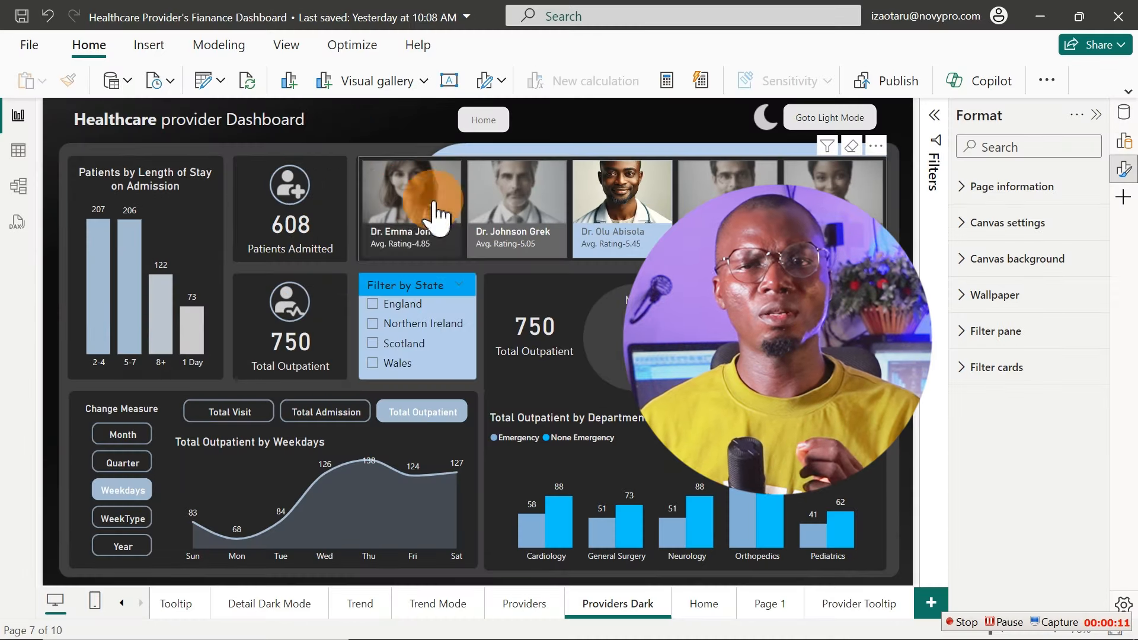
# View the tooltip profiles of several doctors in the provider slicer on the Providers Dark page
pyautogui.moveTo(865, 221)
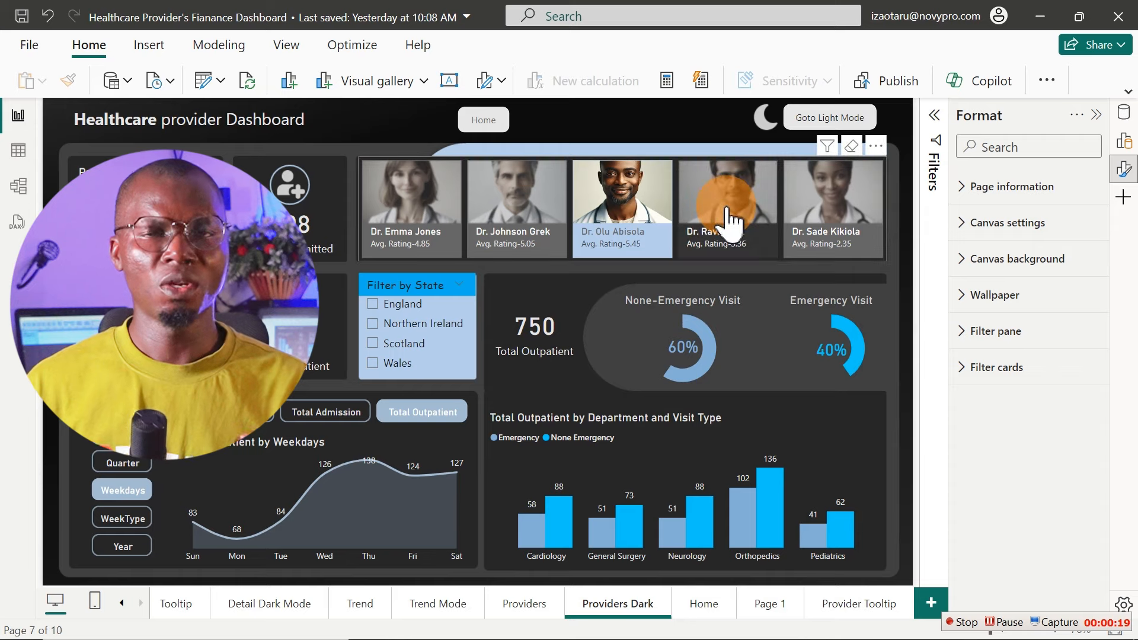
pyautogui.moveTo(729, 209)
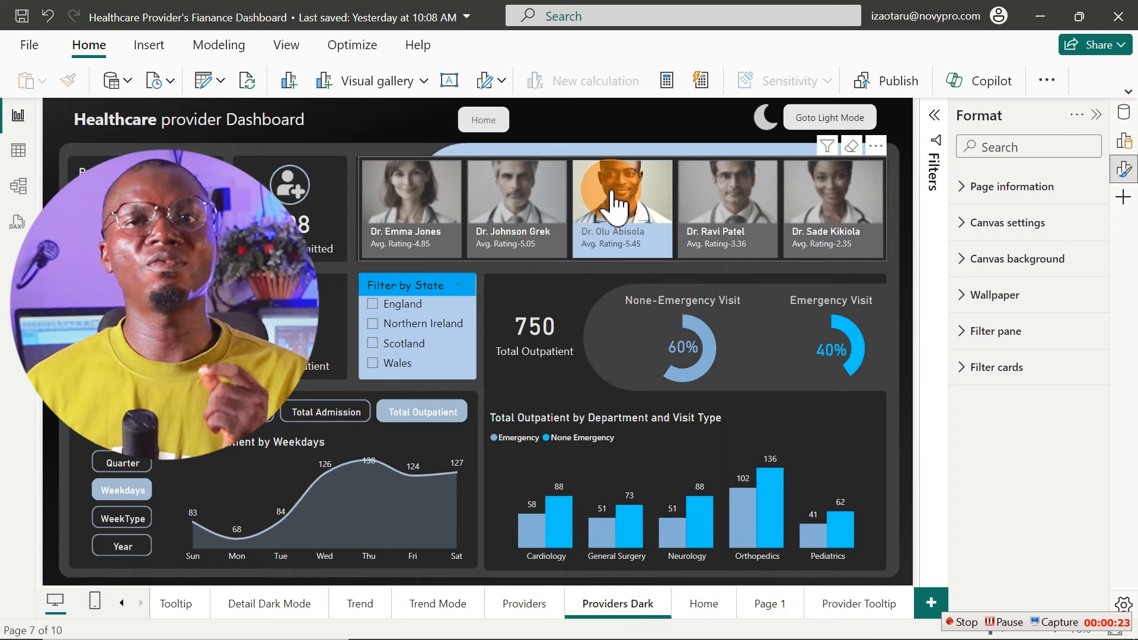
pyautogui.moveTo(616, 202)
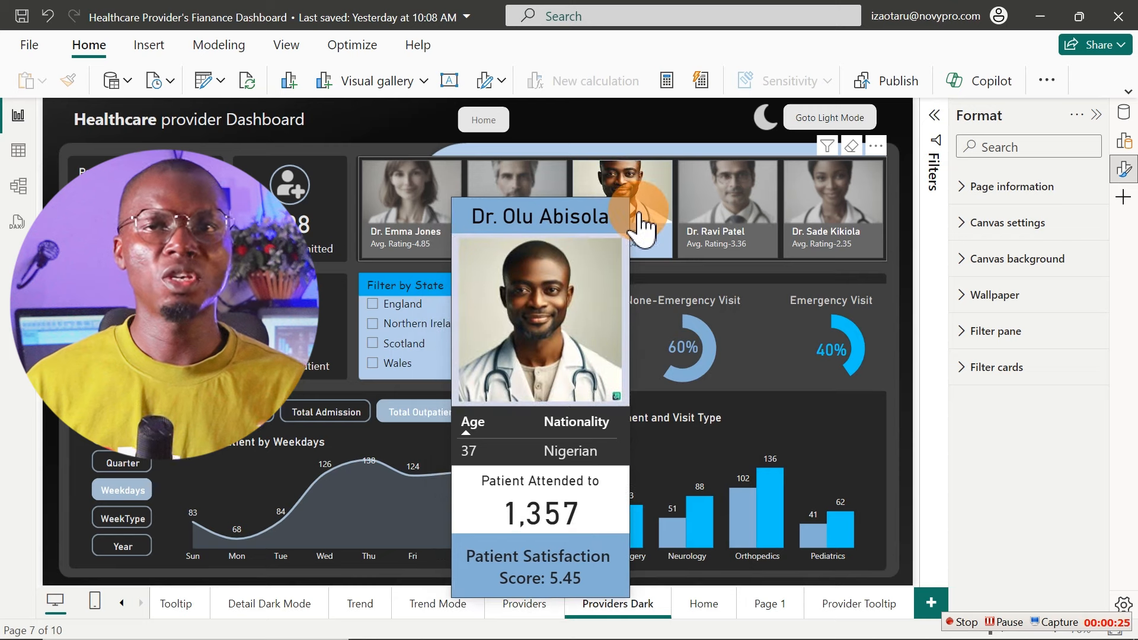
pyautogui.moveTo(503, 198)
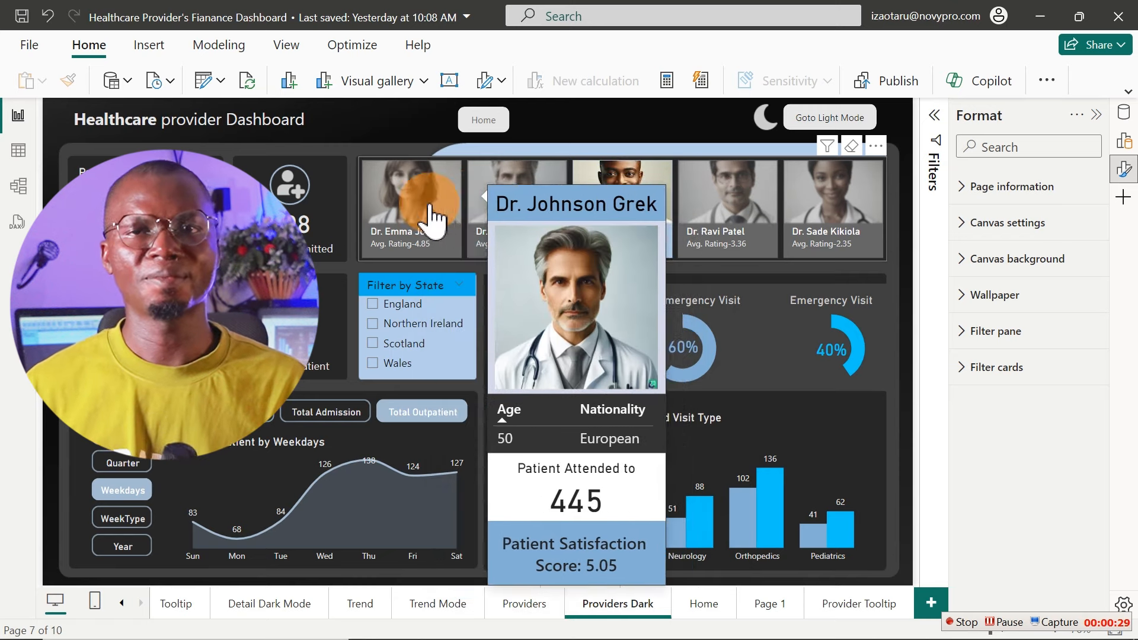
pyautogui.moveTo(421, 215)
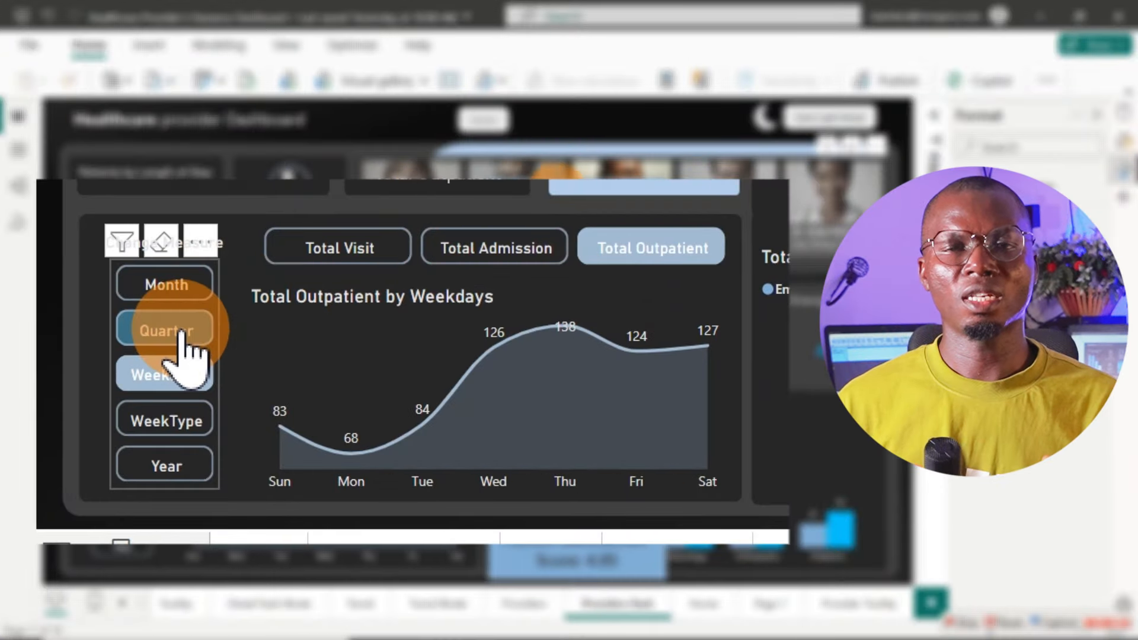
# View the weekday trend chart by Total Admission and by Total Visit, leaving Total Visit selected
pyautogui.click(468, 255)
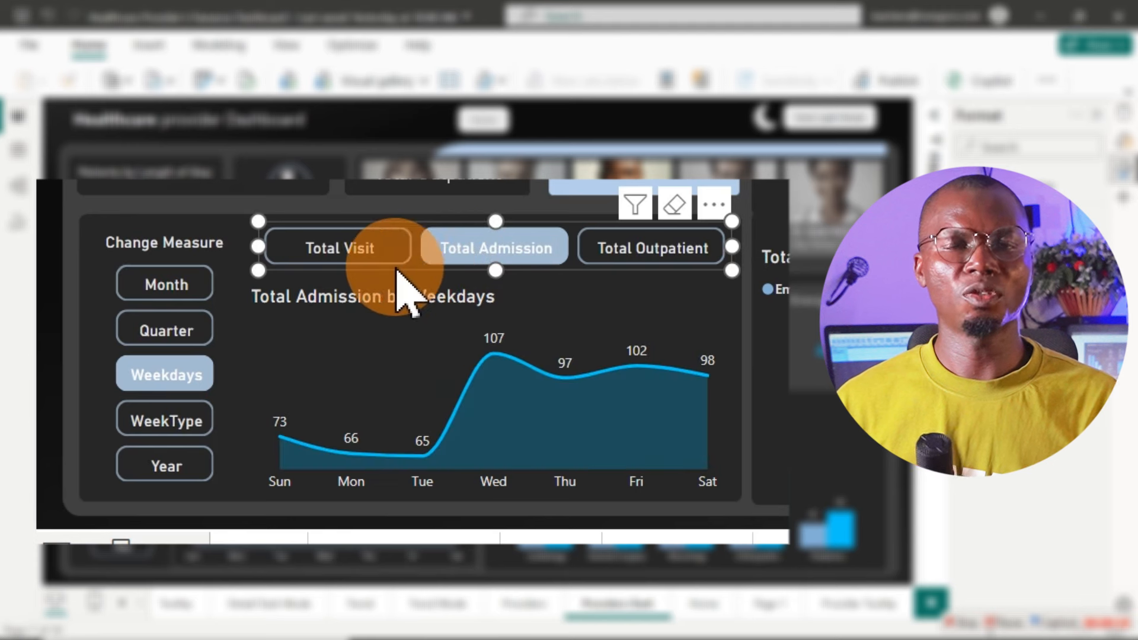
pyautogui.click(320, 253)
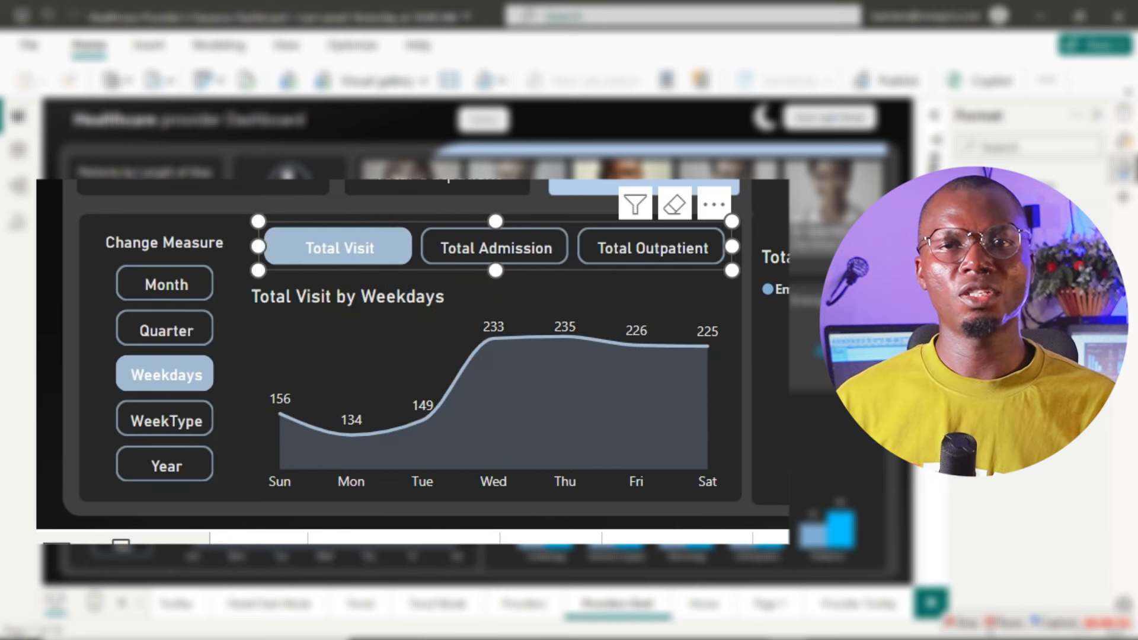
pyautogui.press('Escape')
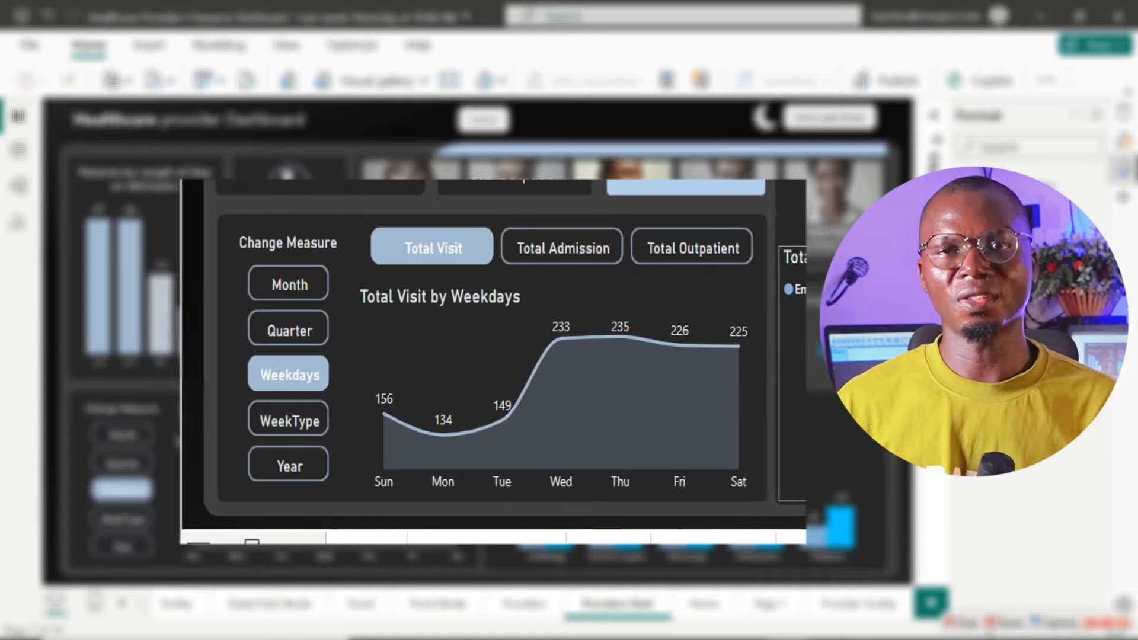
# Check the department and visit type chart while switching the measure to Total Admission and back to Total Visit
pyautogui.moveTo(539, 422)
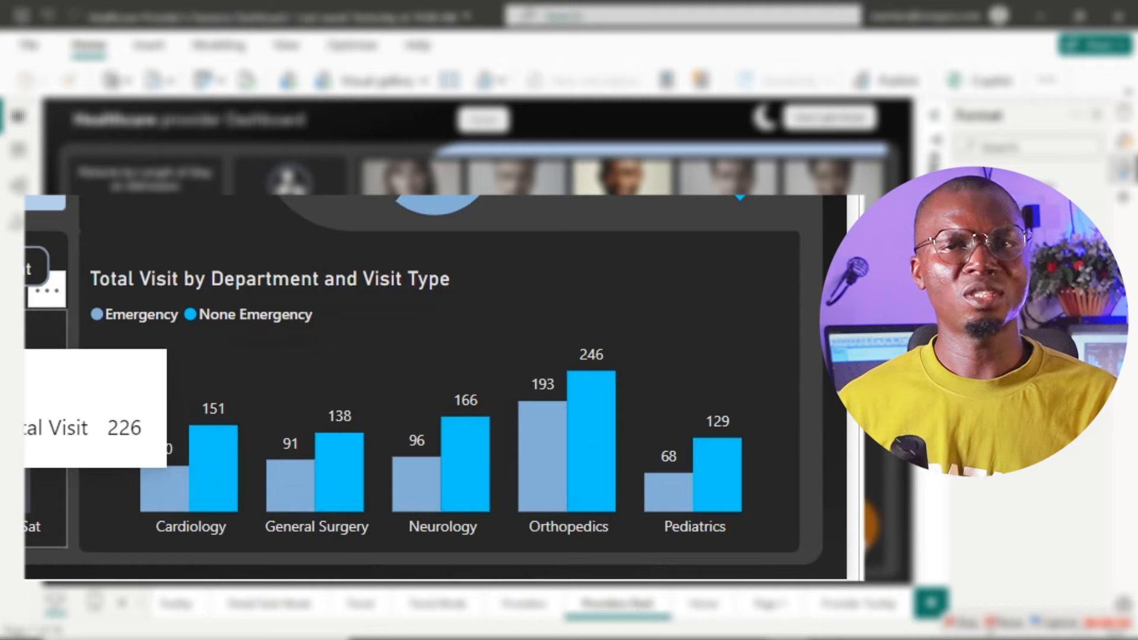
pyautogui.click(403, 121)
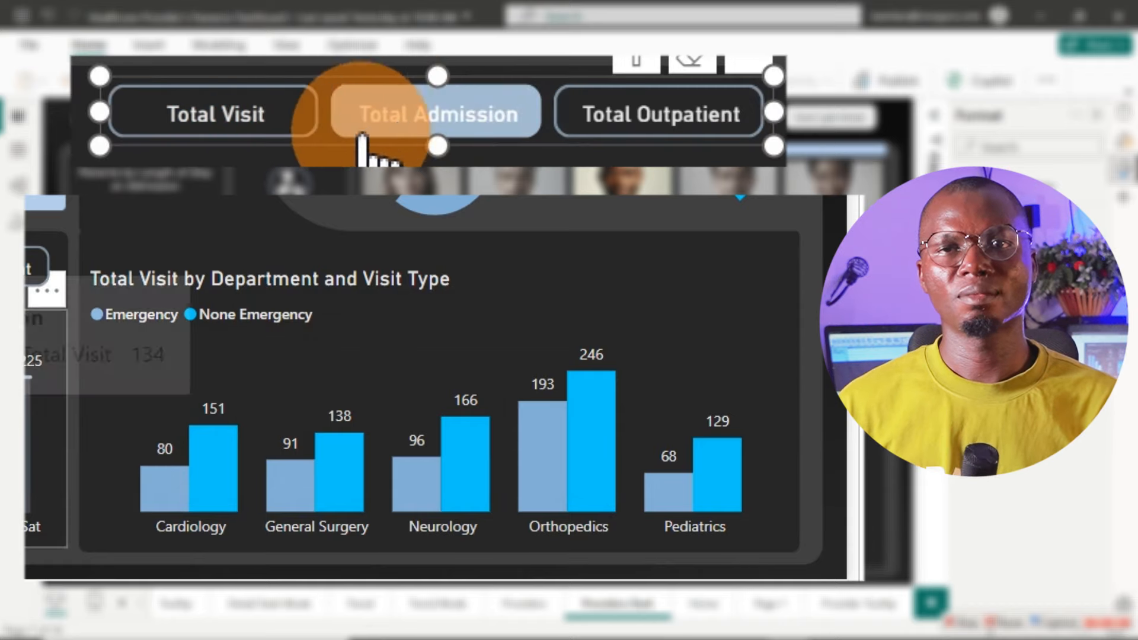
pyautogui.click(191, 121)
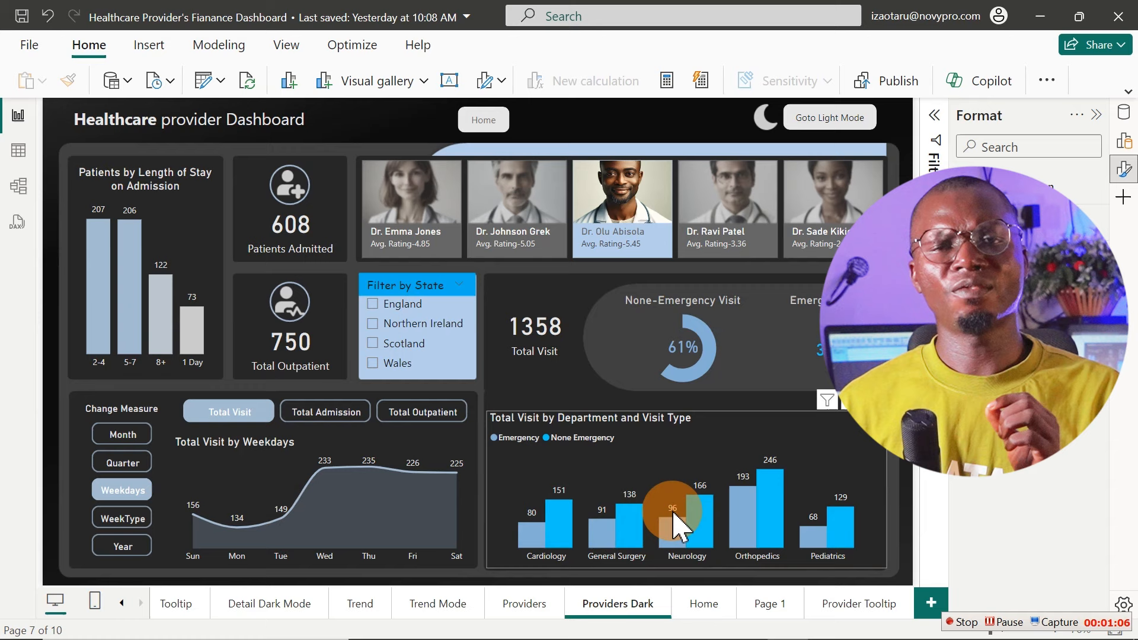
# Open the light-mode Providers page and check the emergency and non-emergency visit percentages for Total Admission and Total Visit
pyautogui.click(521, 602)
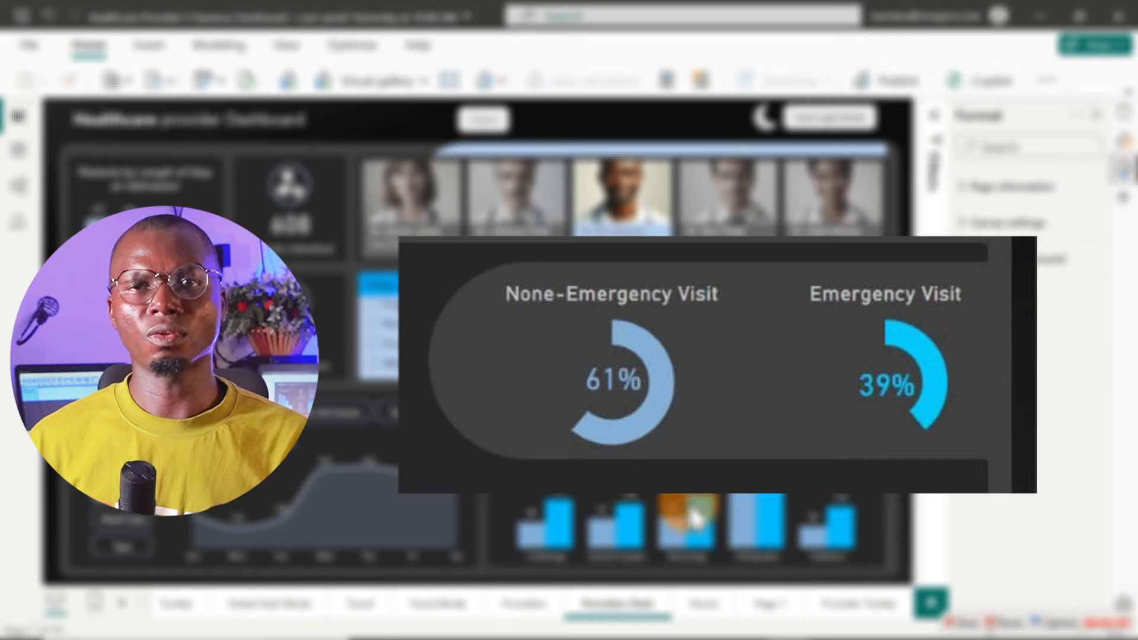
pyautogui.click(522, 604)
pyautogui.click(691, 172)
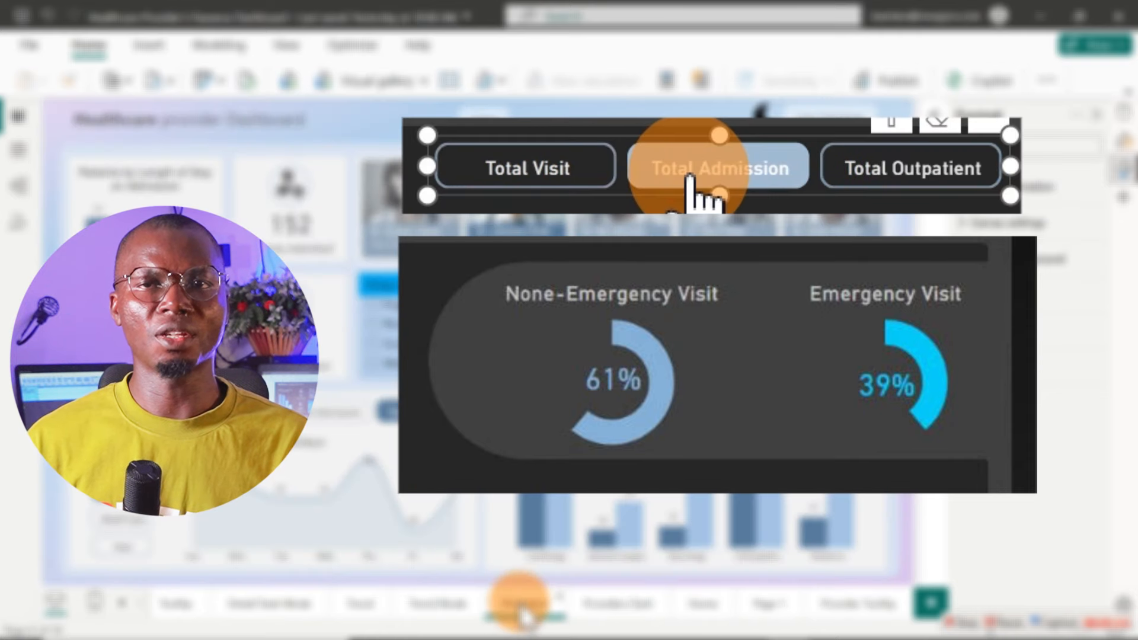
pyautogui.click(506, 173)
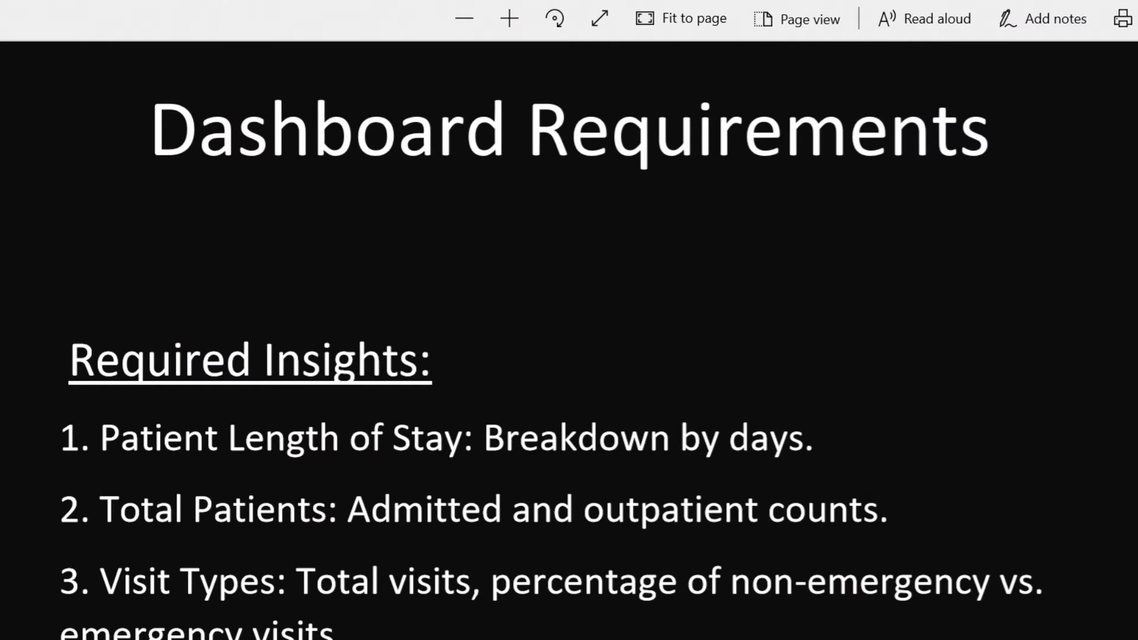
# Read the Dashboard Requirements document from the required insights through to the functional requirements
pyautogui.scroll(-3, 569, 349)
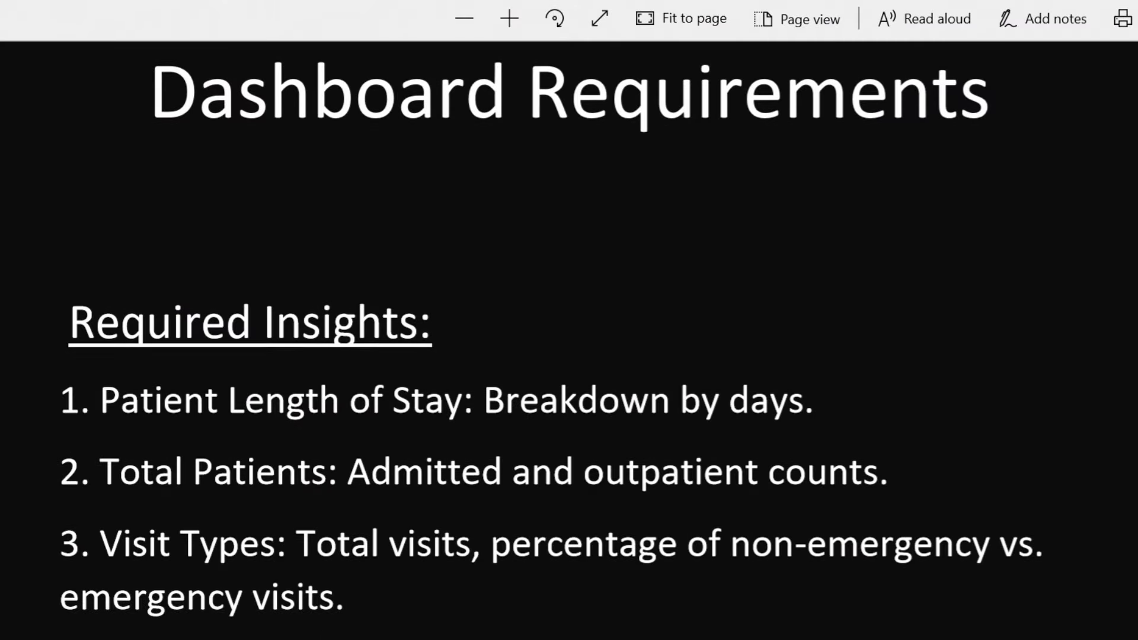
pyautogui.scroll(-2, 569, 349)
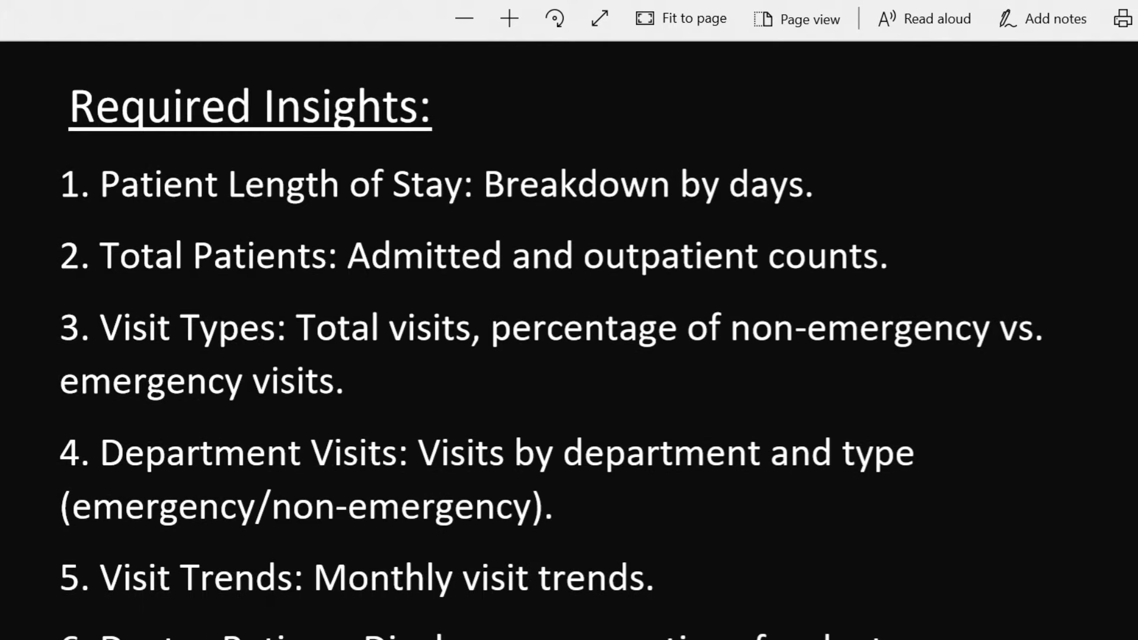
pyautogui.scroll(-4, 569, 350)
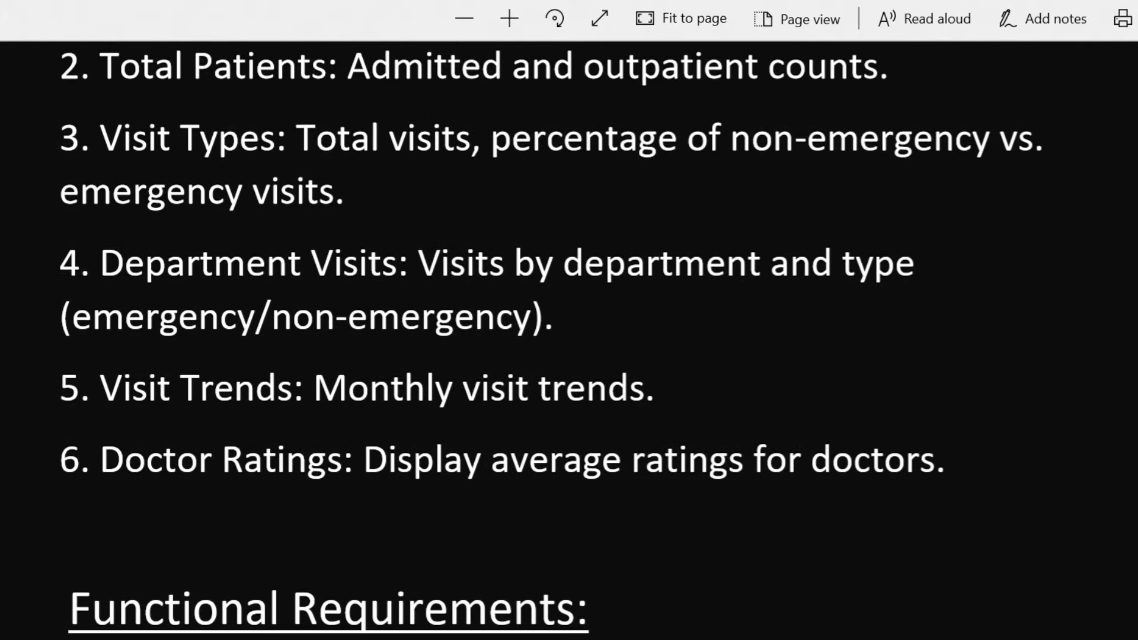
pyautogui.scroll(-5, 570, 350)
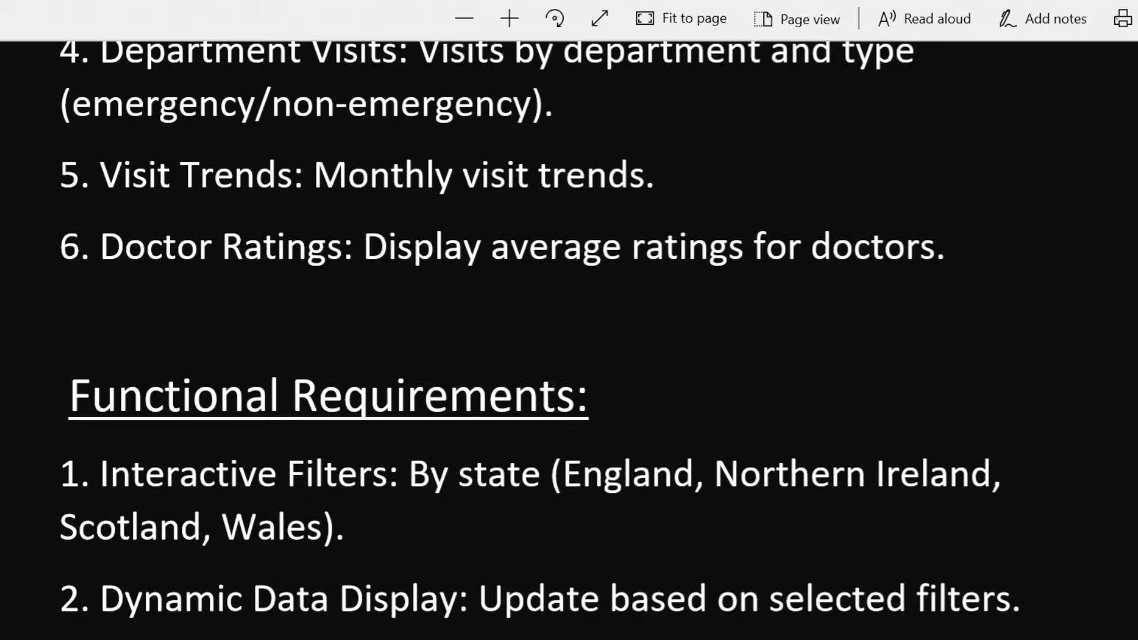
pyautogui.scroll(-5, 569, 350)
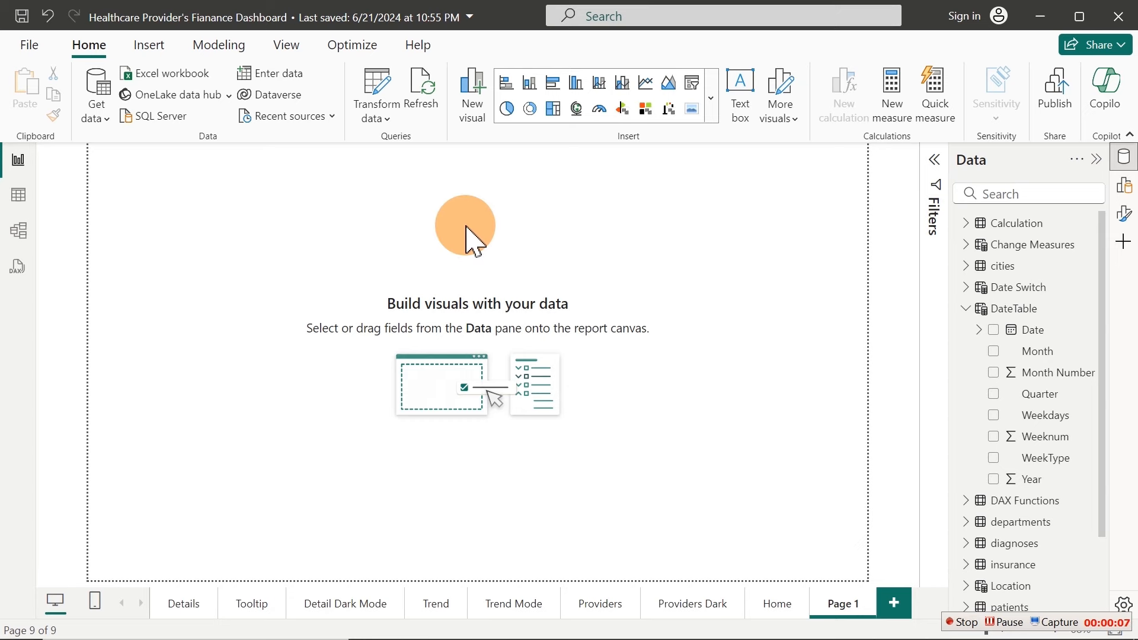
# Insert a line chart on the blank Page 1, enlarge it and position it near the middle of the canvas
pyautogui.click(648, 89)
pyautogui.moveTo(258, 311); pyautogui.dragTo(489, 346)
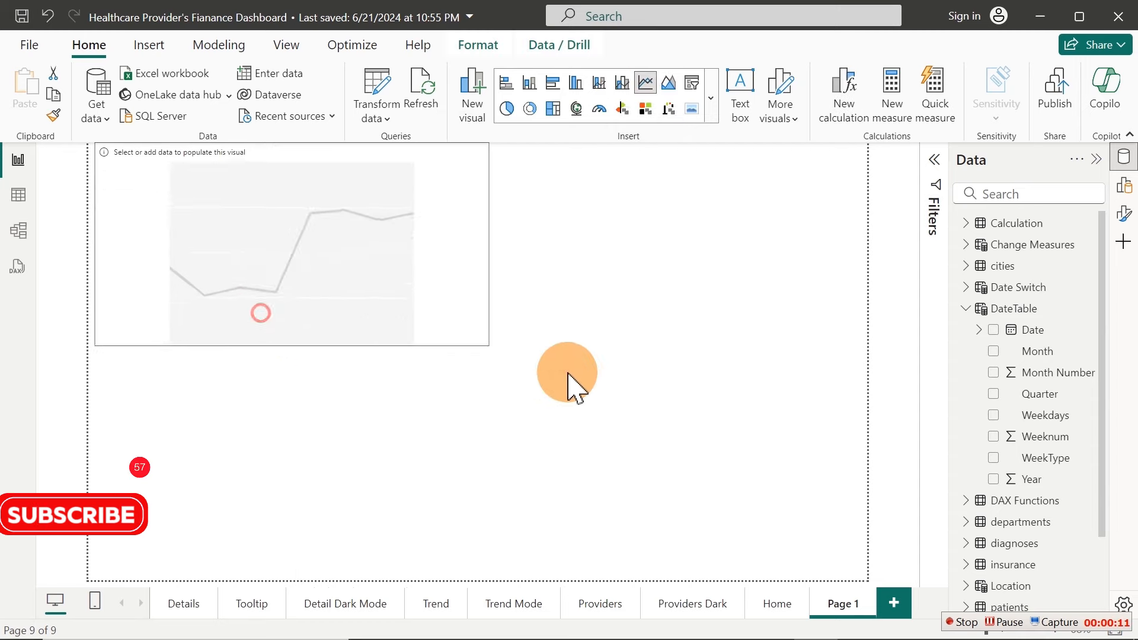
pyautogui.moveTo(568, 372); pyautogui.dragTo(597, 383)
pyautogui.moveTo(353, 266); pyautogui.dragTo(494, 338)
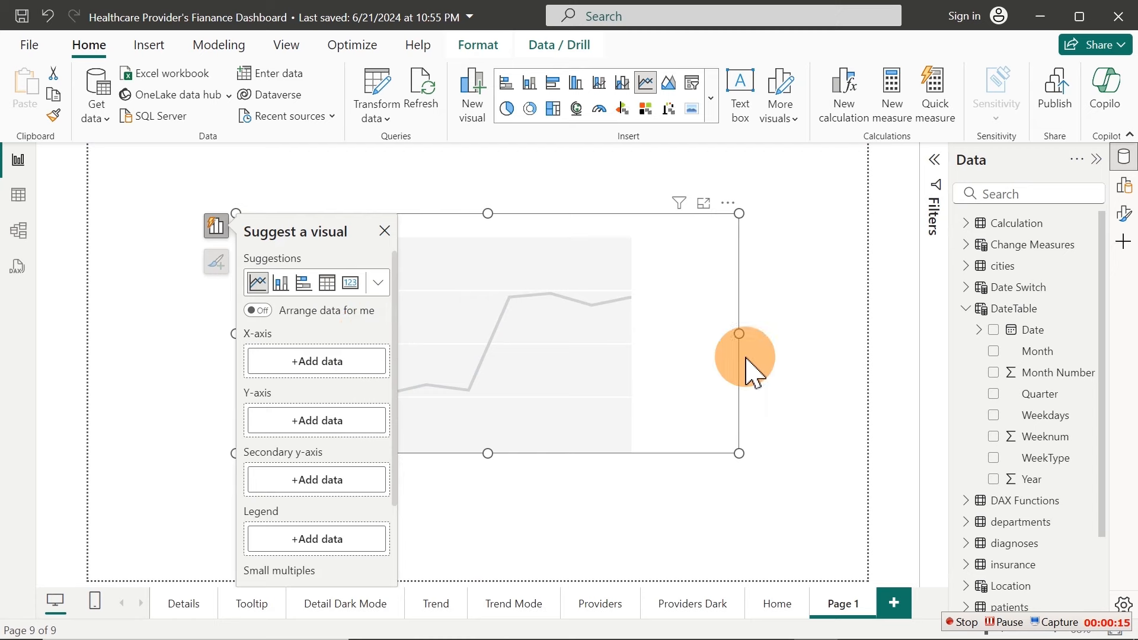
# Assign Month from DateTable to the line chart's X-axis and the Total Visit measure to its Y-axis
pyautogui.moveTo(1033, 350); pyautogui.dragTo(332, 367)
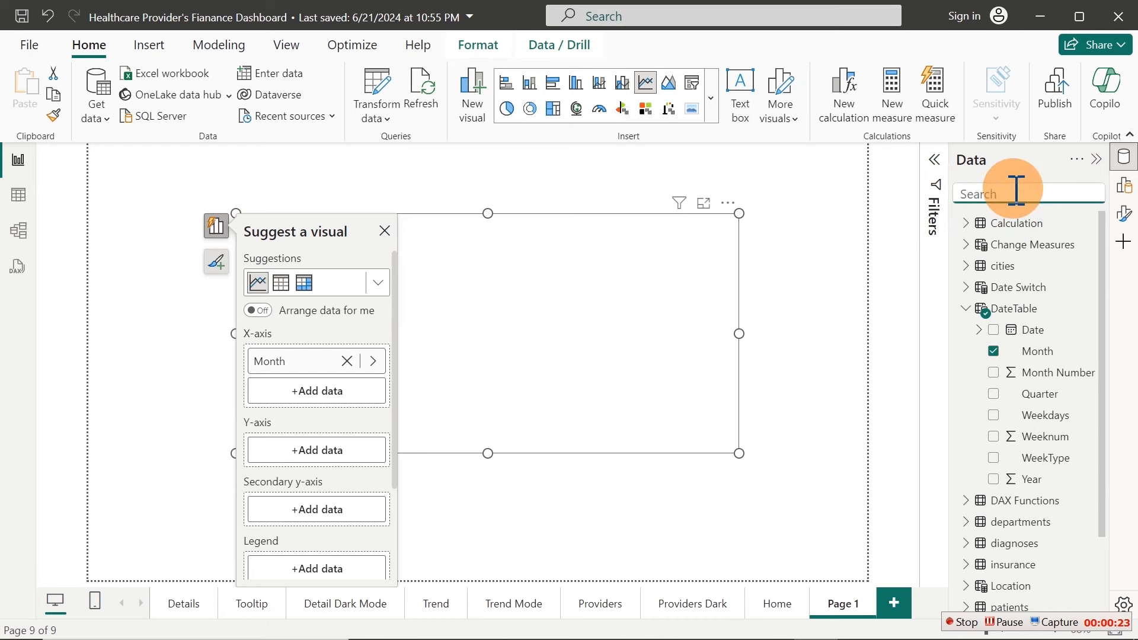
pyautogui.write('tot')
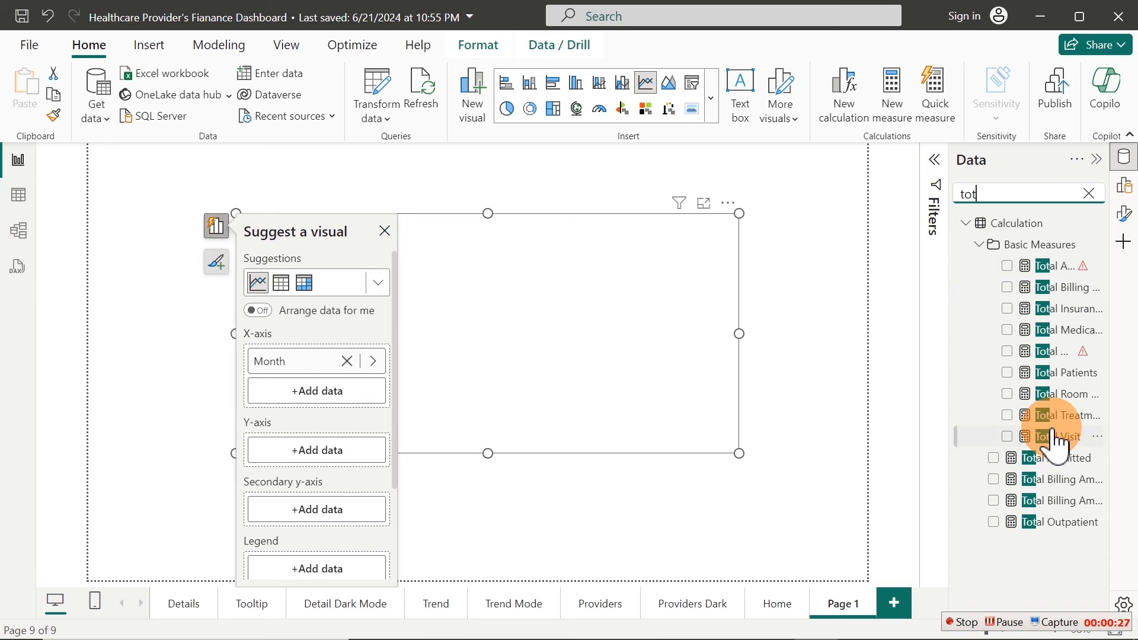
pyautogui.moveTo(1055, 439); pyautogui.dragTo(359, 453)
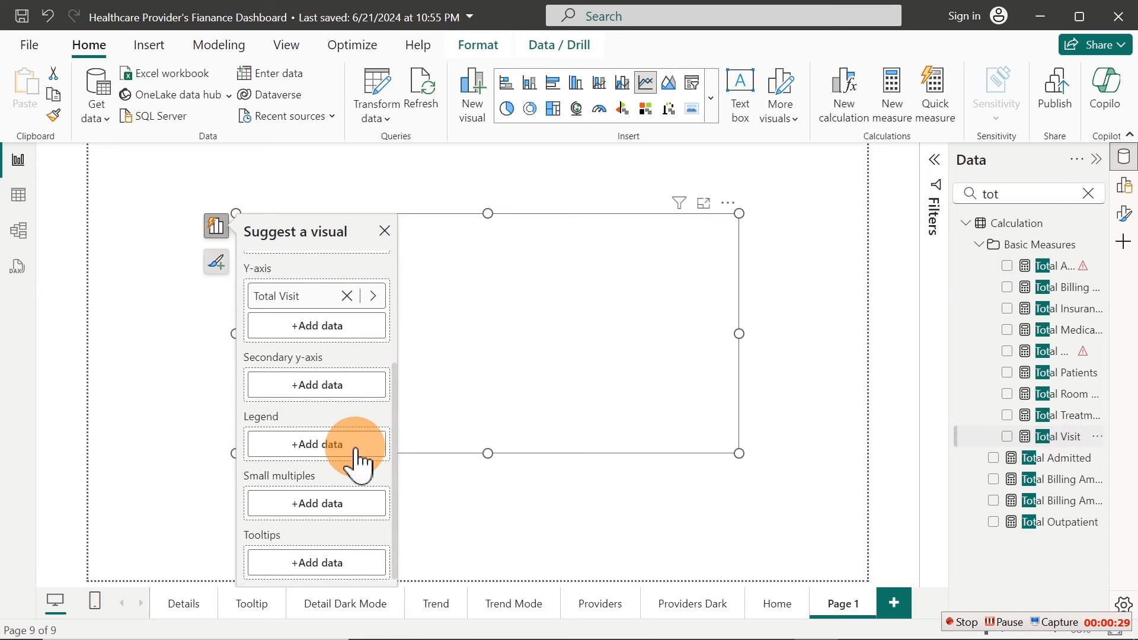
pyautogui.click(384, 231)
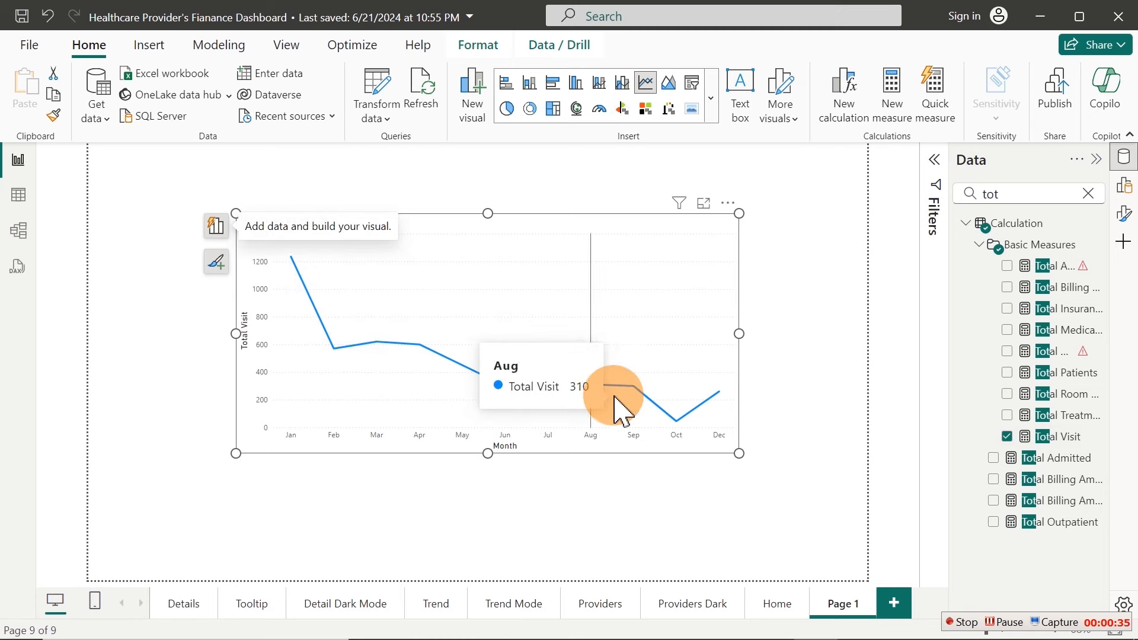
pyautogui.click(1093, 194)
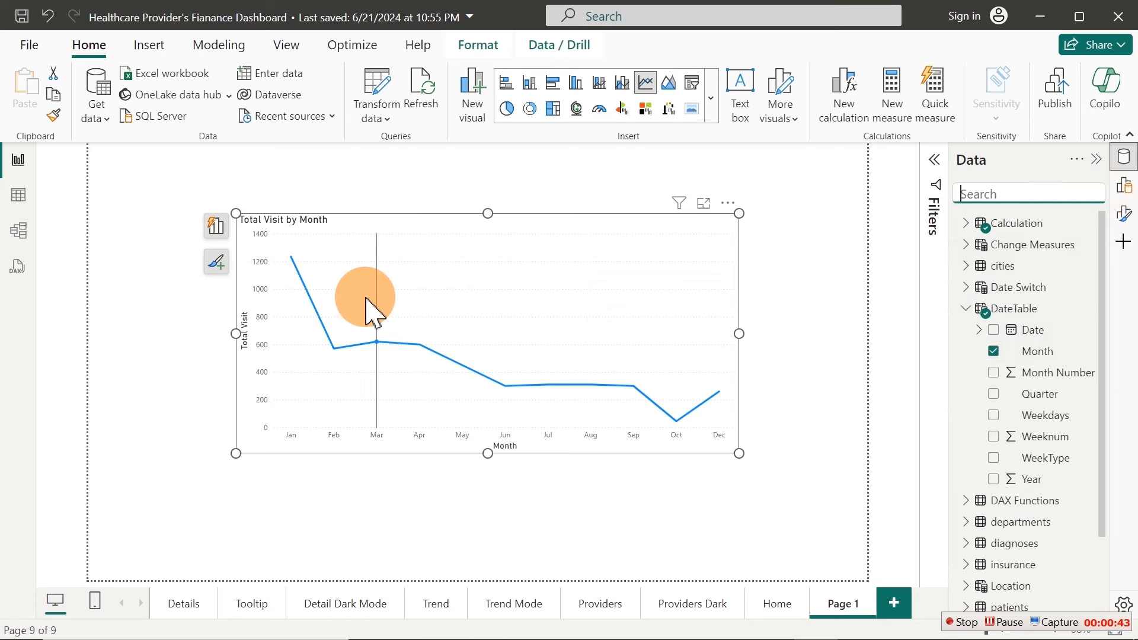
# Add Quarter, Weekdays and Year below Month on the line chart's X-axis to form a date hierarchy
pyautogui.click(215, 229)
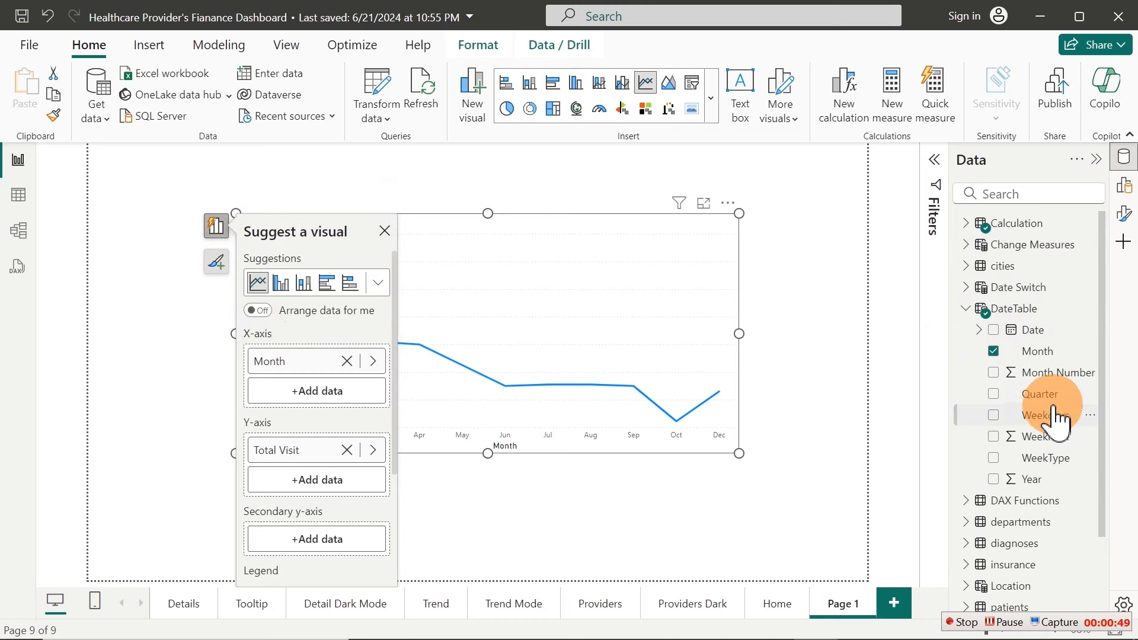
pyautogui.moveTo(1059, 407); pyautogui.dragTo(320, 392)
pyautogui.moveTo(1051, 422); pyautogui.dragTo(362, 422)
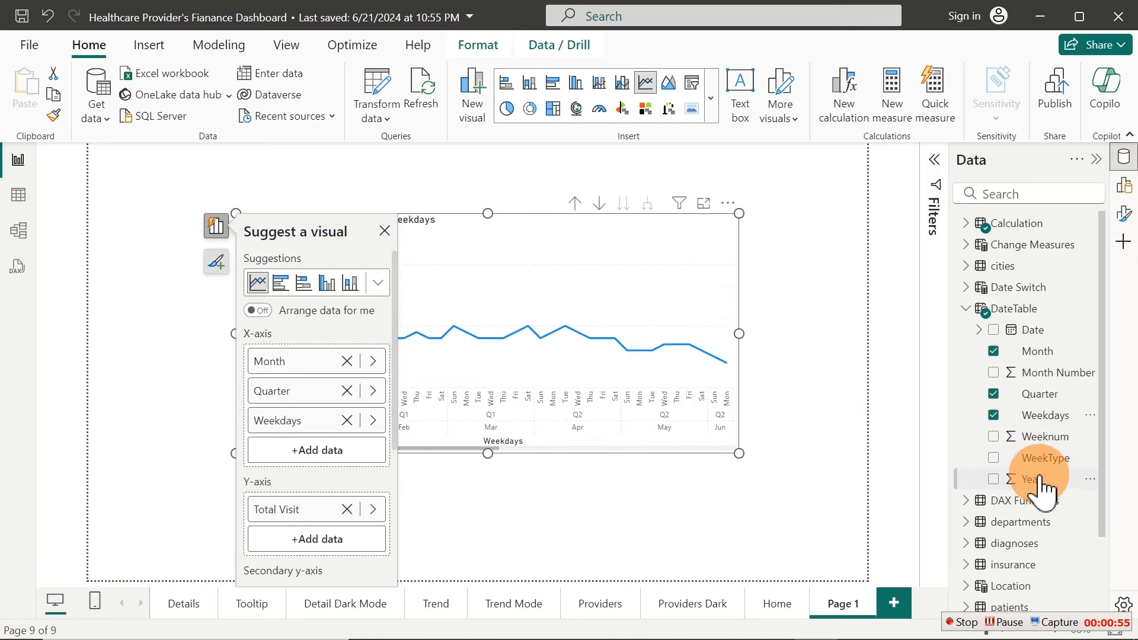
pyautogui.moveTo(1043, 489); pyautogui.dragTo(356, 439)
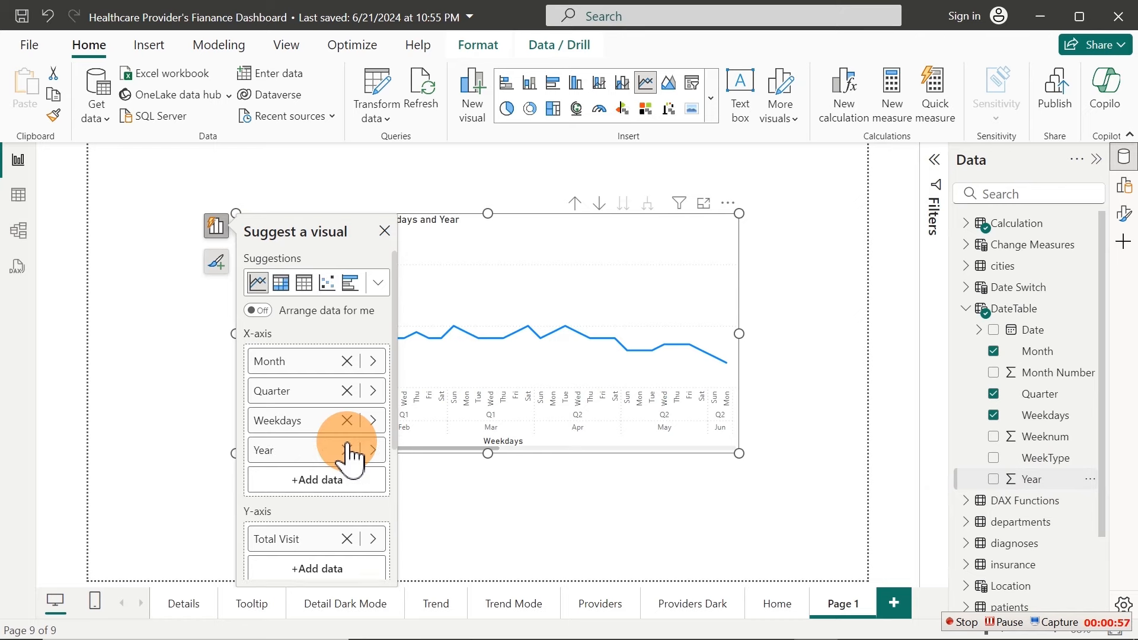
pyautogui.click(385, 232)
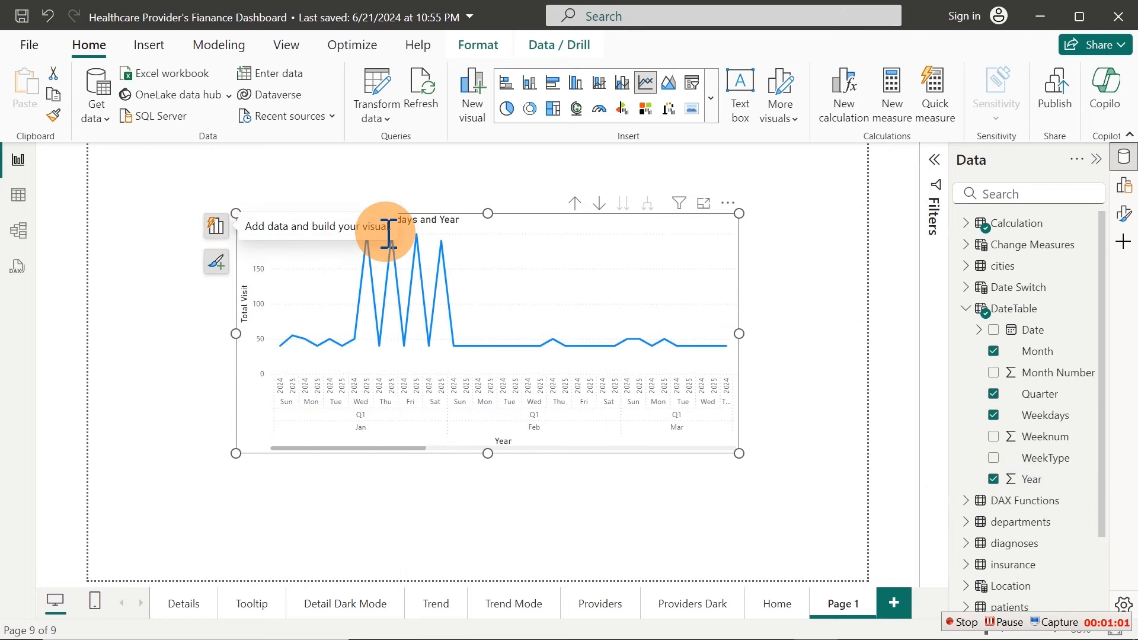
# Show the line chart in focus mode, drill up to the Month level and step down through Quarter to Weekdays
pyautogui.click(705, 204)
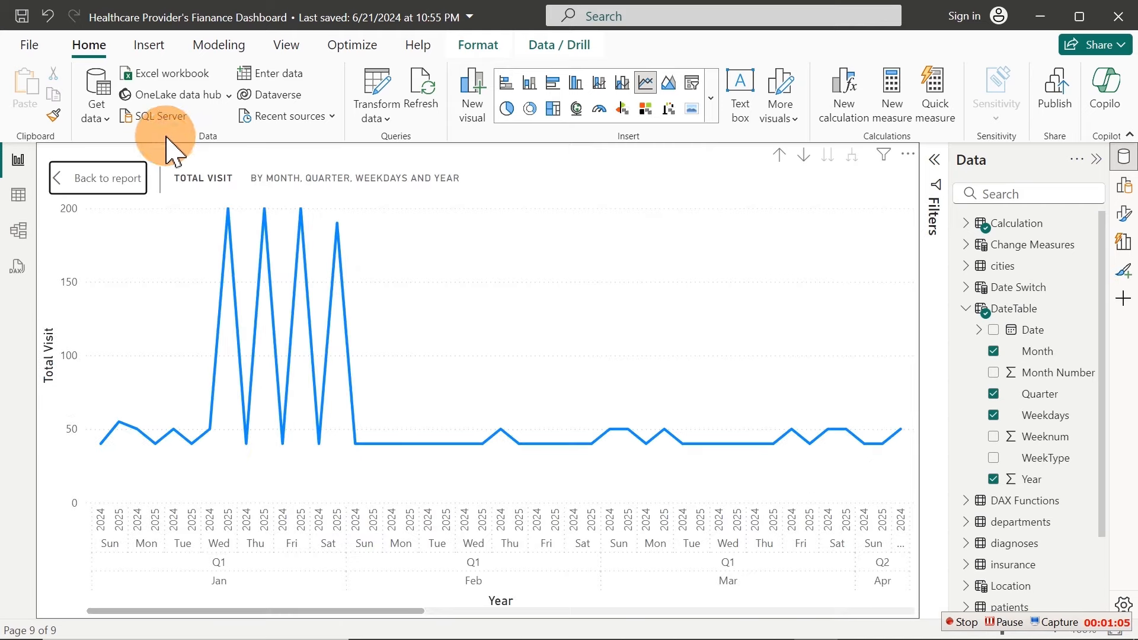
pyautogui.click(779, 157)
pyautogui.click(779, 157)
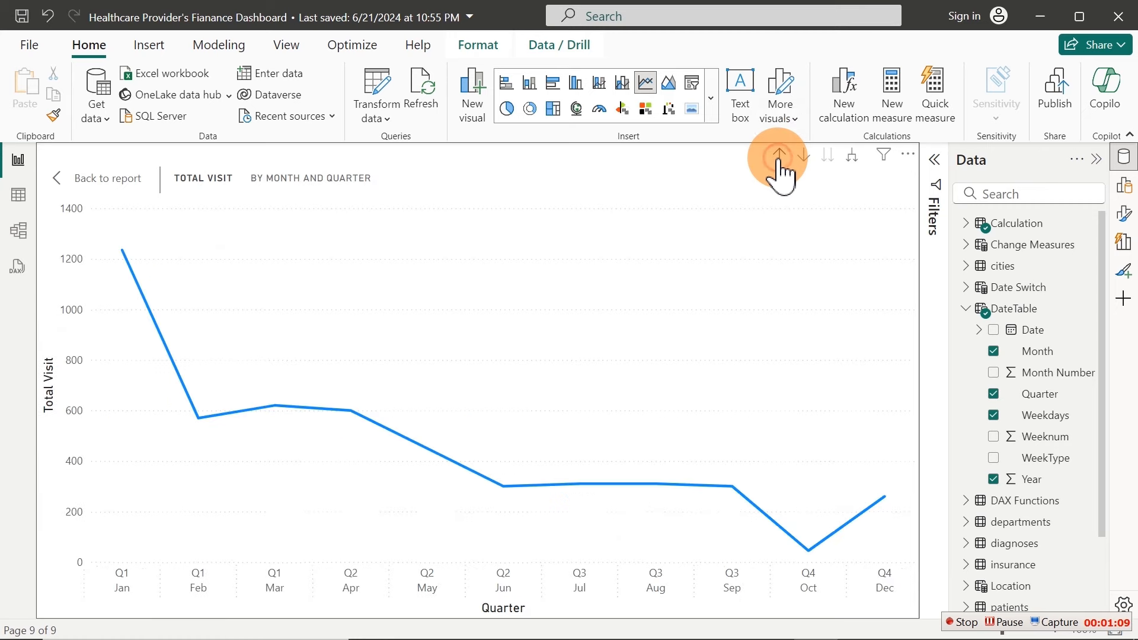
pyautogui.click(780, 157)
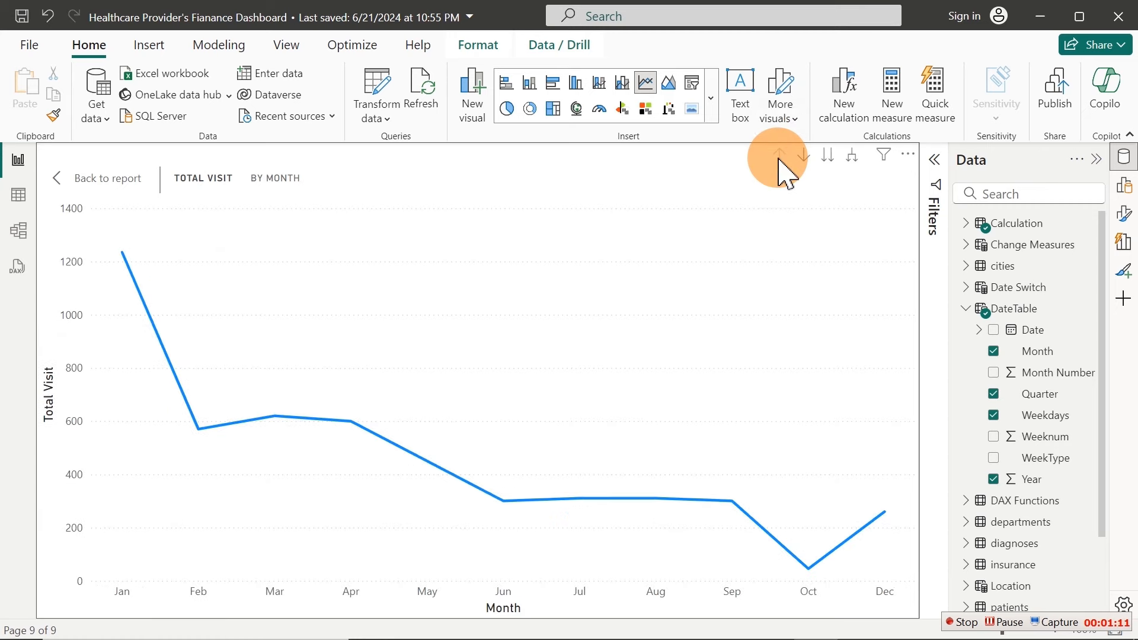
pyautogui.click(833, 156)
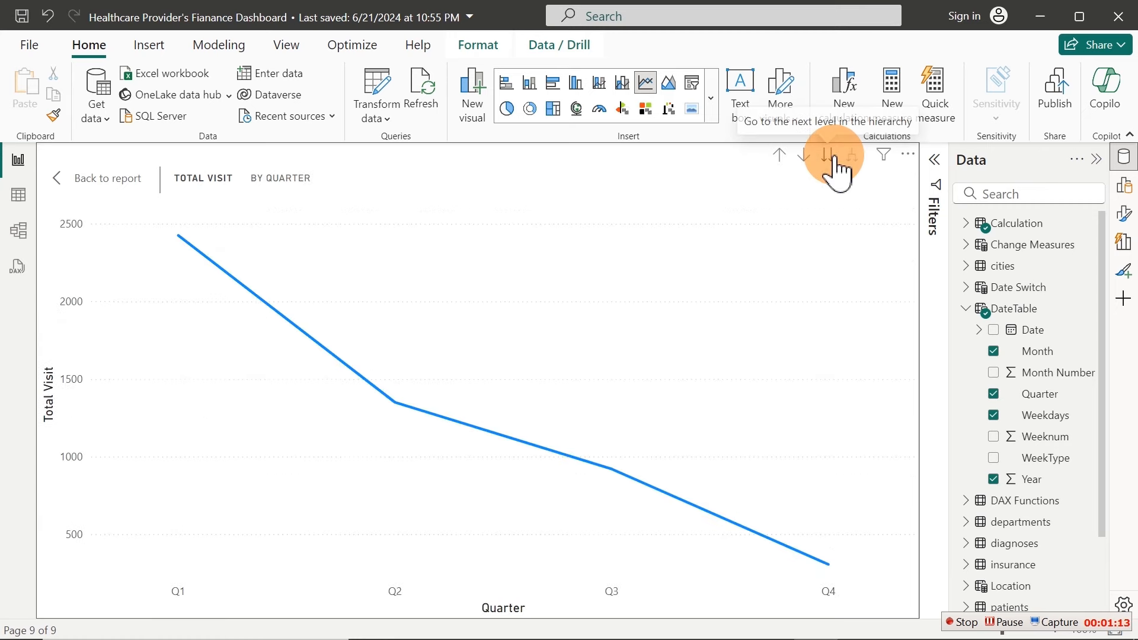
pyautogui.click(834, 157)
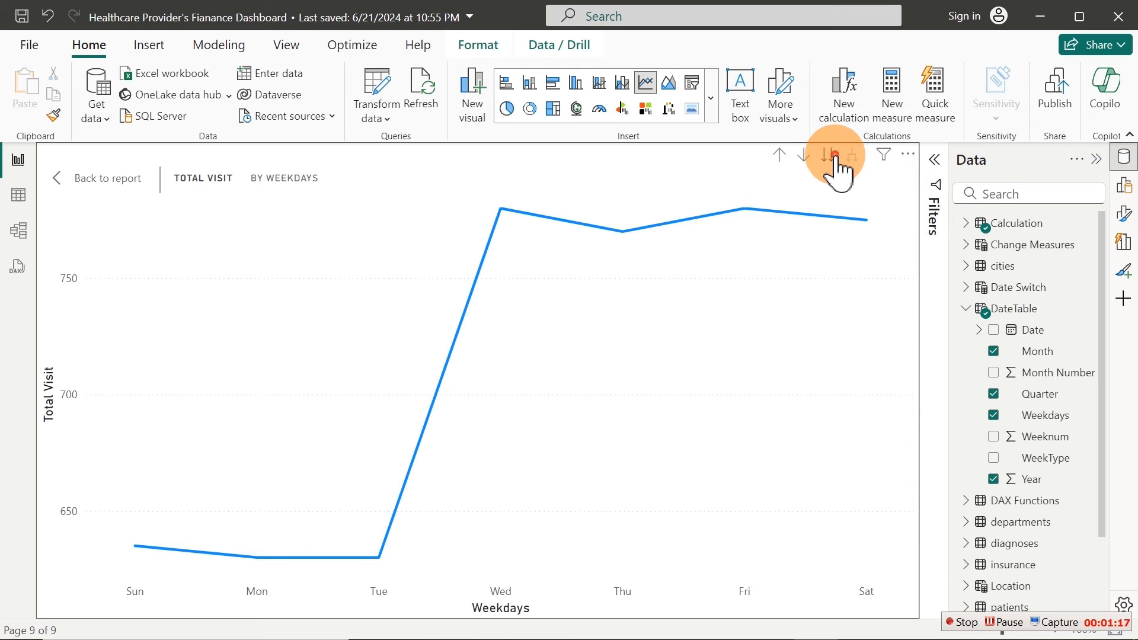
# View the line chart at the Year level, drill back up to Weekdays and return to the report page
pyautogui.click(833, 157)
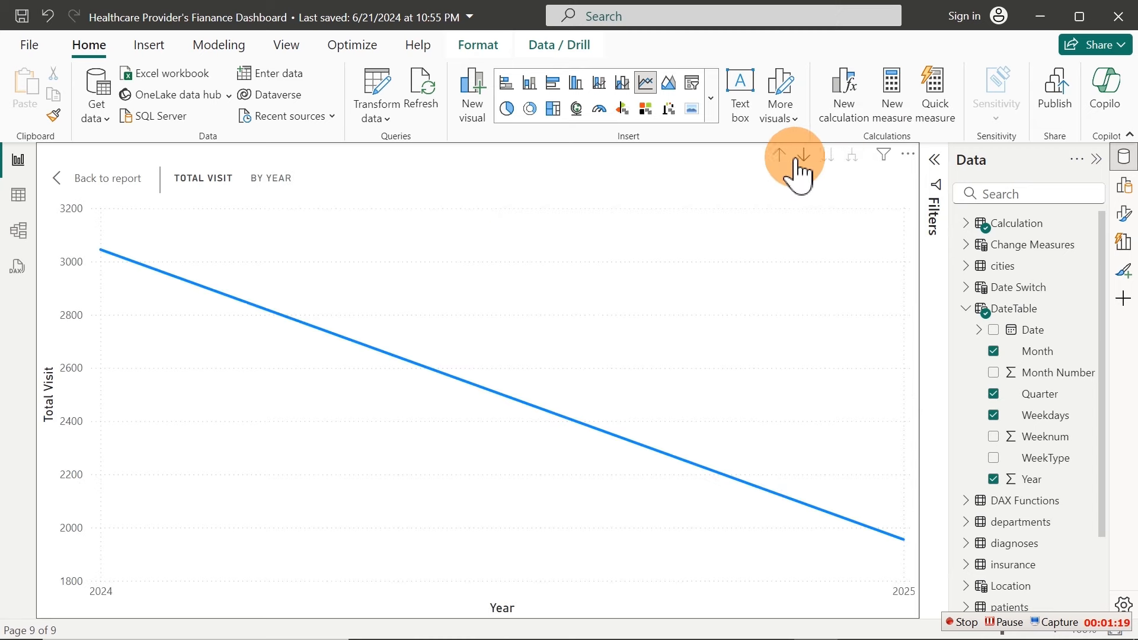
pyautogui.click(780, 156)
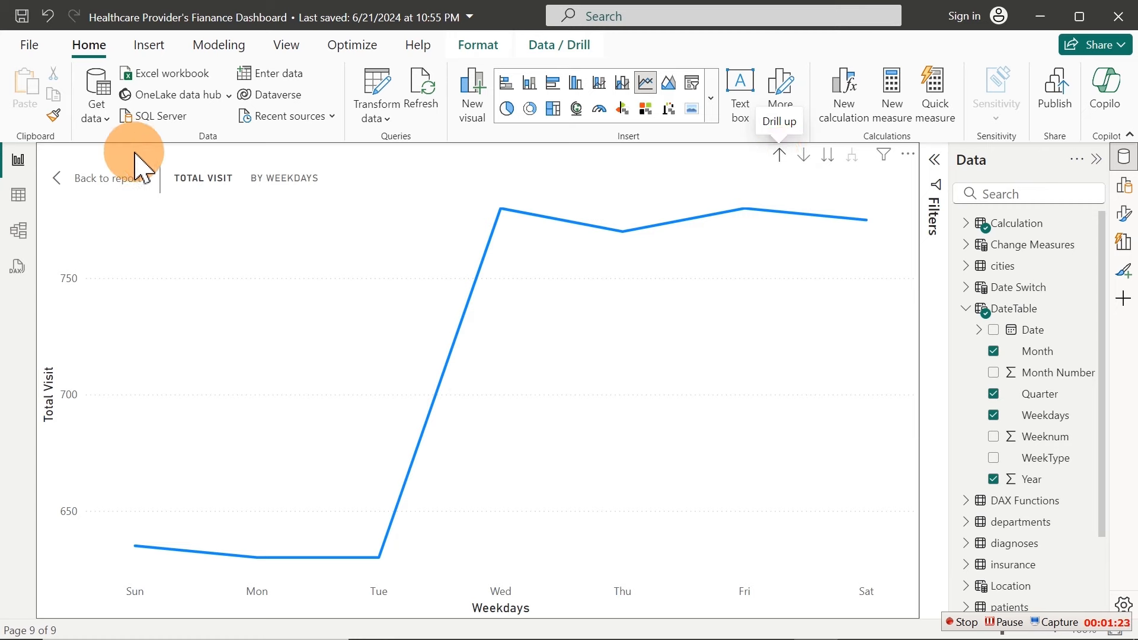
pyautogui.click(92, 182)
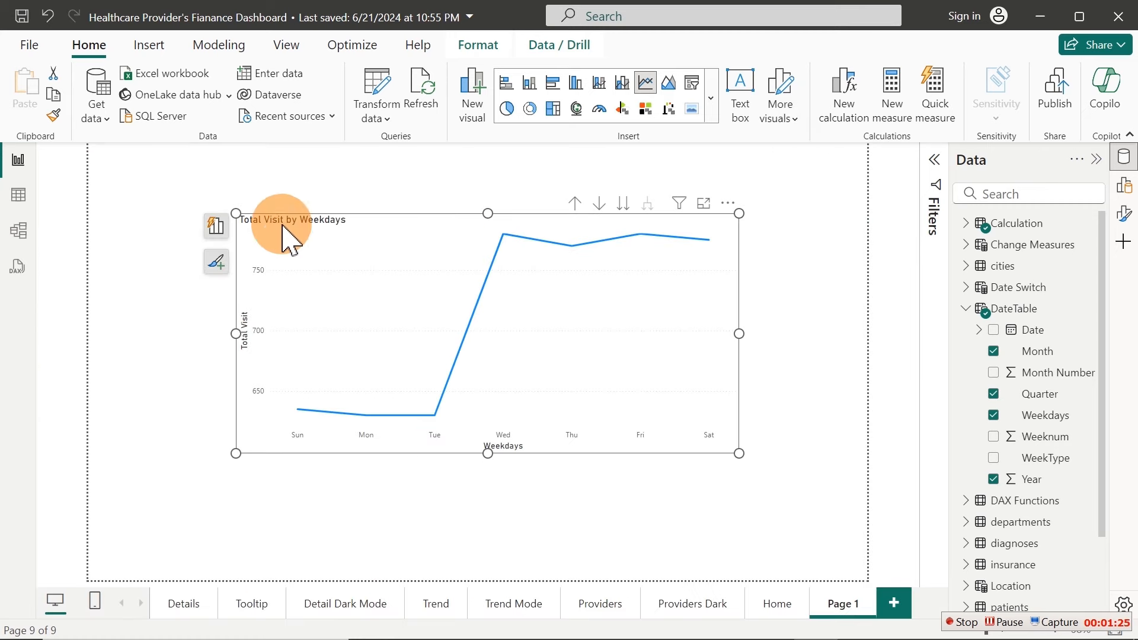
pyautogui.click(334, 158)
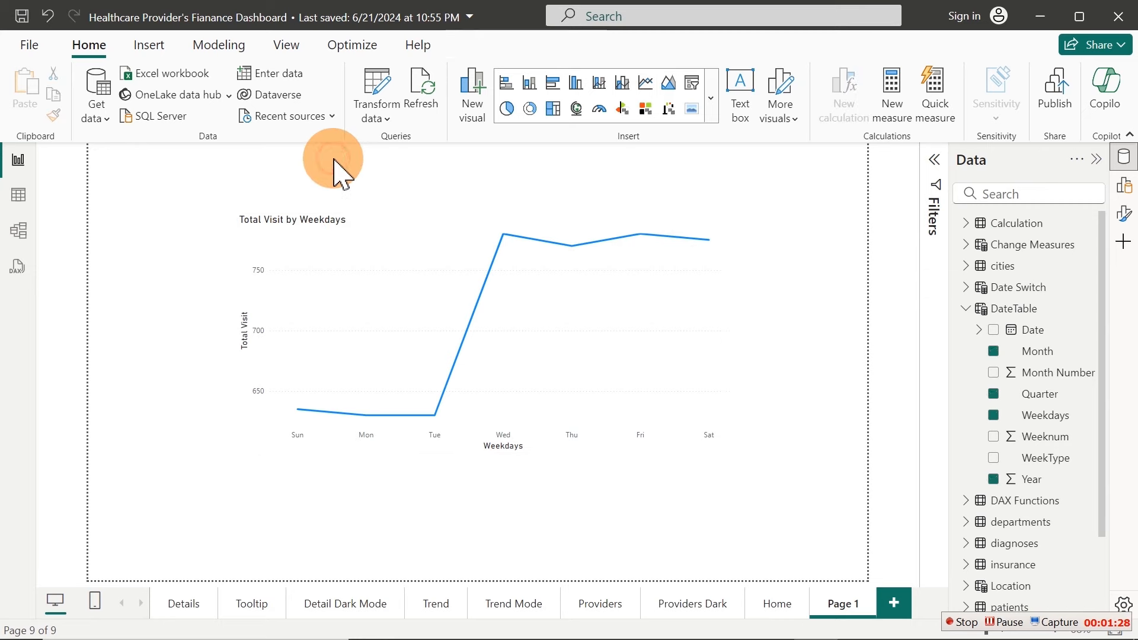
# Start a new fields parameter and name it ChangeCalendar
pyautogui.click(216, 46)
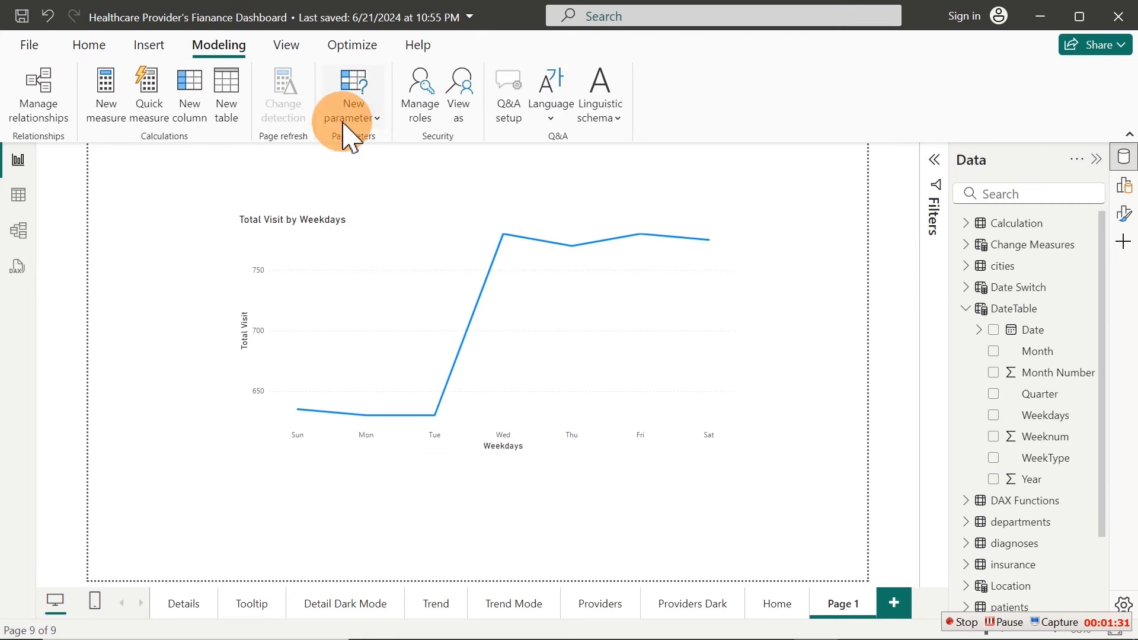
pyautogui.click(364, 118)
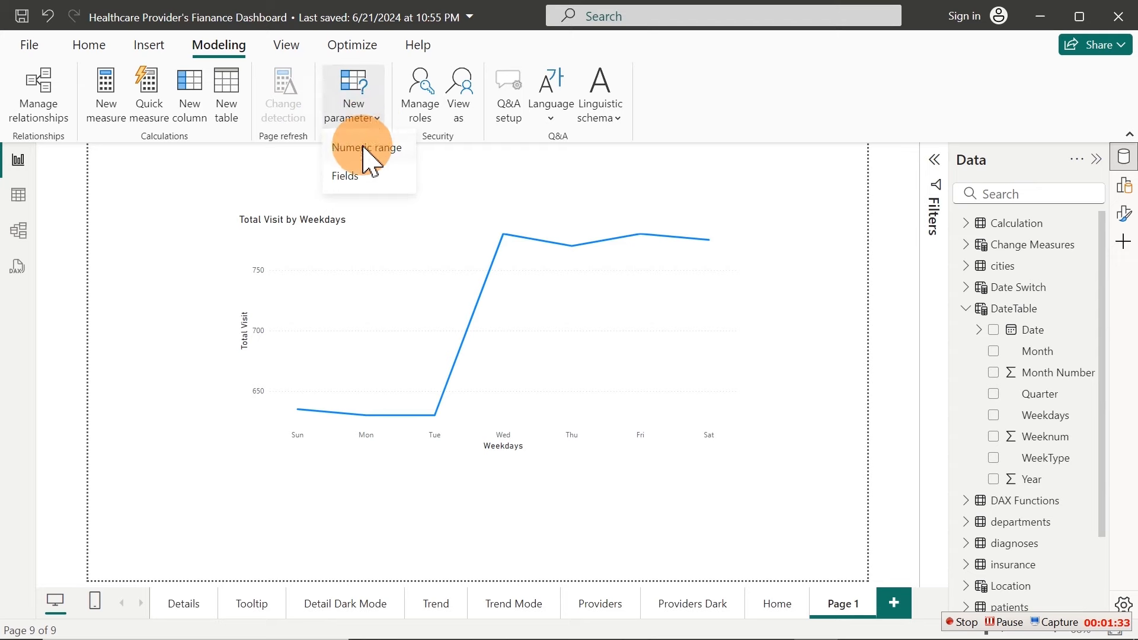
pyautogui.click(361, 182)
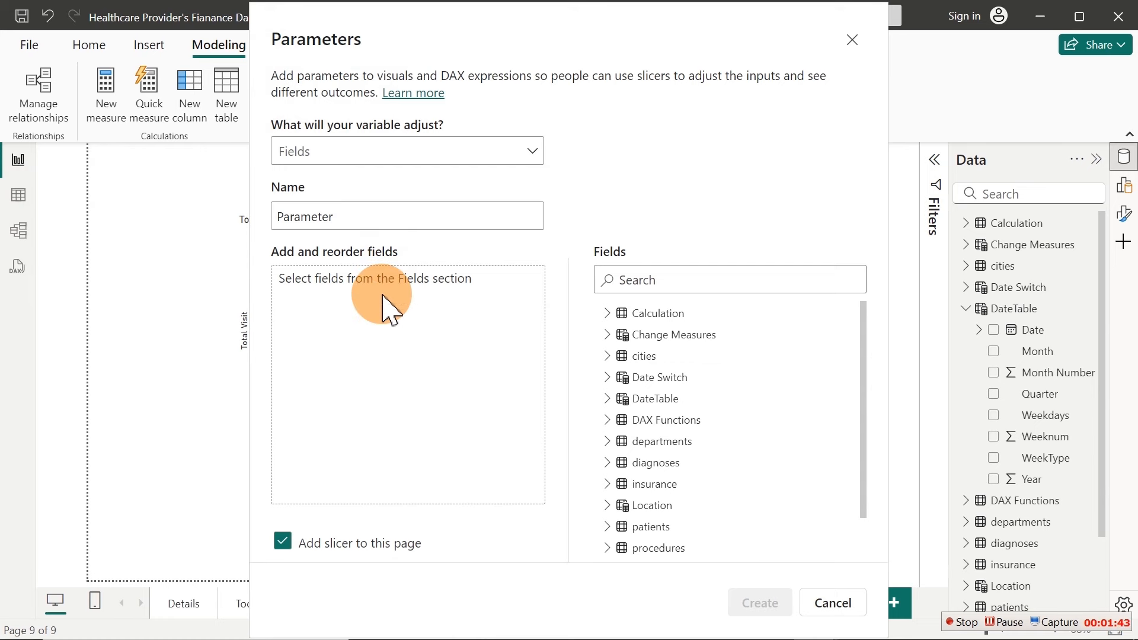
pyautogui.click(382, 295)
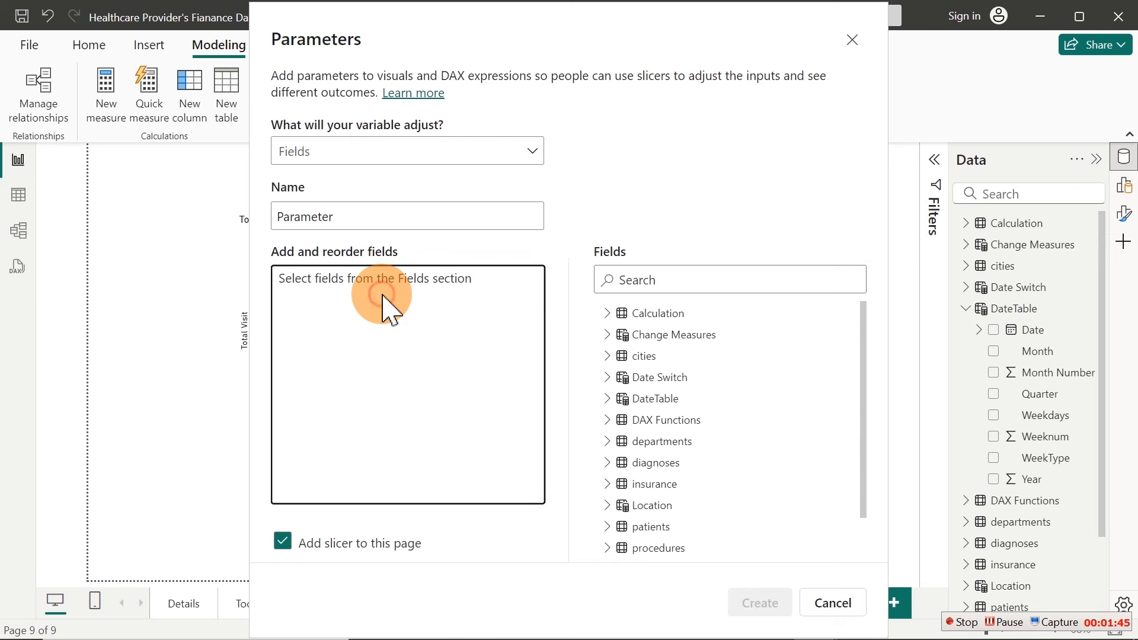
pyautogui.moveTo(356, 216); pyautogui.dragTo(256, 228)
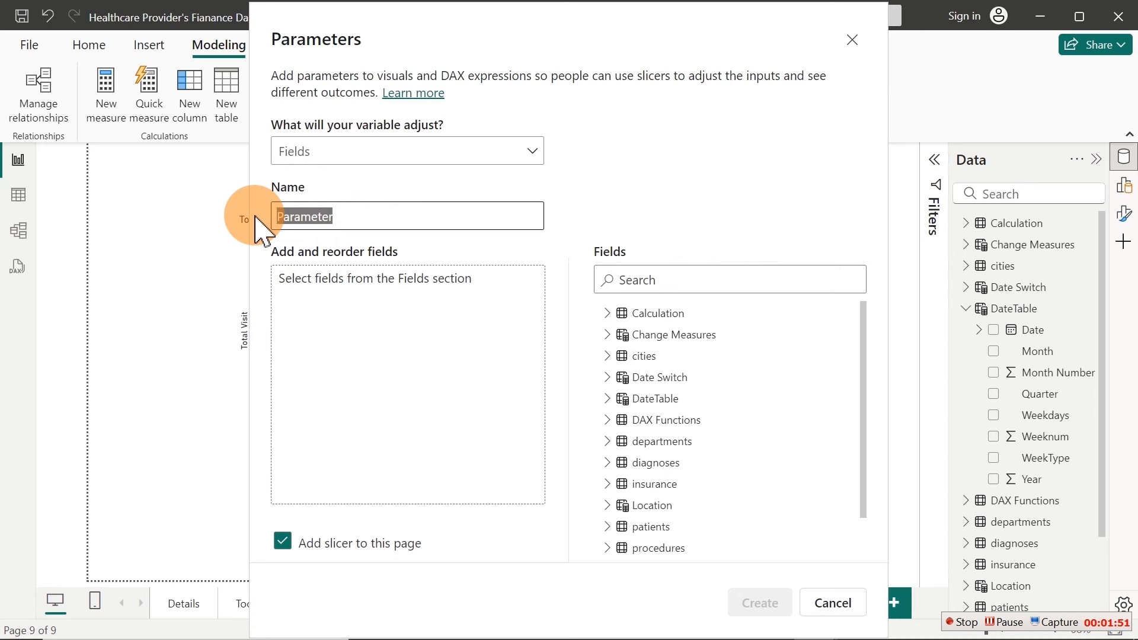
pyautogui.write('S')
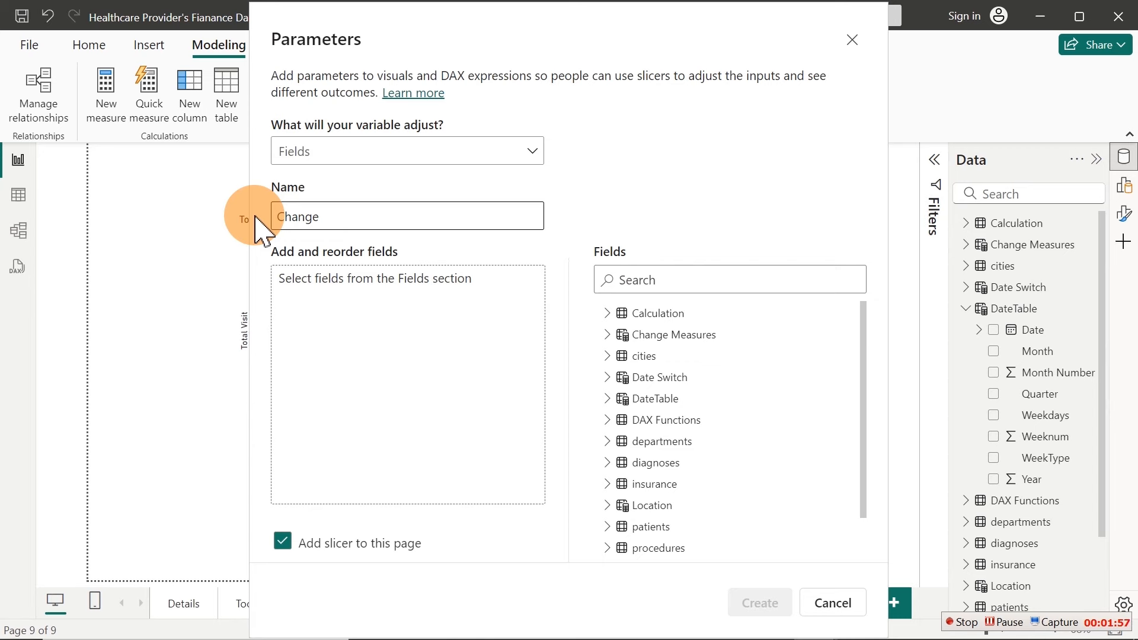
pyautogui.write('nd')
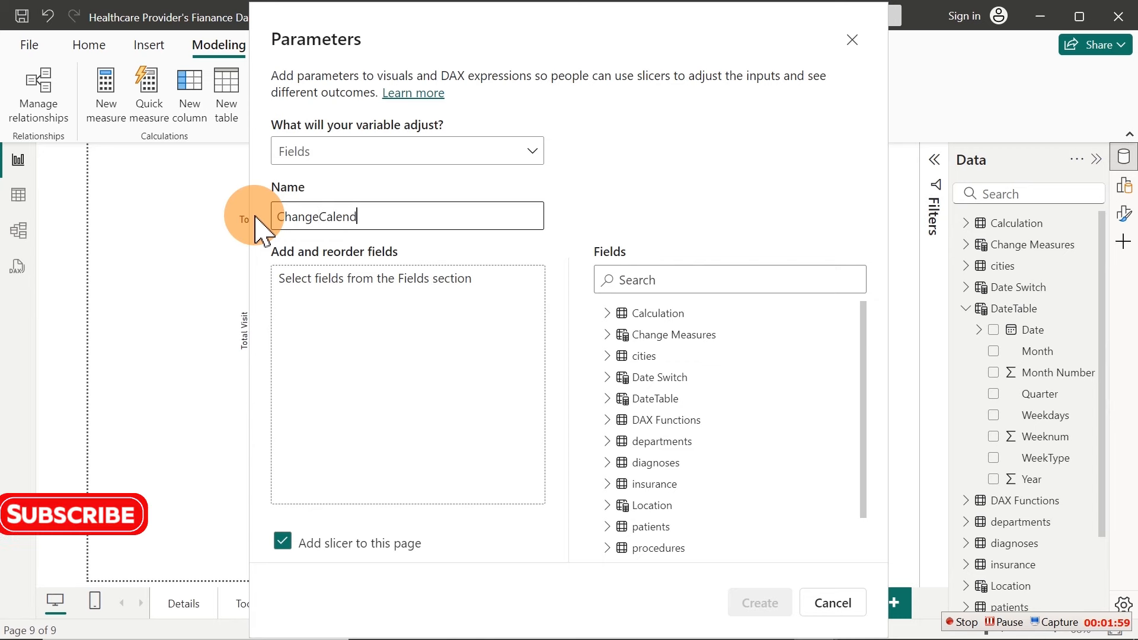
pyautogui.write('ar')
pyautogui.click(350, 285)
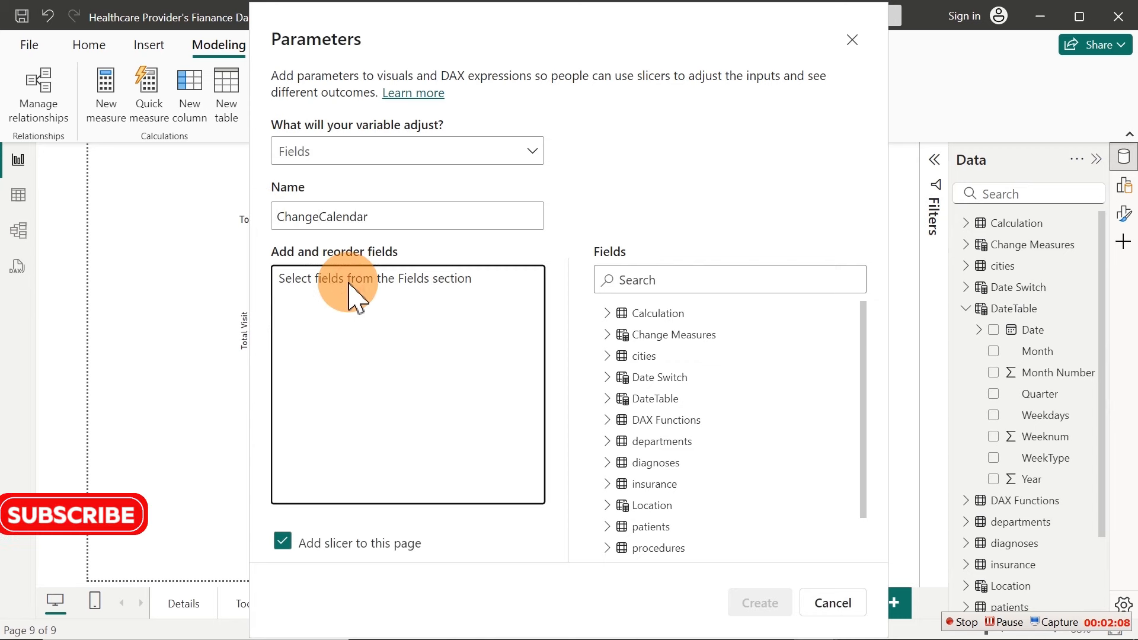
# Add Month, Quarter, Weekdays, Year and WeekType from DateTable to the parameter and create it with a slicer on this page
pyautogui.click(615, 404)
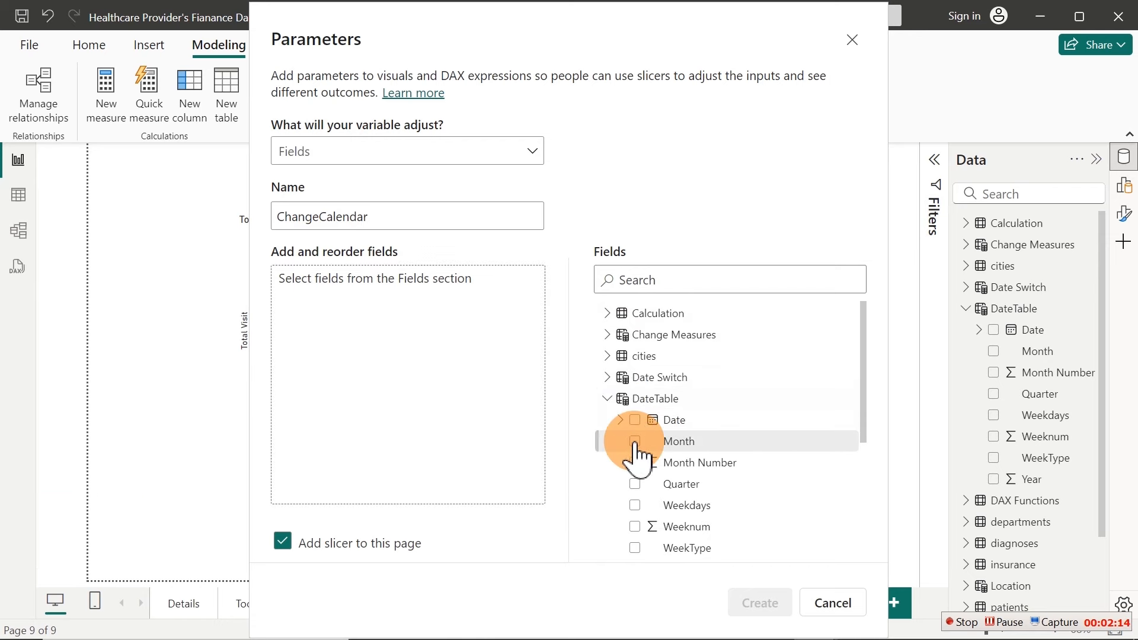
pyautogui.click(635, 441)
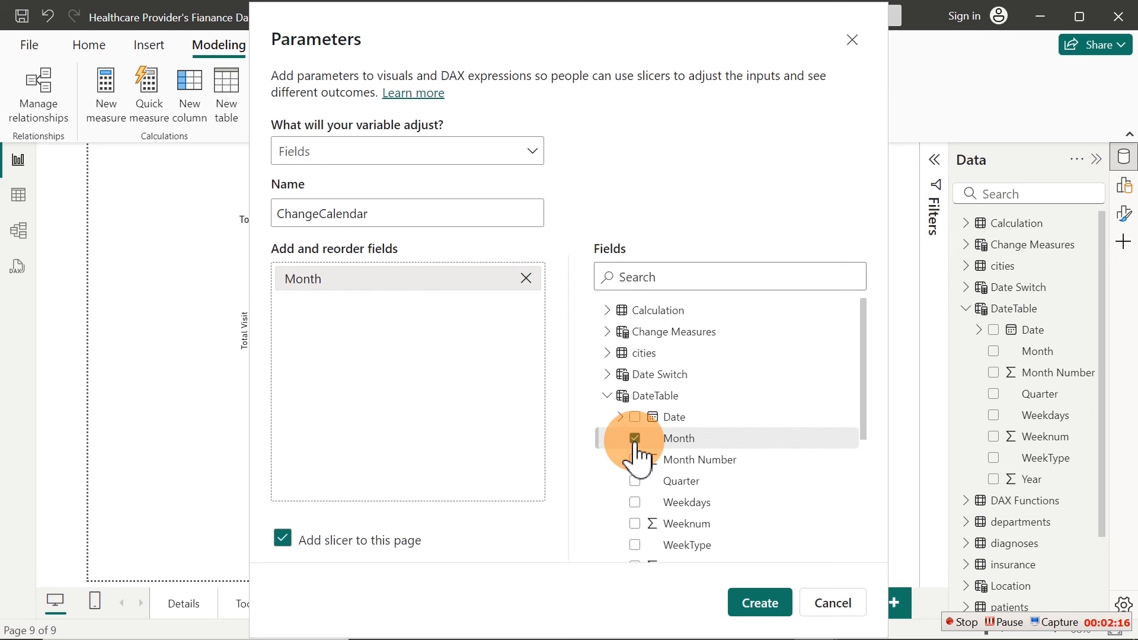
pyautogui.click(635, 482)
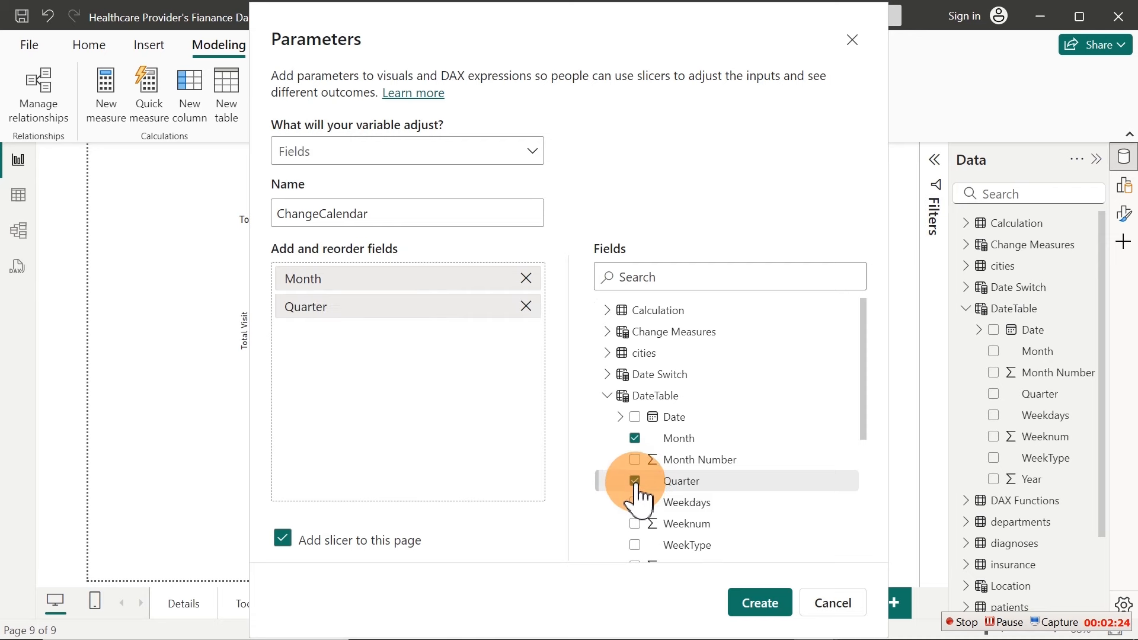
pyautogui.click(636, 503)
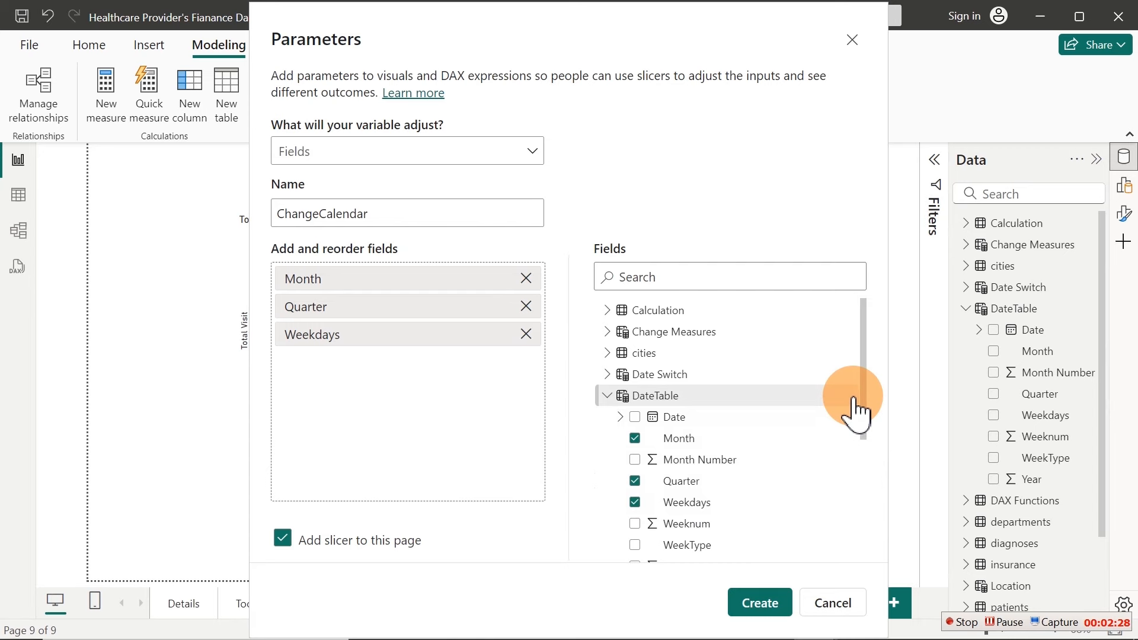
pyautogui.moveTo(865, 395); pyautogui.dragTo(869, 436)
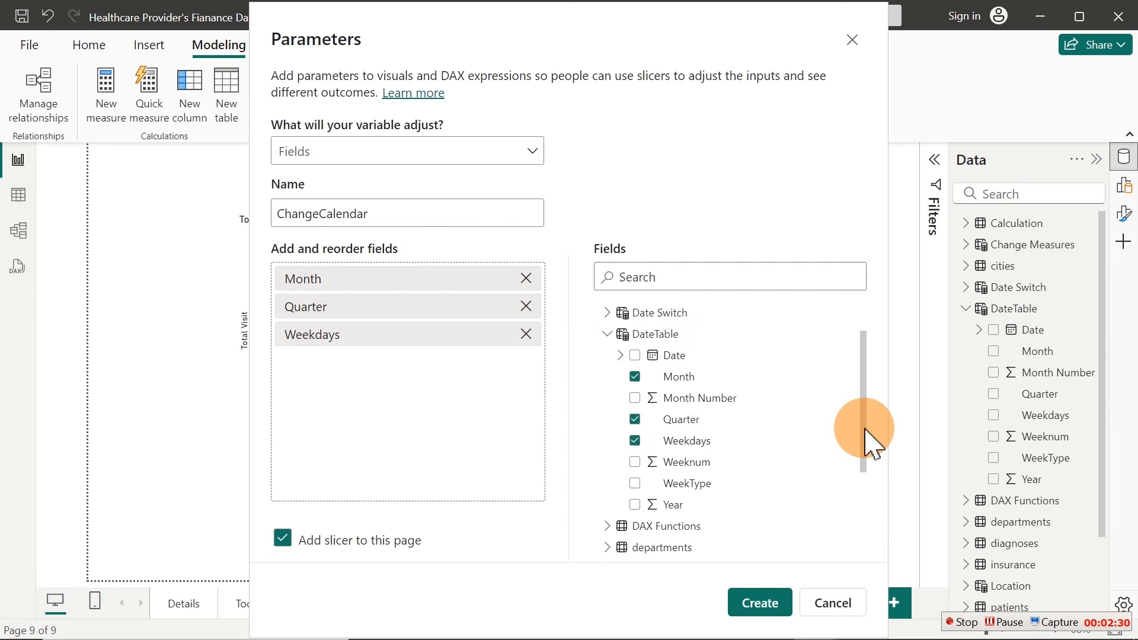
pyautogui.click(635, 504)
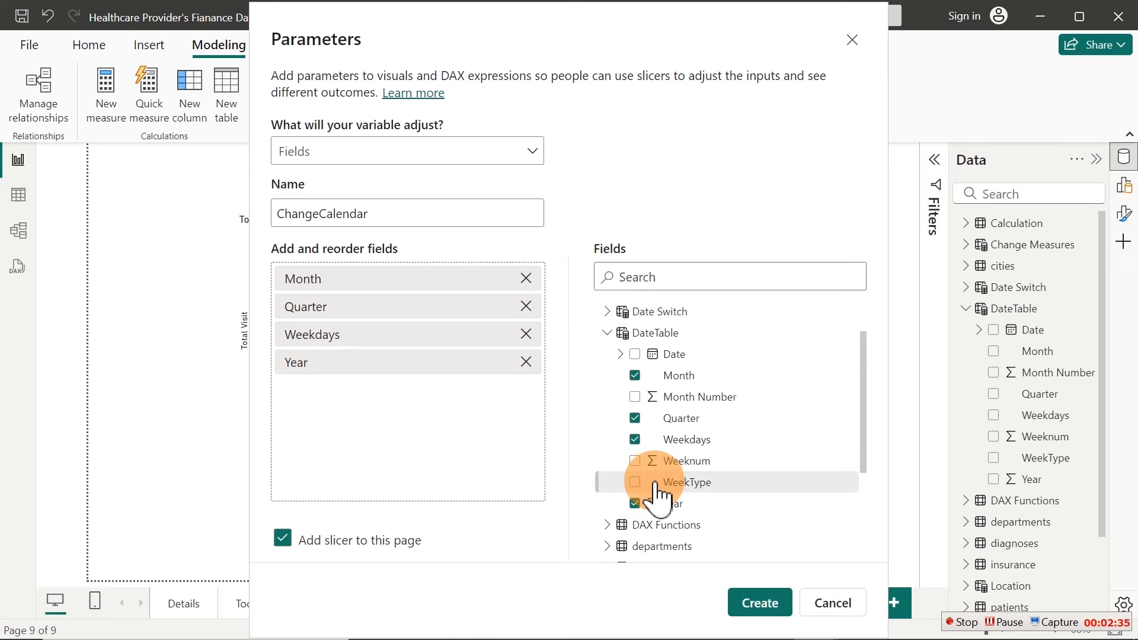
pyautogui.click(635, 482)
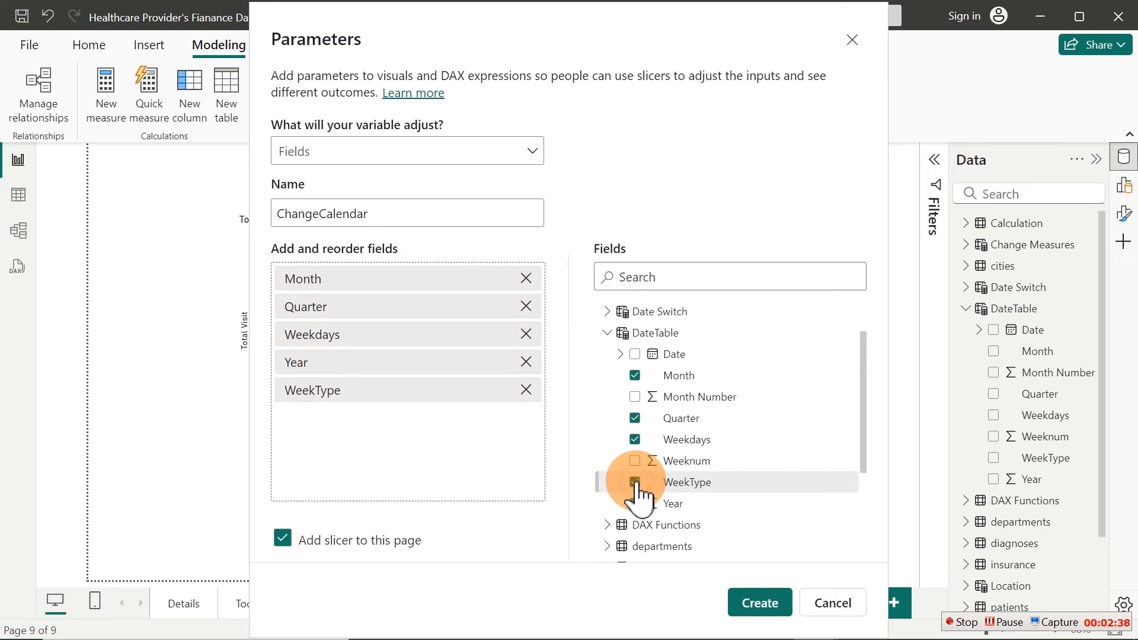
pyautogui.moveTo(338, 301); pyautogui.dragTo(380, 398)
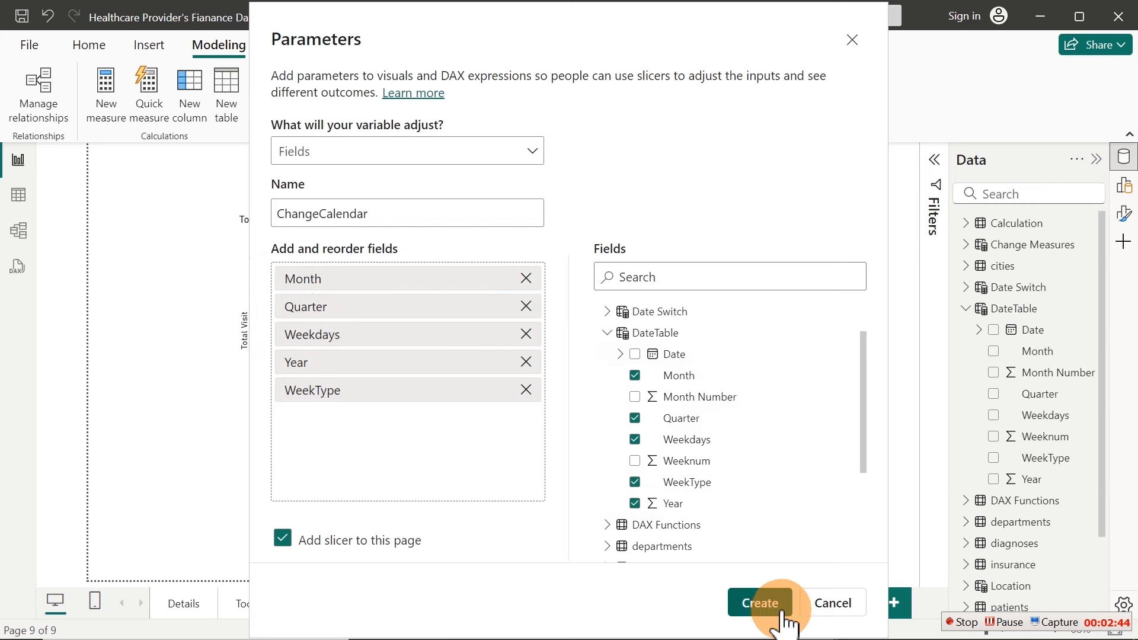
pyautogui.click(761, 606)
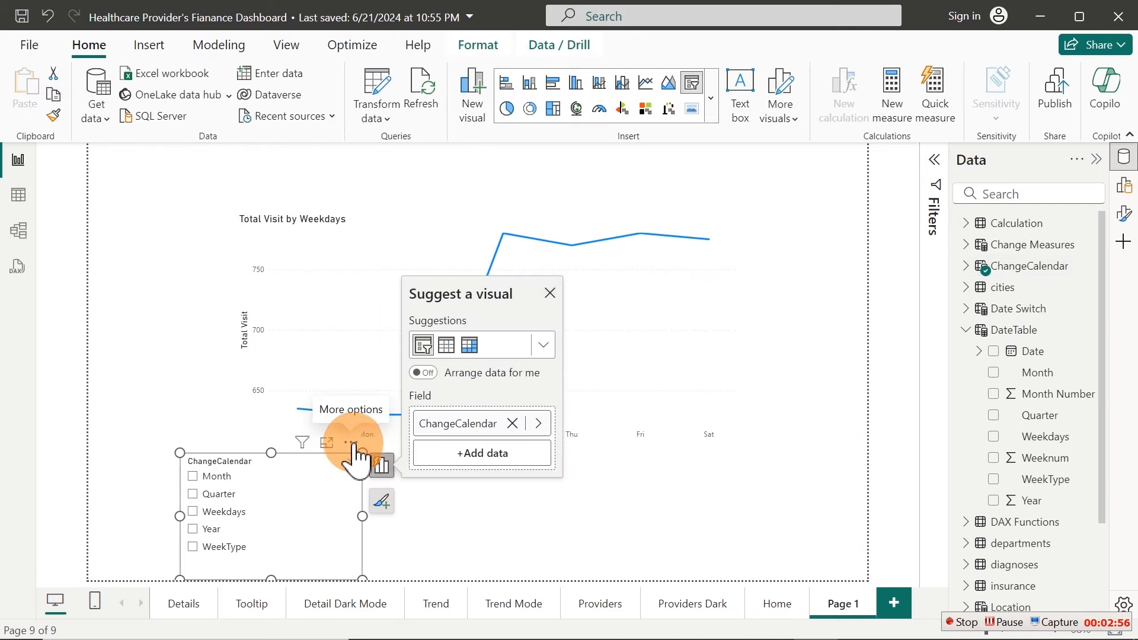
# Place the ChangeCalendar slicer, narrowed, at the page's left edge beside the line chart and try its Month, Quarter and WeekType options
pyautogui.moveTo(353, 440); pyautogui.dragTo(248, 335)
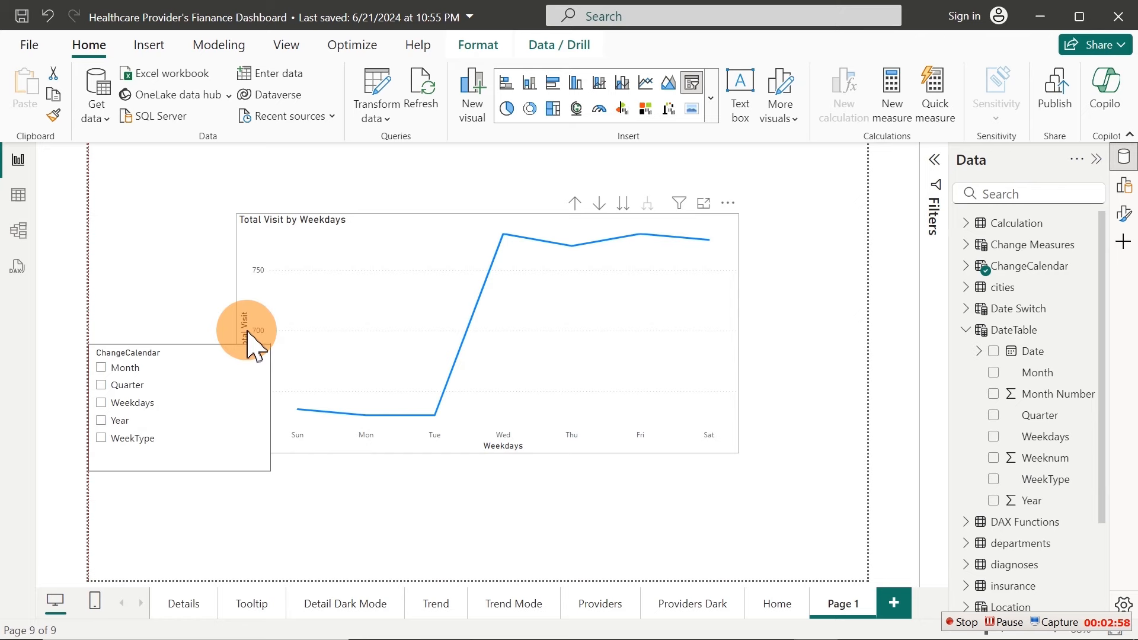
pyautogui.moveTo(270, 407); pyautogui.dragTo(204, 415)
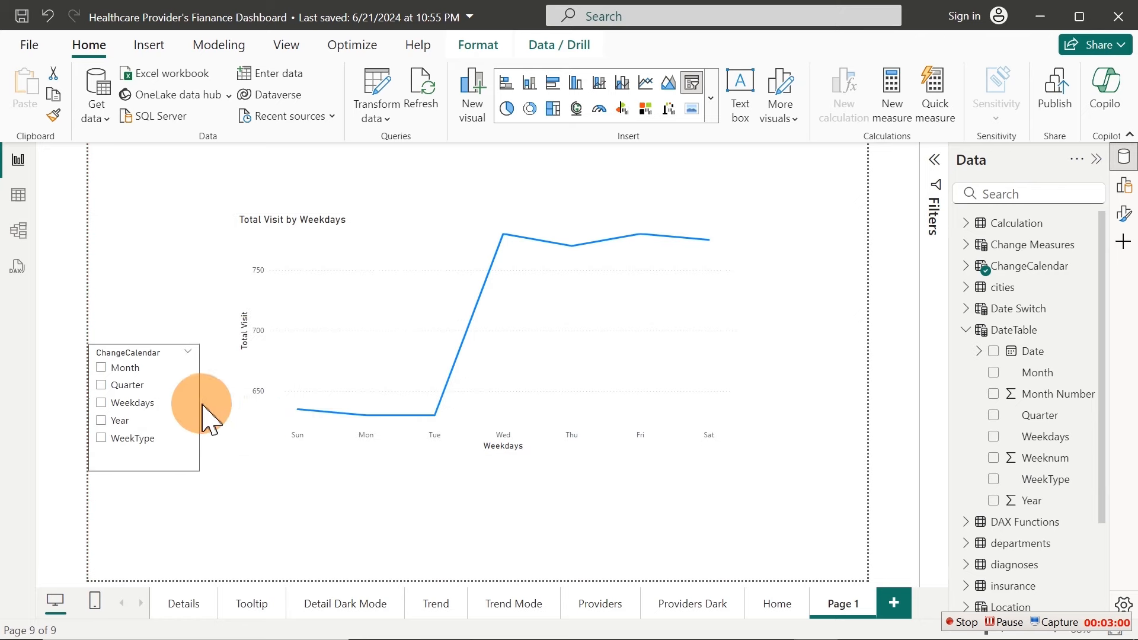
pyautogui.click(118, 371)
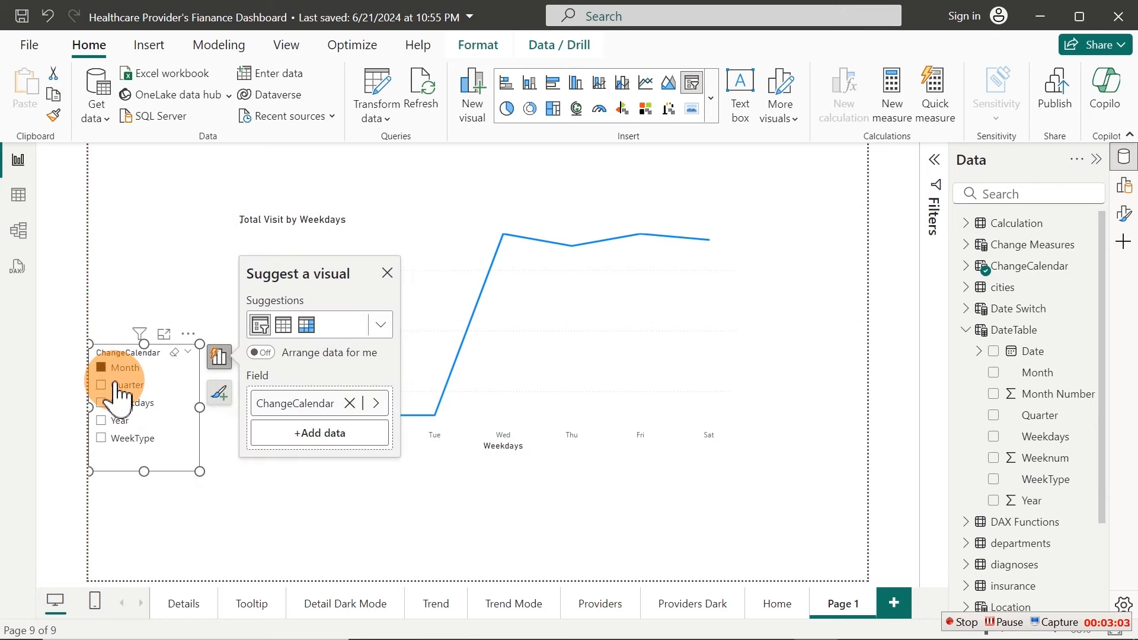
pyautogui.click(116, 383)
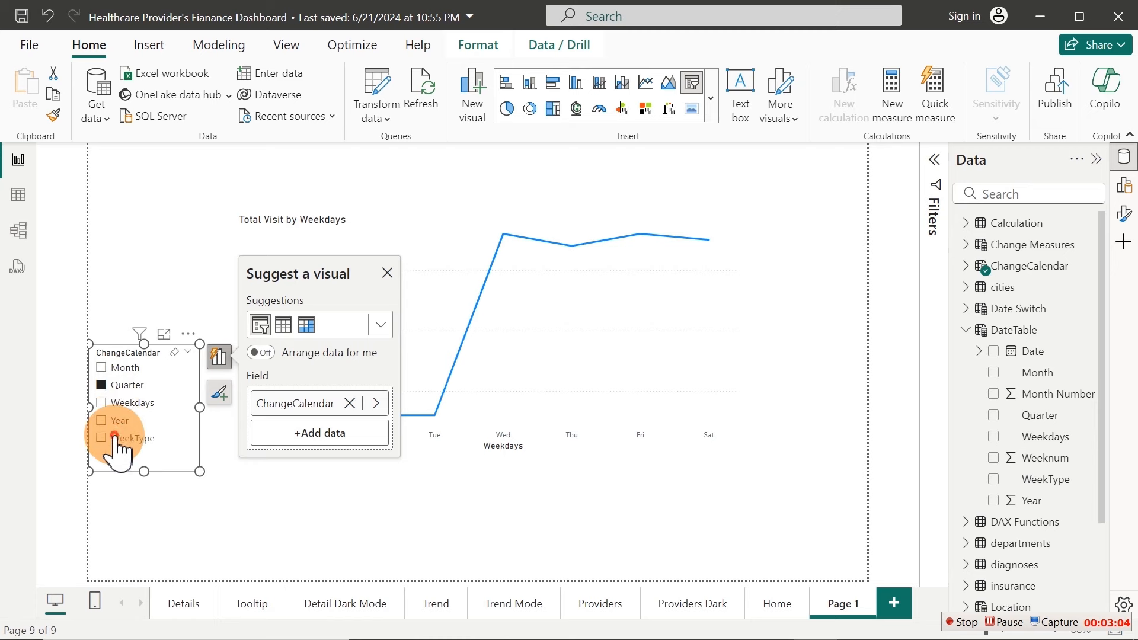
# Drill the Total Visit line chart down to Year, then back up through its date levels to Month
pyautogui.click(483, 225)
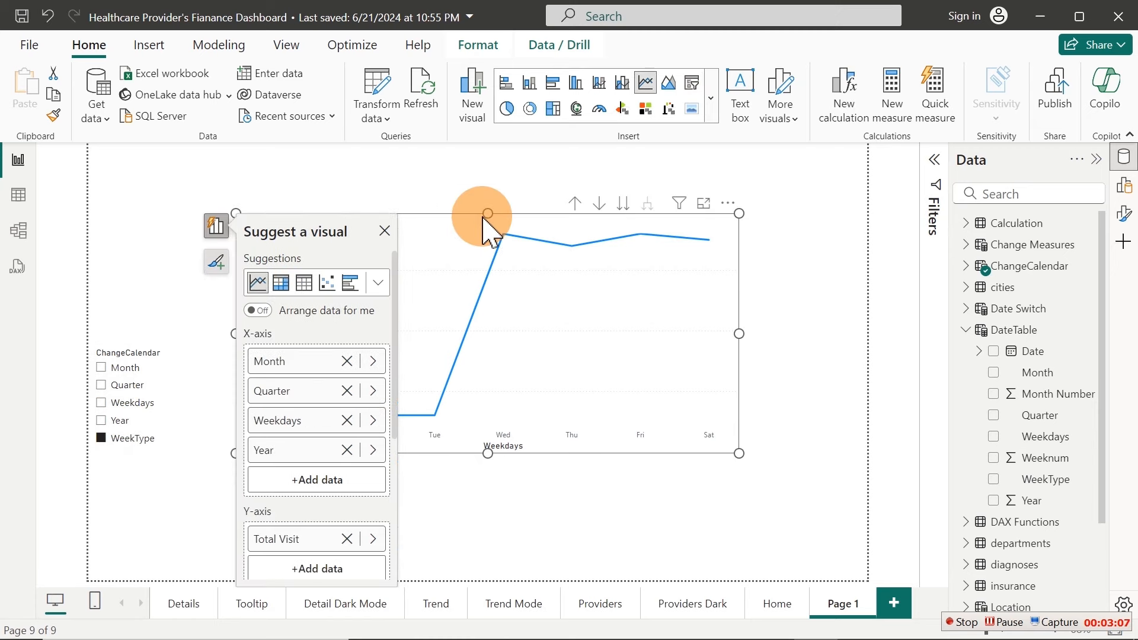
pyautogui.click(625, 204)
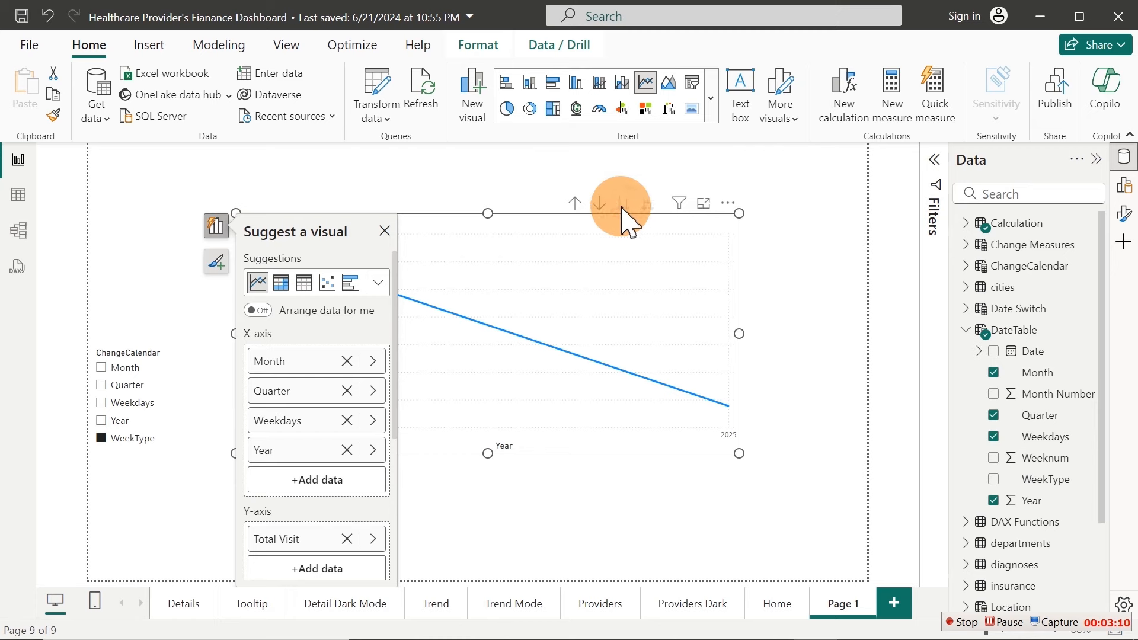
pyautogui.click(598, 204)
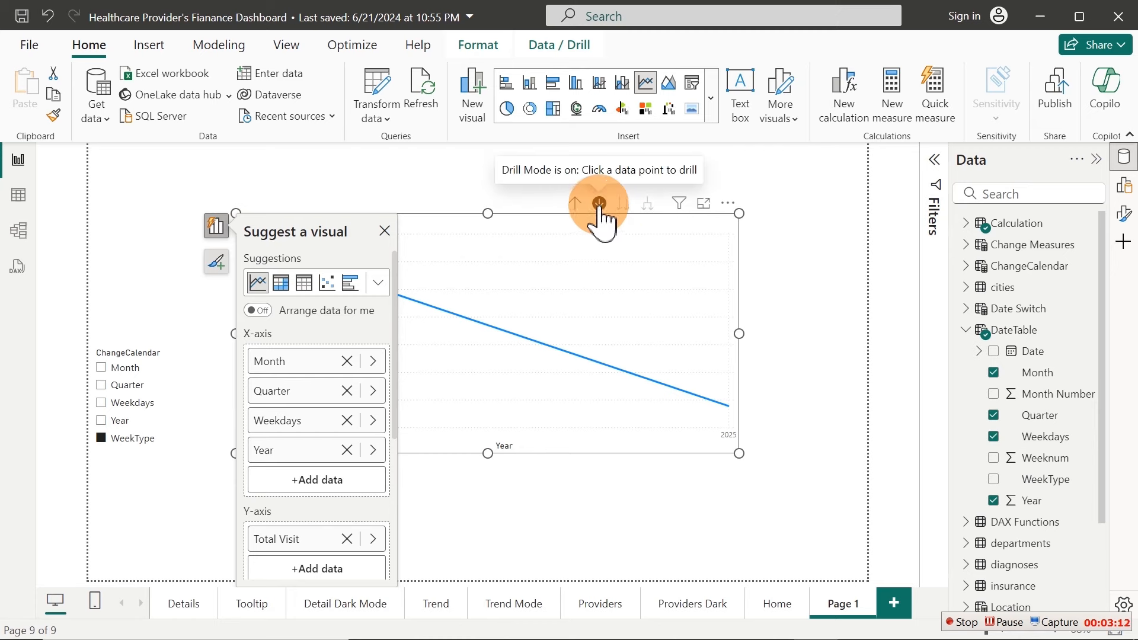
pyautogui.click(574, 204)
pyautogui.click(575, 204)
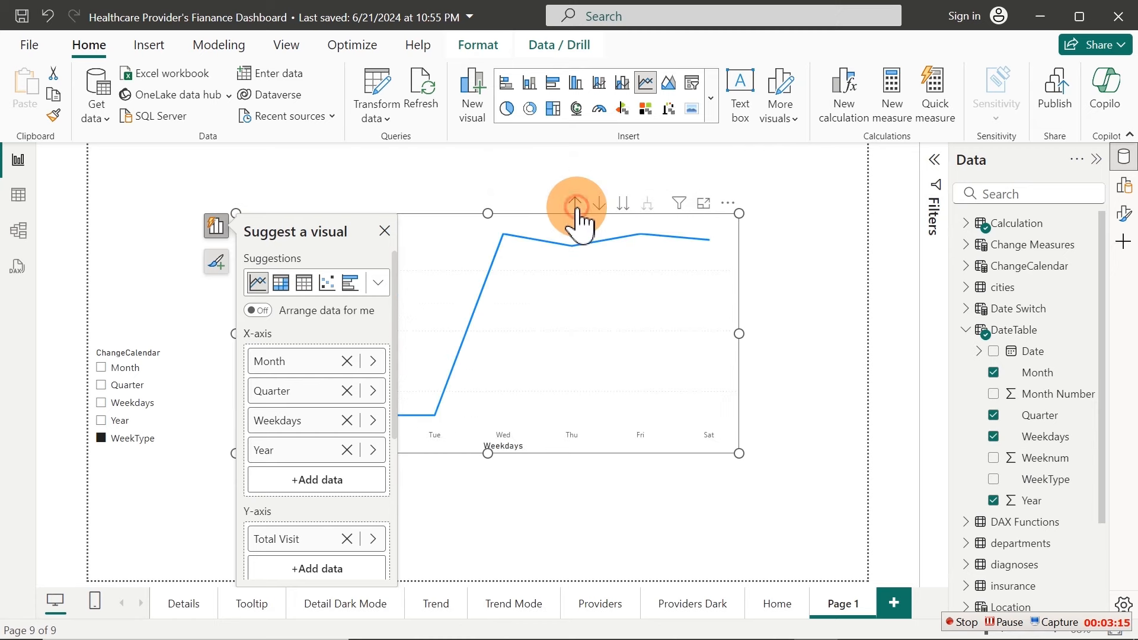
pyautogui.click(576, 206)
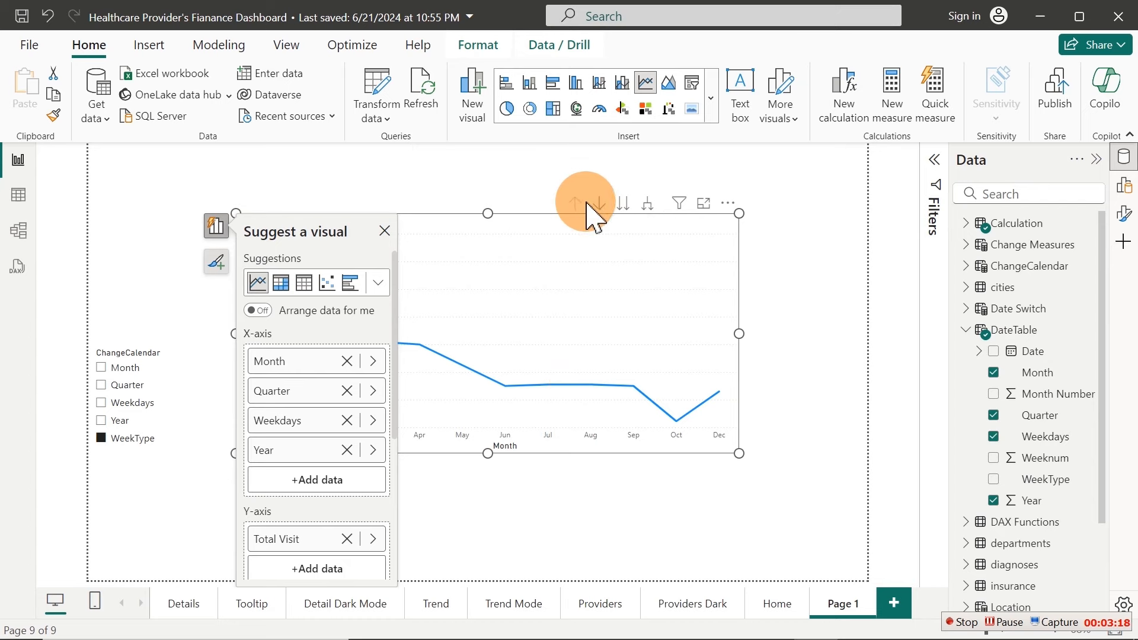
# Remove Year, Weekdays and Quarter from the line chart's X-axis, leaving only Month
pyautogui.click(347, 450)
pyautogui.click(347, 421)
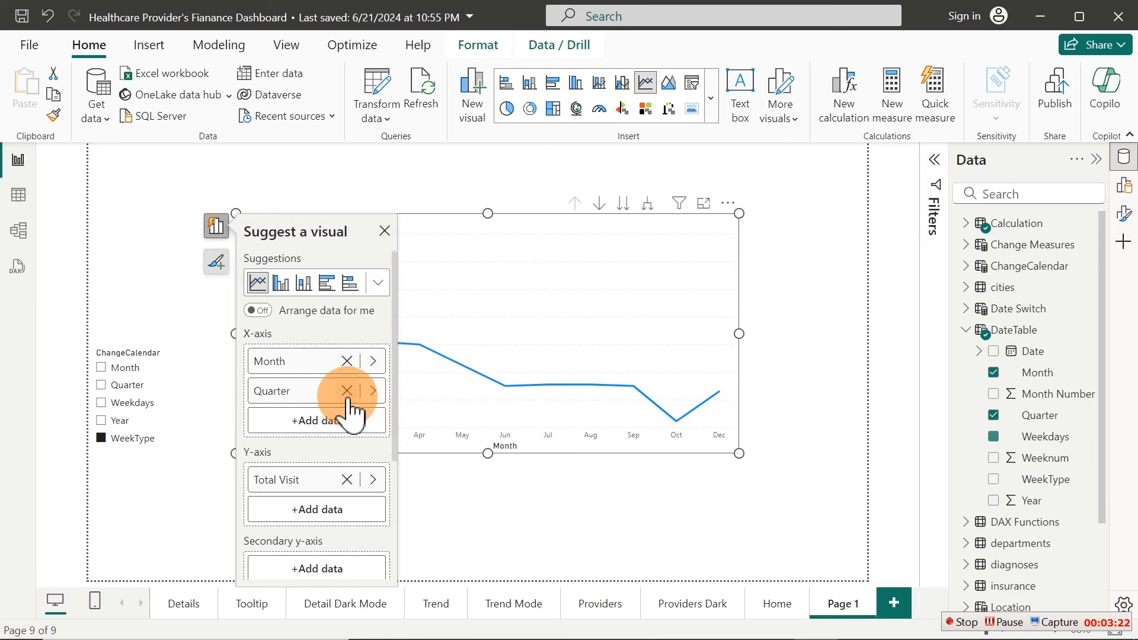
pyautogui.click(347, 391)
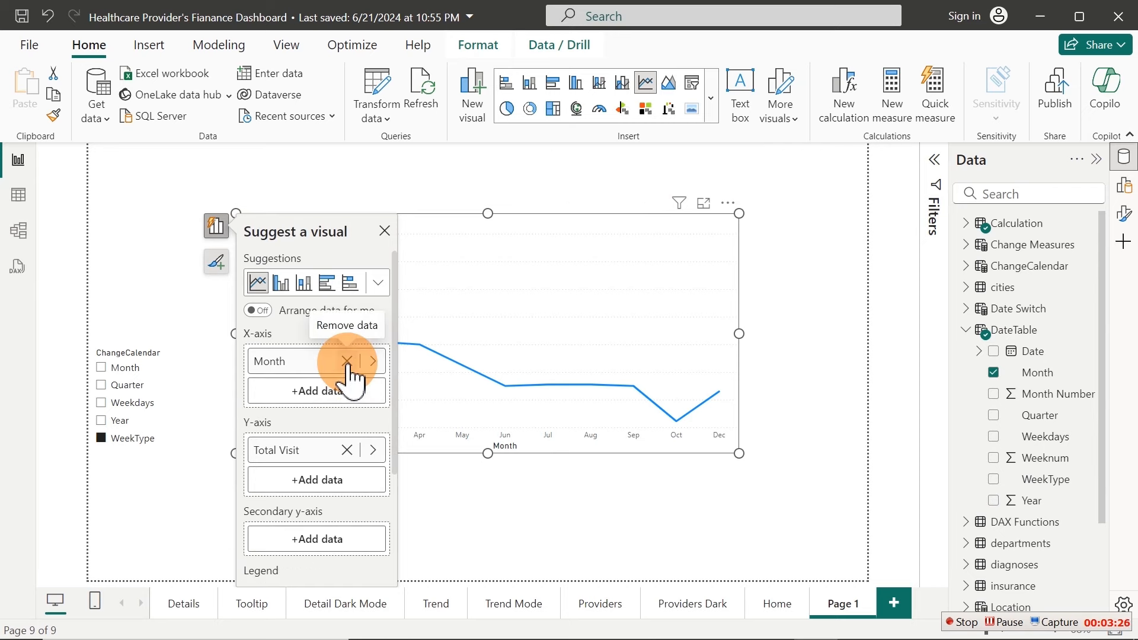
# Replace Month on the line chart's X-axis with the ChangeCalendar field from the ChangeCalendar parameter table
pyautogui.click(375, 361)
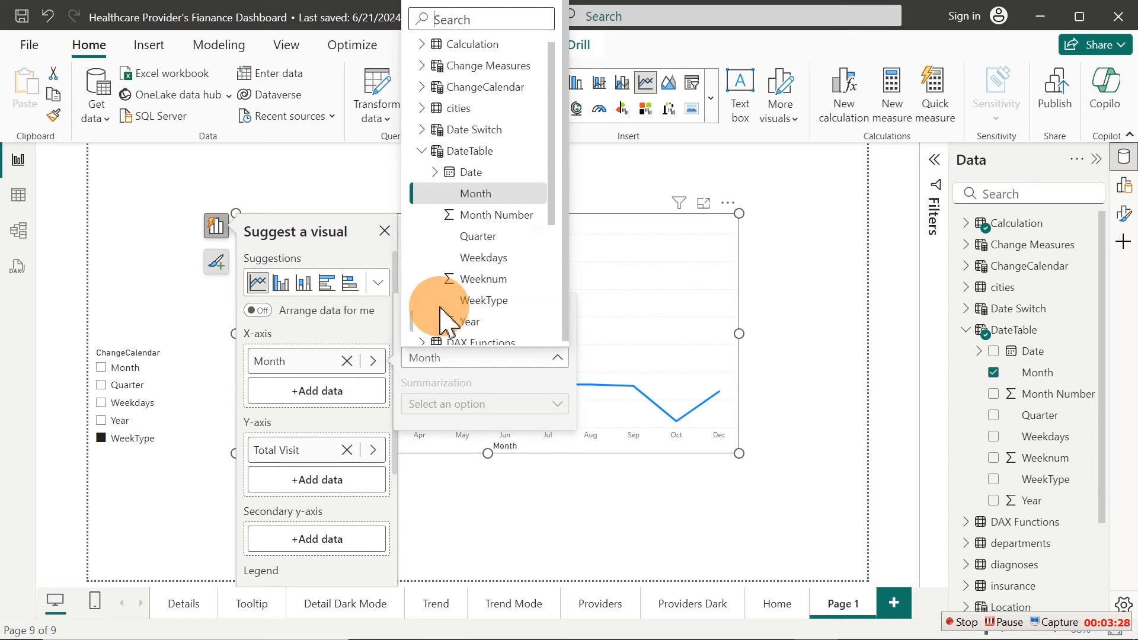
pyautogui.click(421, 150)
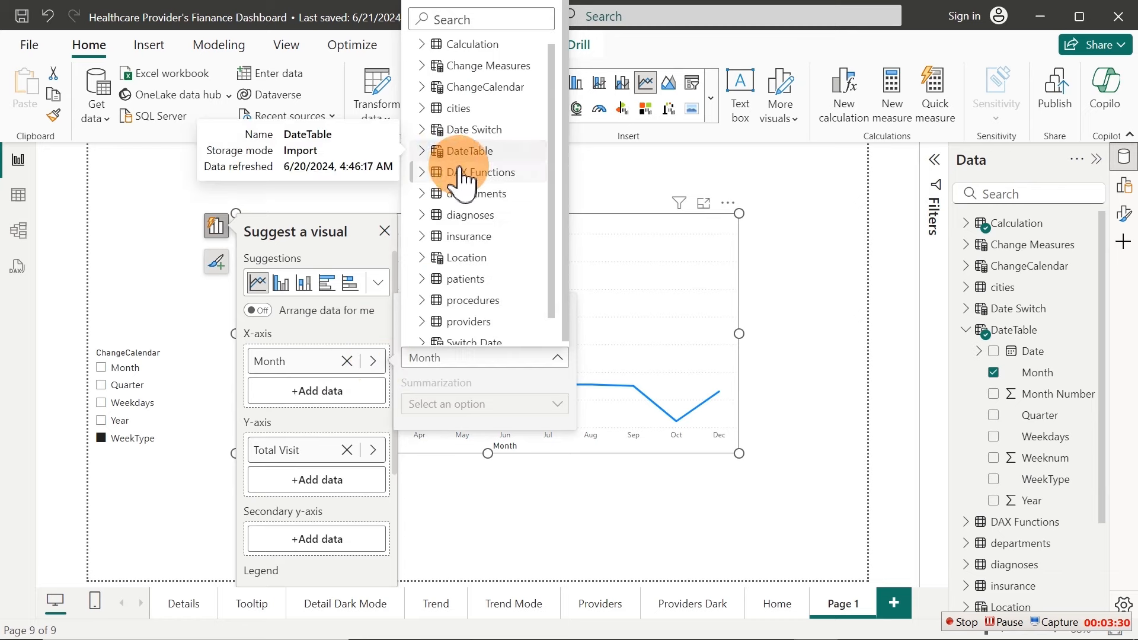
pyautogui.moveTo(553, 224); pyautogui.dragTo(548, 292)
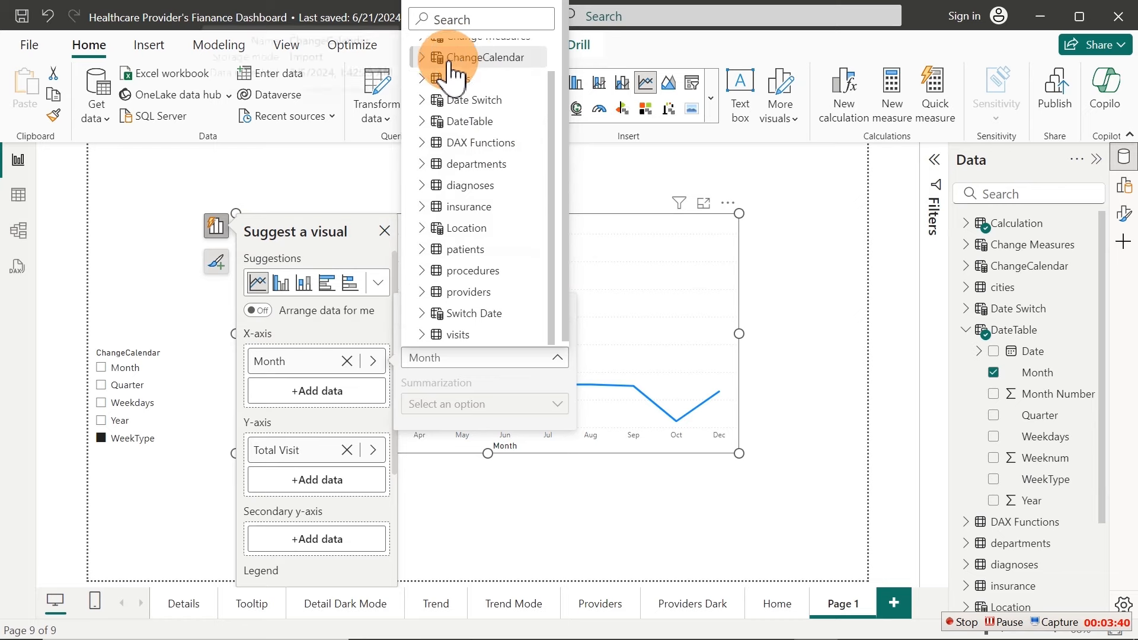
pyautogui.click(421, 57)
pyautogui.click(465, 81)
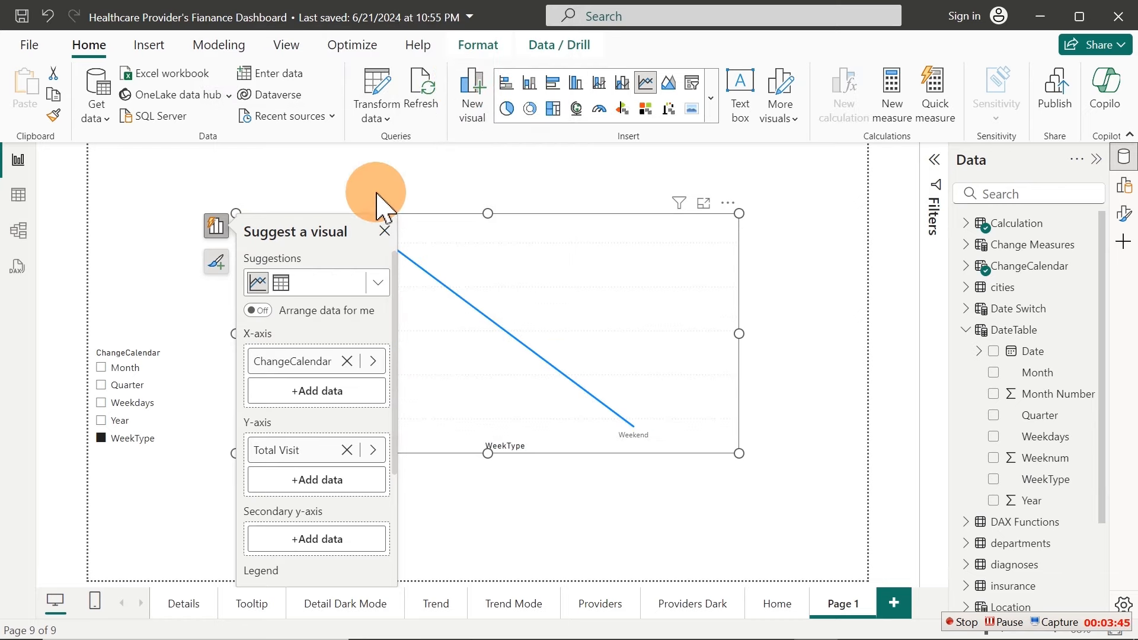
pyautogui.click(385, 231)
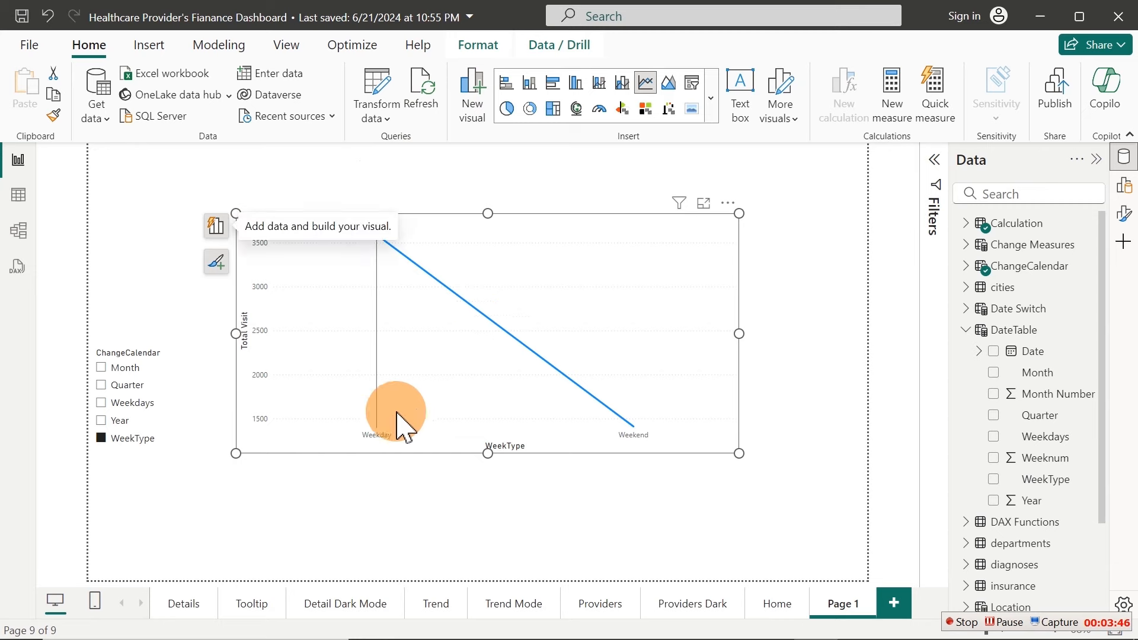
pyautogui.moveTo(378, 426)
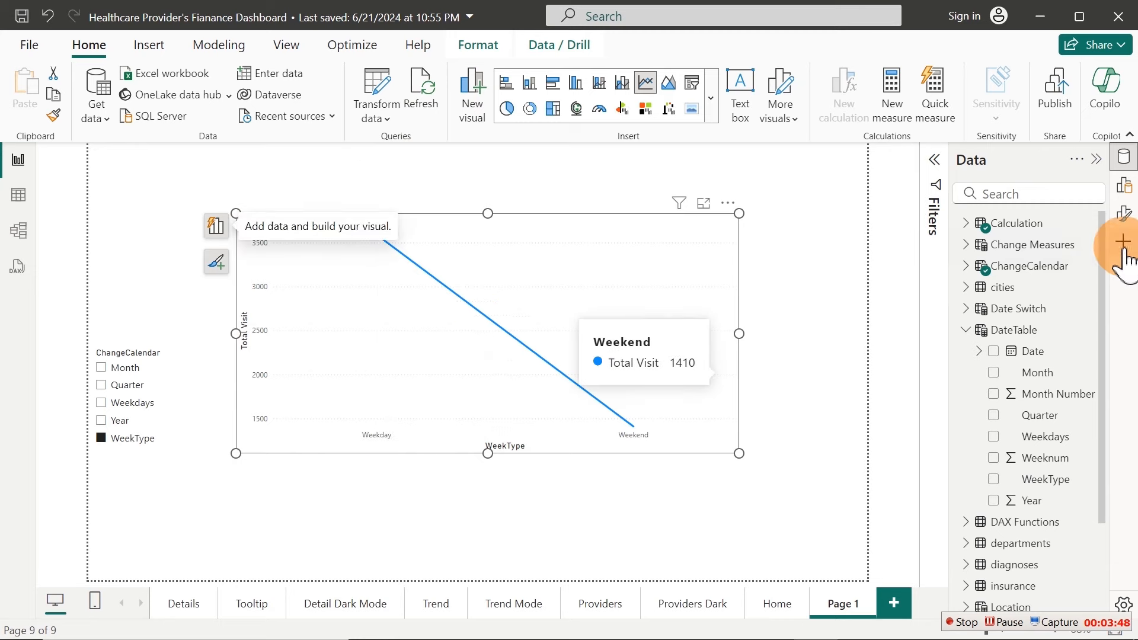
# Set the font size of the line chart's X-axis values to 14
pyautogui.click(1125, 215)
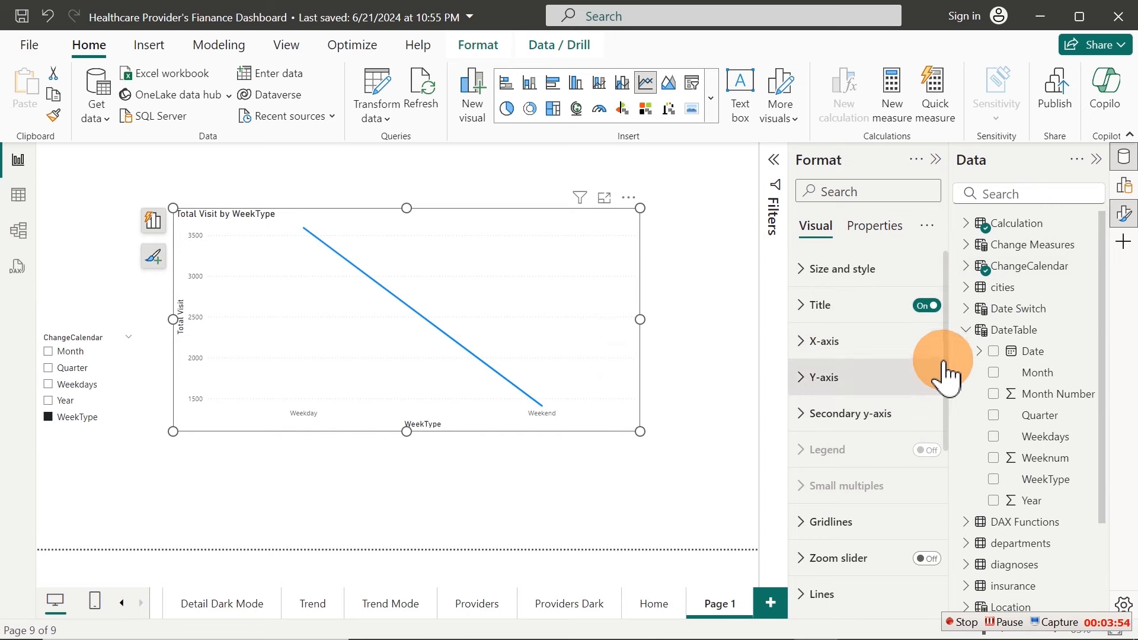
pyautogui.click(849, 383)
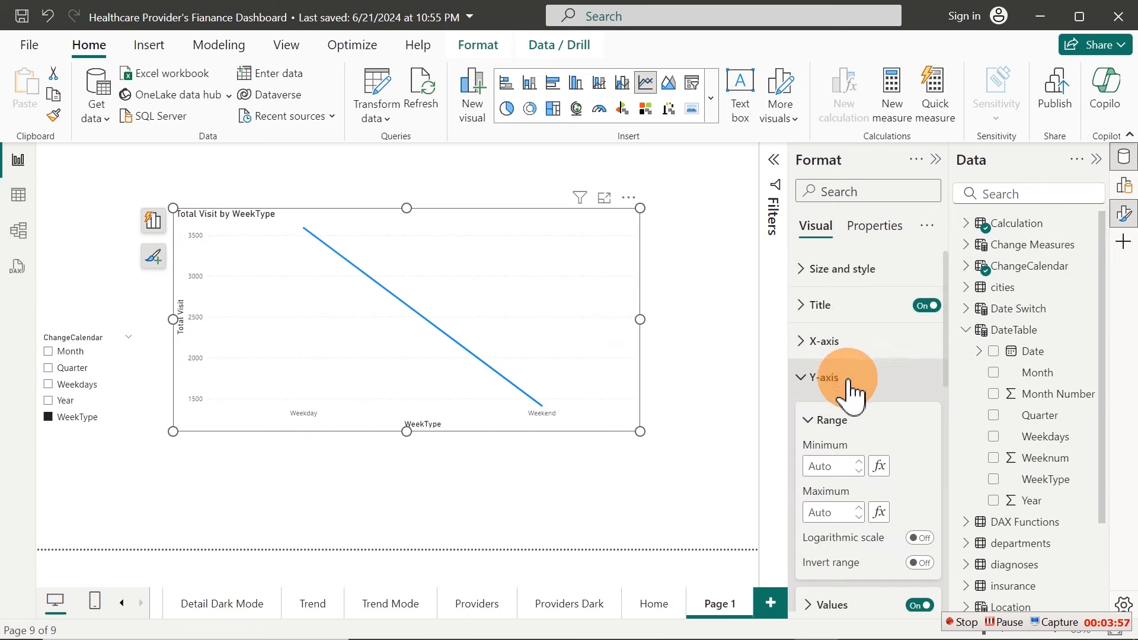
pyautogui.click(846, 382)
pyautogui.click(827, 340)
pyautogui.click(901, 430)
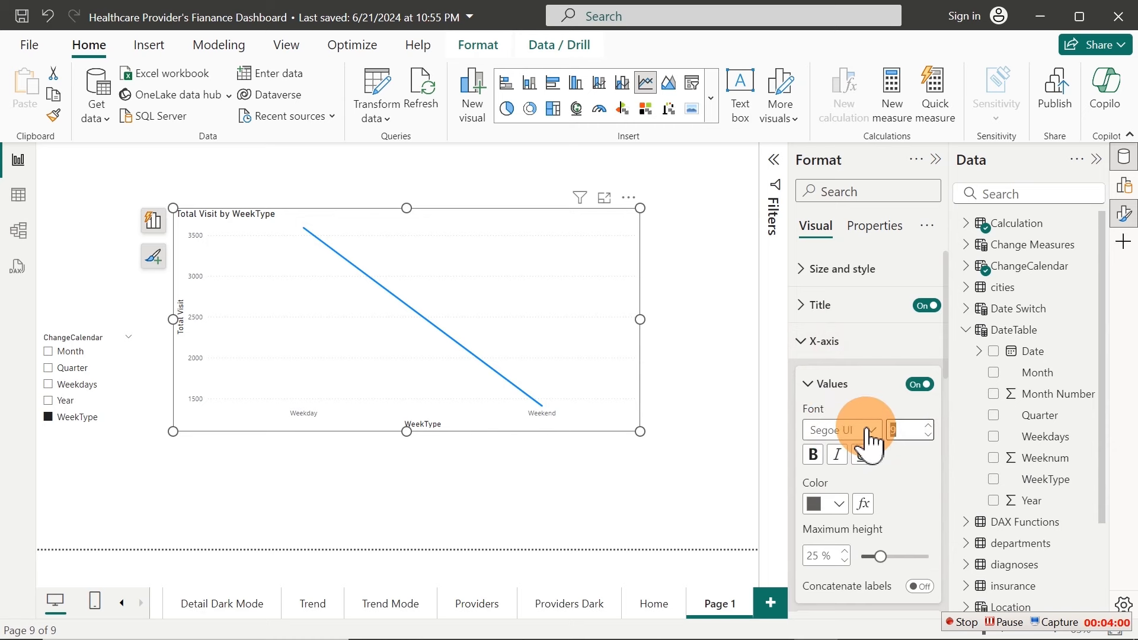
pyautogui.write('14')
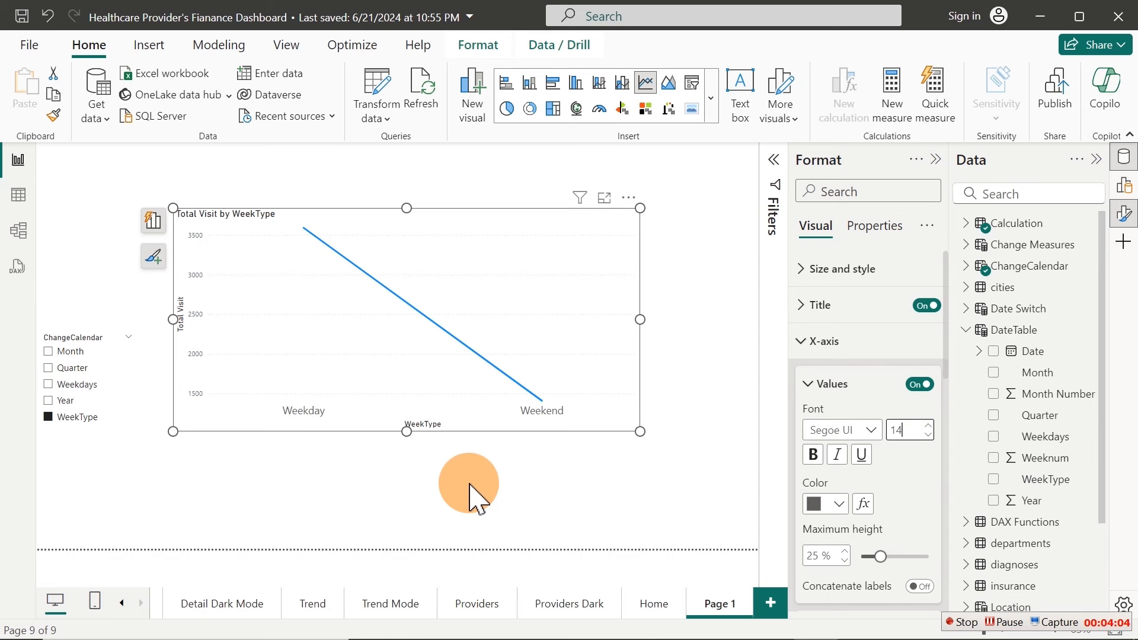
# Test the ChangeCalendar slicer with Year, Weekdays and Quarter, and leave Month selected
pyautogui.click(65, 400)
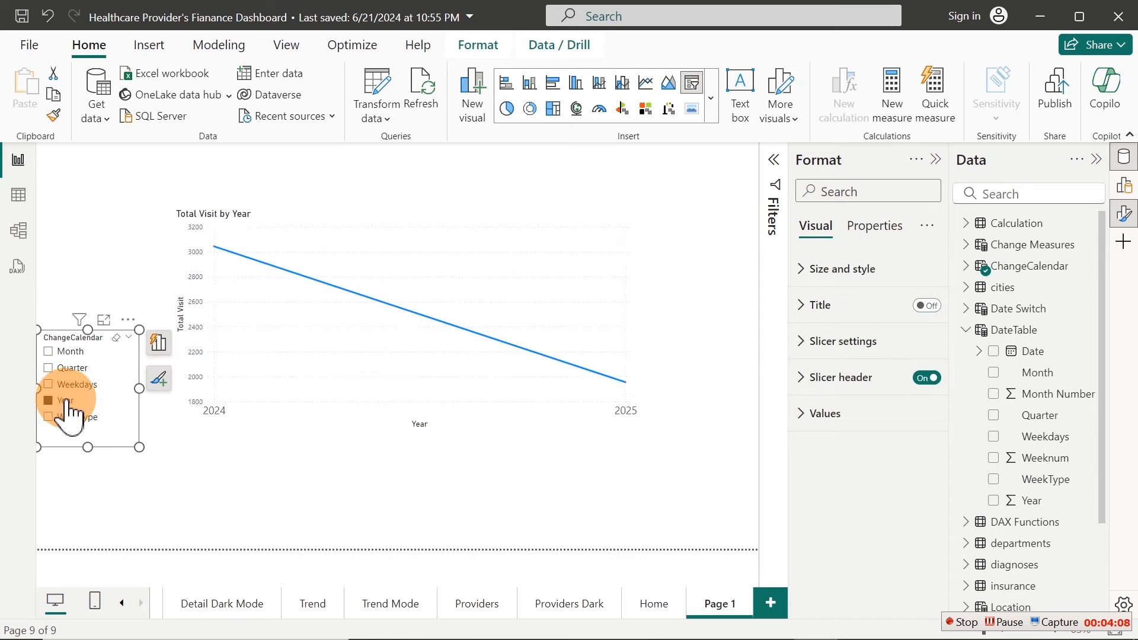
pyautogui.click(70, 384)
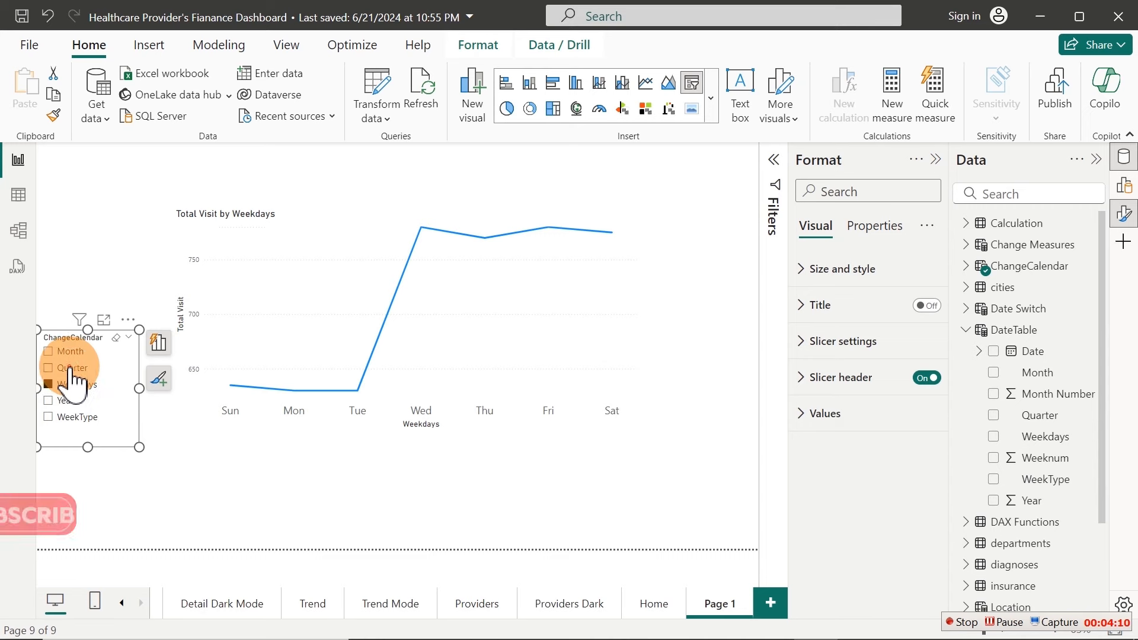
pyautogui.click(71, 369)
pyautogui.click(68, 351)
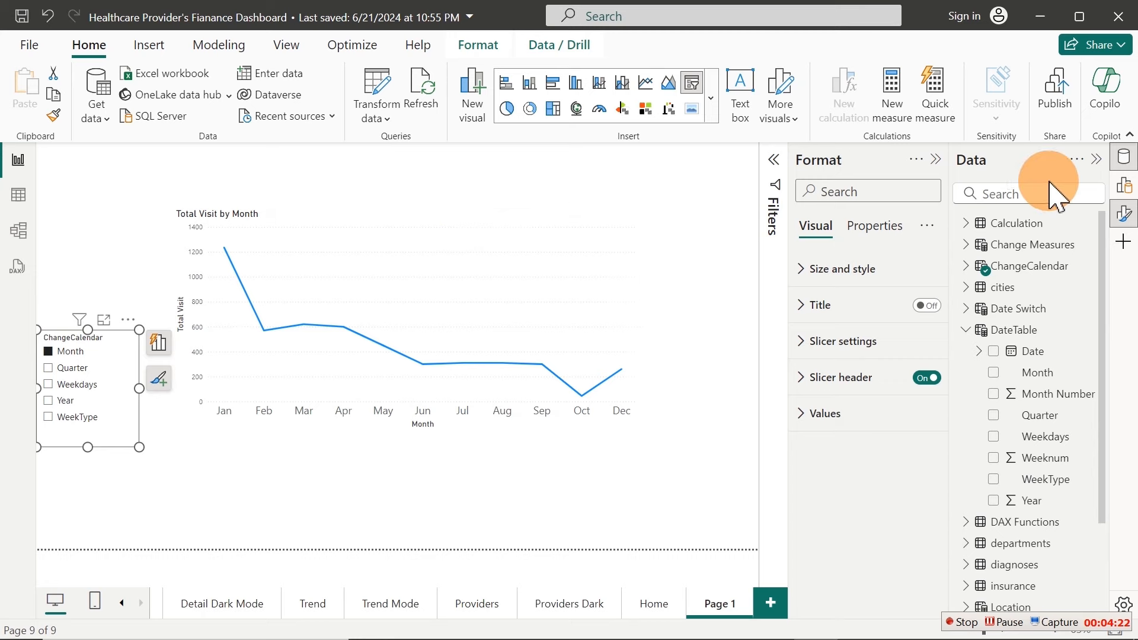
# Search the data fields for "total" and examine the Total Visit measure's DAX formula, enlarged for reading
pyautogui.click(974, 195)
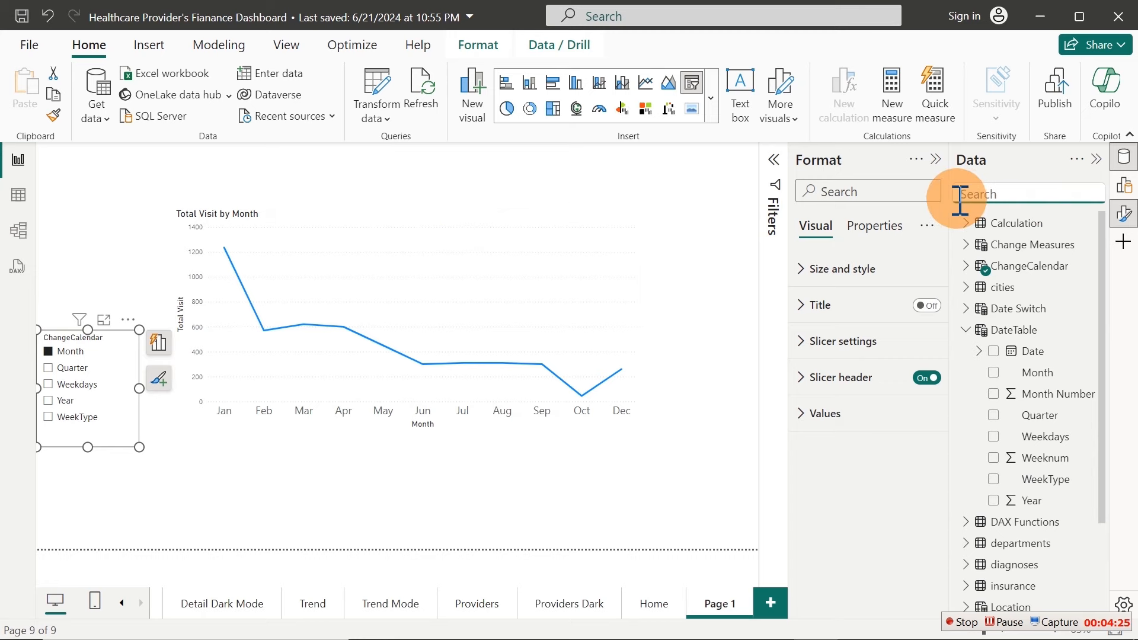
pyautogui.write('total')
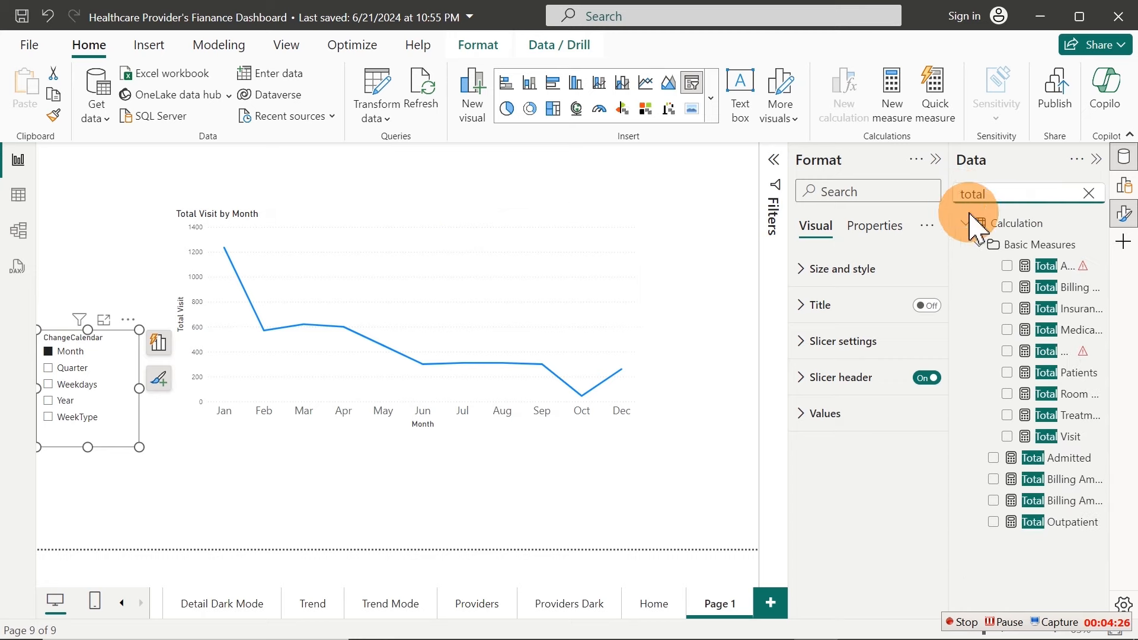
pyautogui.click(1061, 438)
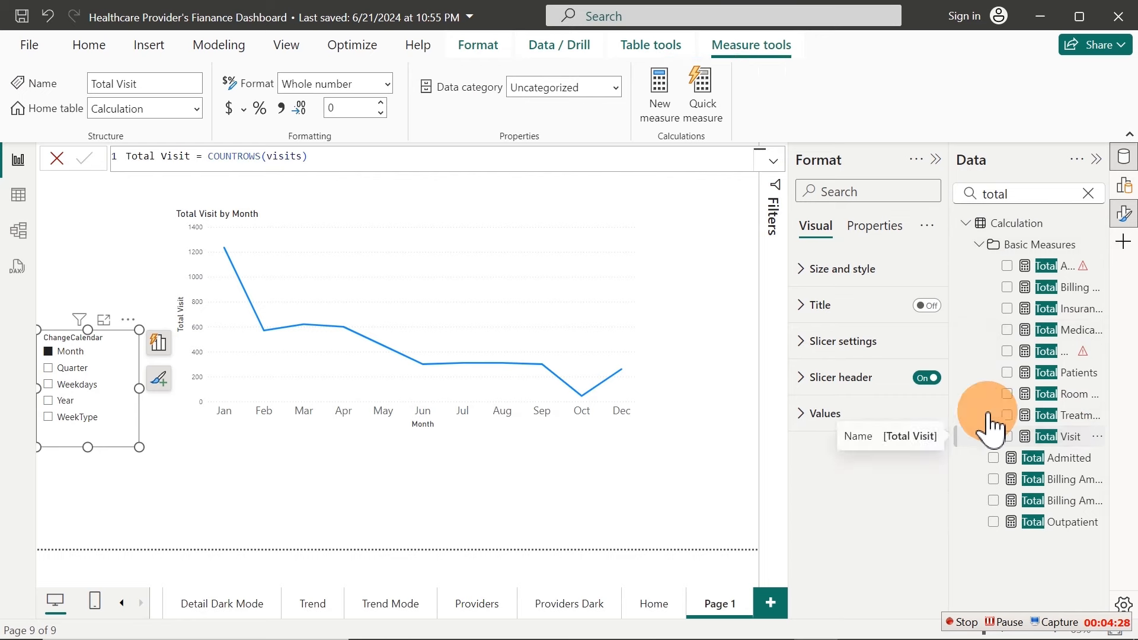
pyautogui.click(455, 164)
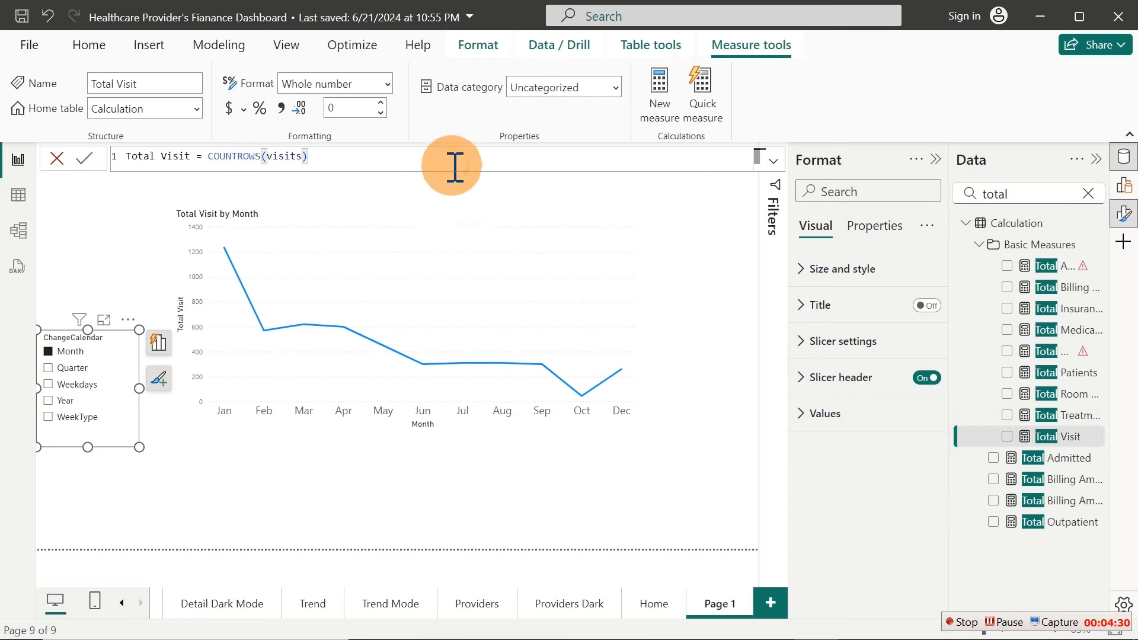
pyautogui.scroll(-2, 455, 165)
pyautogui.scroll(3, 455, 164)
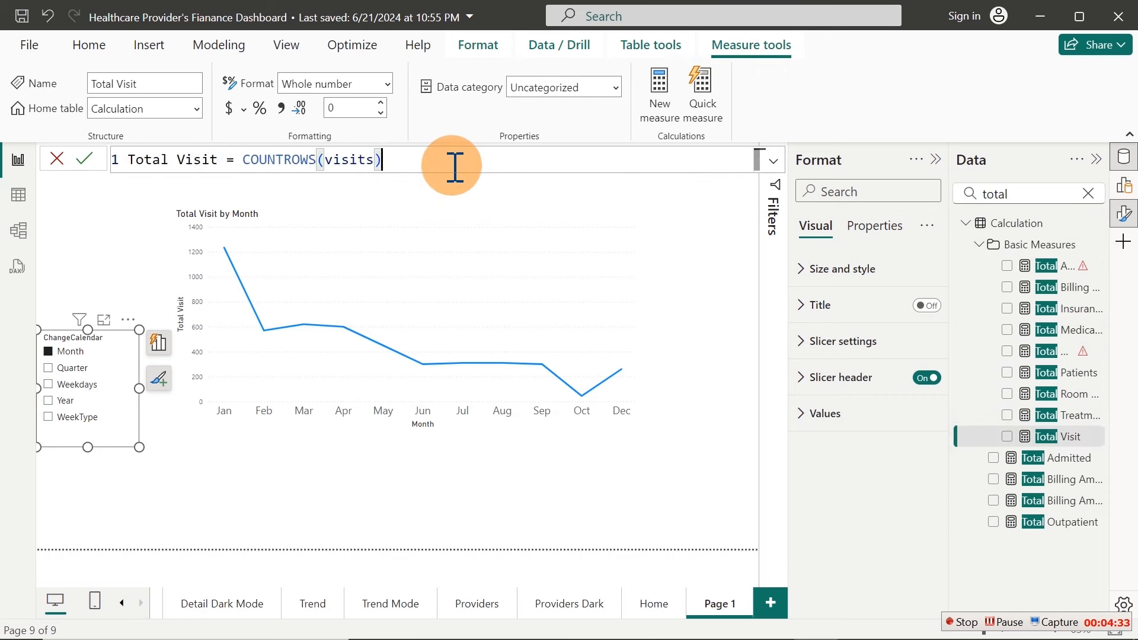
pyautogui.scroll(1, 454, 165)
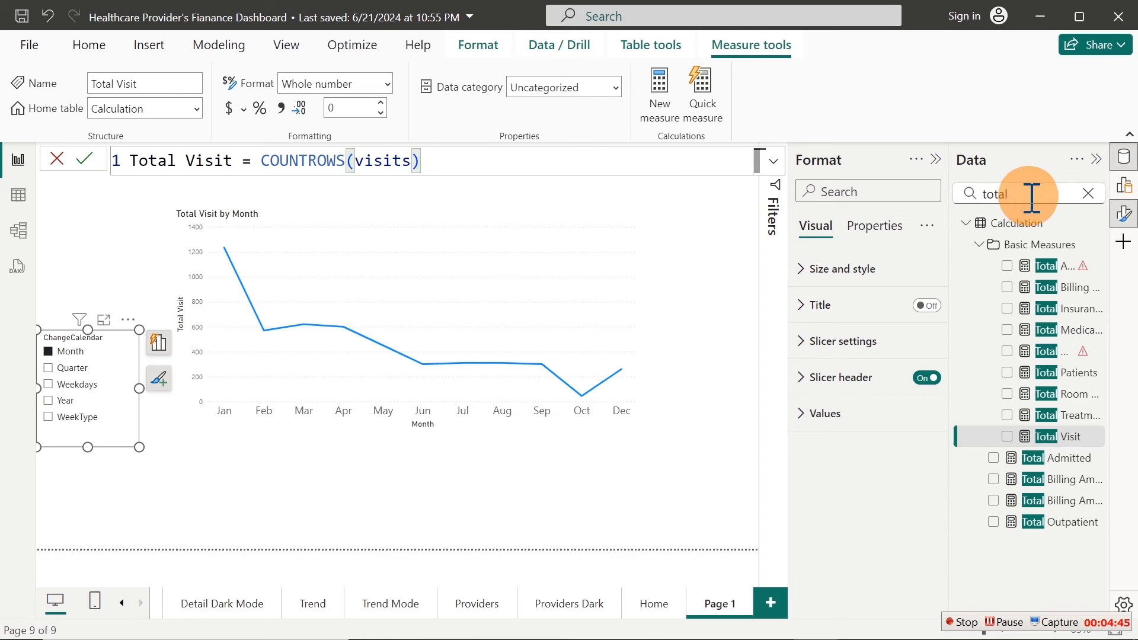
# Examine the DAX formulas of the Total Admitted and Total Outpatient measures
pyautogui.click(1049, 460)
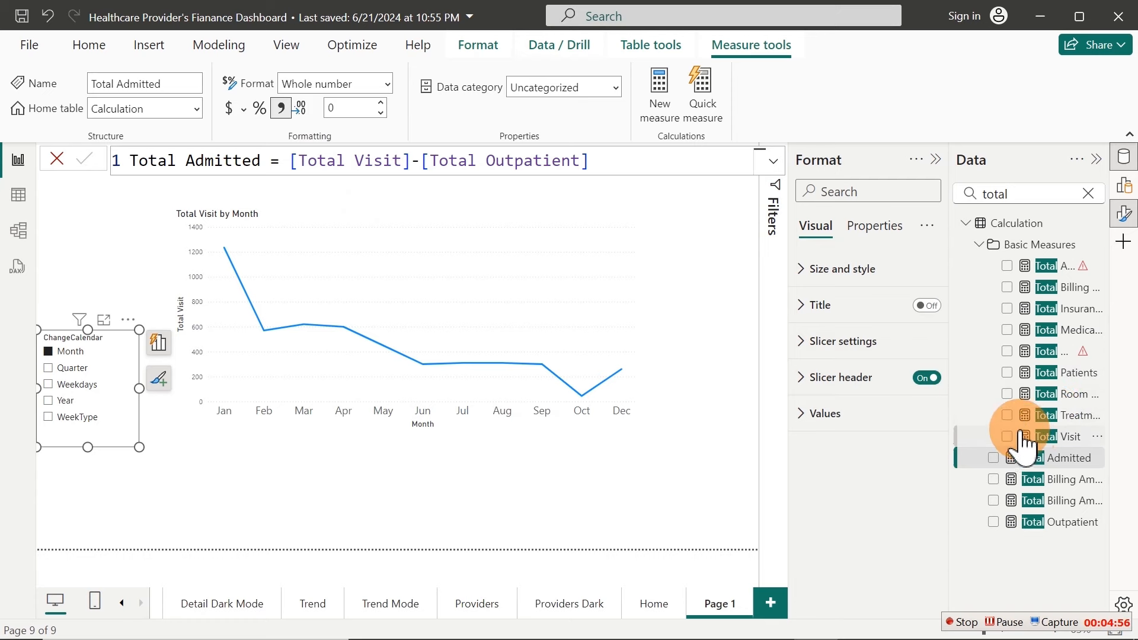
pyautogui.click(1061, 523)
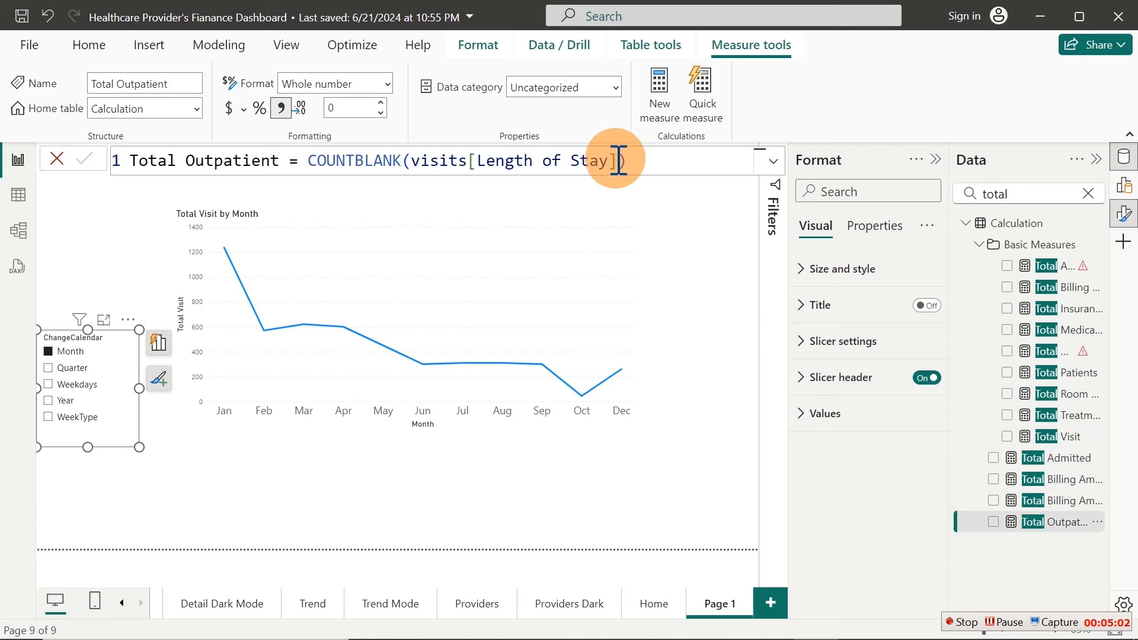
pyautogui.moveTo(638, 158); pyautogui.dragTo(310, 163)
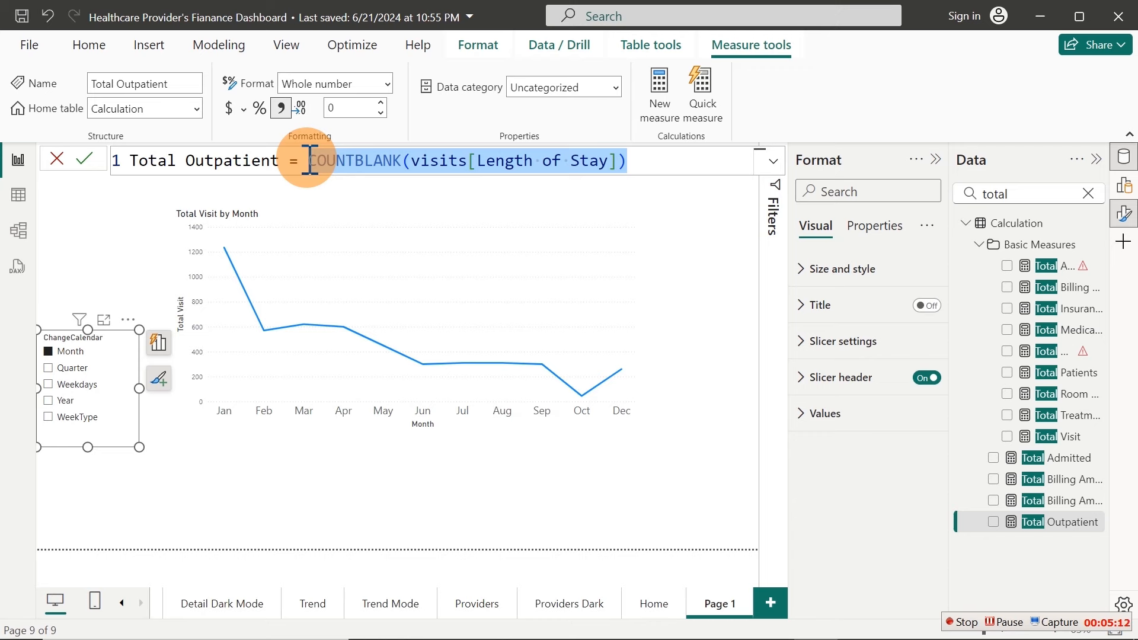
# Start a new fields parameter and name it ChangeMeasuresLinechart
pyautogui.click(215, 47)
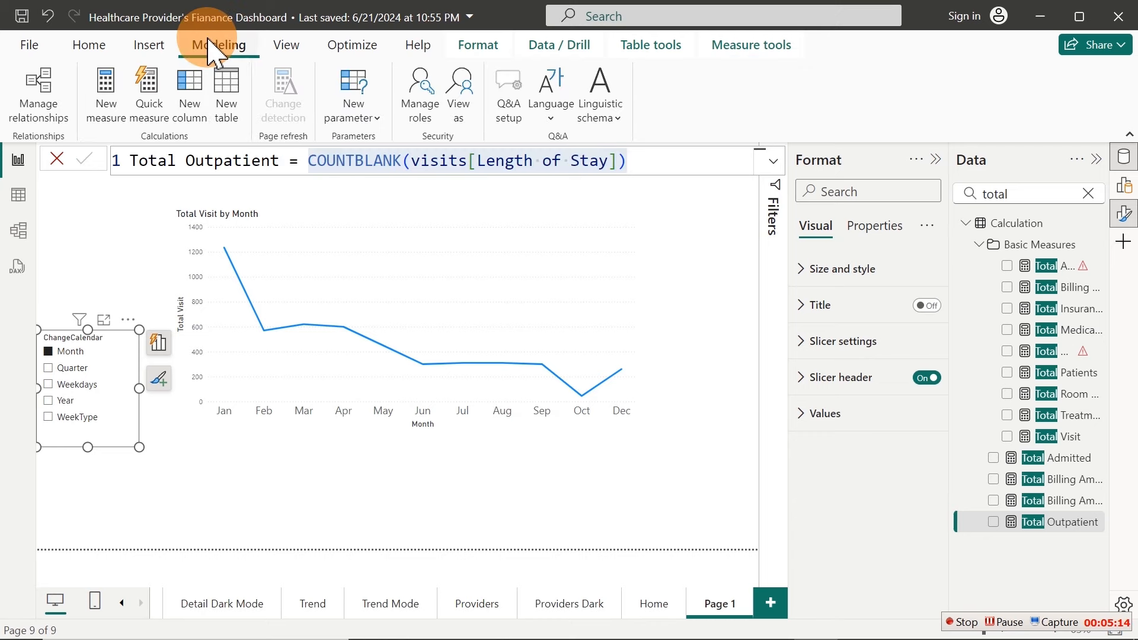
pyautogui.click(354, 98)
pyautogui.click(353, 176)
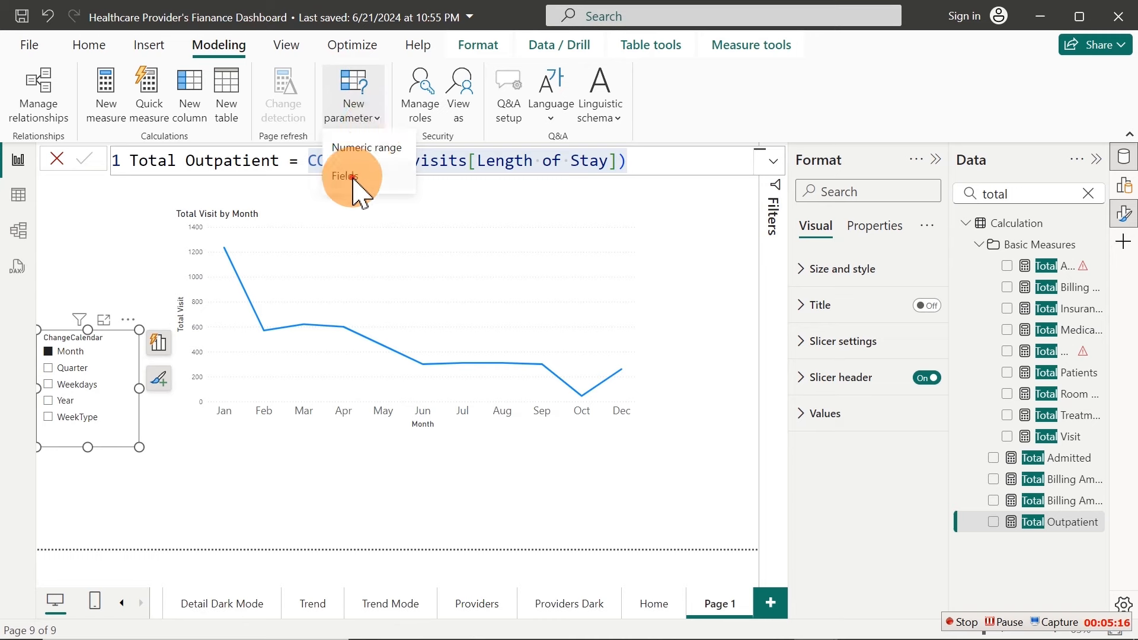
pyautogui.click(341, 214)
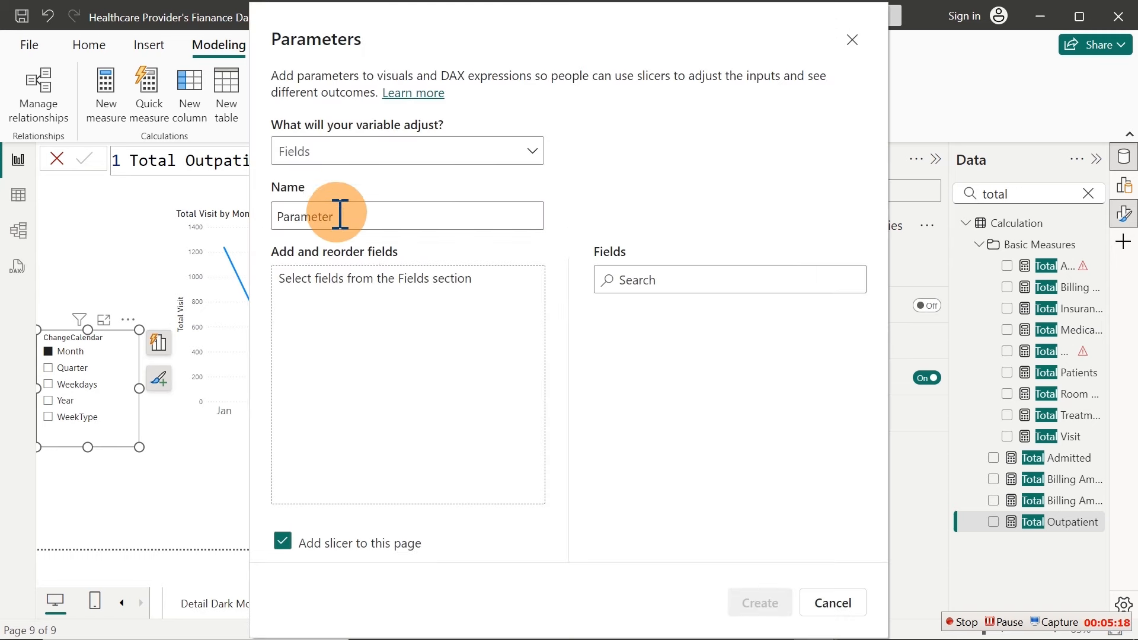
pyautogui.click(350, 220)
pyautogui.moveTo(396, 217); pyautogui.dragTo(244, 240)
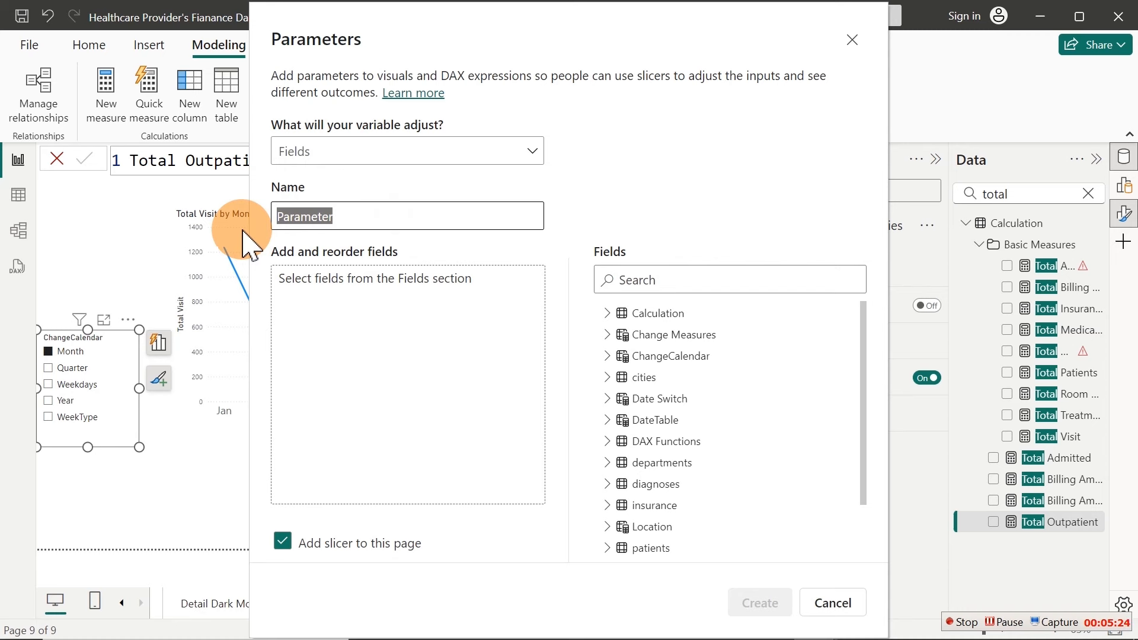
pyautogui.write('ChangeMeasuresLine')
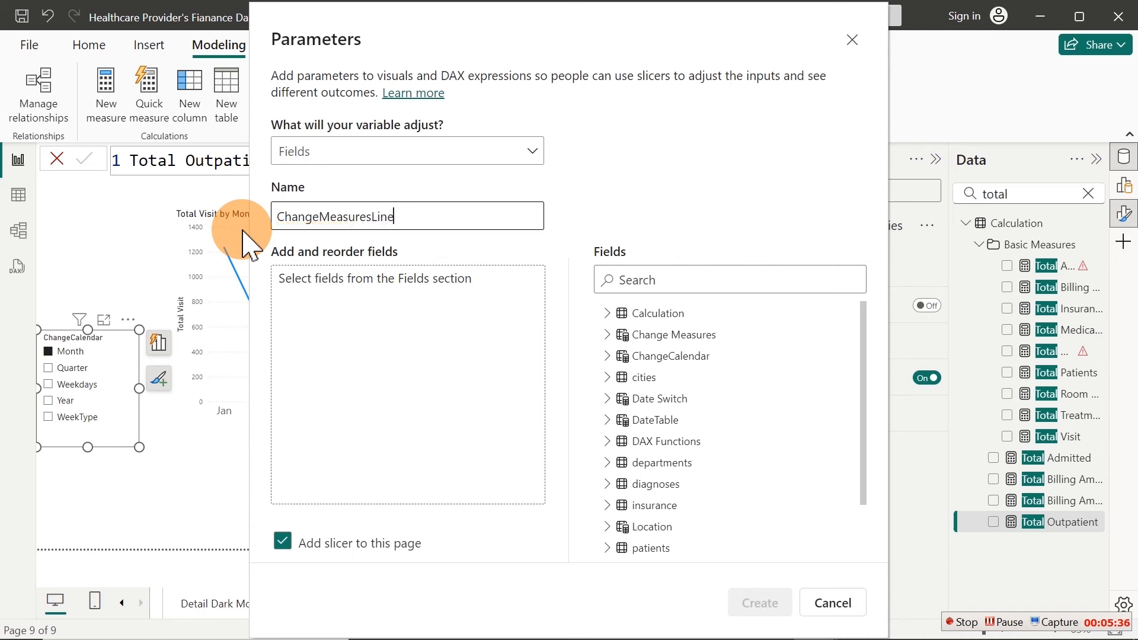
pyautogui.write('chart')
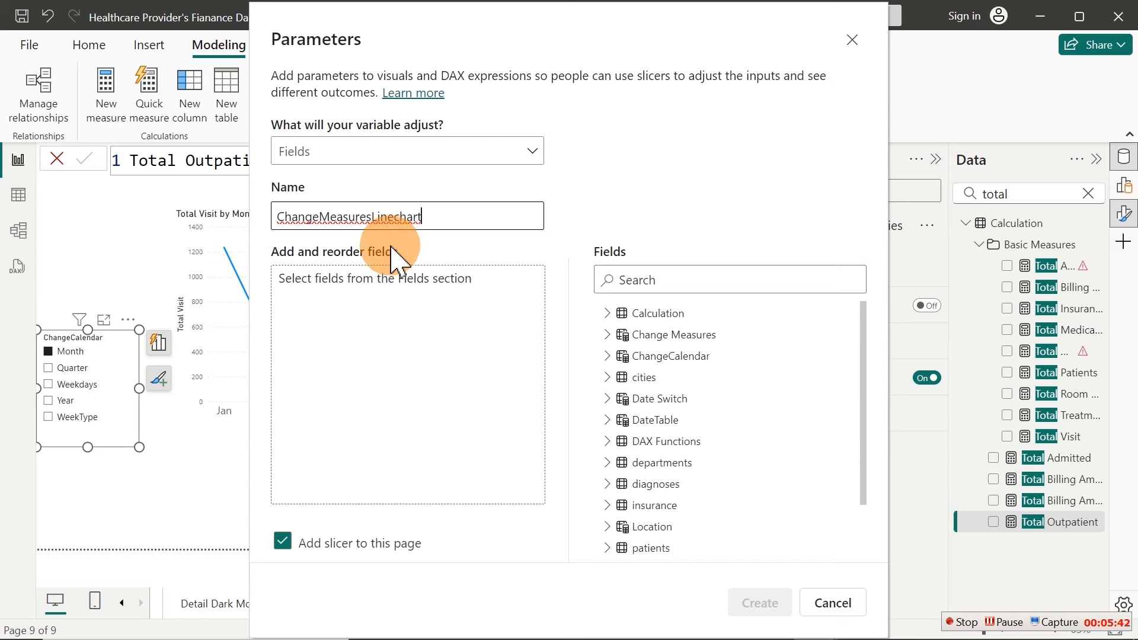
pyautogui.click(373, 329)
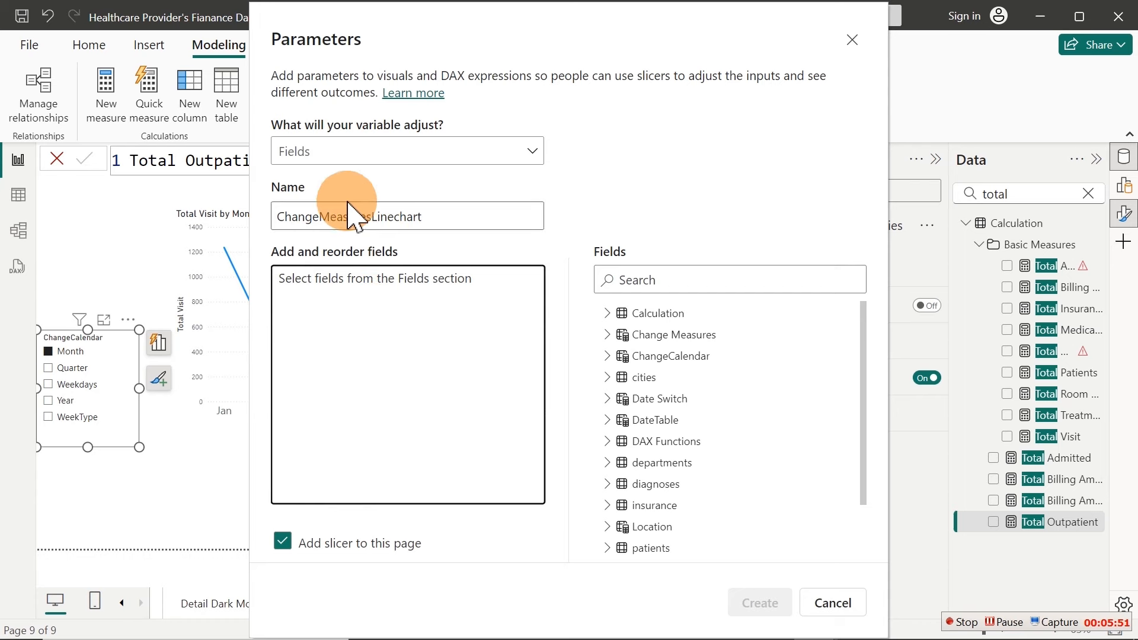
pyautogui.click(360, 324)
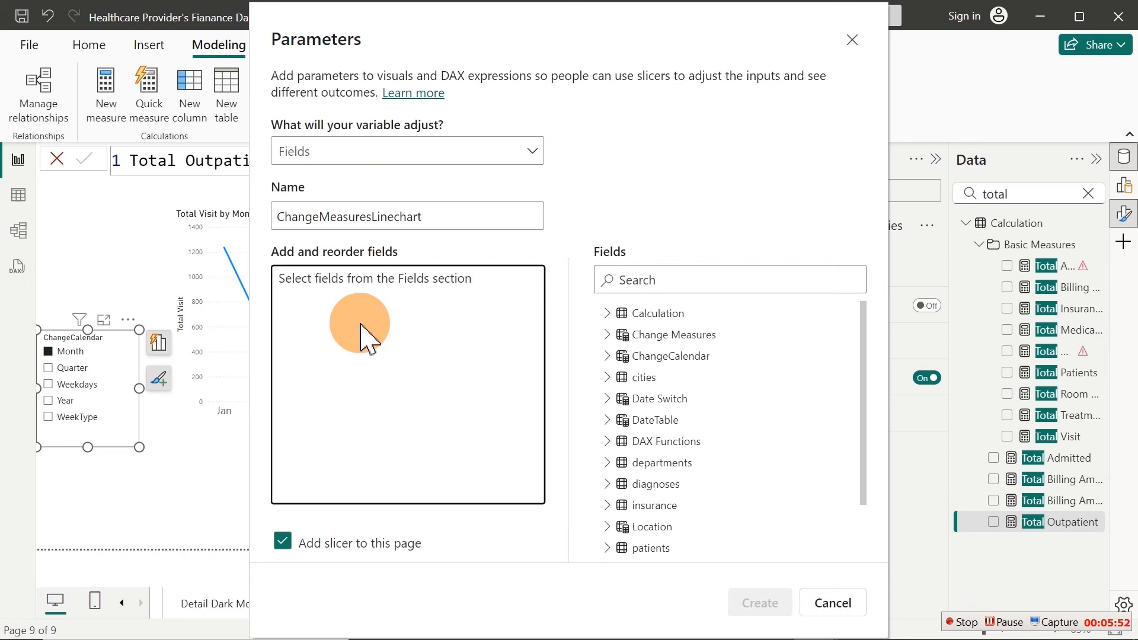
# Create the parameter from Total Visit, Total Admitted and Total Outpatient, and place its slicer above the ChangeCalendar slicer
pyautogui.click(645, 281)
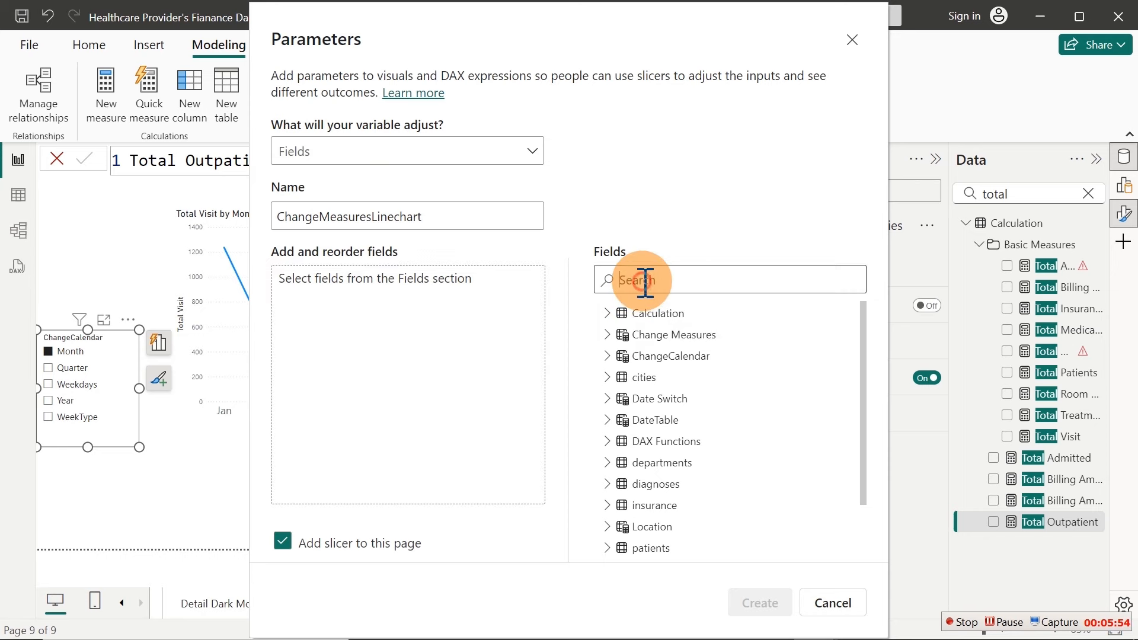
pyautogui.write('total')
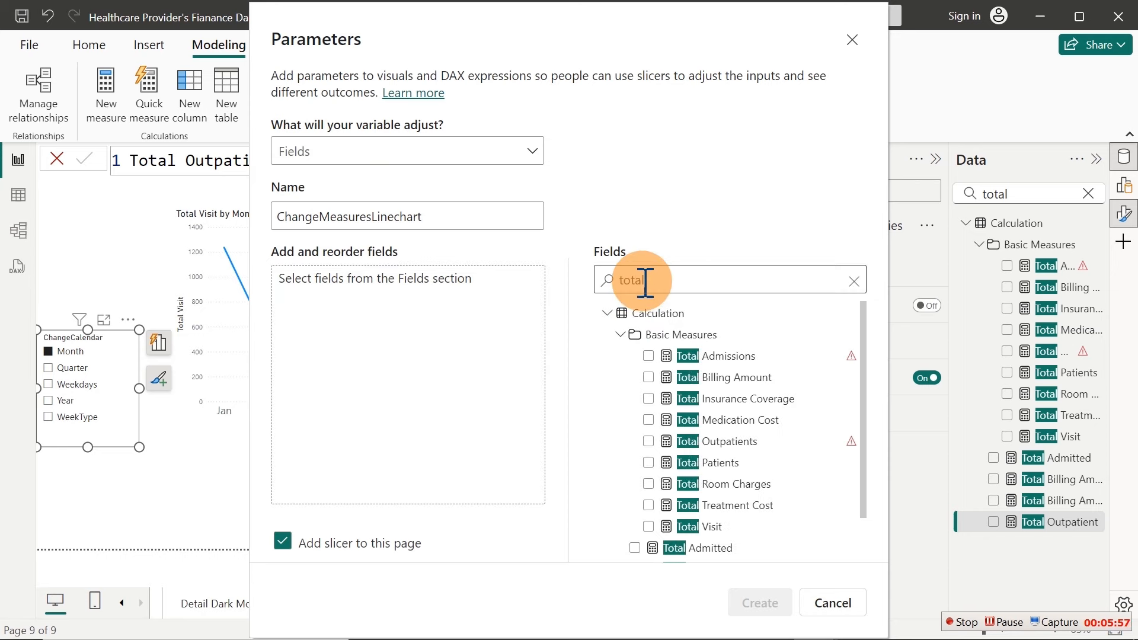
pyautogui.click(649, 526)
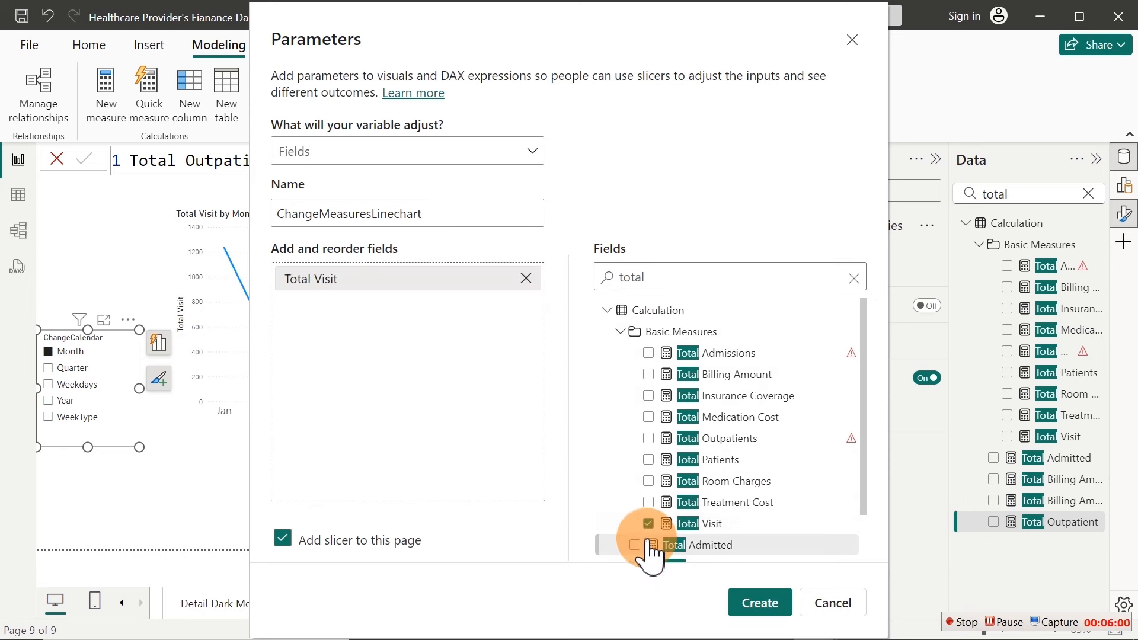
pyautogui.click(634, 546)
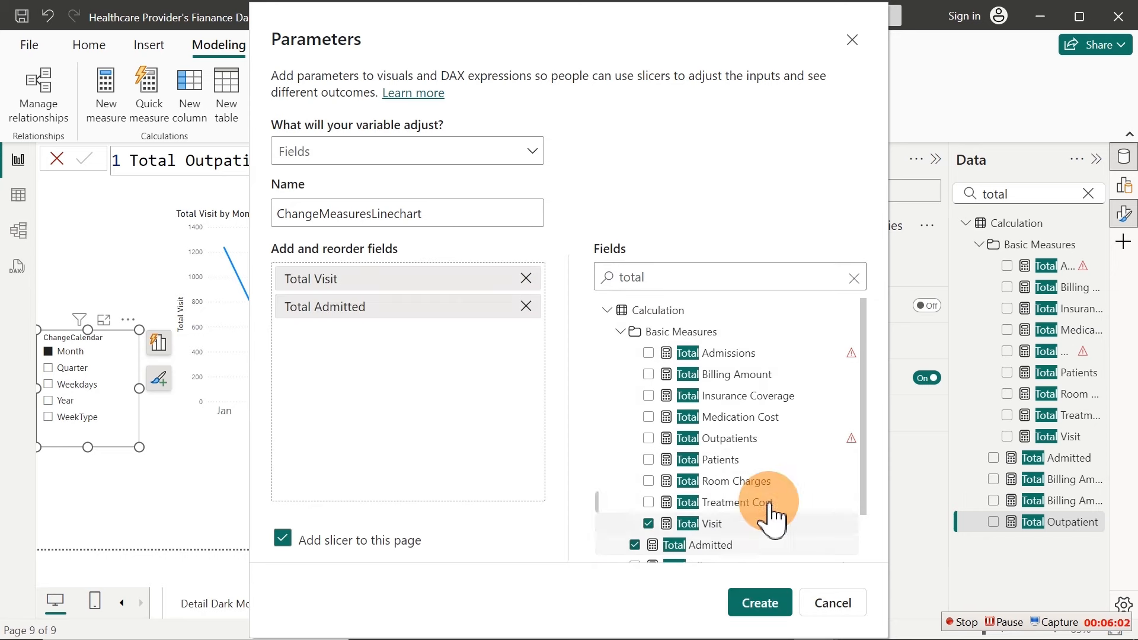
pyautogui.moveTo(864, 455); pyautogui.dragTo(865, 521)
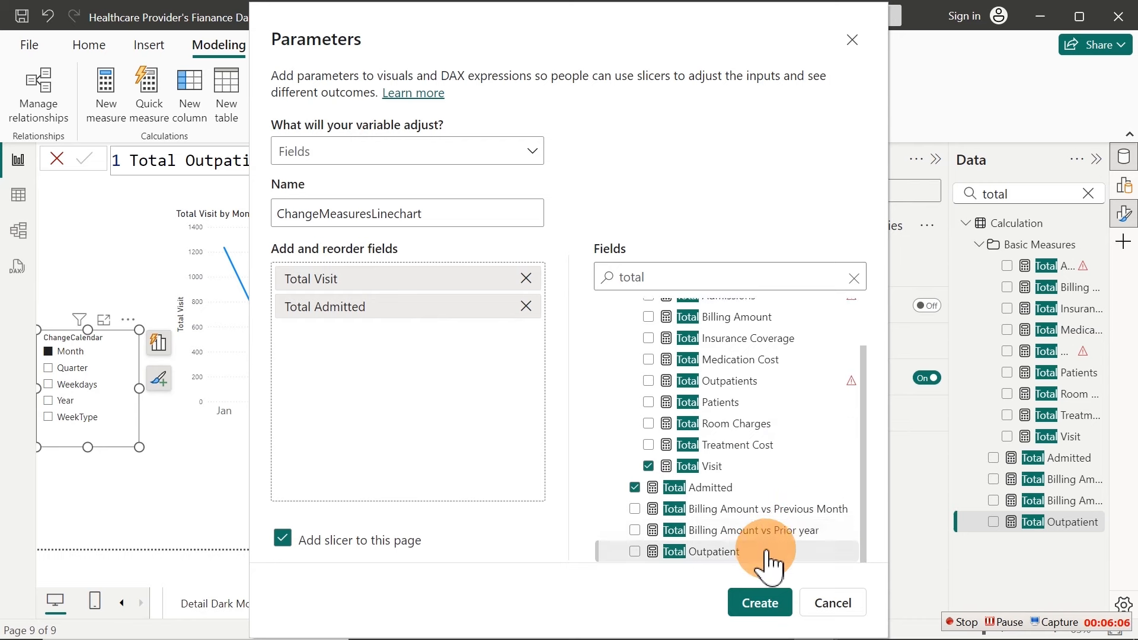
pyautogui.click(635, 552)
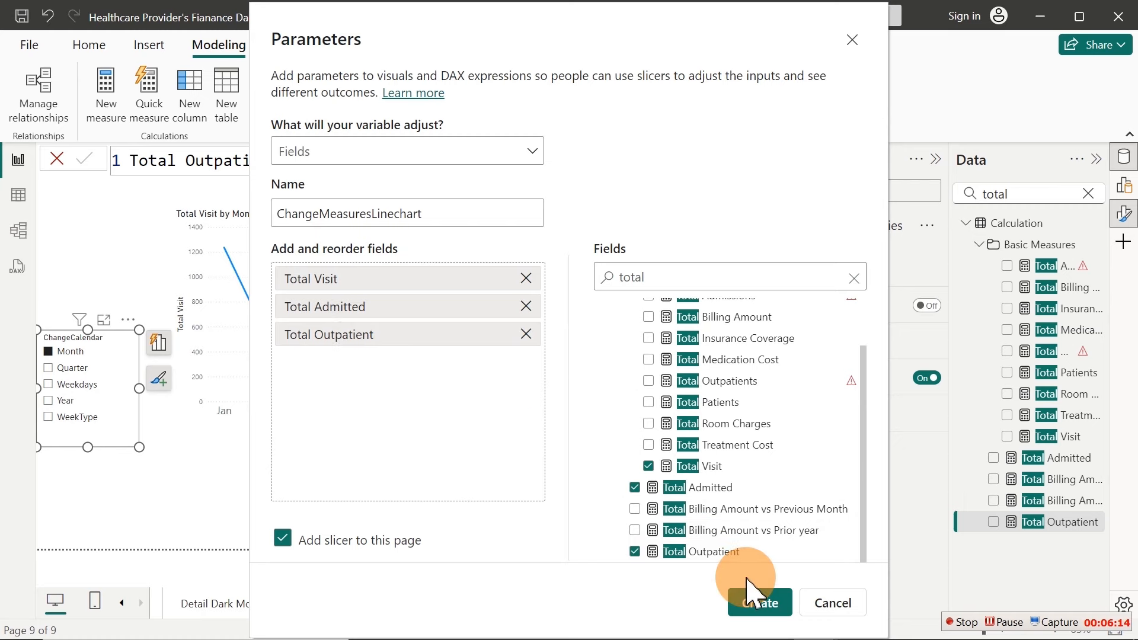
pyautogui.click(761, 603)
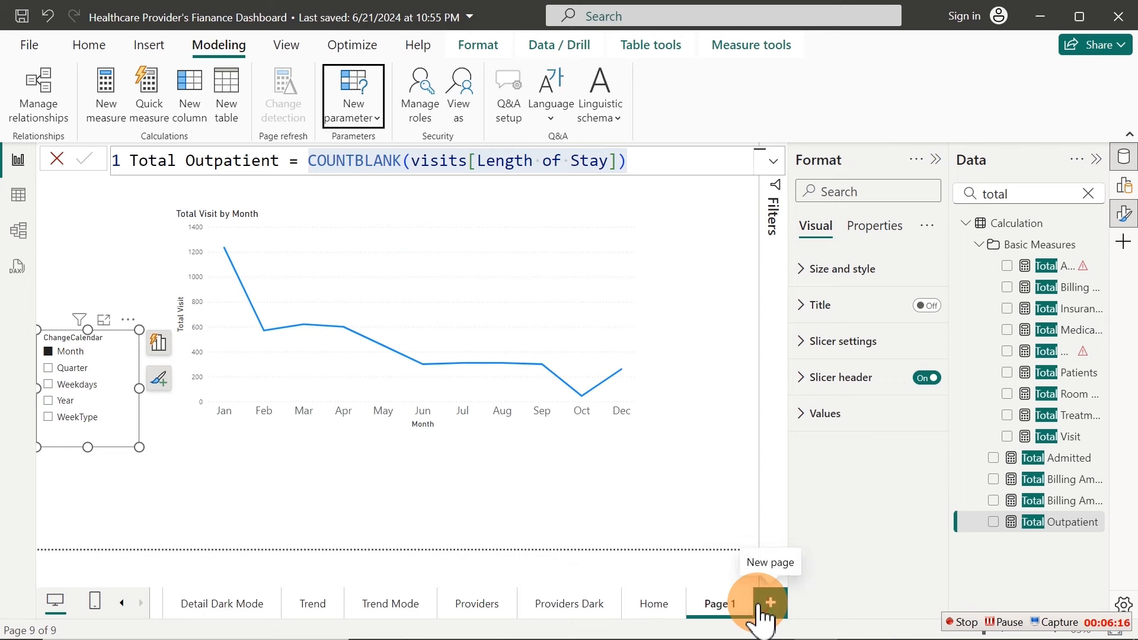
pyautogui.moveTo(110, 198); pyautogui.dragTo(113, 194)
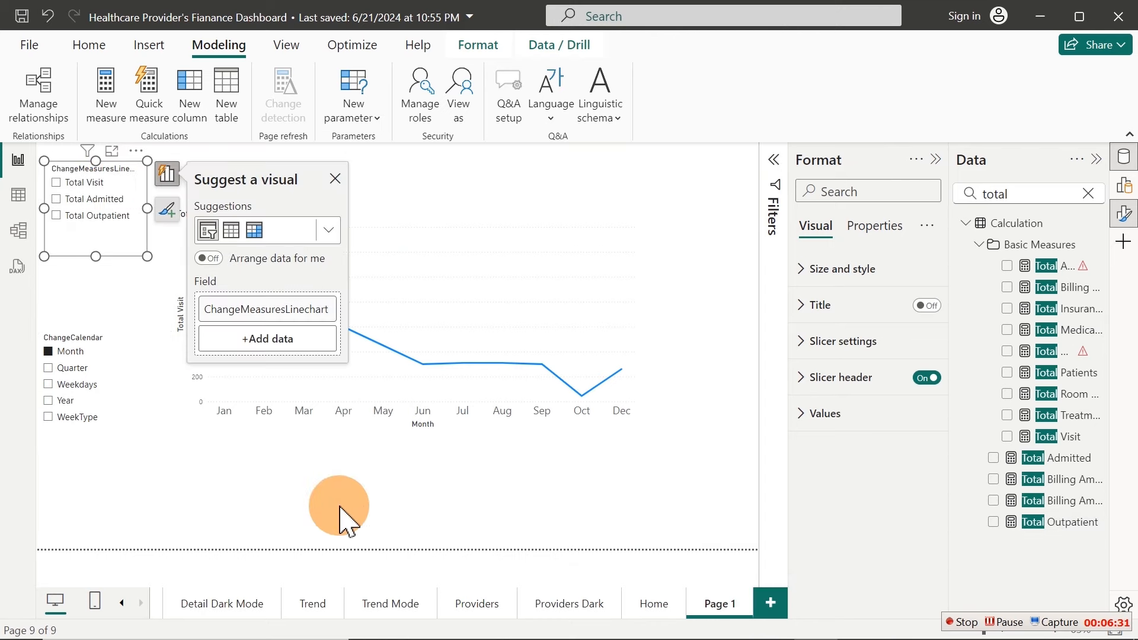
pyautogui.click(344, 513)
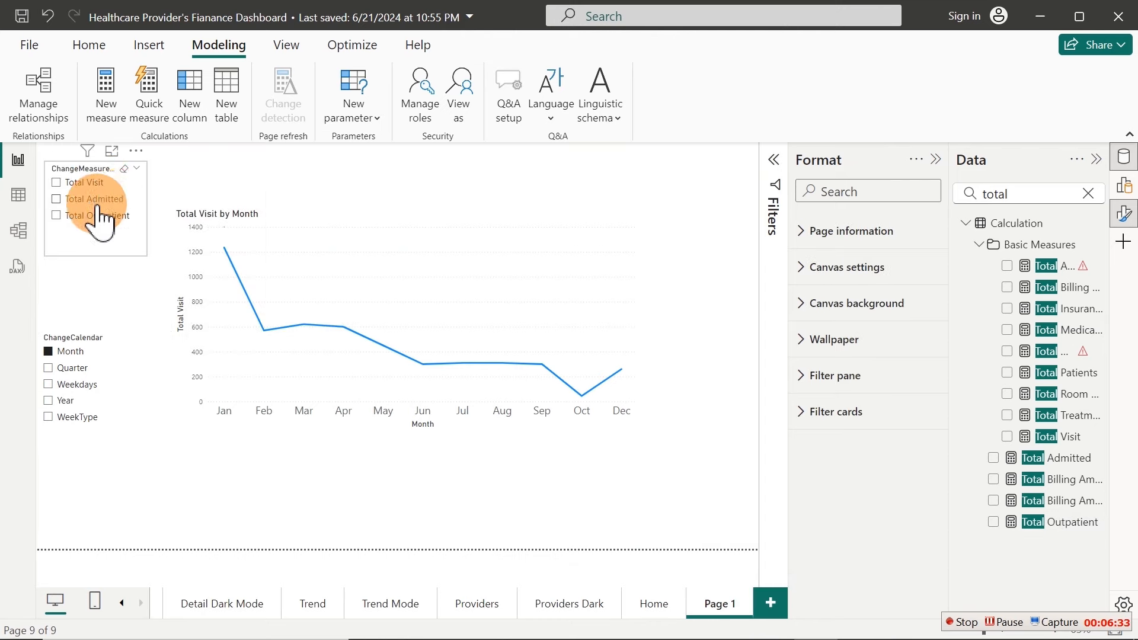
# Replace Total Visit on the line chart's Y-axis with the ChangeMeasuresLinechart parameter
pyautogui.click(328, 212)
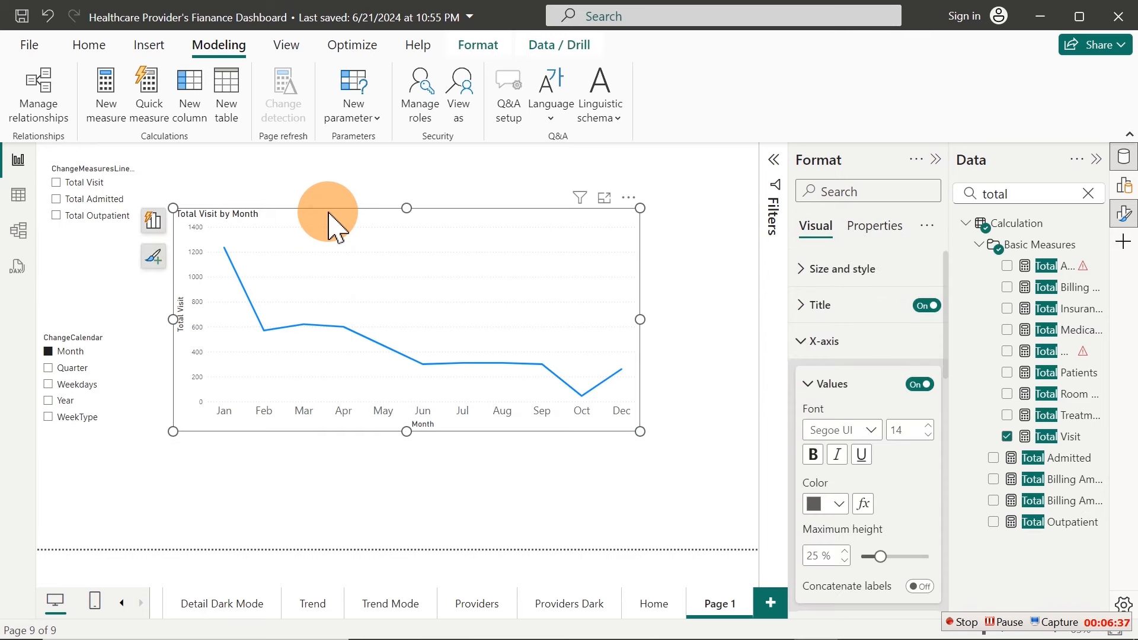
pyautogui.click(153, 223)
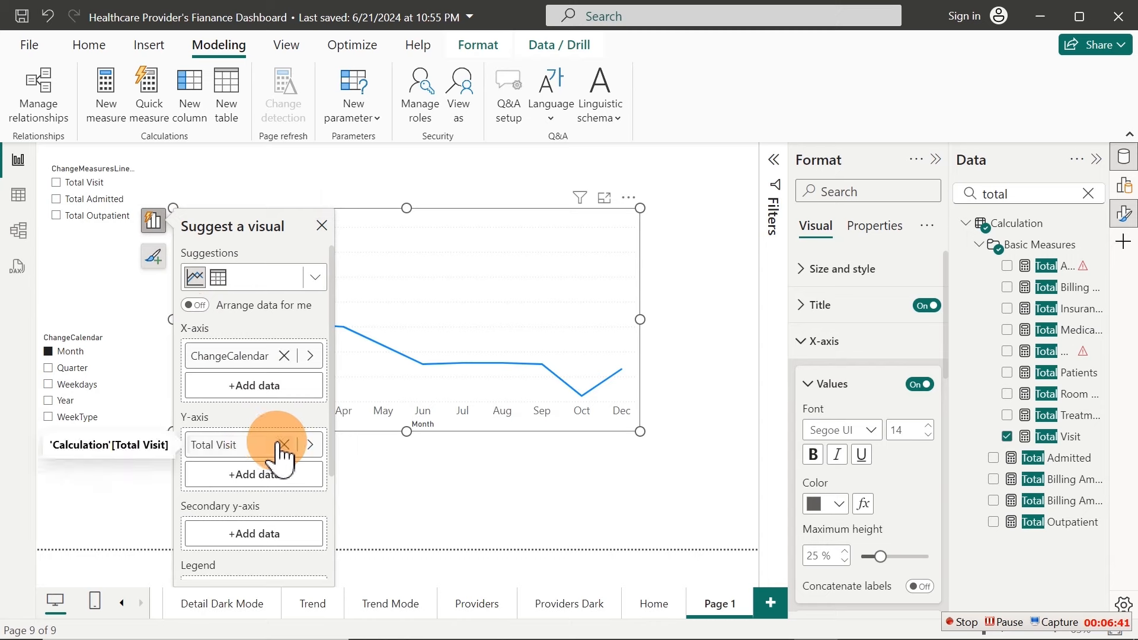
pyautogui.click(311, 446)
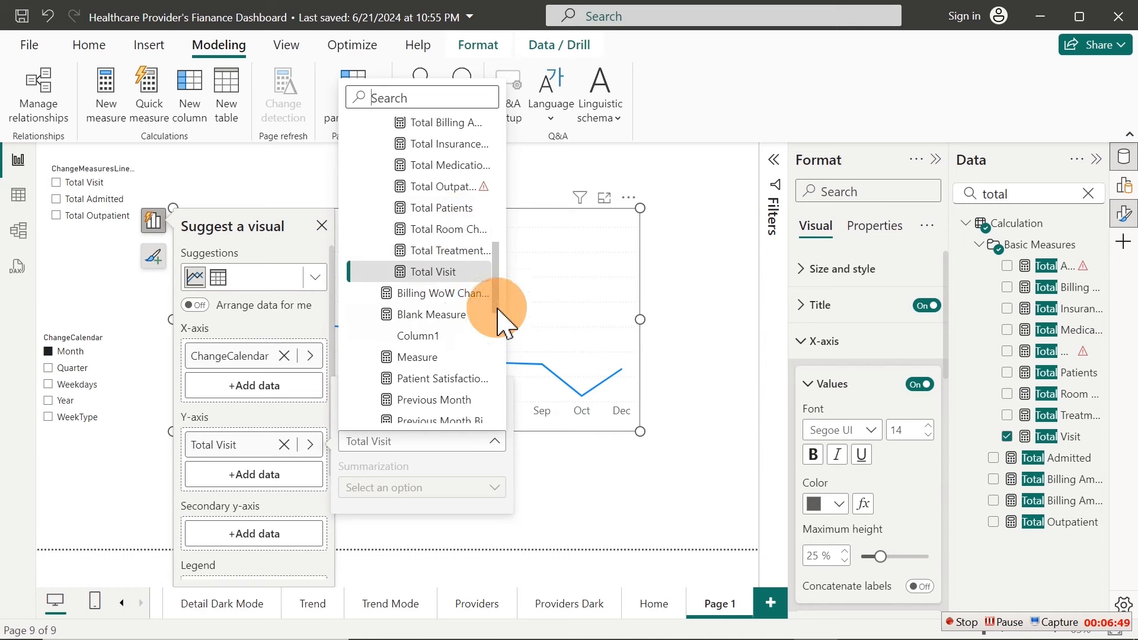
pyautogui.moveTo(496, 306); pyautogui.dragTo(487, 170)
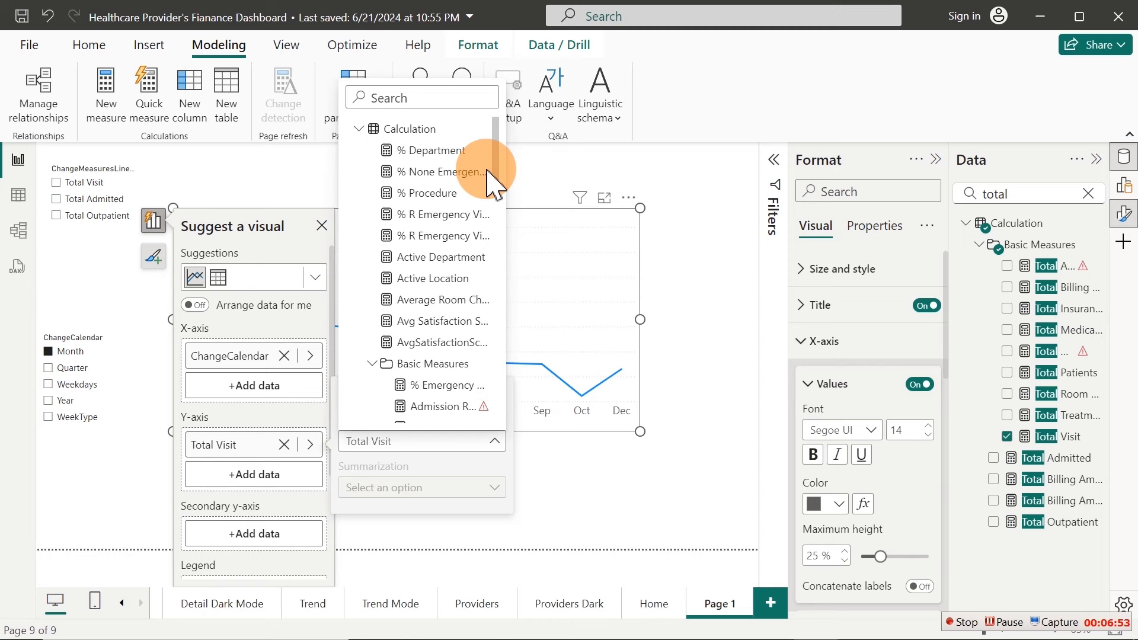
pyautogui.click(369, 364)
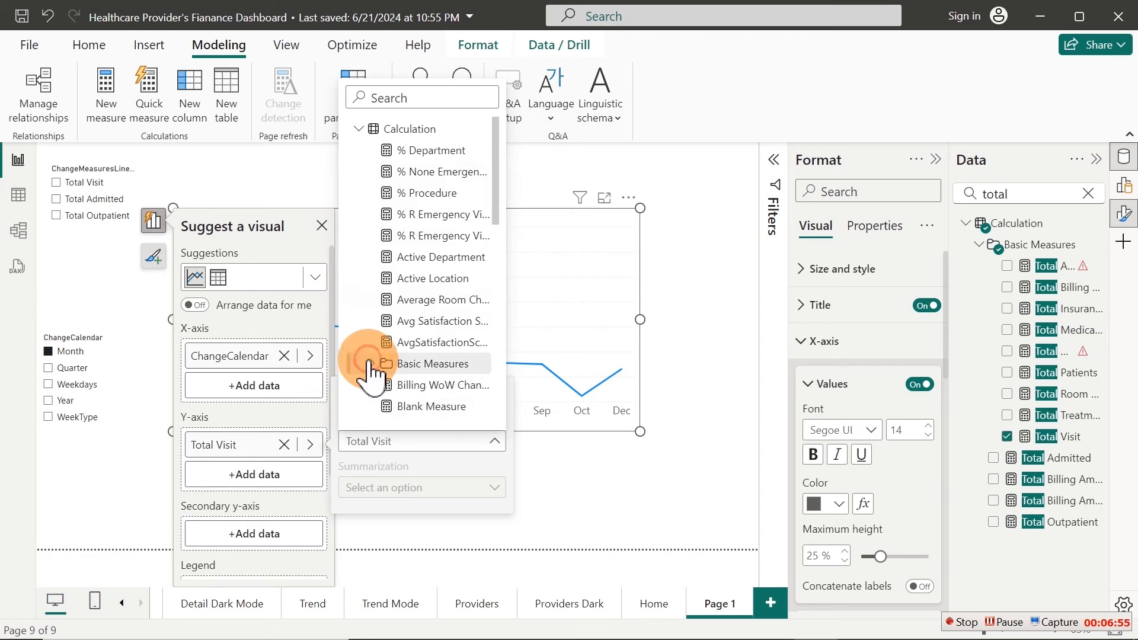
pyautogui.click(427, 101)
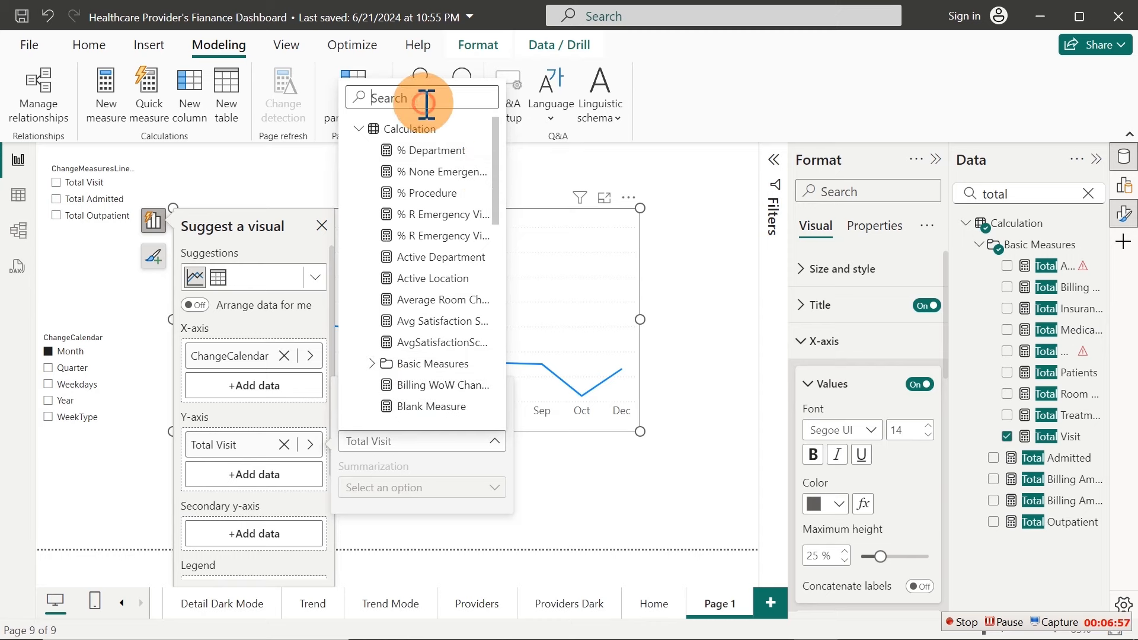
pyautogui.write('change')
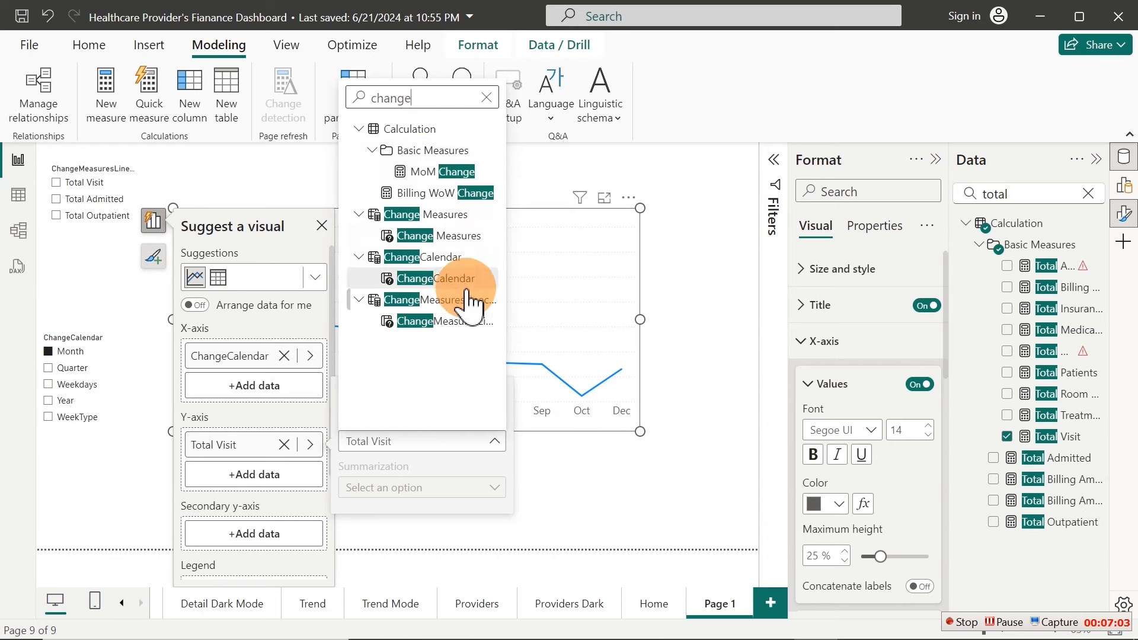
pyautogui.click(438, 323)
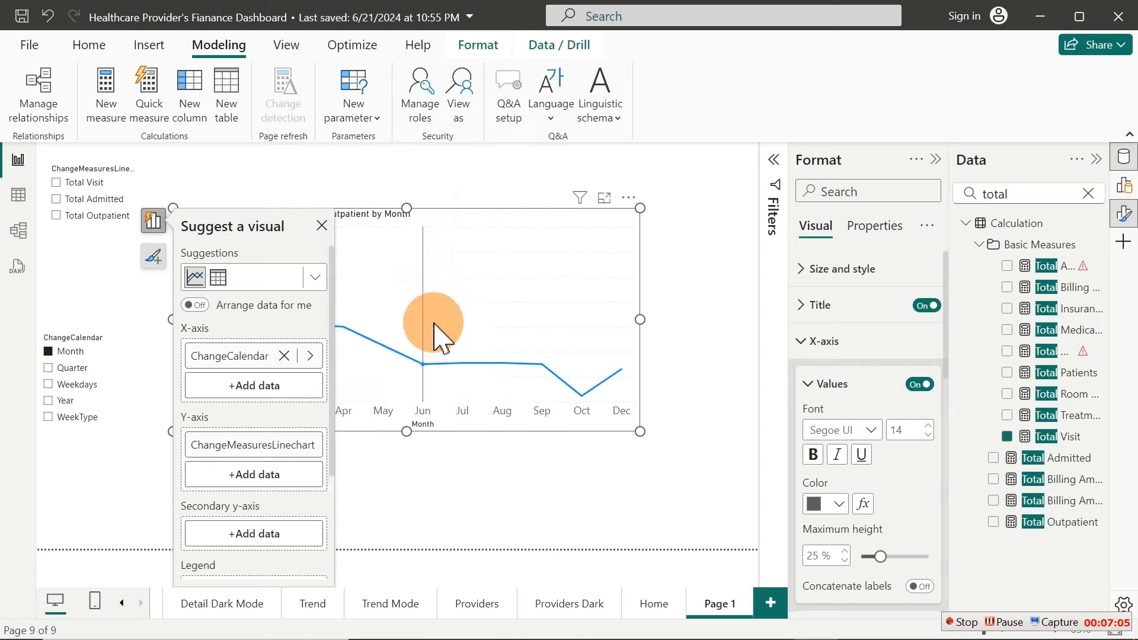
pyautogui.click(321, 225)
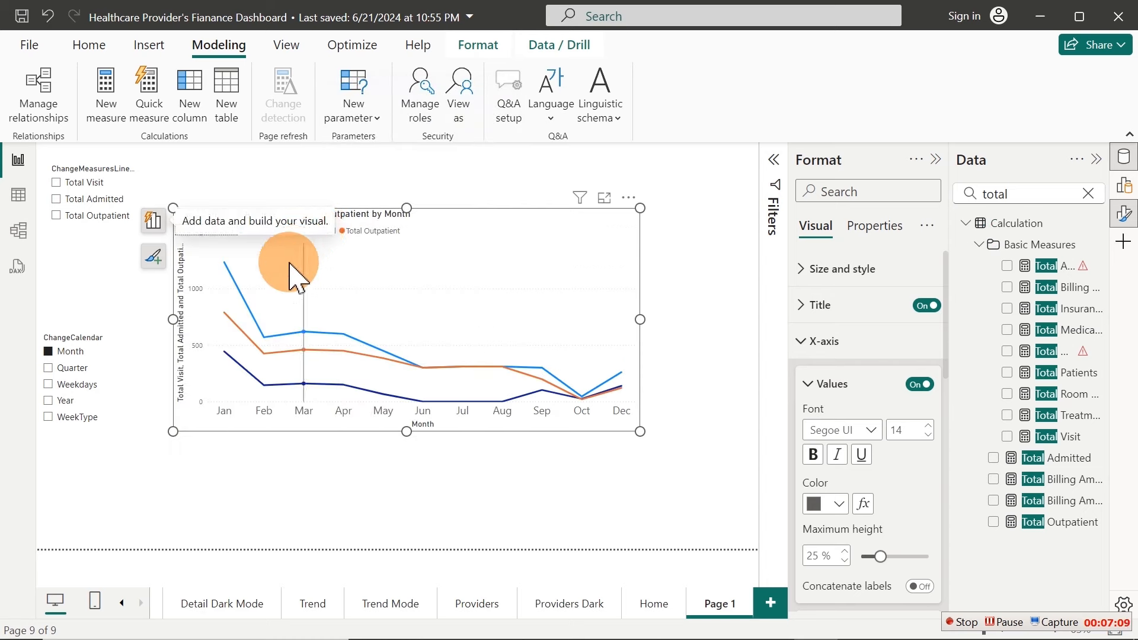
# Test the ChangeMeasuresLinechart slicer with Total Visit, Total Admitted and Total Outpatient, and leave Total Visit selected
pyautogui.moveTo(265, 314)
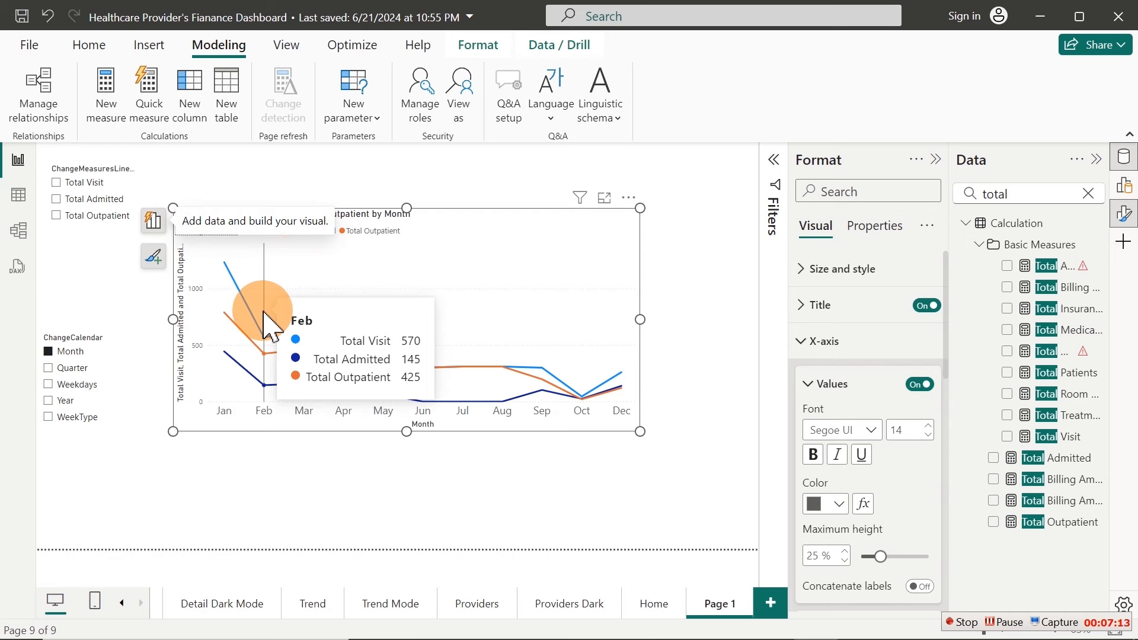
pyautogui.click(58, 183)
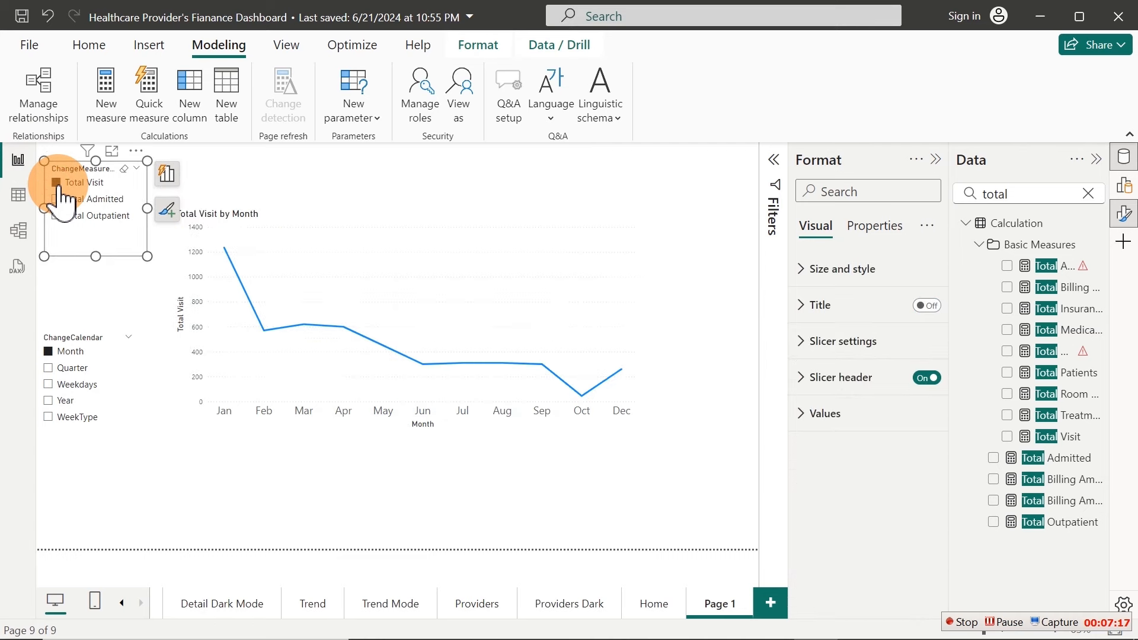
pyautogui.click(58, 200)
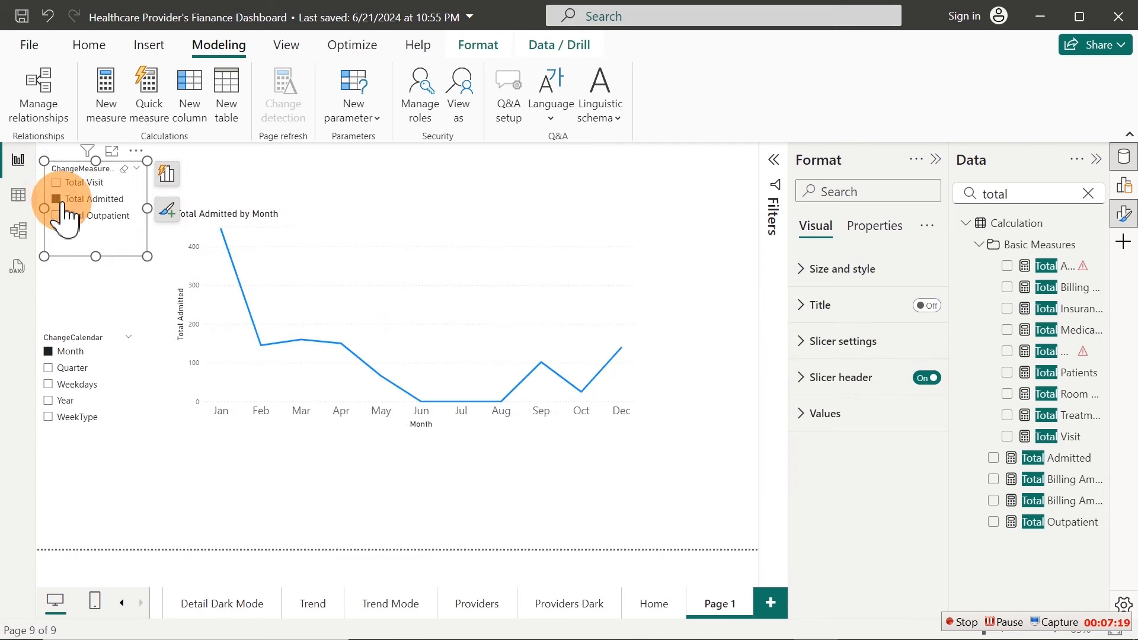
pyautogui.click(57, 216)
pyautogui.click(58, 200)
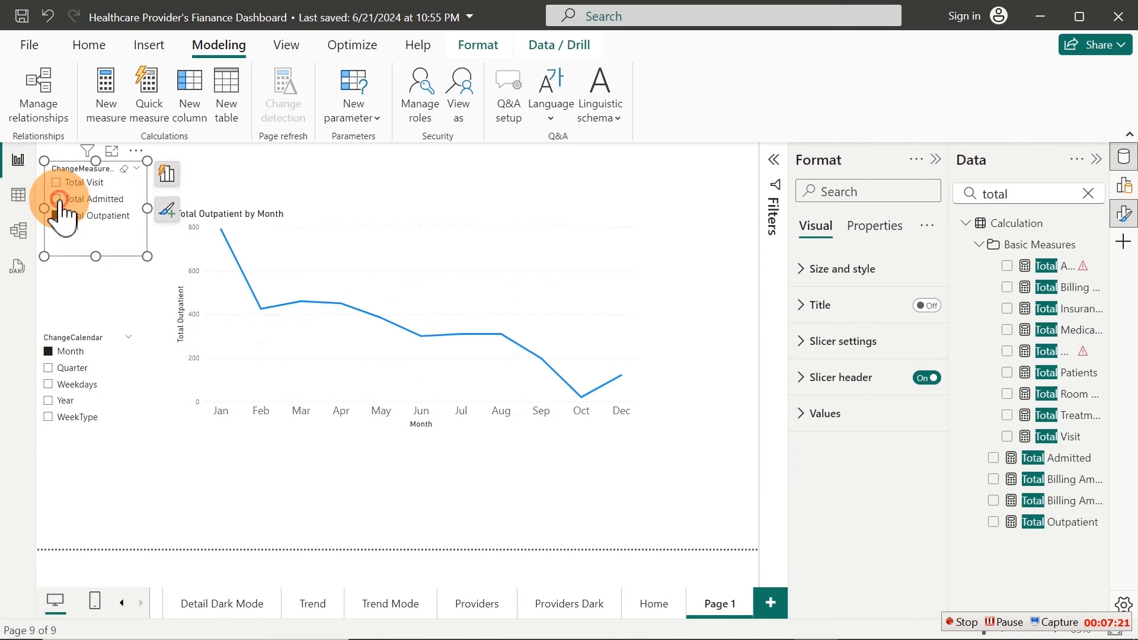
pyautogui.click(62, 184)
# Test the ChangeCalendar slicer with Quarter, Weekdays, Year and WeekType, and return it to Month
pyautogui.click(74, 365)
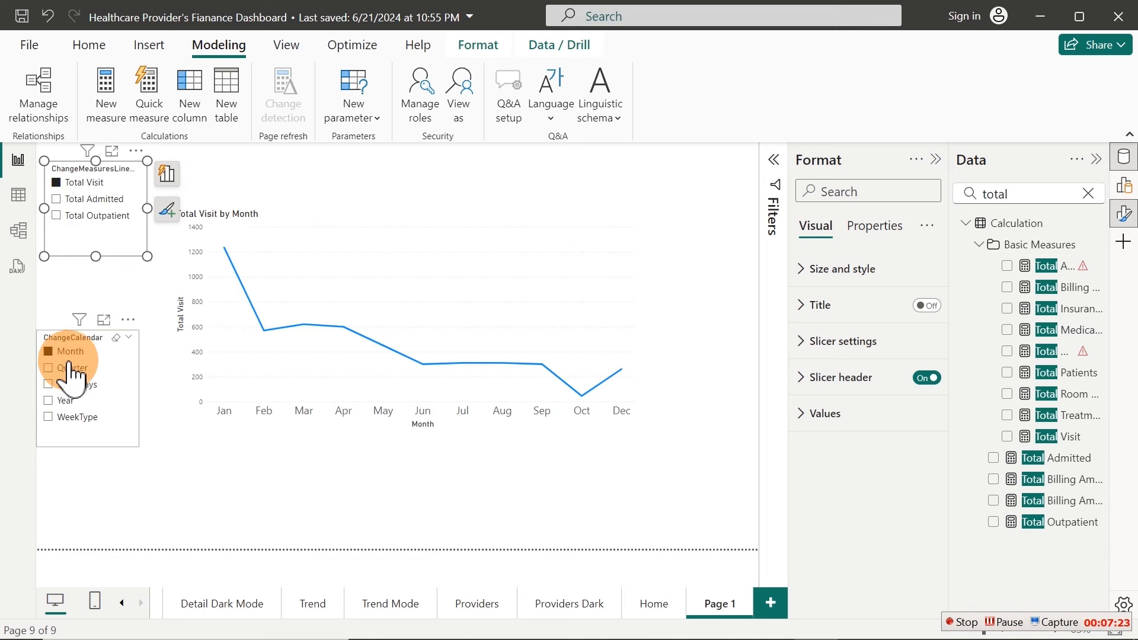
pyautogui.click(72, 384)
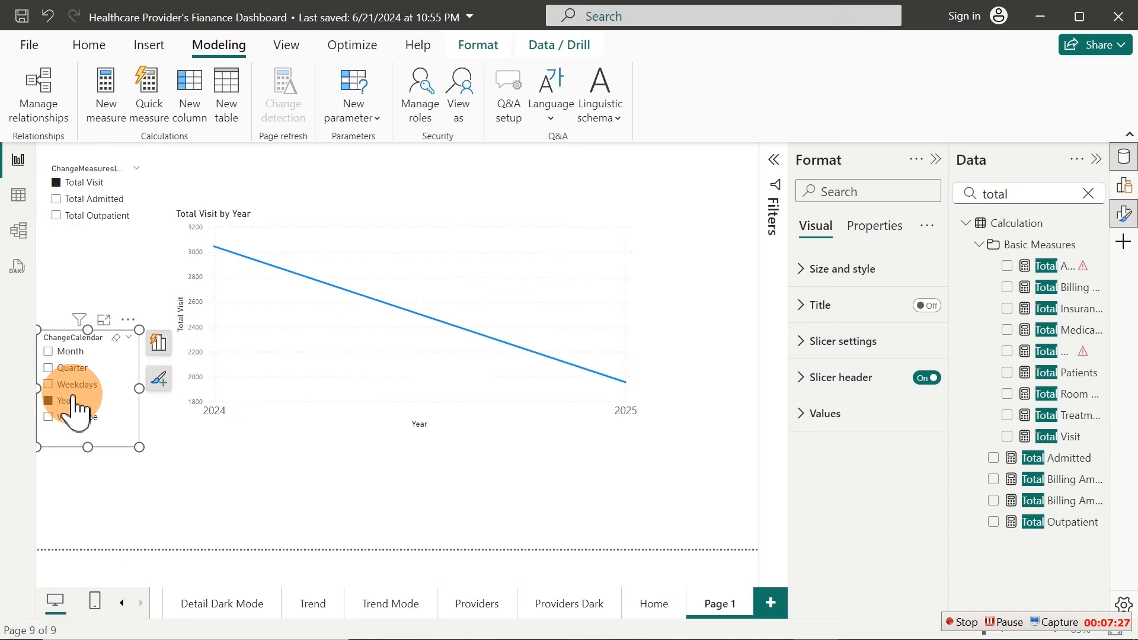
pyautogui.click(73, 417)
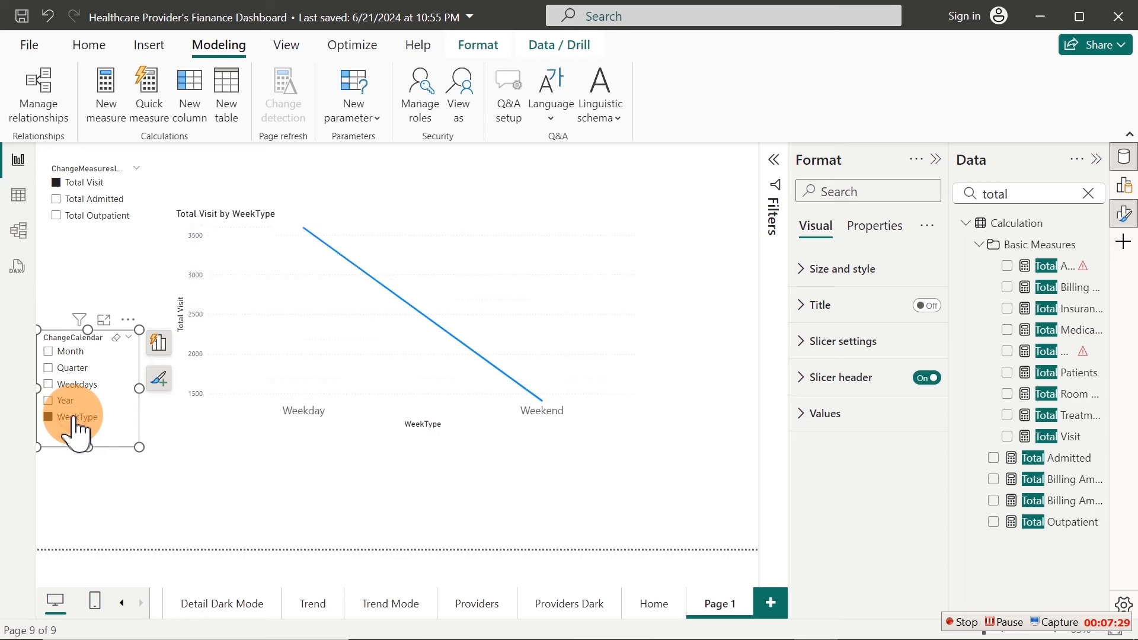
pyautogui.click(70, 352)
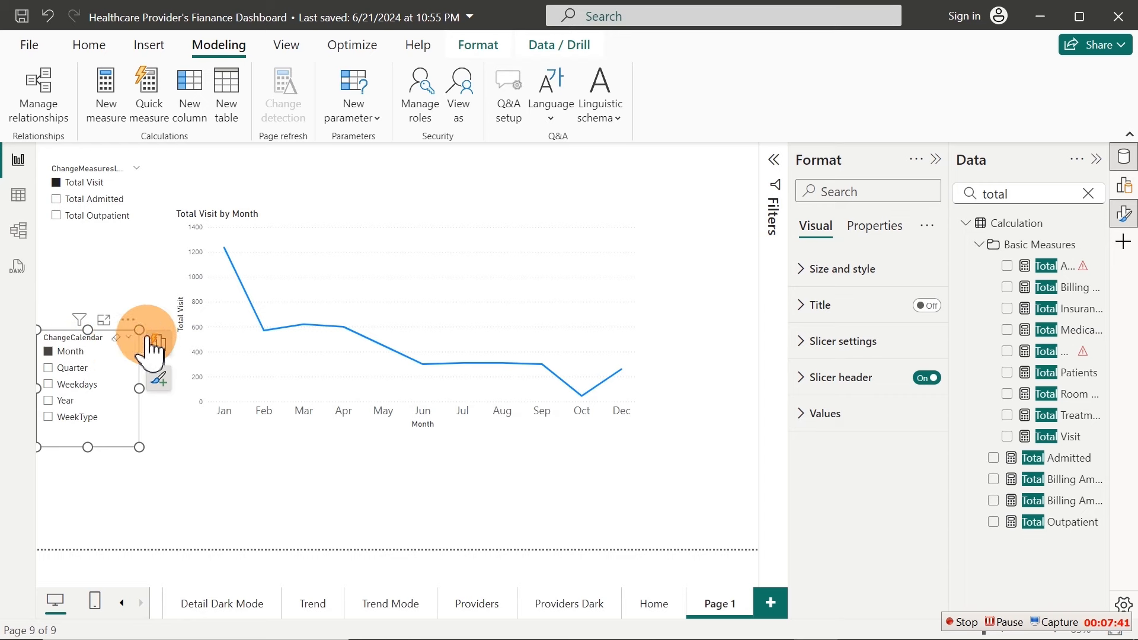
# Examine the ChangeMeasuresLinechart table and its DAX formula, enlarged for reading, and return to the report page
pyautogui.click(108, 159)
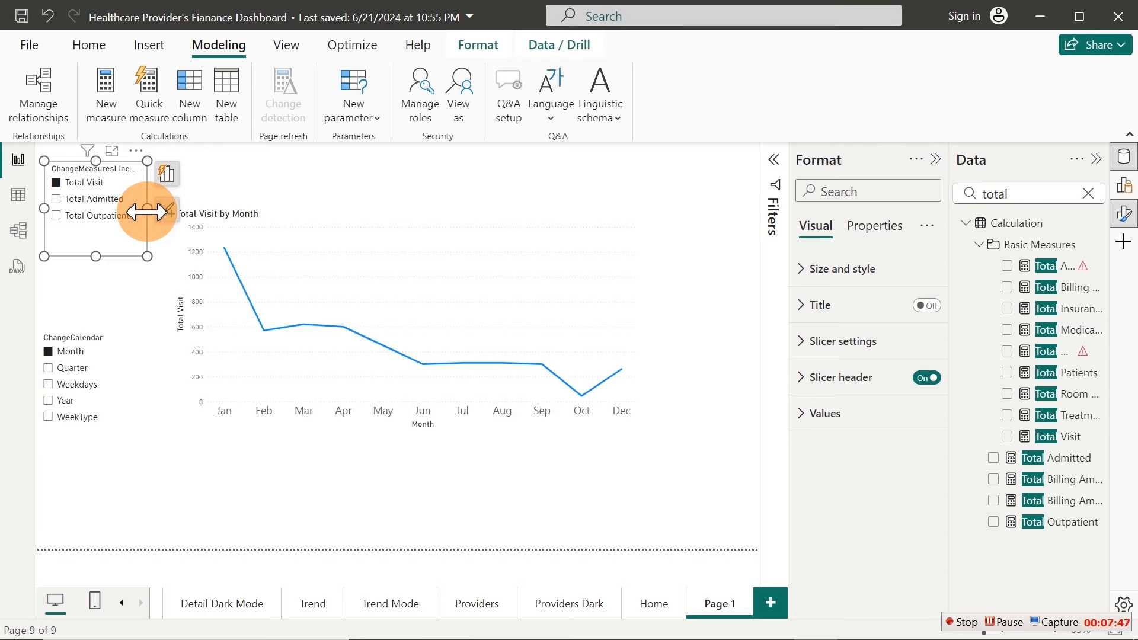
pyautogui.click(20, 195)
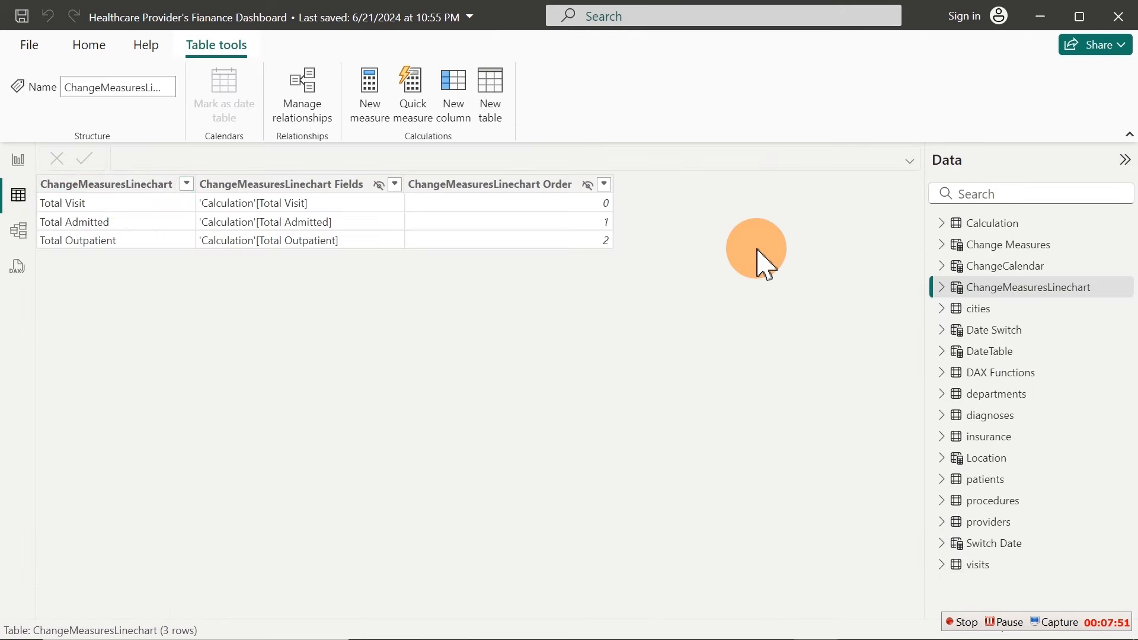
pyautogui.click(1014, 291)
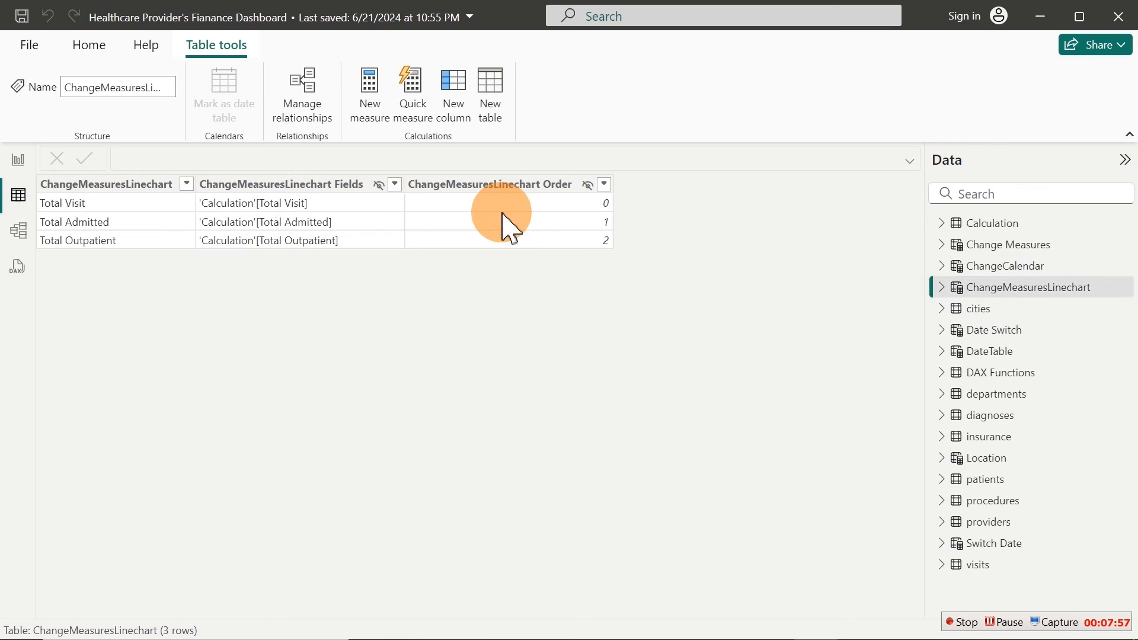
pyautogui.click(1032, 295)
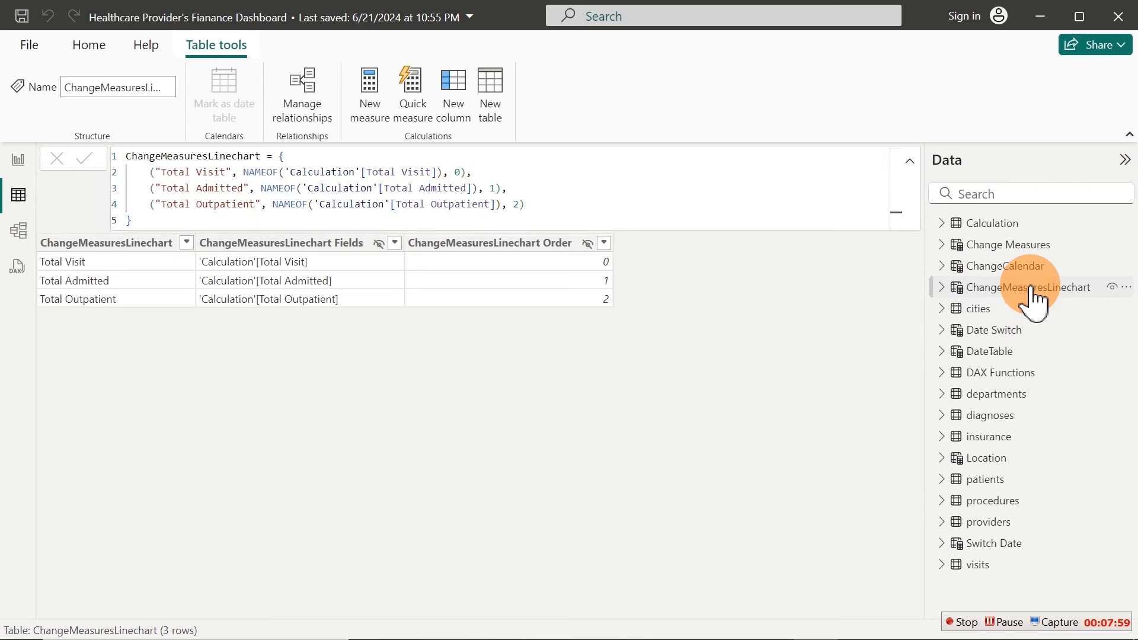
pyautogui.click(556, 204)
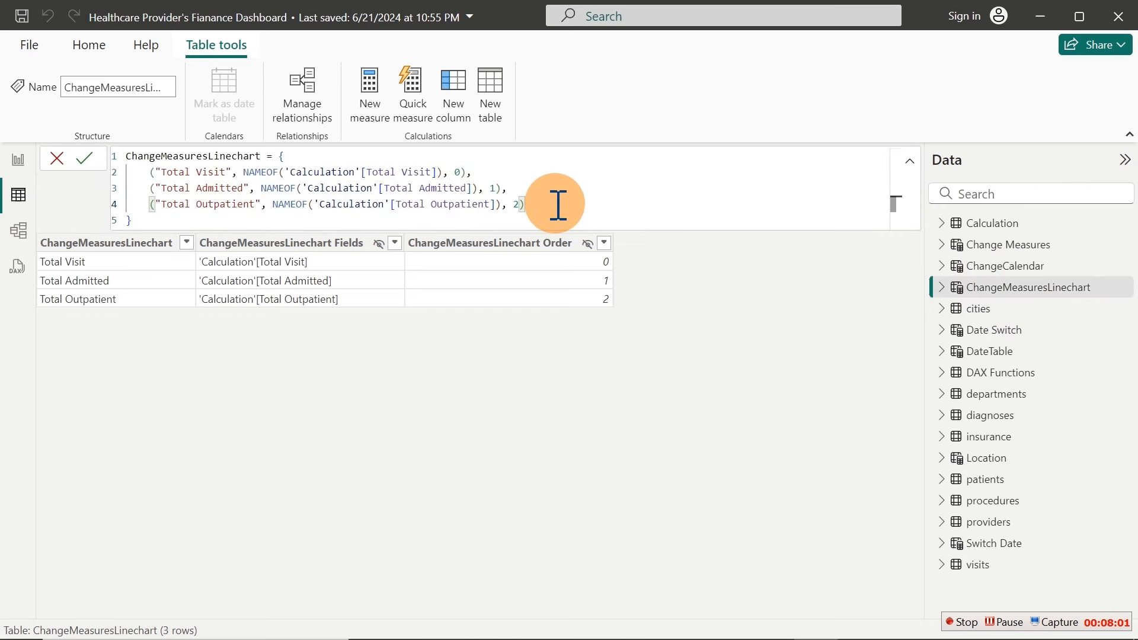
pyautogui.scroll(5, 559, 205)
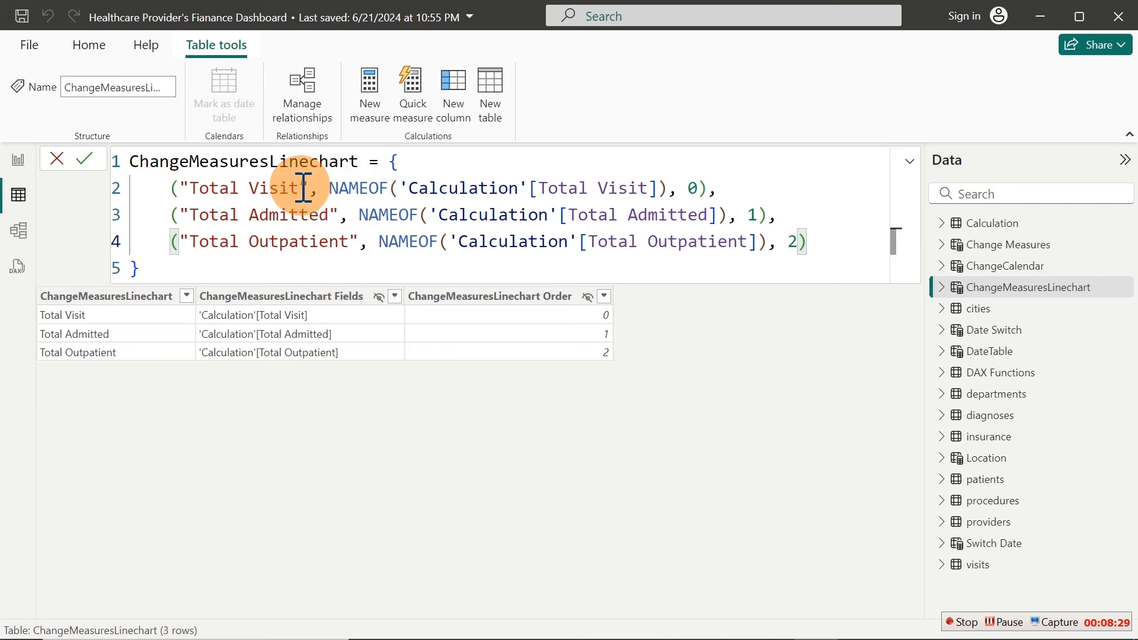
pyautogui.moveTo(300, 188); pyautogui.dragTo(220, 193)
pyautogui.moveTo(417, 188); pyautogui.dragTo(593, 193)
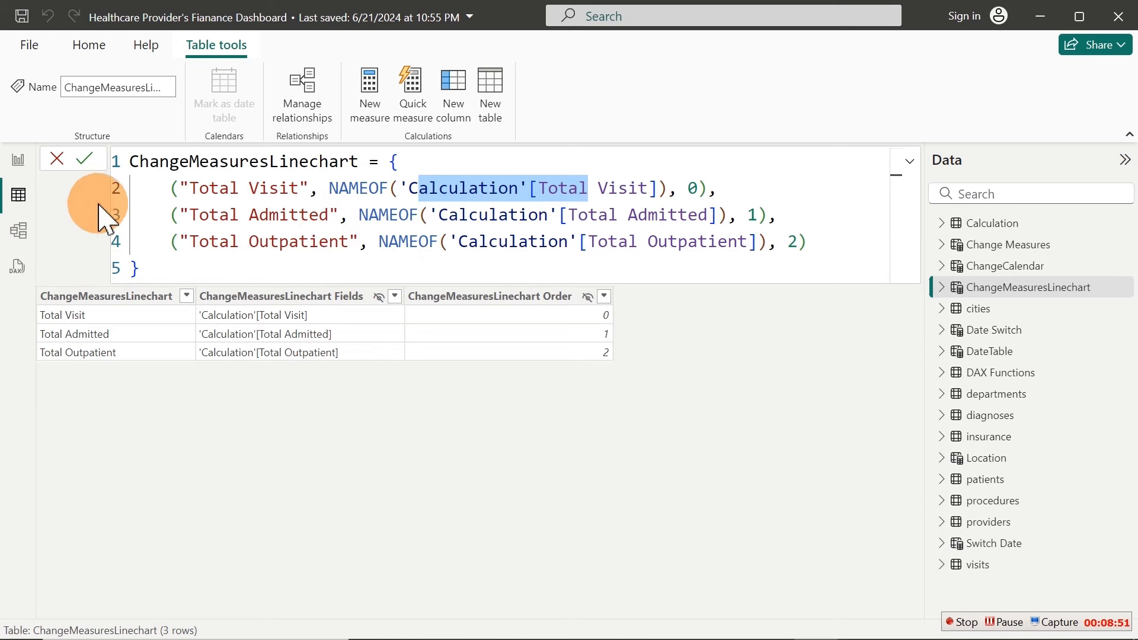
pyautogui.click(23, 162)
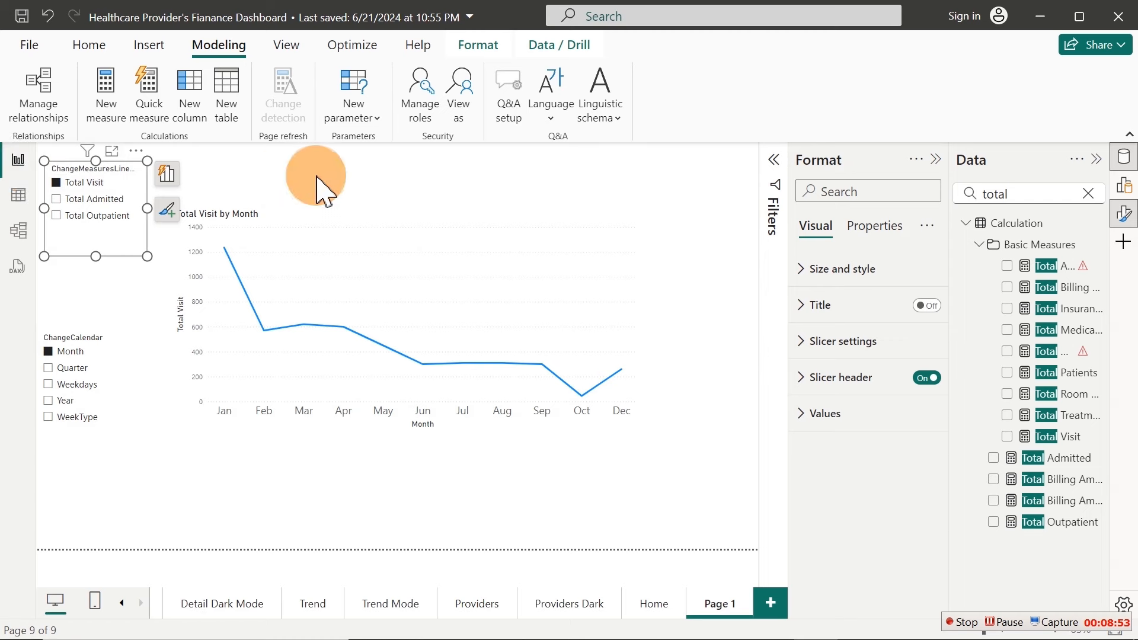
pyautogui.click(315, 176)
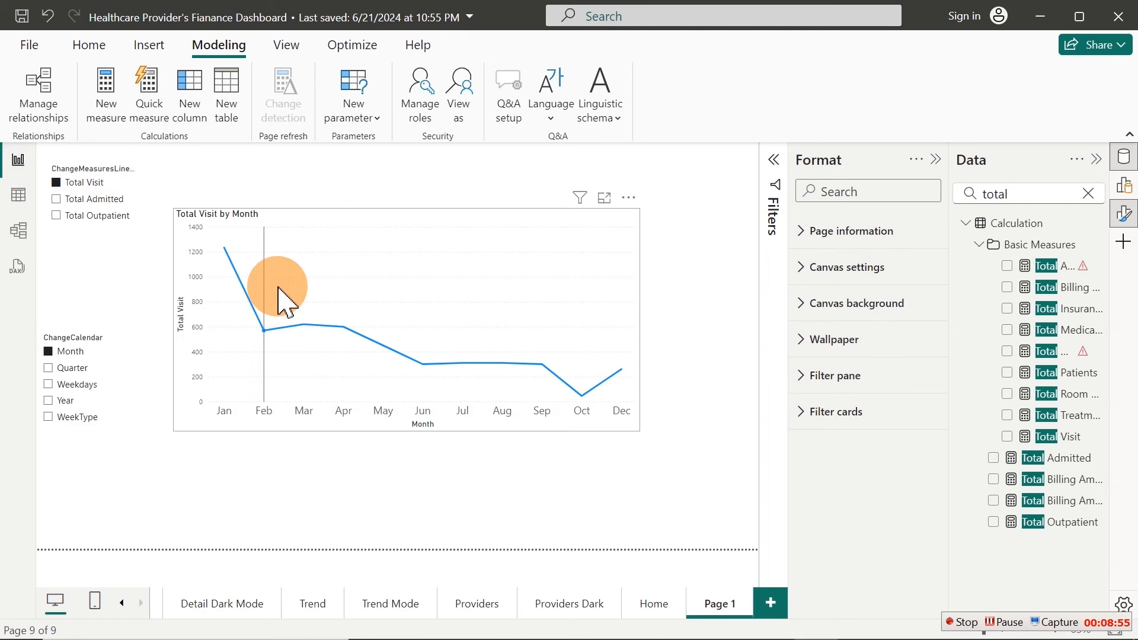
pyautogui.moveTo(281, 302)
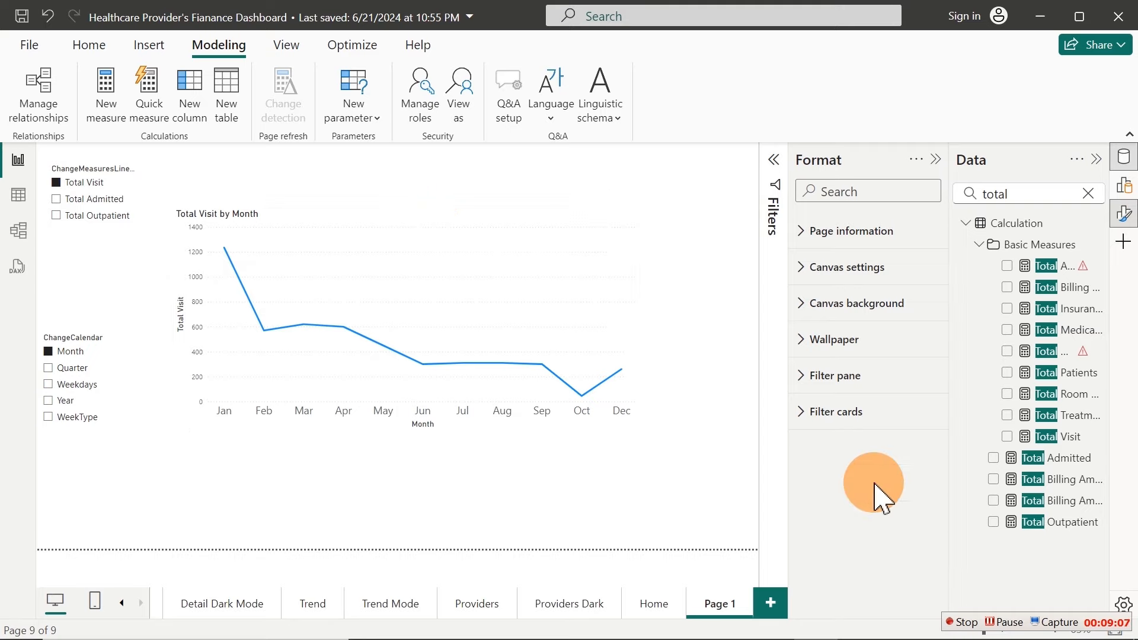
pyautogui.click(956, 622)
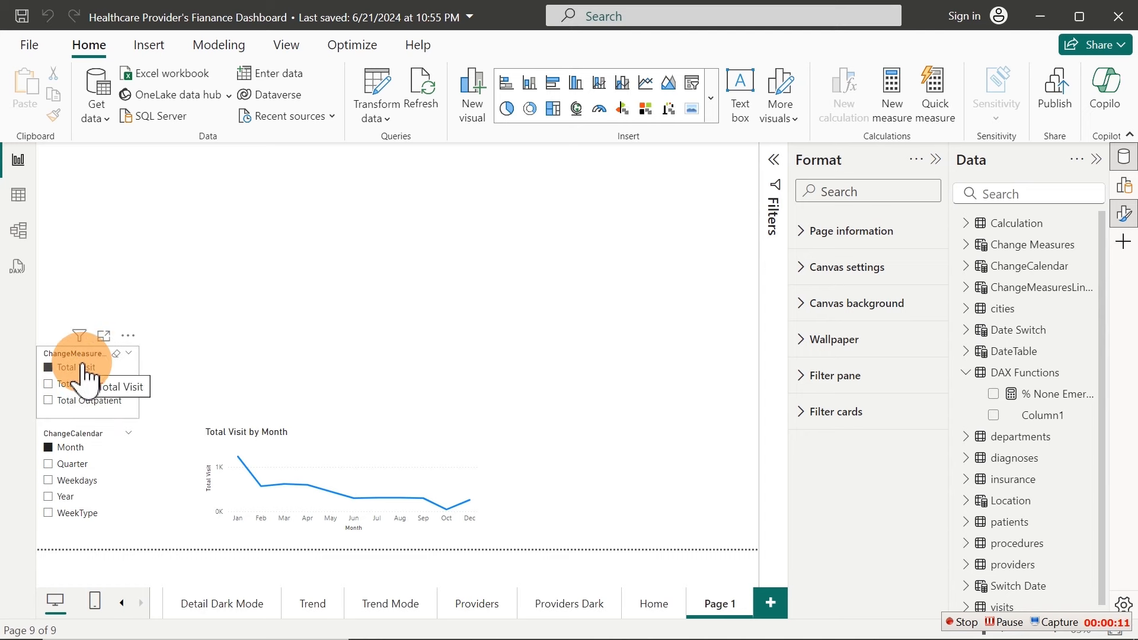
# Inspect the distinct values of the Emergency Visit column in the visits table
pyautogui.click(18, 196)
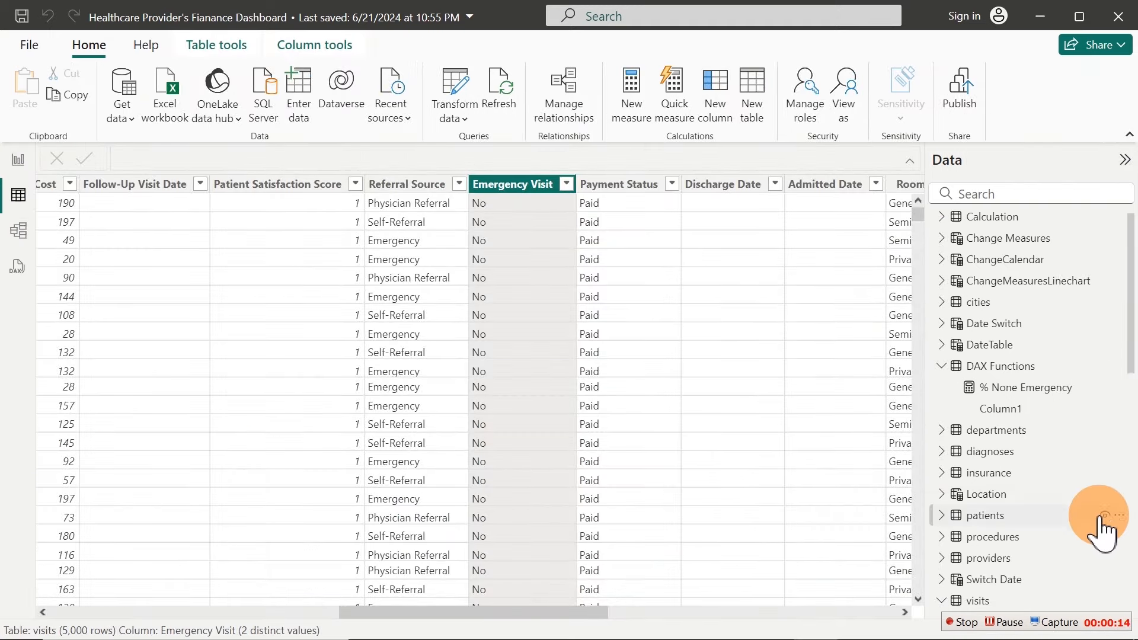
pyautogui.click(990, 600)
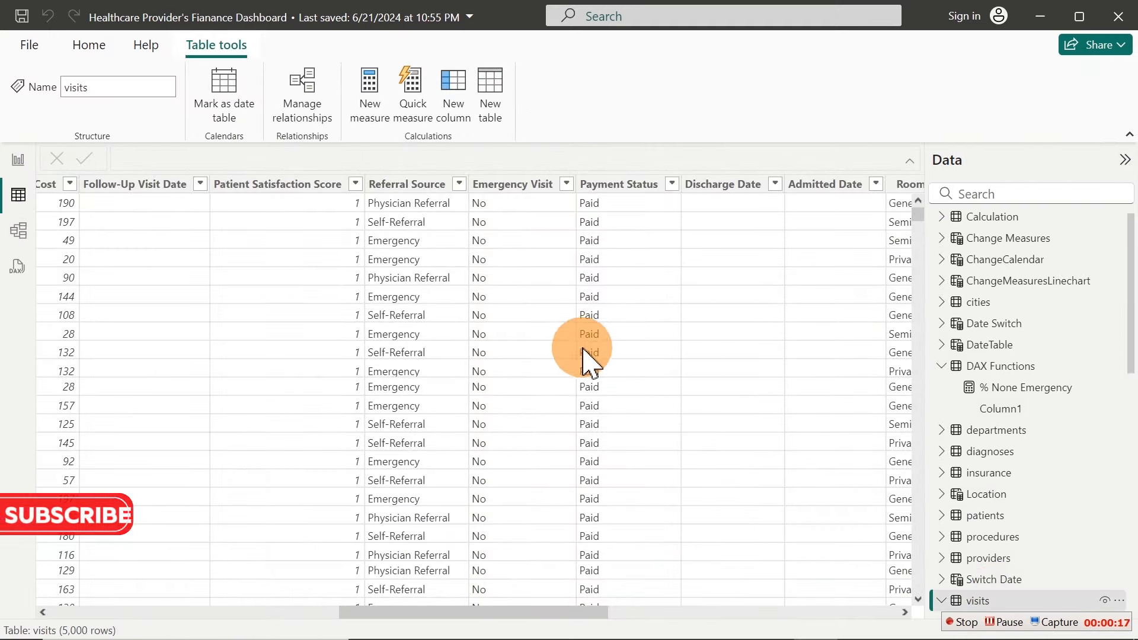
pyautogui.click(524, 190)
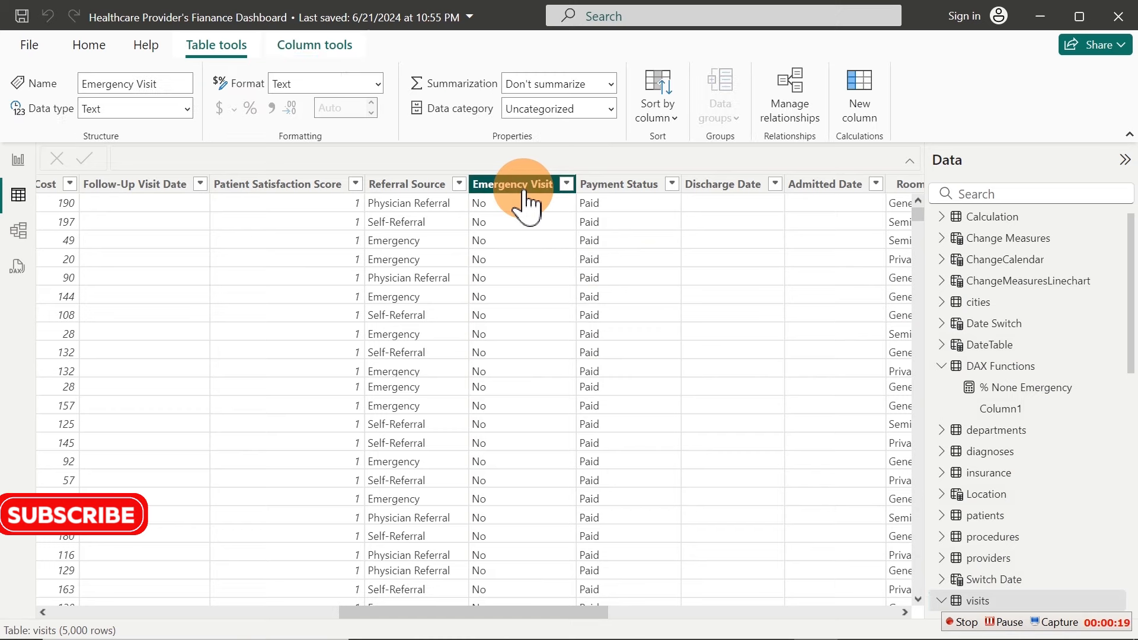
pyautogui.click(567, 183)
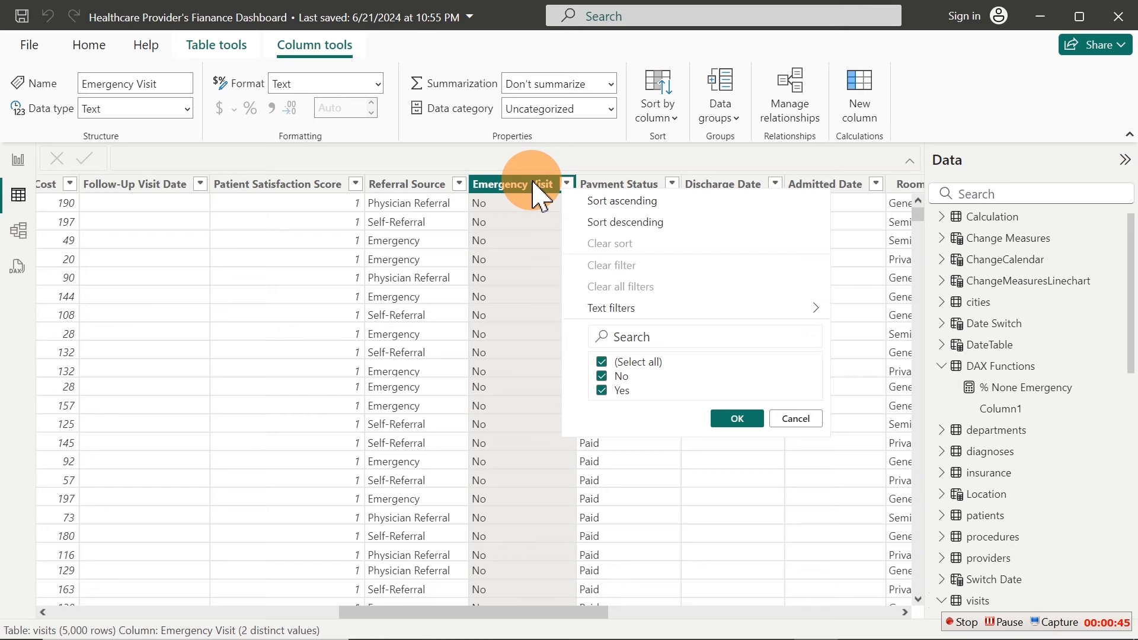
# Open the visits query in the Power Query Editor and select its Emergency Visit column
pyautogui.click(89, 45)
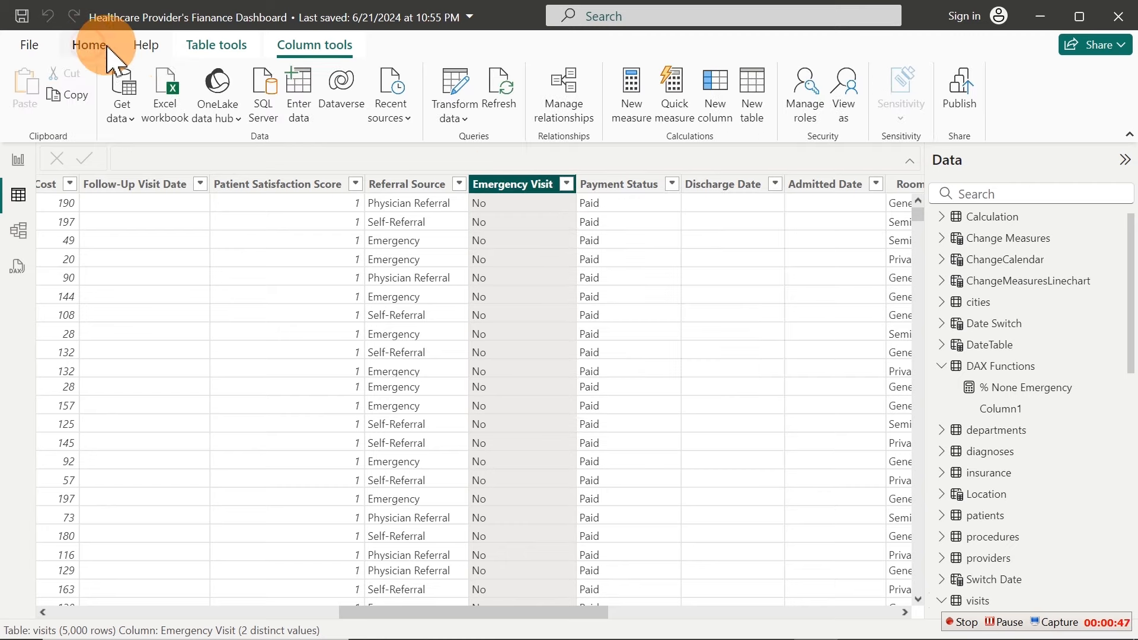
pyautogui.click(459, 92)
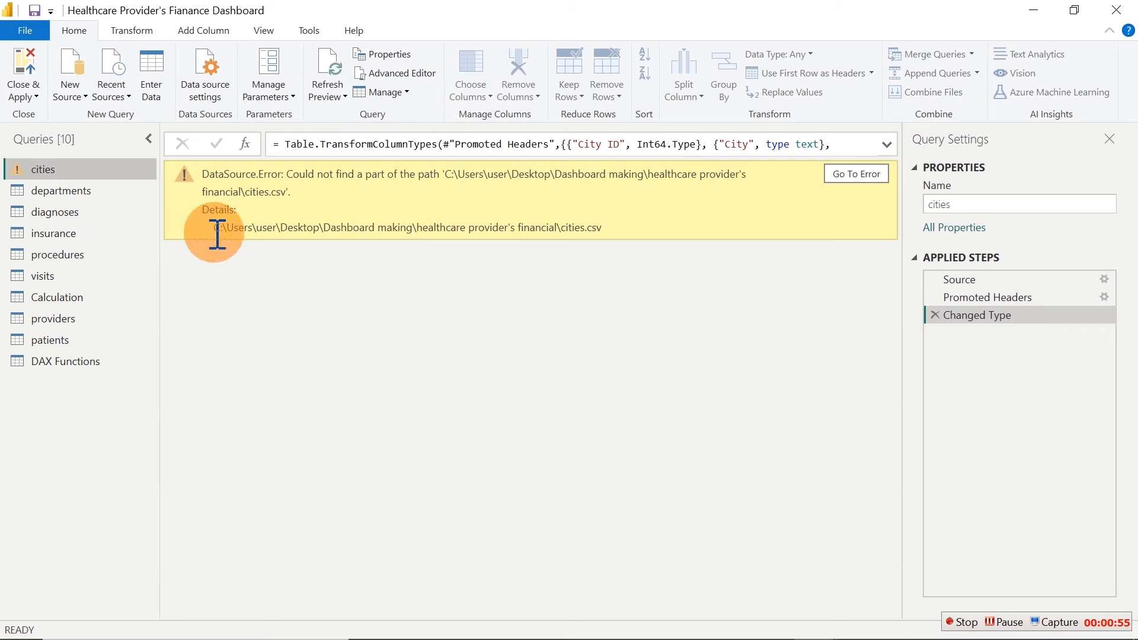
pyautogui.click(64, 277)
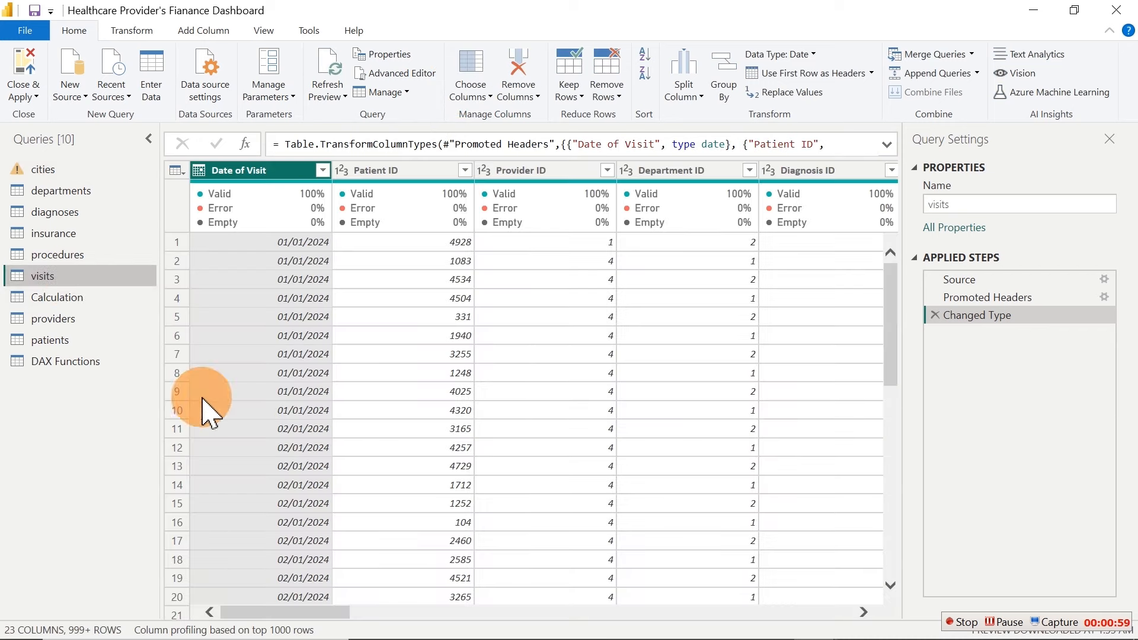
pyautogui.moveTo(311, 612); pyautogui.dragTo(622, 604)
pyautogui.click(539, 172)
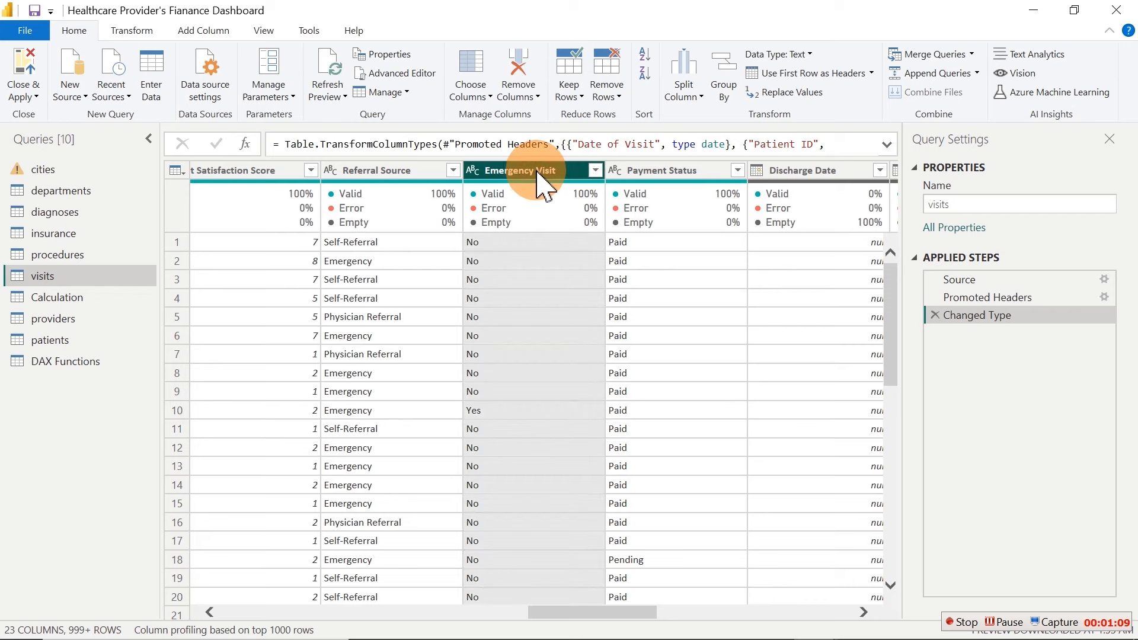
# Replace the value No with None Emergency in the Emergency Visit column
pyautogui.rightClick(537, 174)
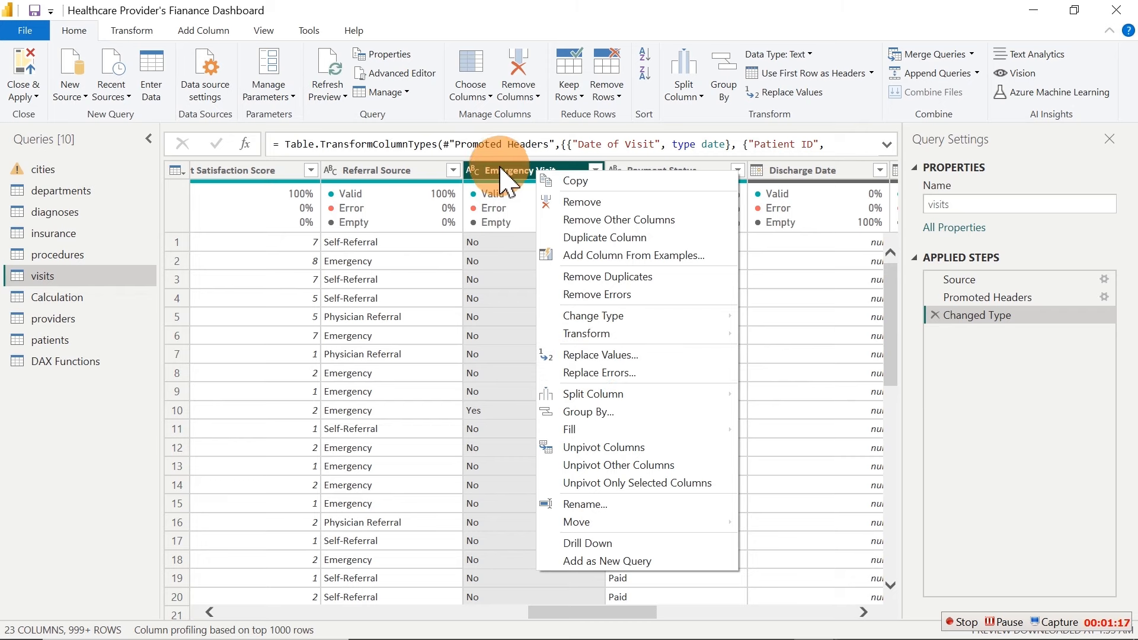
pyautogui.click(597, 356)
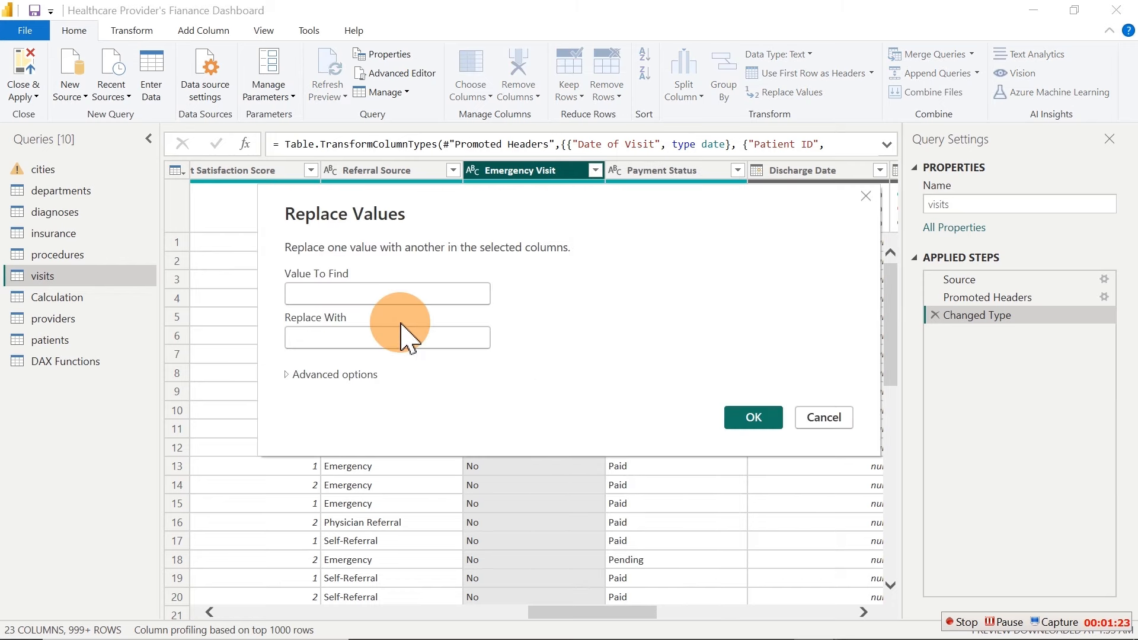
pyautogui.write('No')
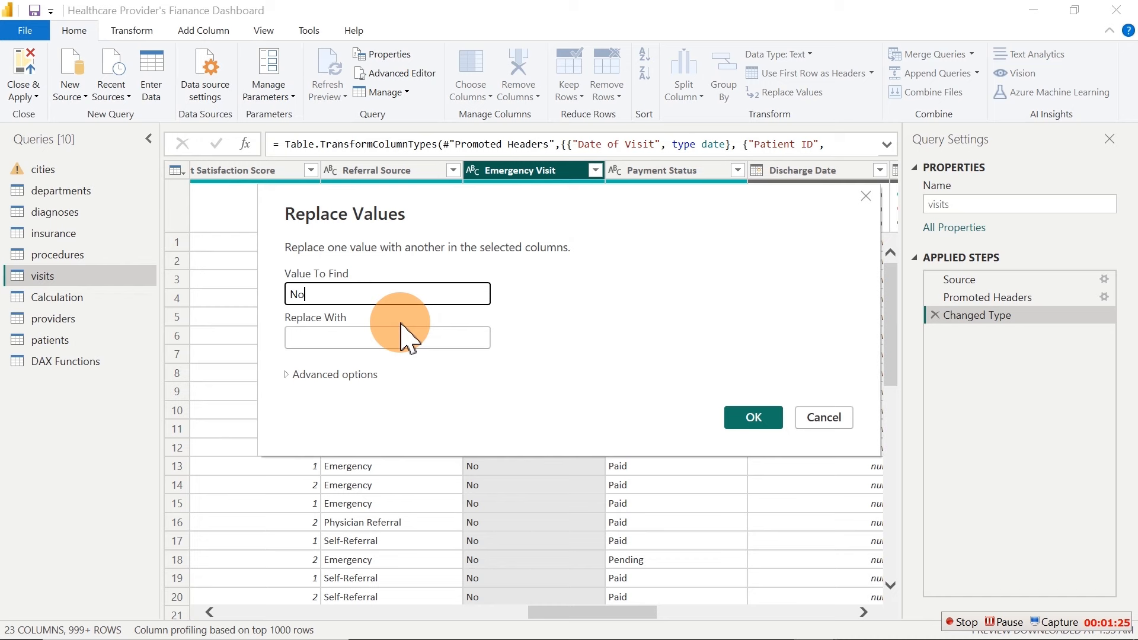
pyautogui.click(405, 337)
pyautogui.write('None')
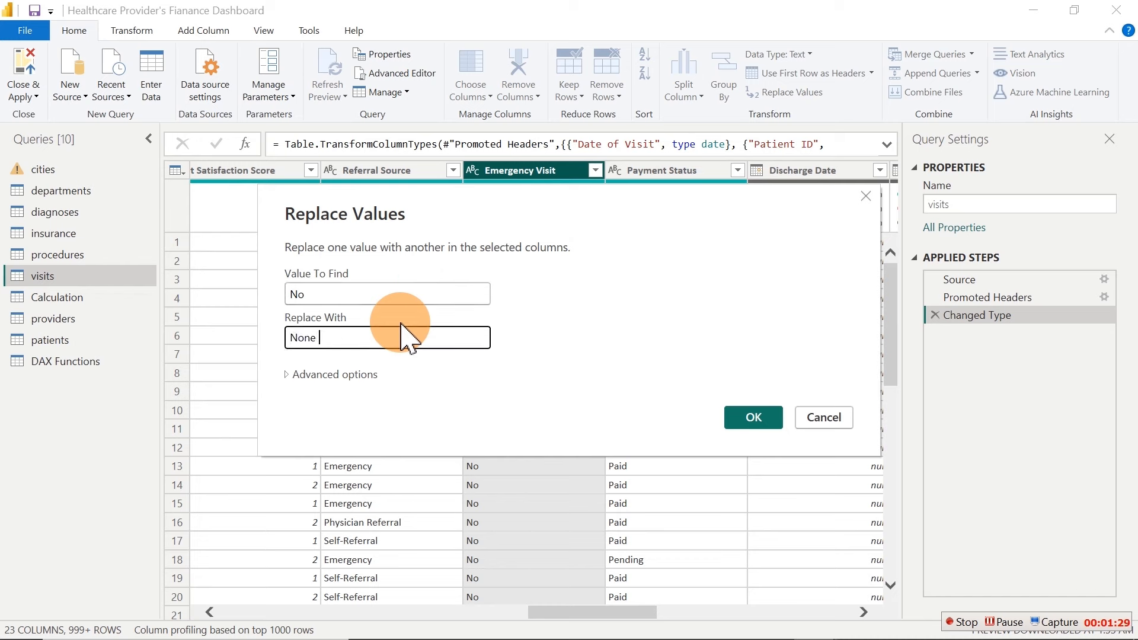
pyautogui.write(' Emergency')
pyautogui.click(750, 419)
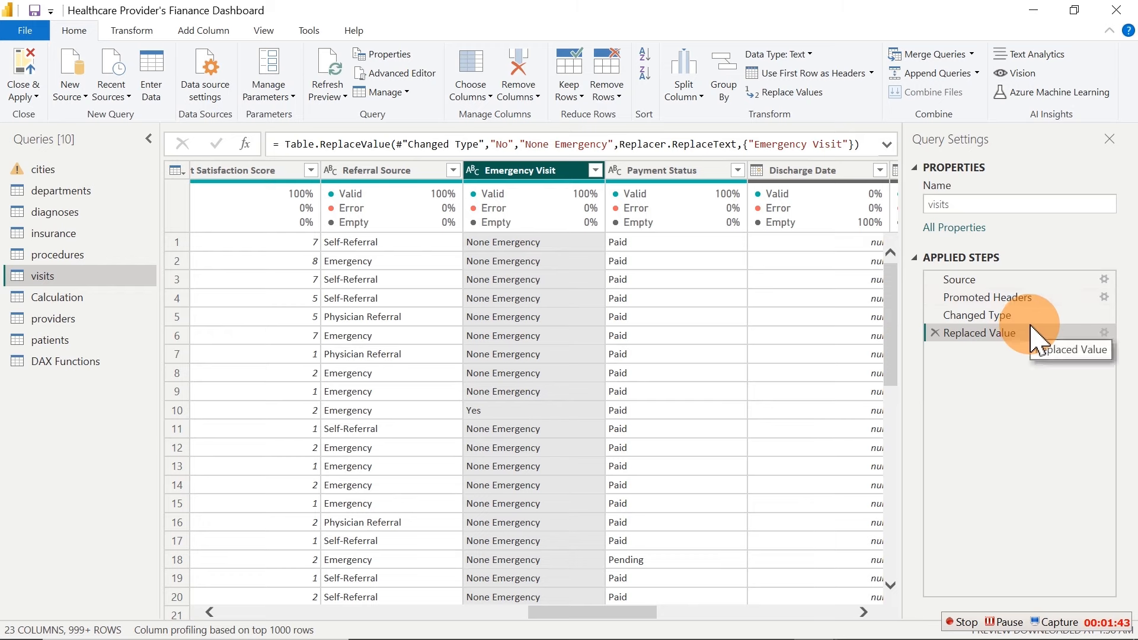
# Replace the value Yes with Emergency in the Emergency Visit column
pyautogui.rightClick(520, 171)
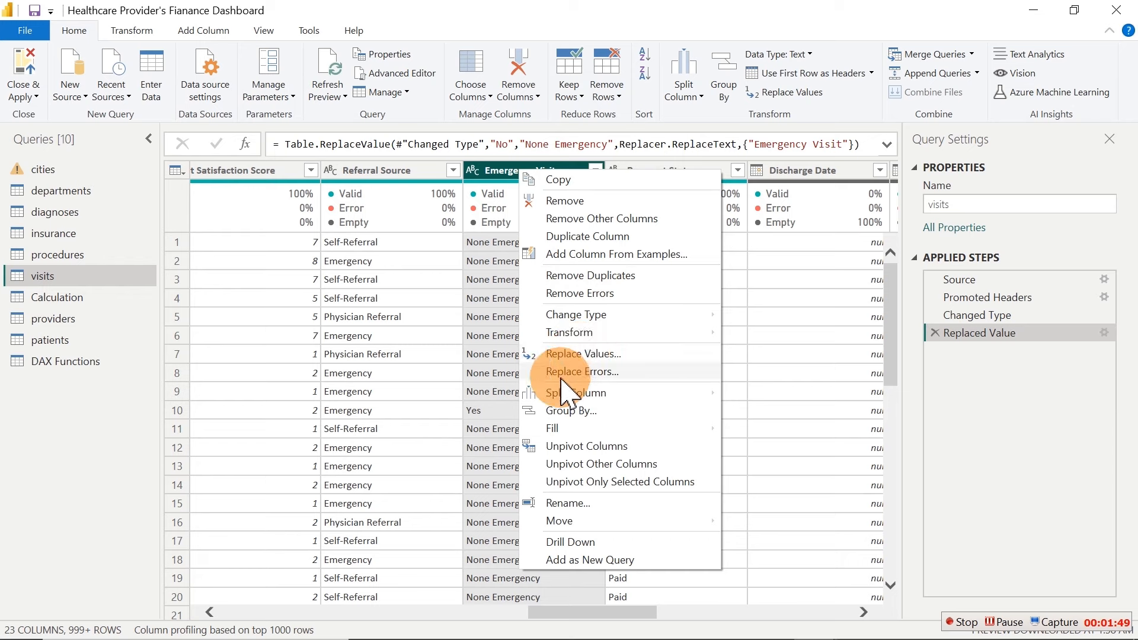
pyautogui.click(584, 355)
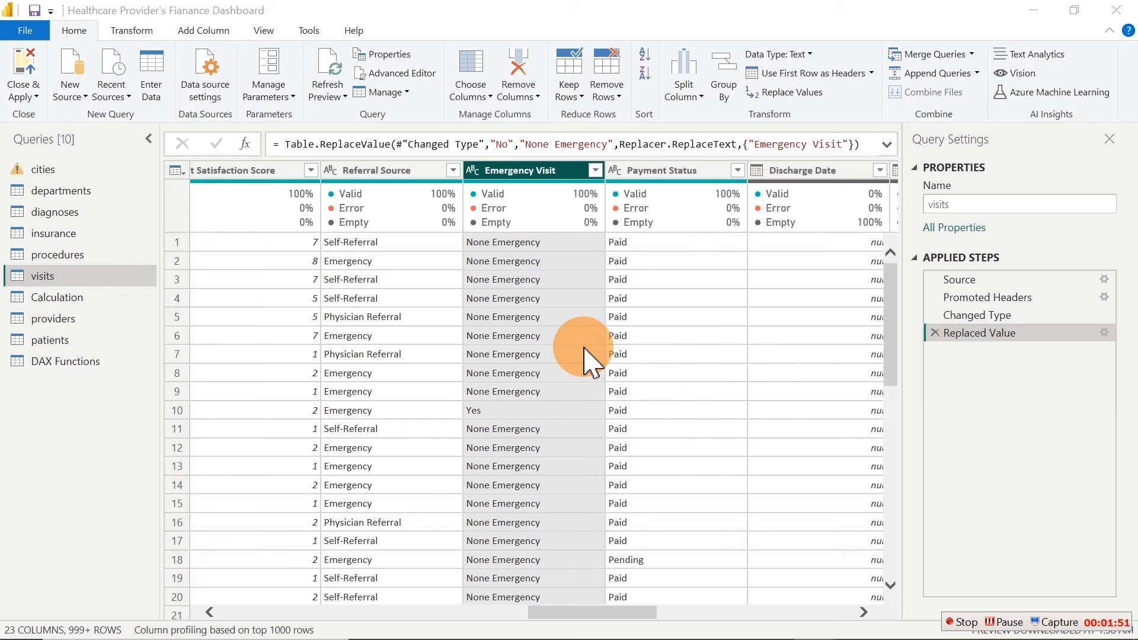
pyautogui.write('Yes')
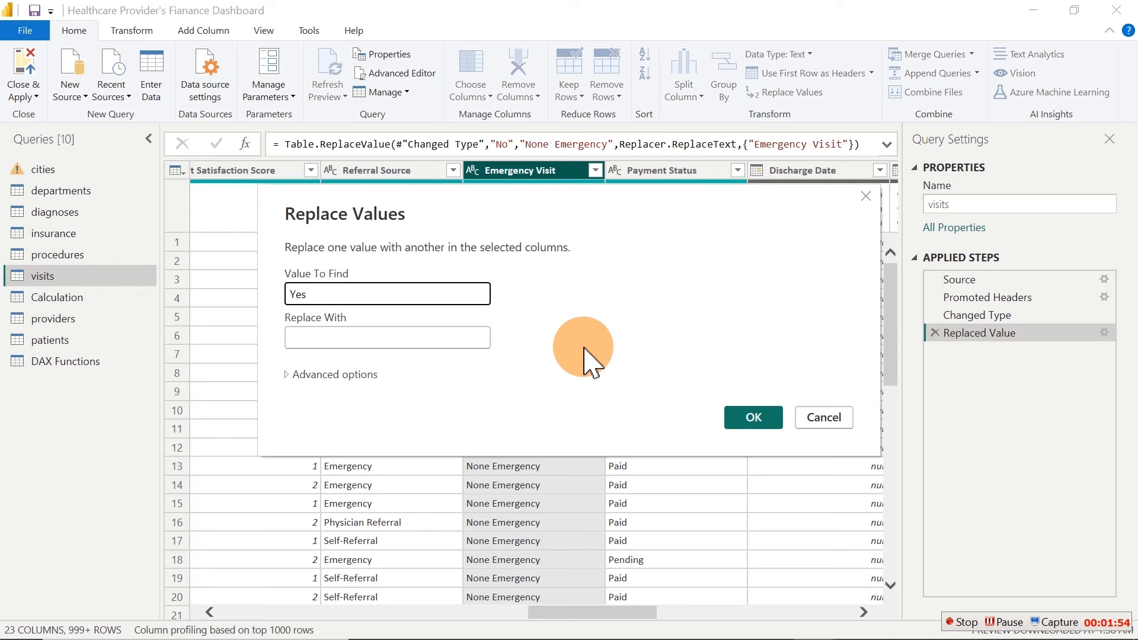
pyautogui.press('Tab')
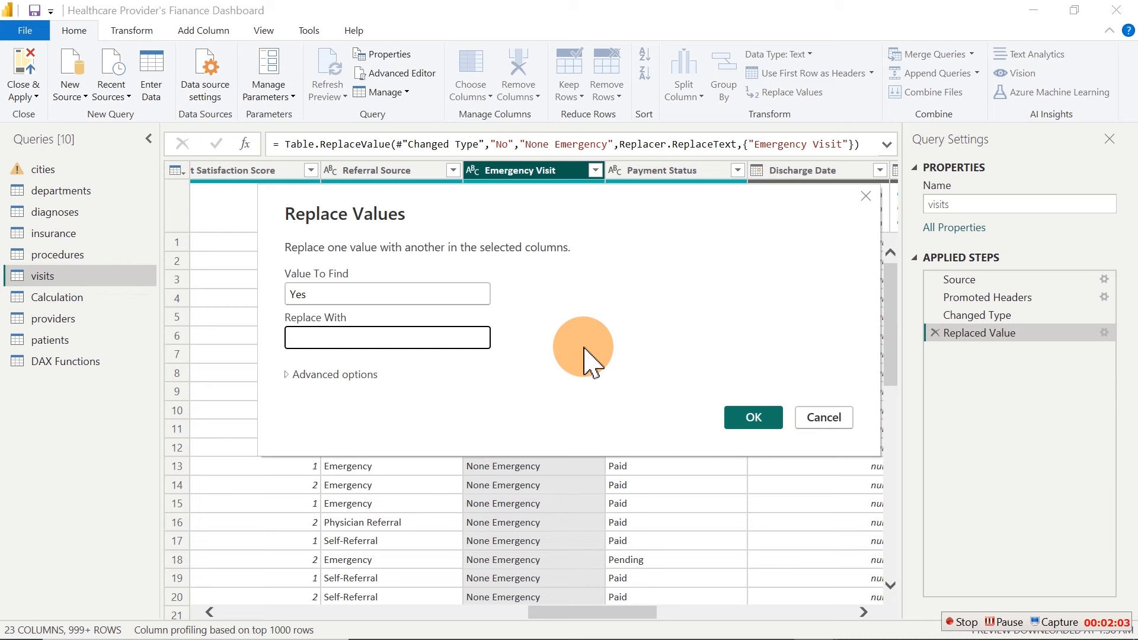
pyautogui.write('Emergency')
pyautogui.click(754, 417)
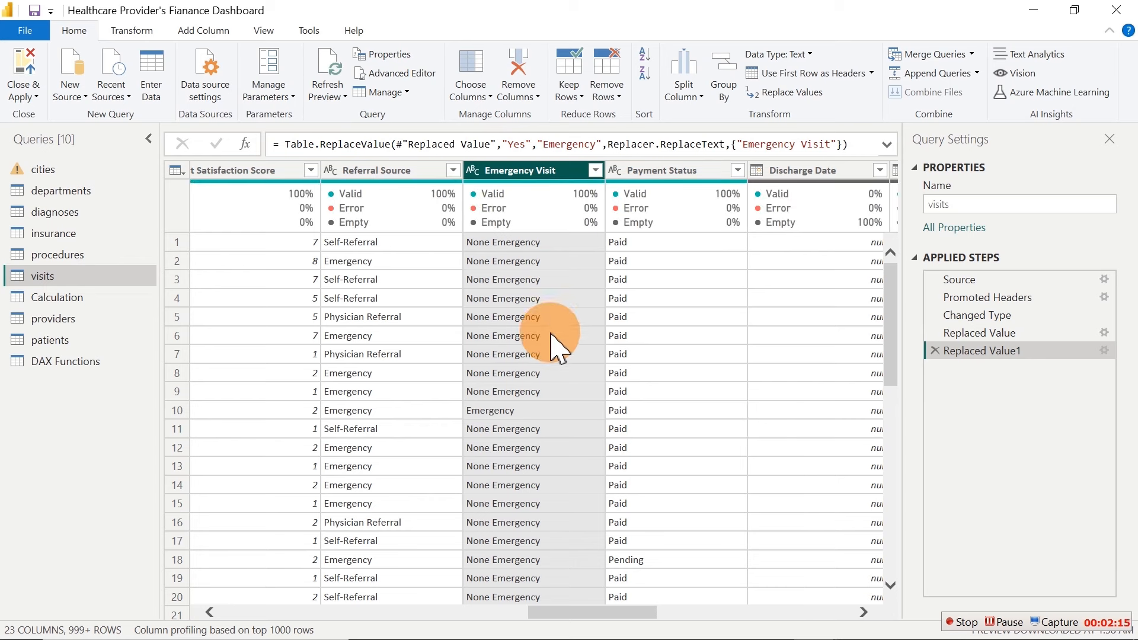
# Rename the Emergency Visit column to Visit Type and apply the query changes to the model
pyautogui.doubleClick(512, 171)
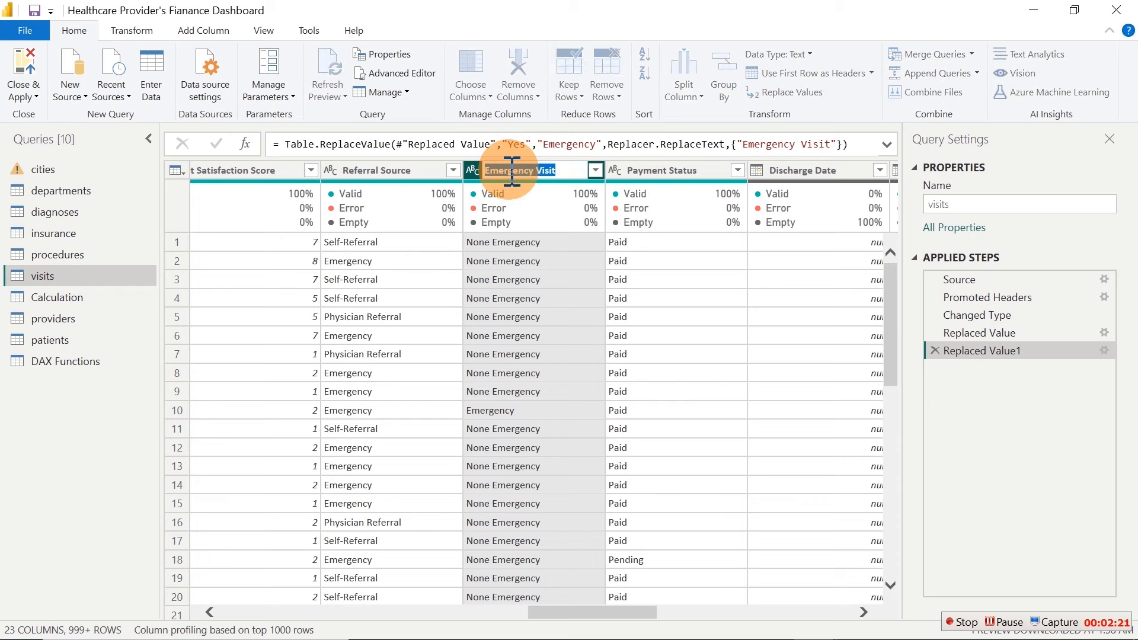
pyautogui.write('Visis')
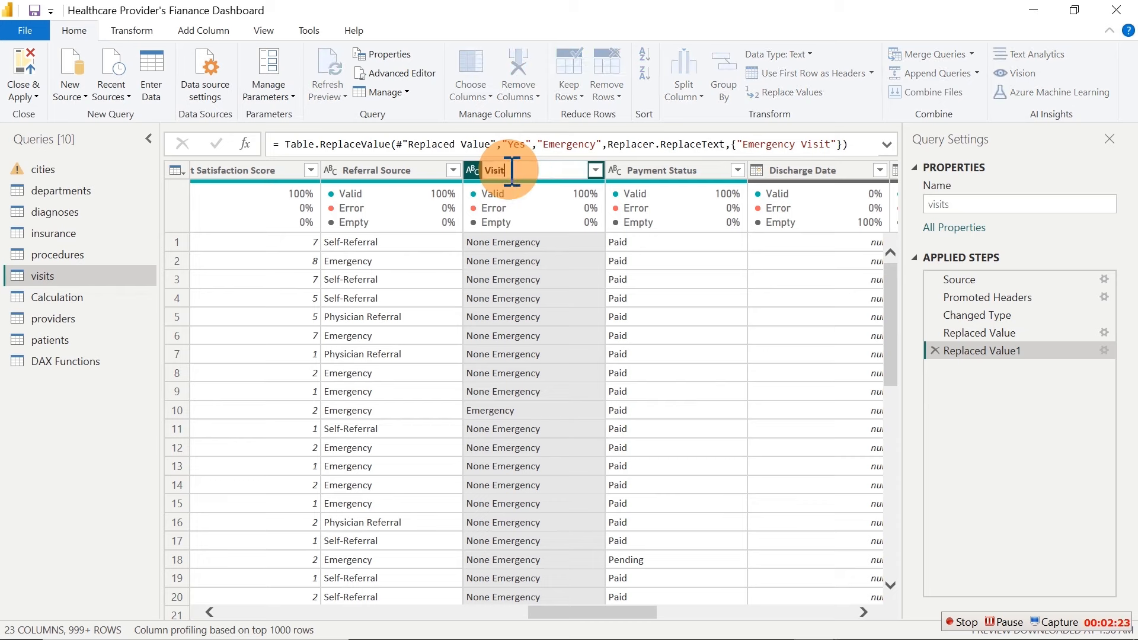
pyautogui.write(' Type')
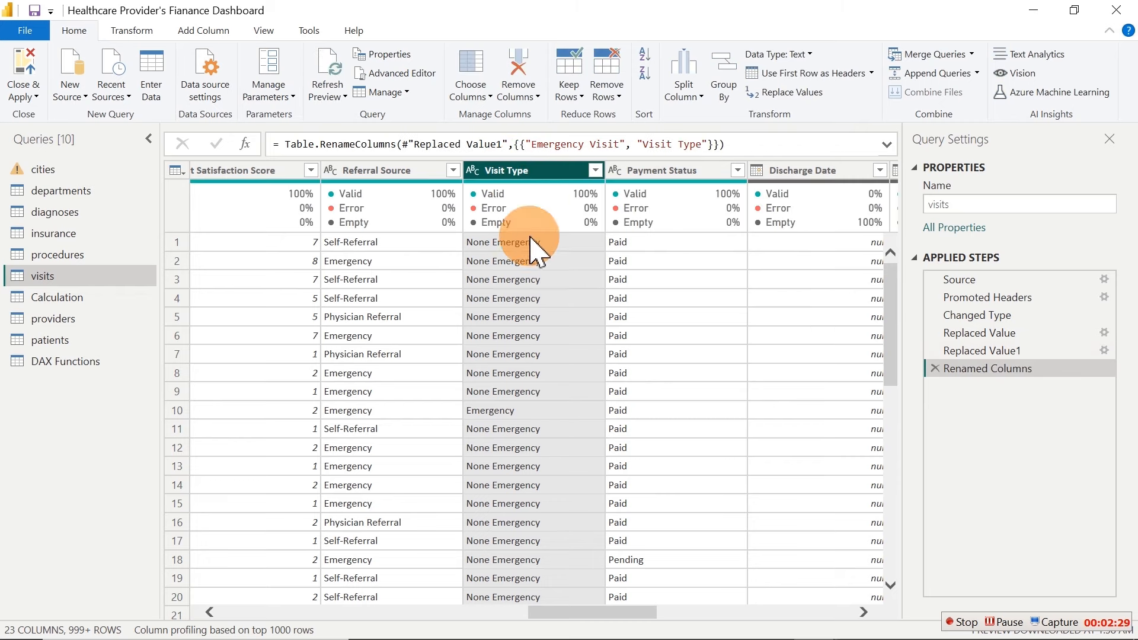
pyautogui.click(22, 76)
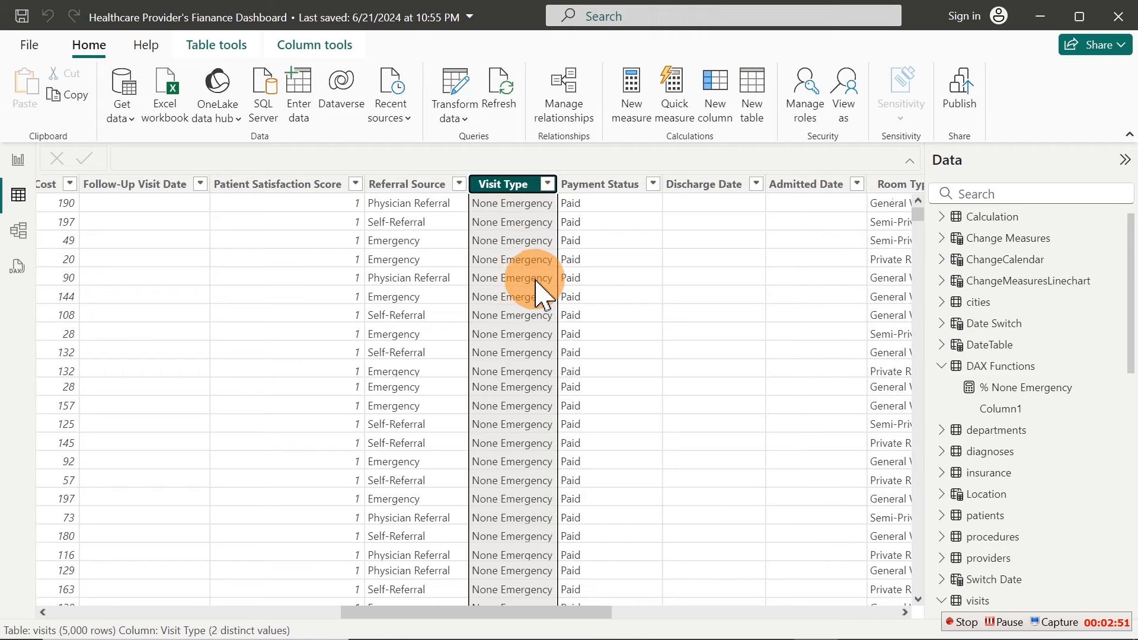
# Return to the report page and set the ChangeMeasuresLinechart slicer to Total Admitted
pyautogui.click(18, 162)
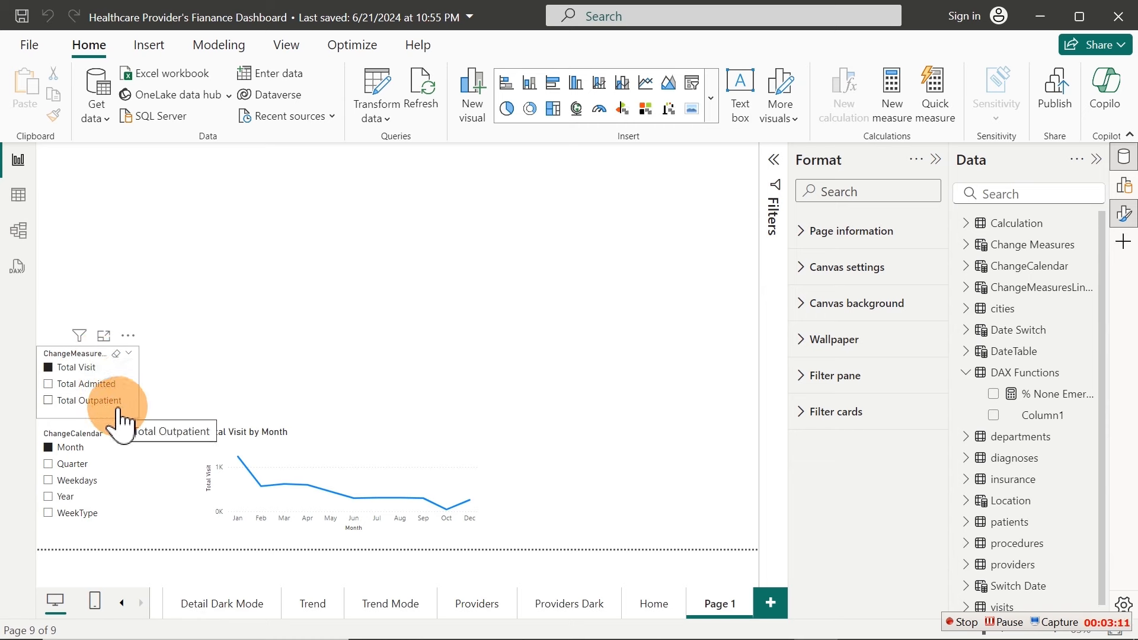
pyautogui.click(67, 396)
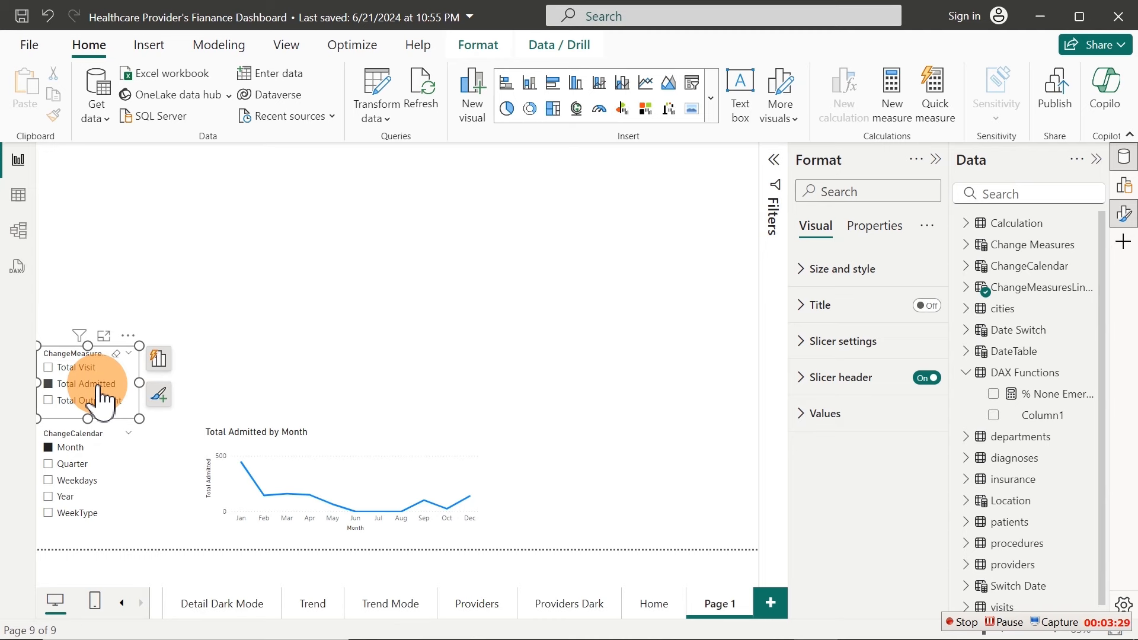
# Open the % None Emergency measure's formula and declare a variable named _TotalVisit on its own line
pyautogui.click(1035, 394)
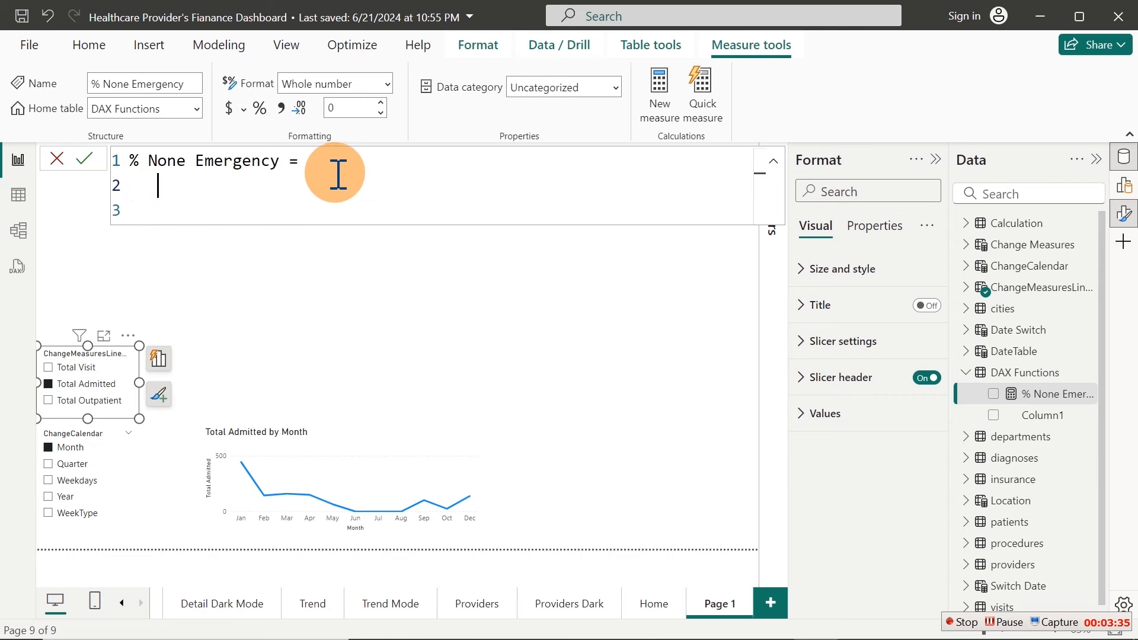
pyautogui.moveTo(337, 169); pyautogui.dragTo(119, 167)
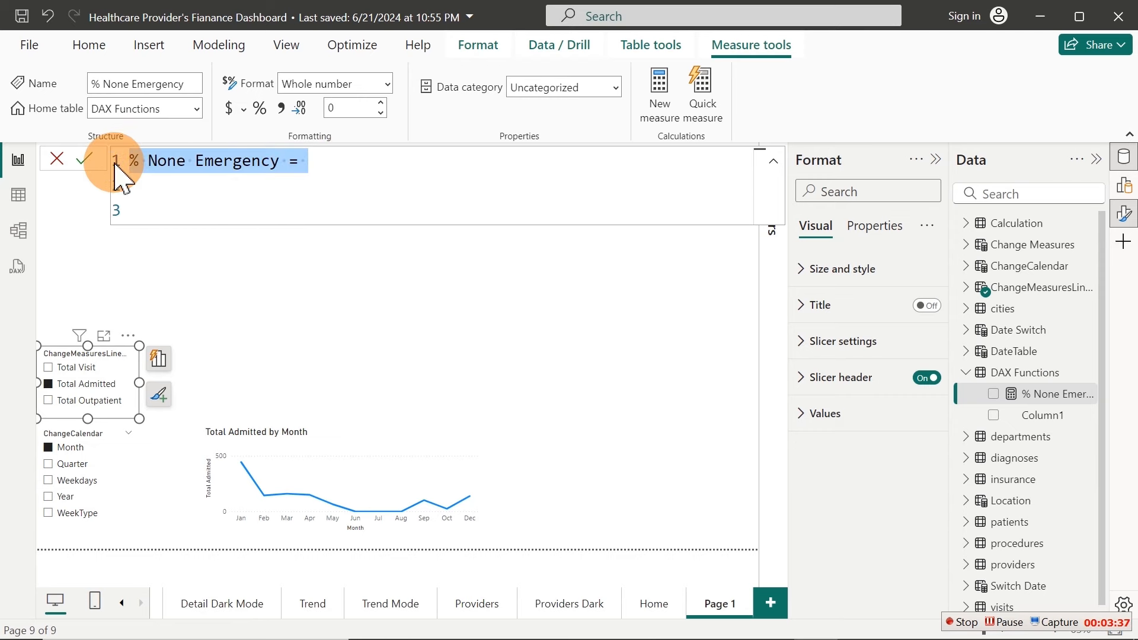
pyautogui.click(313, 162)
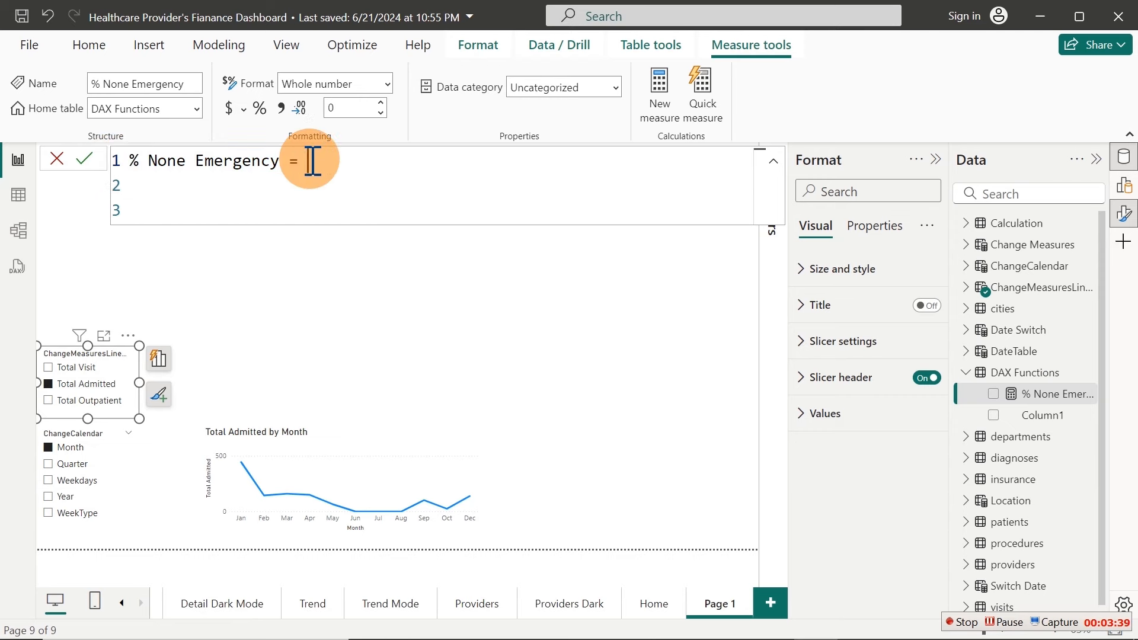
pyautogui.hotkey('shift', 'Return')
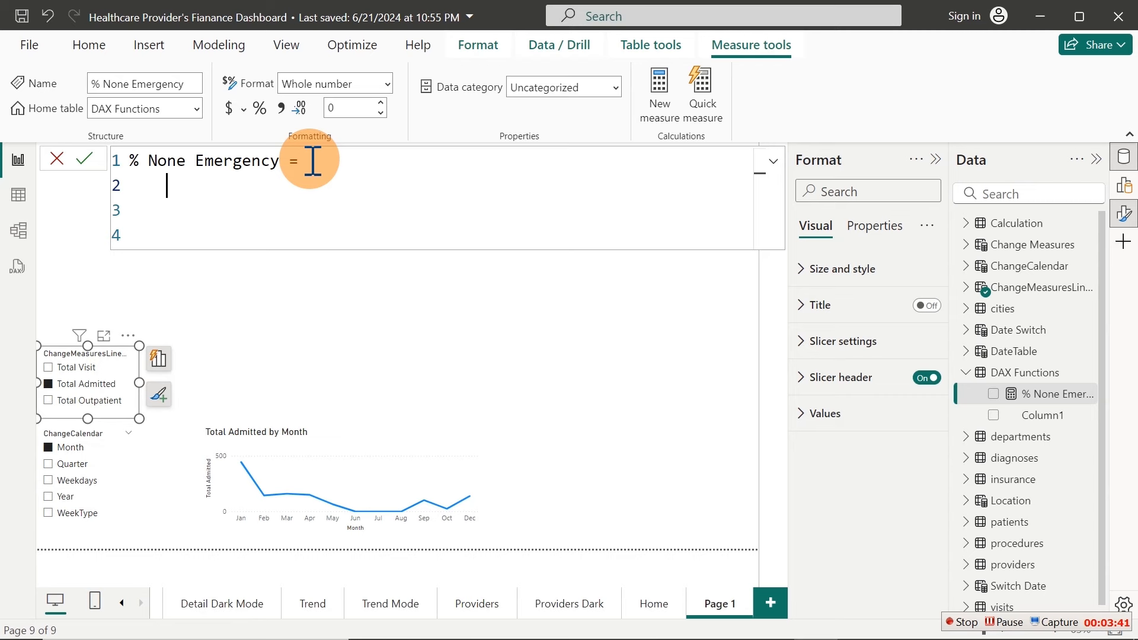
pyautogui.write('var')
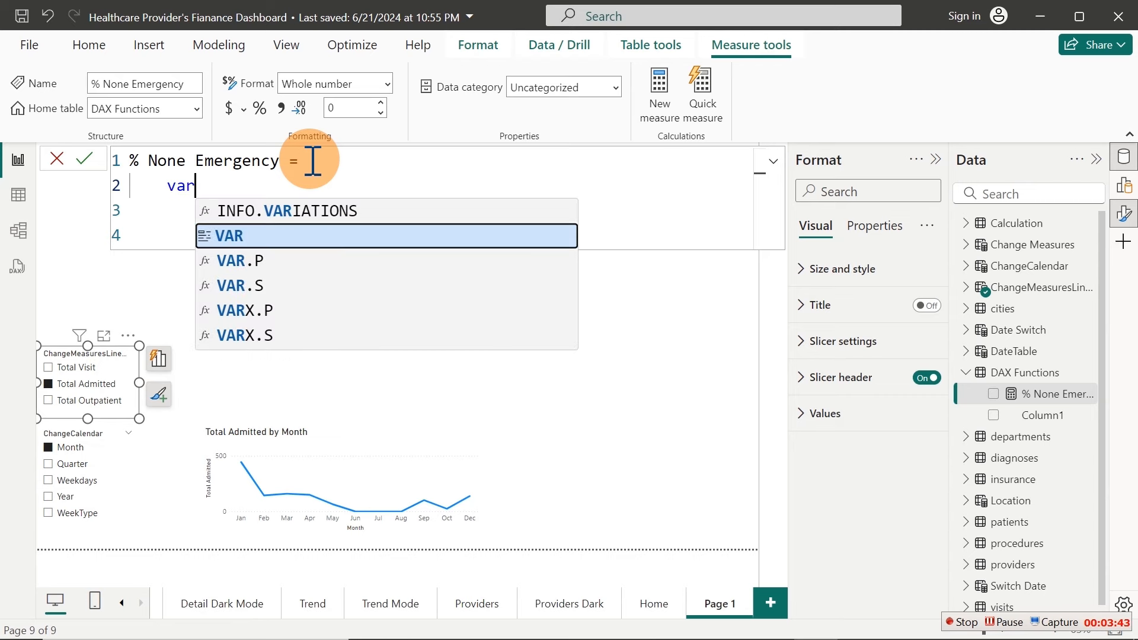
pyautogui.press('Tab')
pyautogui.write('_')
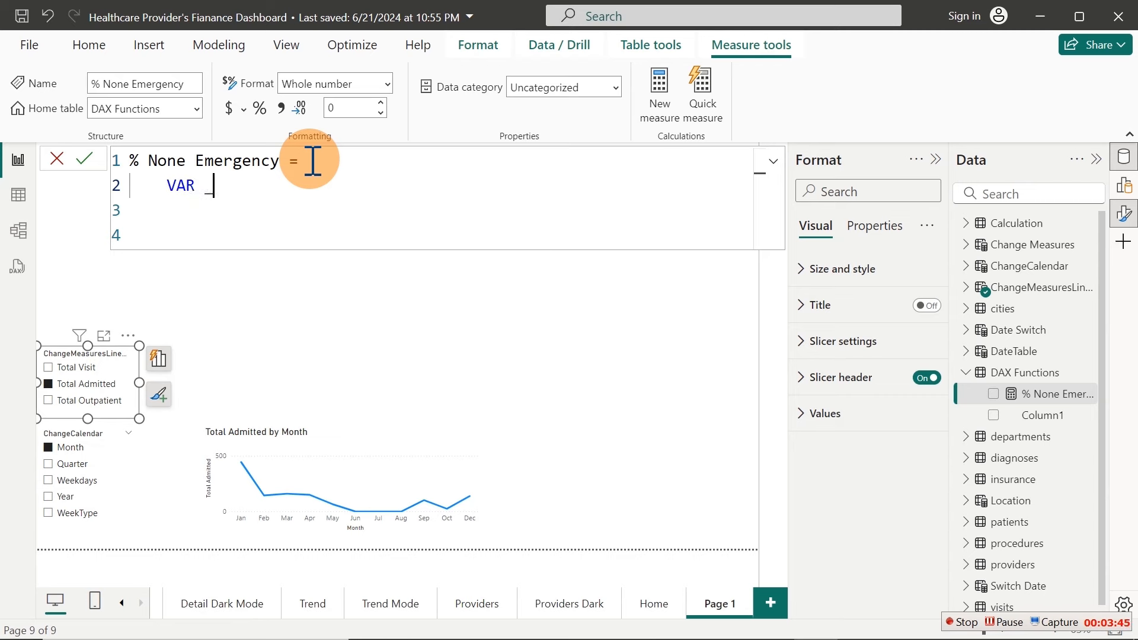
pyautogui.write('TotalVisit=')
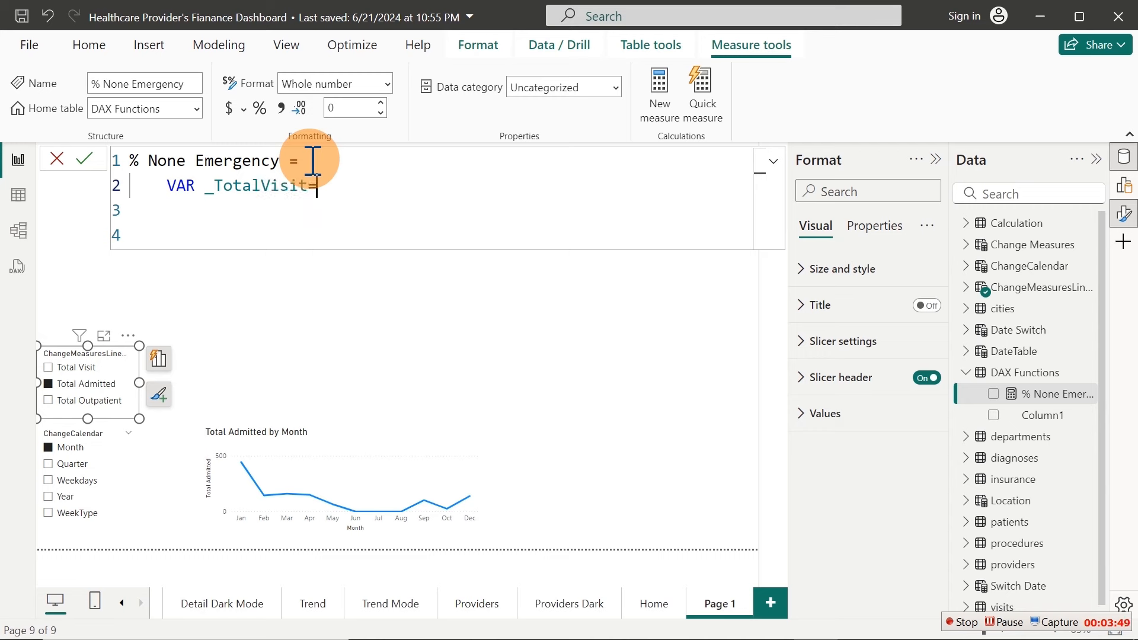
pyautogui.hotkey('shift', 'Return')
pyautogui.press('Tab')
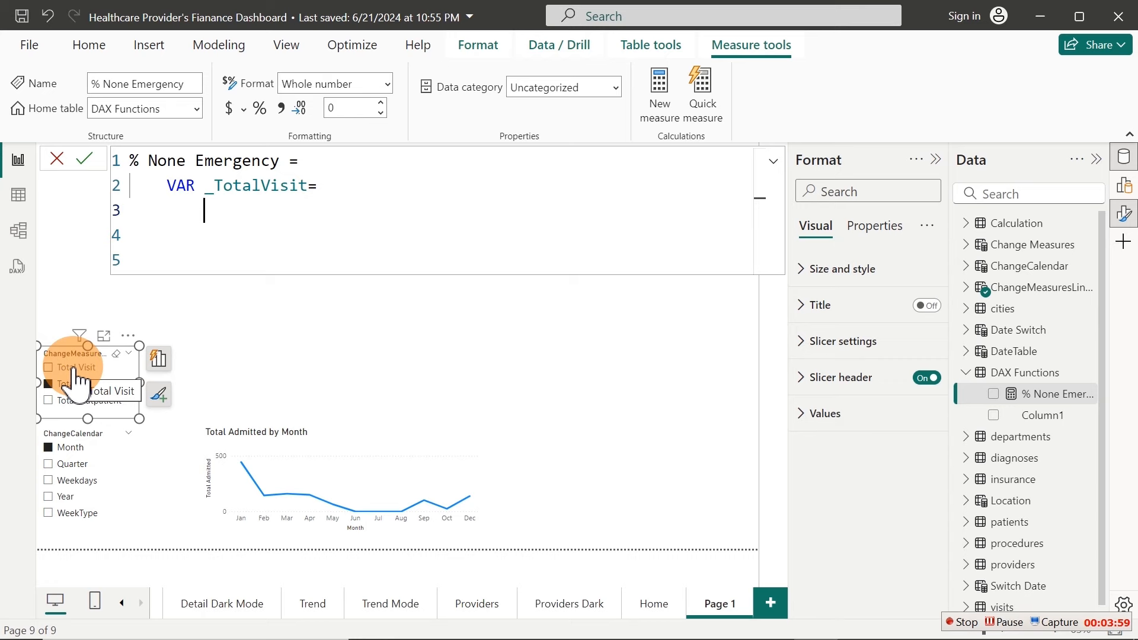
# Begin the _TotalVisit variable's definition with a CALCULATE function that evaluates the [Total Visit] measure
pyautogui.write('Cal')
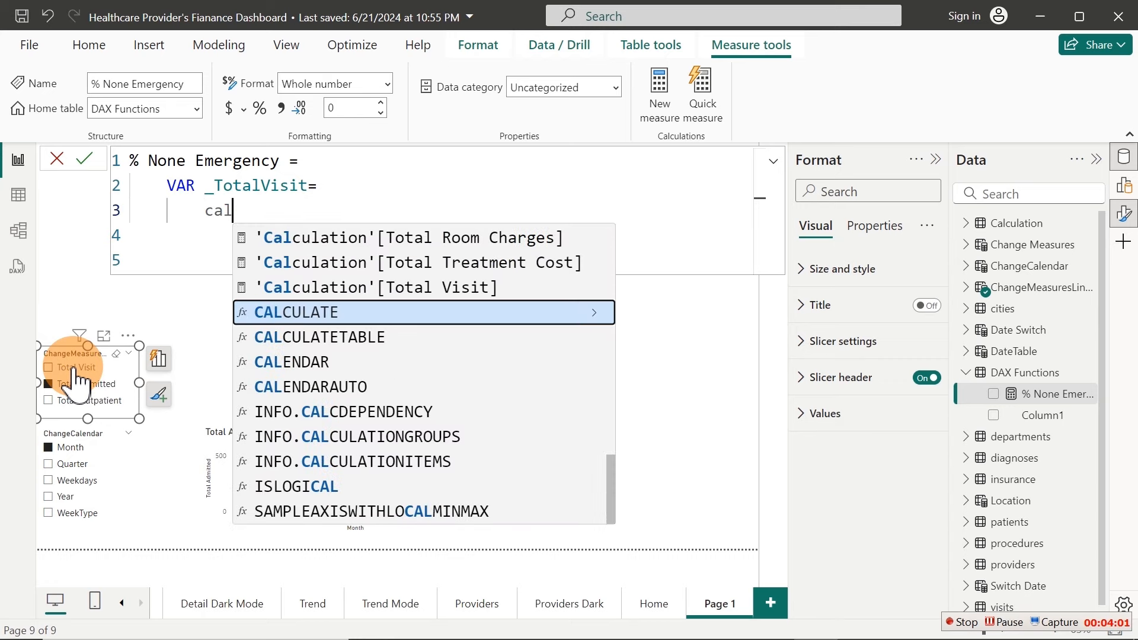
pyautogui.press('Tab')
pyautogui.press('Return')
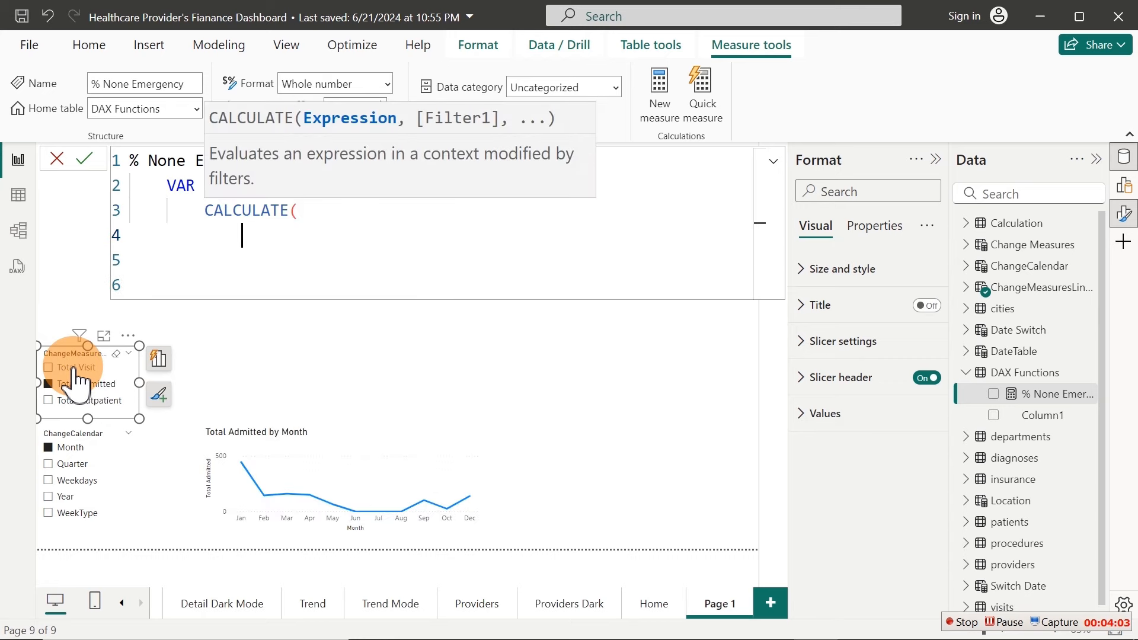
pyautogui.write('[total')
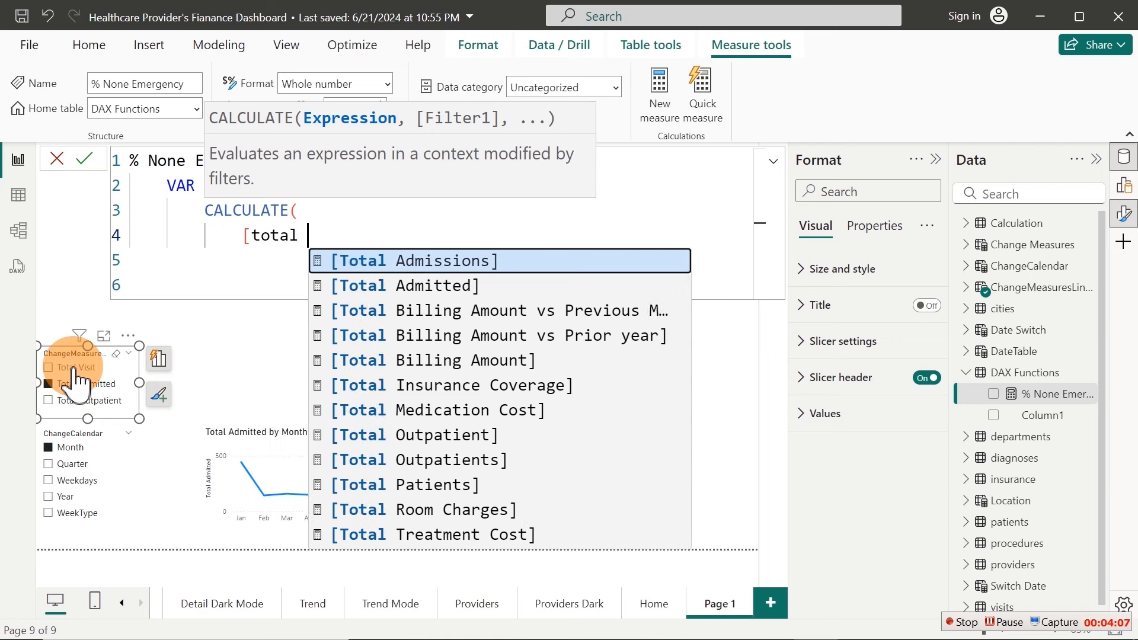
pyautogui.write(' v')
pyautogui.press('Tab')
pyautogui.write(',')
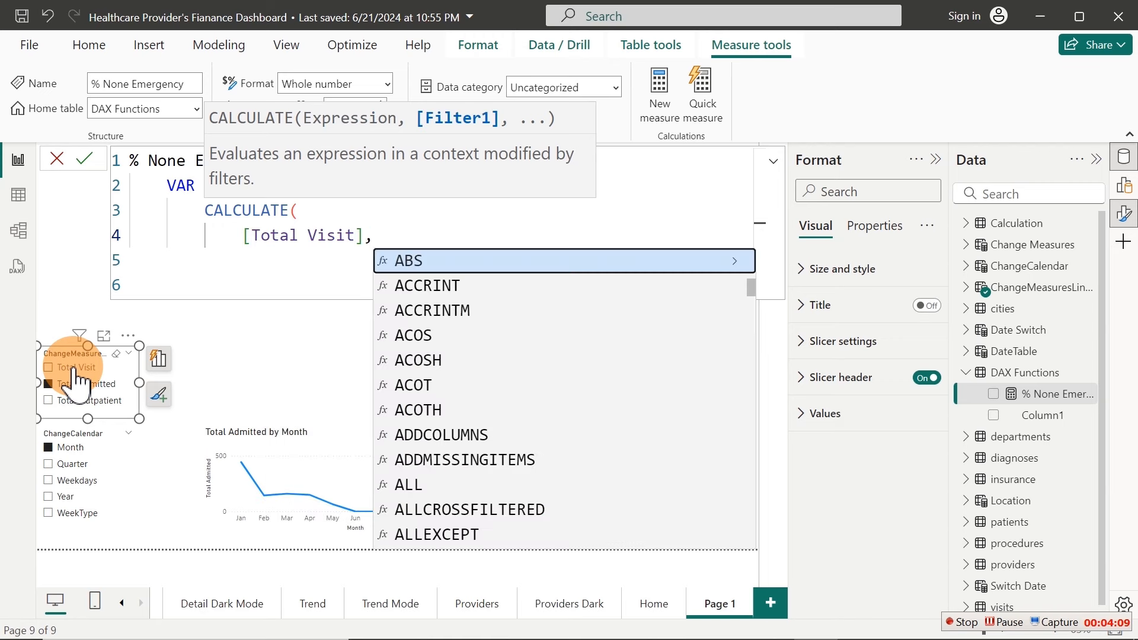
pyautogui.hotkey('shift', 'Return')
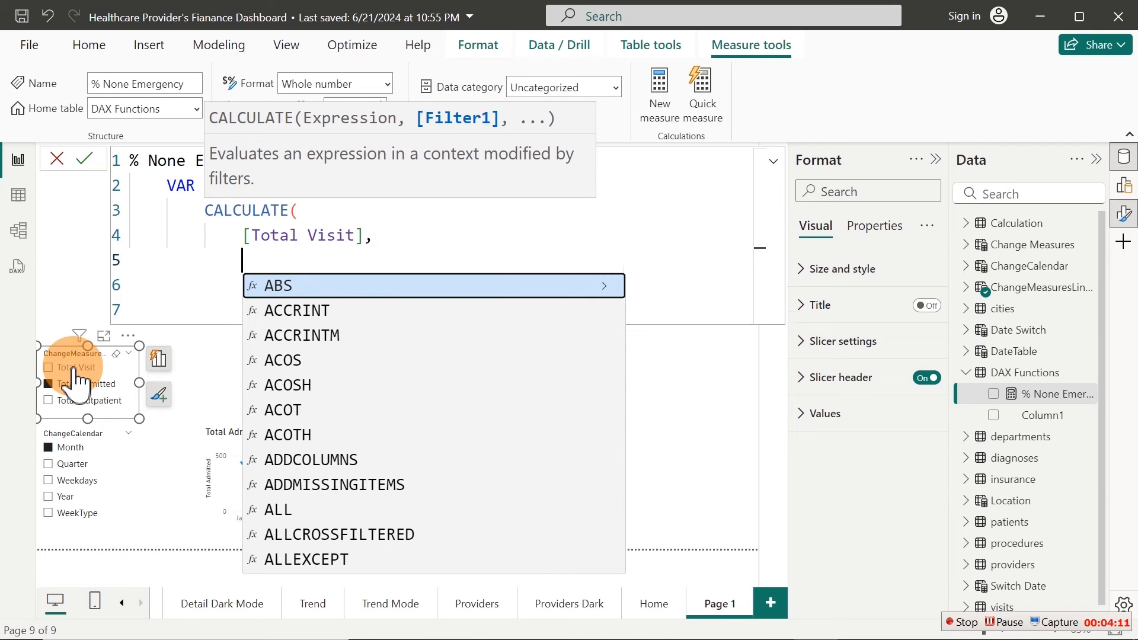
# Add the filter visits[Visit Type] ="None Emergency" to the CALCULATE function and close its parenthesis
pyautogui.write('visit')
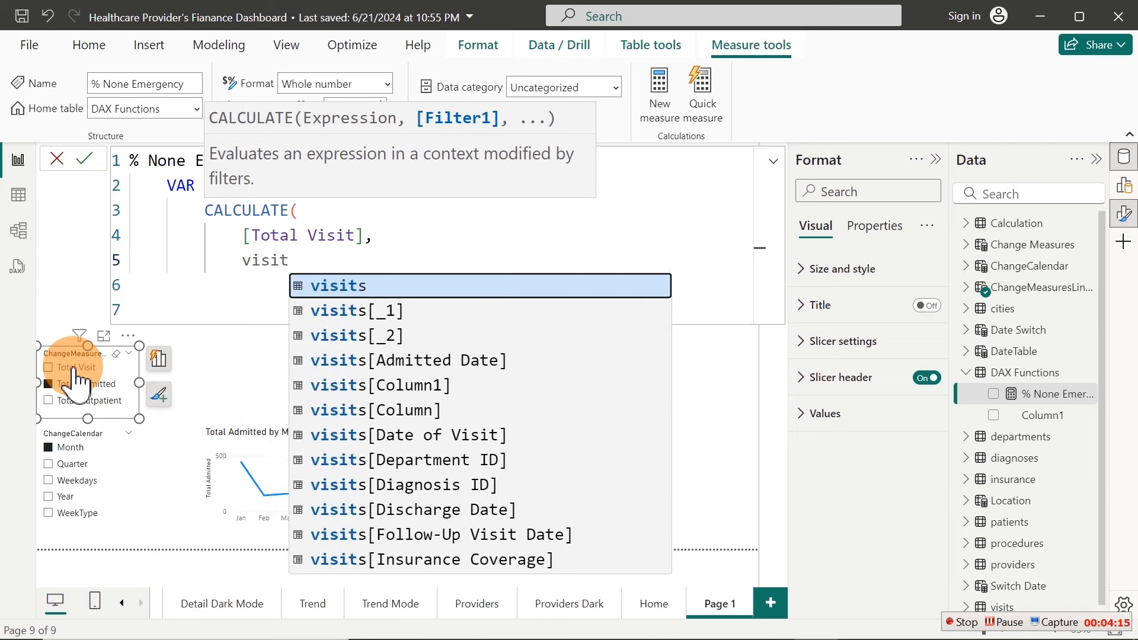
pyautogui.write(' t')
pyautogui.press('Tab')
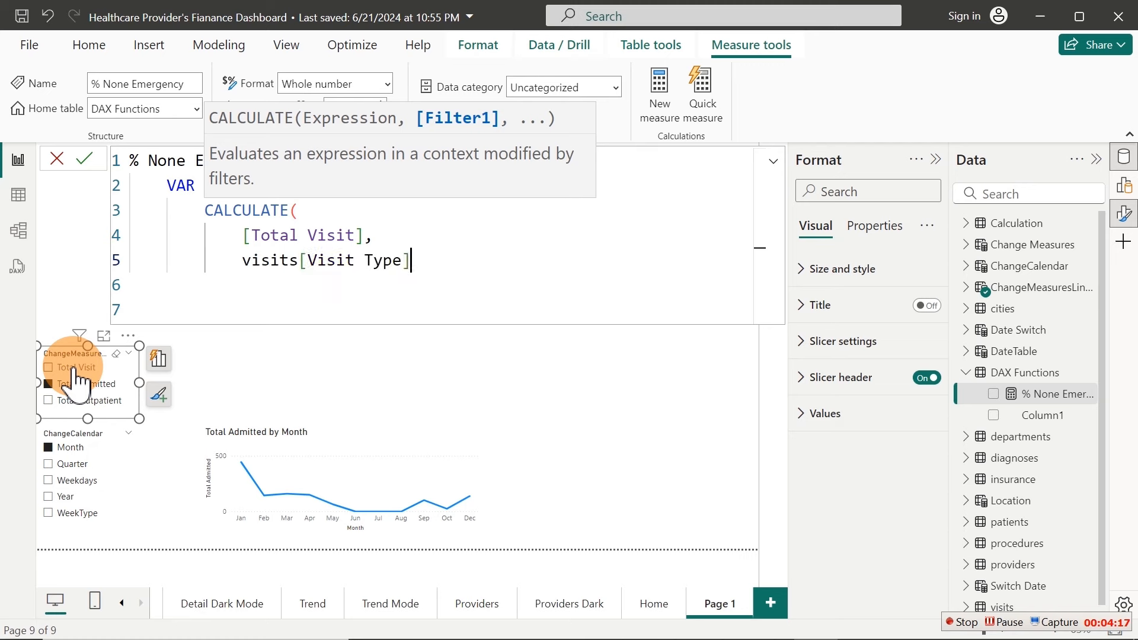
pyautogui.write('="None Em')
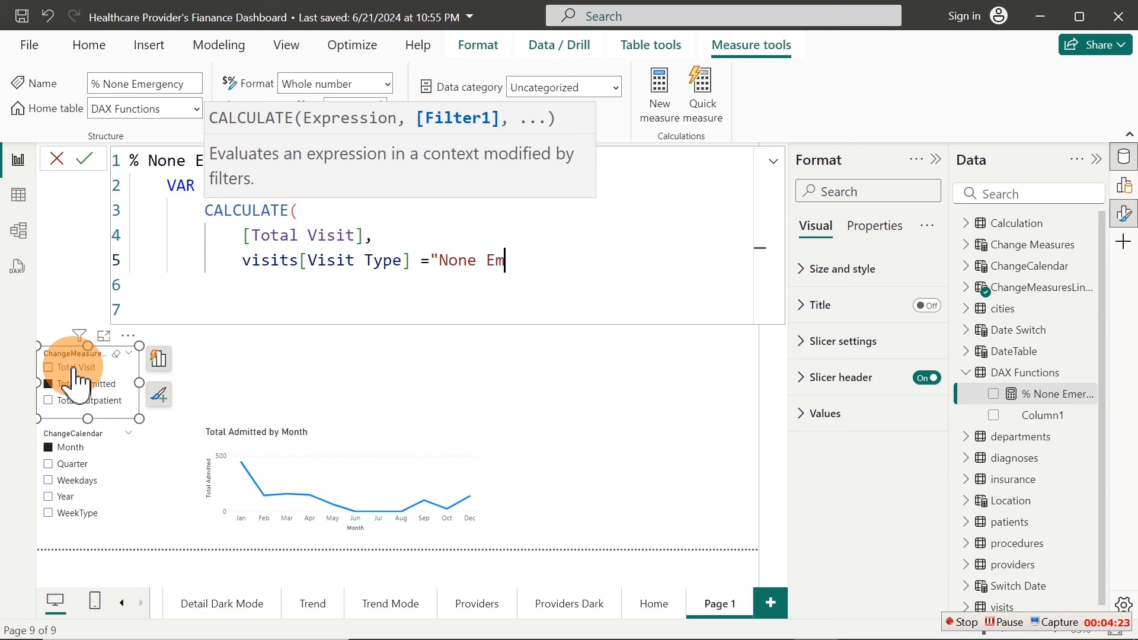
pyautogui.write('ergency"')
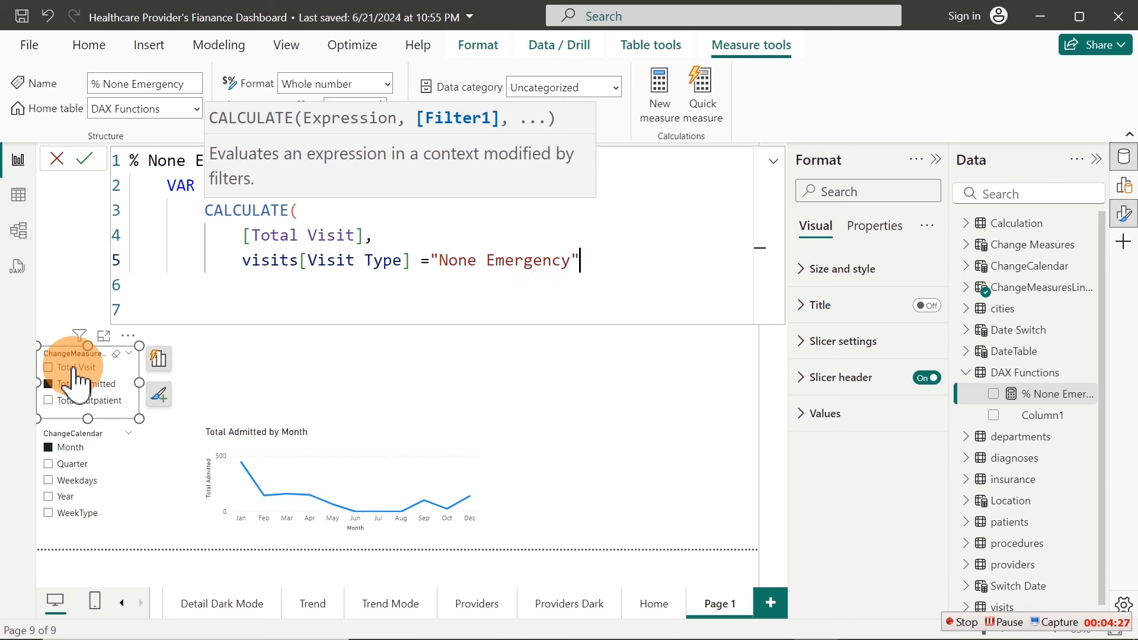
pyautogui.hotkey('shift', 'Return')
pyautogui.write(')')
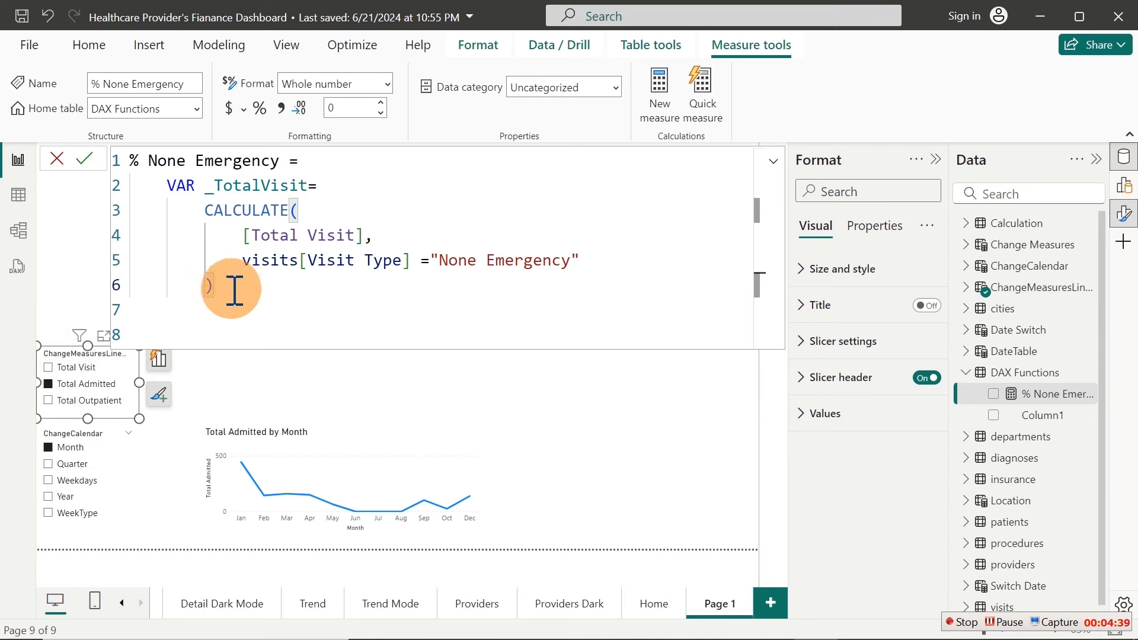
# Copy the whole _TotalVisit variable block and paste it twice below, separated by blank lines
pyautogui.moveTo(229, 287); pyautogui.dragTo(166, 196)
pyautogui.hotkey('ctrl', 'c')
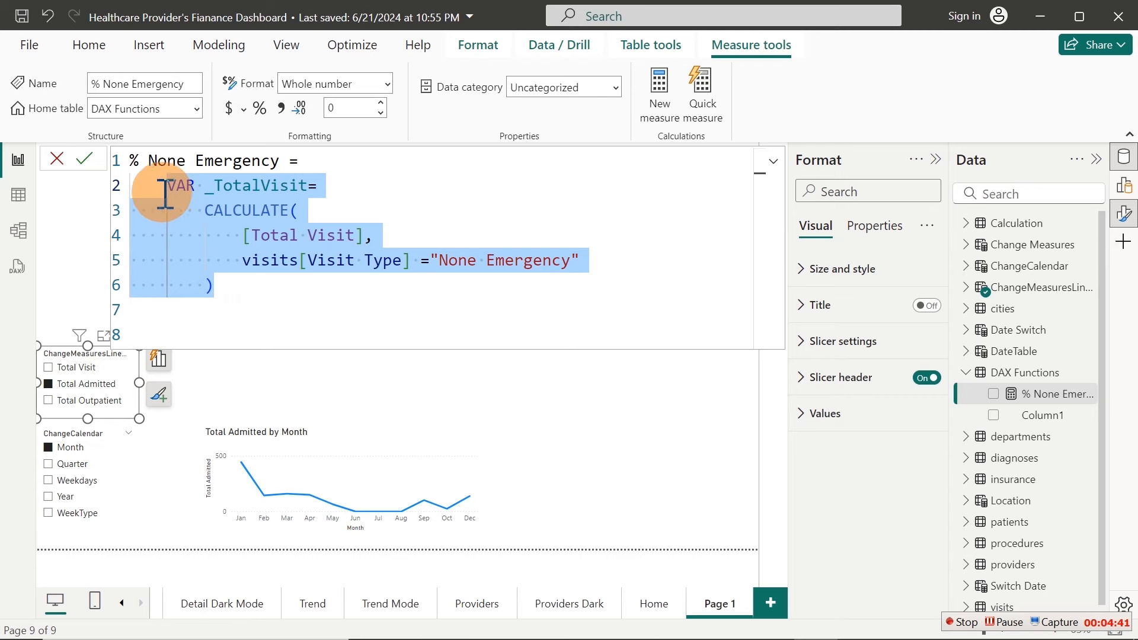
pyautogui.click(221, 287)
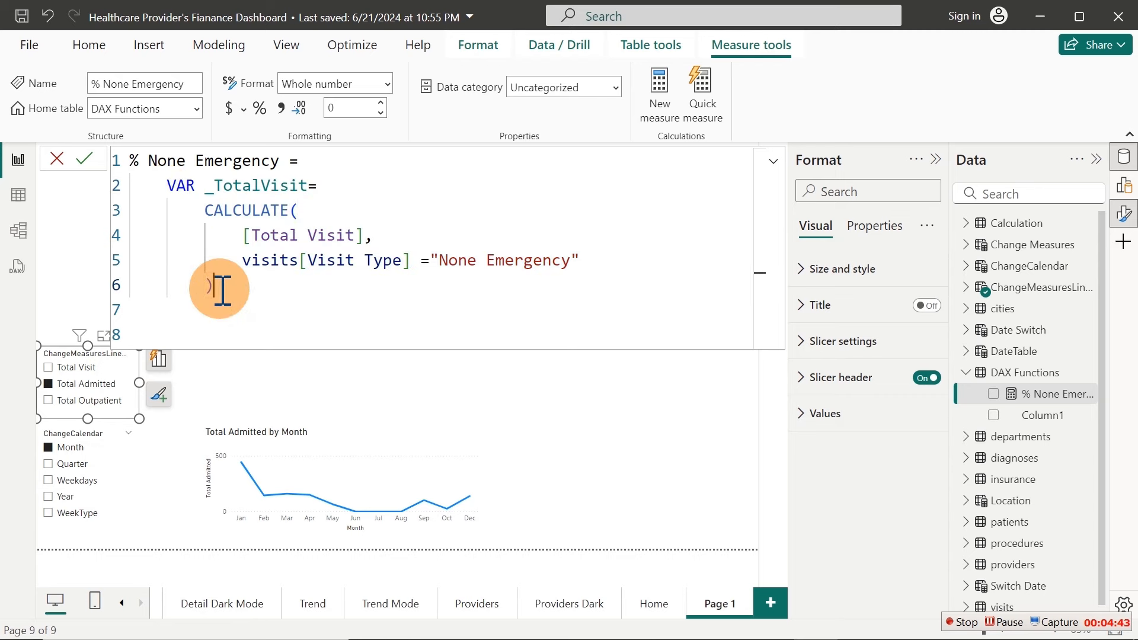
pyautogui.press('Return')
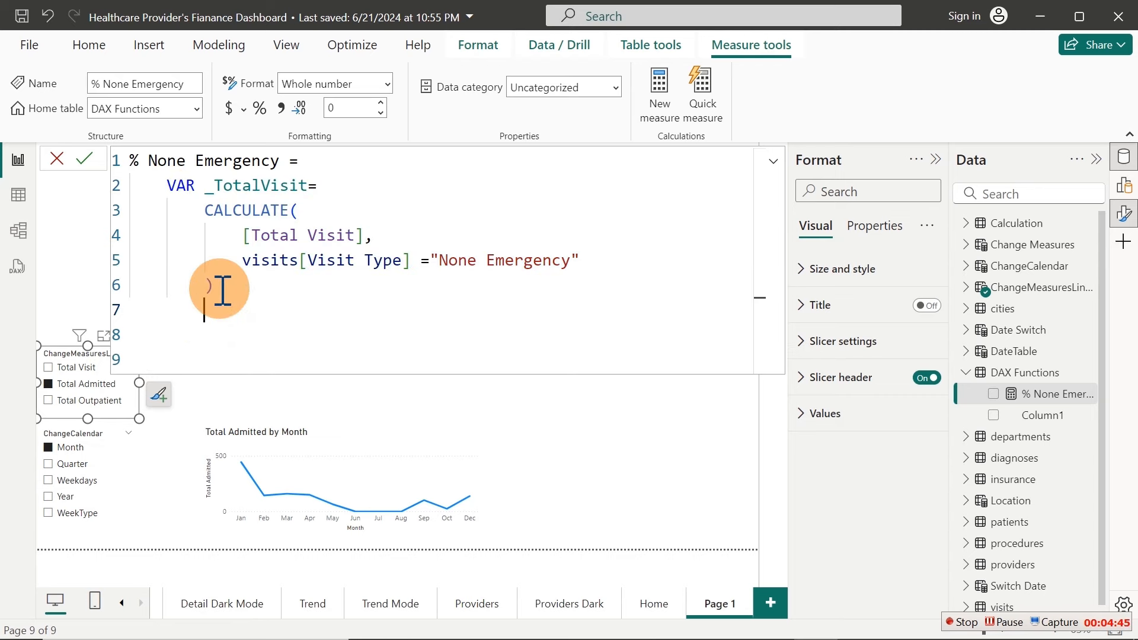
pyautogui.press('Return')
pyautogui.press('BackSpace')
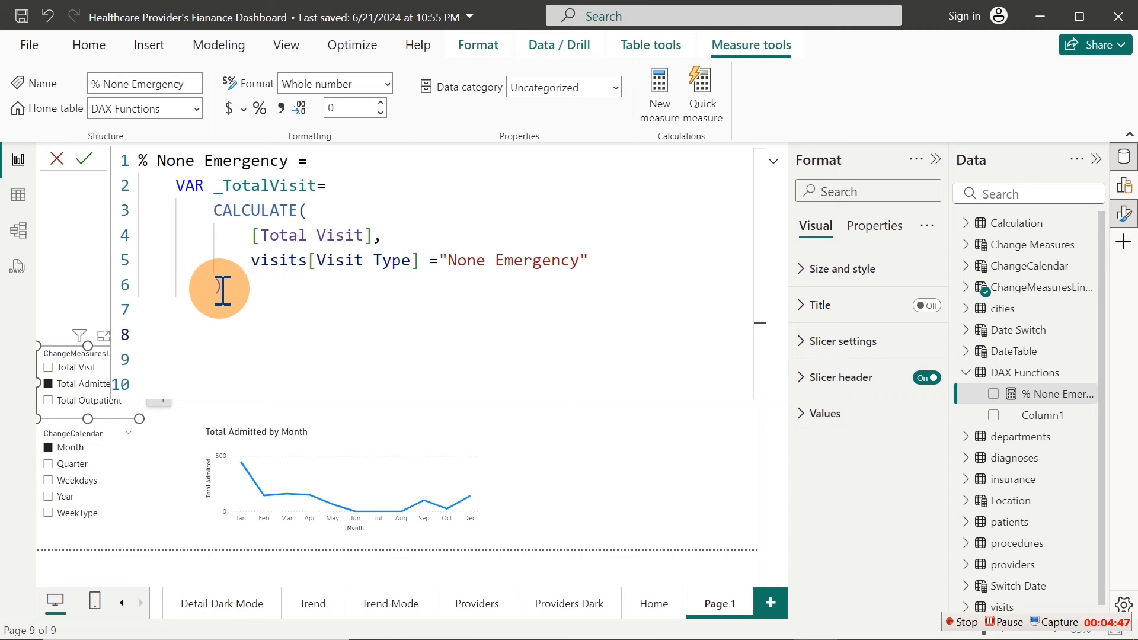
pyautogui.hotkey('ctrl', 'v')
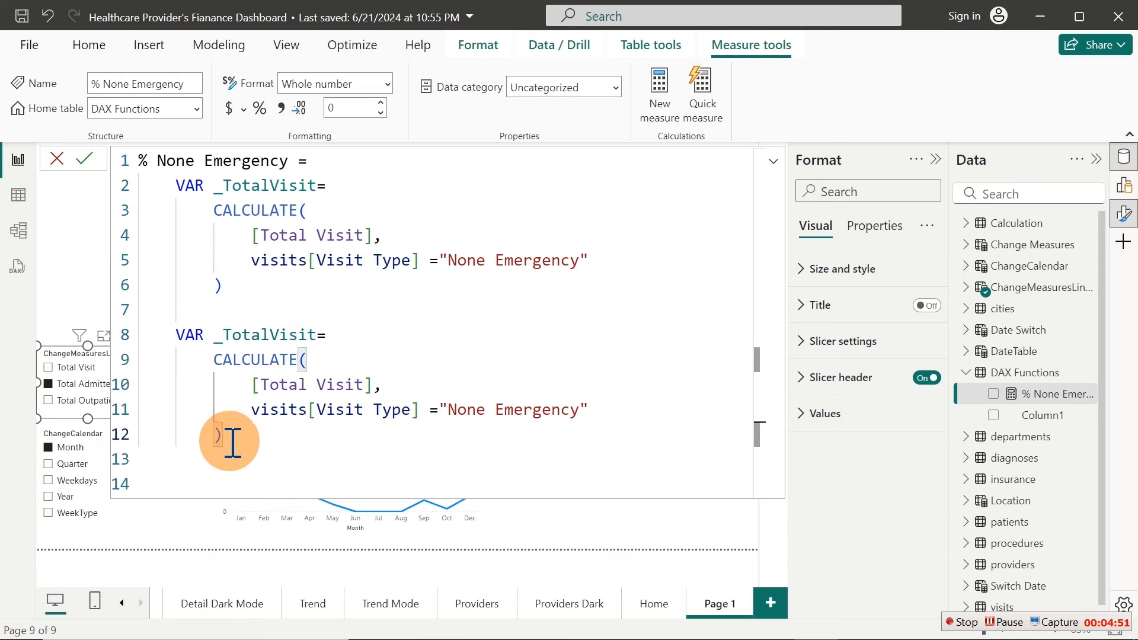
pyautogui.press('Return')
pyautogui.press('Return')
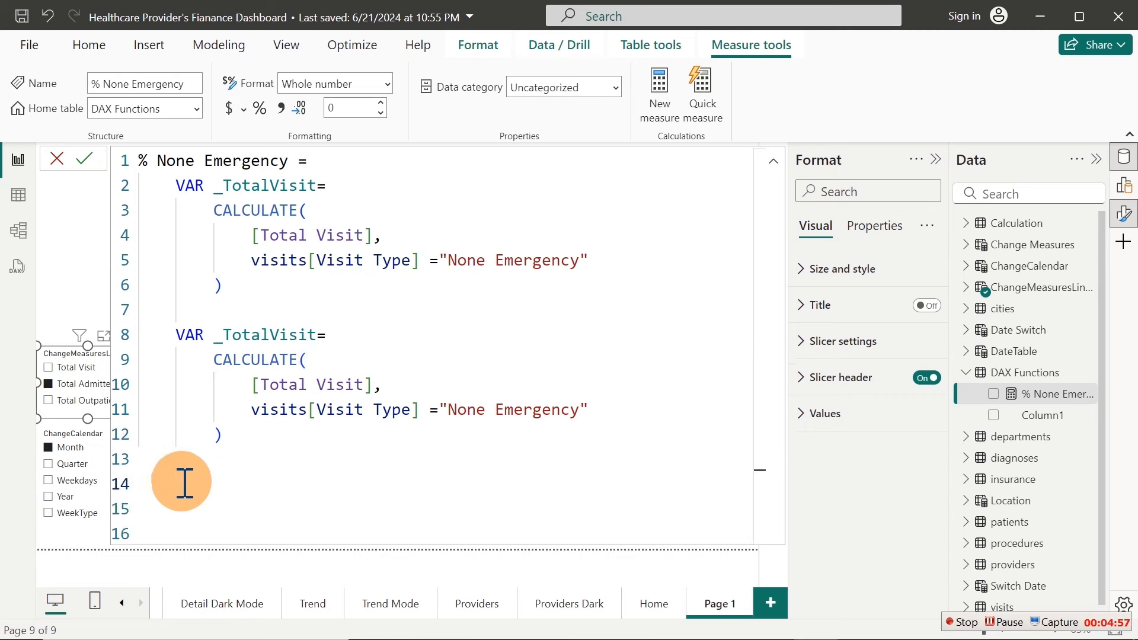
pyautogui.hotkey('ctrl', 'v')
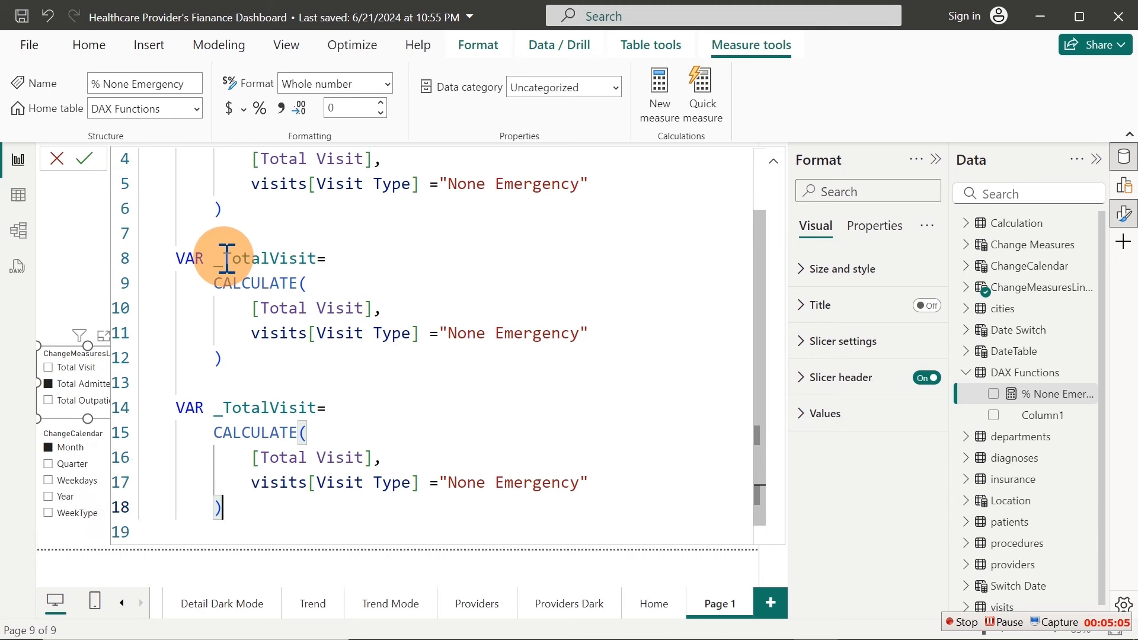
# Rename the second variable to _Admitted and make its CALCULATE expression [Total Admitted]
pyautogui.moveTo(225, 259); pyautogui.dragTo(319, 261)
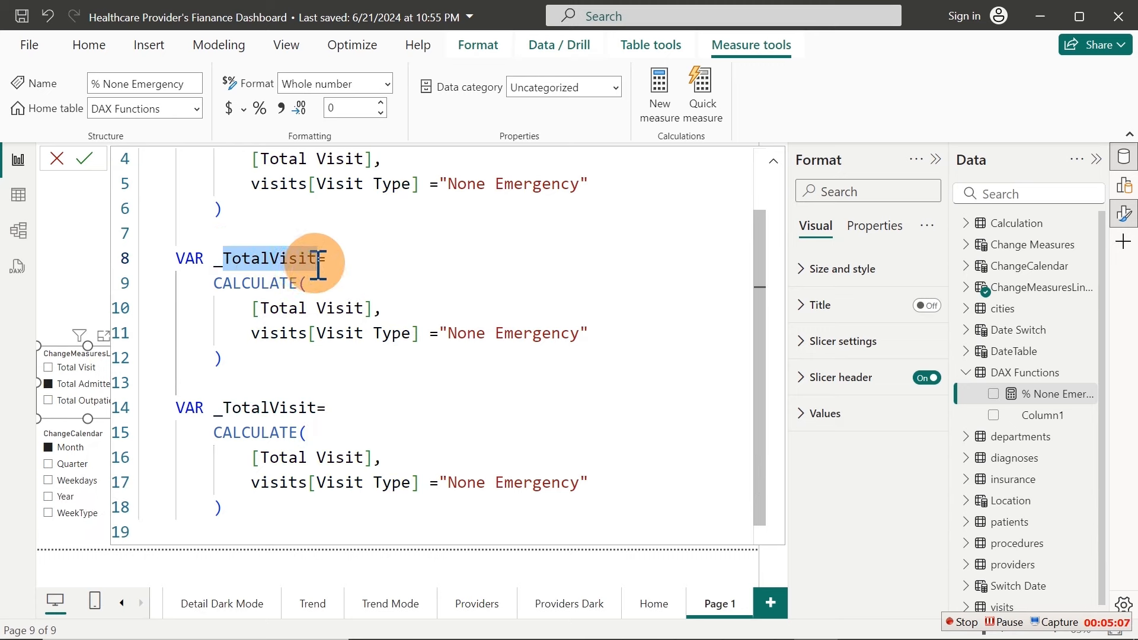
pyautogui.write('Admi')
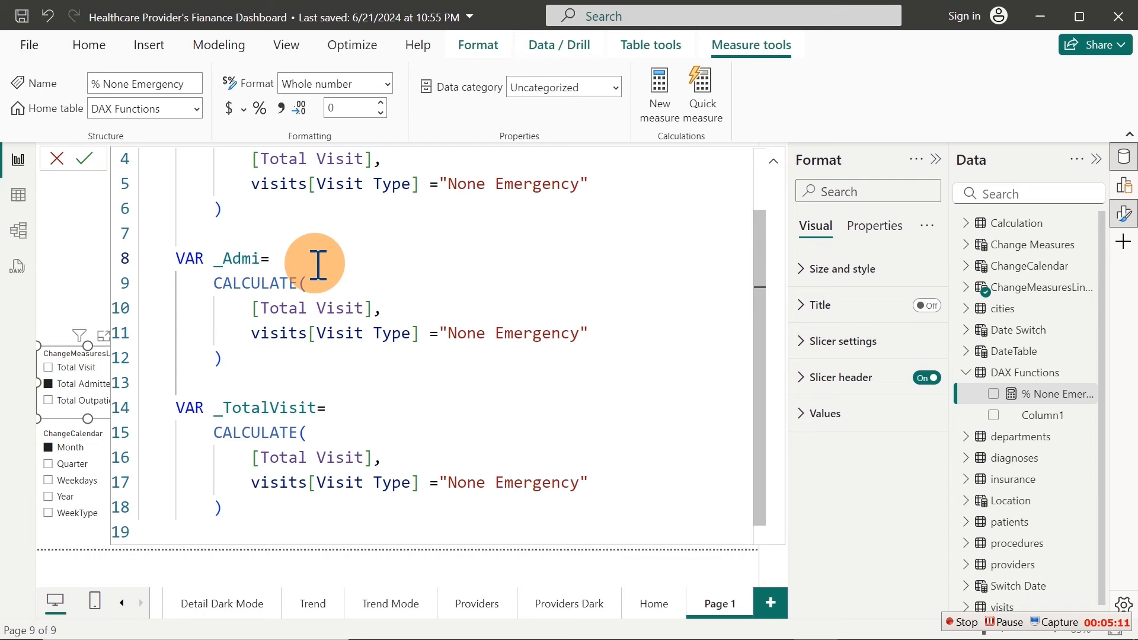
pyautogui.write('tted')
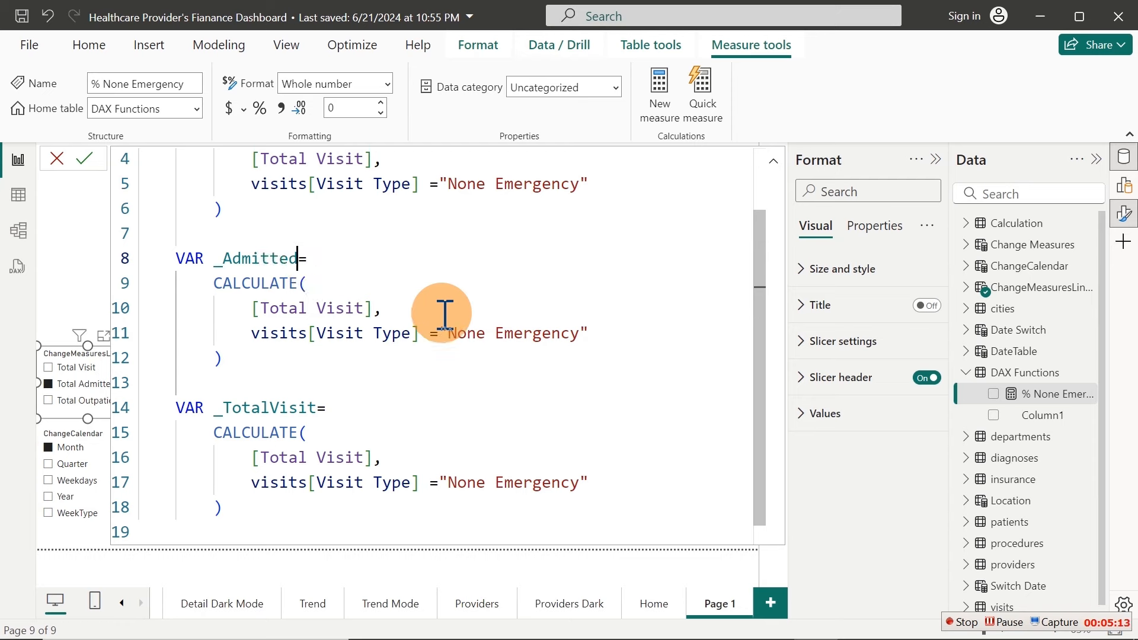
pyautogui.moveTo(373, 308); pyautogui.dragTo(261, 308)
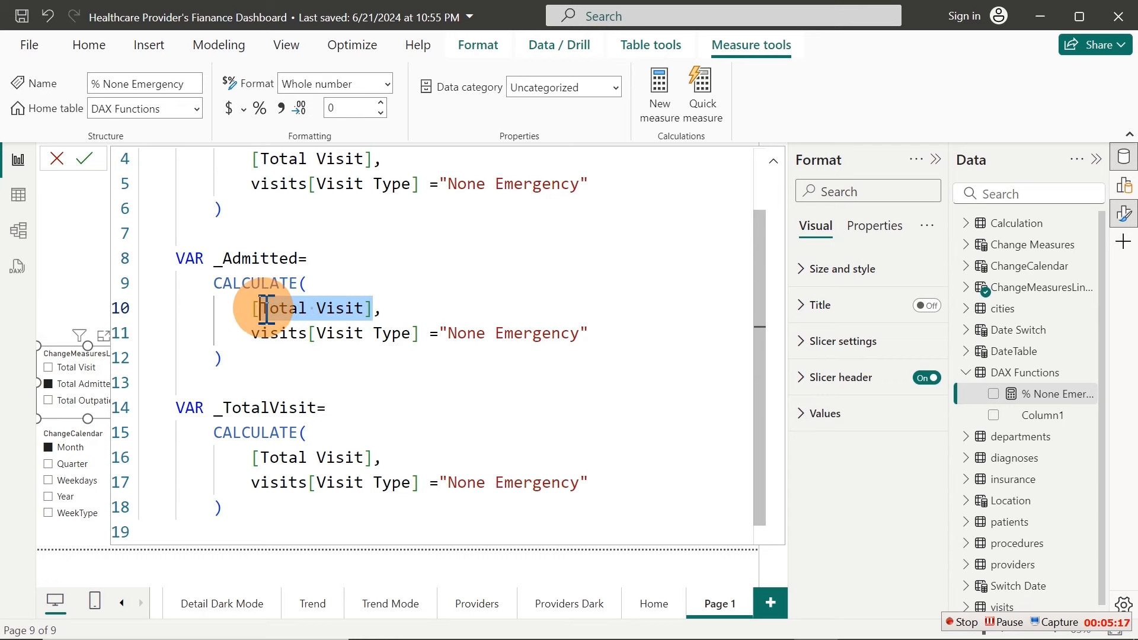
pyautogui.press('BackSpace')
pyautogui.write('add,')
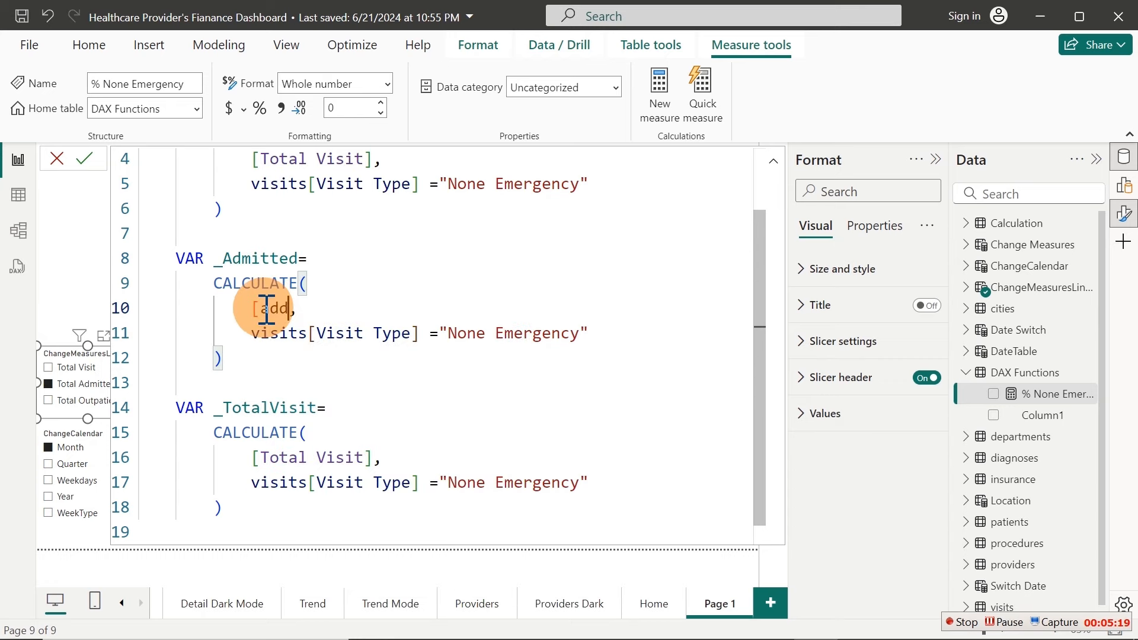
pyautogui.press('Down')
pyautogui.press('Down')
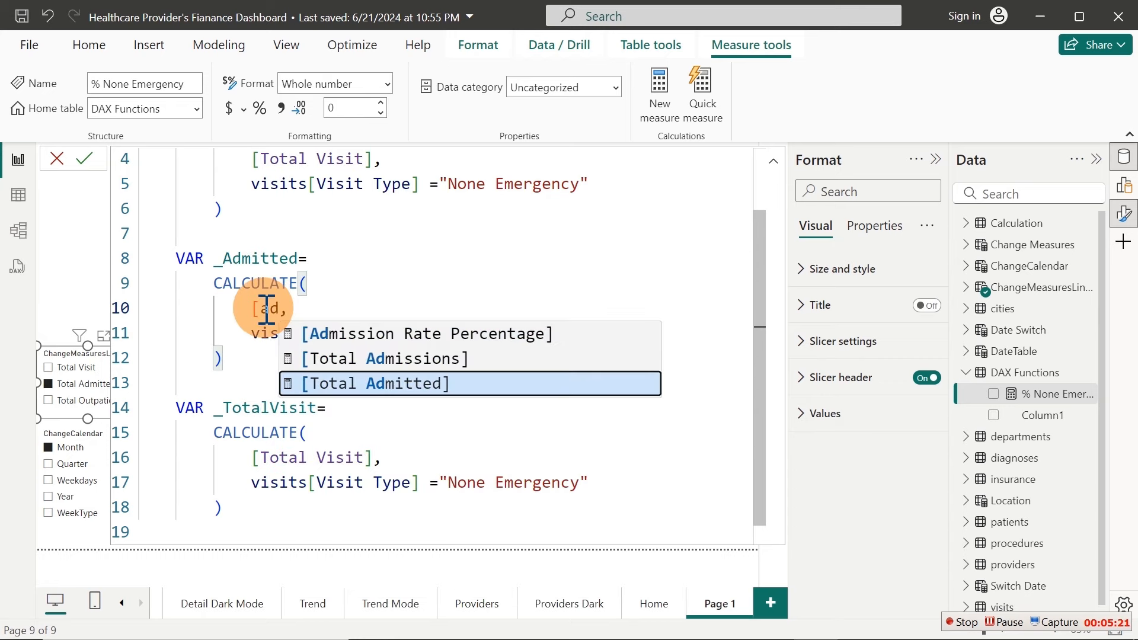
pyautogui.press('Tab')
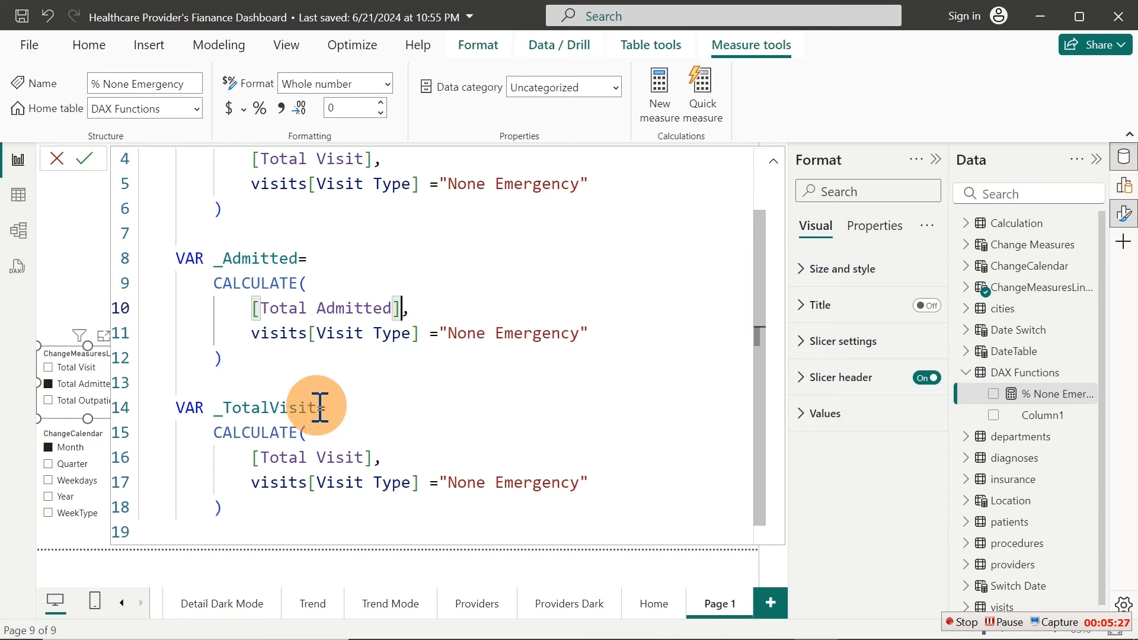
# Rename the third variable to _Outpatient and make its CALCULATE expression [Total Outpatient]
pyautogui.moveTo(318, 408); pyautogui.dragTo(227, 409)
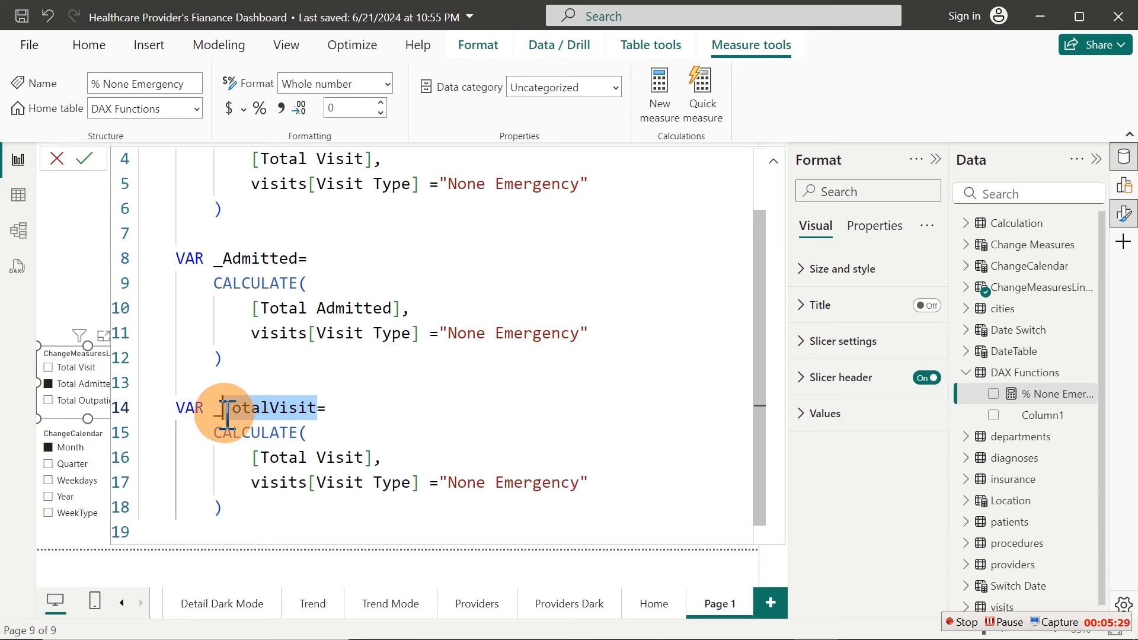
pyautogui.write('Outp')
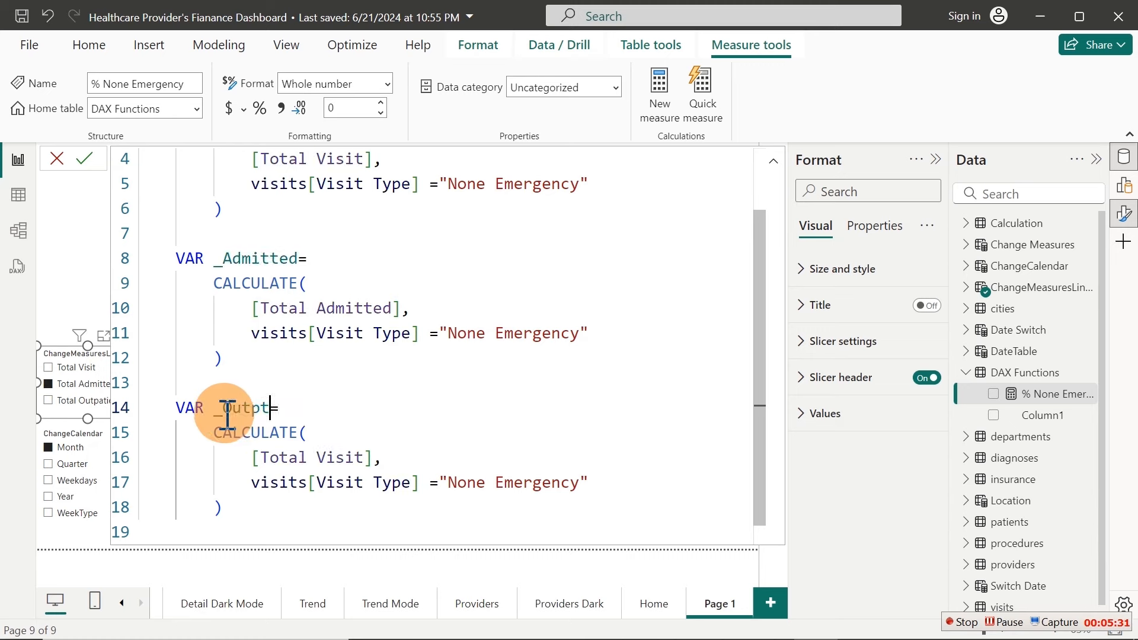
pyautogui.write('atient')
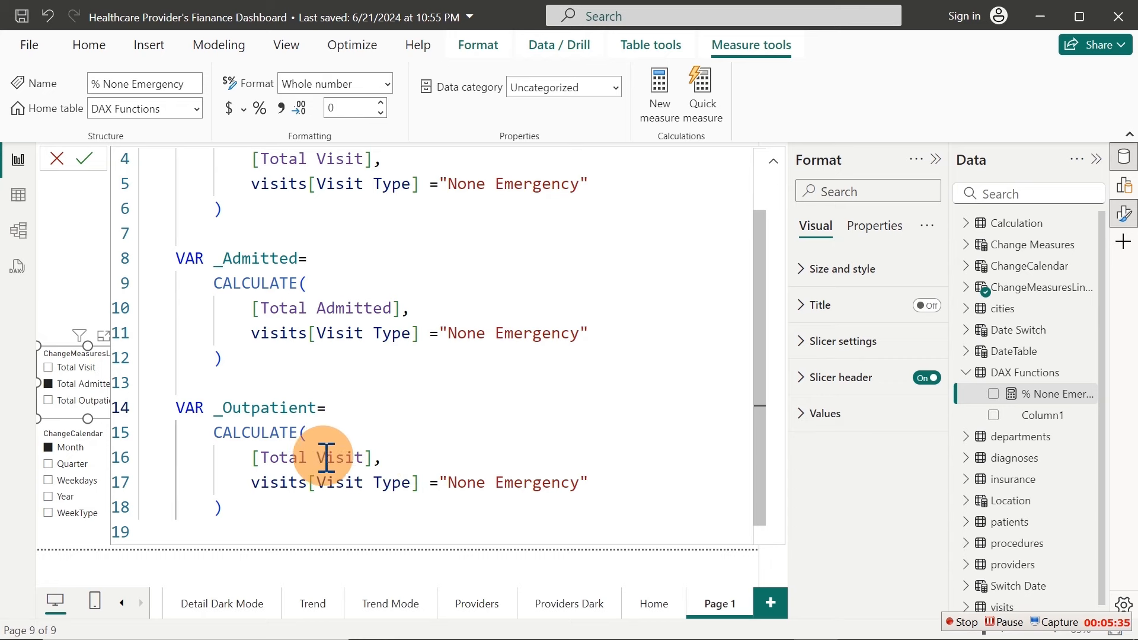
pyautogui.moveTo(373, 457); pyautogui.dragTo(293, 460)
pyautogui.press('BackSpace')
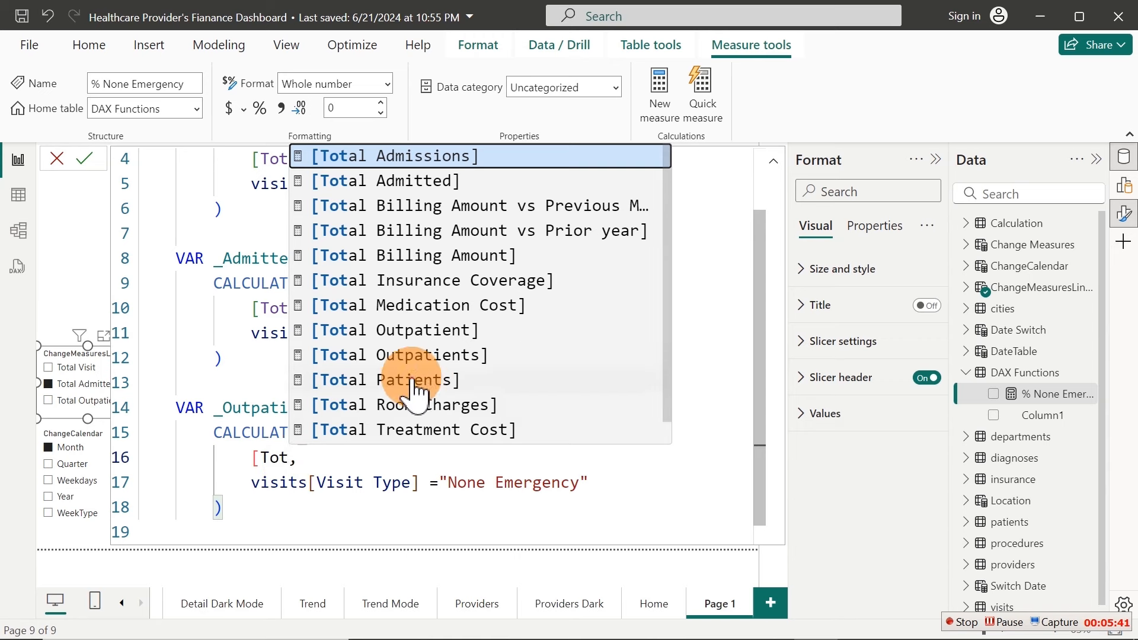
pyautogui.click(406, 330)
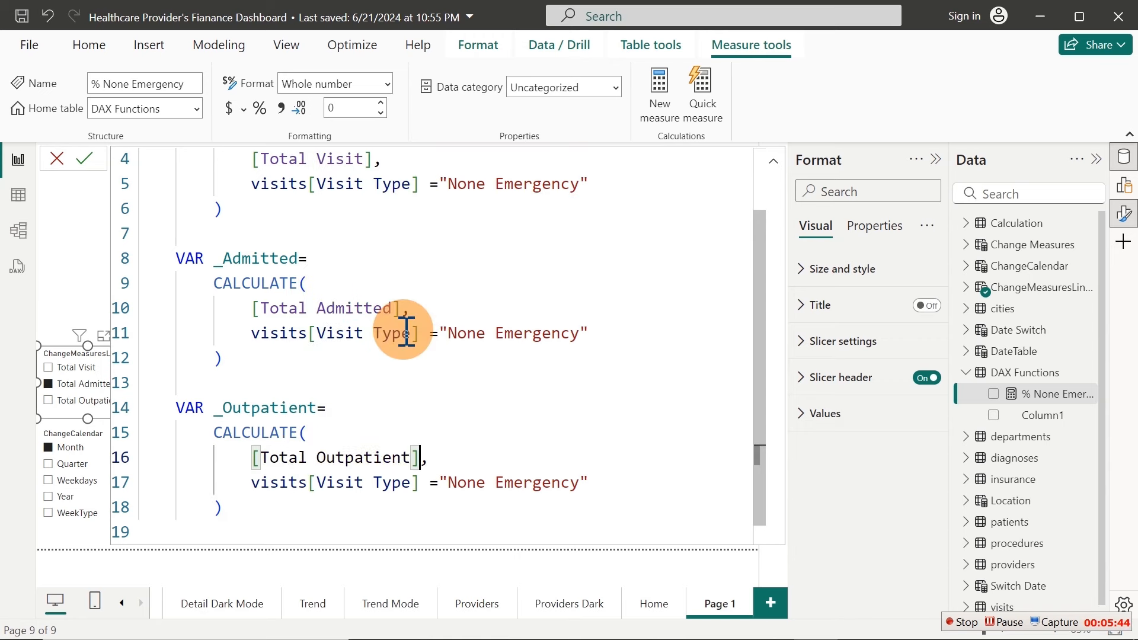
pyautogui.click(495, 441)
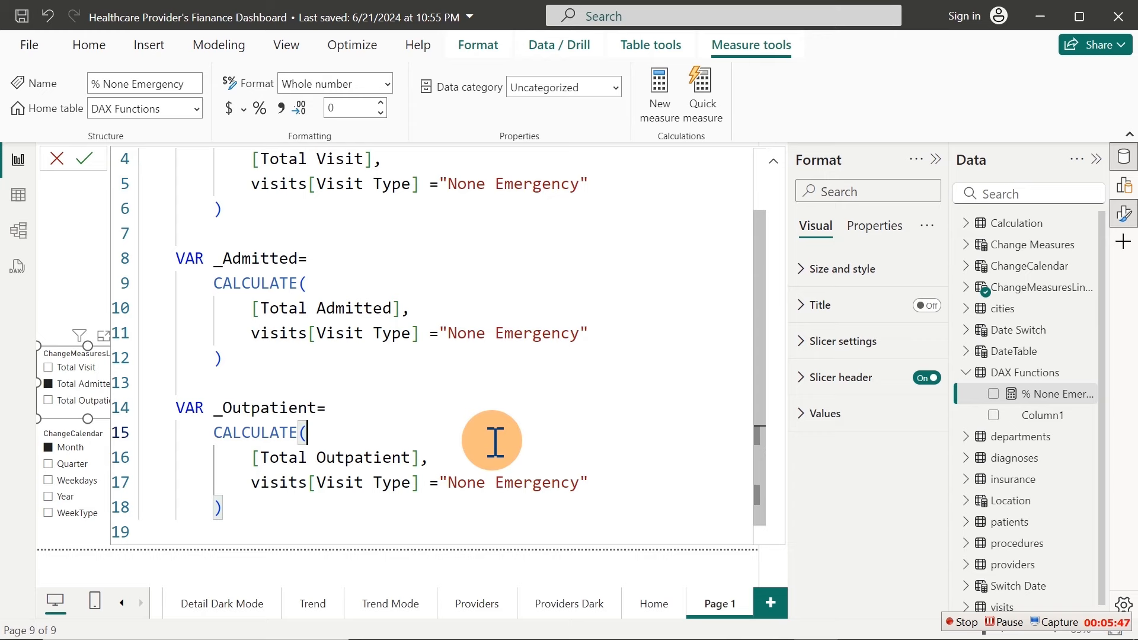
pyautogui.click(559, 409)
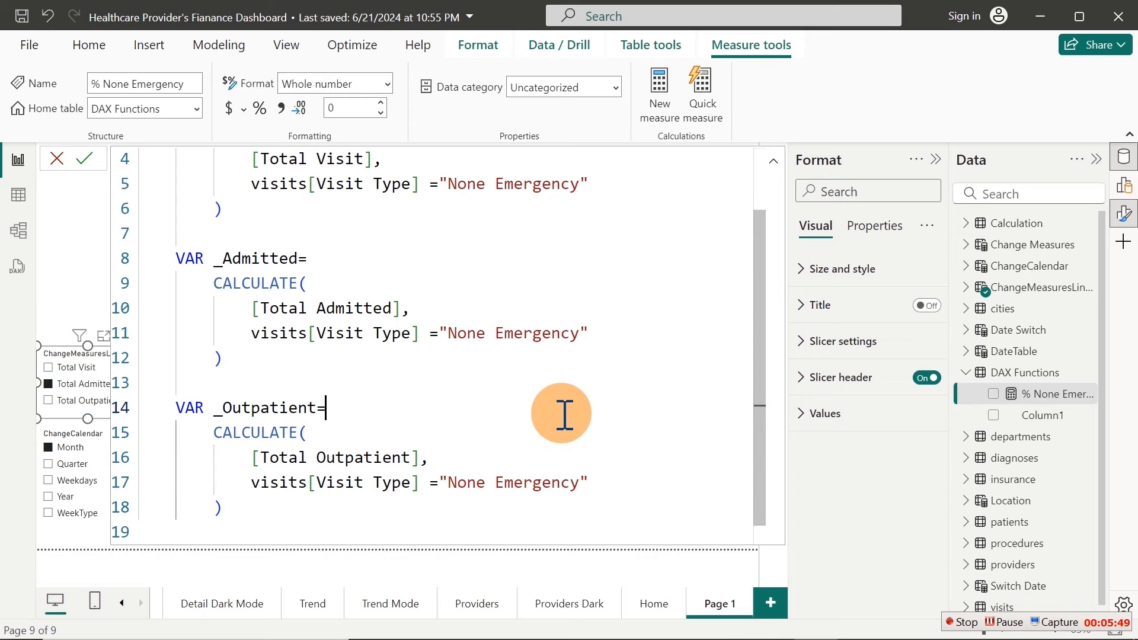
# Start a new VAR declaration below the _Outpatient block, separated from it by a blank line
pyautogui.scroll(-1, 564, 413)
pyautogui.keyDown('ctrl'); pyautogui.scroll(-5, 564, 413); pyautogui.keyUp('ctrl')
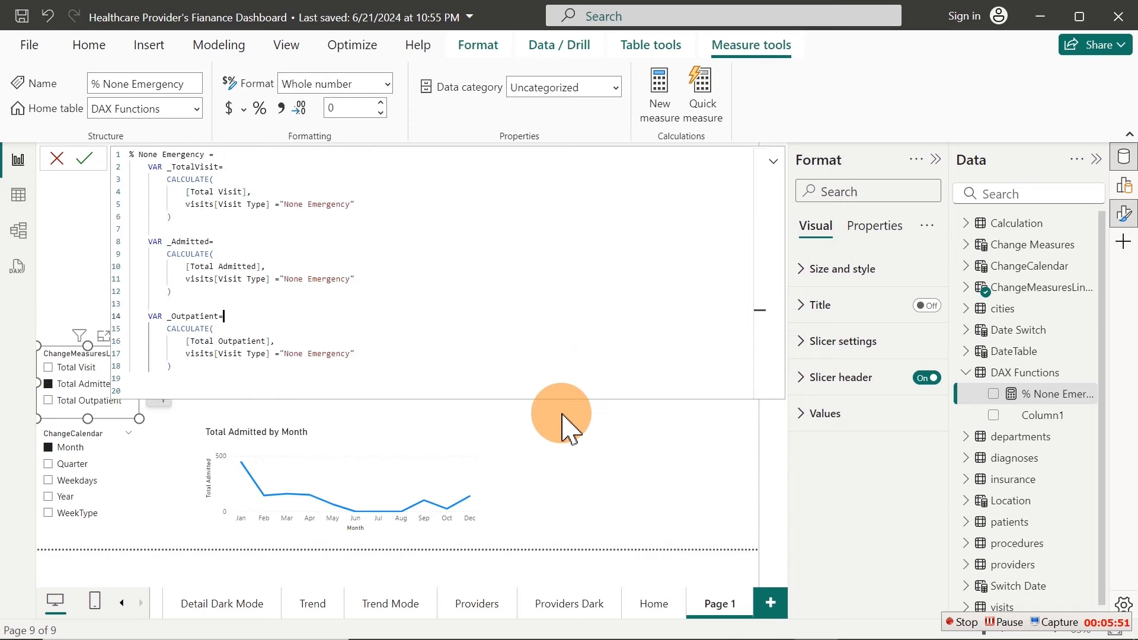
pyautogui.keyDown('ctrl'); pyautogui.scroll(5, 564, 413); pyautogui.keyUp('ctrl')
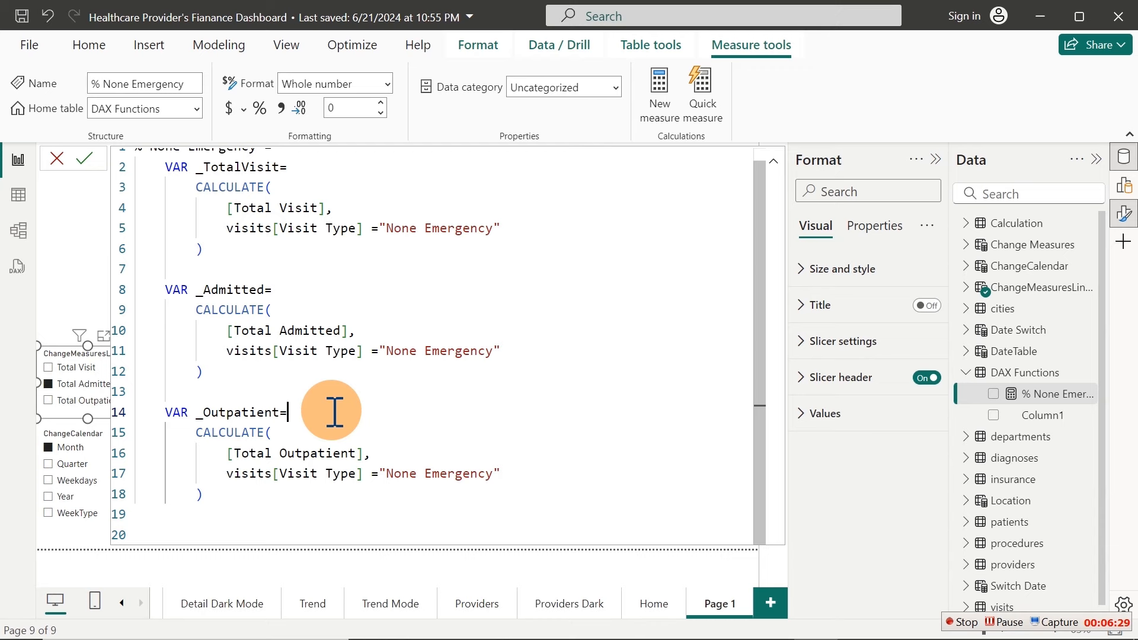
pyautogui.click(233, 494)
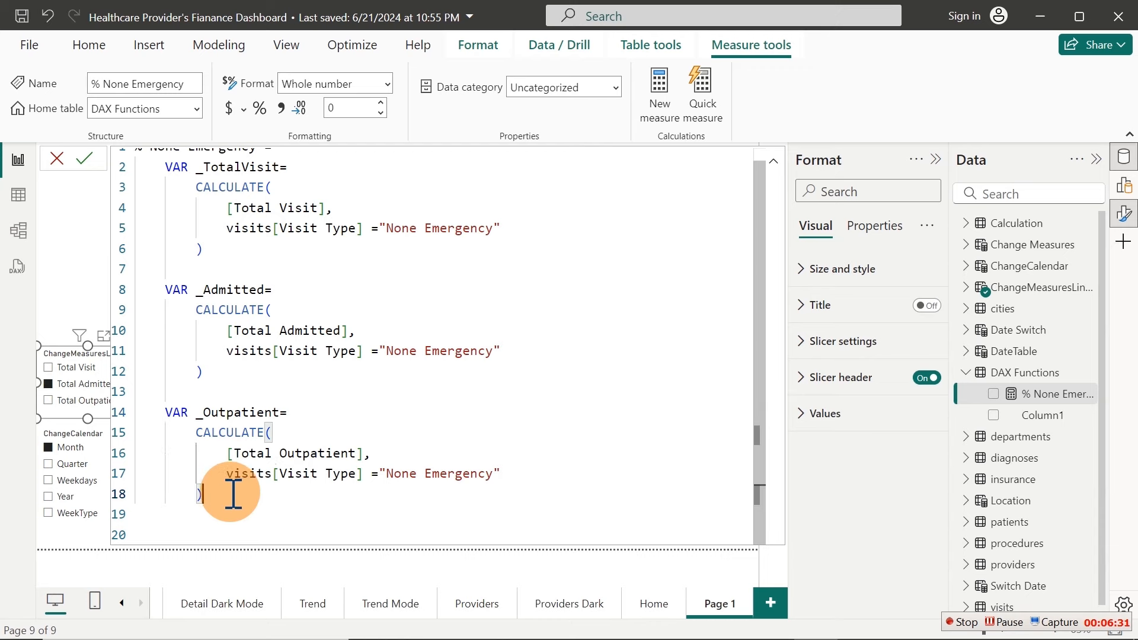
pyautogui.press('Return')
pyautogui.press('Return')
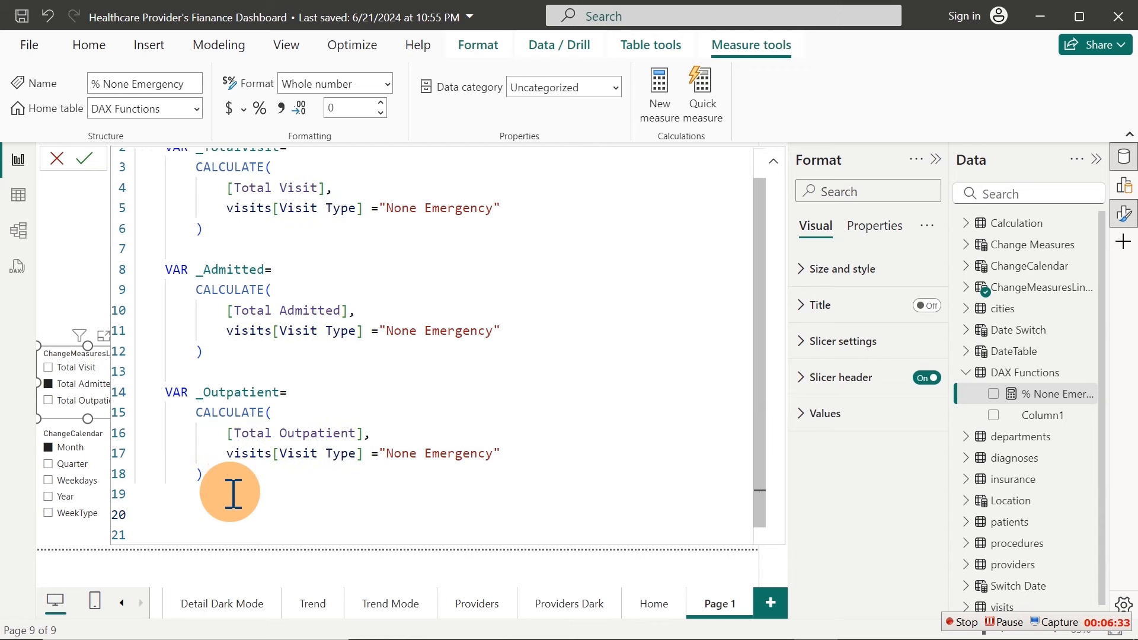
pyautogui.press('BackSpace')
pyautogui.write('var')
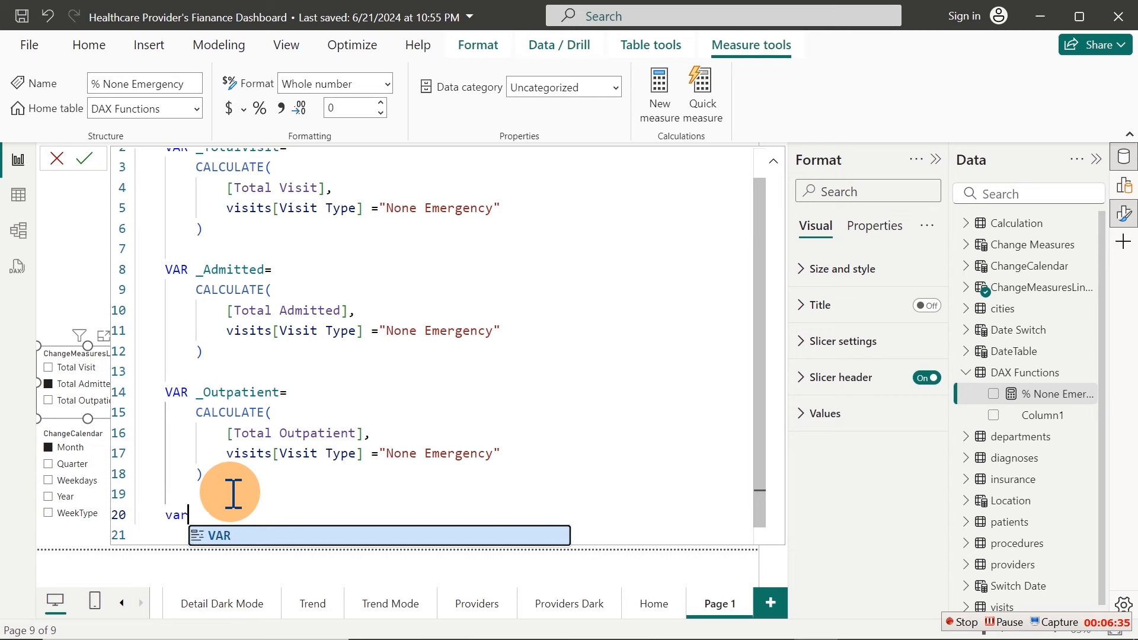
pyautogui.press('Tab')
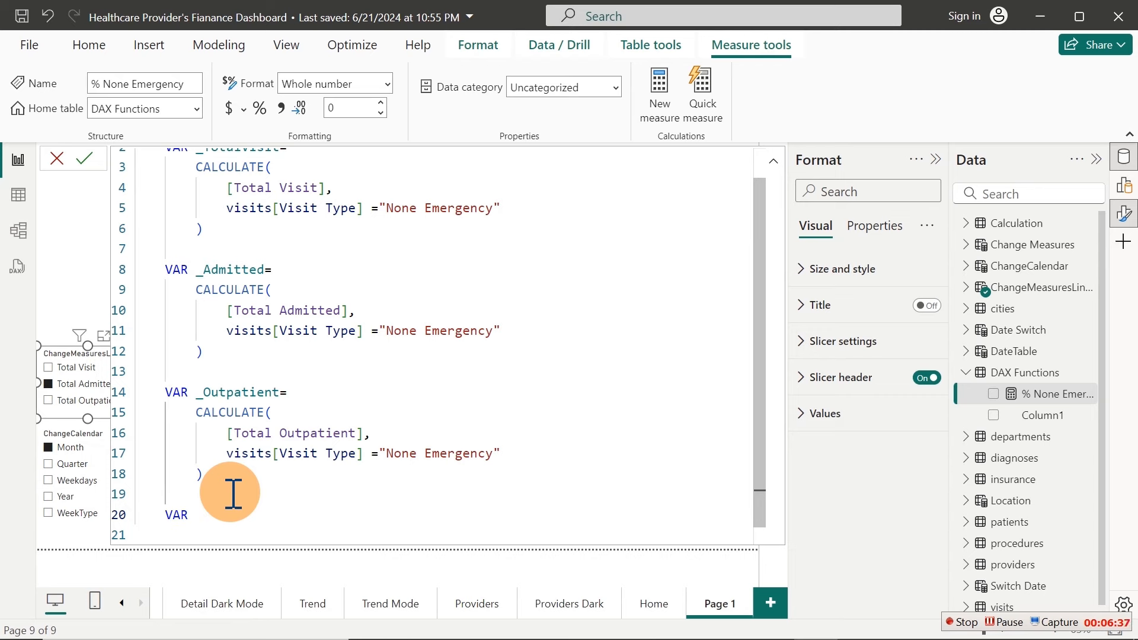
# Name the new variable _SwitchMeasures, followed by an equals sign and a new line for its expression
pyautogui.write('_SwitchMears')
pyautogui.press('BackSpace')
pyautogui.press('BackSpace')
pyautogui.press('BackSpace')
pyautogui.write('asrues')
pyautogui.press('BackSpace')
pyautogui.press('BackSpace')
pyautogui.press('BackSpace')
pyautogui.press('BackSpace')
pyautogui.write('ures =')
pyautogui.press('Return')
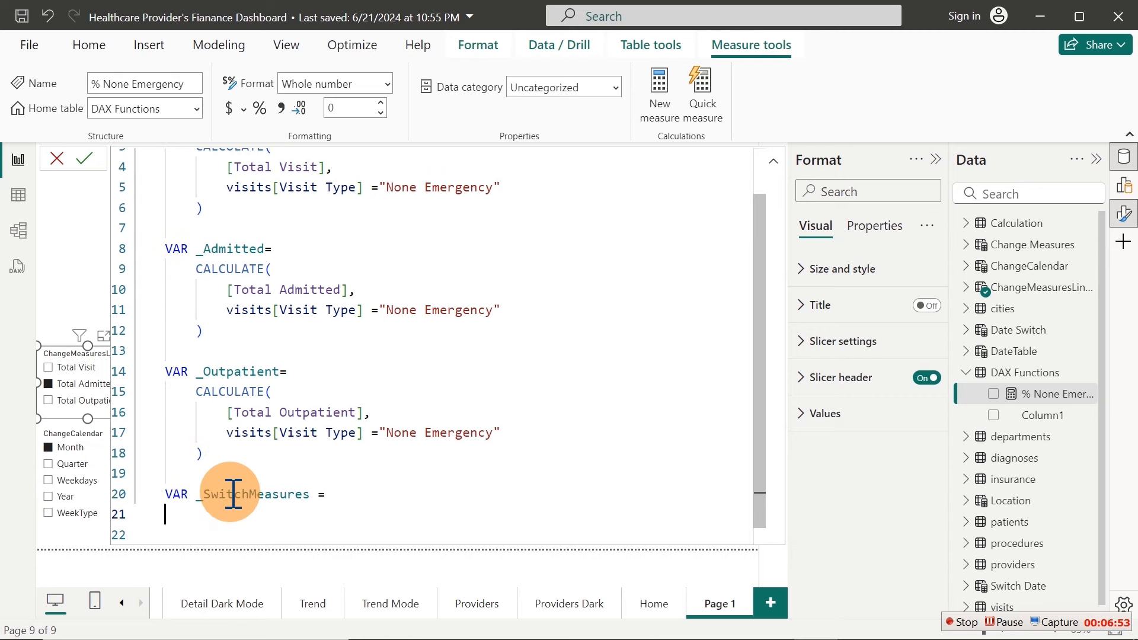
# Begin the _SwitchMeasures definition with a SWITCH function that has TRUE() as its expression
pyautogui.press('Tab')
pyautogui.write('sw')
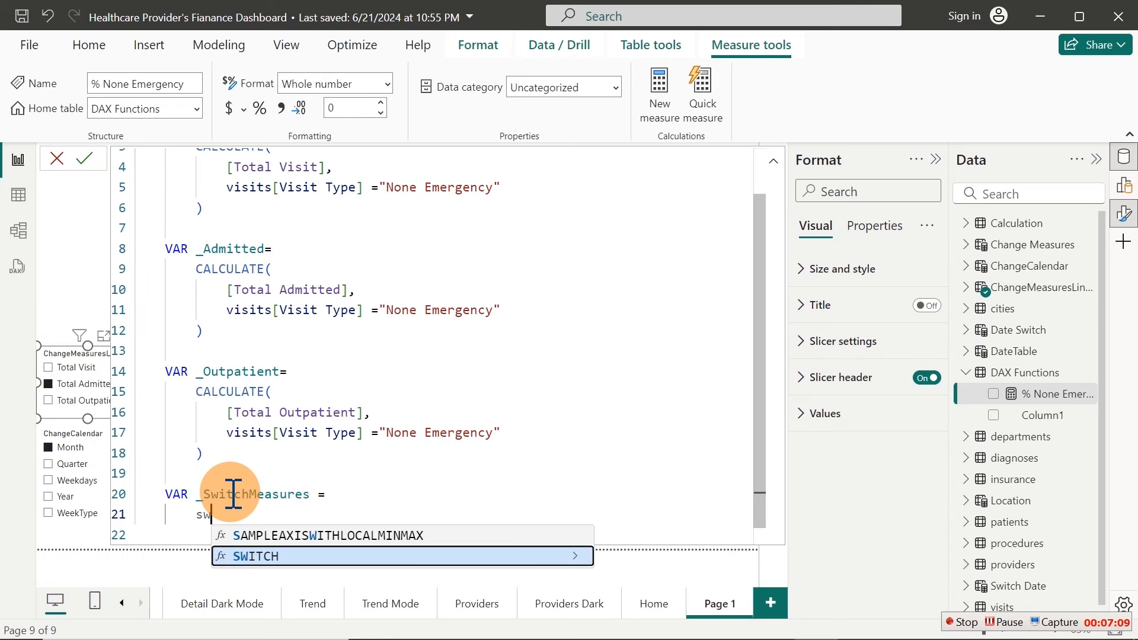
pyautogui.press('Tab')
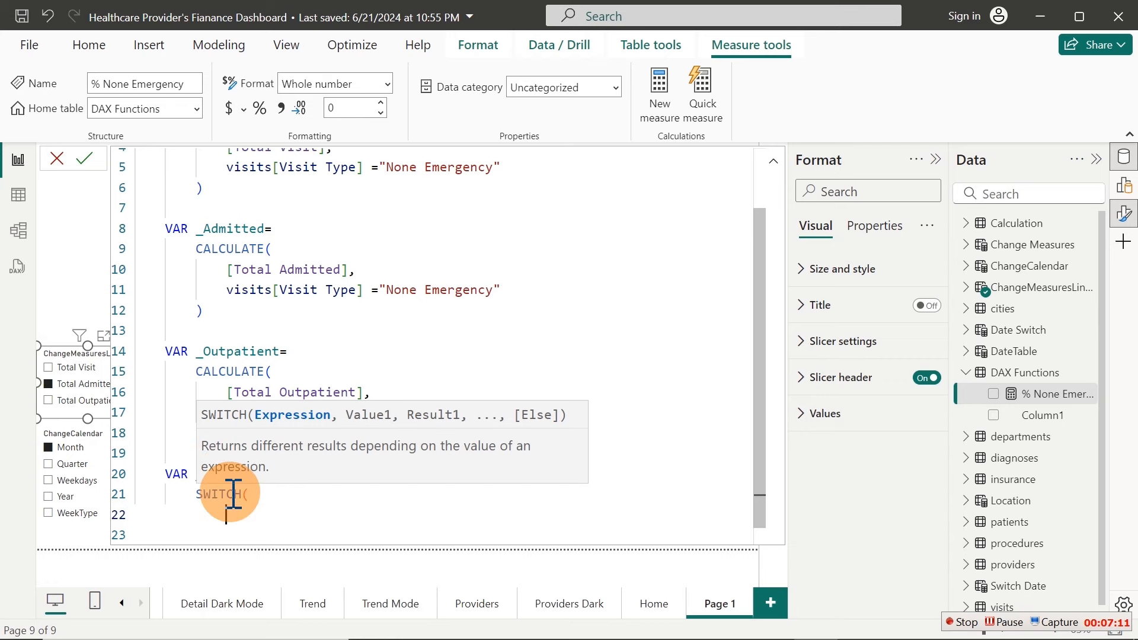
pyautogui.hotkey('shift', 'Return')
pyautogui.write('tru')
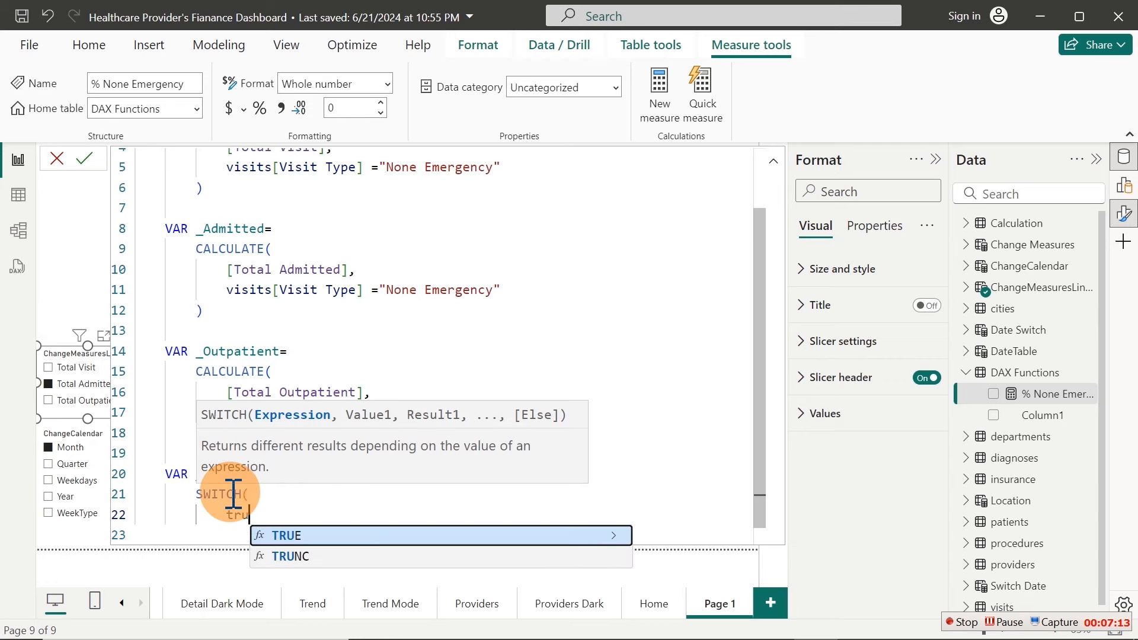
pyautogui.press('Tab')
pyautogui.write('),')
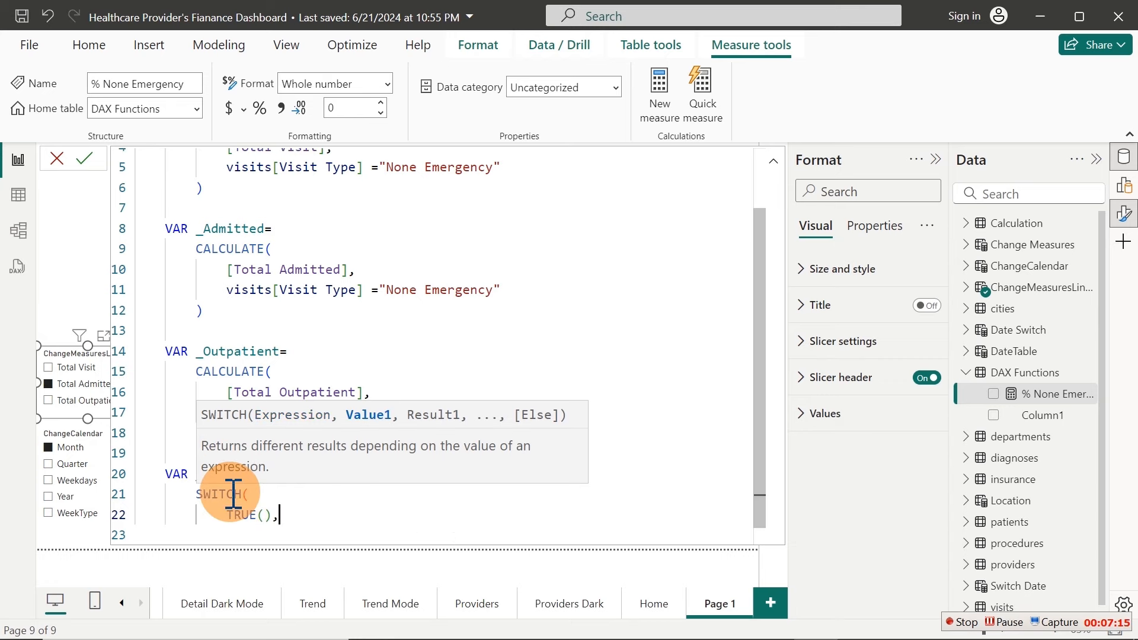
pyautogui.hotkey('shift', 'Return')
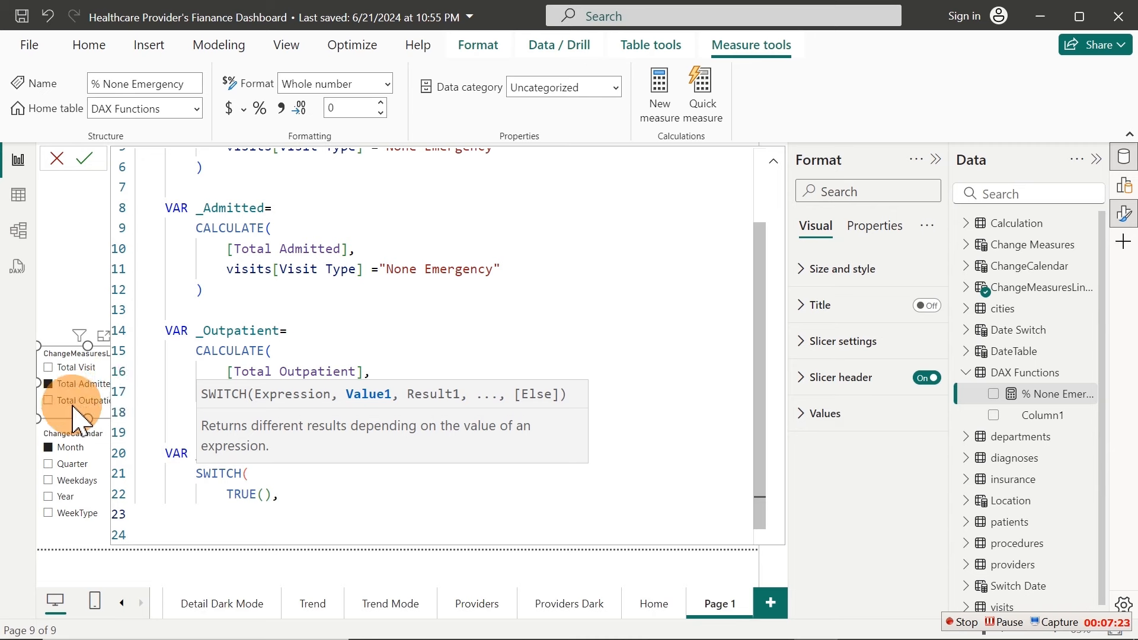
pyautogui.click(273, 521)
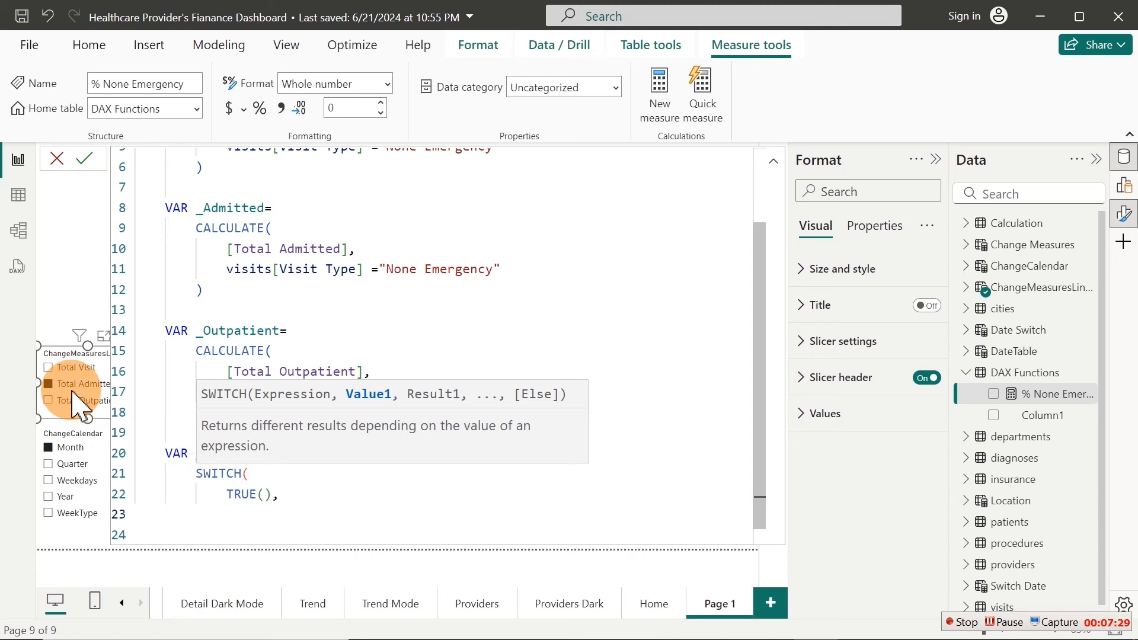
pyautogui.click(304, 500)
# Comment out every variable line below the % None Emergency measure name and commit the measure
pyautogui.scroll(-5, 304, 500)
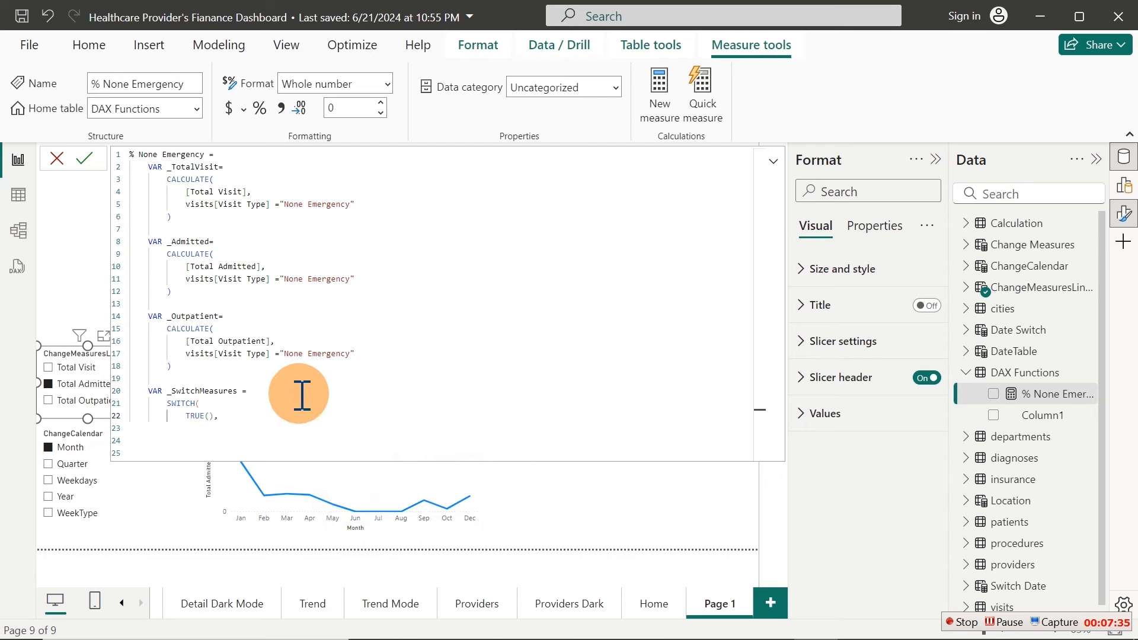
pyautogui.moveTo(216, 428); pyautogui.dragTo(134, 170)
pyautogui.hotkey('ctrl', '/')
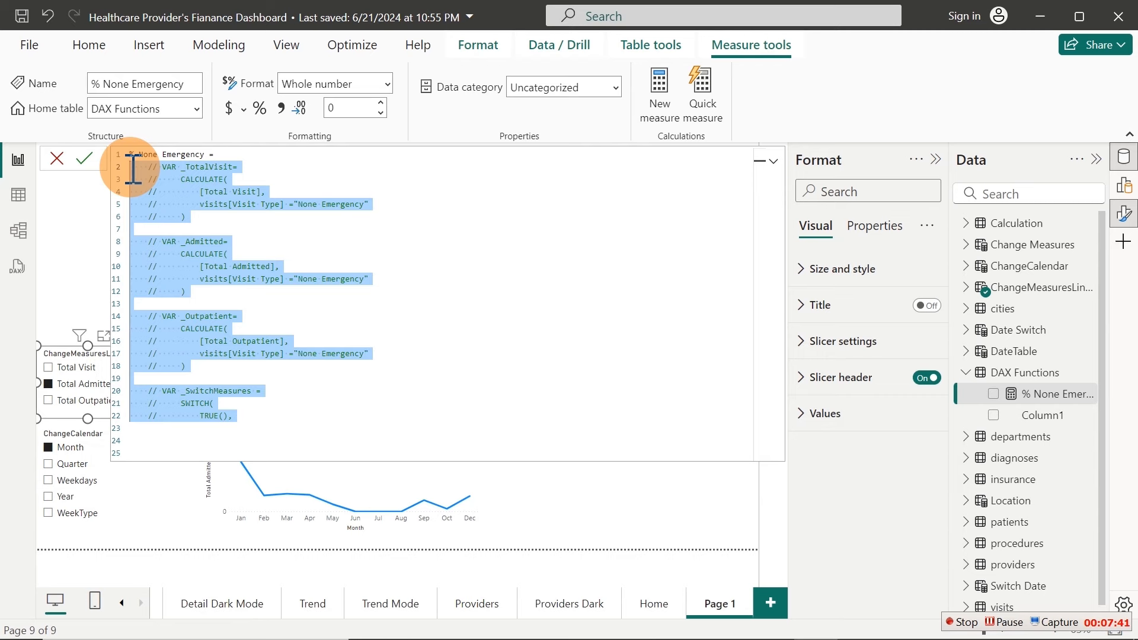
pyautogui.click(348, 252)
pyautogui.press('Return')
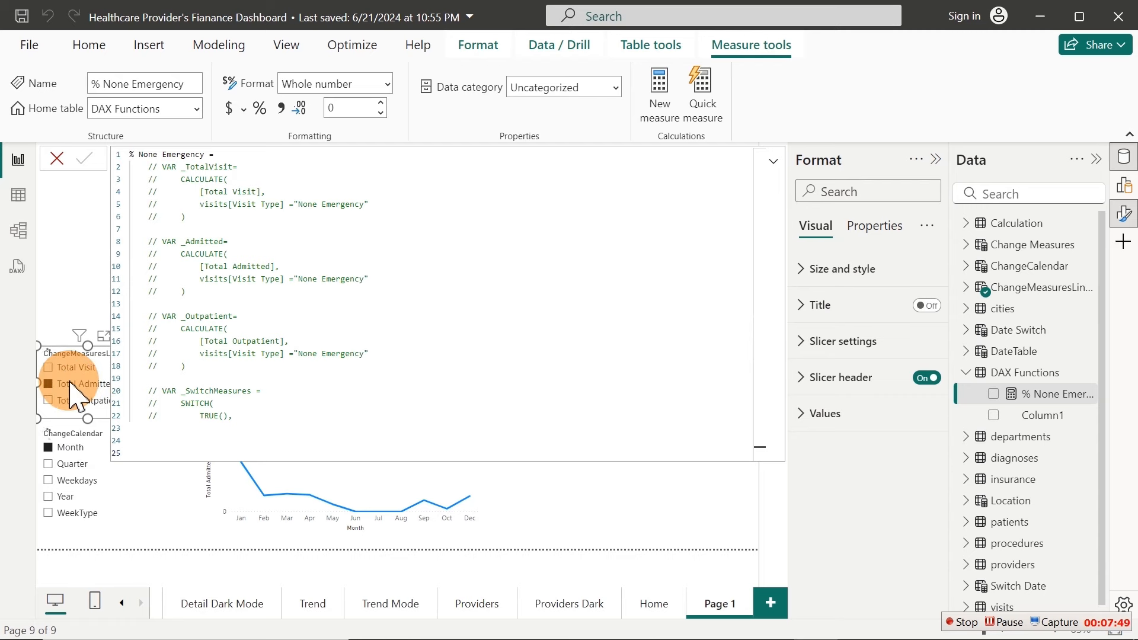
# Examine the ChangeMeasuresLinechart table's formula and its order column in the table view
pyautogui.click(1034, 299)
pyautogui.click(218, 184)
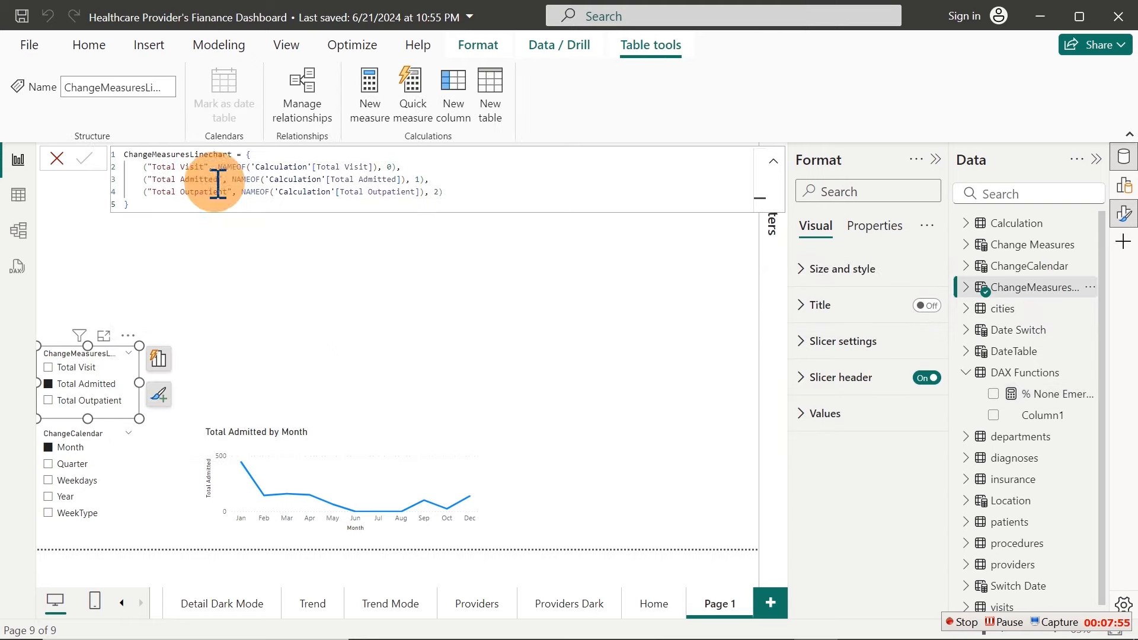
pyautogui.click(18, 195)
pyautogui.click(1014, 285)
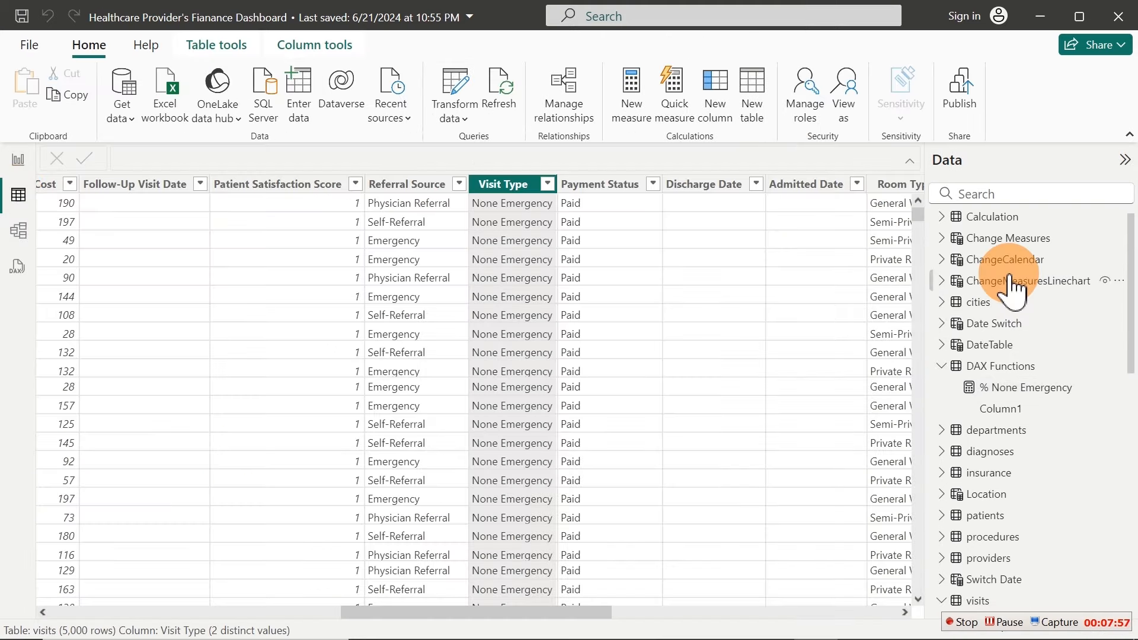
pyautogui.click(1058, 295)
pyautogui.click(200, 201)
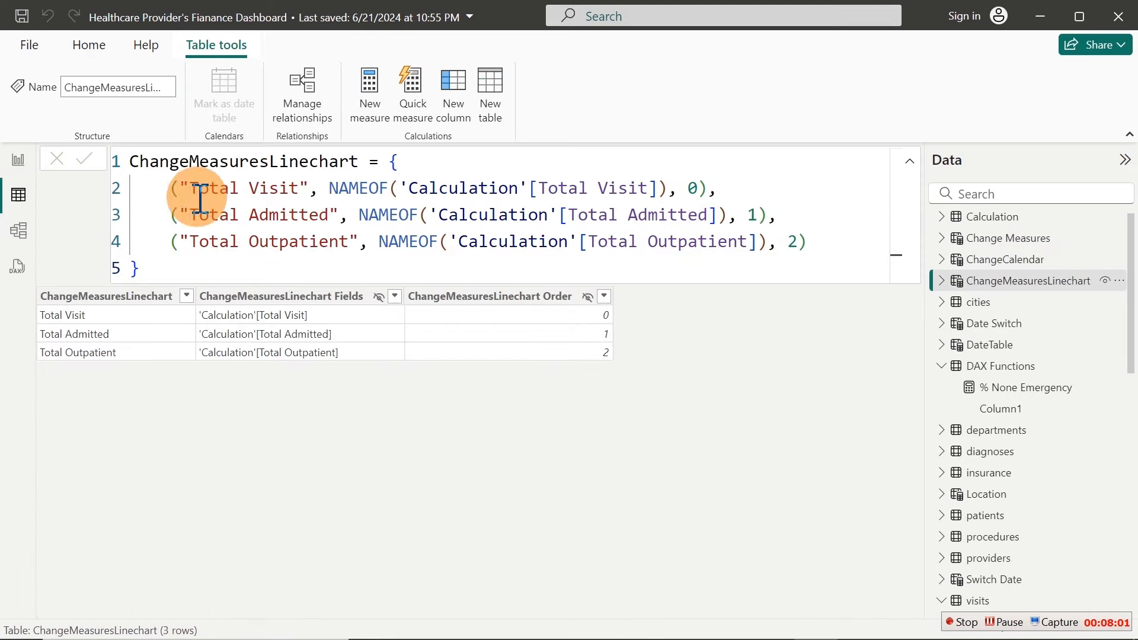
pyautogui.click(467, 300)
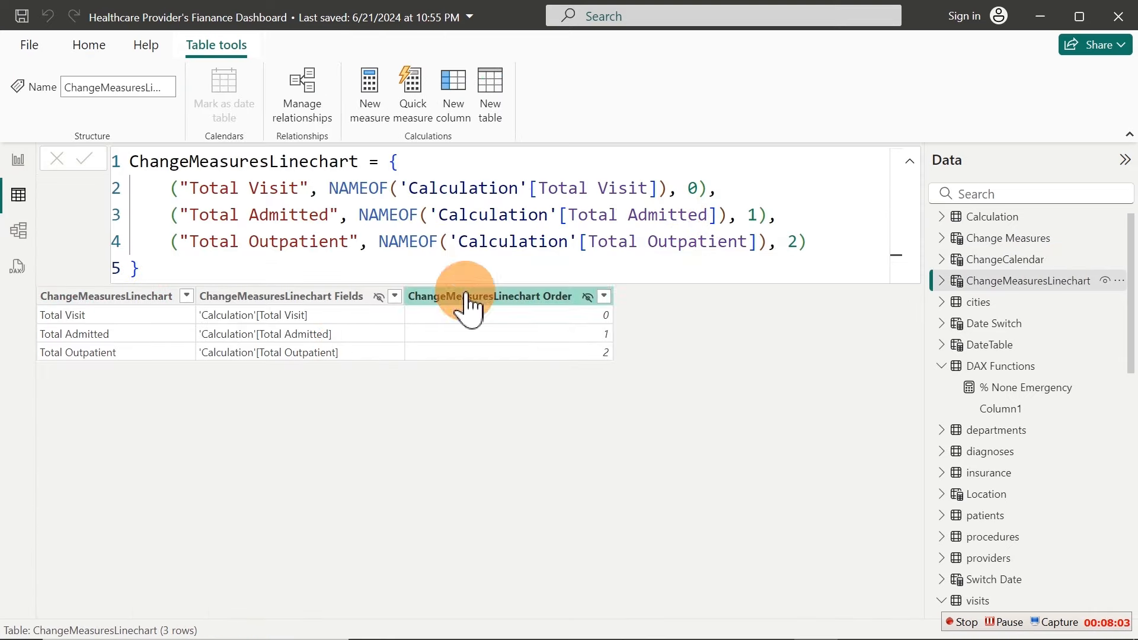
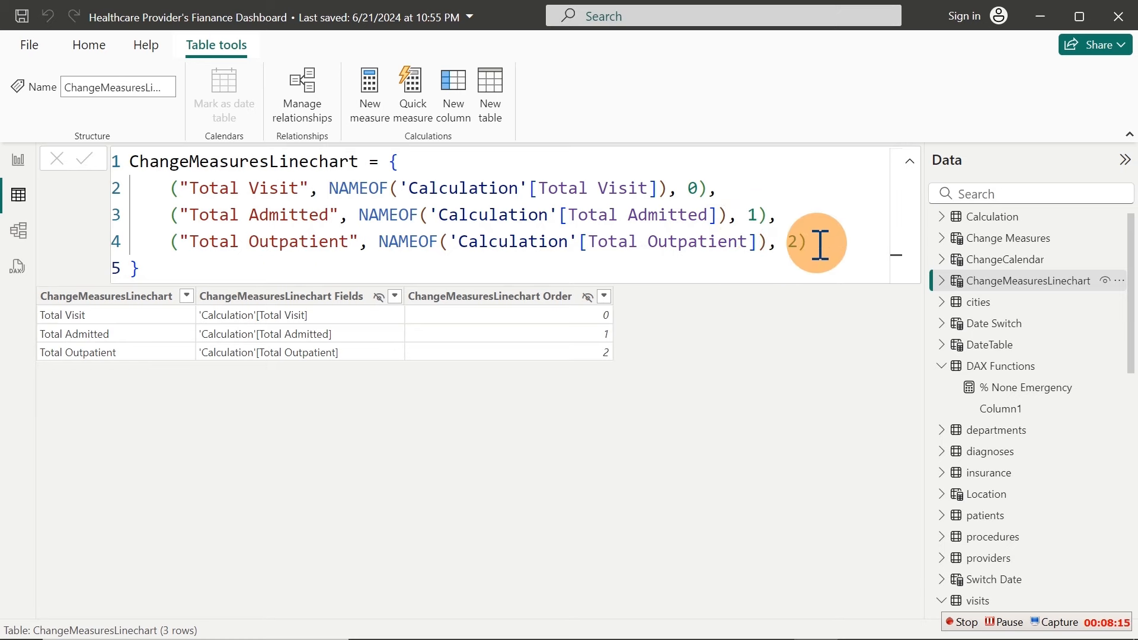
pyautogui.moveTo(368, 163); pyautogui.dragTo(129, 160)
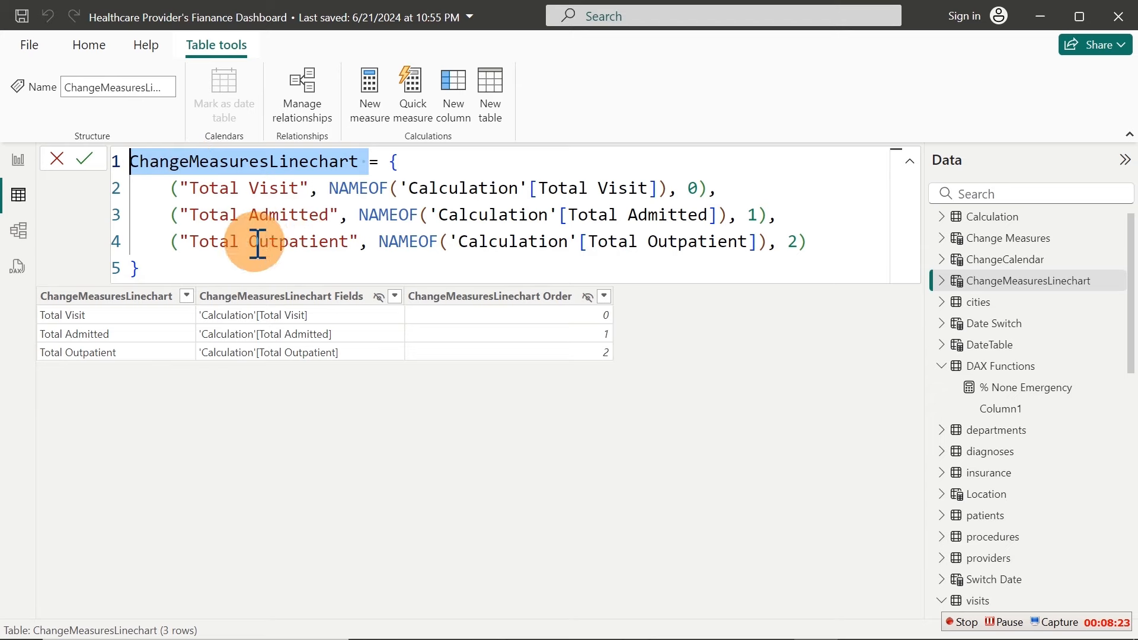
# Reopen the % None Emergency measure in the report view and uncomment all of its variable lines
pyautogui.click(19, 161)
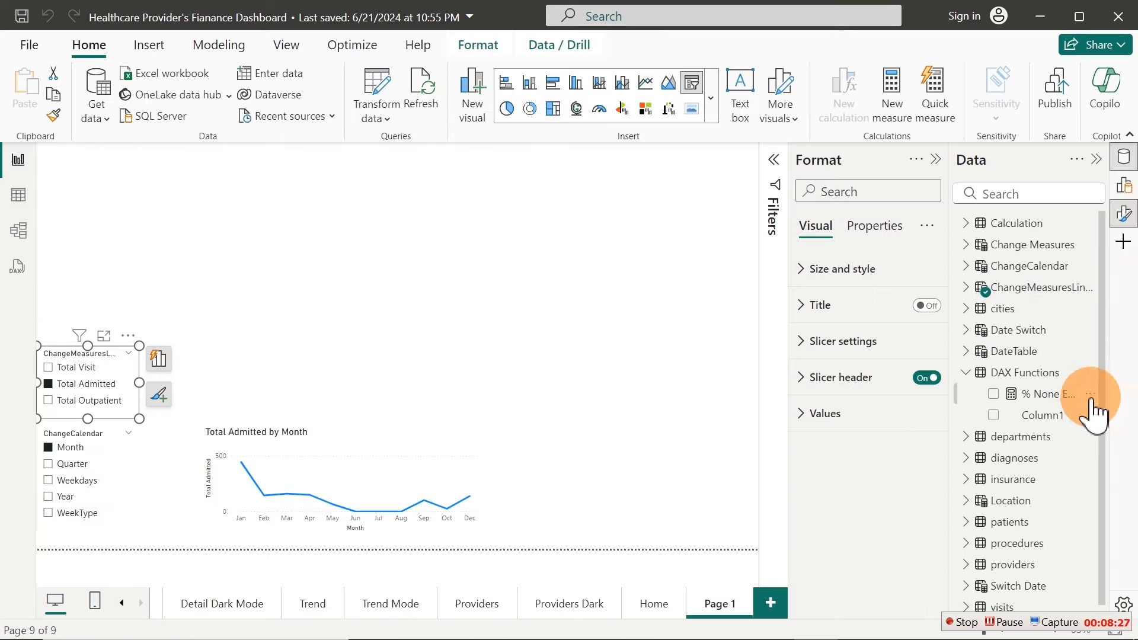
pyautogui.click(1061, 397)
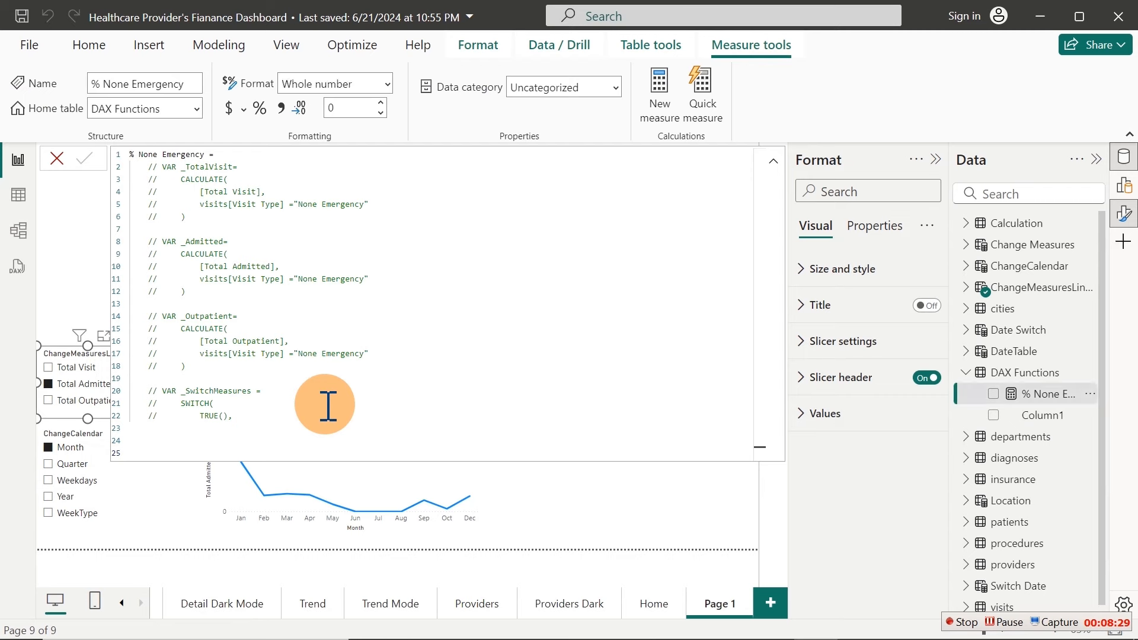
pyautogui.moveTo(261, 432); pyautogui.dragTo(137, 169)
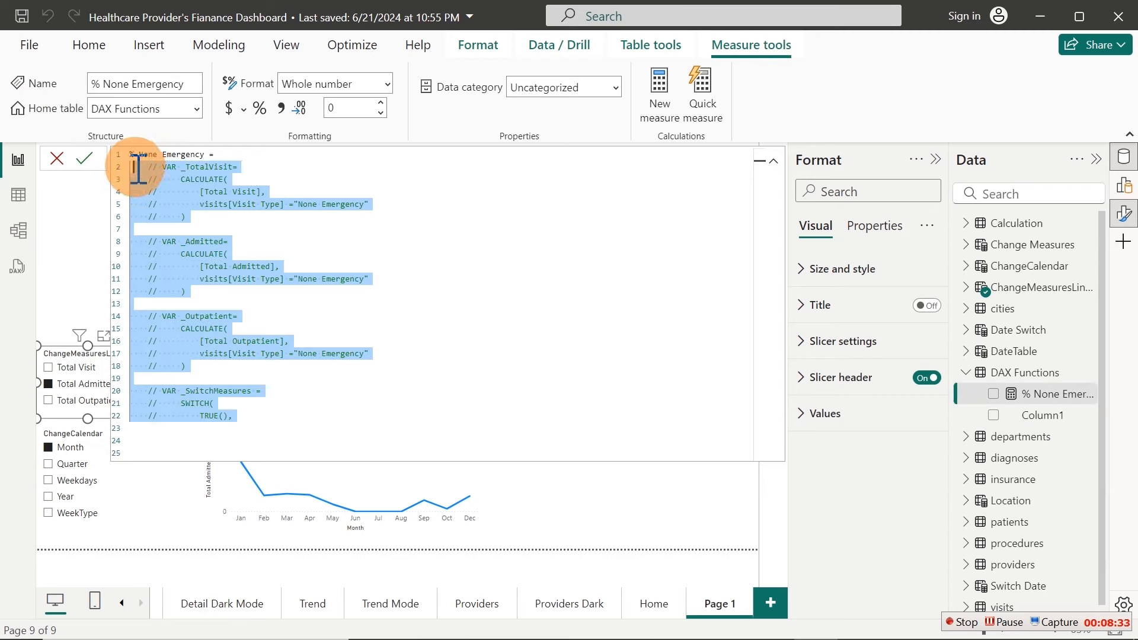
pyautogui.hotkey('ctrl', '/')
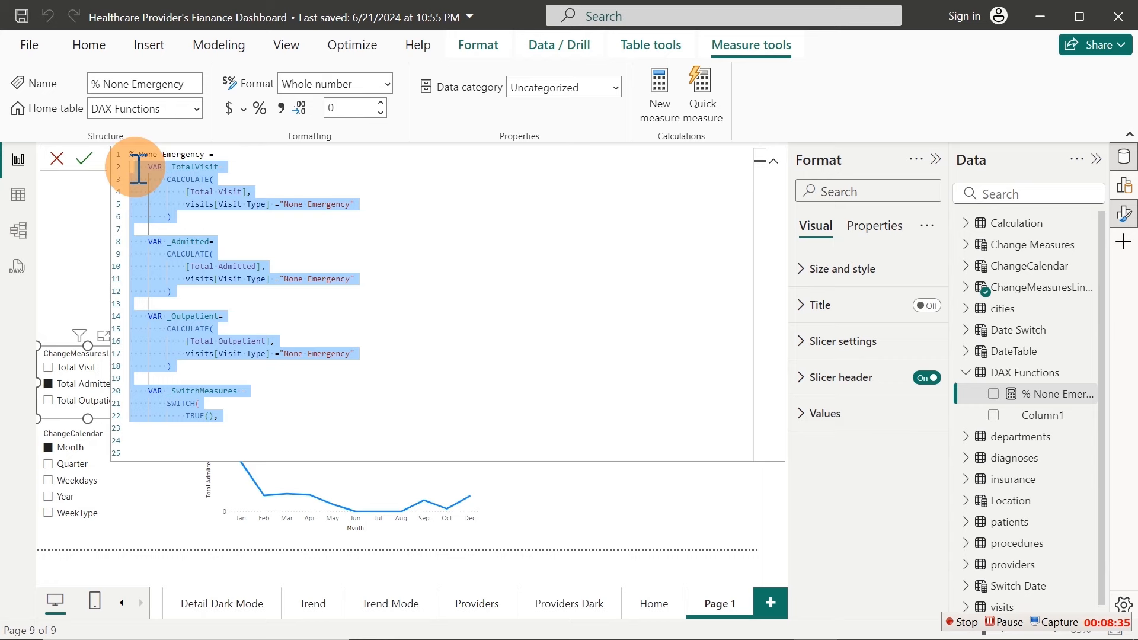
pyautogui.scroll(1, 222, 391)
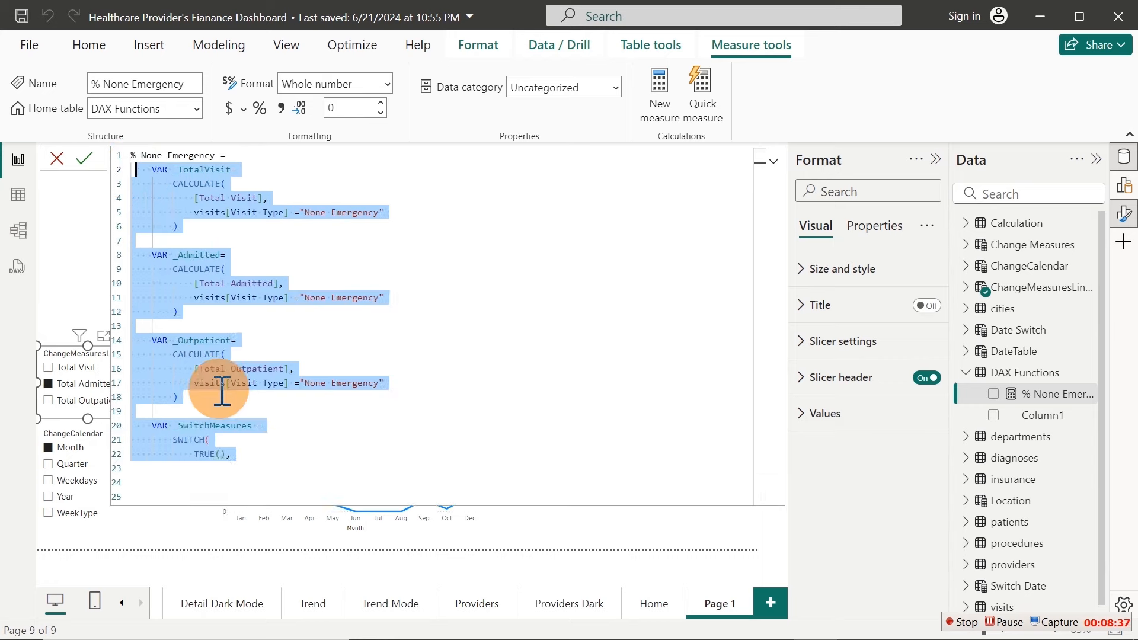
pyautogui.scroll(3, 223, 392)
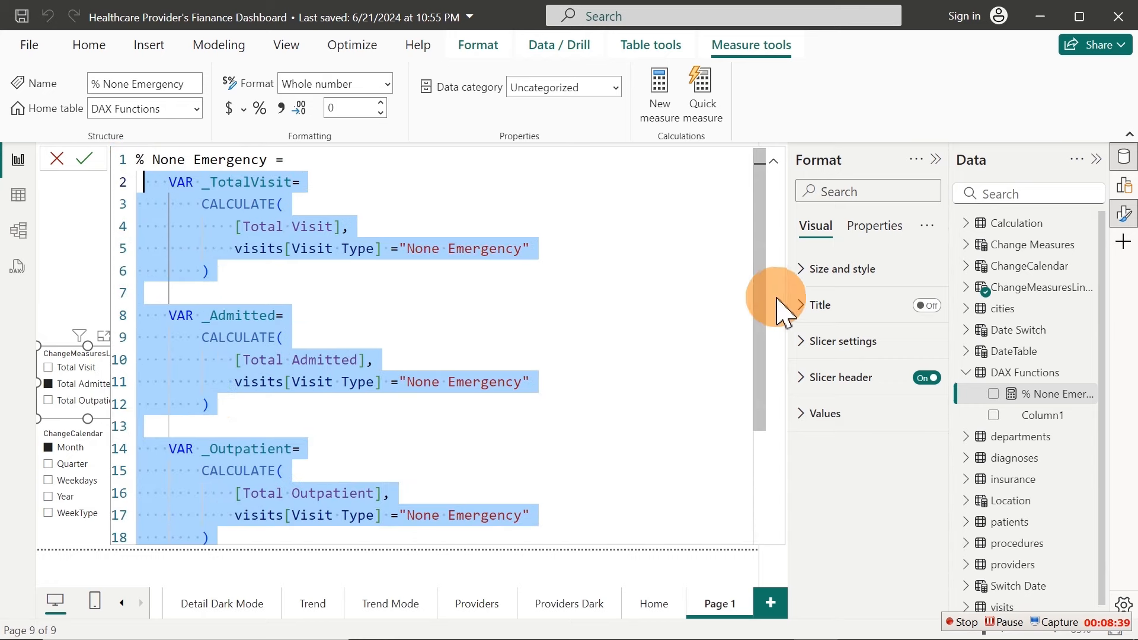
# Add a SELECTEDVALUE call on the ChangeMeasuresLinechart Order column below TRUE() in the _SwitchMeasures SWITCH function
pyautogui.moveTo(763, 293); pyautogui.dragTo(780, 478)
pyautogui.click(333, 473)
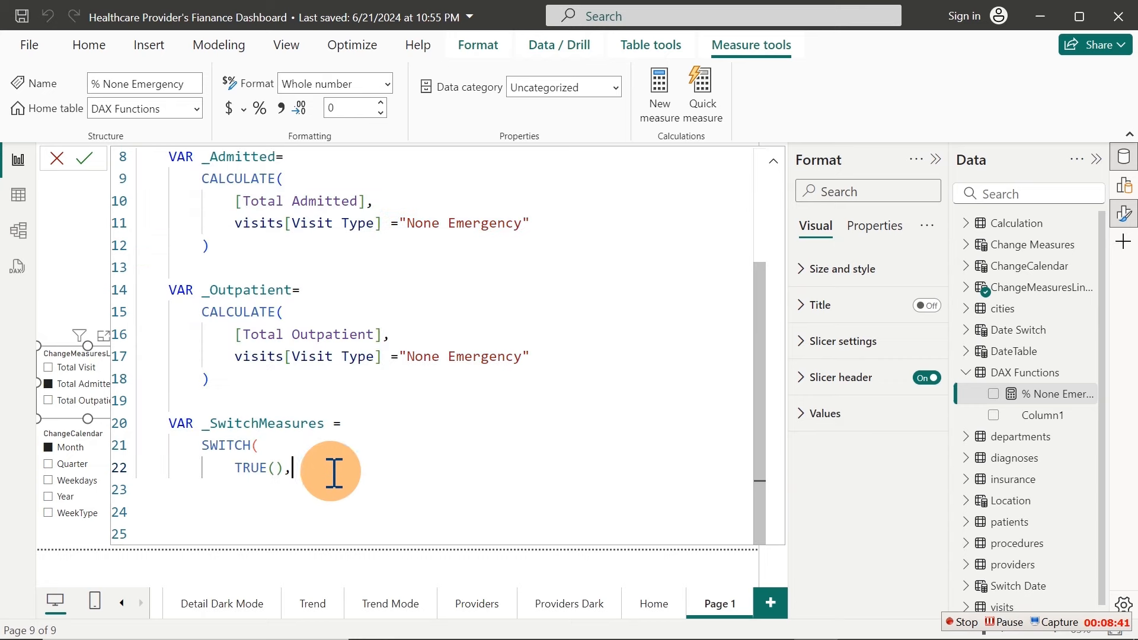
pyautogui.press('Return')
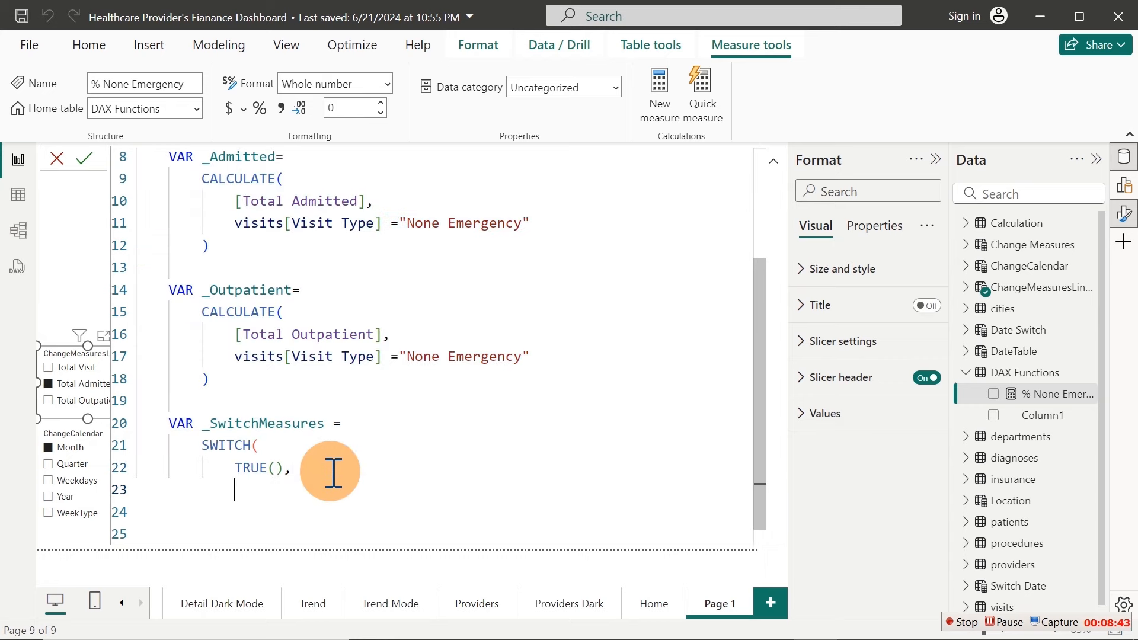
pyautogui.write('se')
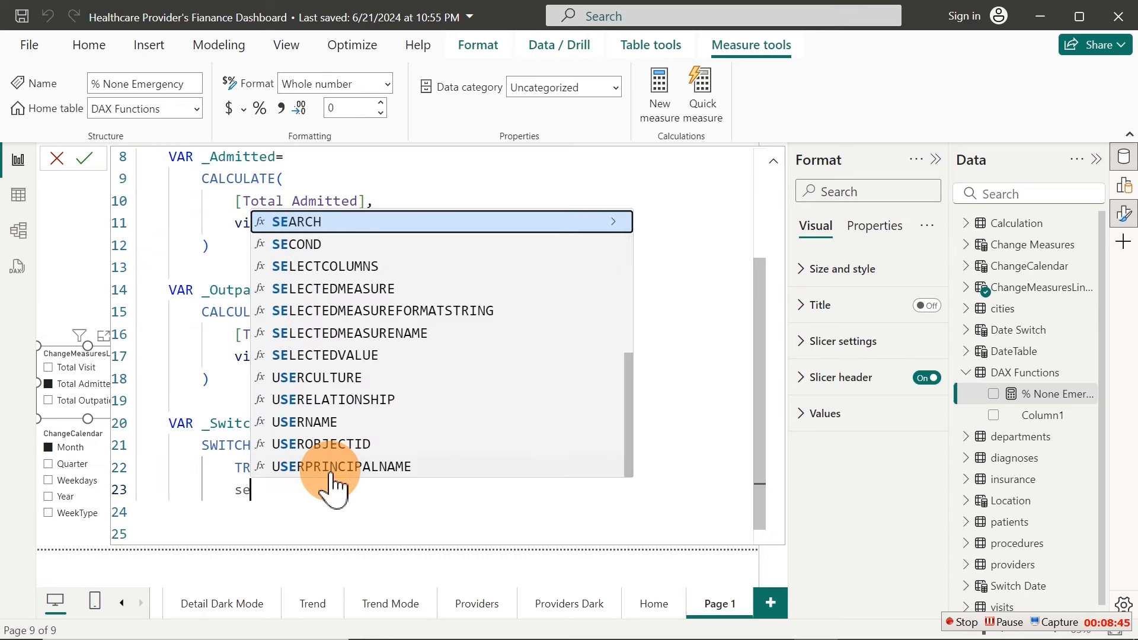
pyautogui.write('lectedv')
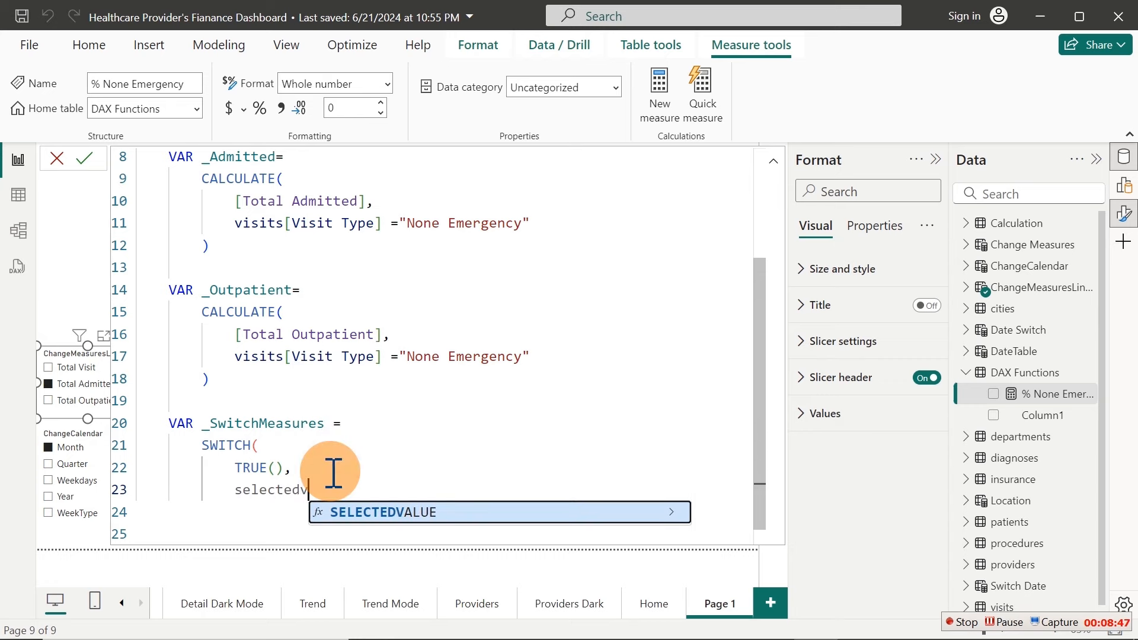
pyautogui.press('Tab')
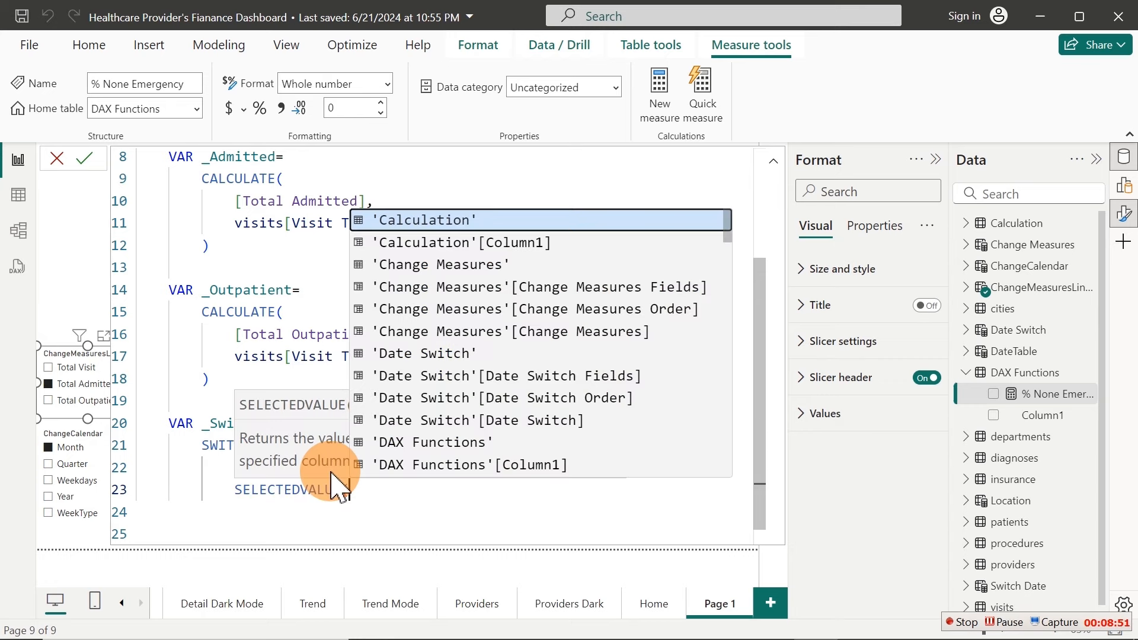
pyautogui.write('chang')
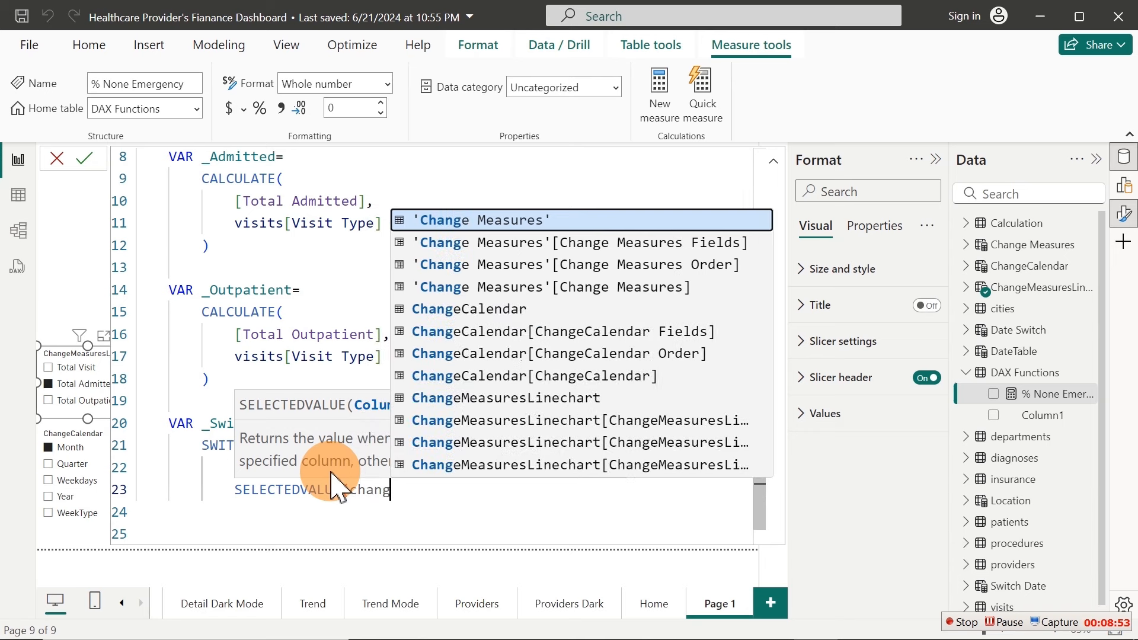
pyautogui.press('Down')
pyautogui.press('Down')
pyautogui.press('Down')
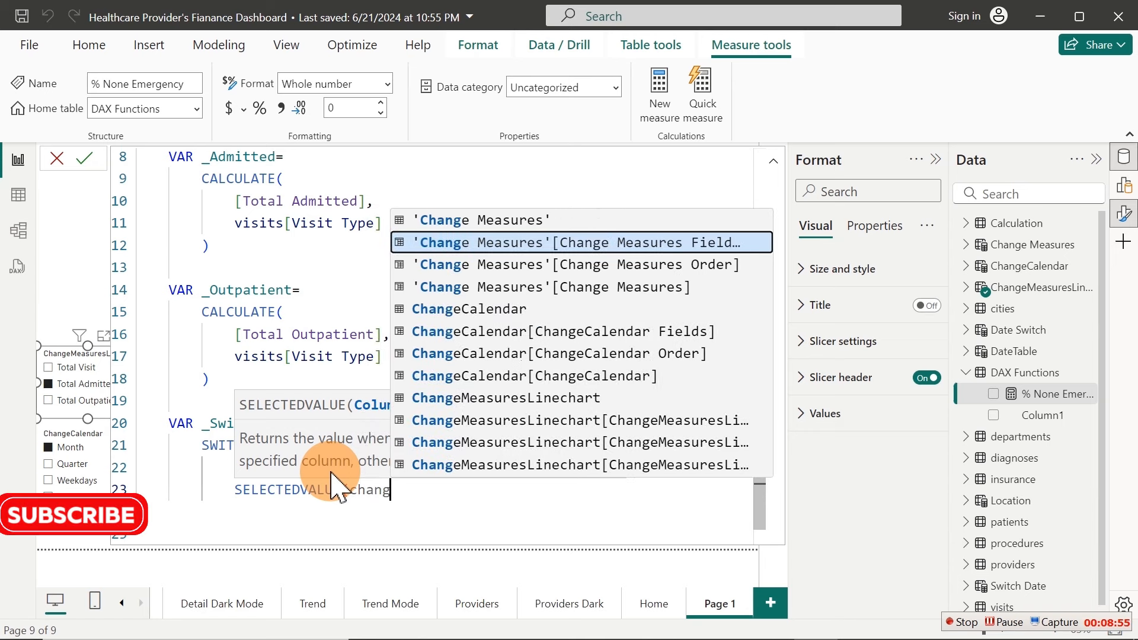
pyautogui.press('Down')
pyautogui.press('Down')
pyautogui.press('Down')
pyautogui.press('Down')
pyautogui.press('Down')
pyautogui.press('Down')
pyautogui.press('Down')
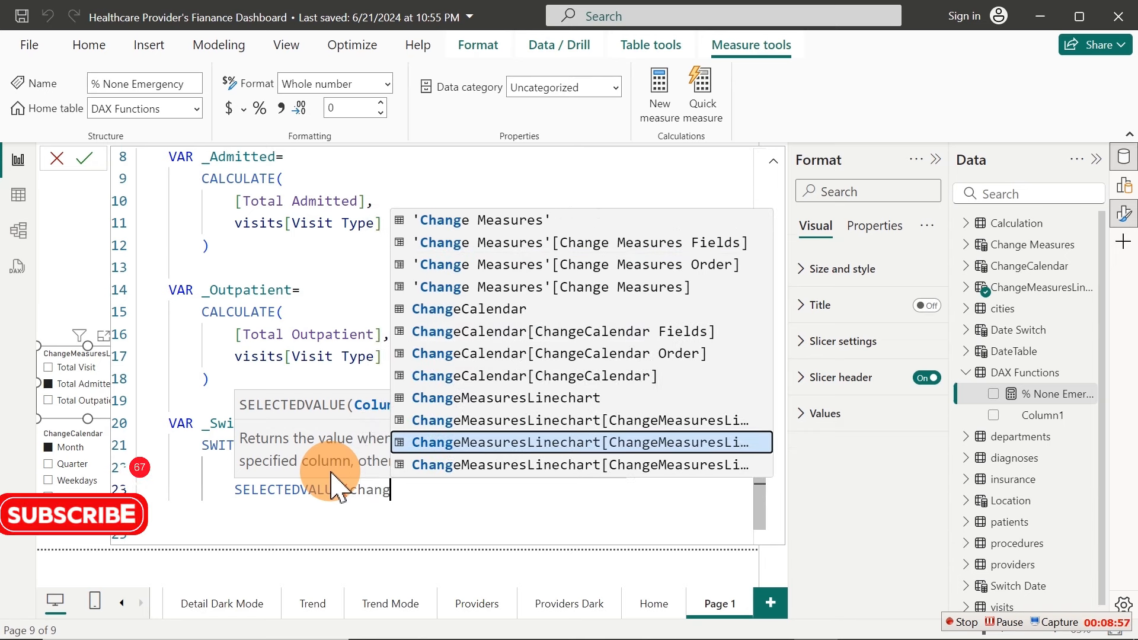
pyautogui.press('Tab')
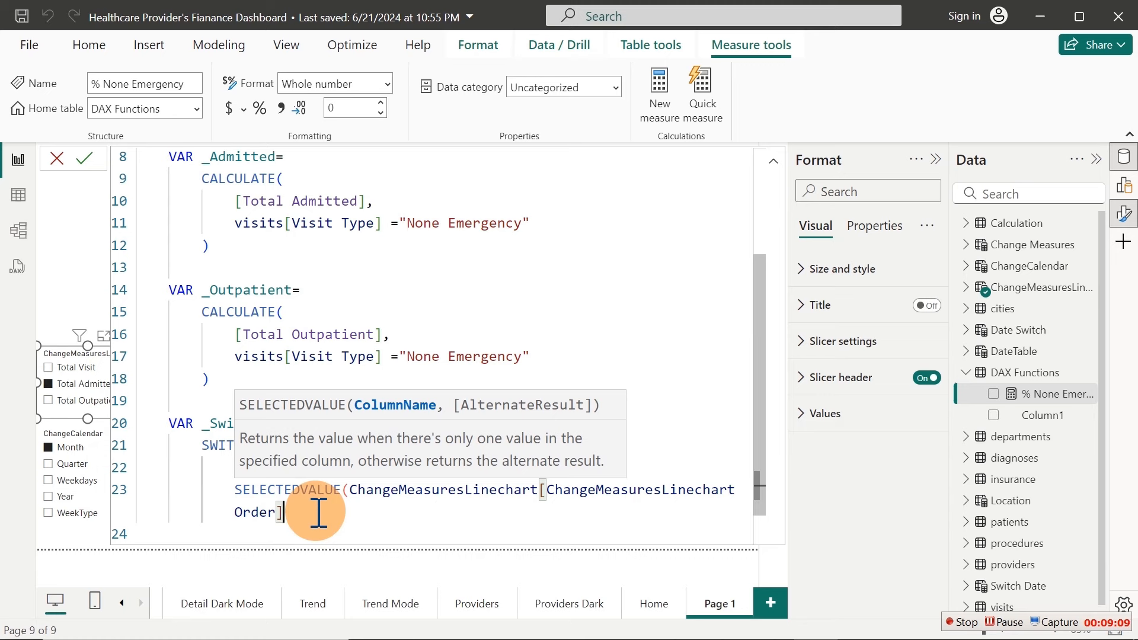
# Close the SELECTEDVALUE call and compare it with 0 as the first SWITCH condition, followed by a comma
pyautogui.scroll(-1, 319, 512)
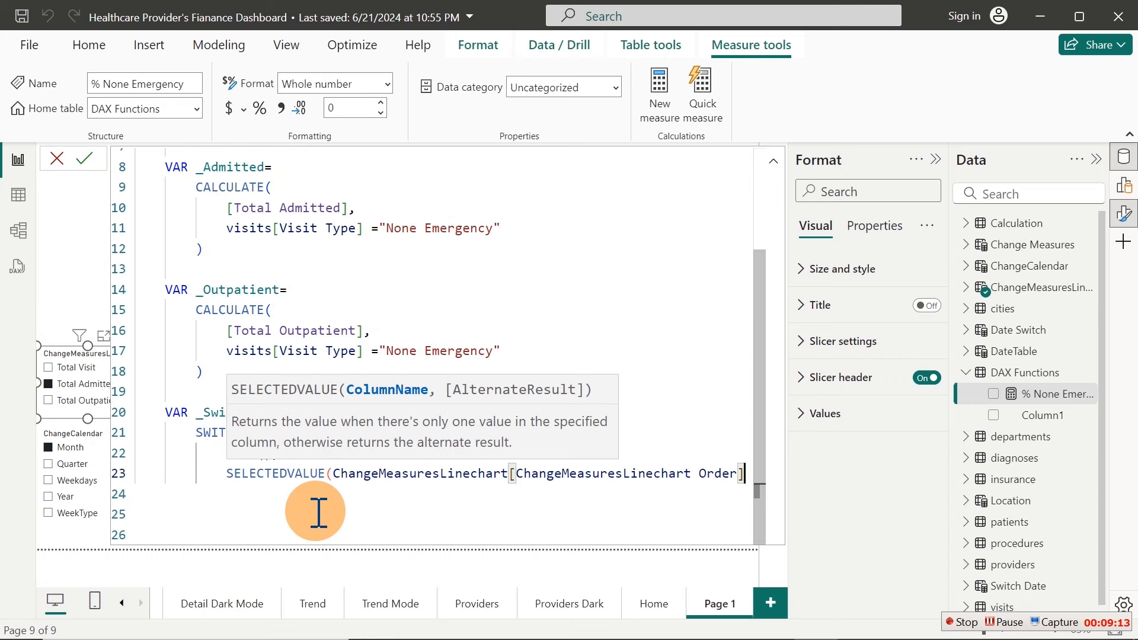
pyautogui.write(')')
pyautogui.scroll(-1, 318, 512)
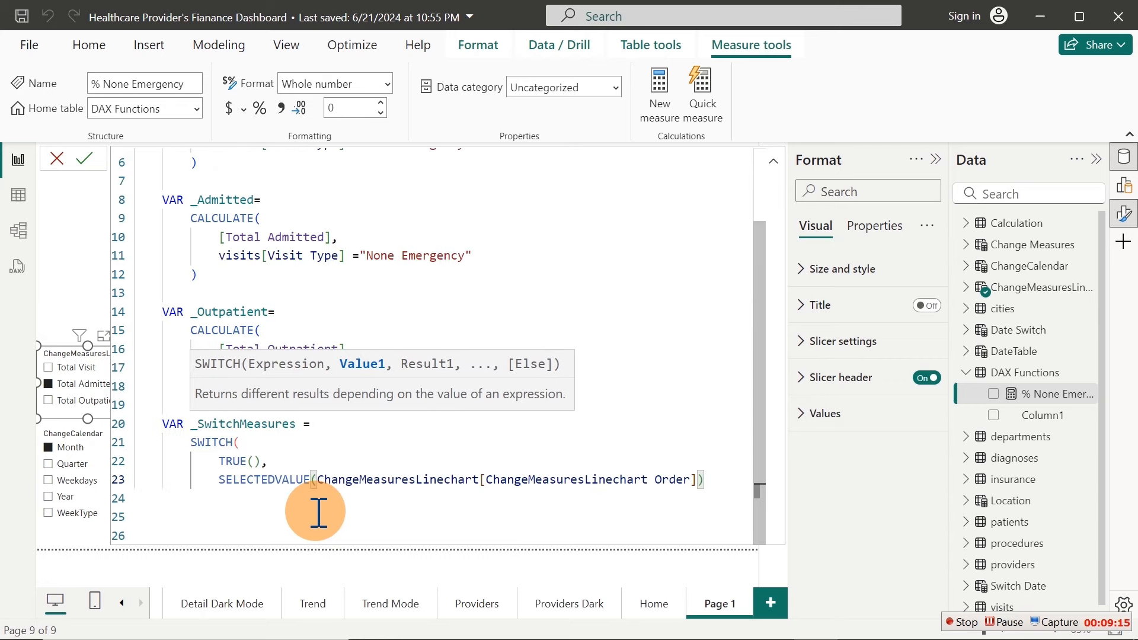
pyautogui.write('=')
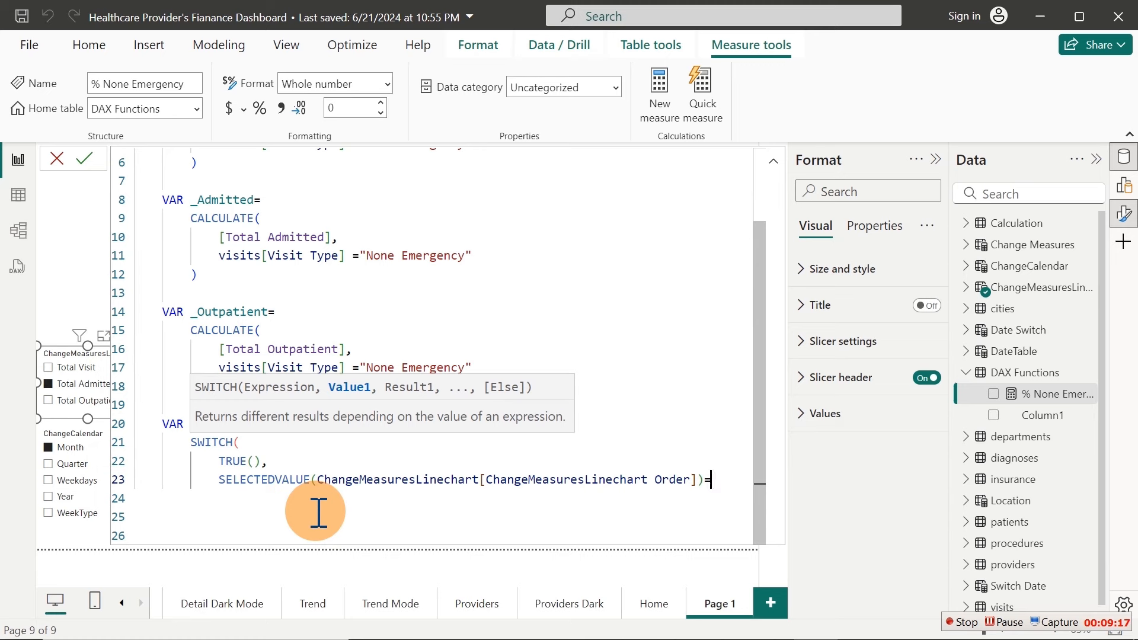
pyautogui.write('0,')
pyautogui.press('Return')
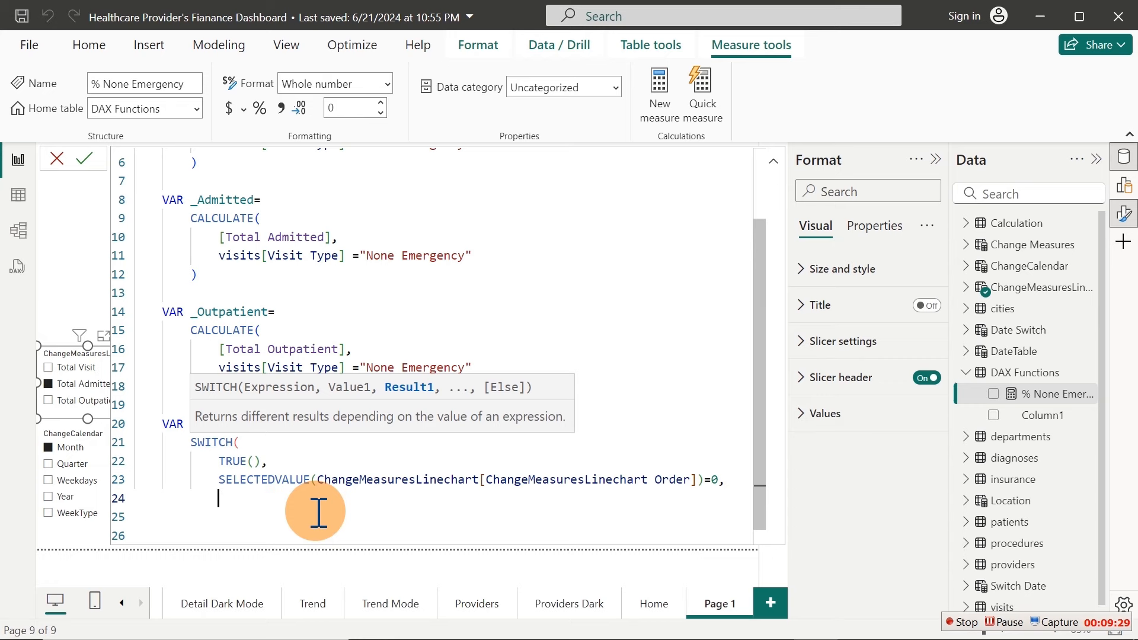
# Enter the [Total Visit] measure as the result returned by the first SWITCH condition
pyautogui.write('[')
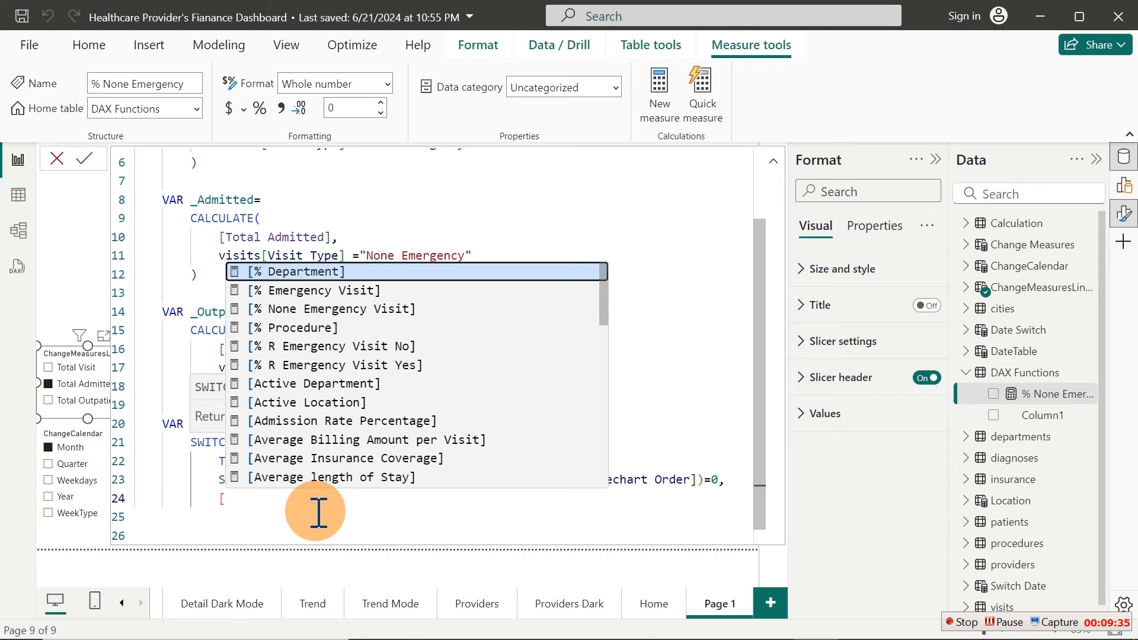
pyautogui.write('tot')
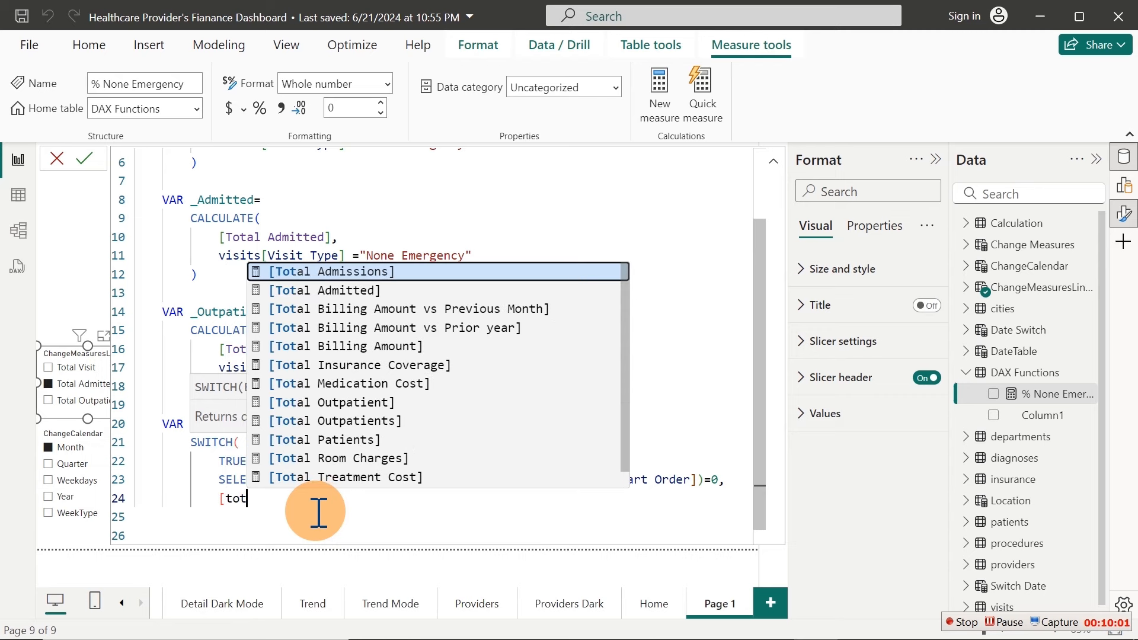
pyautogui.write('al v')
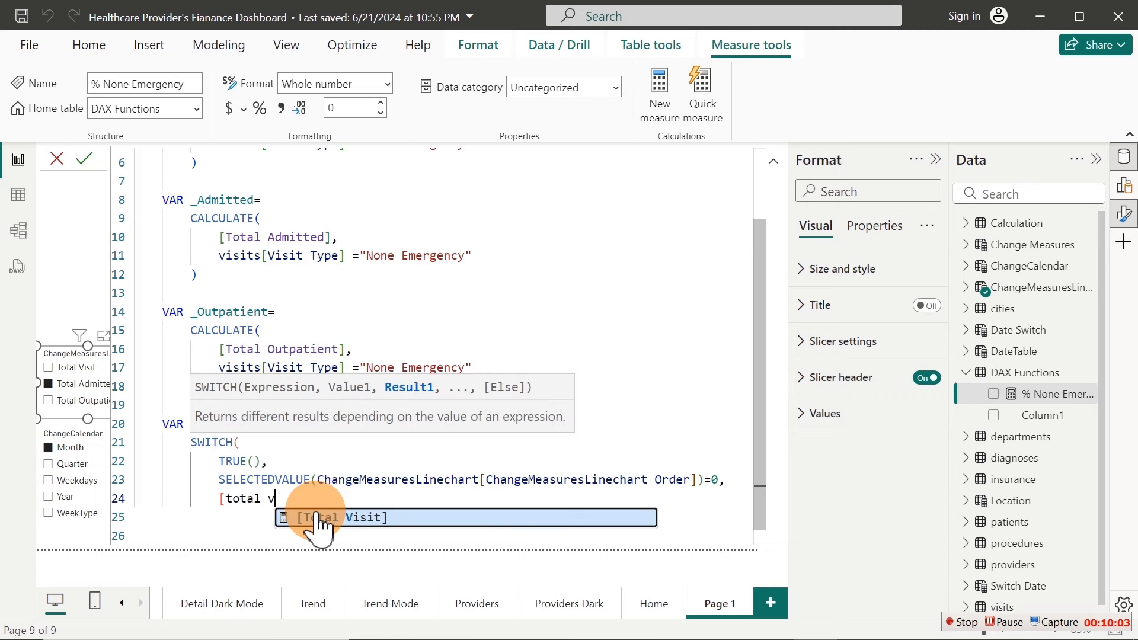
pyautogui.click(320, 519)
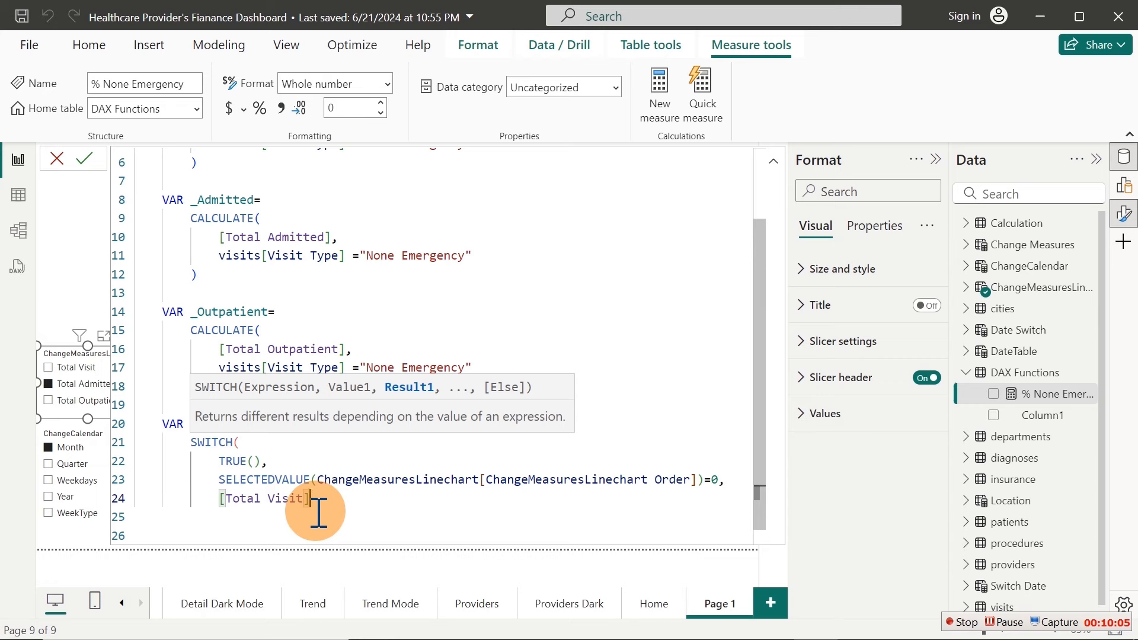
pyautogui.write(',')
pyautogui.press('Return')
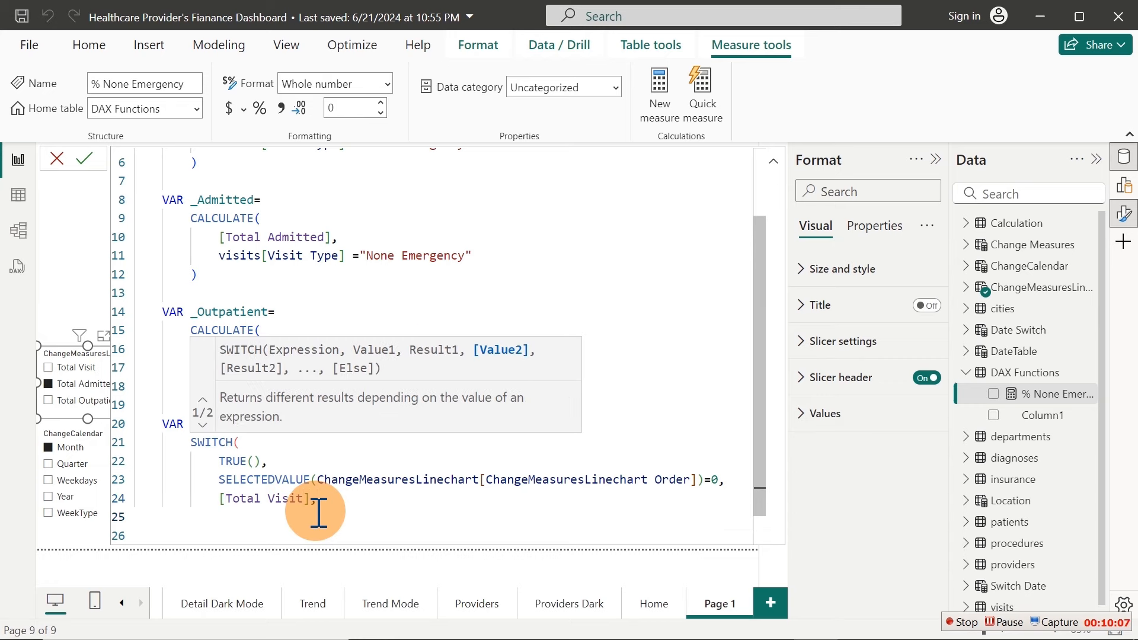
# Add a second SWITCH condition testing whether SELECTEDVALUE of the ChangeMeasuresLinechart Order column equals 1
pyautogui.write('selected')
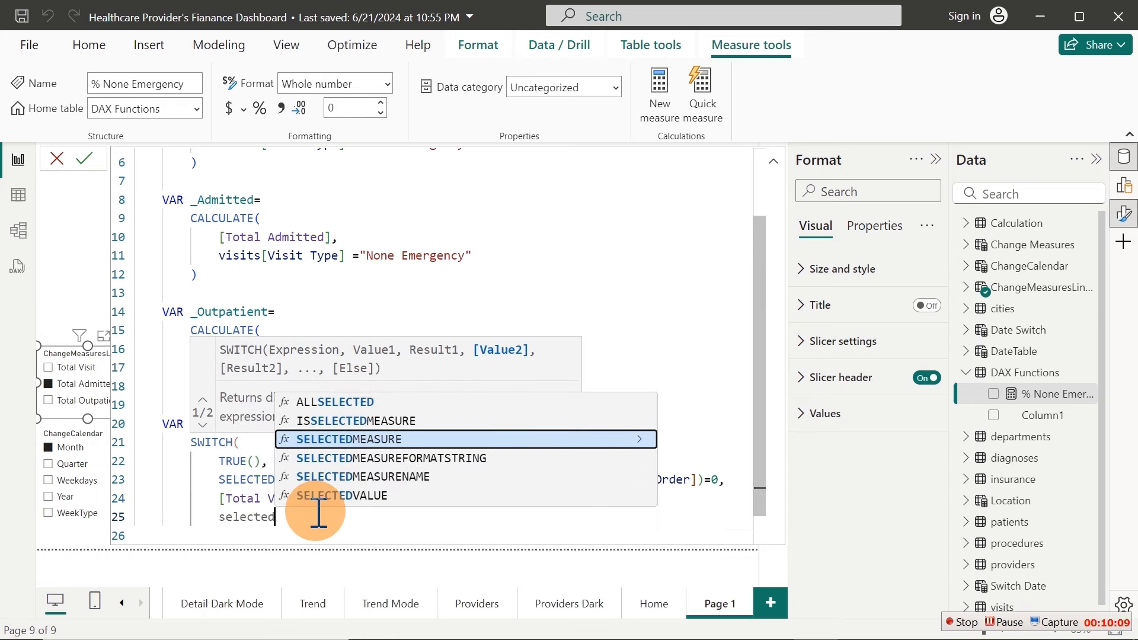
pyautogui.write('v')
pyautogui.press('Tab')
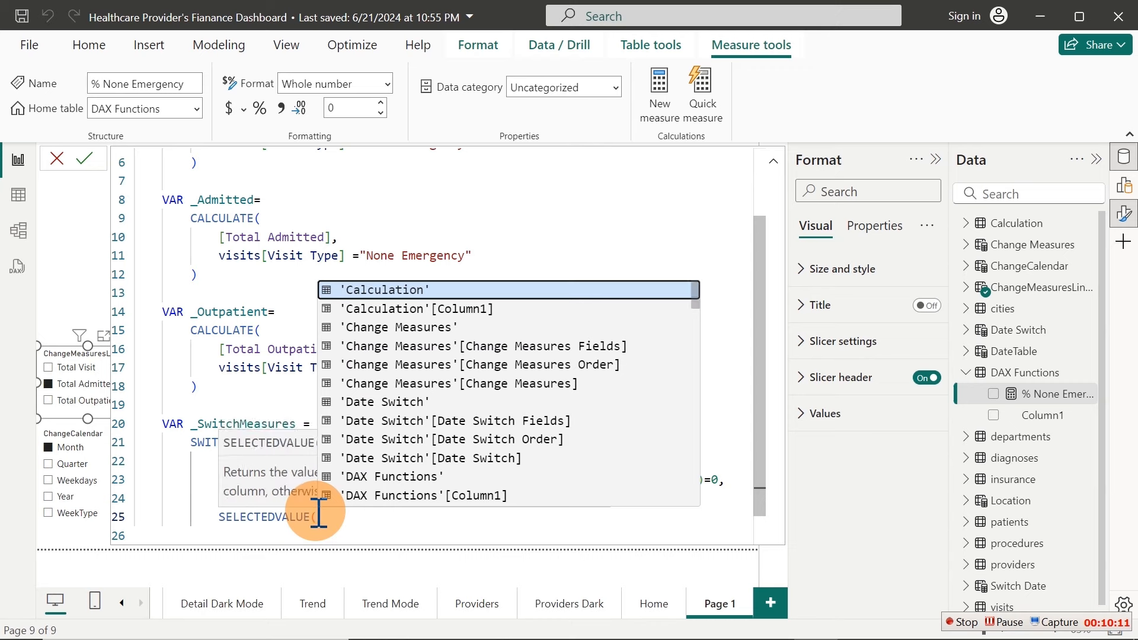
pyautogui.write('ca')
pyautogui.press('BackSpace')
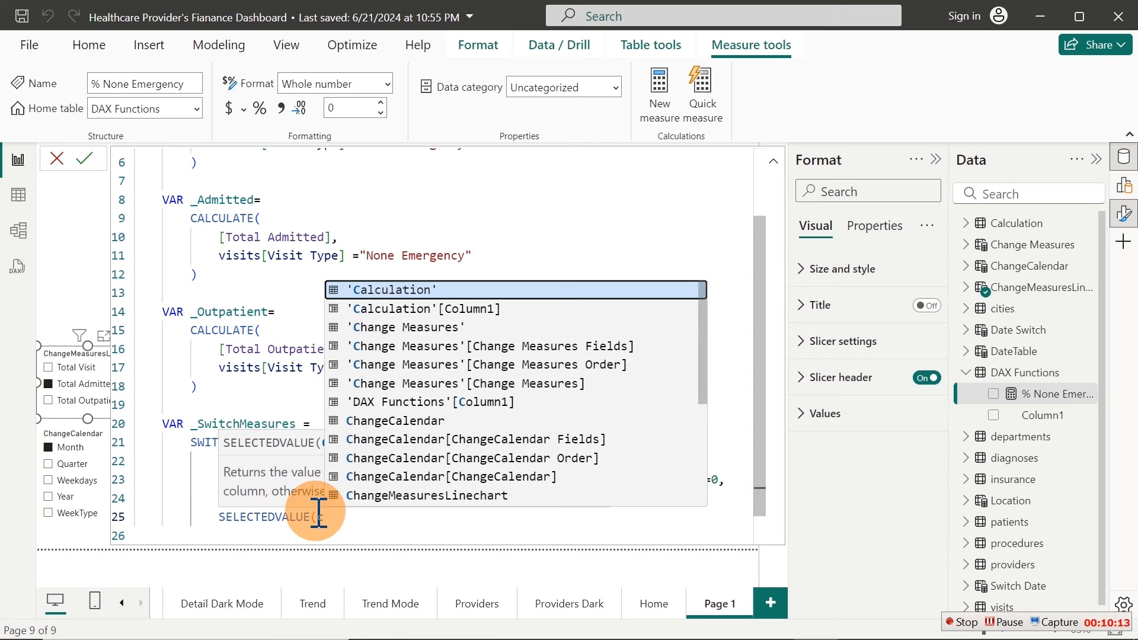
pyautogui.write('hange')
pyautogui.press('Down')
pyautogui.press('Down')
pyautogui.press('Down')
pyautogui.press('Down')
pyautogui.press('Down')
pyautogui.press('Down')
pyautogui.press('Down')
pyautogui.press('Down')
pyautogui.press('Down')
pyautogui.press('Down')
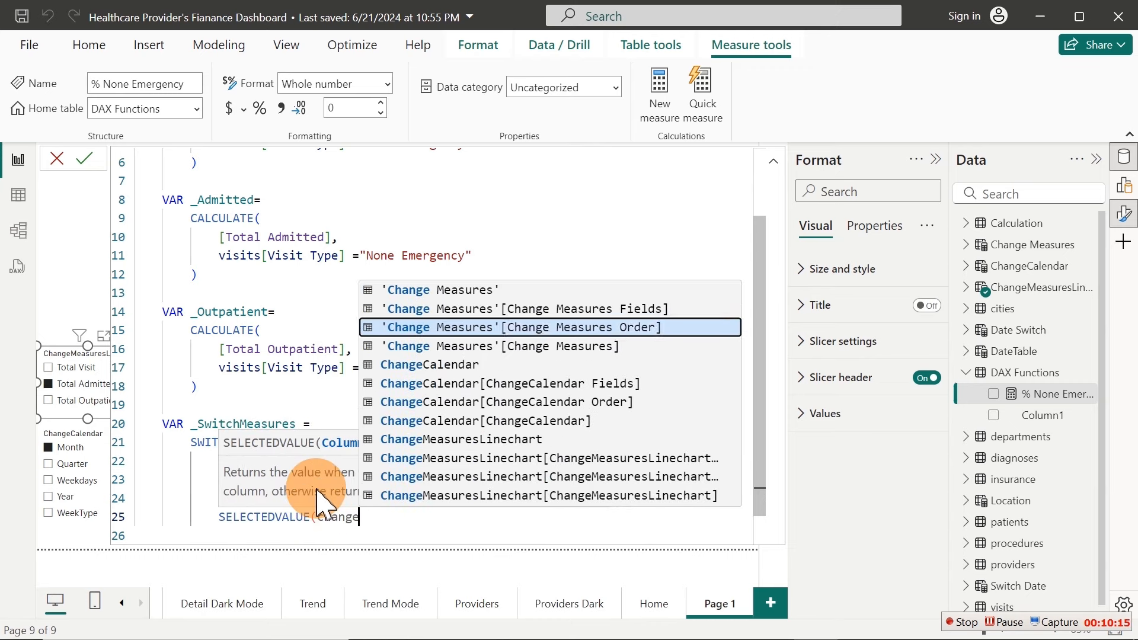
pyautogui.press('Tab')
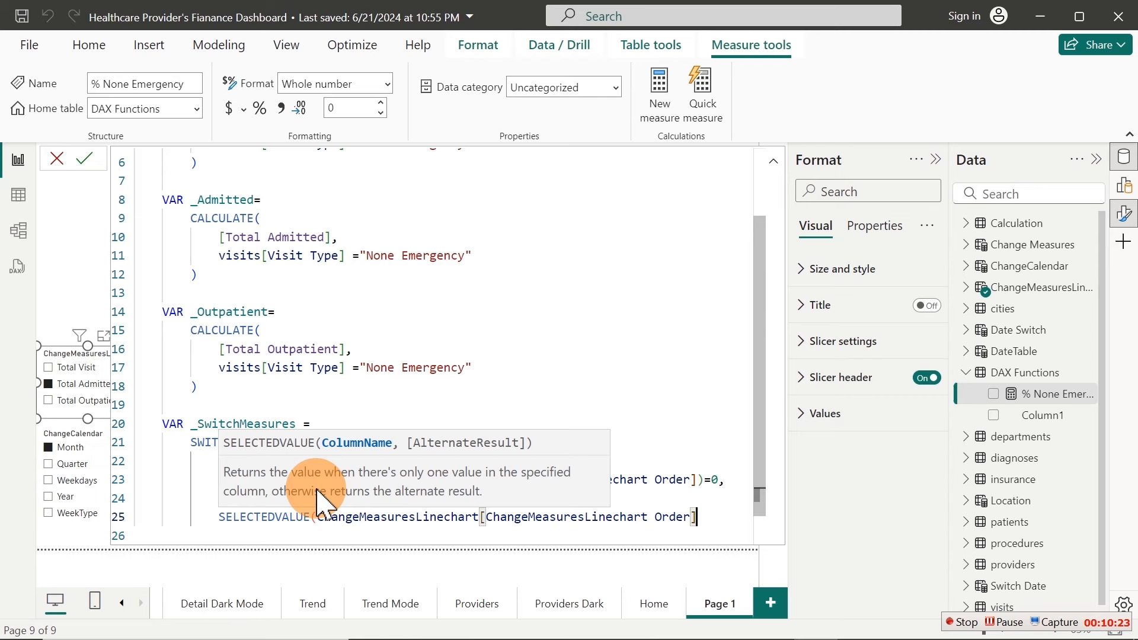
pyautogui.write(')=')
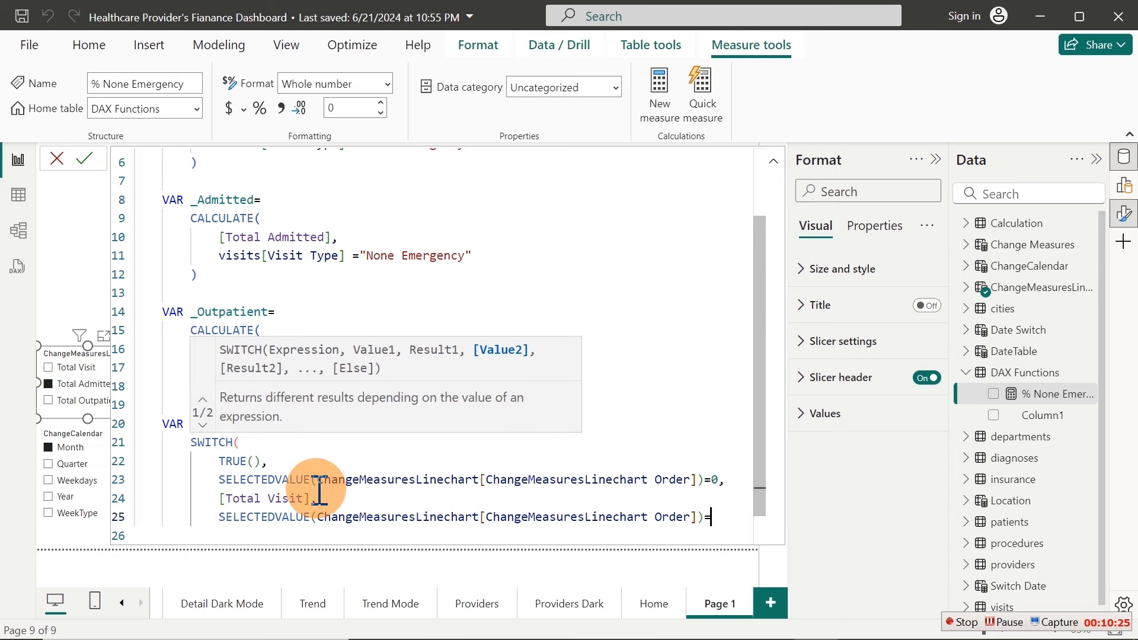
pyautogui.write('1,')
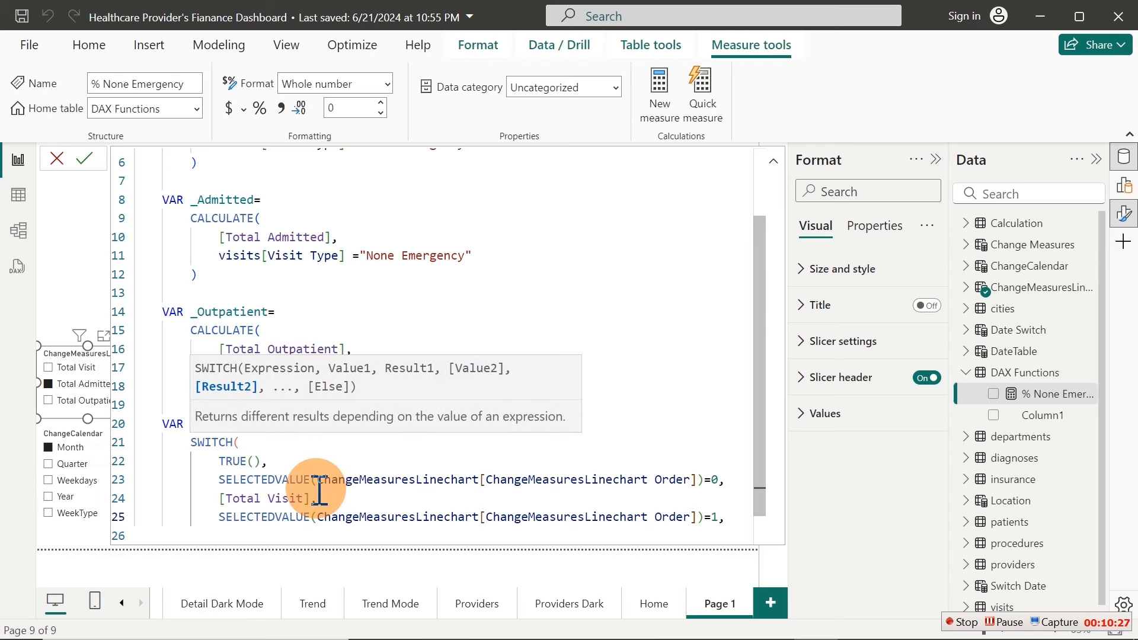
pyautogui.hotkey('shift', 'Return')
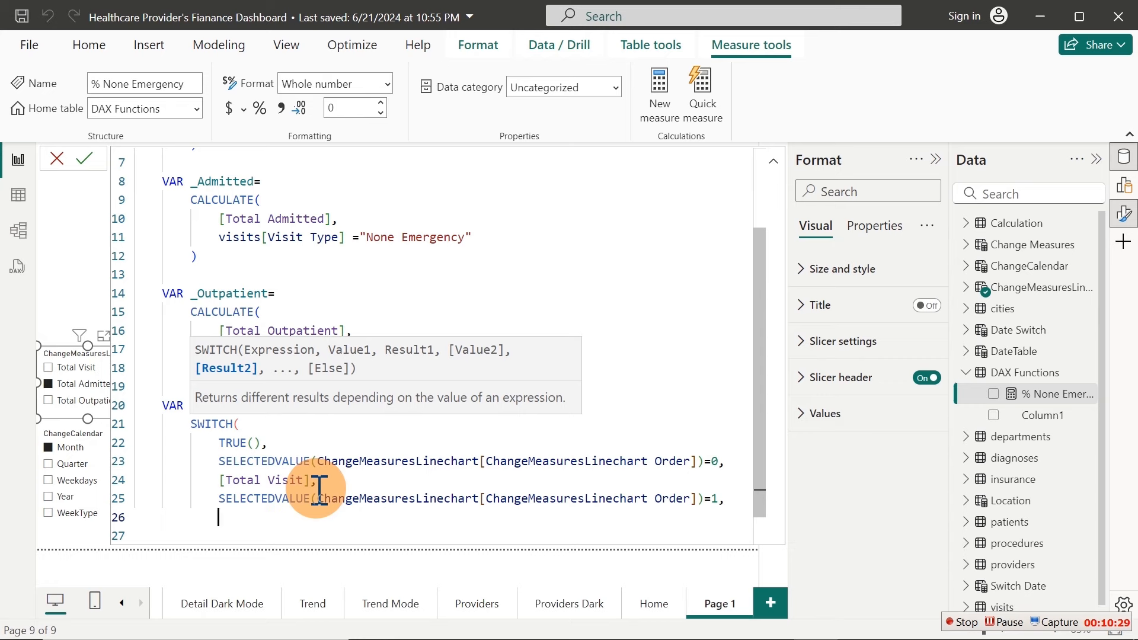
# Enter the [Total Admissions] measure as the result for the second SWITCH condition
pyautogui.write('[total')
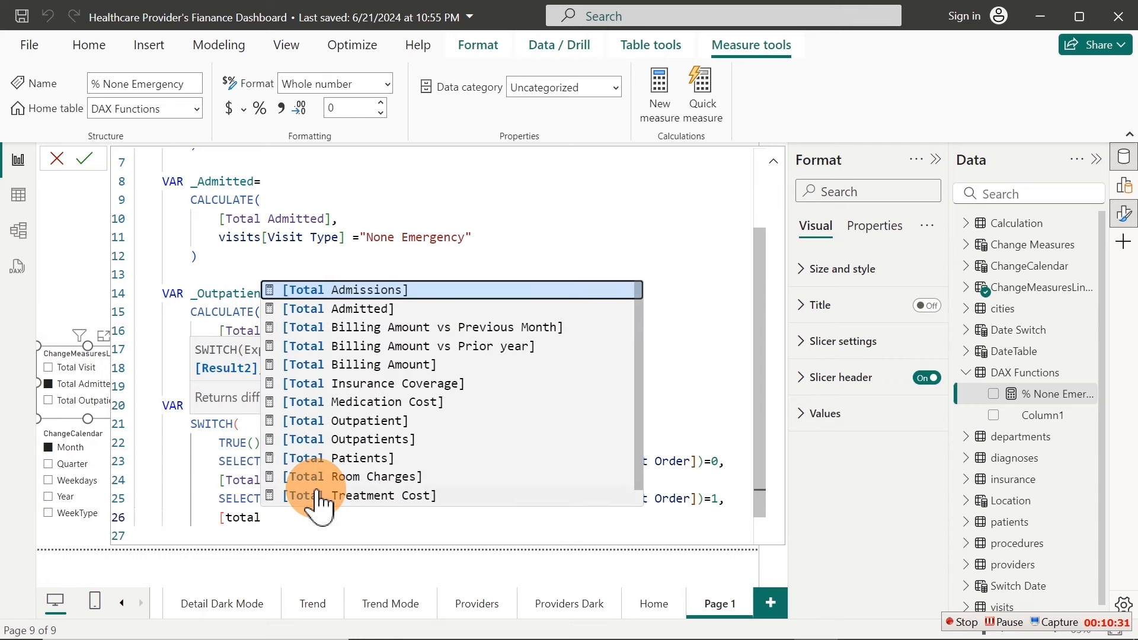
pyautogui.write(' ad')
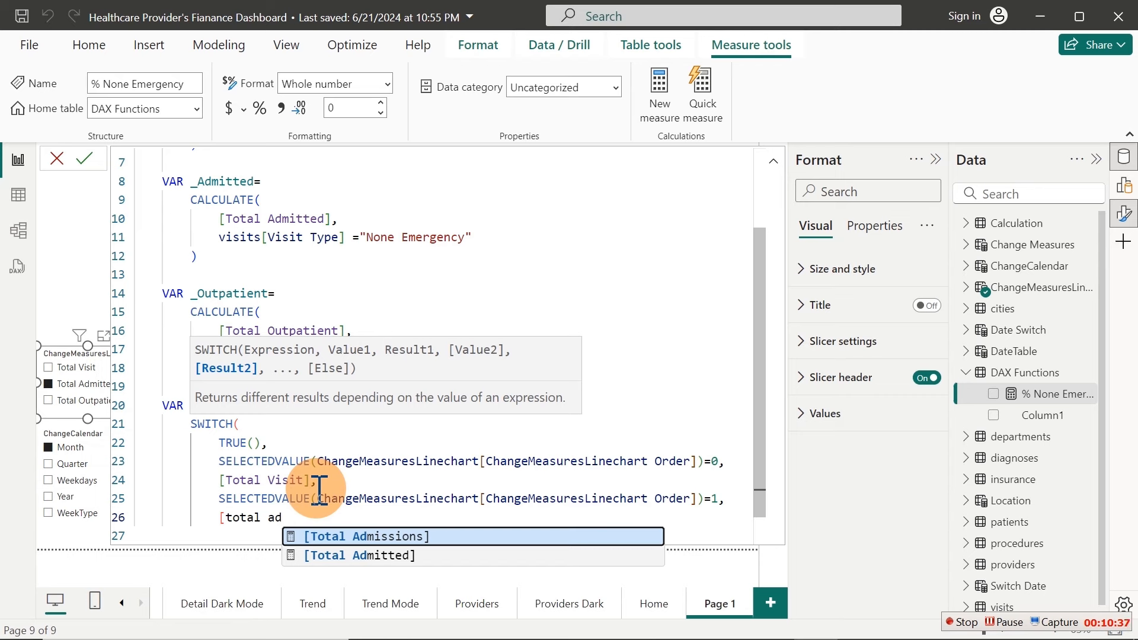
pyautogui.press('Tab')
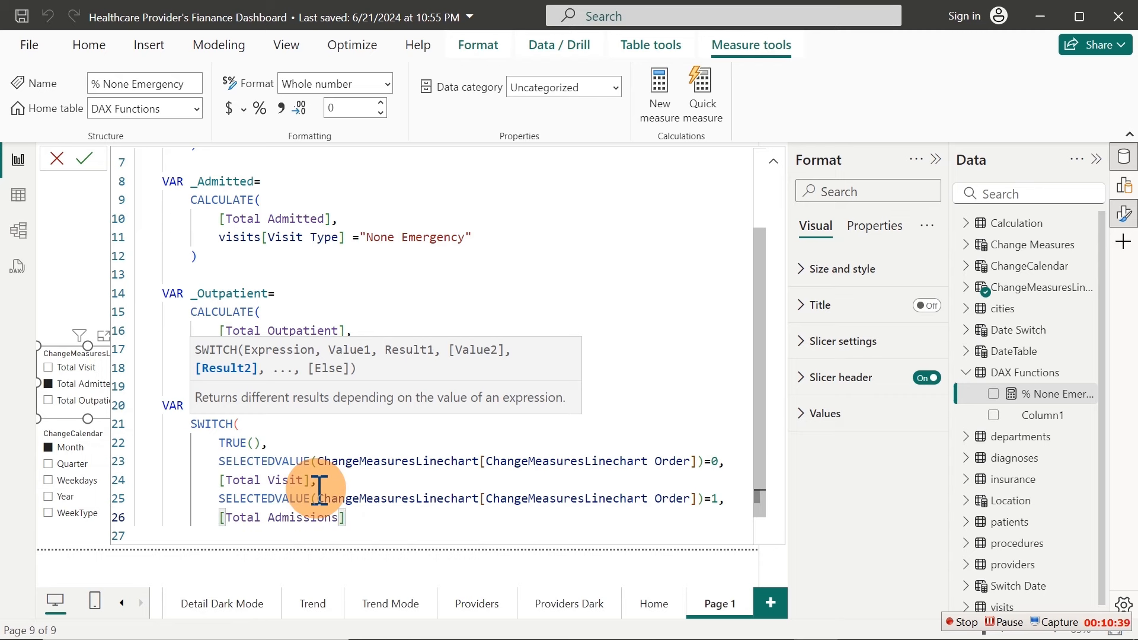
pyautogui.press('Return')
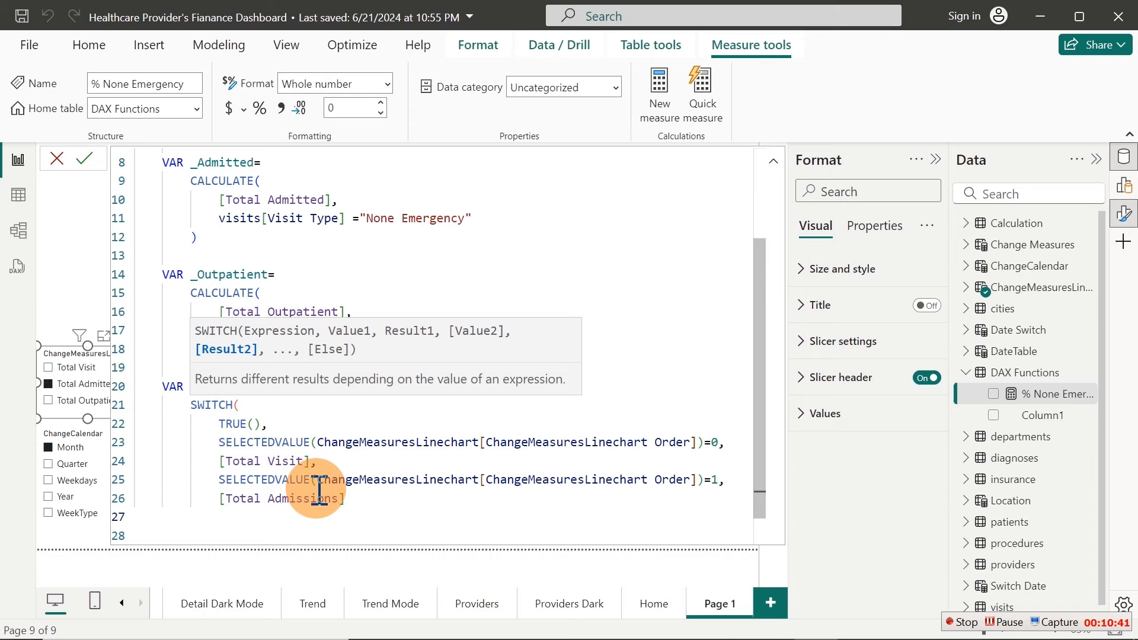
# Replace [Total Admissions] with the [Total Admitted] measure as the result of the second SWITCH condition
pyautogui.scroll(-7, 319, 490)
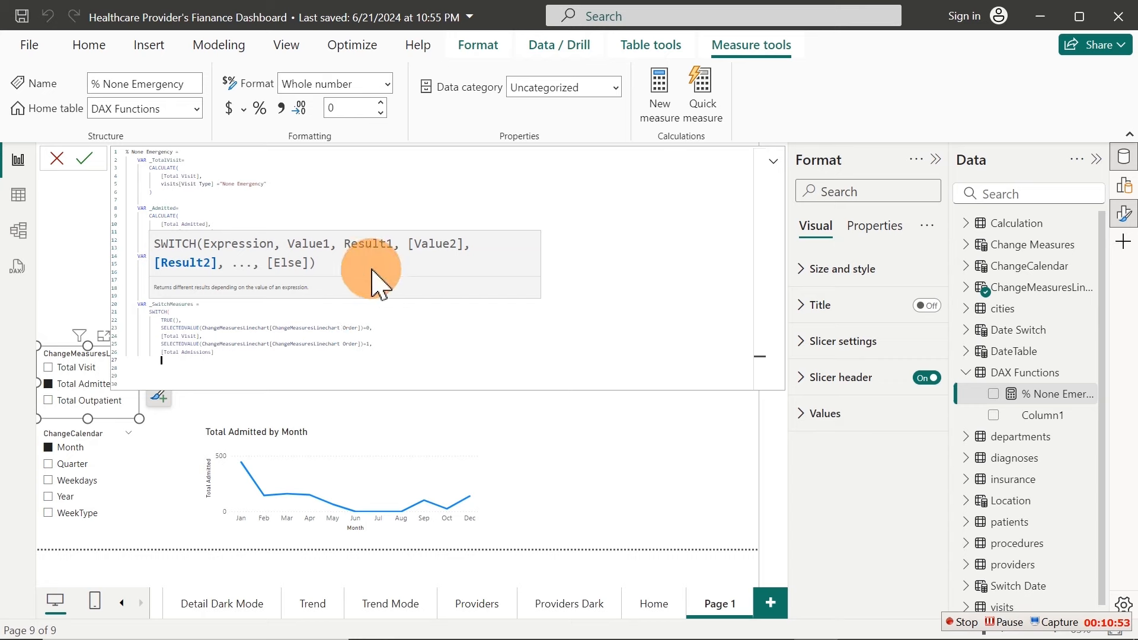
pyautogui.keyDown('ctrl'); pyautogui.scroll(3, 382, 362); pyautogui.keyUp('ctrl')
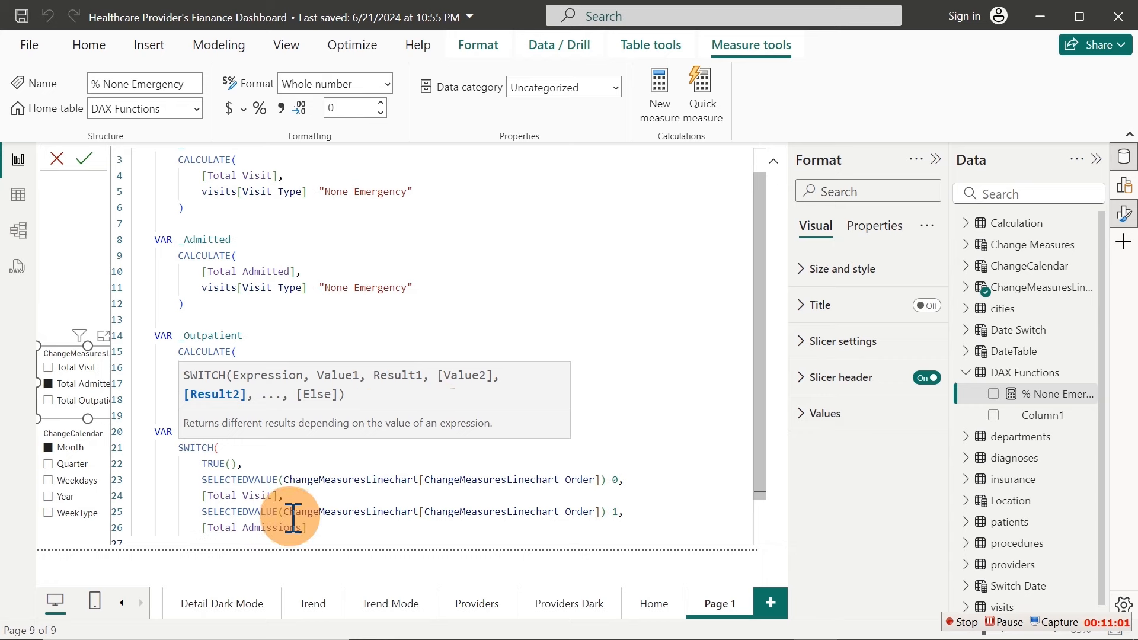
pyautogui.click(314, 530)
pyautogui.keyDown('ctrl'); pyautogui.scroll(2, 314, 531); pyautogui.keyUp('ctrl')
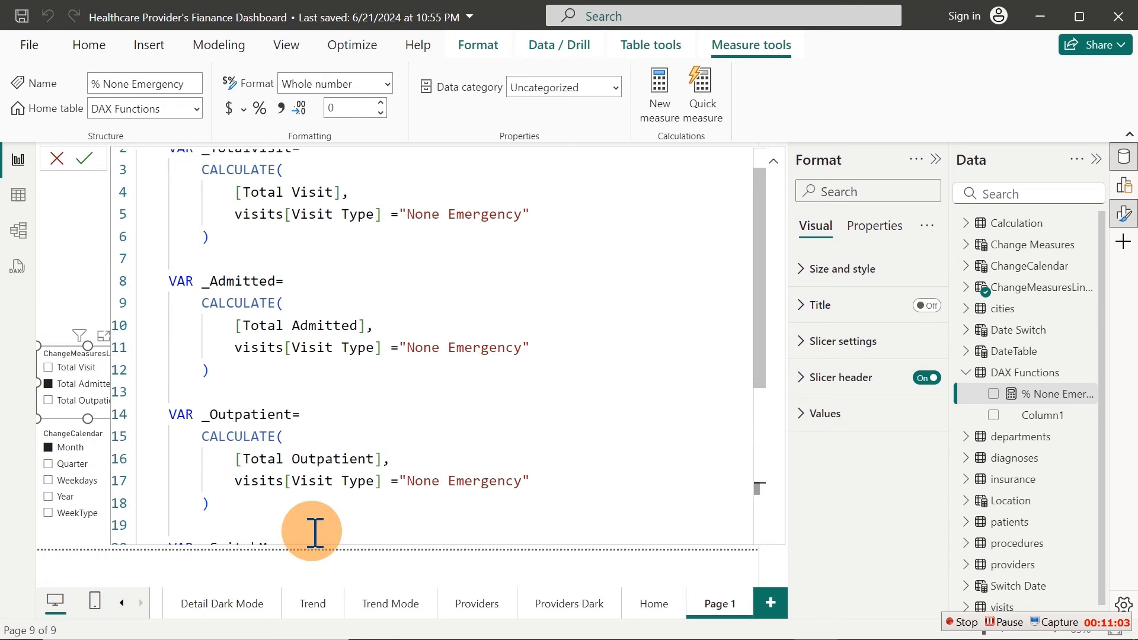
pyautogui.moveTo(752, 270); pyautogui.dragTo(766, 489)
pyautogui.press('BackSpace')
pyautogui.press('BackSpace')
pyautogui.press('BackSpace')
pyautogui.press('BackSpace')
pyautogui.press('BackSpace')
pyautogui.press('BackSpace')
pyautogui.press('BackSpace')
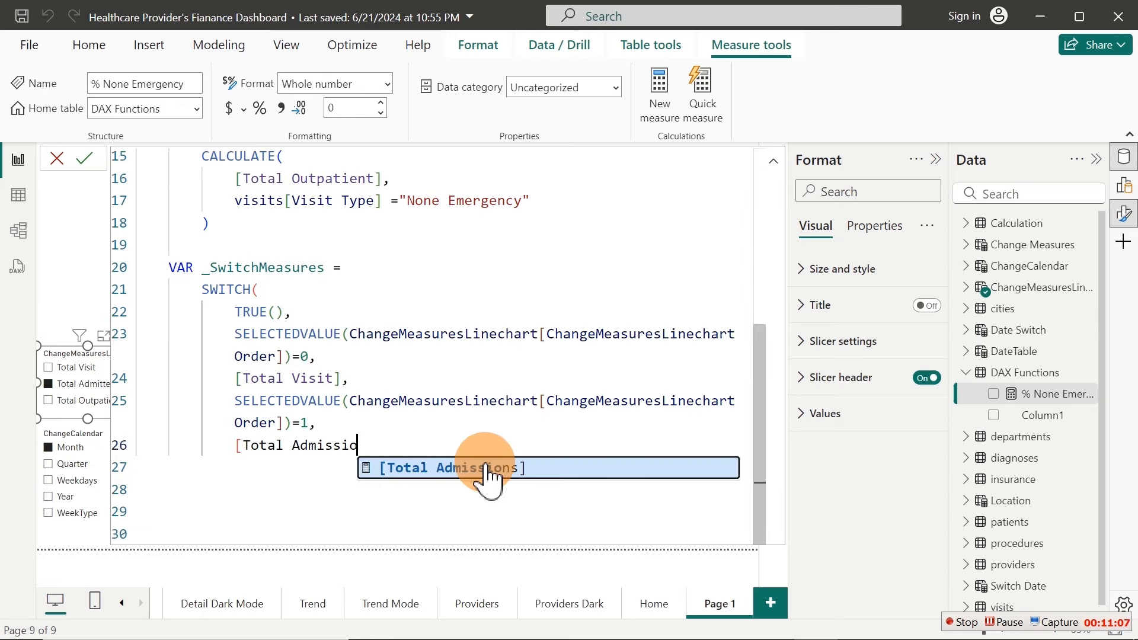
pyautogui.press('BackSpace')
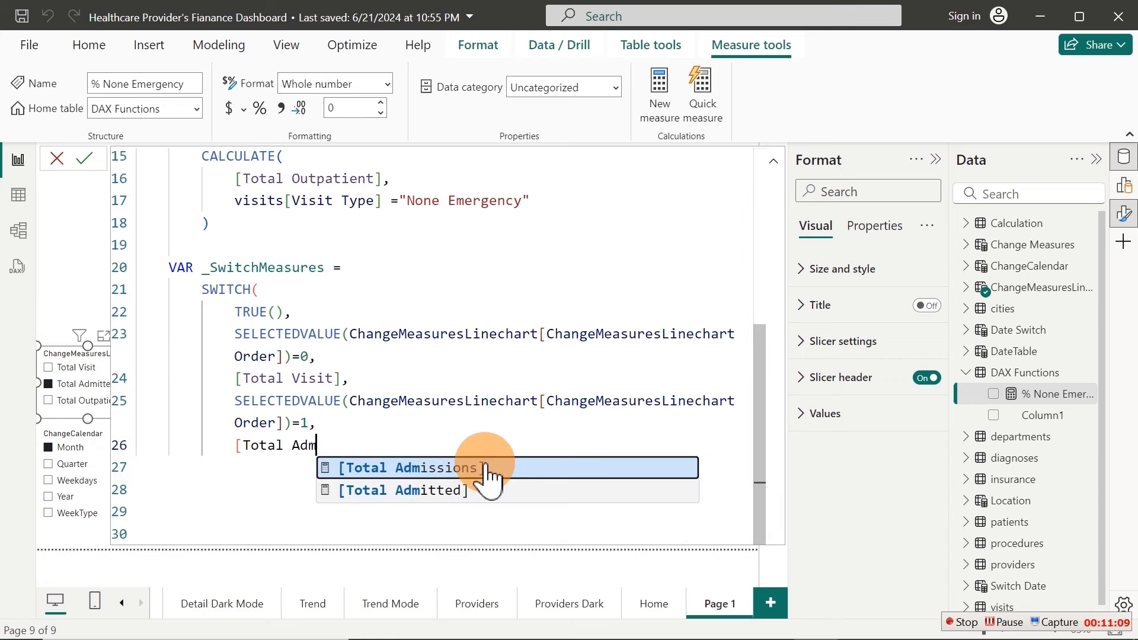
pyautogui.press('Down')
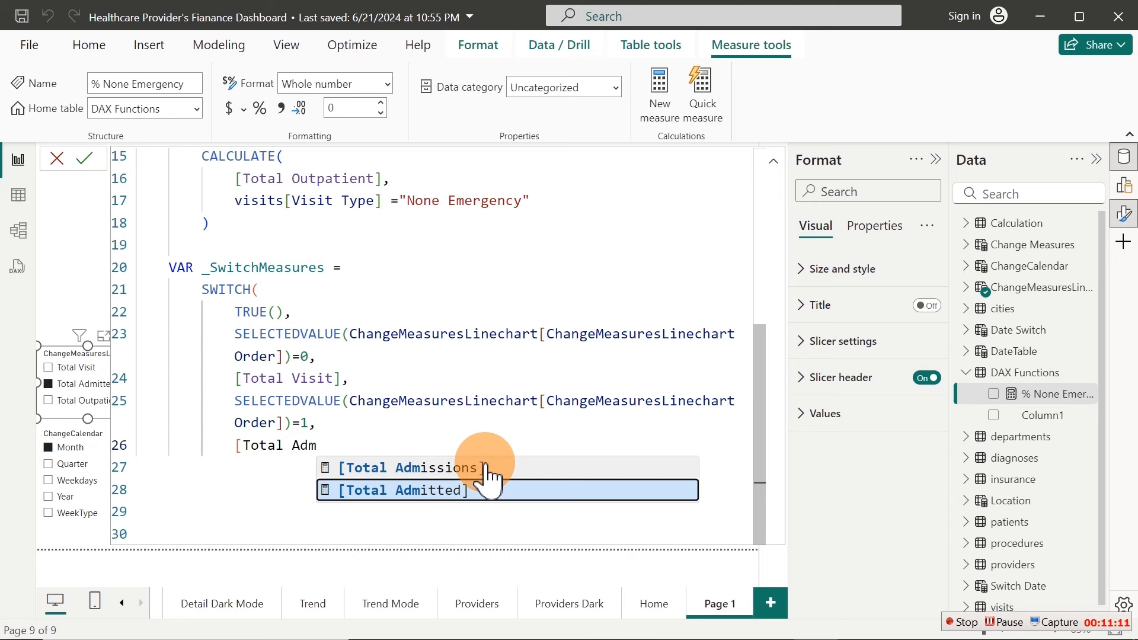
pyautogui.press('Return')
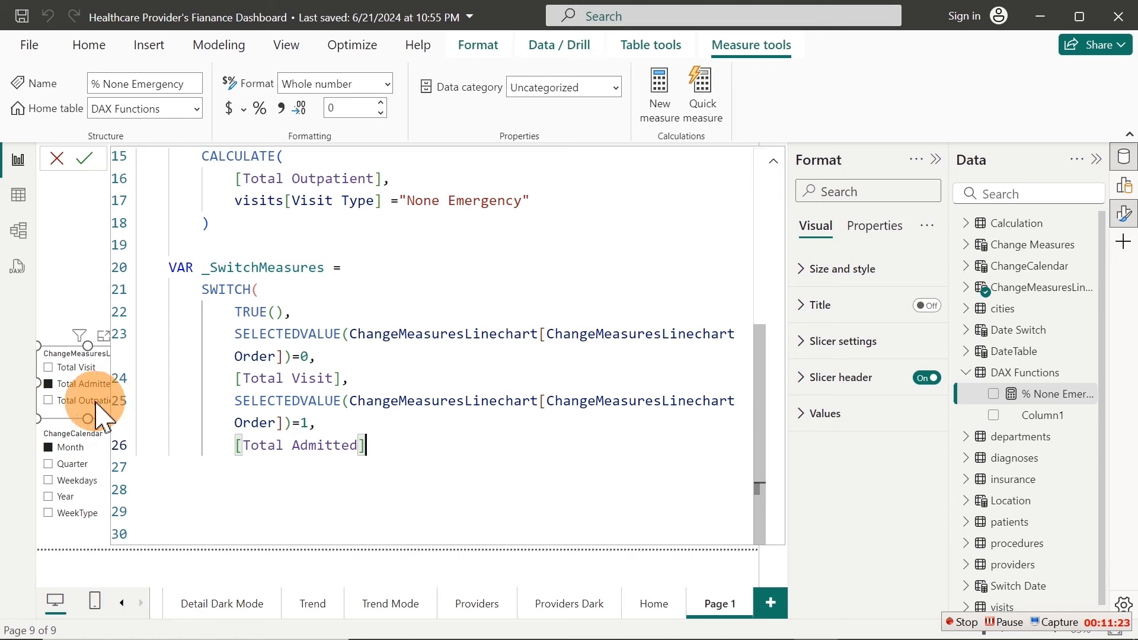
# End the [Total Admitted] result with a comma and start a new line for the next SWITCH argument
pyautogui.hotkey('shift', 'Return')
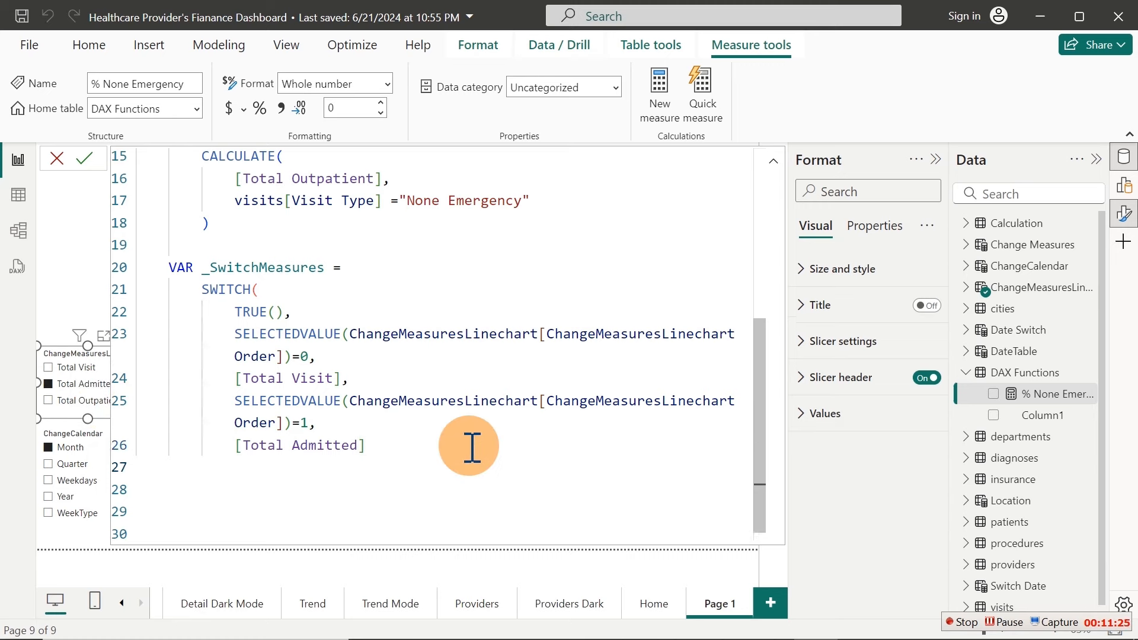
pyautogui.press('BackSpace')
pyautogui.press('BackSpace')
pyautogui.press('BackSpace')
pyautogui.write(',')
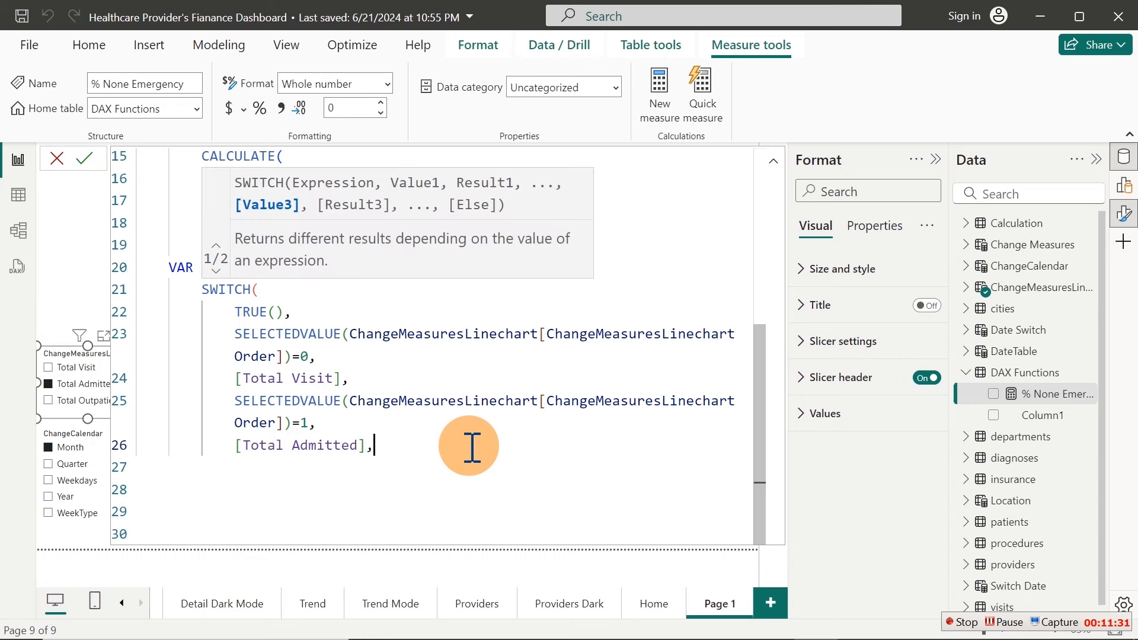
pyautogui.hotkey('shift', 'Return')
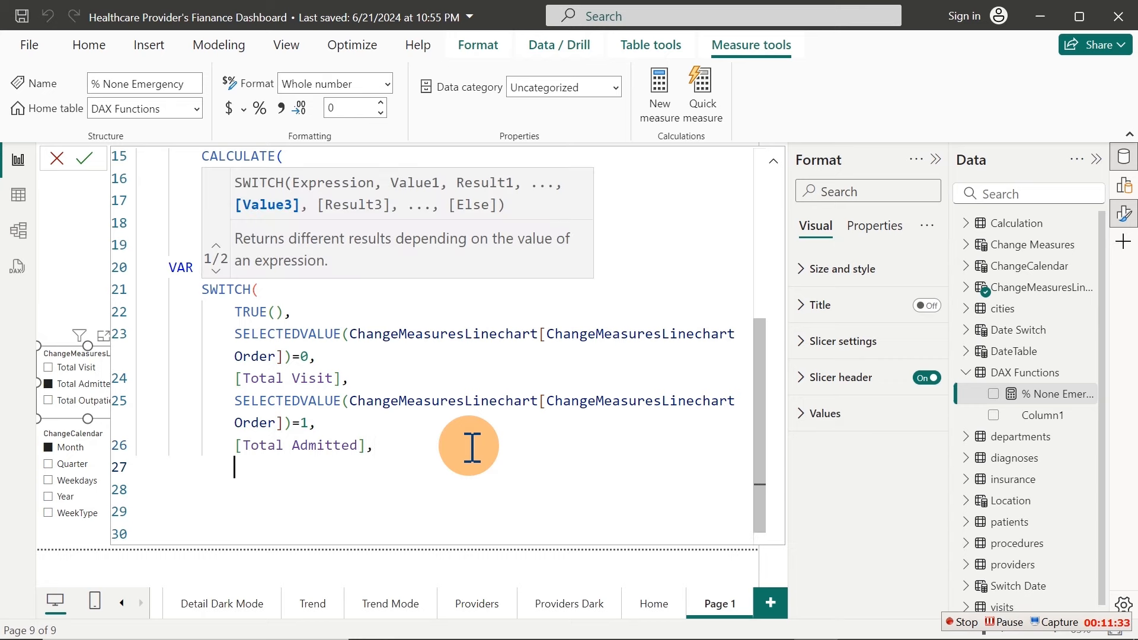
# Enter the [Total Outpatient] measure as the default SWITCH result and close the function on its own line
pyautogui.write('[5o5ql')
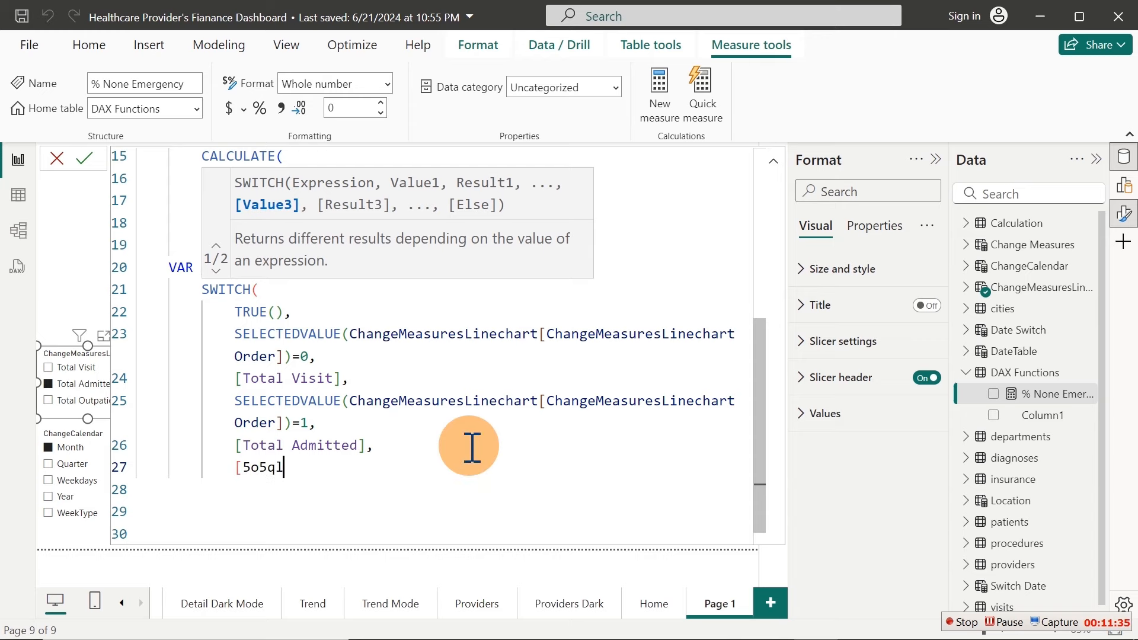
pyautogui.press('BackSpace')
pyautogui.press('BackSpace')
pyautogui.press('BackSpace')
pyautogui.press('BackSpace')
pyautogui.press('BackSpace')
pyautogui.write('total a')
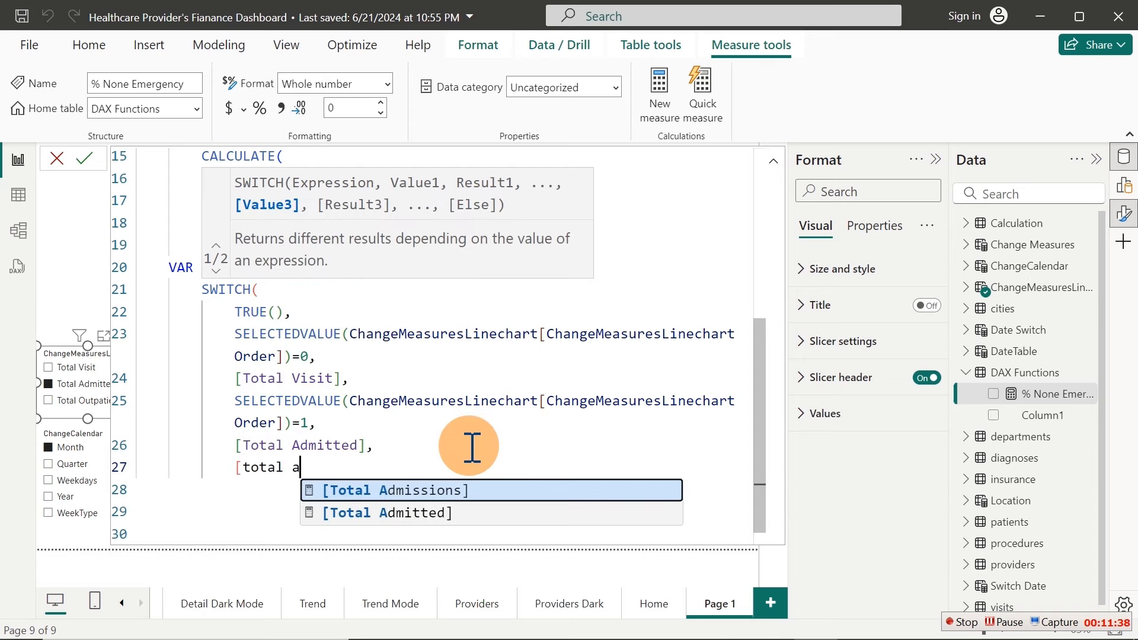
pyautogui.press('BackSpace')
pyautogui.write('ou')
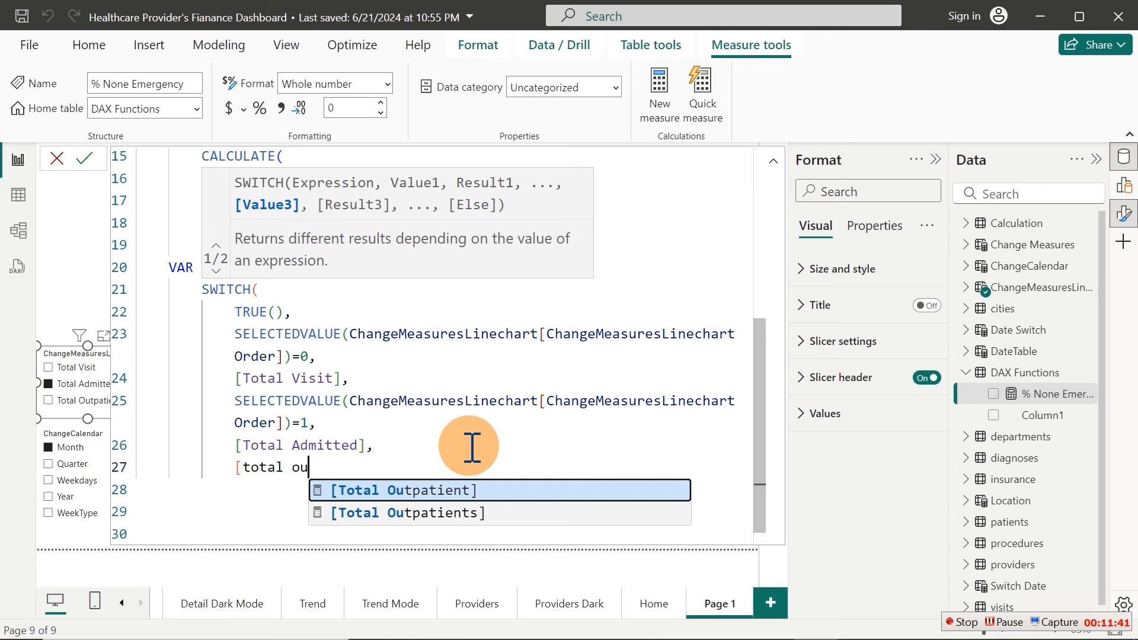
pyautogui.press('Tab')
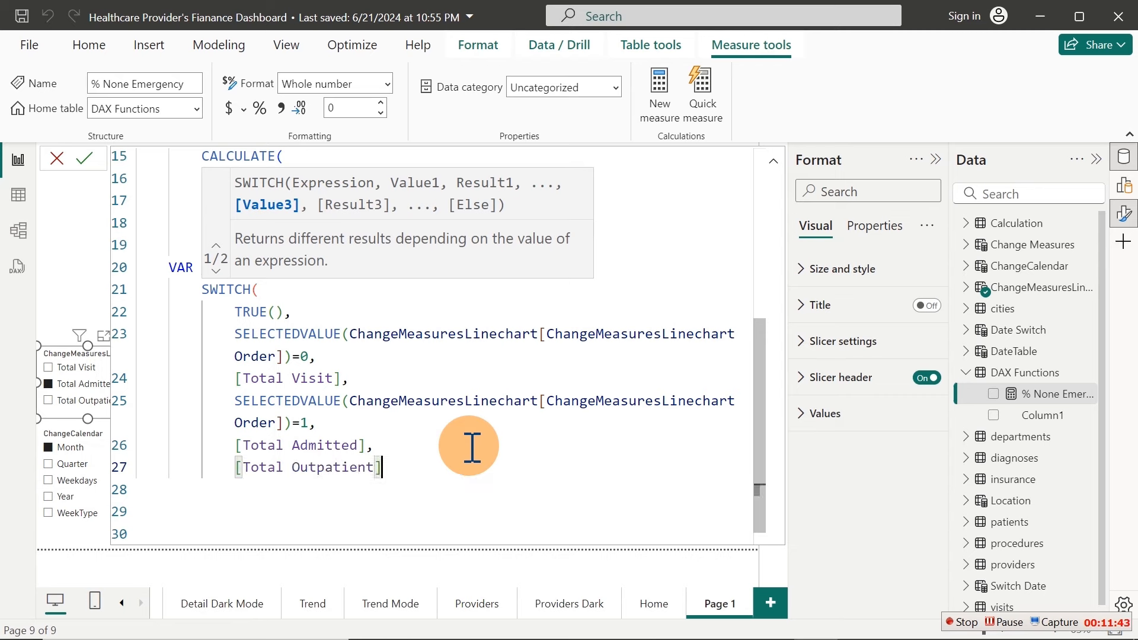
pyautogui.press('Return')
pyautogui.write(')')
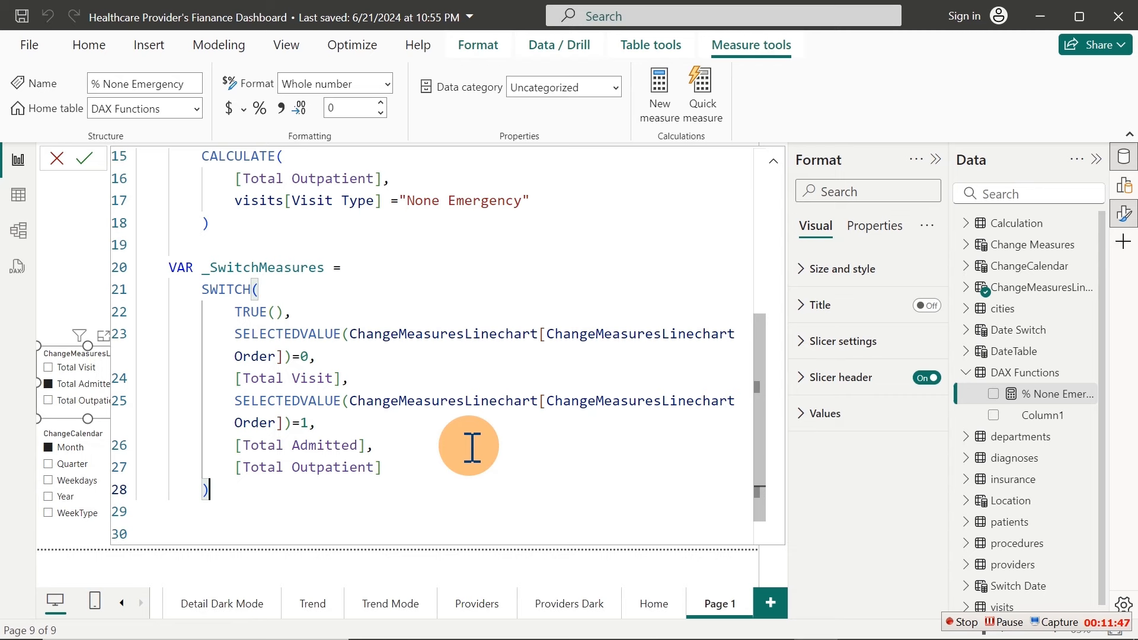
# Add a RETURN statement that outputs the _SwitchMeasures variable and commit the % None Emergency measure
pyautogui.press('Return')
pyautogui.press('Return')
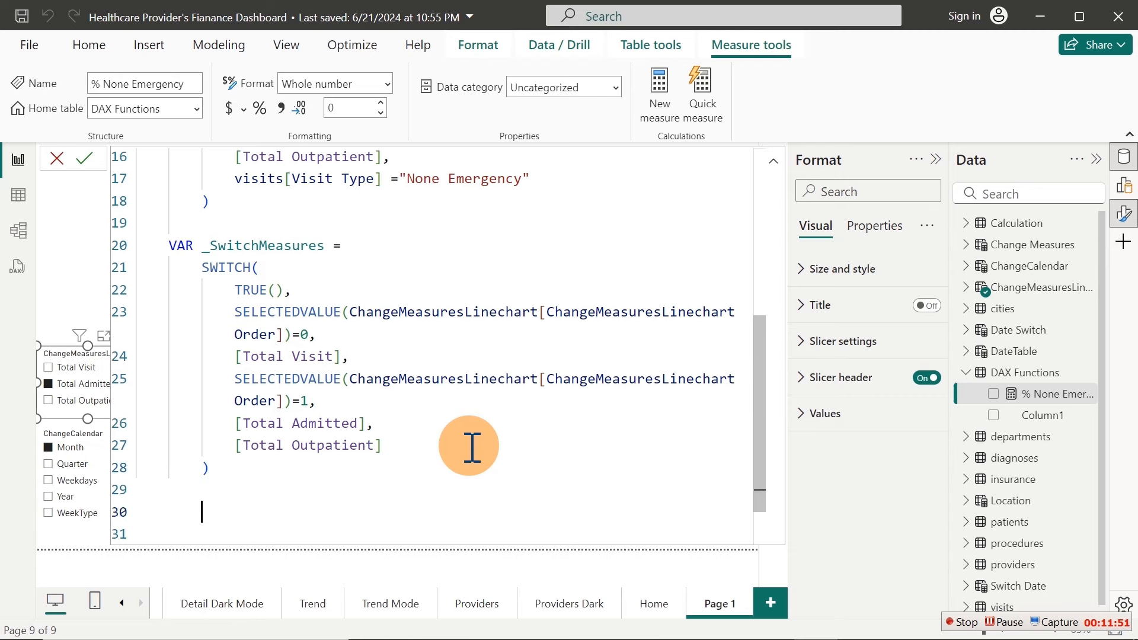
pyautogui.write('RETURN')
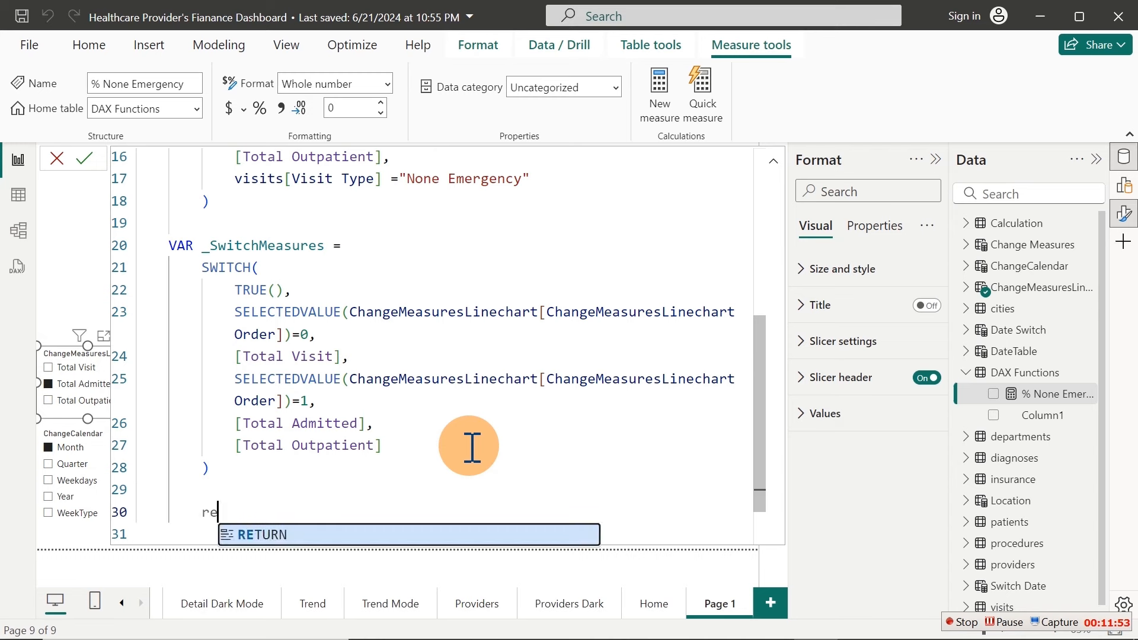
pyautogui.press('Return')
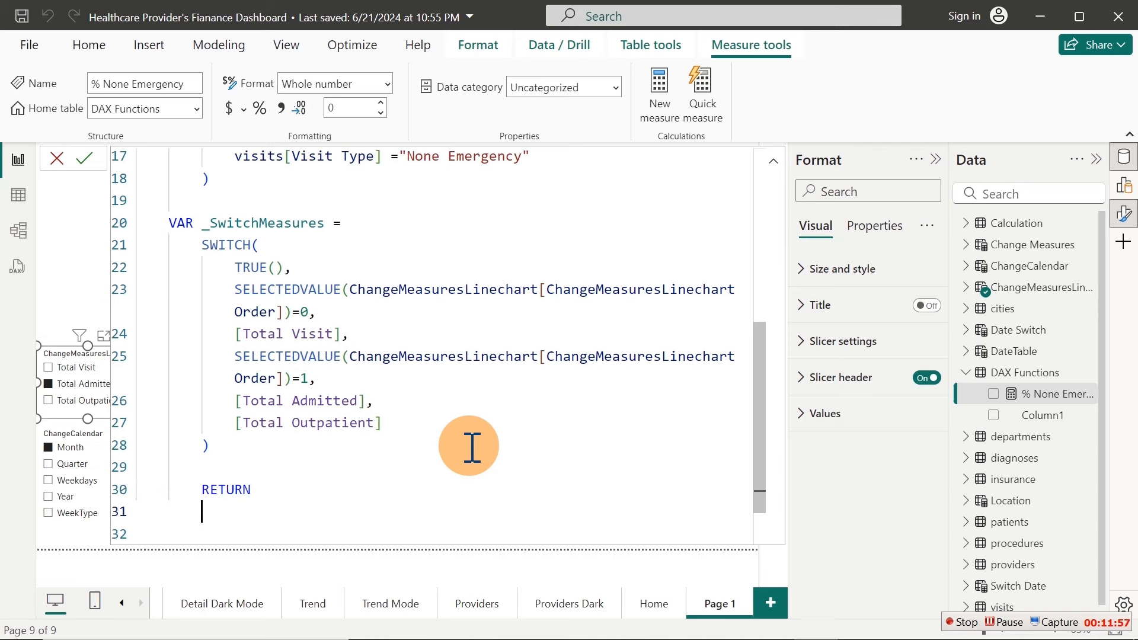
pyautogui.write('_')
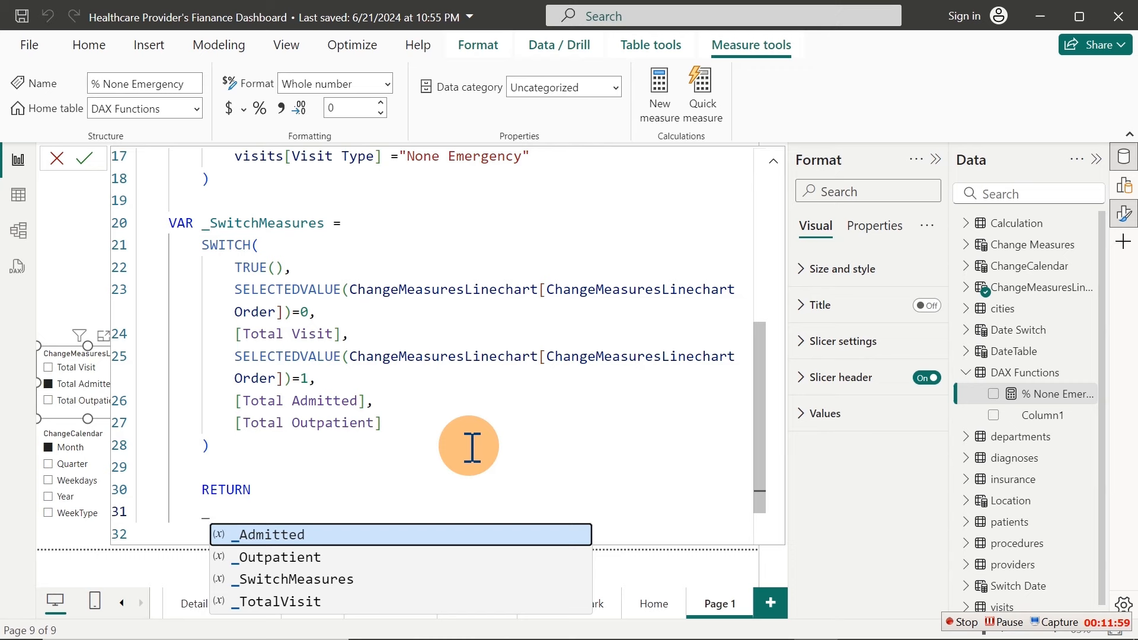
pyautogui.press('Down')
pyautogui.press('Down')
pyautogui.press('Tab')
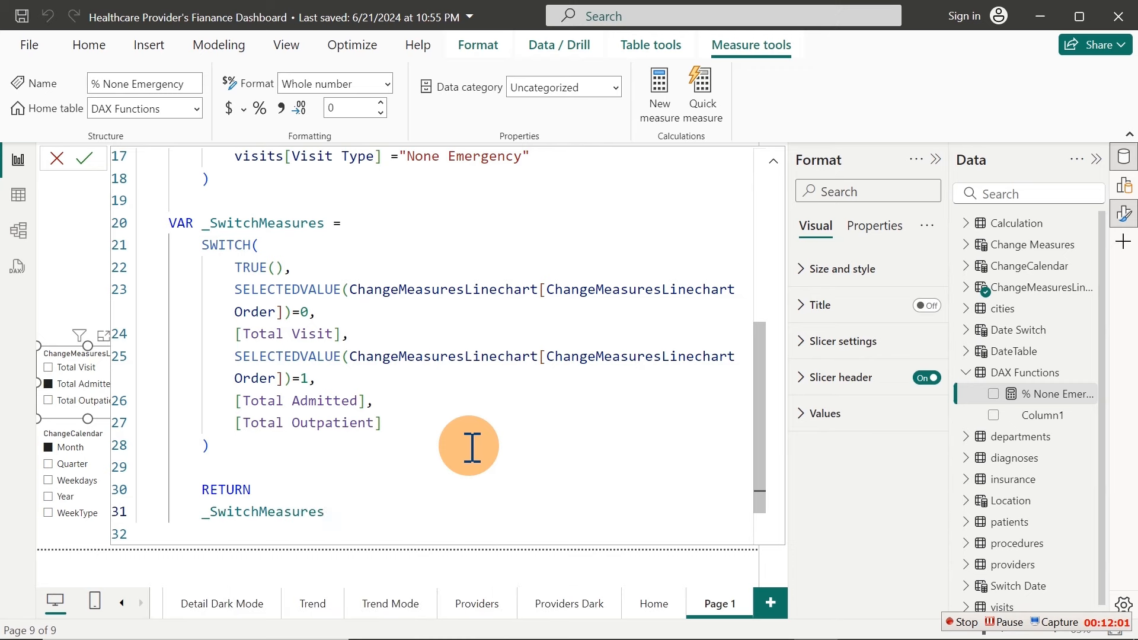
pyautogui.press('Return')
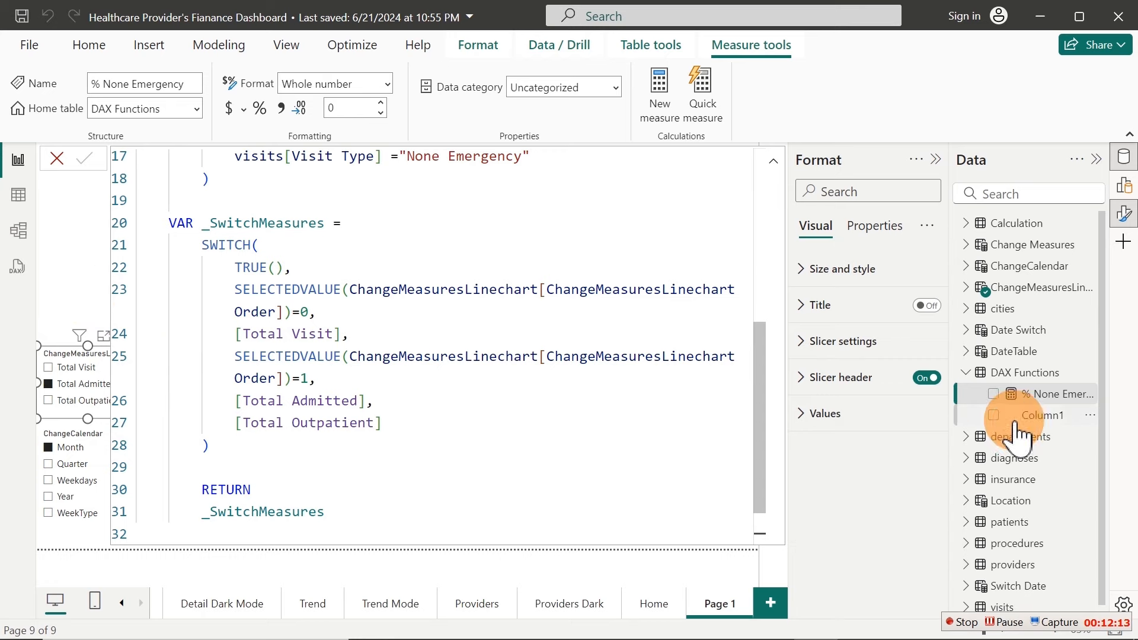
# Reopen the % None Emergency measure and review its formula down to the RETURN statement
pyautogui.click(1041, 419)
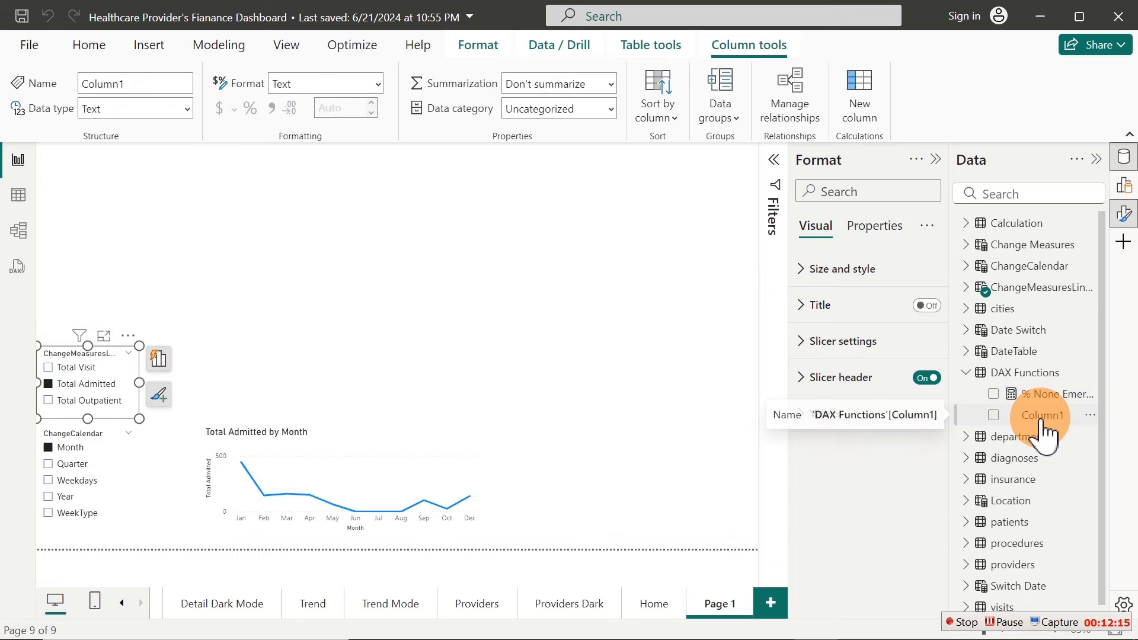
pyautogui.click(600, 320)
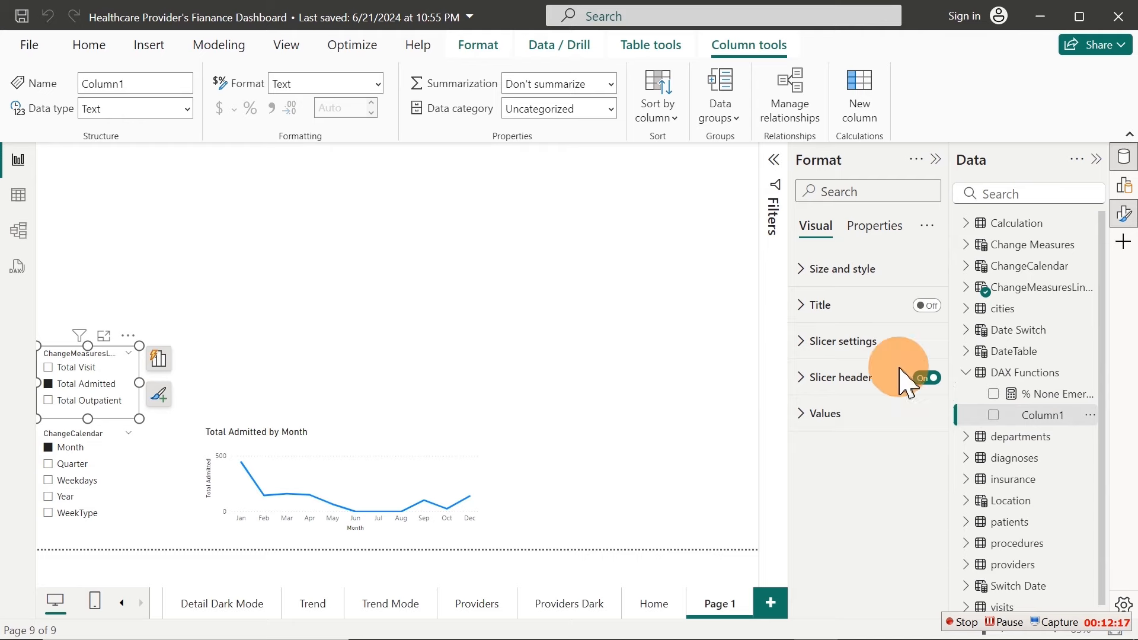
pyautogui.click(1000, 395)
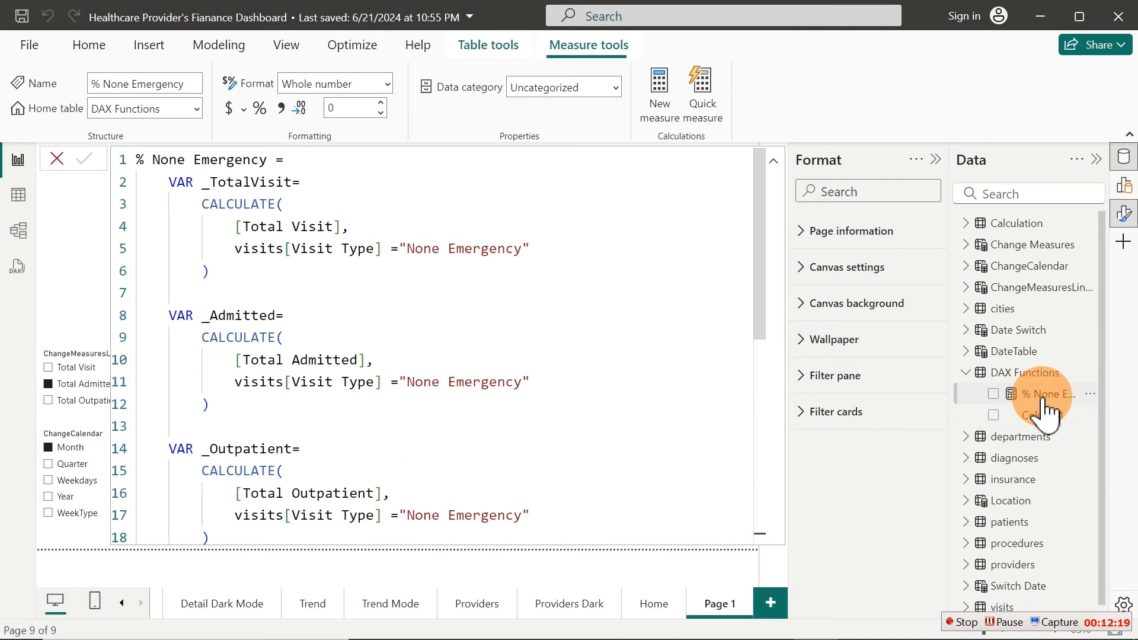
pyautogui.moveTo(757, 300); pyautogui.dragTo(758, 523)
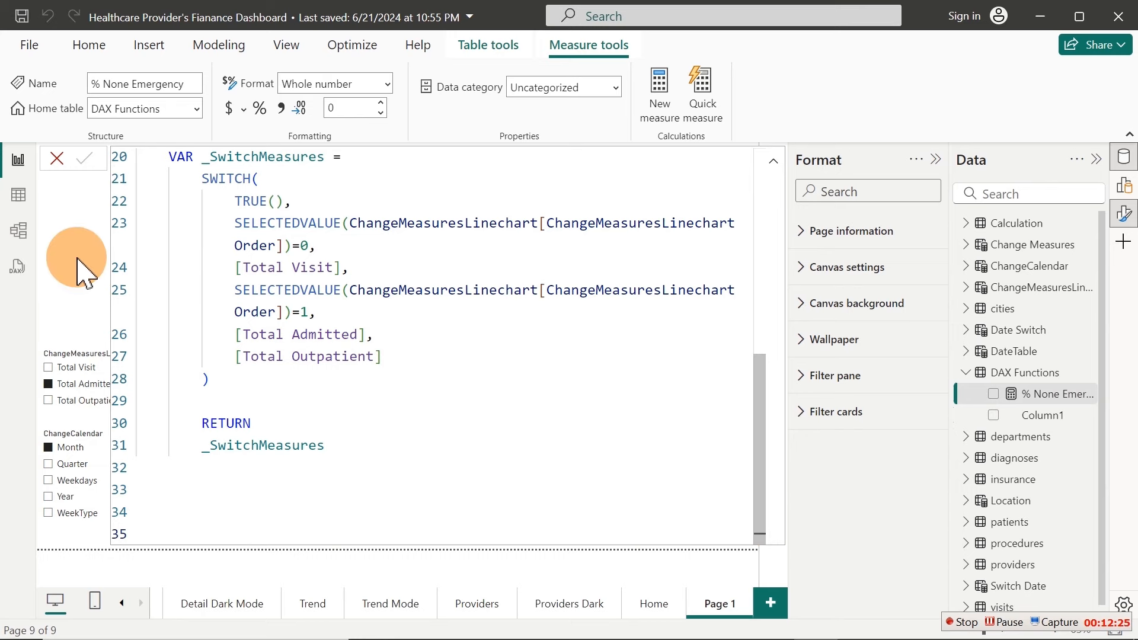
# Add a card showing the % None Emergency measure and place it above the line chart's right end
pyautogui.click(1048, 422)
pyautogui.click(402, 331)
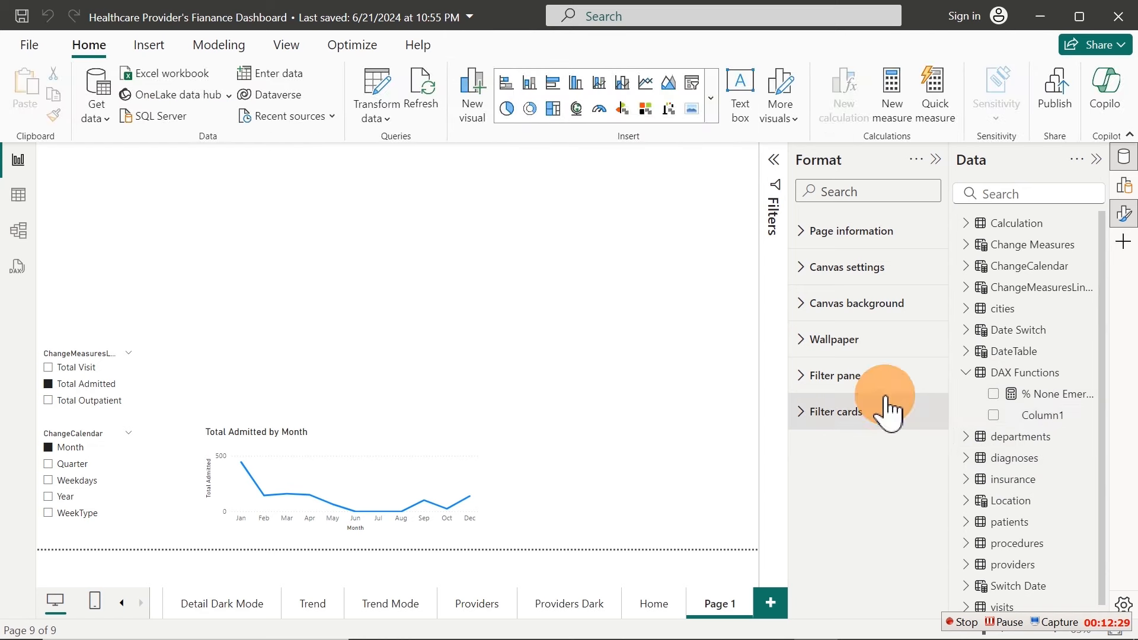
pyautogui.click(994, 394)
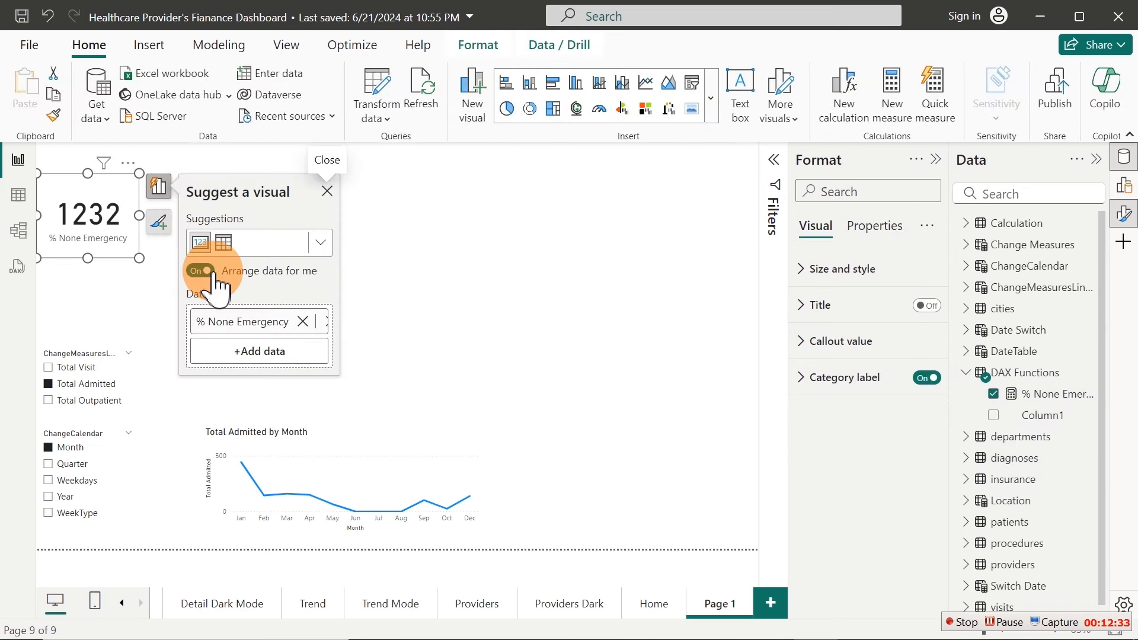
pyautogui.moveTo(77, 219); pyautogui.dragTo(510, 334)
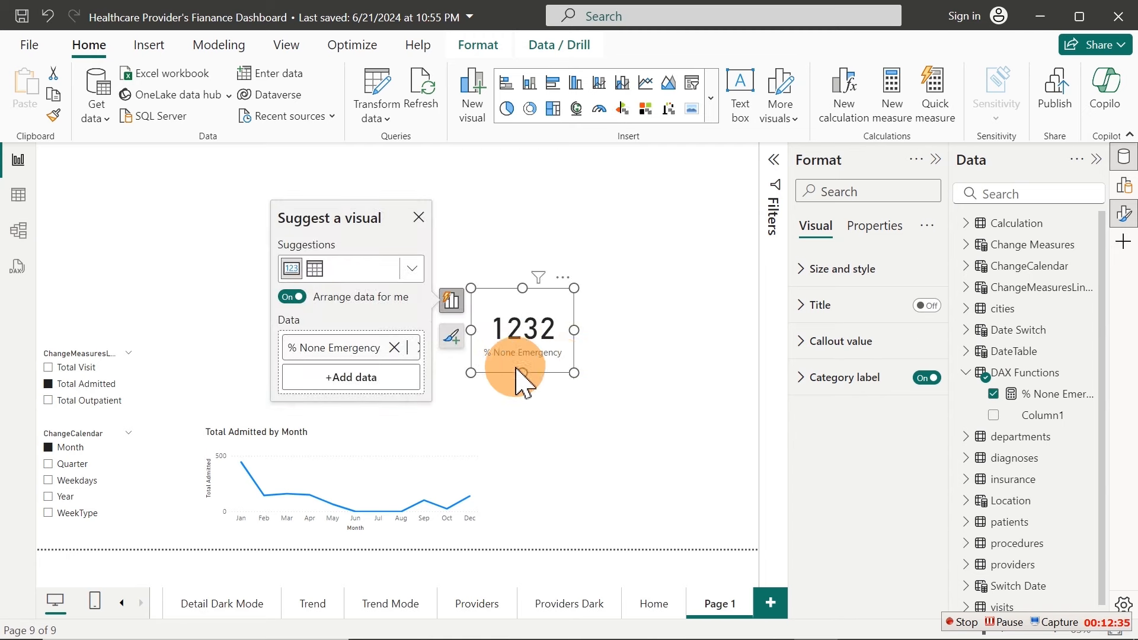
pyautogui.click(508, 216)
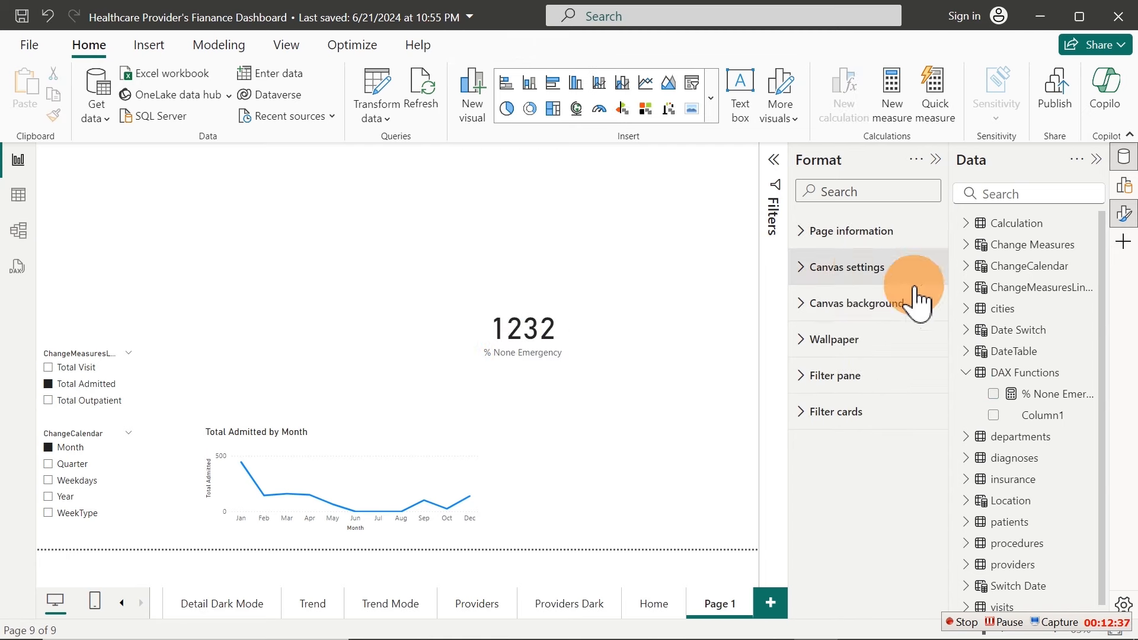
# Search the fields for "tota" and create a widened multi-row card with the Total Visit and Total Outpatient measures above the slicers
pyautogui.click(996, 231)
pyautogui.click(999, 195)
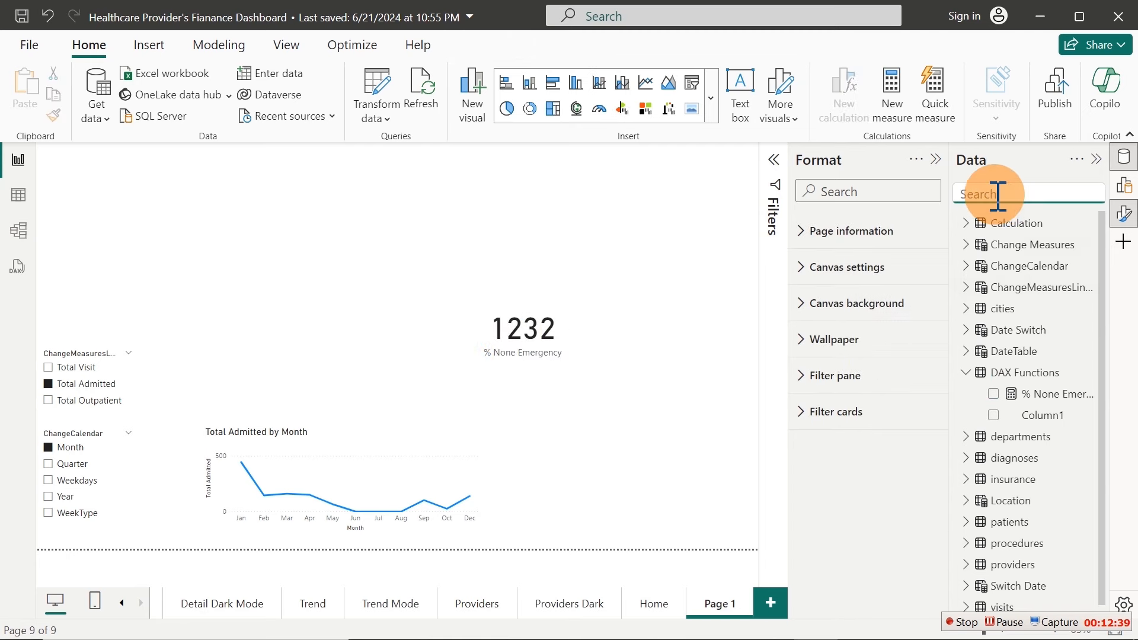
pyautogui.write('tota')
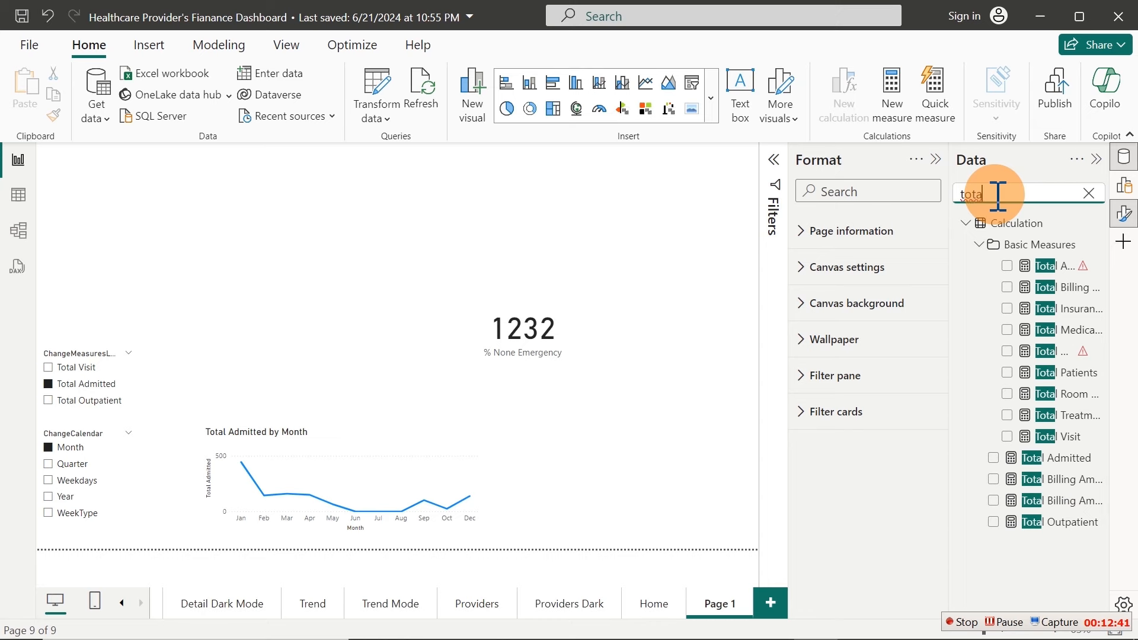
pyautogui.click(1007, 437)
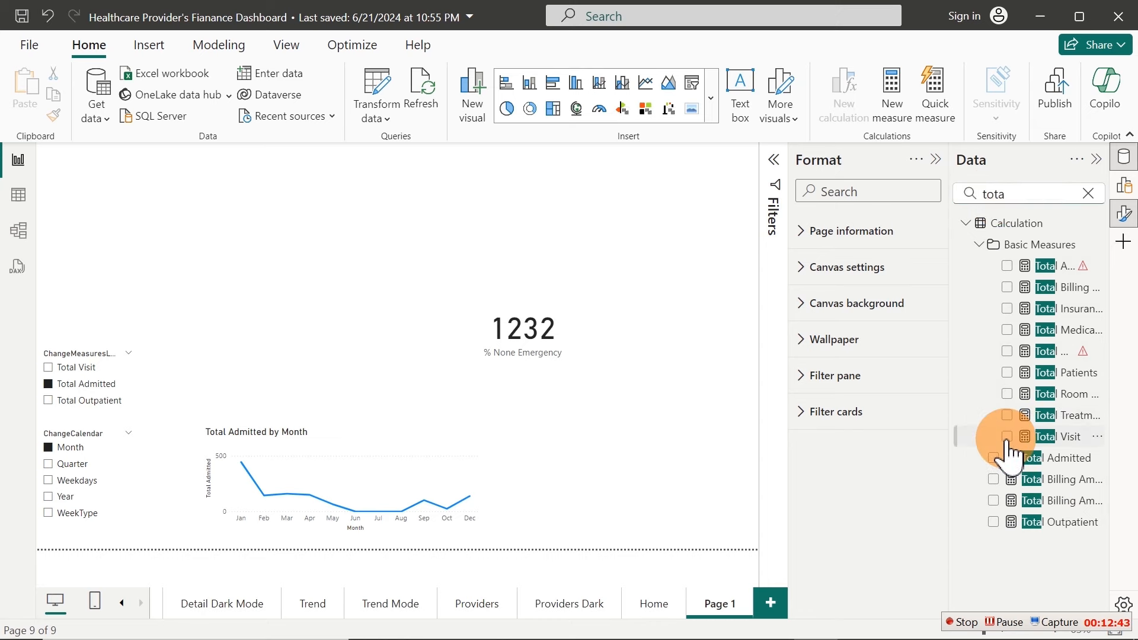
pyautogui.moveTo(136, 243); pyautogui.dragTo(381, 258)
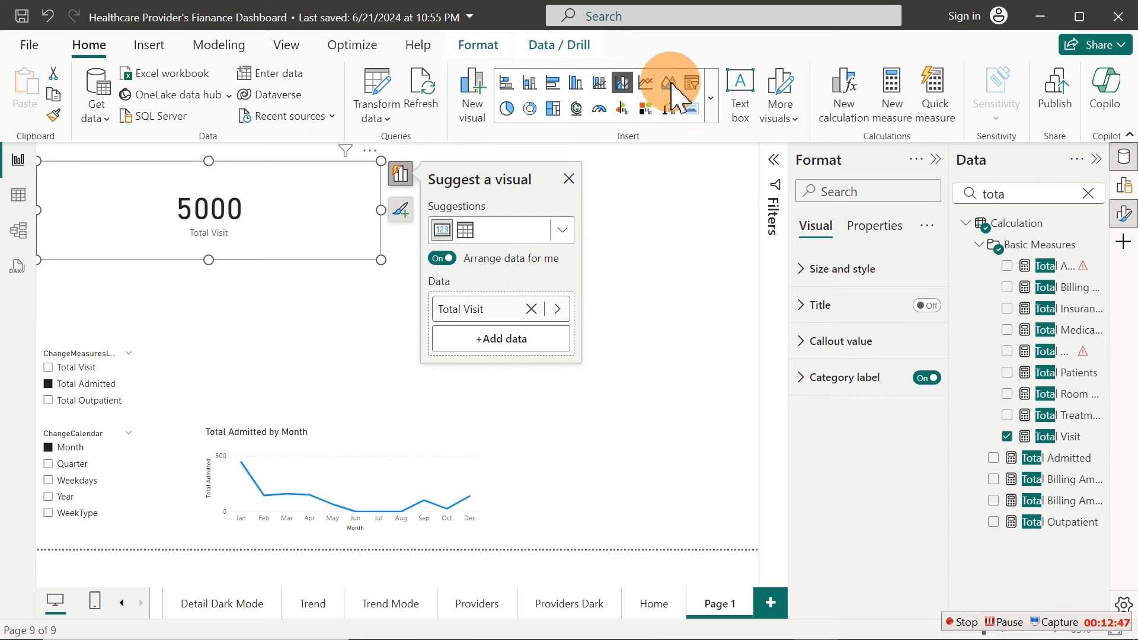
pyautogui.click(712, 99)
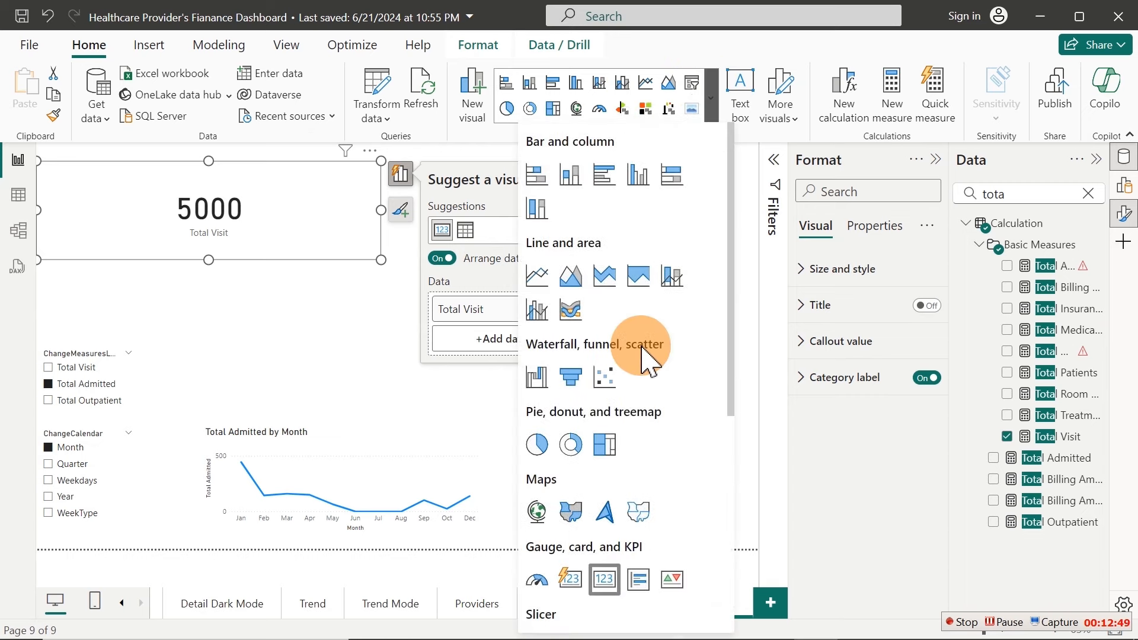
pyautogui.click(641, 578)
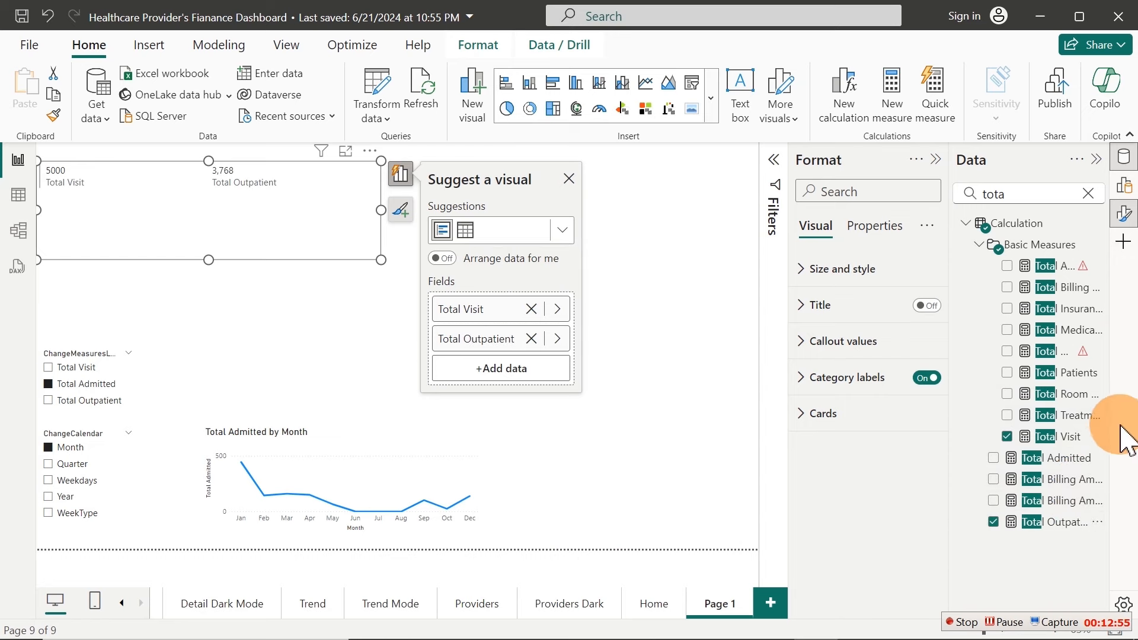
# Add the Total Admitted measure to the multi-row card and set its callout value font size to 20
pyautogui.click(994, 458)
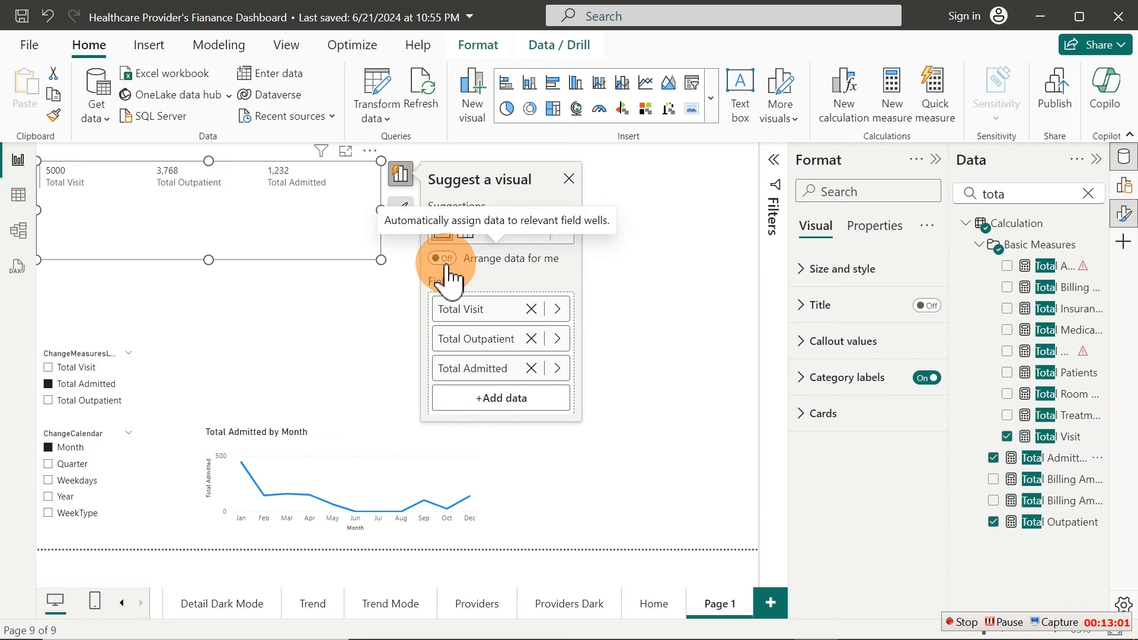
pyautogui.click(569, 179)
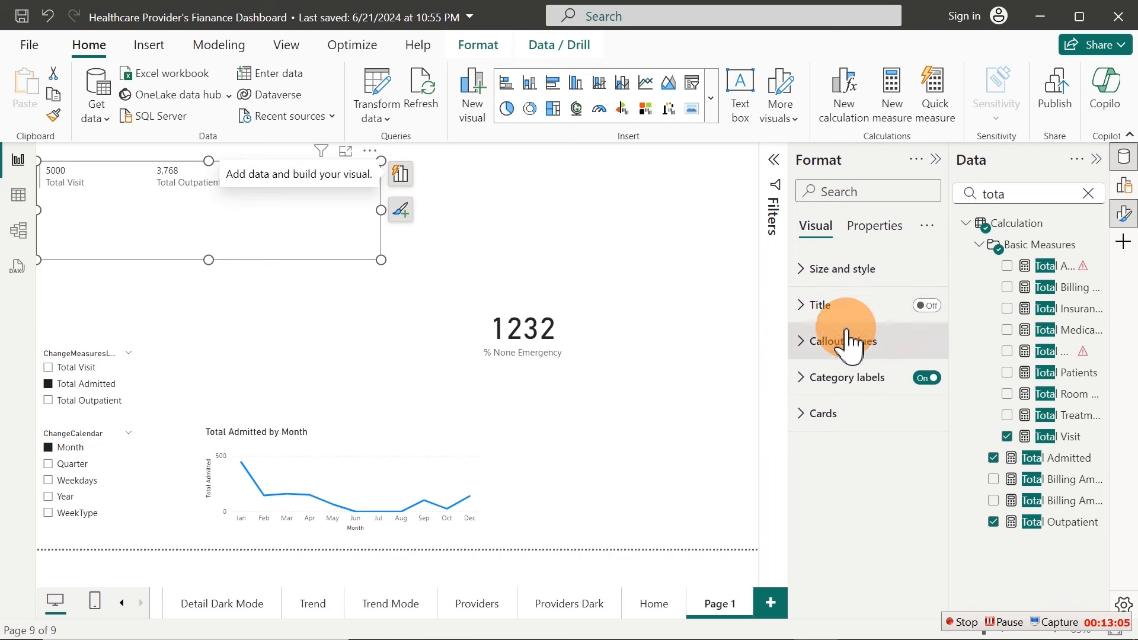
pyautogui.click(845, 350)
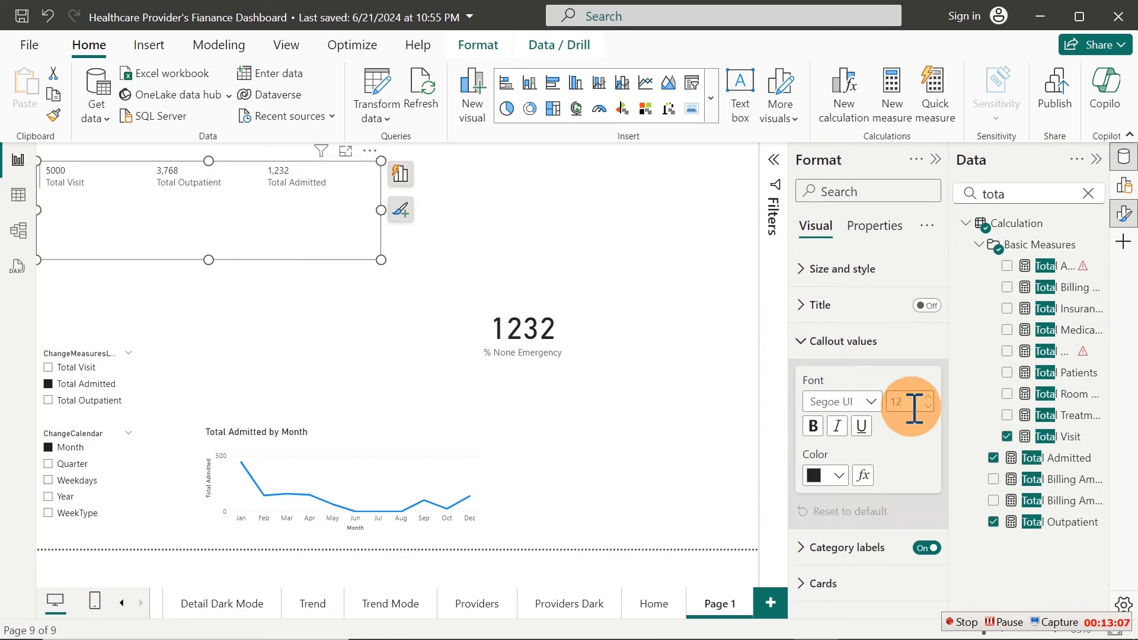
pyautogui.moveTo(908, 402); pyautogui.dragTo(860, 410)
pyautogui.write('20')
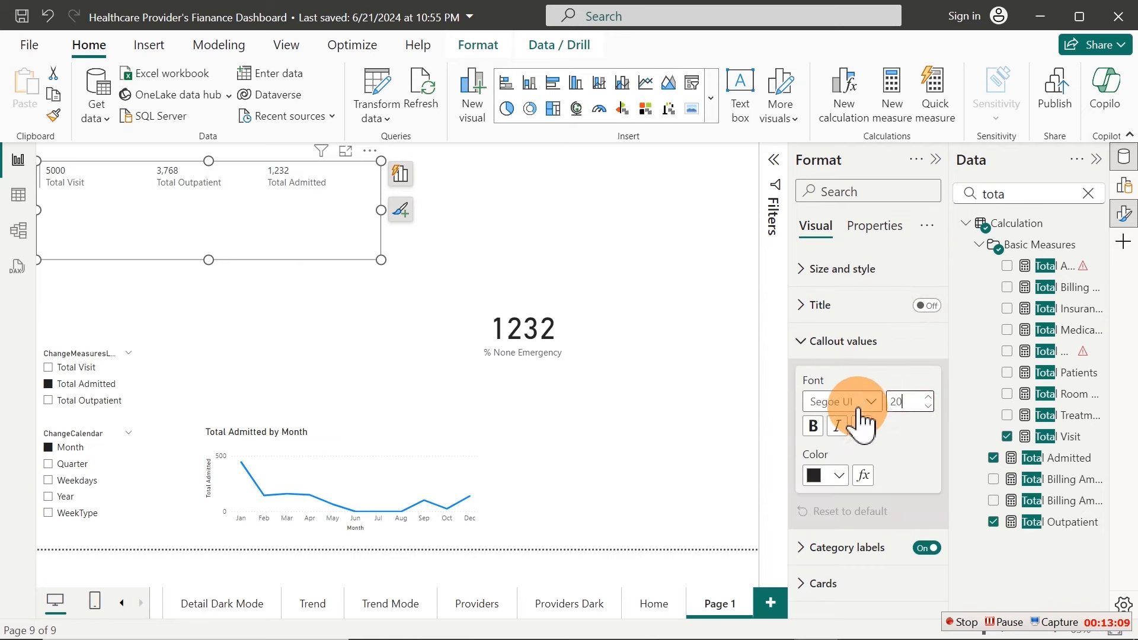
pyautogui.press('Return')
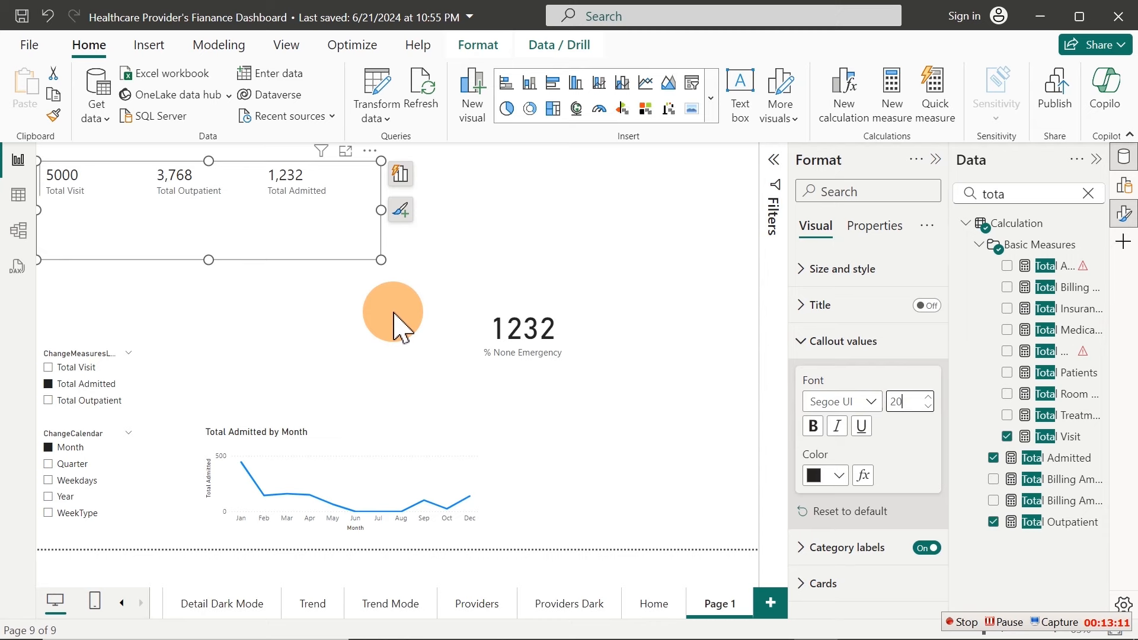
# Move the multi-row card to the upper middle of the page and shift the % None Emergency card slightly down and right
pyautogui.click(399, 330)
pyautogui.moveTo(305, 202); pyautogui.dragTo(468, 221)
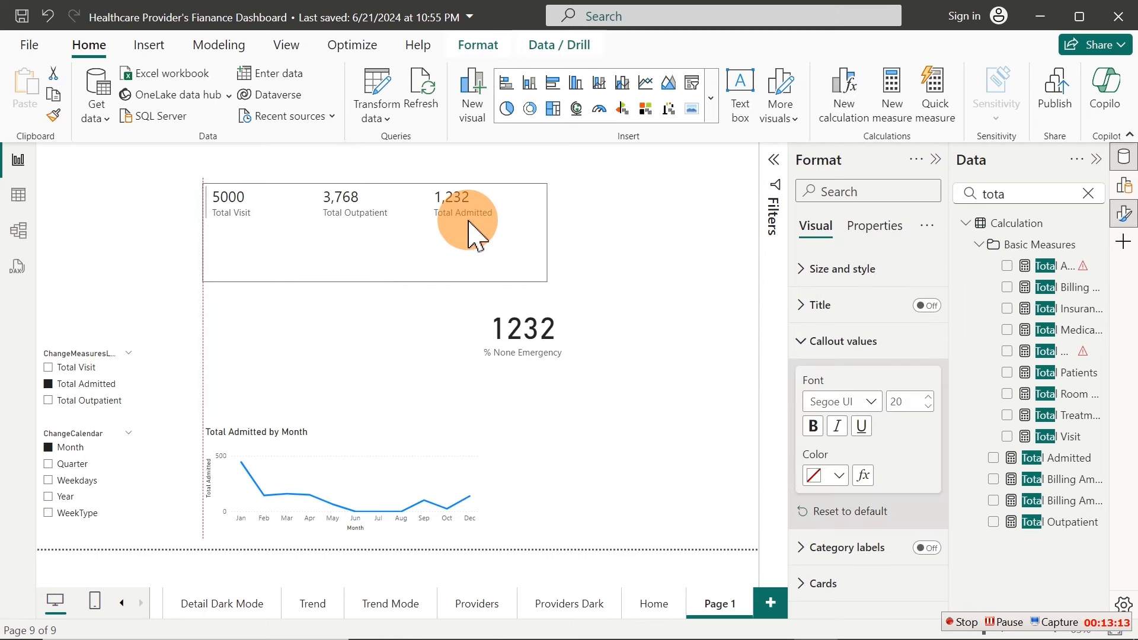
pyautogui.moveTo(394, 239); pyautogui.dragTo(470, 223)
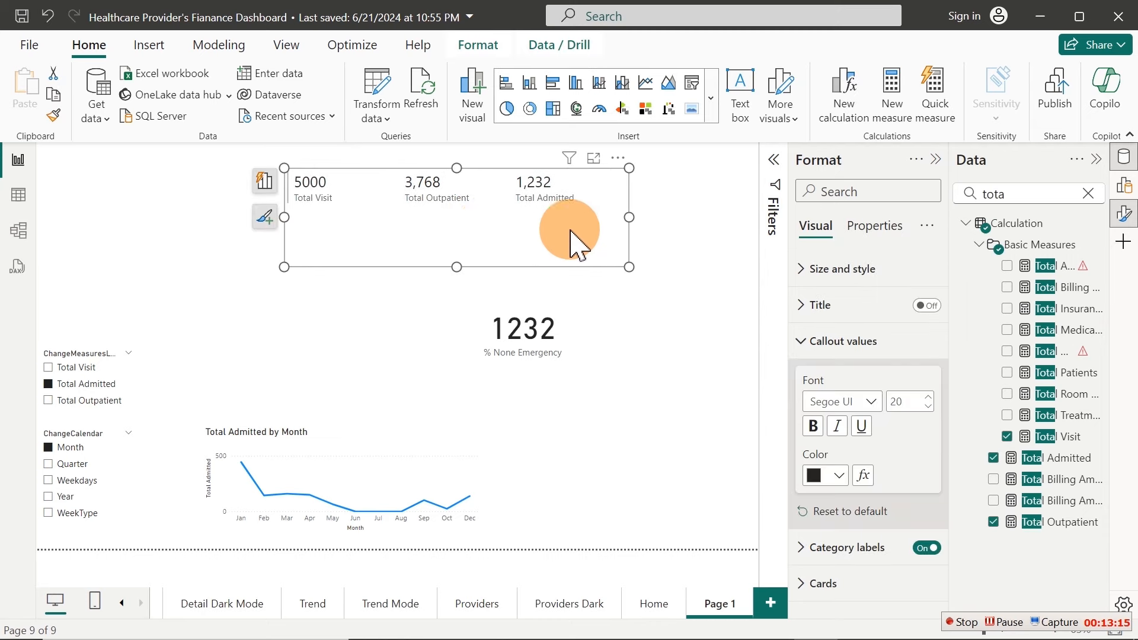
pyautogui.click(522, 347)
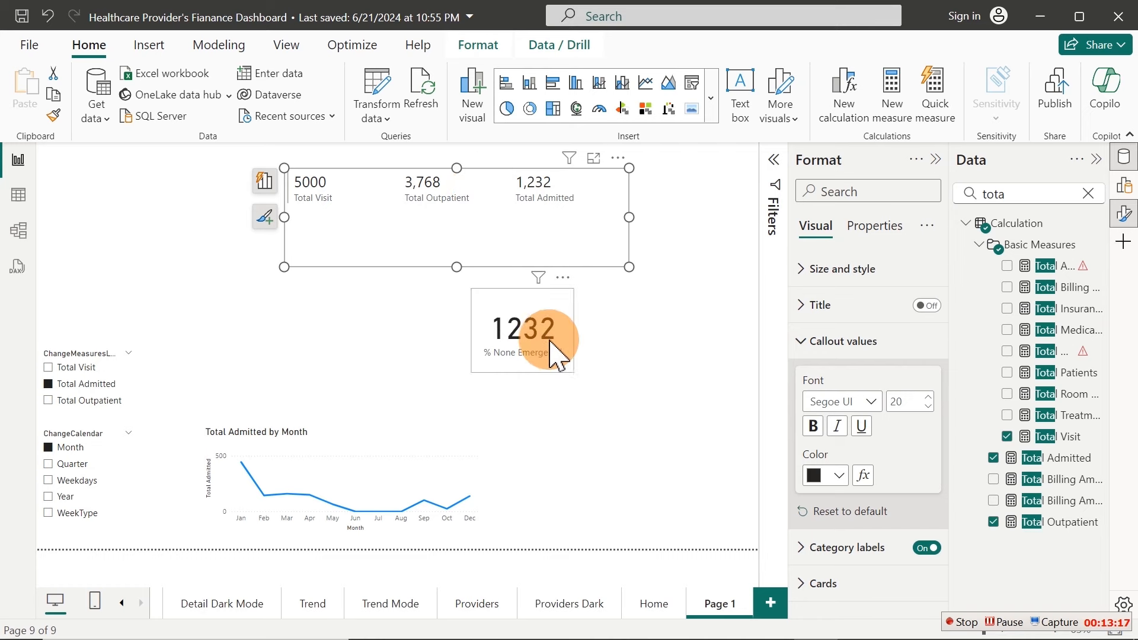
pyautogui.moveTo(522, 351); pyautogui.dragTo(573, 378)
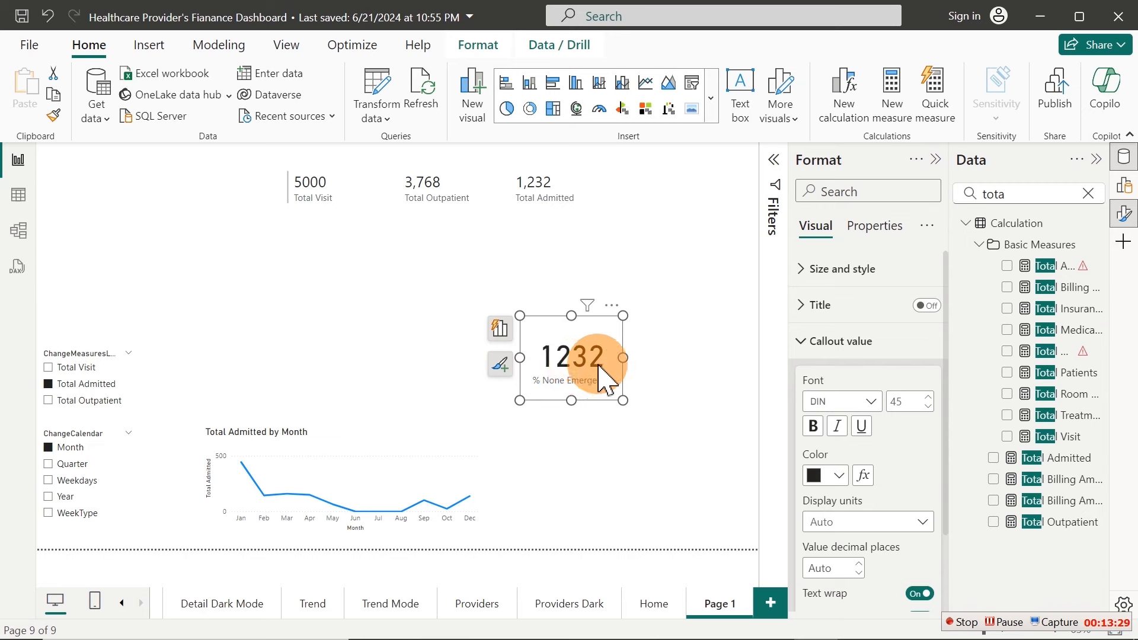
# Test the measures slicer with Total Visit and Total Outpatient, and move the % None Emergency card below the multi-row card's left end
pyautogui.click(62, 369)
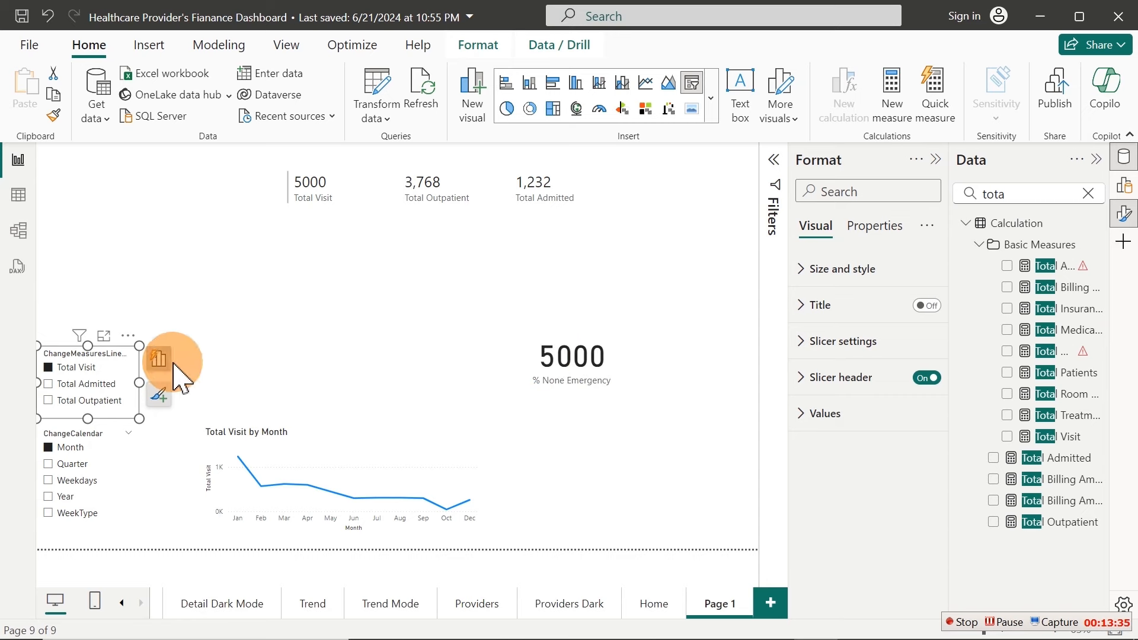
pyautogui.click(68, 404)
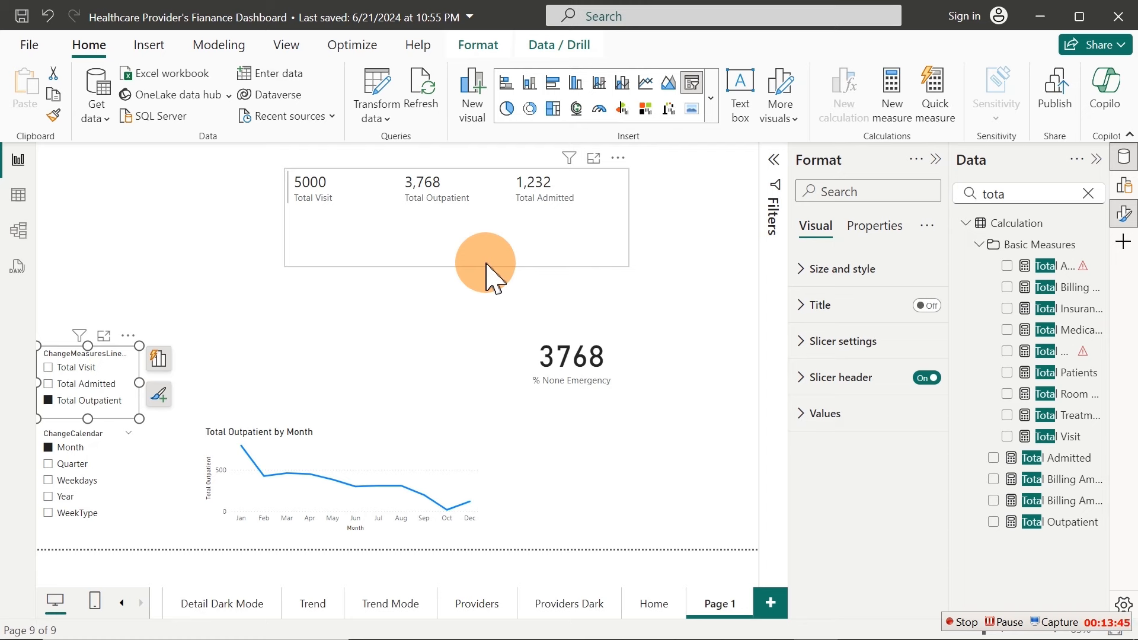
pyautogui.click(587, 353)
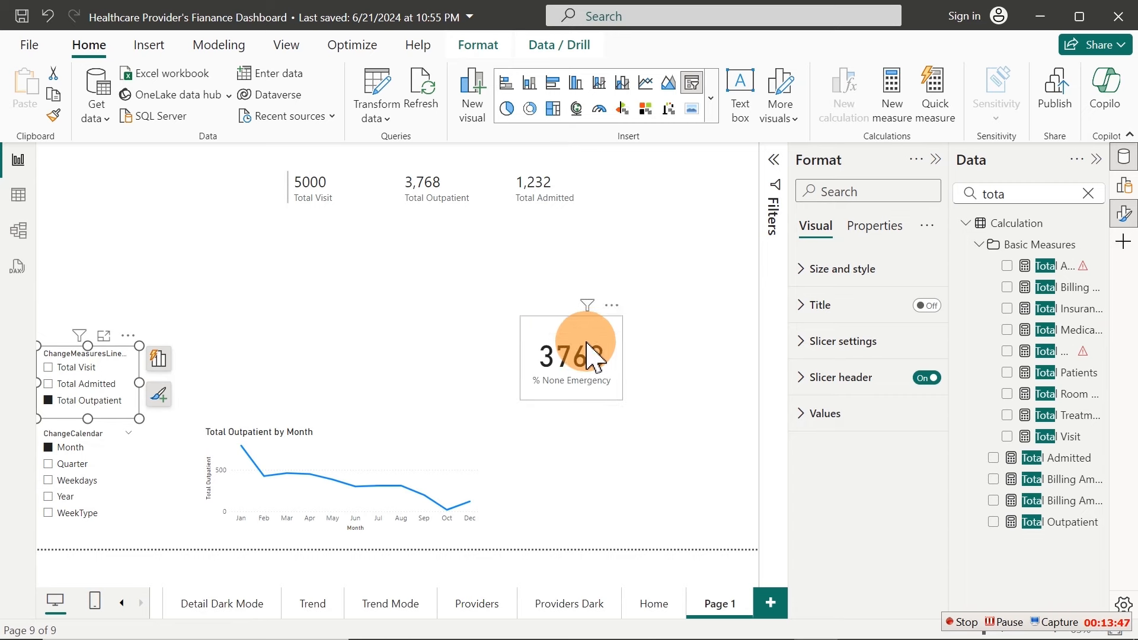
pyautogui.moveTo(589, 354); pyautogui.dragTo(328, 312)
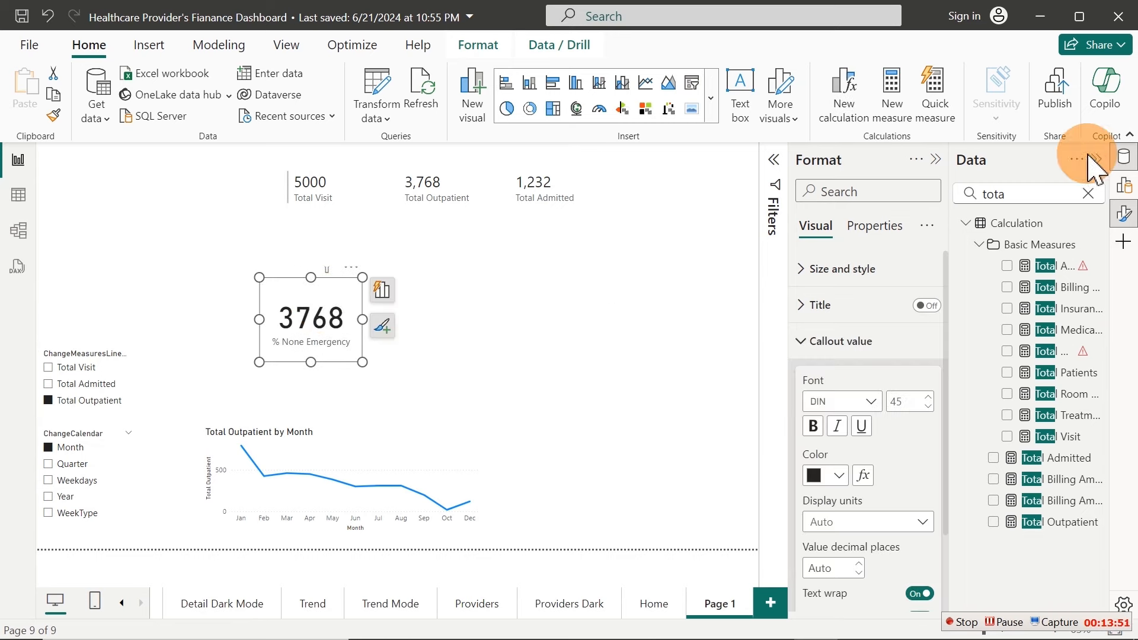
# Clear the field search, reopen the % None Emergency measure and delete its RETURN statement that outputs _SwitchMeasures
pyautogui.click(1089, 195)
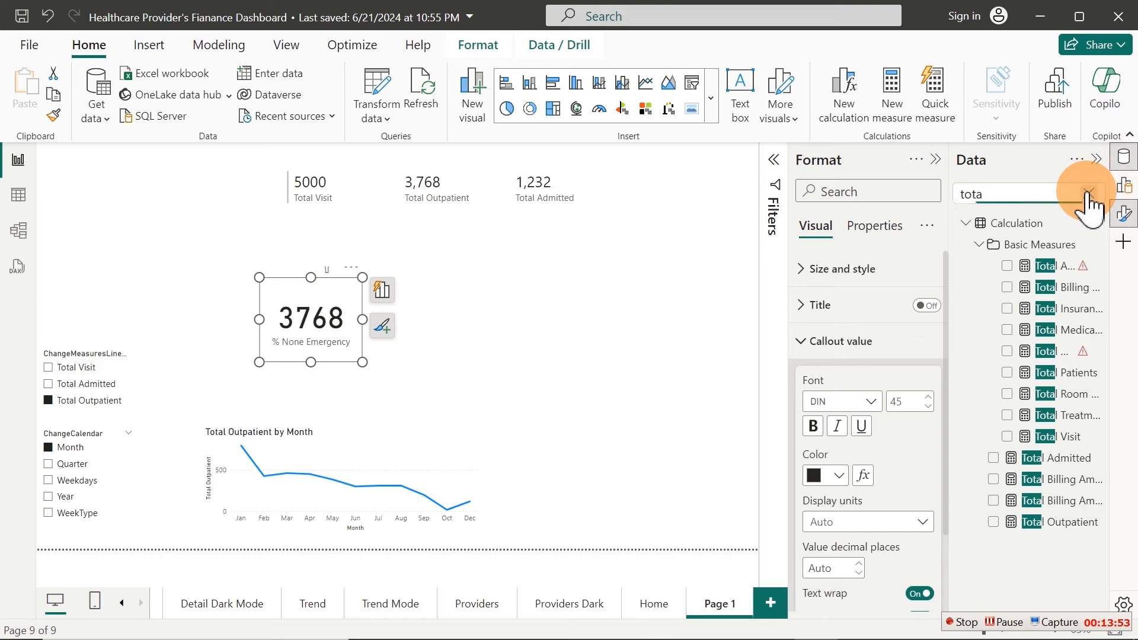
pyautogui.click(1030, 401)
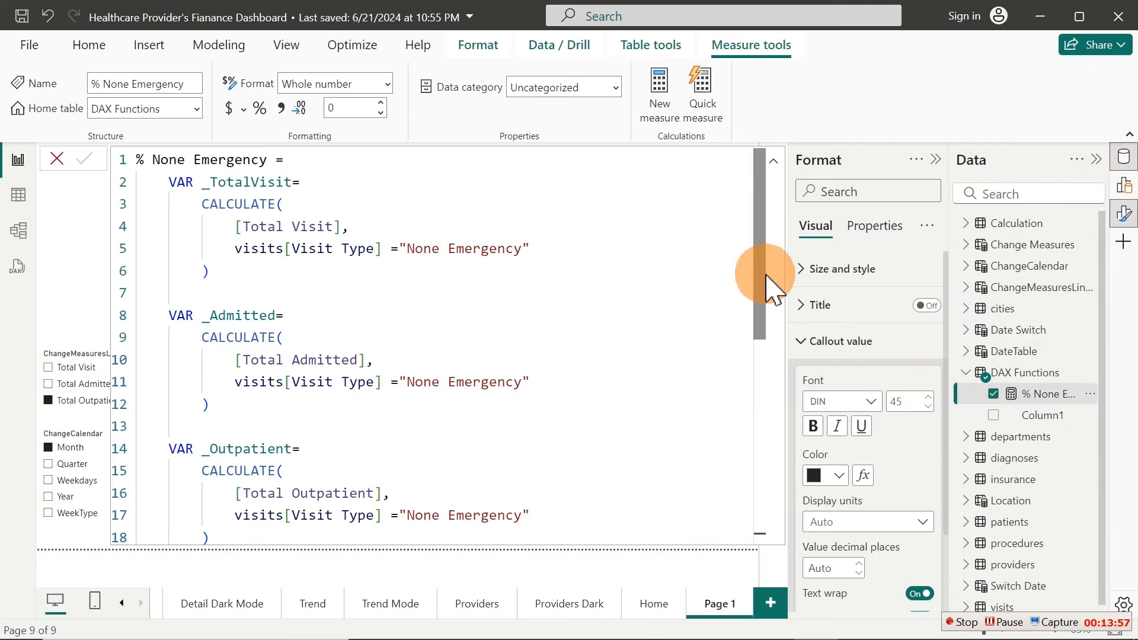
pyautogui.moveTo(755, 279); pyautogui.dragTo(753, 503)
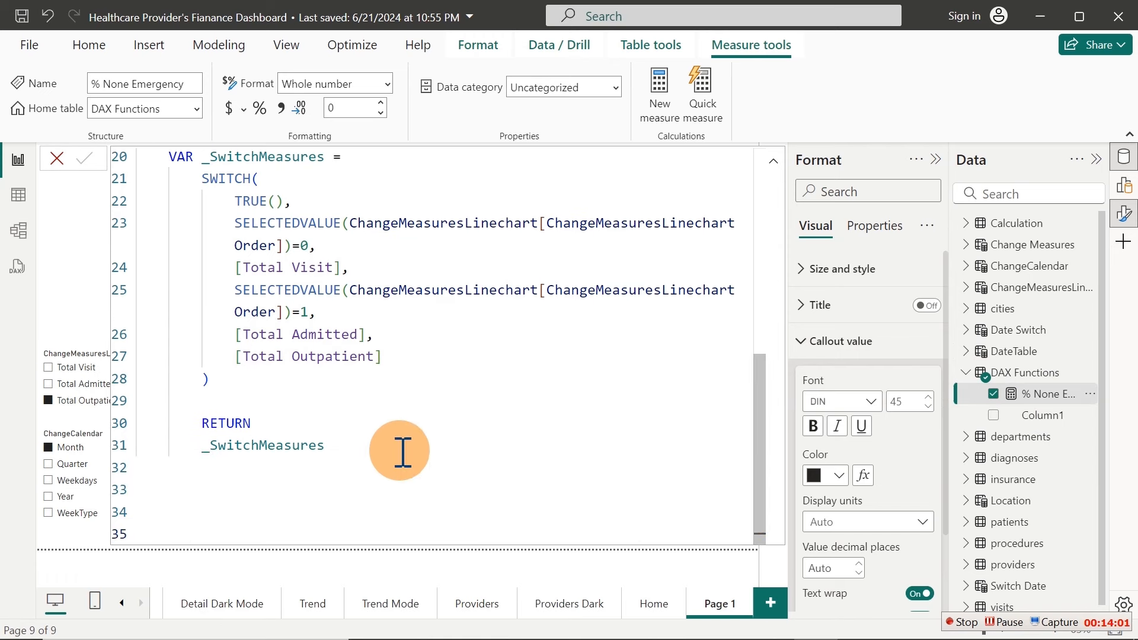
pyautogui.moveTo(338, 447); pyautogui.dragTo(197, 419)
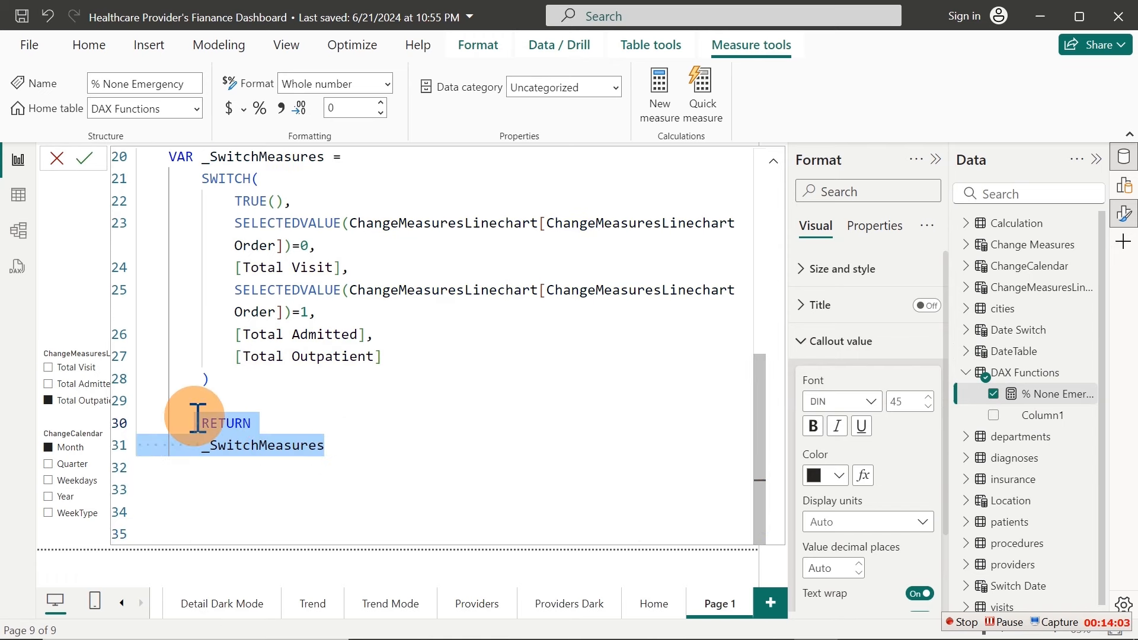
pyautogui.press('Delete')
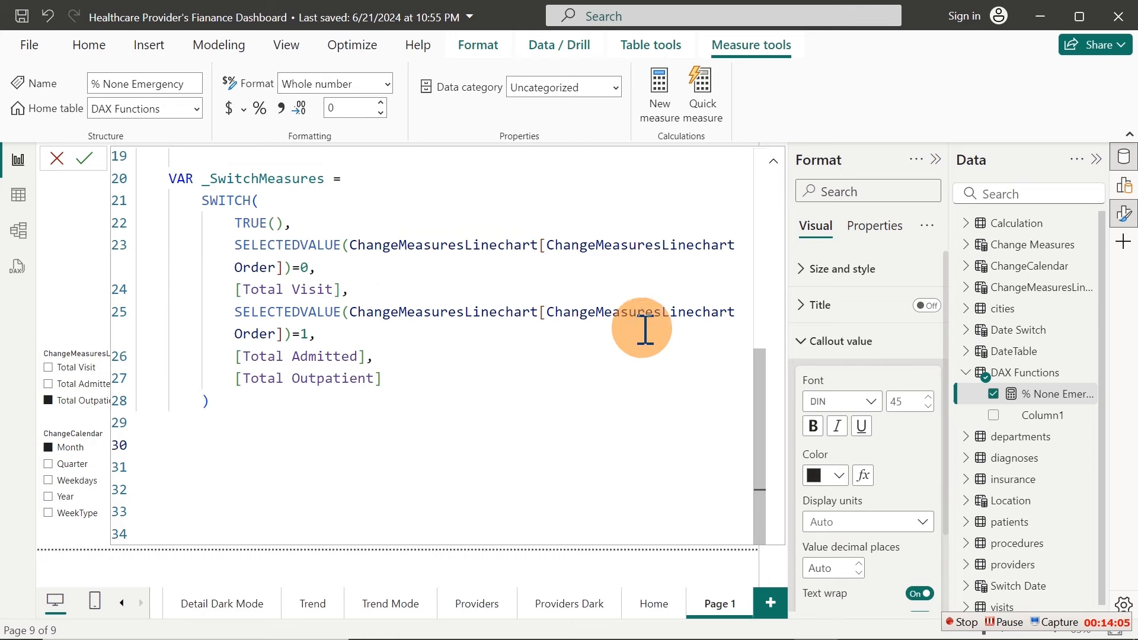
# Review the measure's CALCULATE variables and declare a new variable _SwitchVar below the _SwitchMeasures block
pyautogui.moveTo(765, 468); pyautogui.dragTo(749, 223)
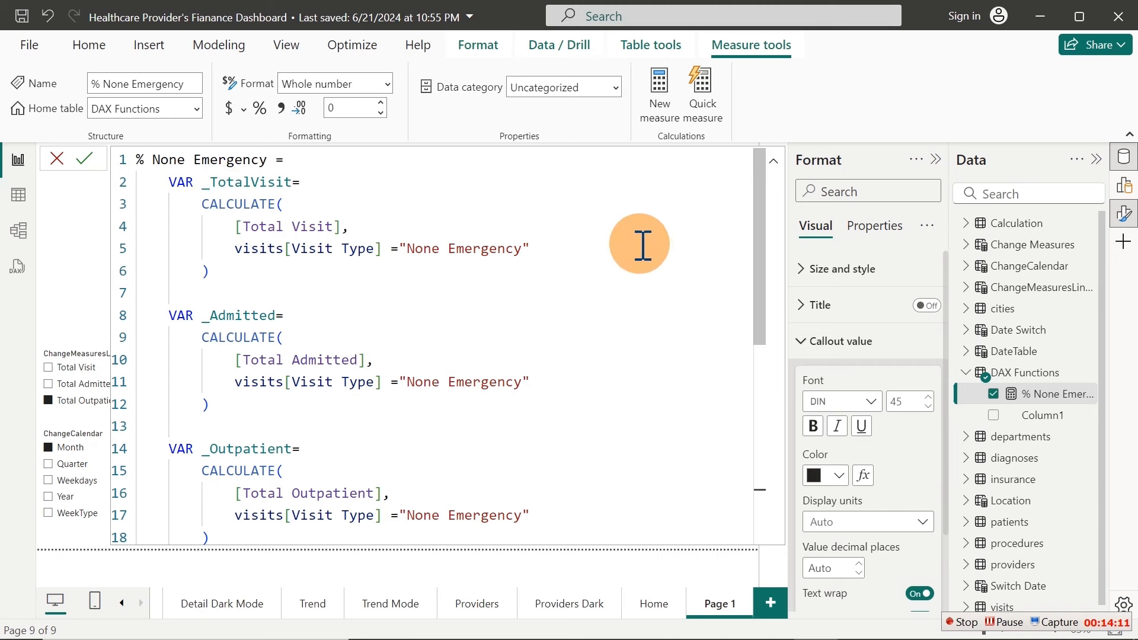
pyautogui.moveTo(765, 264); pyautogui.dragTo(757, 496)
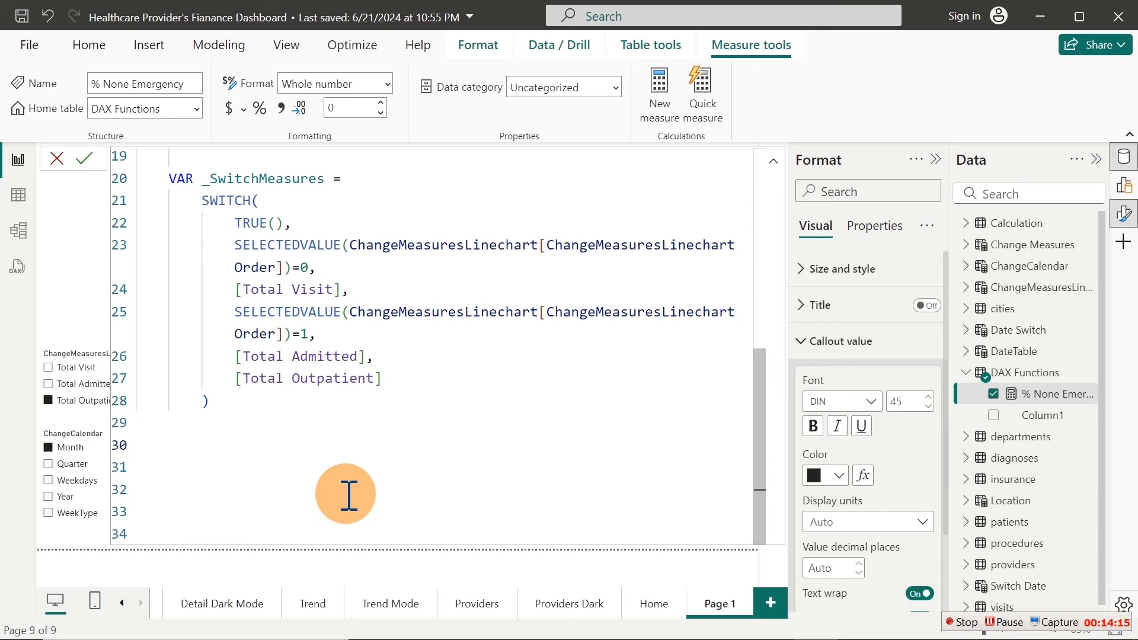
pyautogui.press('BackSpace')
pyautogui.write('var')
pyautogui.press('Tab')
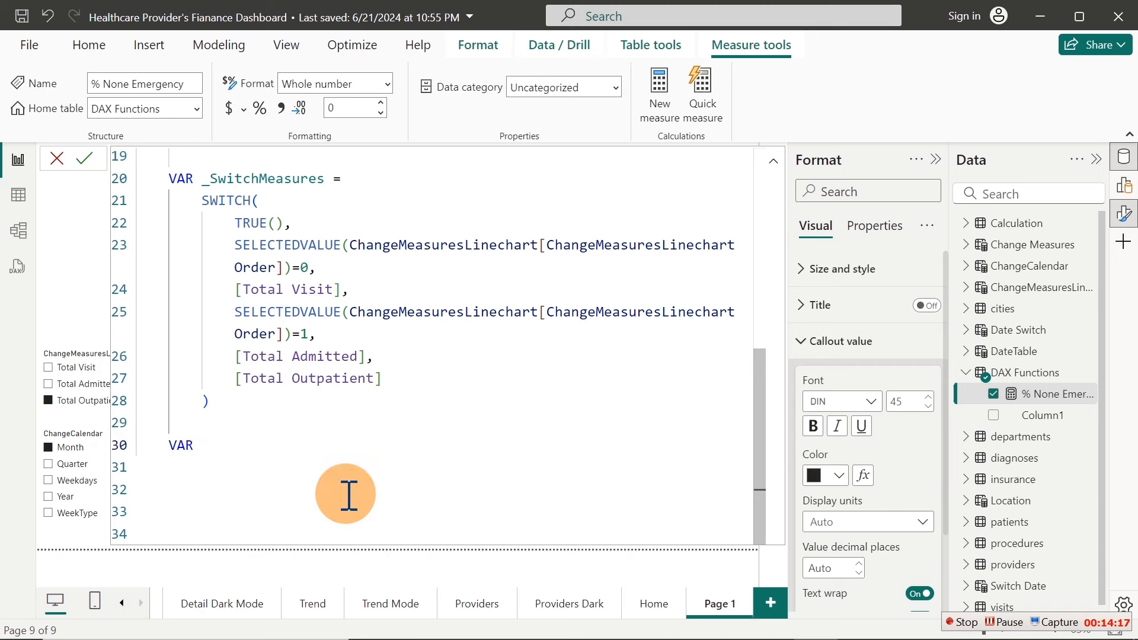
pyautogui.write('_SwitchVar =')
pyautogui.press('Return')
pyautogui.press('Tab')
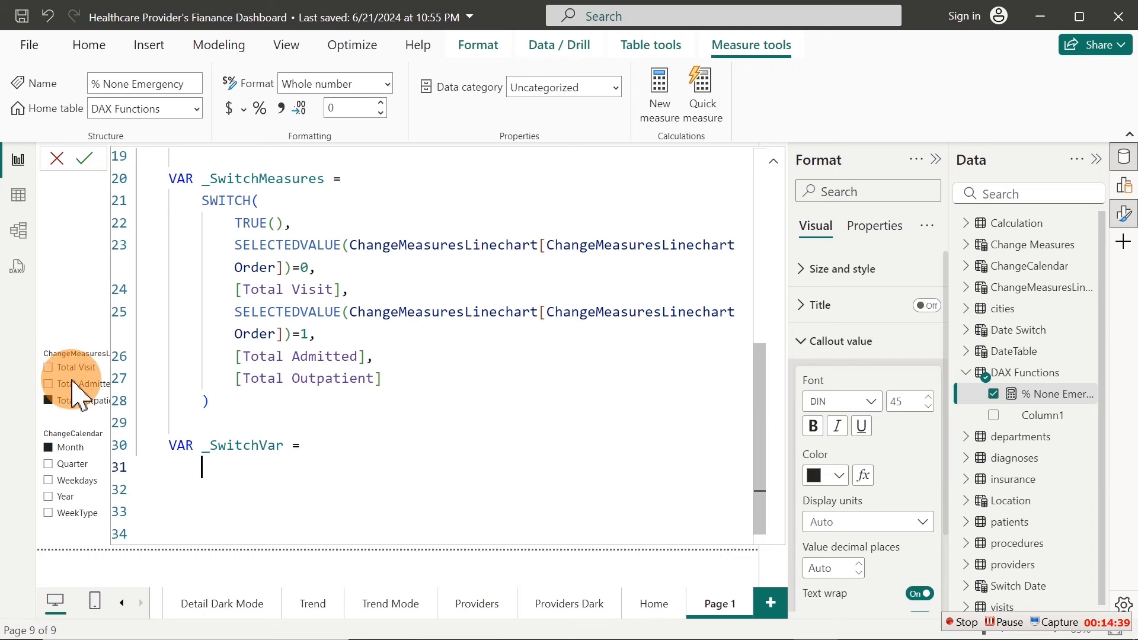
# Start a SWITCH function in the _SwitchVar variable with TRUE() as its expression
pyautogui.write('sw')
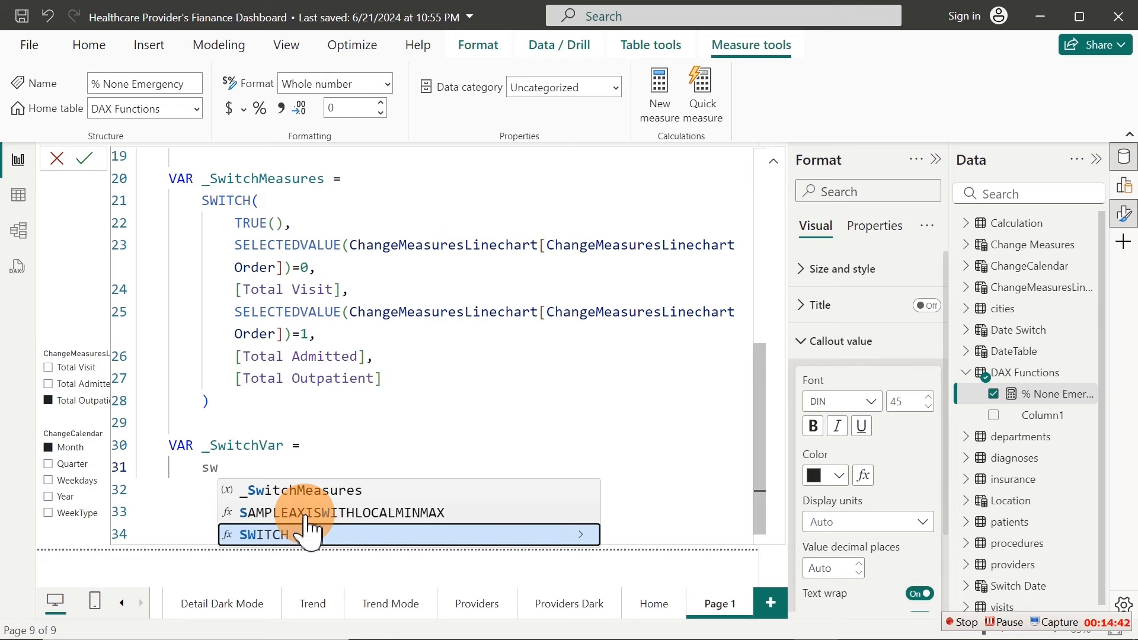
pyautogui.click(308, 531)
pyautogui.press('Return')
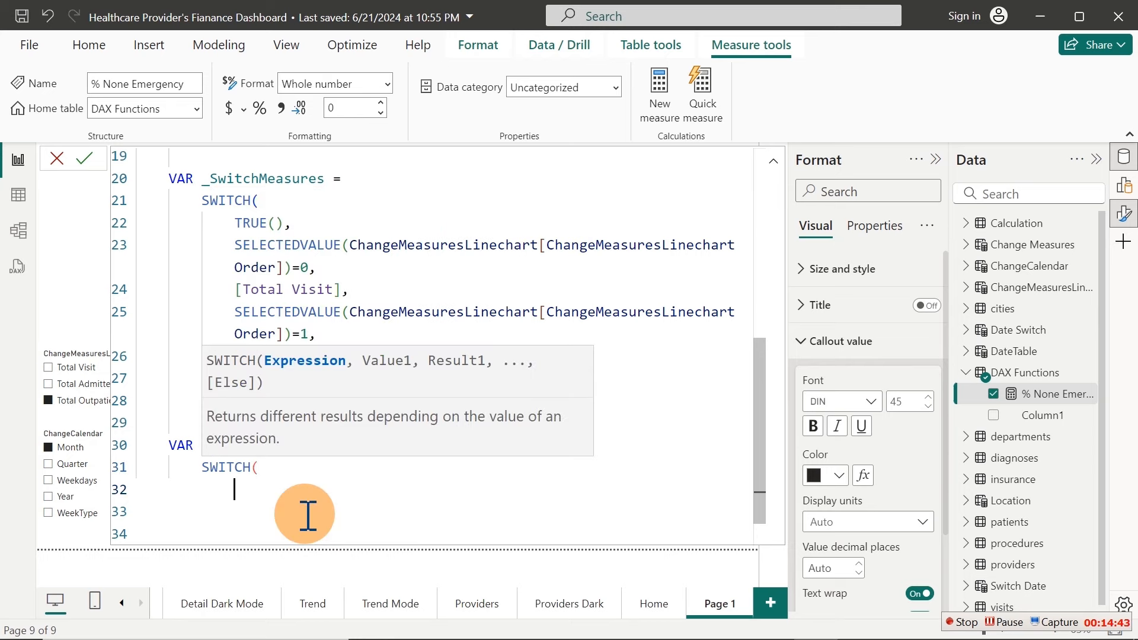
pyautogui.write('true')
pyautogui.click(308, 514)
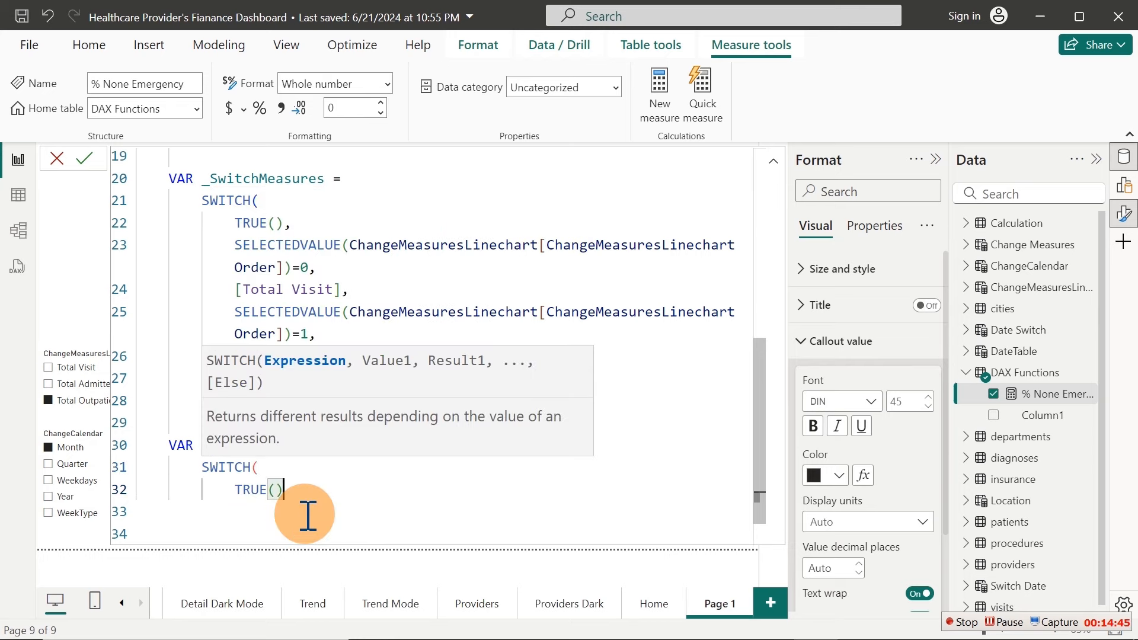
pyautogui.write(',')
pyautogui.press('Return')
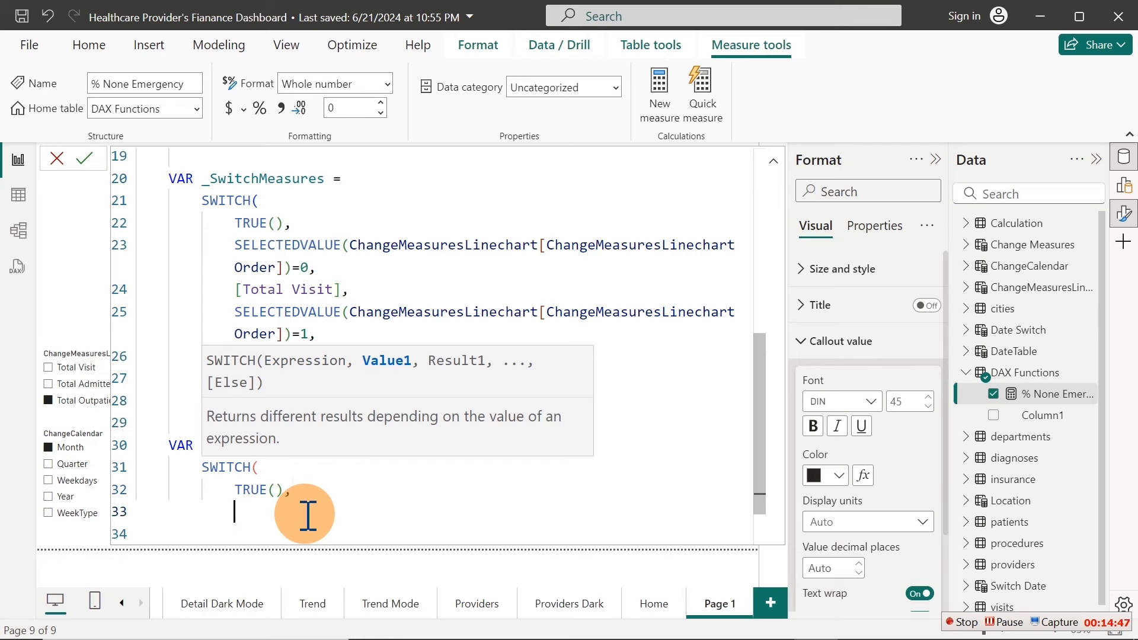
# Add a SWITCH condition that SELECTEDVALUE of ChangeMeasuresLinechart[ChangeMeasuresLinechart Order] equals 0, and begin its result with a variable reference
pyautogui.write('se')
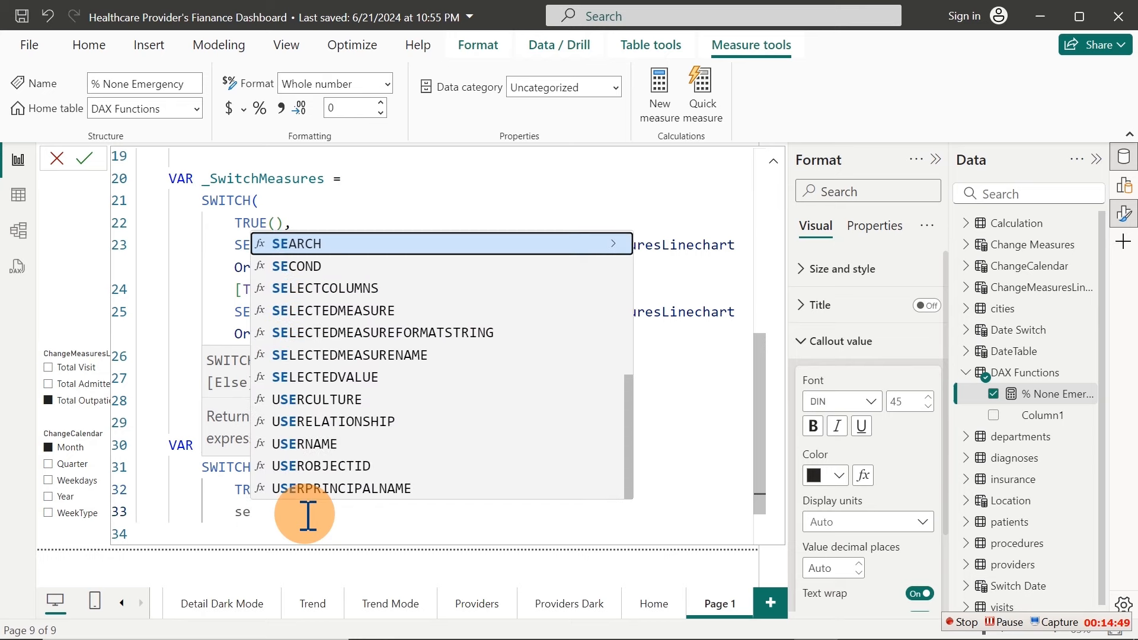
pyautogui.write('lectedv')
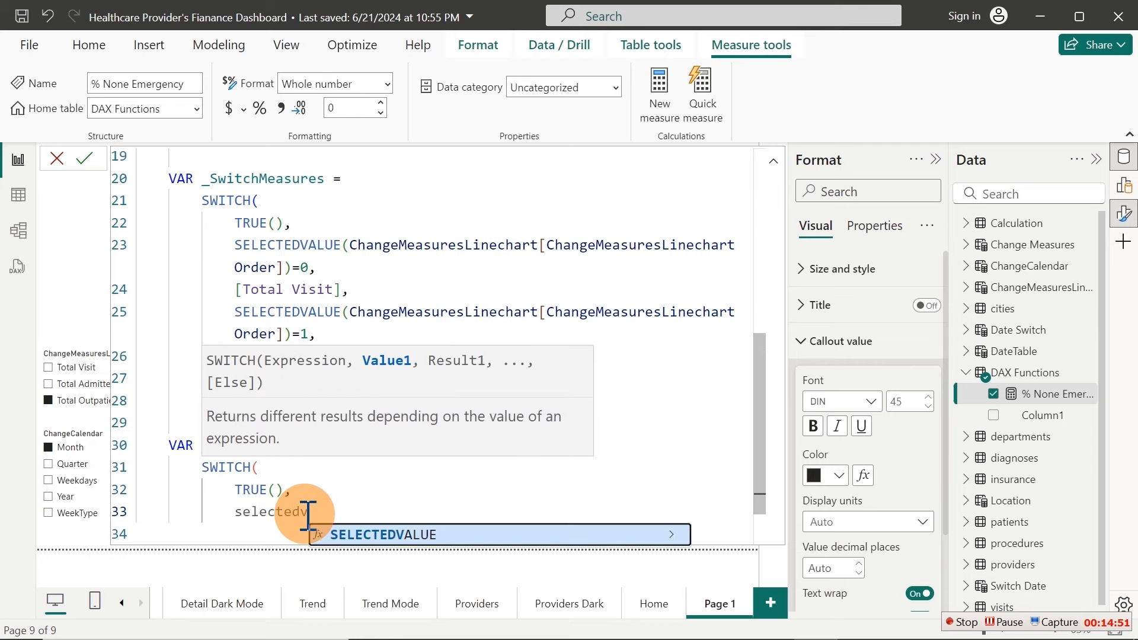
pyautogui.press('Tab')
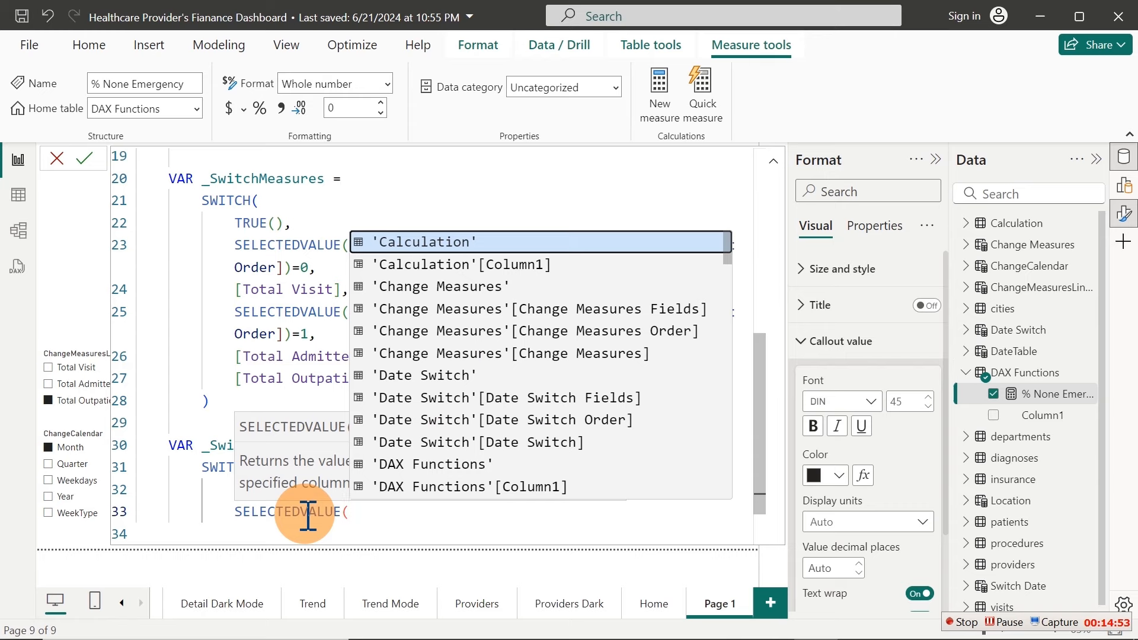
pyautogui.write('chang')
pyautogui.press('Down')
pyautogui.press('Down')
pyautogui.press('Down')
pyautogui.press('Down')
pyautogui.press('Down')
pyautogui.press('Down')
pyautogui.press('Down')
pyautogui.press('Down')
pyautogui.press('Down')
pyautogui.press('Down')
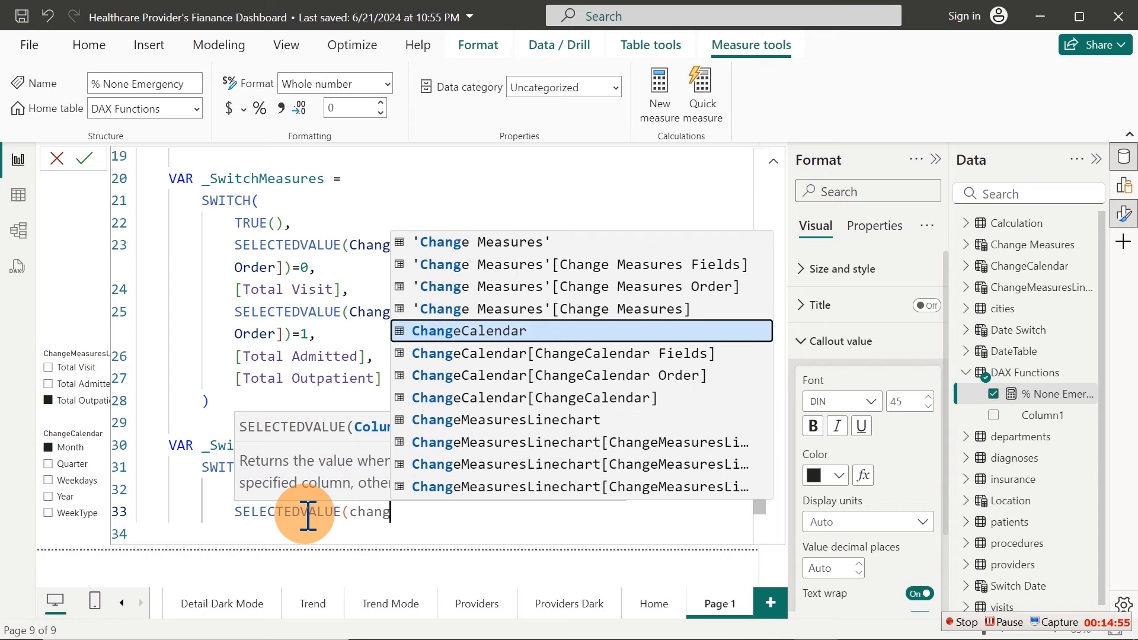
pyautogui.press('Tab')
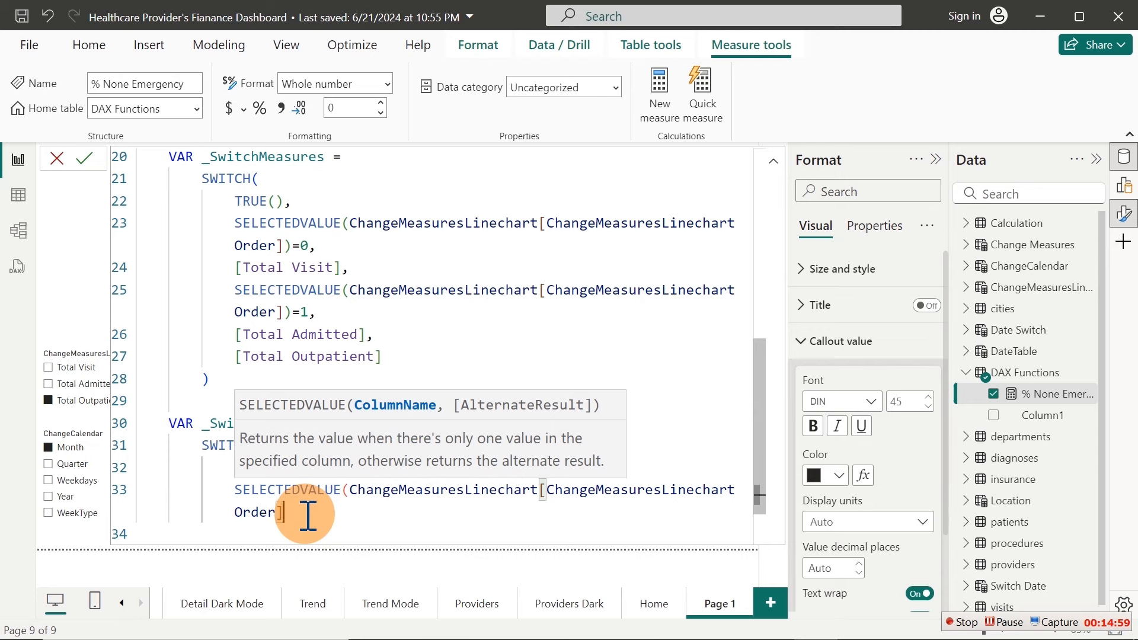
pyautogui.write(')=')
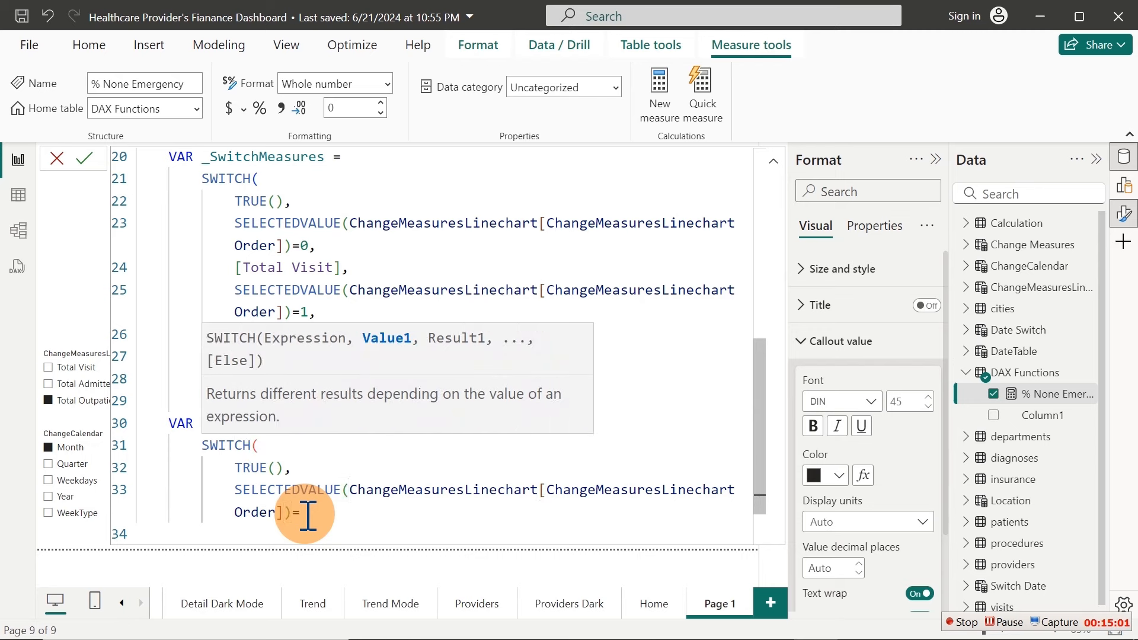
pyautogui.write('0,')
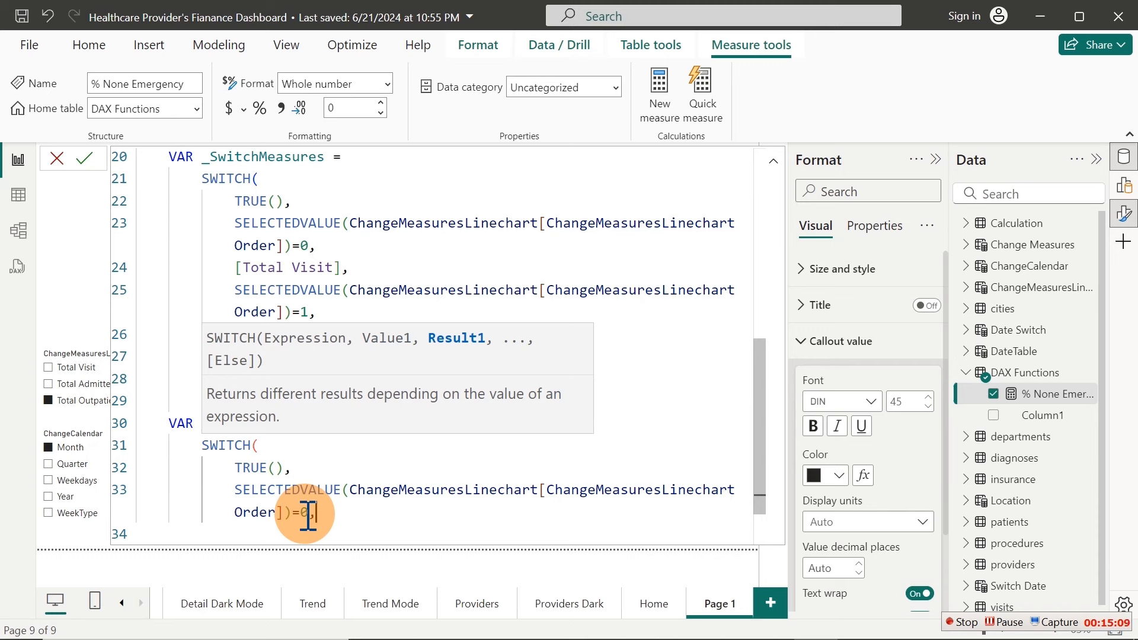
pyautogui.write('_')
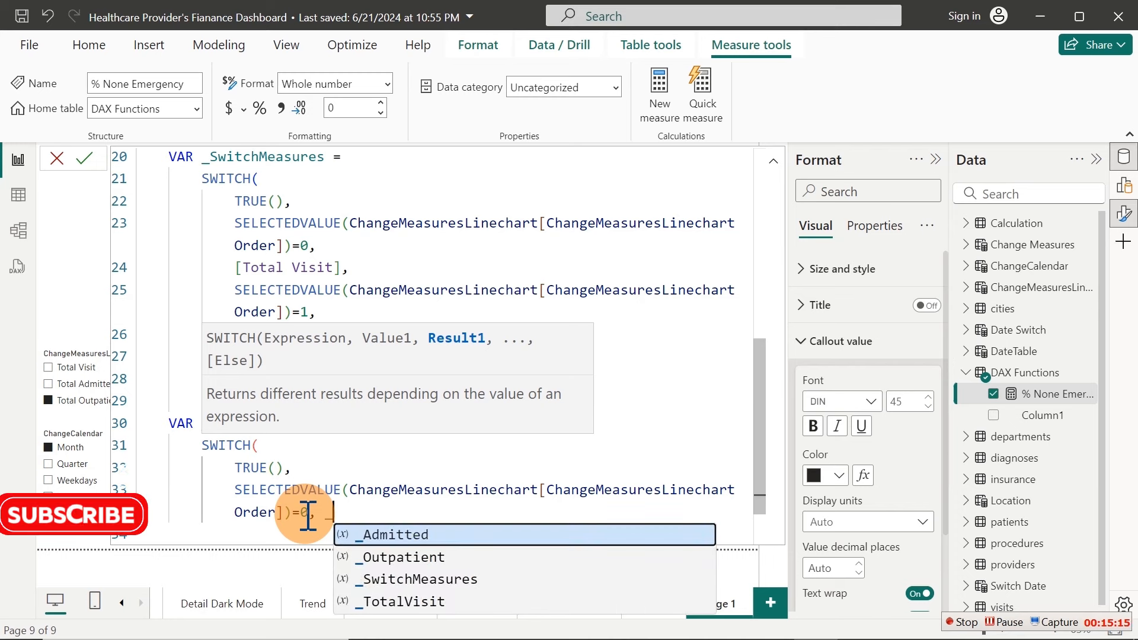
# Make _TotalVisit the result of the order 0 condition in the _SwitchVar SWITCH
pyautogui.press('Down')
pyautogui.press('Down')
pyautogui.press('Down')
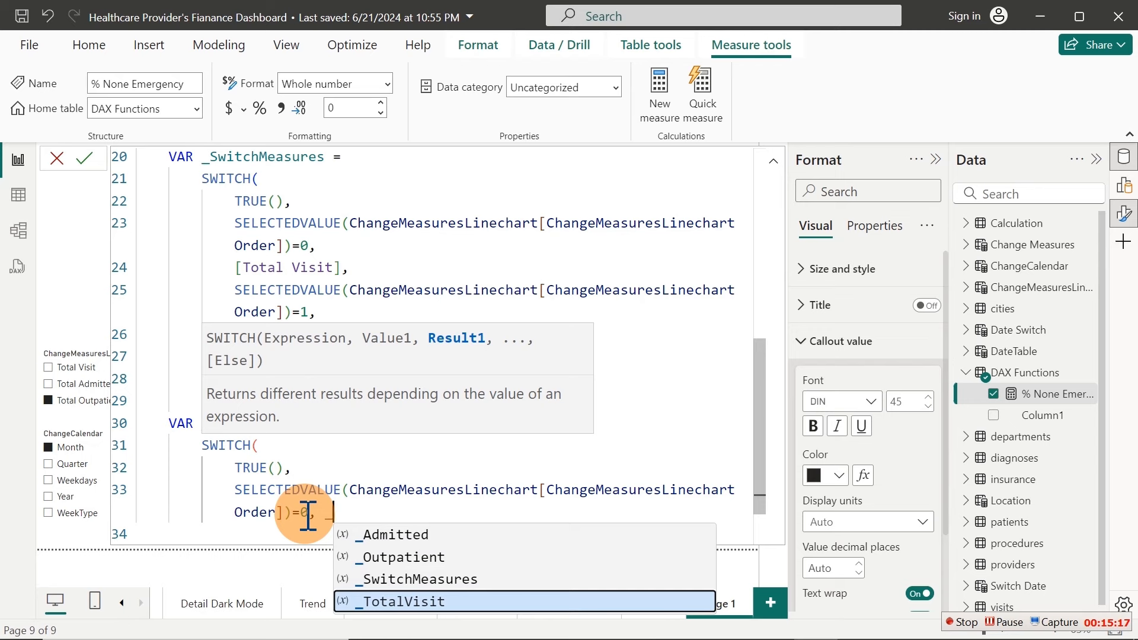
pyautogui.press('Tab')
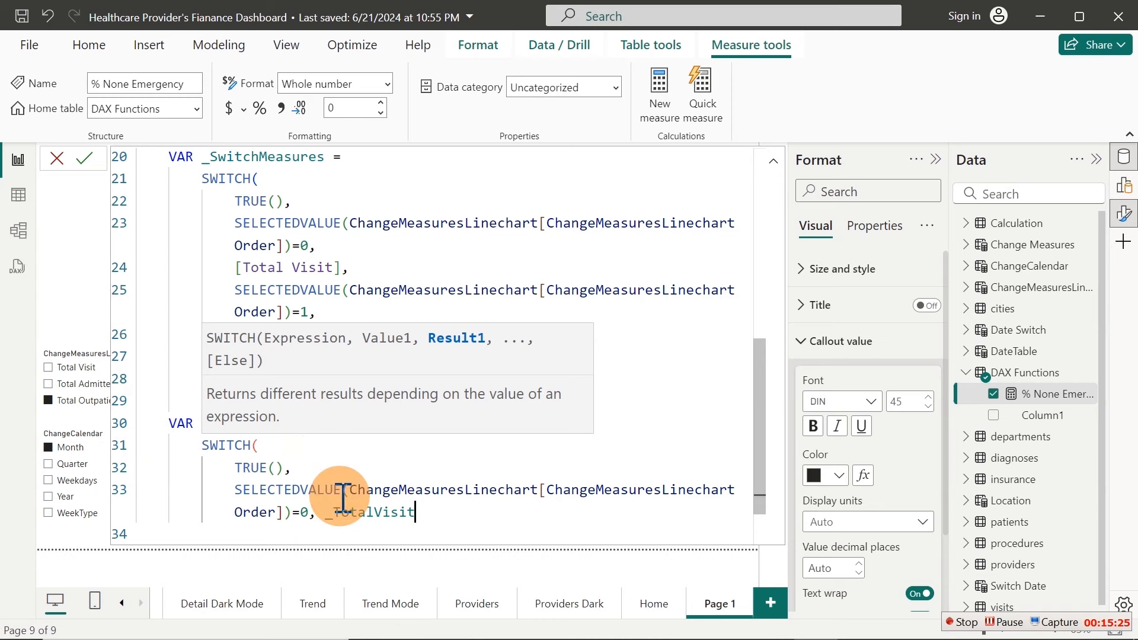
pyautogui.write(',')
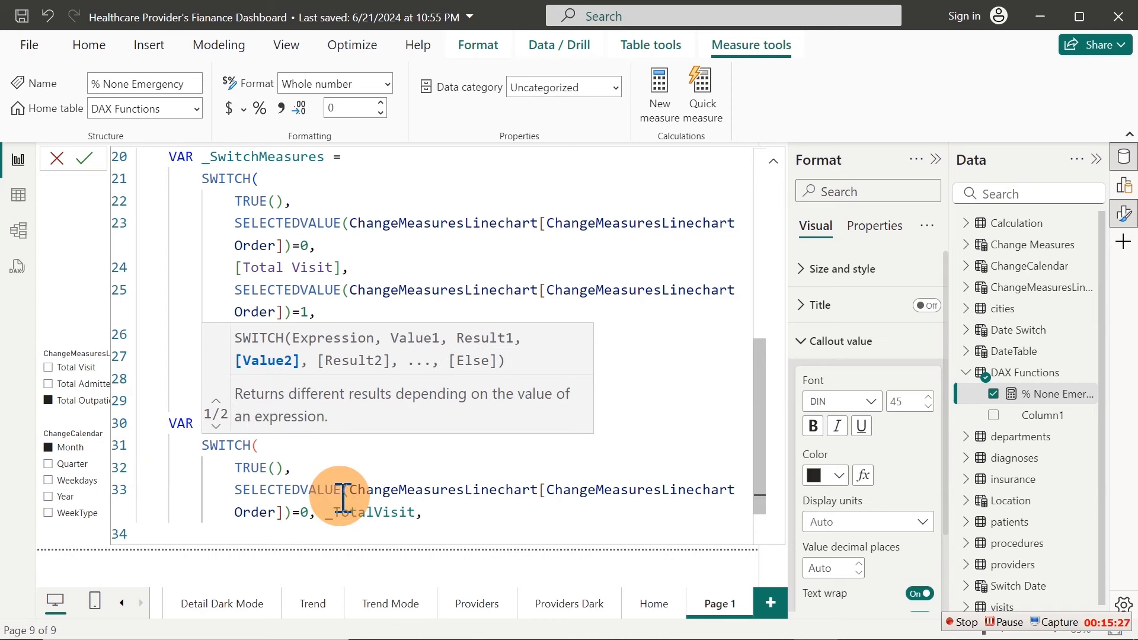
# Start a second condition with the SELECTEDVALUE function on a new line of the _SwitchVar SWITCH
pyautogui.press('Return')
pyautogui.write('selcted')
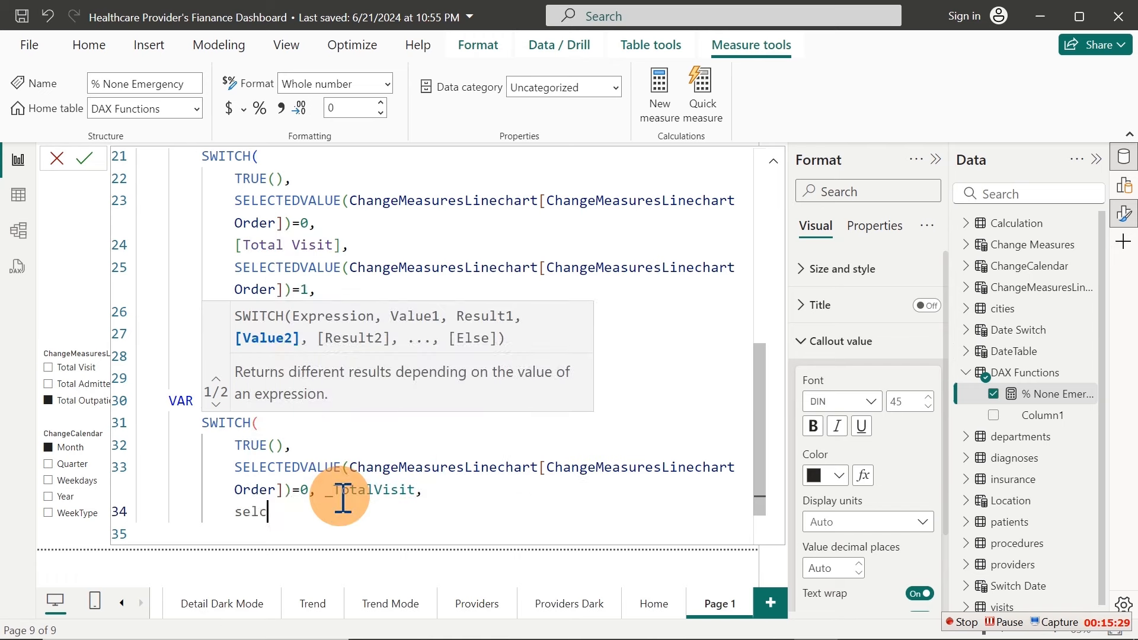
pyautogui.press('BackSpace')
pyautogui.press('BackSpace')
pyautogui.press('BackSpace')
pyautogui.press('BackSpace')
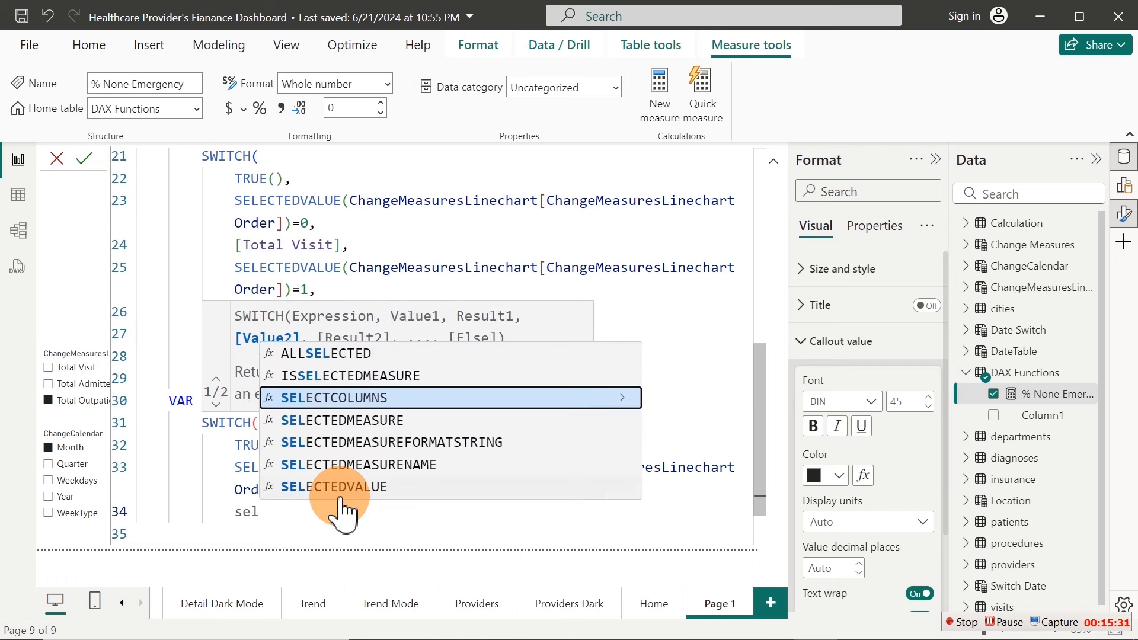
pyautogui.write('ectedv')
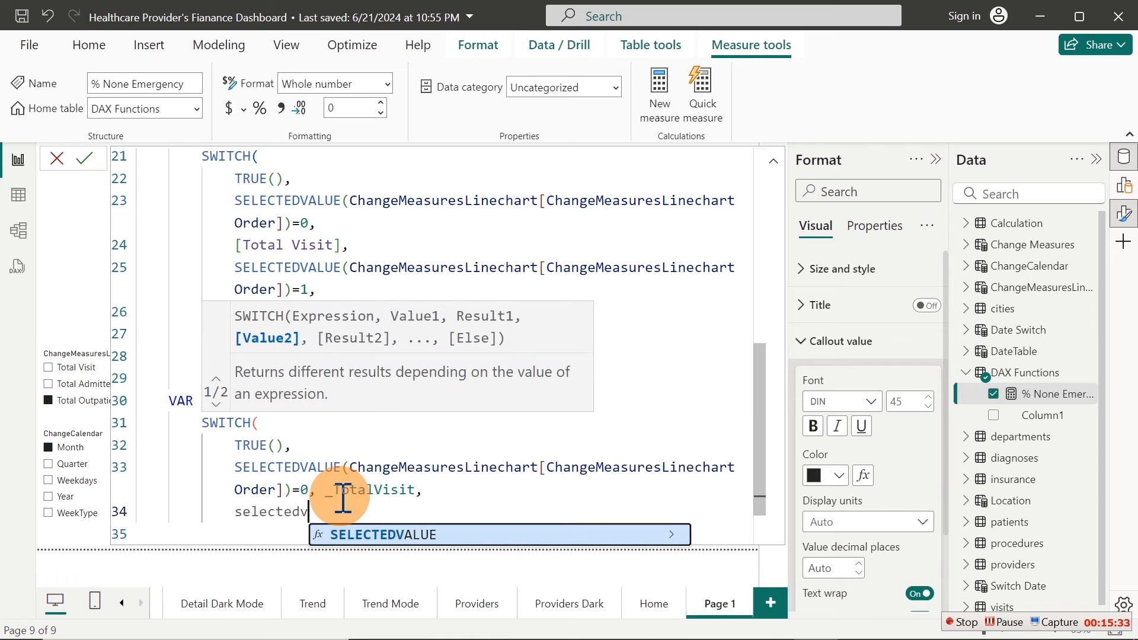
pyautogui.press('Tab')
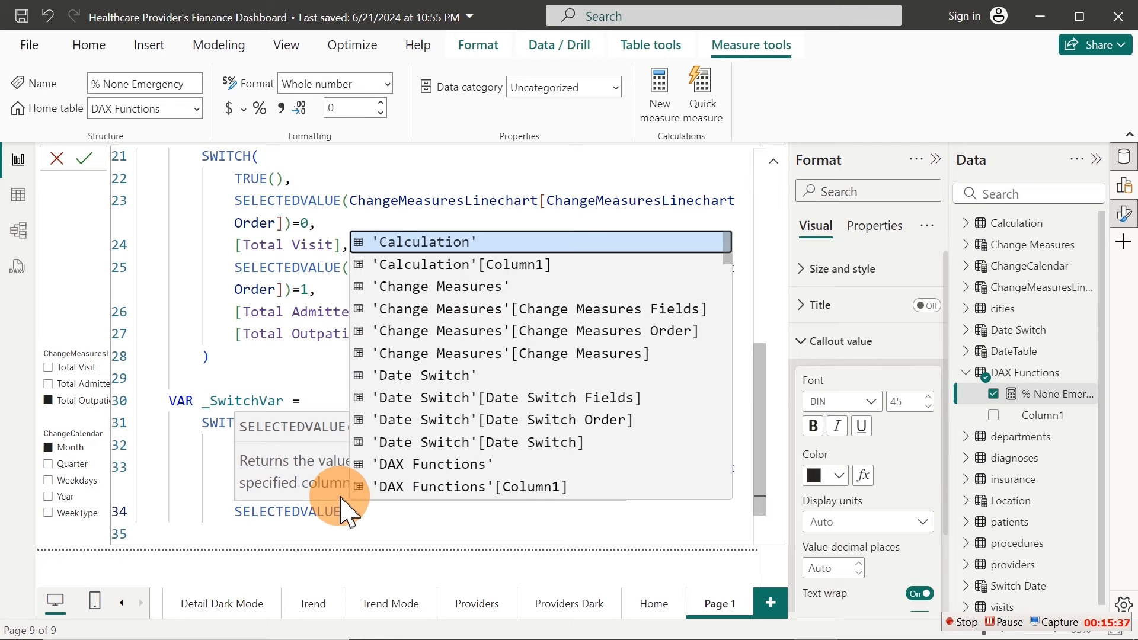
# Complete the second condition with the ChangeMeasuresLinechart[ChangeMeasuresLinechart Order] column and compare it to 1
pyautogui.write('Chang')
pyautogui.press('Down')
pyautogui.press('Down')
pyautogui.press('Down')
pyautogui.press('Down')
pyautogui.press('Down')
pyautogui.press('Down')
pyautogui.press('Down')
pyautogui.press('Down')
pyautogui.press('Down')
pyautogui.press('Down')
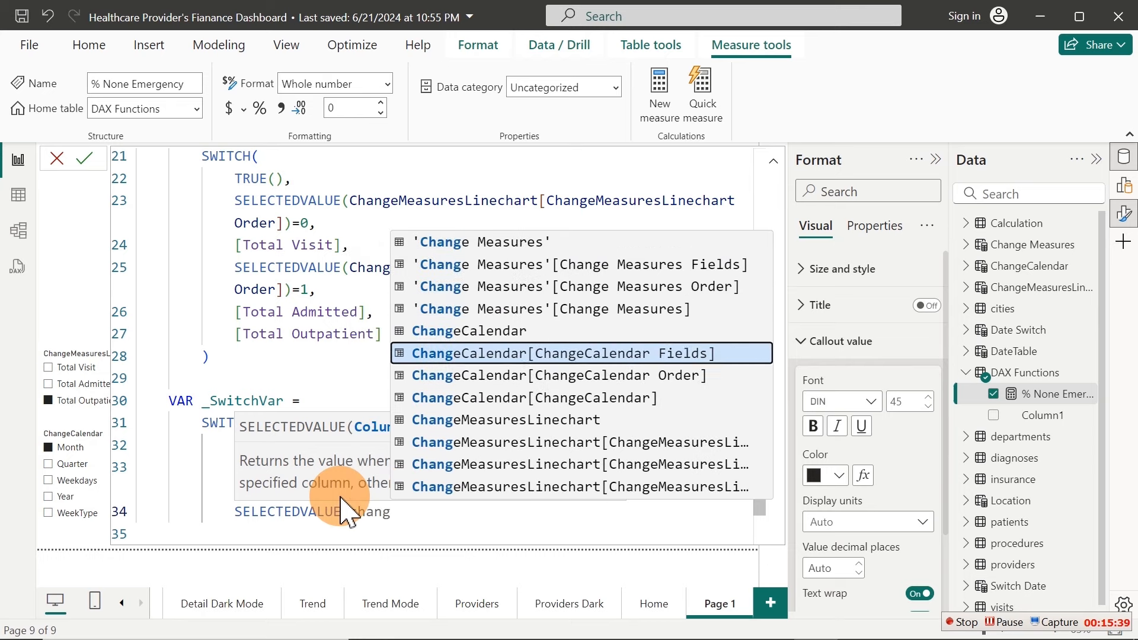
pyautogui.press('Tab')
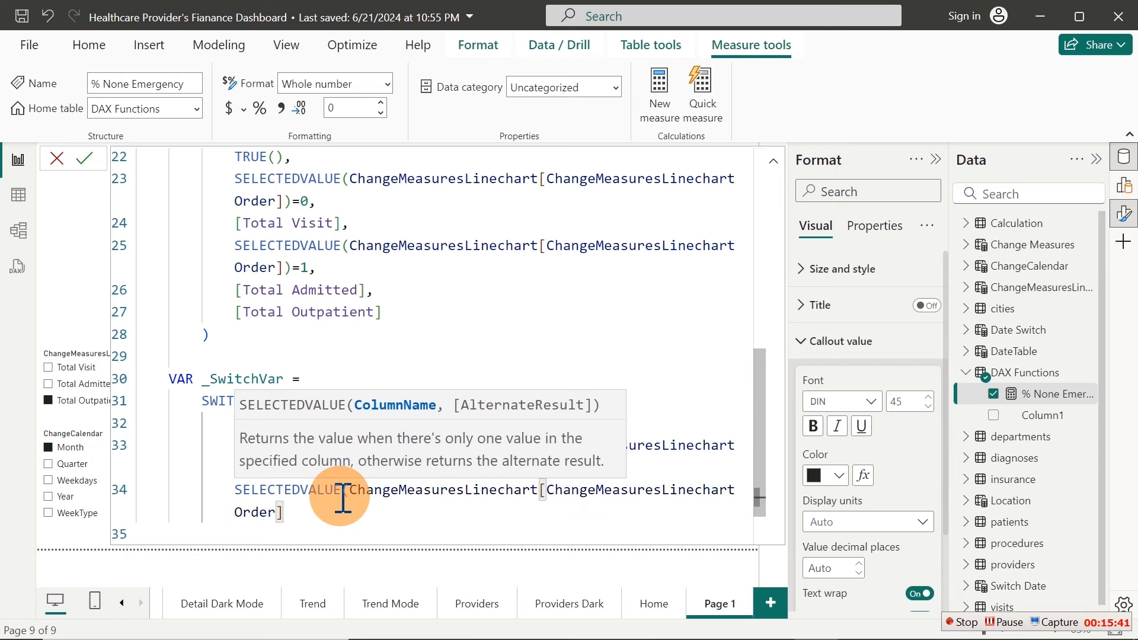
pyautogui.write('=')
pyautogui.press('BackSpace')
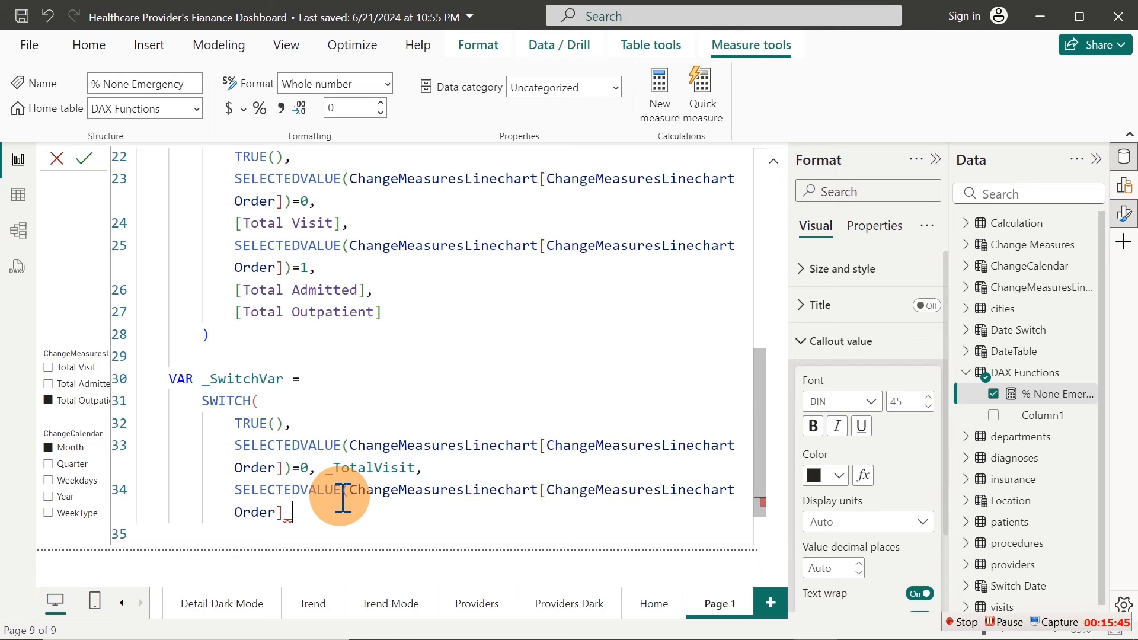
pyautogui.write(')=1,')
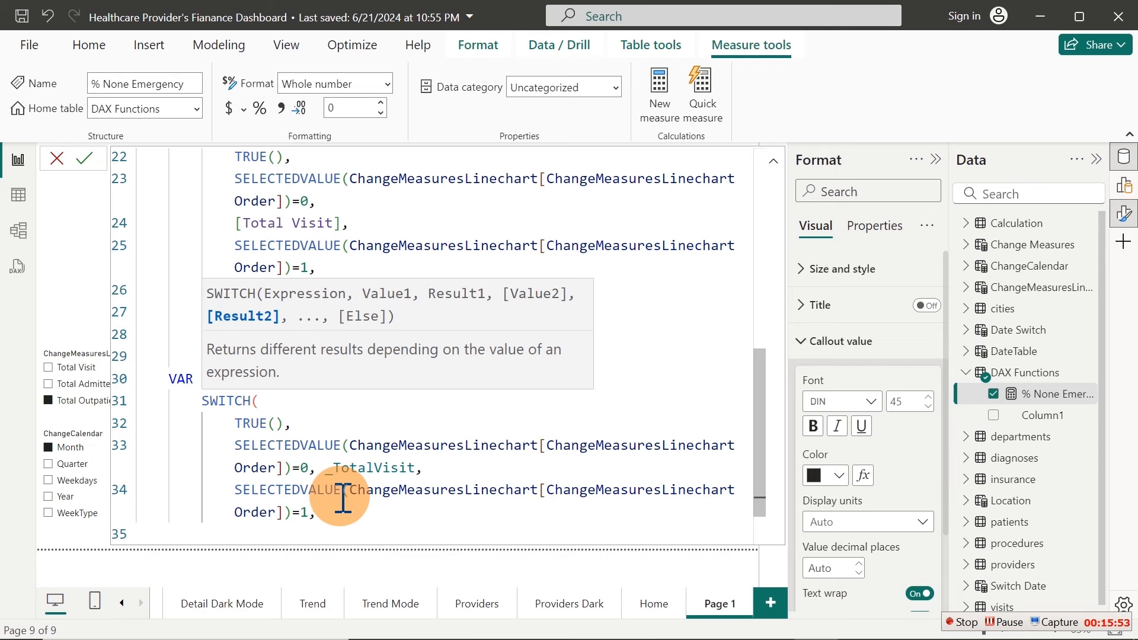
# Make _Admitted the result for order 1 and _Outpatient the default result, and close the _SwitchVar SWITCH
pyautogui.write(' _')
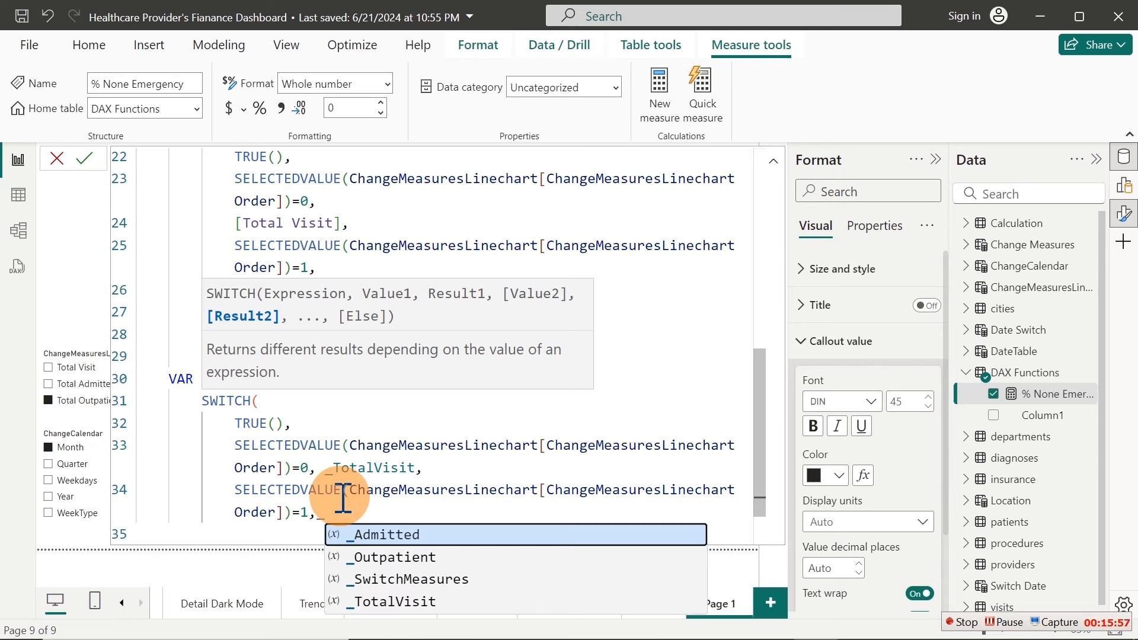
pyautogui.press('Tab')
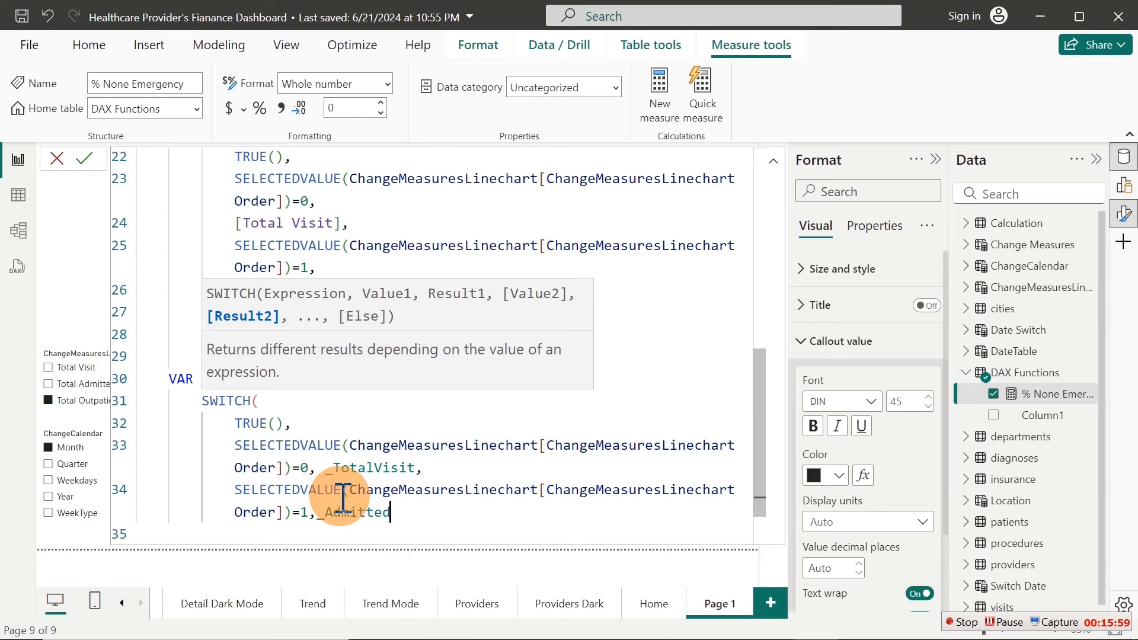
pyautogui.write(',')
pyautogui.press('Return')
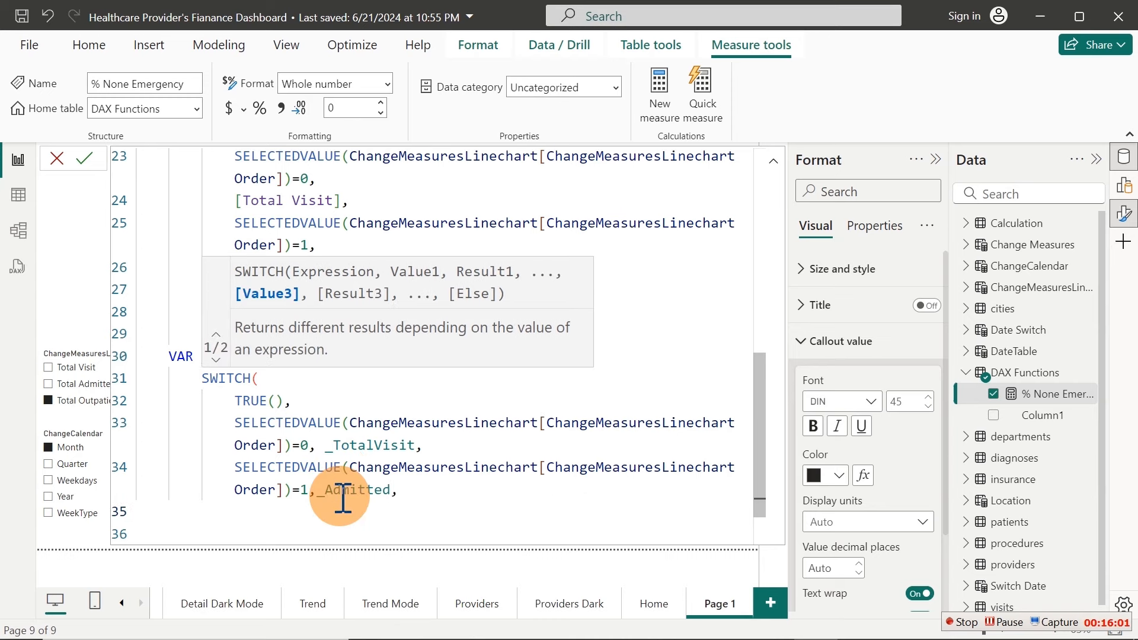
pyautogui.write('_')
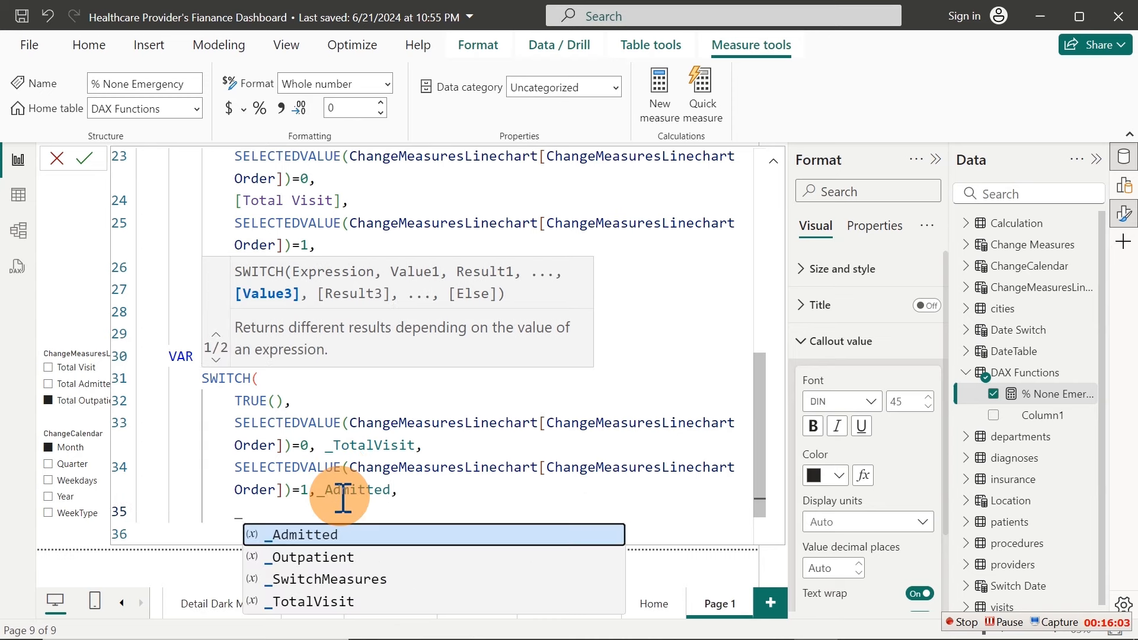
pyautogui.press('Down')
pyautogui.press('Tab')
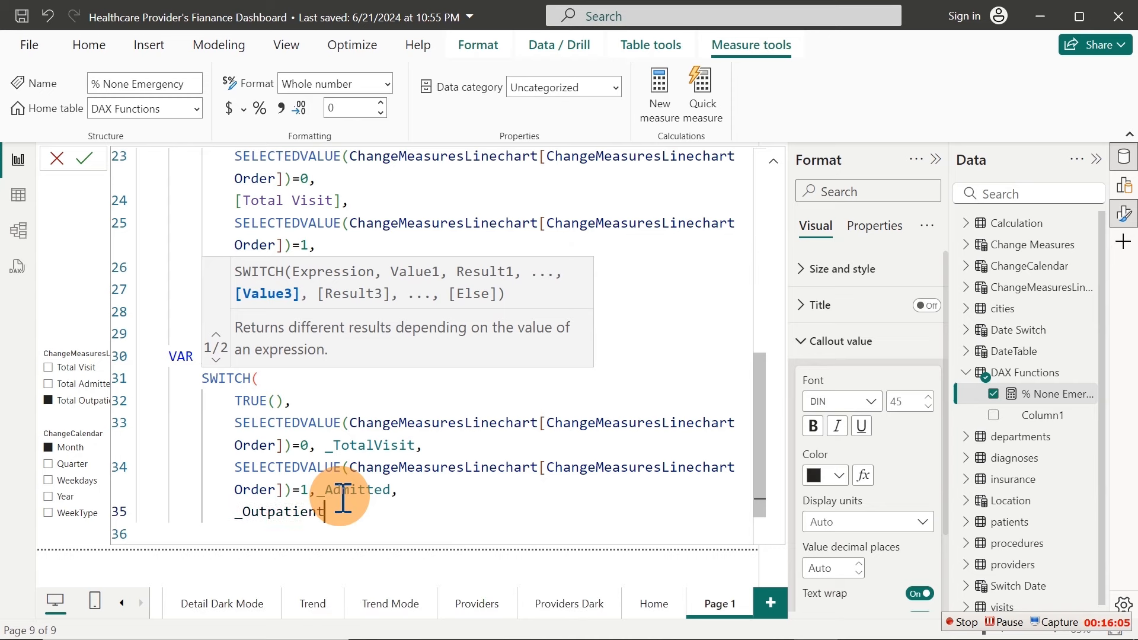
pyautogui.press('Return')
pyautogui.press('BackSpace')
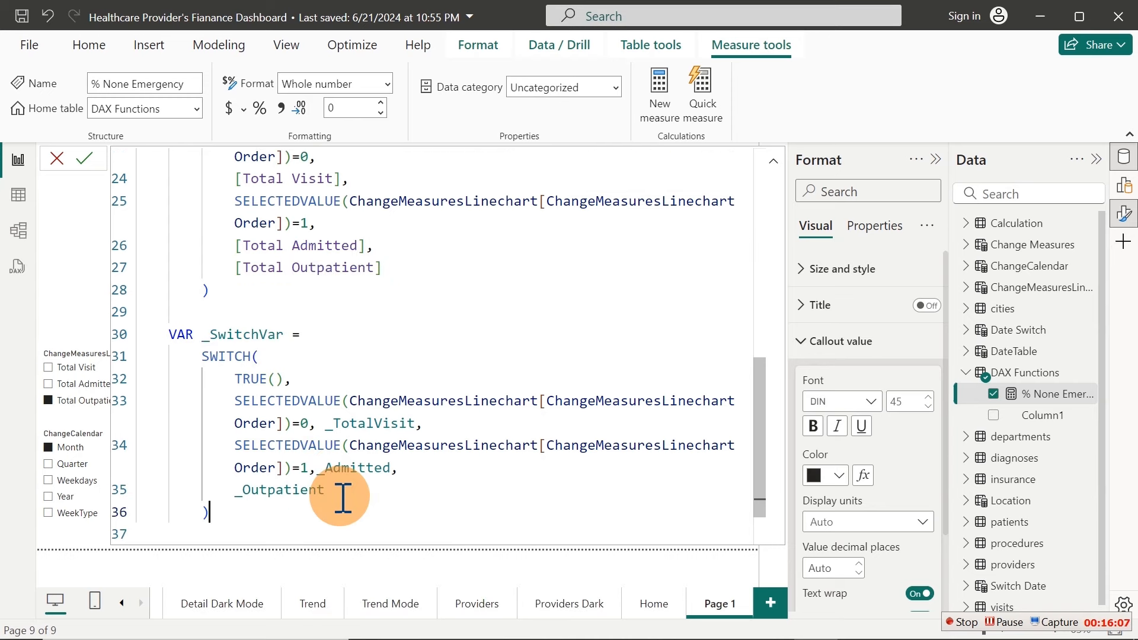
pyautogui.write(')')
# Add a RETURN of _SwitchVar below the variables and commit the % None Emergency measure
pyautogui.press('Return')
pyautogui.press('Return')
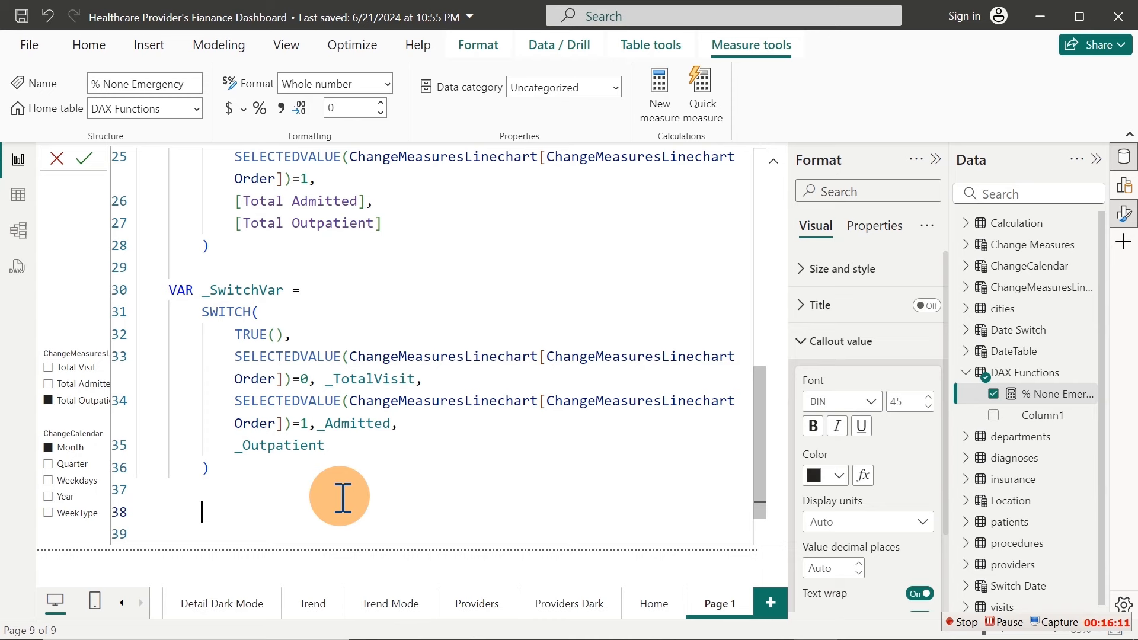
pyautogui.write('ret')
pyautogui.press('Tab')
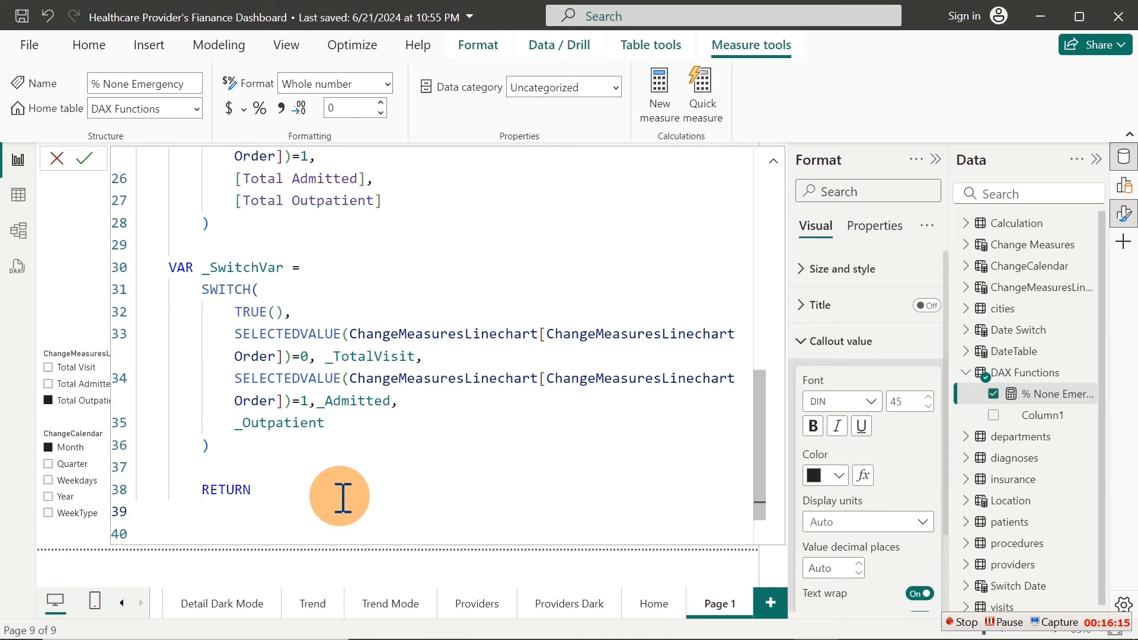
pyautogui.write('_')
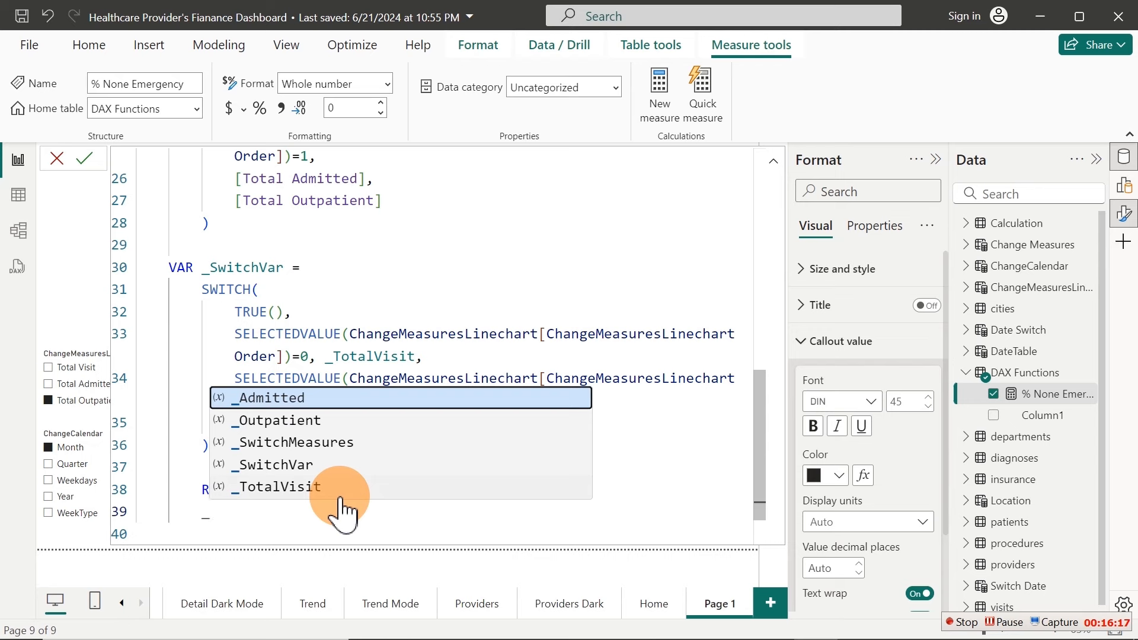
pyautogui.press('Down')
pyautogui.press('Down')
pyautogui.press('Down')
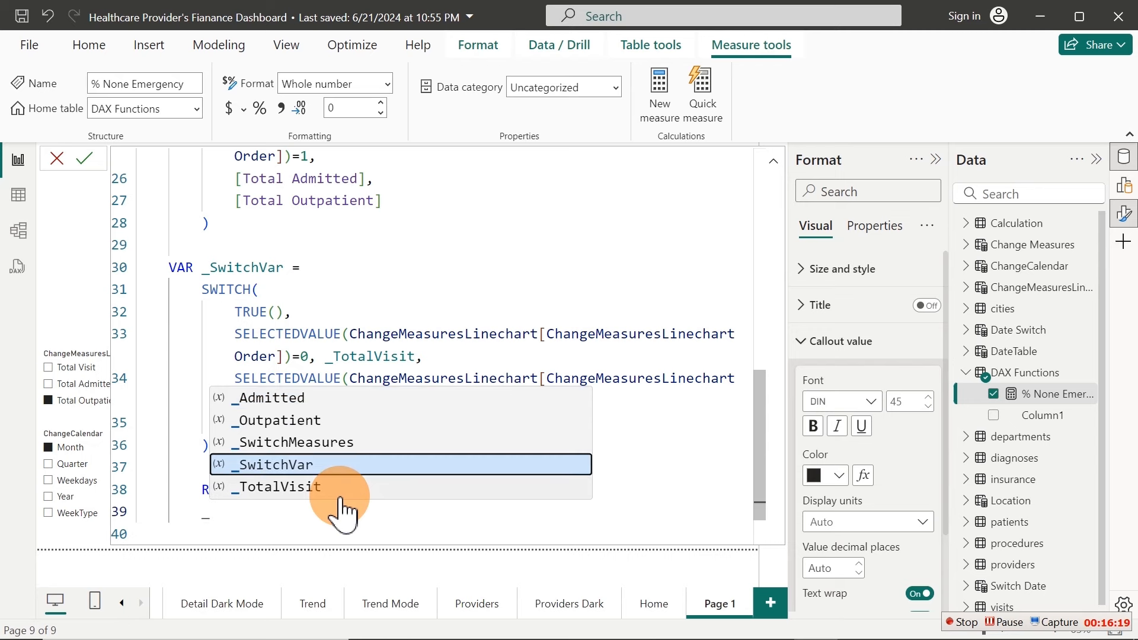
pyautogui.press('Return')
pyautogui.press('Return')
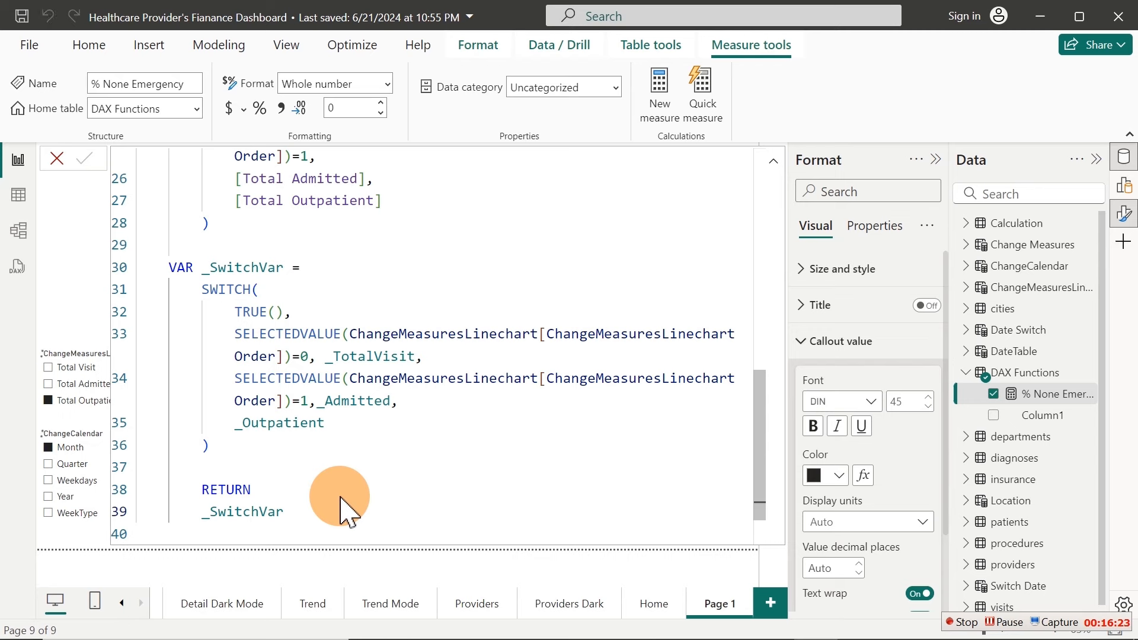
# Leave the formula editor and check the % None Emergency card with the measures slicer on Total Admitted and on Total Visit
pyautogui.click(1033, 418)
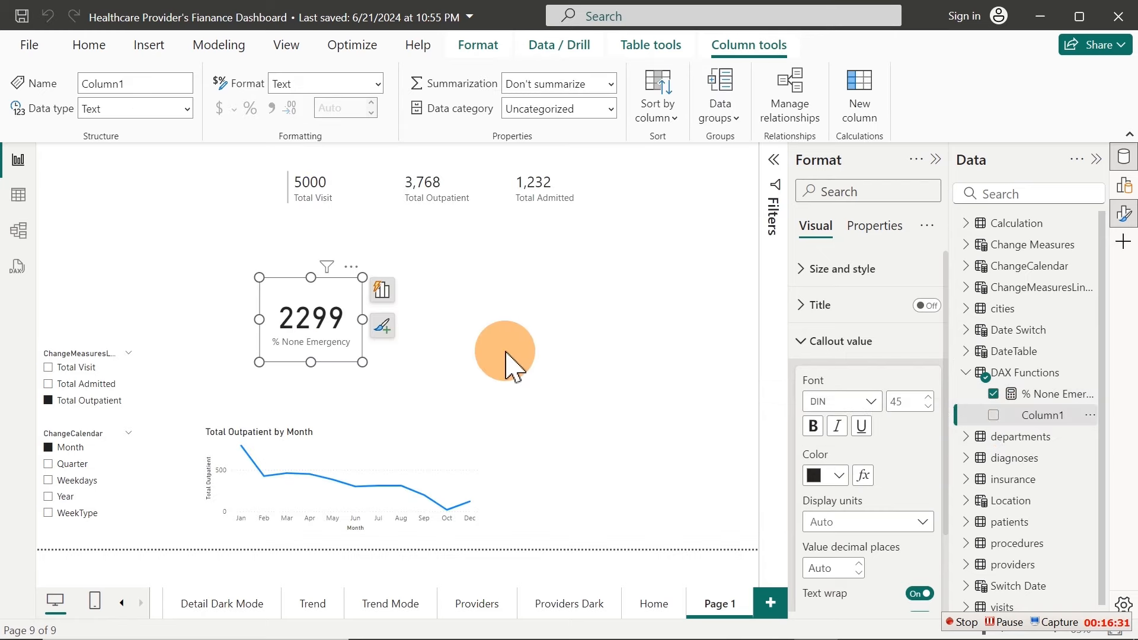
pyautogui.click(505, 354)
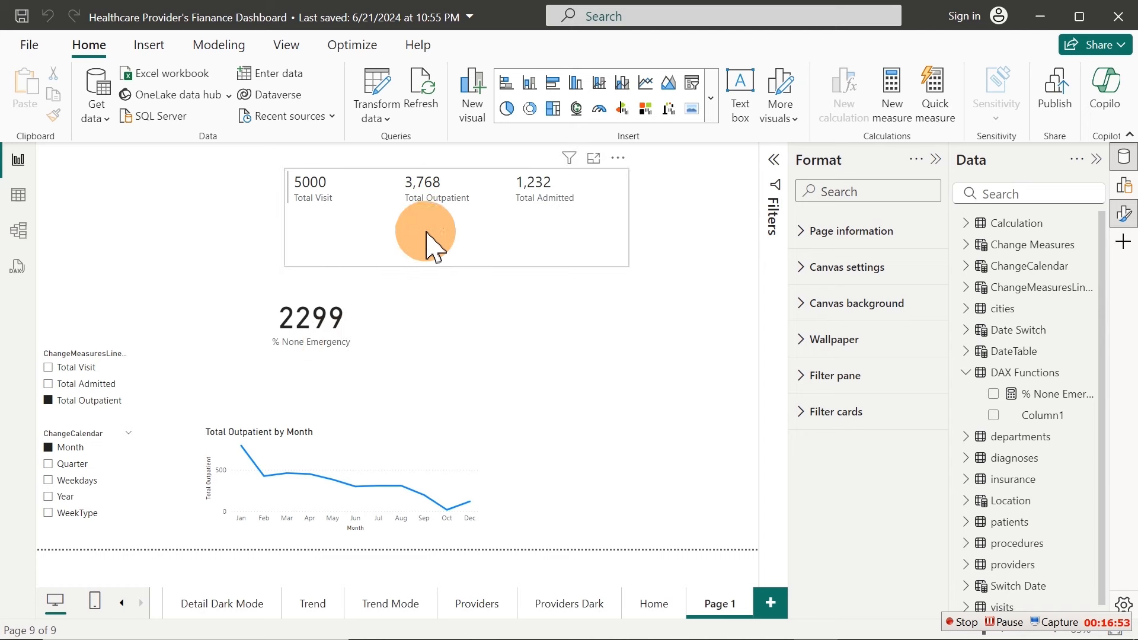
pyautogui.moveTo(427, 193)
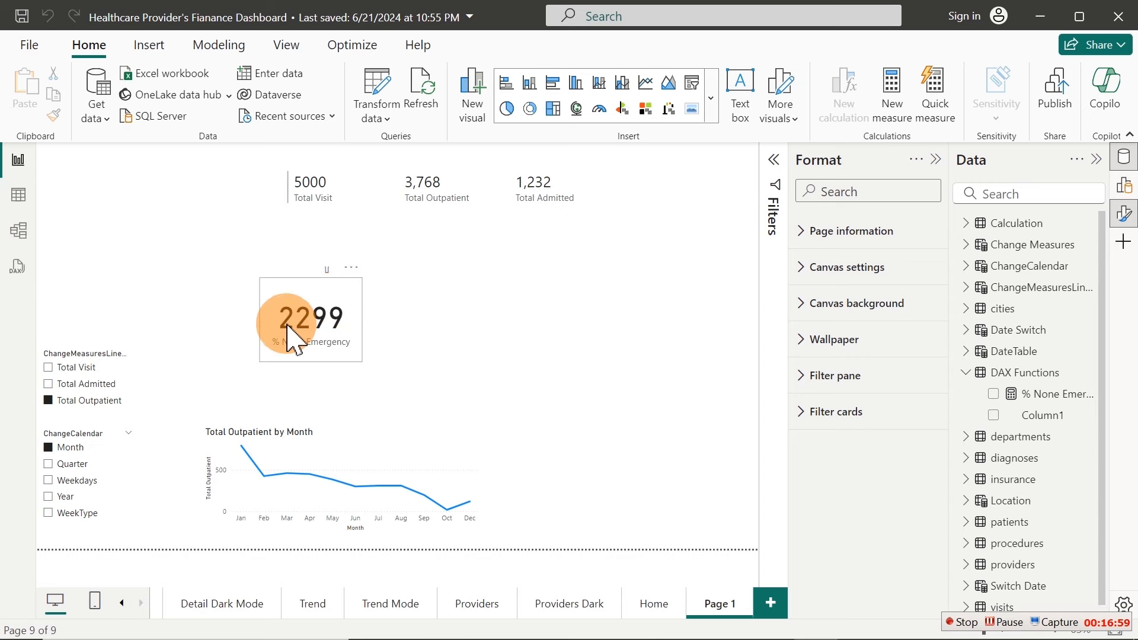
pyautogui.click(84, 385)
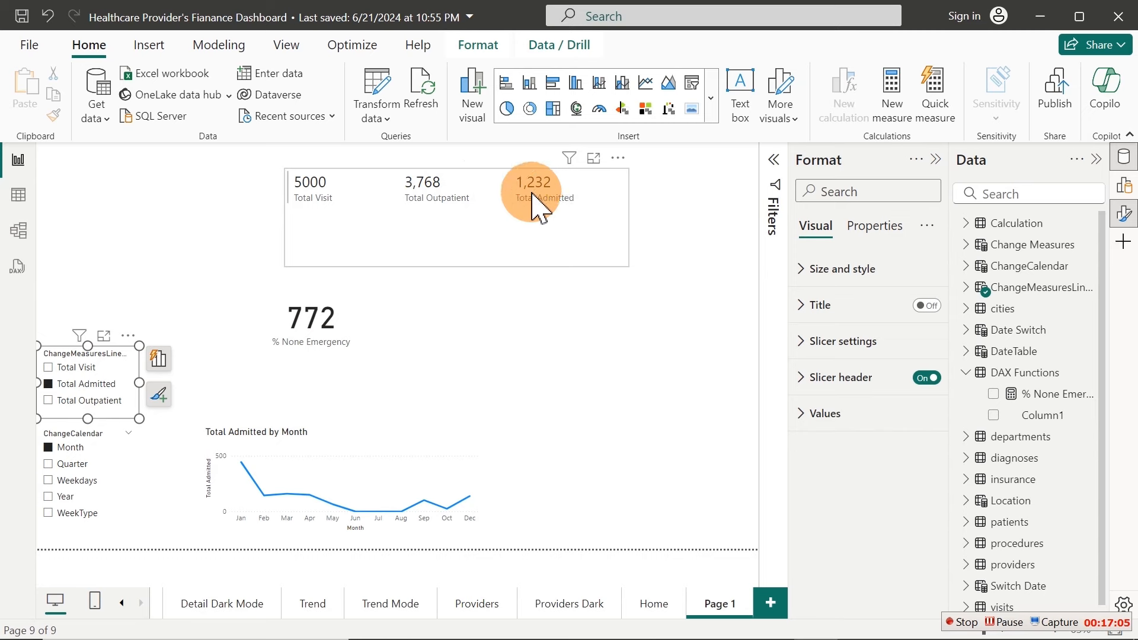
pyautogui.click(76, 368)
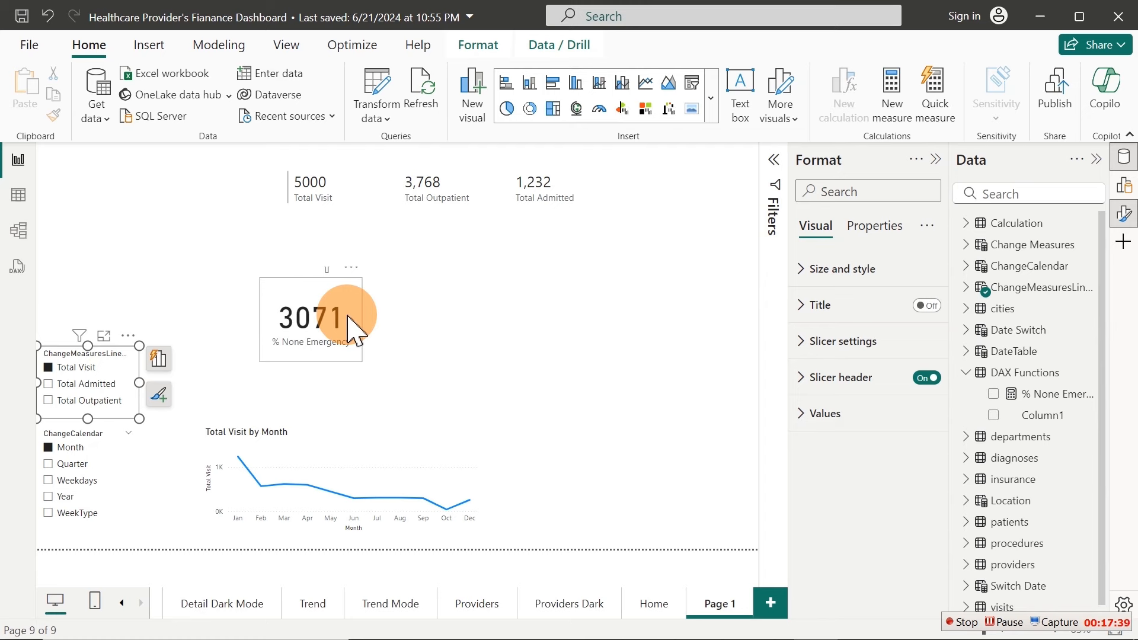
# Reopen the % None Emergency measure and review its formula, including the None Emergency variables, _SwitchMeasures and _SwitchVar
pyautogui.click(967, 288)
pyautogui.click(967, 289)
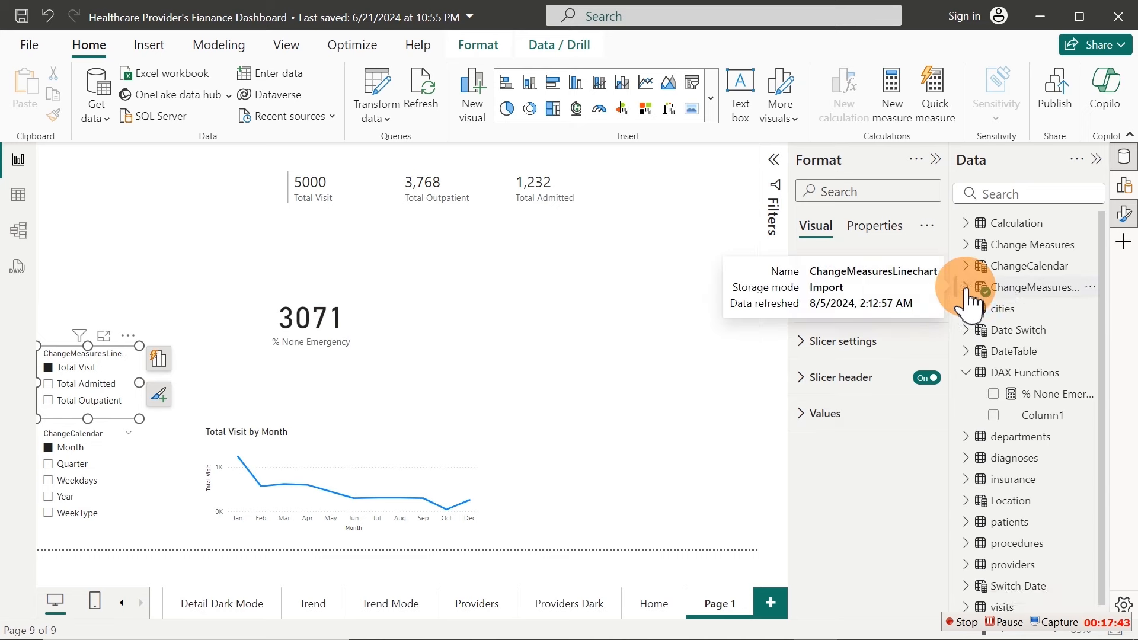
pyautogui.click(363, 308)
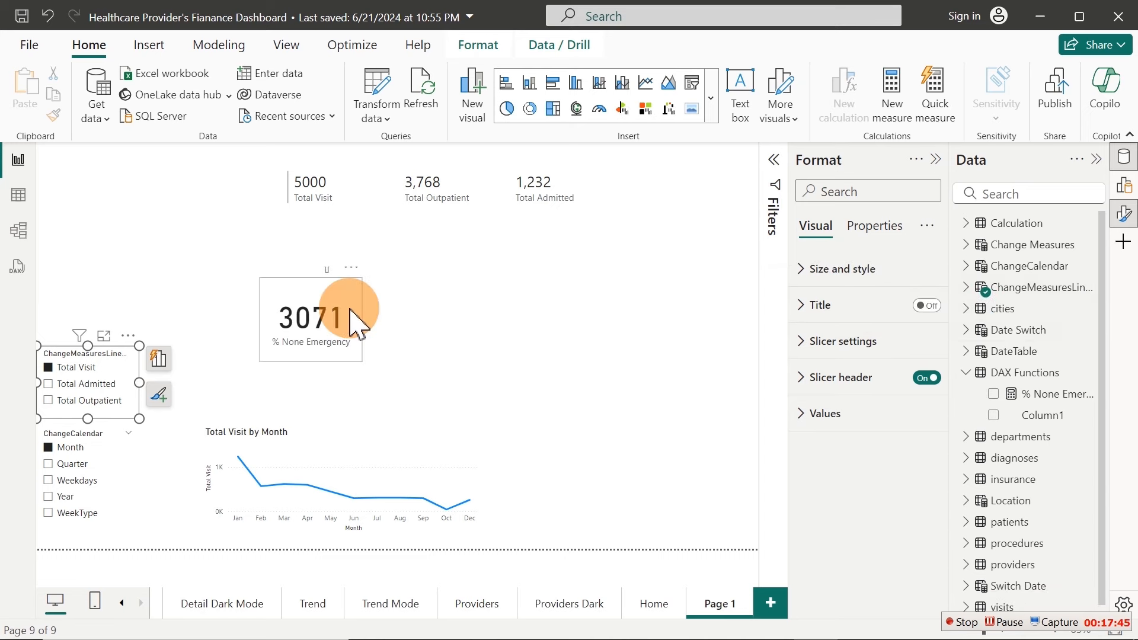
pyautogui.click(1049, 395)
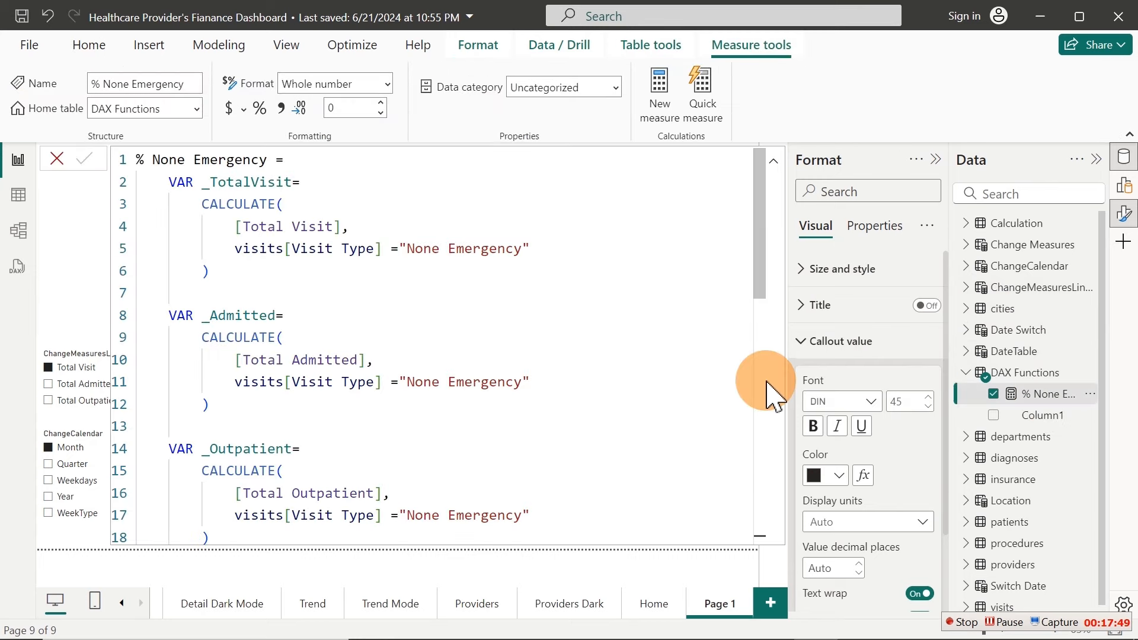
pyautogui.moveTo(763, 293); pyautogui.dragTo(766, 554)
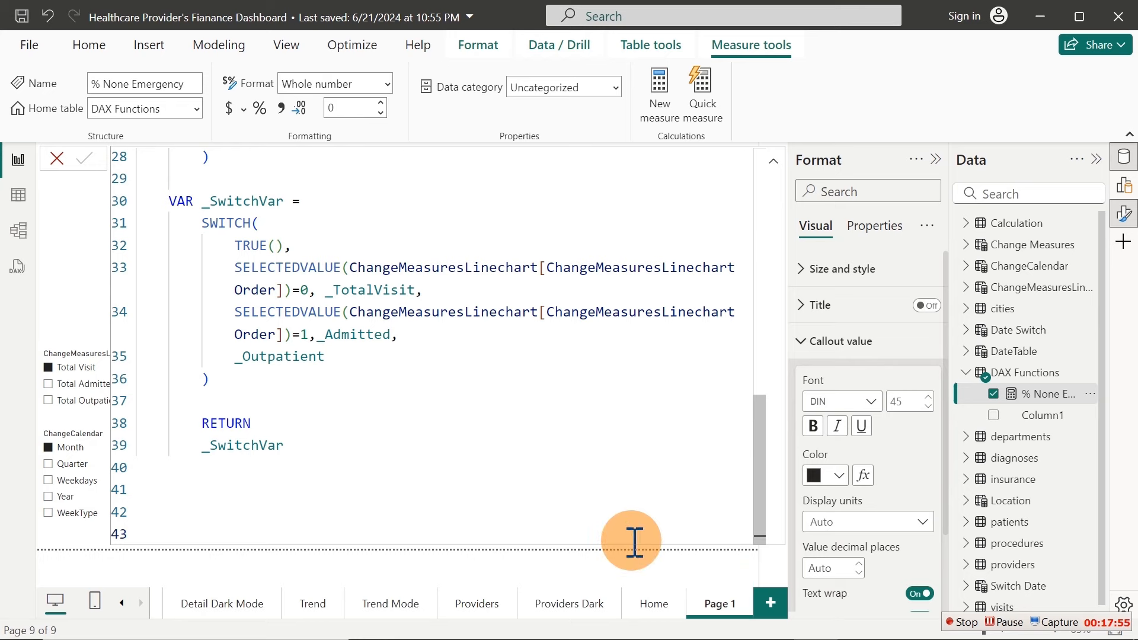
pyautogui.moveTo(756, 521); pyautogui.dragTo(755, 356)
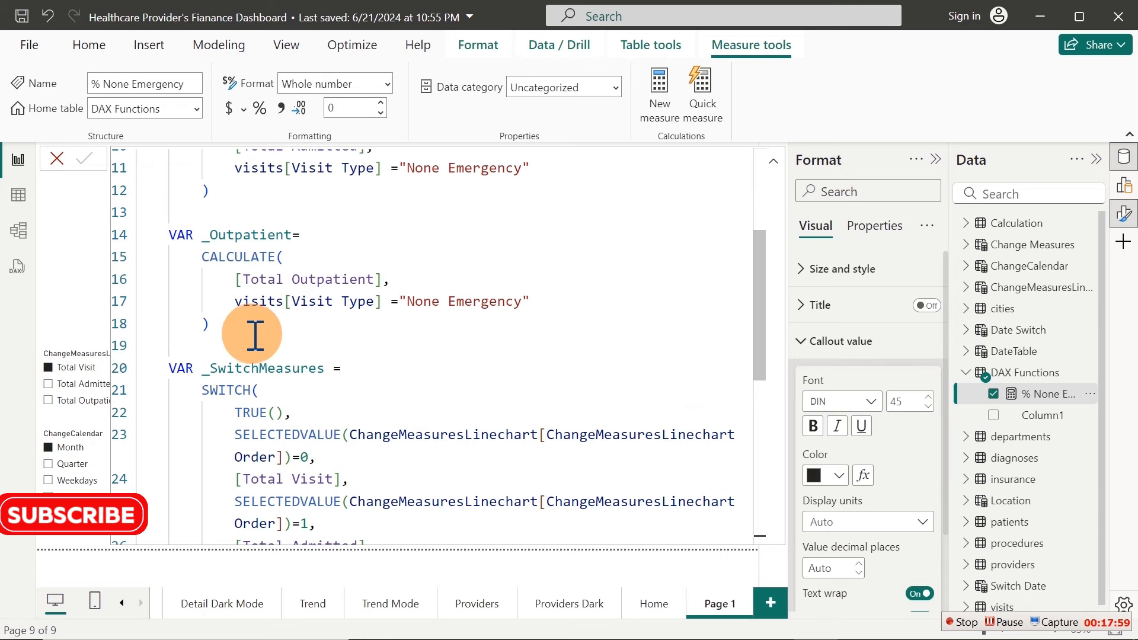
pyautogui.moveTo(255, 335); pyautogui.dragTo(148, 82)
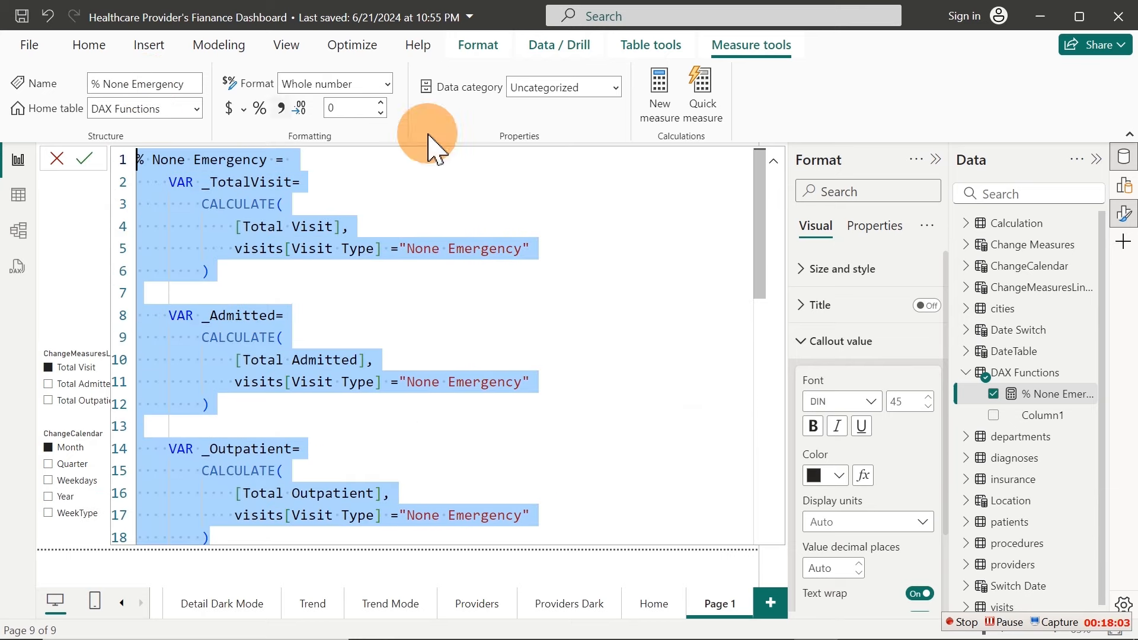
pyautogui.moveTo(759, 218); pyautogui.dragTo(744, 374)
pyautogui.moveTo(347, 175); pyautogui.dragTo(210, 178)
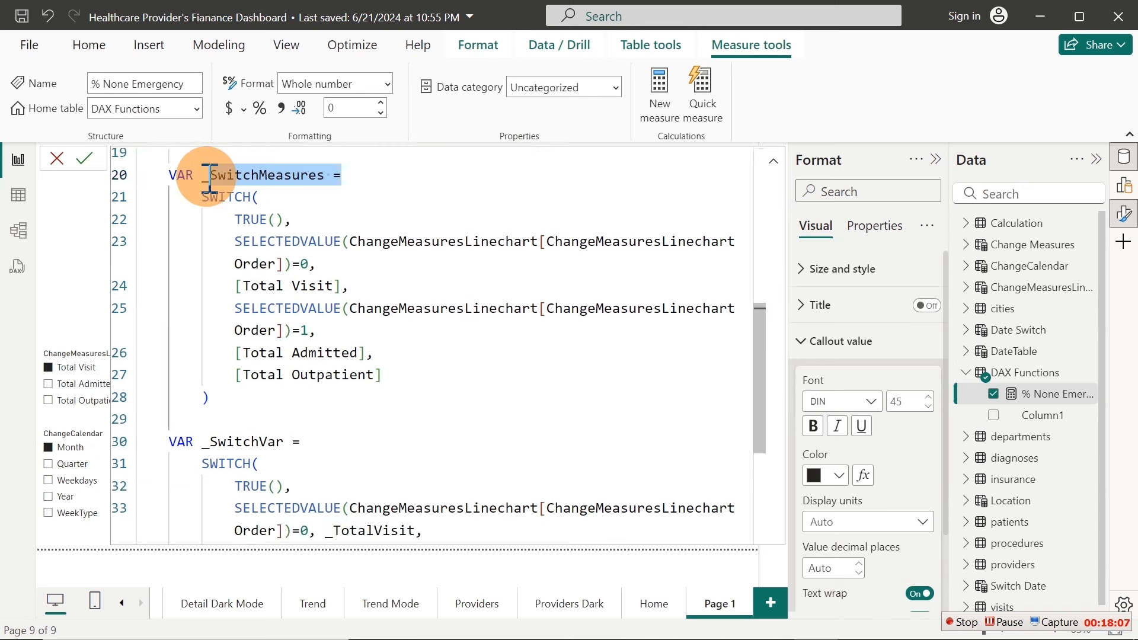
pyautogui.moveTo(303, 440); pyautogui.dragTo(218, 441)
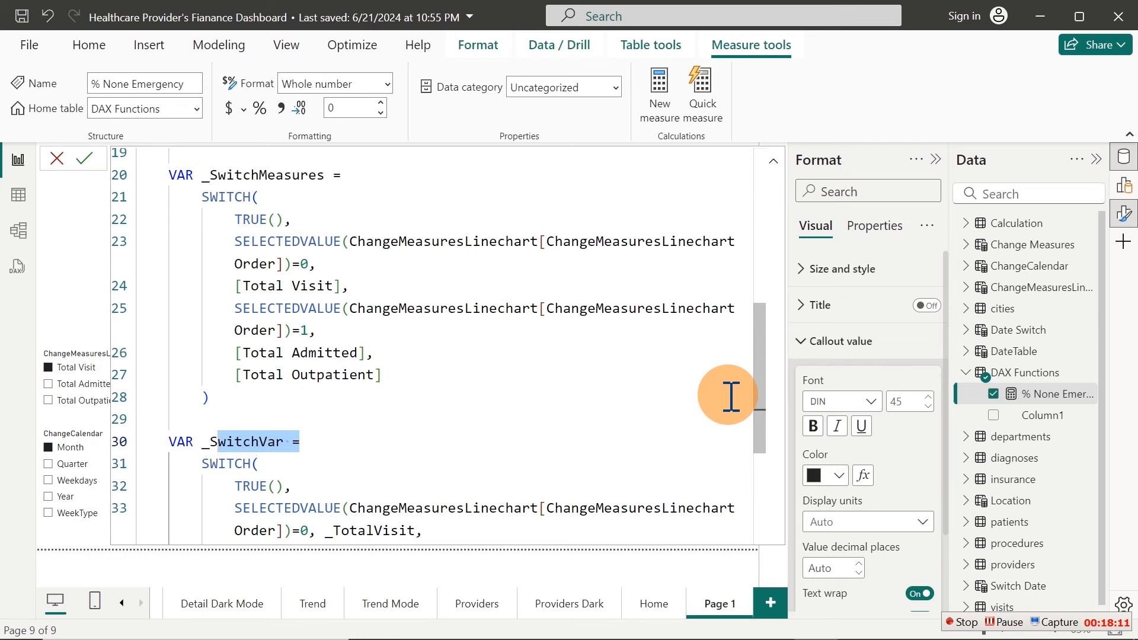
# Replace the _SwitchVar result under RETURN with the start of an IF function
pyautogui.moveTo(763, 341); pyautogui.dragTo(770, 498)
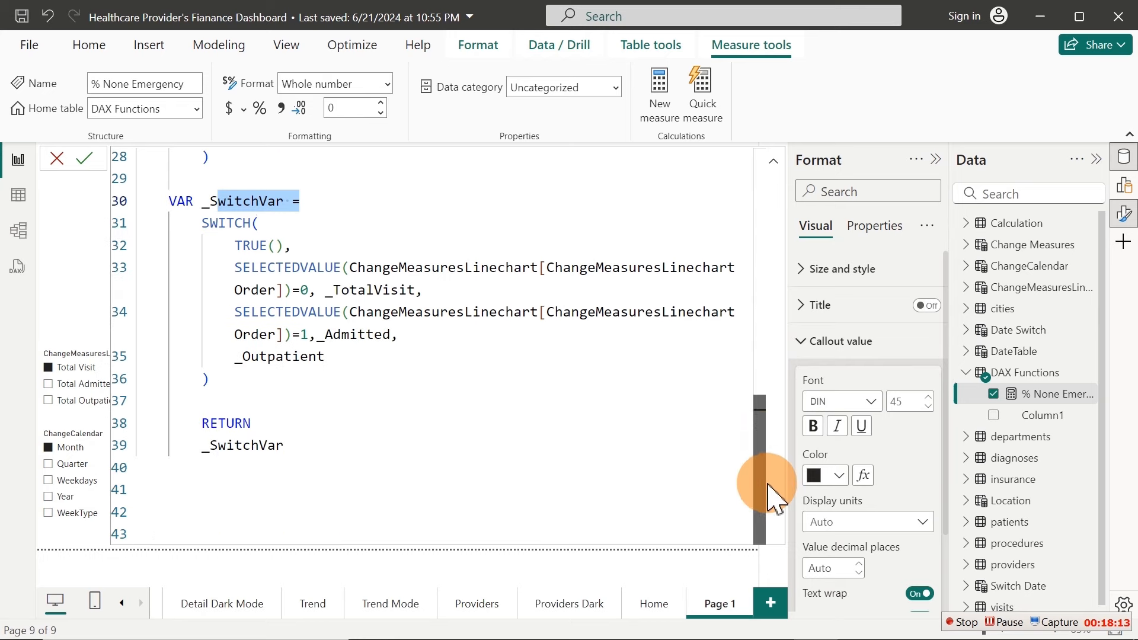
pyautogui.moveTo(284, 445); pyautogui.dragTo(198, 451)
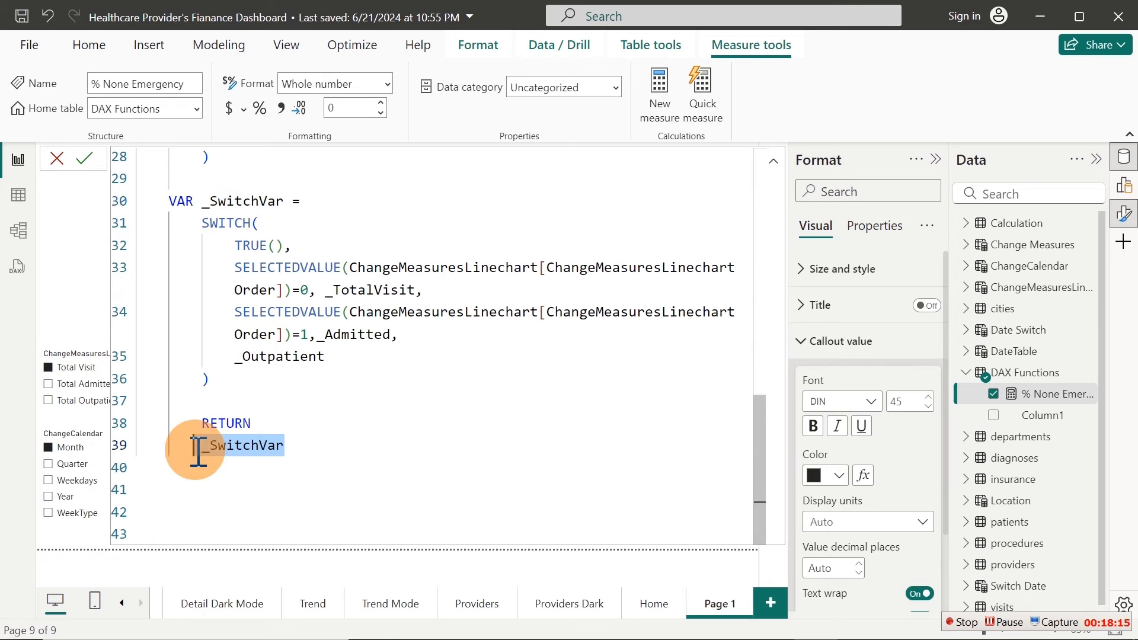
pyautogui.press('BackSpace')
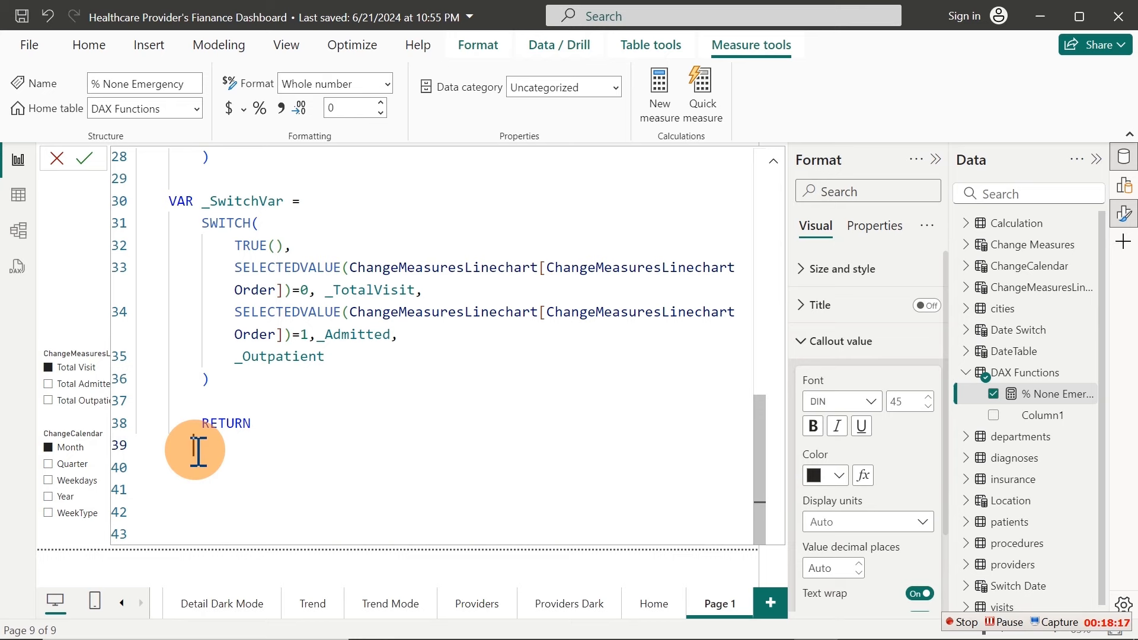
pyautogui.write('IF(')
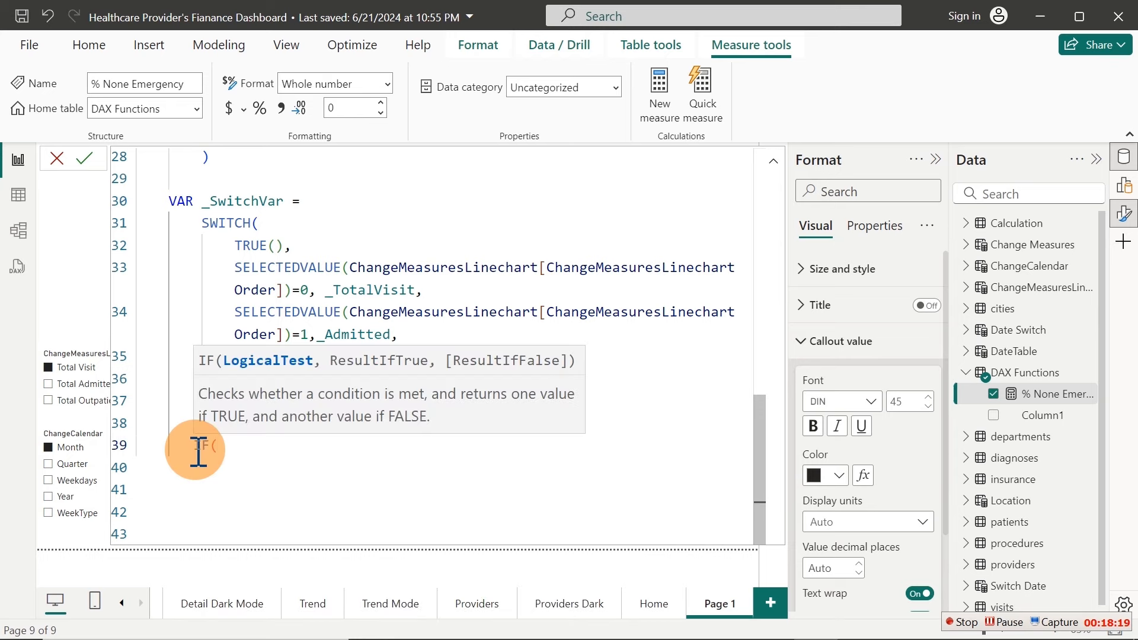
pyautogui.hotkey('shift', 'Return')
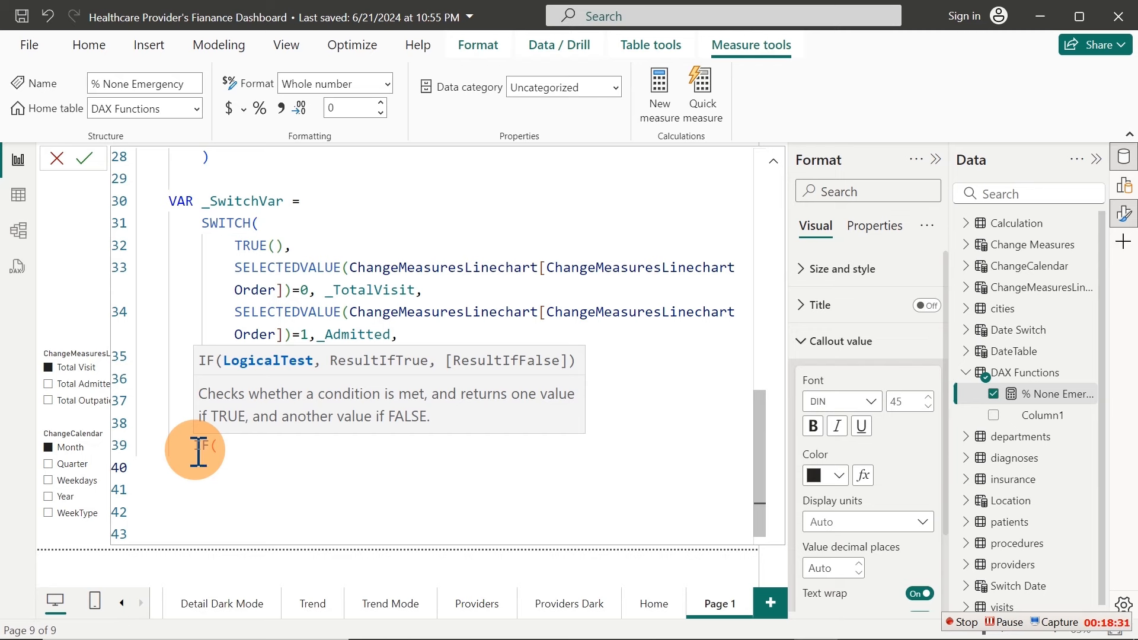
# Enter _SwitchVar<_SwitchMeasures as the logical test of the IF under RETURN
pyautogui.write('_')
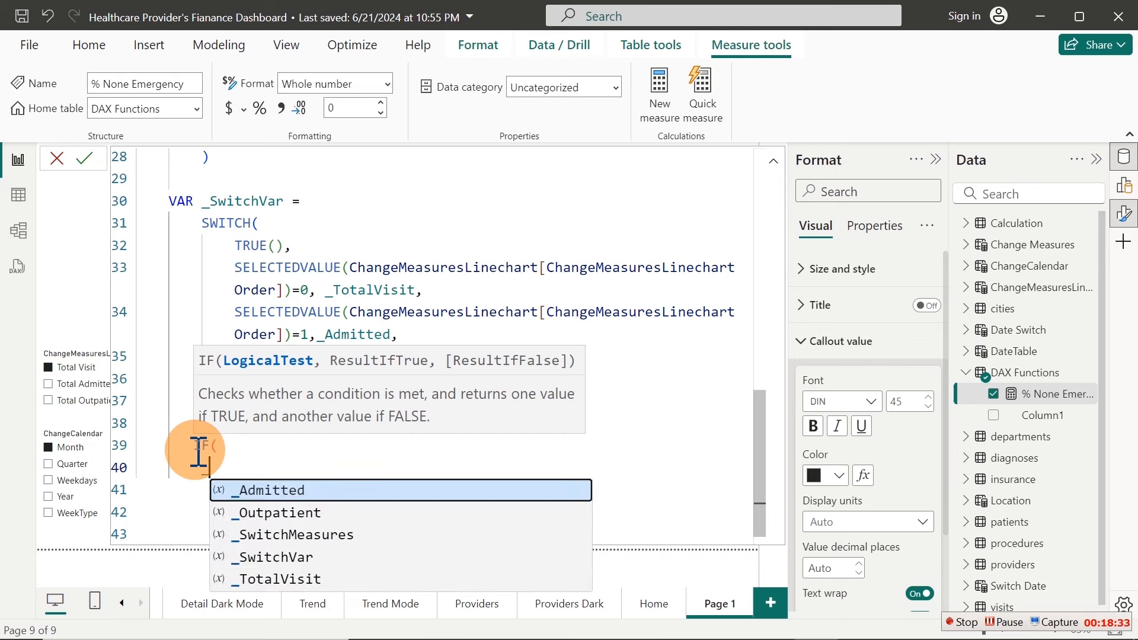
pyautogui.press('Down')
pyautogui.press('Down')
pyautogui.press('Down')
pyautogui.press('Tab')
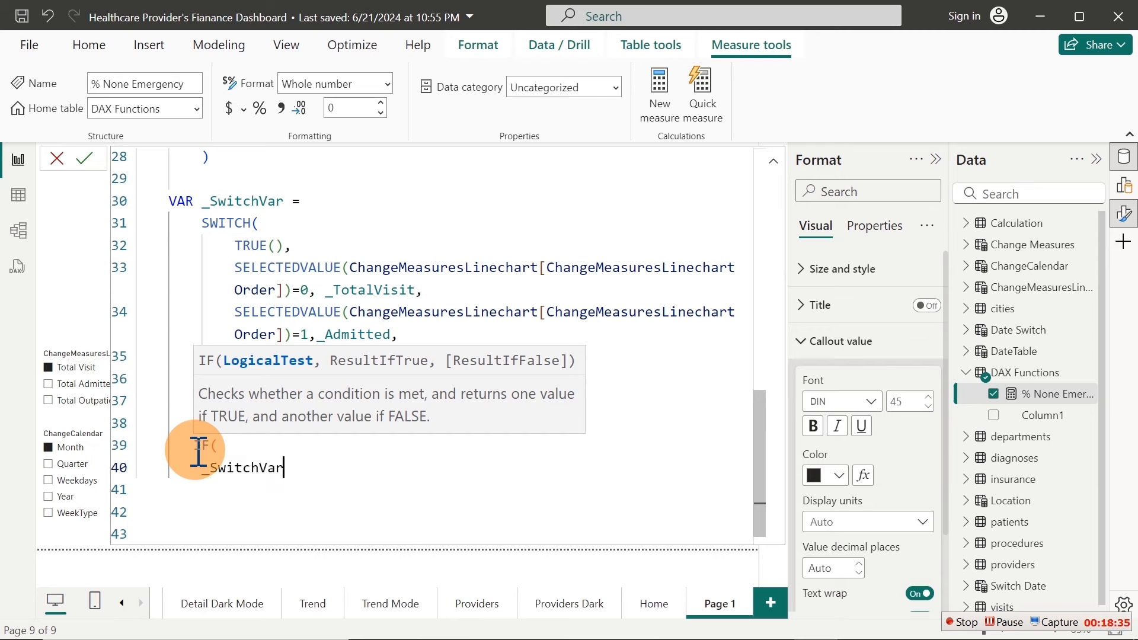
pyautogui.write('<_')
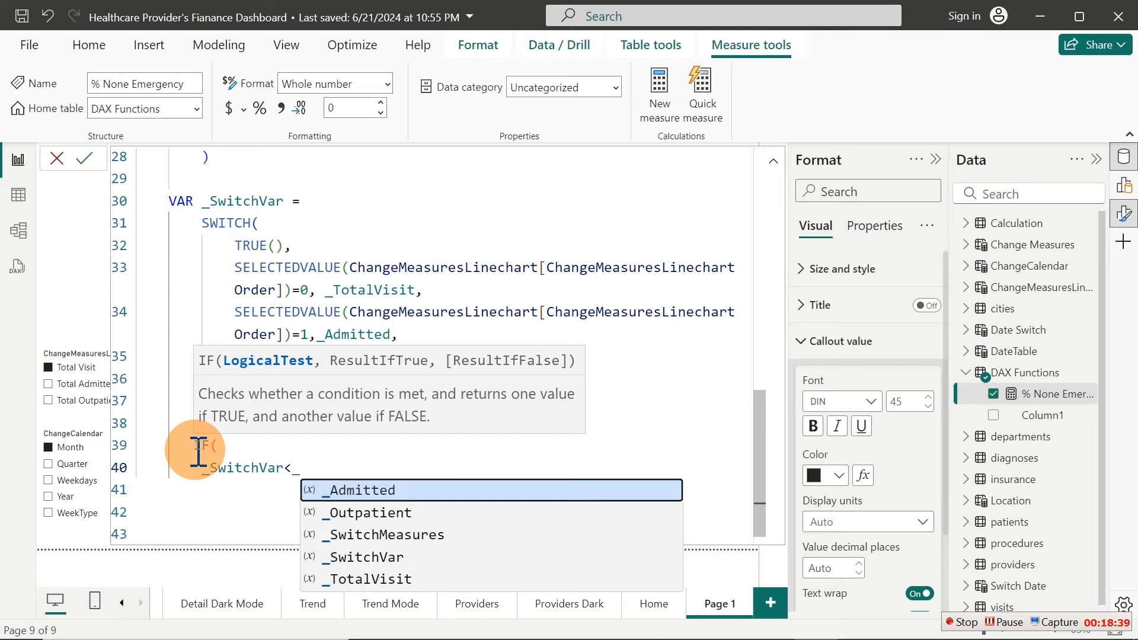
pyautogui.press('Down')
pyautogui.press('Down')
pyautogui.press('Down')
pyautogui.press('Up')
pyautogui.press('Tab')
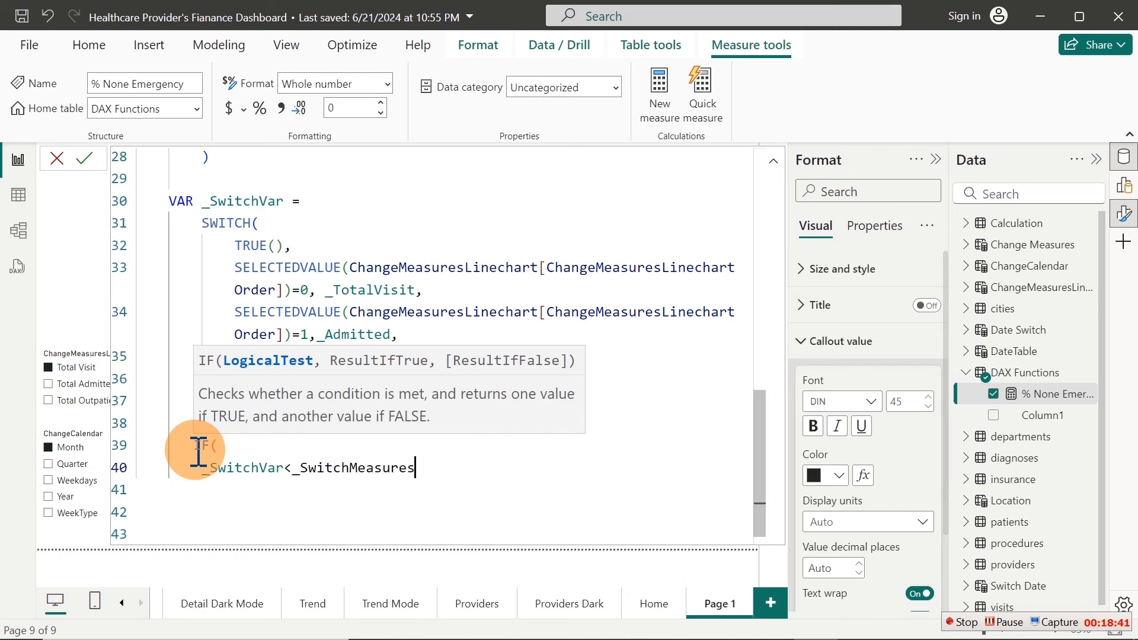
pyautogui.write(',')
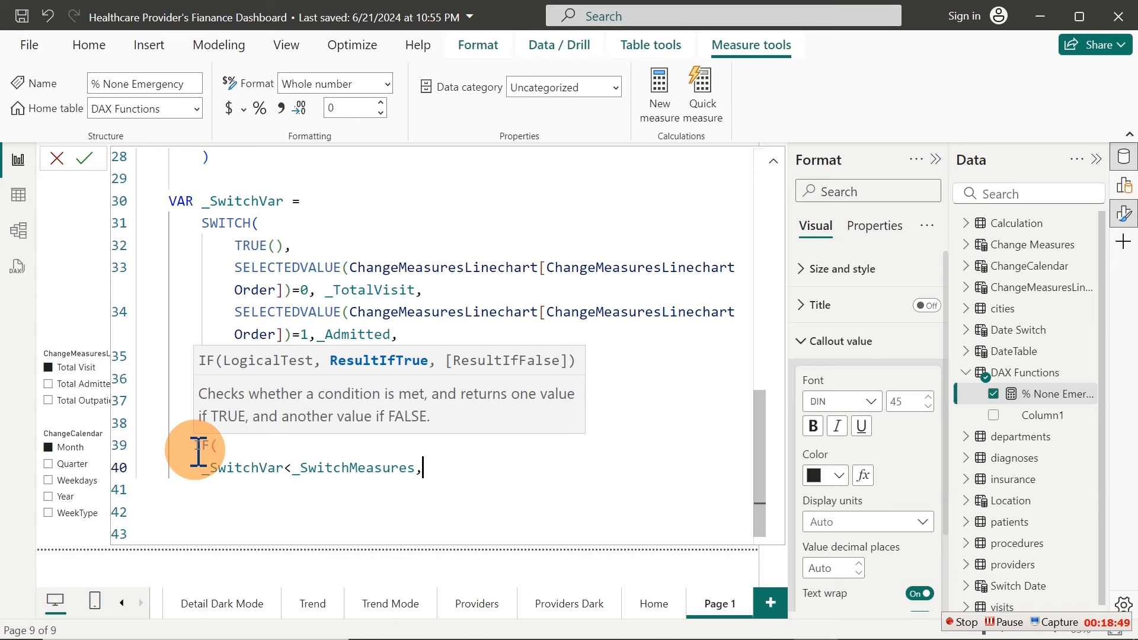
# Start a DIVIDE on a new line as the IF's true result, with _SwitchVar as its numerator
pyautogui.hotkey('shift', 'Return')
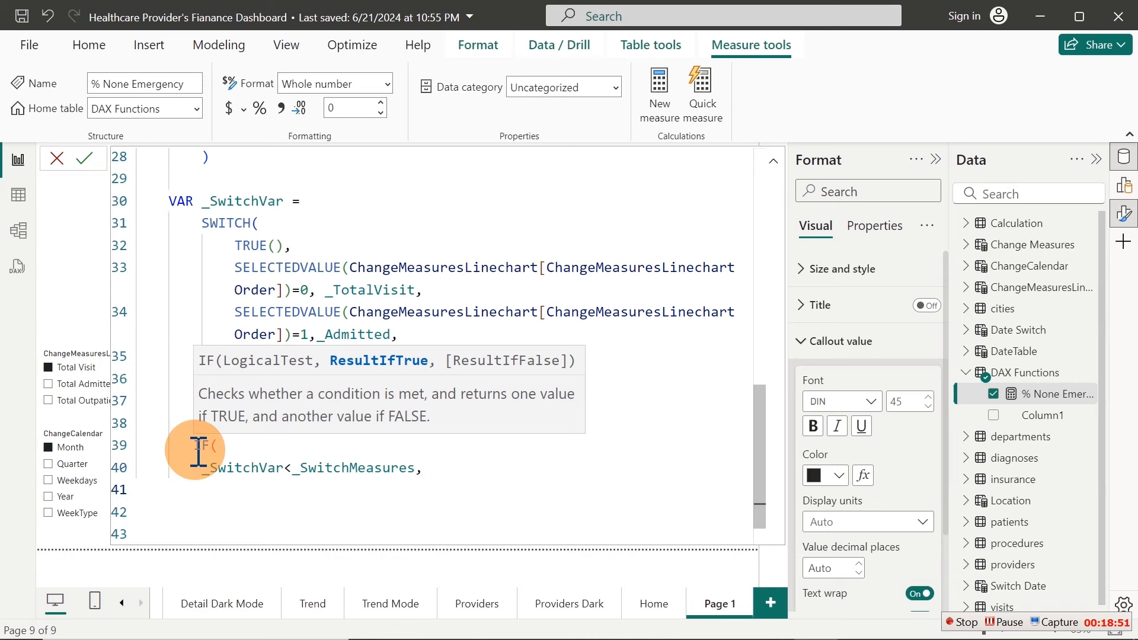
pyautogui.write('divi')
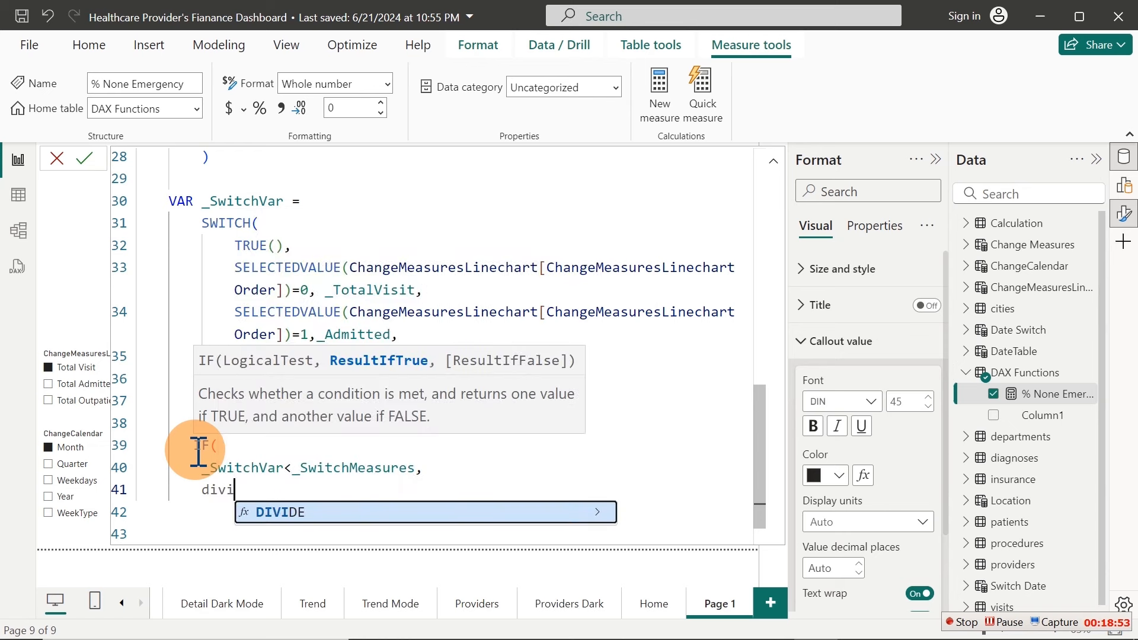
pyautogui.press('Tab')
pyautogui.hotkey('shift', 'Return')
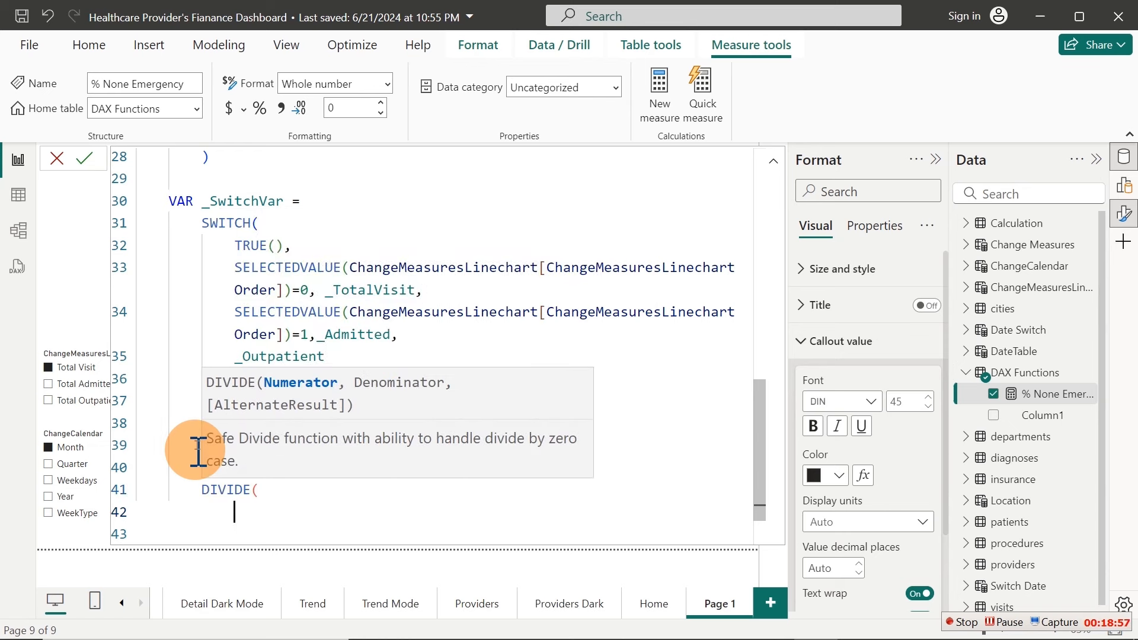
pyautogui.write('_')
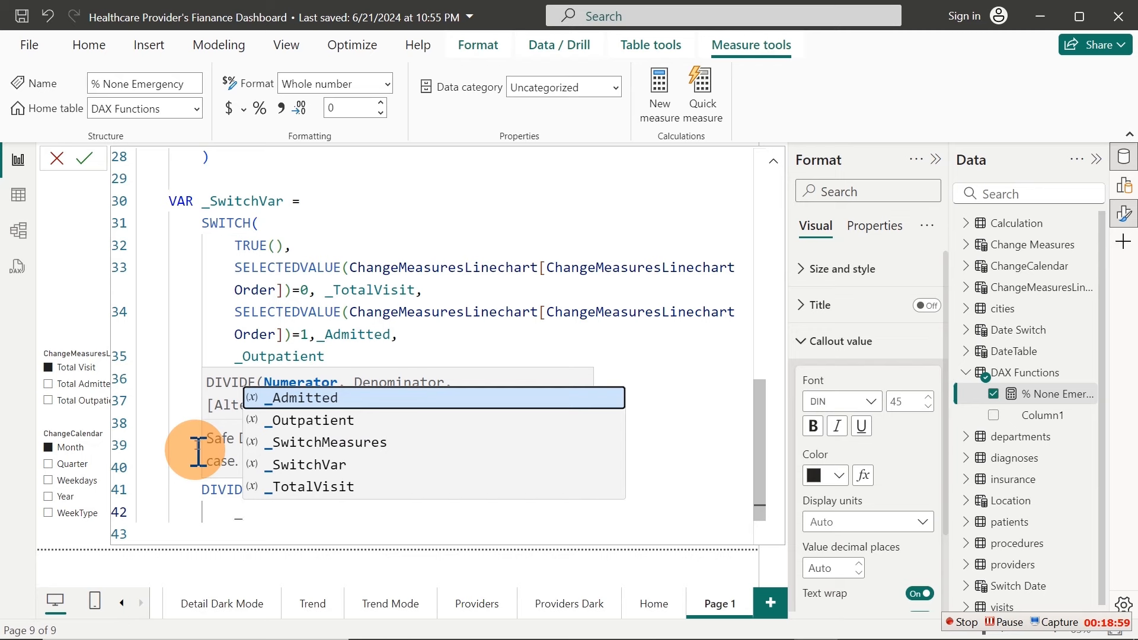
pyautogui.press('Down')
pyautogui.press('Down')
pyautogui.press('Down')
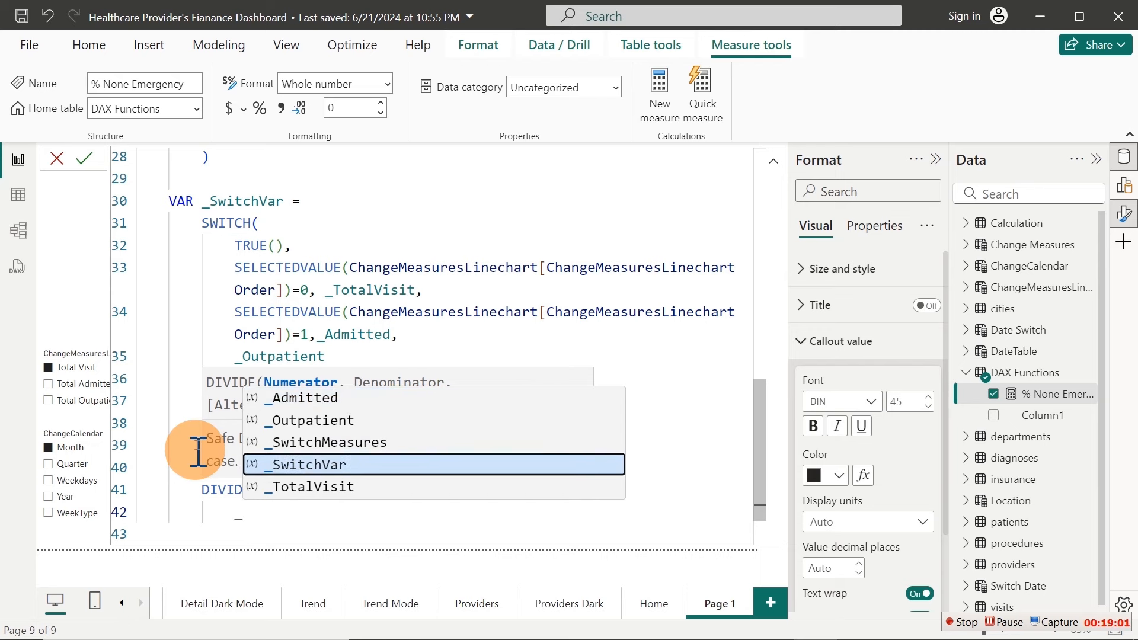
pyautogui.press('Tab')
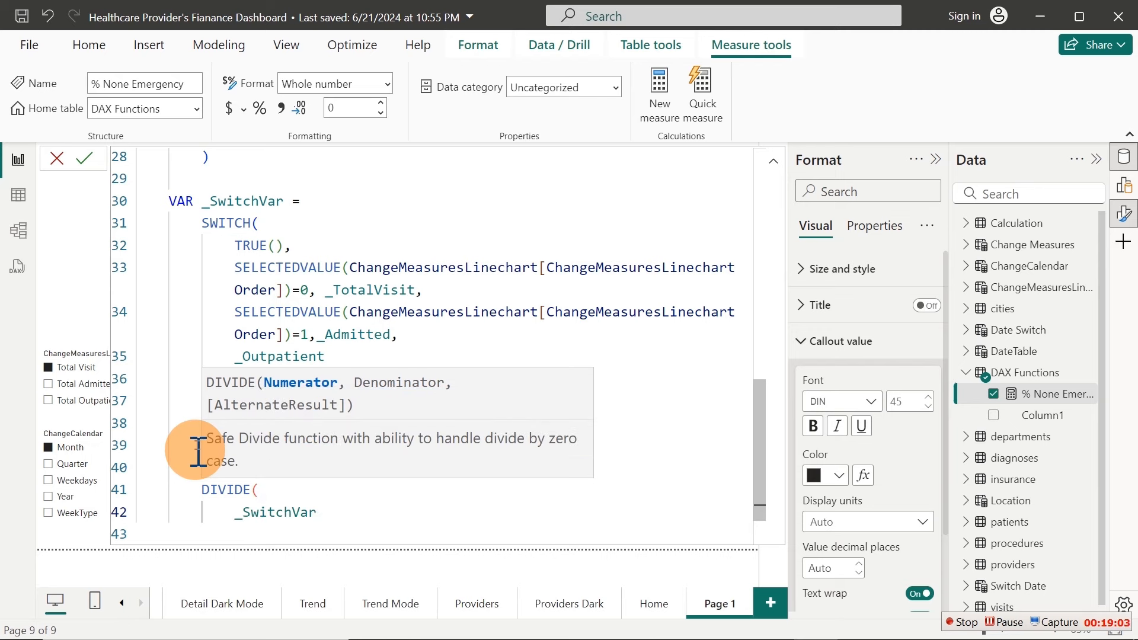
pyautogui.write(',')
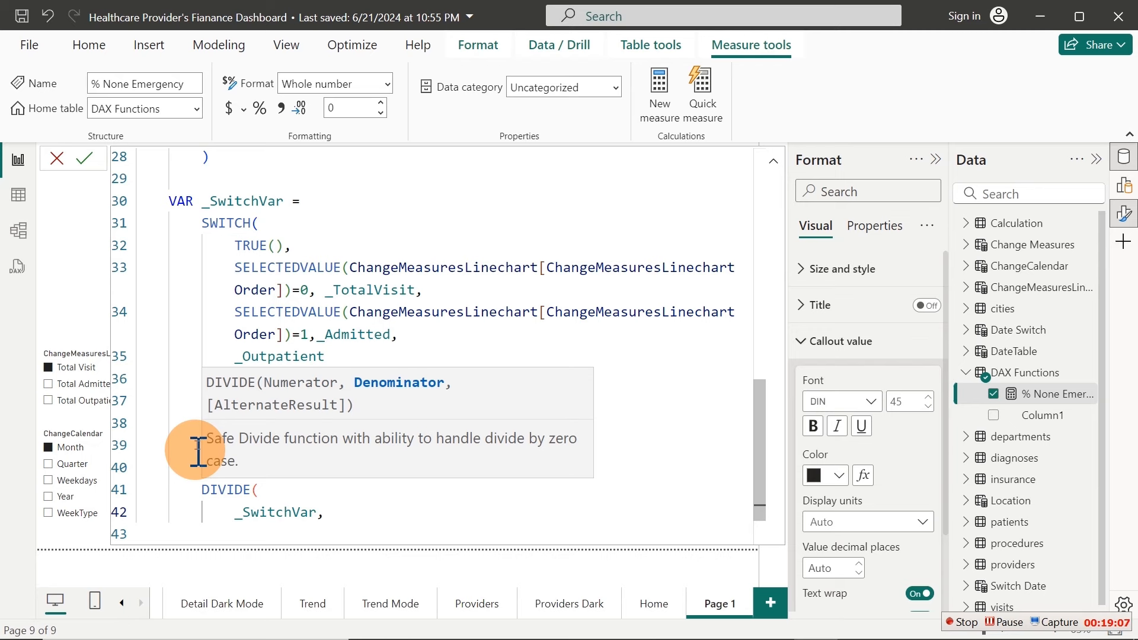
# Complete the true-result DIVIDE with denominator _SwitchMeasures and alternate result 0, each on its own line, ending with a comma
pyautogui.press('Return')
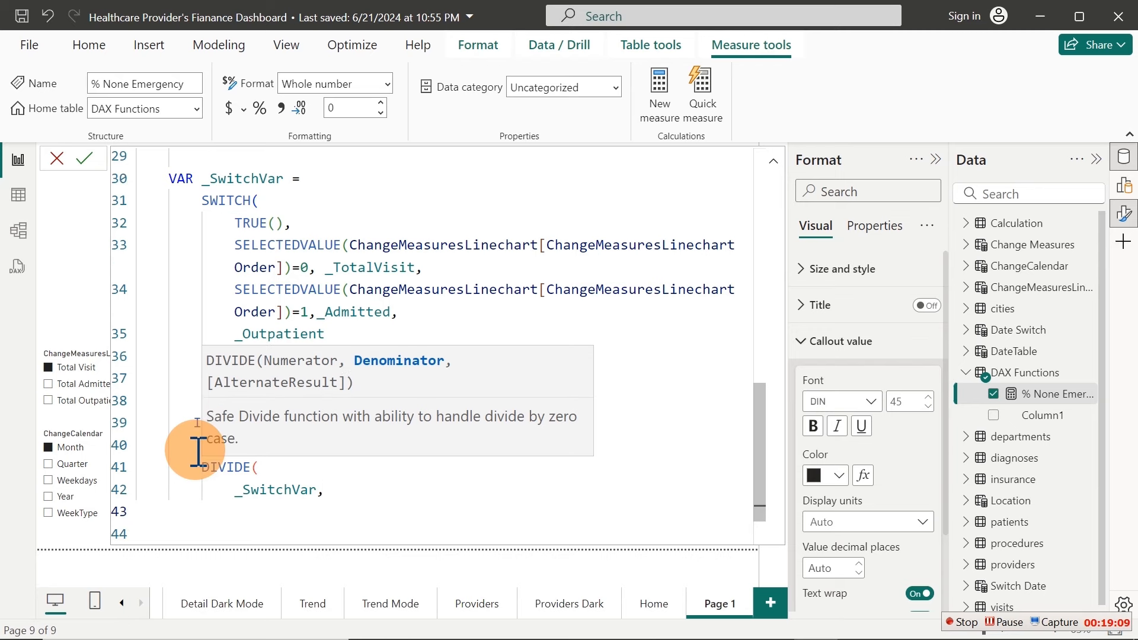
pyautogui.write('_')
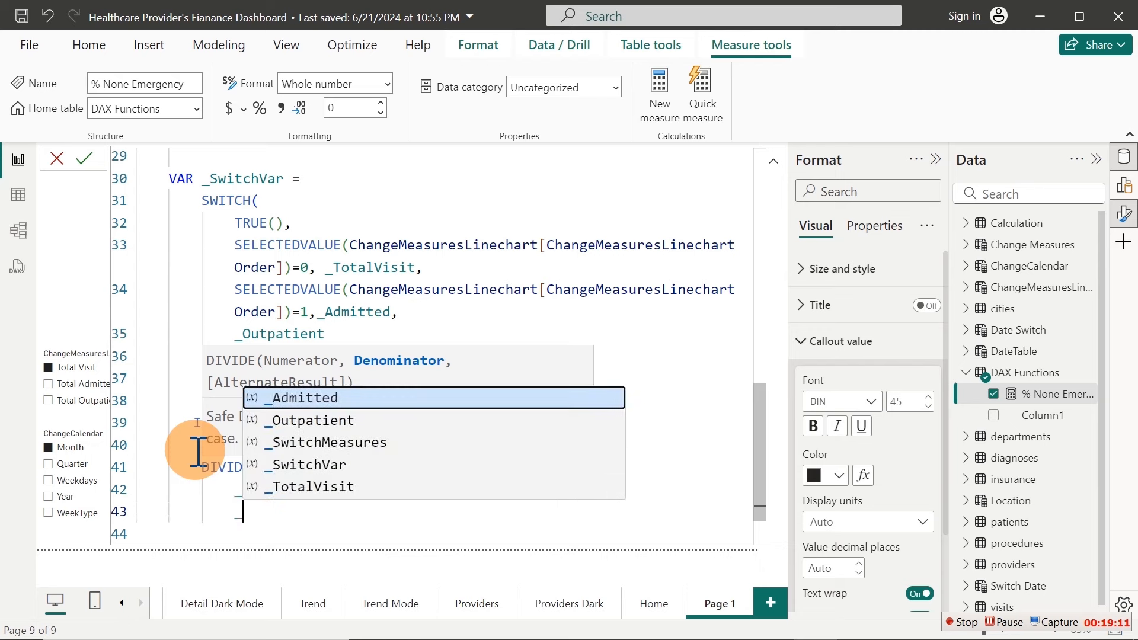
pyautogui.press('Down')
pyautogui.press('Down')
pyautogui.press('Tab')
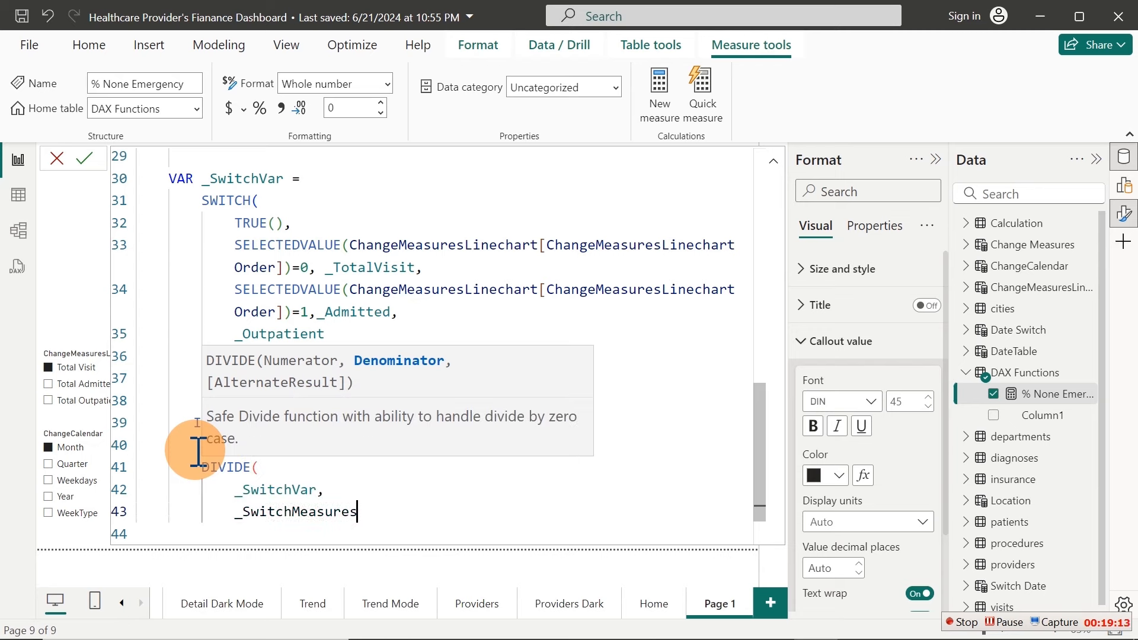
pyautogui.write(',')
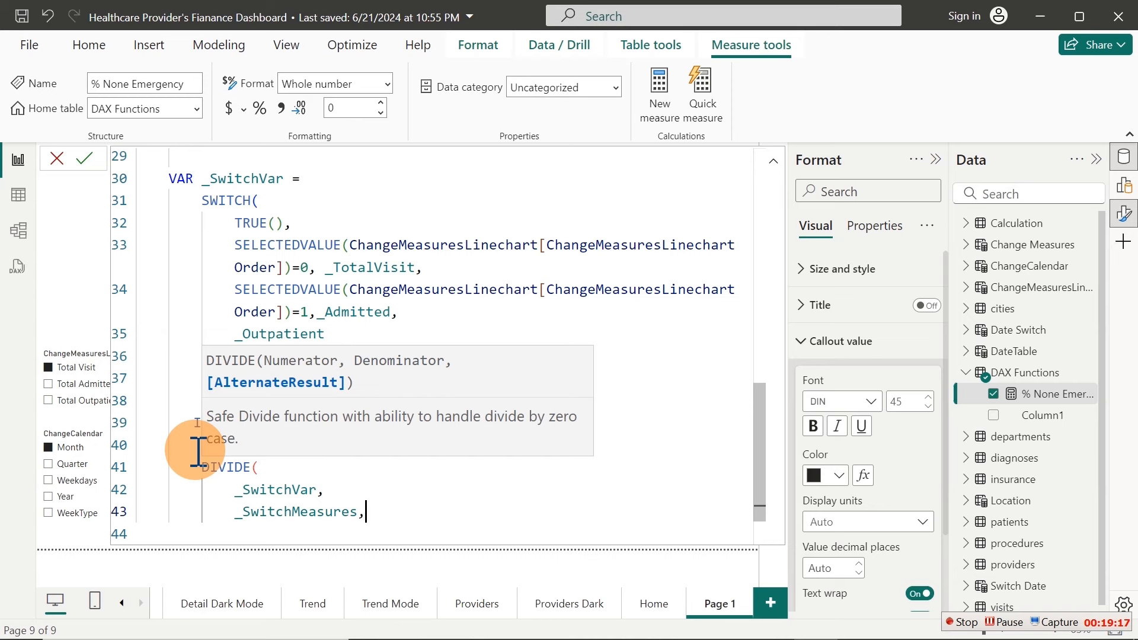
pyautogui.press('Return')
pyautogui.write('0')
pyautogui.press('Return')
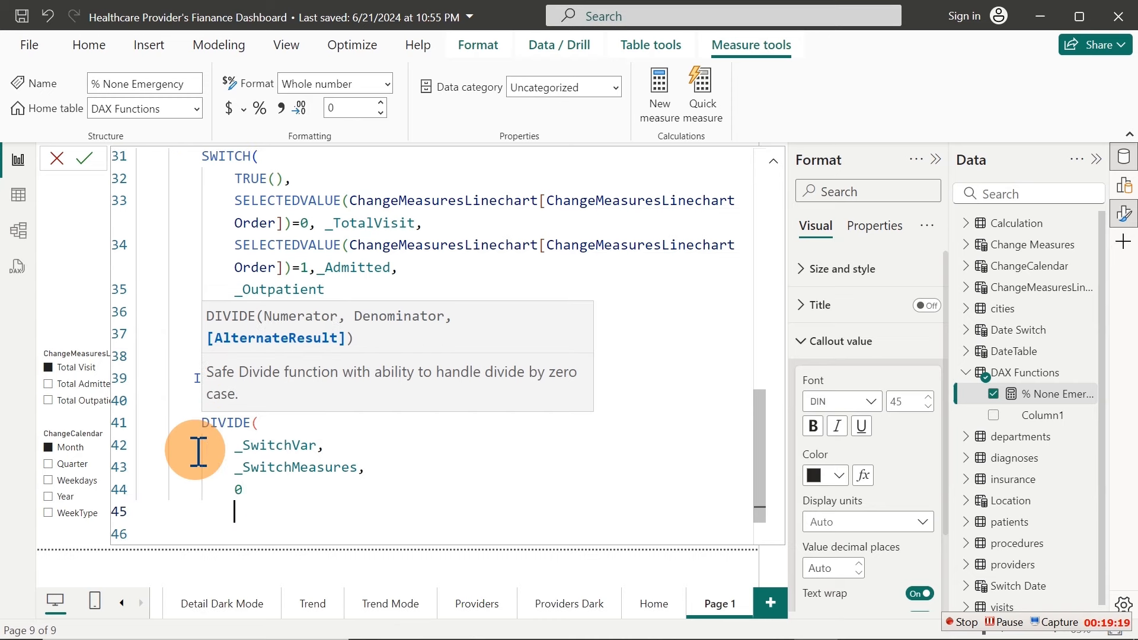
pyautogui.write(')')
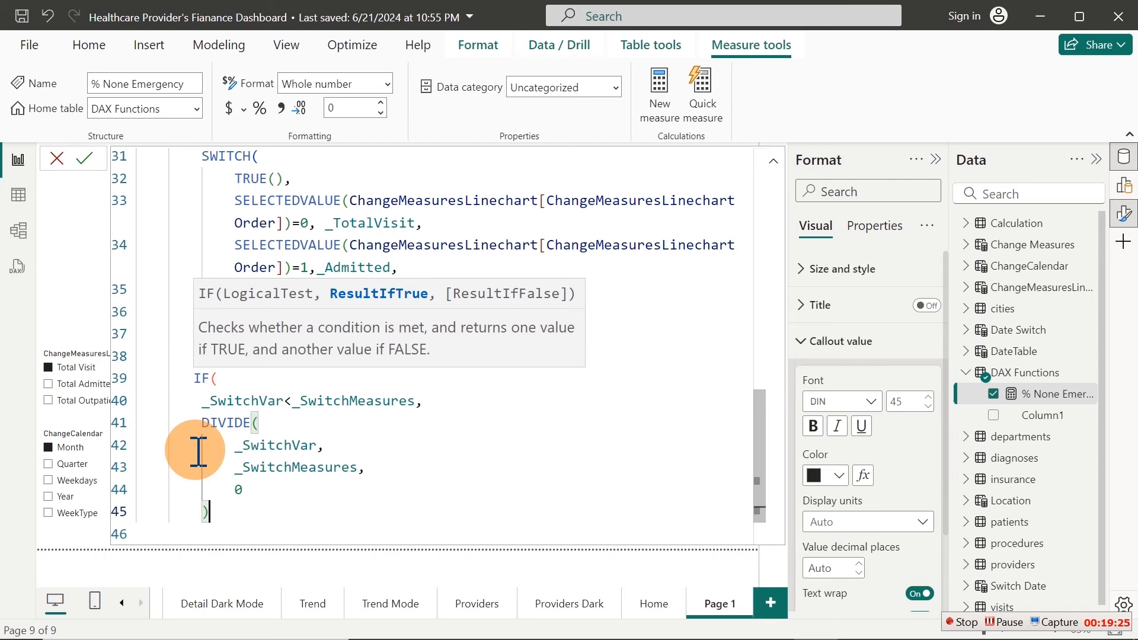
pyautogui.write(',')
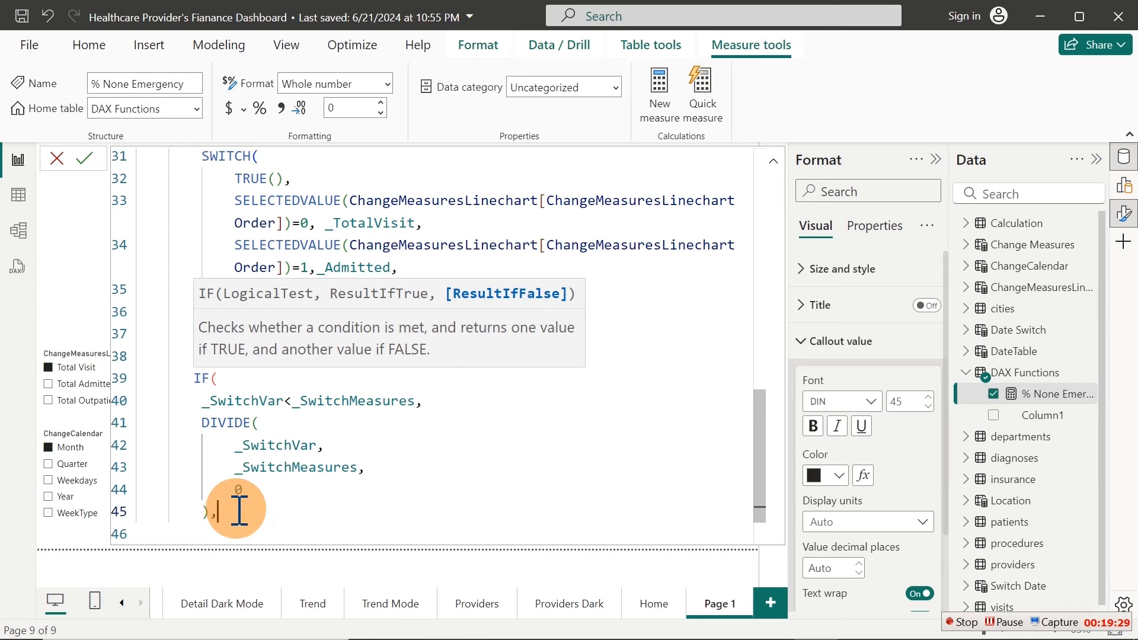
# Start a second DIVIDE as the IF's false result, with _SwitchMeasures as its numerator
pyautogui.press('Return')
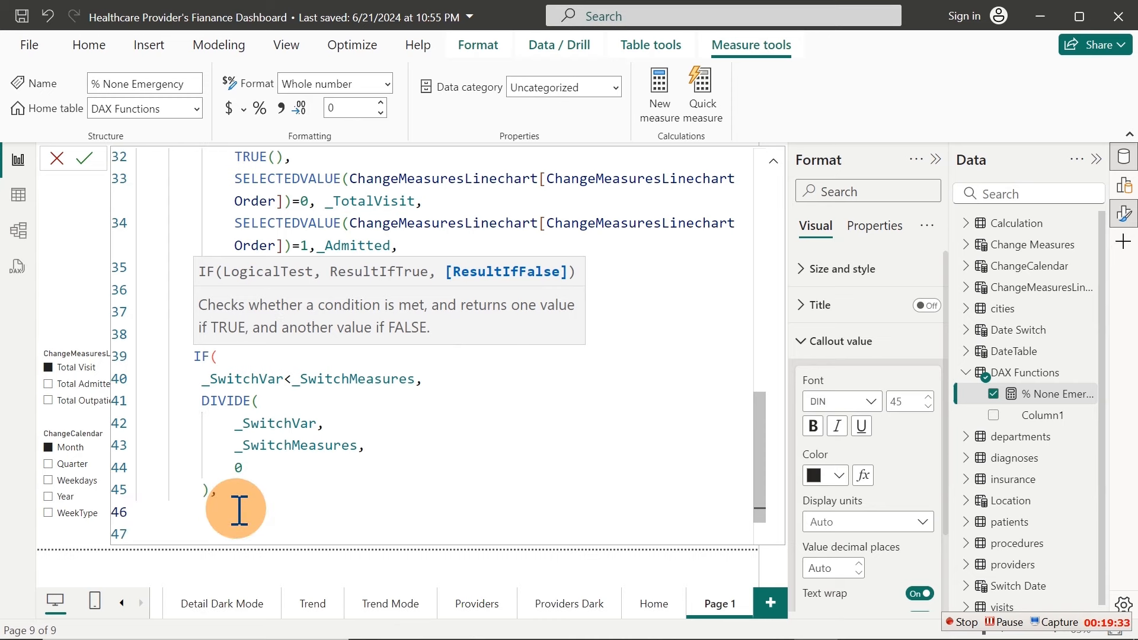
pyautogui.write('divi')
pyautogui.press('Tab')
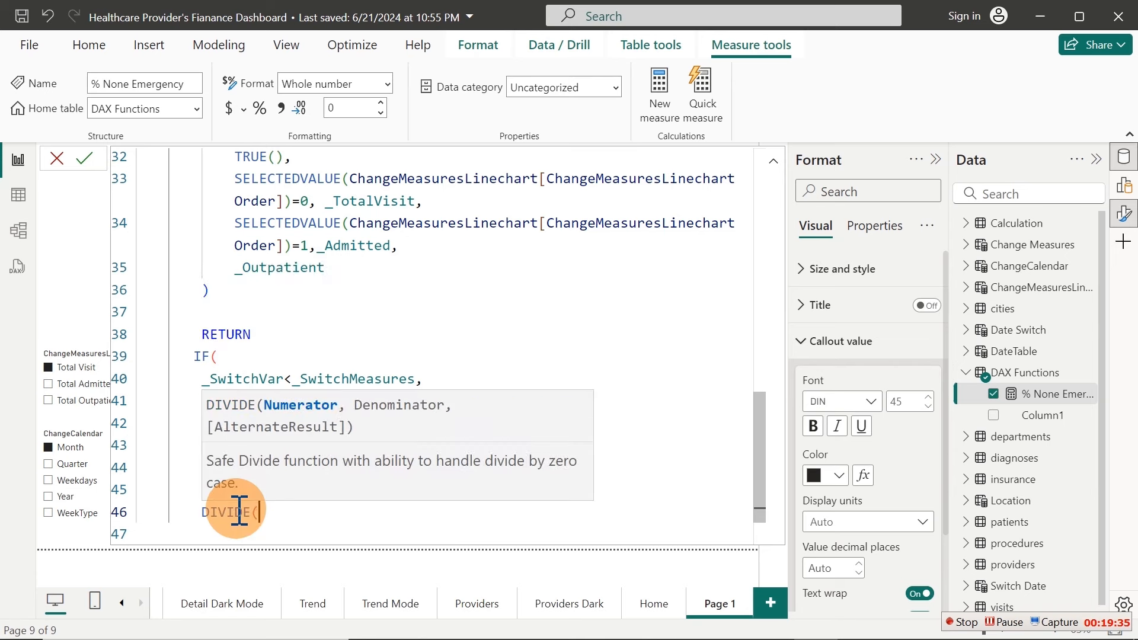
pyautogui.hotkey('shift', 'Return')
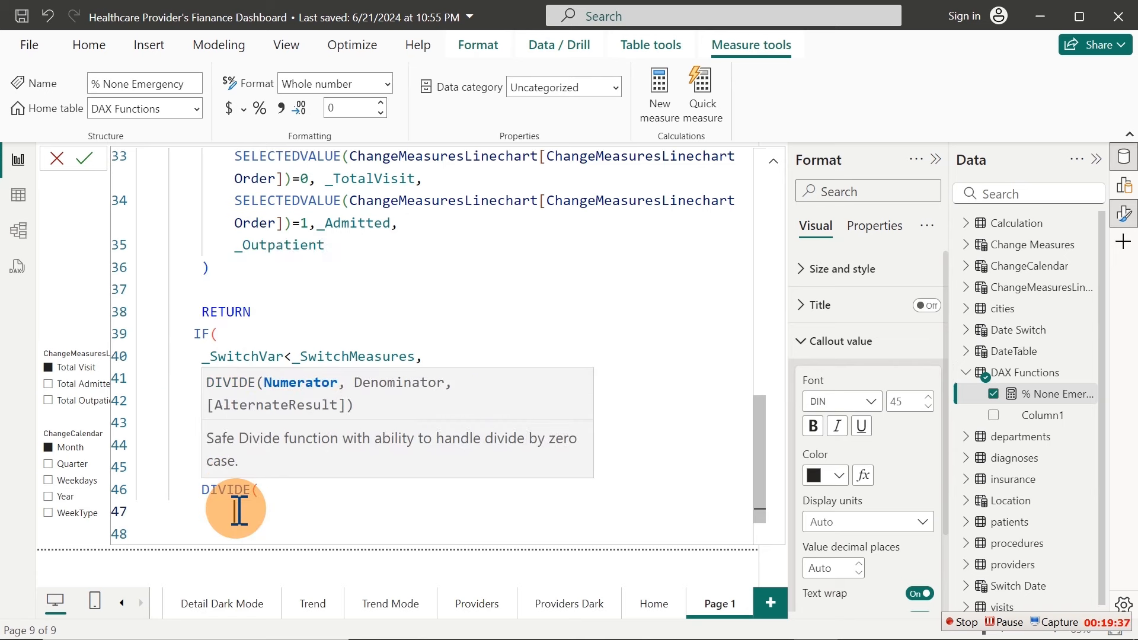
pyautogui.write('_')
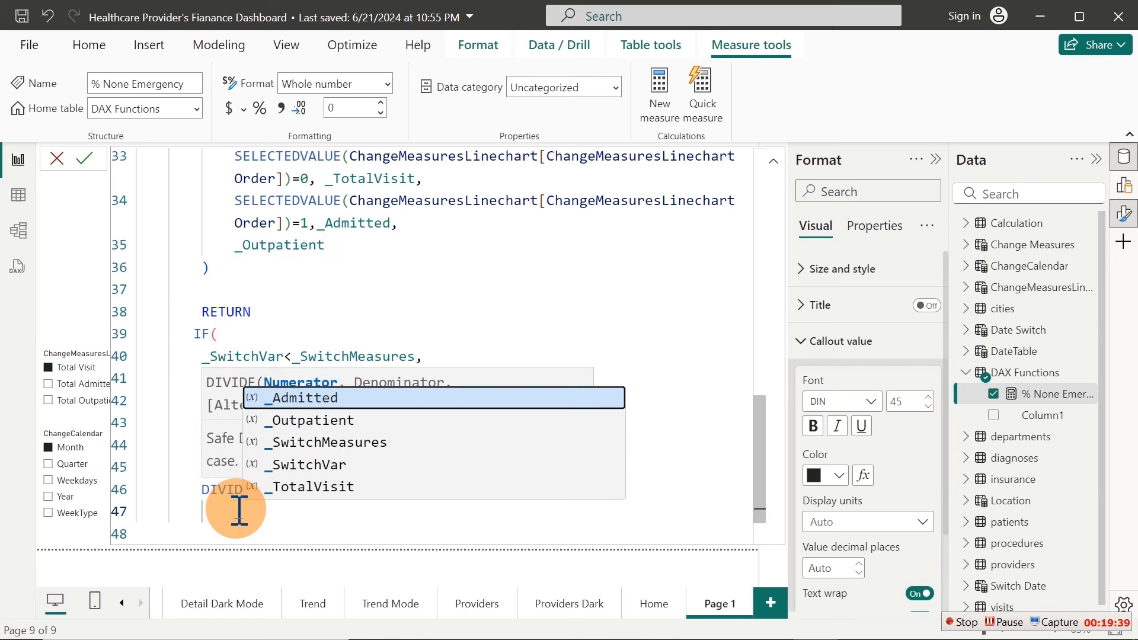
pyautogui.press('Down')
pyautogui.press('Down')
pyautogui.press('Tab')
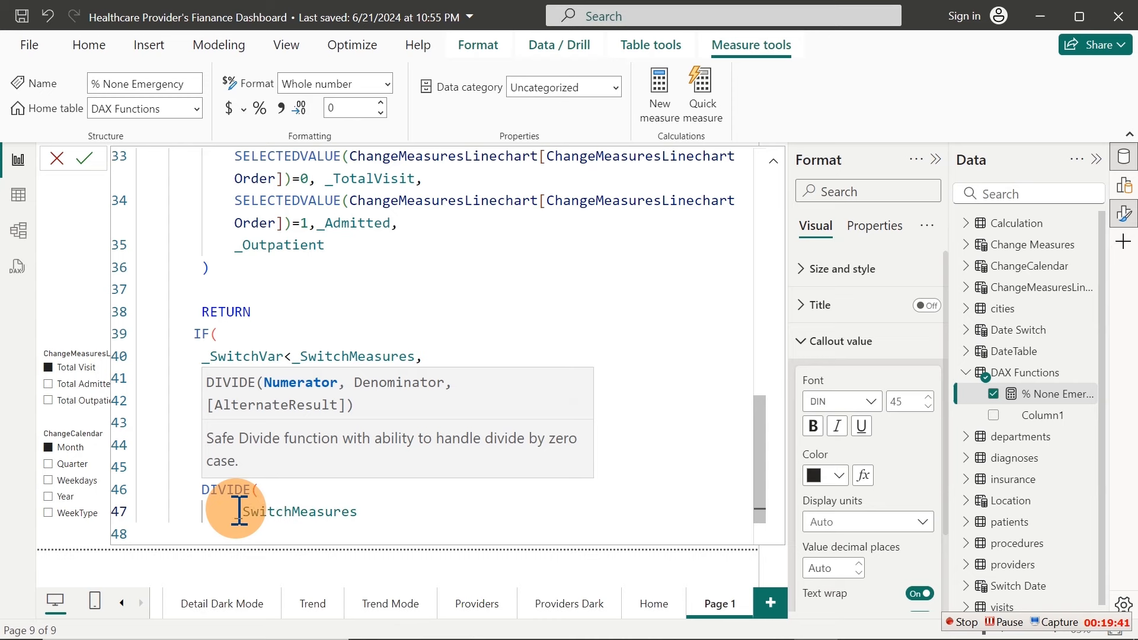
pyautogui.write(',')
# Complete the false-result DIVIDE with denominator _SwitchVar and alternate result 0, and close both the DIVIDE and the IF
pyautogui.press('Return')
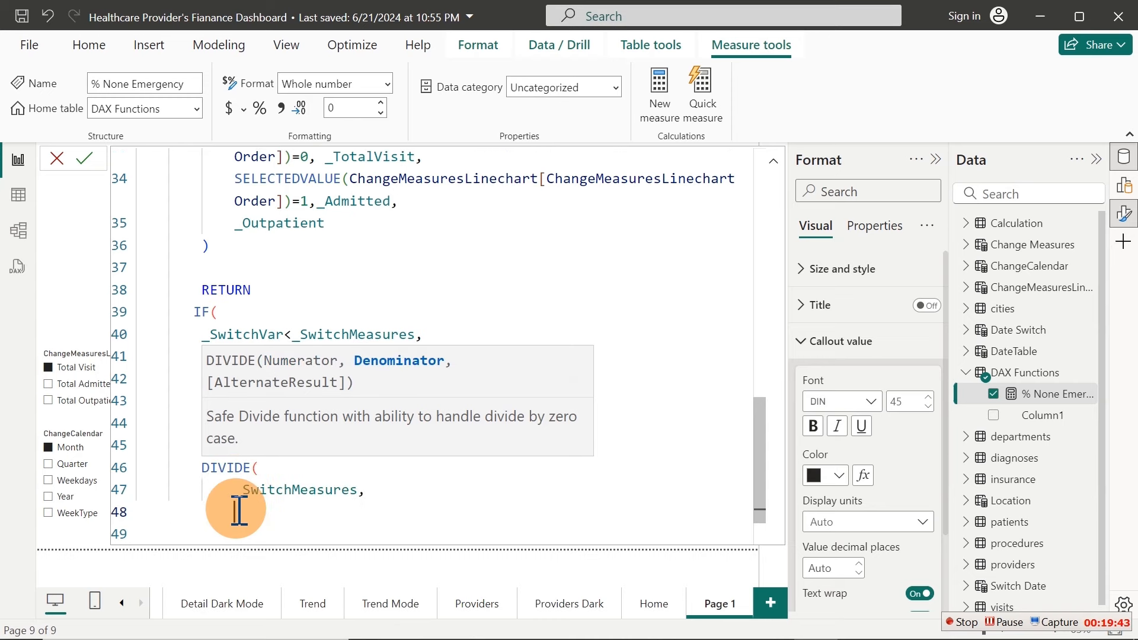
pyautogui.write('_')
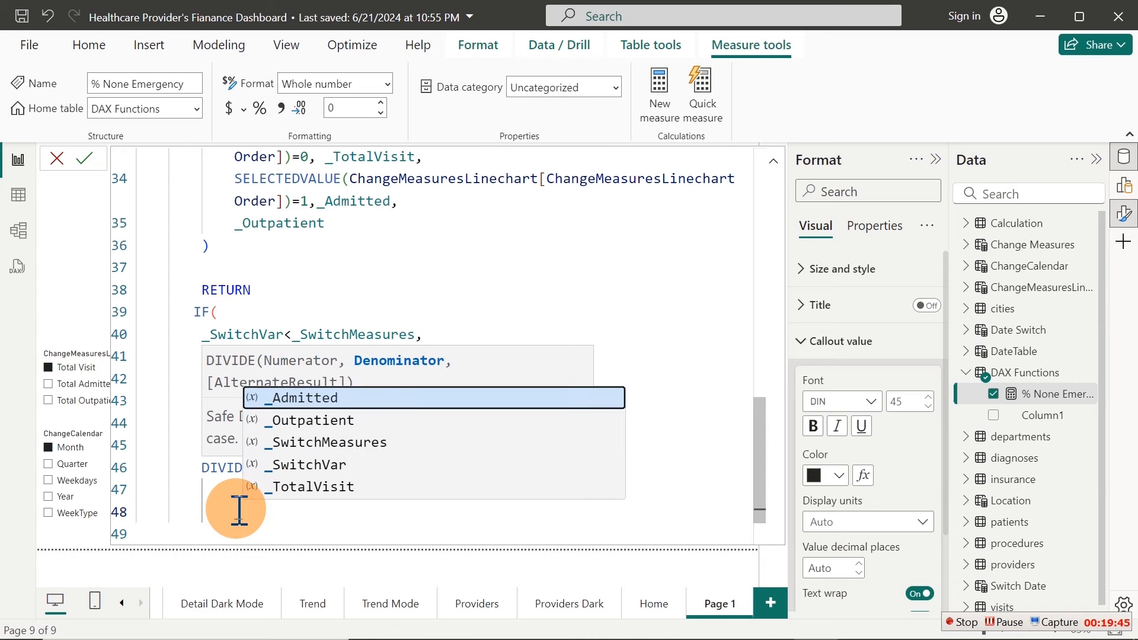
pyautogui.press('Down')
pyautogui.press('Down')
pyautogui.press('Down')
pyautogui.press('Tab')
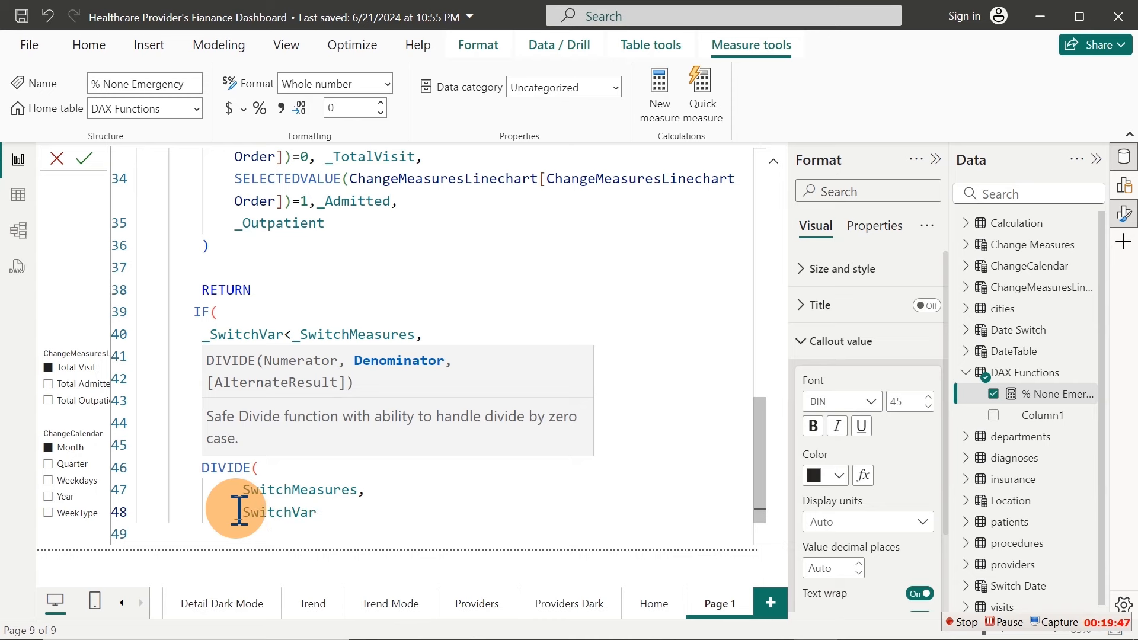
pyautogui.write(',')
pyautogui.press('Return')
pyautogui.write('0')
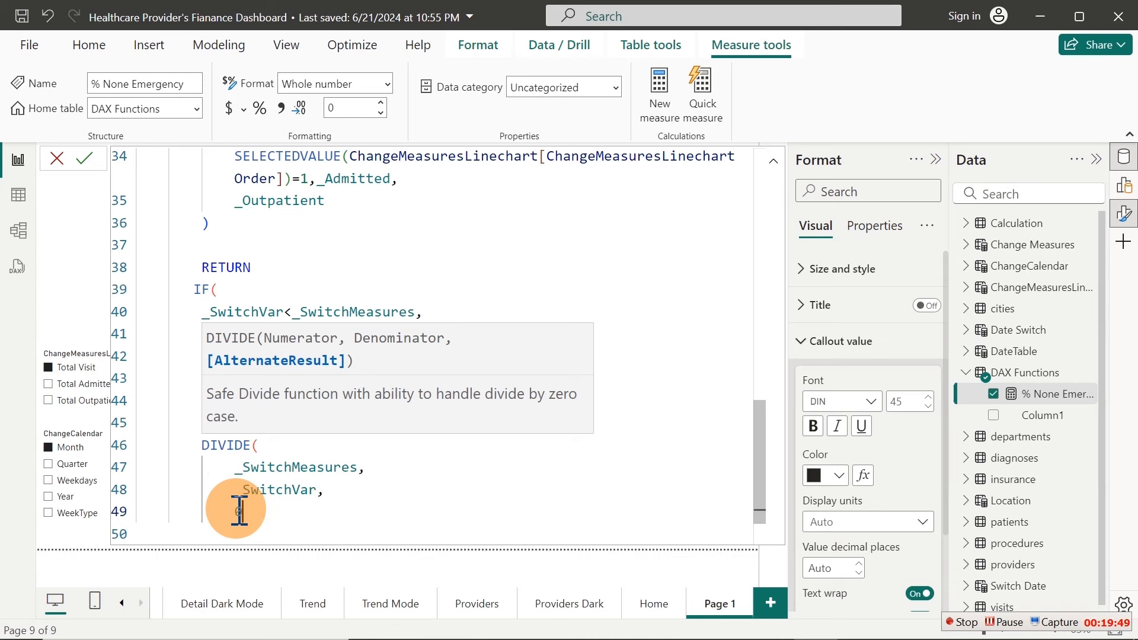
pyautogui.press('Return')
pyautogui.write(')')
pyautogui.press('Return')
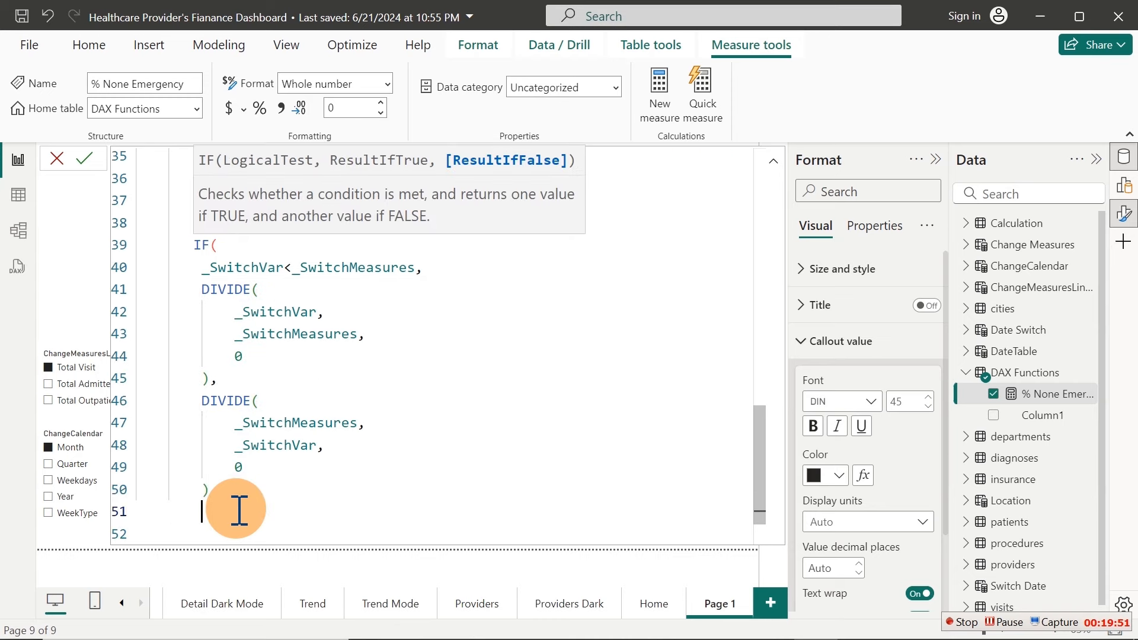
pyautogui.write(')')
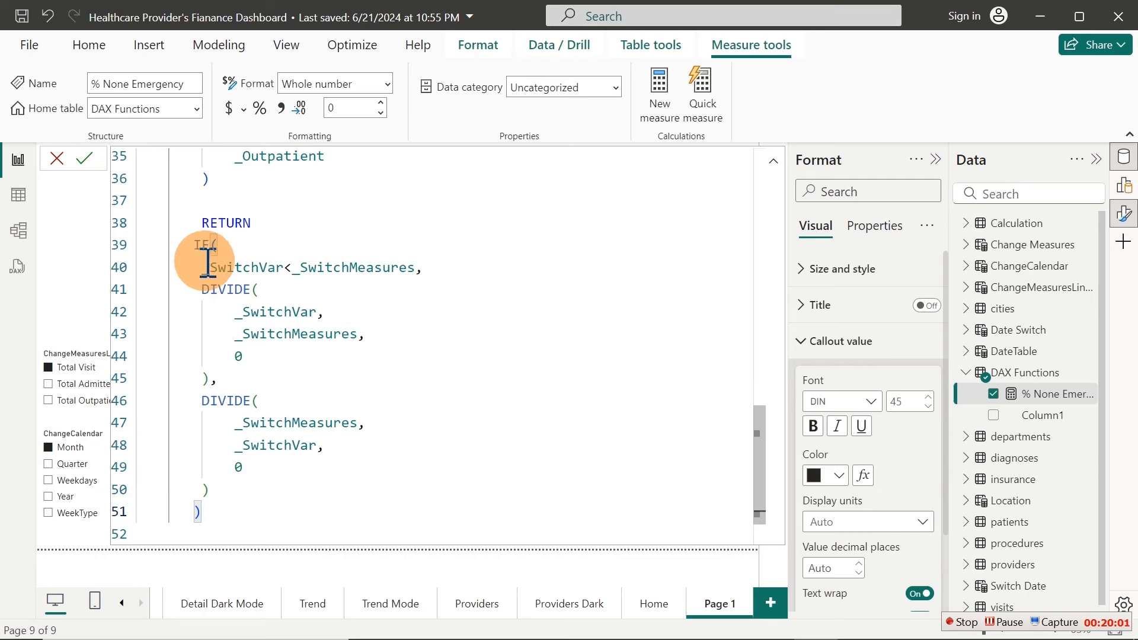
# Indent the IF's arguments one level, commit the % None Emergency measure, and format it as a percentage
pyautogui.moveTo(207, 261); pyautogui.dragTo(272, 490)
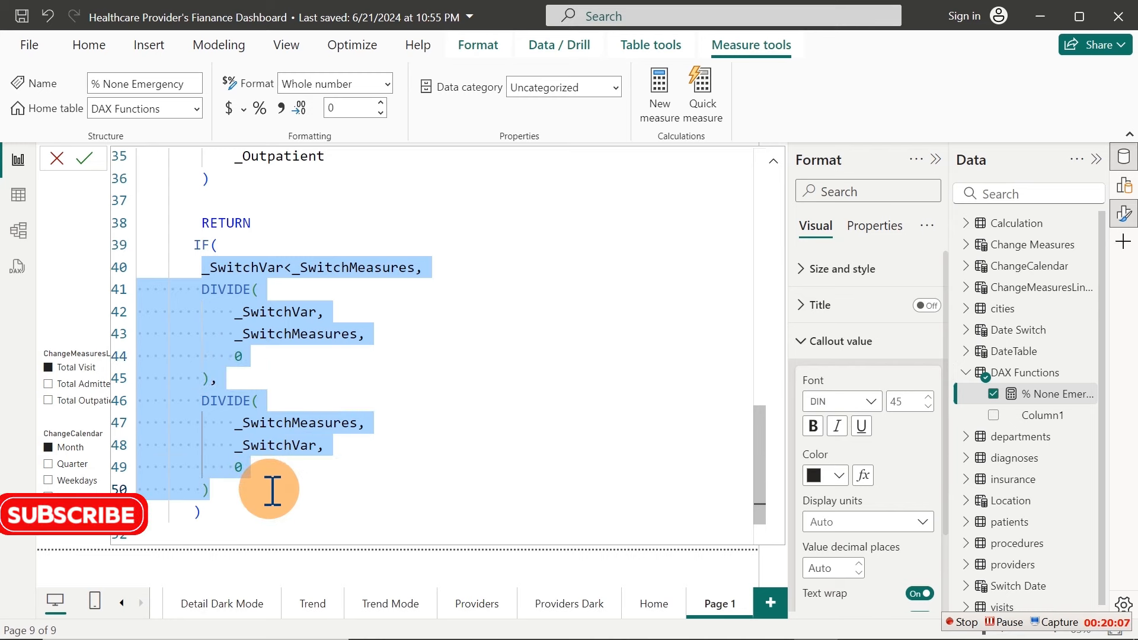
pyautogui.press('Tab')
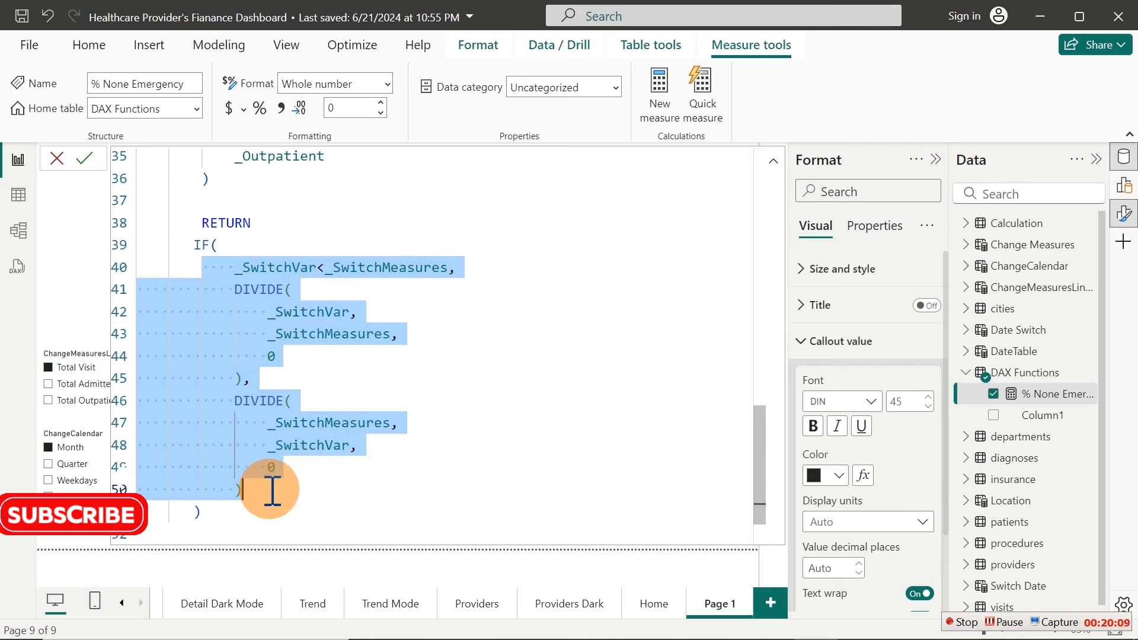
pyautogui.click(237, 372)
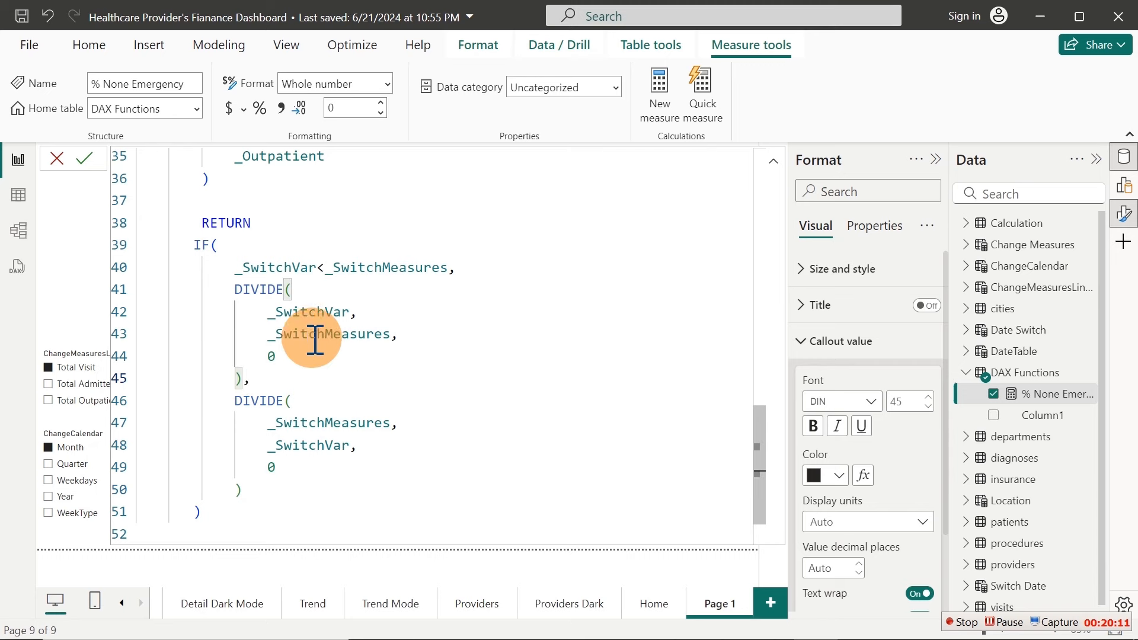
pyautogui.write('),')
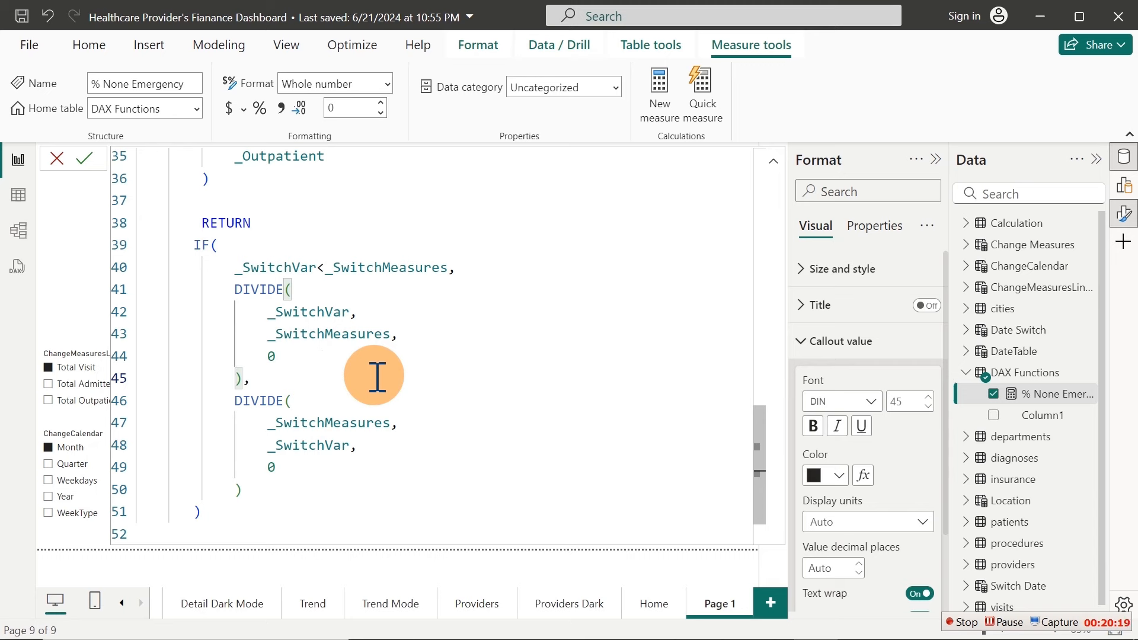
pyautogui.press('Return')
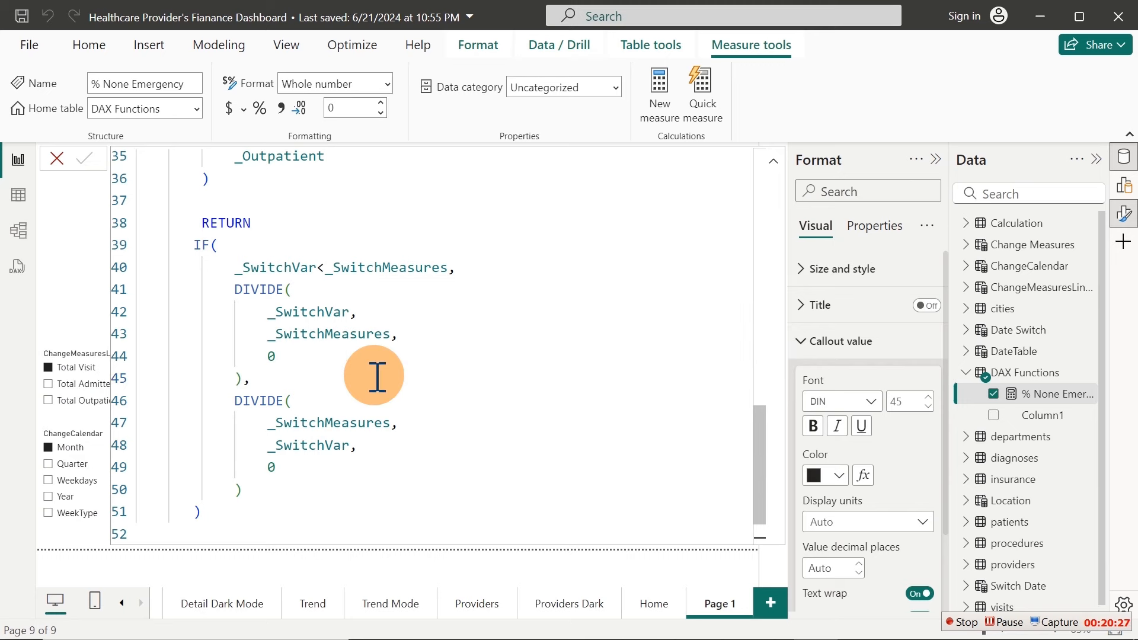
pyautogui.click(259, 109)
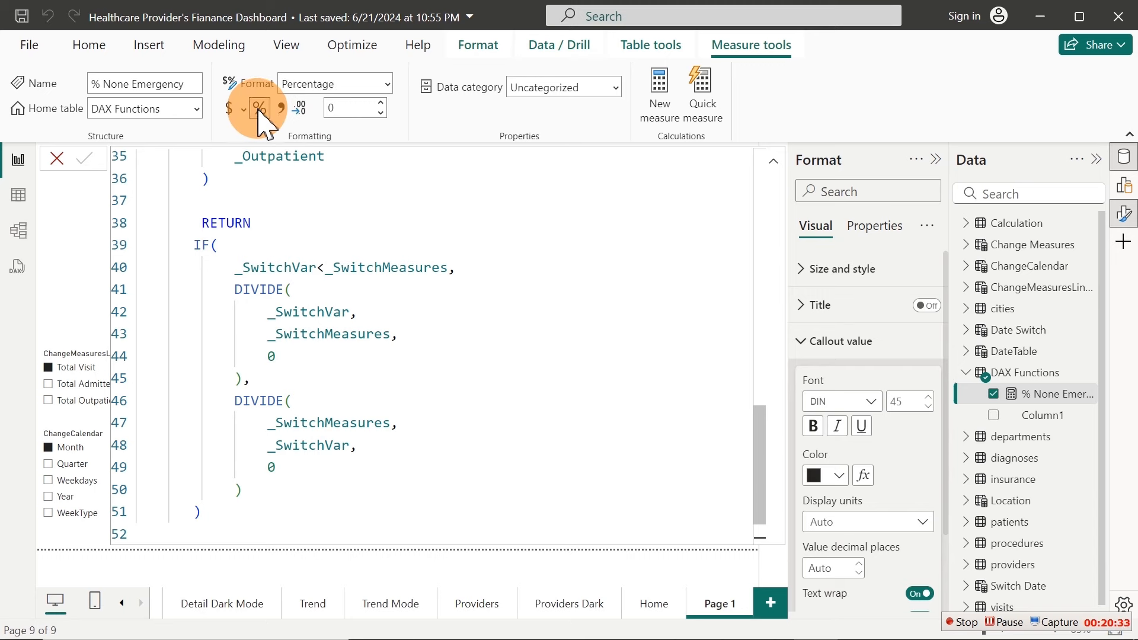
# Return to the report canvas and check the % None Emergency card with the measures slicer on Total Admitted and on Total Outpatient
pyautogui.click(1039, 418)
pyautogui.click(482, 319)
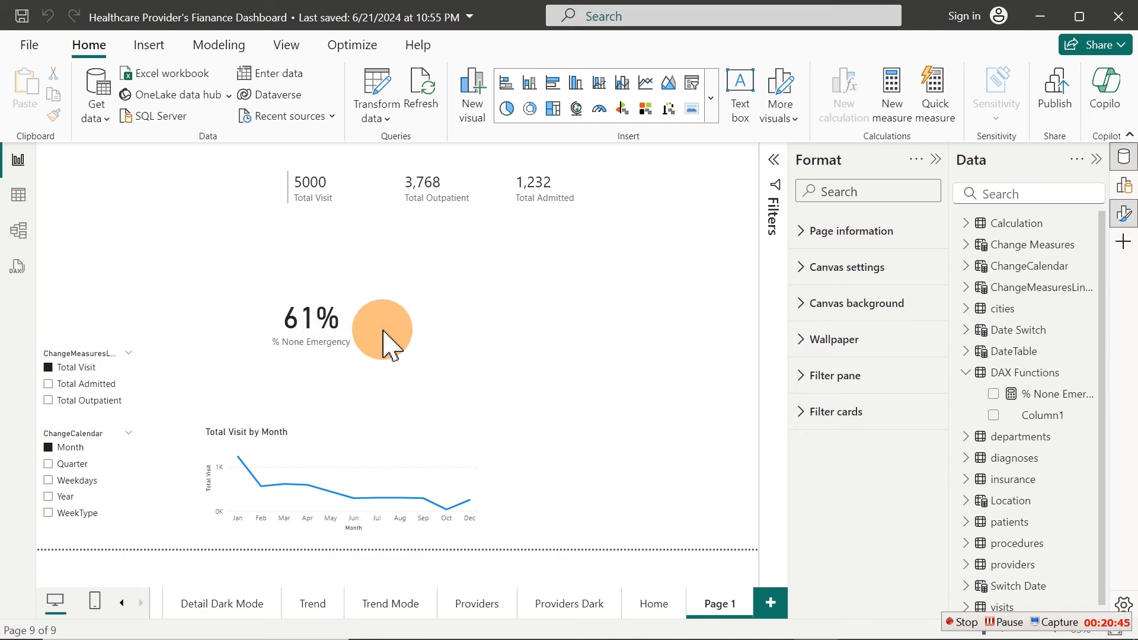
pyautogui.click(82, 388)
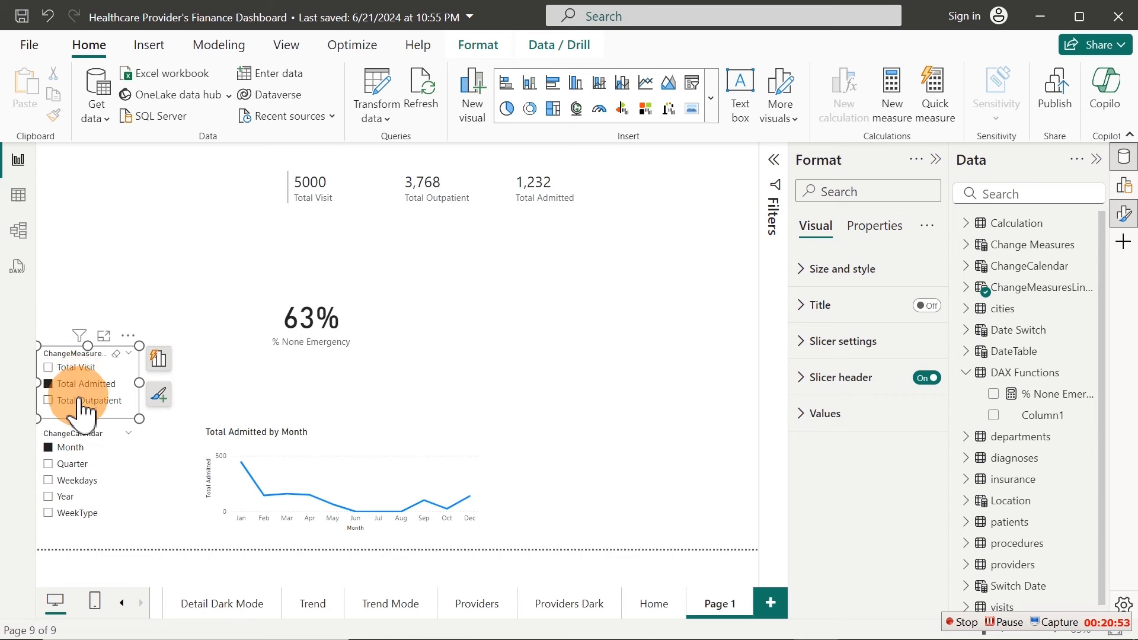
pyautogui.click(85, 402)
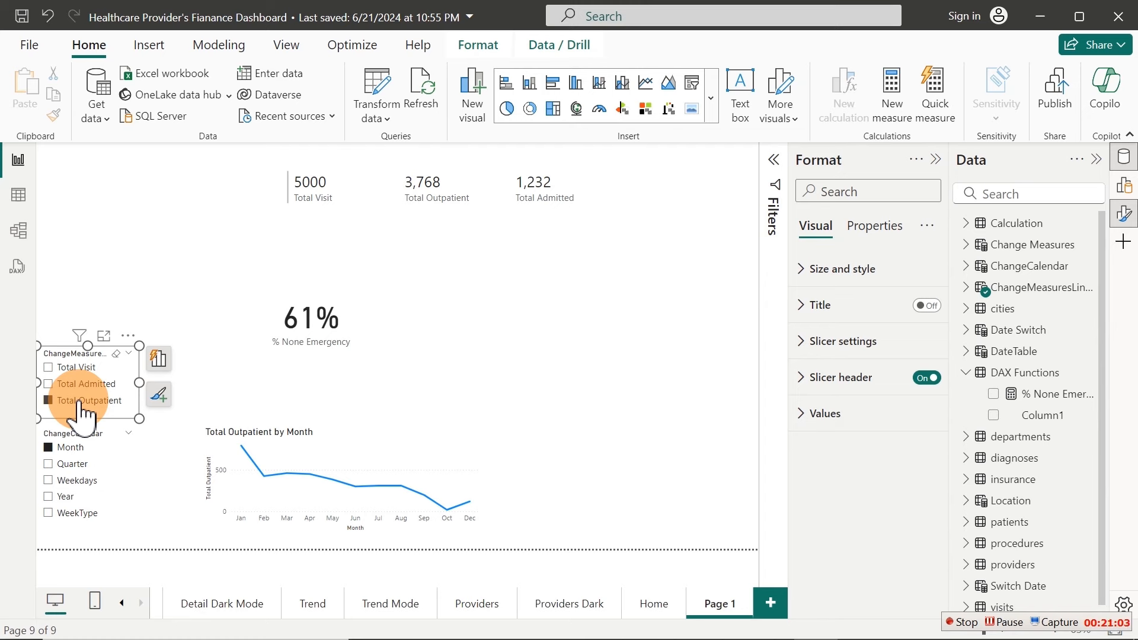
# Copy the entire % None Emergency formula into a new measure in the DAX Functions table
pyautogui.click(325, 354)
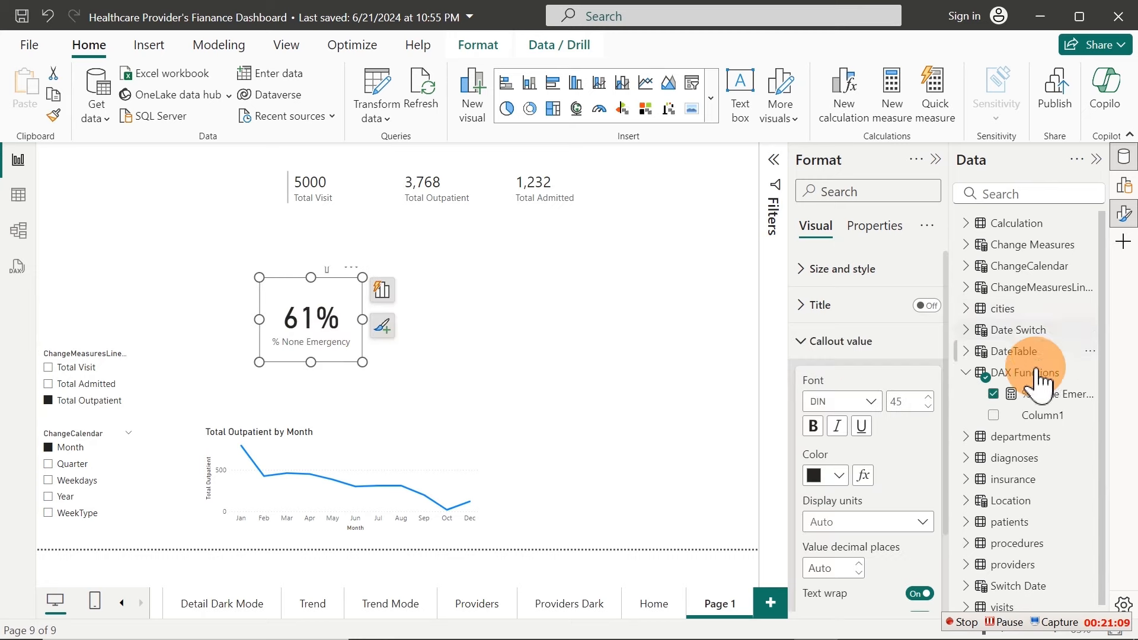
pyautogui.click(1032, 395)
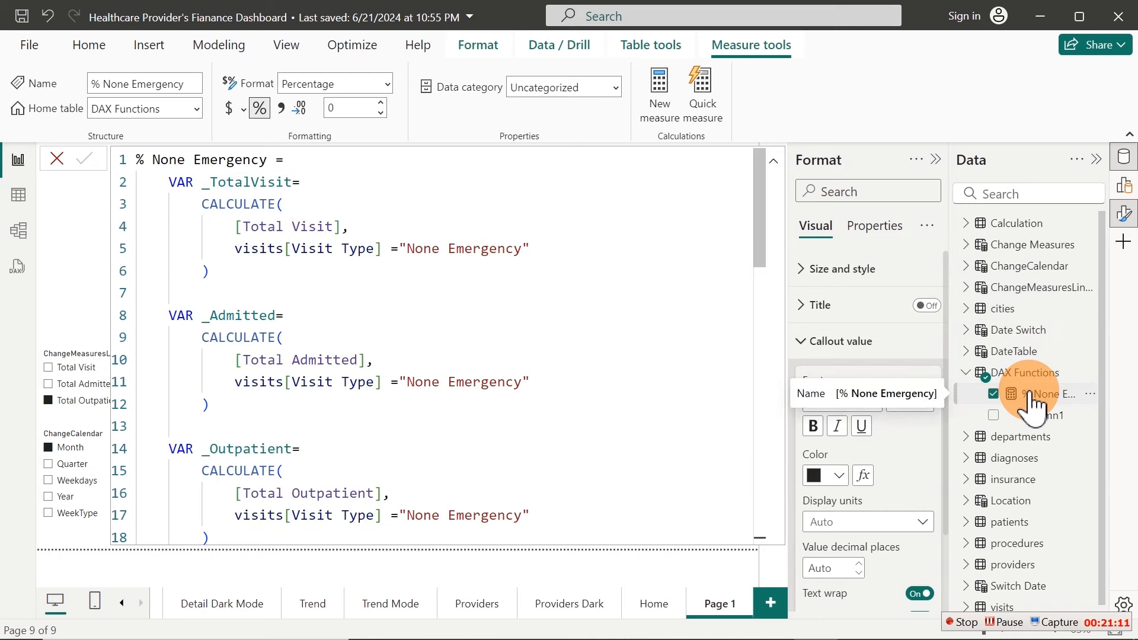
pyautogui.click(409, 248)
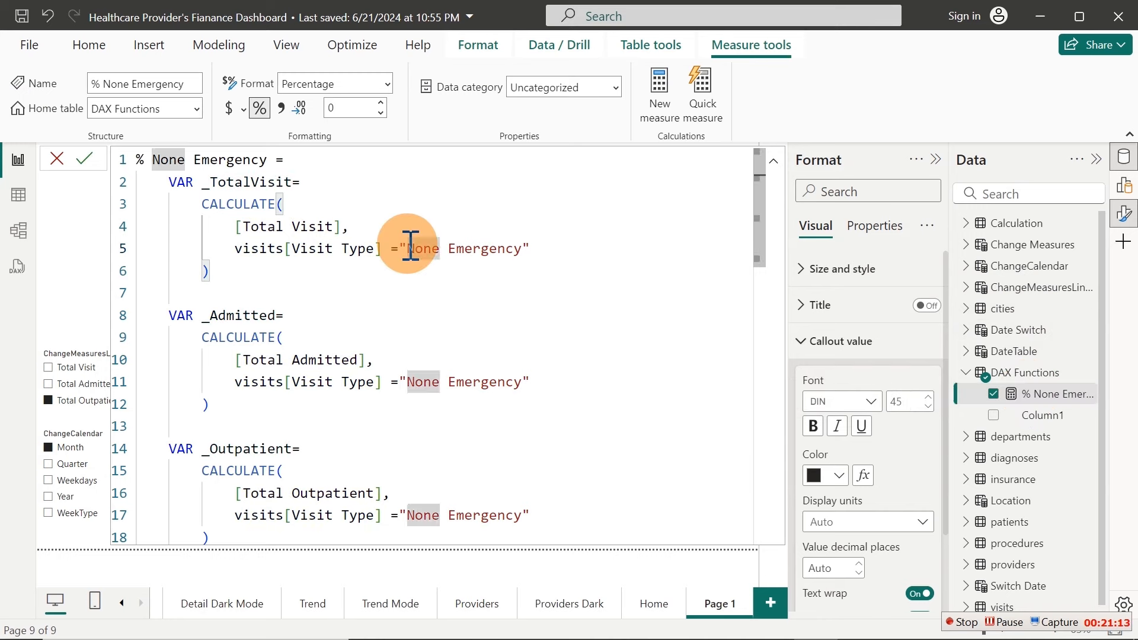
pyautogui.hotkey('ctrl', 'a')
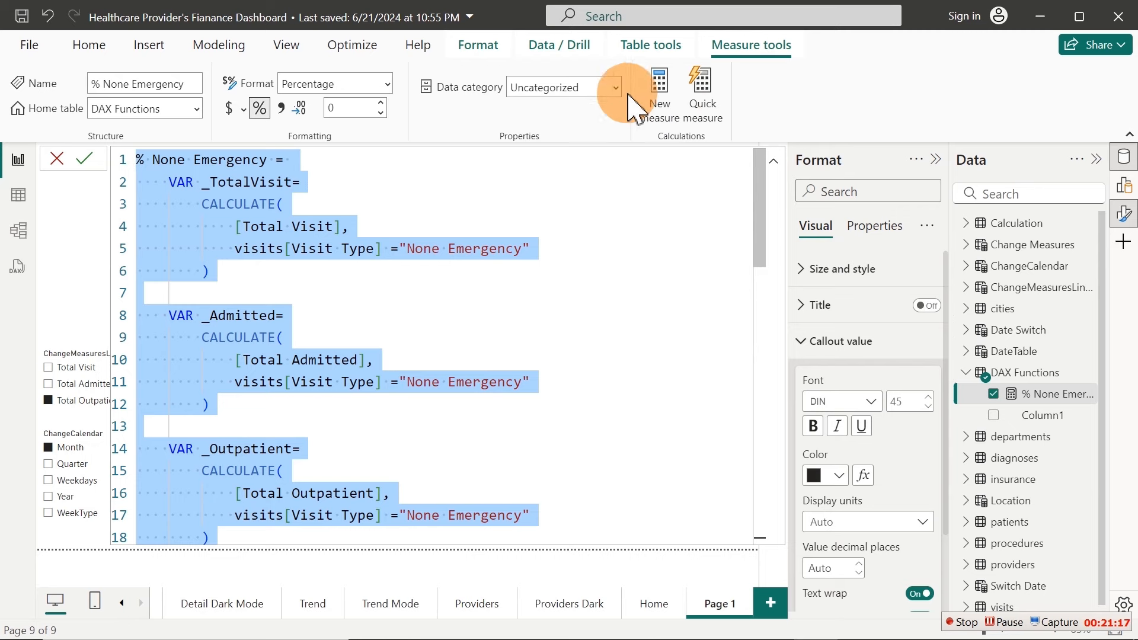
pyautogui.click(658, 89)
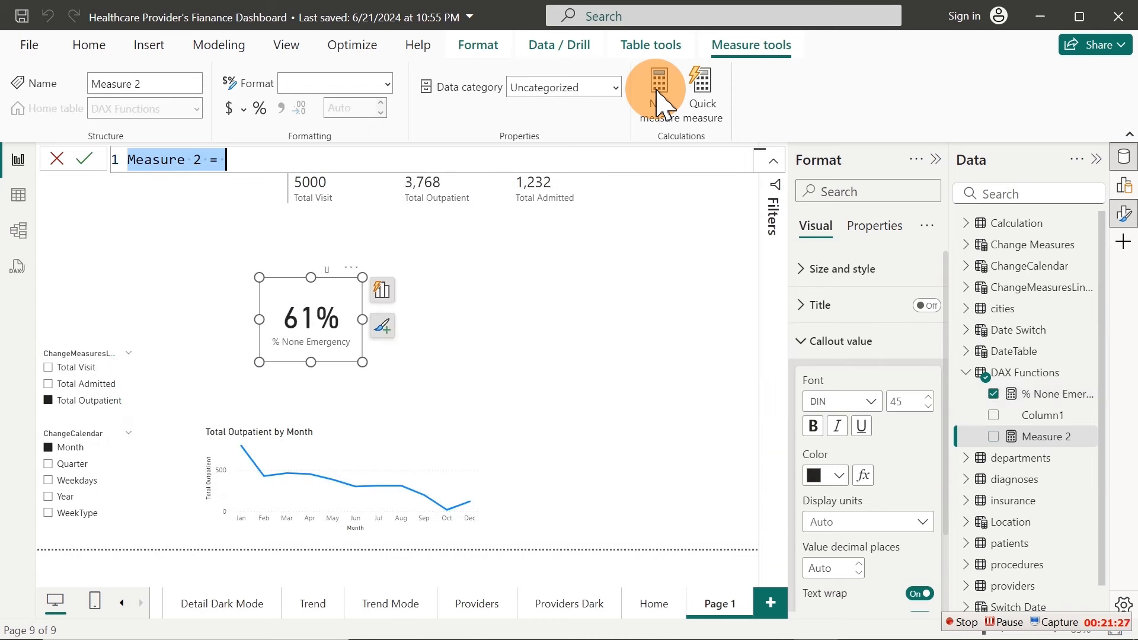
pyautogui.hotkey('ctrl', 'v')
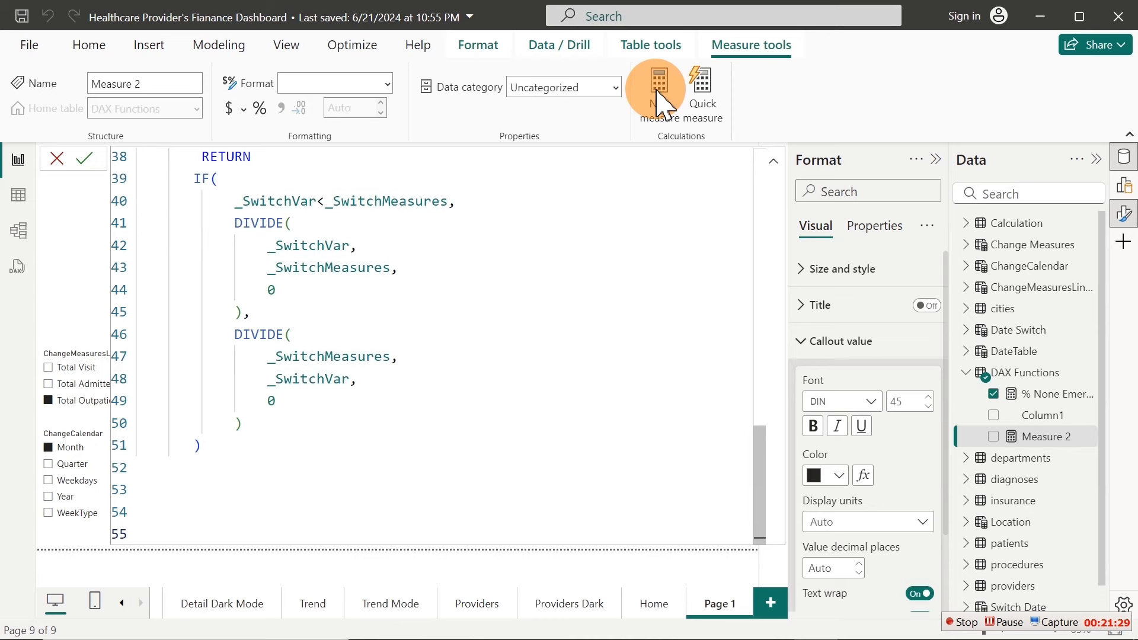
# Replace every "None Emergency" in the copied formula with "Emergency", including in the measure name
pyautogui.moveTo(763, 503); pyautogui.dragTo(762, 173)
pyautogui.click(297, 151)
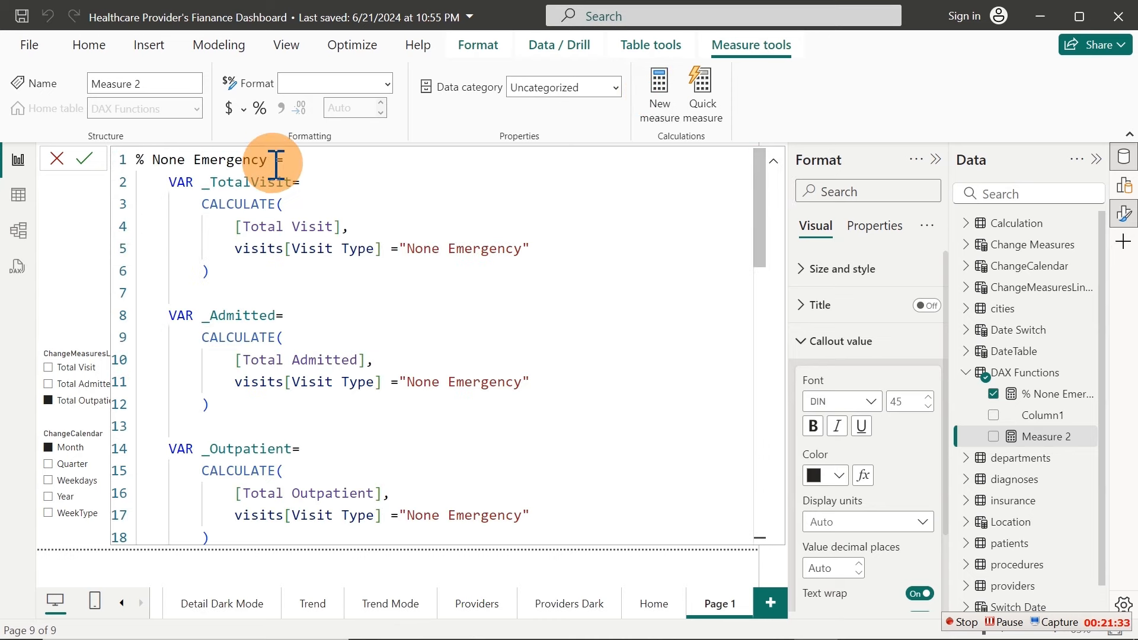
pyautogui.moveTo(274, 160); pyautogui.dragTo(153, 162)
pyautogui.doubleClick(196, 160)
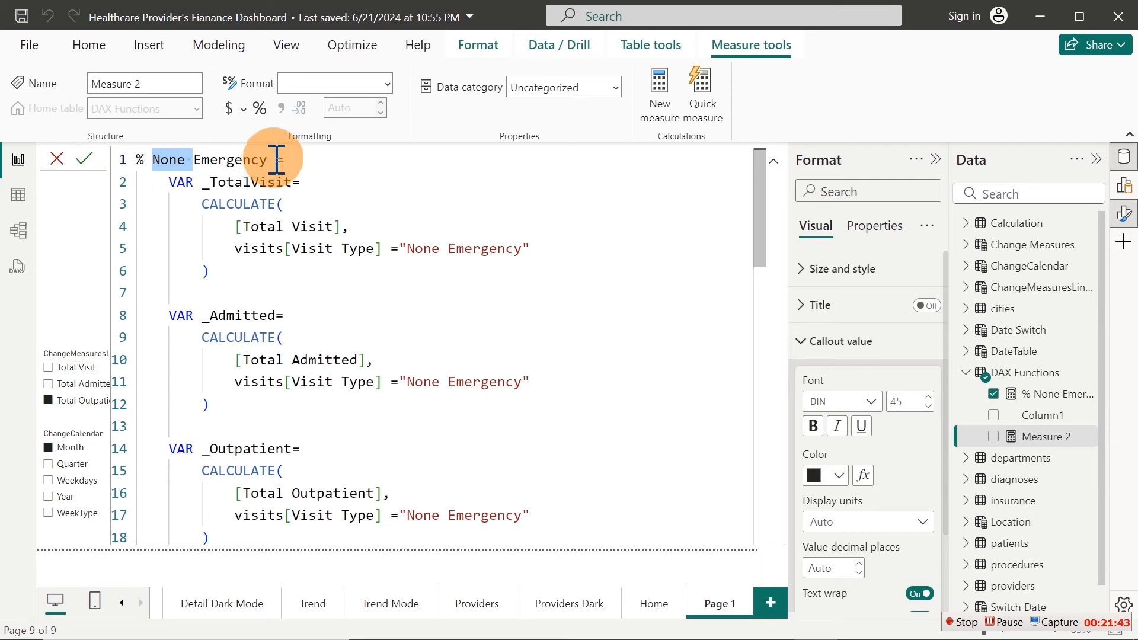
pyautogui.moveTo(277, 158)
pyautogui.mouseDown()
pyautogui.moveTo(154, 163)
pyautogui.moveTo(267, 161)
pyautogui.mouseUp()
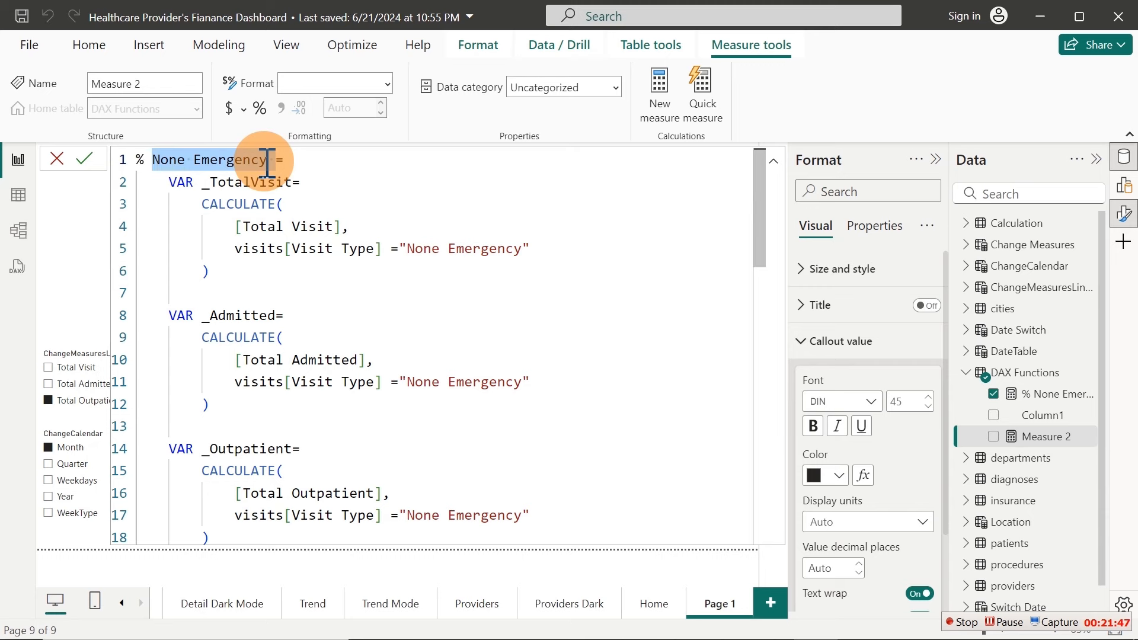
pyautogui.hotkey('ctrl', 'f')
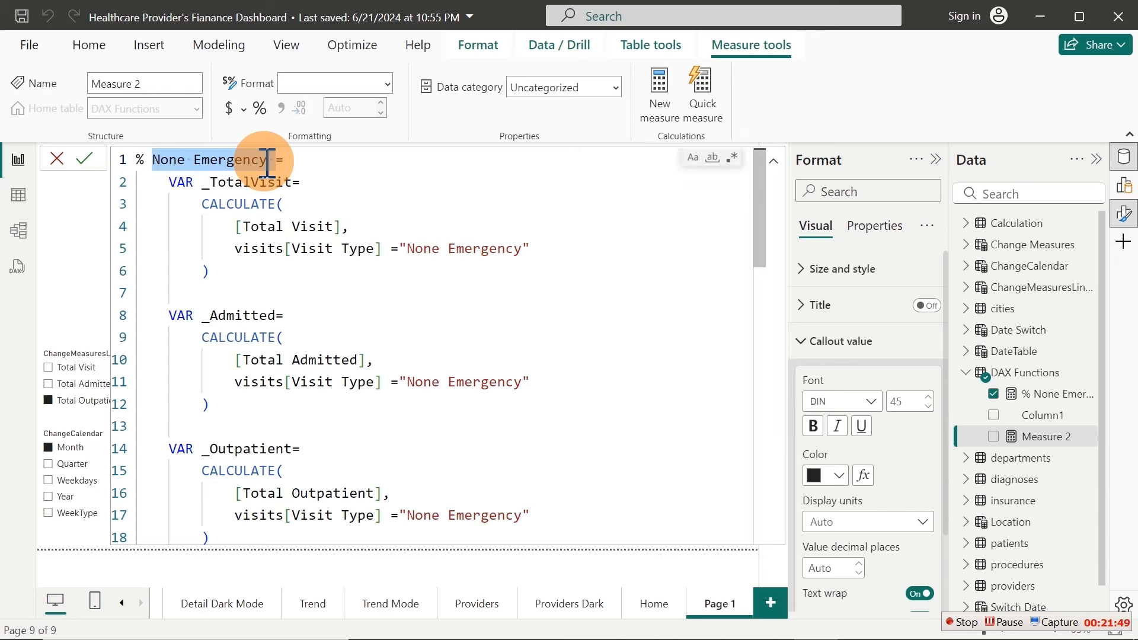
pyautogui.press('Escape')
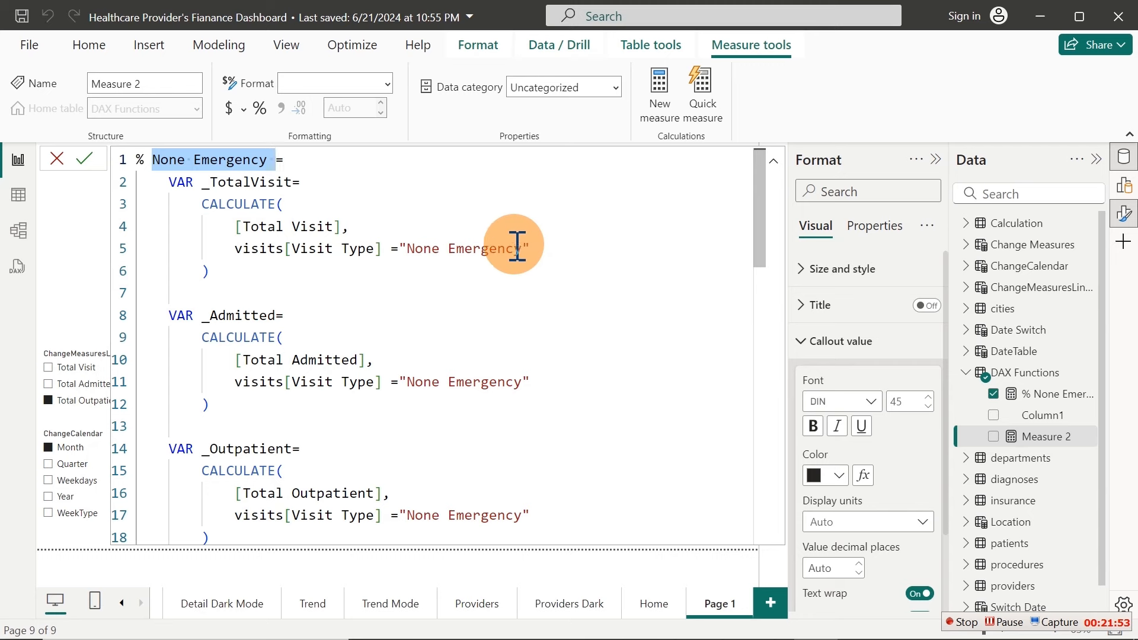
pyautogui.moveTo(520, 247); pyautogui.dragTo(409, 250)
pyautogui.hotkey('ctrl', 'shift', 'l')
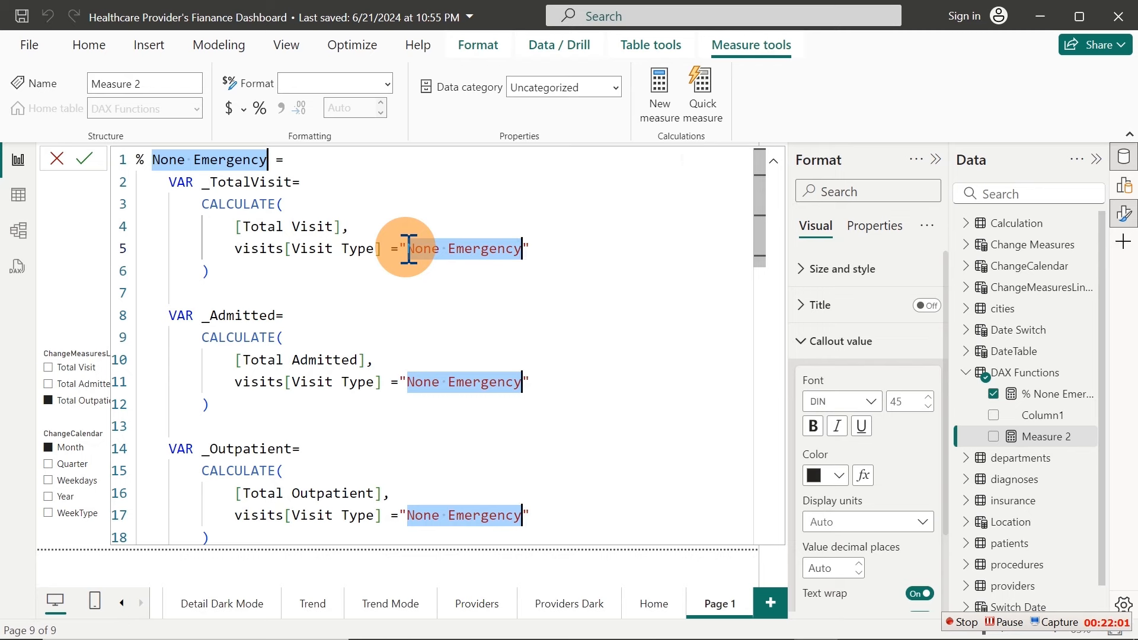
pyautogui.write('Emer')
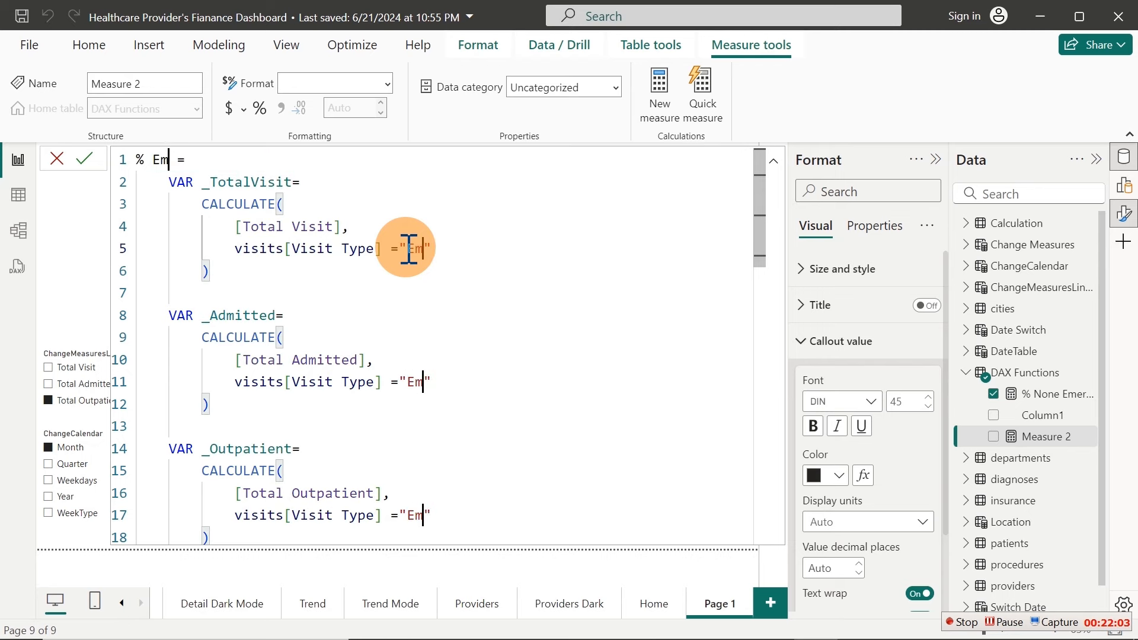
pyautogui.write('gency')
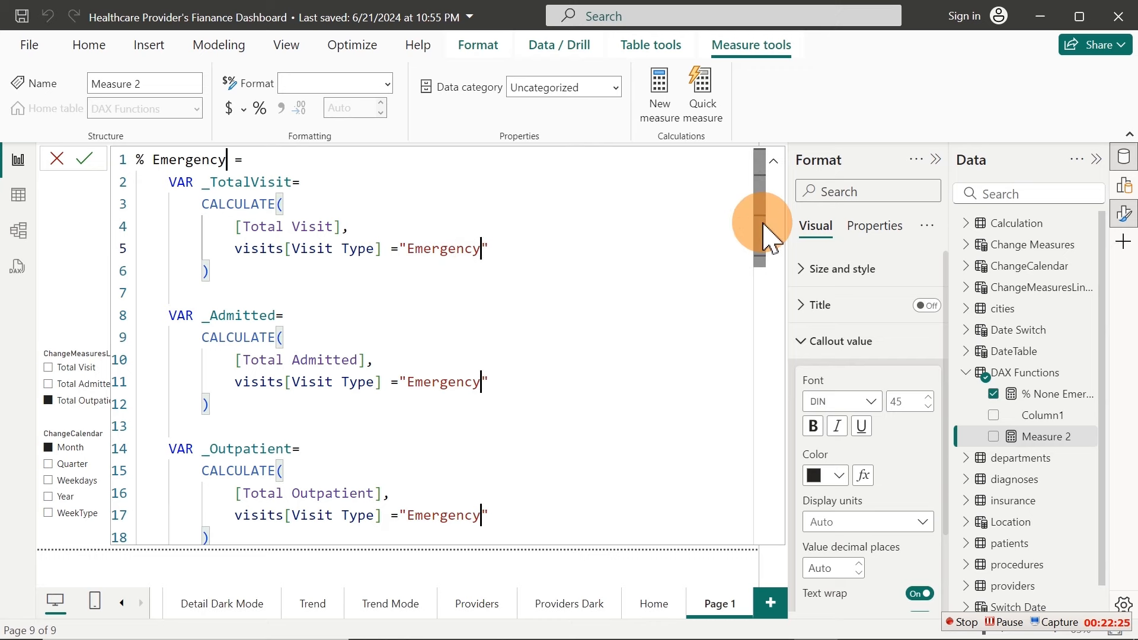
# Commit the % Emergency measure, format it as a percentage, and leave the formula editor
pyautogui.moveTo(764, 225); pyautogui.dragTo(735, 207)
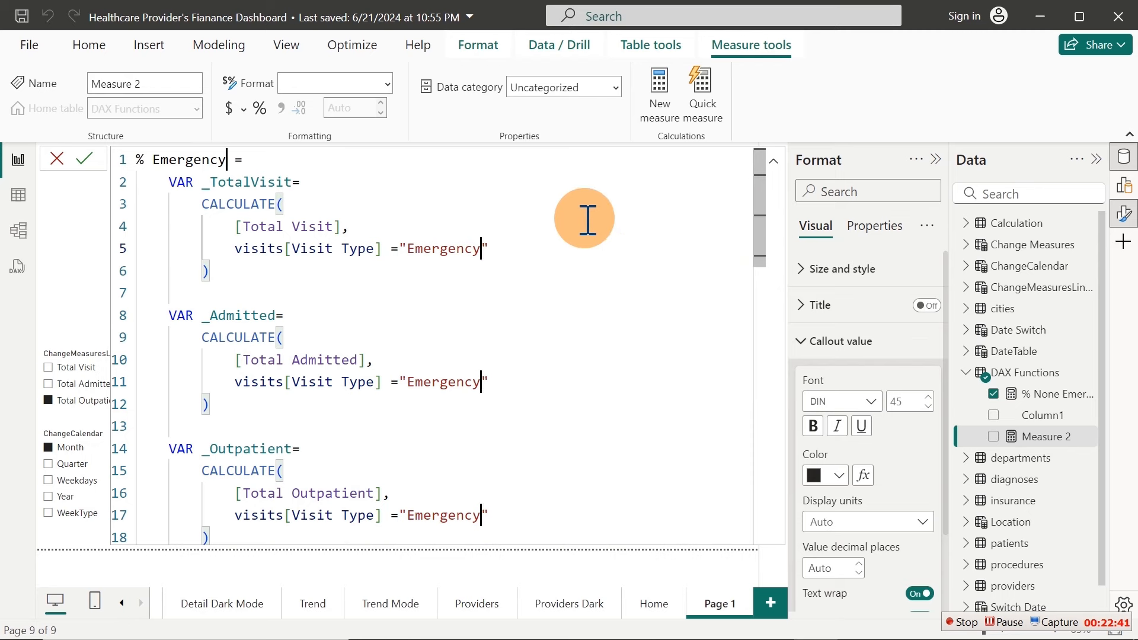
pyautogui.click(435, 220)
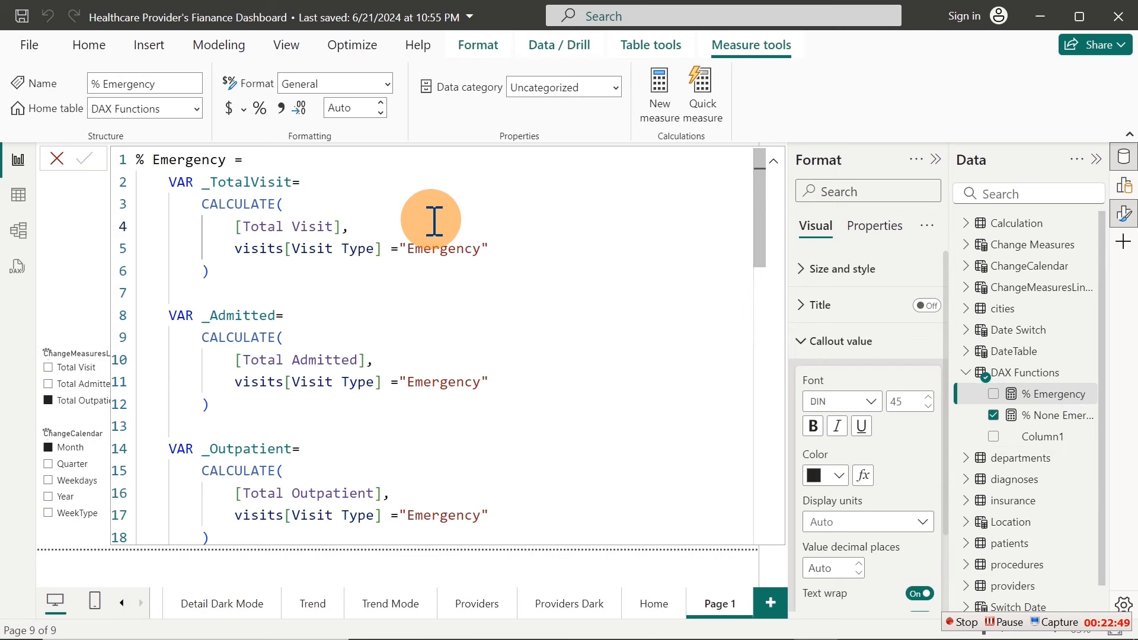
pyautogui.click(261, 117)
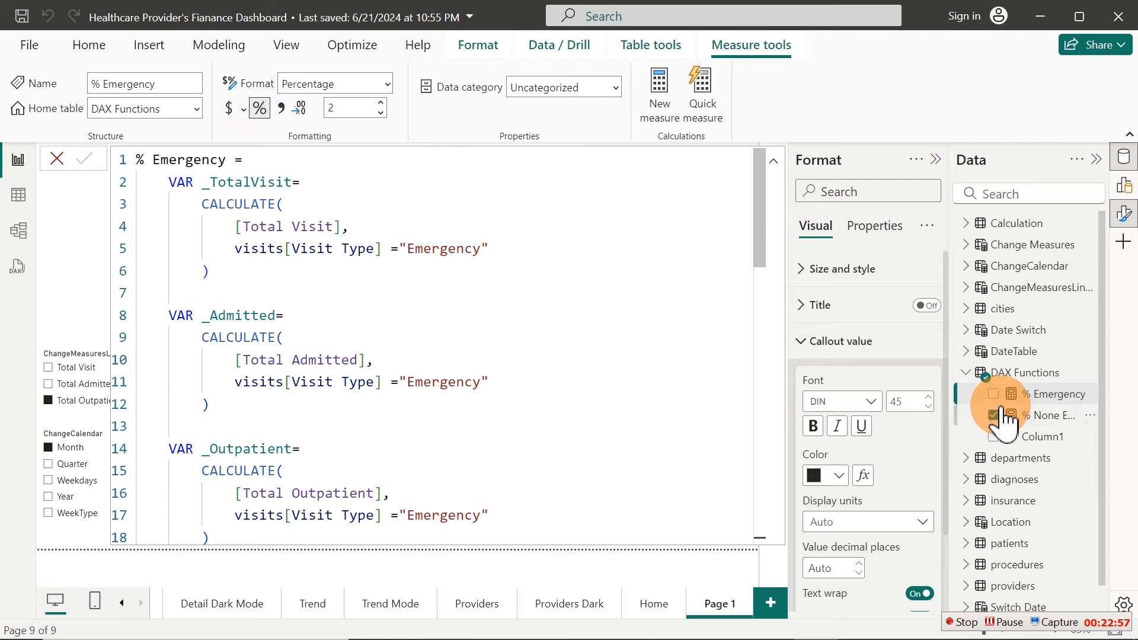
pyautogui.click(1036, 446)
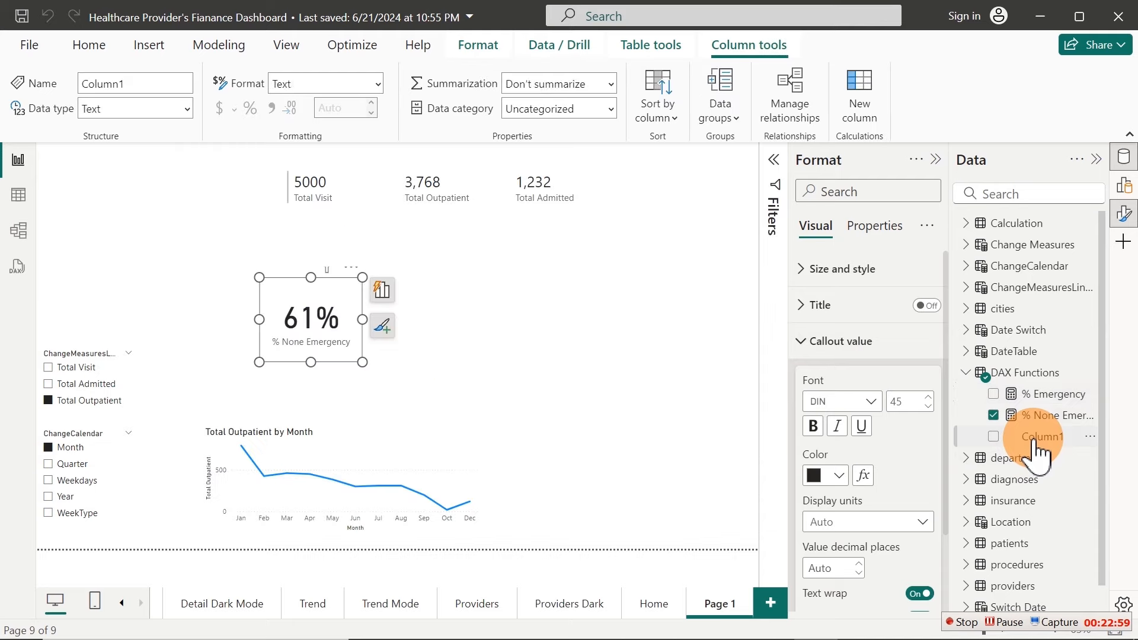
# Add a separate card for % Emergency to the page and place it beside the % None Emergency card
pyautogui.click(546, 318)
pyautogui.click(993, 394)
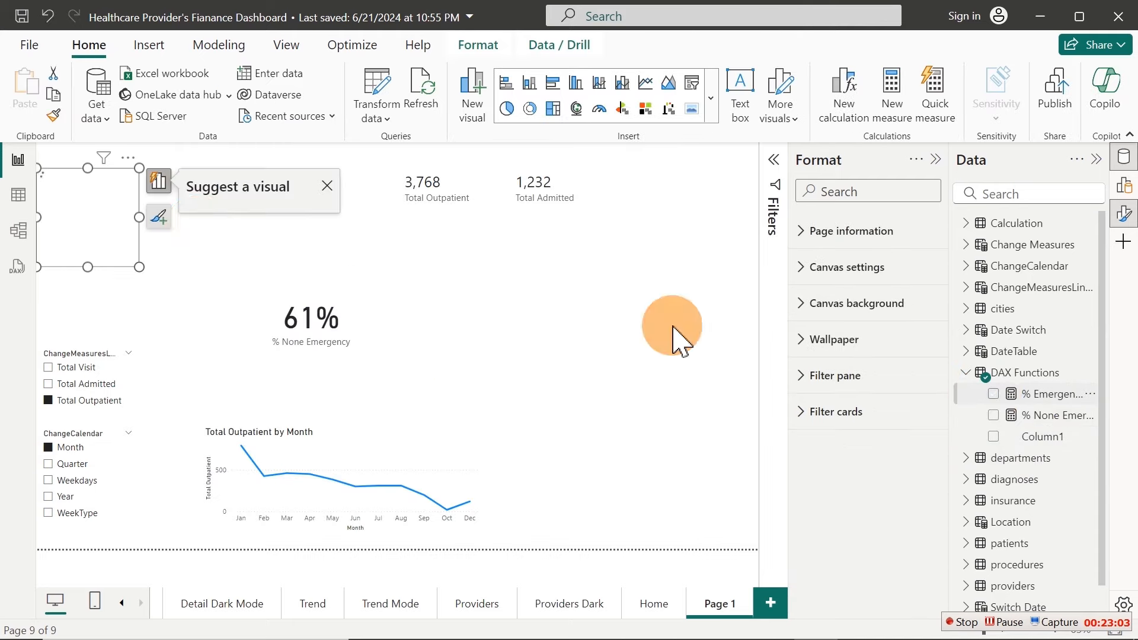
pyautogui.moveTo(91, 205); pyautogui.dragTo(486, 308)
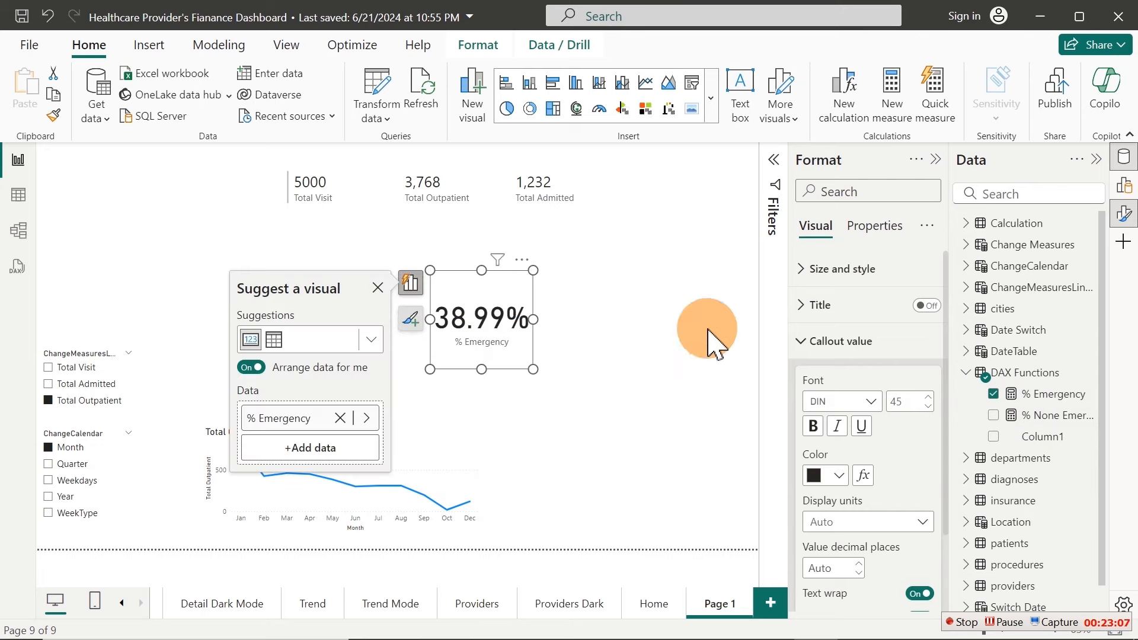
# Set the % Emergency measure's decimal places to 0 and return to the report canvas
pyautogui.click(1055, 395)
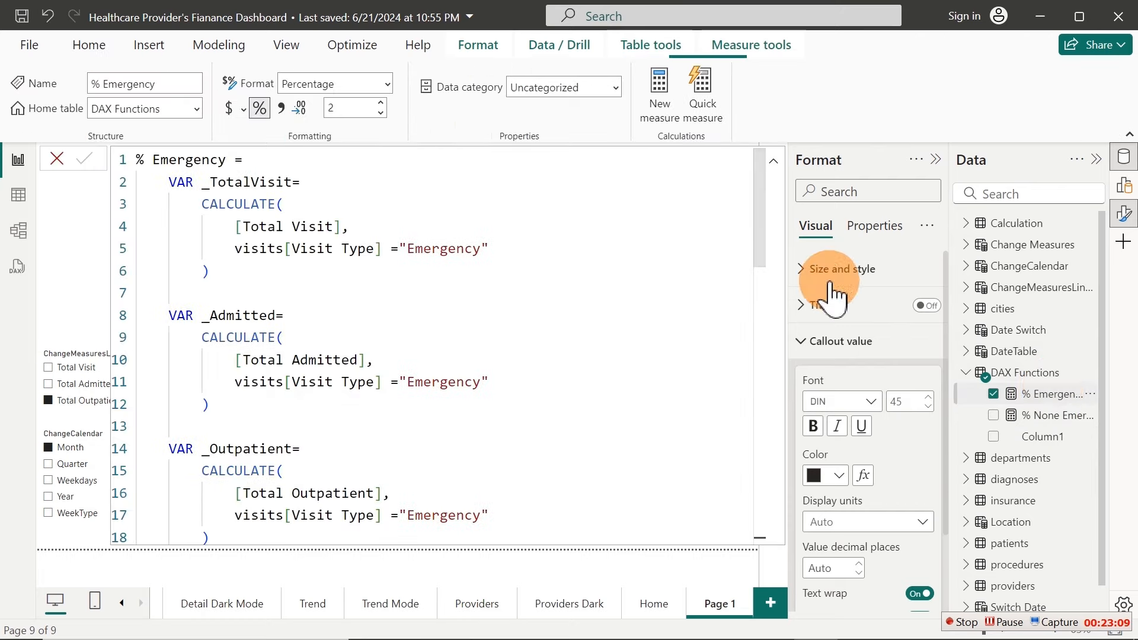
pyautogui.doubleClick(354, 108)
pyautogui.write('0')
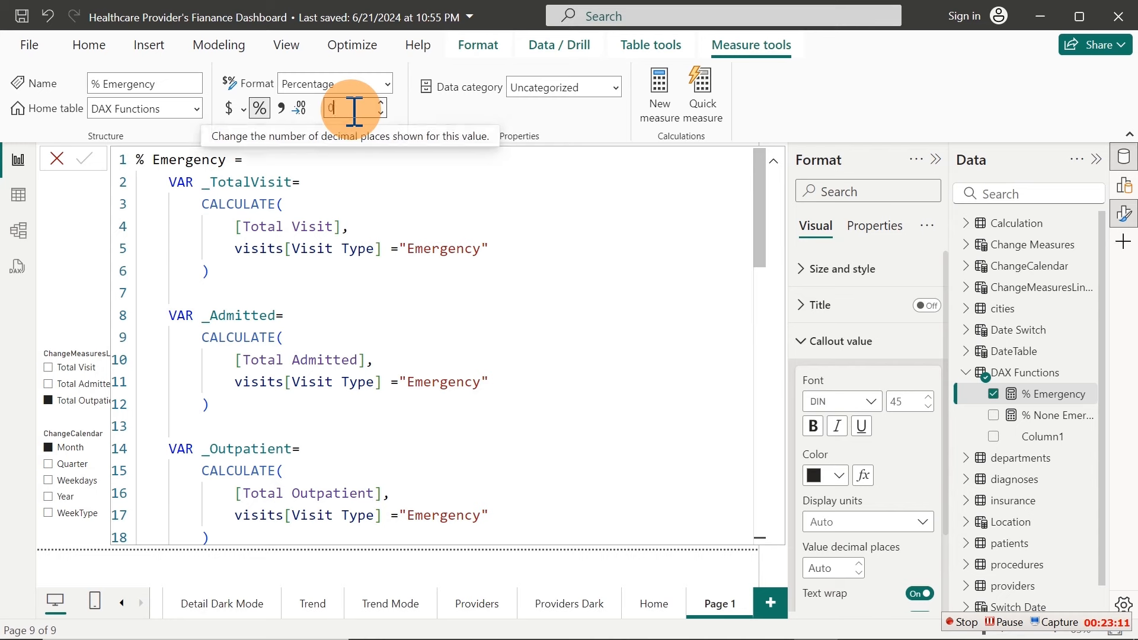
pyautogui.press('Return')
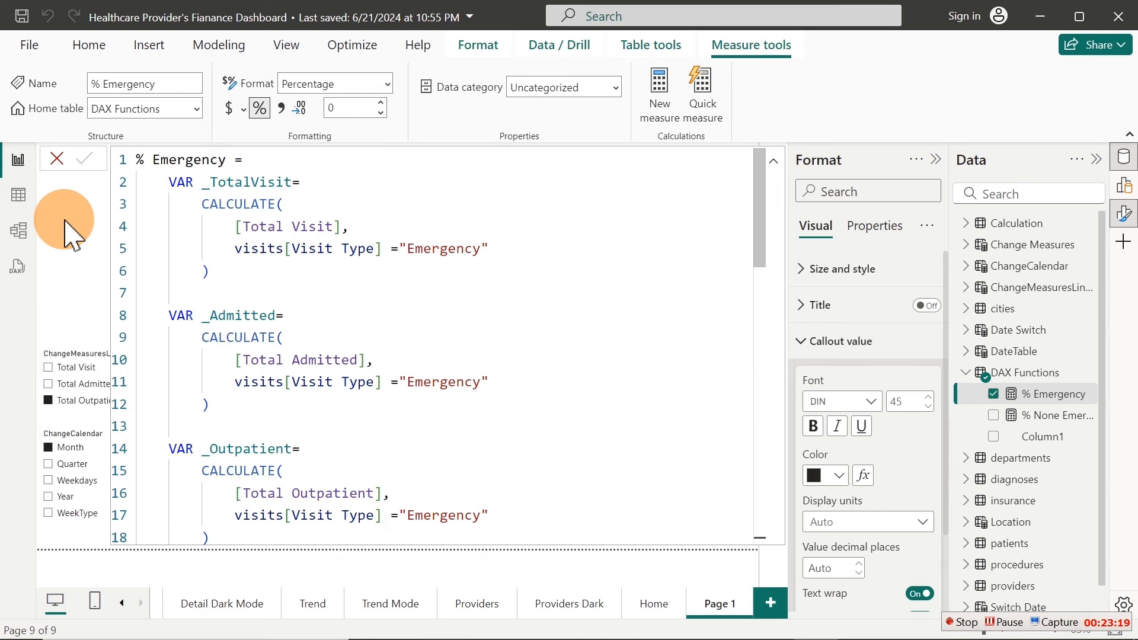
pyautogui.click(1044, 438)
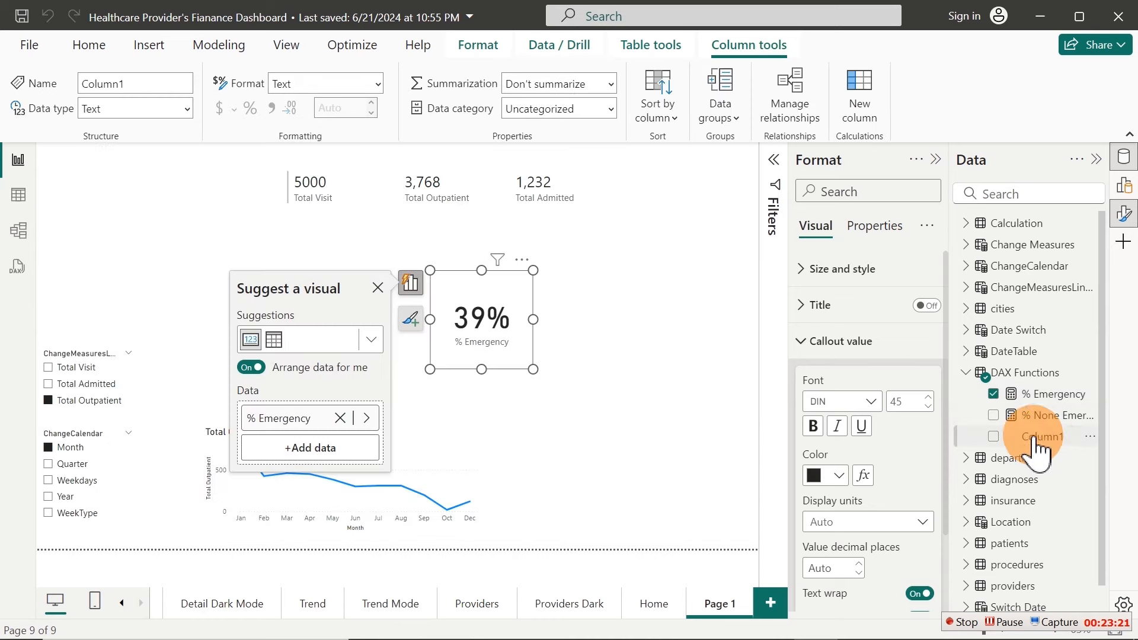
# Switch the measures slicer to Total Admitted to check the % None Emergency and % Emergency cards
pyautogui.click(593, 356)
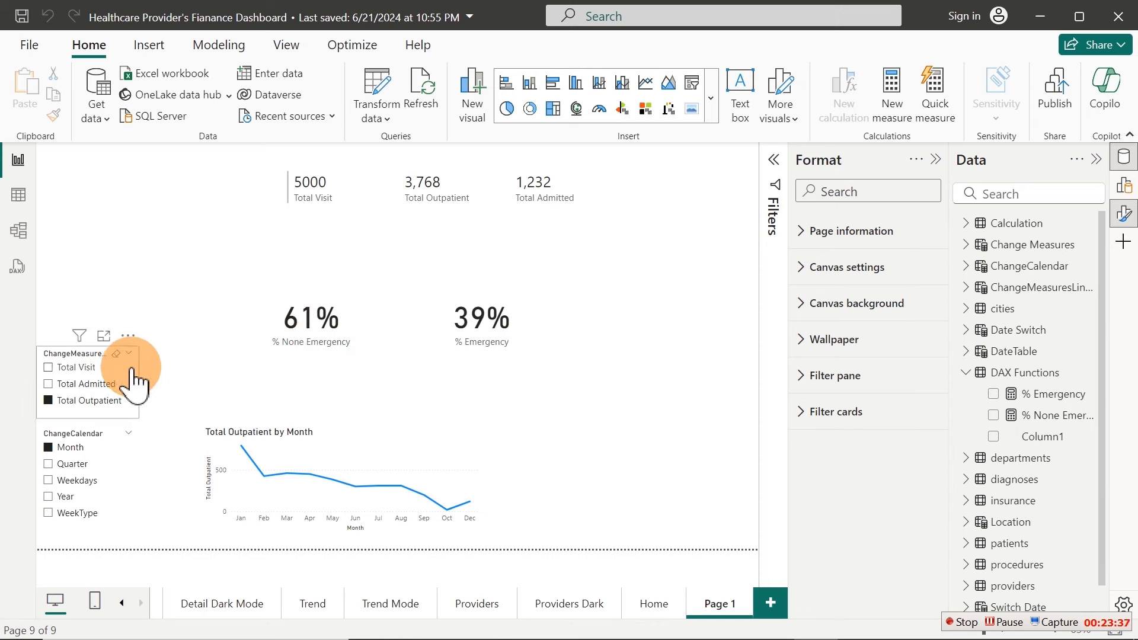
pyautogui.click(98, 384)
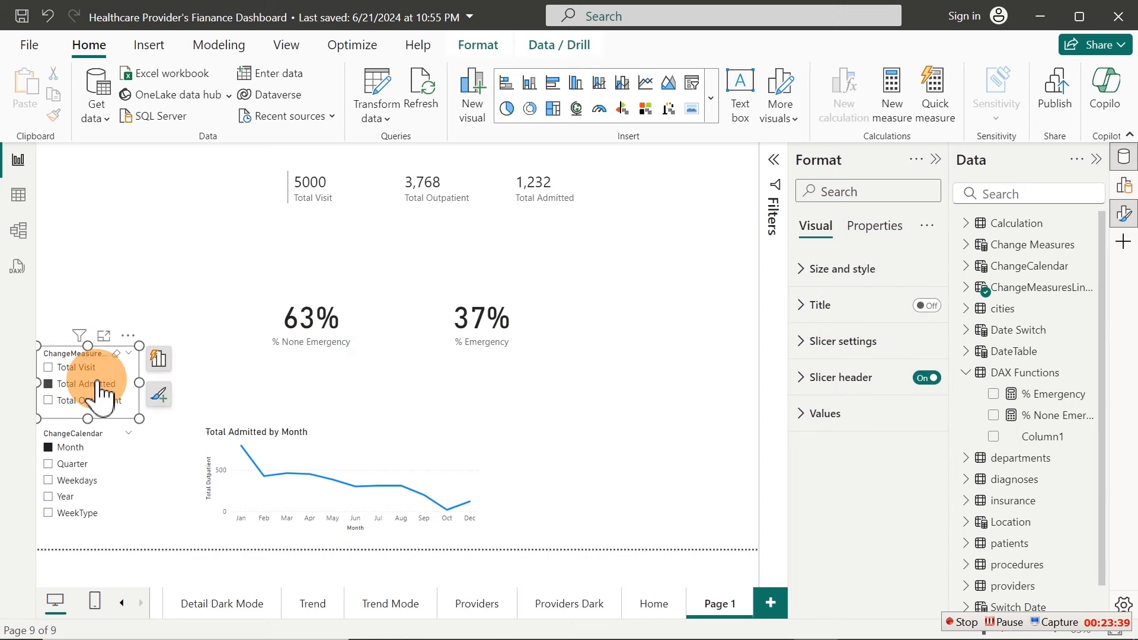
# Switch the measures slicer back to Total Visit to check the % None Emergency and % Emergency cards
pyautogui.click(83, 368)
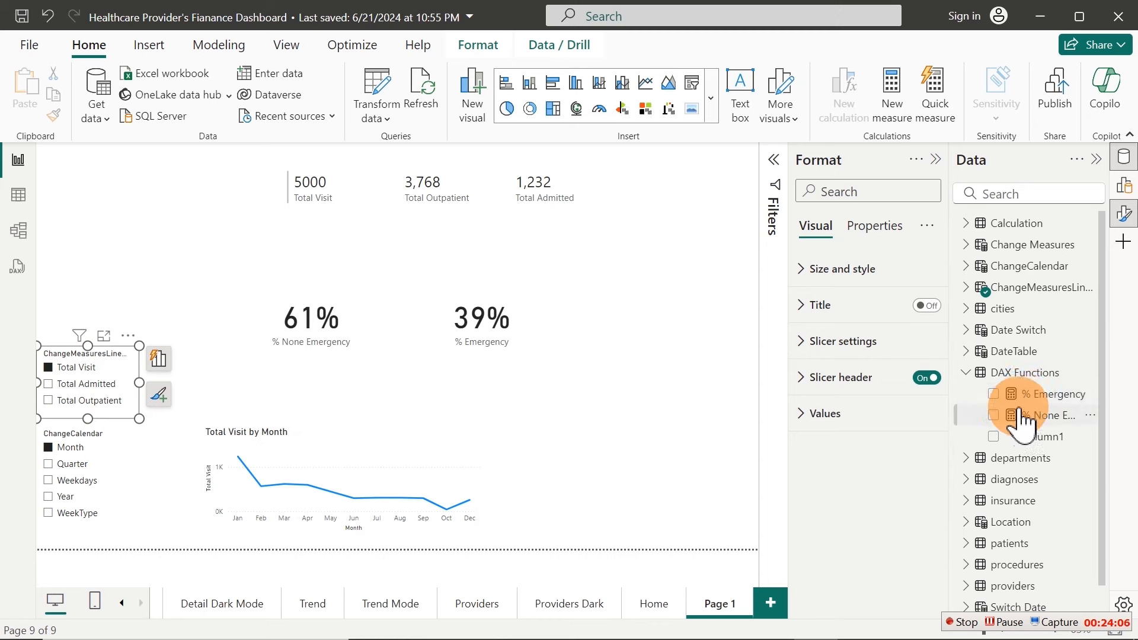
pyautogui.click(483, 327)
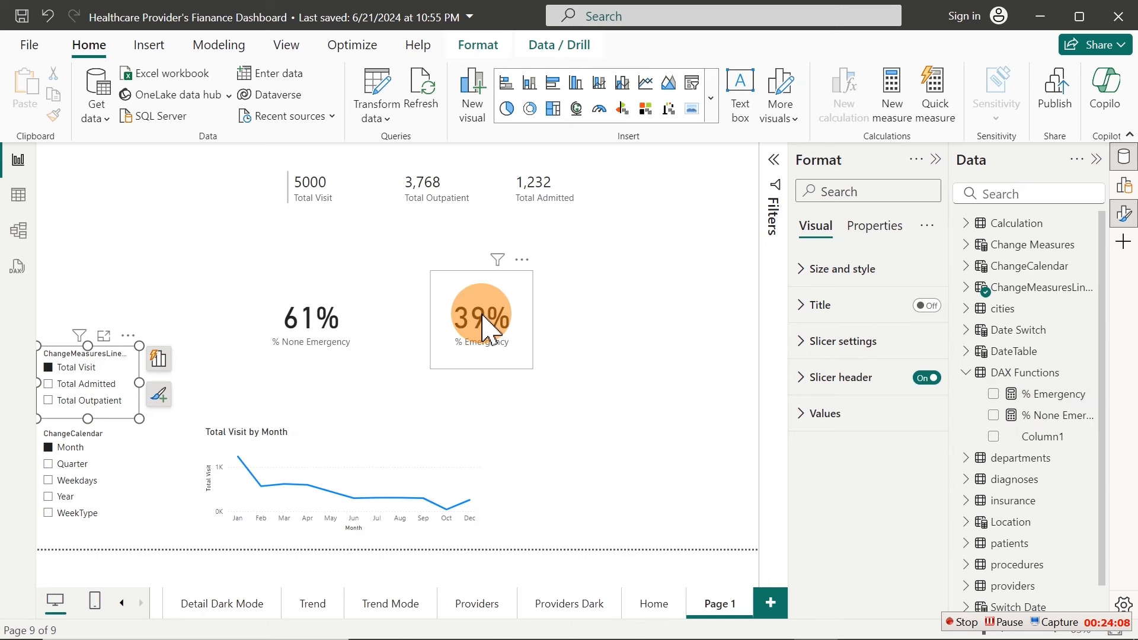
pyautogui.click(626, 307)
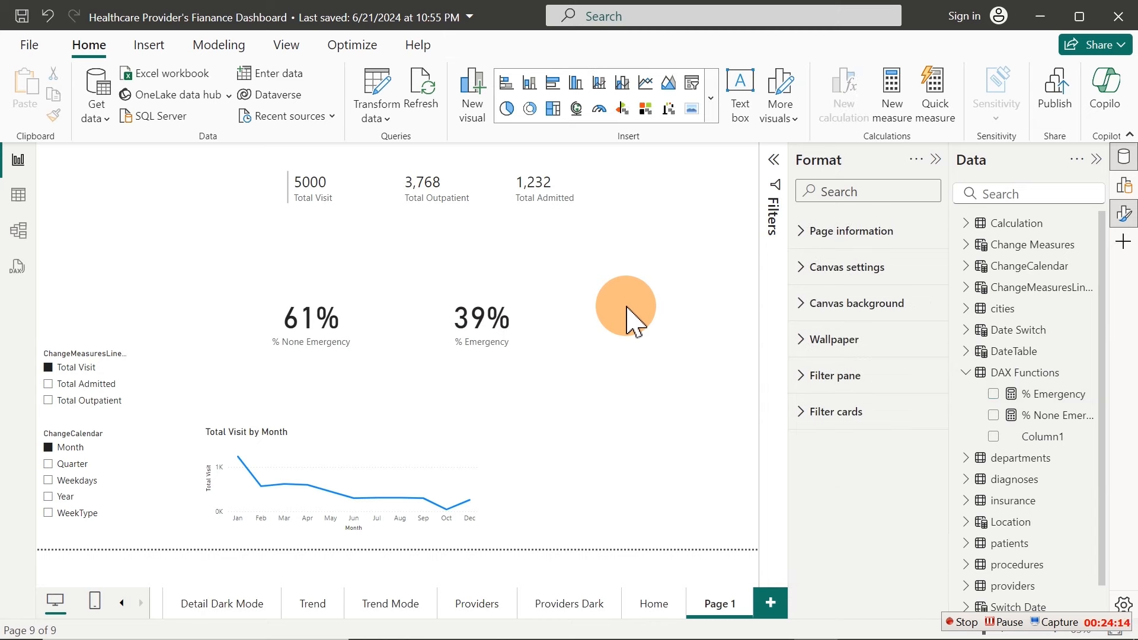
# Add a new measure to the DAX Functions table and name it % R None Emergency
pyautogui.rightClick(1028, 406)
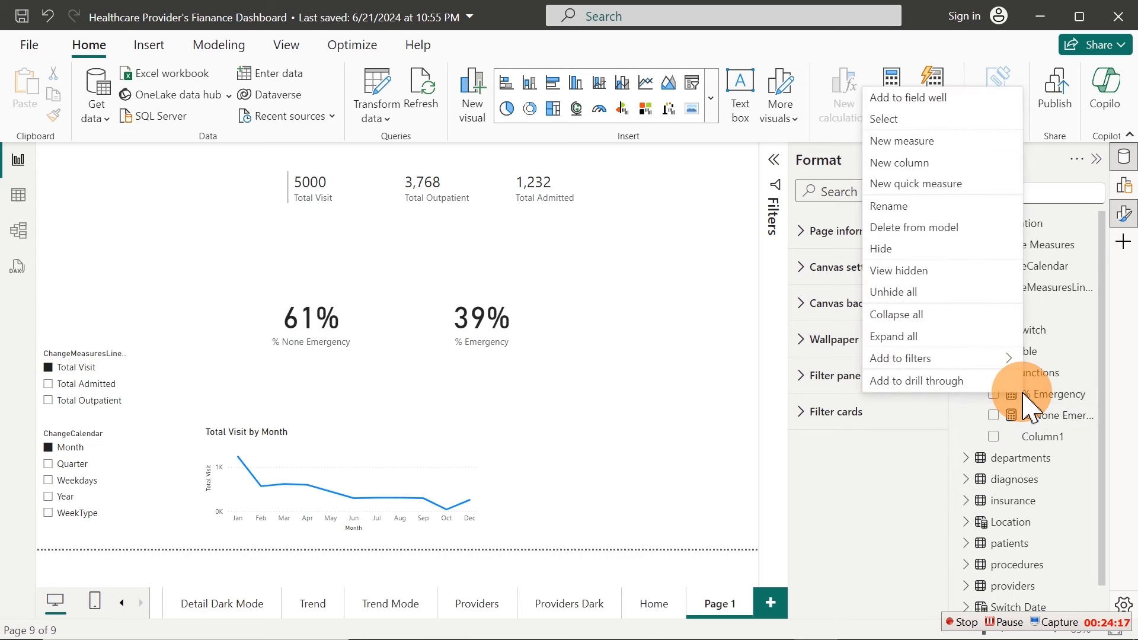
pyautogui.click(914, 148)
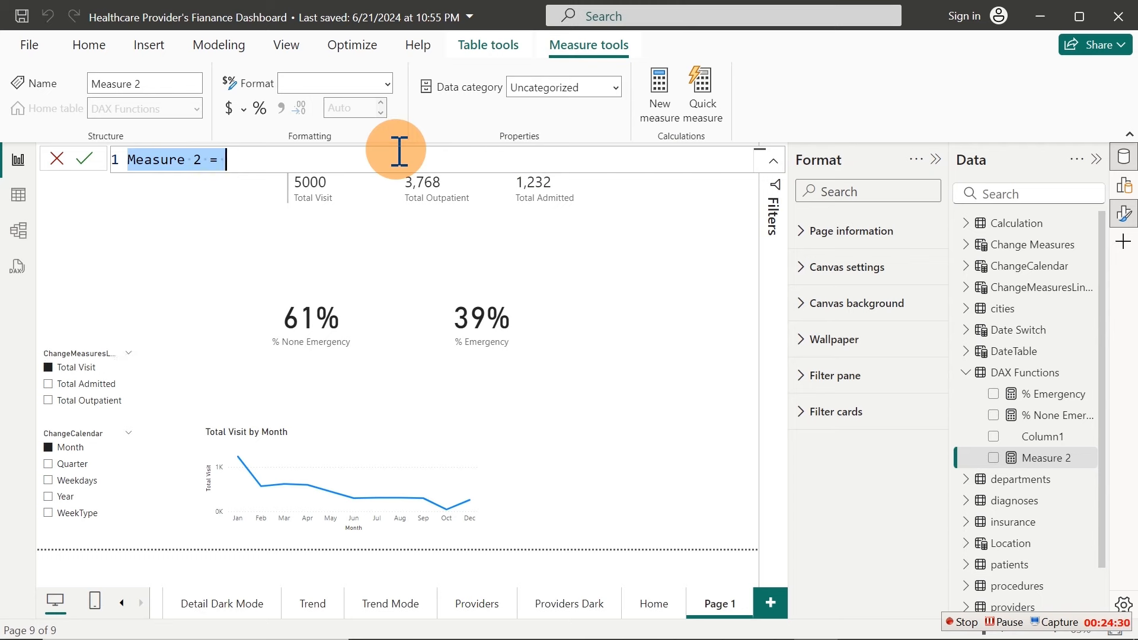
pyautogui.write('% R')
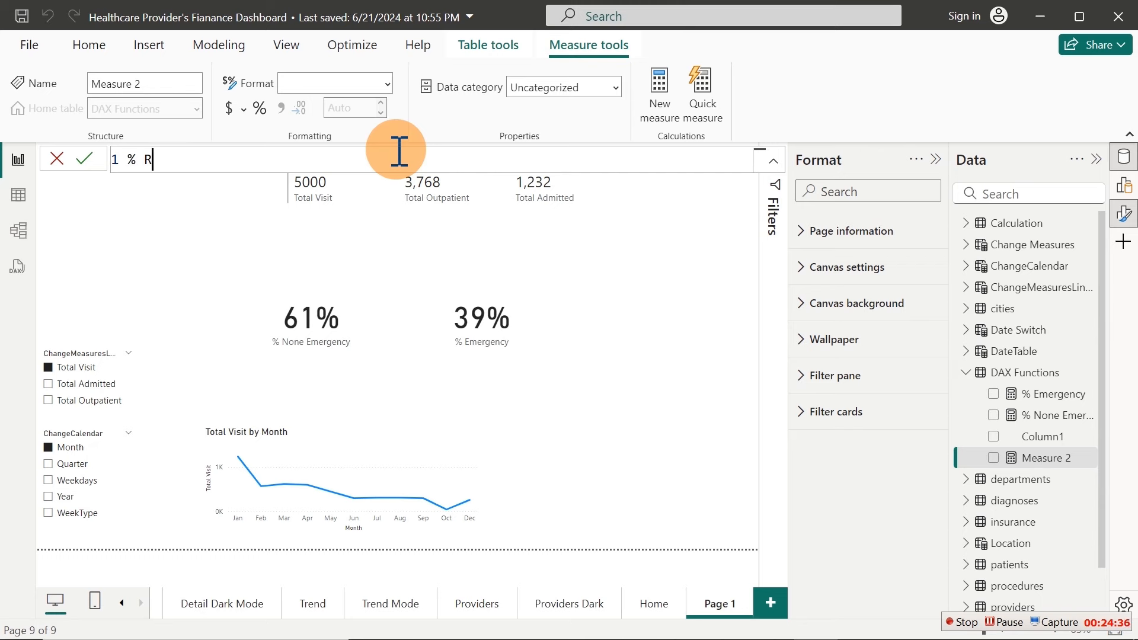
pyautogui.write('eamin')
pyautogui.press('BackSpace')
pyautogui.press('BackSpace')
pyautogui.press('BackSpace')
pyautogui.press('BackSpace')
pyautogui.press('BackSpace')
pyautogui.write('emain')
pyautogui.press('BackSpace')
pyautogui.press('BackSpace')
pyautogui.press('BackSpace')
pyautogui.press('BackSpace')
pyautogui.press('BackSpace')
pyautogui.write('None Emergency')
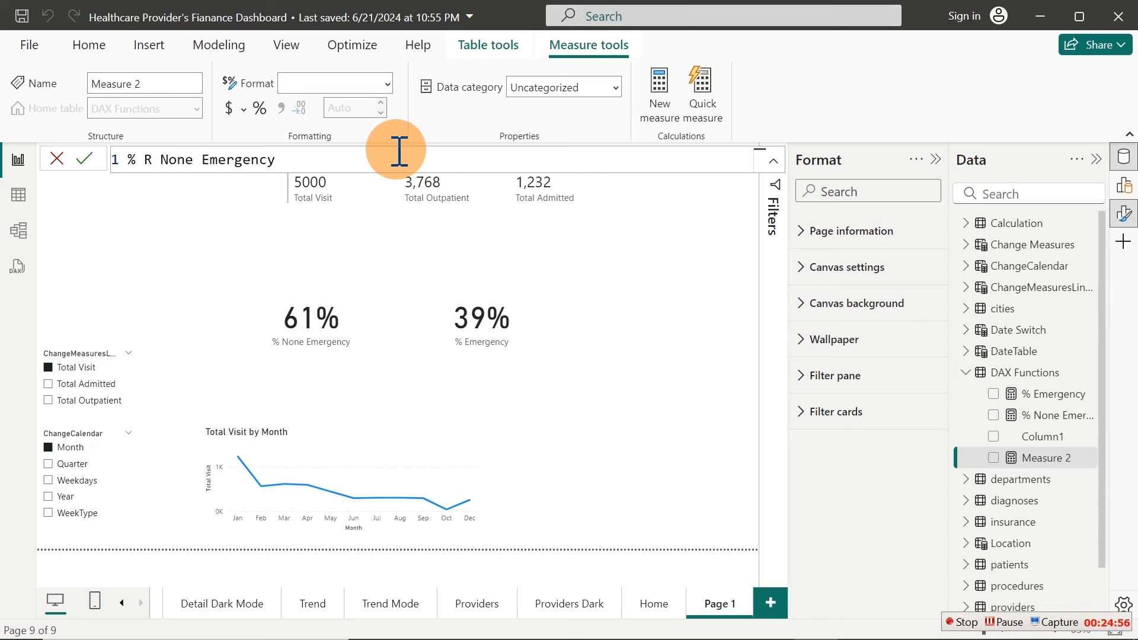
# Define % R None Emergency as 1.0 - [% None Emergency] and format it as a percentage
pyautogui.write(' =')
pyautogui.write('100%')
pyautogui.press('BackSpace')
pyautogui.press('BackSpace')
pyautogui.press('BackSpace')
pyautogui.write('.0 - [')
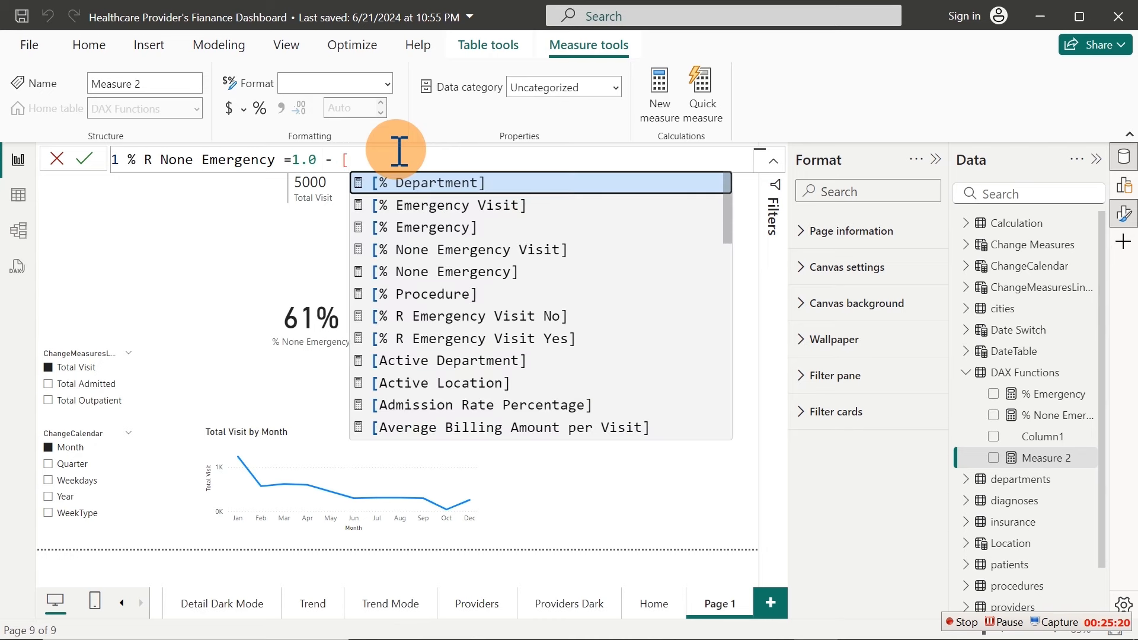
pyautogui.press('Down')
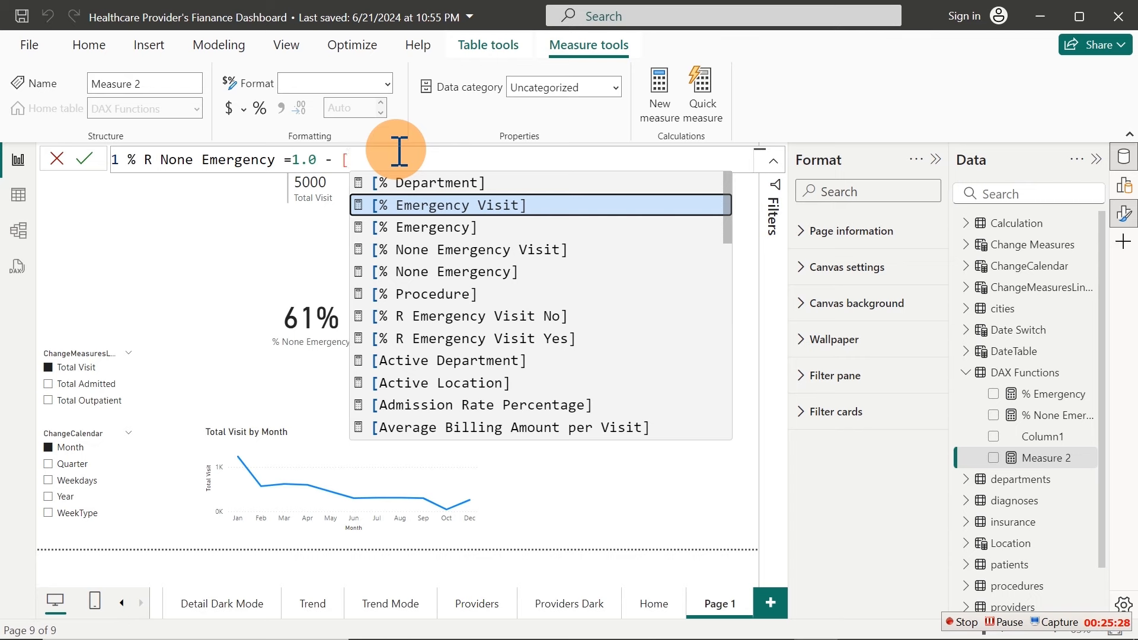
pyautogui.click(464, 271)
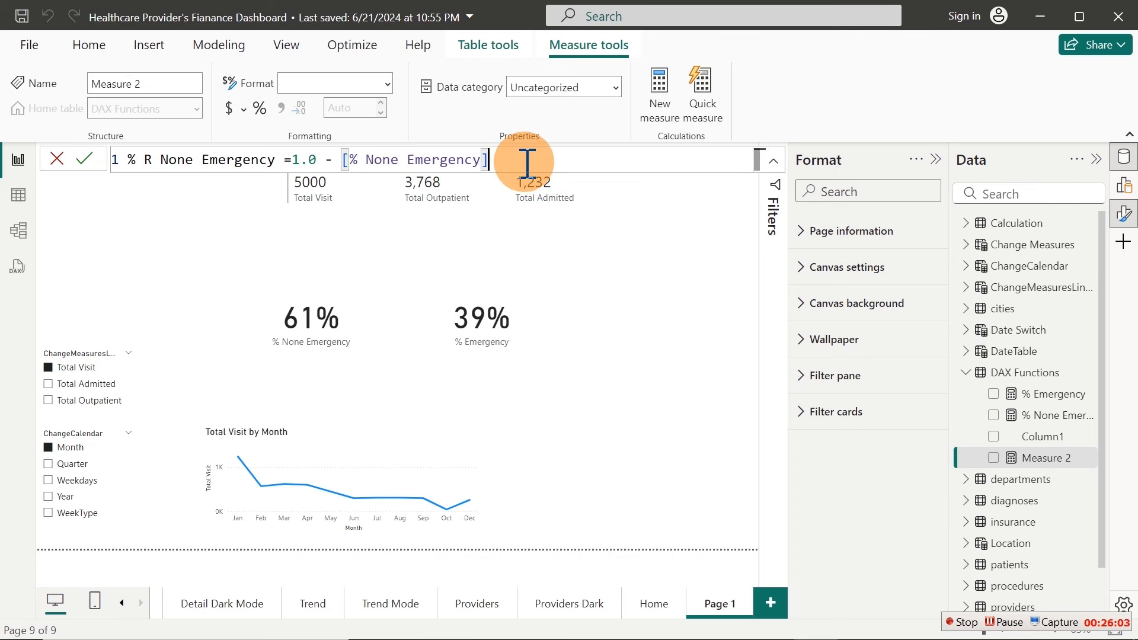
pyautogui.press('Return')
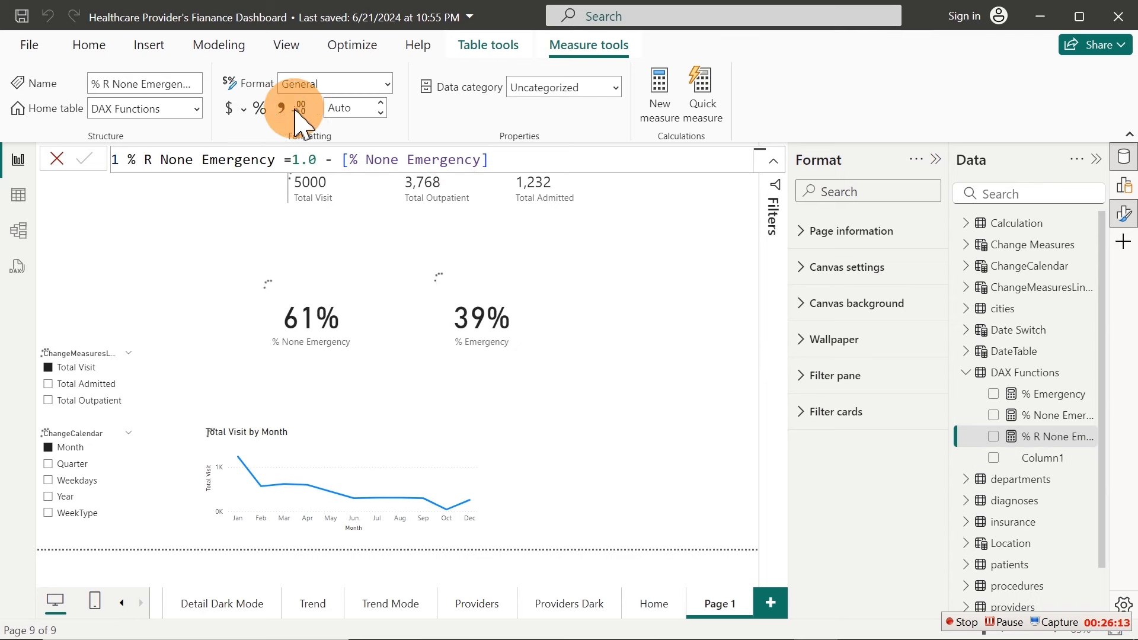
pyautogui.click(267, 109)
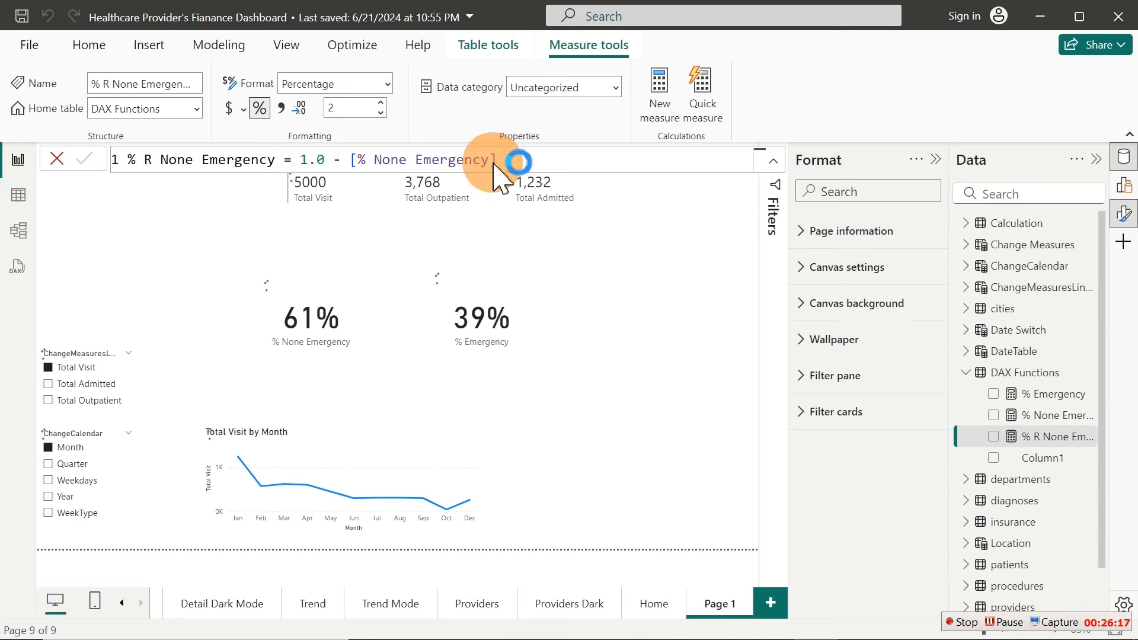
# Copy the % R None Emergency formula into another new measure and name the copy % R Emergency
pyautogui.click(533, 163)
pyautogui.moveTo(533, 162); pyautogui.dragTo(84, 163)
pyautogui.hotkey('ctrl', 'c')
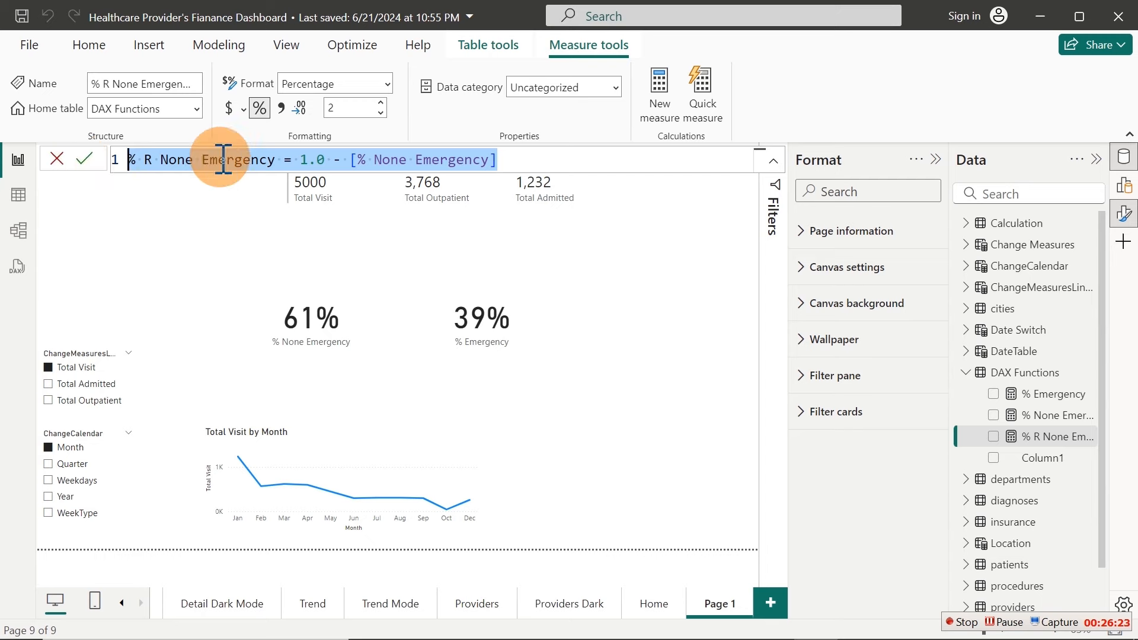
pyautogui.click(662, 95)
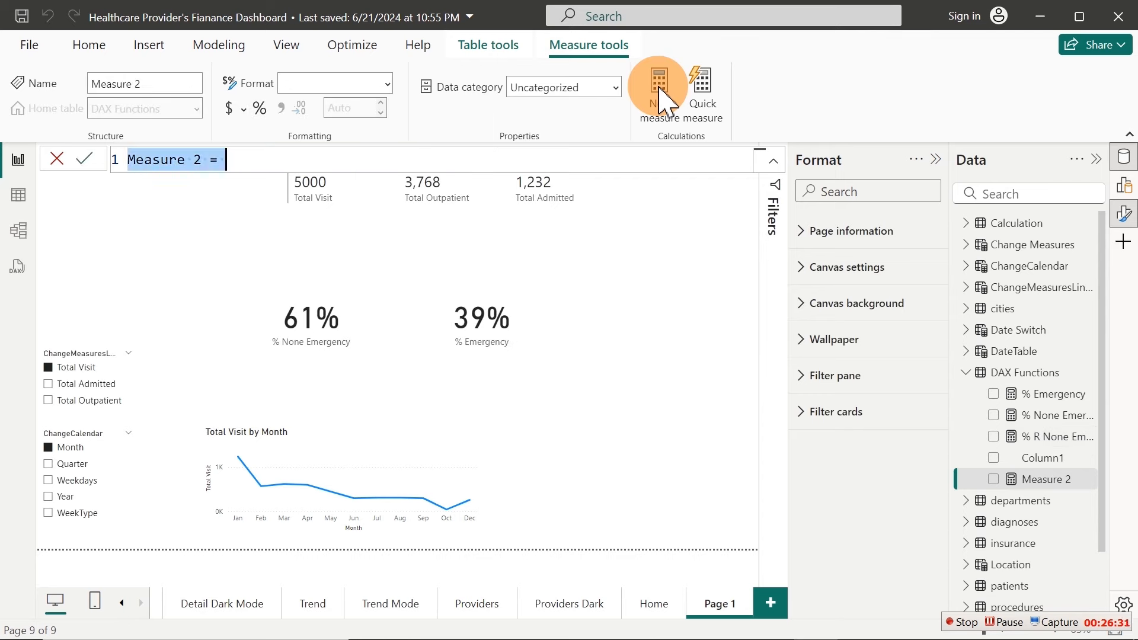
pyautogui.hotkey('ctrl', 'v')
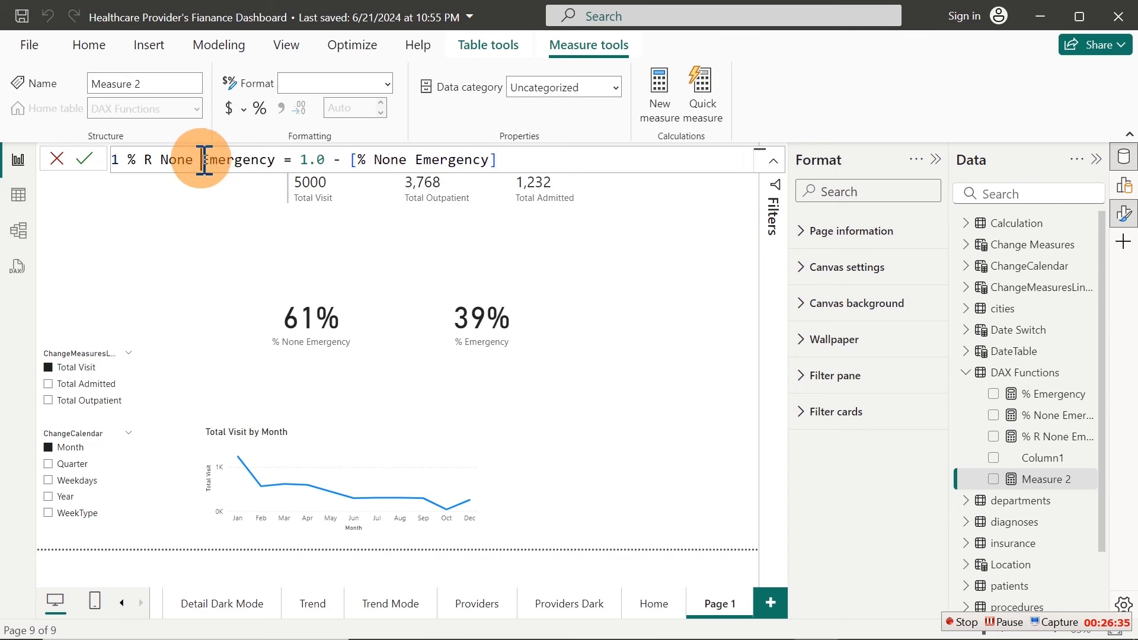
pyautogui.moveTo(203, 160); pyautogui.dragTo(163, 159)
pyautogui.press('BackSpace')
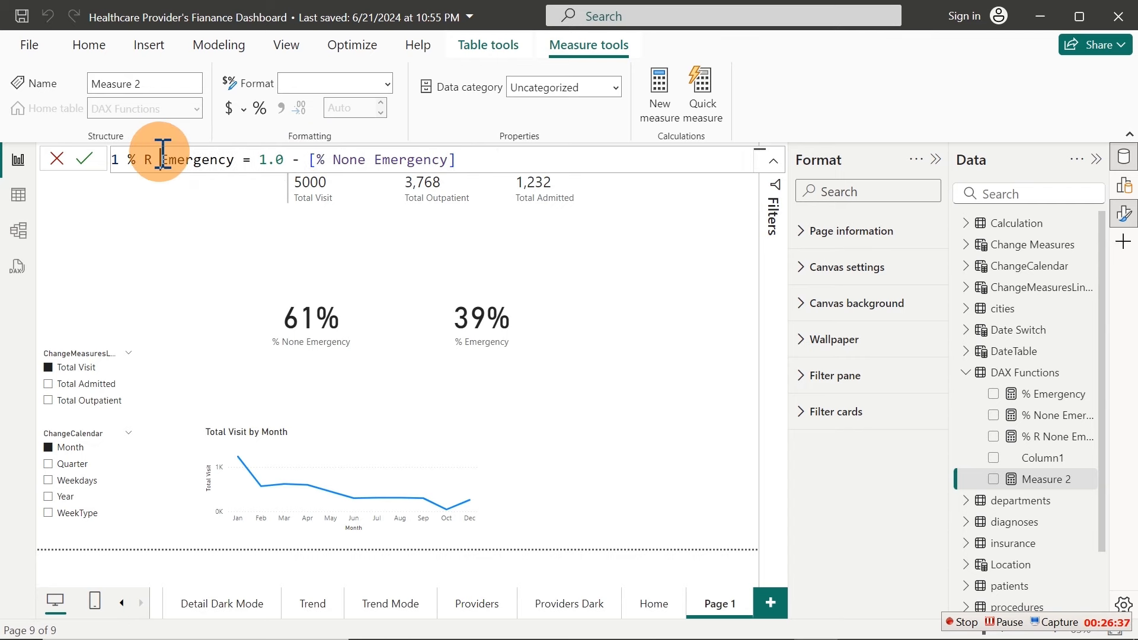
# Change the measure reference in % R Emergency to [% Emergency], commit the formula, and leave the formula editor
pyautogui.doubleClick(356, 160)
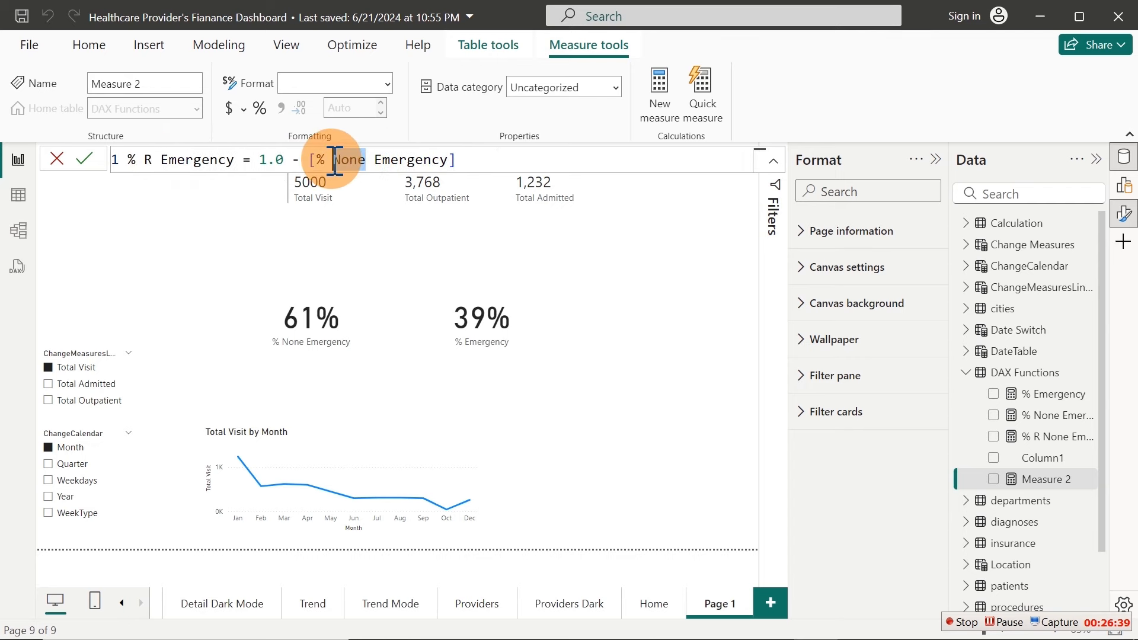
pyautogui.press('BackSpace')
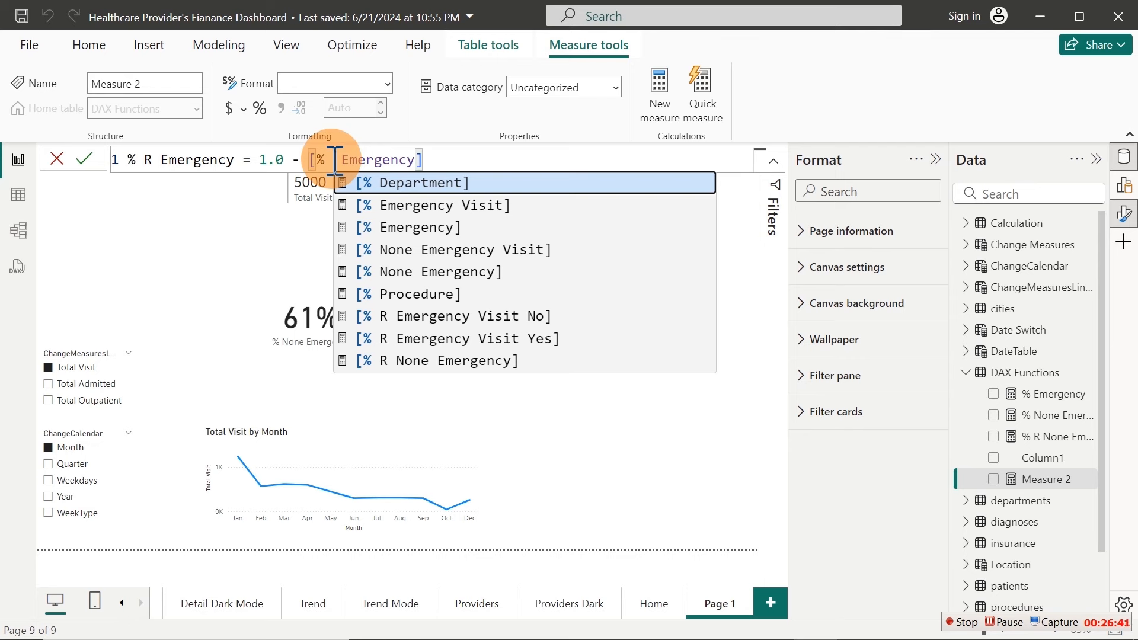
pyautogui.press('Up')
pyautogui.press('Up')
pyautogui.press('Up')
pyautogui.press('Up')
pyautogui.press('Up')
pyautogui.press('Up')
pyautogui.press('Up')
pyautogui.press('Up')
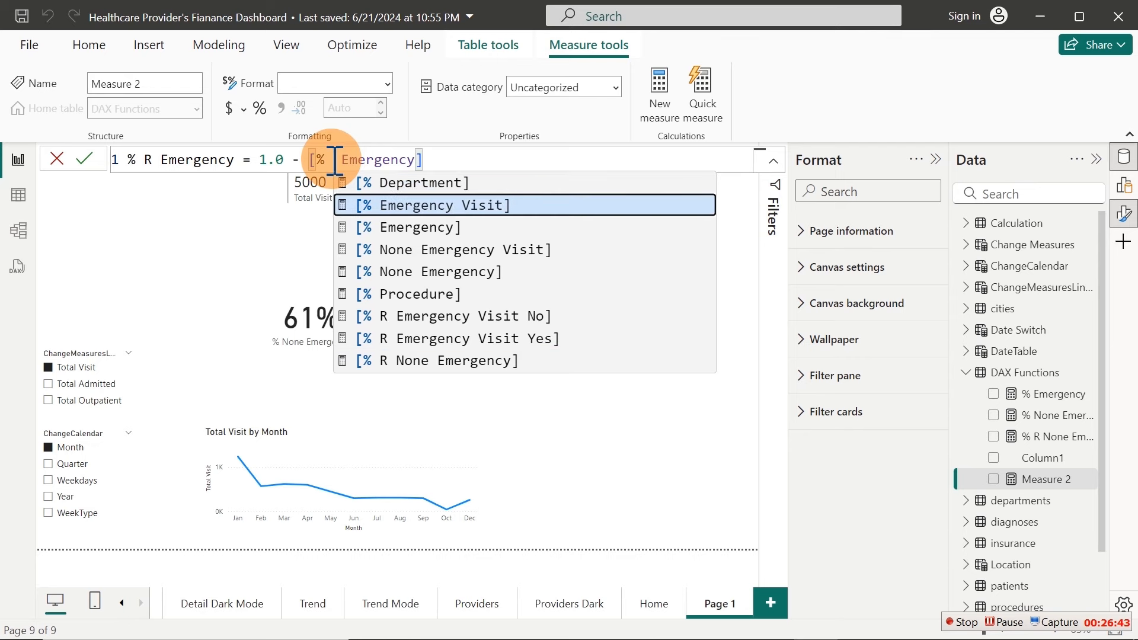
pyautogui.press('Down')
pyautogui.press('Tab')
pyautogui.press('Return')
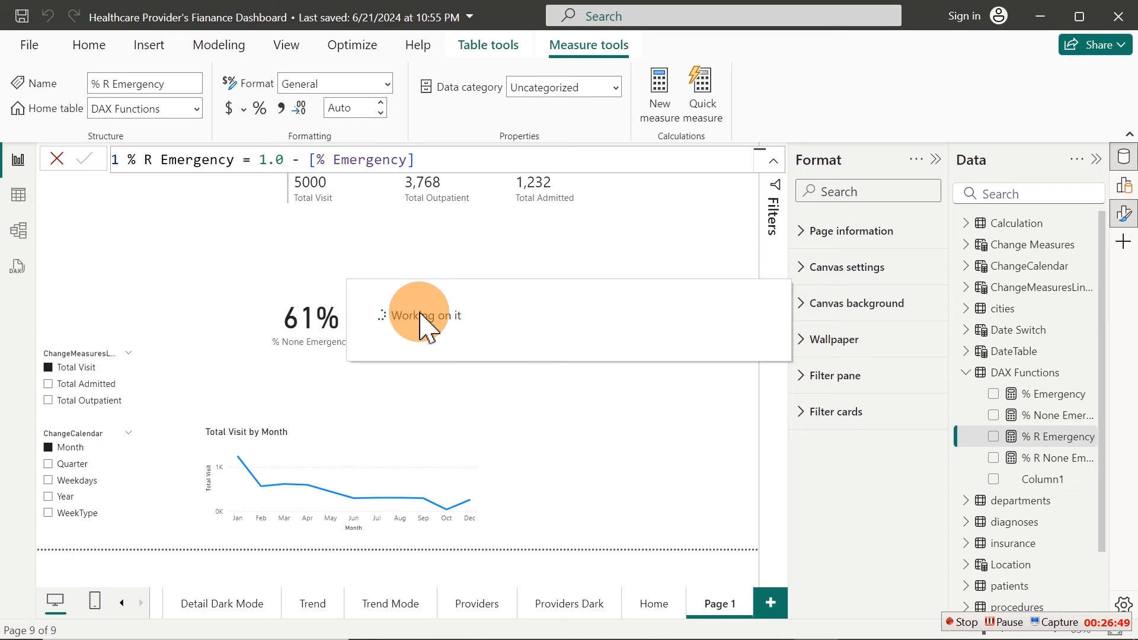
pyautogui.click(556, 308)
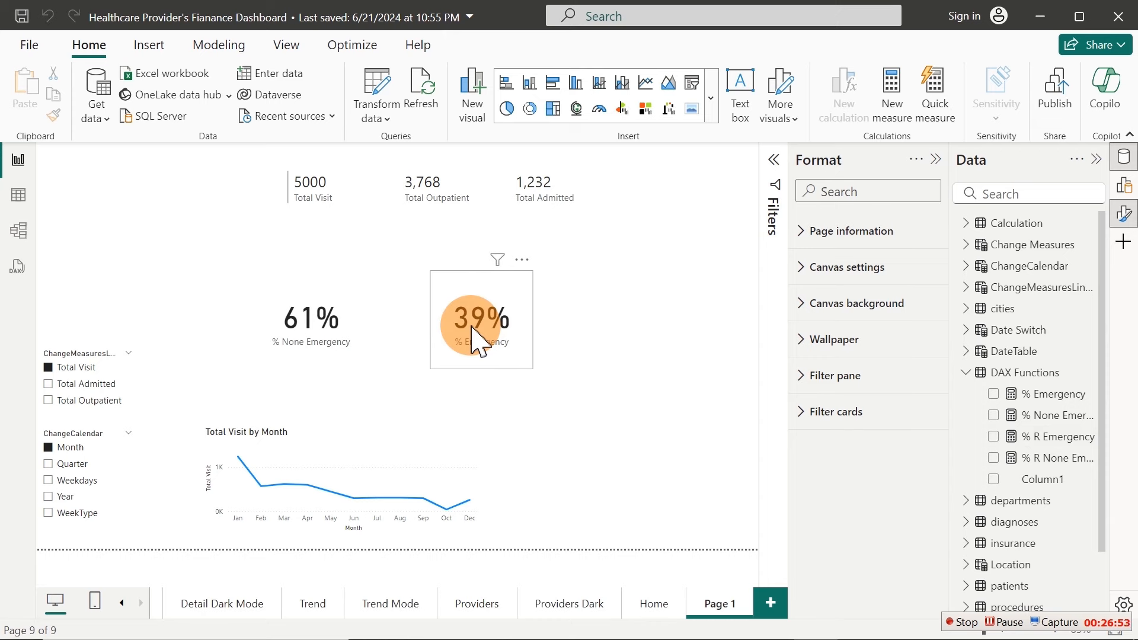
# Move the % Emergency card above the % None Emergency card and place a new donut chart beside the cards
pyautogui.moveTo(477, 339); pyautogui.dragTo(308, 254)
pyautogui.click(491, 303)
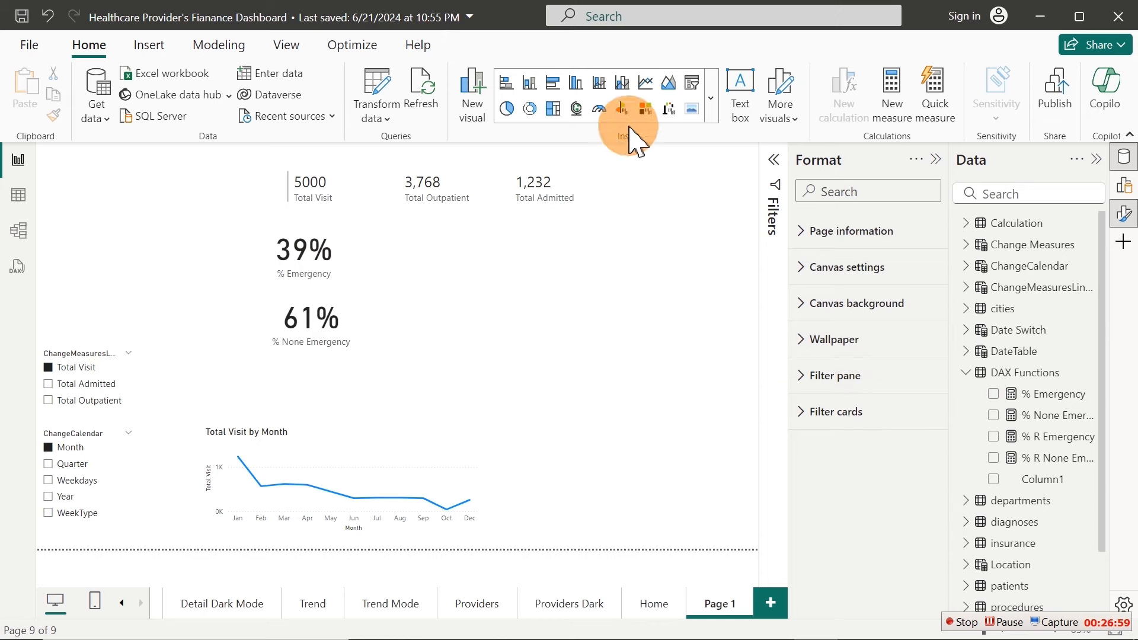
pyautogui.click(530, 109)
pyautogui.moveTo(152, 224); pyautogui.dragTo(531, 296)
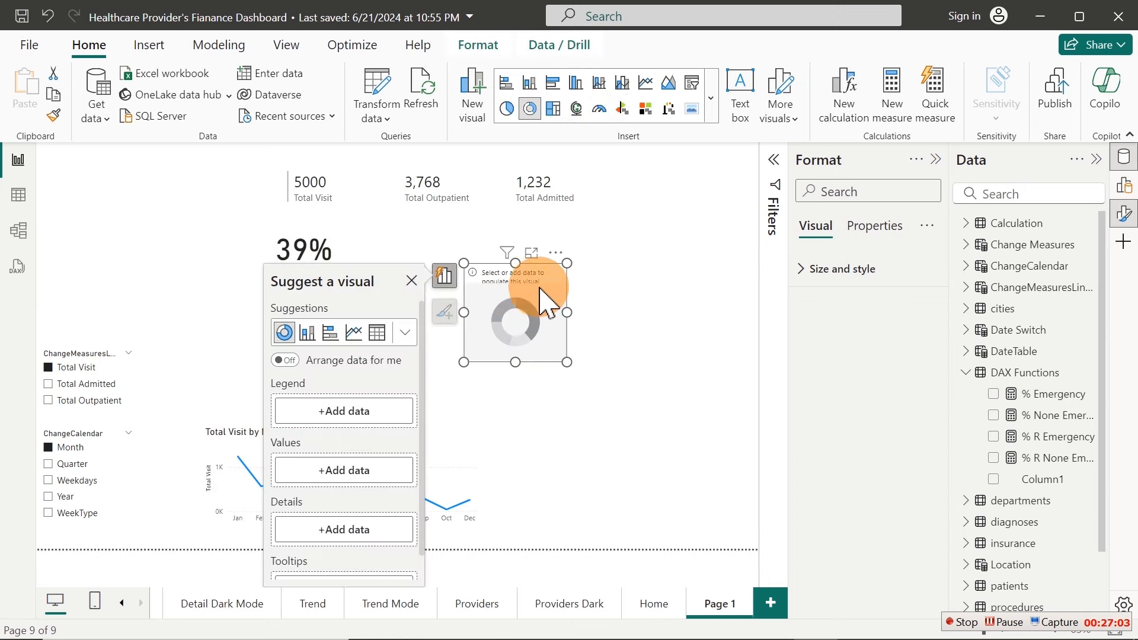
# Plot % Emergency and % R Emergency as the donut chart's values and enlarge the chart
pyautogui.click(994, 394)
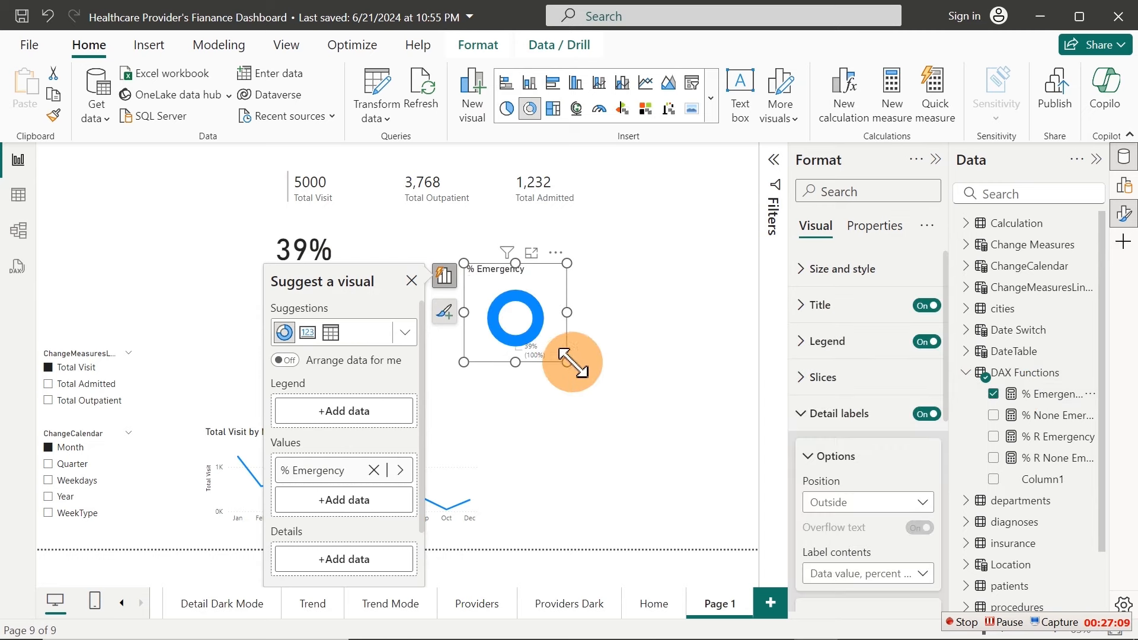
pyautogui.moveTo(568, 362); pyautogui.dragTo(705, 462)
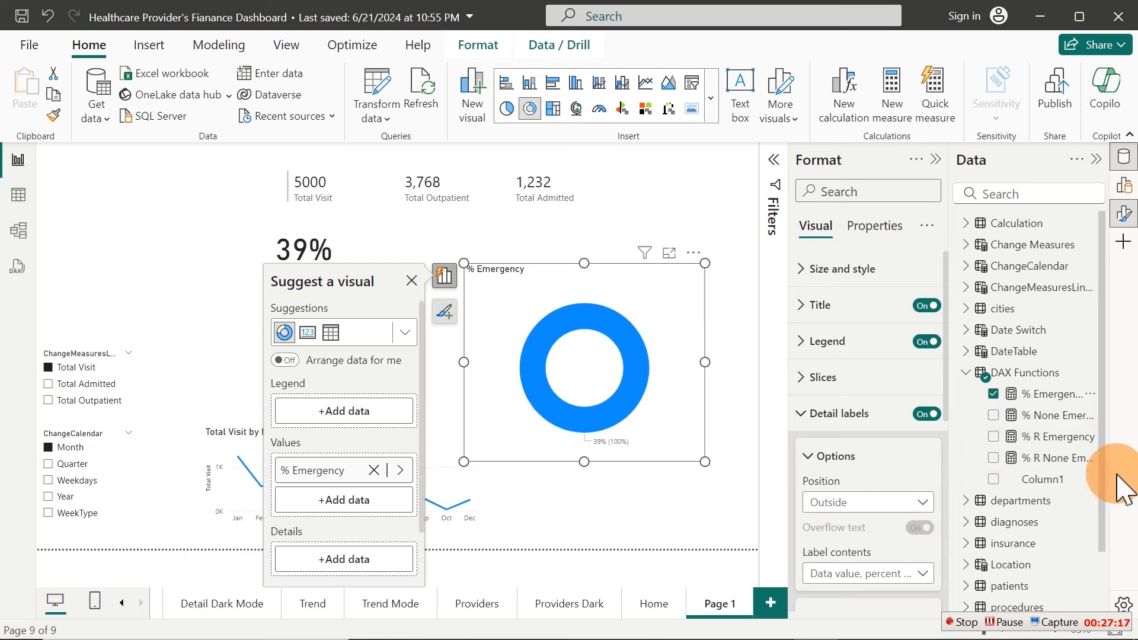
pyautogui.click(994, 437)
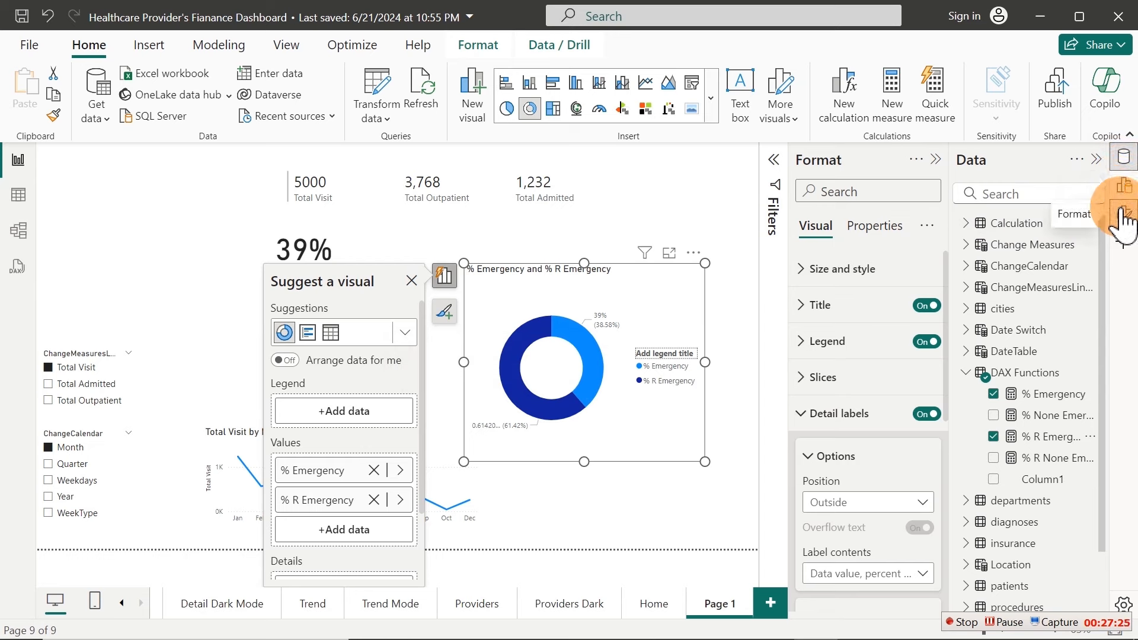
# Colour the donut chart's % Emergency slice light purple
pyautogui.click(801, 414)
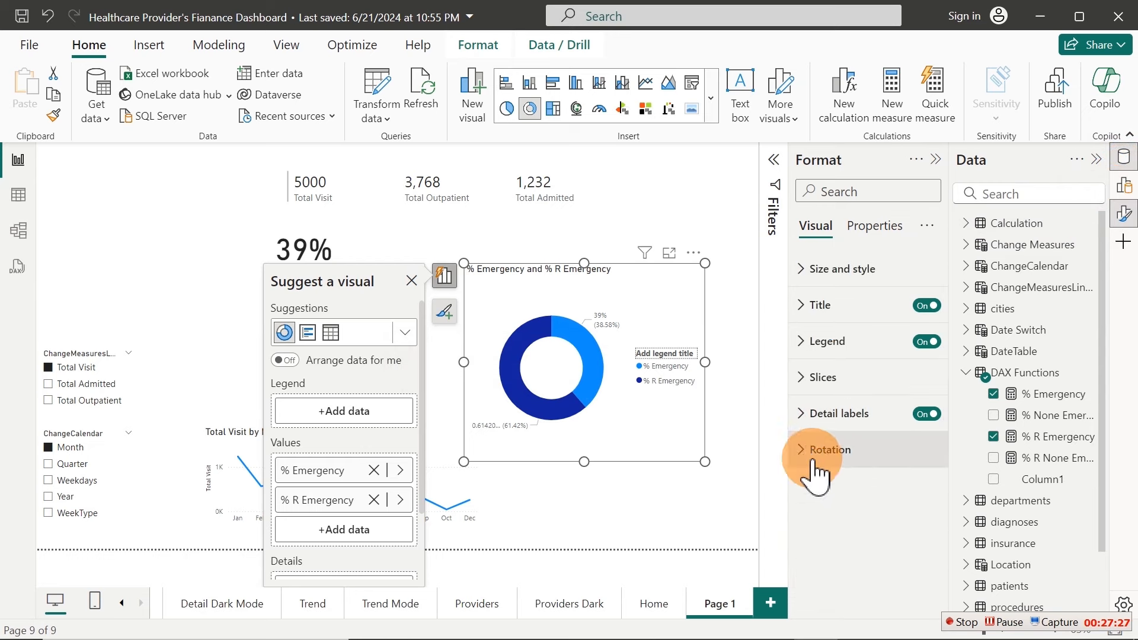
pyautogui.click(810, 377)
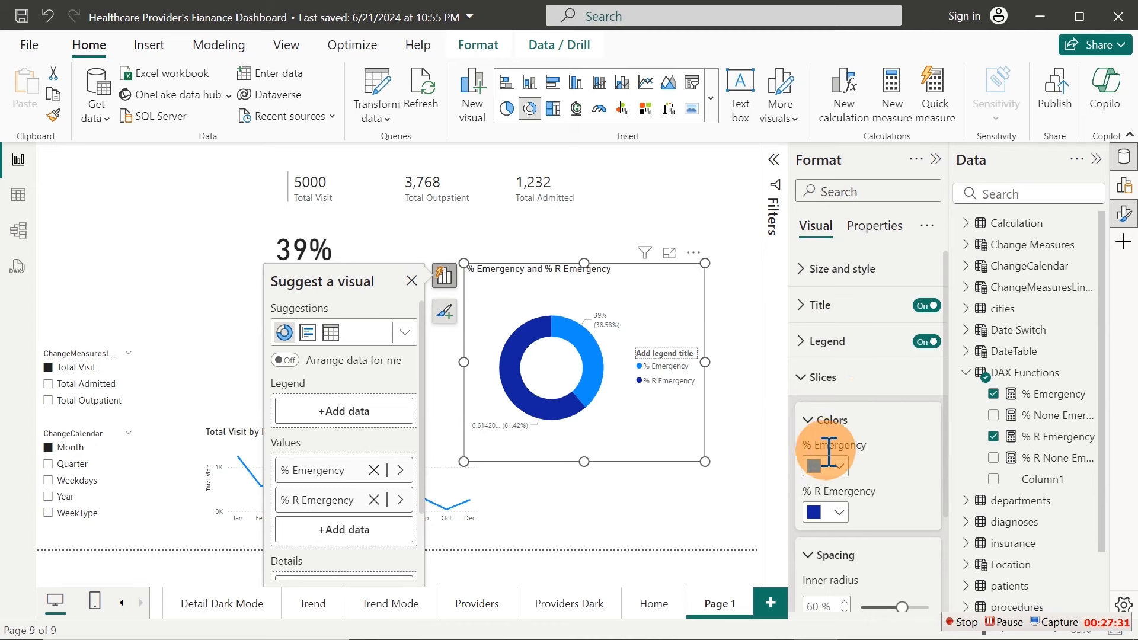
pyautogui.click(855, 468)
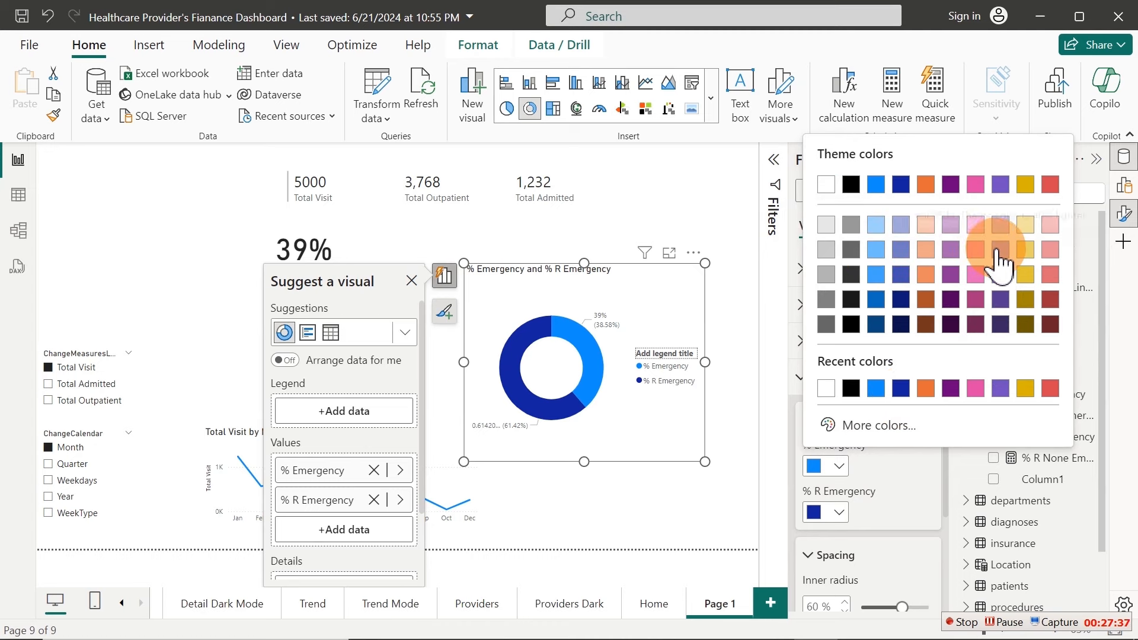
pyautogui.click(1001, 224)
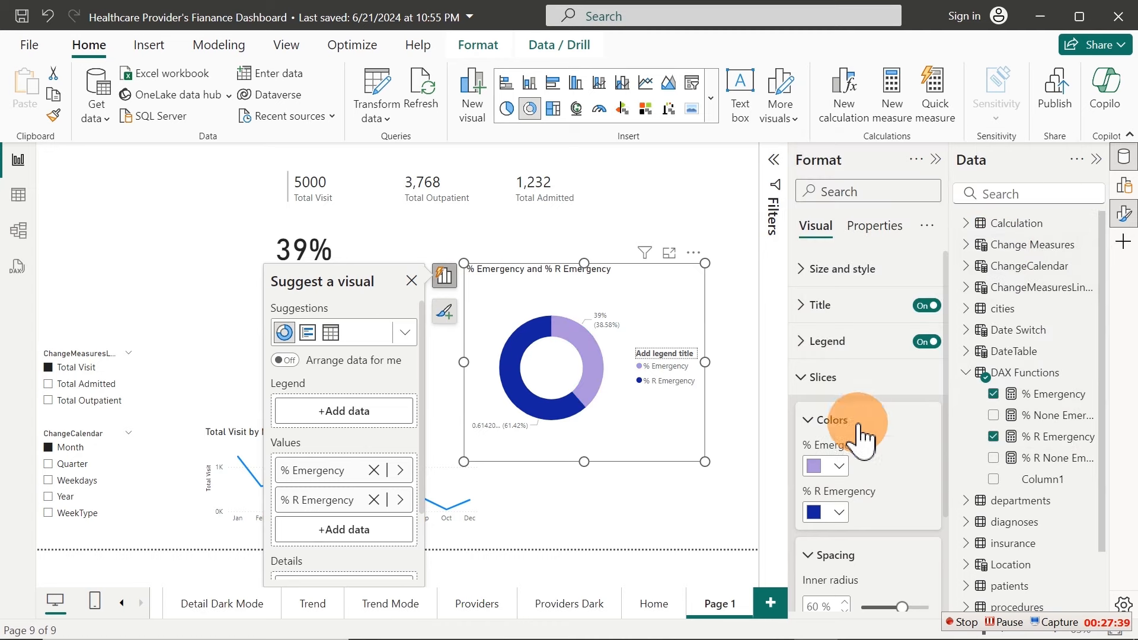
# Try light grey for the donut chart's % R Emergency slice and settle on white
pyautogui.click(838, 512)
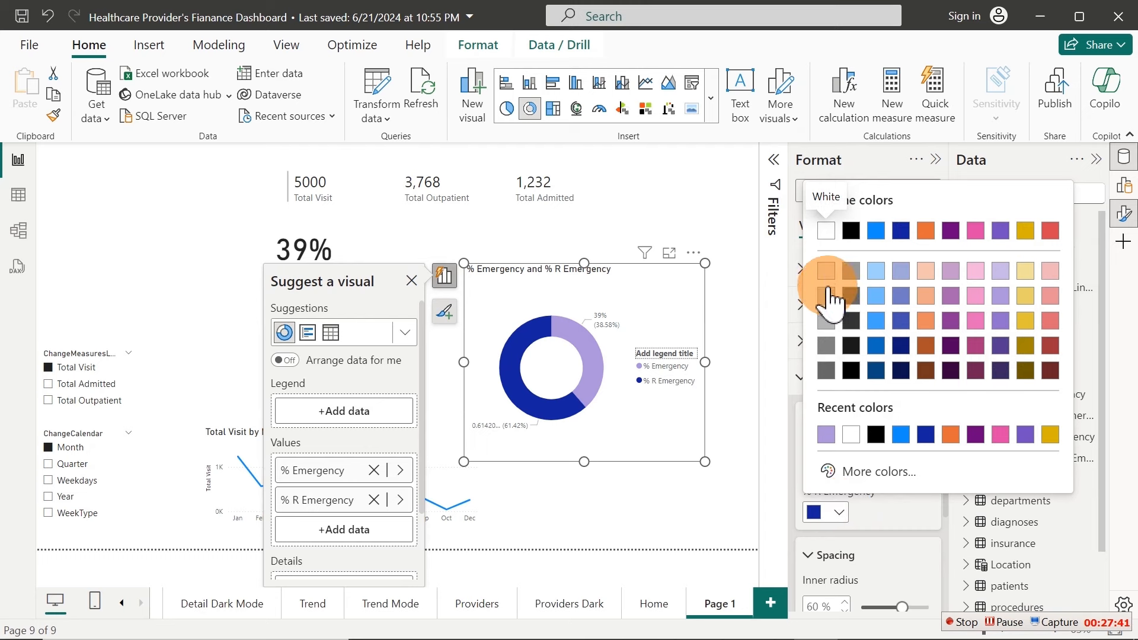
pyautogui.click(827, 273)
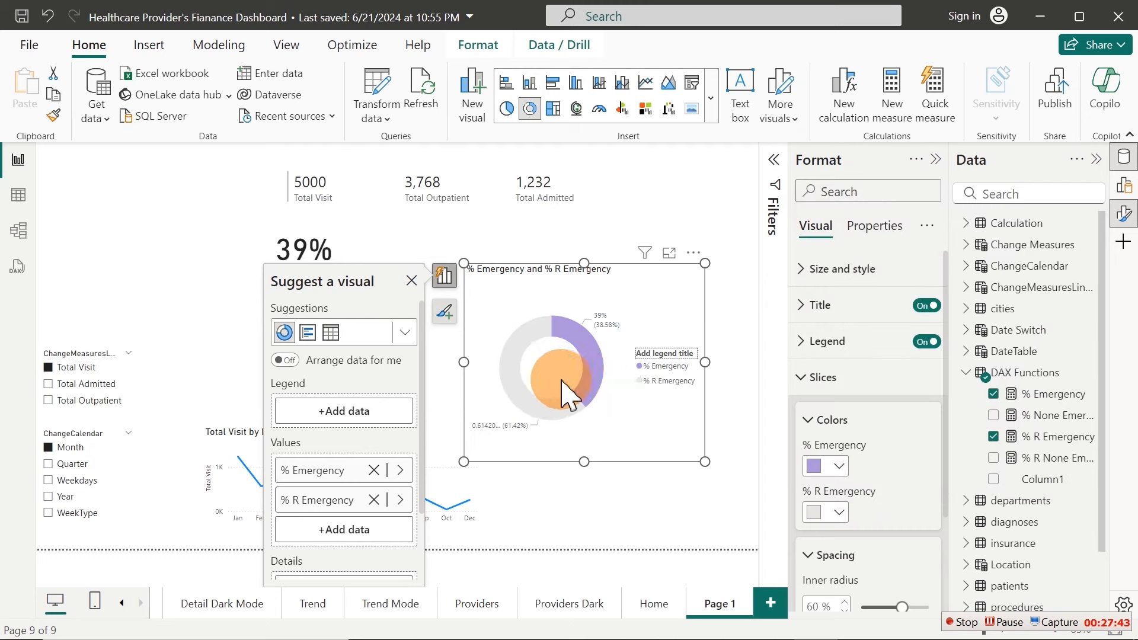
pyautogui.click(837, 513)
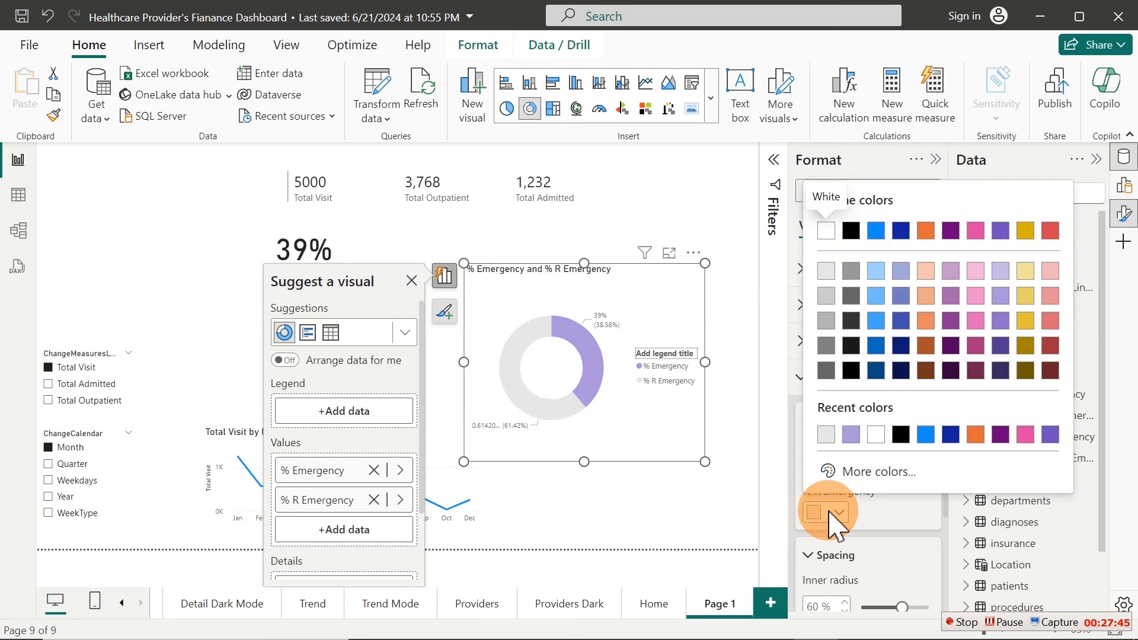
pyautogui.click(829, 438)
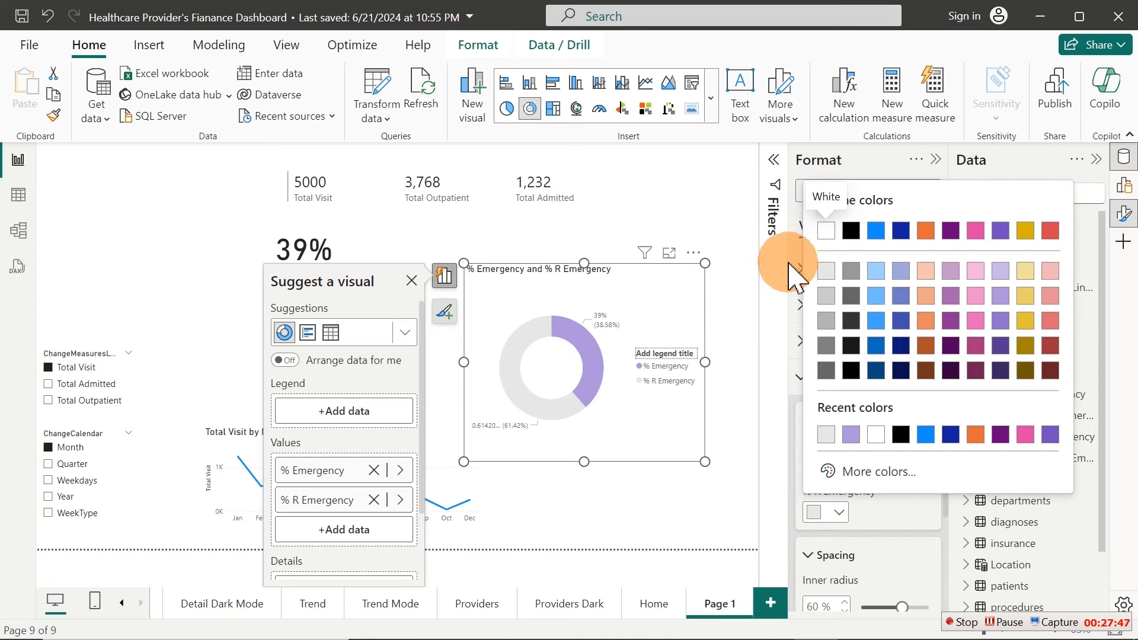
pyautogui.click(829, 234)
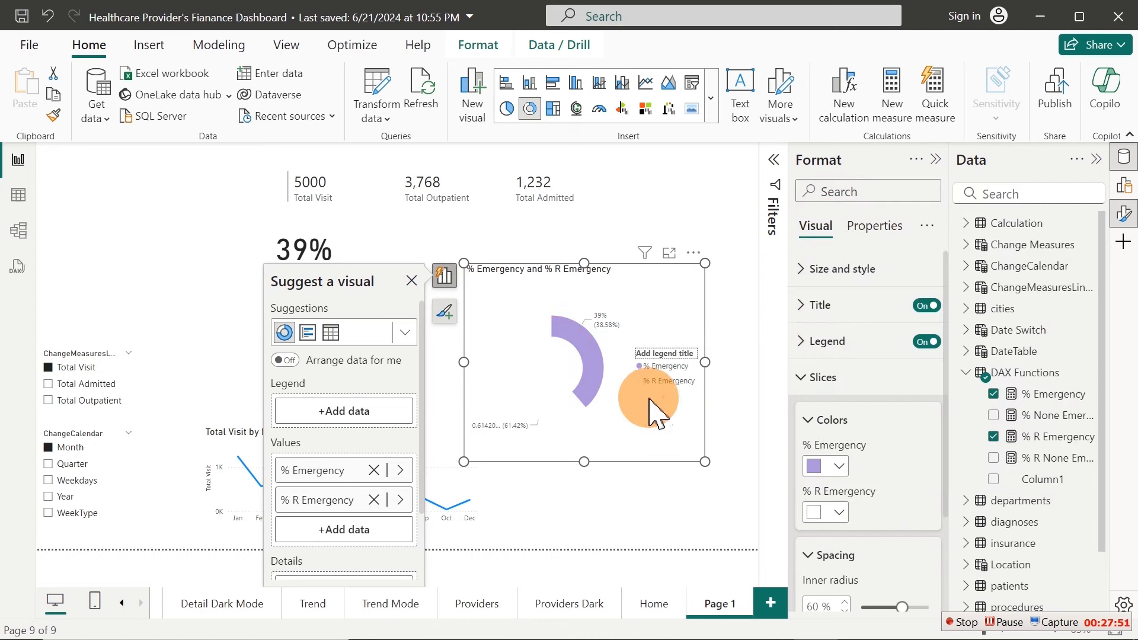
# Turn off the donut chart's detail labels, legend, title and tooltips, and shrink it into the report page's upper-right area
pyautogui.click(842, 387)
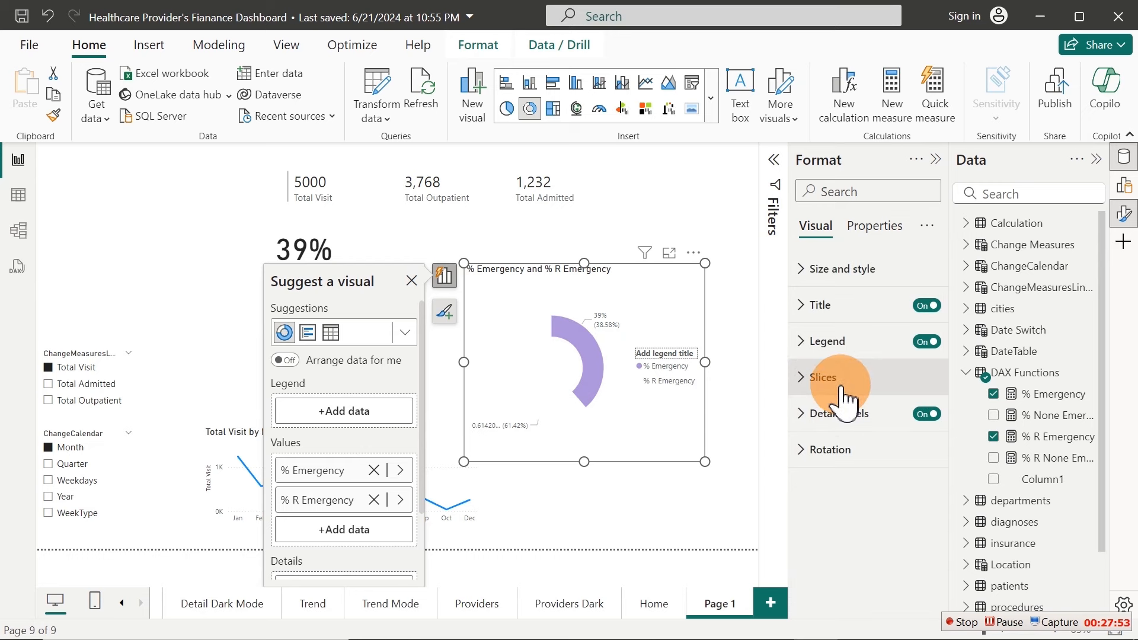
pyautogui.click(928, 414)
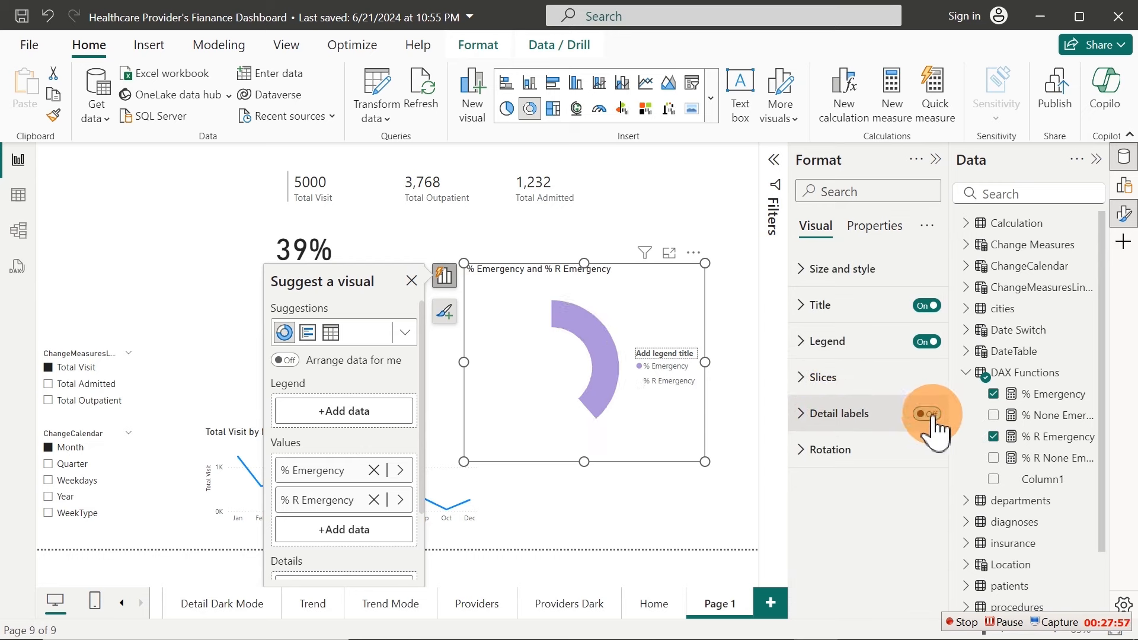
pyautogui.click(928, 343)
pyautogui.click(928, 307)
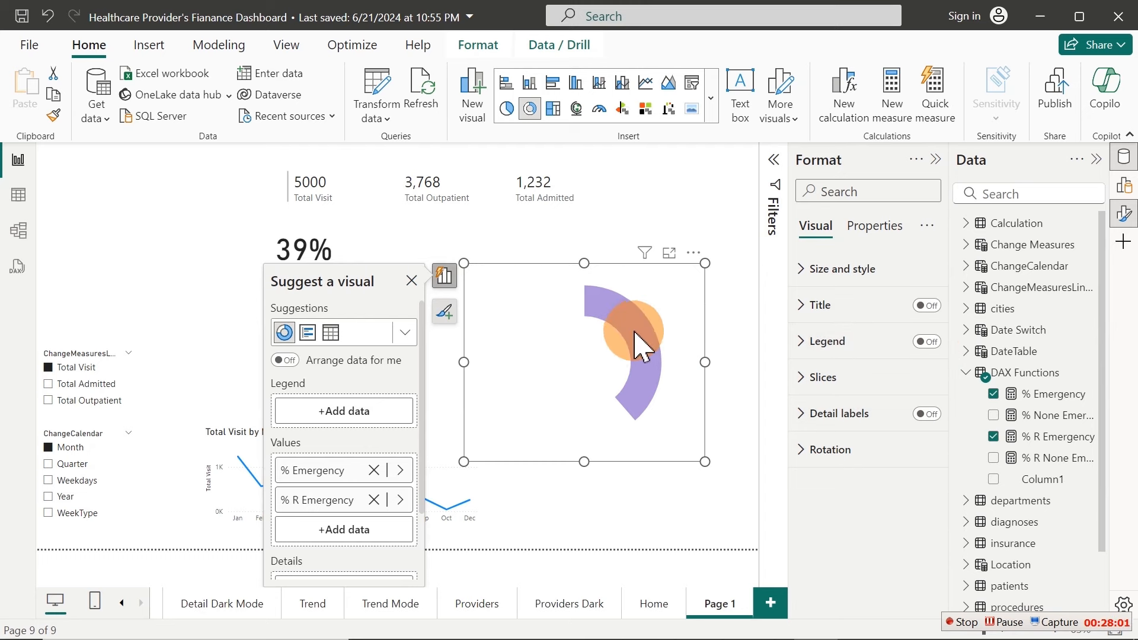
pyautogui.moveTo(640, 346)
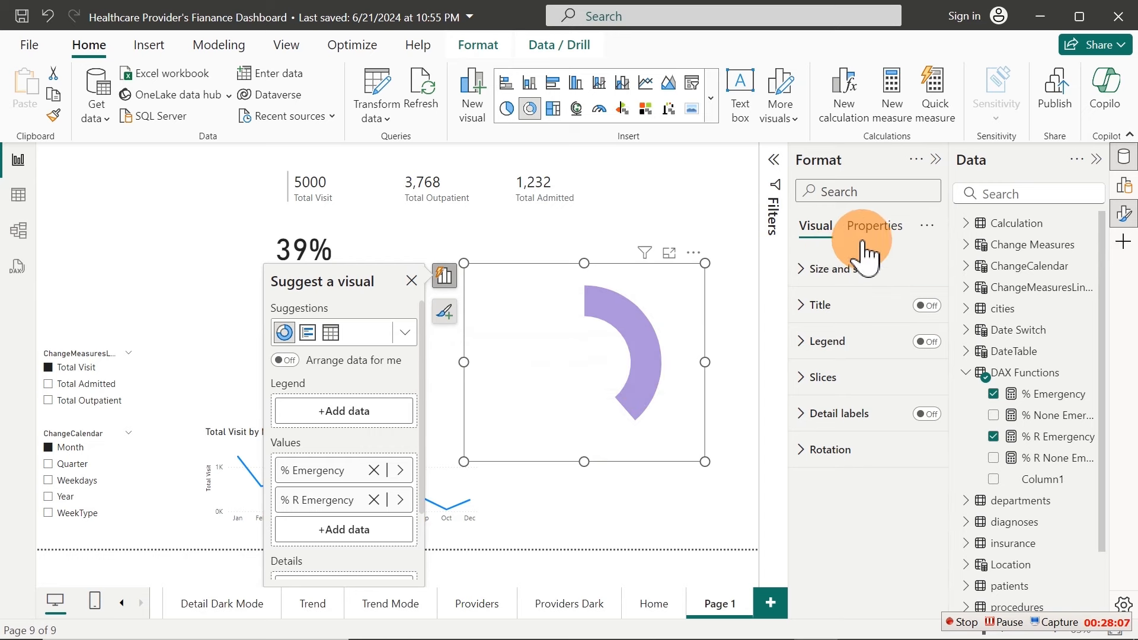
pyautogui.click(873, 226)
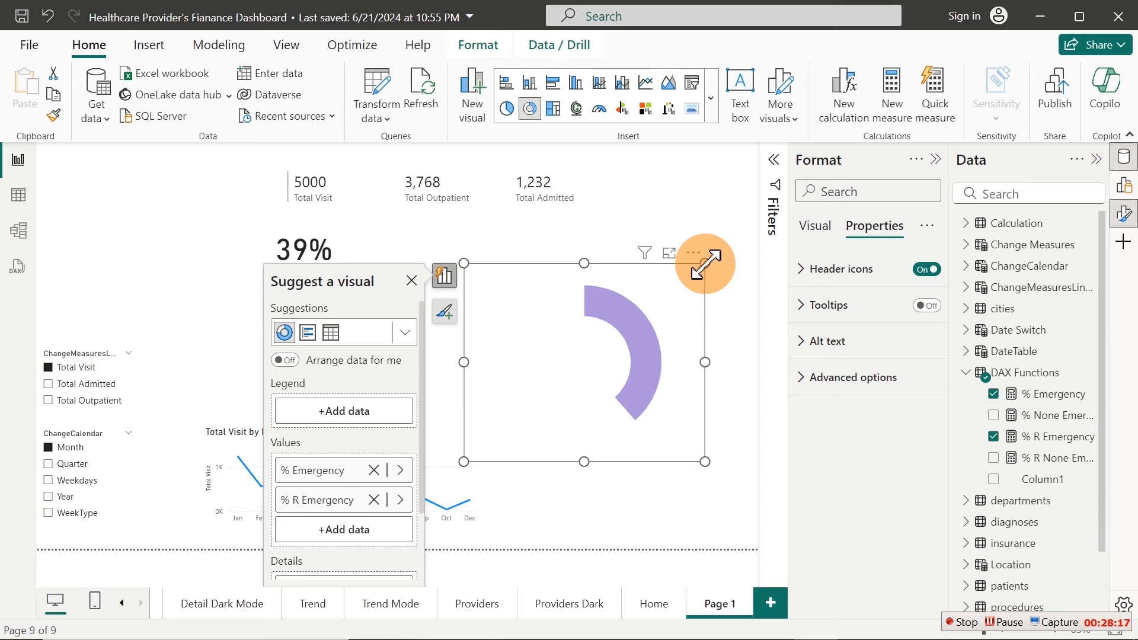
pyautogui.moveTo(706, 264); pyautogui.dragTo(710, 219)
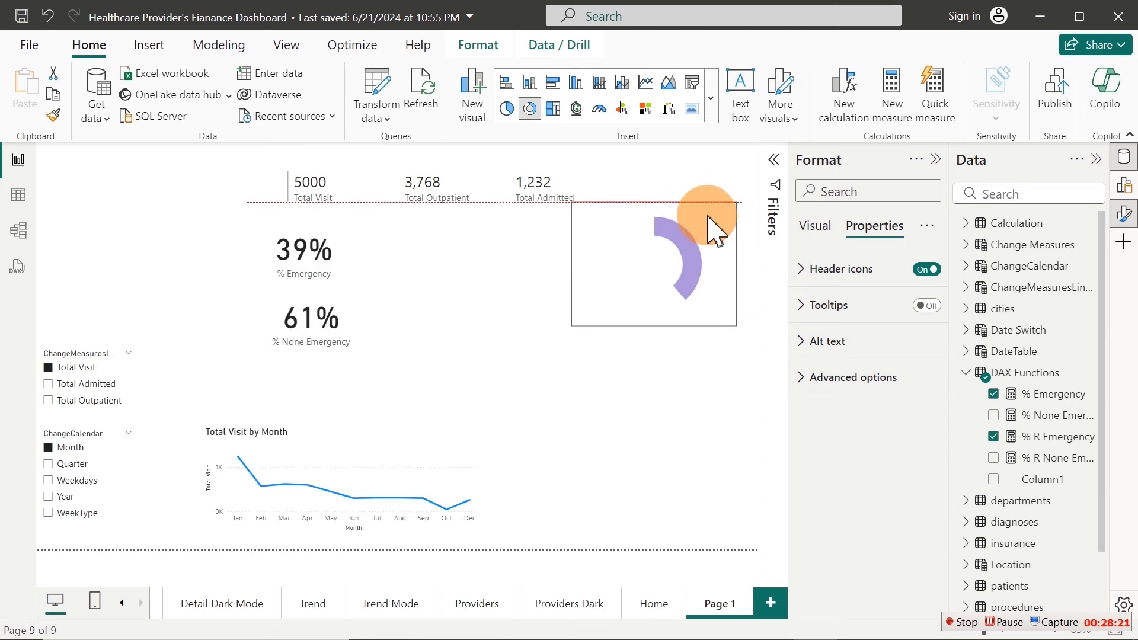
pyautogui.click(598, 360)
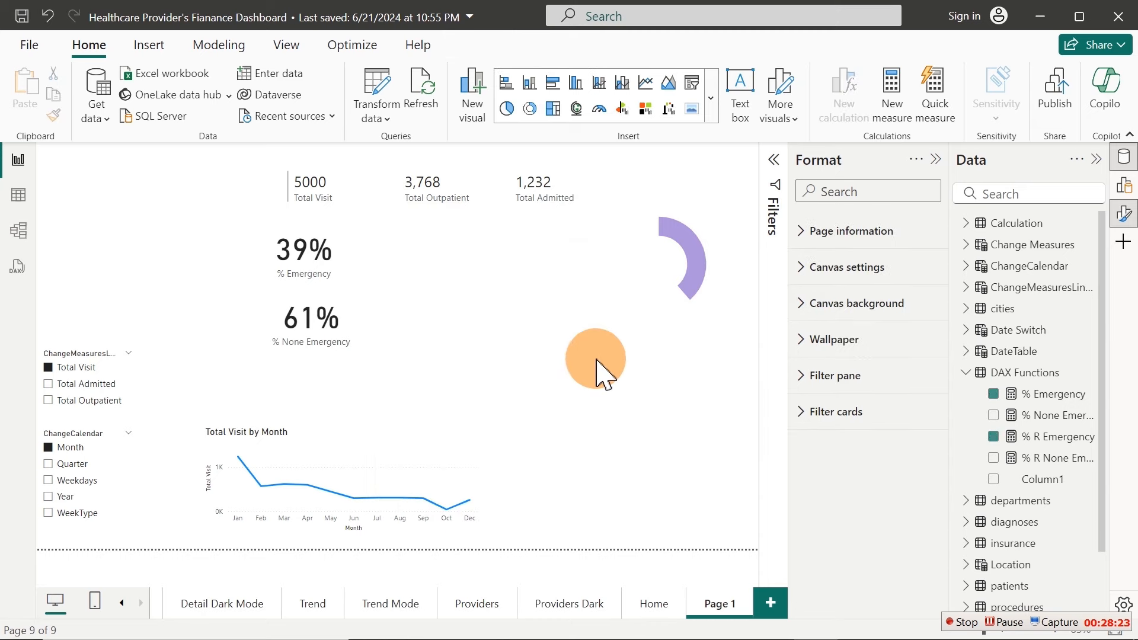
# Add a second donut chart below the first and plot % R Emergency and % R None Emergency as its values
pyautogui.click(529, 109)
pyautogui.moveTo(83, 267); pyautogui.dragTo(737, 508)
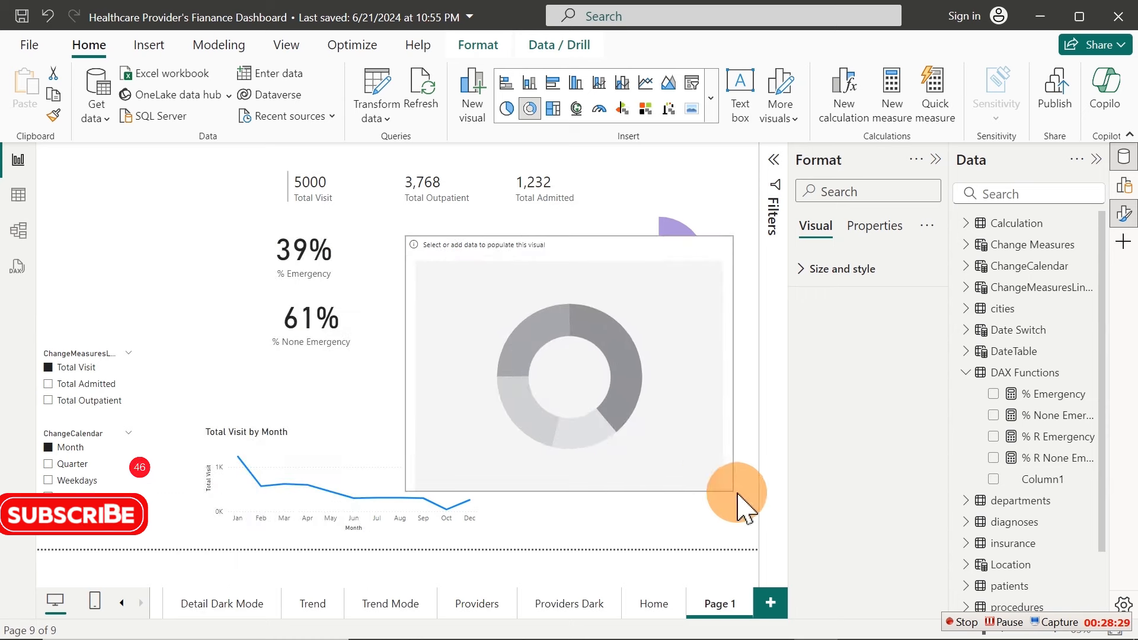
pyautogui.moveTo(593, 399); pyautogui.dragTo(526, 414)
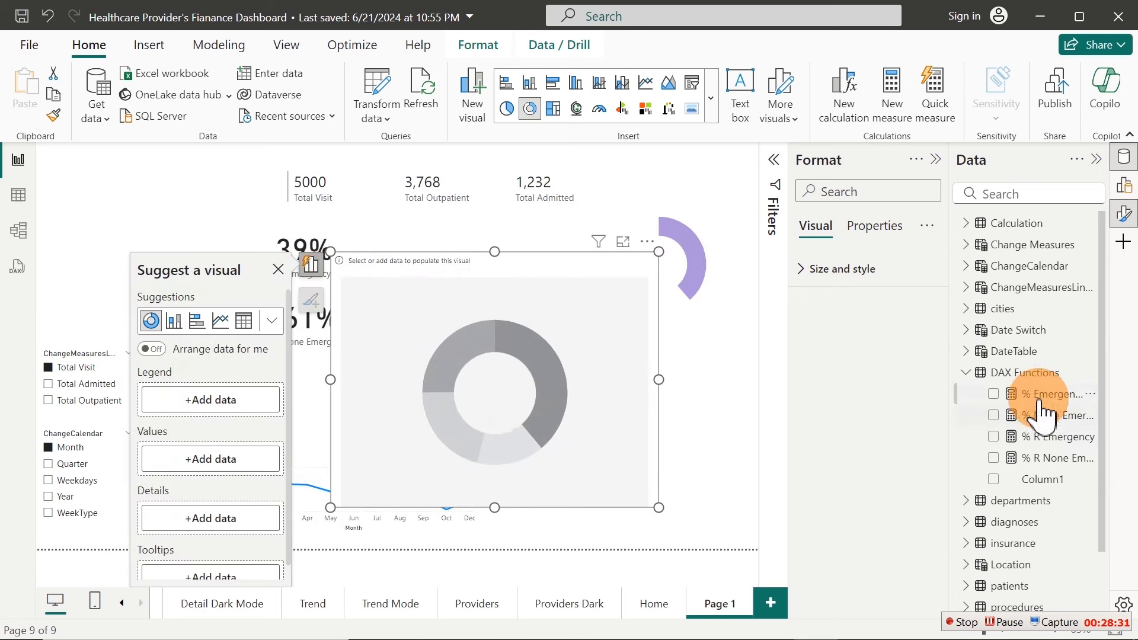
pyautogui.click(993, 437)
pyautogui.click(995, 460)
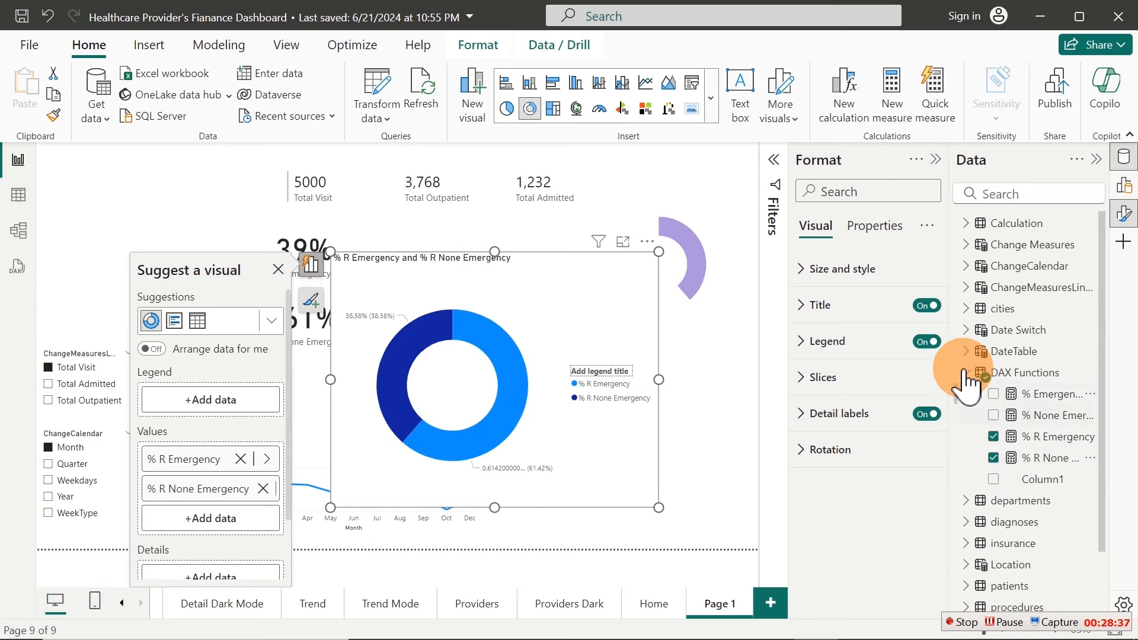
# Replace % R Emergency with % None Emergency in the second donut chart's values
pyautogui.click(841, 382)
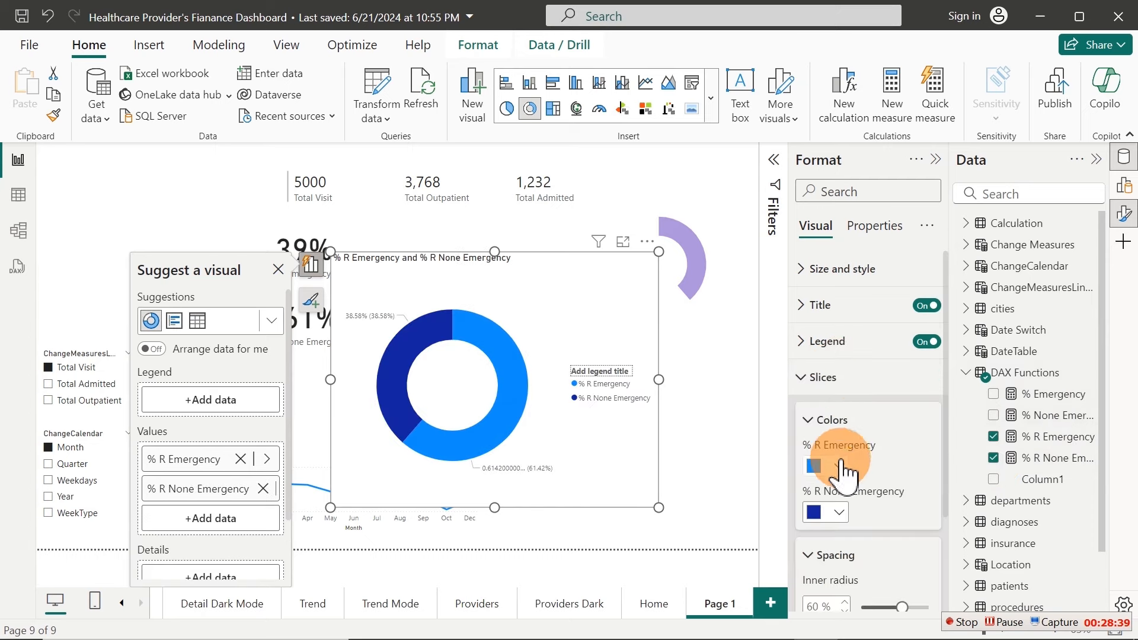
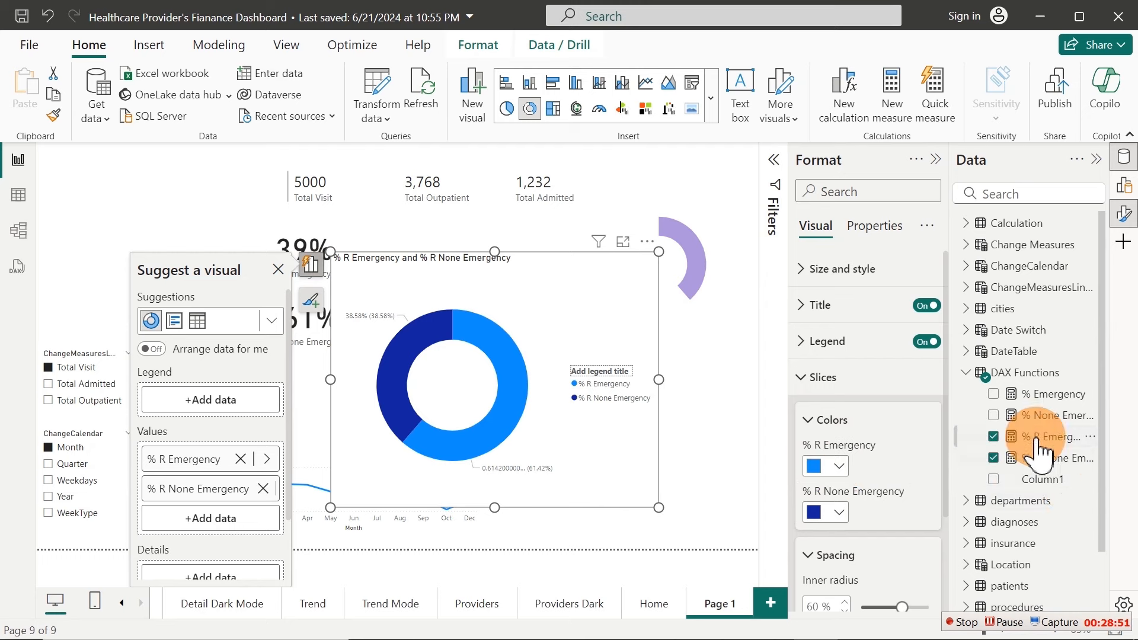
pyautogui.click(994, 437)
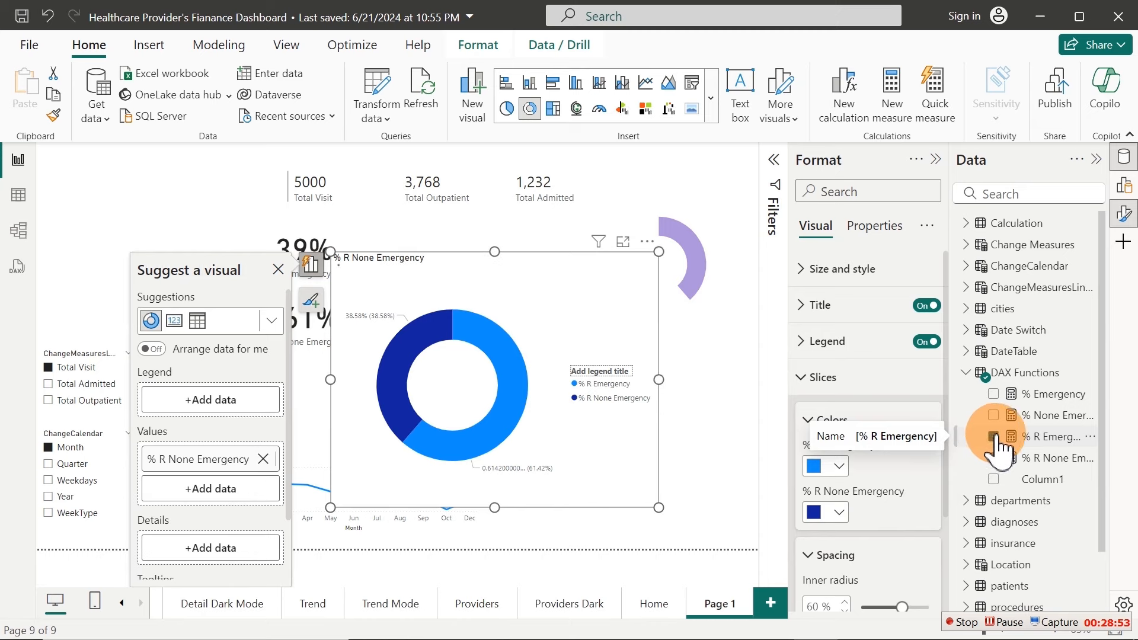
pyautogui.click(993, 415)
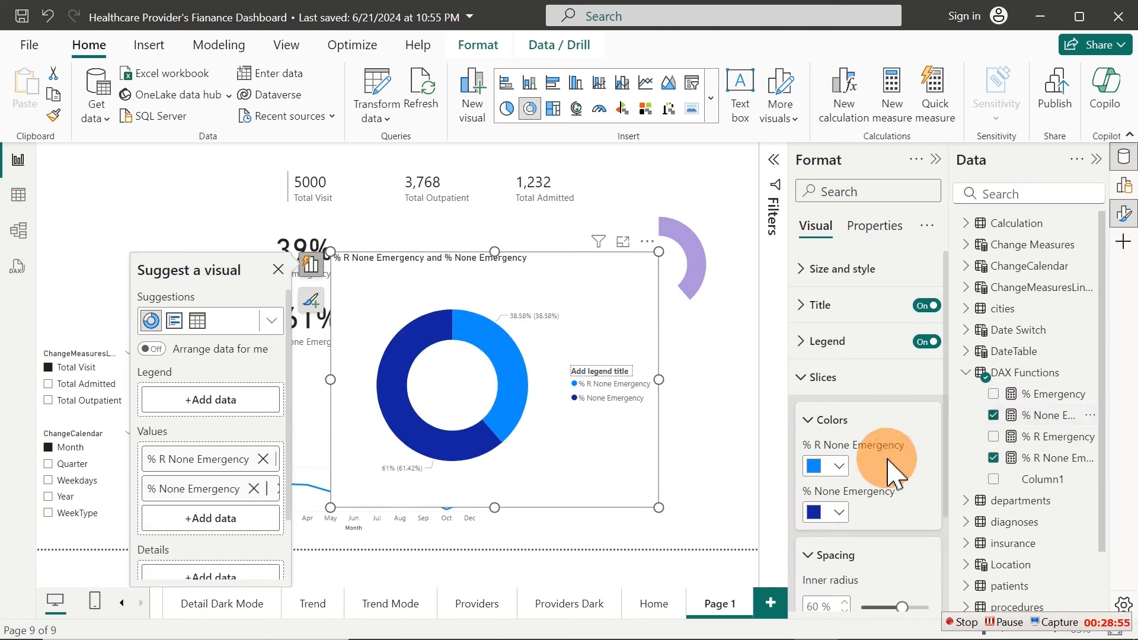
# Colour the second donut chart's % R None Emergency slice white and its % None Emergency slice a medium purple
pyautogui.click(830, 471)
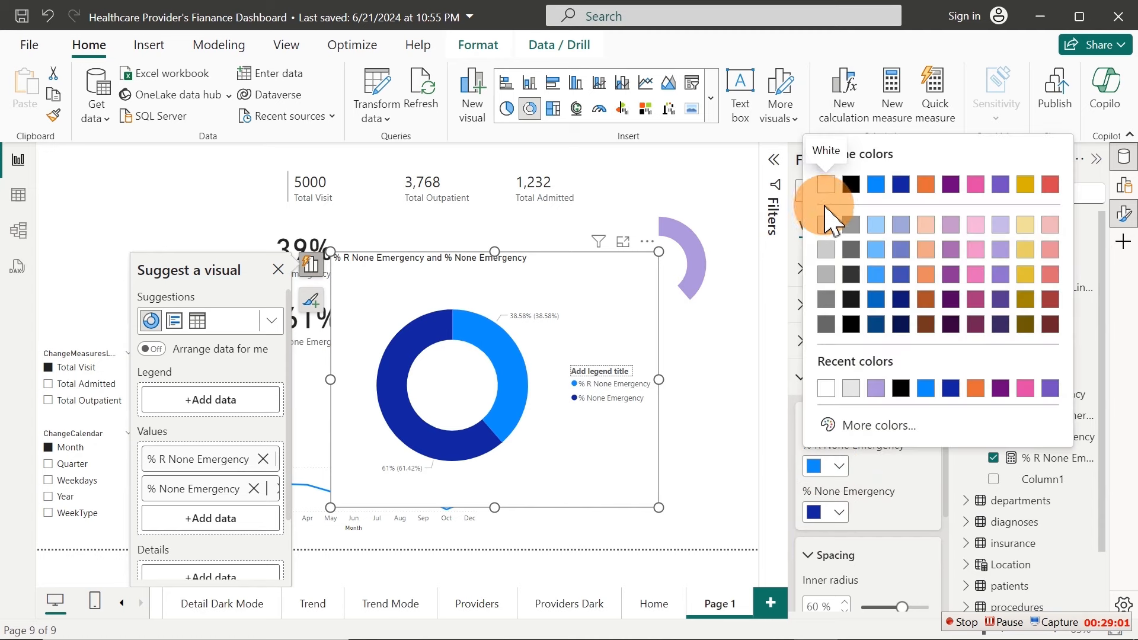
pyautogui.click(826, 184)
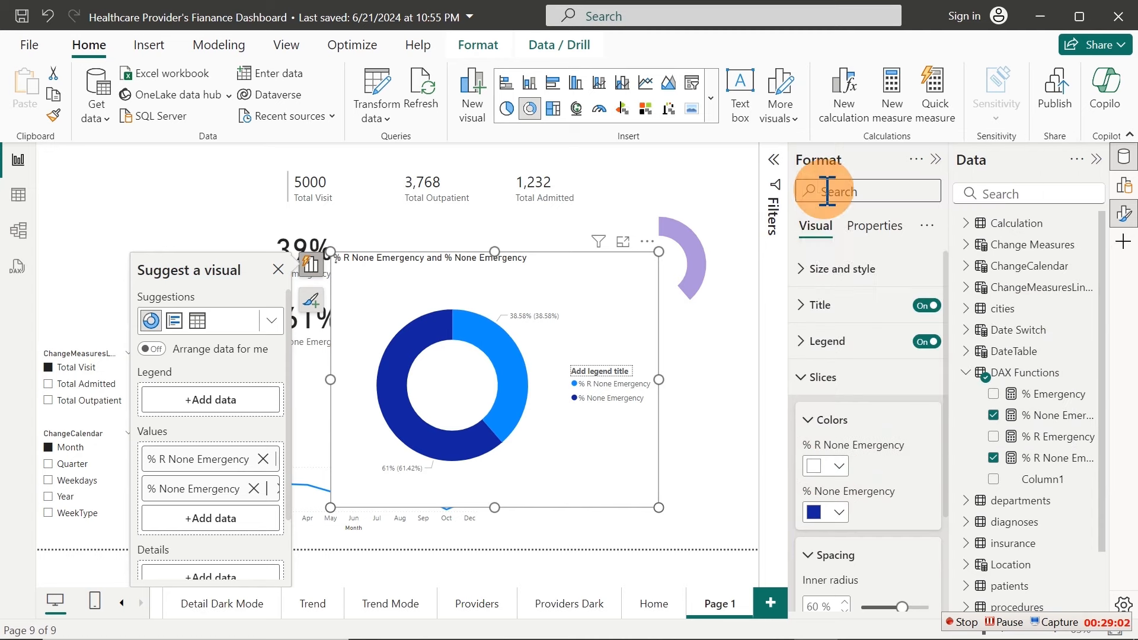
pyautogui.click(837, 513)
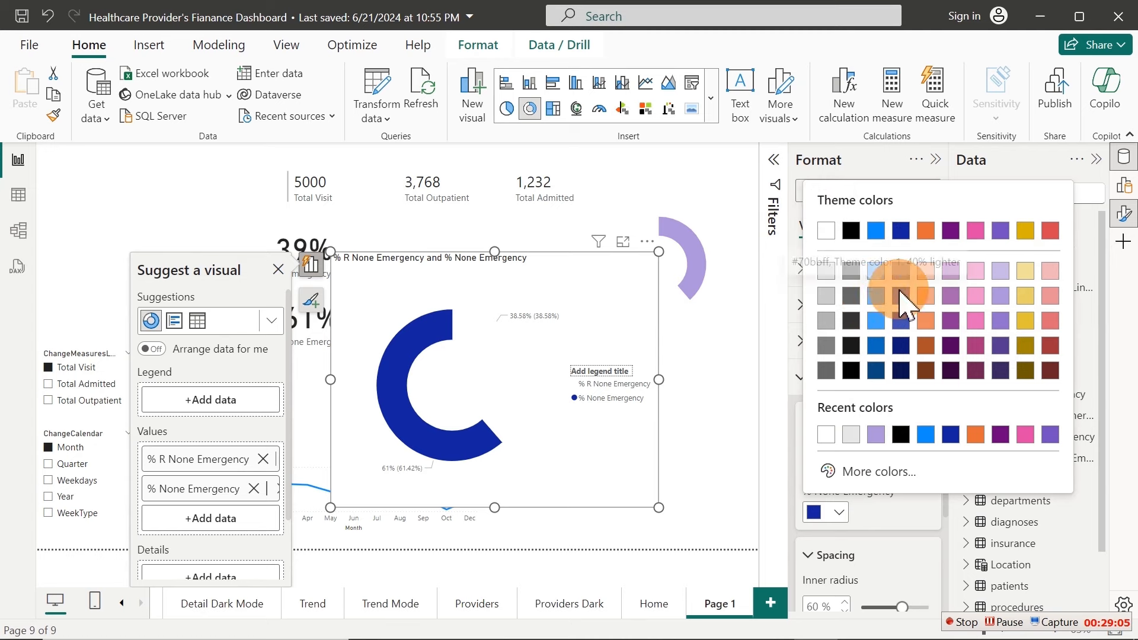
pyautogui.click(1001, 325)
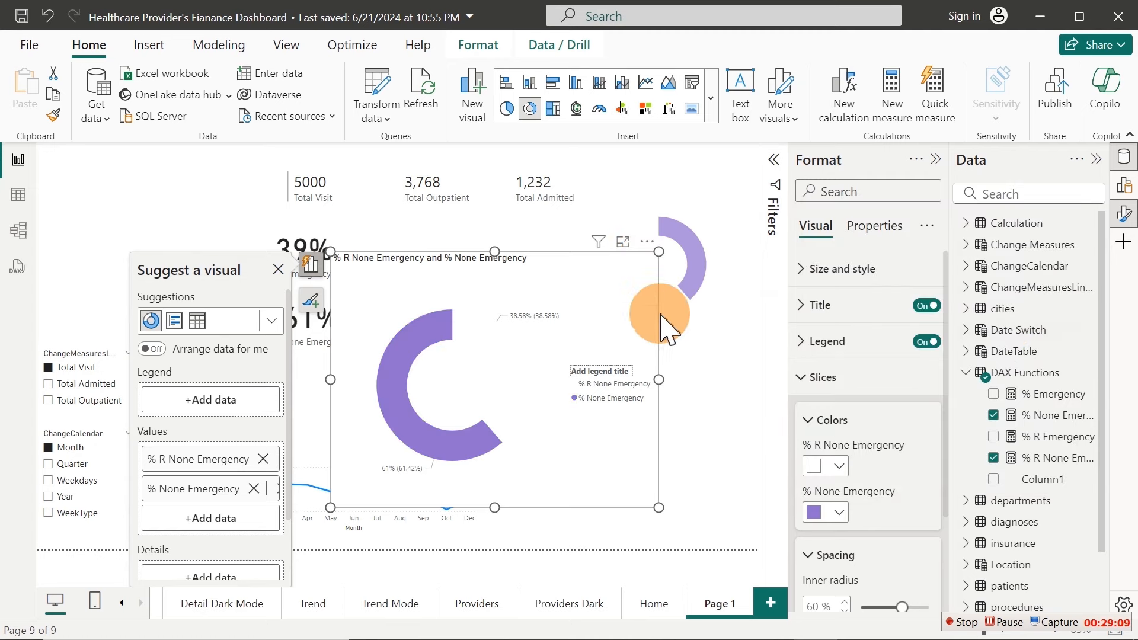
# Turn off the second donut chart's legend, title, detail labels and tooltips
pyautogui.click(927, 341)
pyautogui.click(927, 306)
pyautogui.click(854, 379)
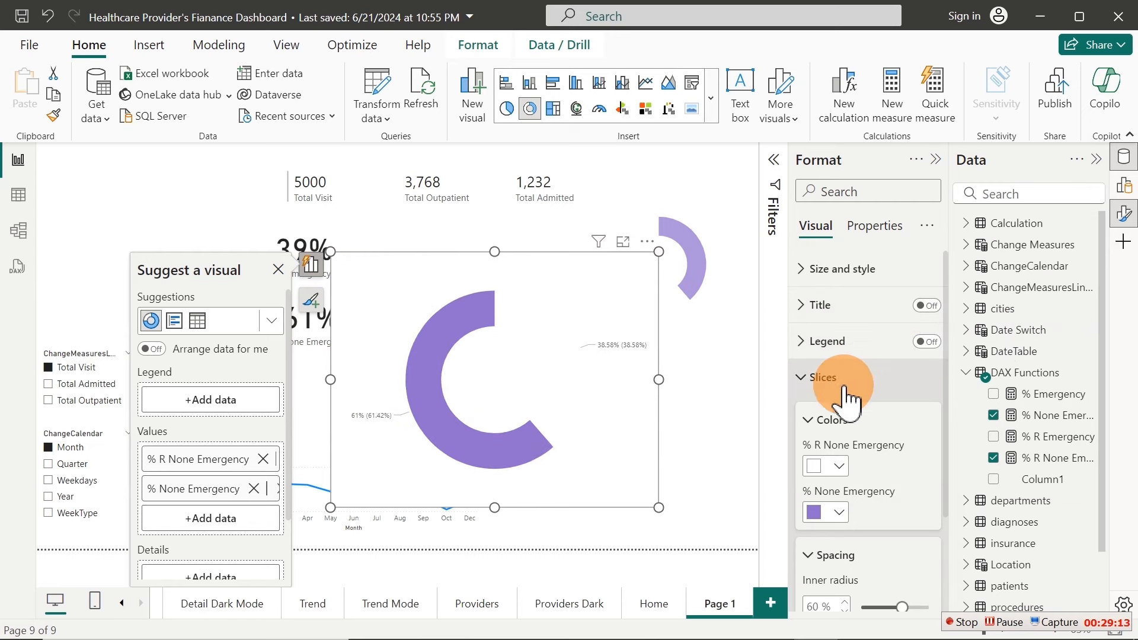
pyautogui.click(927, 413)
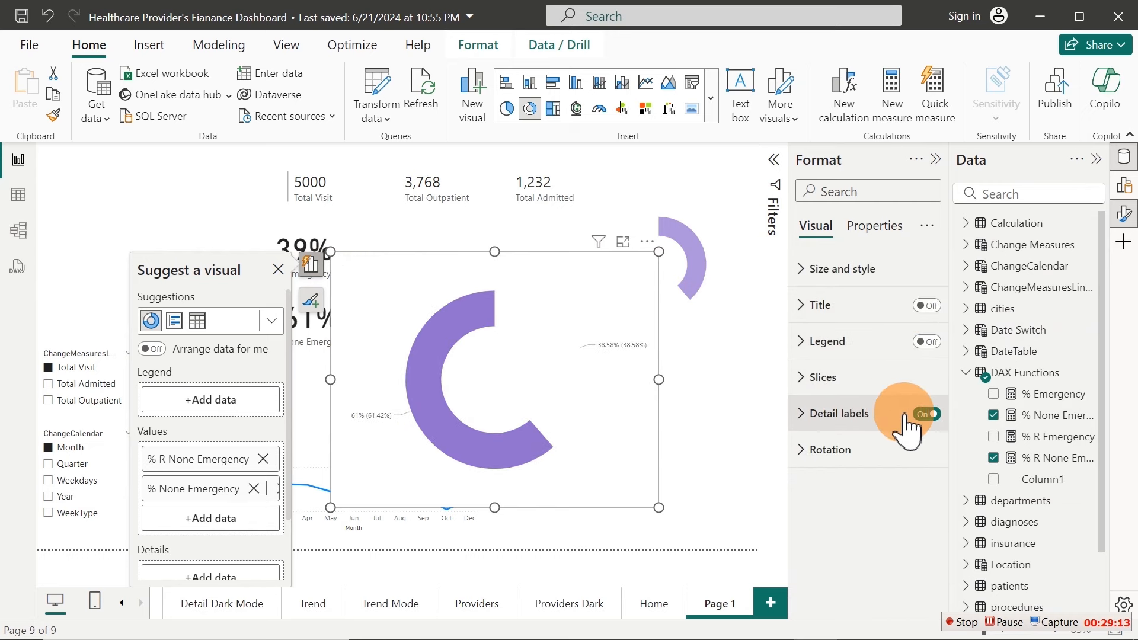
pyautogui.click(875, 226)
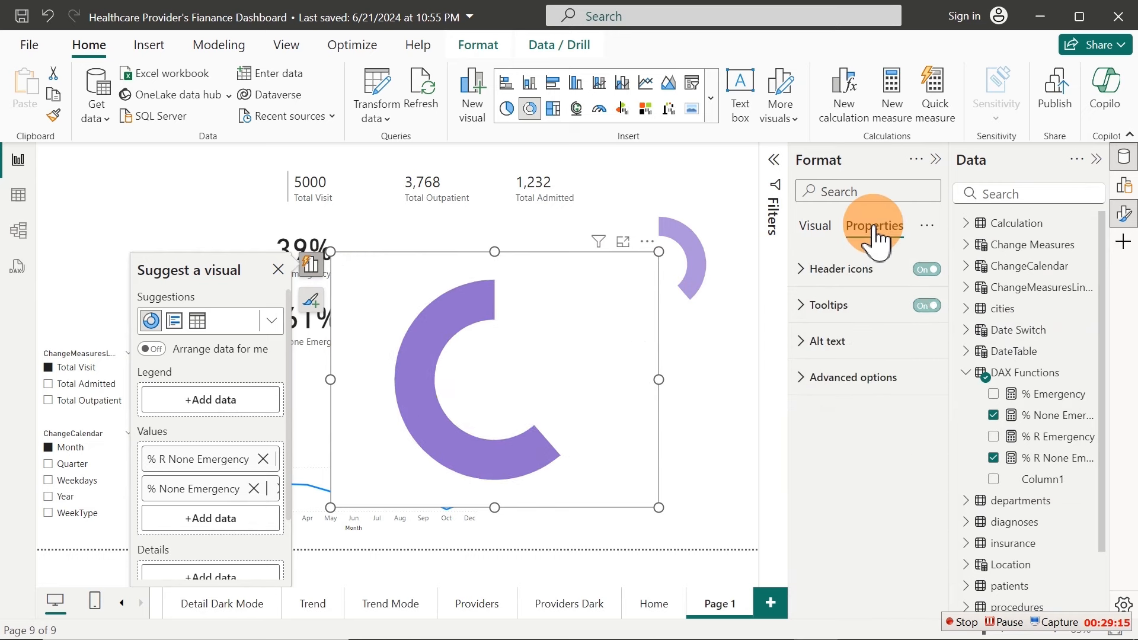
pyautogui.click(928, 307)
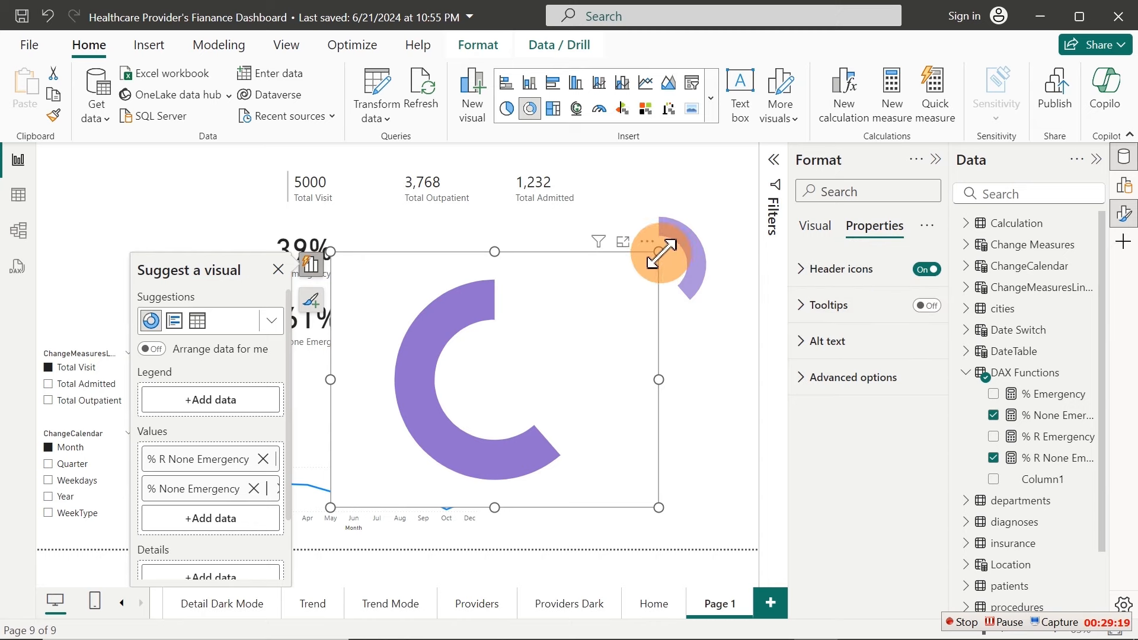
# Shrink the second donut chart and place it between the percentage cards and the first donut, nudging the first donut slightly outward
pyautogui.moveTo(661, 253); pyautogui.dragTo(562, 352)
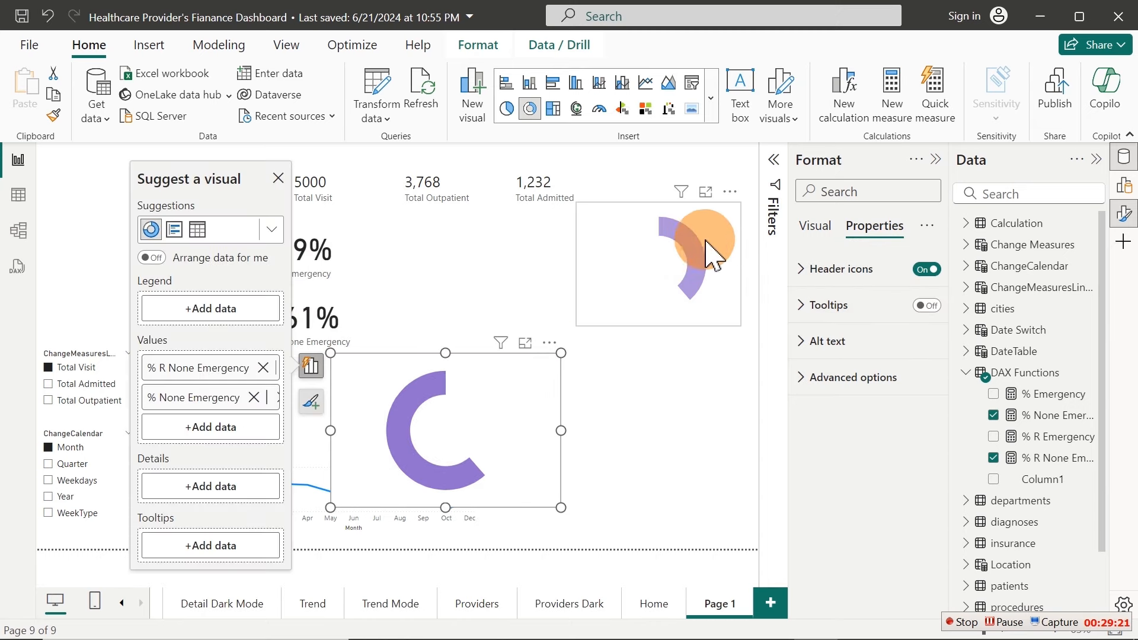
pyautogui.moveTo(718, 231); pyautogui.dragTo(688, 228)
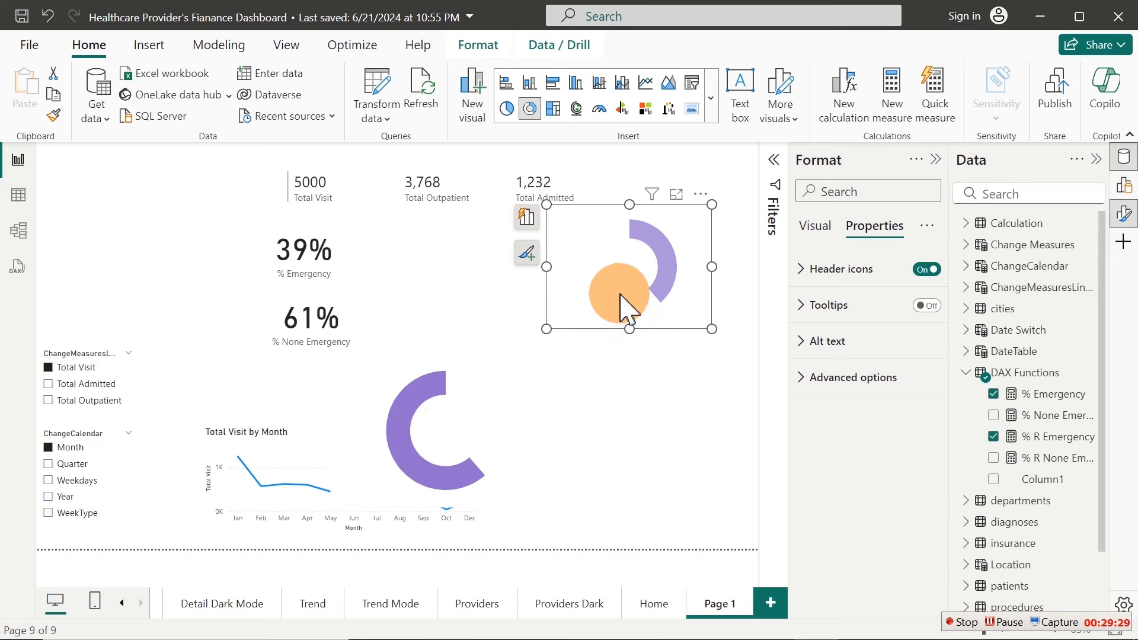
pyautogui.moveTo(605, 302); pyautogui.dragTo(640, 305)
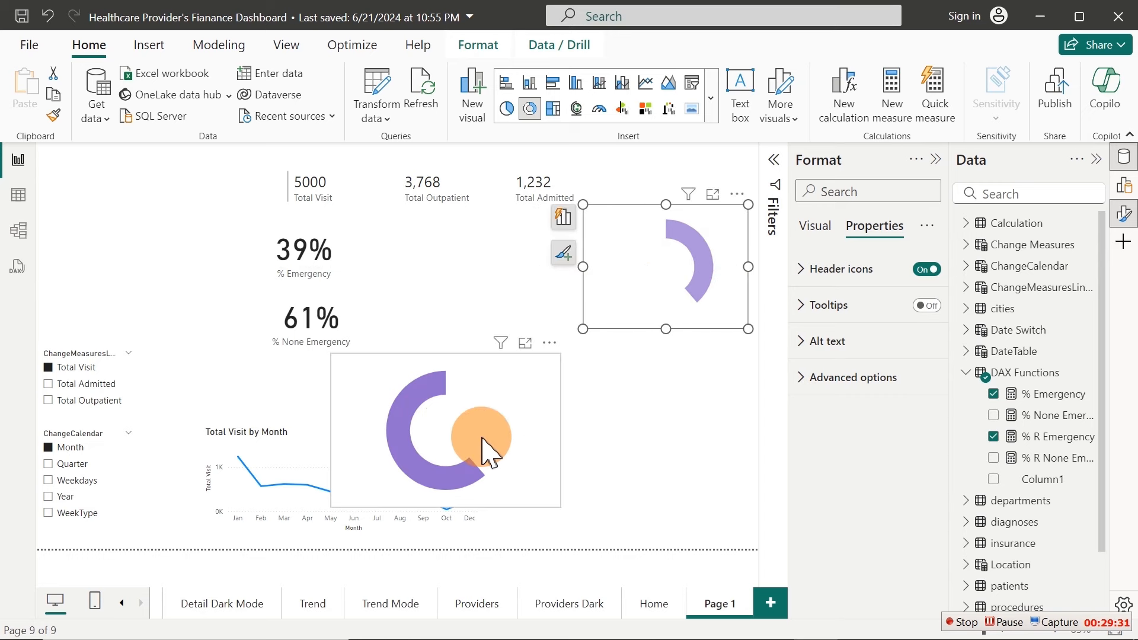
pyautogui.click(485, 453)
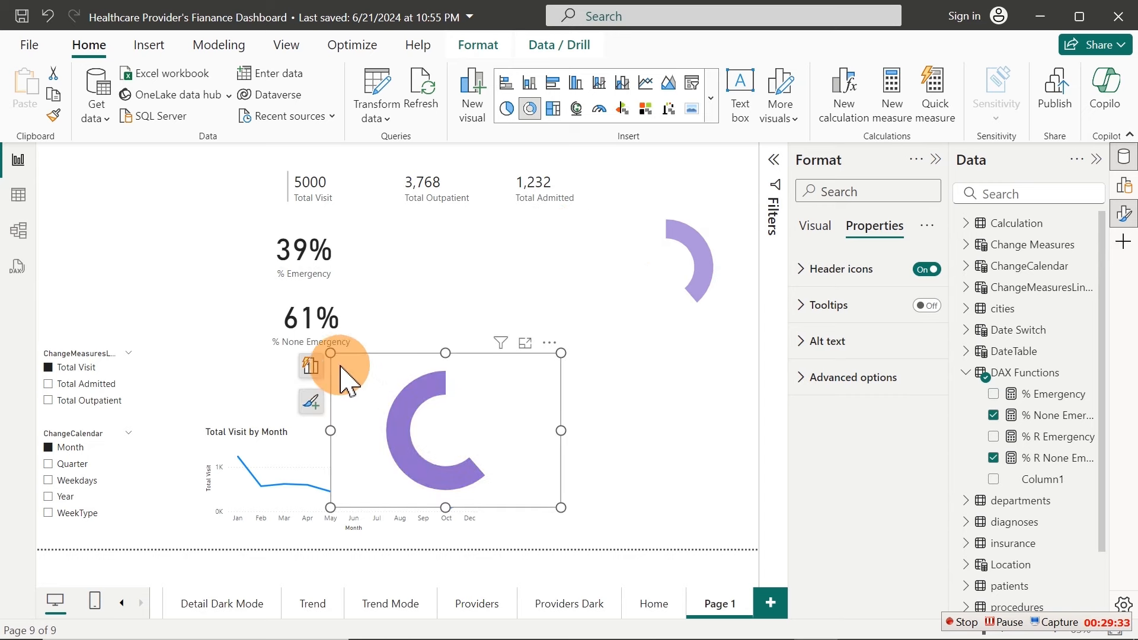
pyautogui.moveTo(331, 355); pyautogui.dragTo(461, 259)
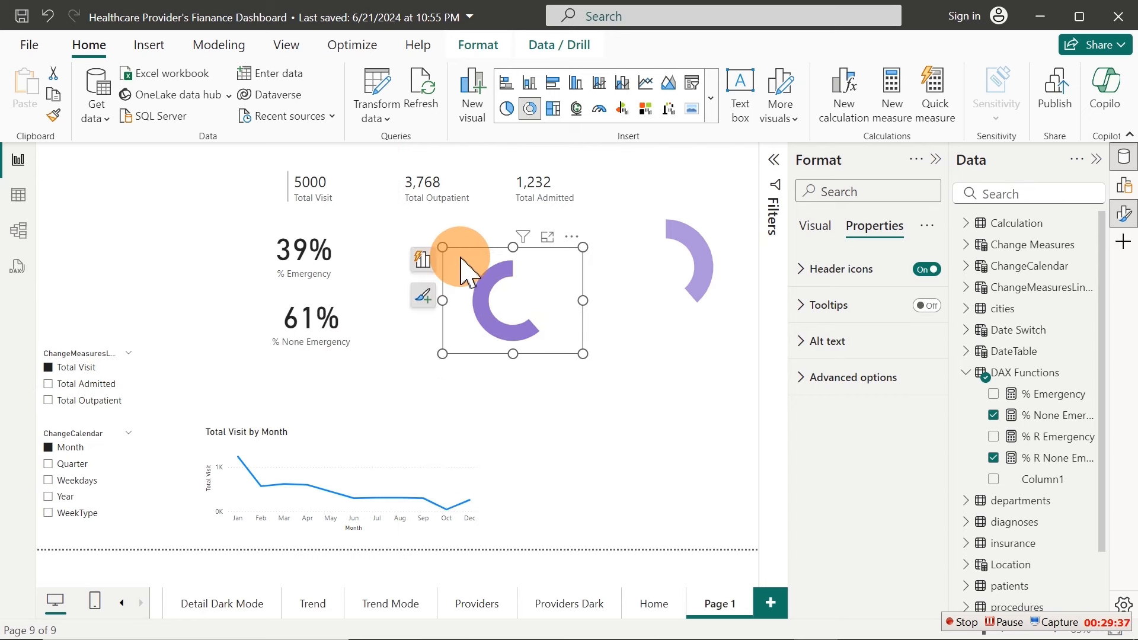
# Set the % Emergency card's callout value font size to 20 and turn off its category label
pyautogui.click(300, 255)
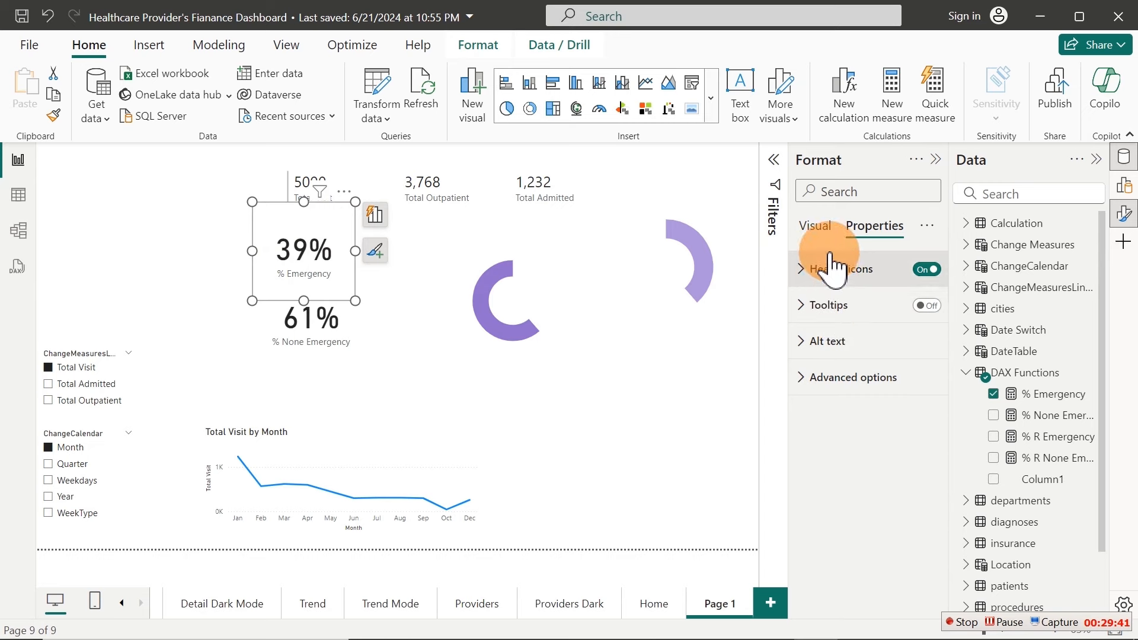
pyautogui.click(816, 227)
pyautogui.click(860, 342)
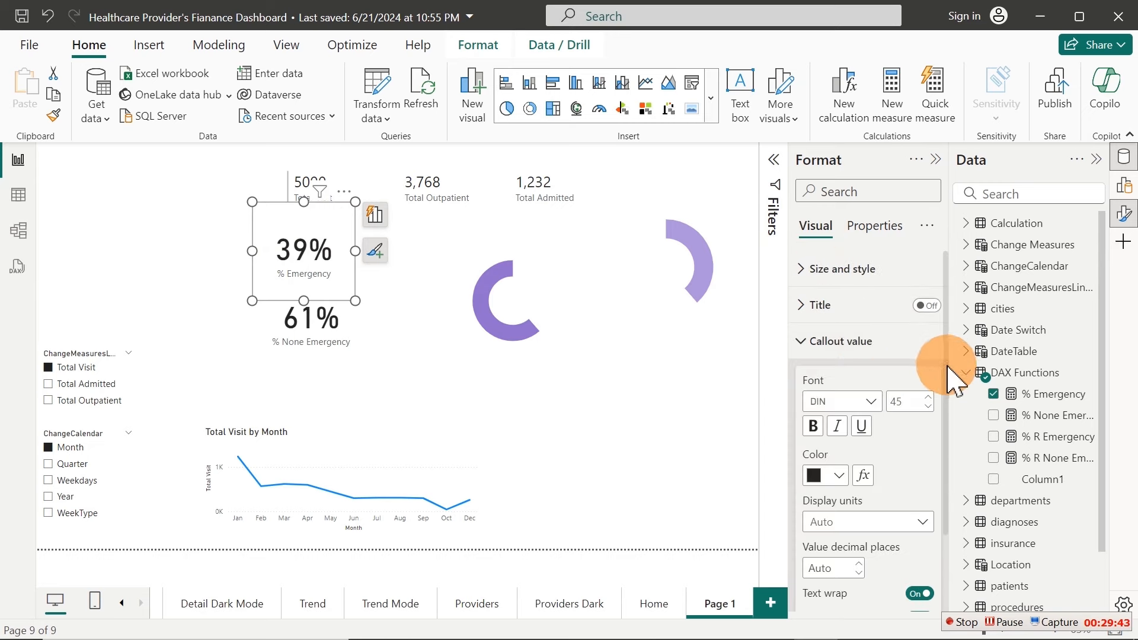
pyautogui.click(901, 400)
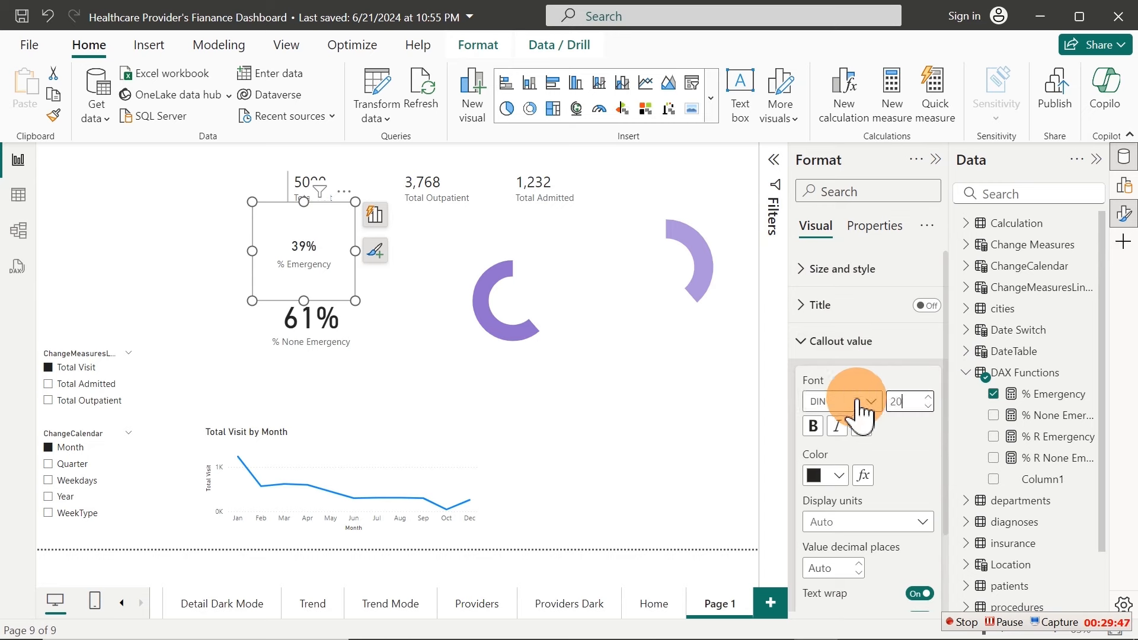
pyautogui.click(841, 355)
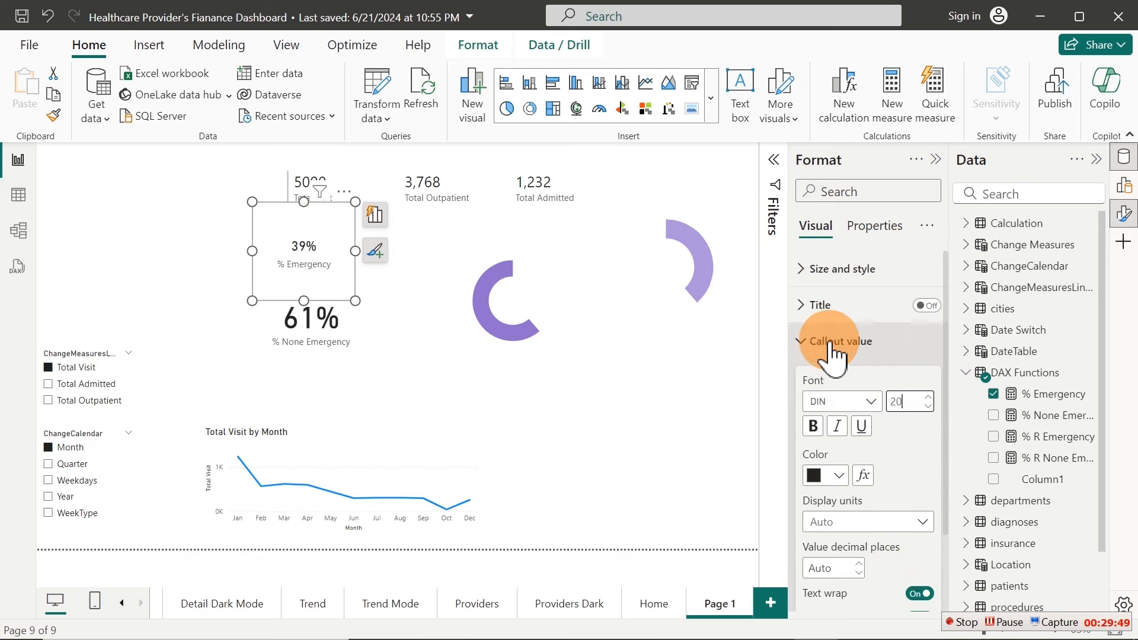
pyautogui.click(926, 378)
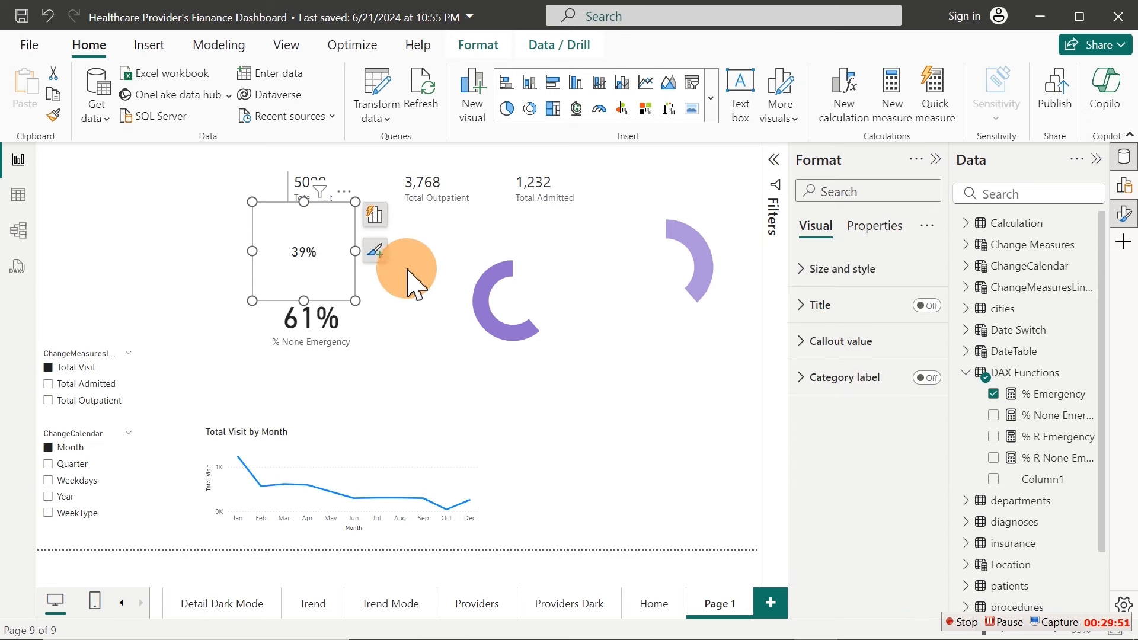
# Shrink the % Emergency card and place it over the % None Emergency donut chart, and move that donut down the page
pyautogui.moveTo(356, 299); pyautogui.dragTo(534, 321)
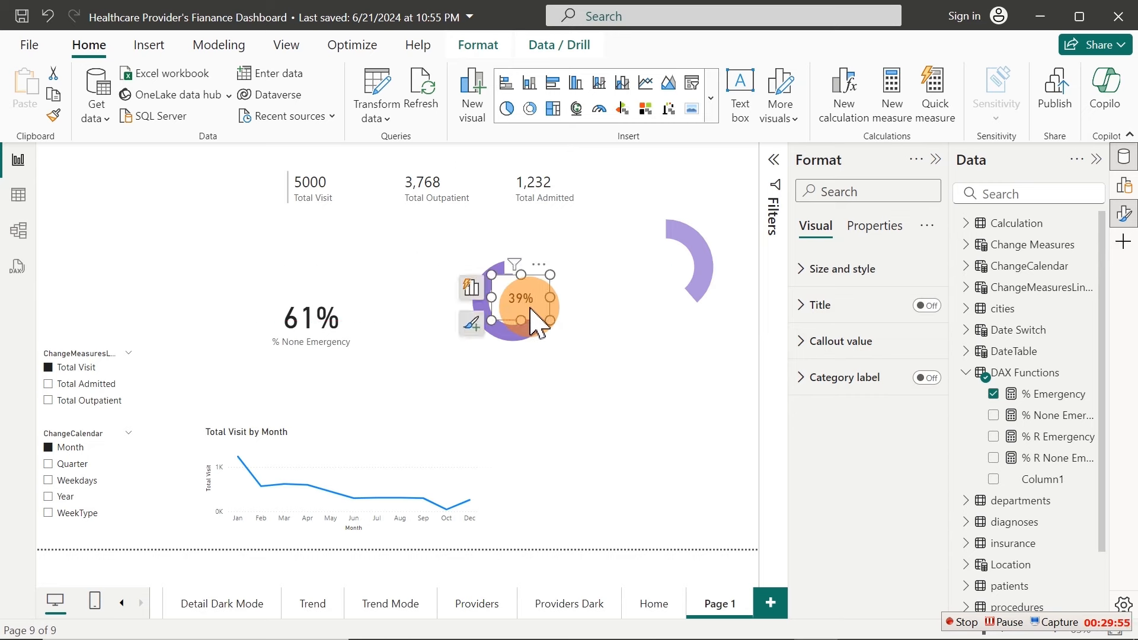
pyautogui.click(354, 322)
pyautogui.click(547, 308)
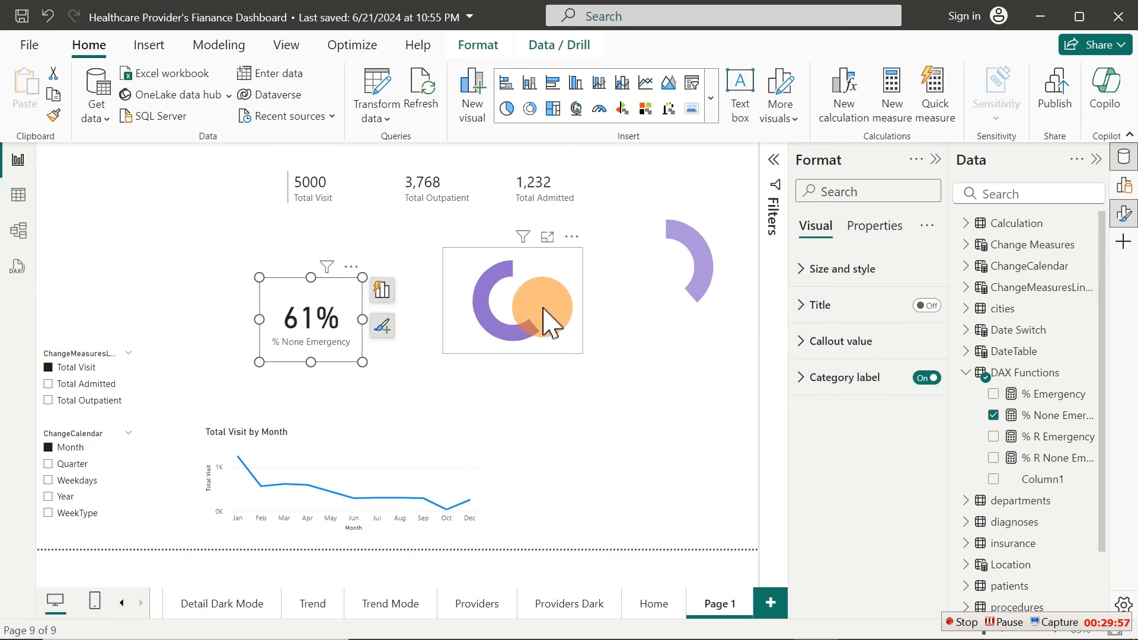
pyautogui.moveTo(546, 308); pyautogui.dragTo(617, 421)
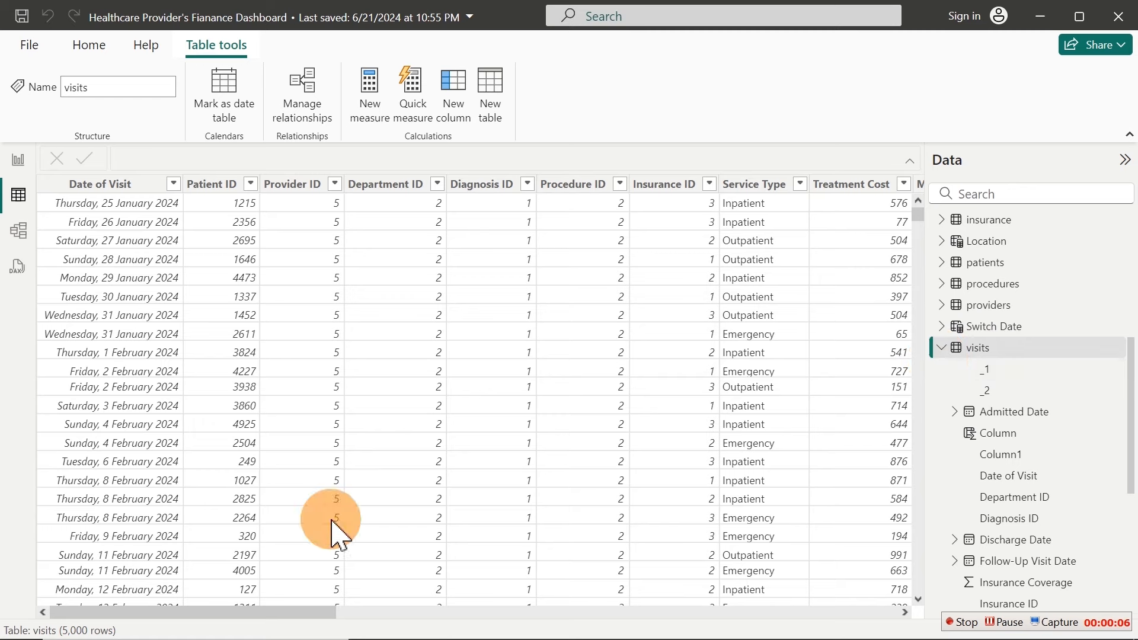
# Examine the Date of Visit and Admitted Date columns of the visits table, including the Admitted Date filter values
pyautogui.moveTo(237, 611); pyautogui.dragTo(191, 617)
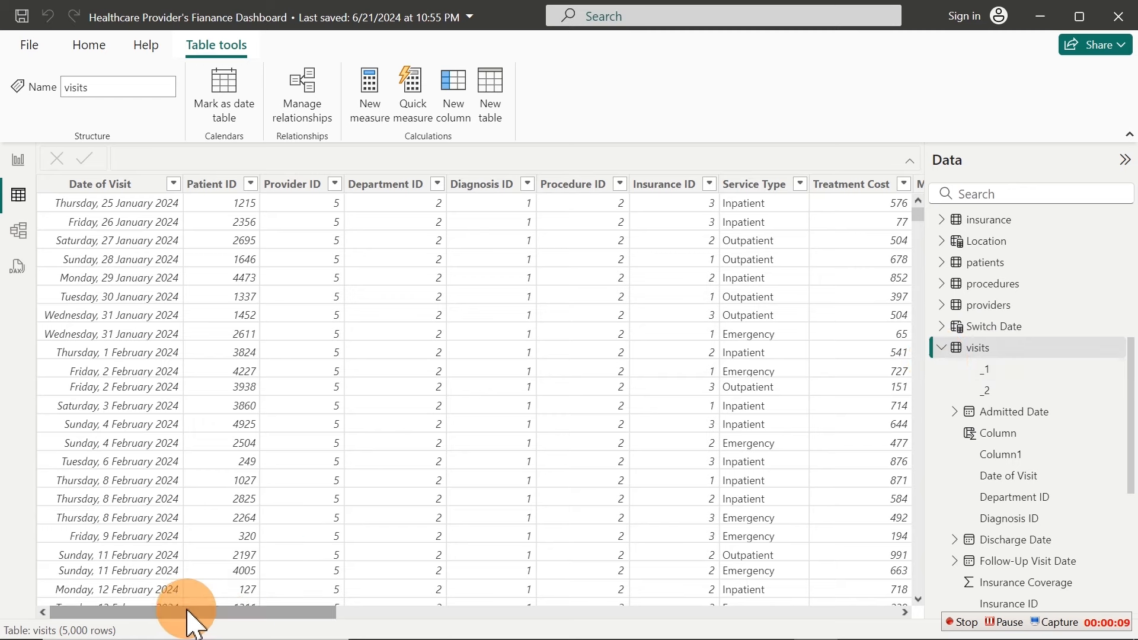
pyautogui.click(97, 182)
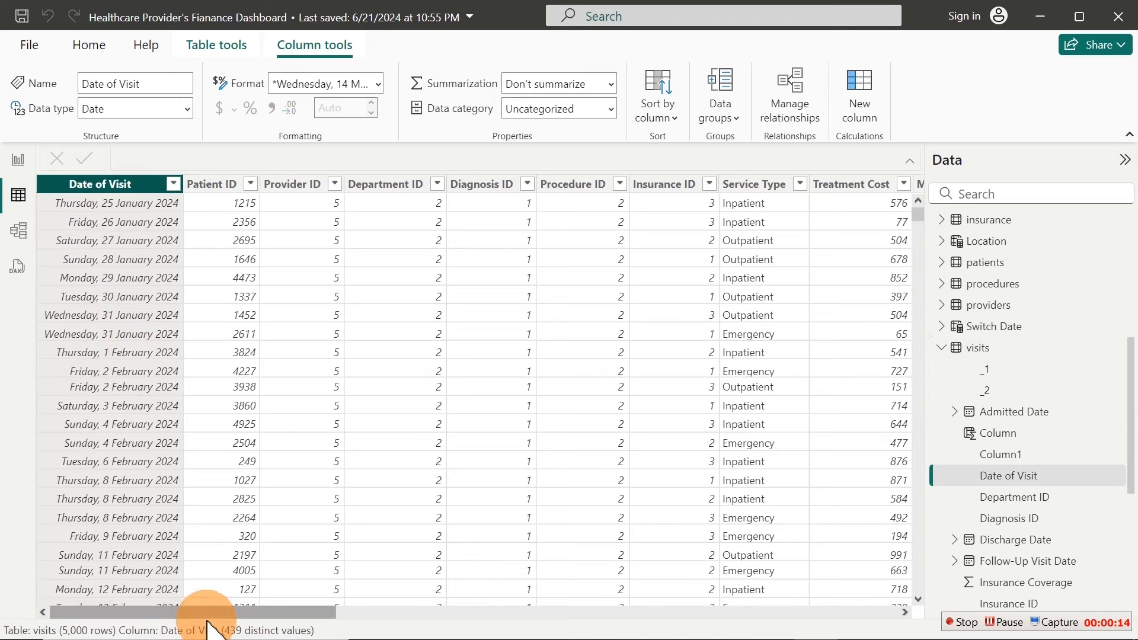
pyautogui.moveTo(190, 611); pyautogui.dragTo(569, 603)
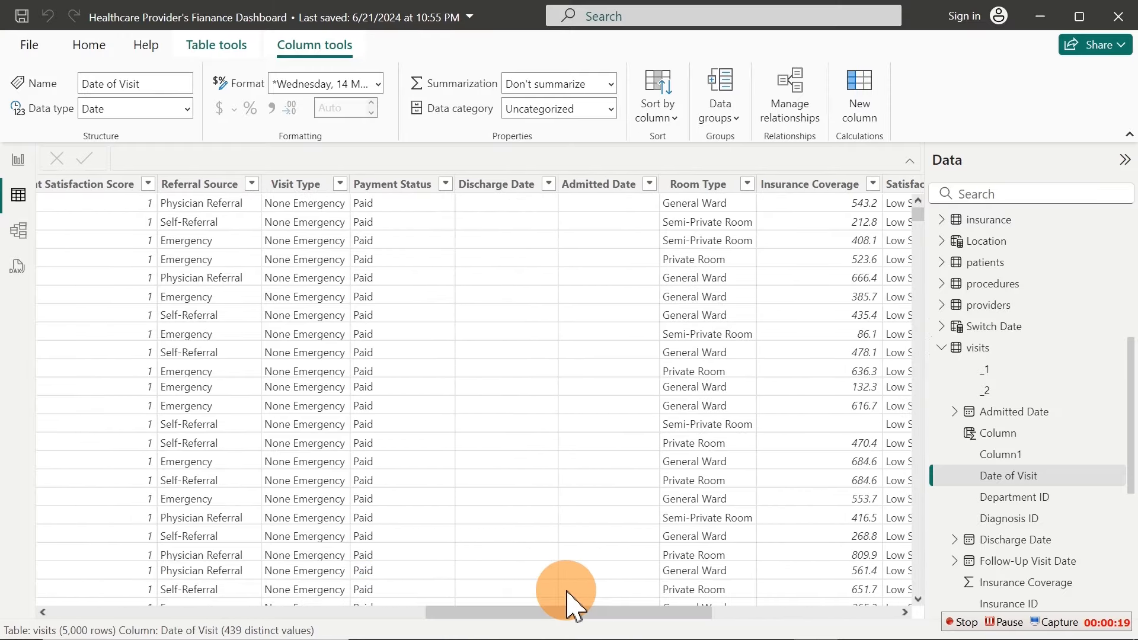
pyautogui.click(596, 185)
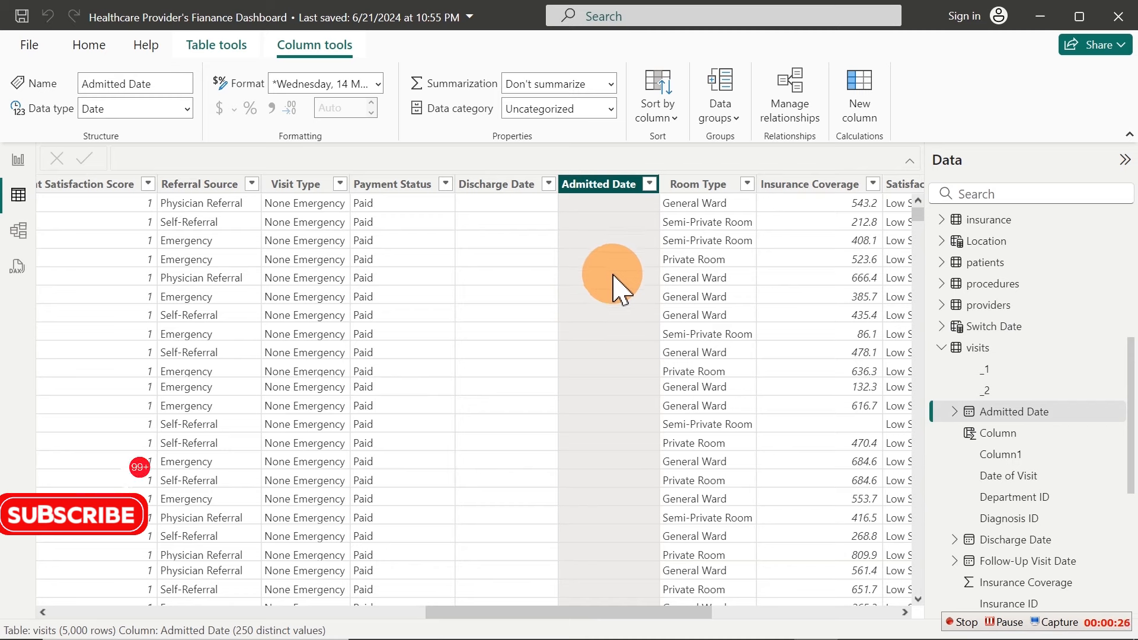
pyautogui.click(651, 184)
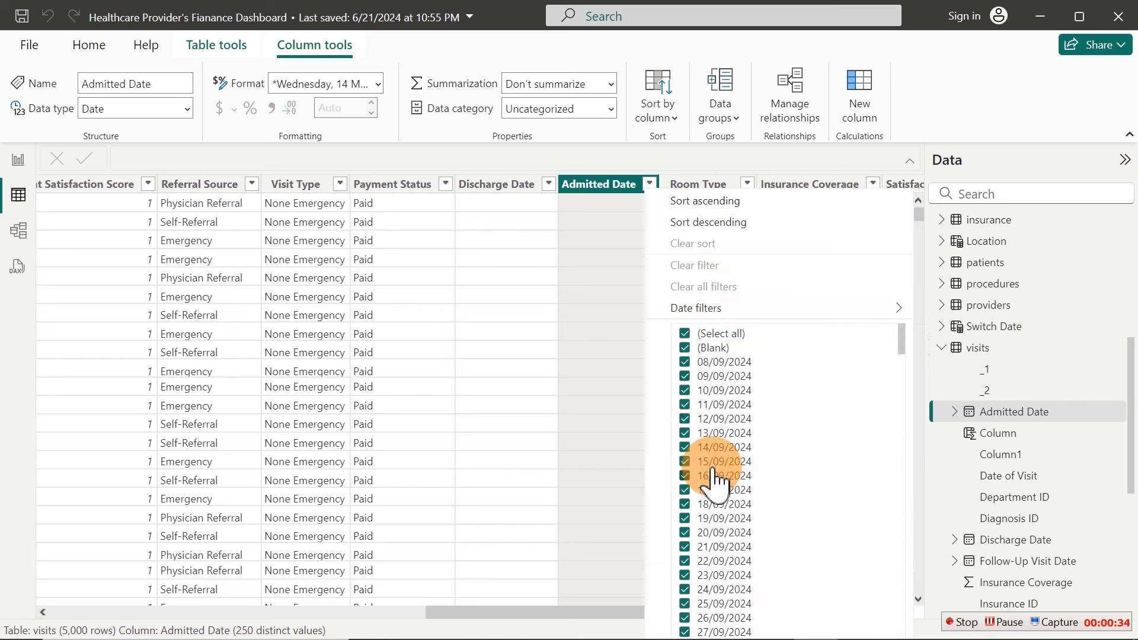
pyautogui.click(615, 195)
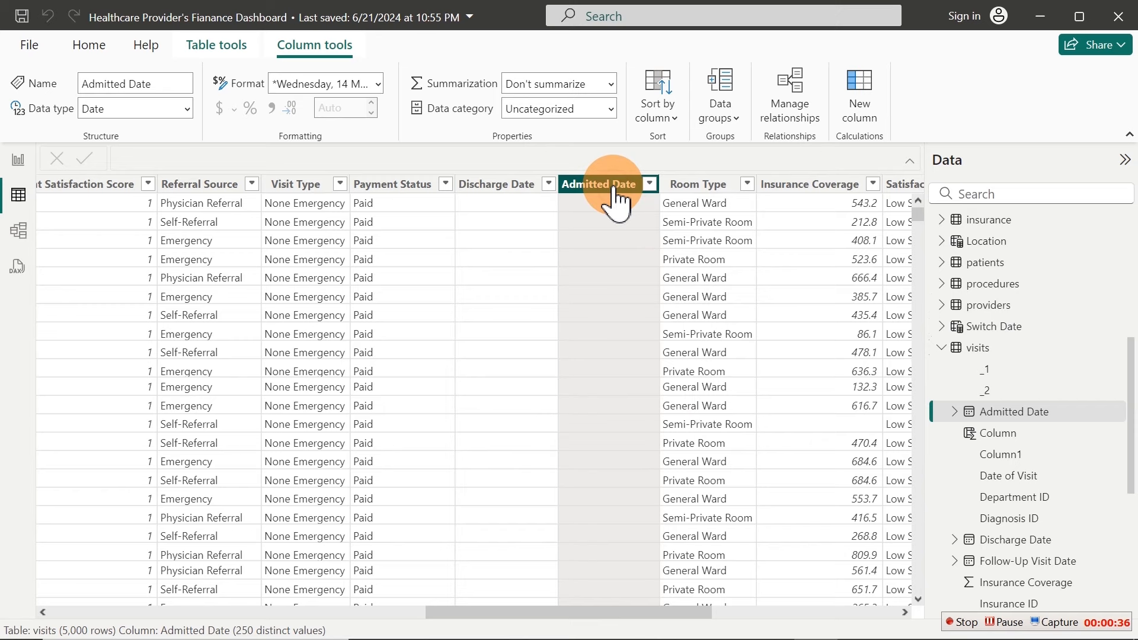
# Add a new calculated column named Length of Stay to the visits table
pyautogui.rightClick(614, 189)
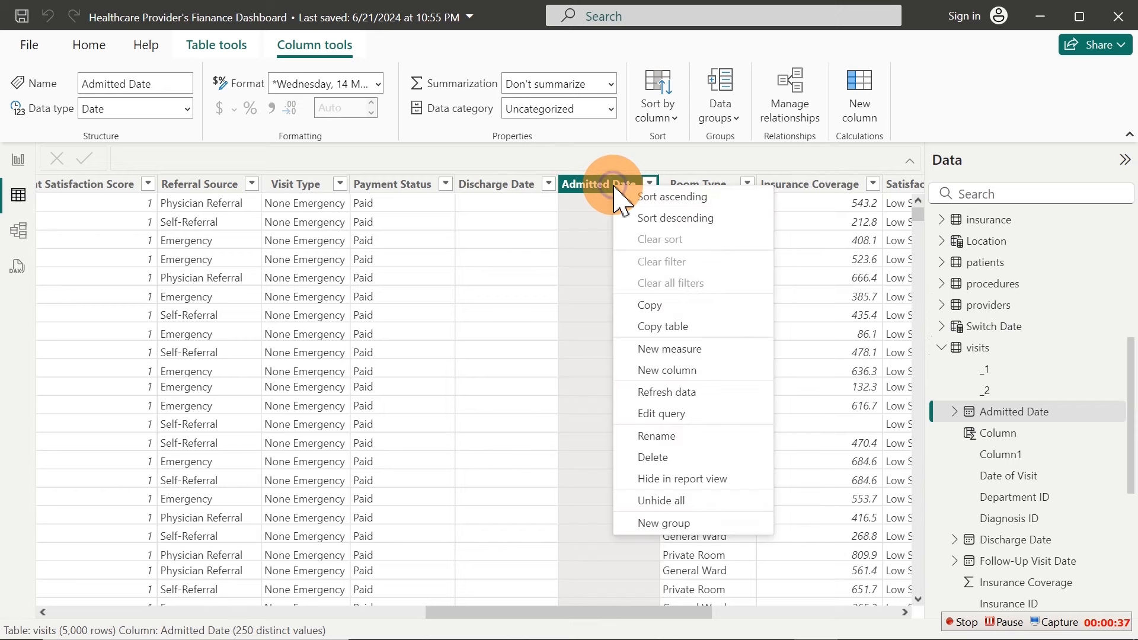
pyautogui.click(665, 373)
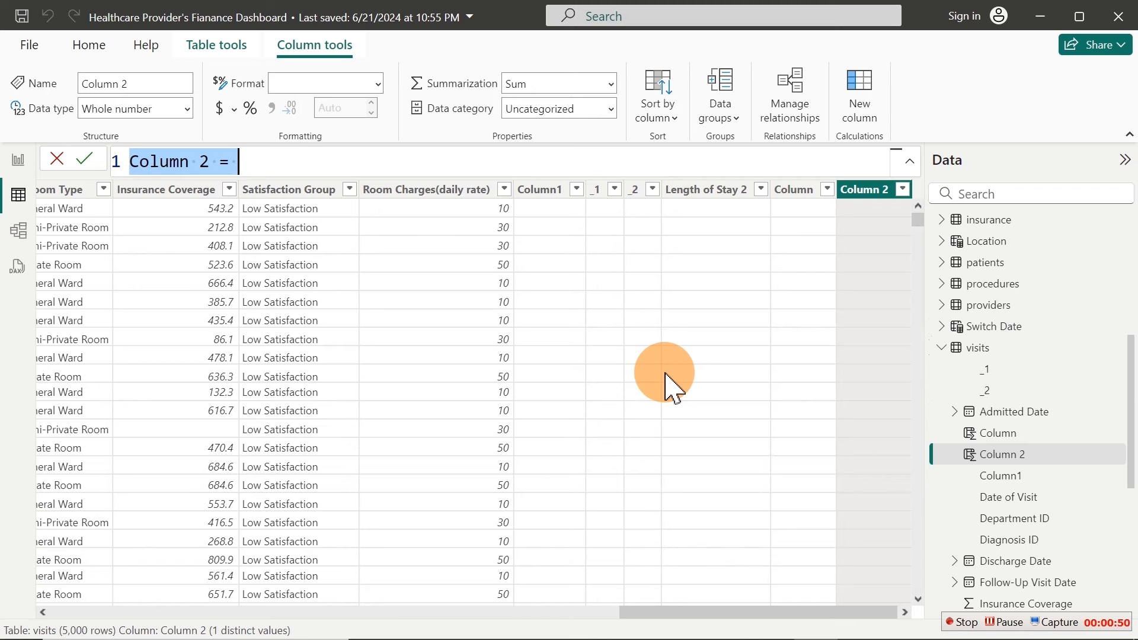
pyautogui.write('Leng')
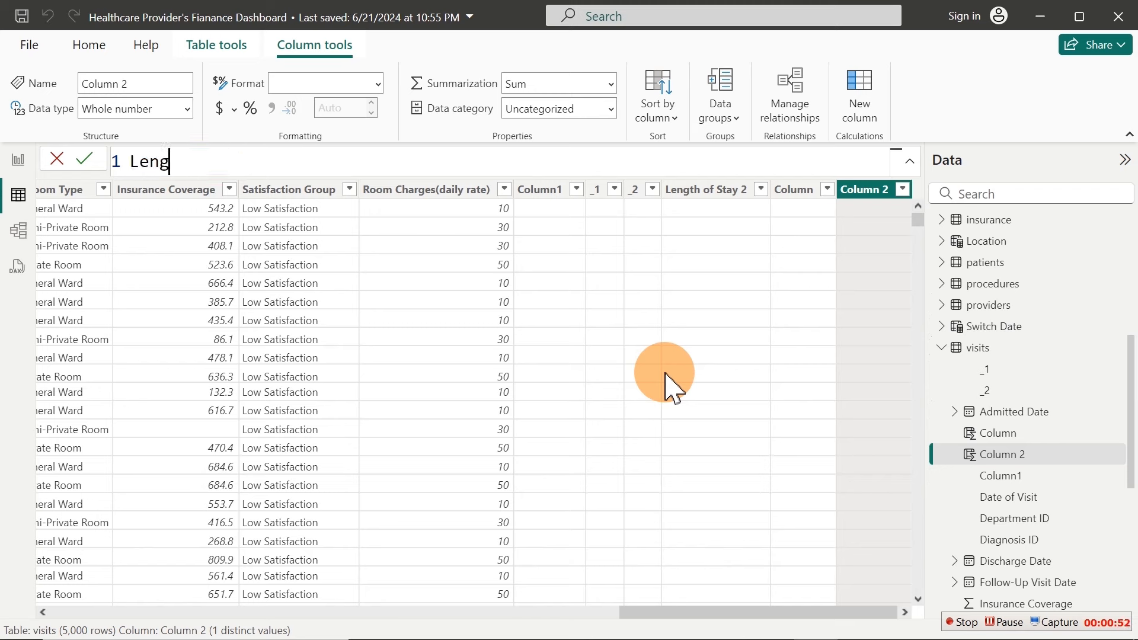
pyautogui.write('th of Sa')
pyautogui.write('ay')
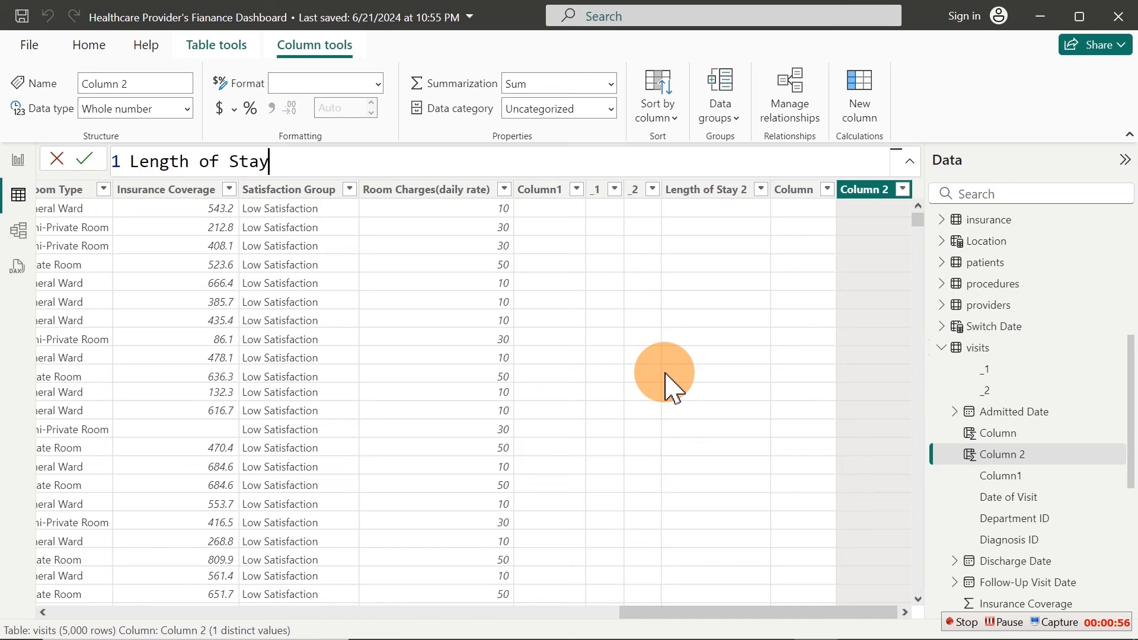
pyautogui.write(' =')
pyautogui.hotkey('shift', 'Return')
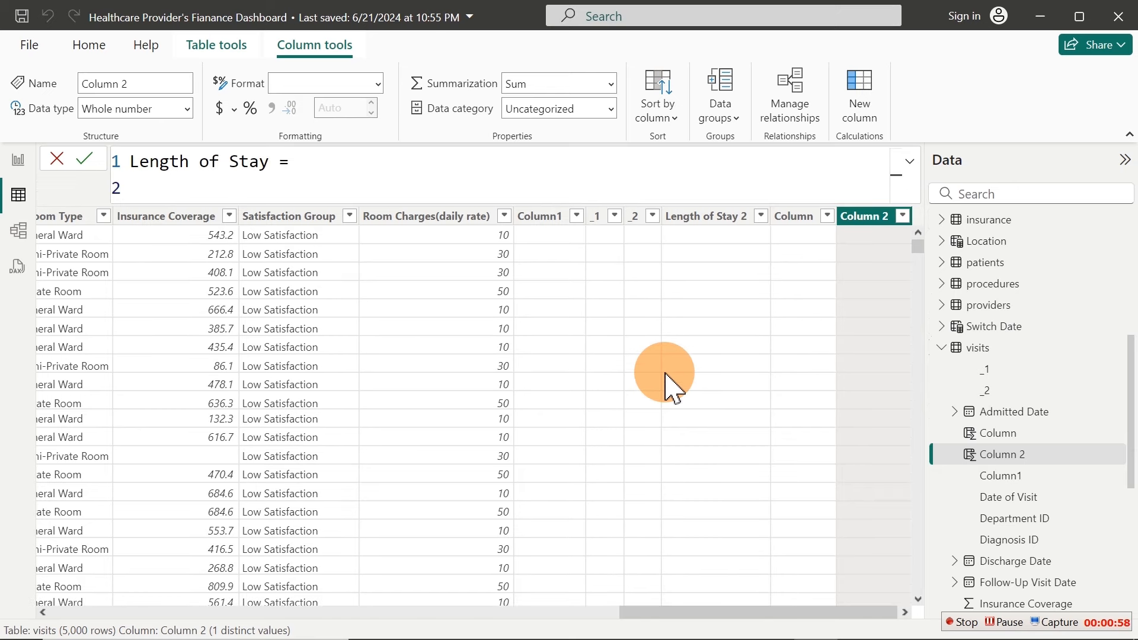
# Declare a variable named _AdmissionDays in the Length of Stay formula
pyautogui.write('var')
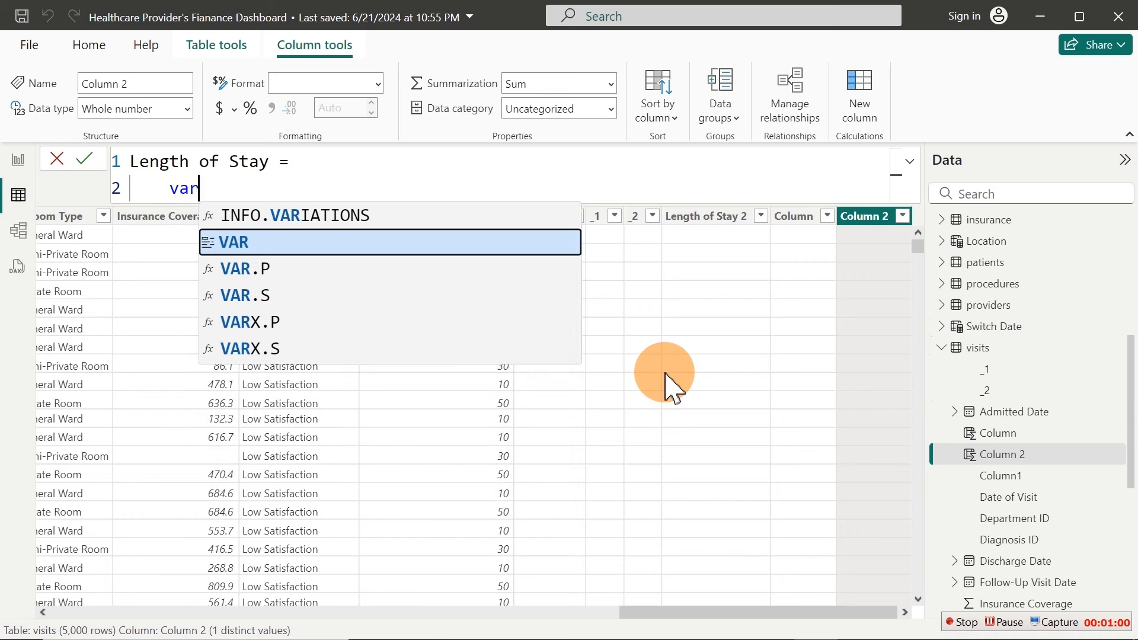
pyautogui.press('Tab')
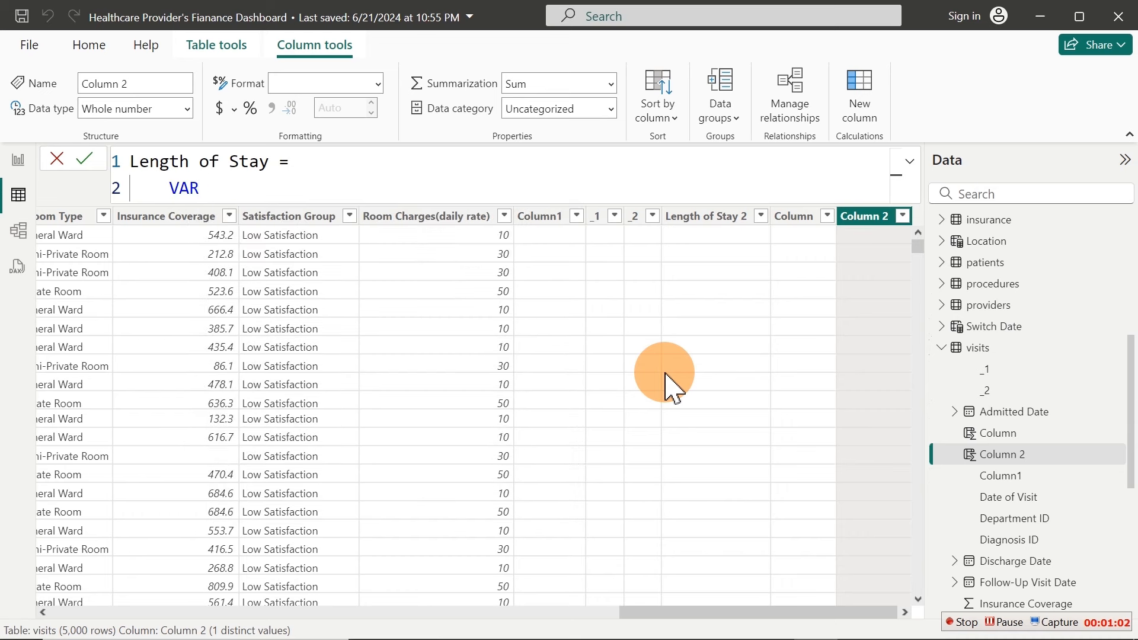
pyautogui.write('_Admission')
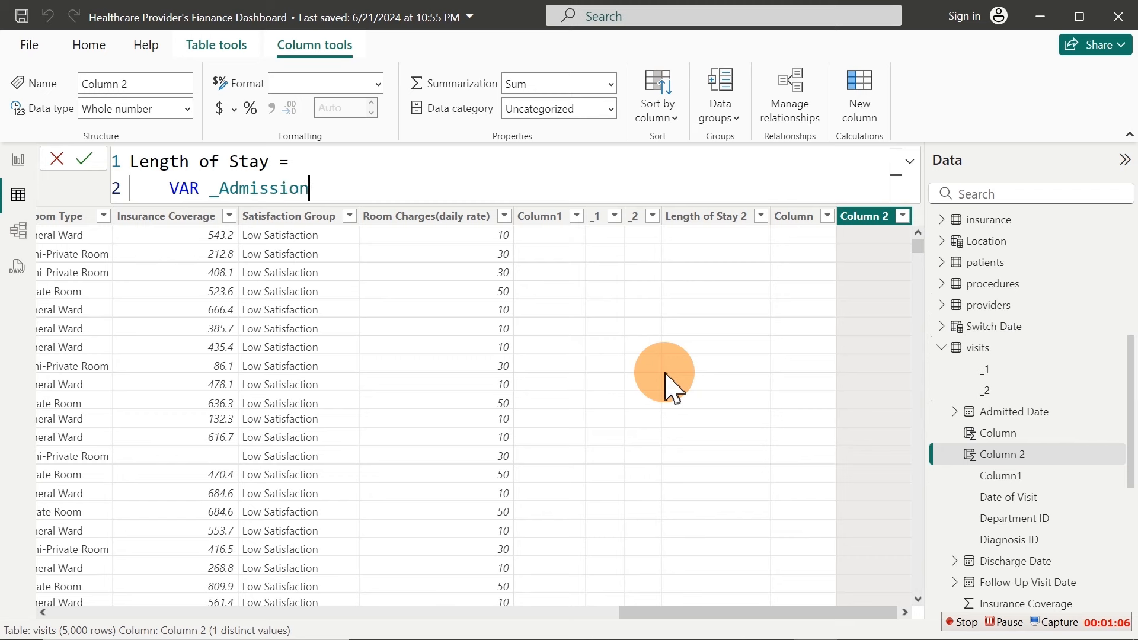
pyautogui.write('d')
pyautogui.press('BackSpace')
pyautogui.write('Days =')
pyautogui.hotkey('shift', 'Return')
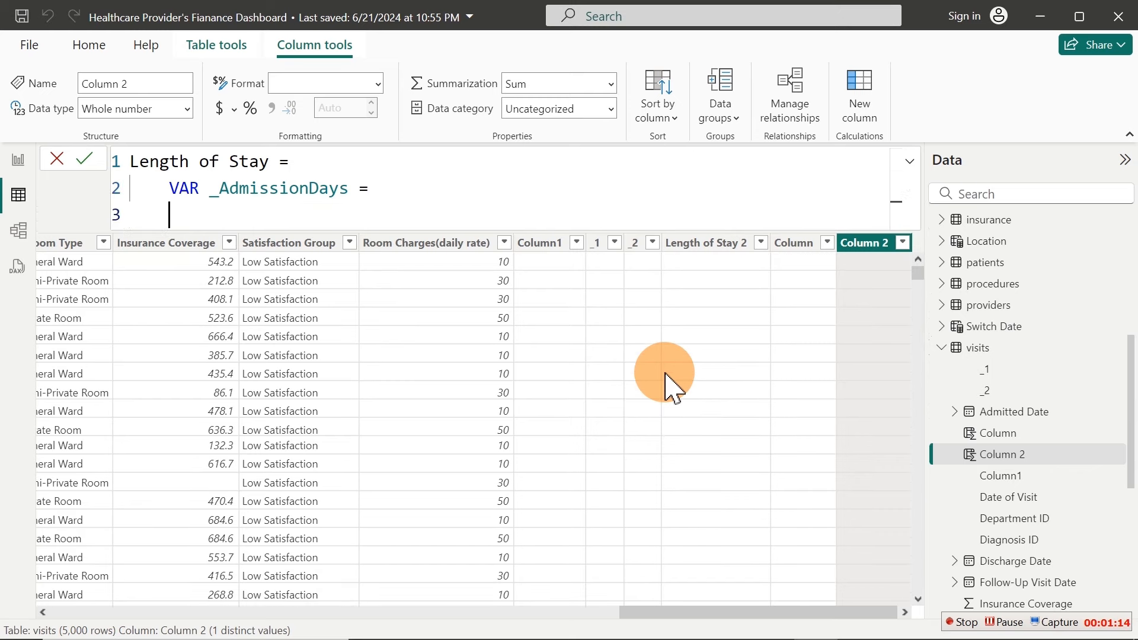
# Assign the variable a DATEDIFF function with visits[Admitted Date] as its first date
pyautogui.write('dated')
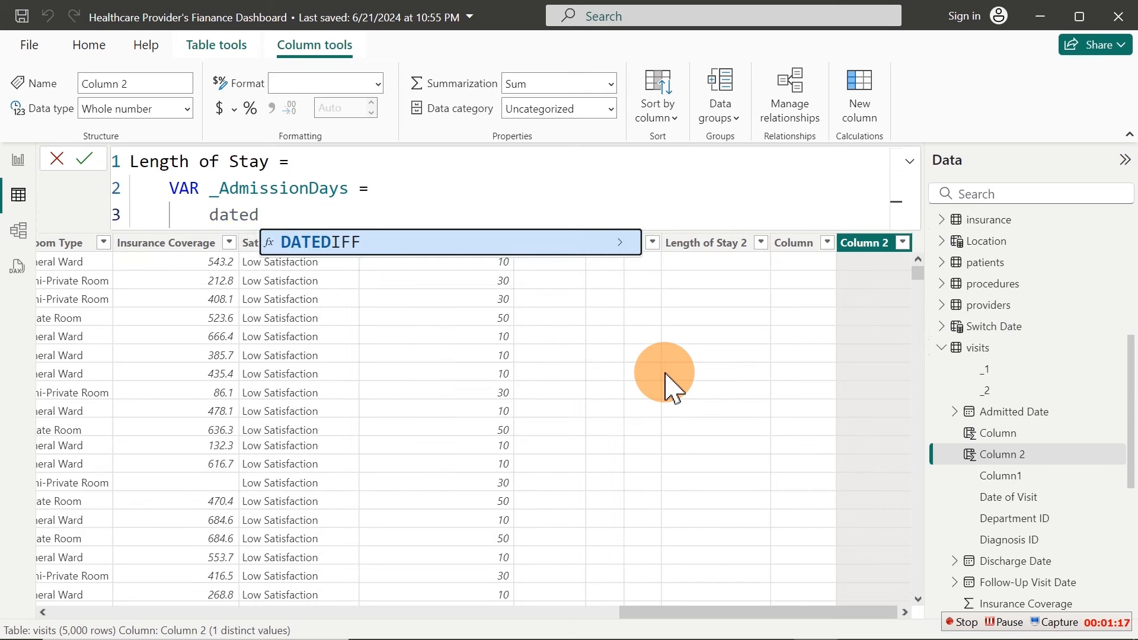
pyautogui.press('Tab')
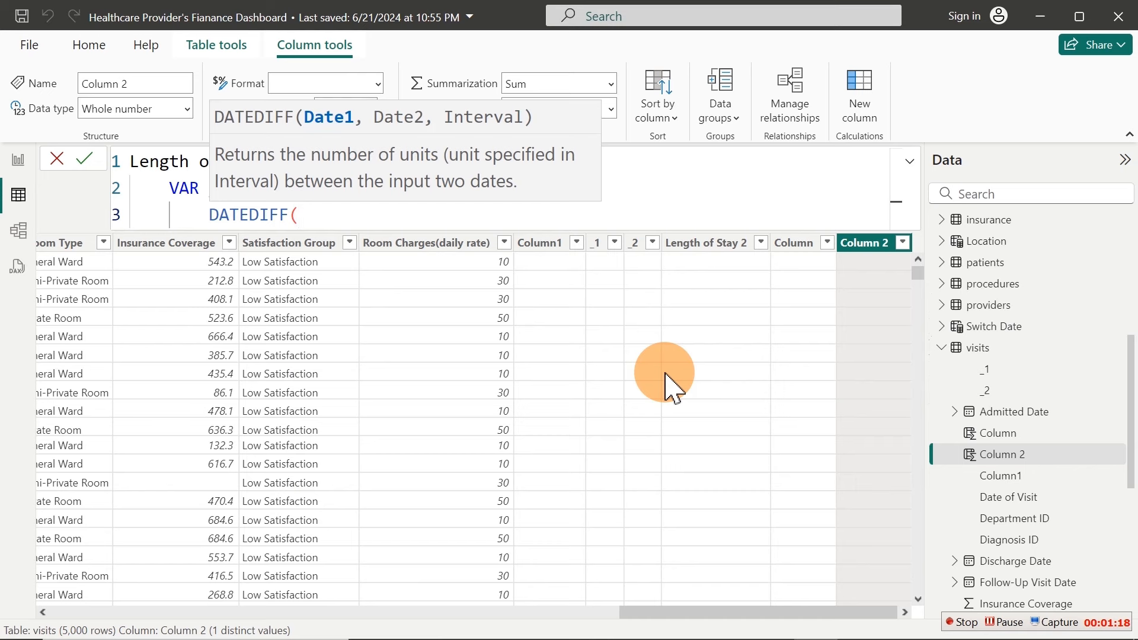
pyautogui.hotkey('shift', 'Return')
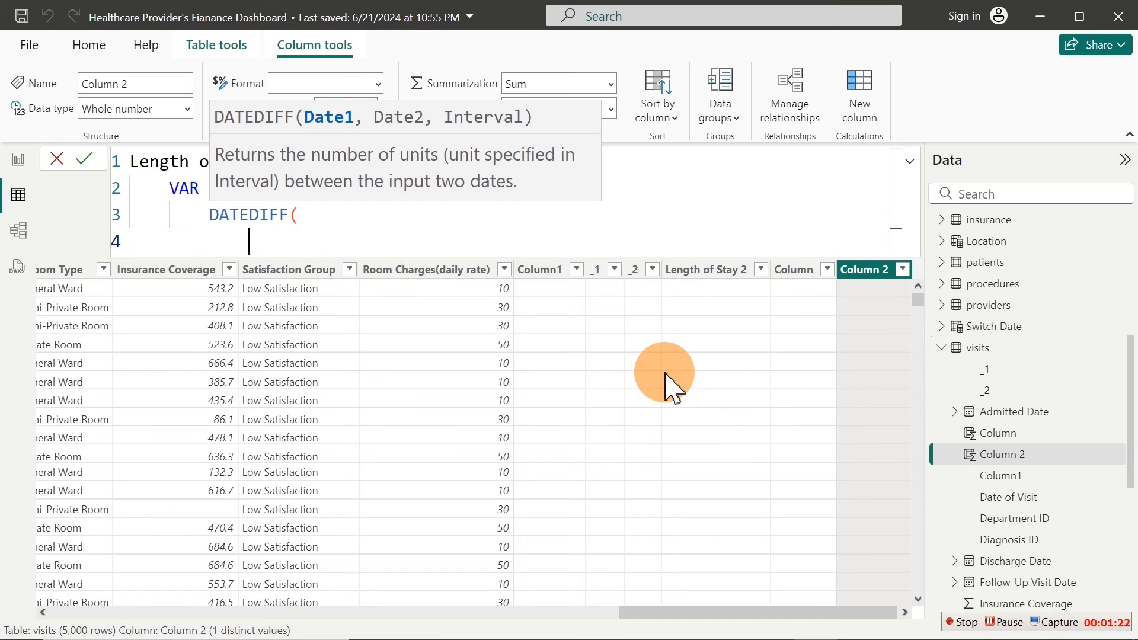
pyautogui.write('ad')
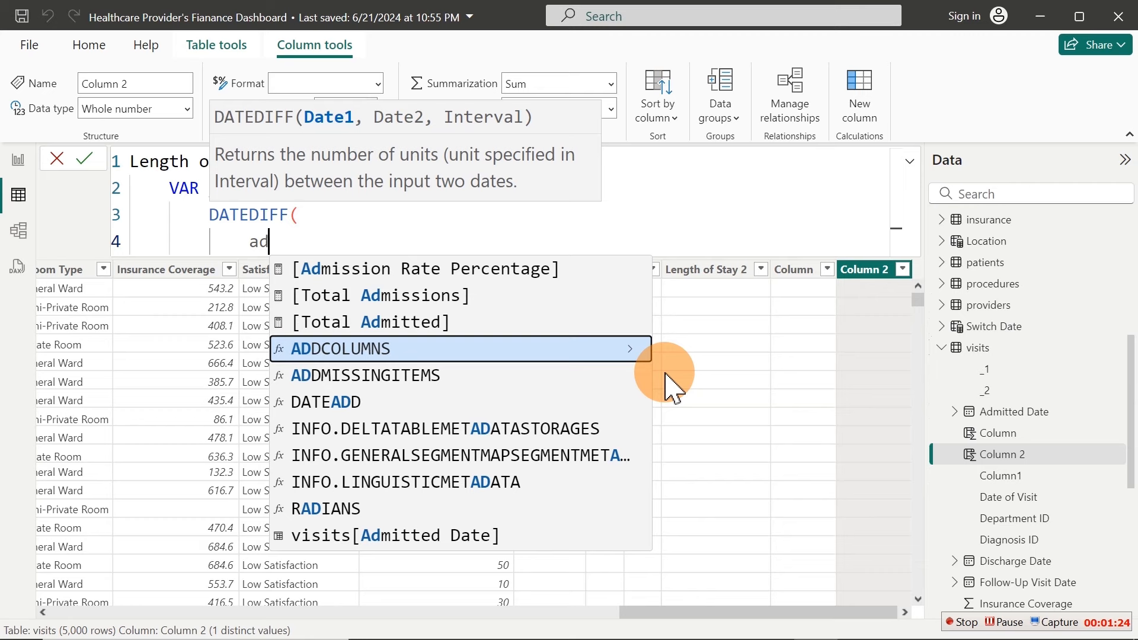
pyautogui.press('Down')
pyautogui.press('Down')
pyautogui.press('Down')
pyautogui.press('Down')
pyautogui.press('Down')
pyautogui.press('Down')
pyautogui.press('Down')
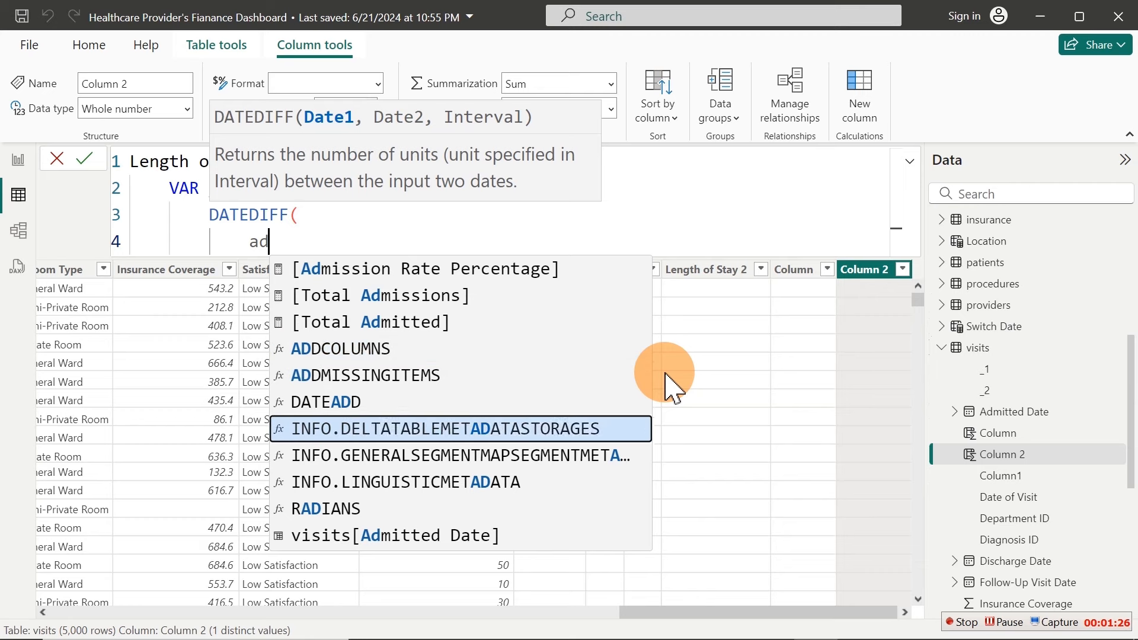
pyautogui.press('Tab')
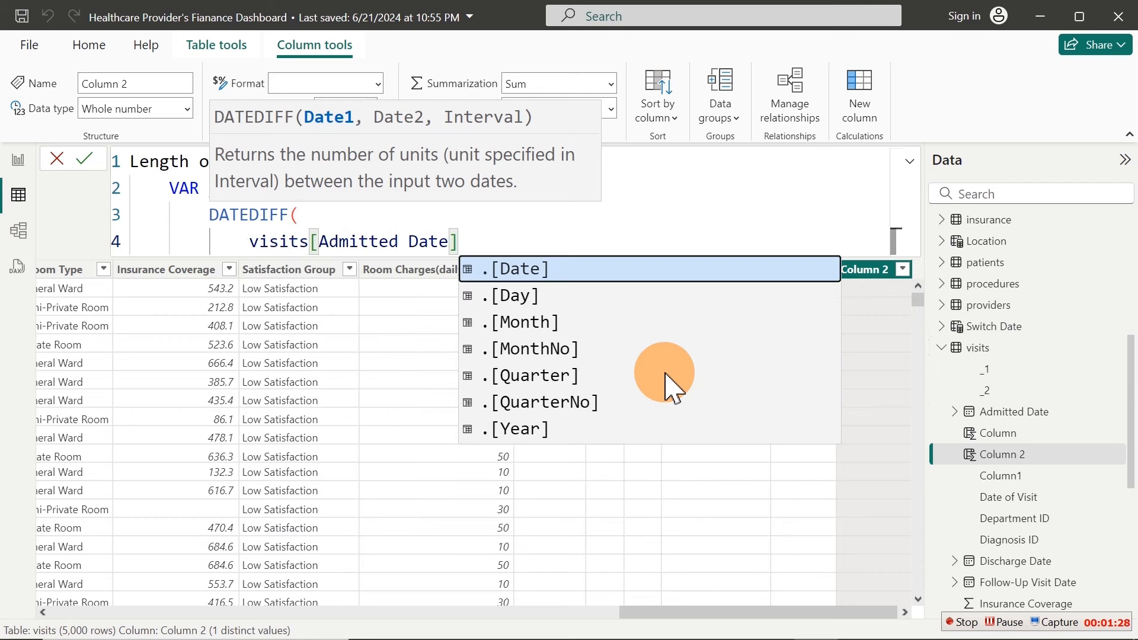
pyautogui.write(',')
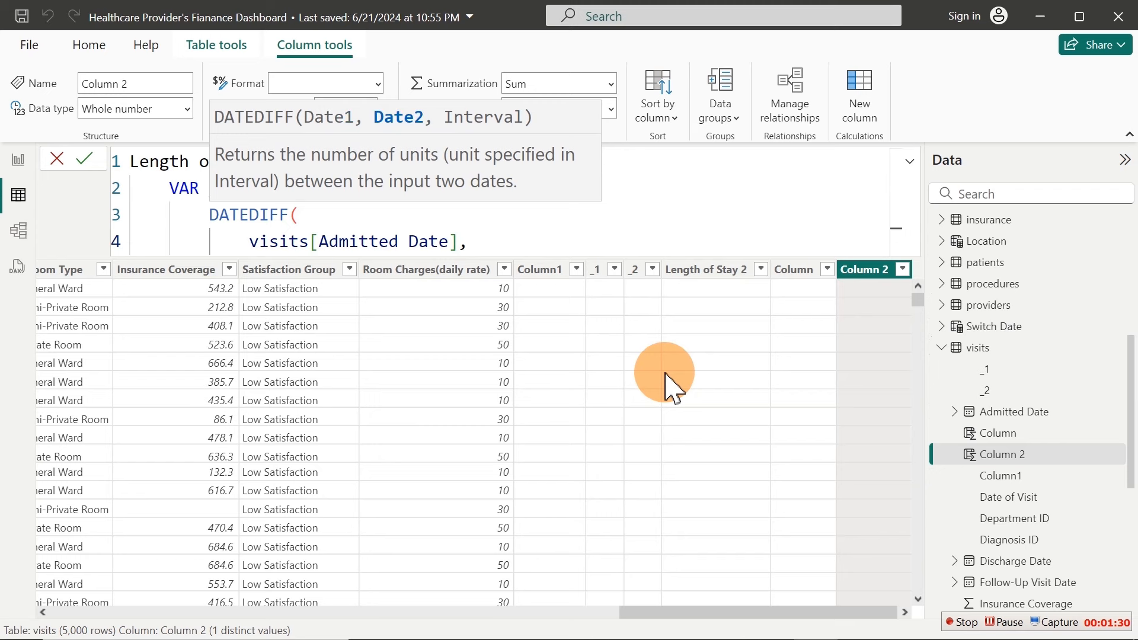
pyautogui.hotkey('shift', 'Return')
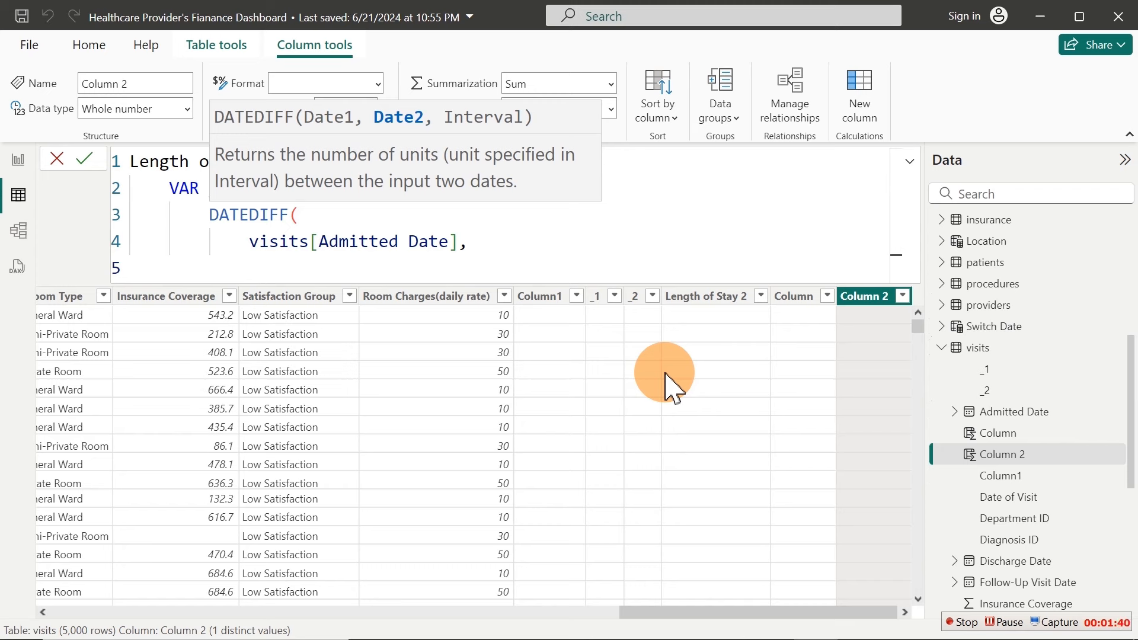
# Complete the DATEDIFF function with visits[Discharge Date] as the second date and DAY as the interval
pyautogui.write('dis')
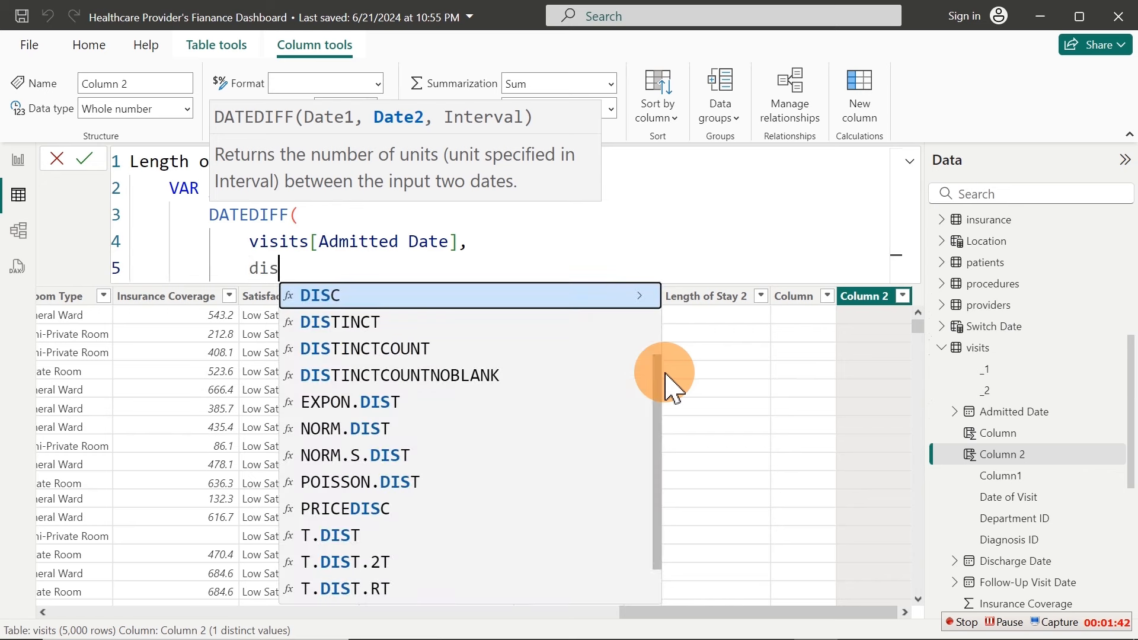
pyautogui.write('c')
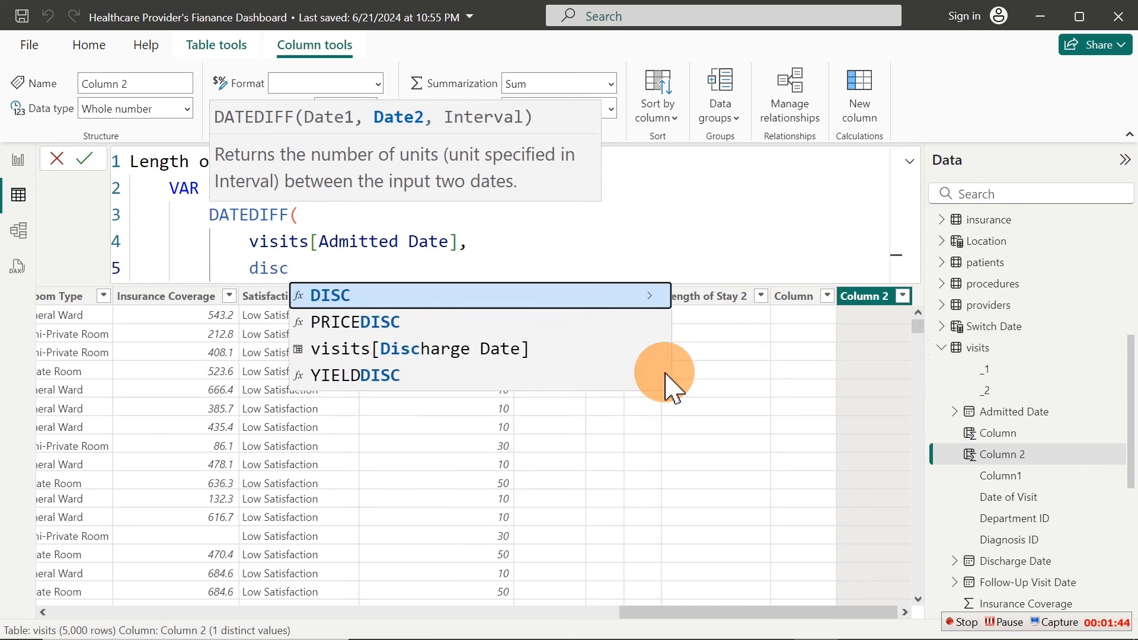
pyautogui.press('Down')
pyautogui.press('Down')
pyautogui.press('Tab')
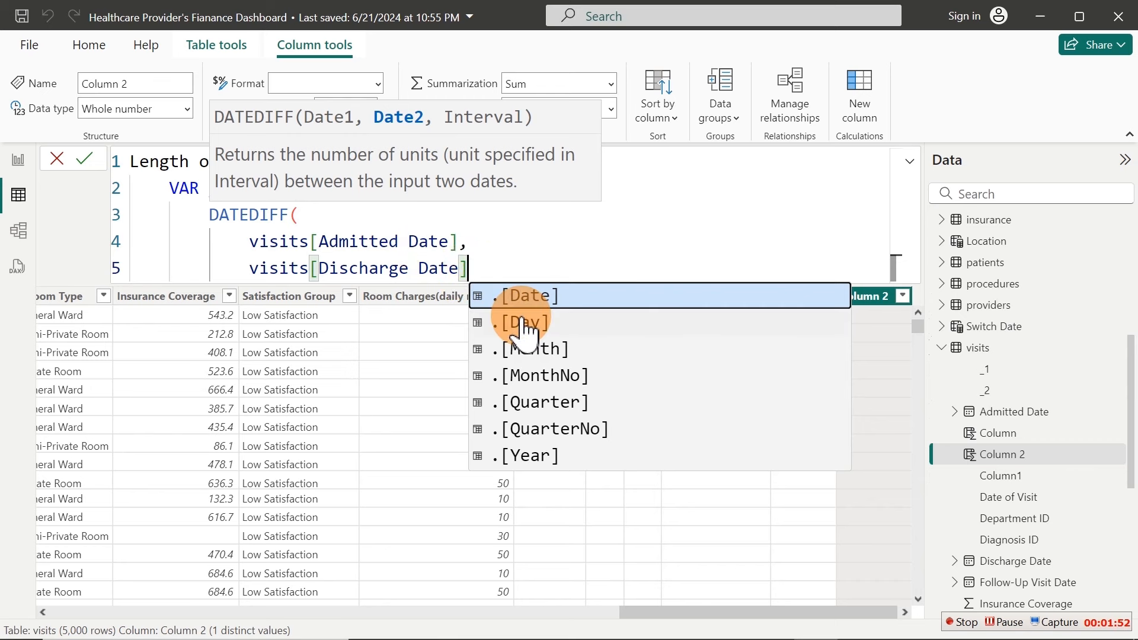
pyautogui.write(',')
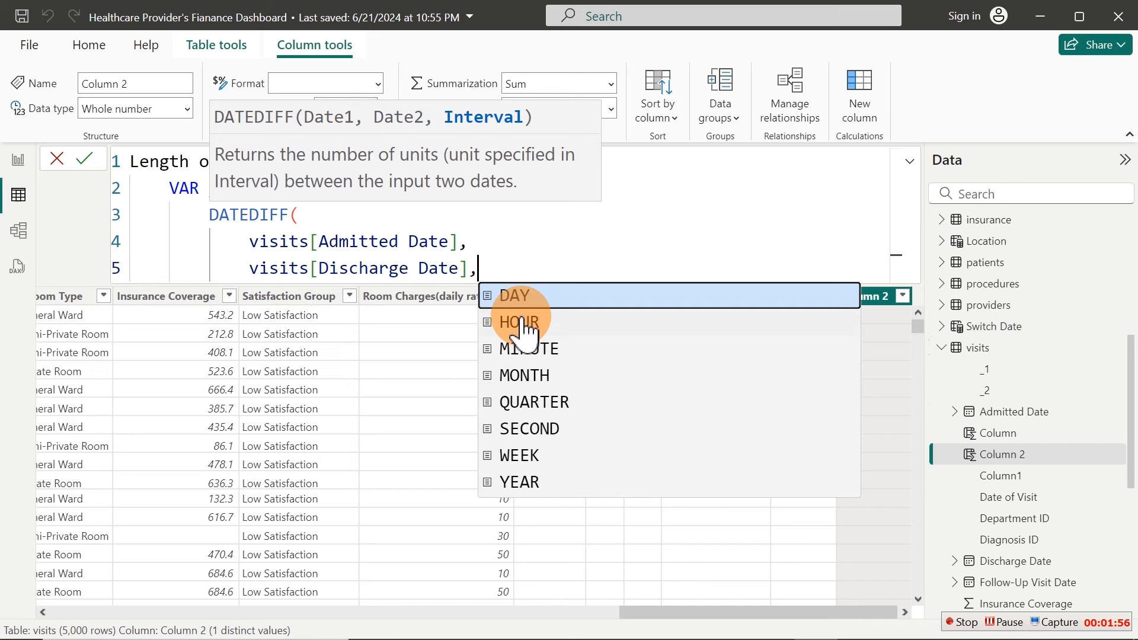
pyautogui.hotkey('shift', 'Return')
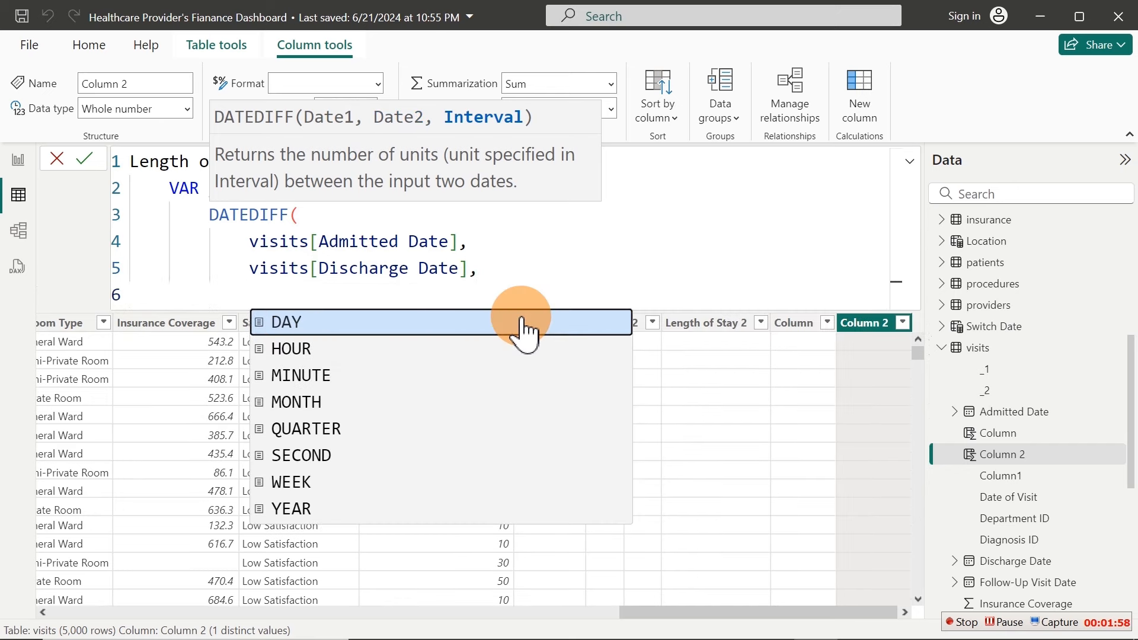
pyautogui.click(523, 324)
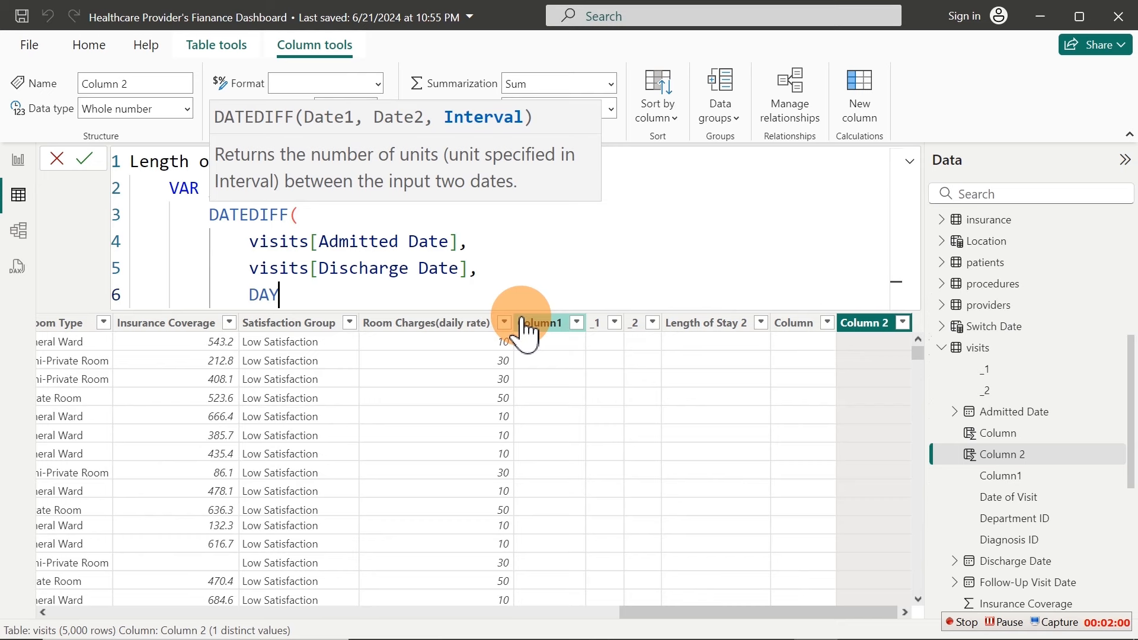
pyautogui.hotkey('shift', 'Return')
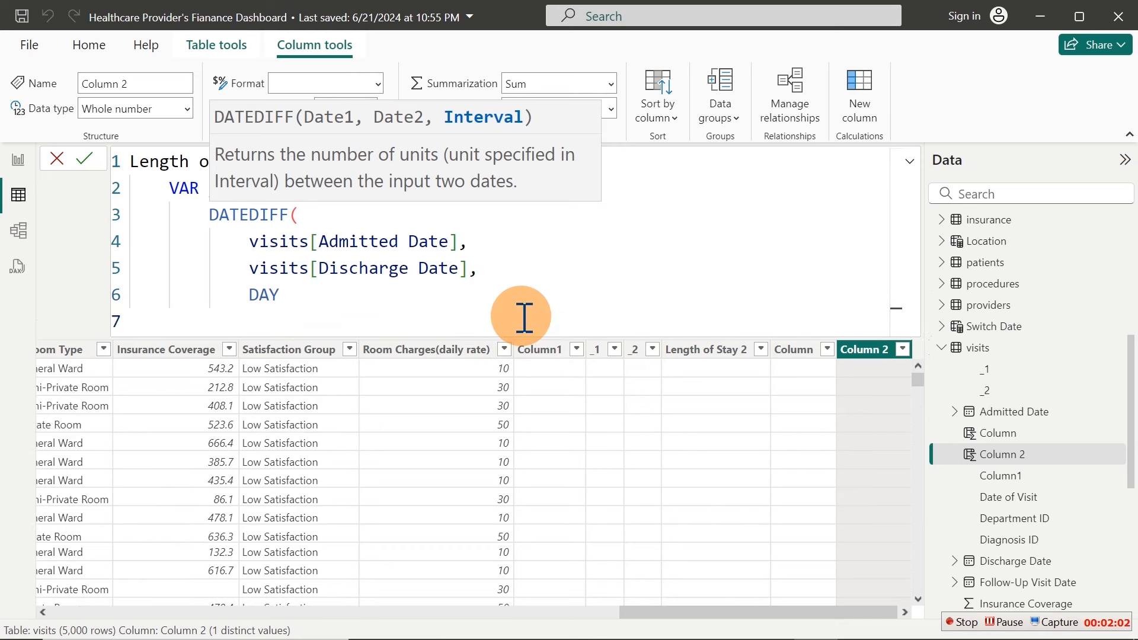
pyautogui.write(')')
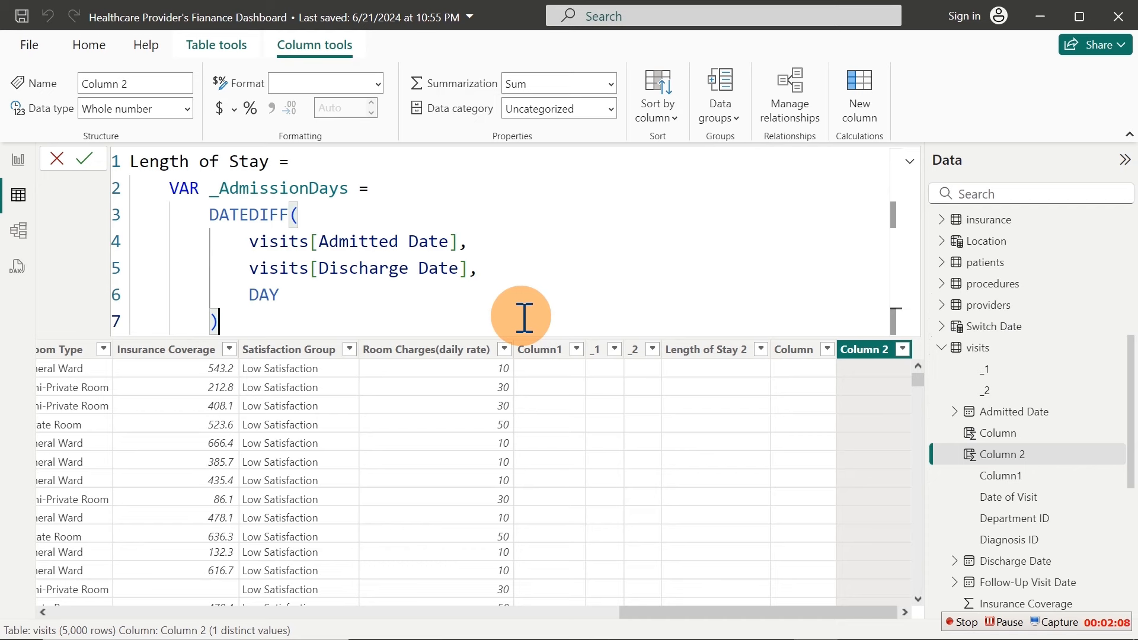
# Finish the Length of Stay formula with RETURN _AdmissionDays, separated from the variable by blank lines, and commit the column
pyautogui.hotkey('shift', 'Return')
pyautogui.hotkey('shift', 'Return')
pyautogui.hotkey('shift', 'Return')
pyautogui.write('r')
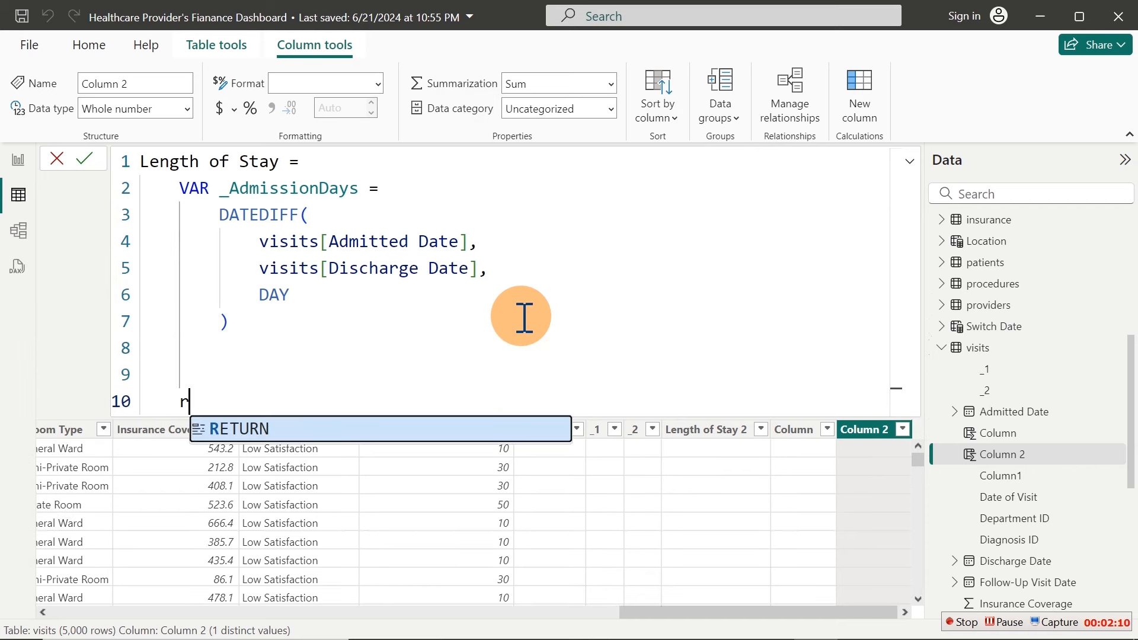
pyautogui.write('et')
pyautogui.press('Tab')
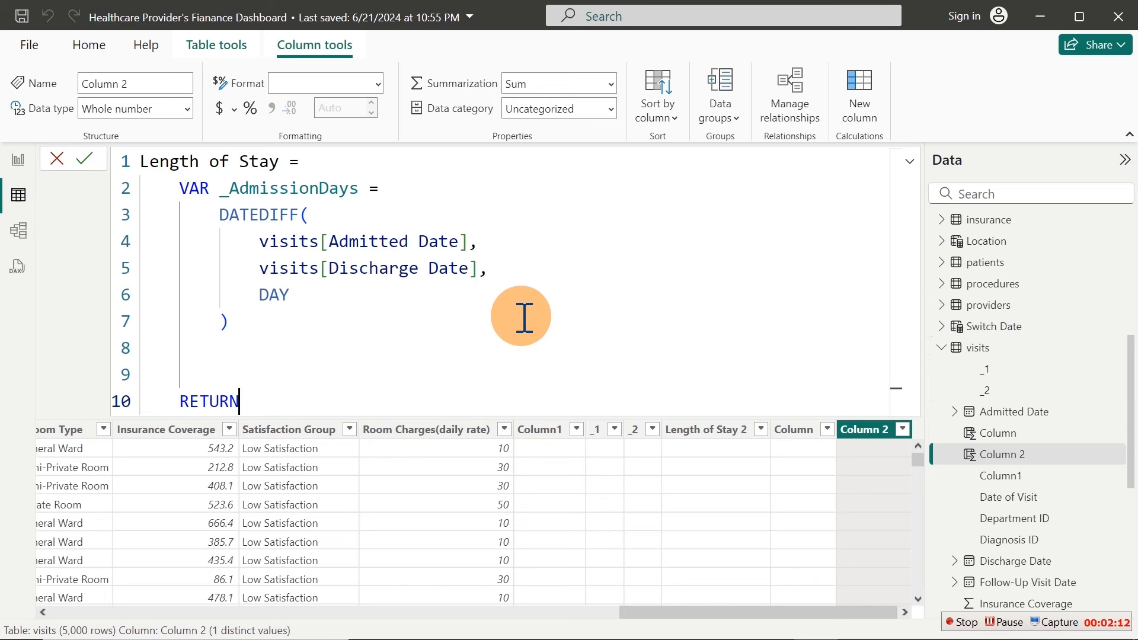
pyautogui.write('_')
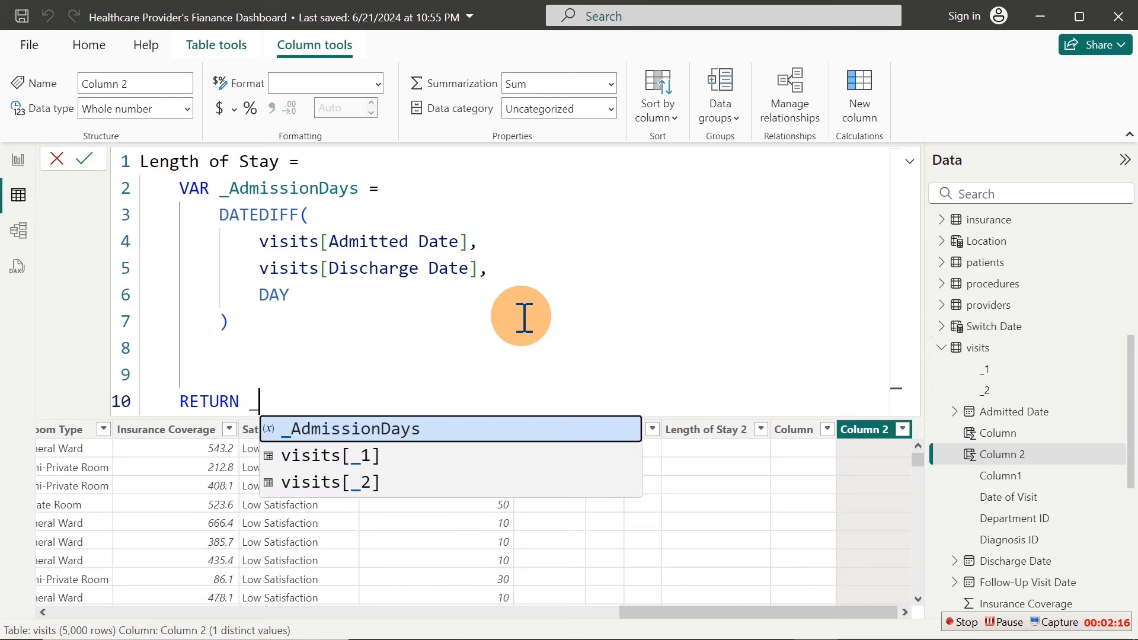
pyautogui.press('Tab')
pyautogui.press('Return')
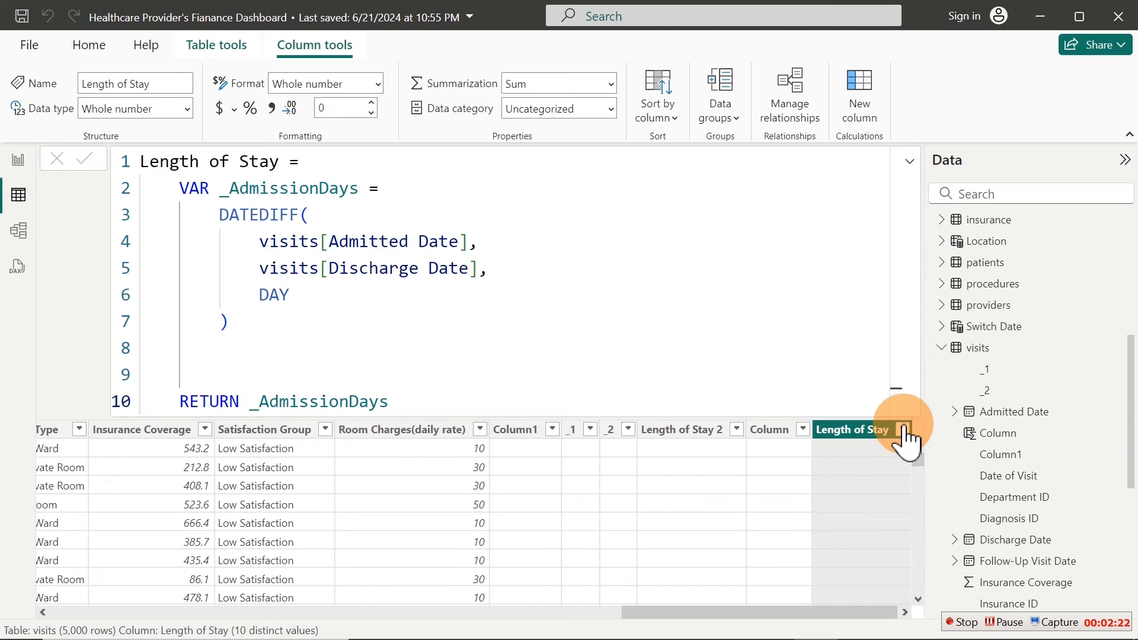
# Examine the distinct values in the Length of Stay column's filter list
pyautogui.click(902, 429)
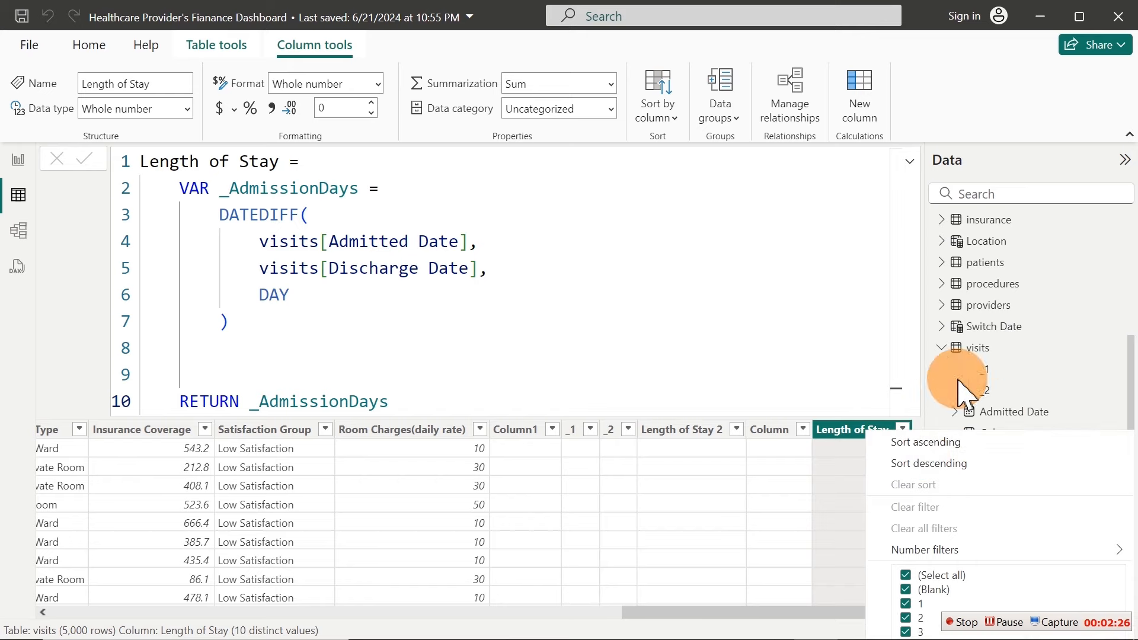
pyautogui.click(908, 163)
pyautogui.click(909, 163)
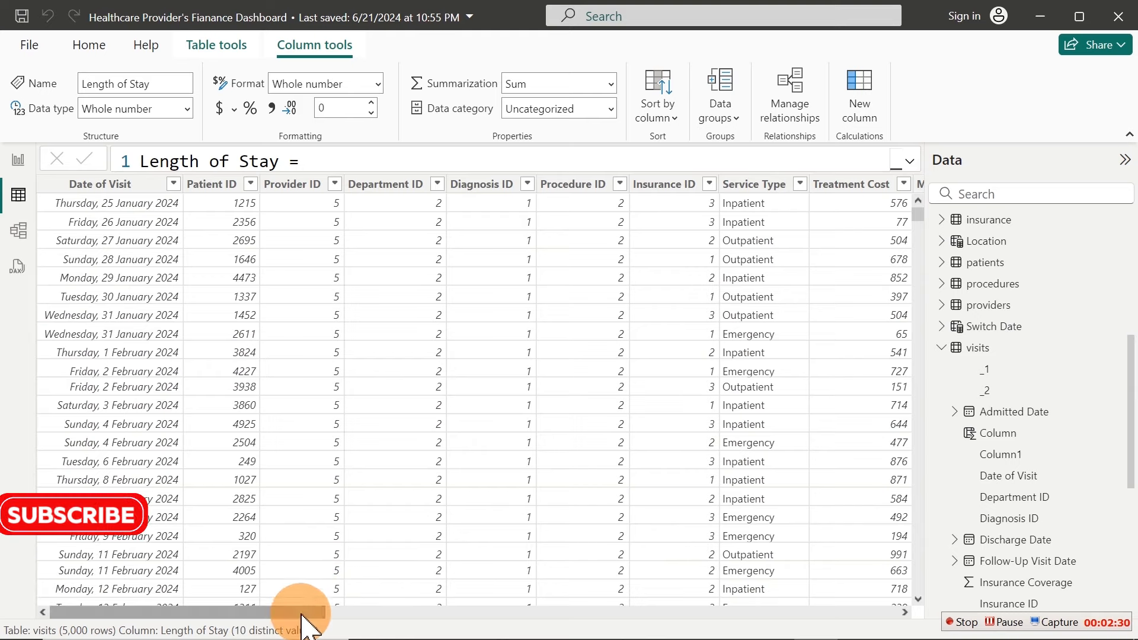
pyautogui.moveTo(304, 613); pyautogui.dragTo(971, 608)
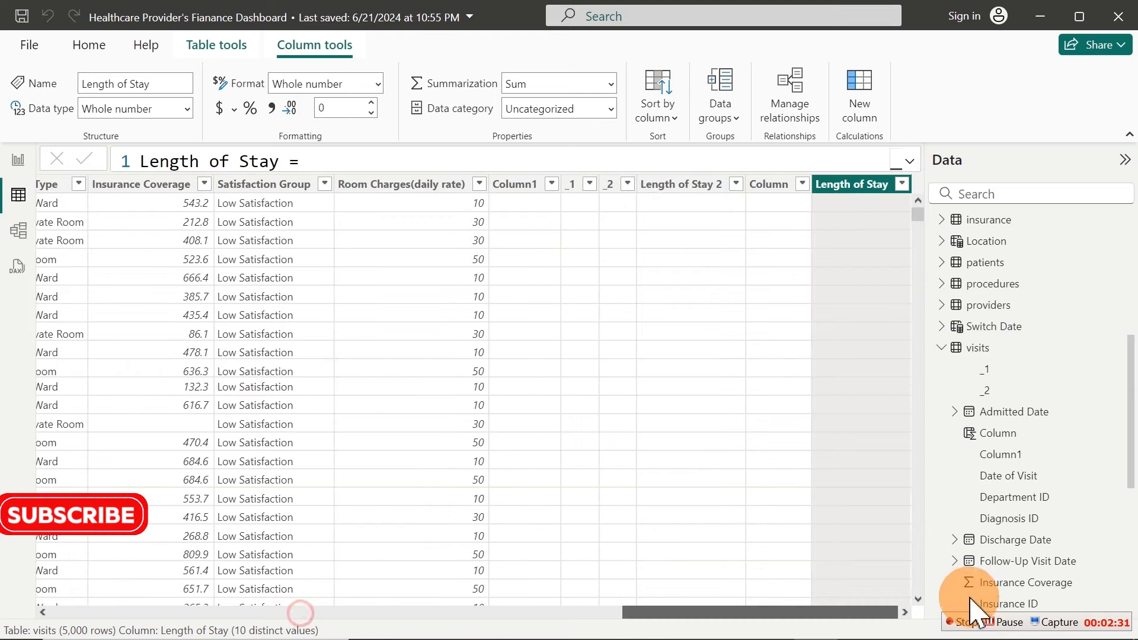
pyautogui.click(902, 185)
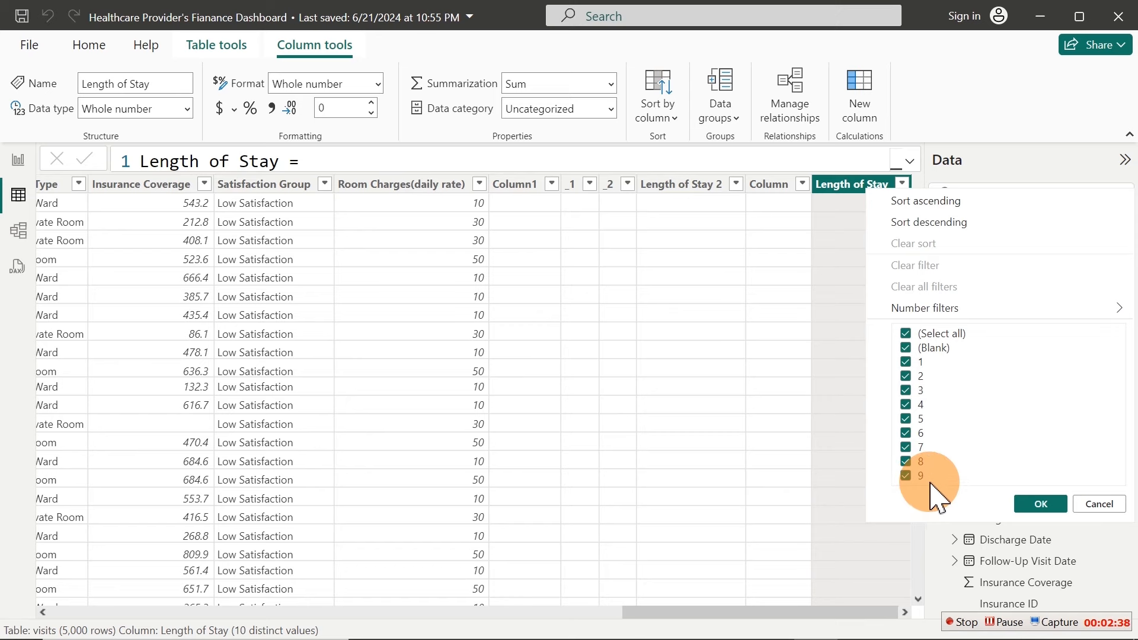
# Replace the RETURN line of the Length of Stay formula with a second variable declaration named _GroupDays
pyautogui.click(911, 161)
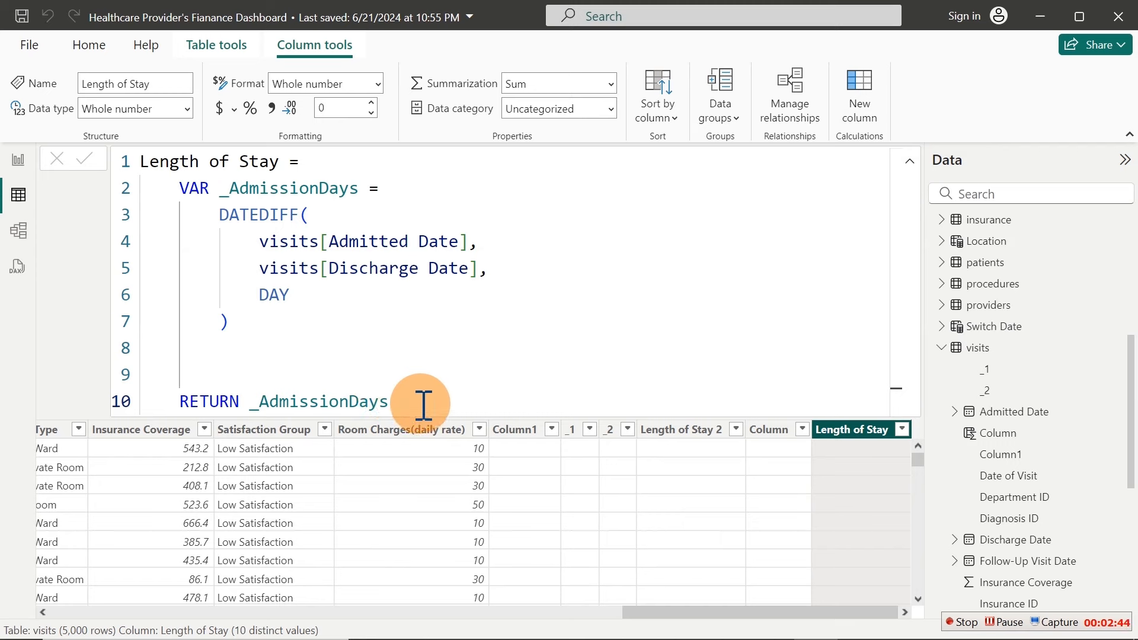
pyautogui.moveTo(420, 402); pyautogui.dragTo(154, 402)
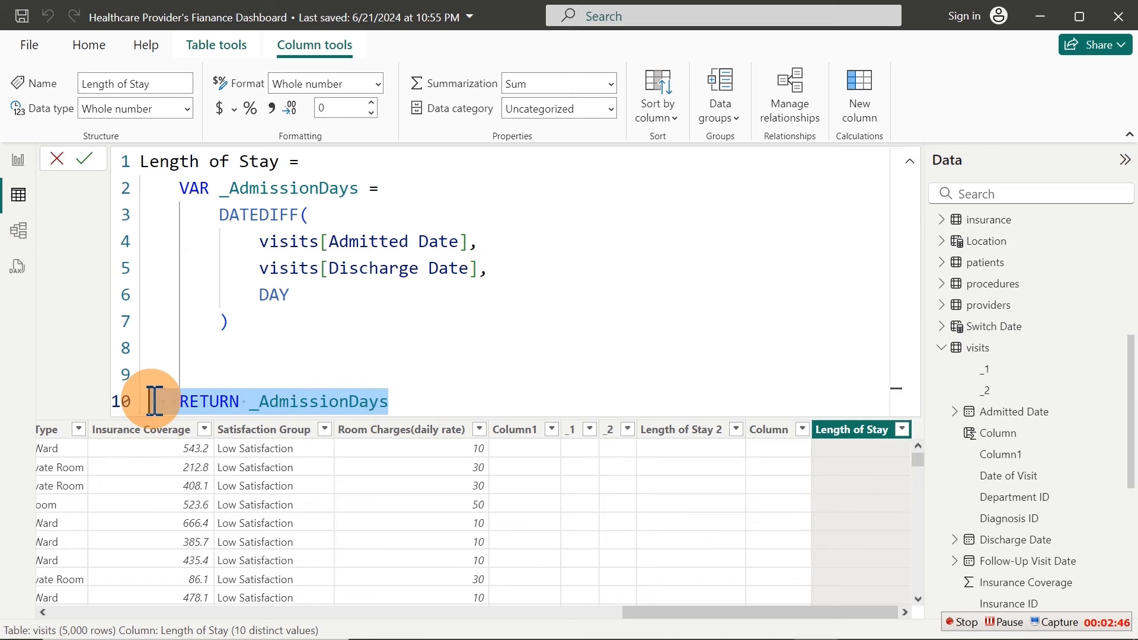
pyautogui.press('BackSpace')
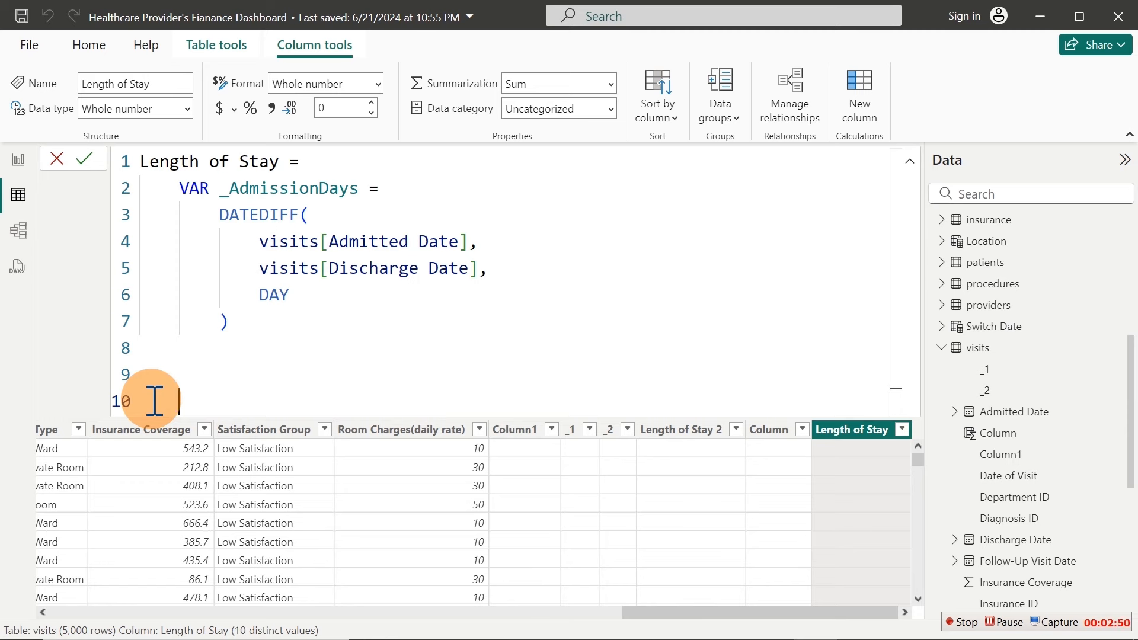
pyautogui.write('var')
pyautogui.press('Tab')
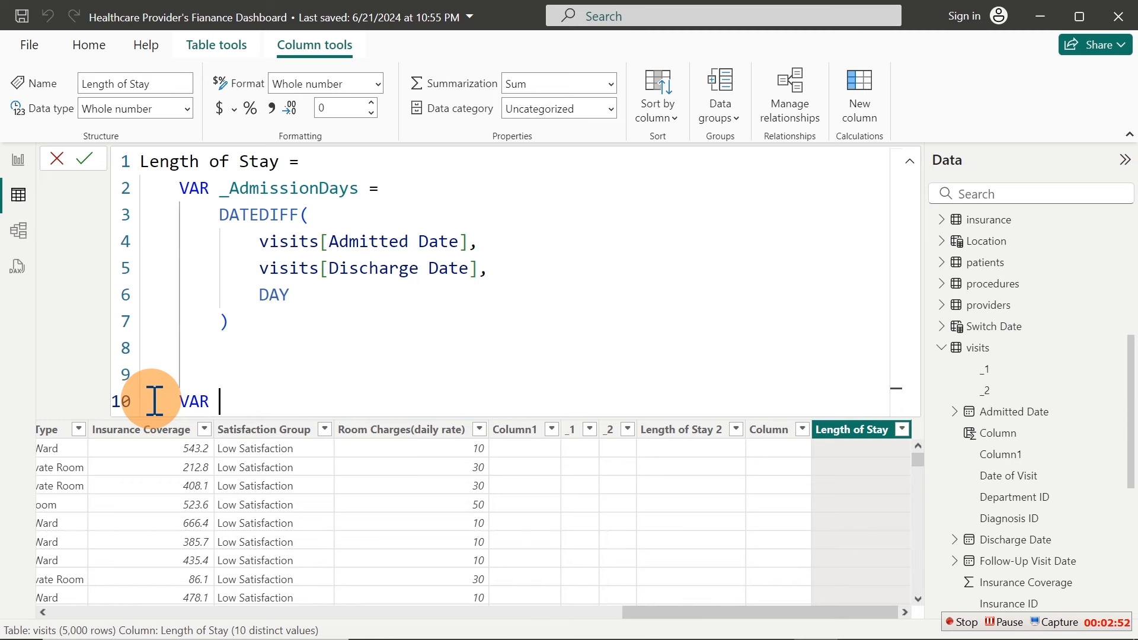
pyautogui.write('_Group')
pyautogui.press('BackSpace')
pyautogui.write('upDays ')
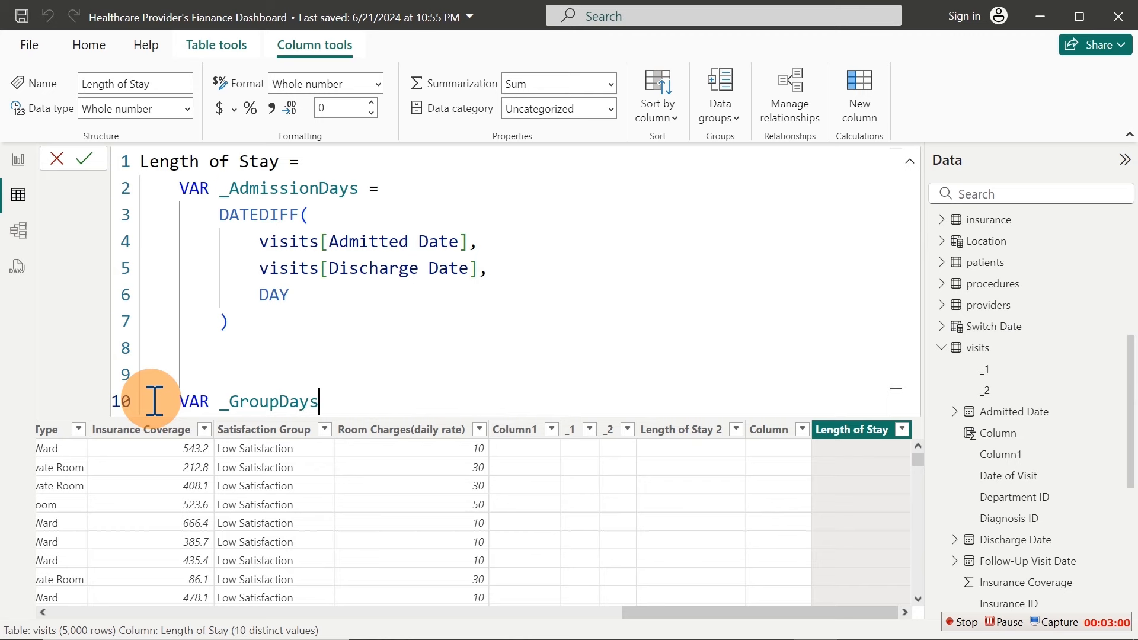
pyautogui.write('=')
pyautogui.hotkey('shift', 'Return')
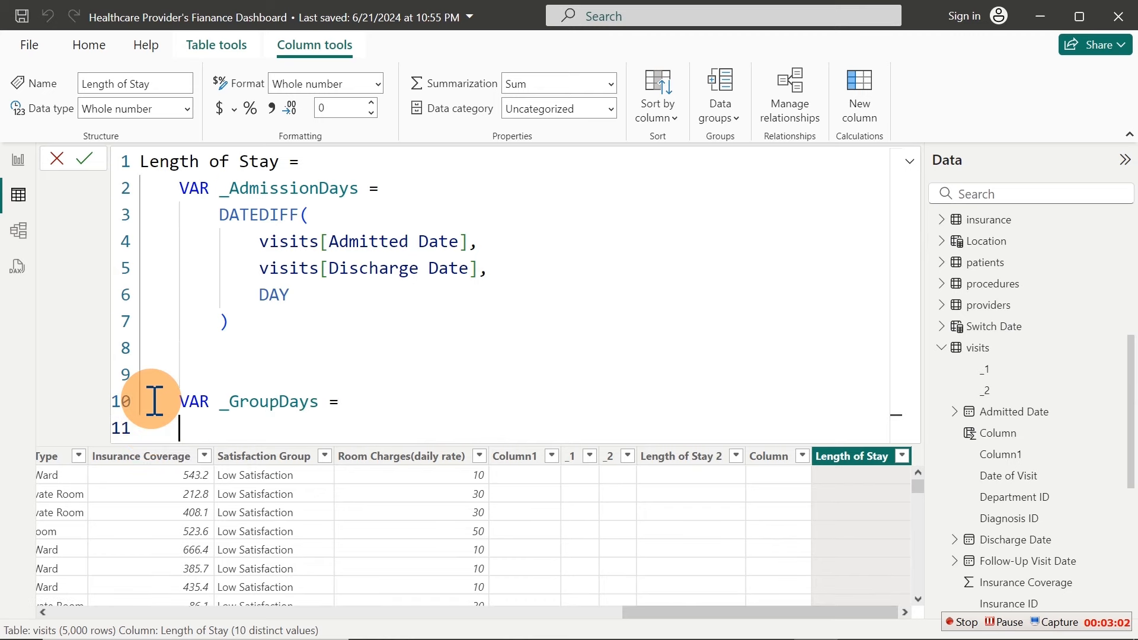
# Assign _GroupDays a SWITCH function with TRUE() as its expression, on a separate line
pyautogui.write('sww')
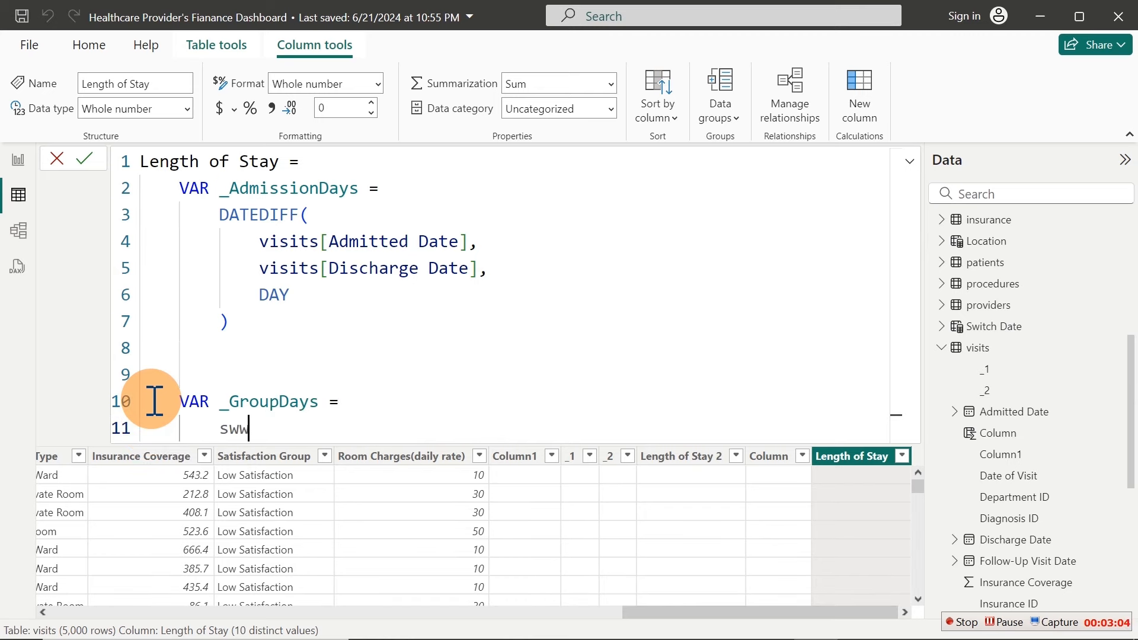
pyautogui.press('BackSpace')
pyautogui.write('it')
pyautogui.press('Tab')
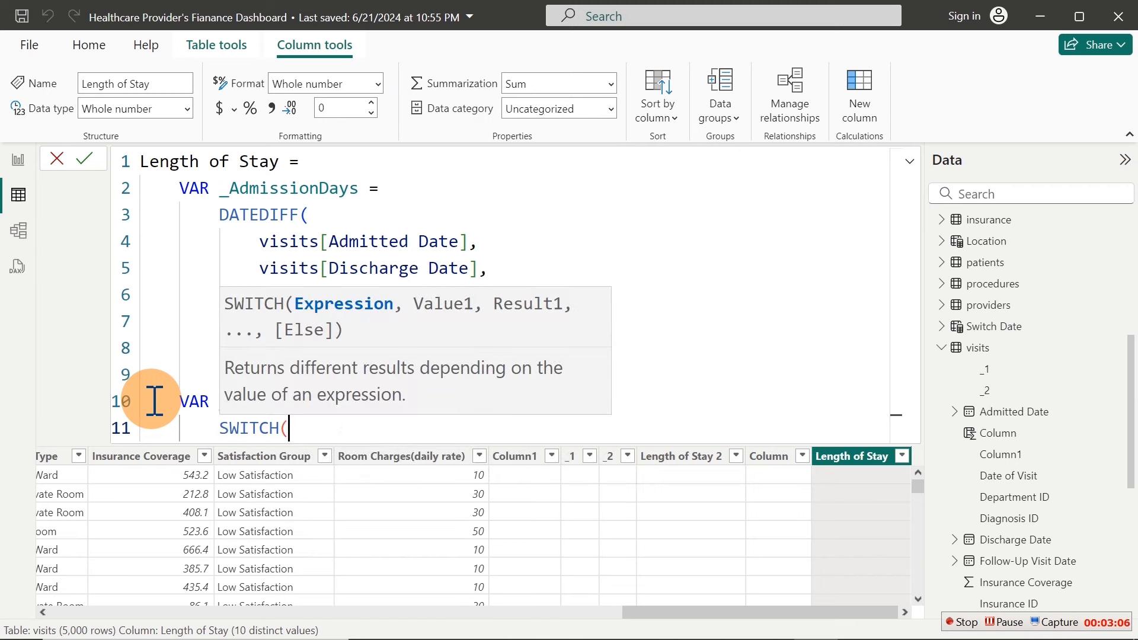
pyautogui.hotkey('shift', 'Return')
pyautogui.write('tru')
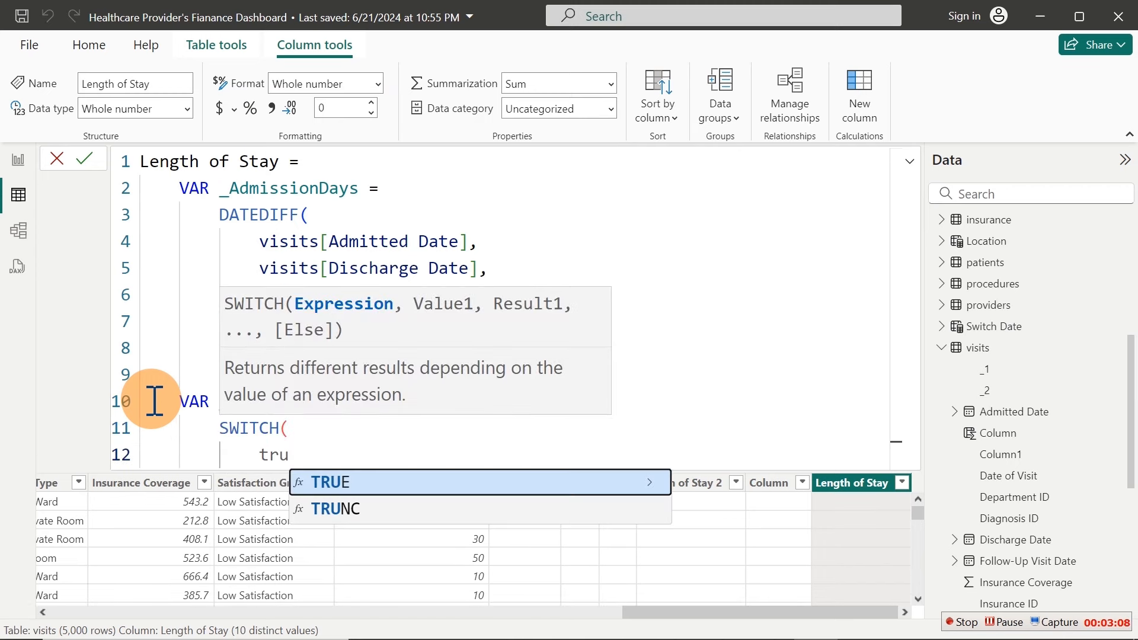
pyautogui.press('Tab')
pyautogui.write('),')
pyautogui.hotkey('shift', 'Return')
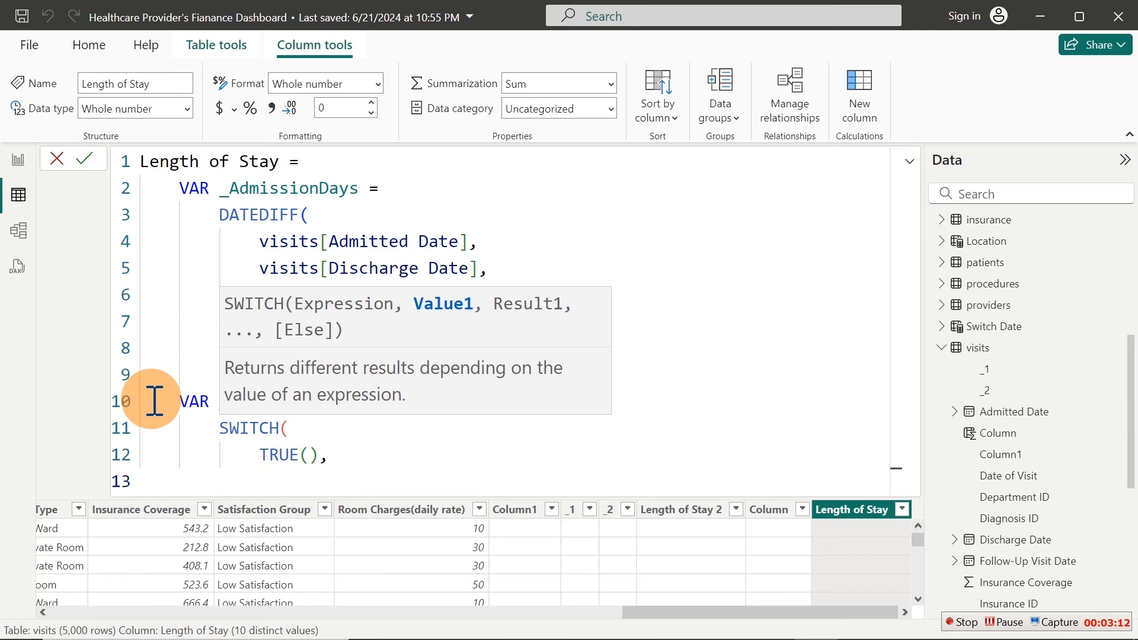
# Add the first SWITCH condition, _AdmissionDays = 1, returning "1 Day"
pyautogui.write('_')
pyautogui.press('Tab')
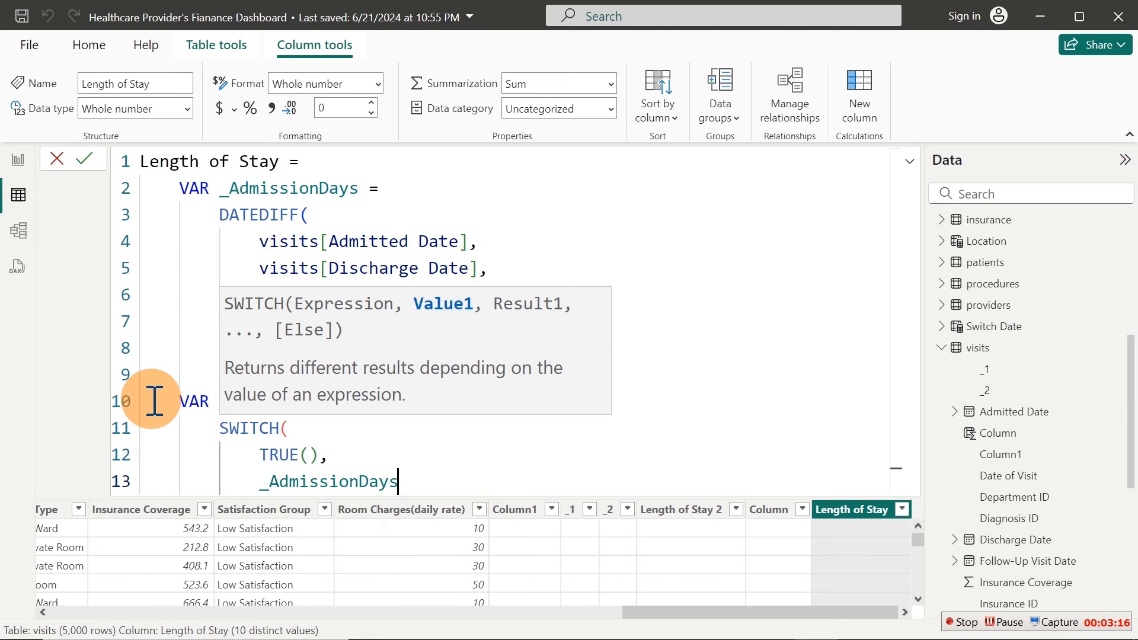
pyautogui.write('= 1 ,')
pyautogui.press('BackSpace')
pyautogui.press('BackSpace')
pyautogui.write(',')
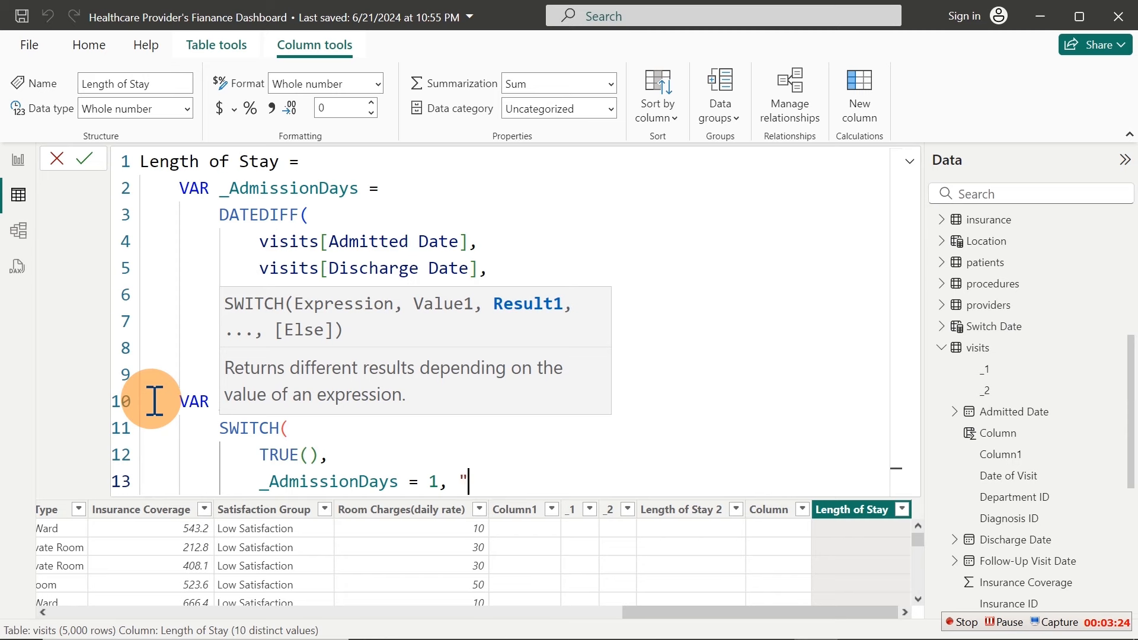
pyautogui.write(' "1')
pyautogui.write('Day",')
pyautogui.press('Return')
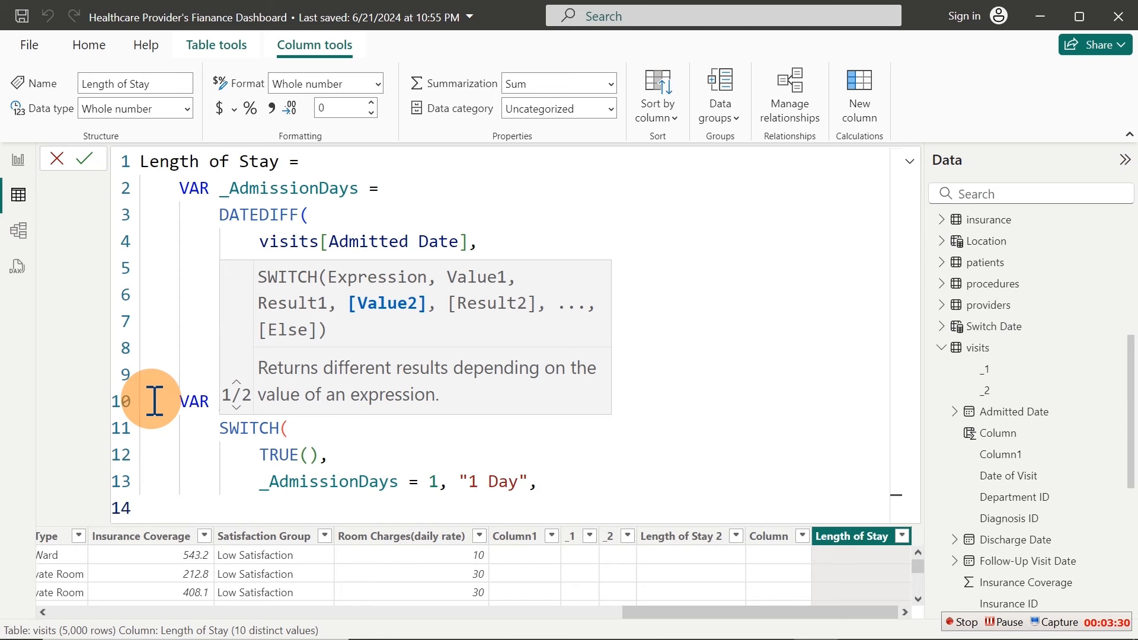
# Add a second SWITCH condition, _AdmissionDays <=4, returning "2-4"
pyautogui.write('_')
pyautogui.press('Tab')
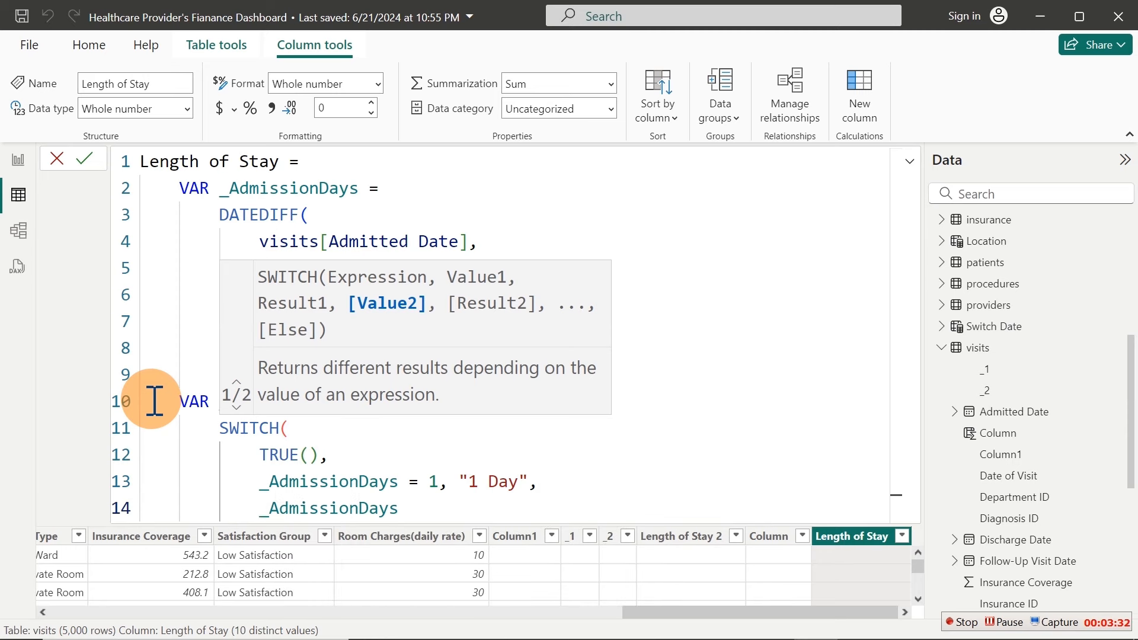
pyautogui.write('=')
pyautogui.press('BackSpace')
pyautogui.write('<=4,')
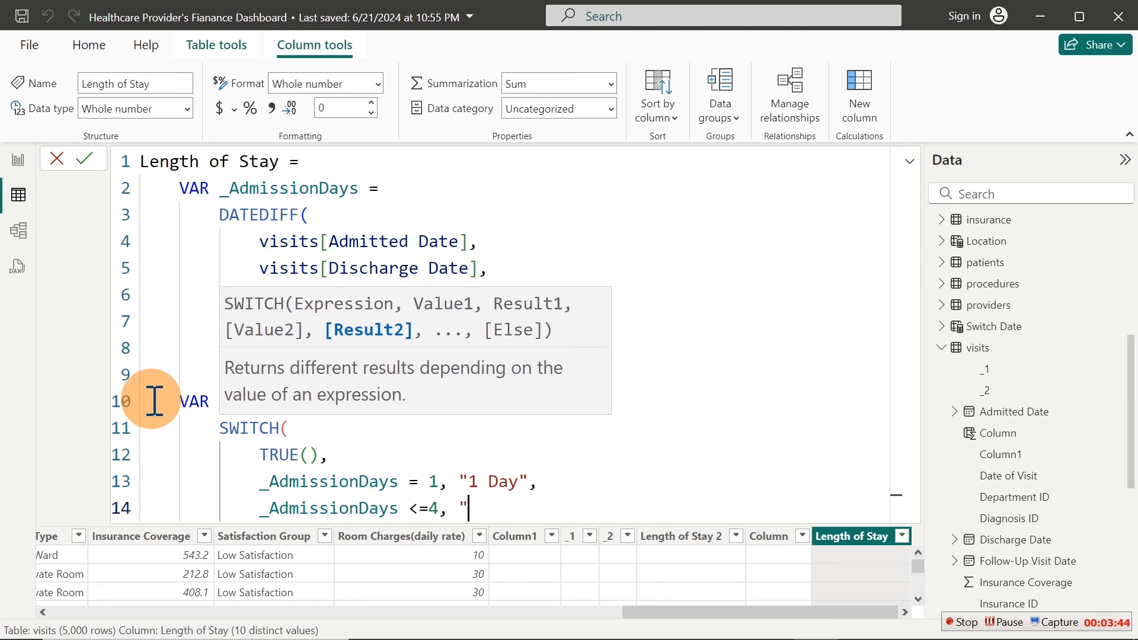
pyautogui.write(' "2-4",')
pyautogui.press('Return')
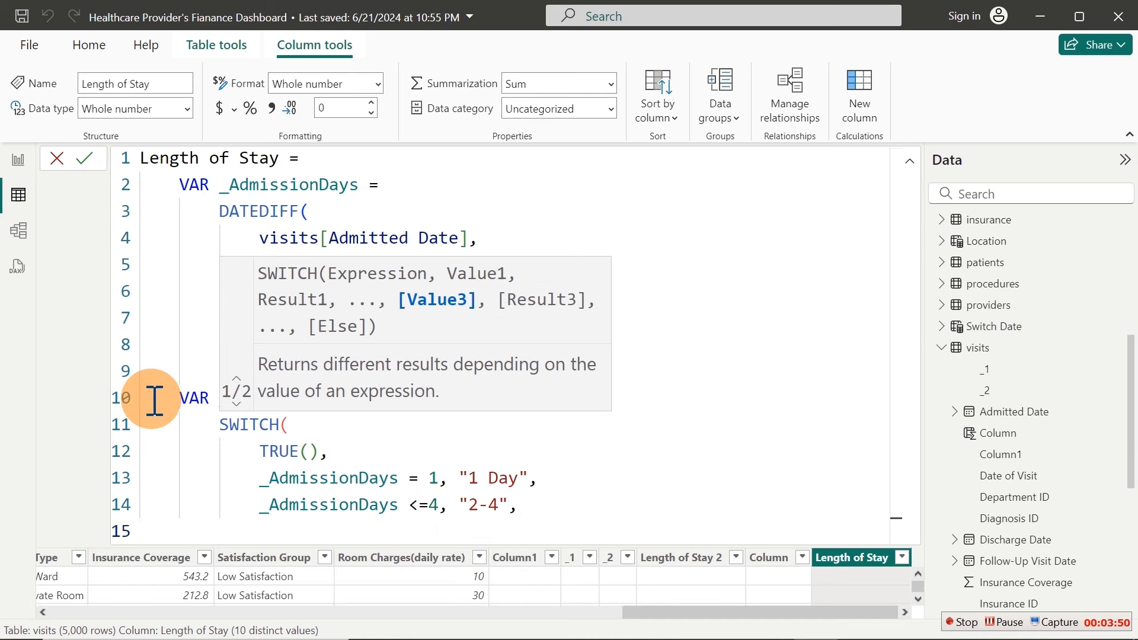
# Add a third SWITCH condition, _AdmissionDays<=7, returning "5-7"
pyautogui.write('_')
pyautogui.press('Tab')
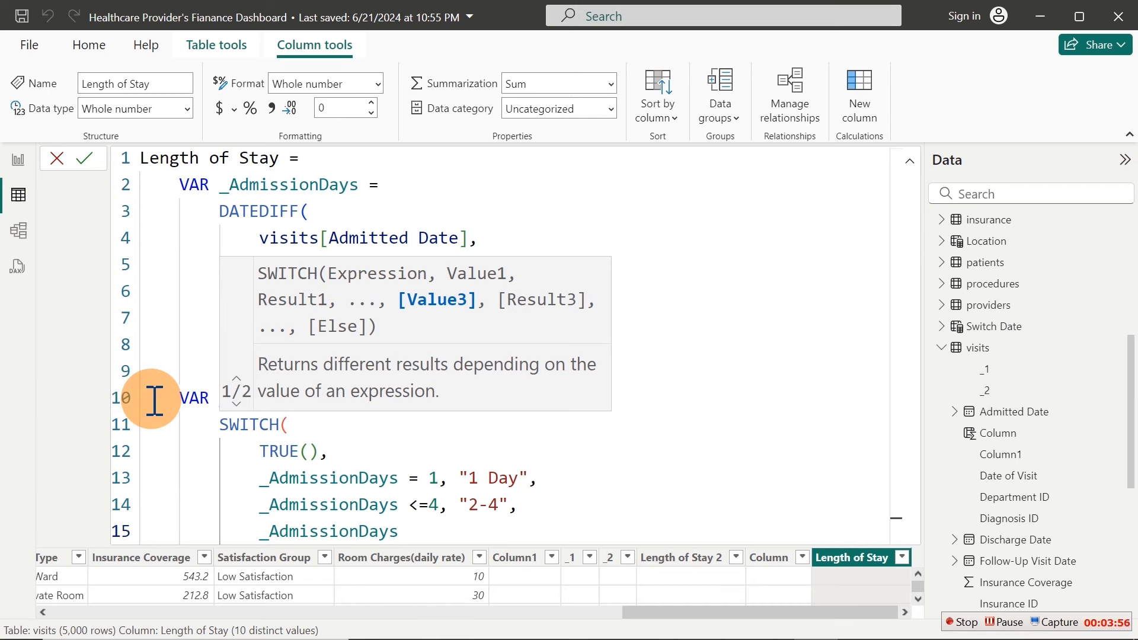
pyautogui.write('<=7 , ')
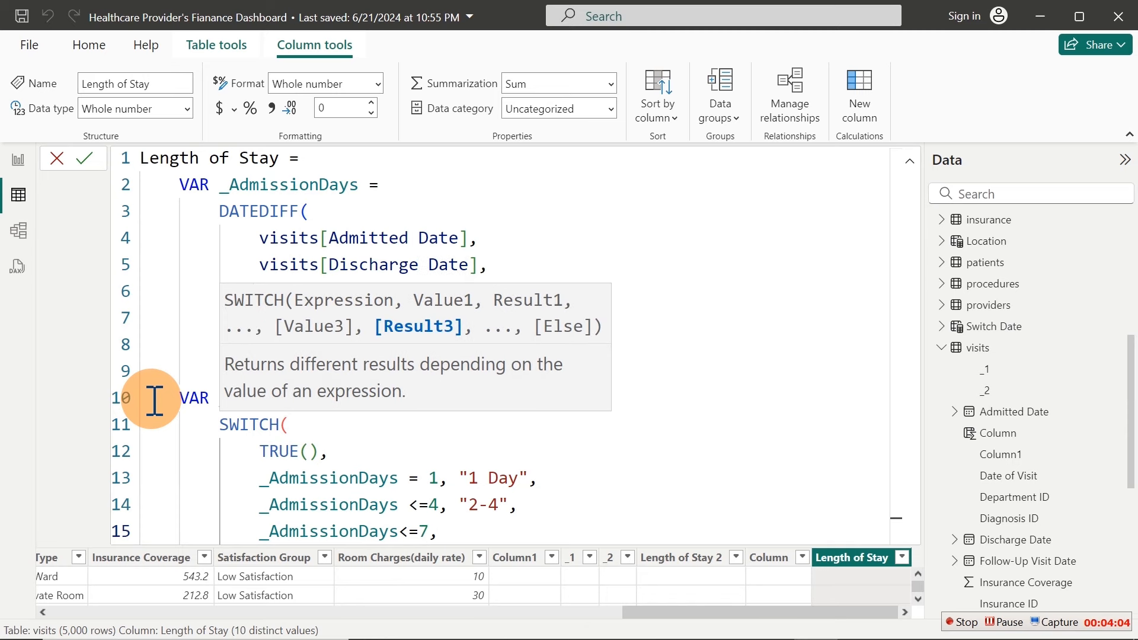
pyautogui.write('"5-7')
pyautogui.write(',')
pyautogui.press('Return')
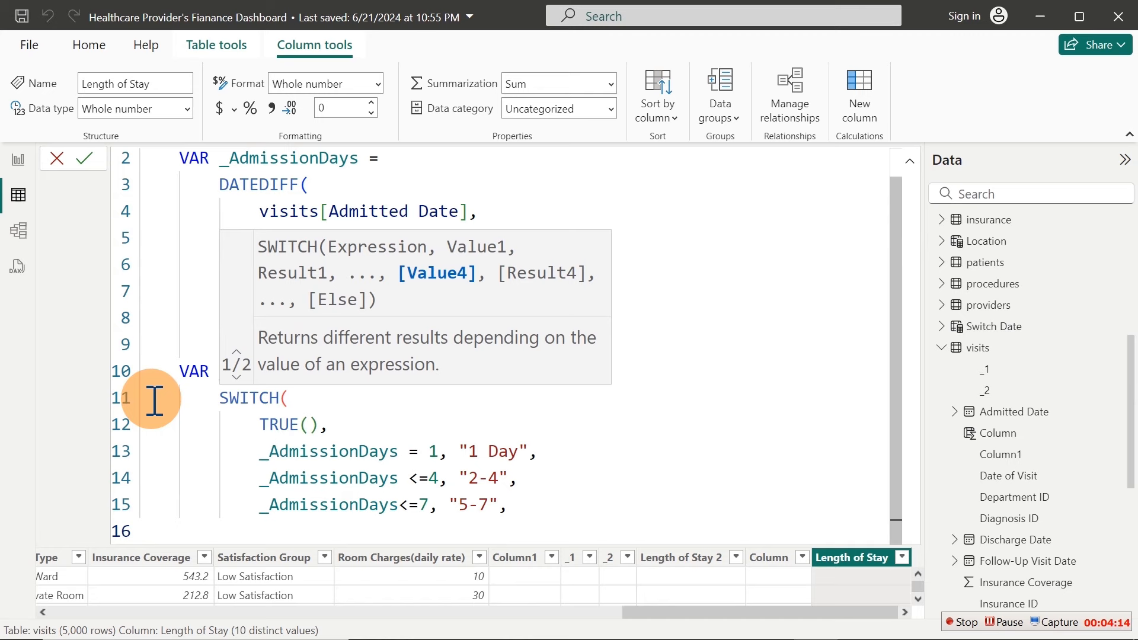
# Add a final catch-all SWITCH condition, TRUE(), returning "8+"
pyautogui.write('tru')
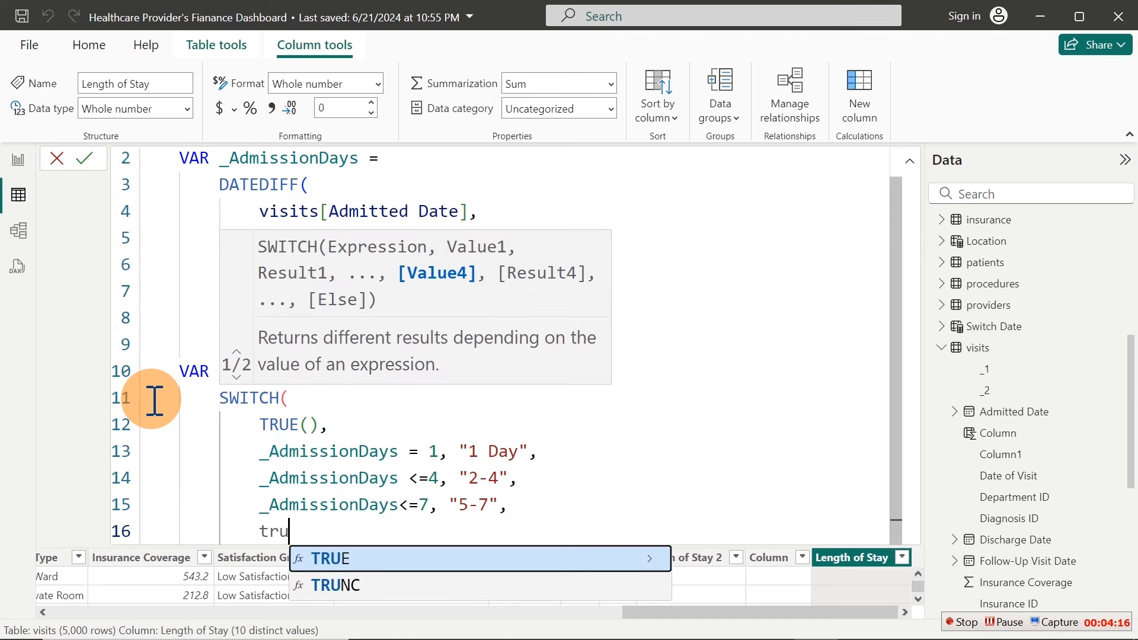
pyautogui.press('Tab')
pyautogui.write(',')
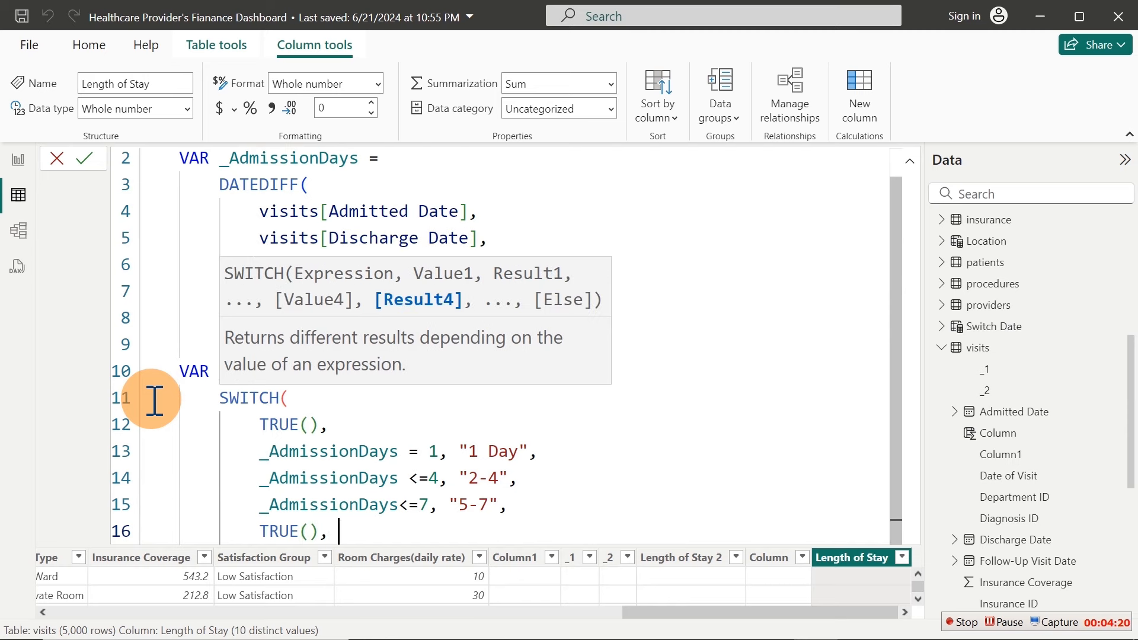
pyautogui.write(' "8+")')
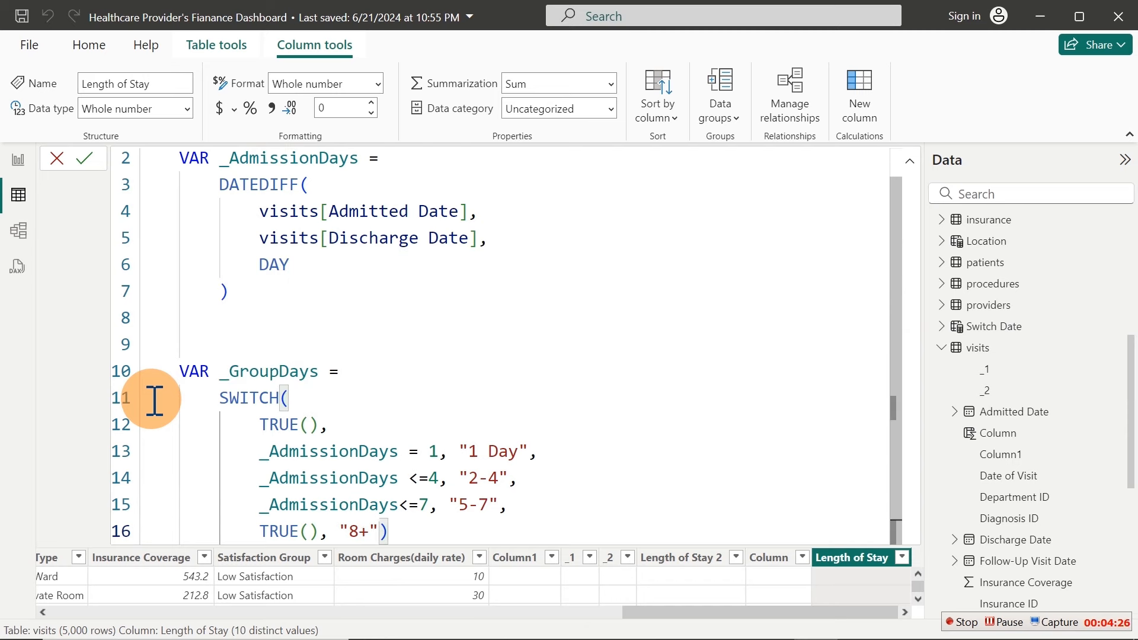
pyautogui.press('Return')
pyautogui.write(')')
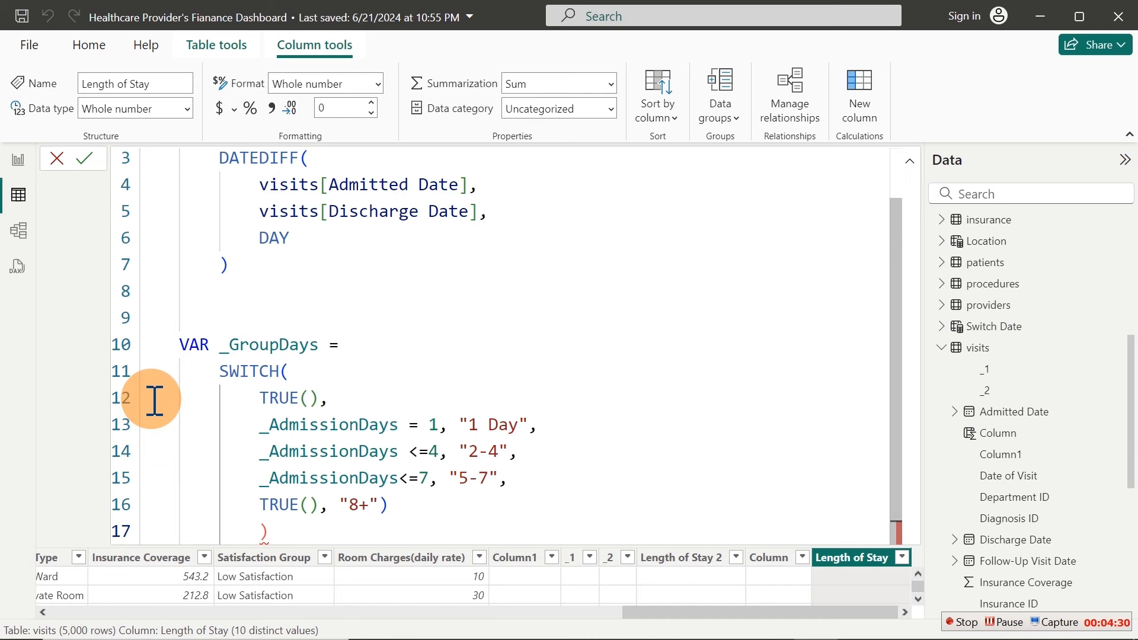
pyautogui.press('BackSpace')
pyautogui.press('BackSpace')
pyautogui.press('BackSpace')
pyautogui.press('BackSpace')
pyautogui.press('BackSpace')
pyautogui.press('BackSpace')
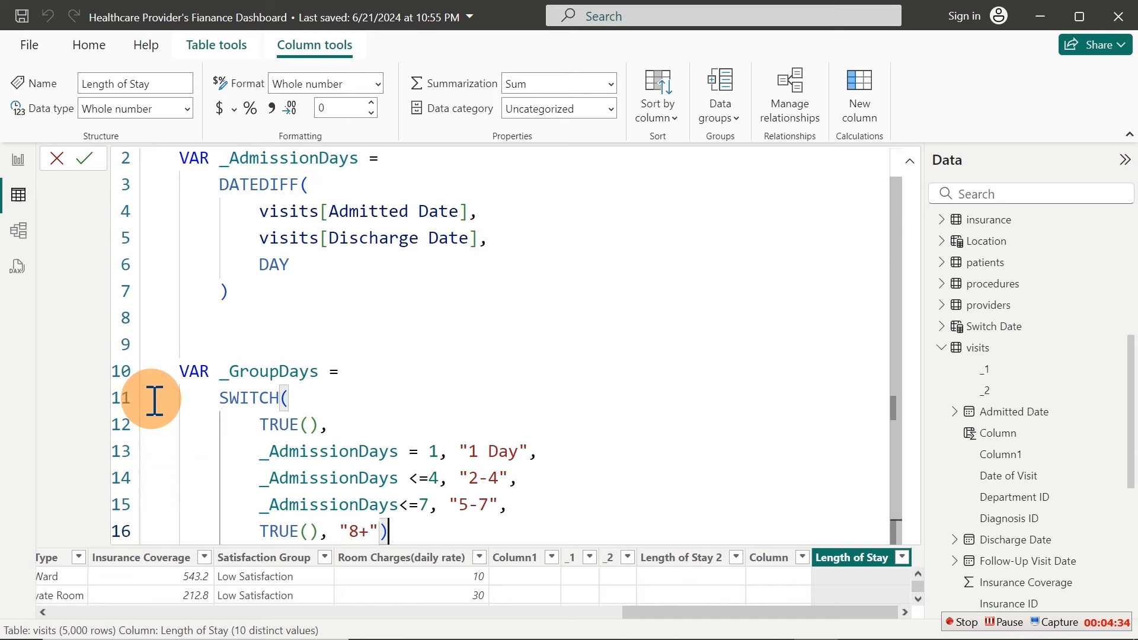
pyautogui.keyDown('shift'); pyautogui.click(155, 401); pyautogui.keyUp('shift')
pyautogui.hotkey('shift', 'Return')
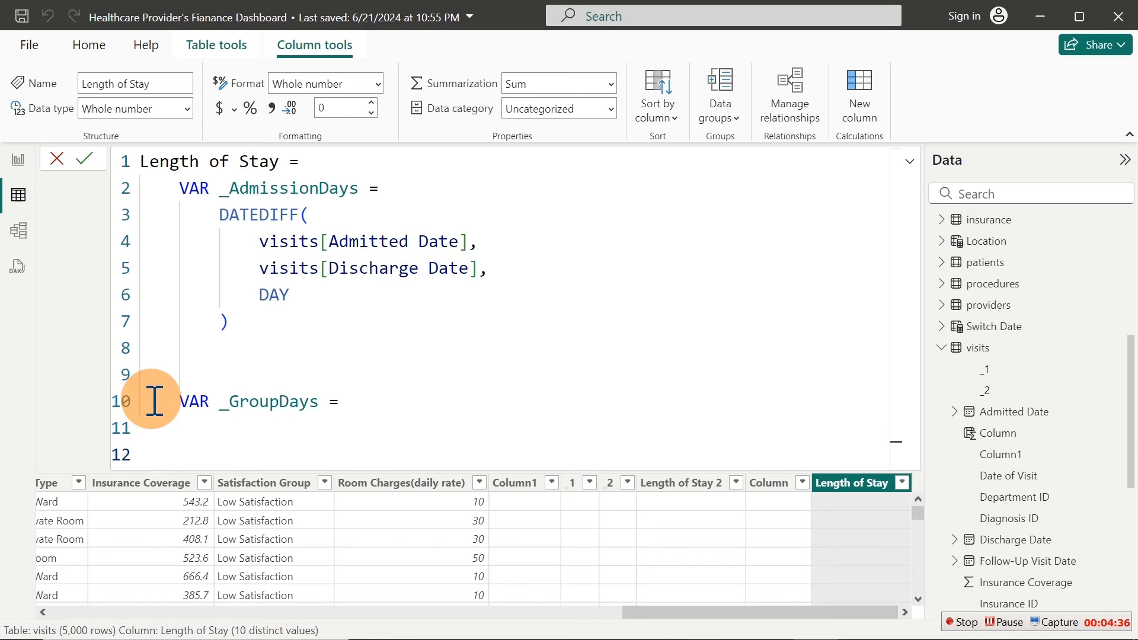
pyautogui.hotkey('ctrl', 'z')
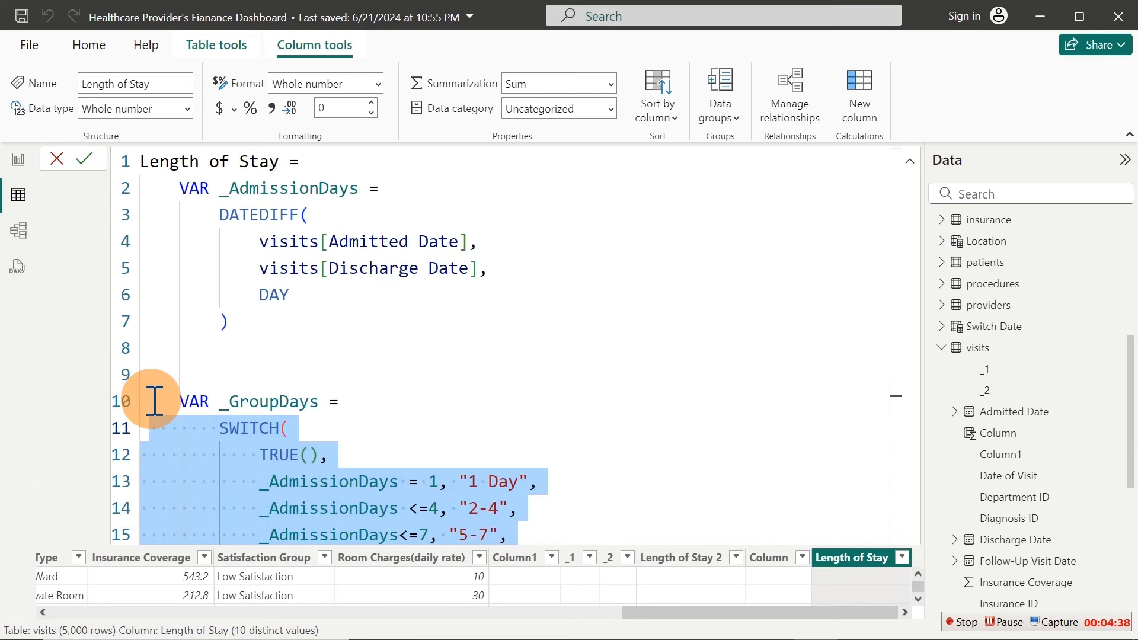
# Close the SWITCH function with a parenthesis on its own line after the "8+" result
pyautogui.click(559, 515)
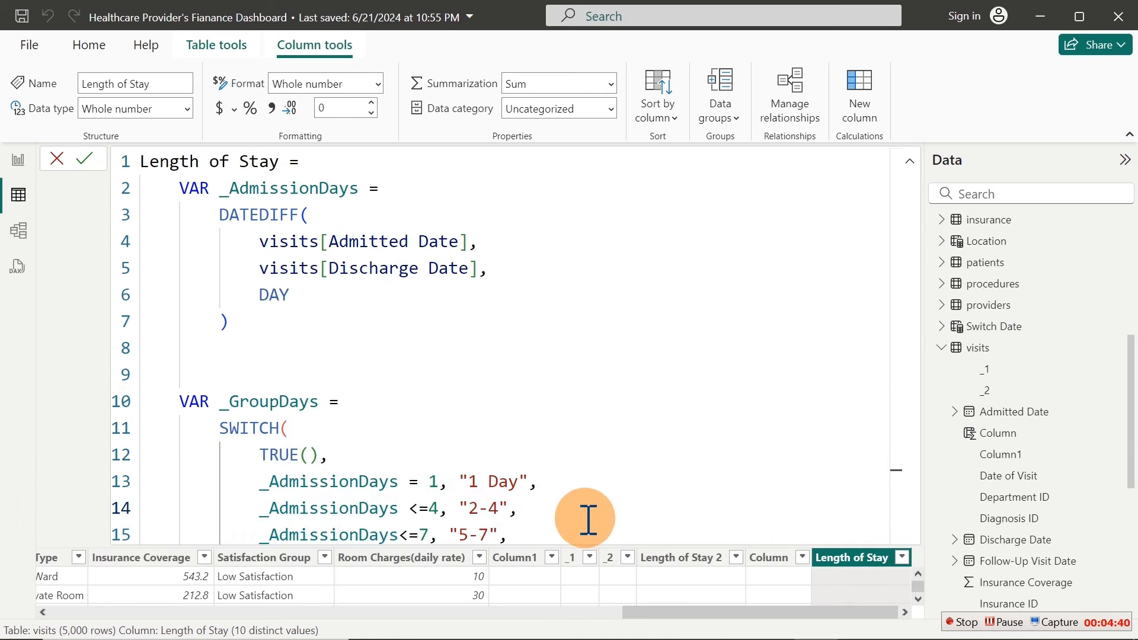
pyautogui.press('Down')
pyautogui.press('Down')
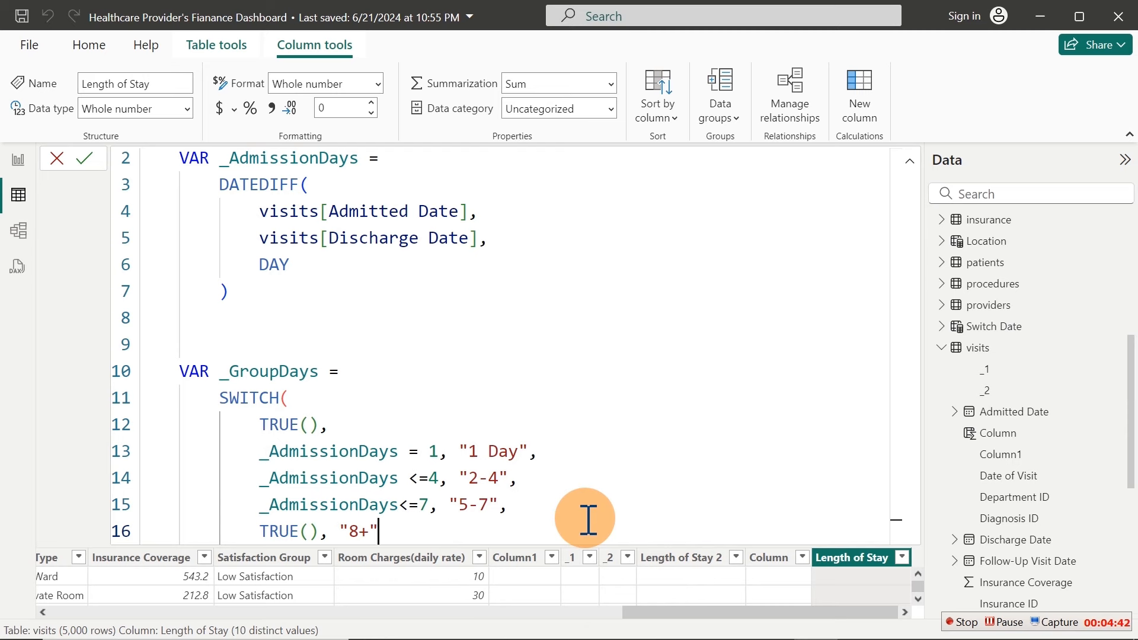
pyautogui.press('Return')
pyautogui.write(')')
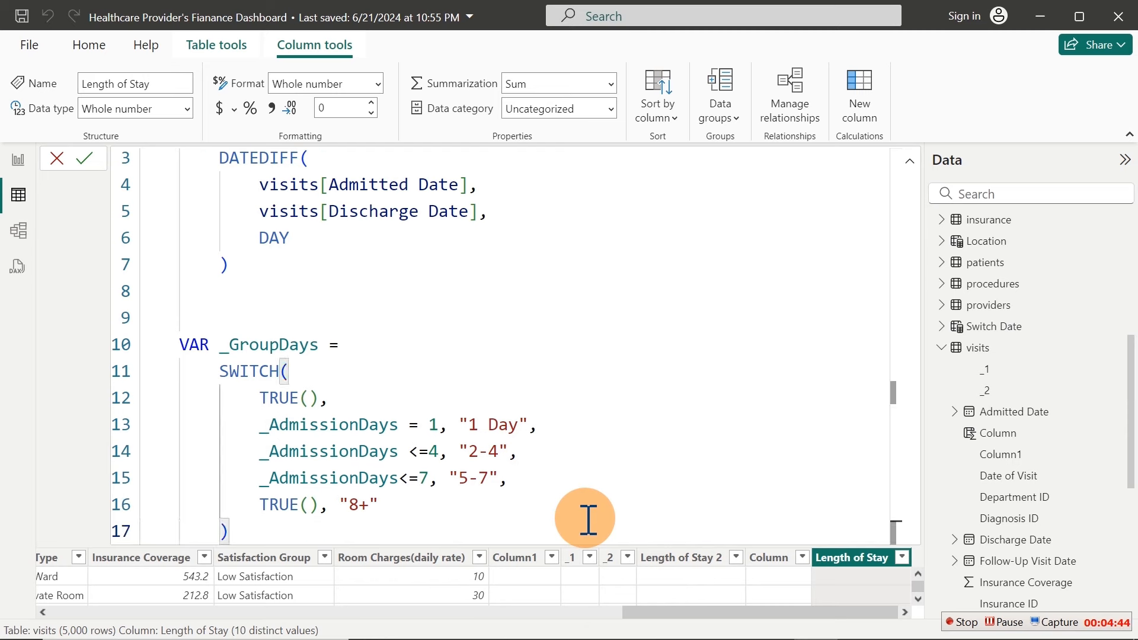
# Add a RETURN statement that outputs _GroupDays after the SWITCH block, and commit the Length of Stay formula
pyautogui.press('Return')
pyautogui.press('Return')
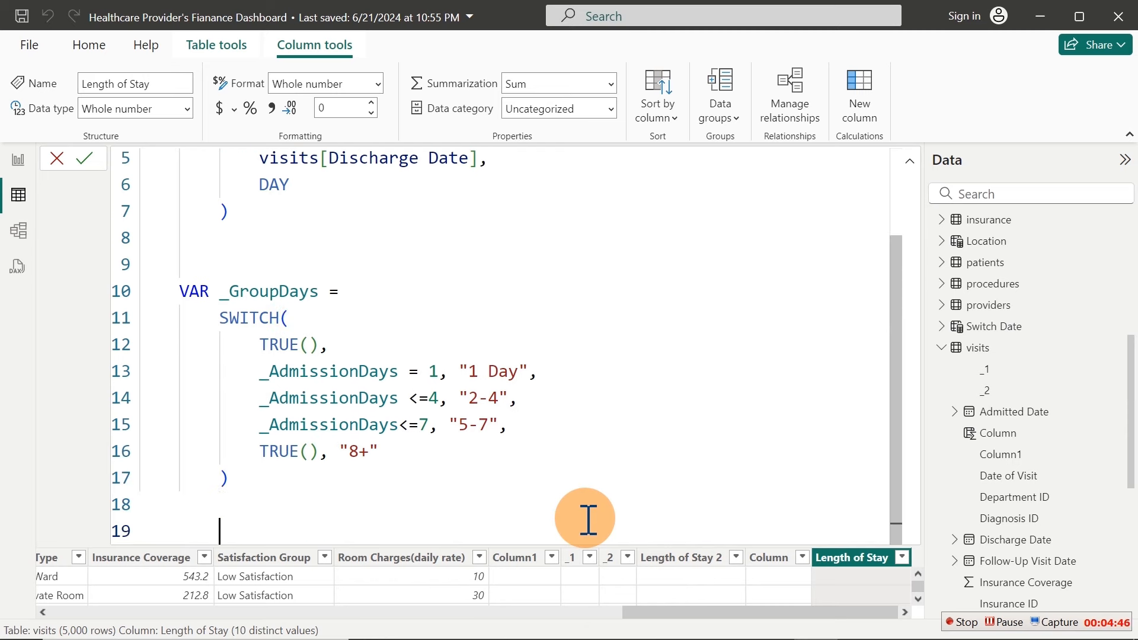
pyautogui.write('RETURN')
pyautogui.press('Tab')
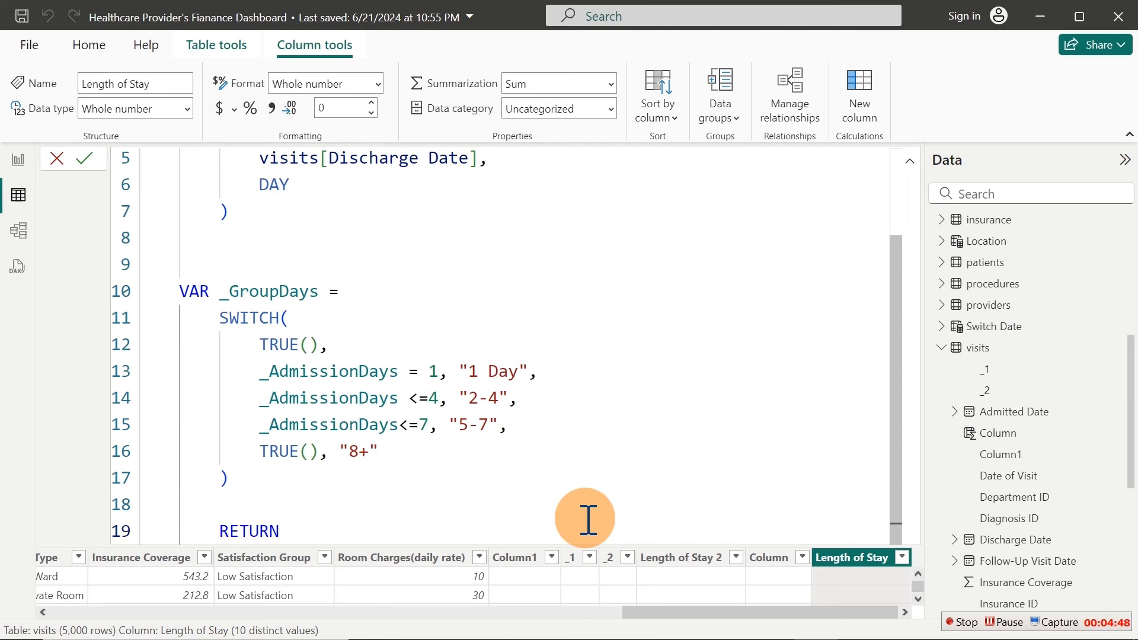
pyautogui.write('_')
pyautogui.press('Down')
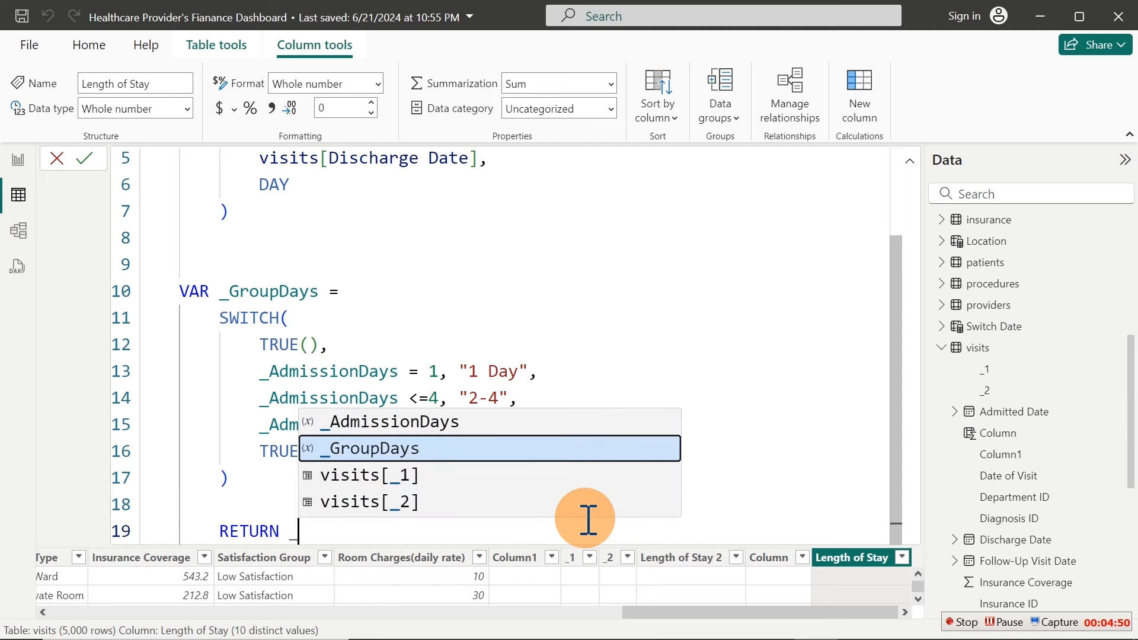
pyautogui.press('Tab')
pyautogui.press('Return')
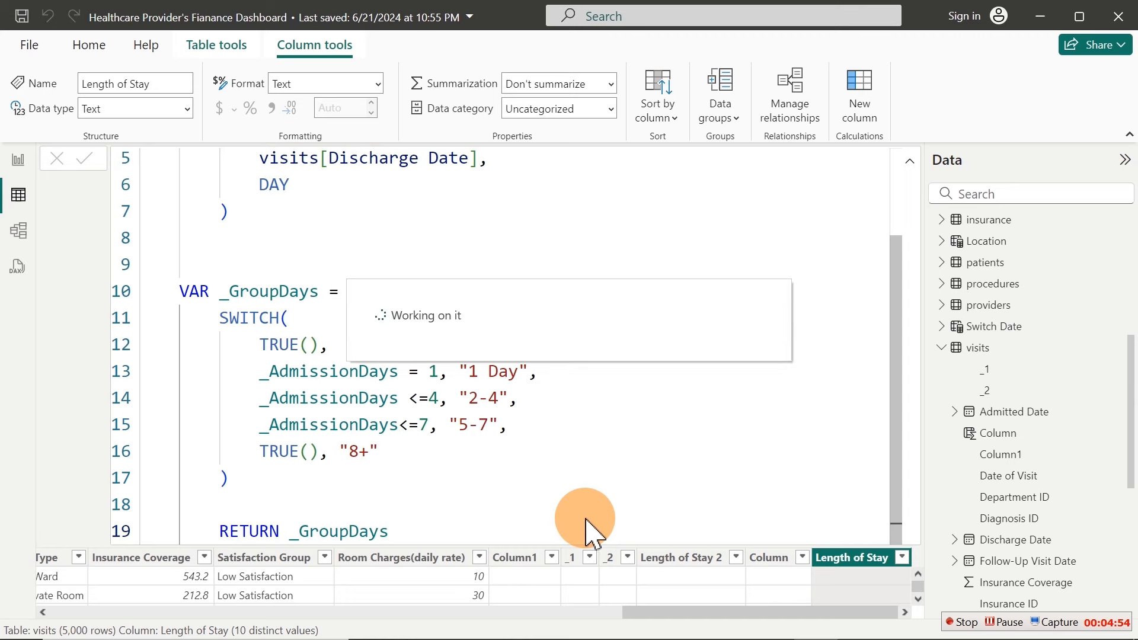
# Inspect the Length of Stay column's rows and its list of distinct values in the visits table
pyautogui.click(910, 162)
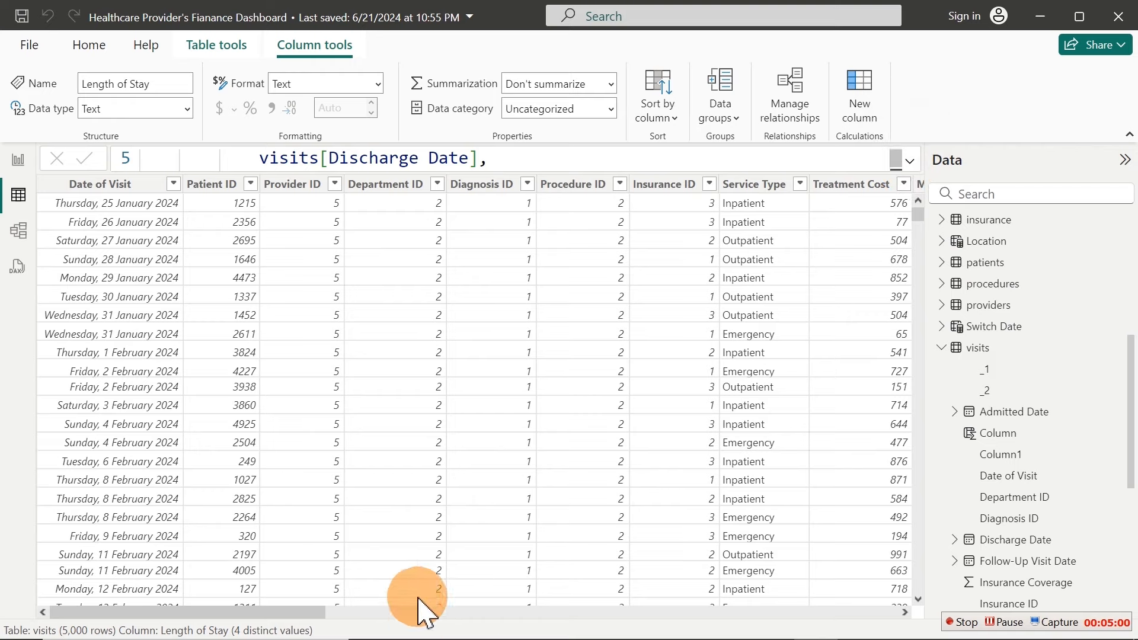
pyautogui.click(298, 610)
pyautogui.moveTo(298, 609); pyautogui.dragTo(945, 604)
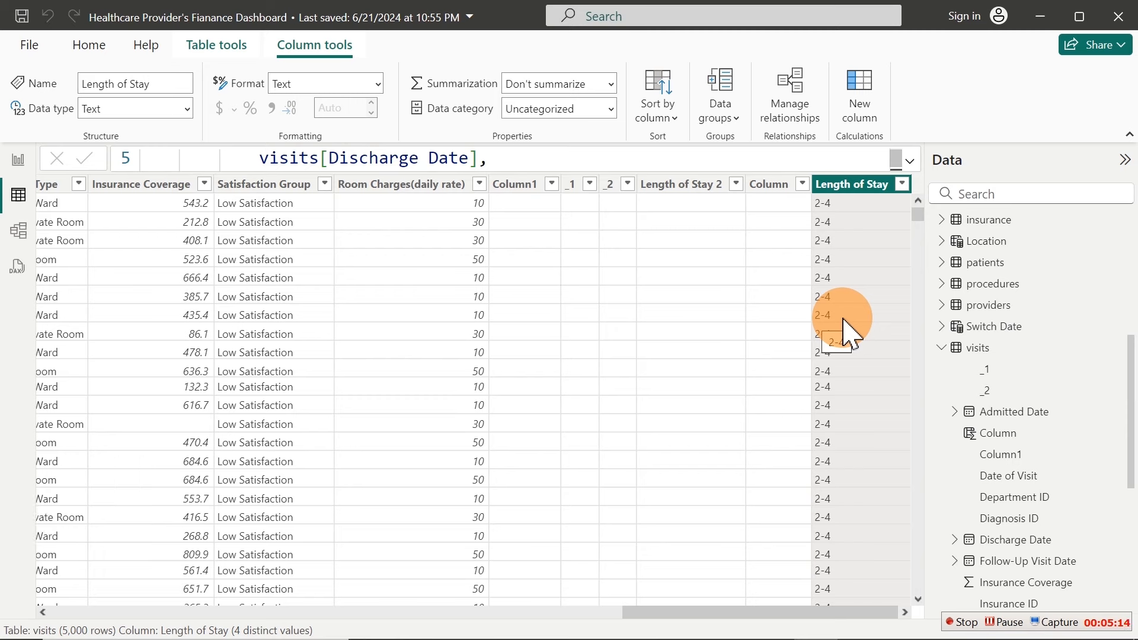
pyautogui.click(902, 184)
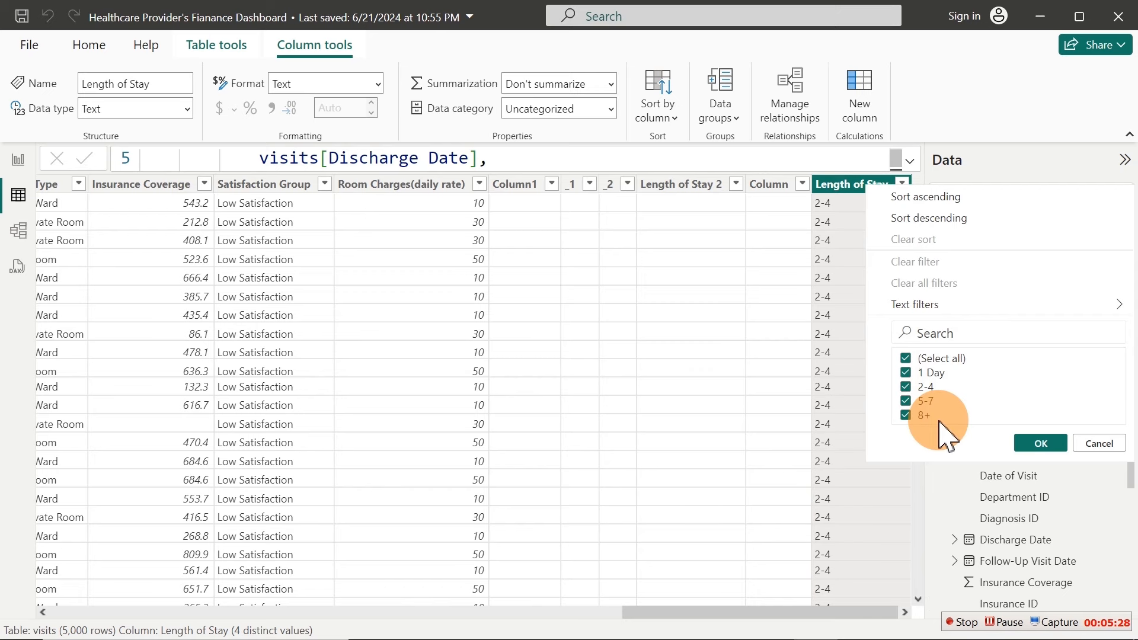
# Replace _GroupDays after RETURN in the Length of Stay formula with the opening of an IF function on a new line
pyautogui.click(910, 160)
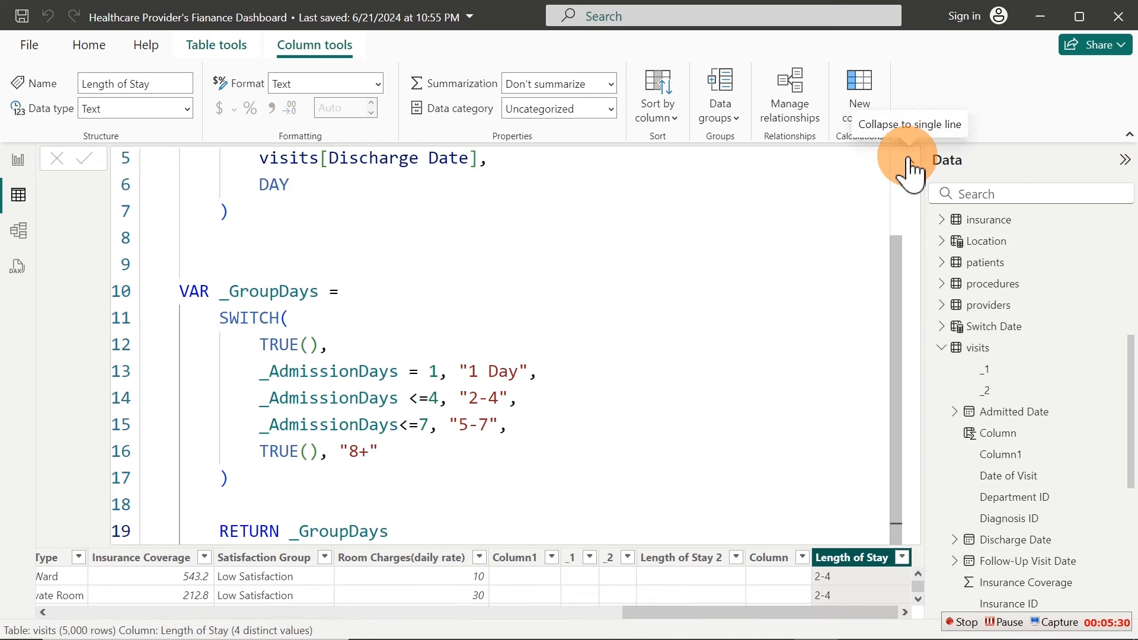
pyautogui.moveTo(897, 362); pyautogui.dragTo(896, 430)
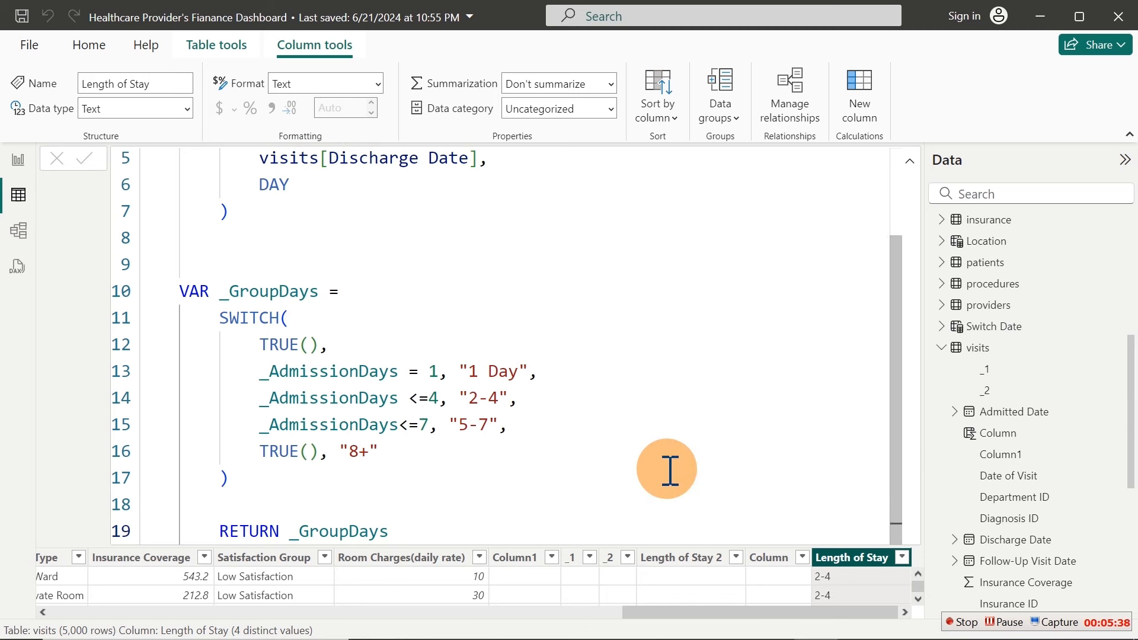
pyautogui.moveTo(894, 379); pyautogui.dragTo(899, 418)
pyautogui.click(424, 529)
pyautogui.moveTo(428, 530); pyautogui.dragTo(295, 531)
pyautogui.press('BackSpace')
pyautogui.press('BackSpace')
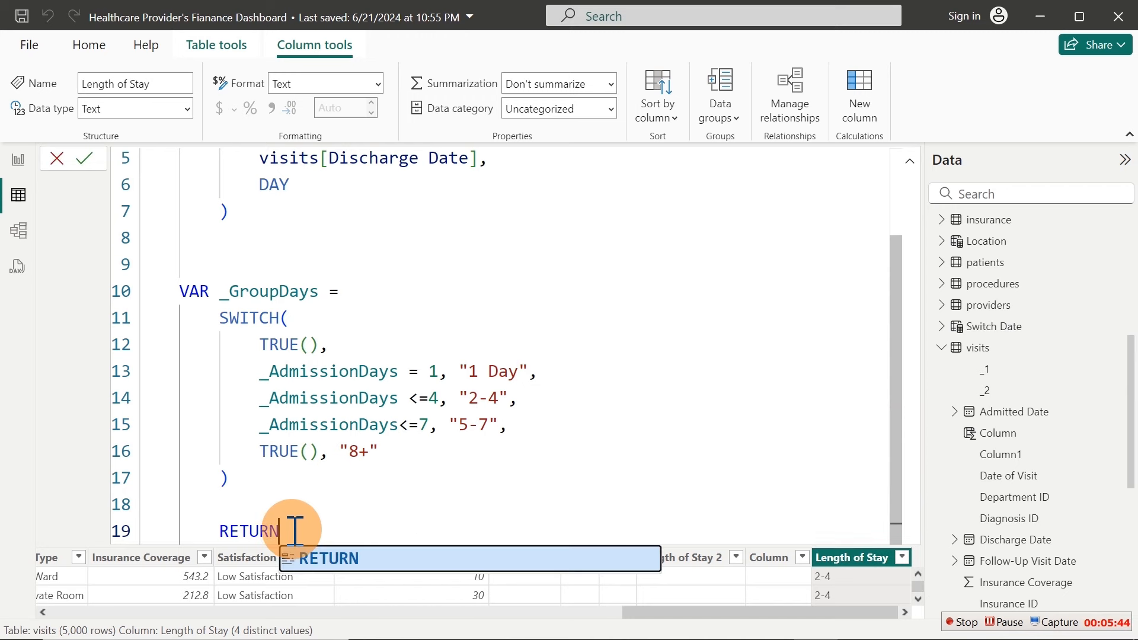
pyautogui.hotkey('shift', 'Return')
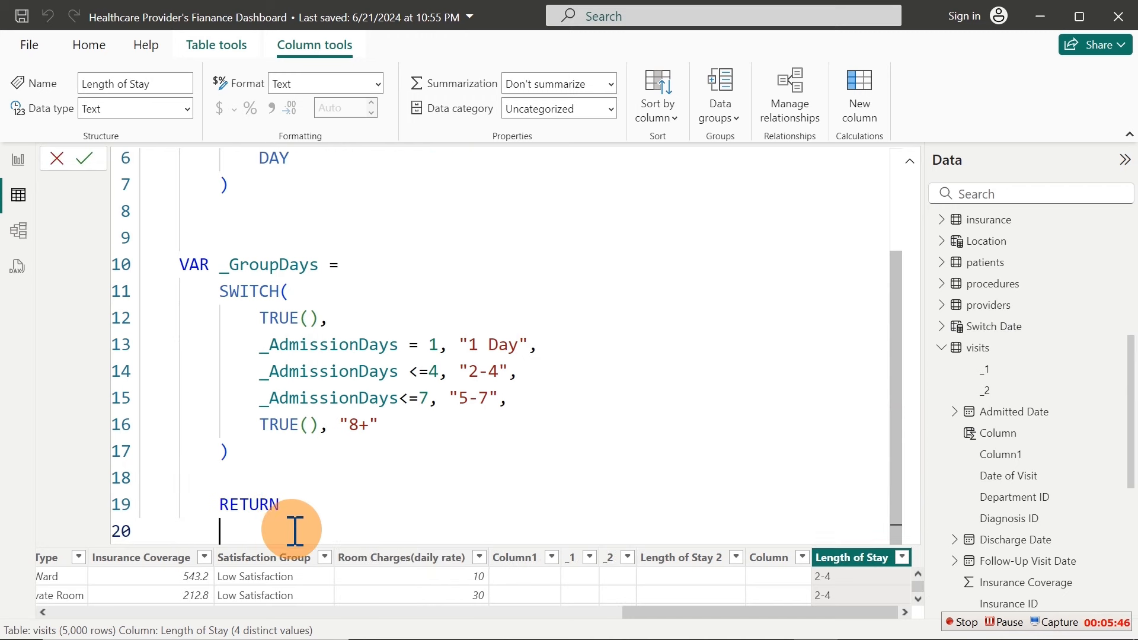
pyautogui.write('IF(')
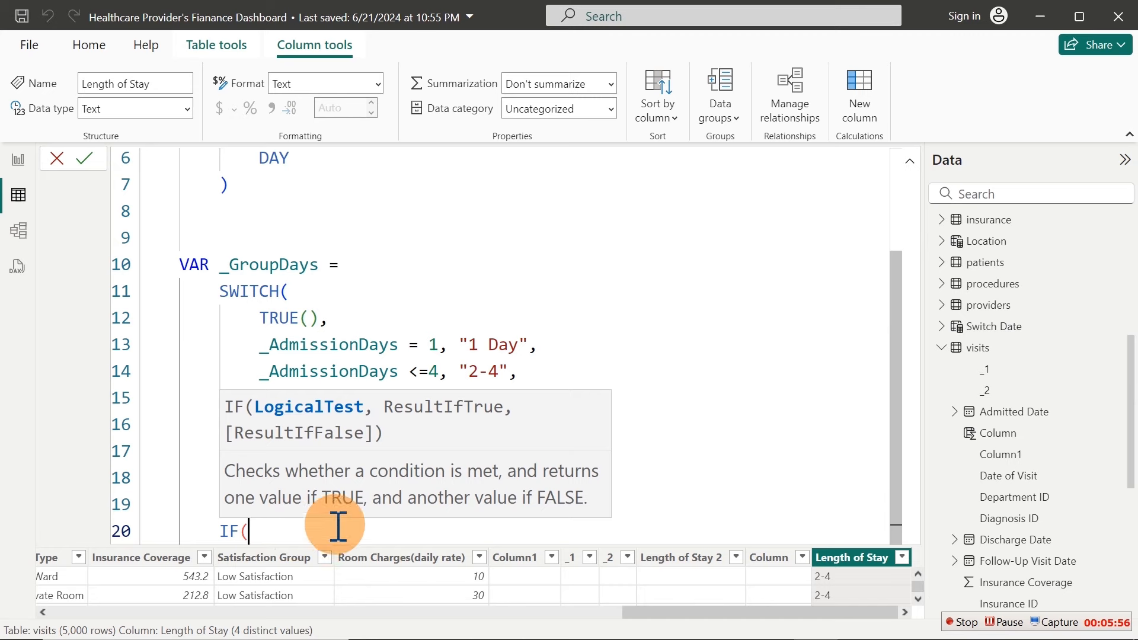
# Set the IF function's logical test to _AdmissionDays=BLANK() on its own line
pyautogui.moveTo(894, 476); pyautogui.dragTo(890, 300)
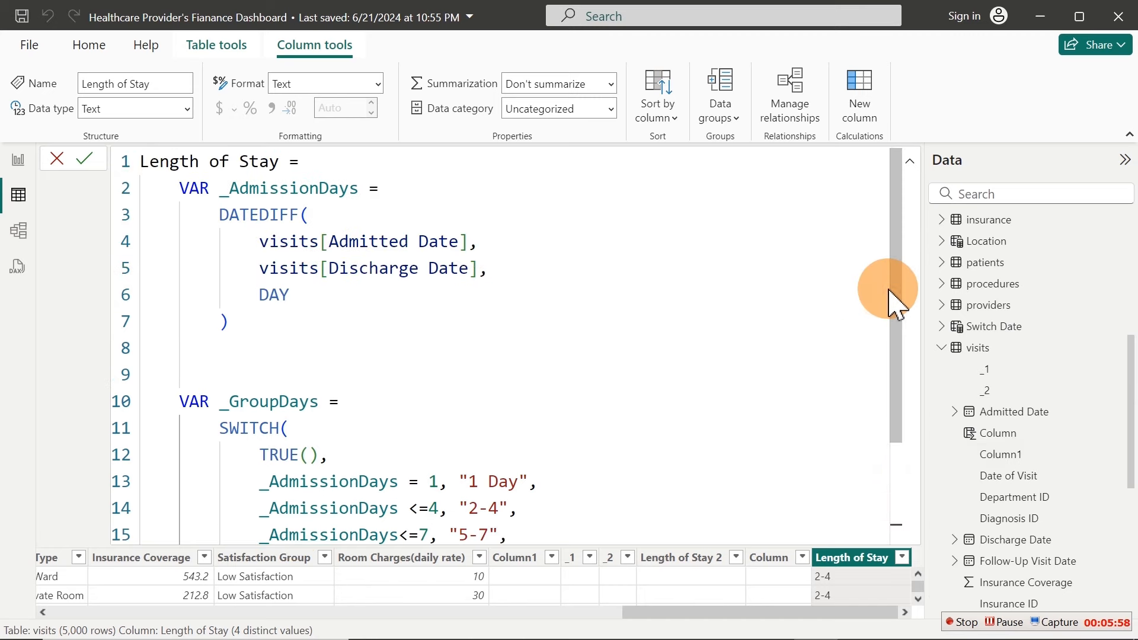
pyautogui.click(235, 320)
pyautogui.moveTo(235, 321); pyautogui.dragTo(172, 191)
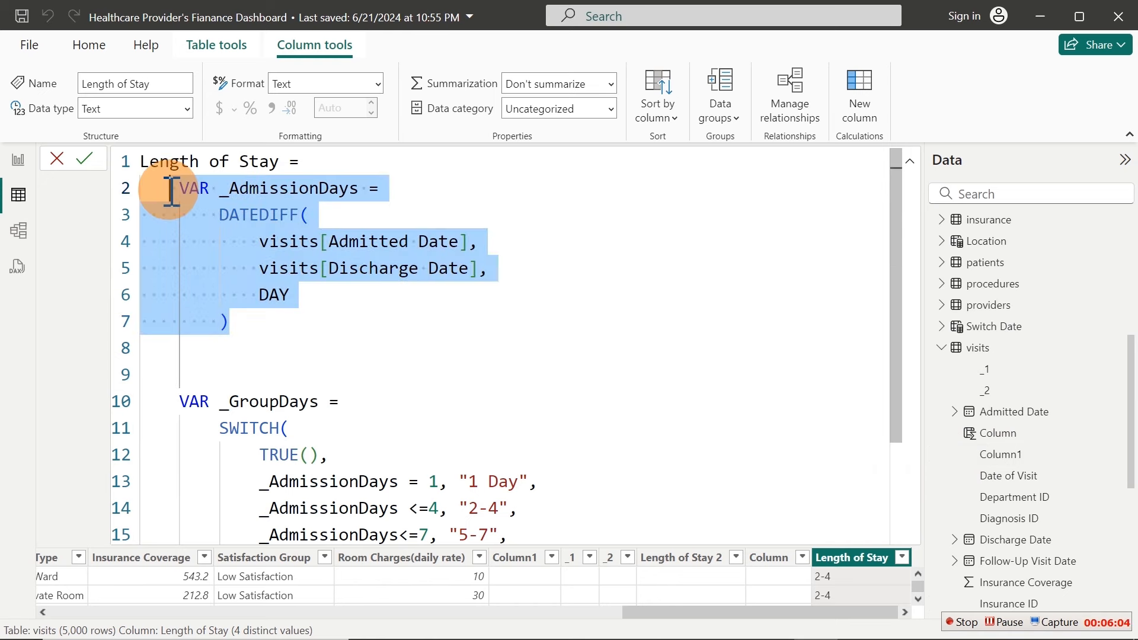
pyautogui.click(897, 290)
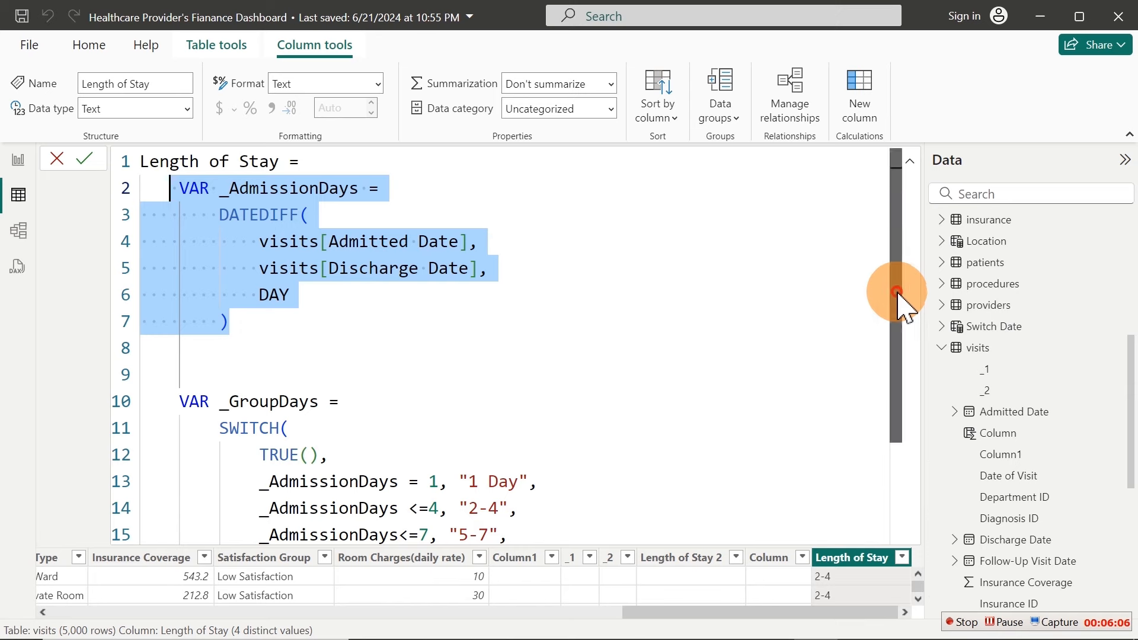
pyautogui.moveTo(897, 290); pyautogui.dragTo(905, 483)
pyautogui.click(302, 532)
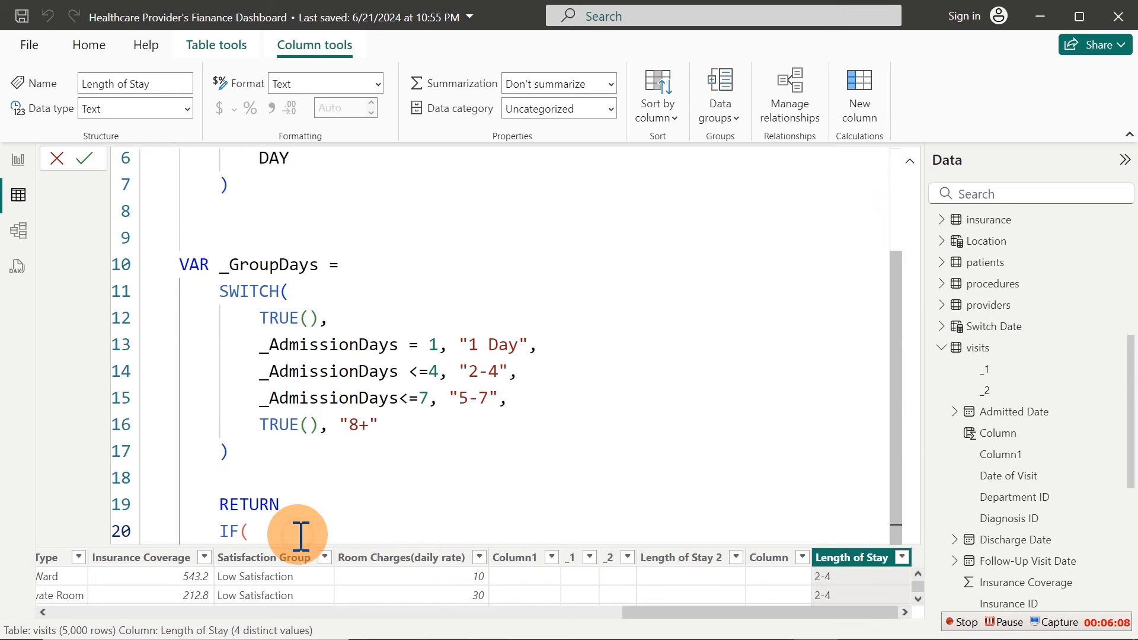
pyautogui.press('Return')
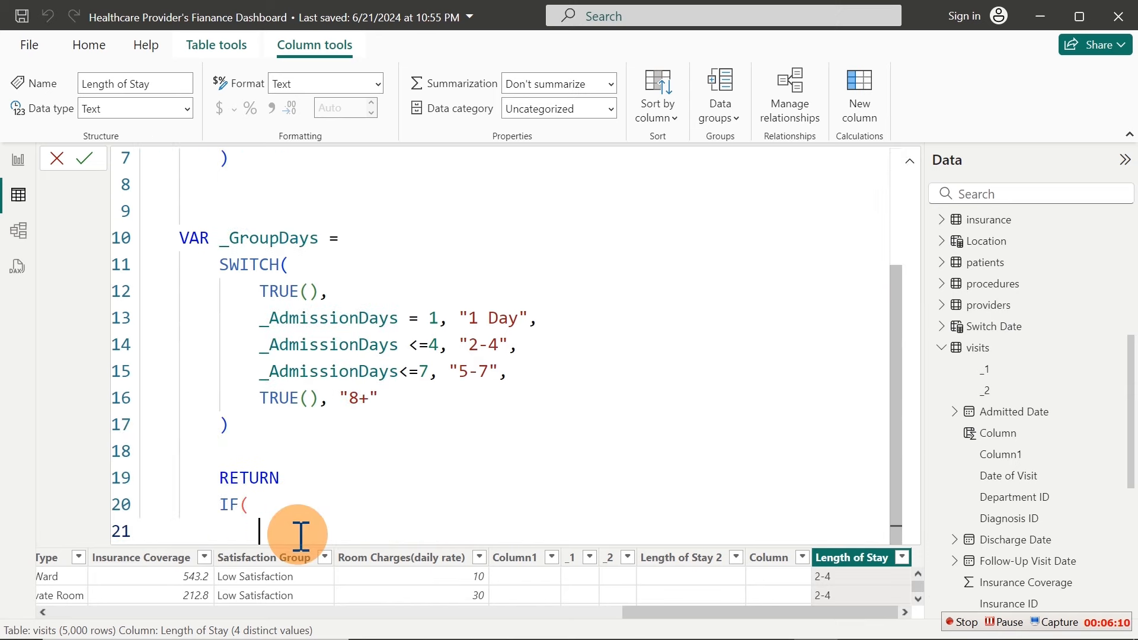
pyautogui.write('_')
pyautogui.press('Tab')
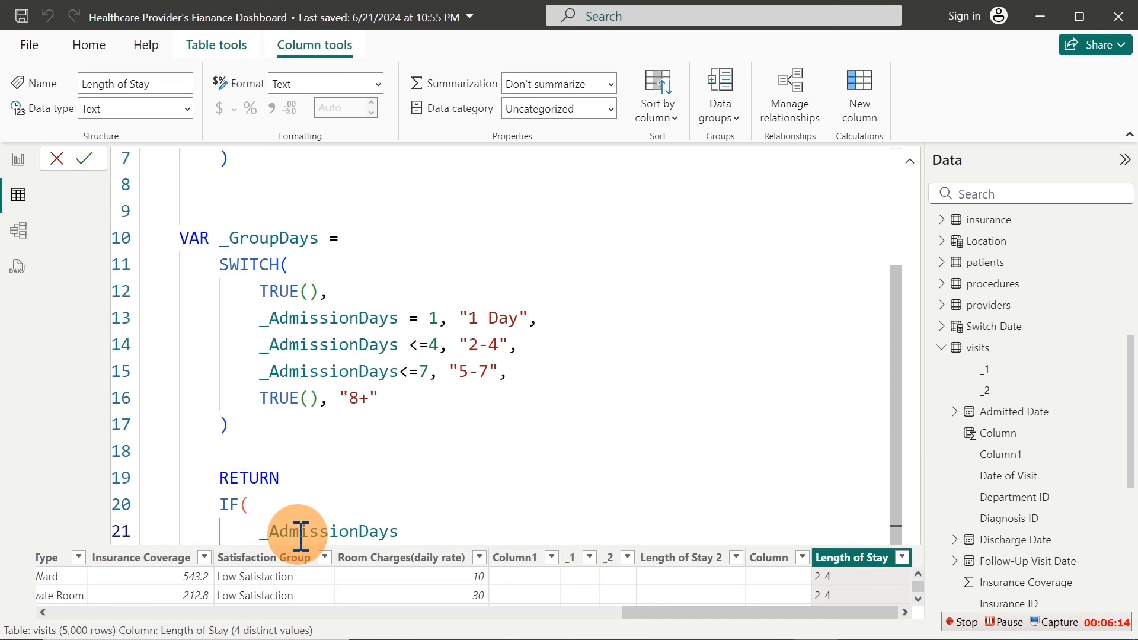
pyautogui.write('=bl')
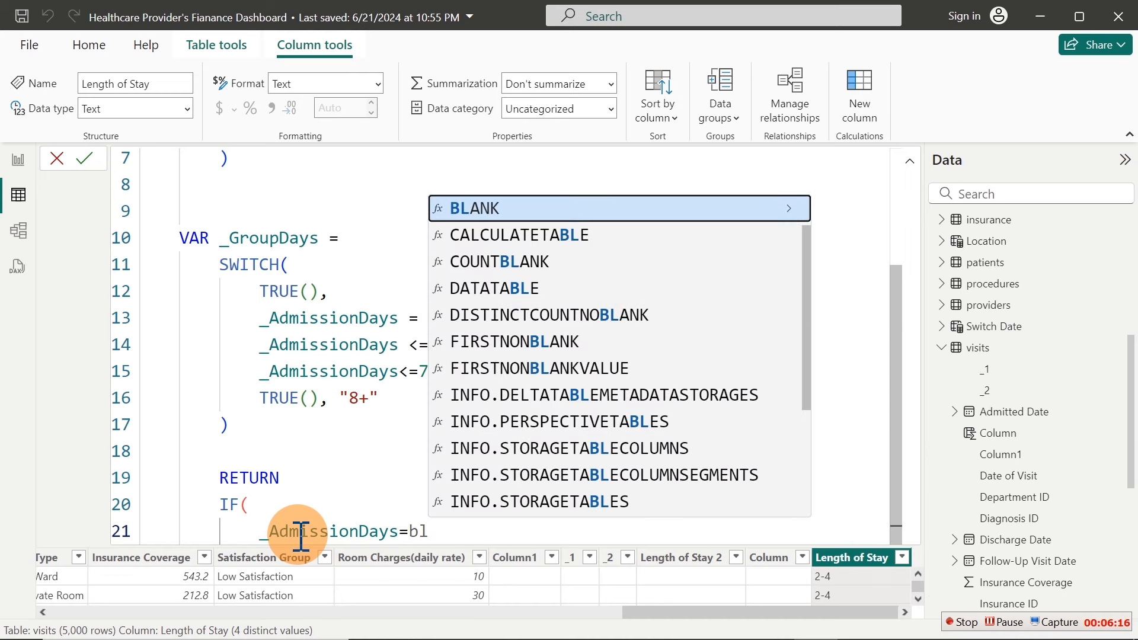
pyautogui.press('Tab')
pyautogui.write(',')
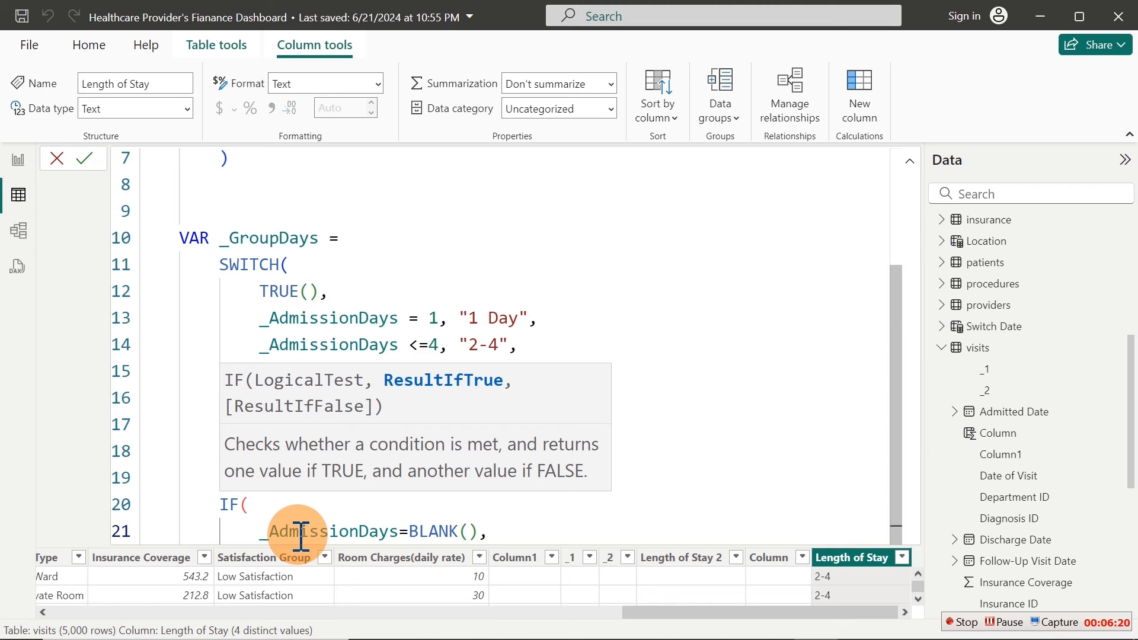
# Have the IF return " " when true and _GroupDays otherwise, close it on its own line, and commit the formula
pyautogui.write('" ",')
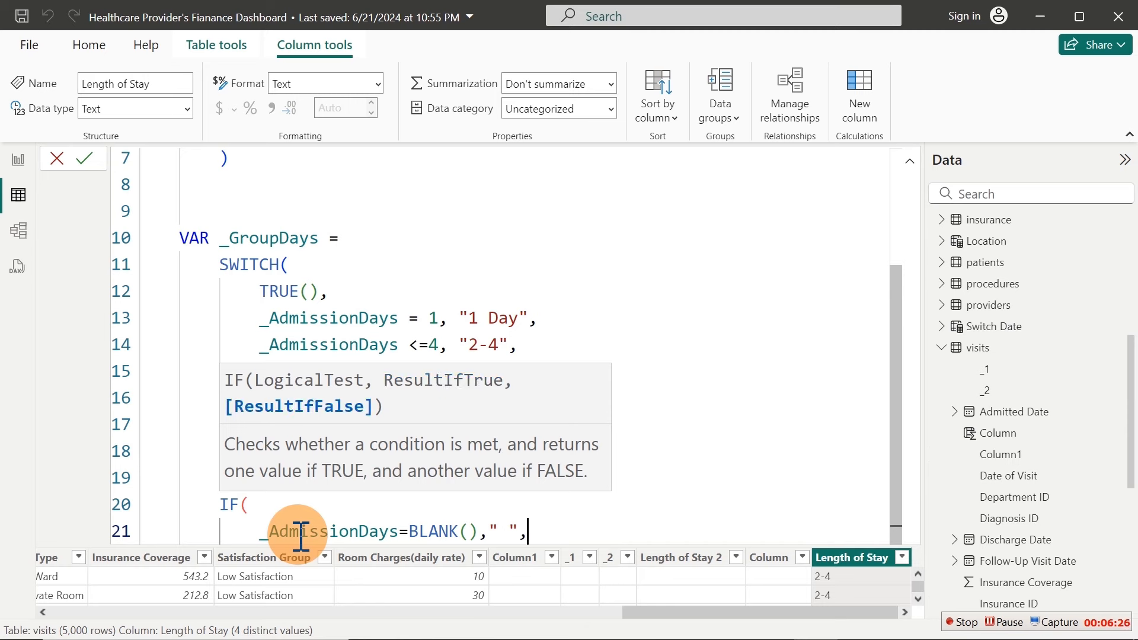
pyautogui.write('_')
pyautogui.press('Down')
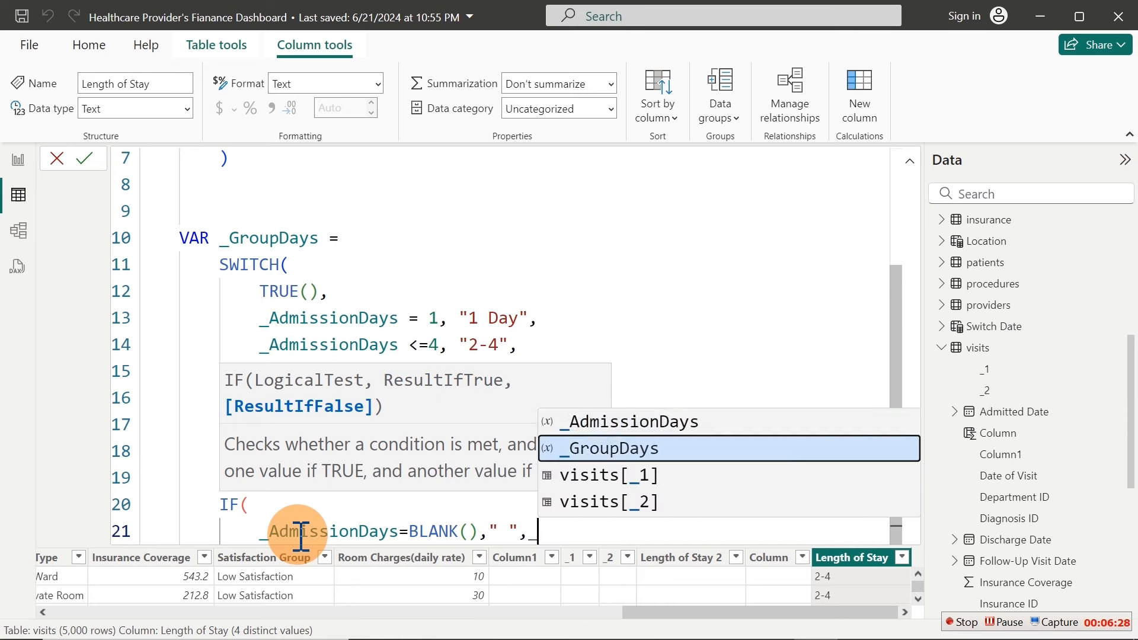
pyautogui.press('Tab')
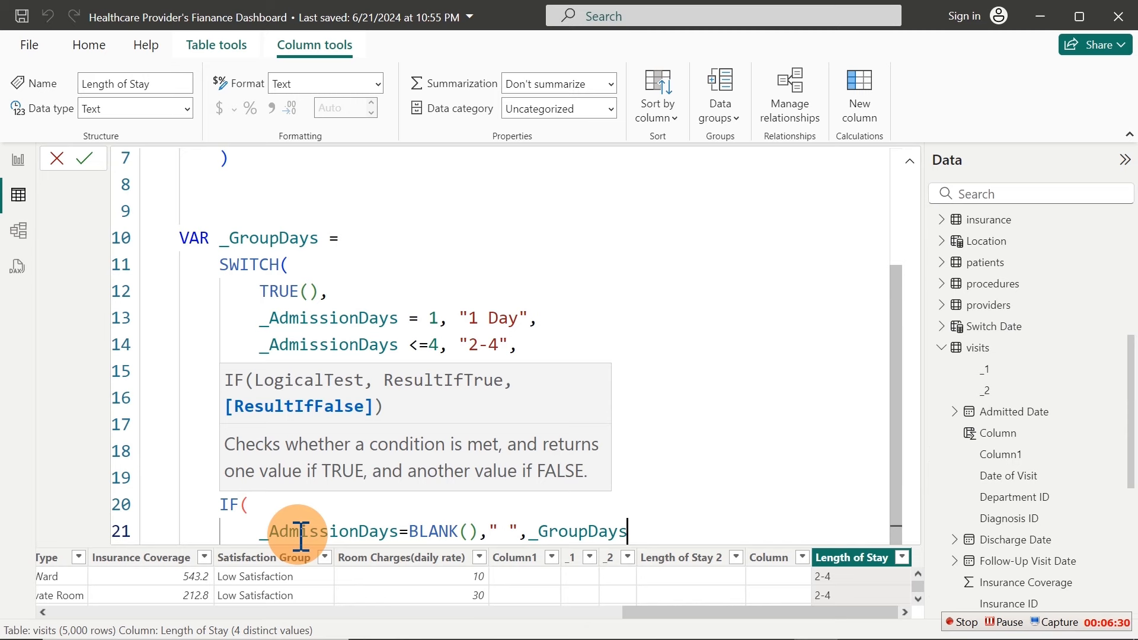
pyautogui.hotkey('shift', 'Return')
pyautogui.write(')')
pyautogui.press('Return')
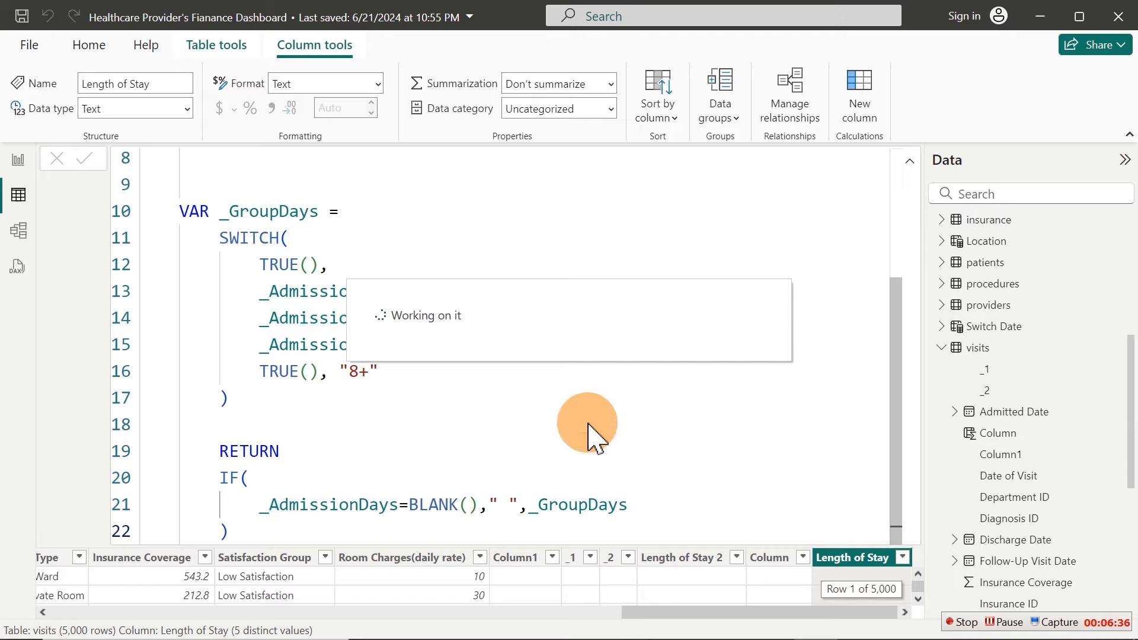
# Check the recalculated Length of Stay column's rows and filter values, and expand its formula again
pyautogui.click(908, 160)
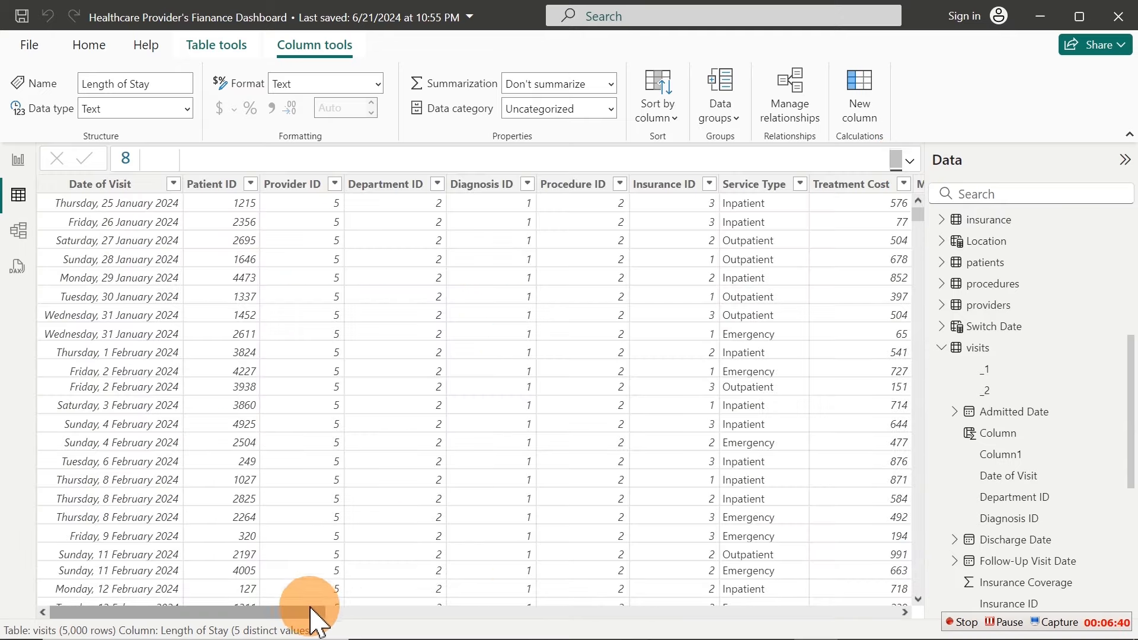
pyautogui.moveTo(310, 612); pyautogui.dragTo(920, 589)
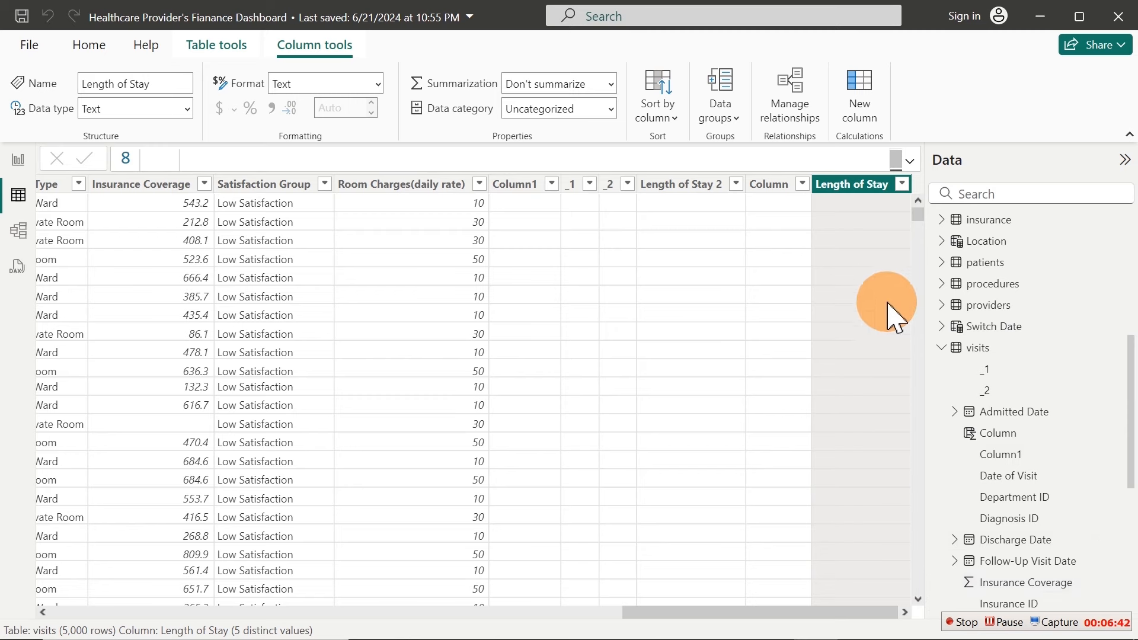
pyautogui.click(903, 185)
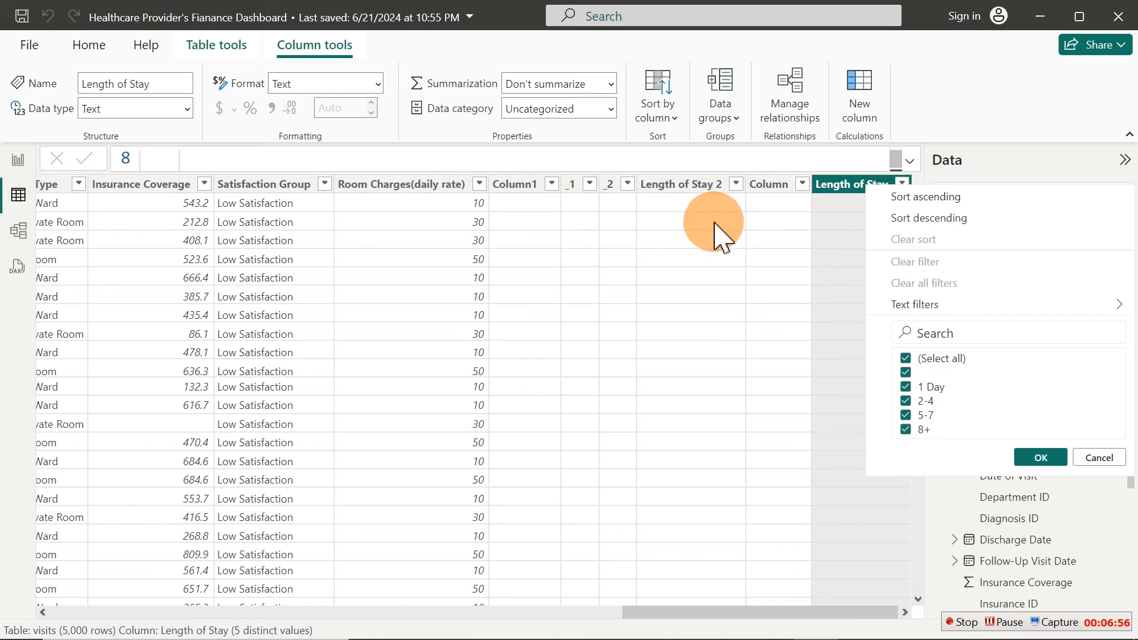
pyautogui.click(848, 195)
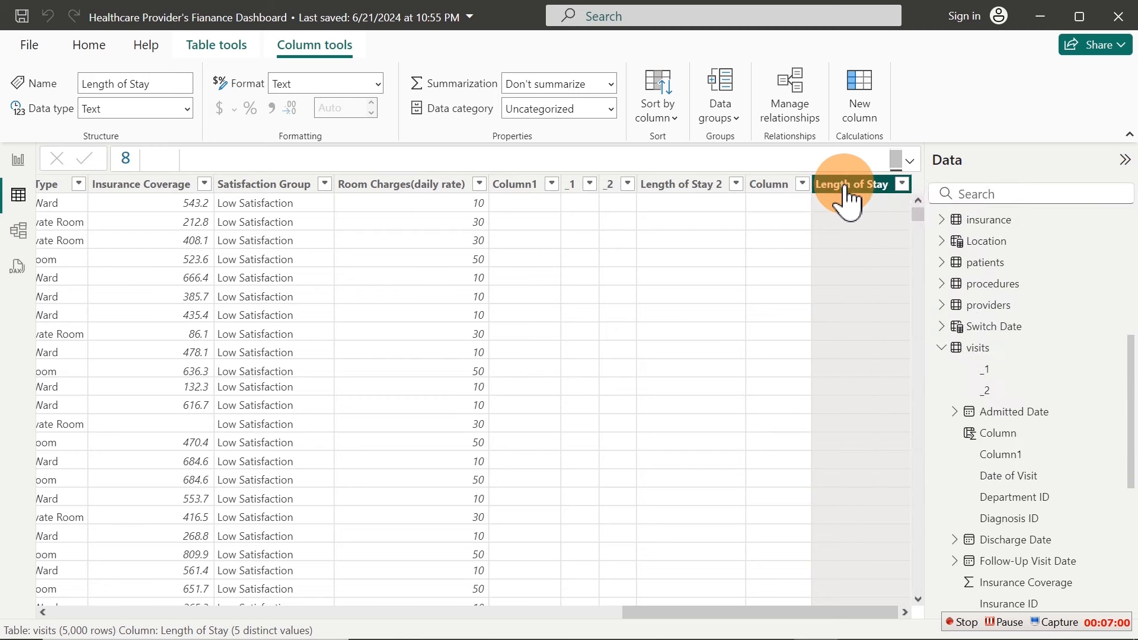
pyautogui.click(910, 160)
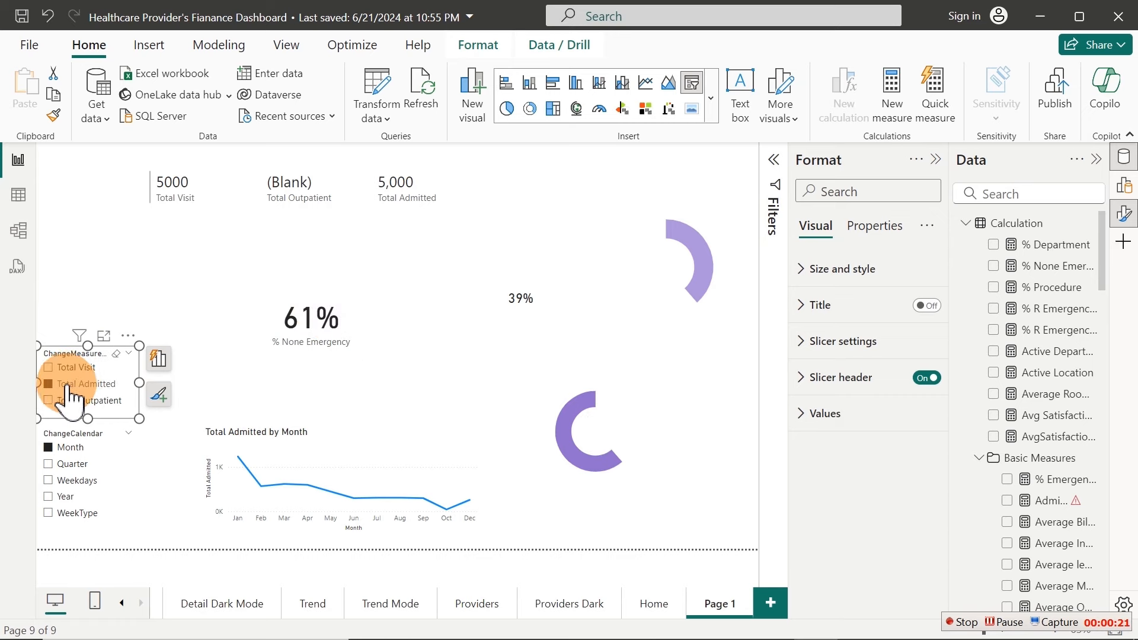
# View the Page 1 report visuals for Total Outpatient using the measure slicer, and return to the visits table data
pyautogui.click(49, 402)
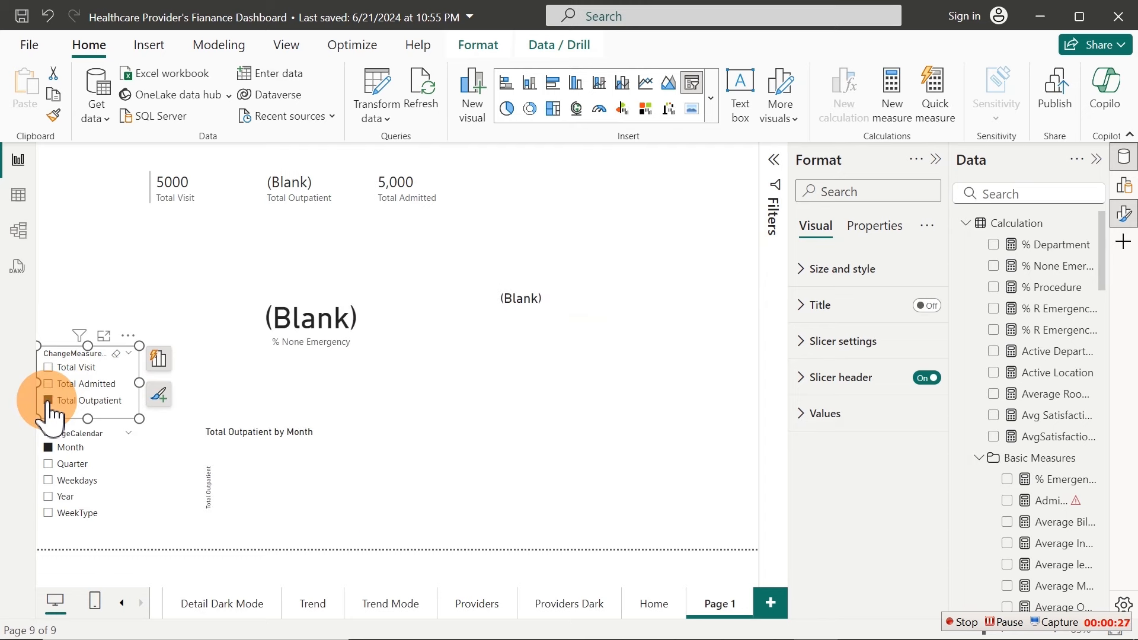
pyautogui.click(10, 201)
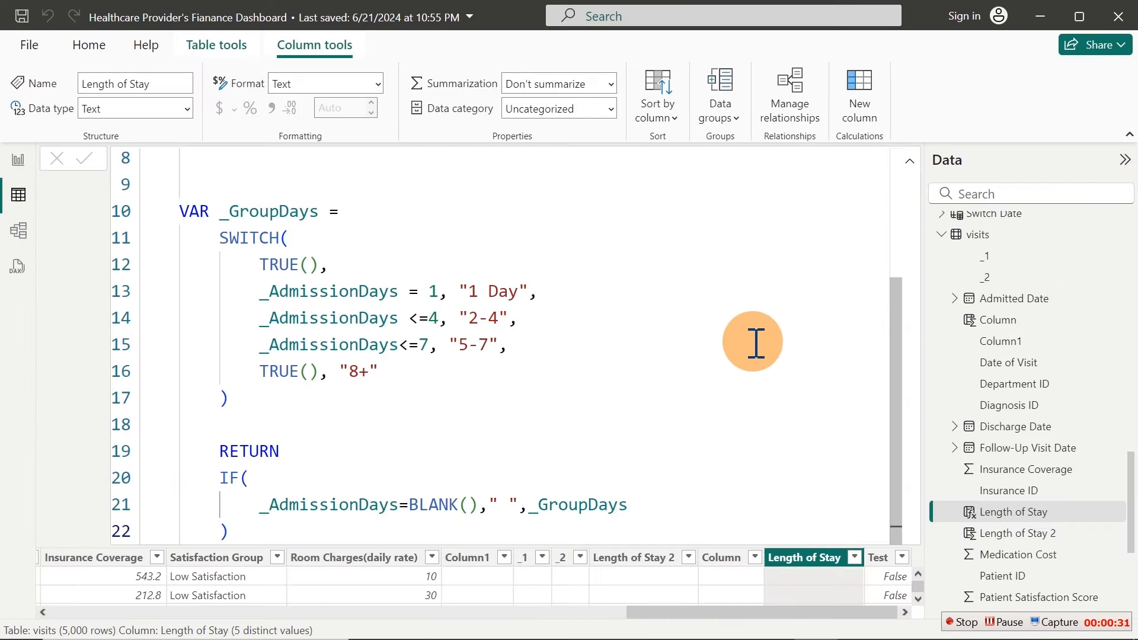
# Change the IF function's true result in the Length of Stay formula to an empty string "" and commit the formula
pyautogui.moveTo(895, 388); pyautogui.dragTo(902, 442)
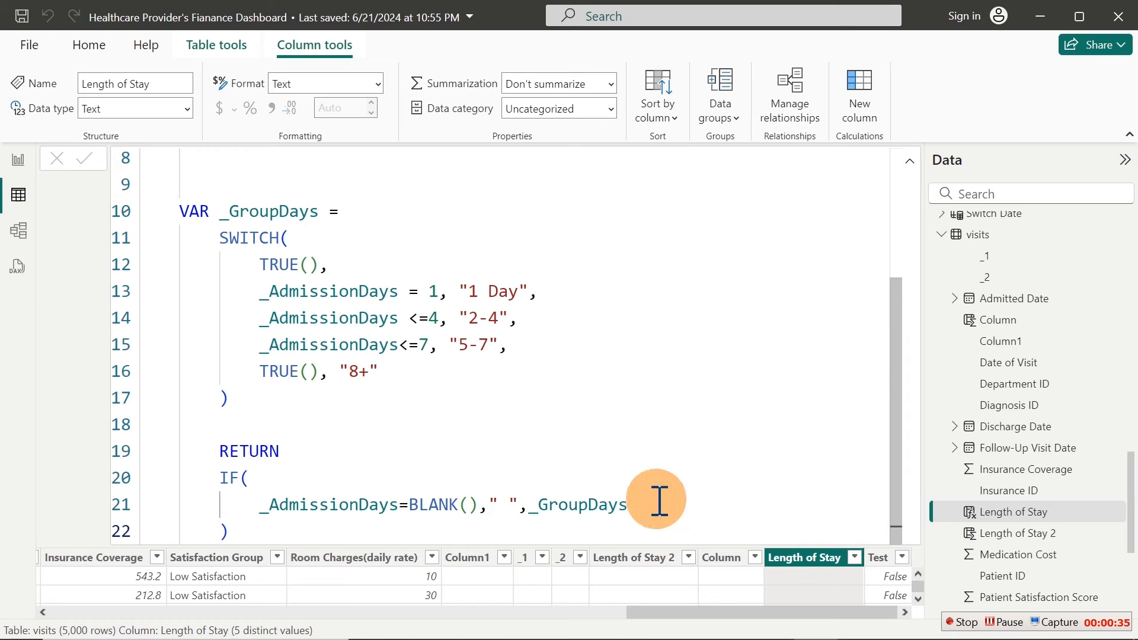
pyautogui.click(505, 501)
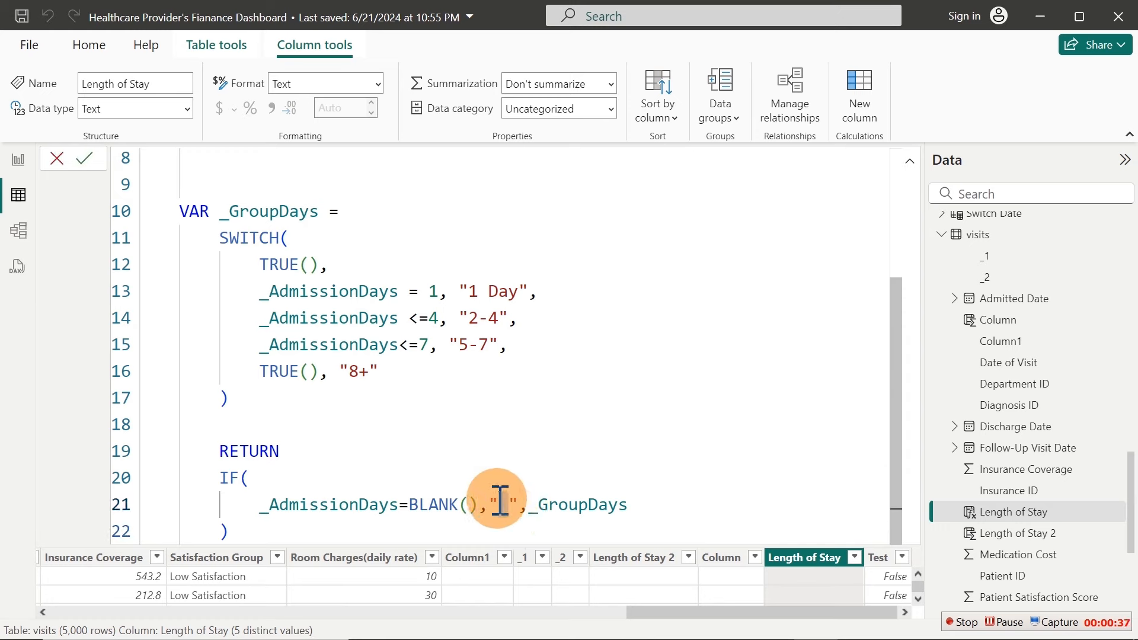
pyautogui.moveTo(518, 500); pyautogui.dragTo(493, 499)
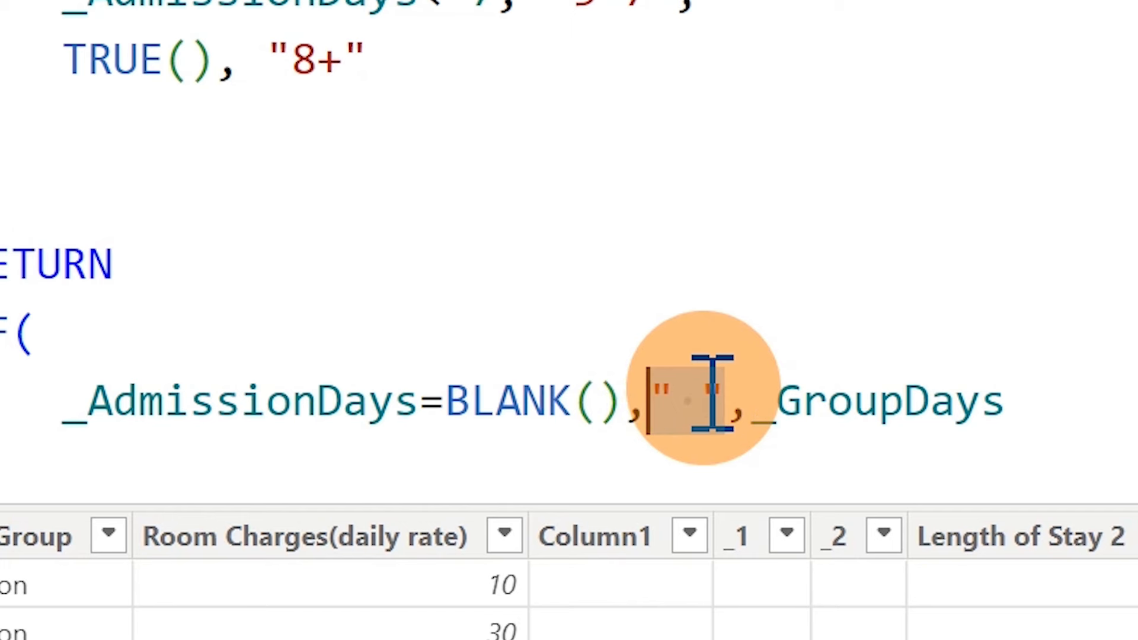
pyautogui.click(712, 392)
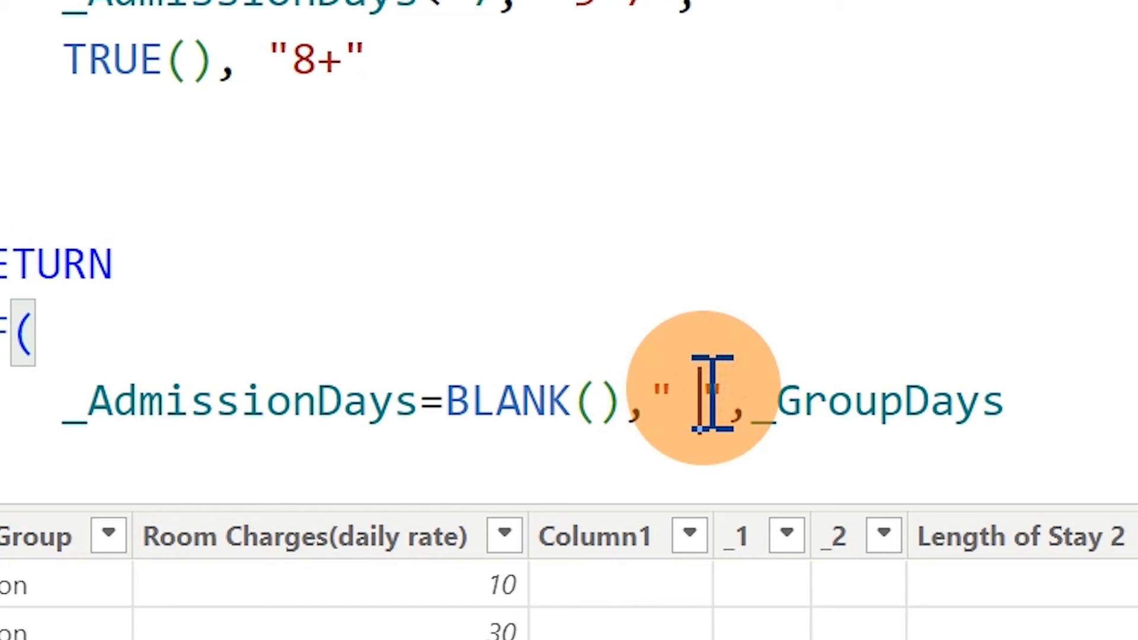
pyautogui.press('BackSpace')
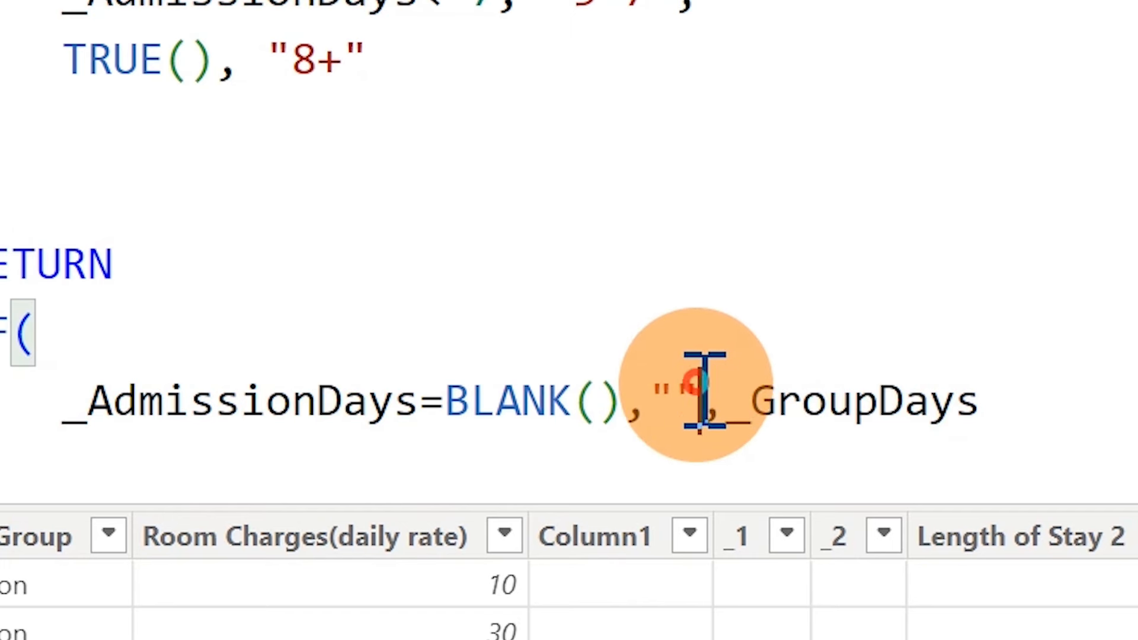
pyautogui.moveTo(703, 391); pyautogui.dragTo(662, 388)
pyautogui.press('BackSpace')
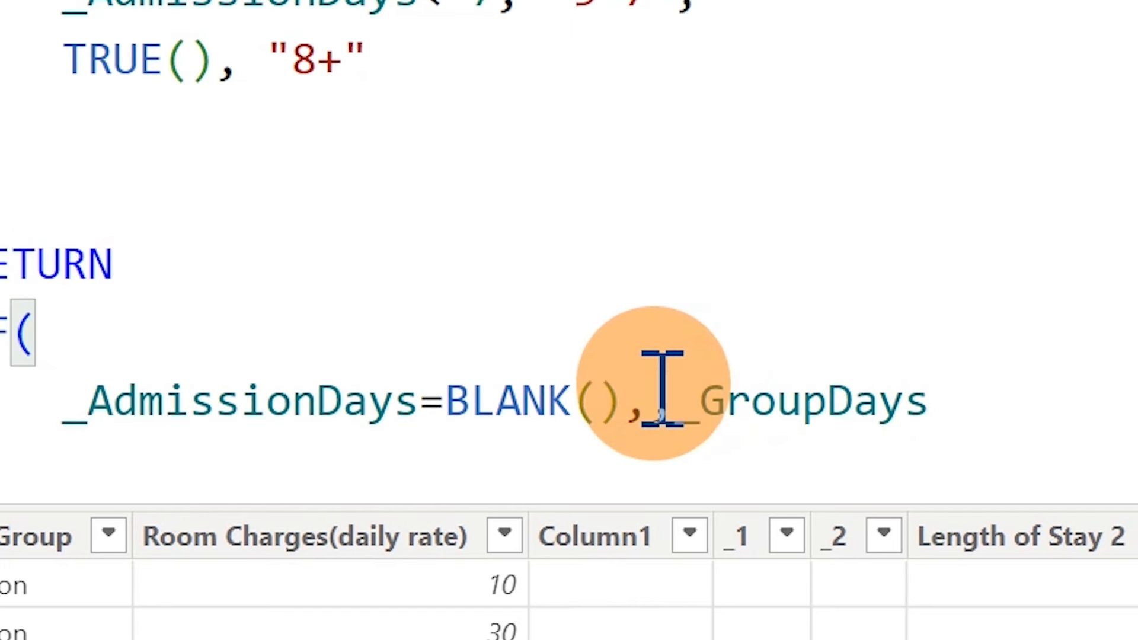
pyautogui.write('"",')
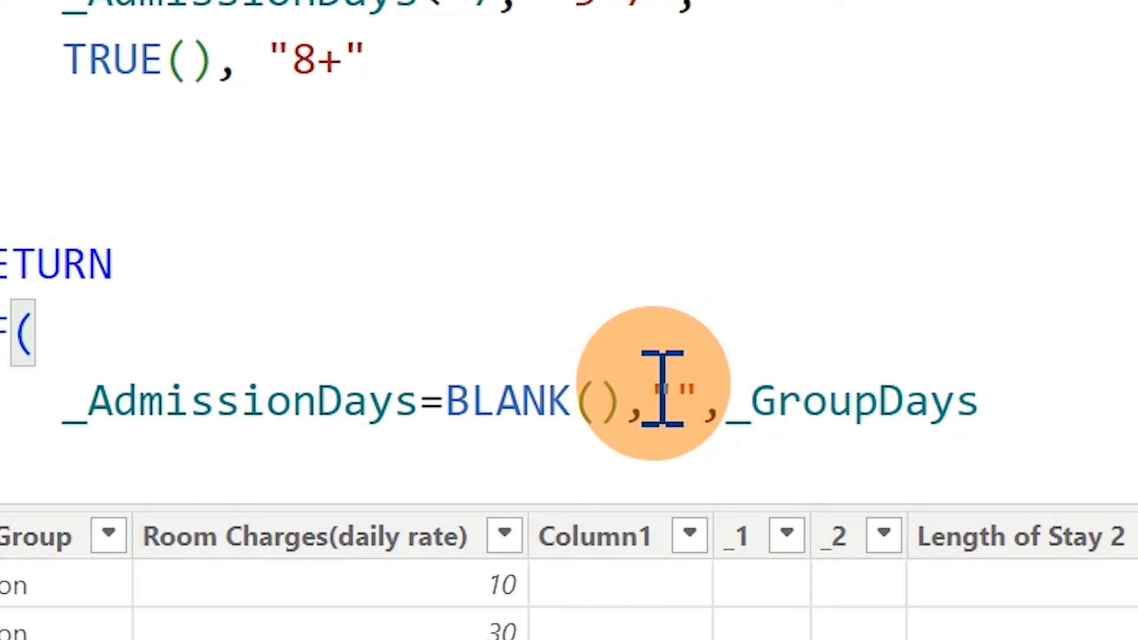
pyautogui.press('Return')
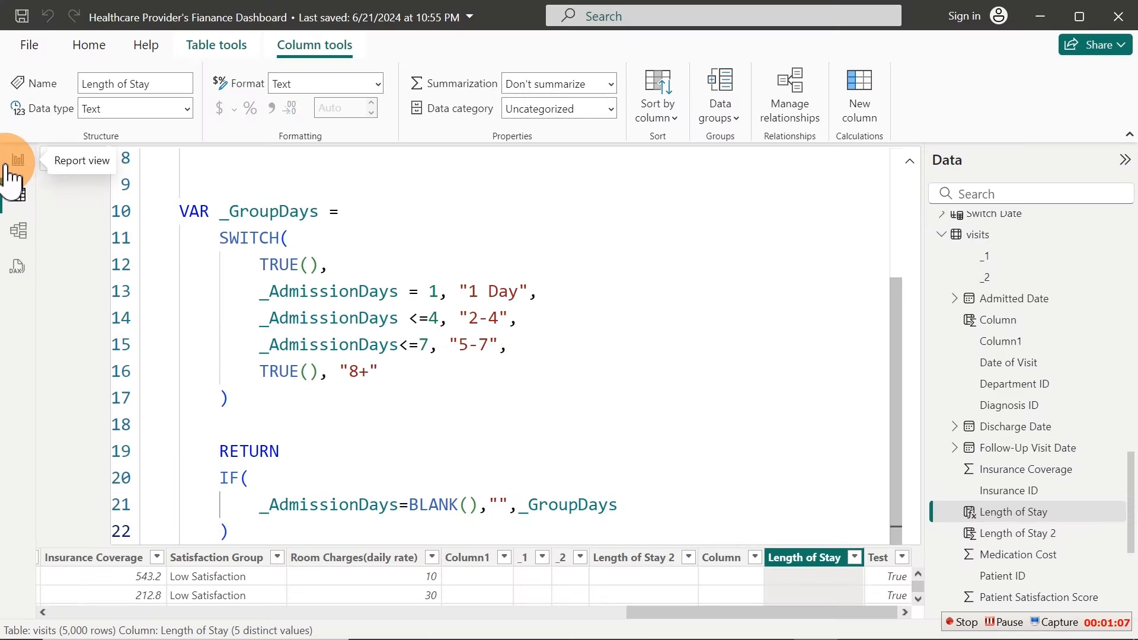
# Delete the card visual showing Total Visit, Total Outpatient and Total Admitted from Page 1 of the report
pyautogui.click(13, 166)
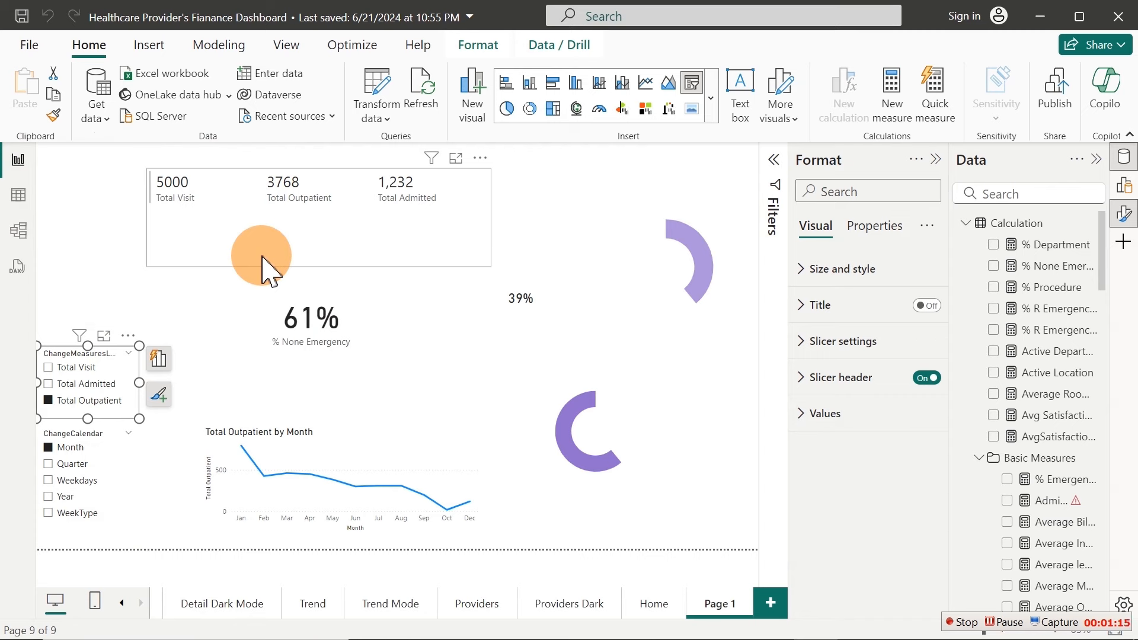
pyautogui.click(311, 230)
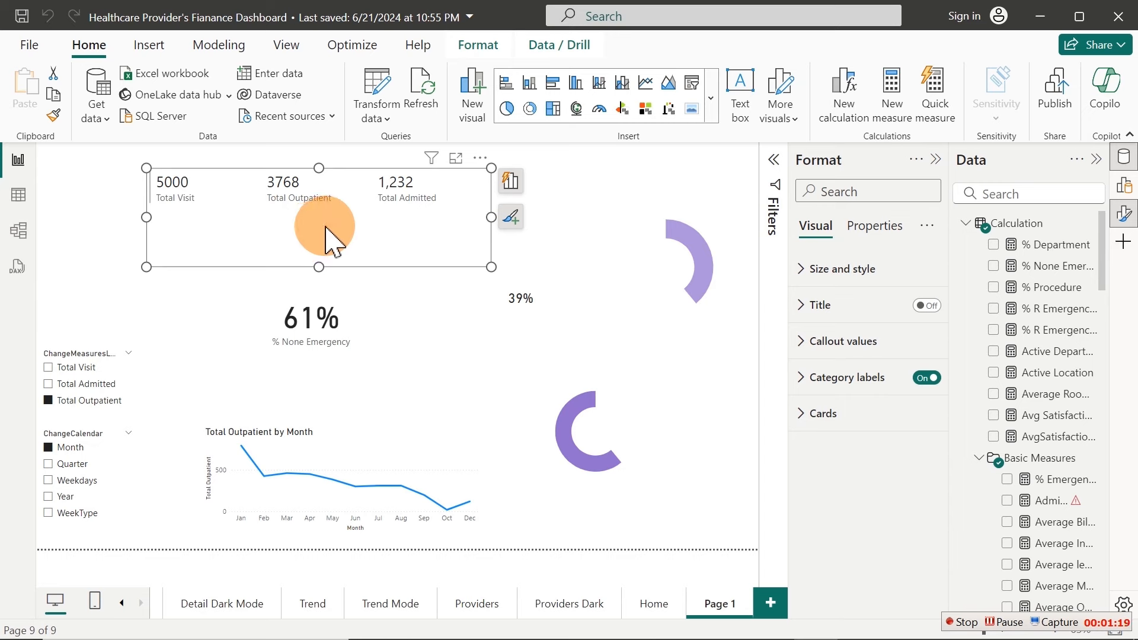
pyautogui.press('Delete')
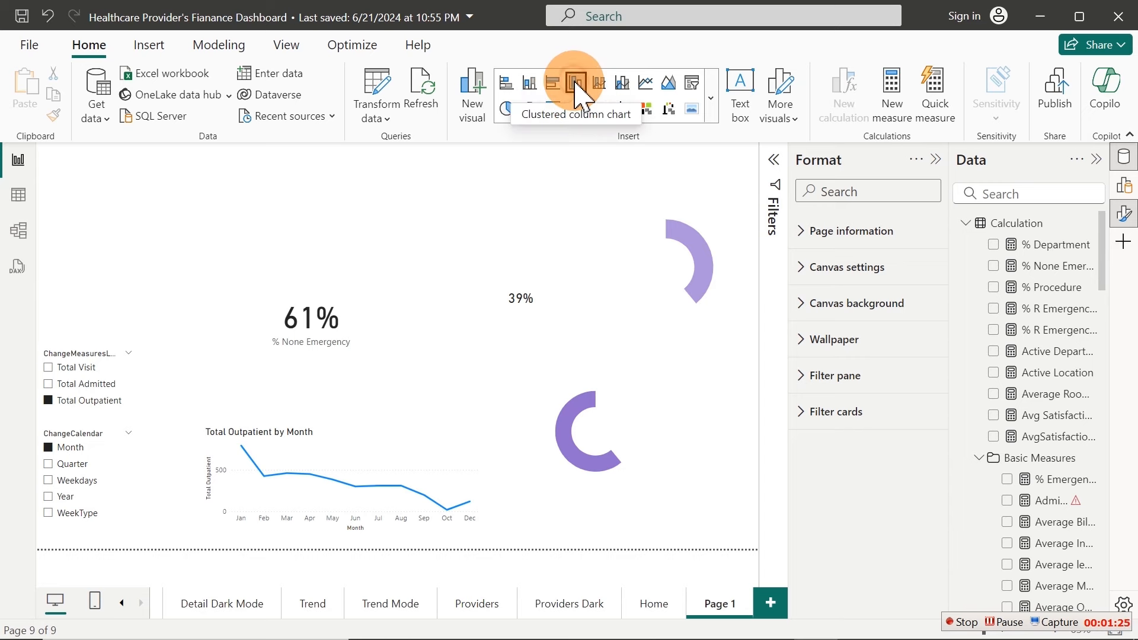
# Insert a slightly enlarged clustered column chart on Page 1 and set its X-axis to Length of Stay from the visits table
pyautogui.click(575, 89)
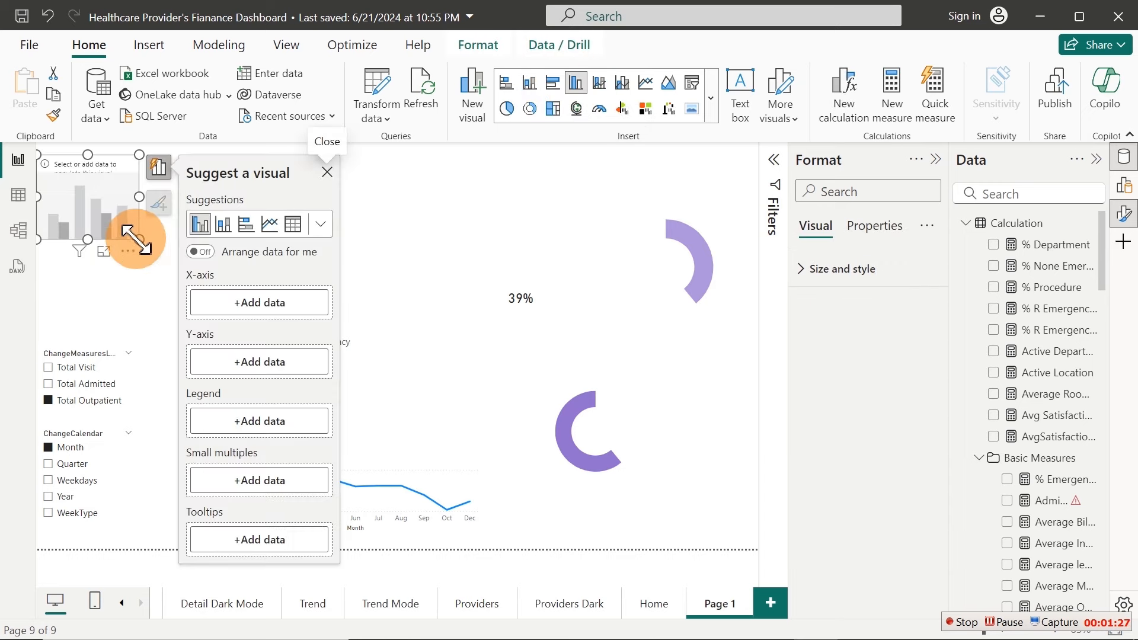
pyautogui.moveTo(138, 240); pyautogui.dragTo(205, 278)
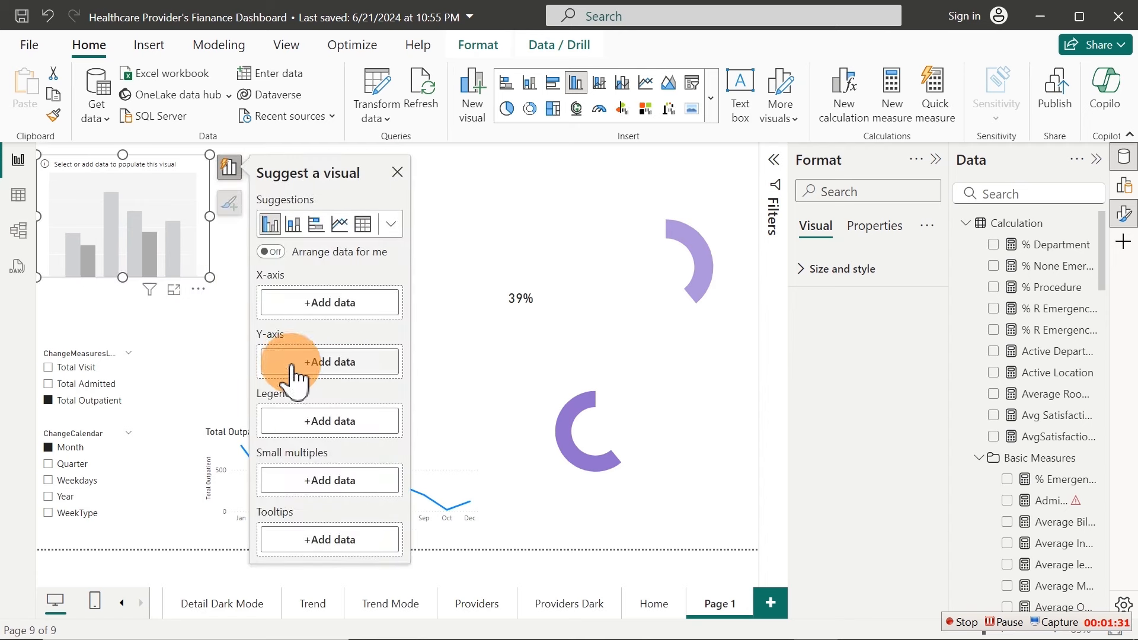
pyautogui.click(345, 317)
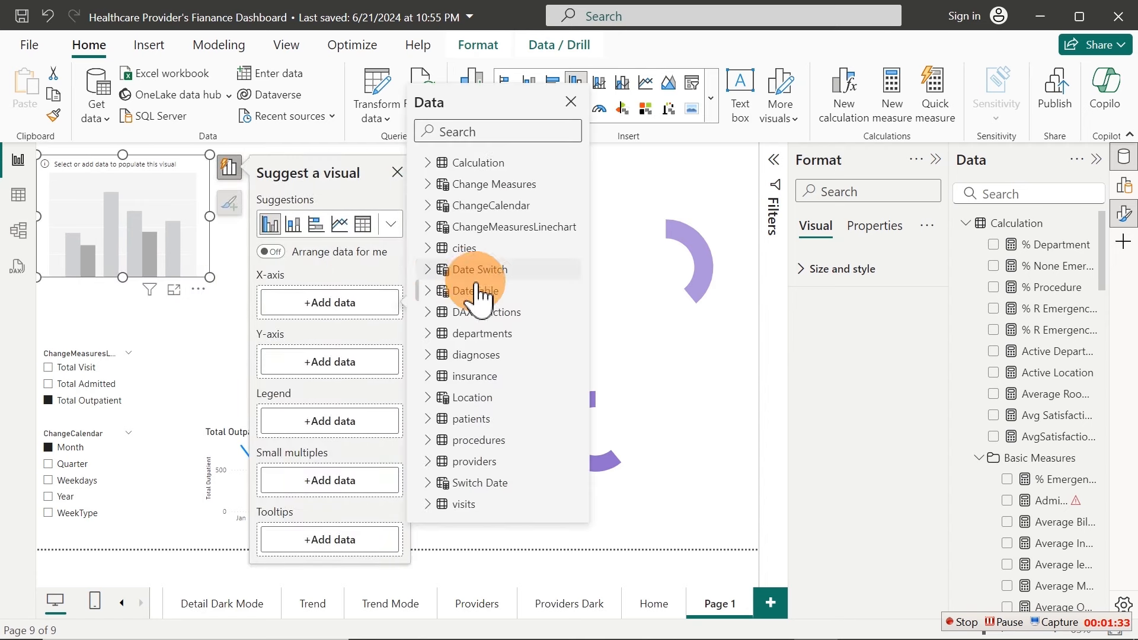
pyautogui.click(515, 130)
pyautogui.write('len')
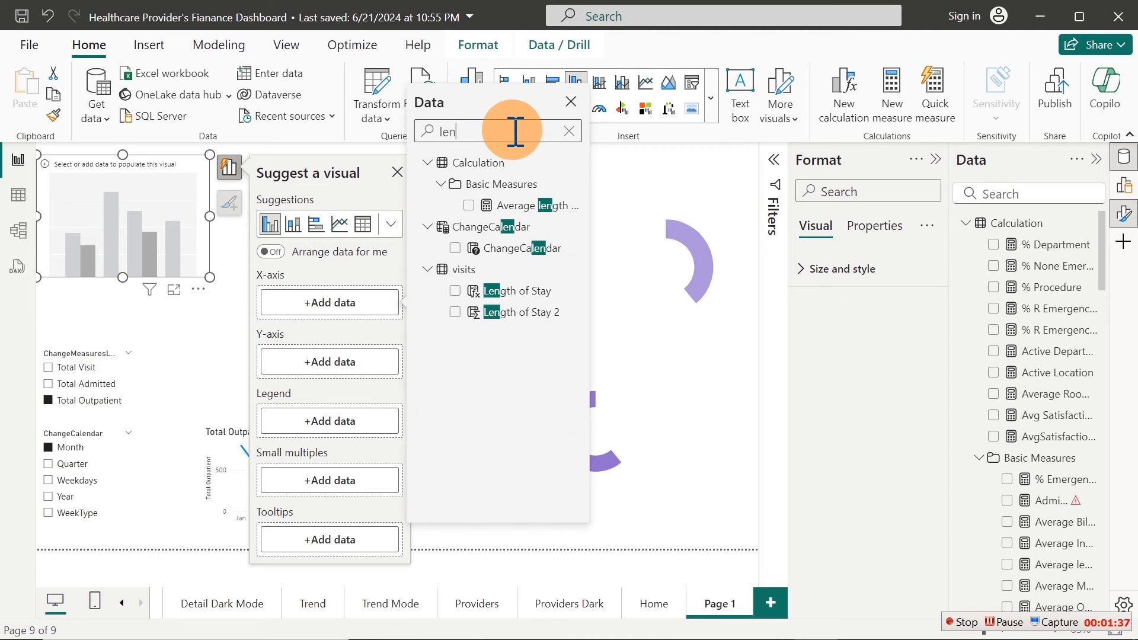
pyautogui.click(455, 291)
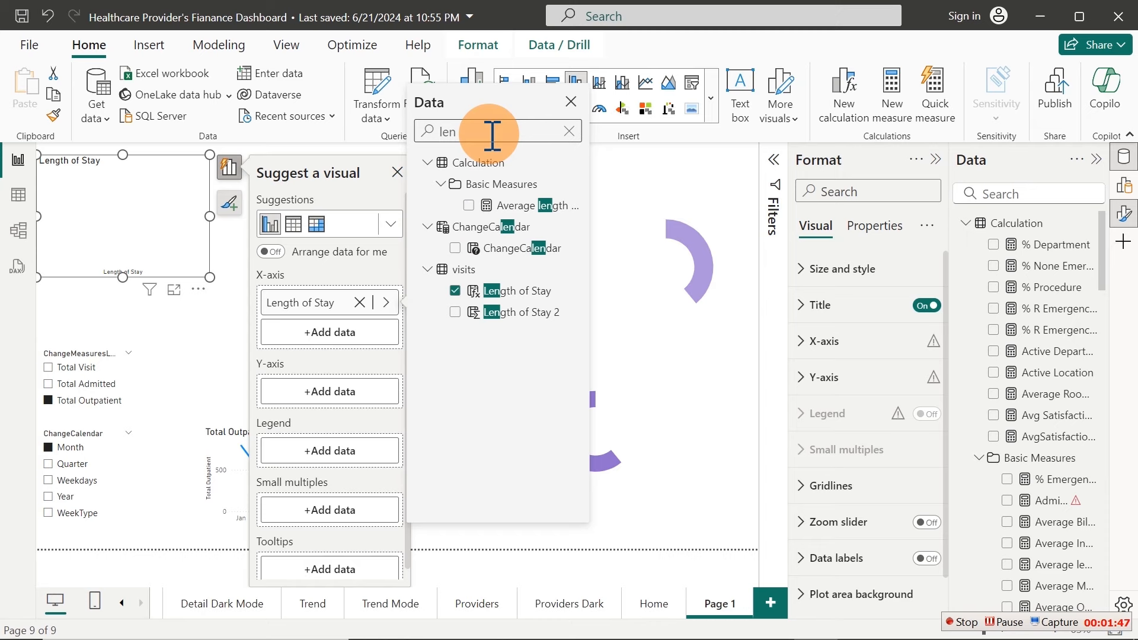
# Try to add the Total Patients measure to the column chart through the X-axis field picker
pyautogui.moveTo(493, 135); pyautogui.dragTo(422, 142)
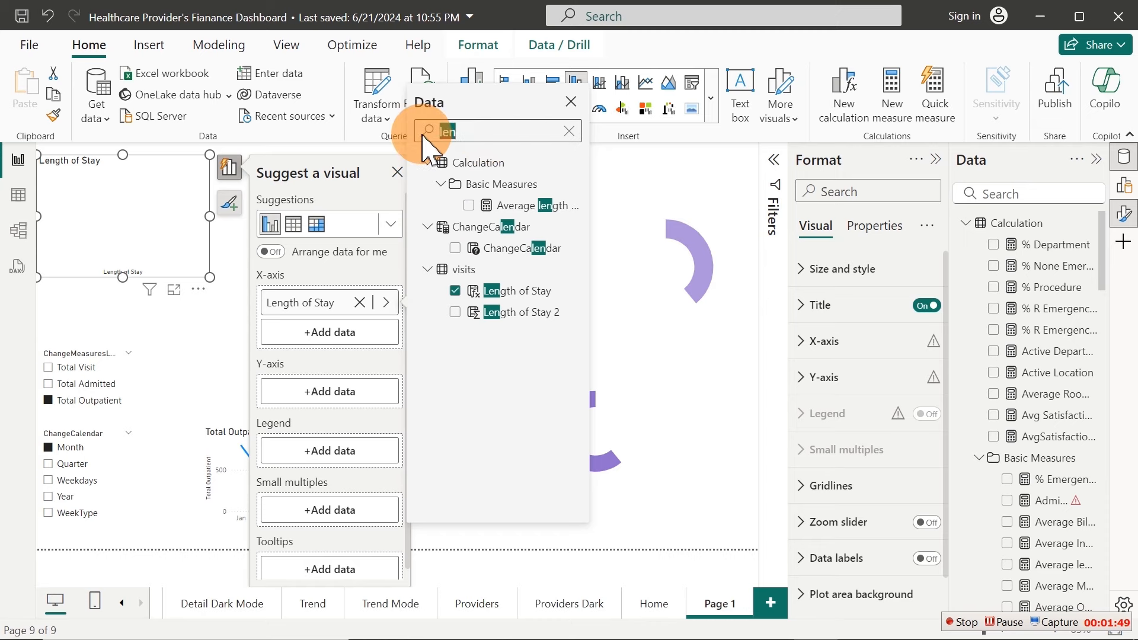
pyautogui.write('total')
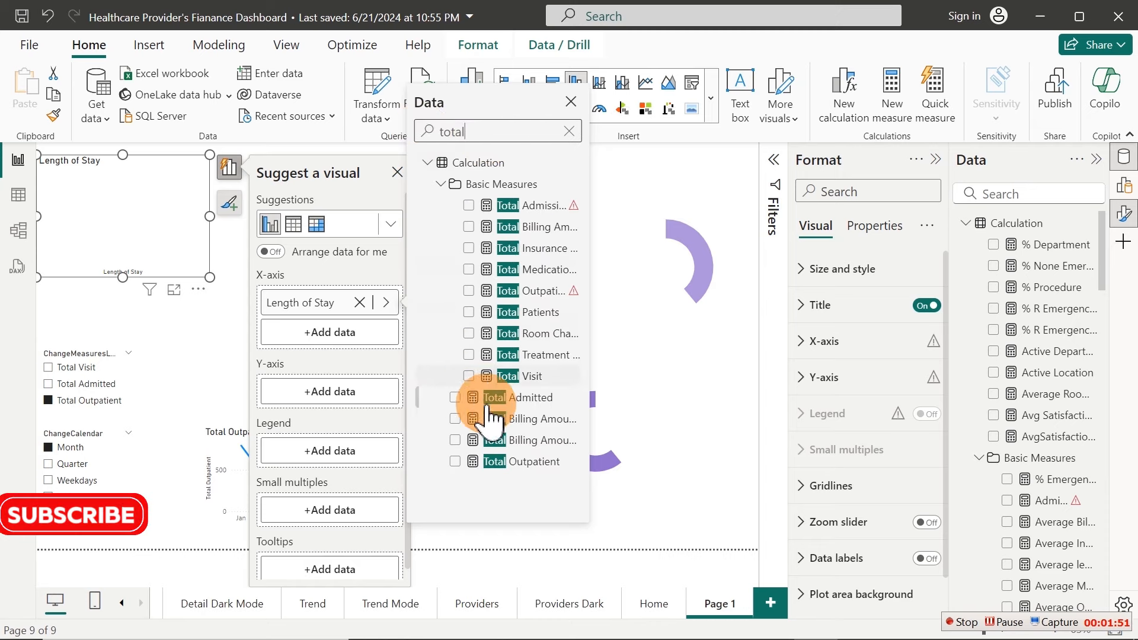
pyautogui.click(469, 377)
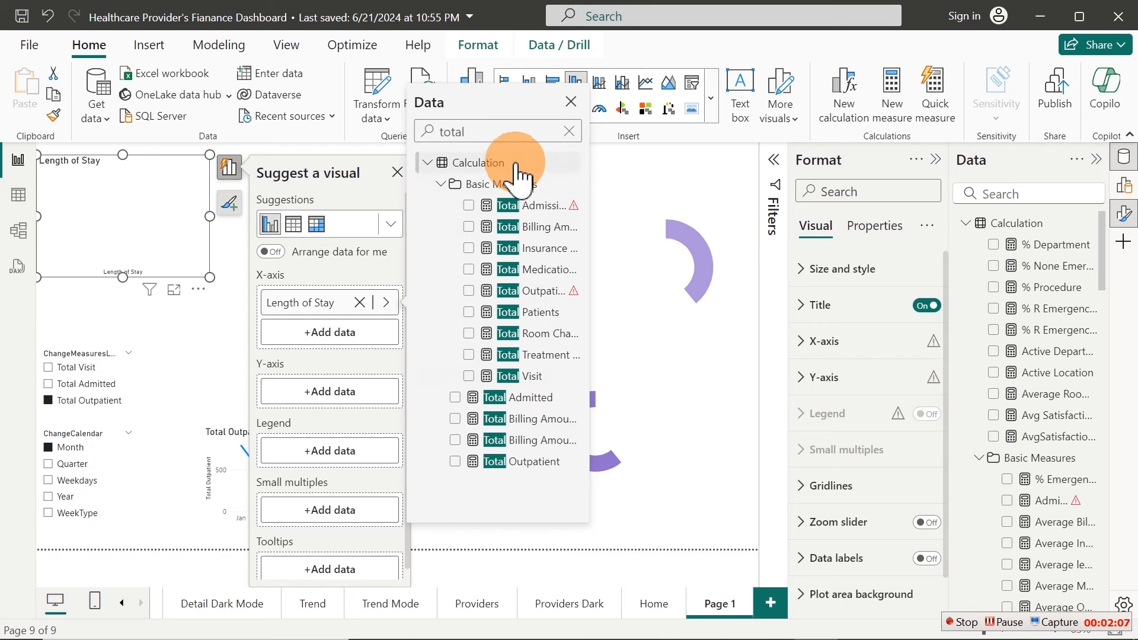
pyautogui.moveTo(482, 128); pyautogui.dragTo(423, 136)
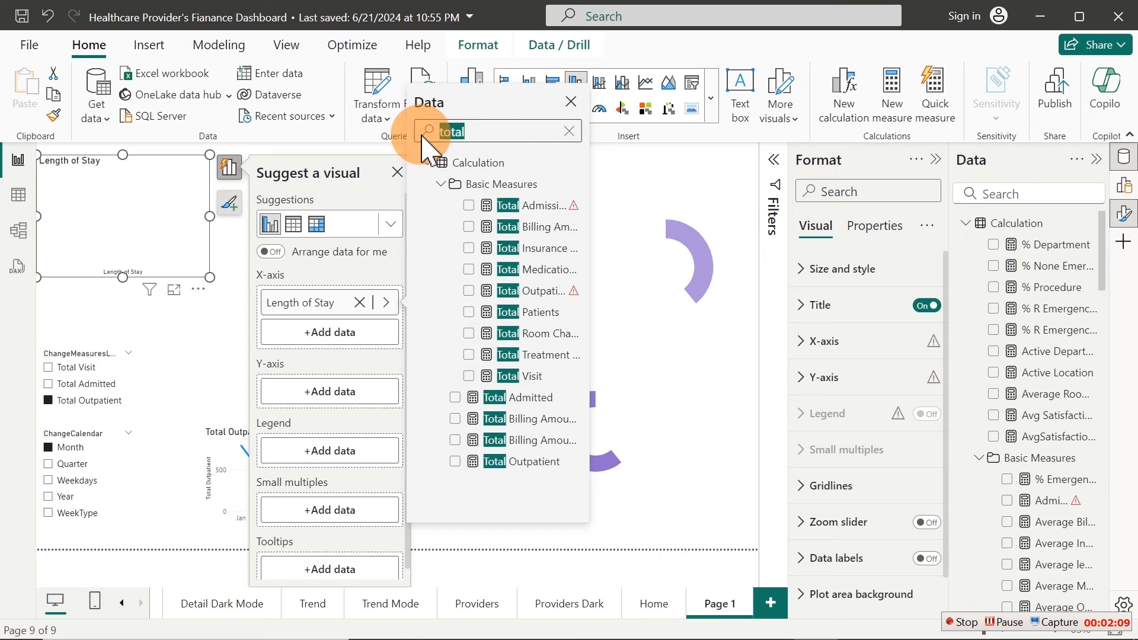
pyautogui.write('pat')
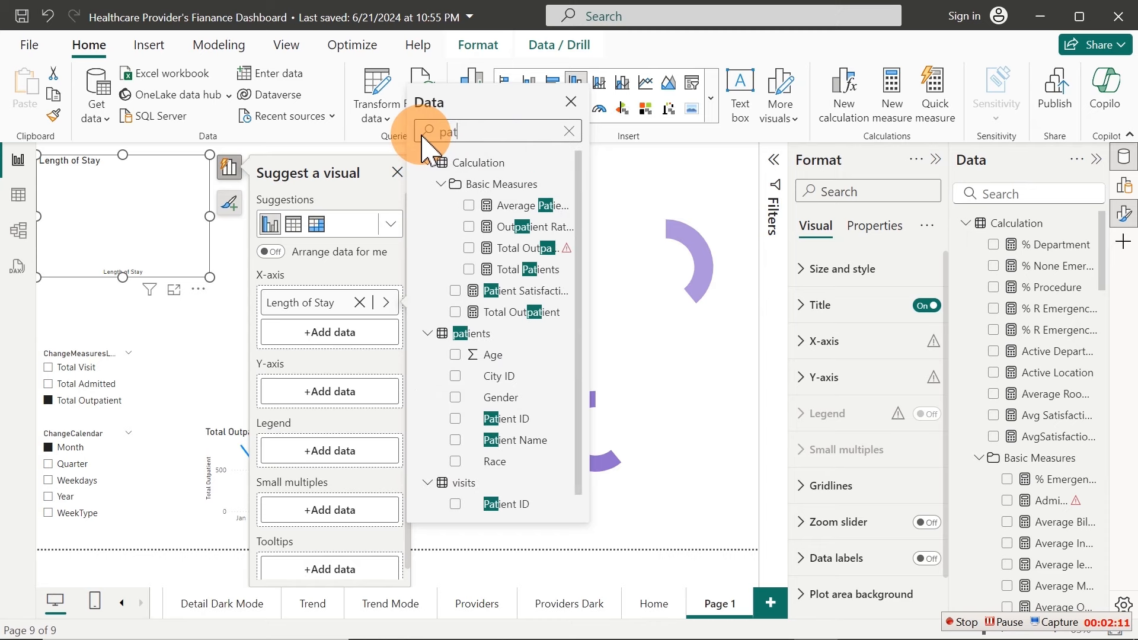
pyautogui.write('ient')
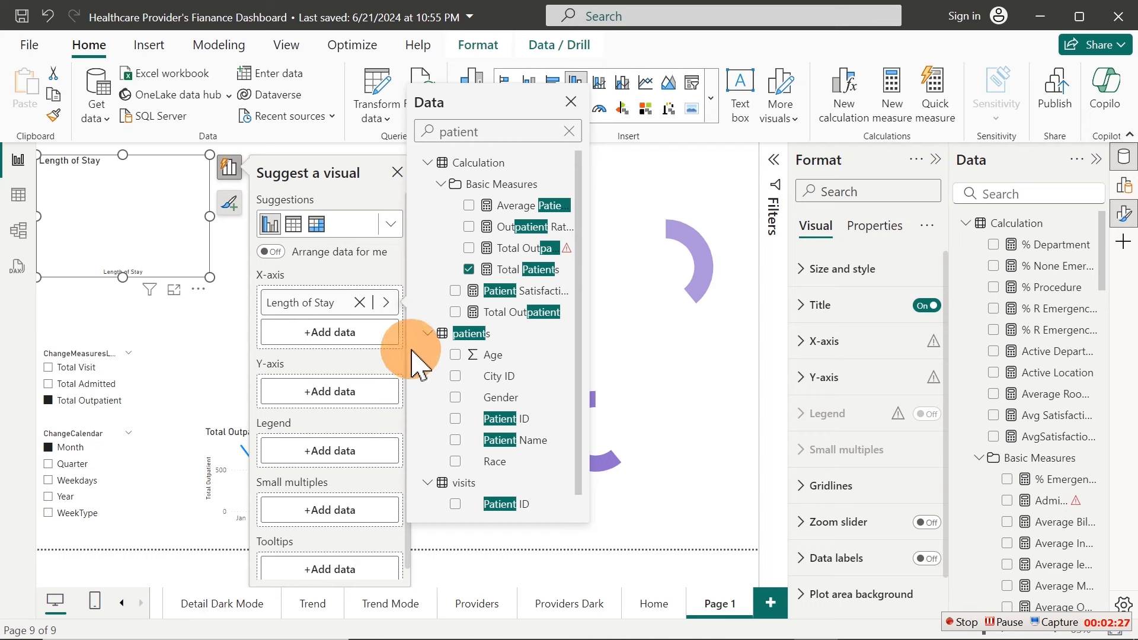
pyautogui.click(383, 366)
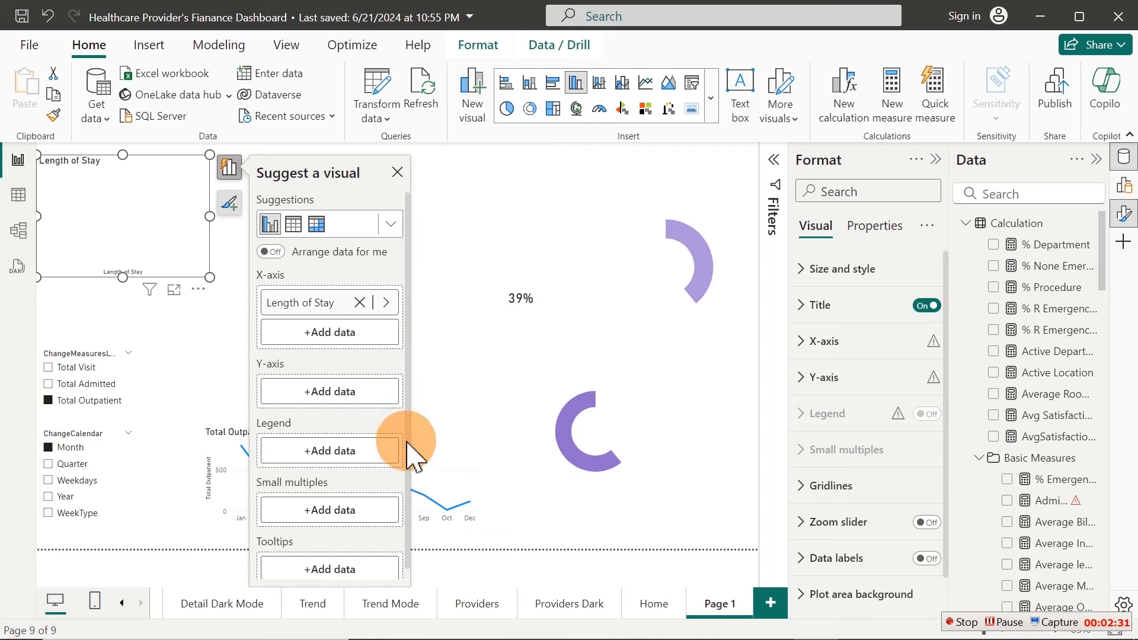
# Search the data fields for total and set the column chart's Y-axis to the Total Patients measure
pyautogui.moveTo(406, 441); pyautogui.dragTo(396, 344)
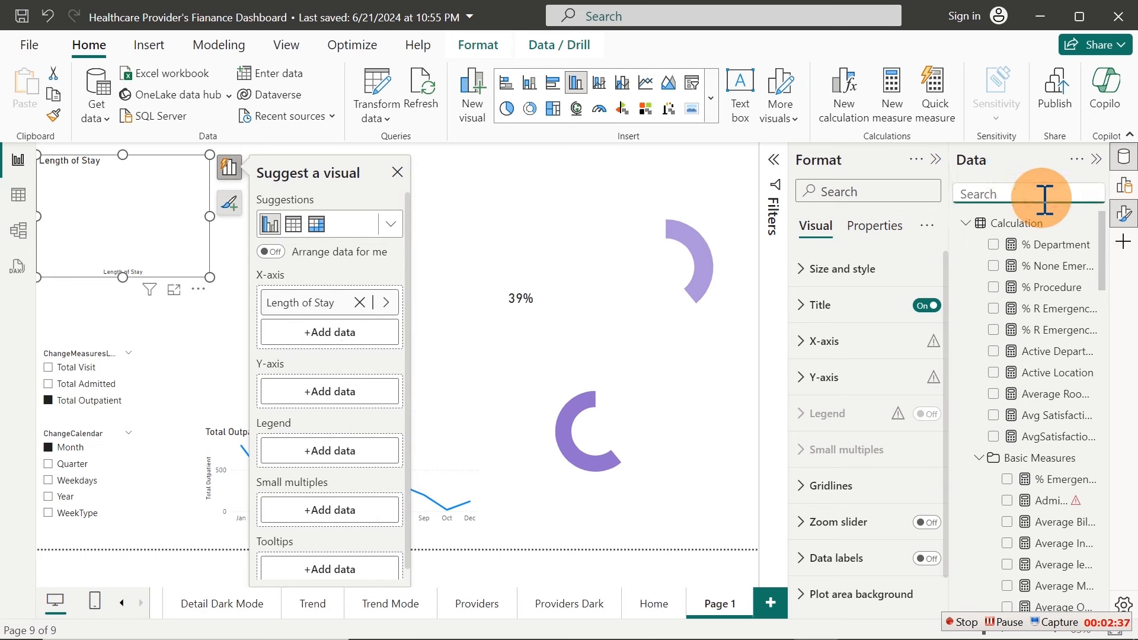
pyautogui.write('total')
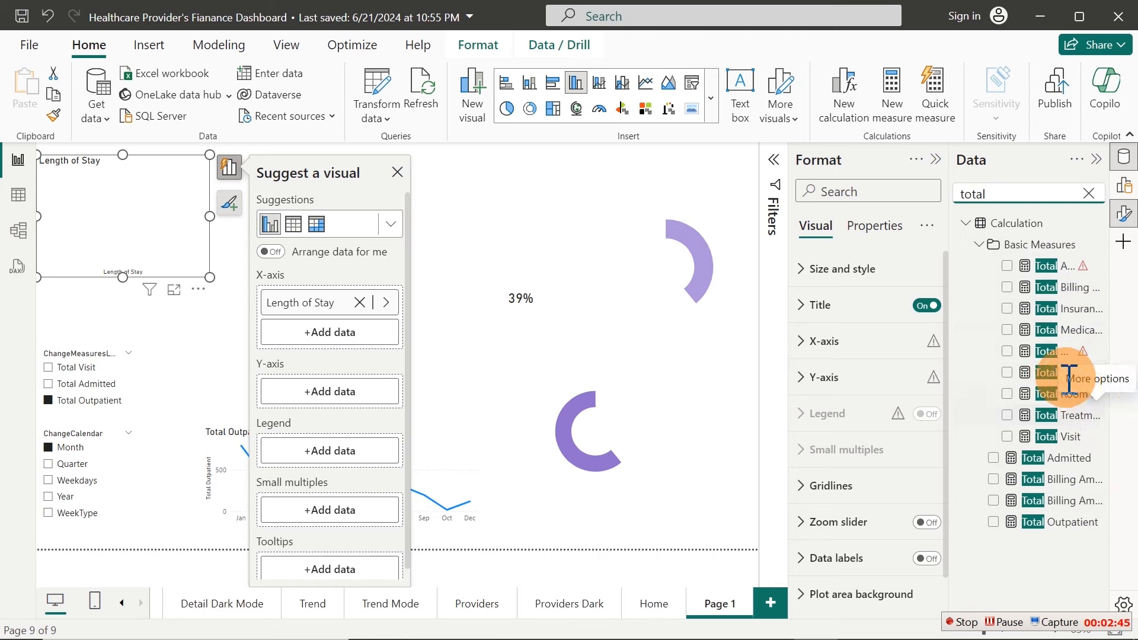
pyautogui.moveTo(1048, 382); pyautogui.dragTo(335, 407)
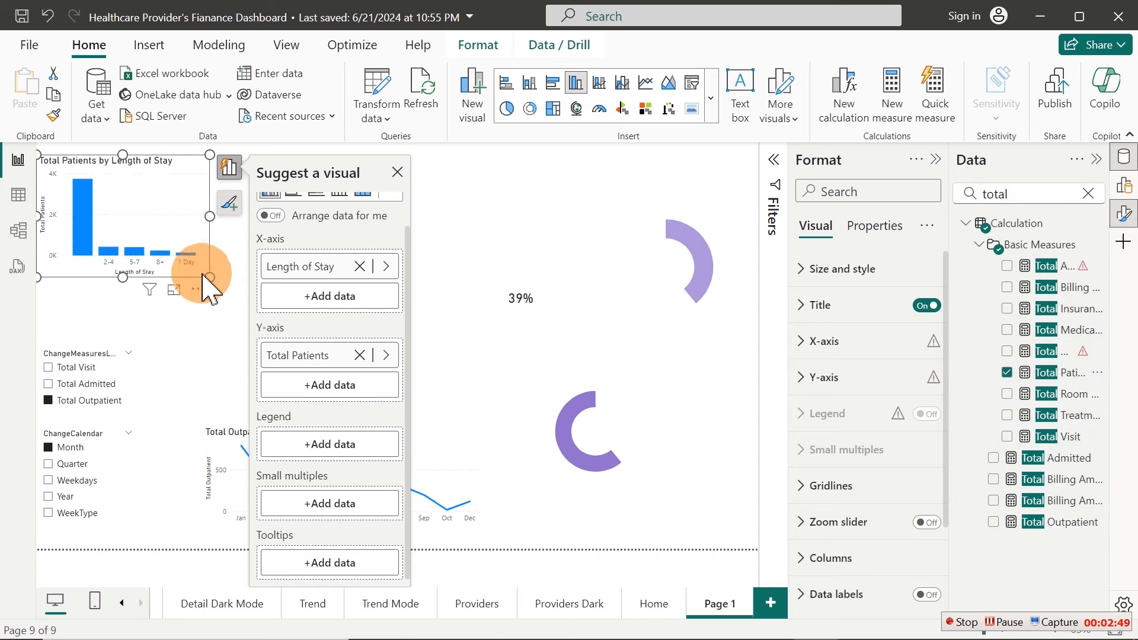
# Enlarge the Total Patients by Length of Stay chart, close its visual suggestions, and shift it away from the page's edge
pyautogui.moveTo(206, 276); pyautogui.dragTo(479, 395)
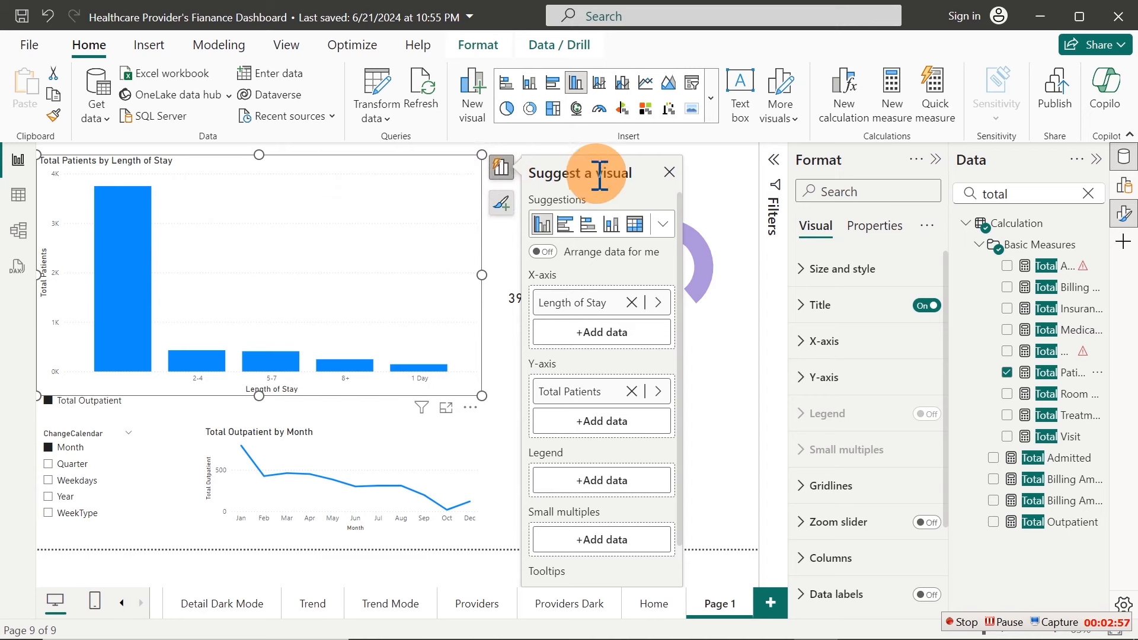
pyautogui.click(672, 172)
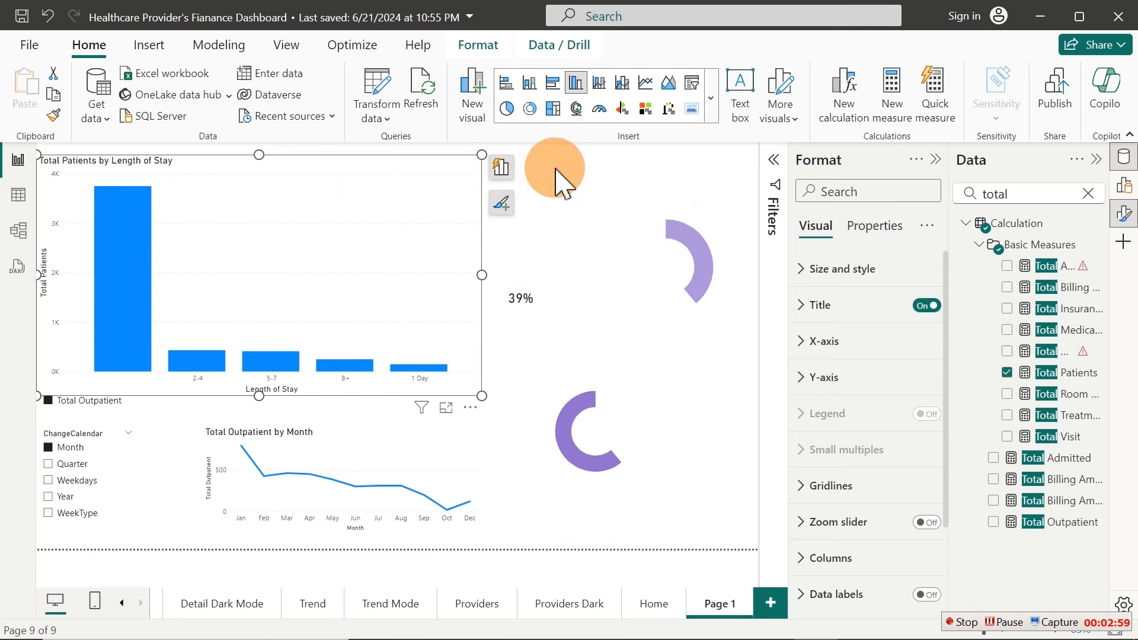
pyautogui.moveTo(146, 174); pyautogui.dragTo(215, 173)
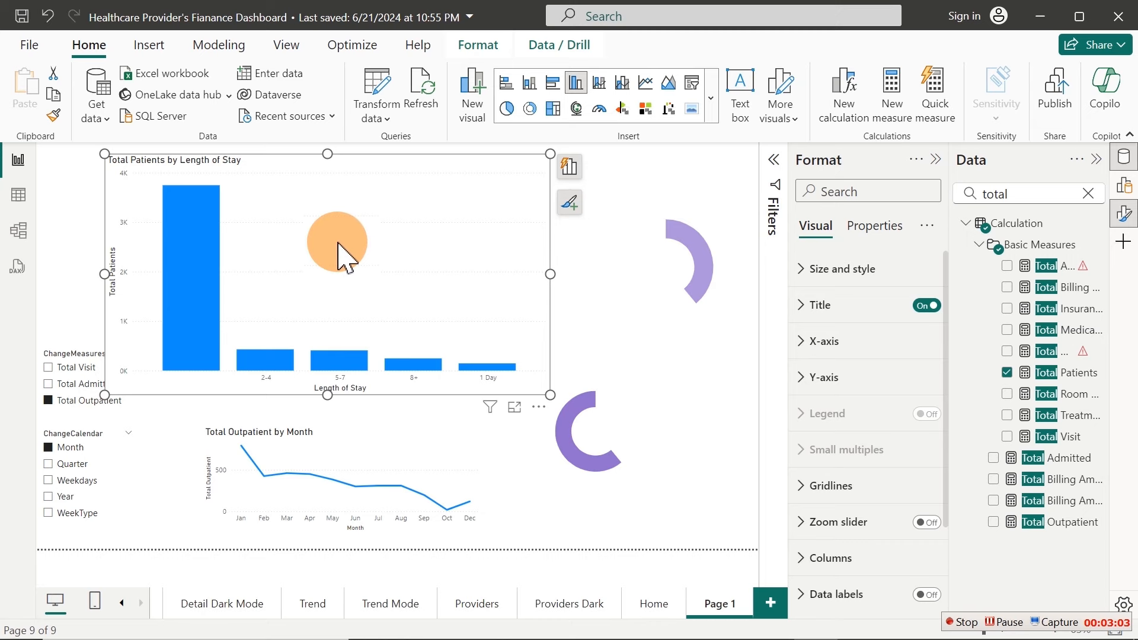
pyautogui.click(617, 178)
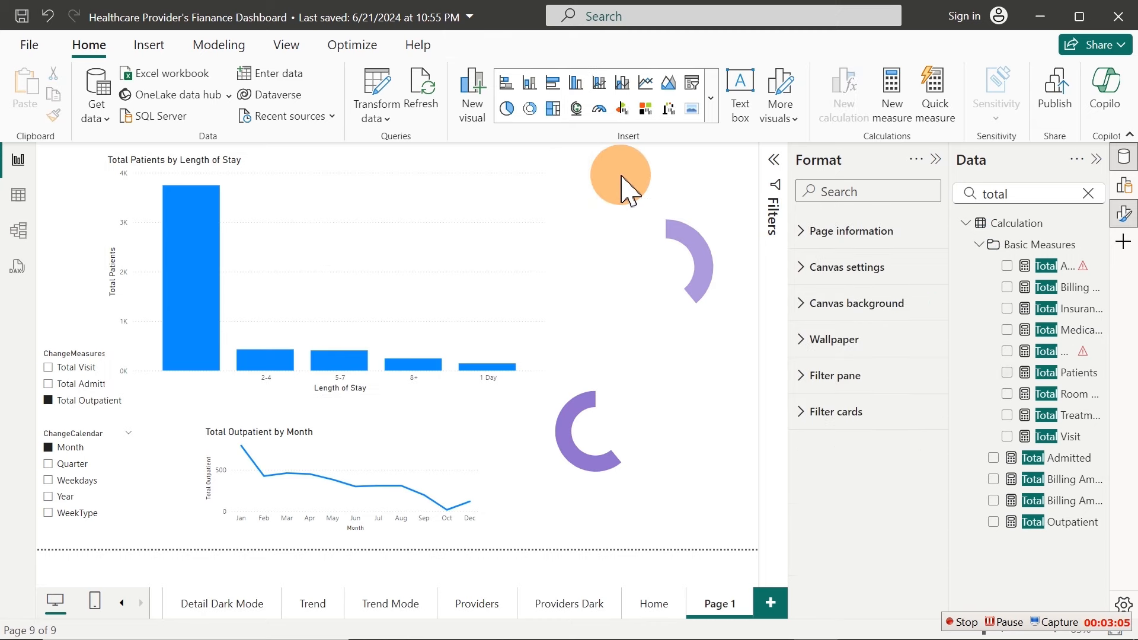
# Filter the Total Patients by Length of Stay chart to exclude the blank Length of Stay category
pyautogui.click(403, 222)
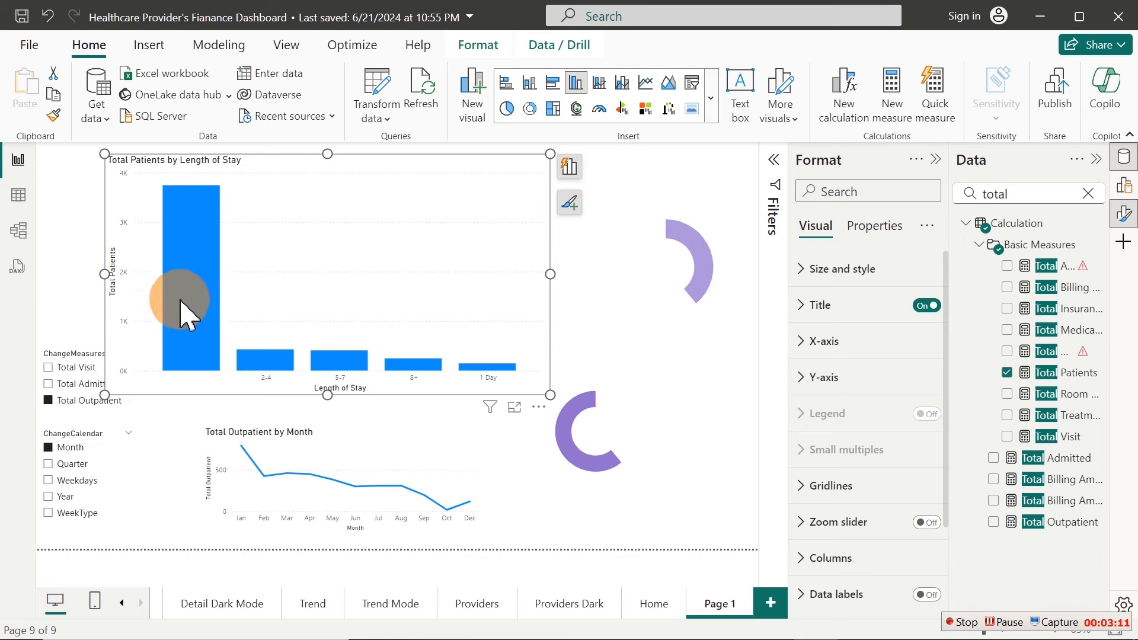
pyautogui.moveTo(177, 290)
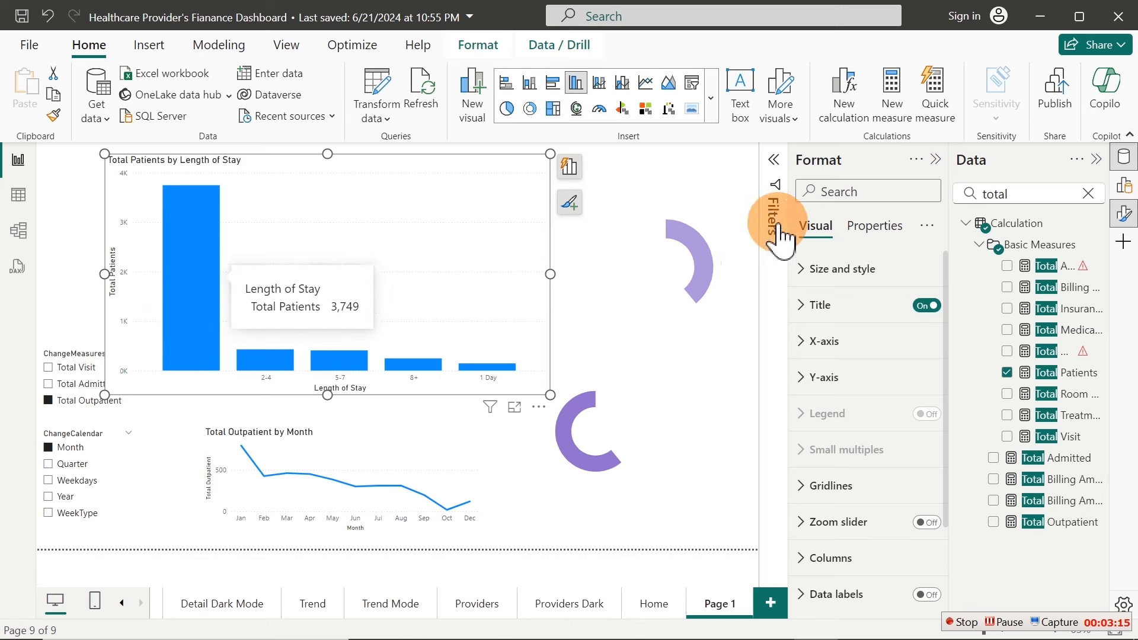
pyautogui.click(776, 163)
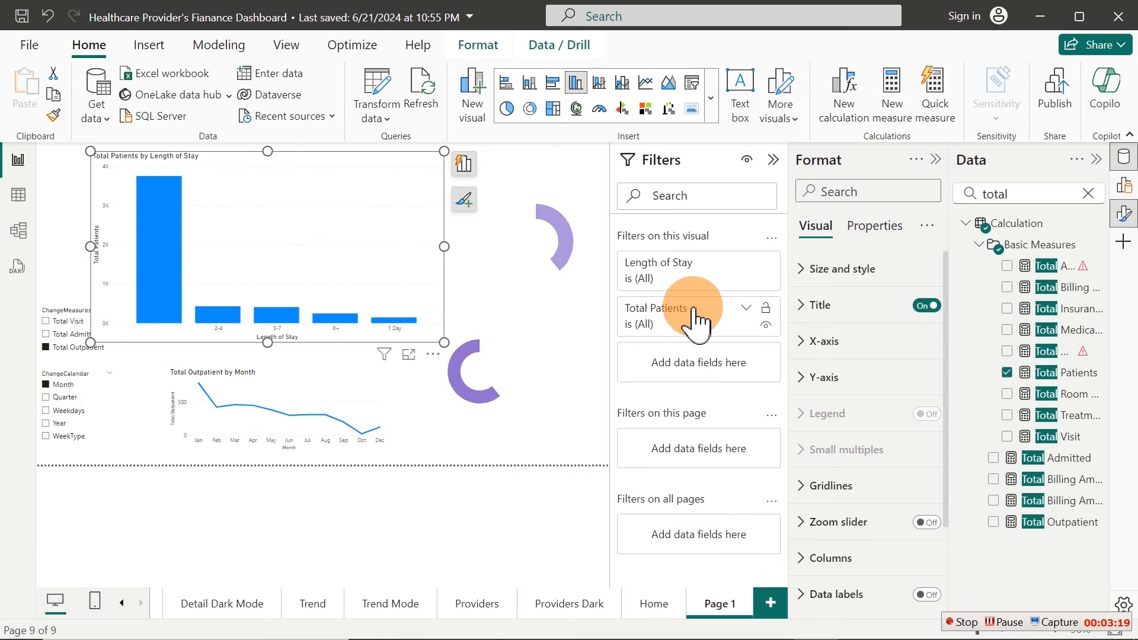
pyautogui.click(742, 270)
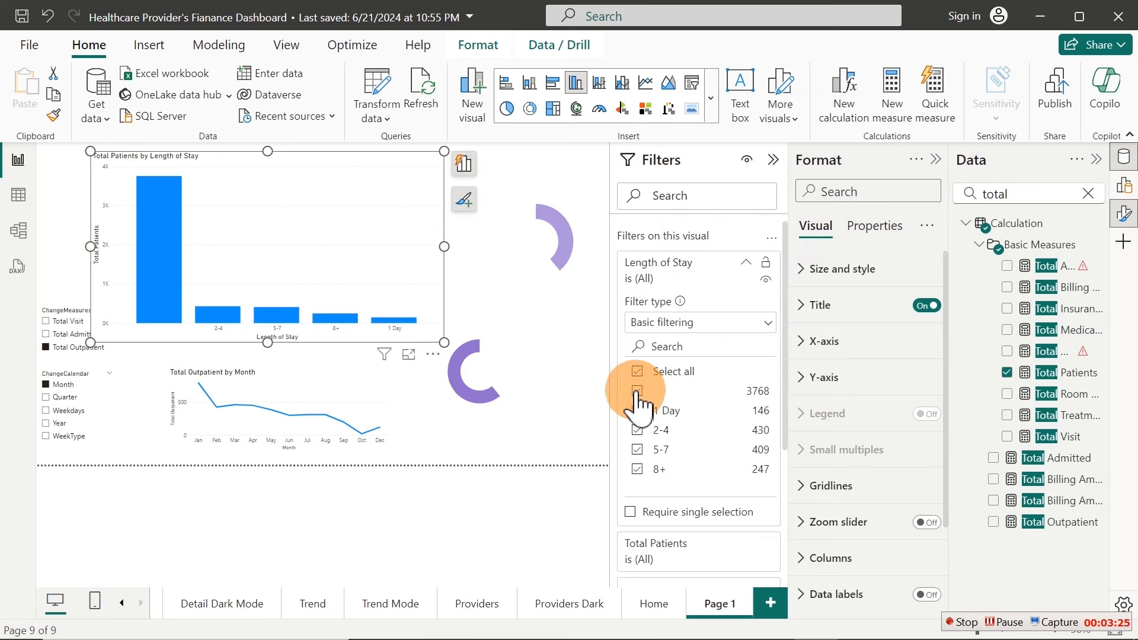
pyautogui.click(638, 391)
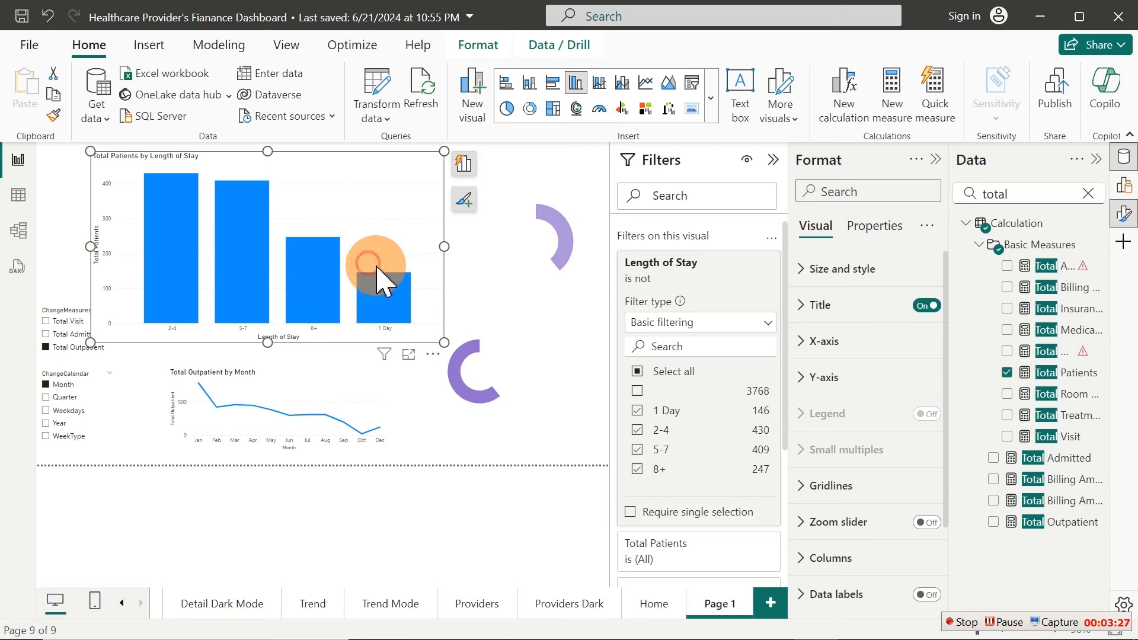
# Shrink the Total Patients by Length of Stay chart into the page's upper-left corner and move the lower donut chart up beside the other donut
pyautogui.moveTo(444, 342); pyautogui.dragTo(262, 283)
pyautogui.moveTo(242, 199); pyautogui.dragTo(197, 201)
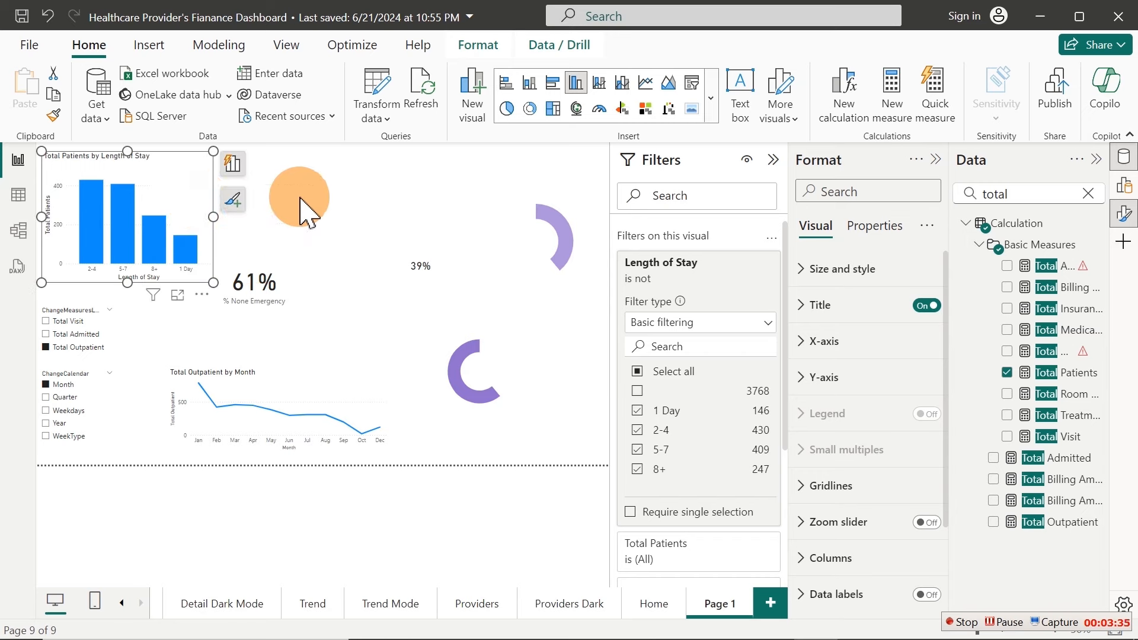
pyautogui.click(328, 194)
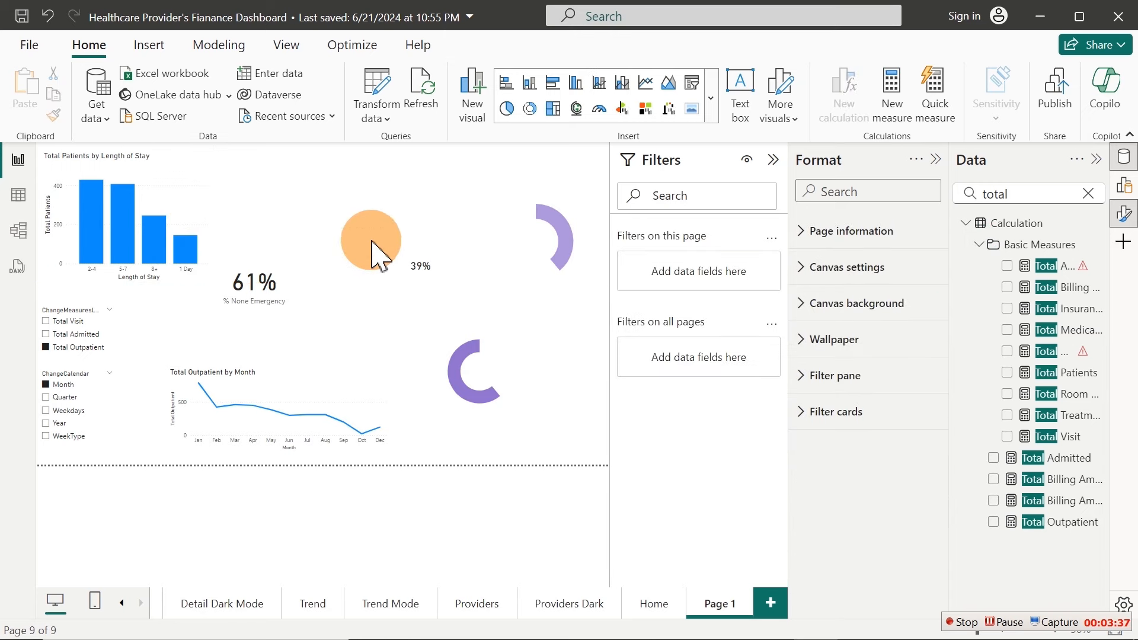
pyautogui.moveTo(474, 368); pyautogui.dragTo(492, 244)
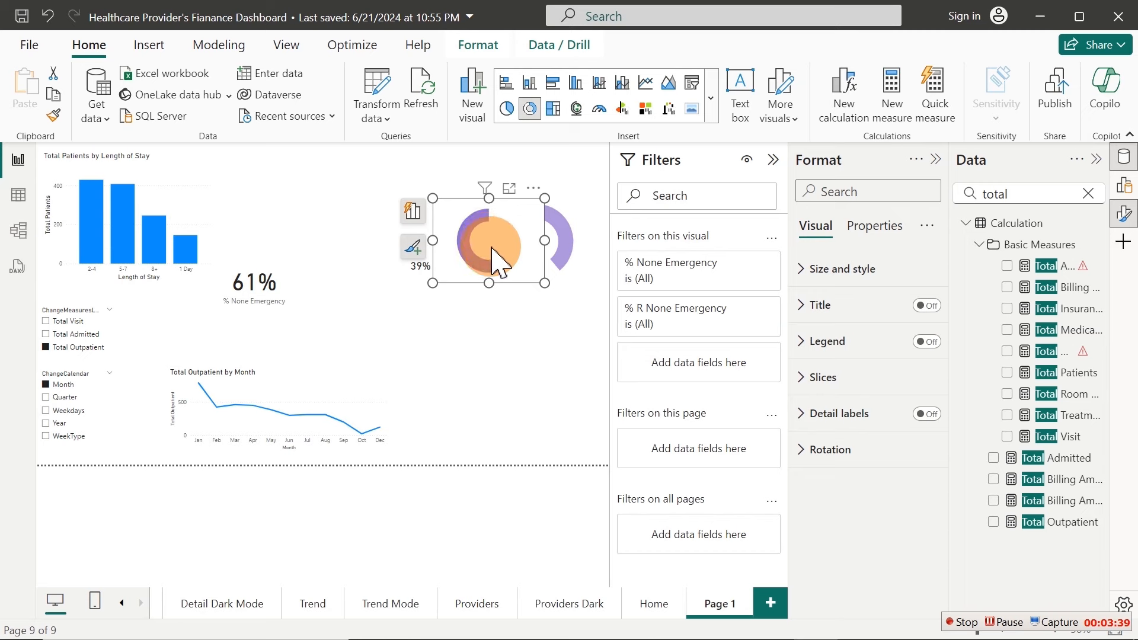
pyautogui.click(432, 368)
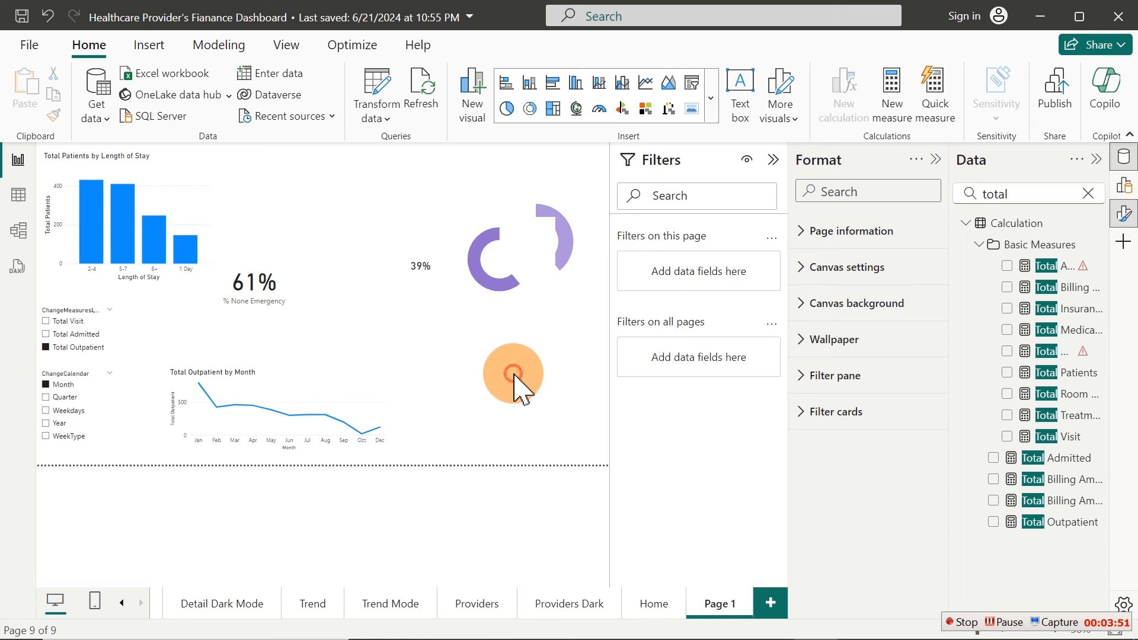
# Add a new visual in the empty area below the donuts with the Total Visit measure and the Department field from the departments table
pyautogui.rightClick(514, 373)
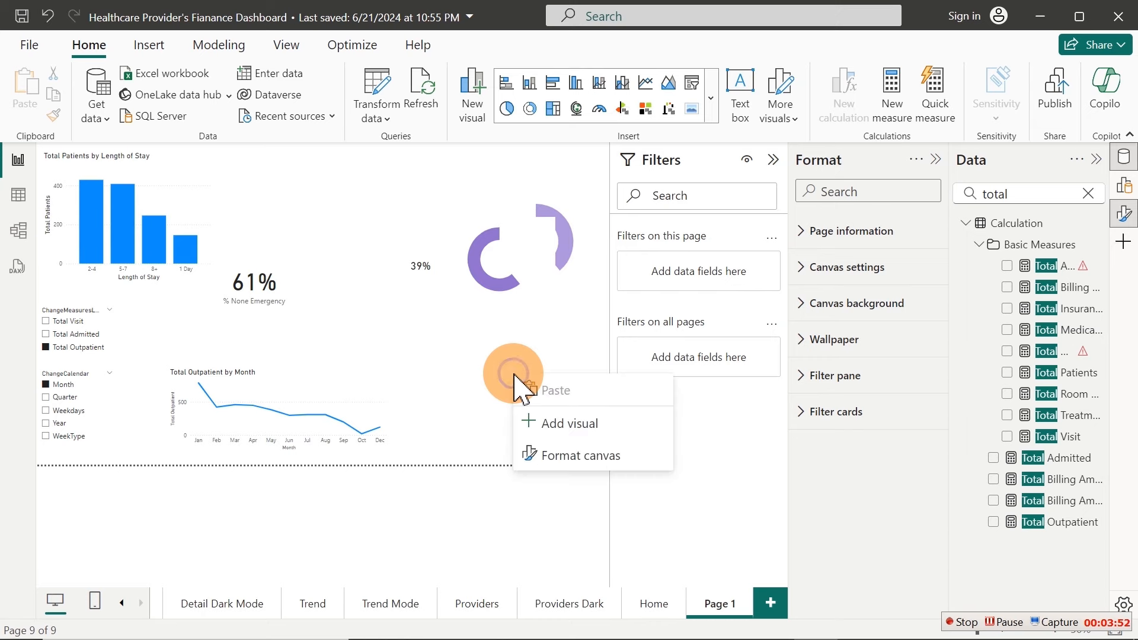
pyautogui.click(586, 428)
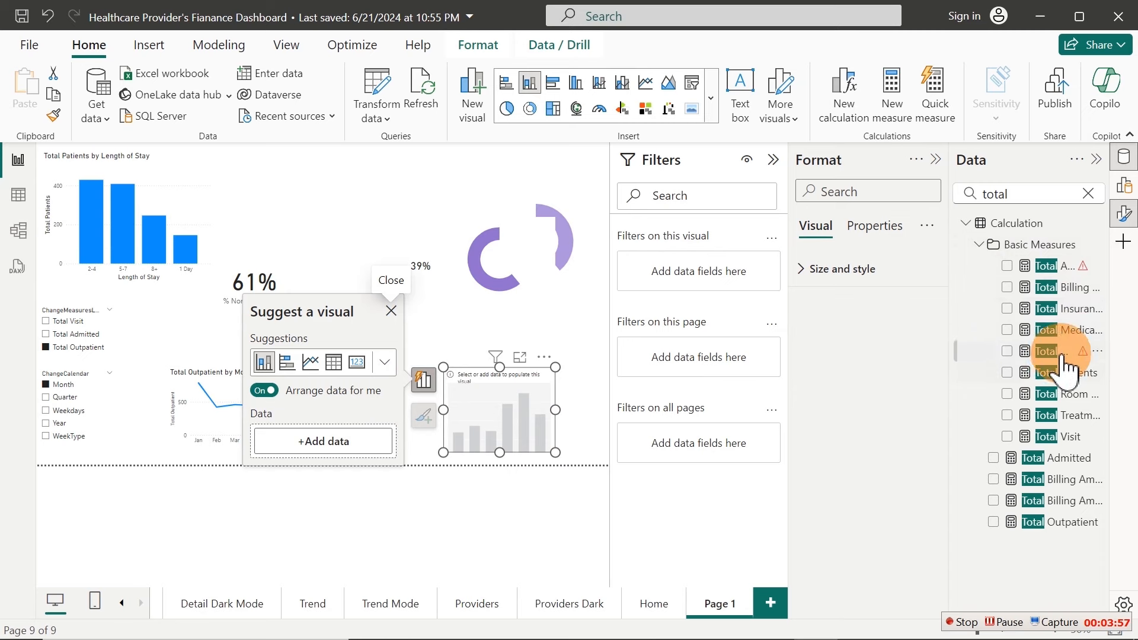
pyautogui.click(1008, 438)
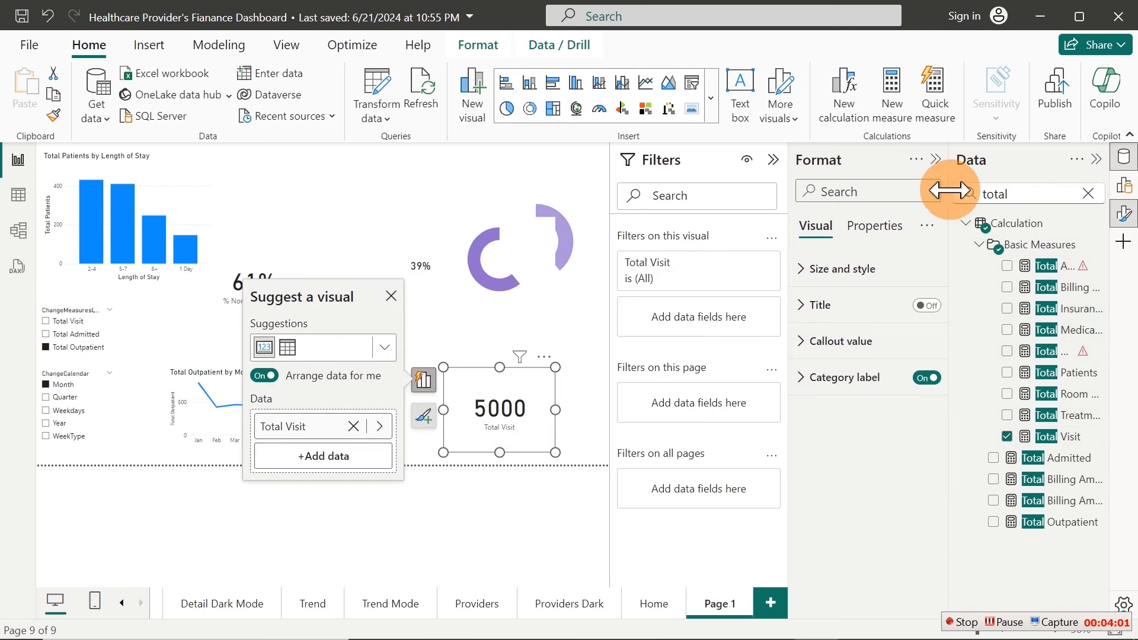
pyautogui.moveTo(1048, 192); pyautogui.dragTo(923, 195)
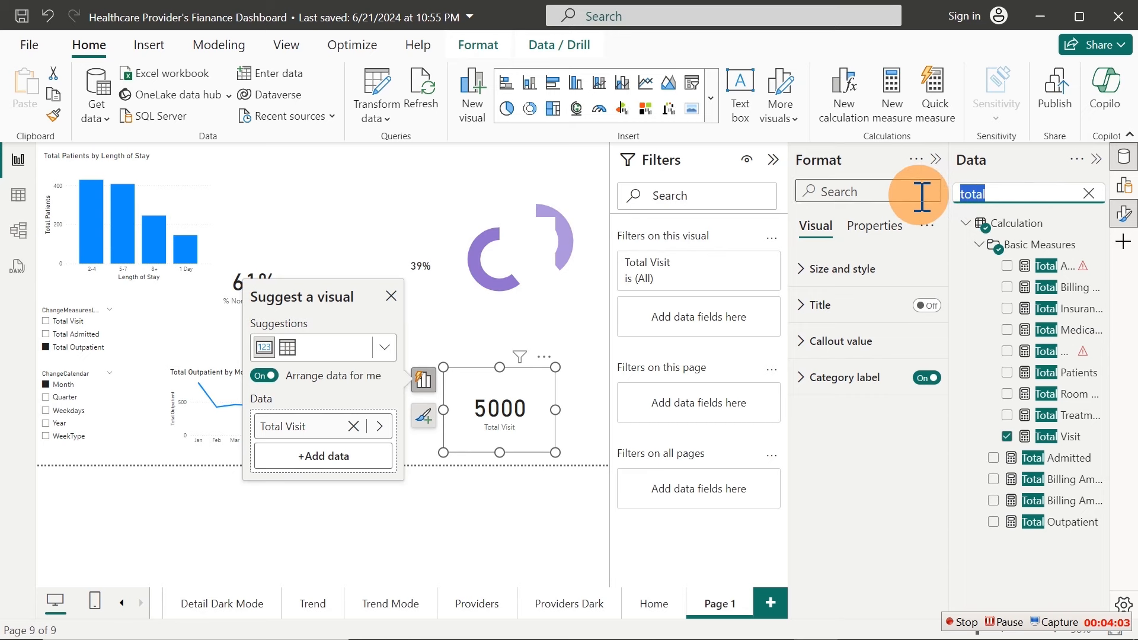
pyautogui.write('Depart')
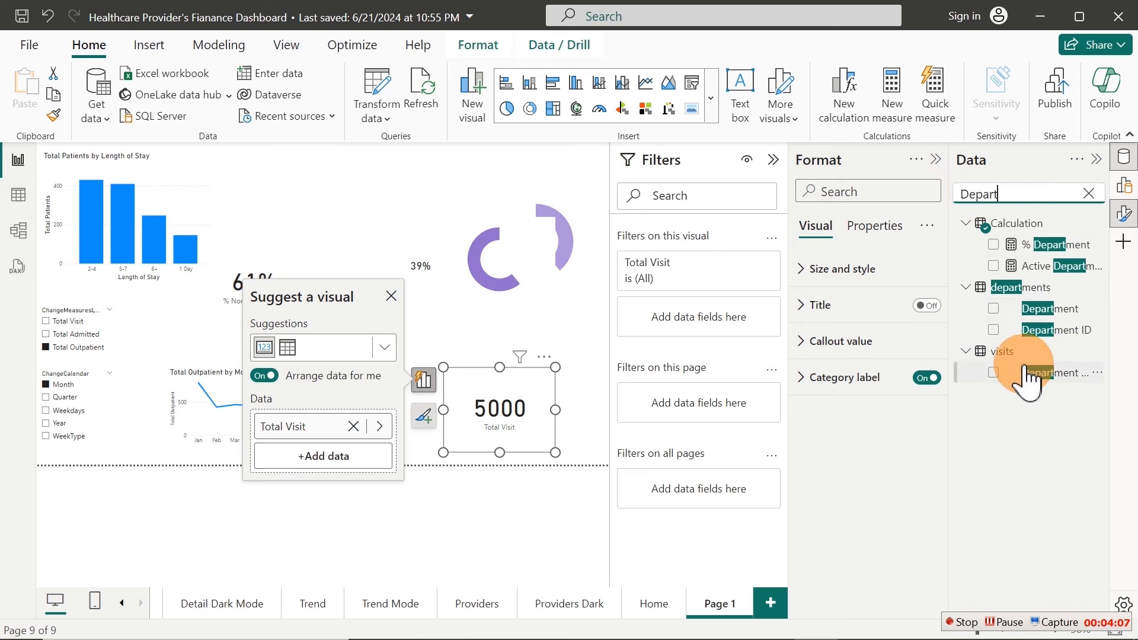
pyautogui.click(993, 309)
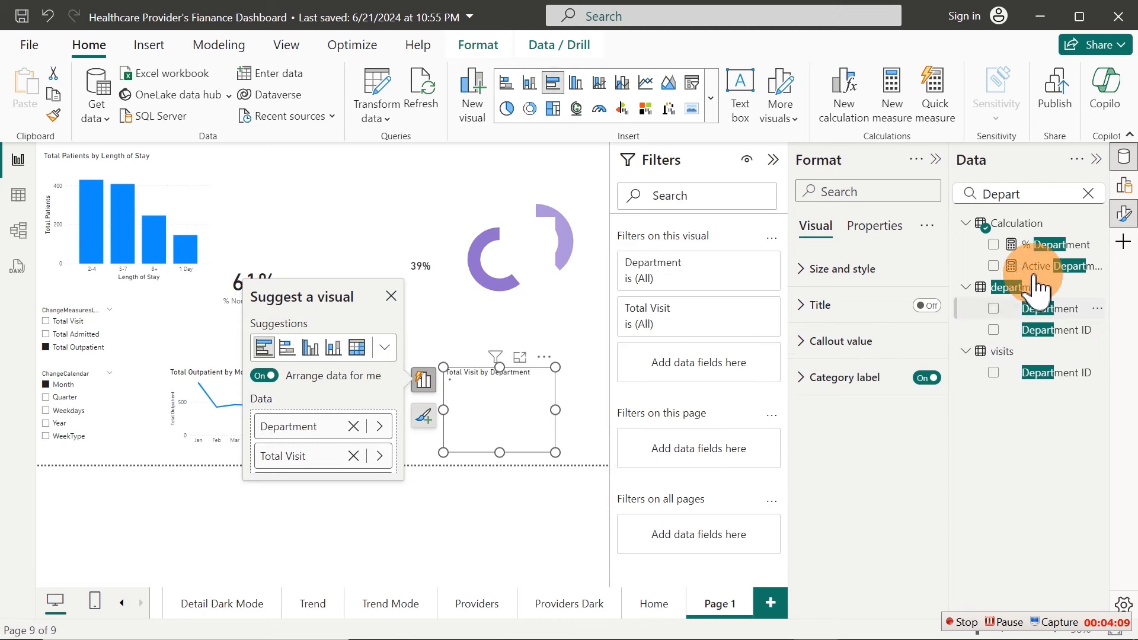
# Add the Visit Type field from the visits table to the Total Visit by Department visual and make it a clustered column chart
pyautogui.moveTo(1003, 194); pyautogui.dragTo(934, 198)
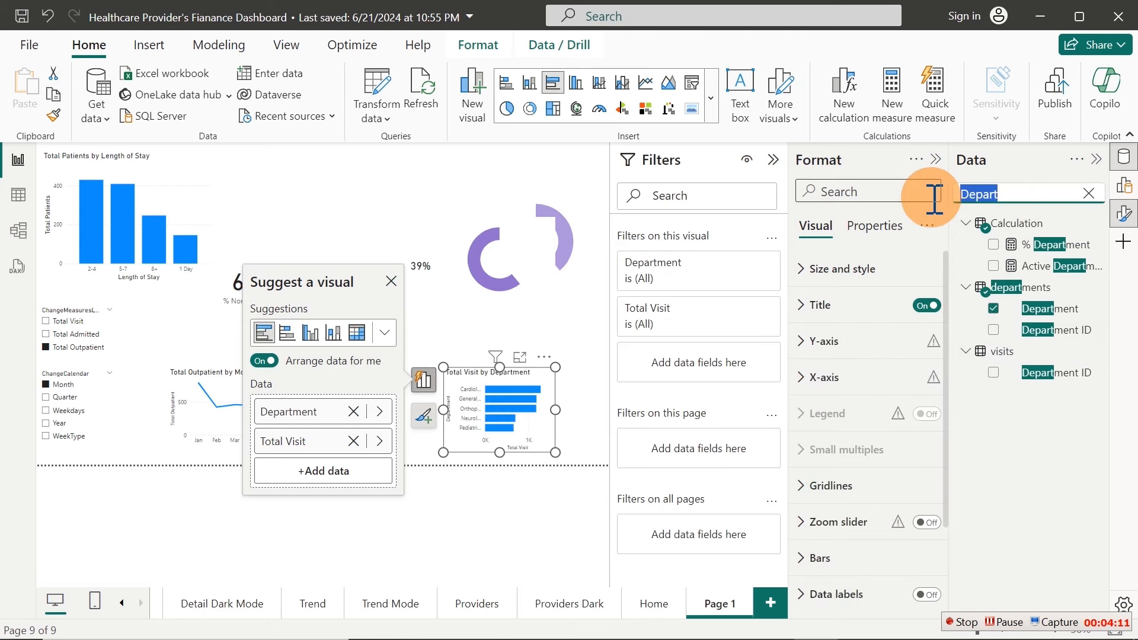
pyautogui.write('visit')
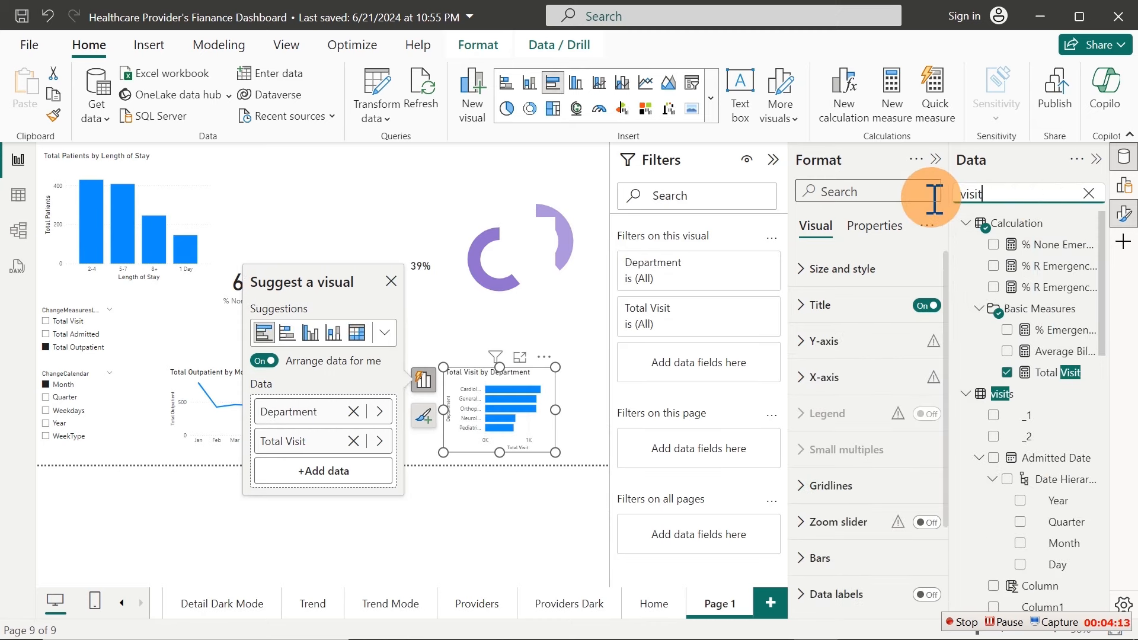
pyautogui.write(' t')
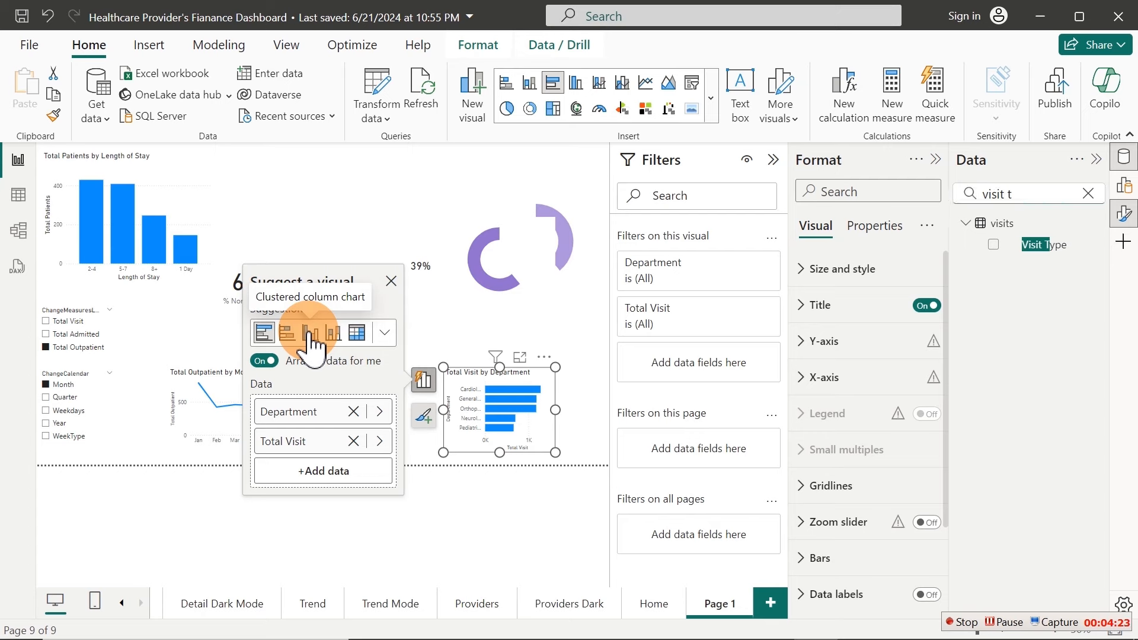
pyautogui.click(310, 333)
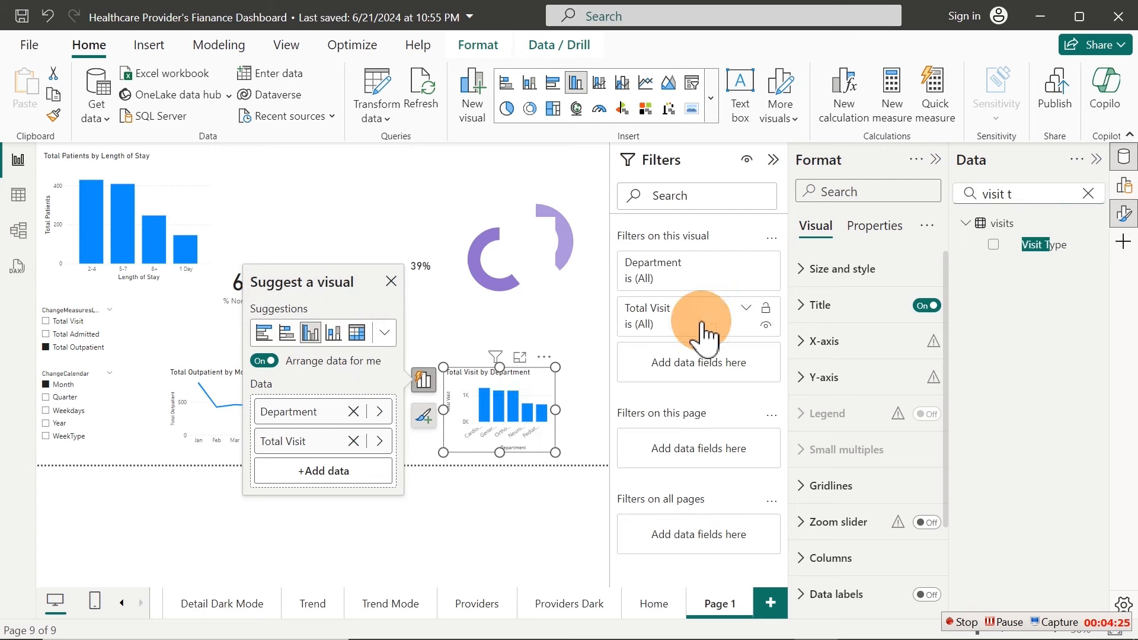
pyautogui.click(995, 246)
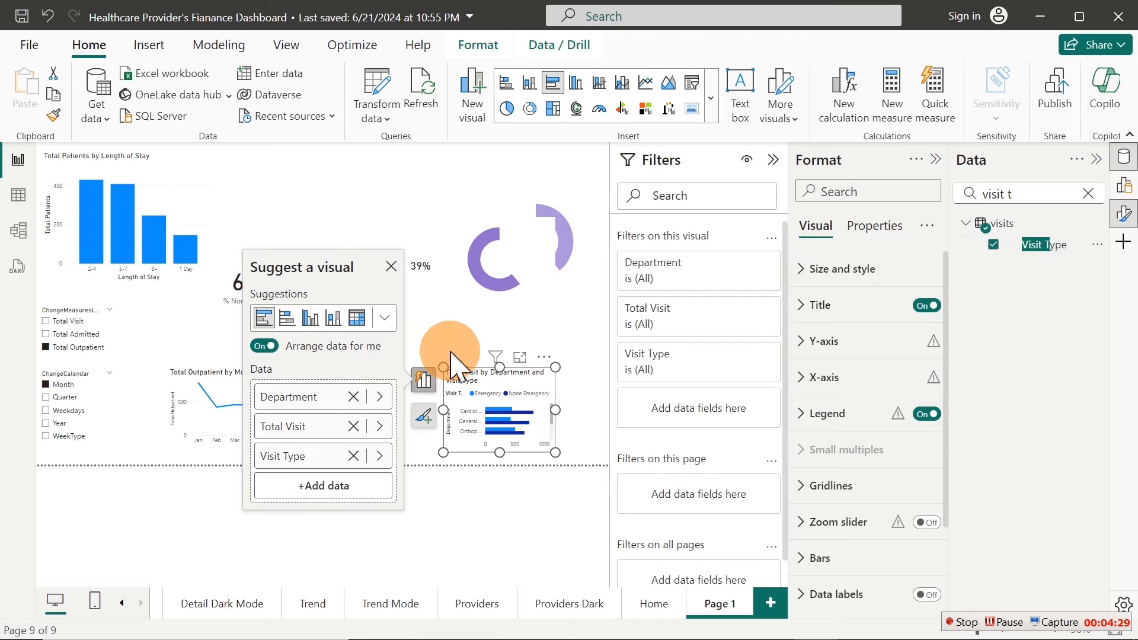
pyautogui.click(310, 321)
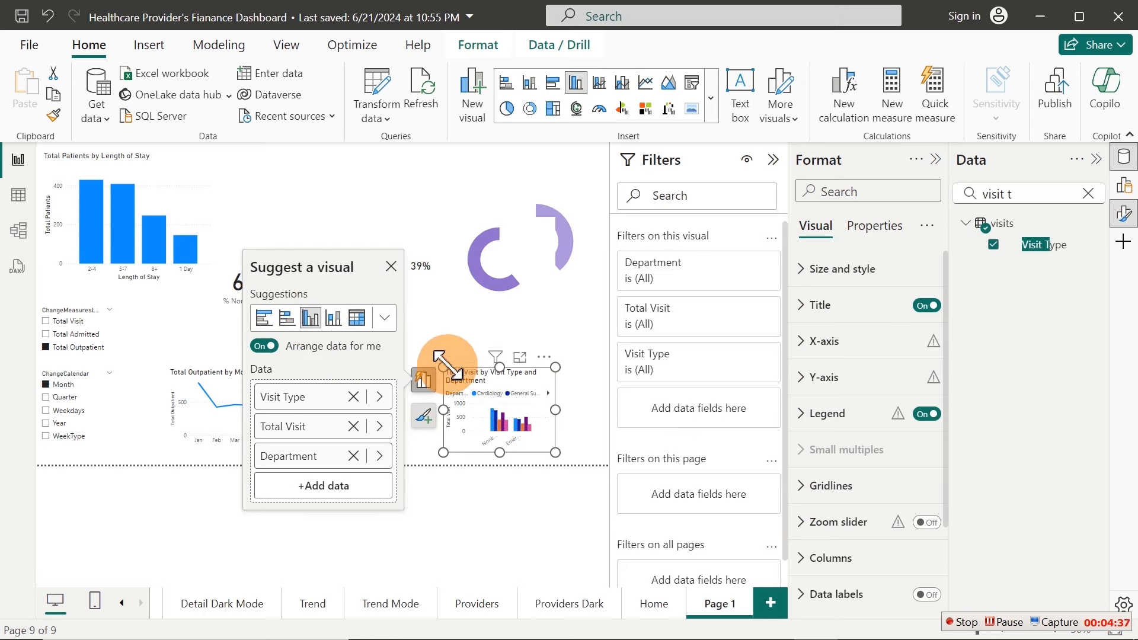
# Enlarge the Total Visit by Visit Type and Department chart, and delete it from the page
pyautogui.moveTo(443, 366); pyautogui.dragTo(77, 228)
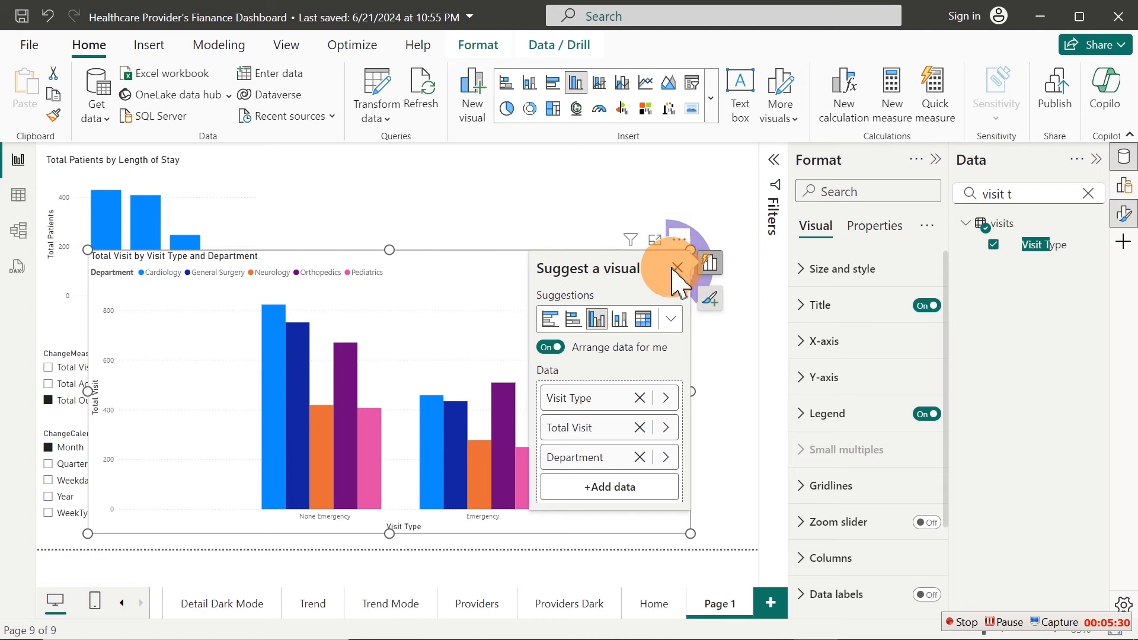
pyautogui.click(677, 269)
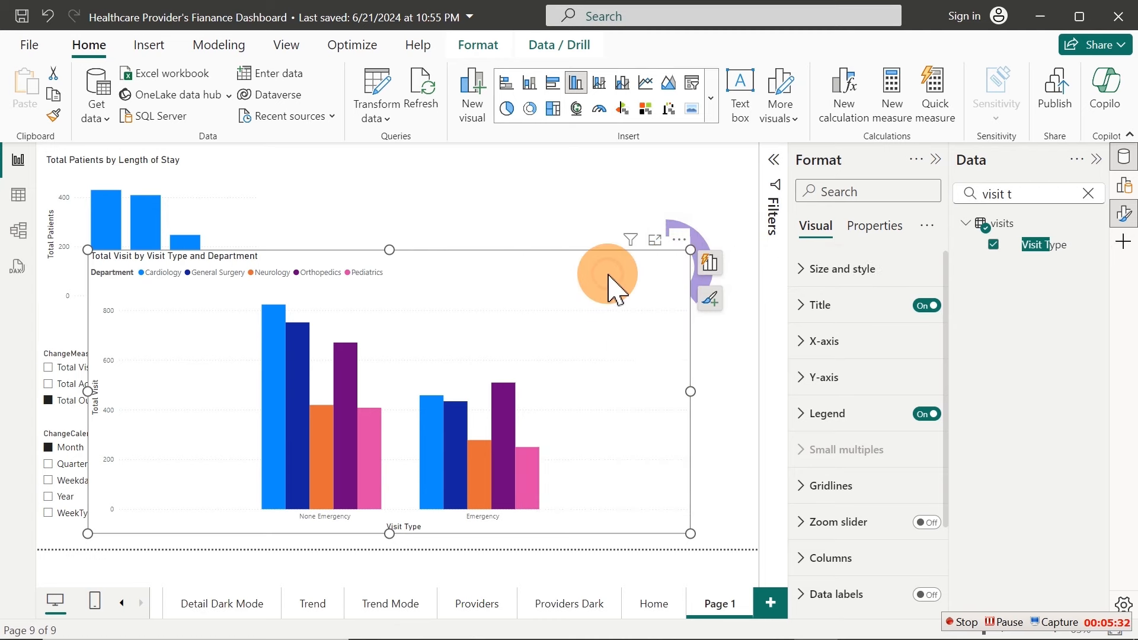
pyautogui.press('Delete')
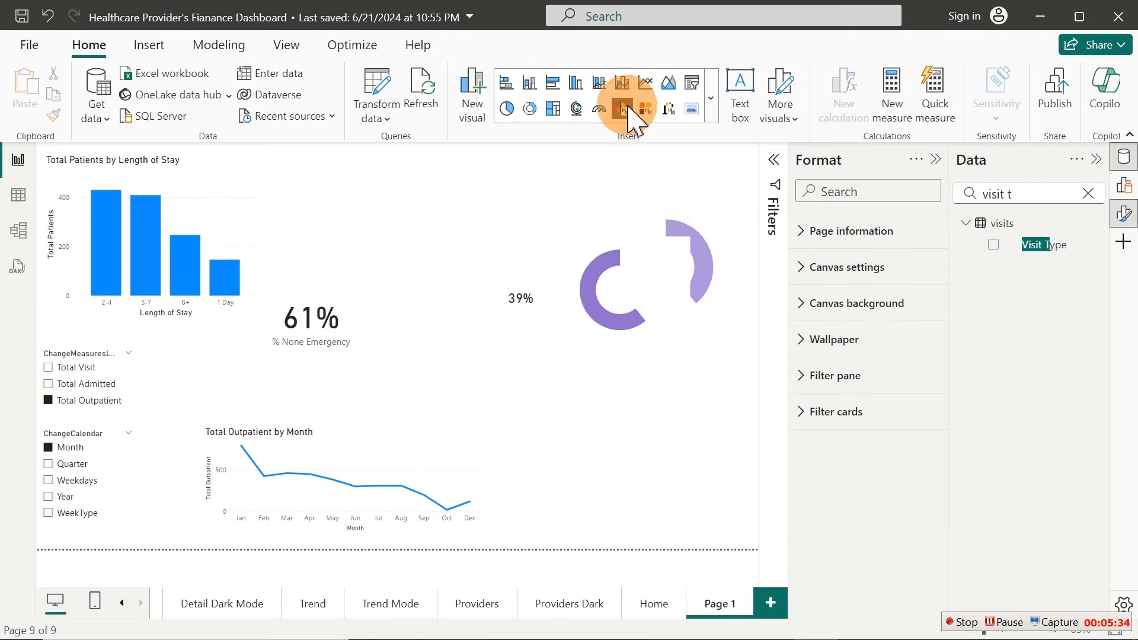
# Insert a clustered column chart, enlarge it, and assign Visit Type from the visits table as its legend
pyautogui.click(576, 83)
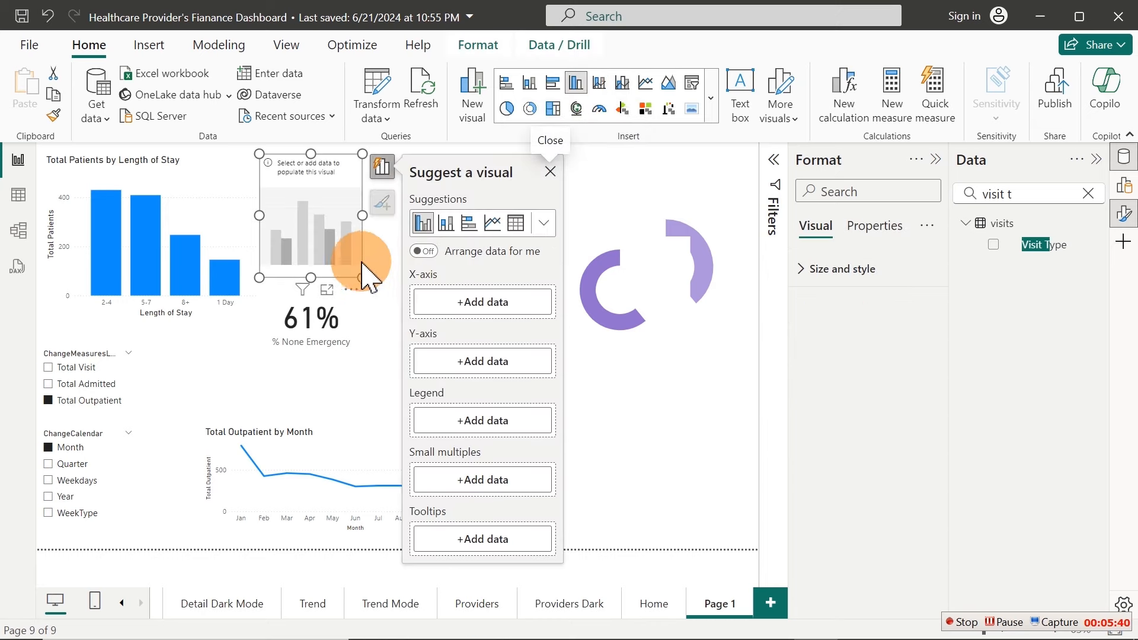
pyautogui.moveTo(363, 276); pyautogui.dragTo(645, 437)
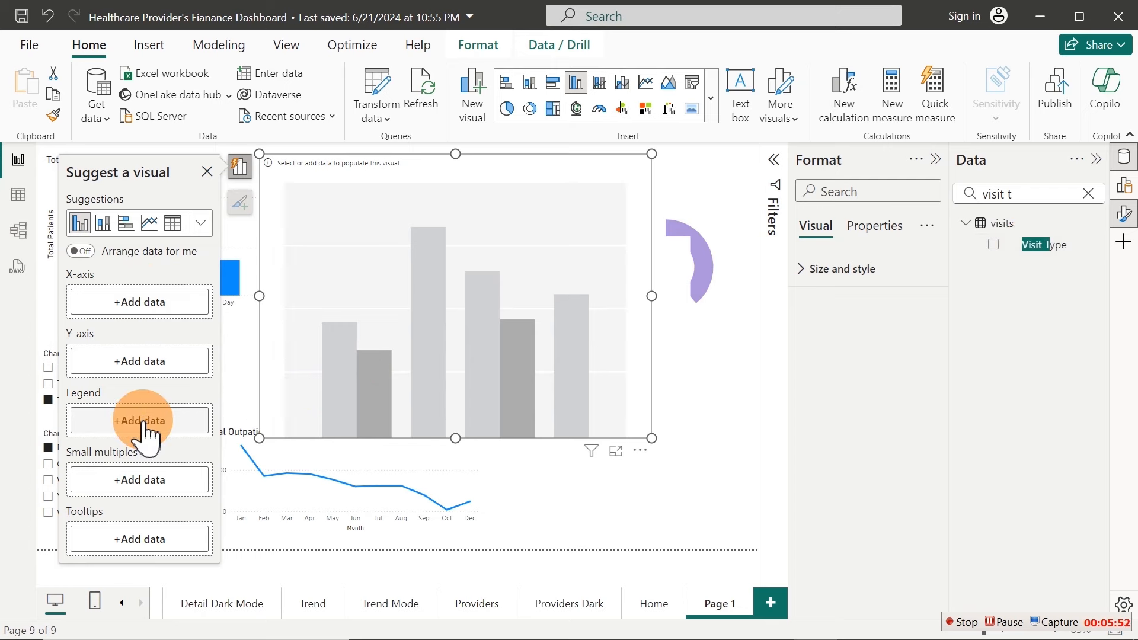
pyautogui.click(1047, 261)
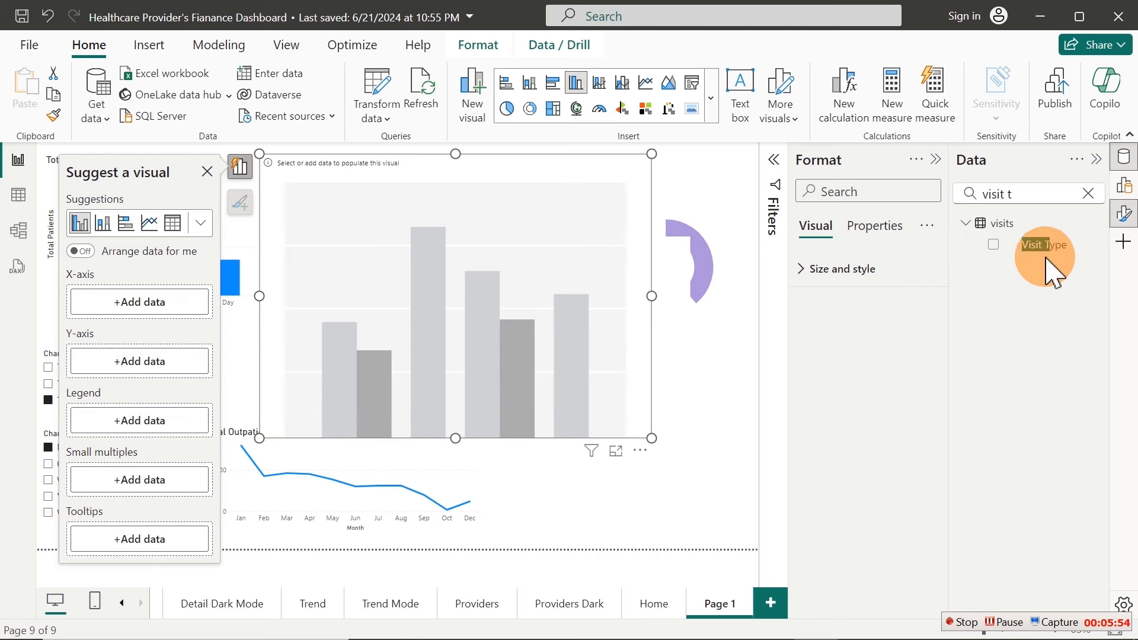
pyautogui.moveTo(1047, 261); pyautogui.dragTo(174, 441)
# Find the Department field of the departments table and place it on the new column chart's X-axis
pyautogui.click(1026, 193)
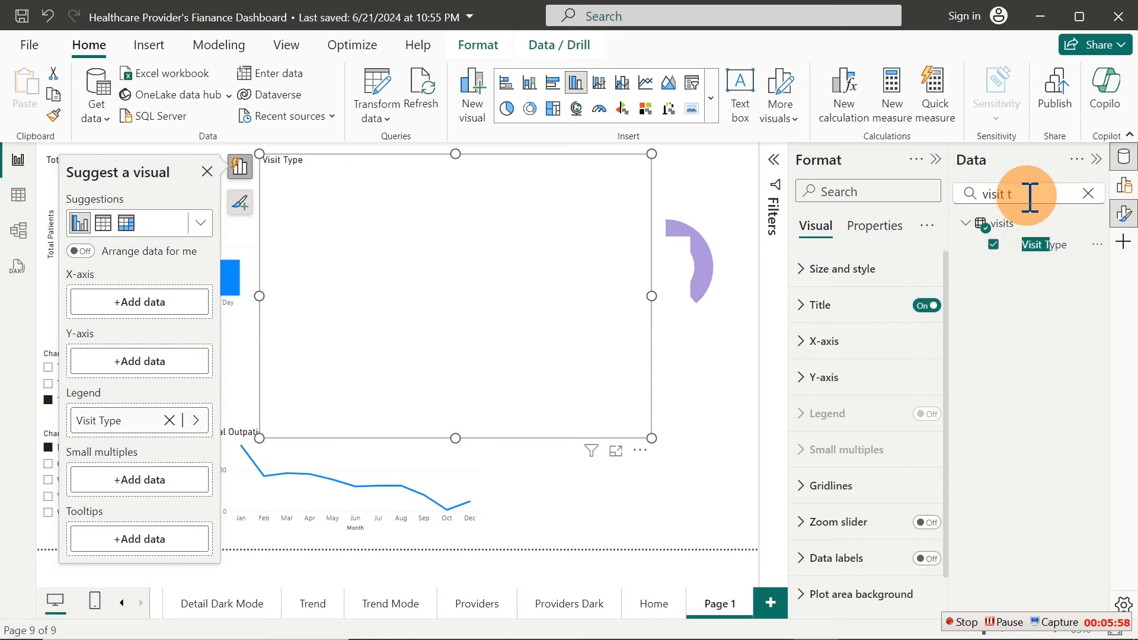
pyautogui.moveTo(1006, 195); pyautogui.dragTo(910, 196)
pyautogui.write('depa')
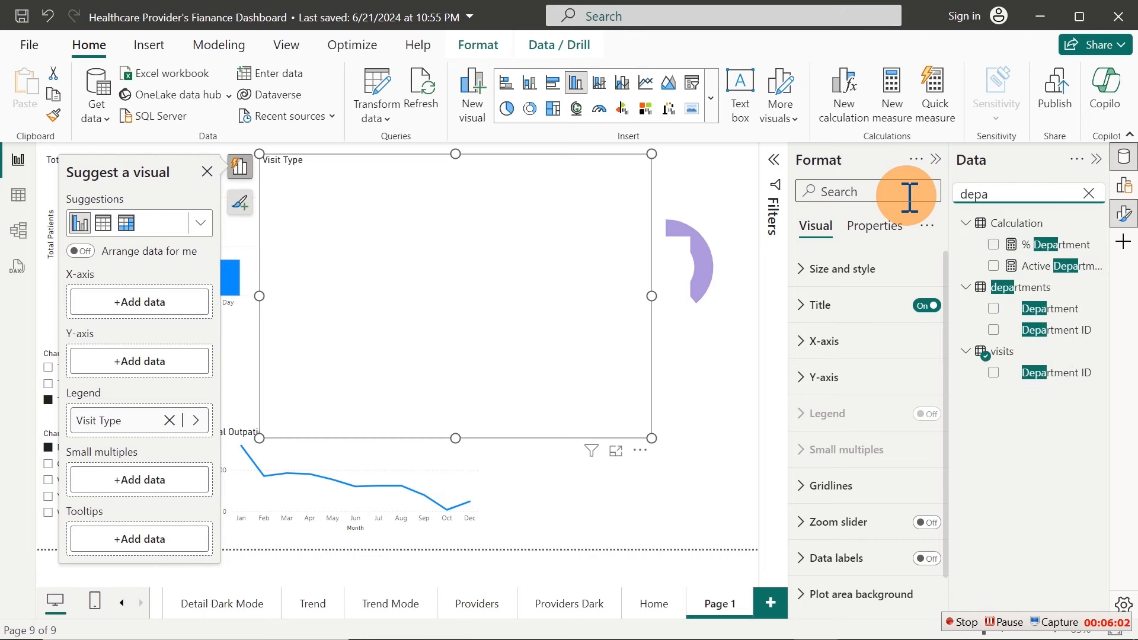
pyautogui.moveTo(1062, 310); pyautogui.dragTo(171, 317)
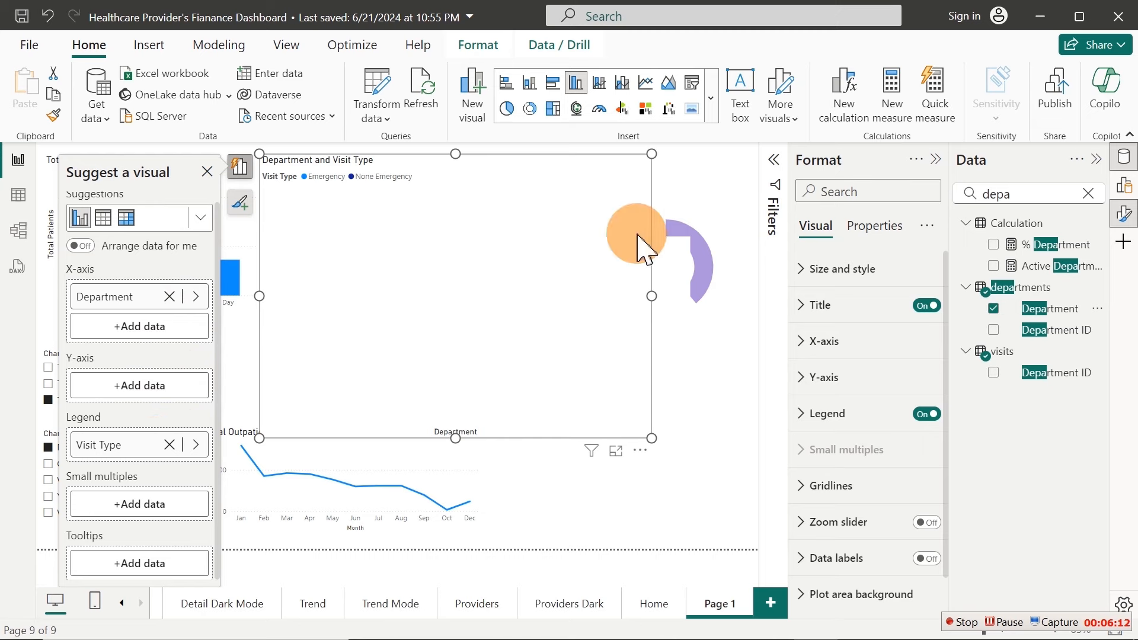
# Find the Total Visit measure and place it on the column chart's Y-axis
pyautogui.doubleClick(1016, 192)
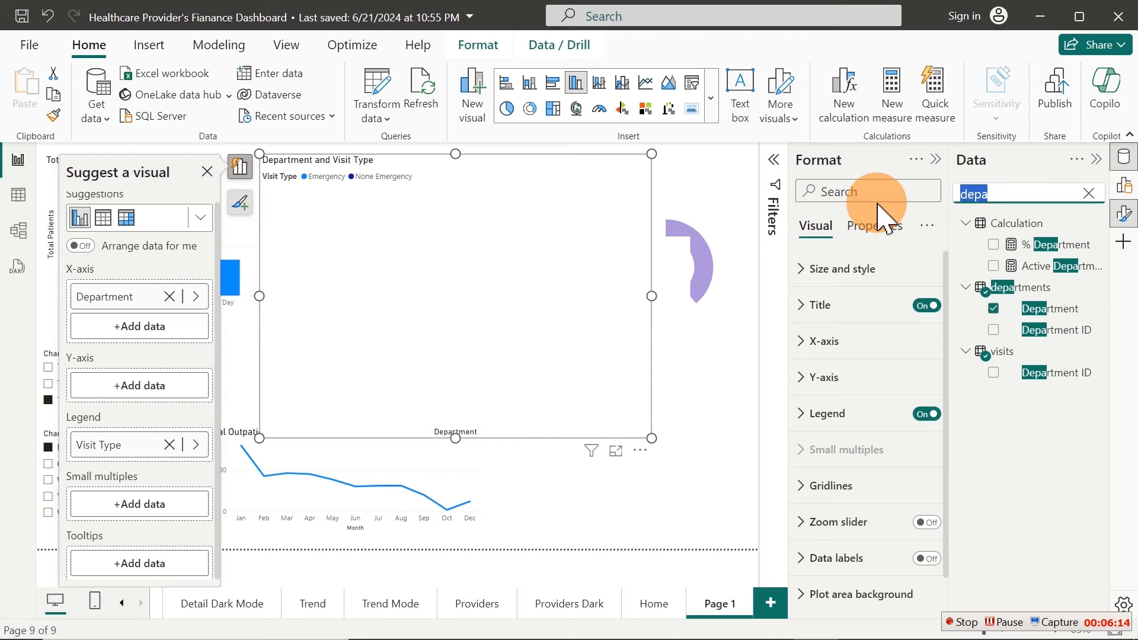
pyautogui.write('totalv')
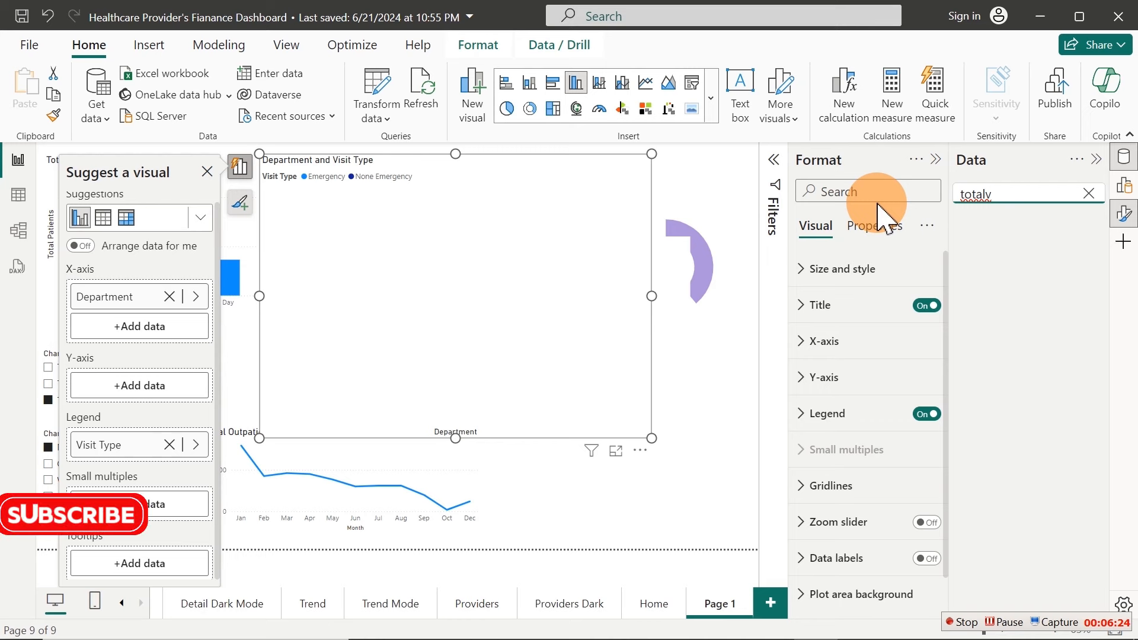
pyautogui.press('BackSpace')
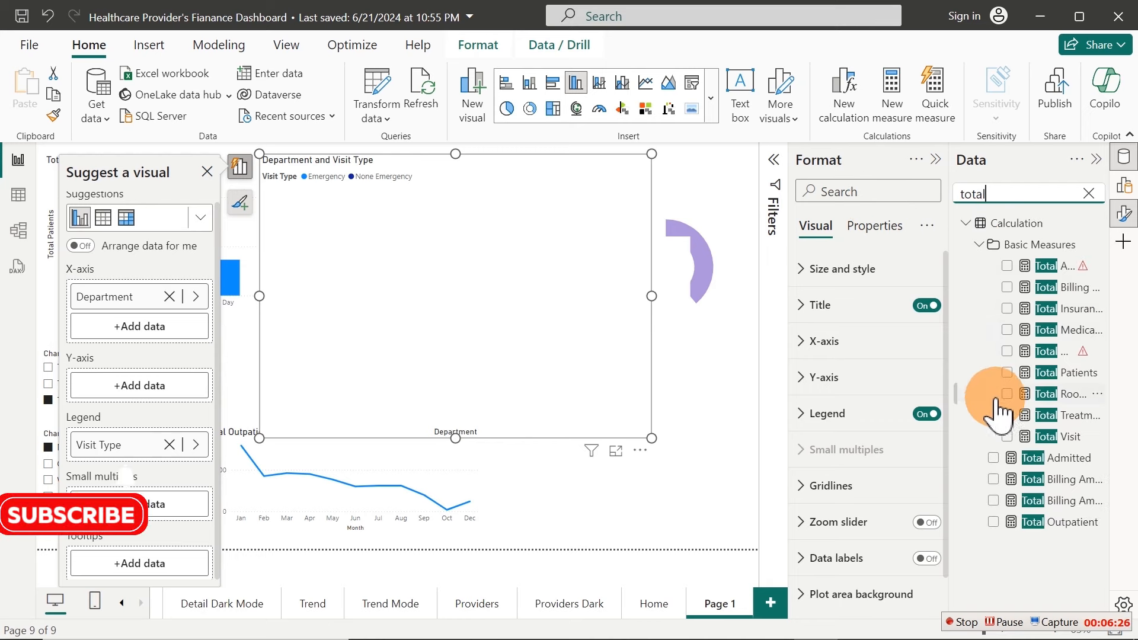
pyautogui.moveTo(1074, 454); pyautogui.dragTo(188, 403)
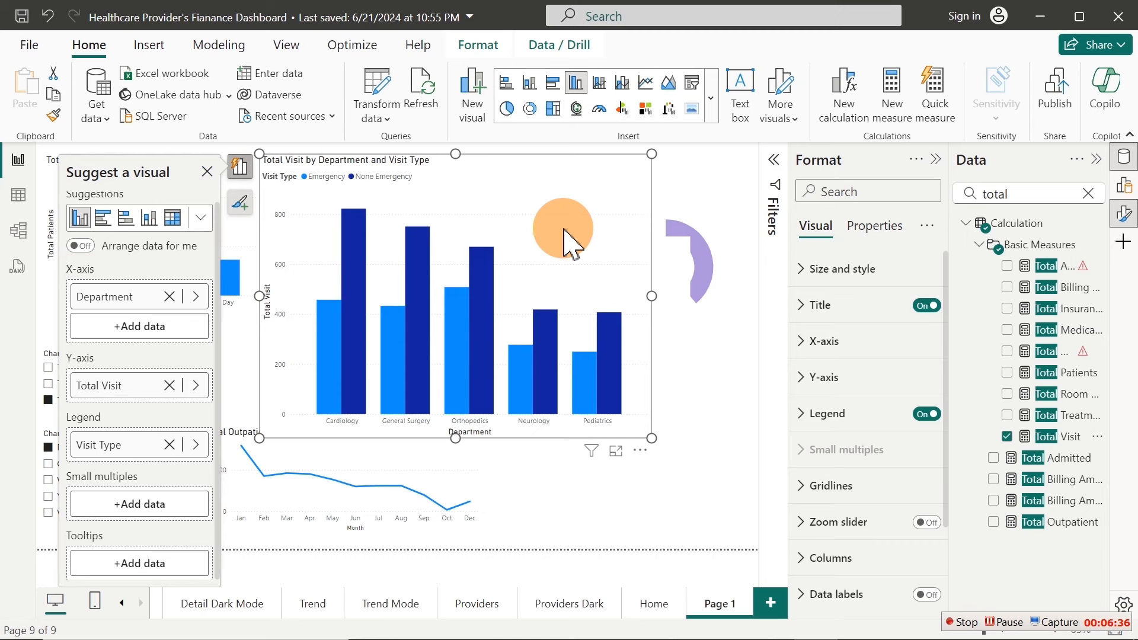
pyautogui.click(207, 173)
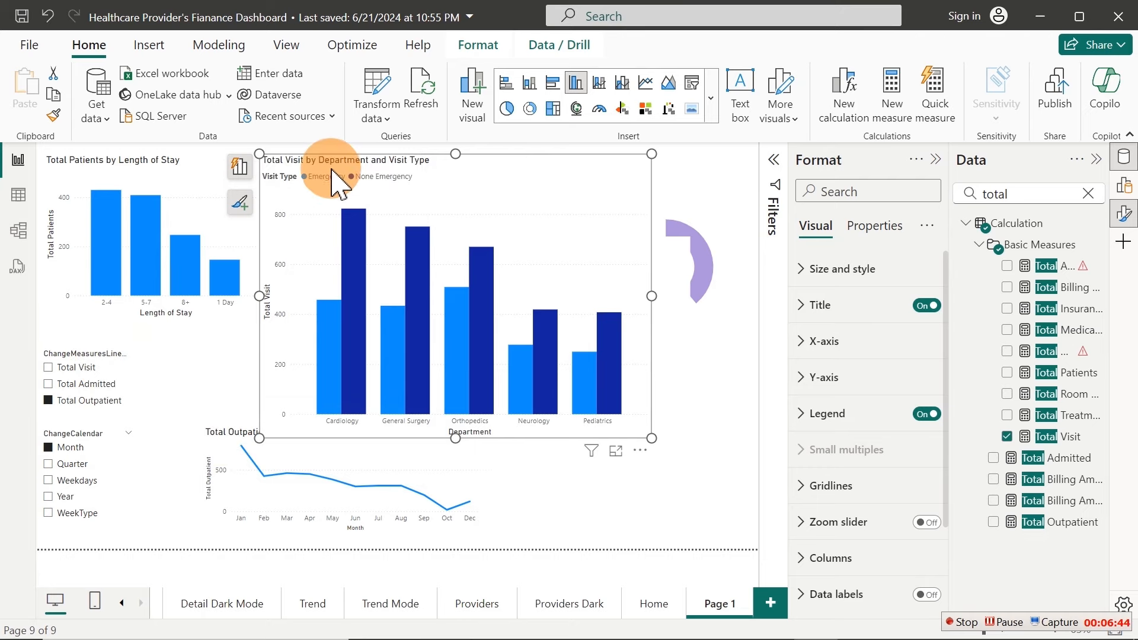
# Move the column chart beside the % None Emergency card and replace its Y-axis measure with the ChangeMeasuresLinechart field parameter
pyautogui.moveTo(325, 163); pyautogui.dragTo(517, 175)
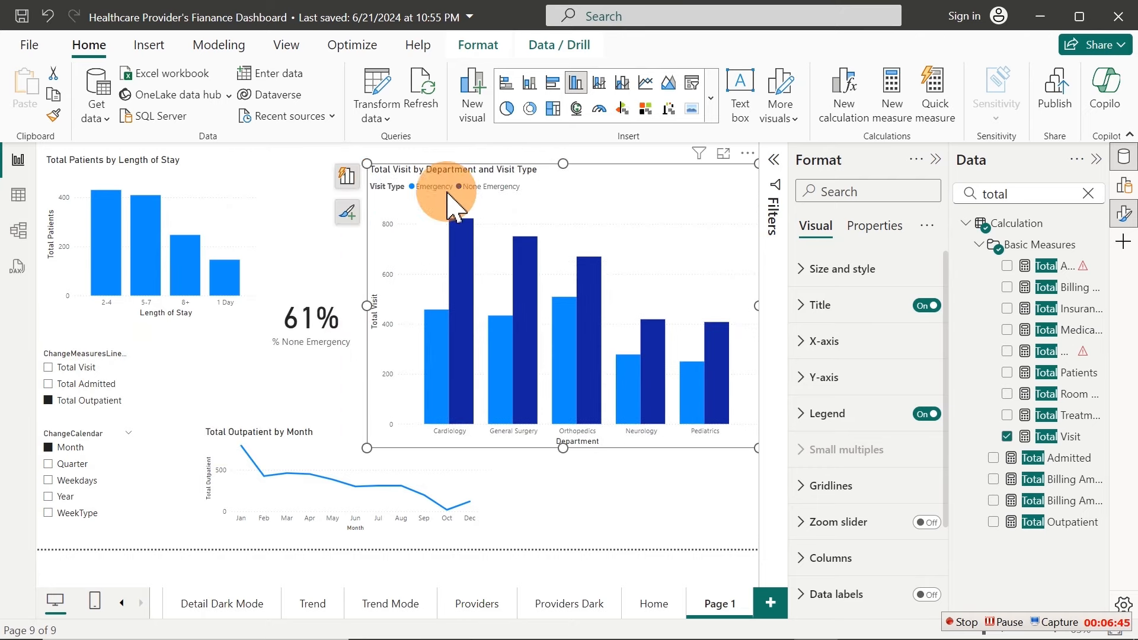
pyautogui.click(347, 176)
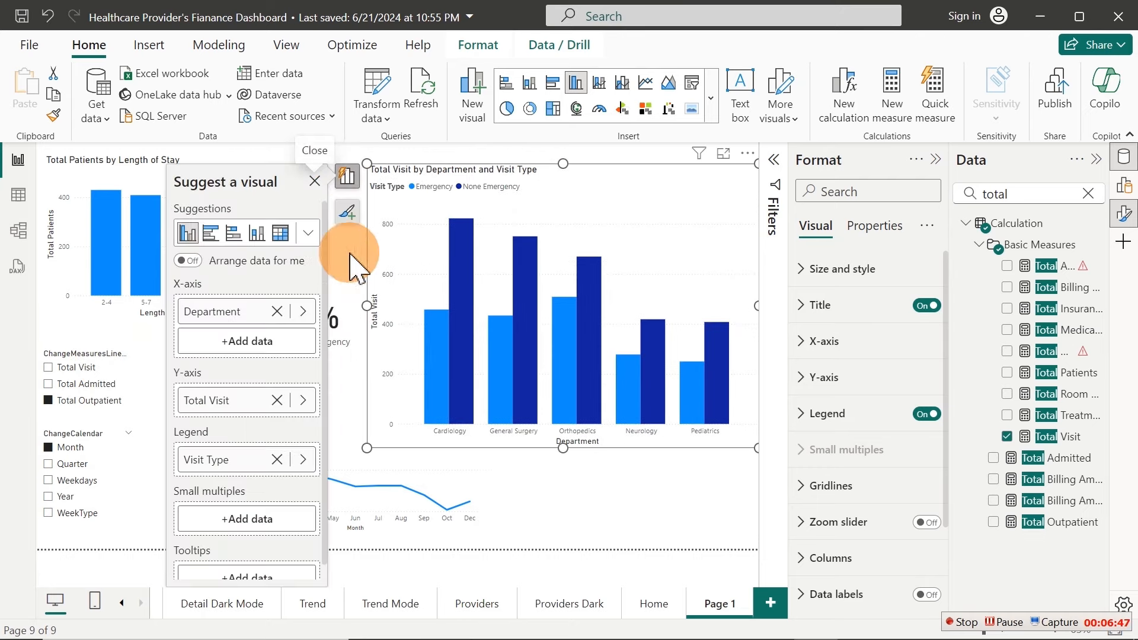
pyautogui.click(299, 401)
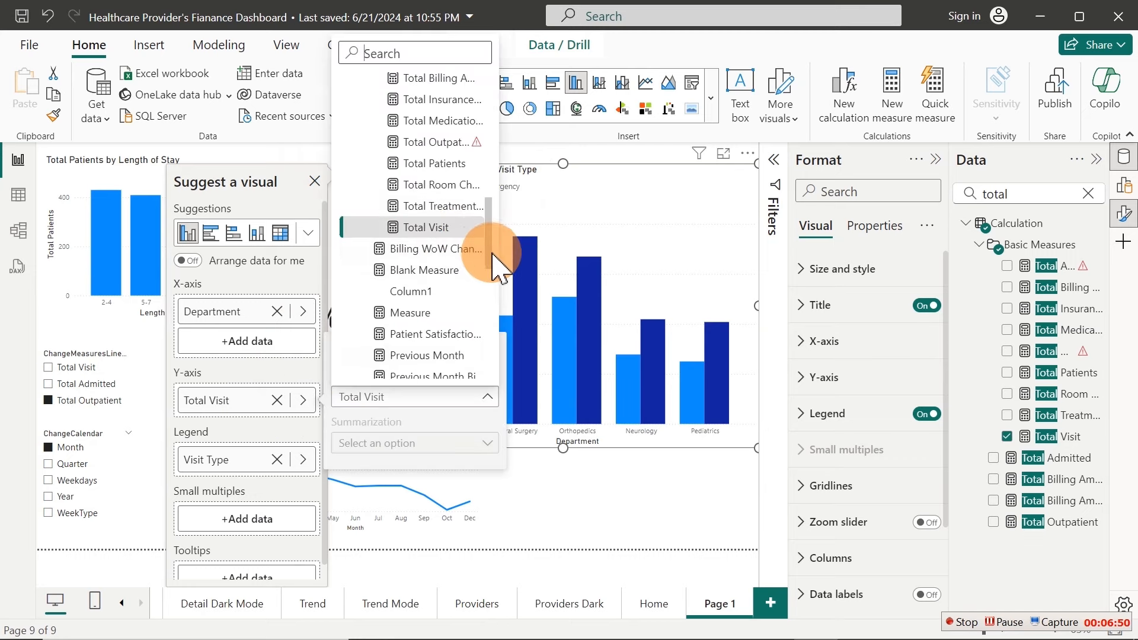
pyautogui.moveTo(496, 267); pyautogui.dragTo(480, 97)
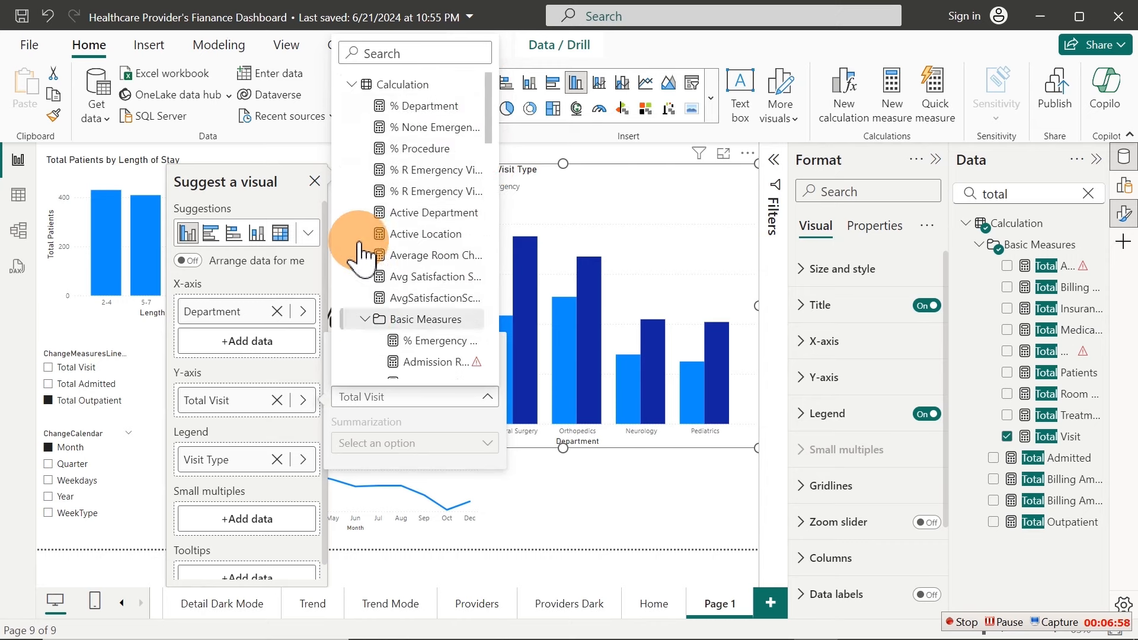
pyautogui.click(352, 85)
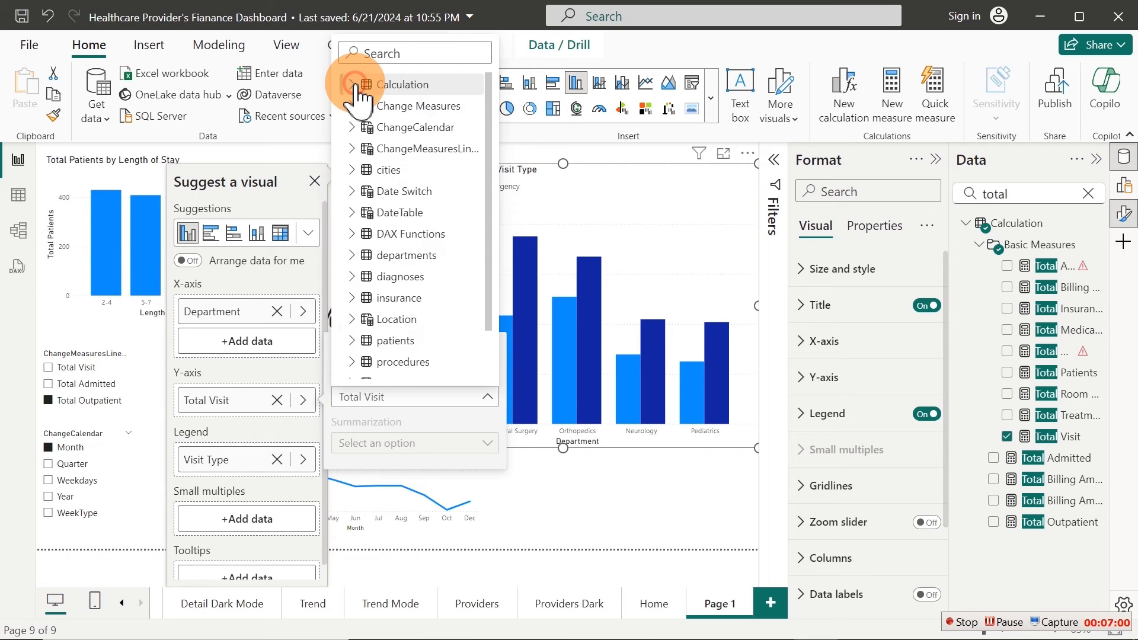
pyautogui.click(351, 148)
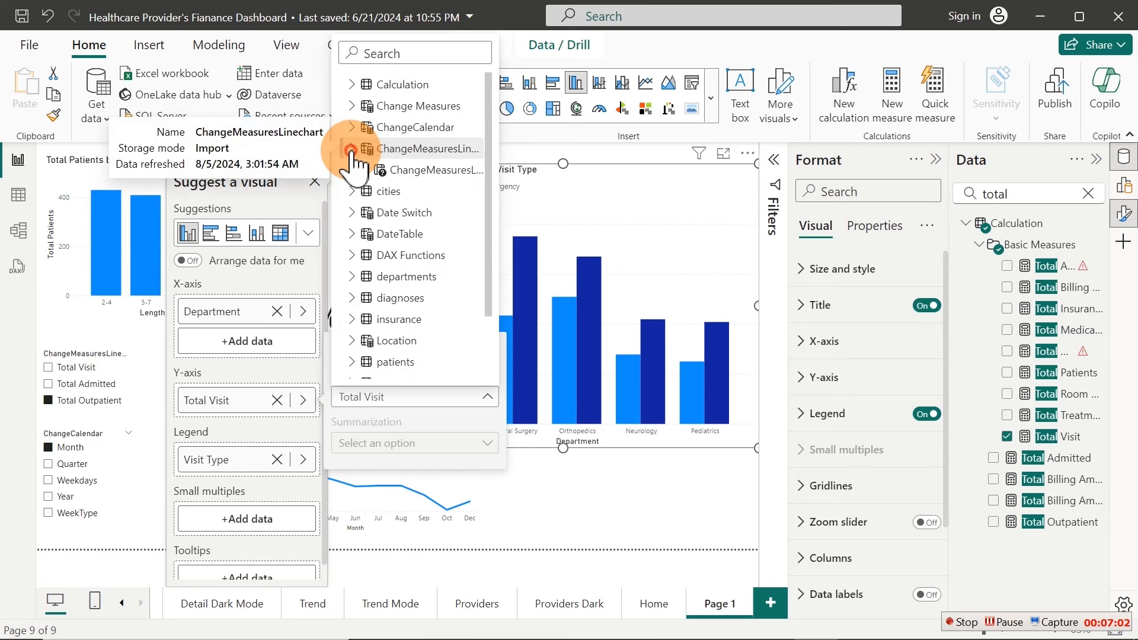
pyautogui.click(420, 171)
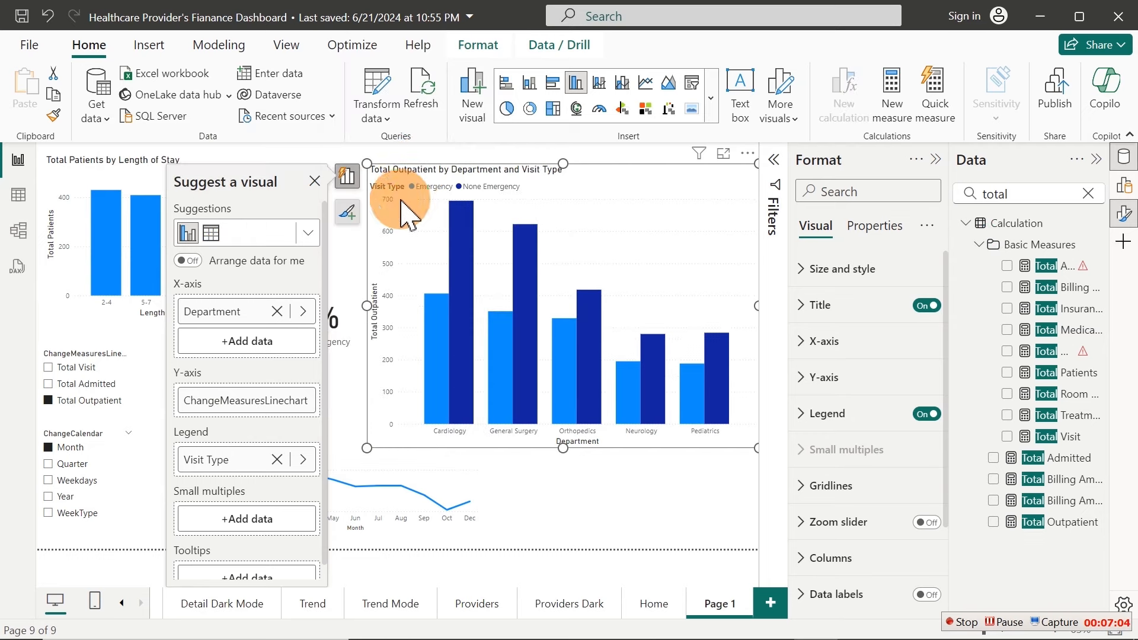
pyautogui.click(314, 182)
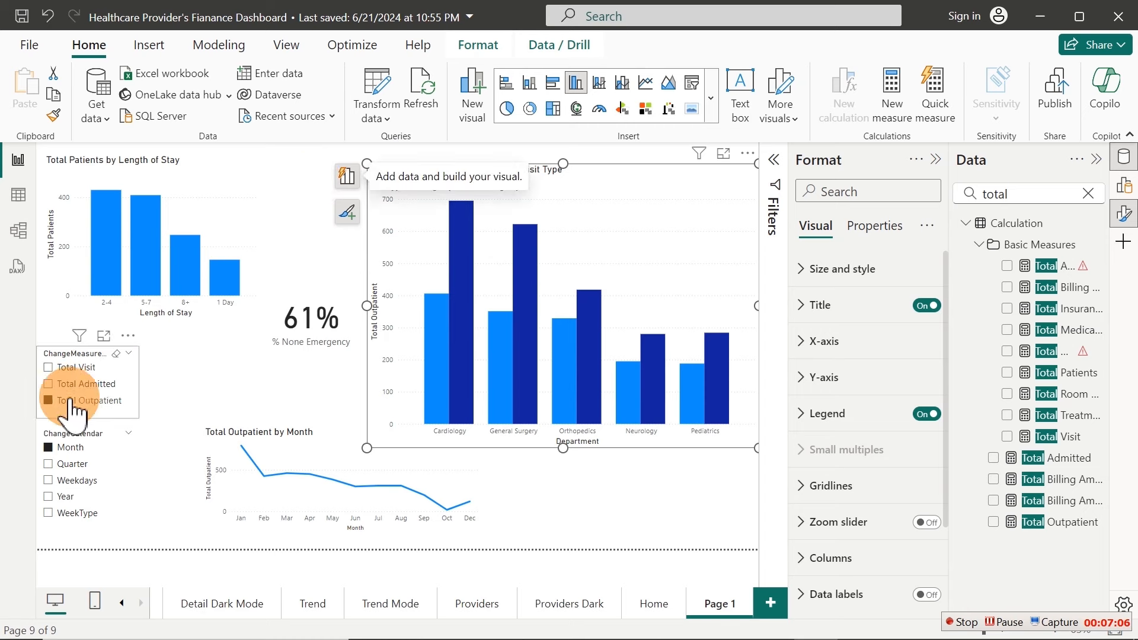
# Test the measure slicer by switching the charts to Total Admitted, Total Visit and back to Total Outpatient
pyautogui.click(49, 385)
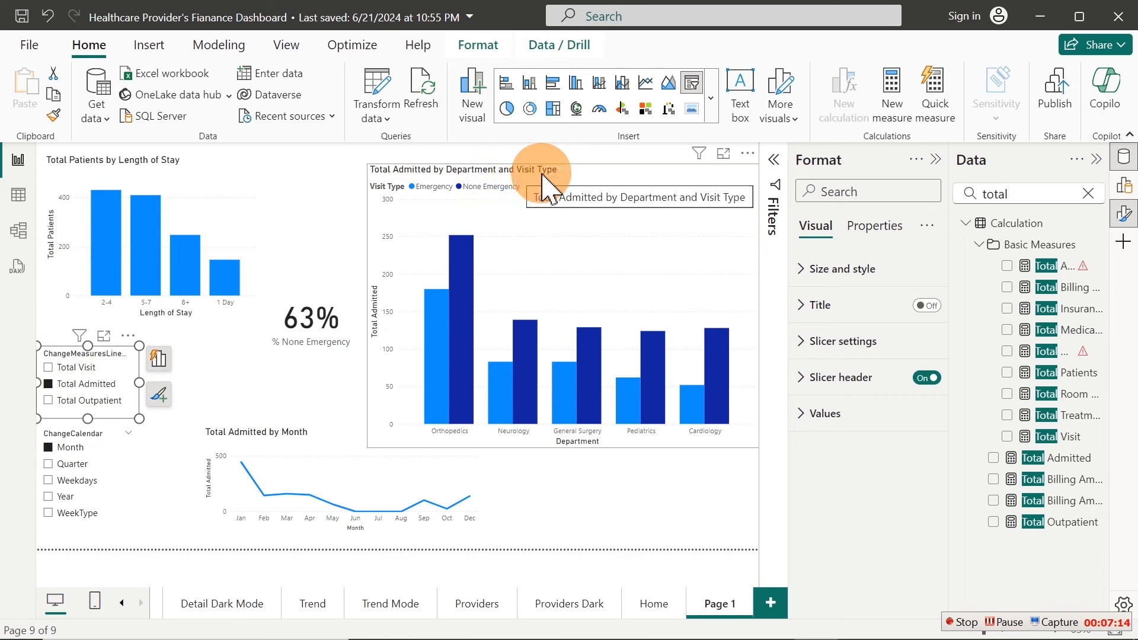
pyautogui.click(55, 369)
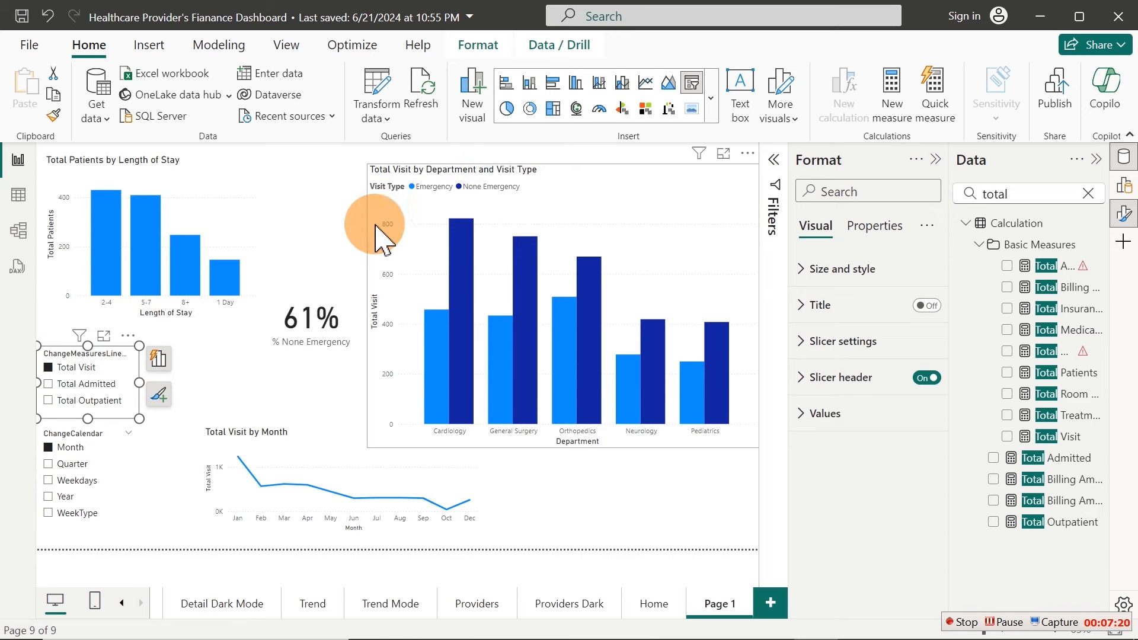
pyautogui.click(56, 404)
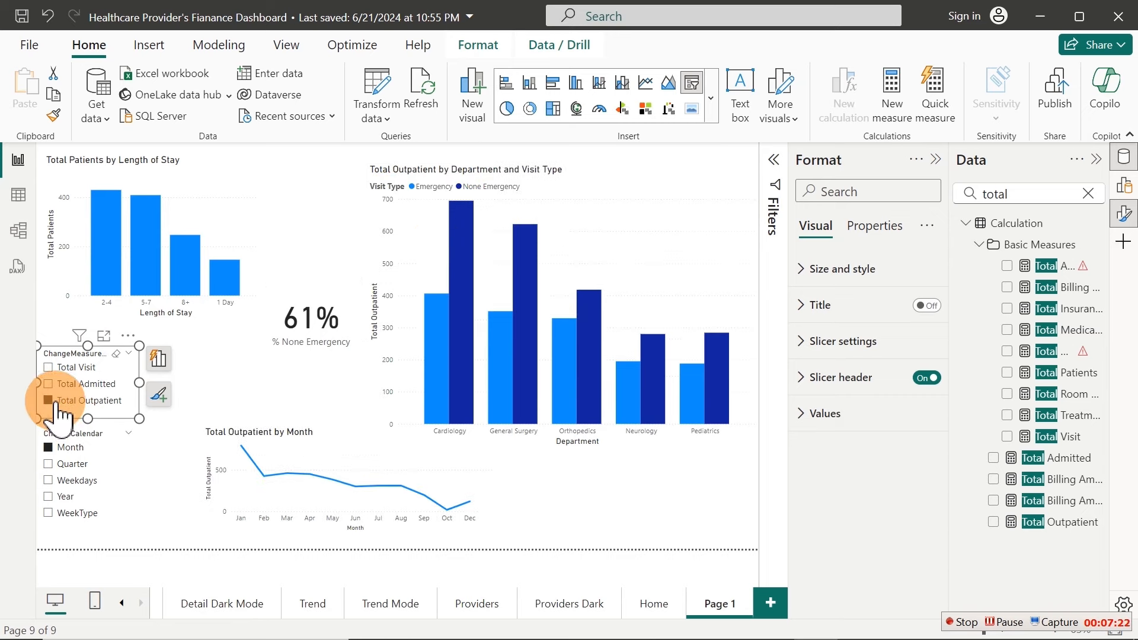
# Shrink the department and visit type column chart and move it below the donut charts, beside the monthly line chart
pyautogui.click(565, 182)
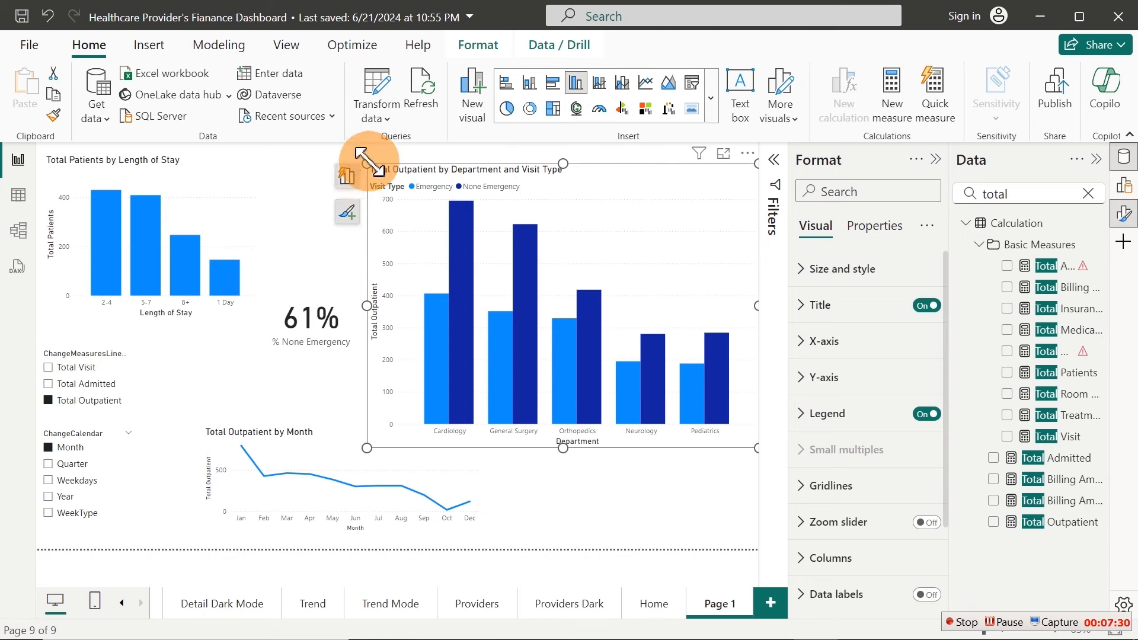
pyautogui.moveTo(368, 162); pyautogui.dragTo(472, 297)
pyautogui.moveTo(668, 323); pyautogui.dragTo(657, 418)
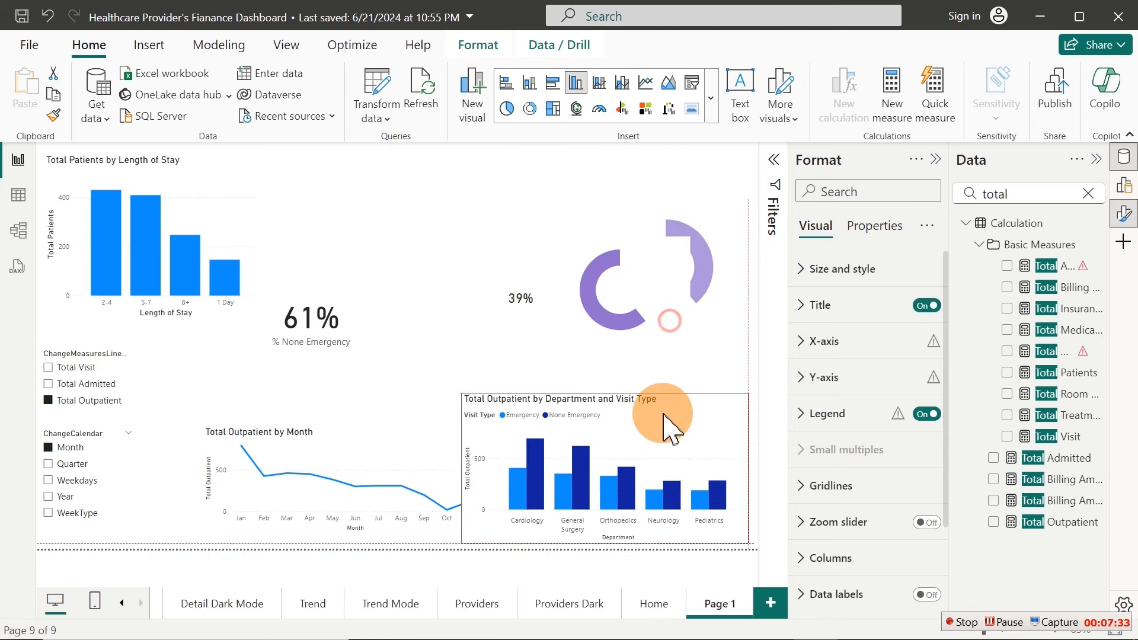
# Narrow the Total Outpatient by Month line chart so it does not overlap the neighbouring column chart
pyautogui.click(423, 468)
pyautogui.moveTo(460, 479)
pyautogui.mouseDown()
pyautogui.moveTo(493, 470)
pyautogui.moveTo(442, 480)
pyautogui.mouseUp()
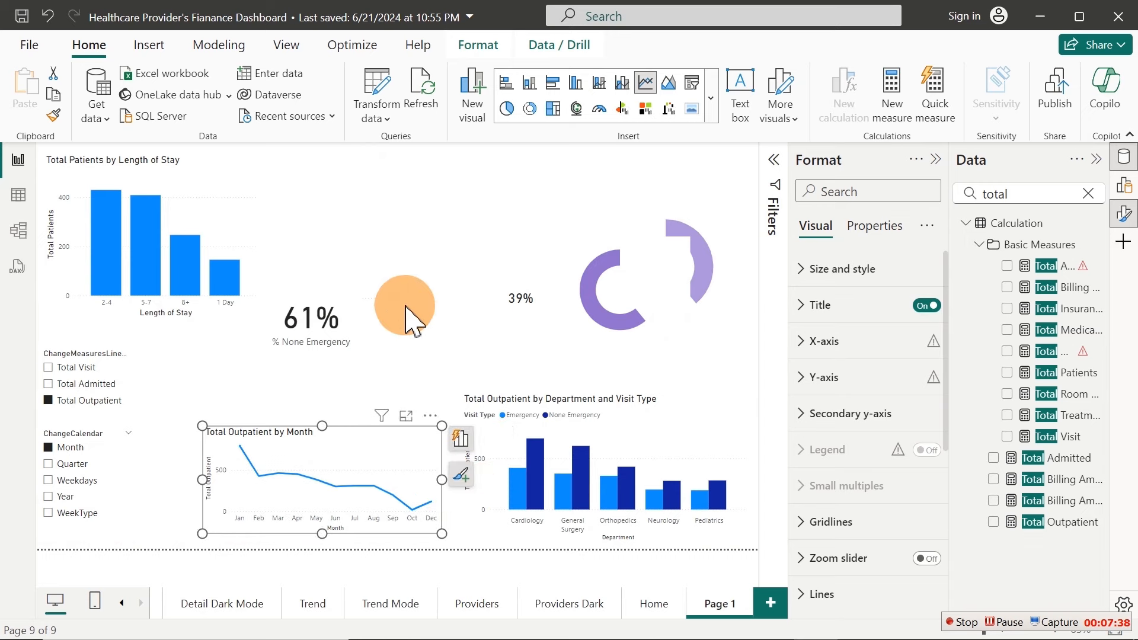
pyautogui.click(354, 245)
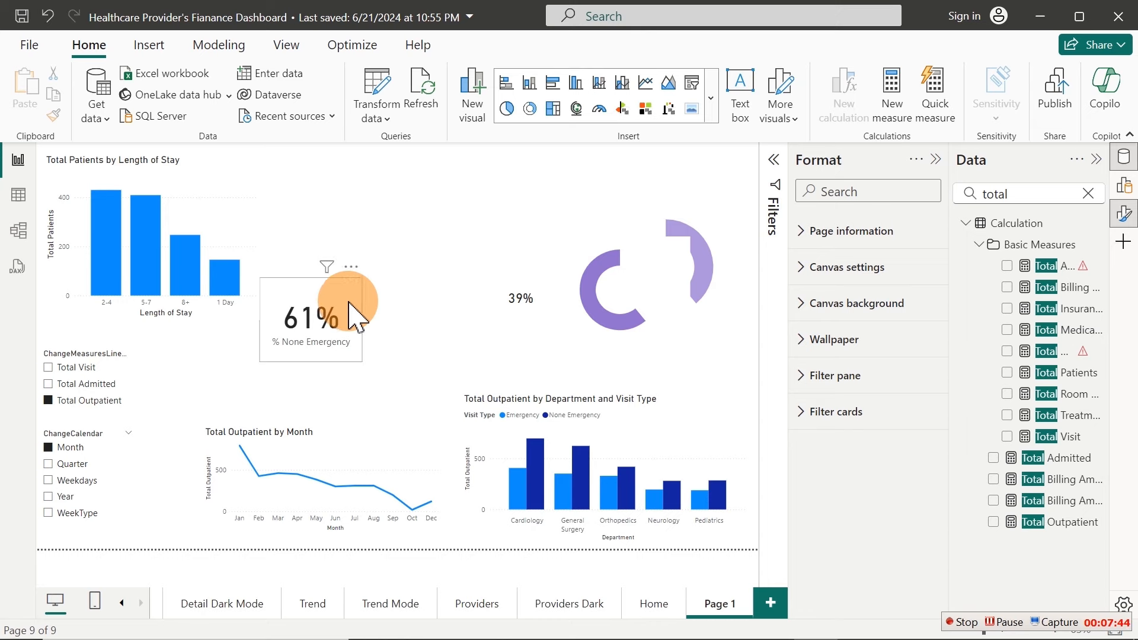
# Move the % None Emergency card and the 39% card beneath the donut charts
pyautogui.moveTo(358, 296); pyautogui.dragTo(749, 357)
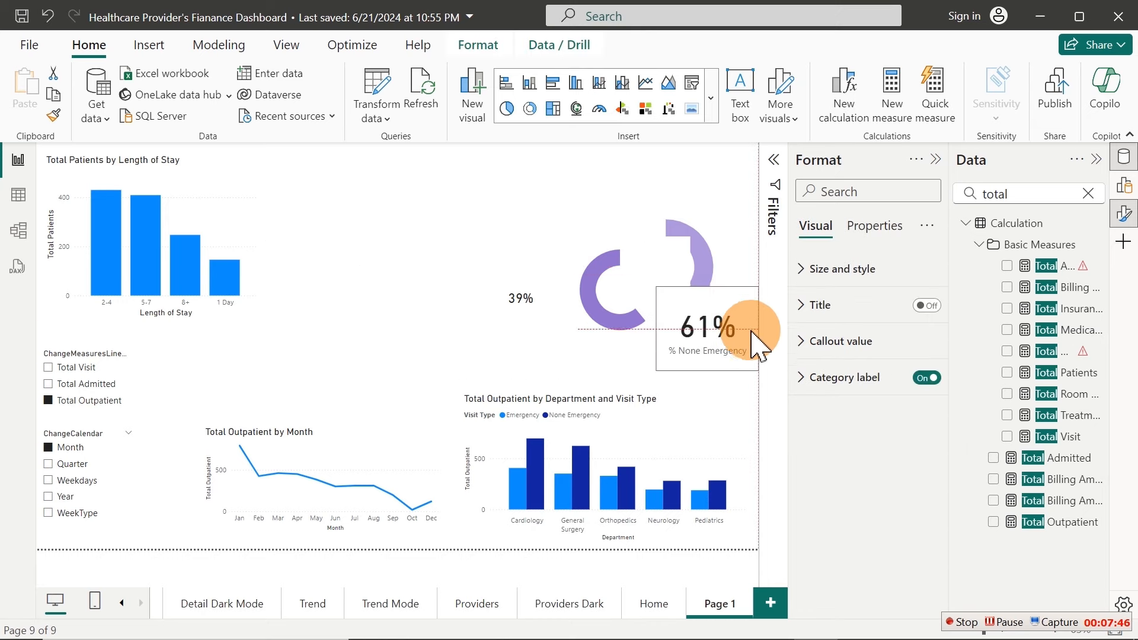
pyautogui.moveTo(540, 308); pyautogui.dragTo(592, 353)
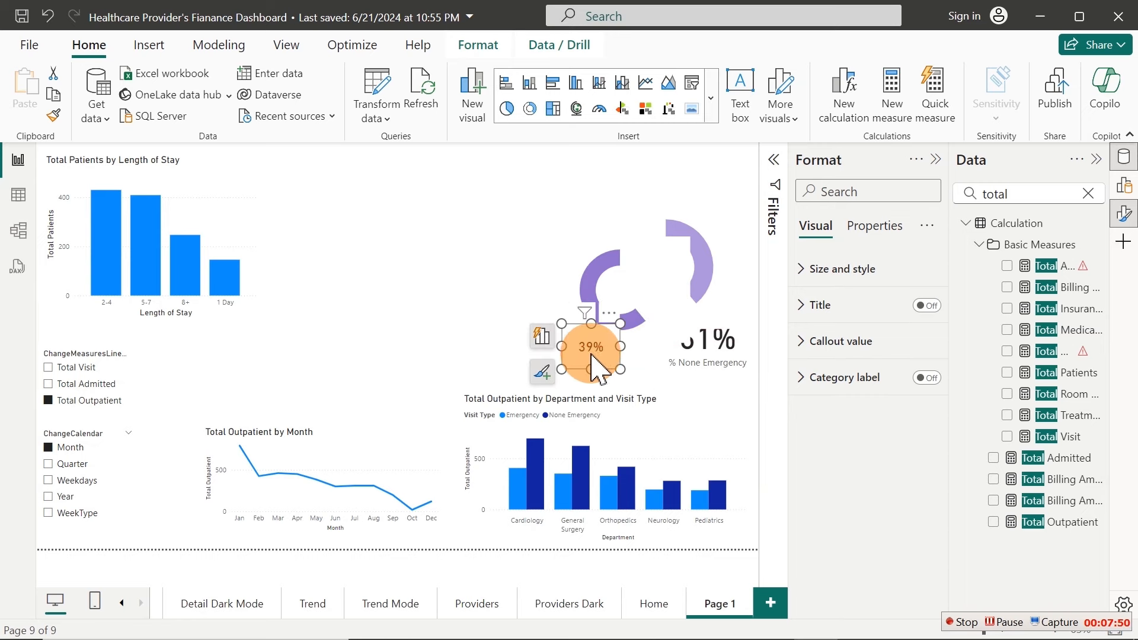
# Duplicate the % None Emergency card beside the length of stay chart and replace its field with Total Admitted
pyautogui.click(712, 346)
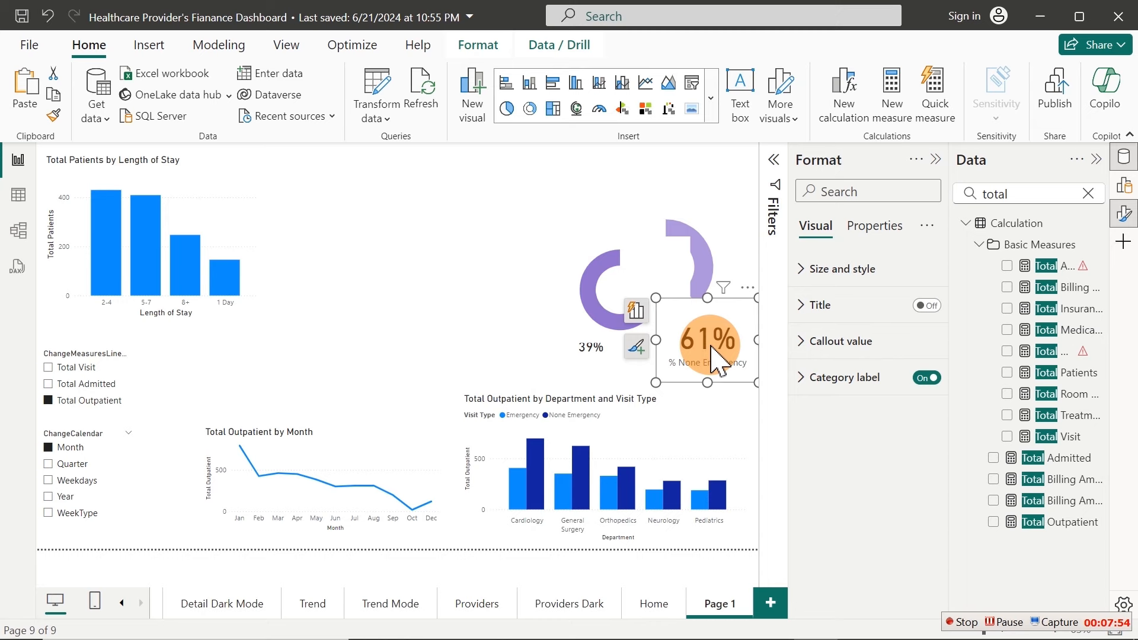
pyautogui.moveTo(718, 359); pyautogui.dragTo(331, 212)
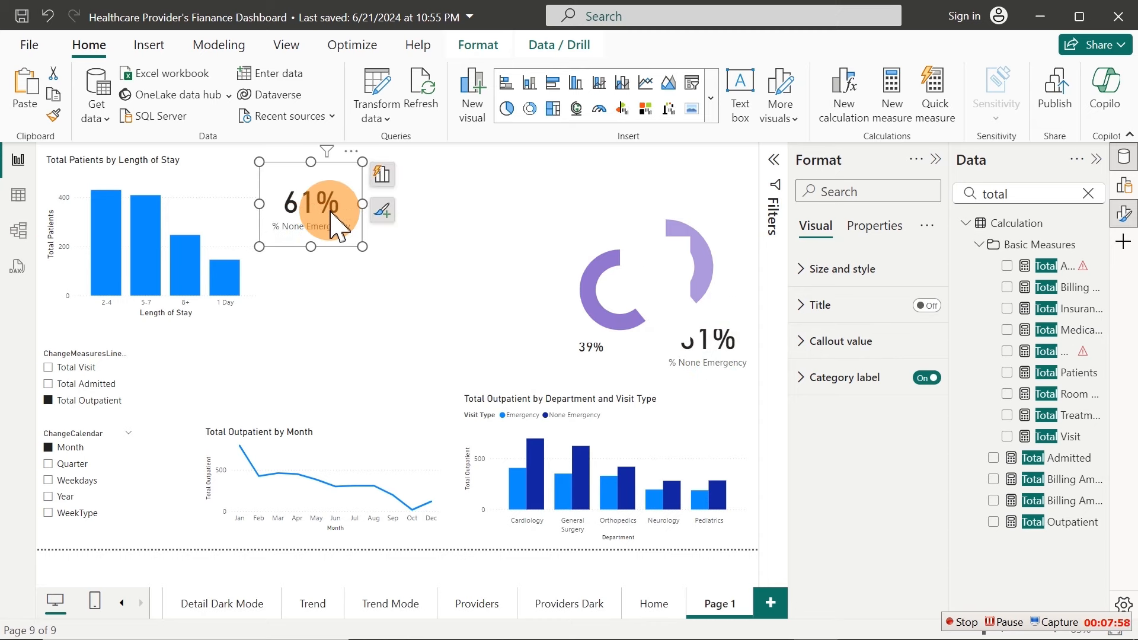
pyautogui.click(382, 176)
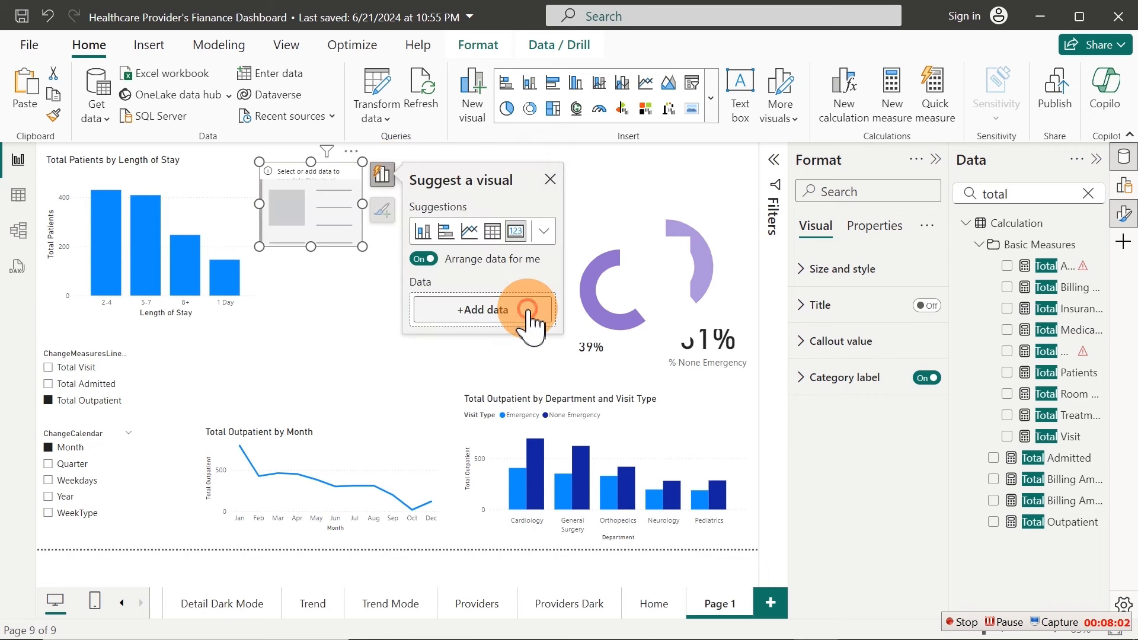
pyautogui.click(528, 310)
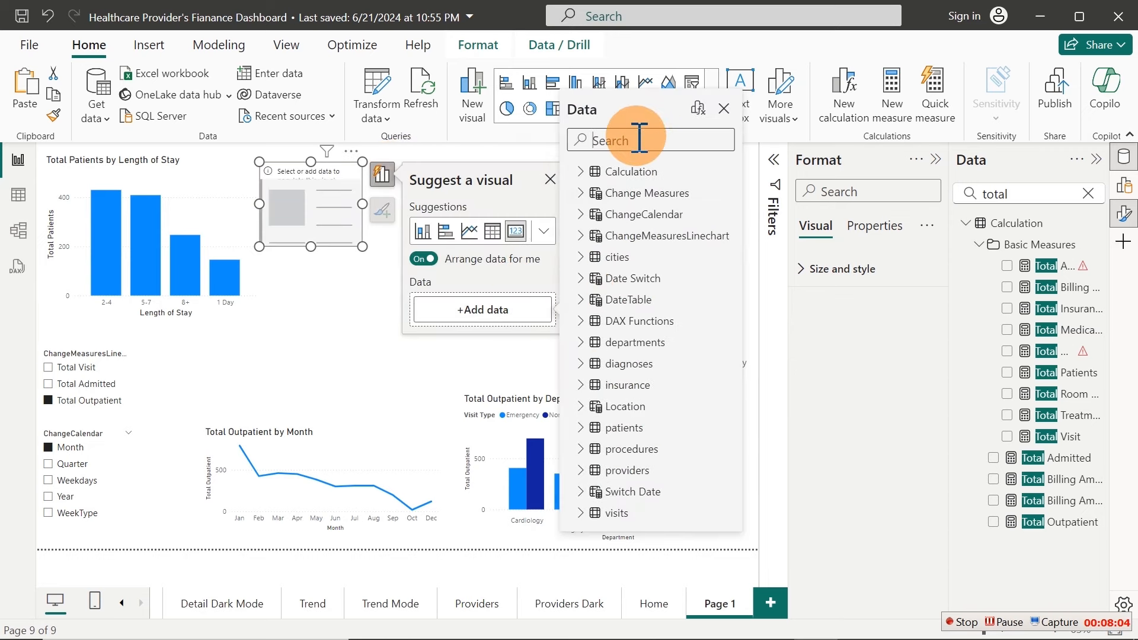
pyautogui.click(640, 140)
pyautogui.write('ad')
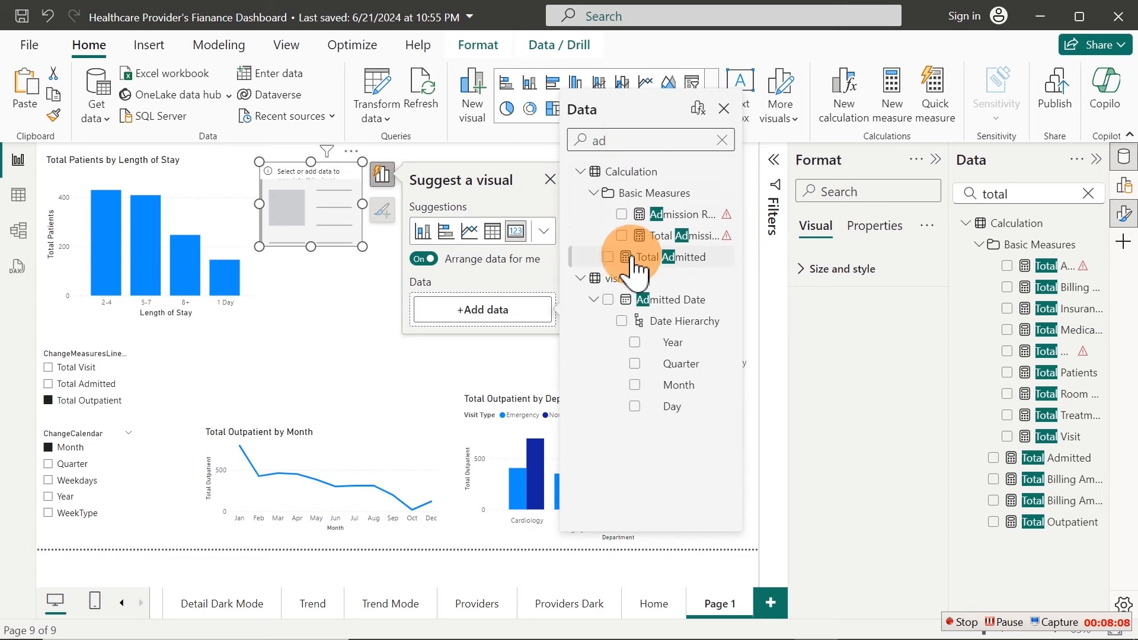
pyautogui.click(608, 258)
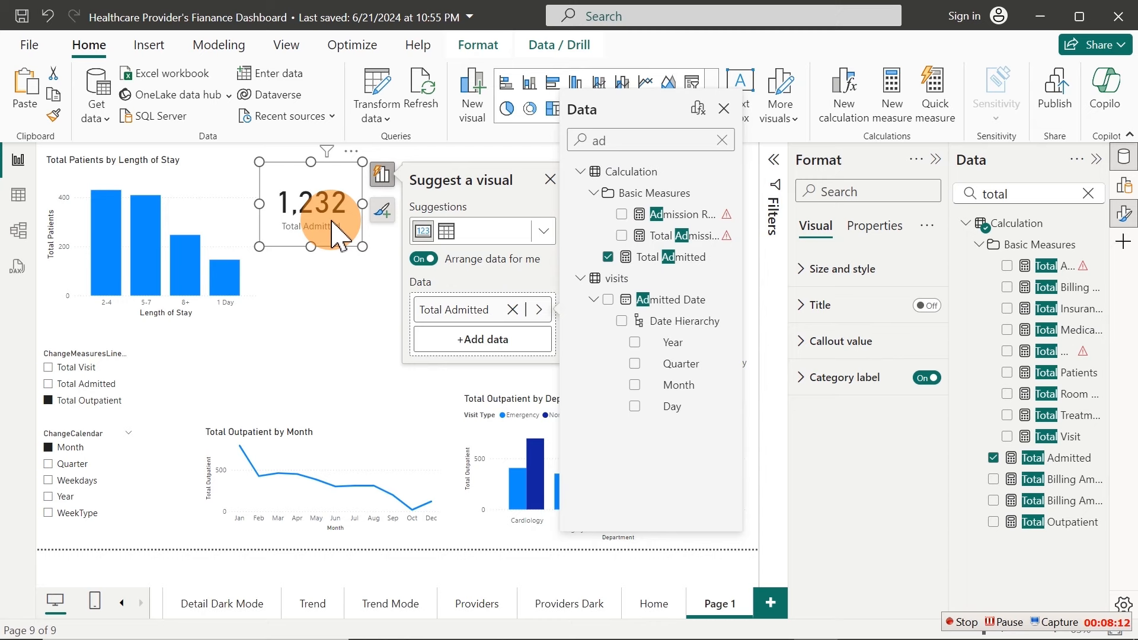
# Duplicate the Total Admitted card directly below the original and replace its field with Total Outpatient
pyautogui.moveTo(337, 231); pyautogui.dragTo(342, 238)
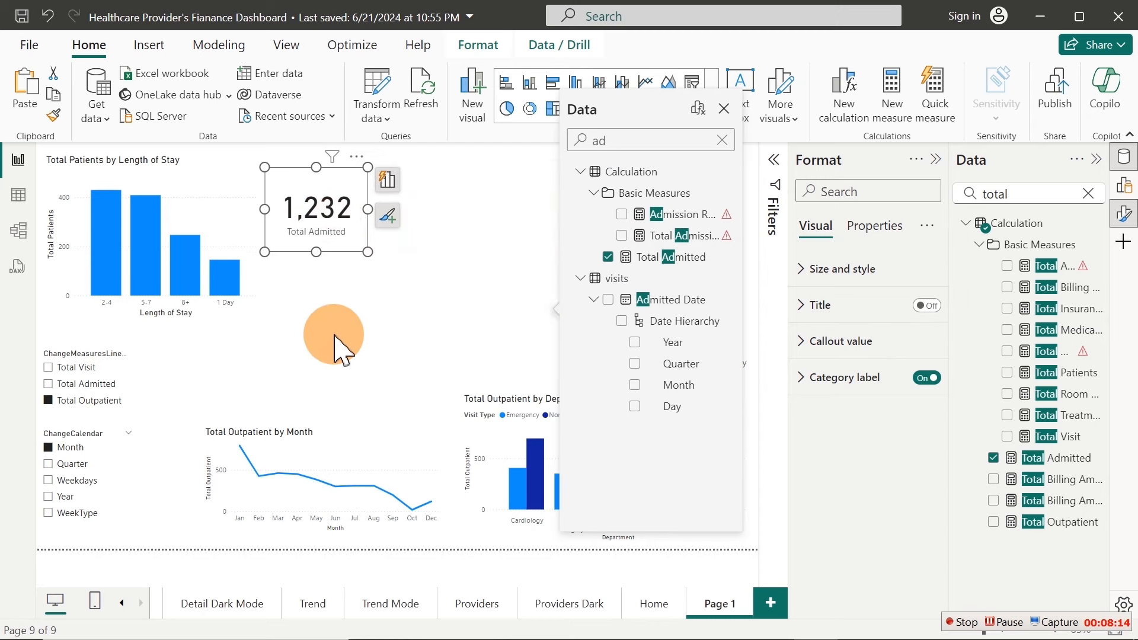
pyautogui.moveTo(335, 205); pyautogui.dragTo(333, 294)
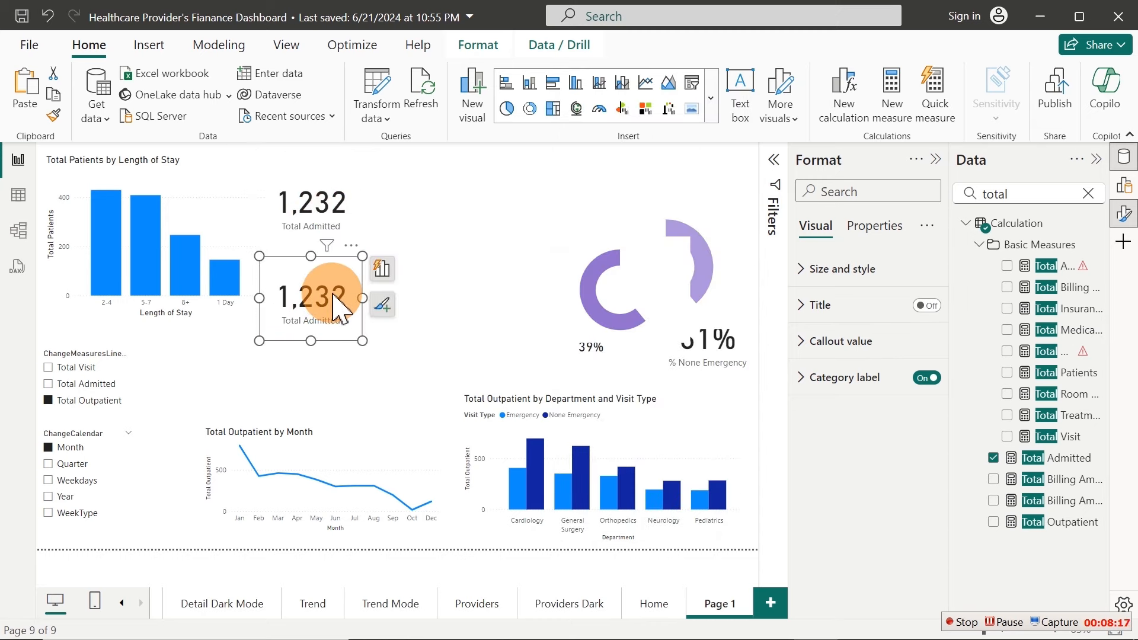
pyautogui.click(382, 268)
pyautogui.click(514, 404)
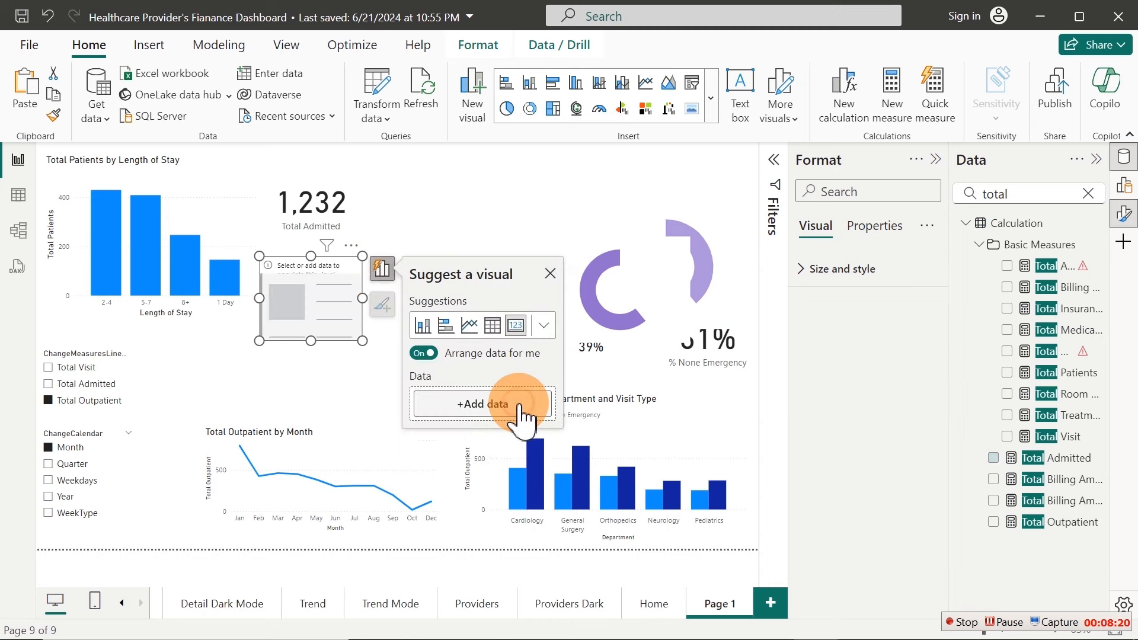
pyautogui.click(521, 405)
pyautogui.click(647, 235)
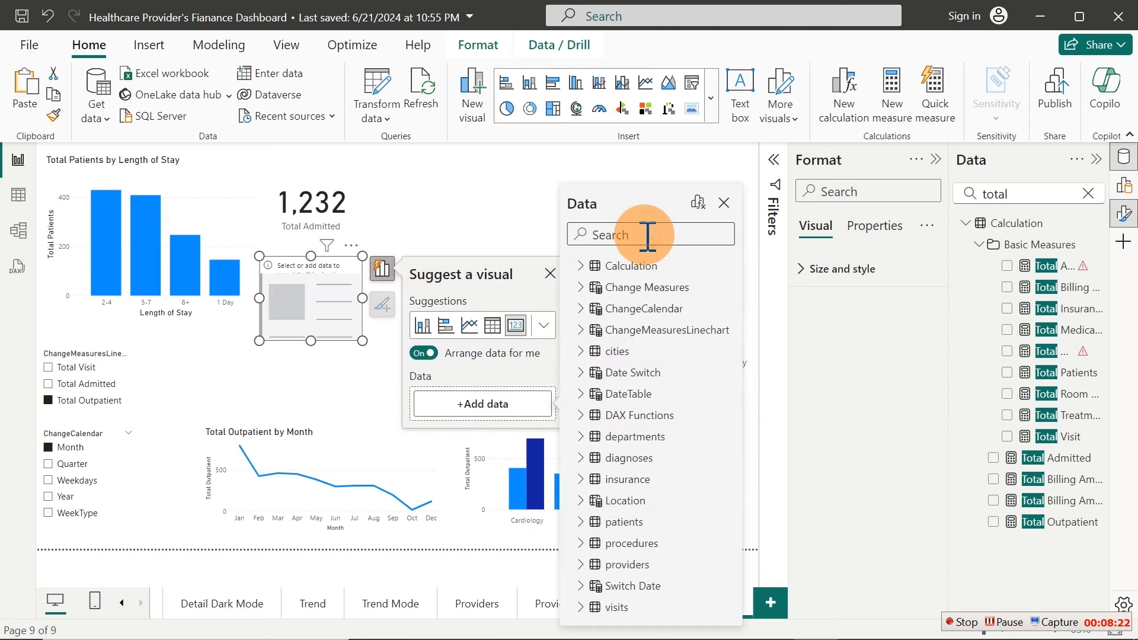
pyautogui.write('out')
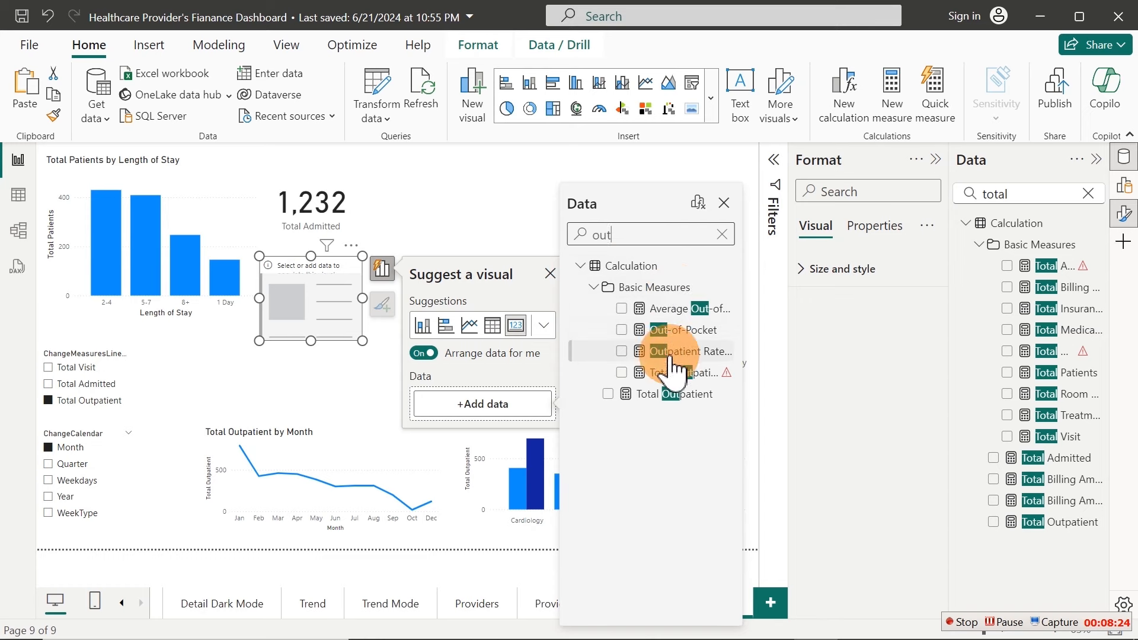
pyautogui.click(609, 394)
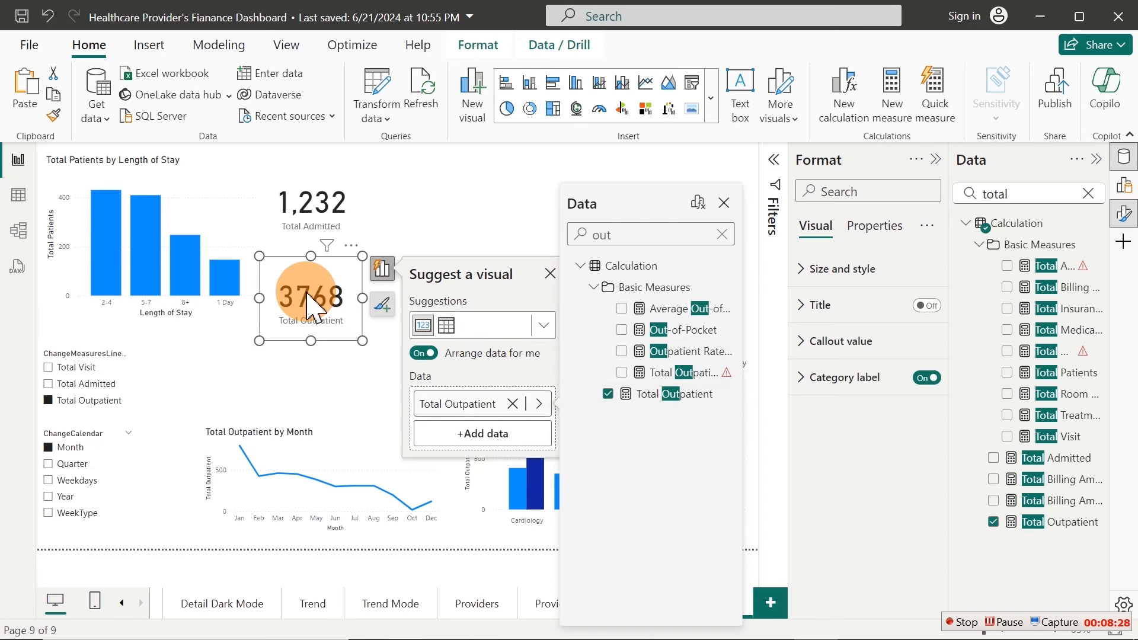
pyautogui.click(459, 208)
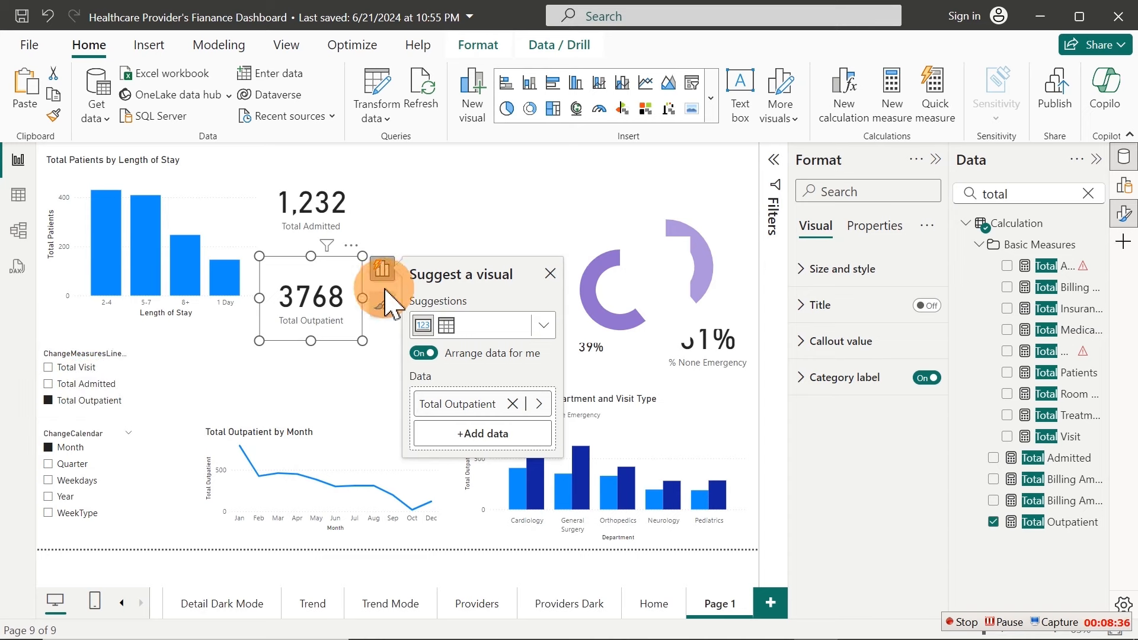
pyautogui.click(473, 231)
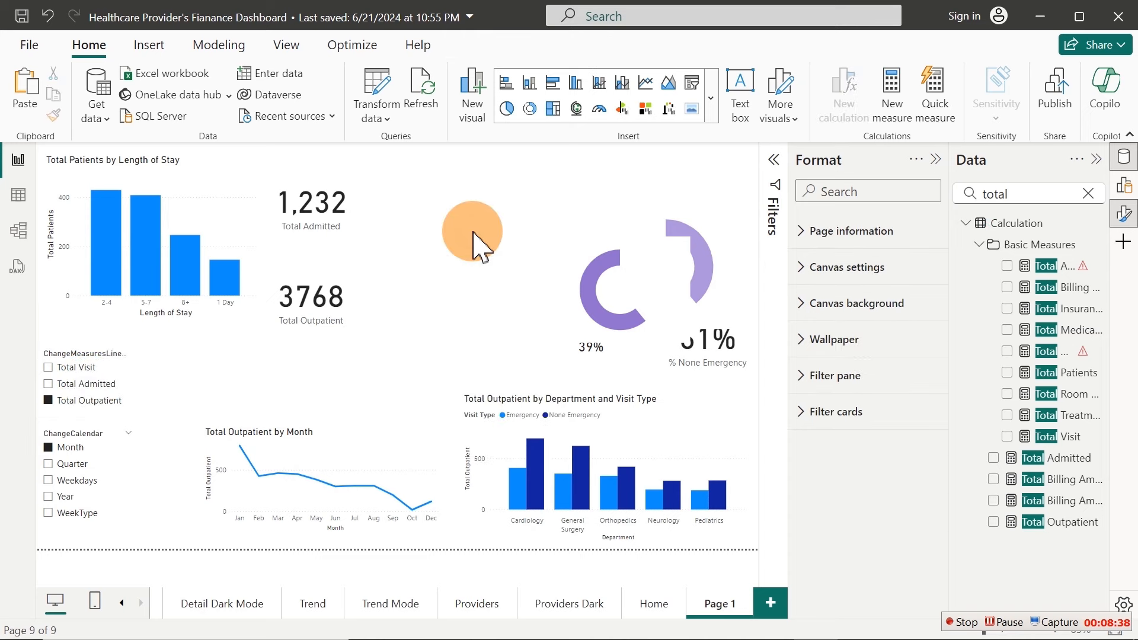
# Paste another Total Admitted card beside the two KPI cards and replace its field with the ChangeMeasuresLinechart parameter
pyautogui.hotkey('ctrl', 'v')
pyautogui.moveTo(330, 208); pyautogui.dragTo(447, 280)
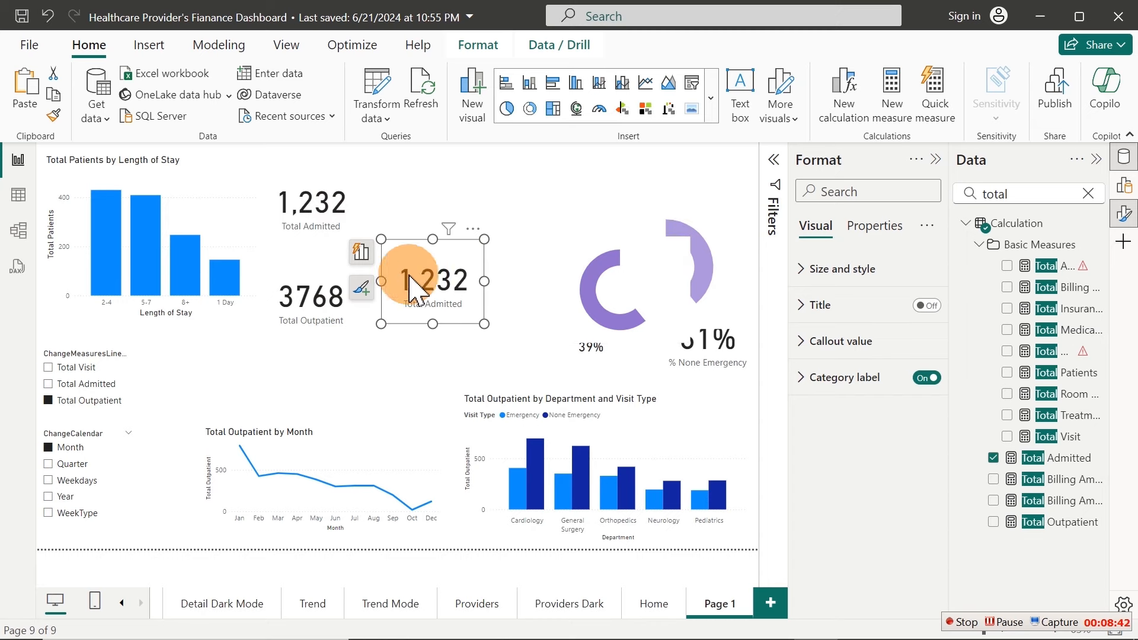
pyautogui.click(362, 255)
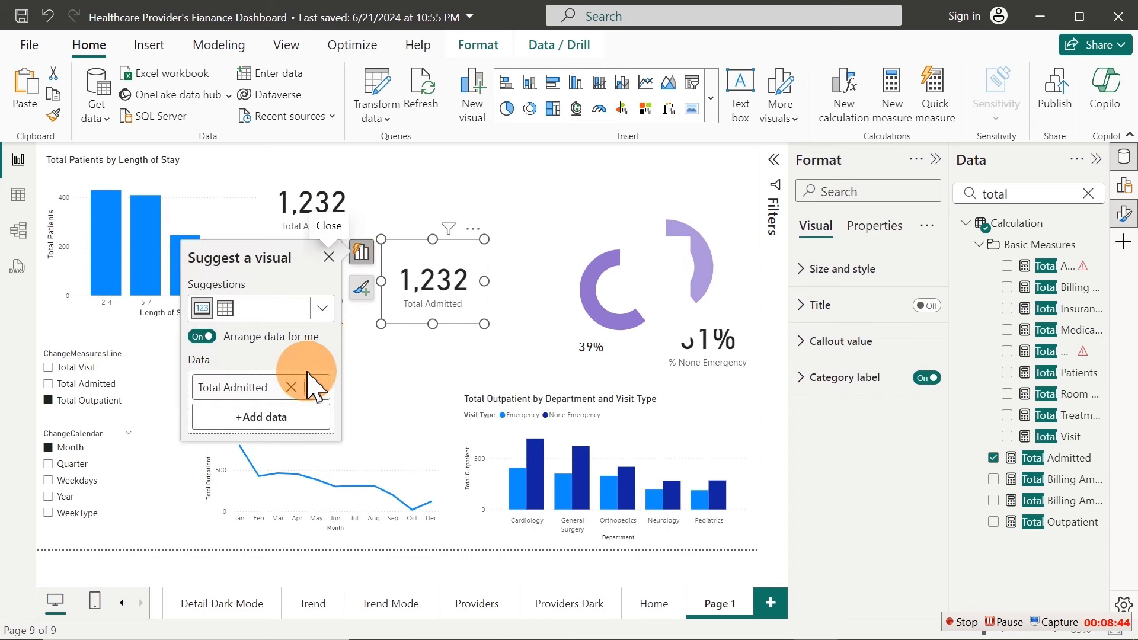
pyautogui.click(317, 387)
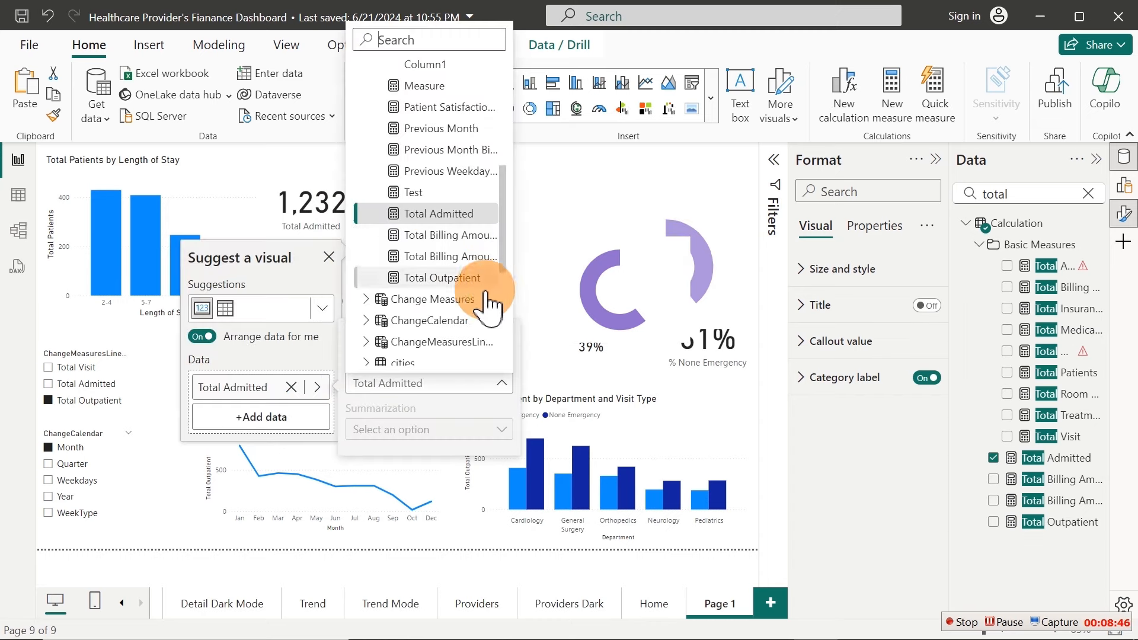
pyautogui.click(380, 351)
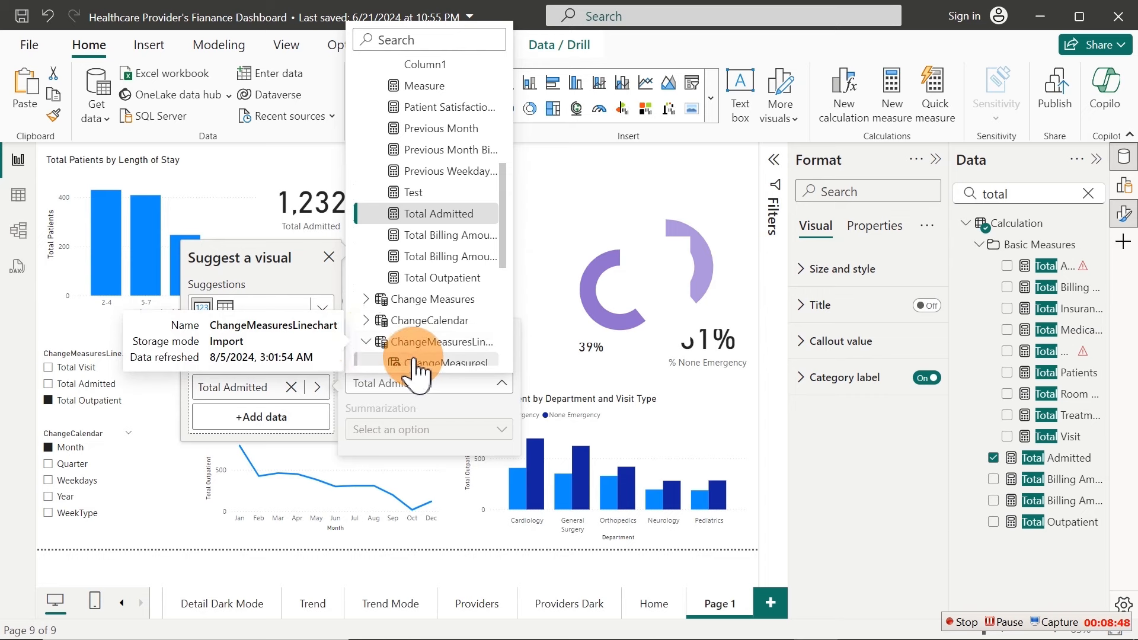
pyautogui.click(415, 363)
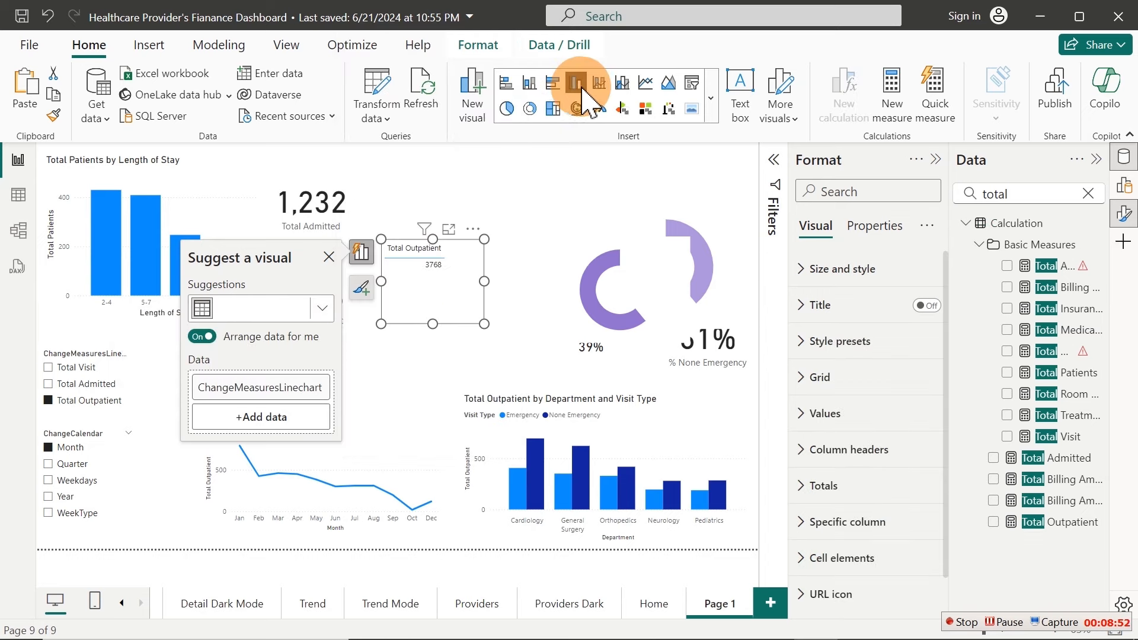
# Convert the ChangeMeasuresLinechart table visual to a multi-row card
pyautogui.click(717, 104)
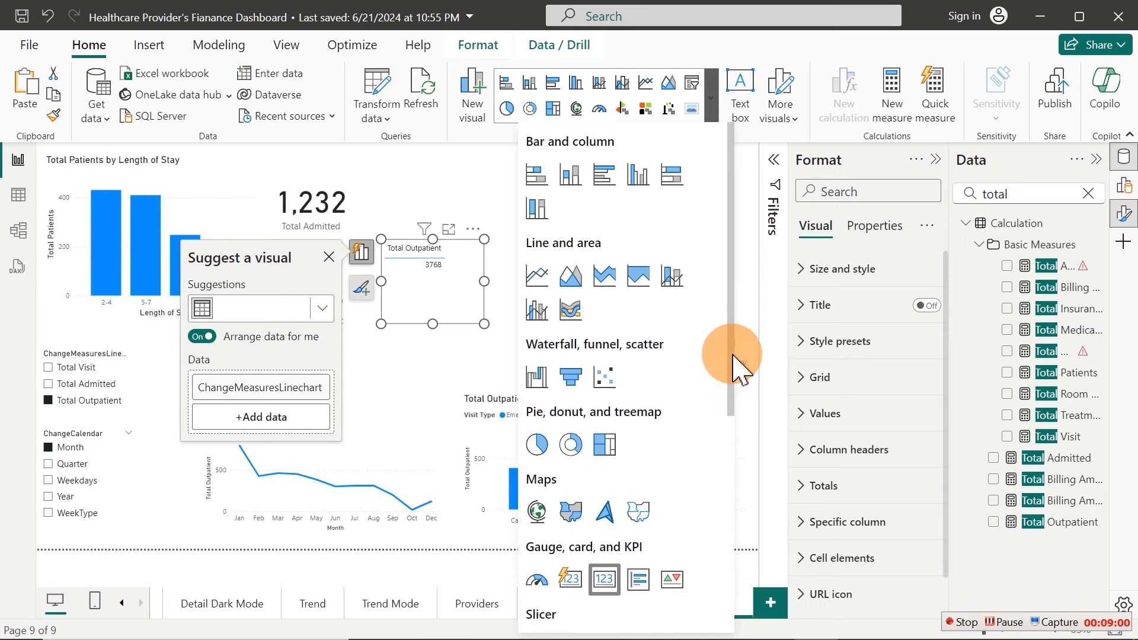
pyautogui.moveTo(733, 356); pyautogui.dragTo(734, 490)
pyautogui.click(638, 362)
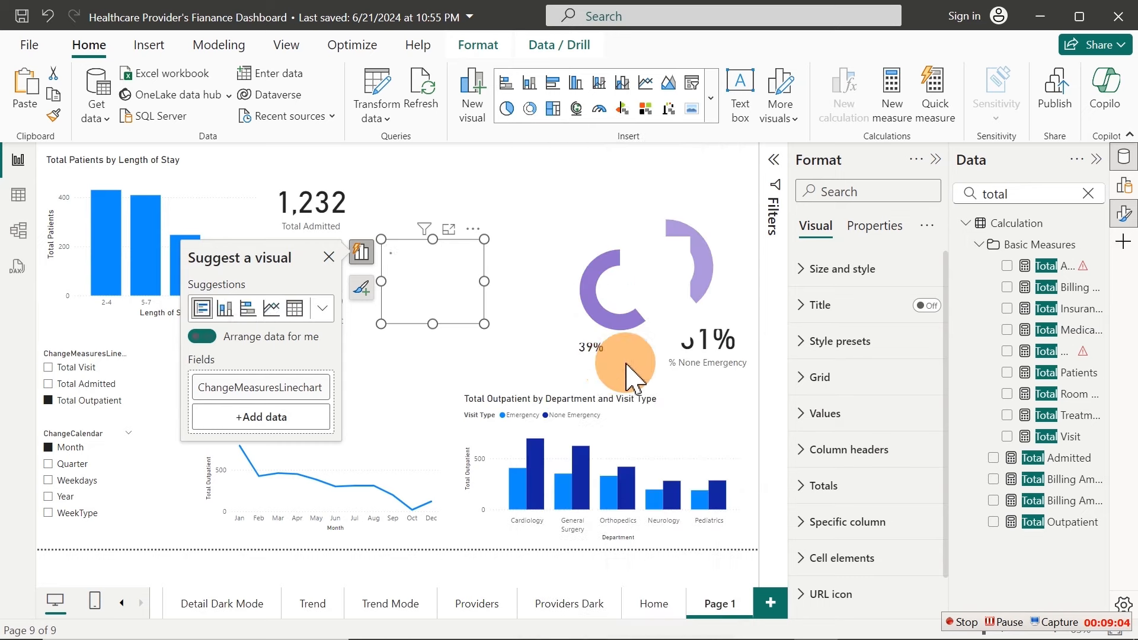
pyautogui.click(439, 304)
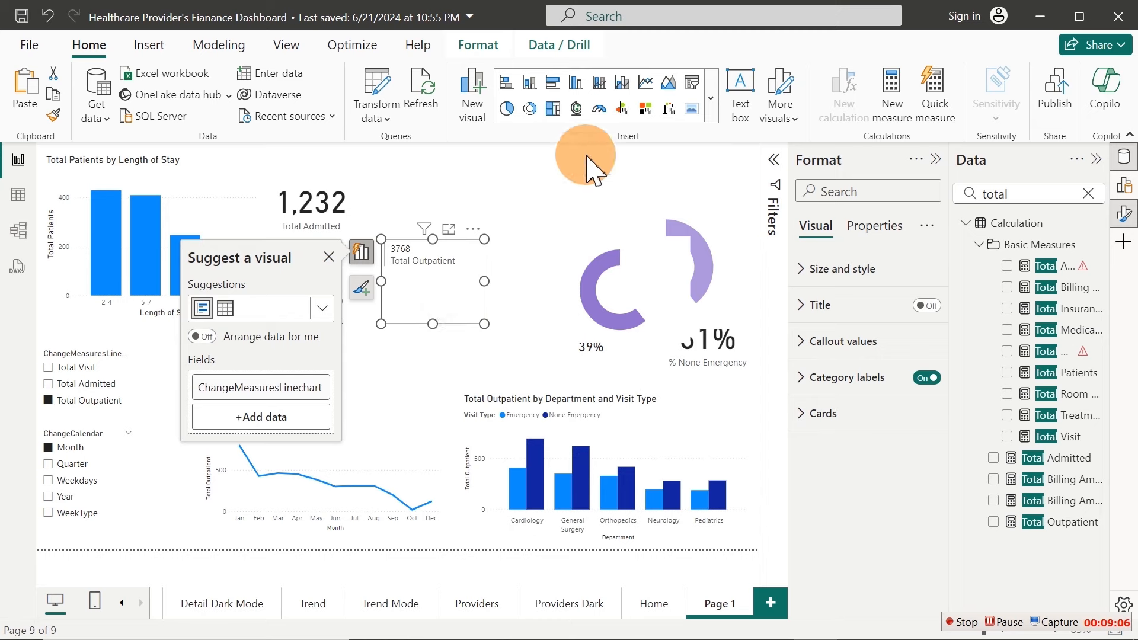
# Convert the ChangeMeasuresLinechart visual to a single-value card and move it slightly up, away from the Total Outpatient card
pyautogui.click(715, 113)
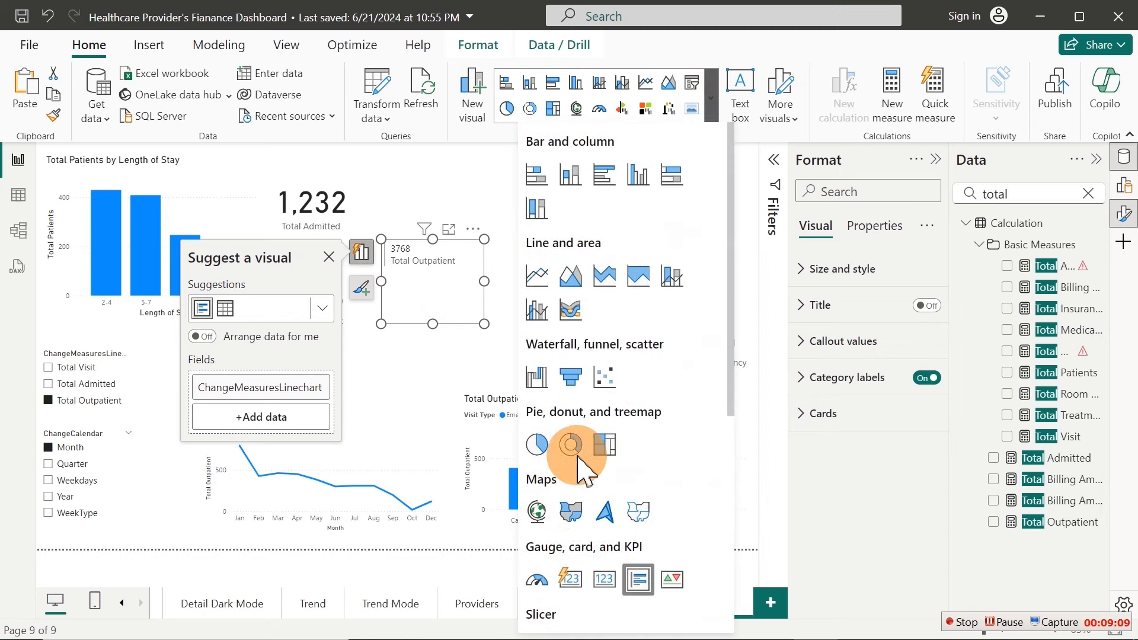
pyautogui.click(603, 580)
pyautogui.moveTo(440, 299); pyautogui.dragTo(460, 279)
# Switch the measure slicer to Total Admitted to test the slicer-driven card
pyautogui.click(48, 383)
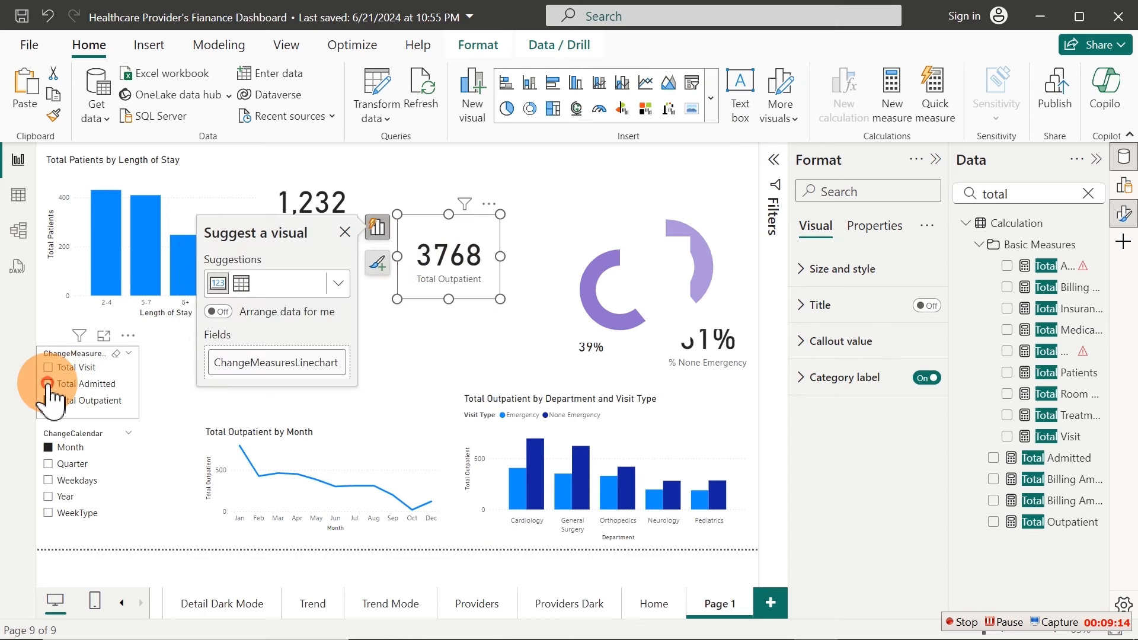
pyautogui.click(48, 385)
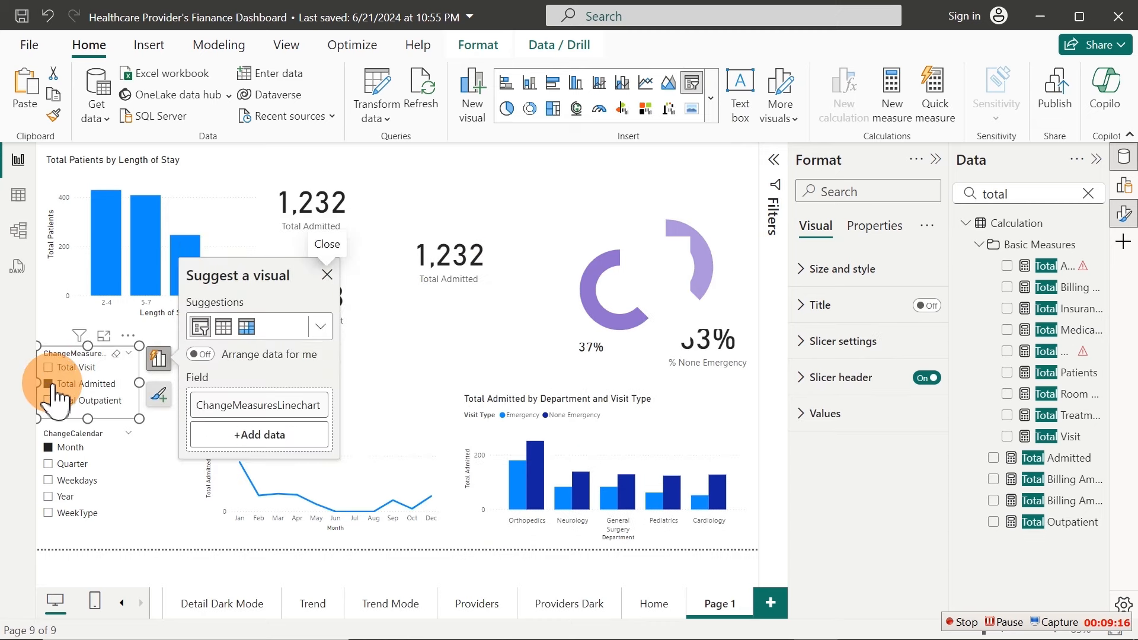
pyautogui.click(547, 212)
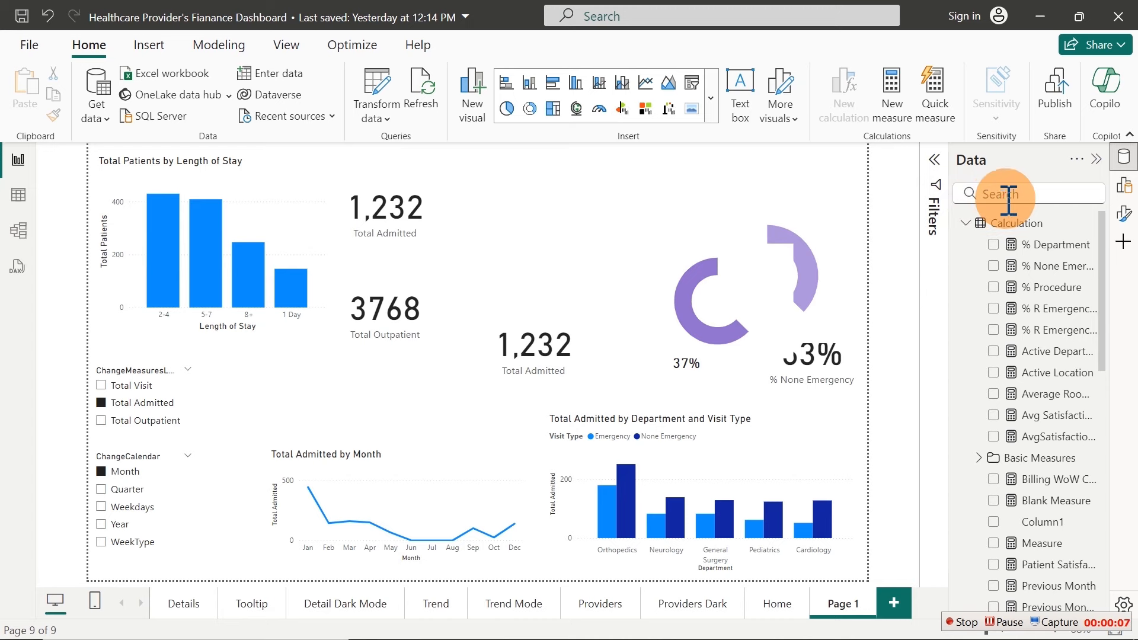
# Search the data fields for "avg" and examine the DAX formula of the Avg Satisfaction Score measure, including its RETURN expression
pyautogui.write('av')
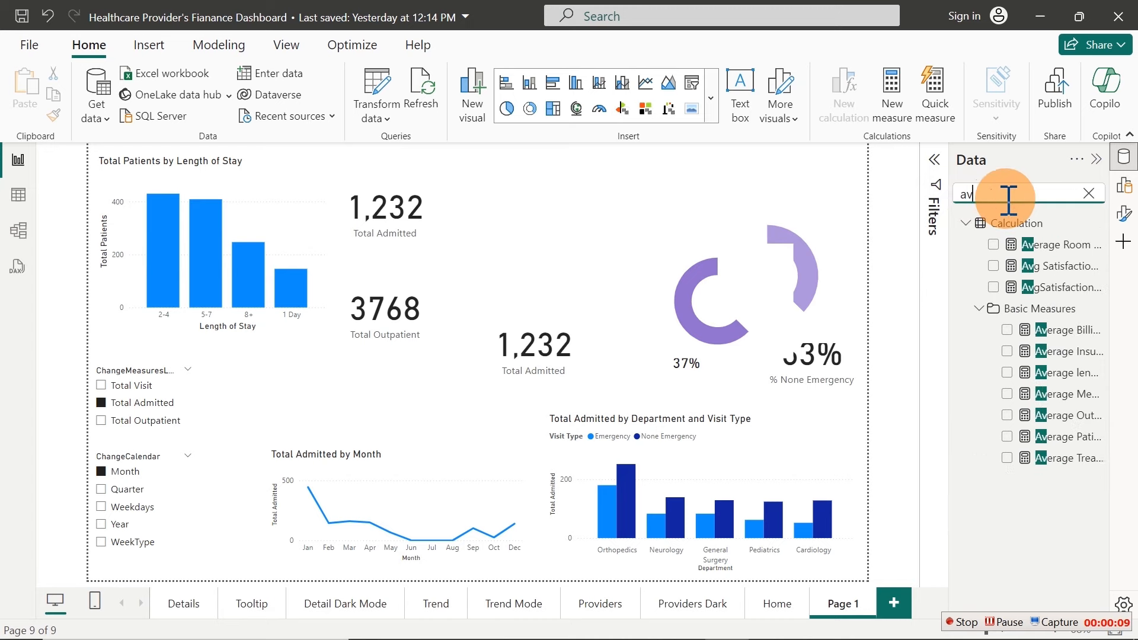
pyautogui.write('g')
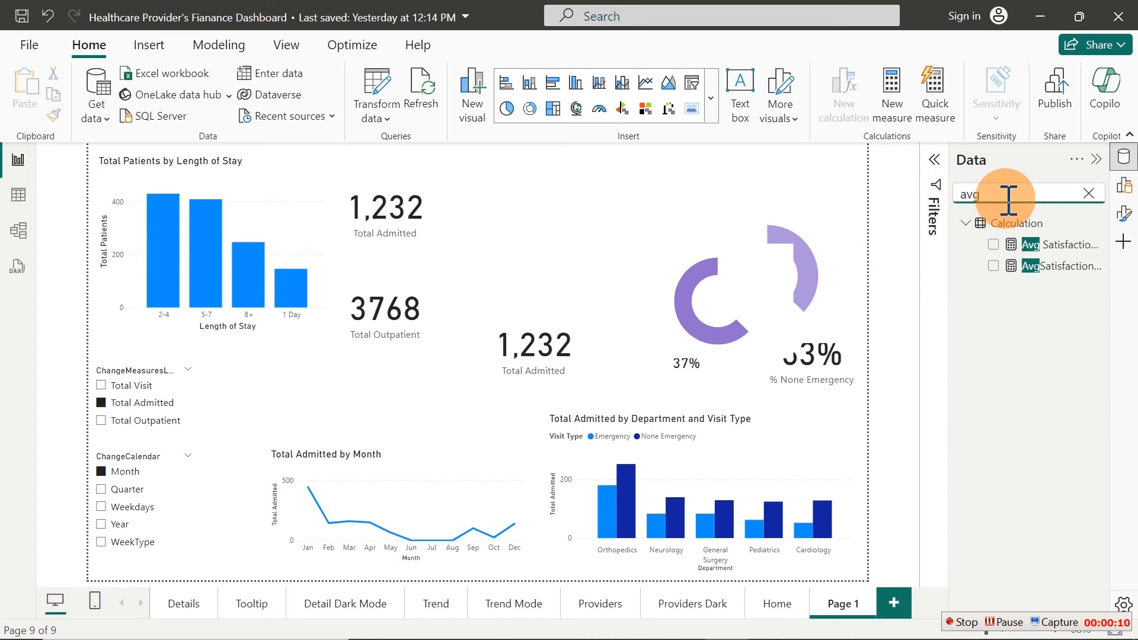
pyautogui.click(1066, 241)
pyautogui.click(641, 181)
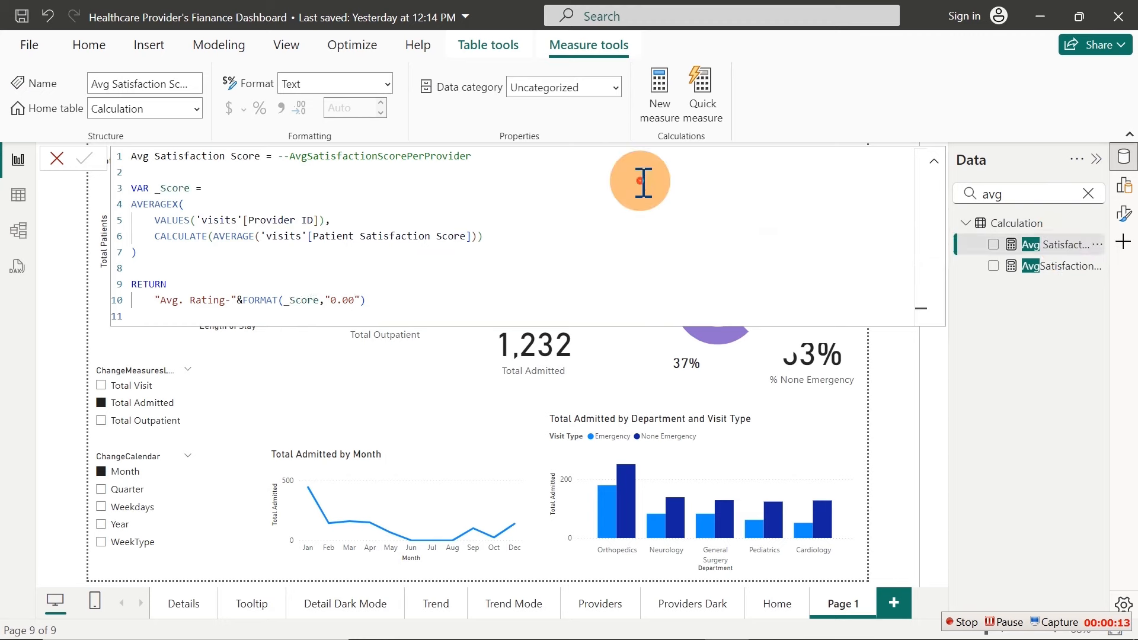
pyautogui.scroll(6, 643, 181)
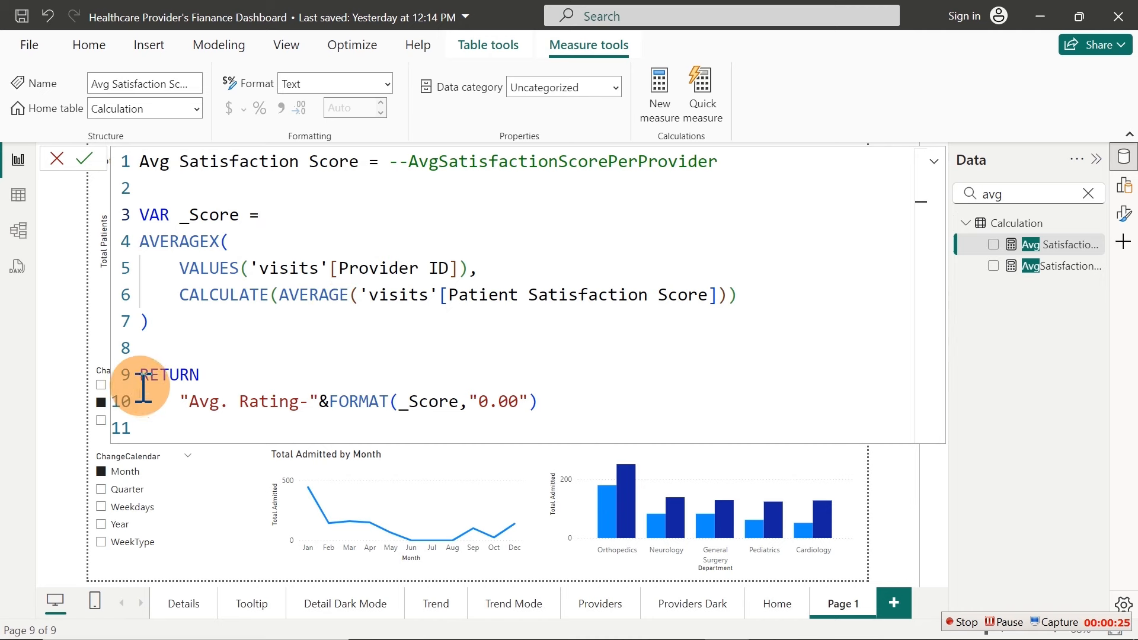
pyautogui.moveTo(159, 406); pyautogui.dragTo(566, 400)
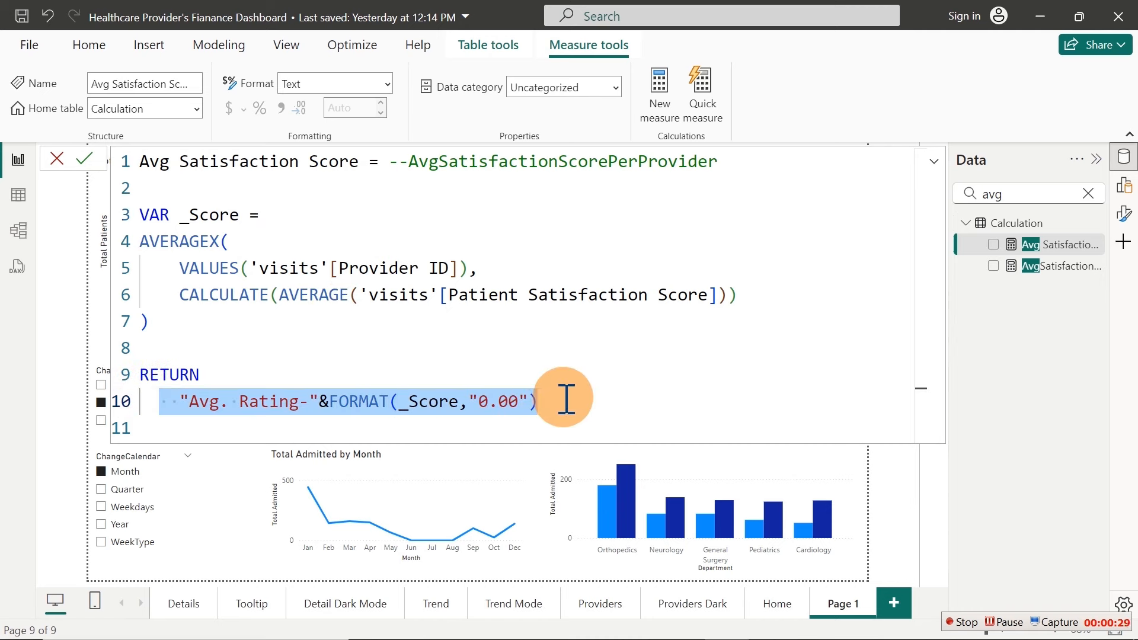
pyautogui.click(579, 348)
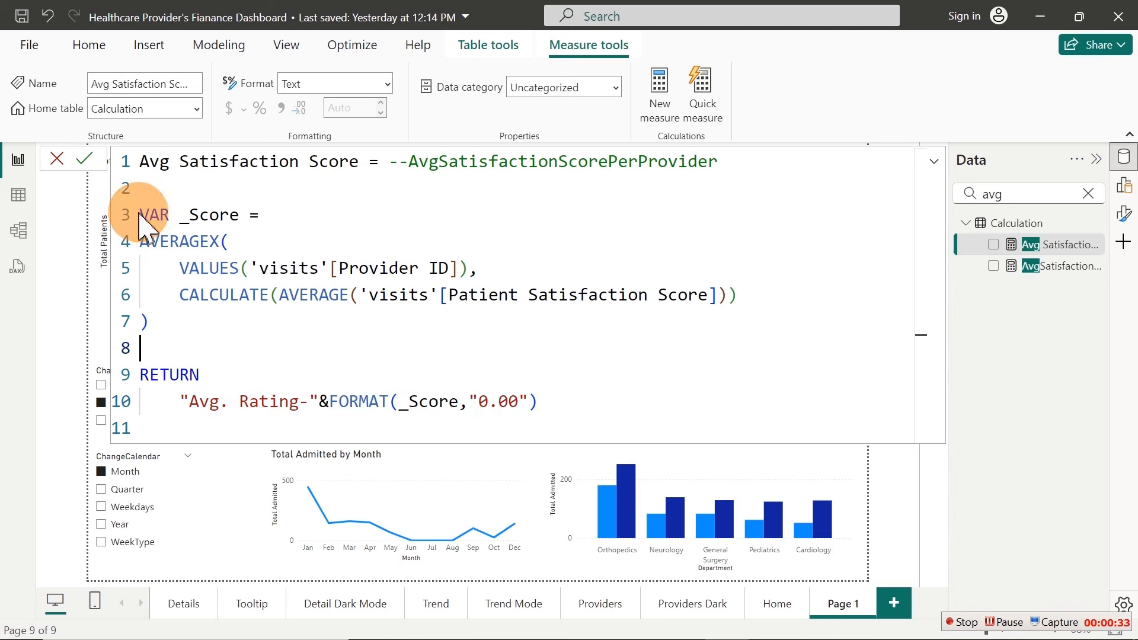
pyautogui.moveTo(147, 215); pyautogui.dragTo(553, 395)
pyautogui.click(1061, 325)
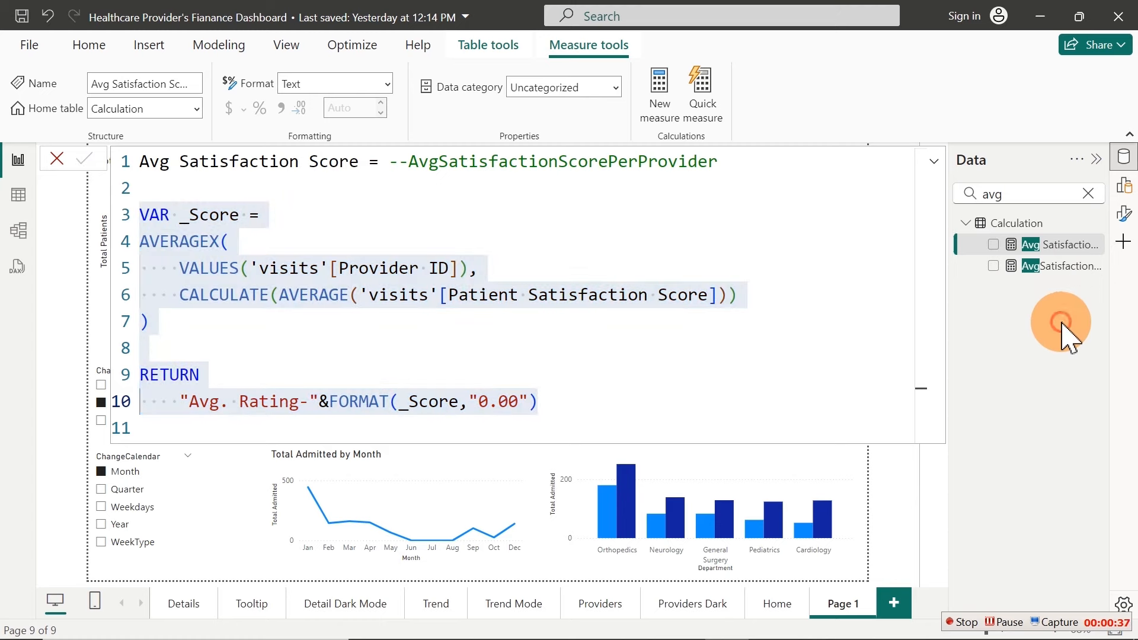
pyautogui.click(898, 477)
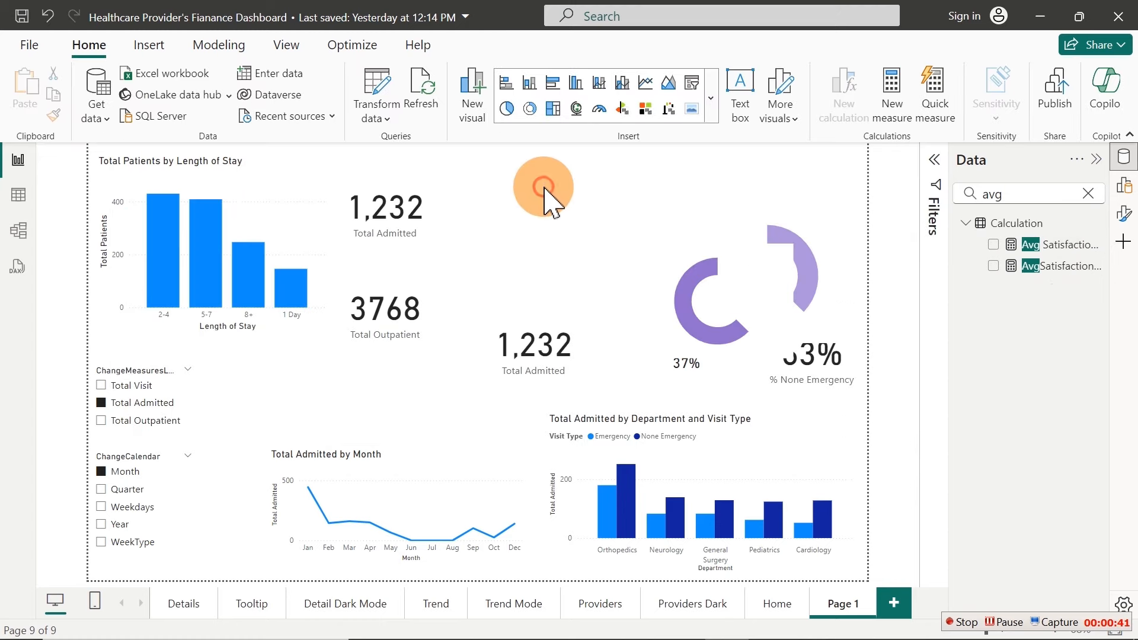
# Insert a button slicer on the page and widen it across the upper charts, nearly spanning the page width
pyautogui.click(711, 100)
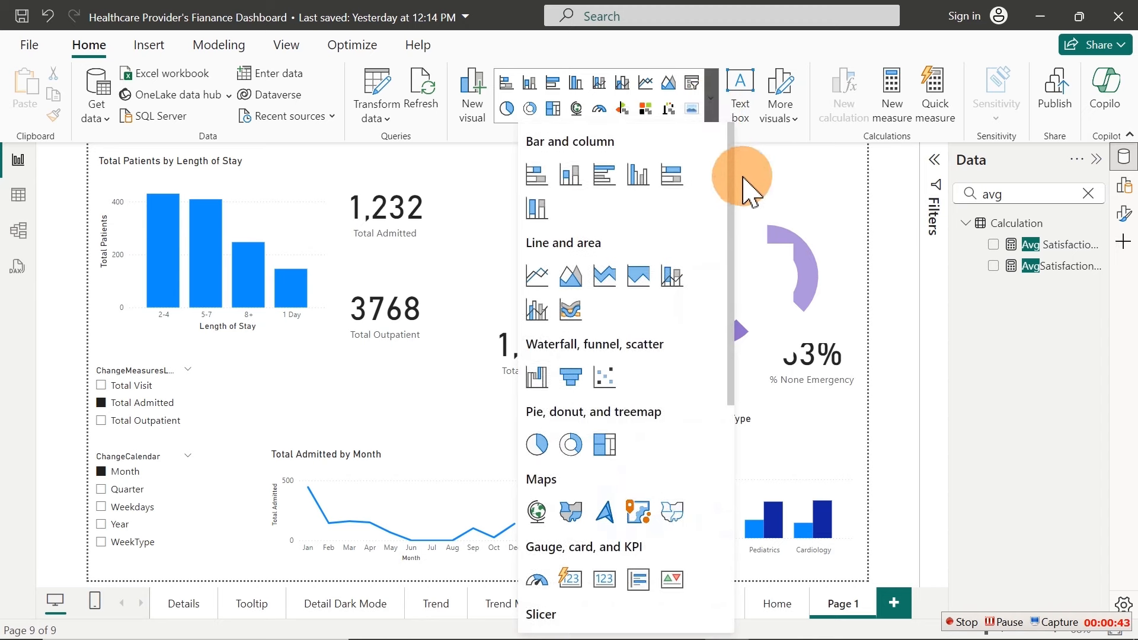
pyautogui.moveTo(732, 196); pyautogui.dragTo(730, 383)
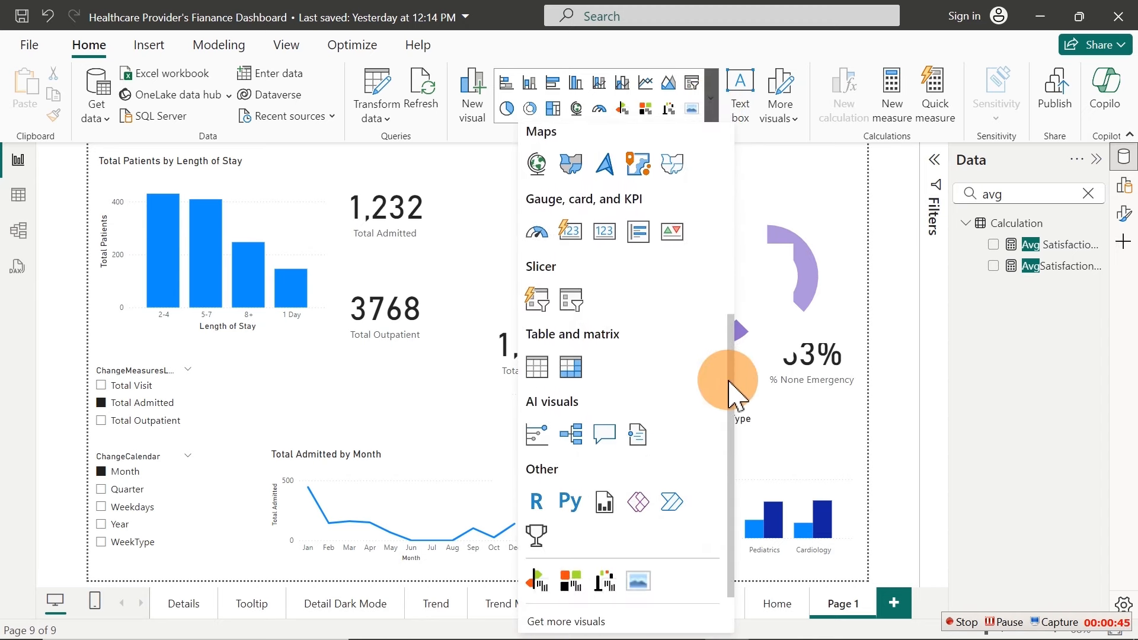
pyautogui.click(537, 298)
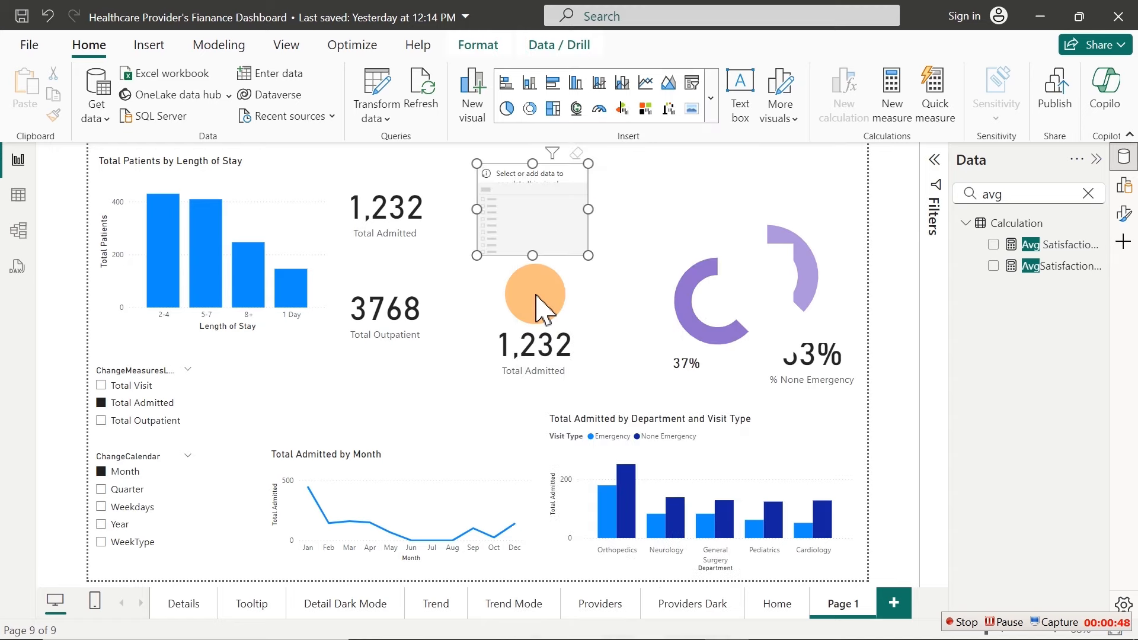
pyautogui.moveTo(481, 256); pyautogui.dragTo(173, 356)
pyautogui.moveTo(587, 354); pyautogui.dragTo(862, 329)
pyautogui.moveTo(673, 270); pyautogui.dragTo(619, 270)
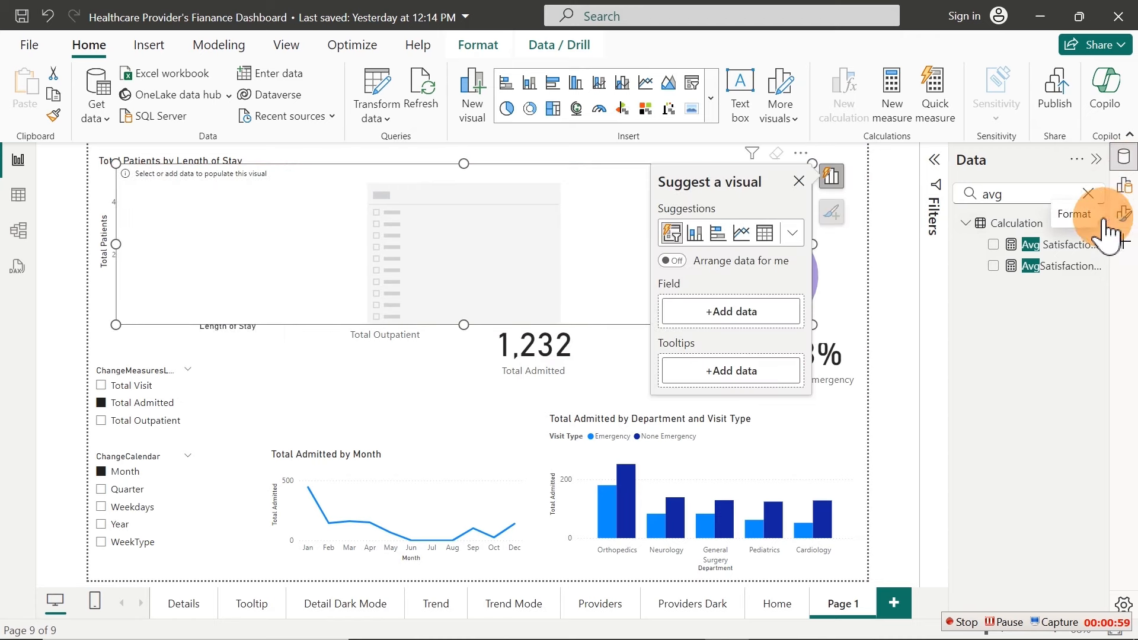
# Clear the field search, expand the providers table and examine its data and Image column in table view
pyautogui.click(1088, 195)
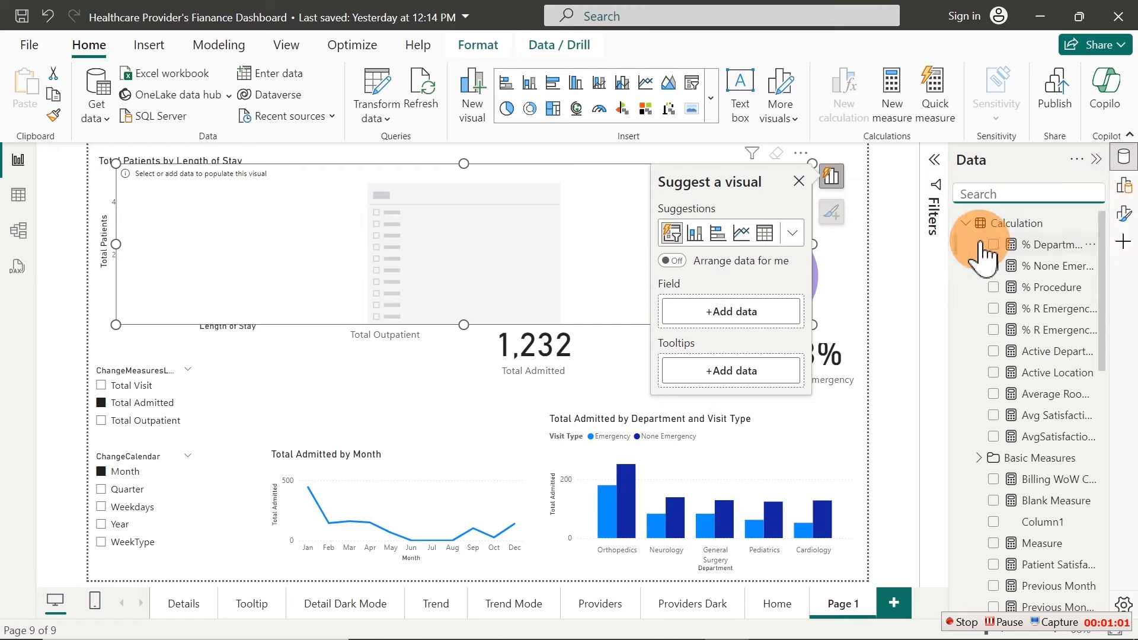
pyautogui.click(964, 224)
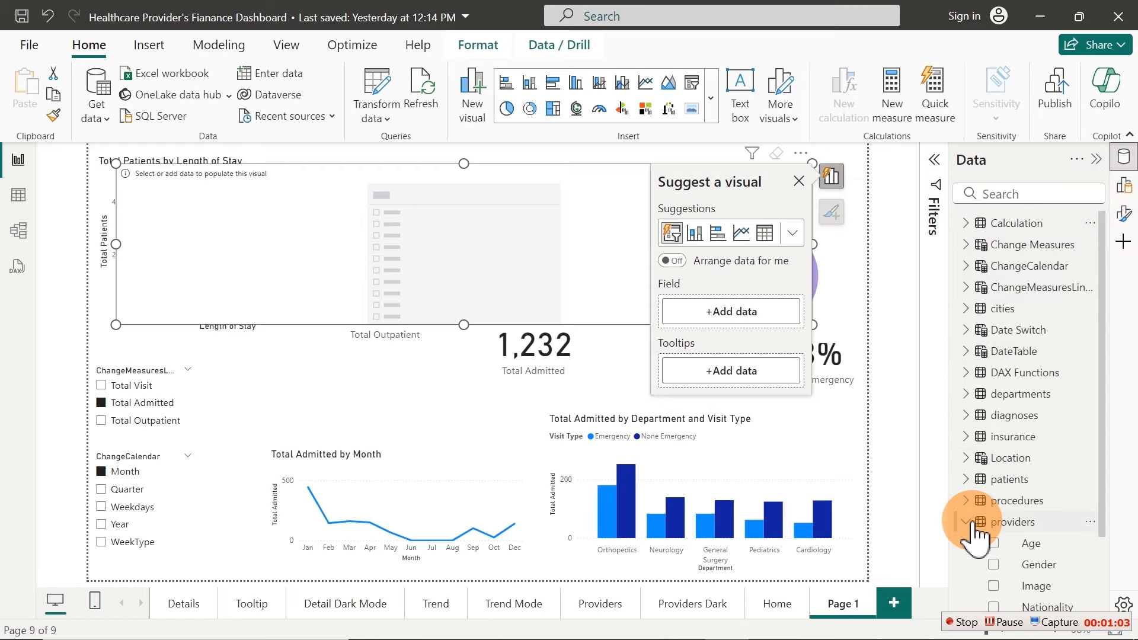
pyautogui.click(19, 201)
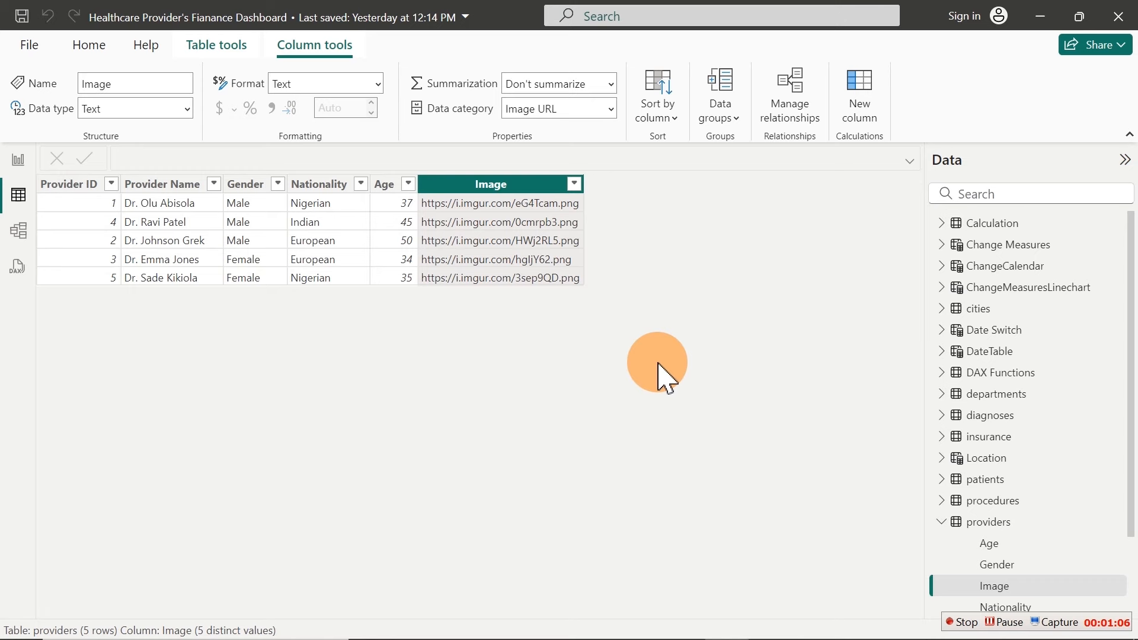
pyautogui.click(1000, 523)
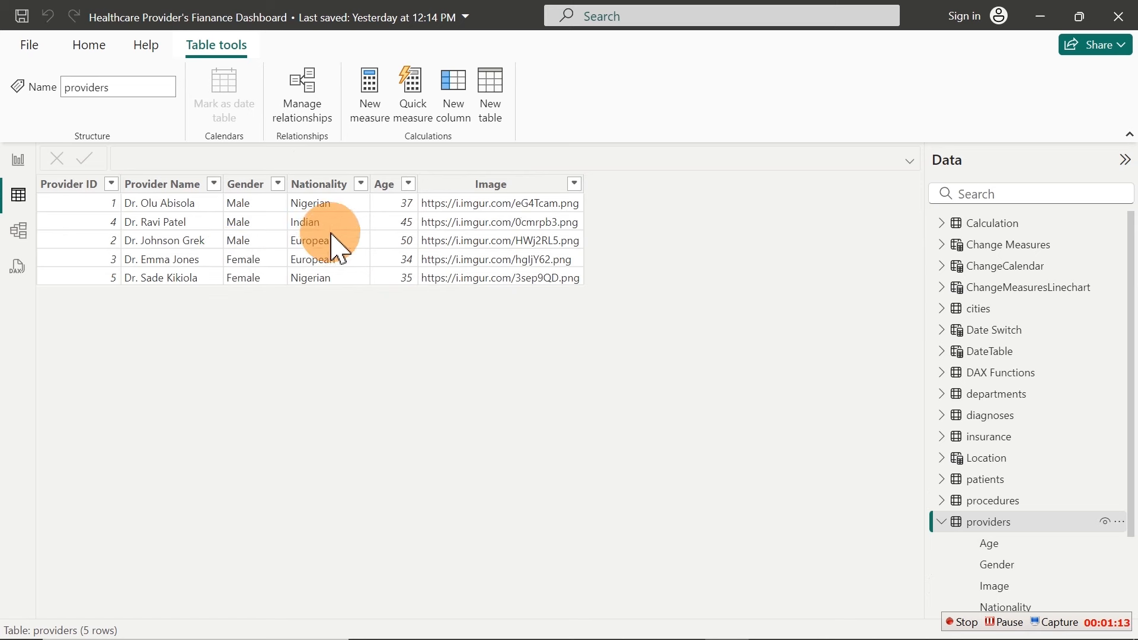
pyautogui.click(505, 189)
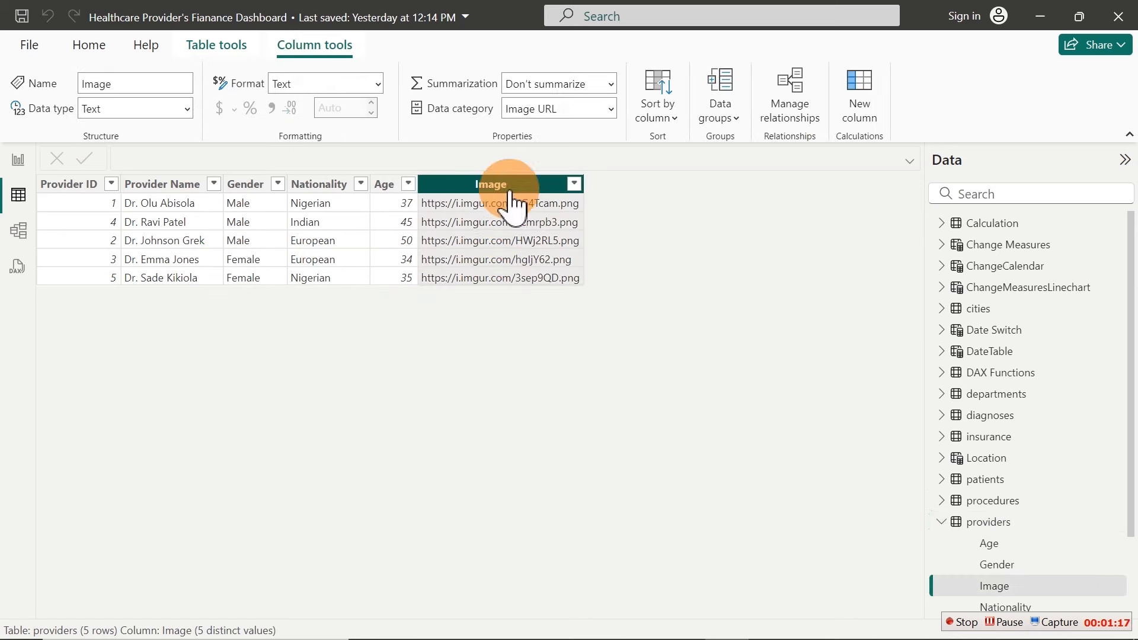
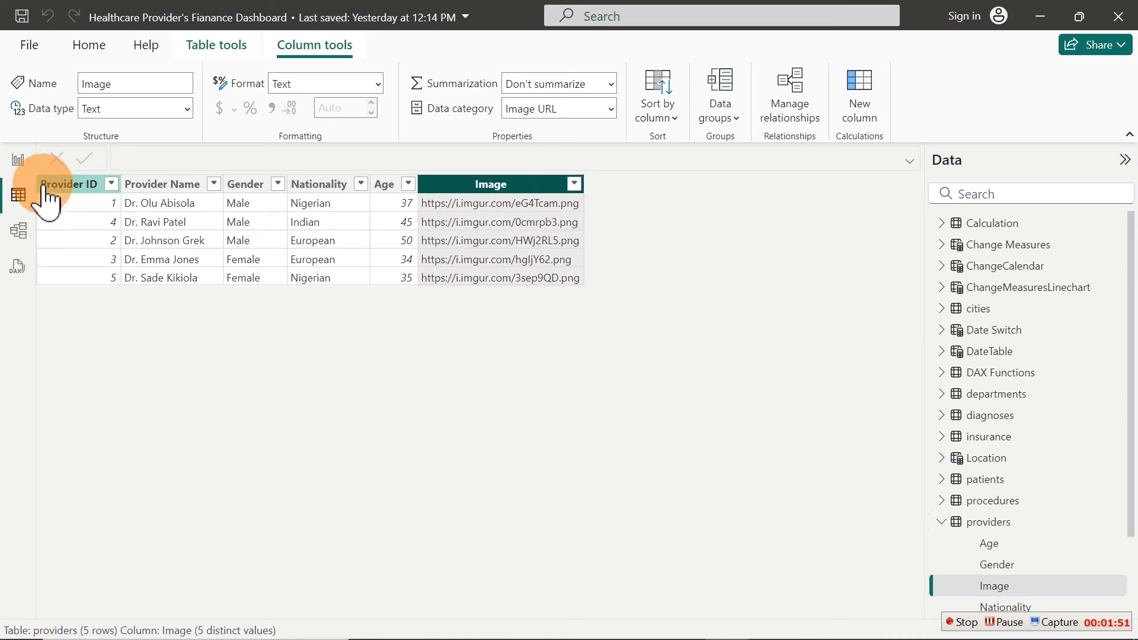
# Return to the report page and add the Provider Name field from the providers table to the button slicer
pyautogui.click(18, 160)
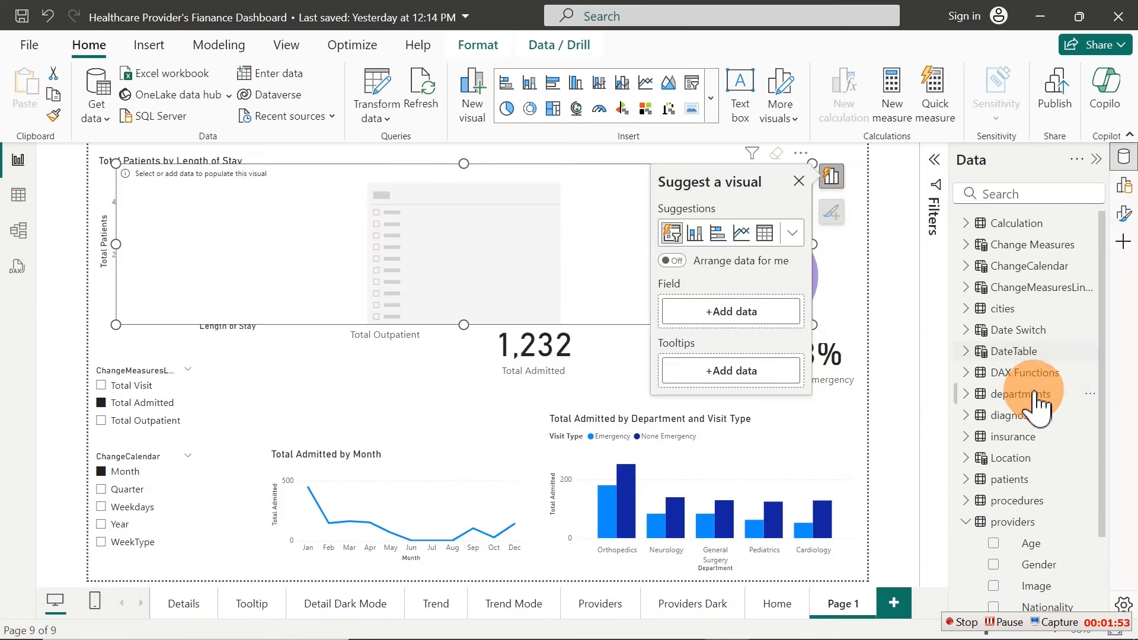
pyautogui.moveTo(1103, 372); pyautogui.dragTo(1126, 513)
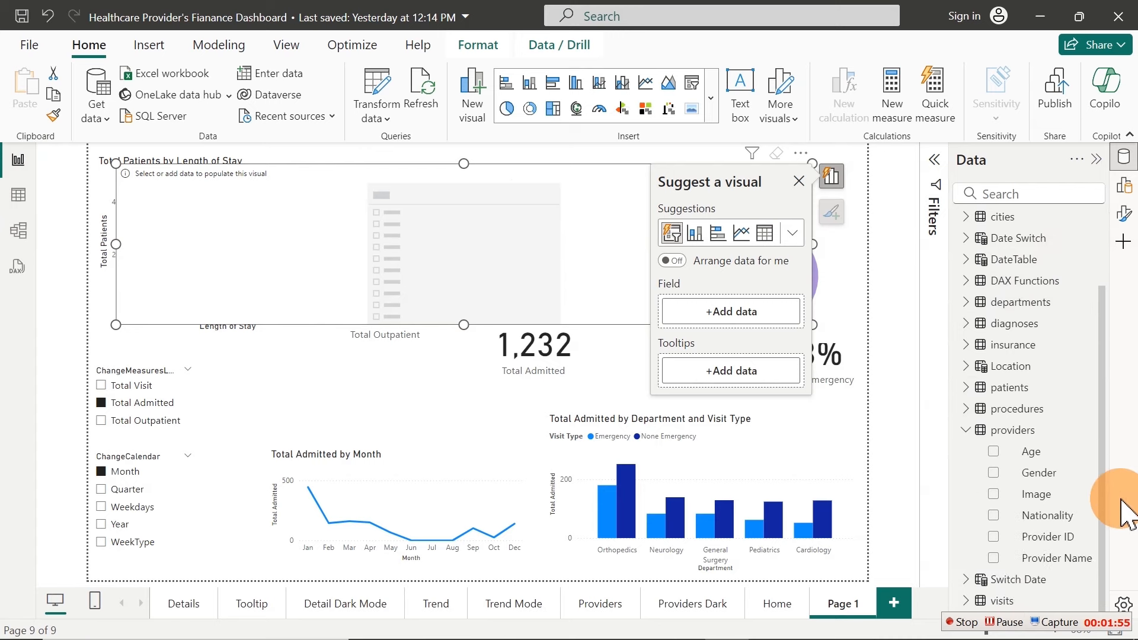
pyautogui.click(994, 558)
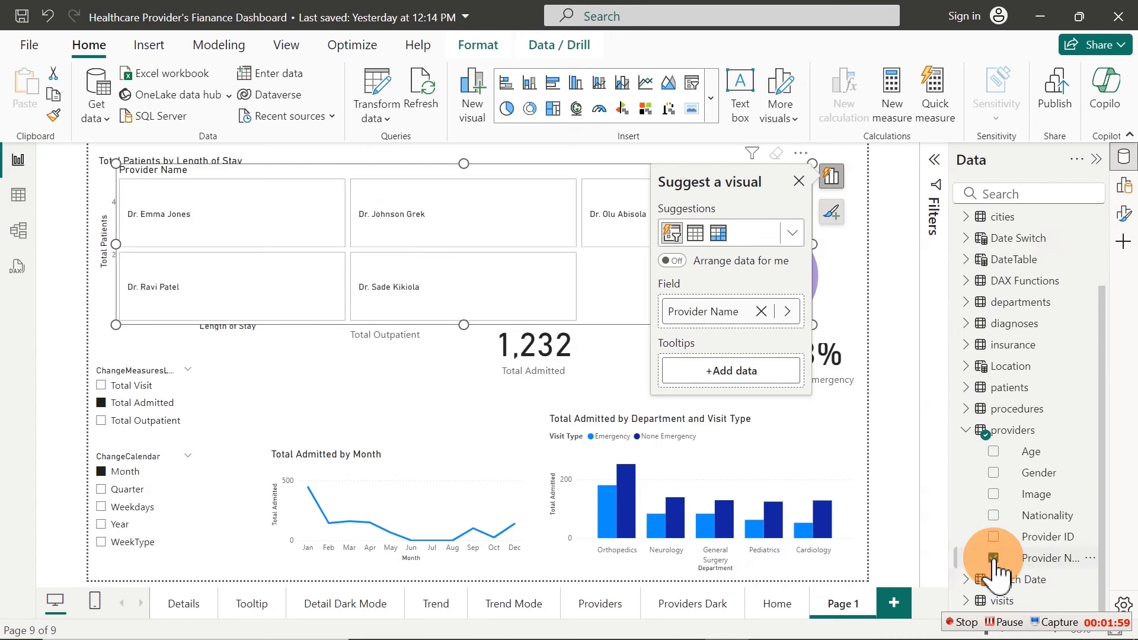
pyautogui.click(799, 181)
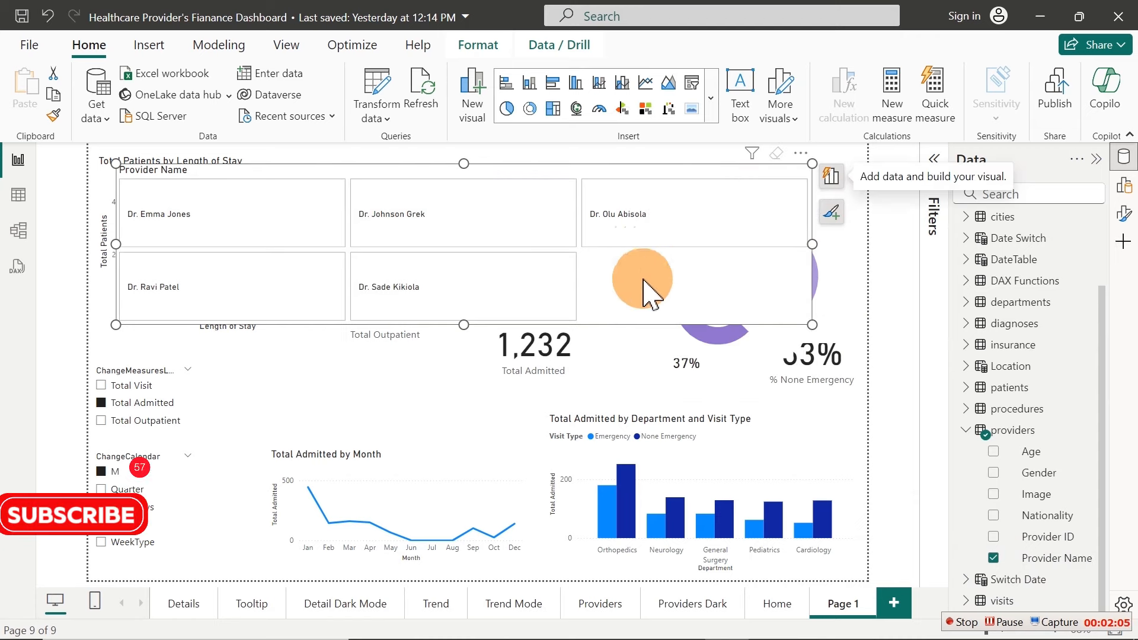
# Set the button slicer's layout to a single row with a maximum of 5 buttons shown
pyautogui.click(1124, 214)
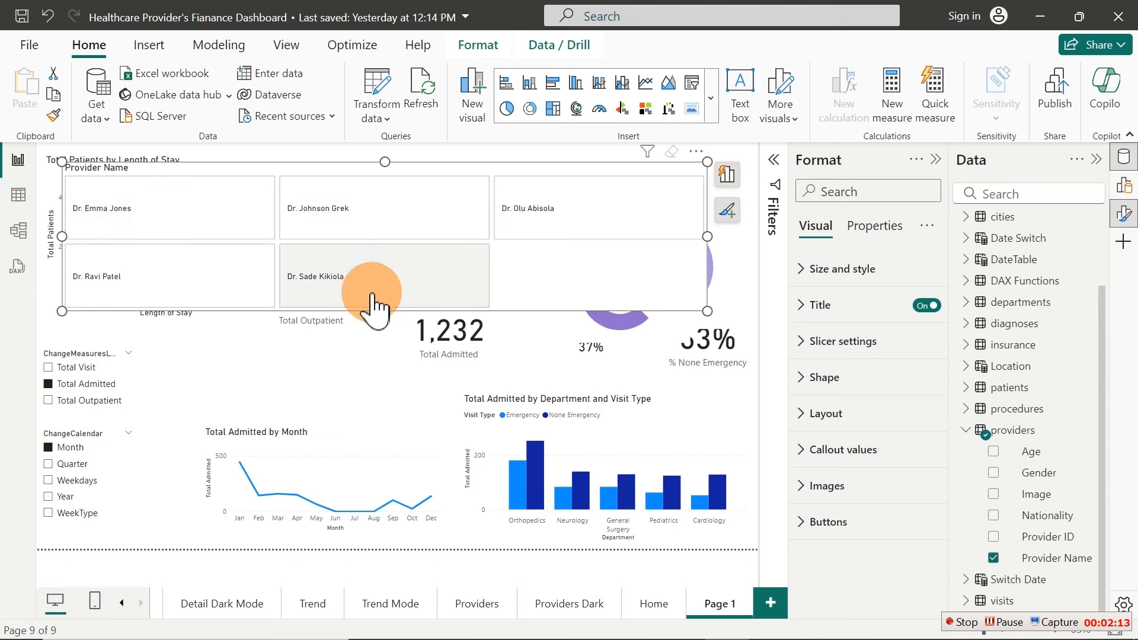
pyautogui.click(857, 413)
pyautogui.moveTo(947, 394); pyautogui.dragTo(946, 475)
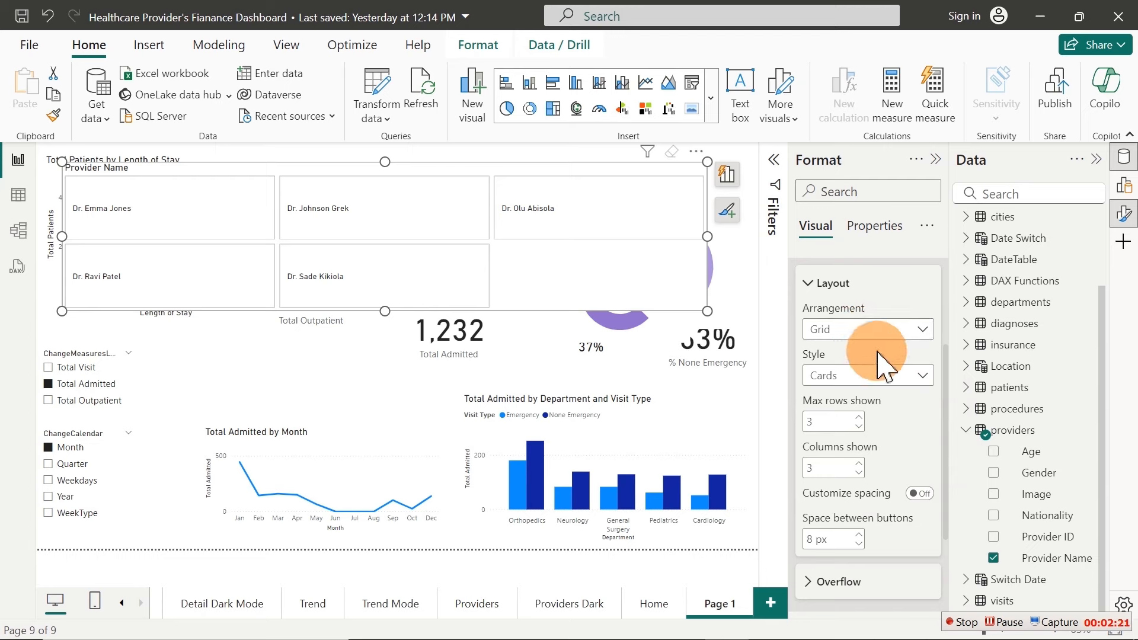
pyautogui.click(909, 330)
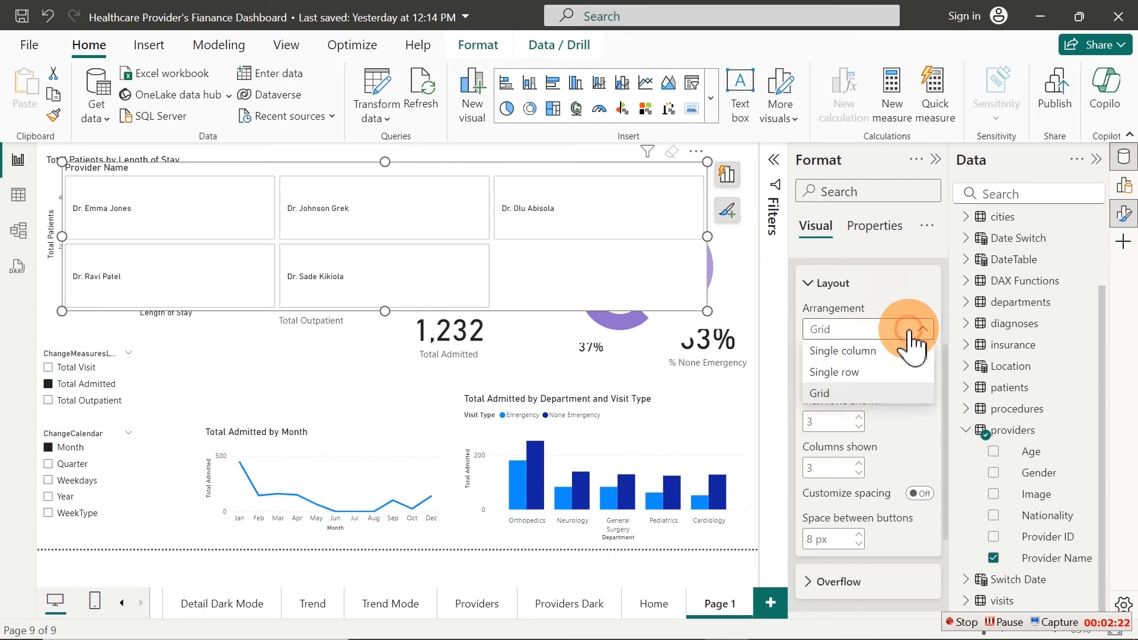
pyautogui.click(835, 373)
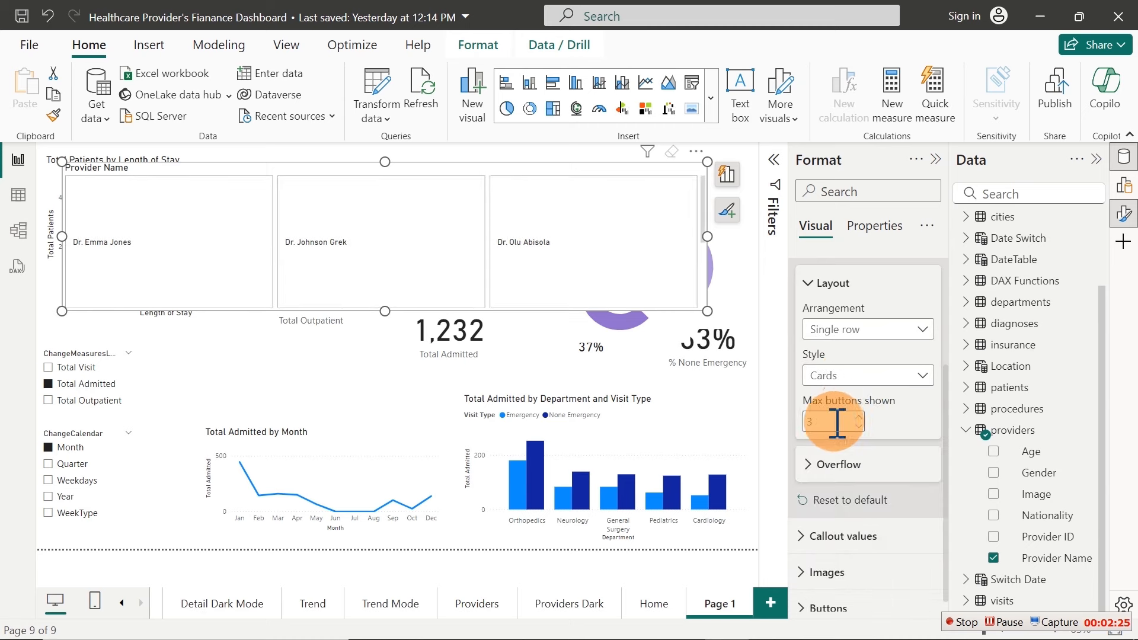
pyautogui.moveTo(833, 422); pyautogui.dragTo(791, 424)
pyautogui.write('5')
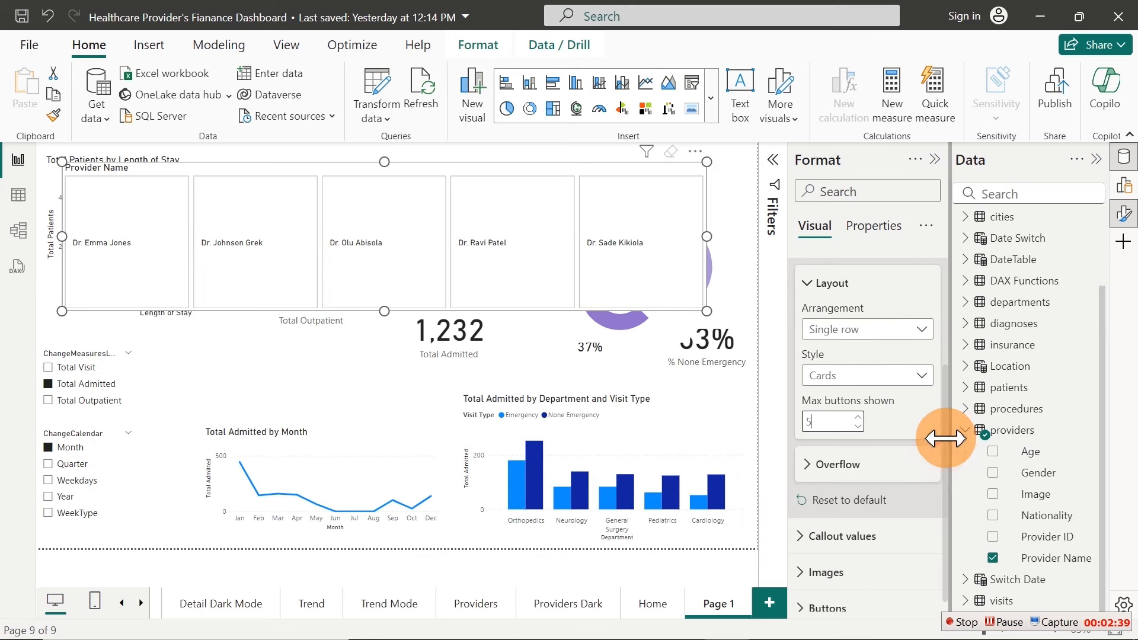
# Turn off the title of the Provider Name button slicer
pyautogui.scroll(2, 943, 415)
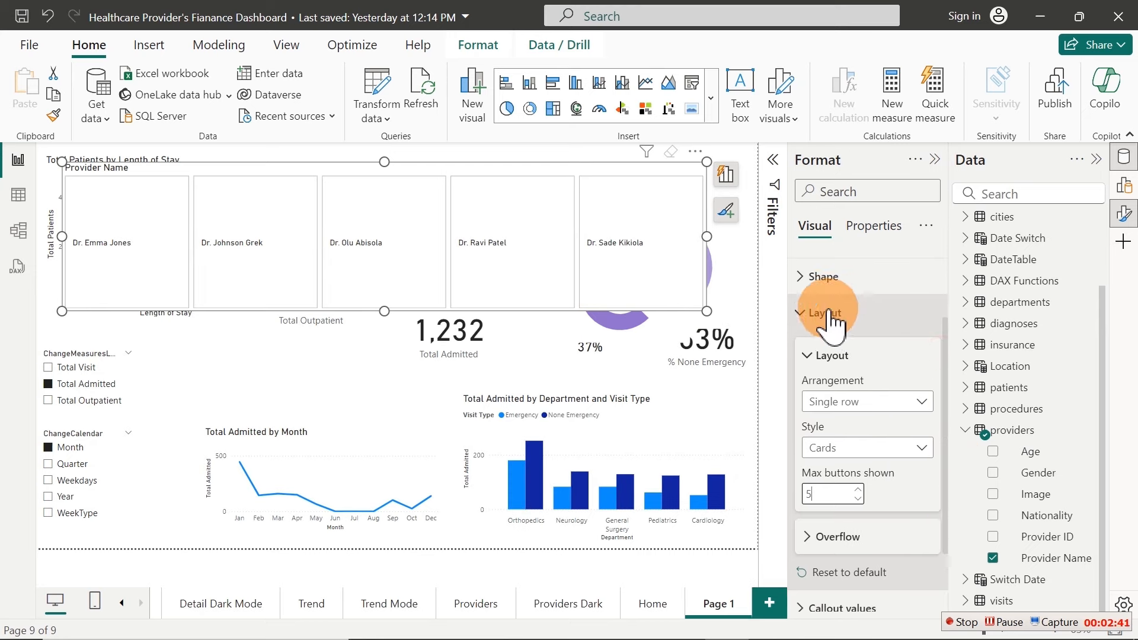
pyautogui.click(827, 311)
pyautogui.click(925, 305)
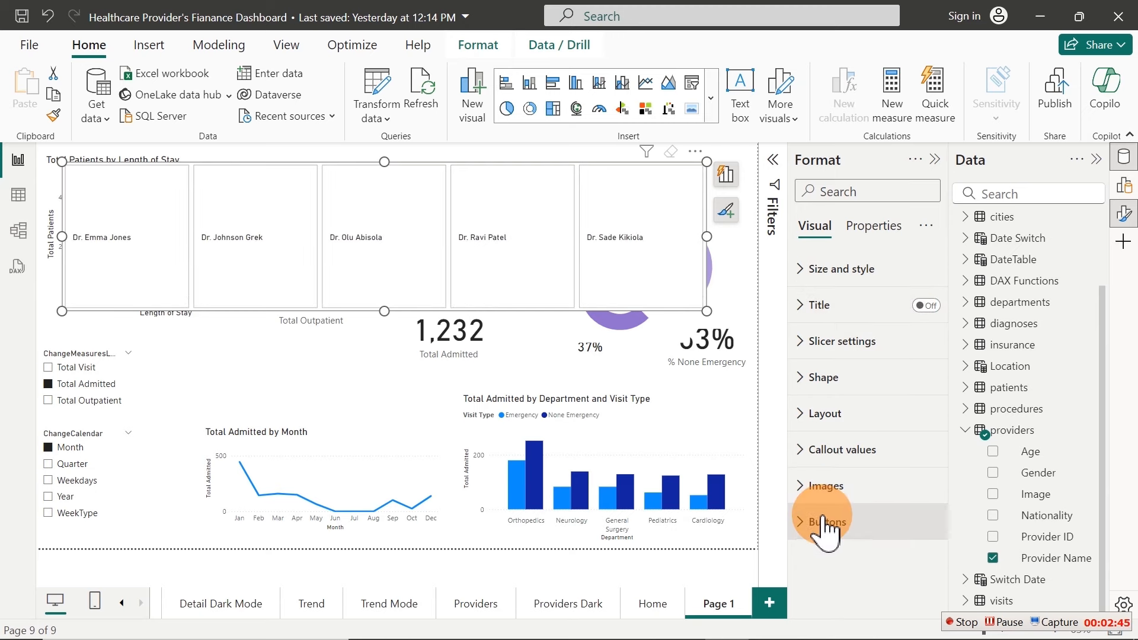
# Use the Image field from the providers table as the picture on the slicer buttons in the Default state
pyautogui.click(824, 488)
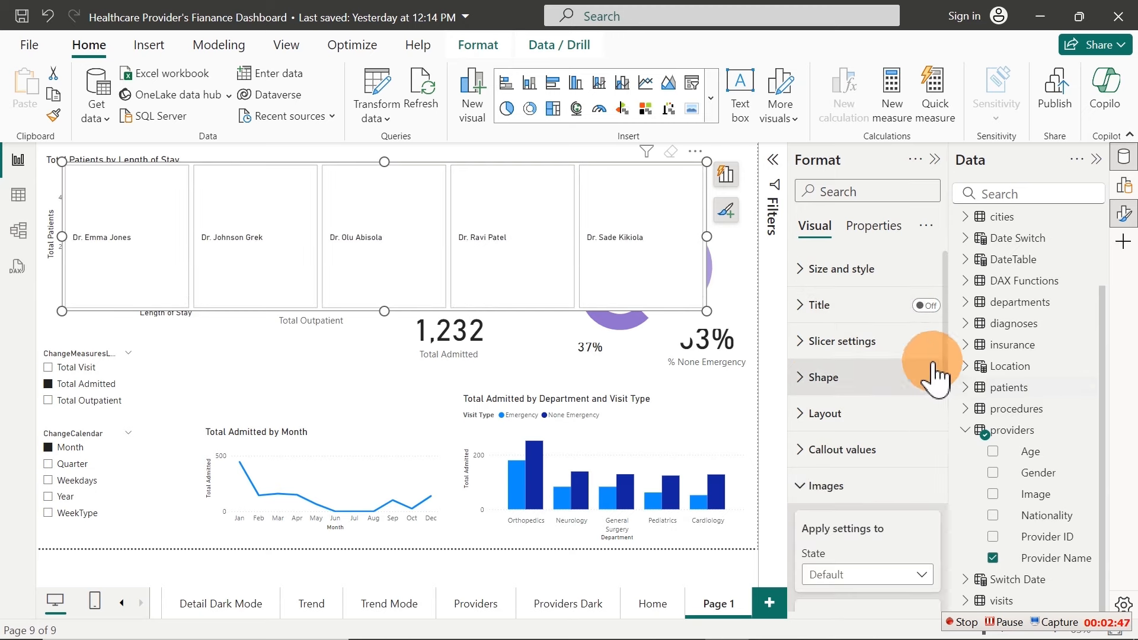
pyautogui.moveTo(946, 335); pyautogui.dragTo(949, 444)
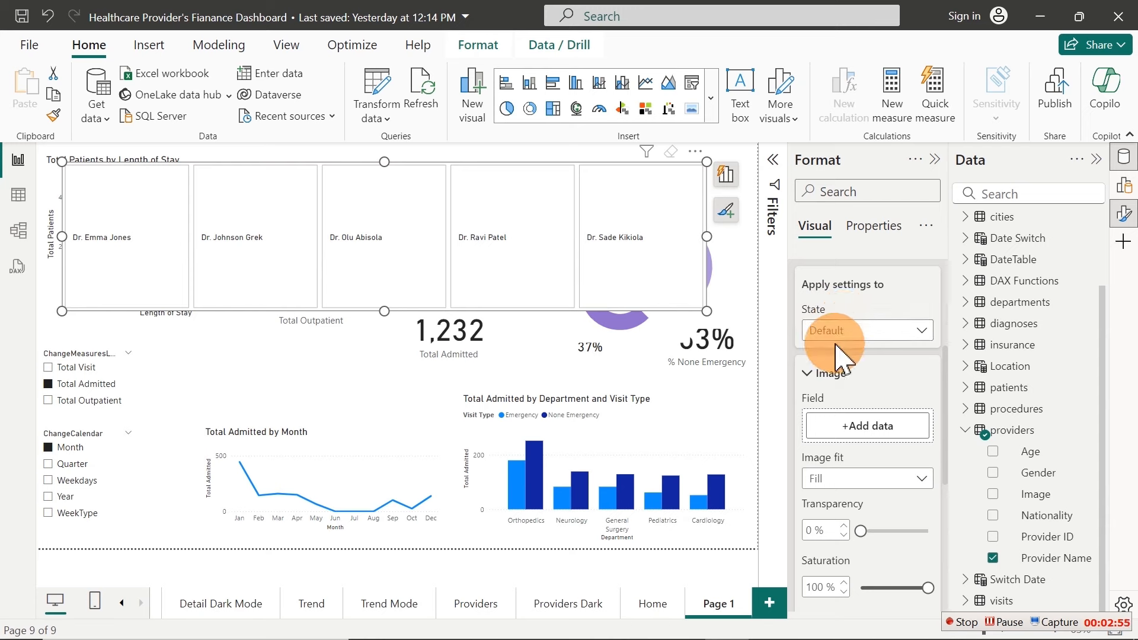
pyautogui.click(855, 333)
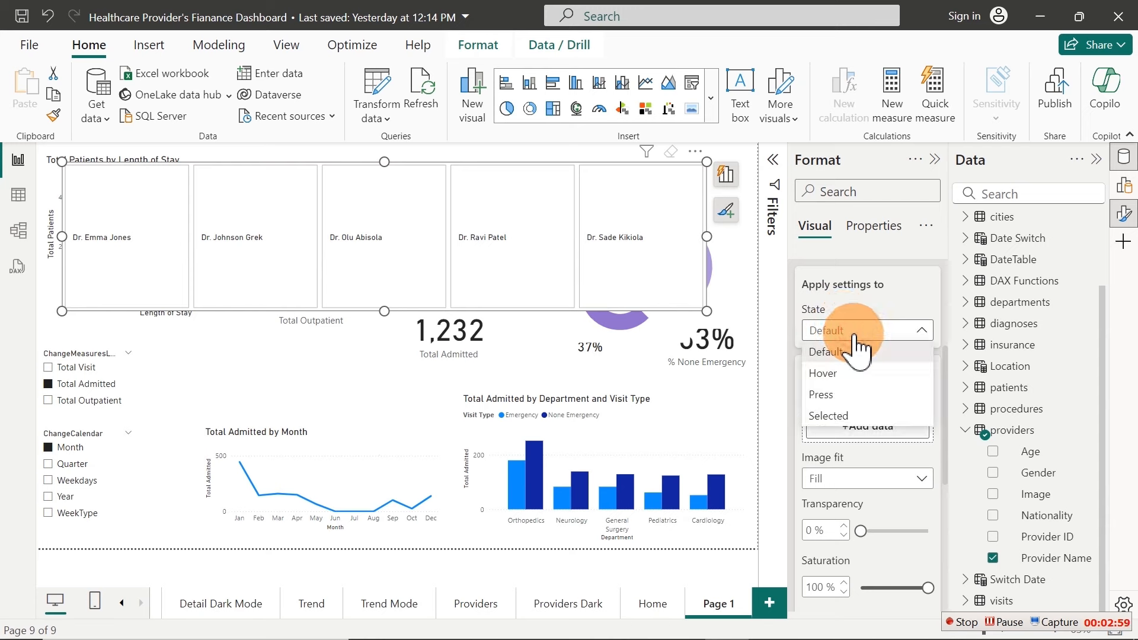
pyautogui.click(881, 309)
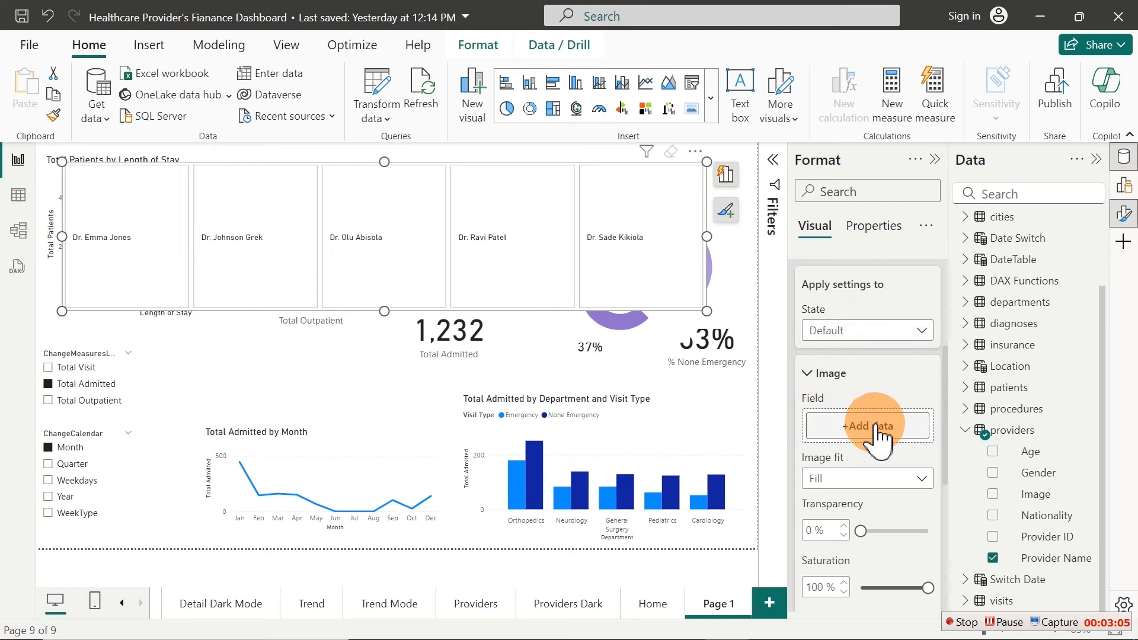
pyautogui.click(836, 427)
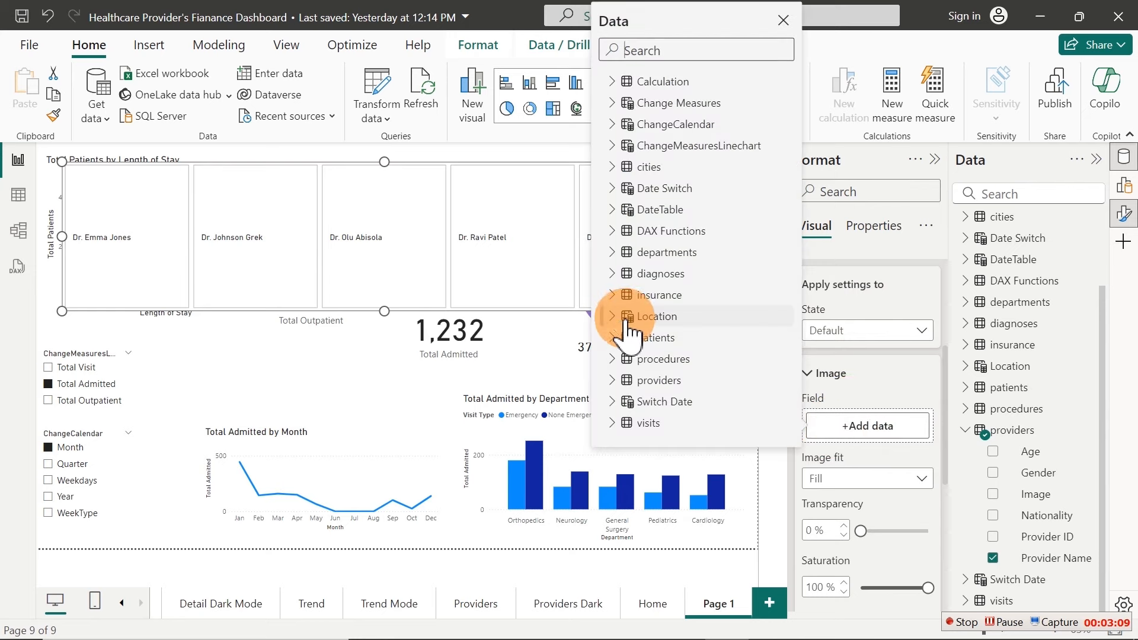
pyautogui.click(612, 381)
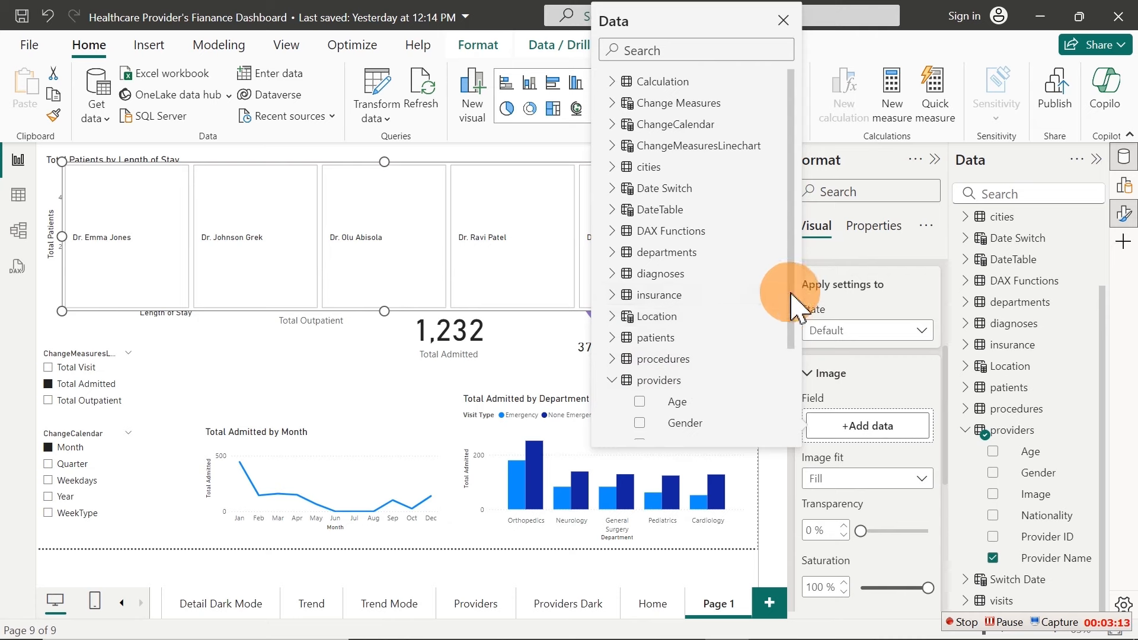
pyautogui.moveTo(790, 291); pyautogui.dragTo(699, 356)
pyautogui.click(640, 332)
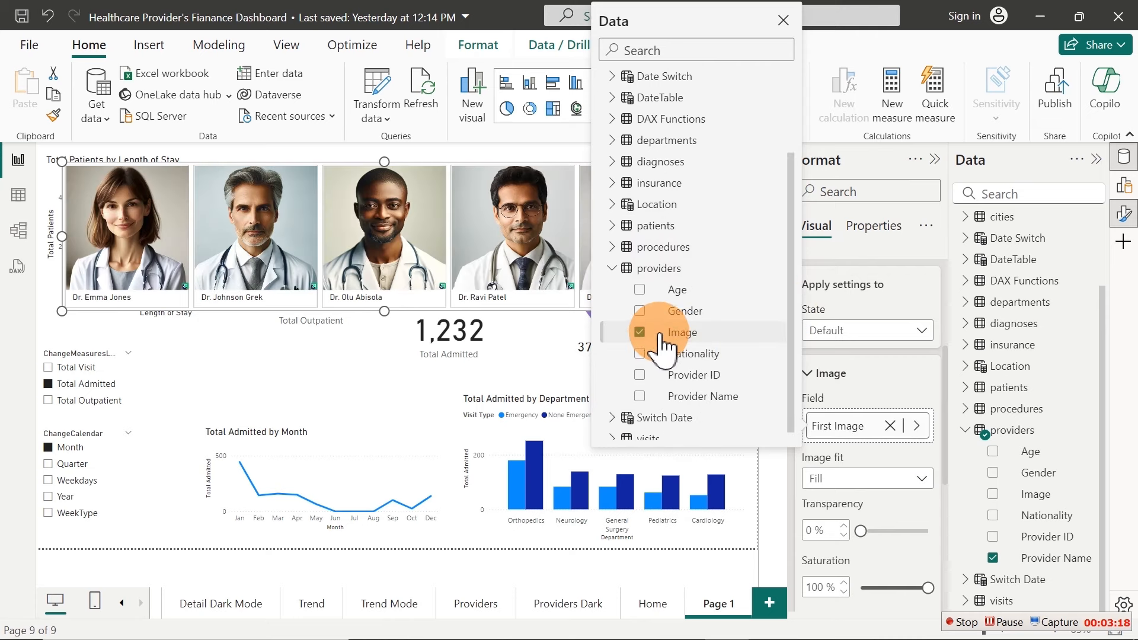
pyautogui.click(861, 458)
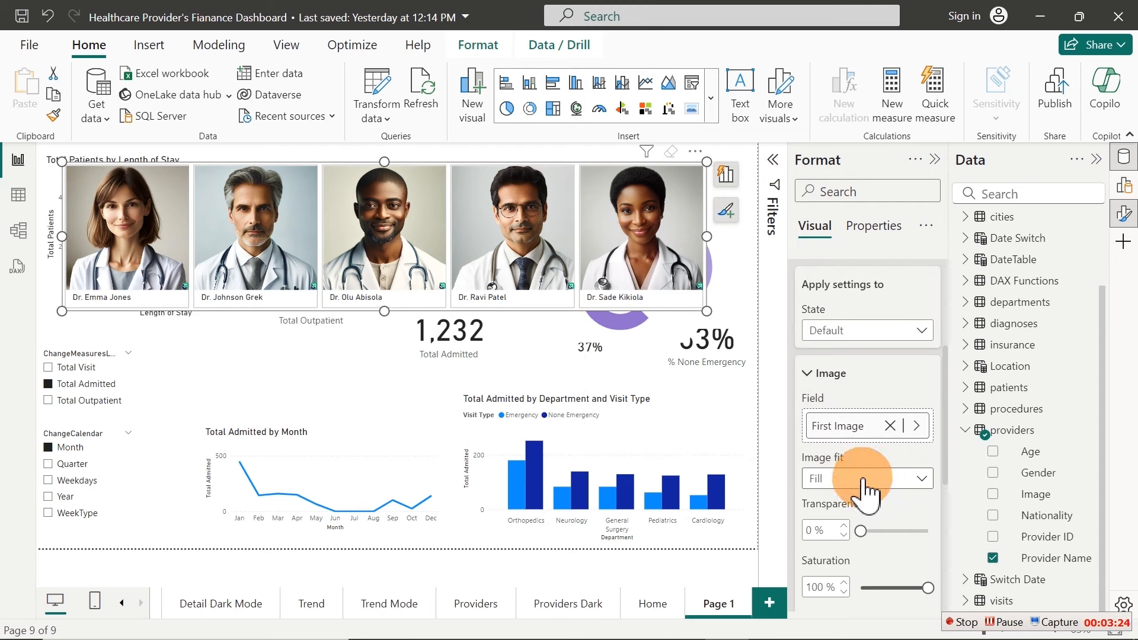
# Review the image fit options for the slicer button pictures, leaving the setting at Fill
pyautogui.click(863, 481)
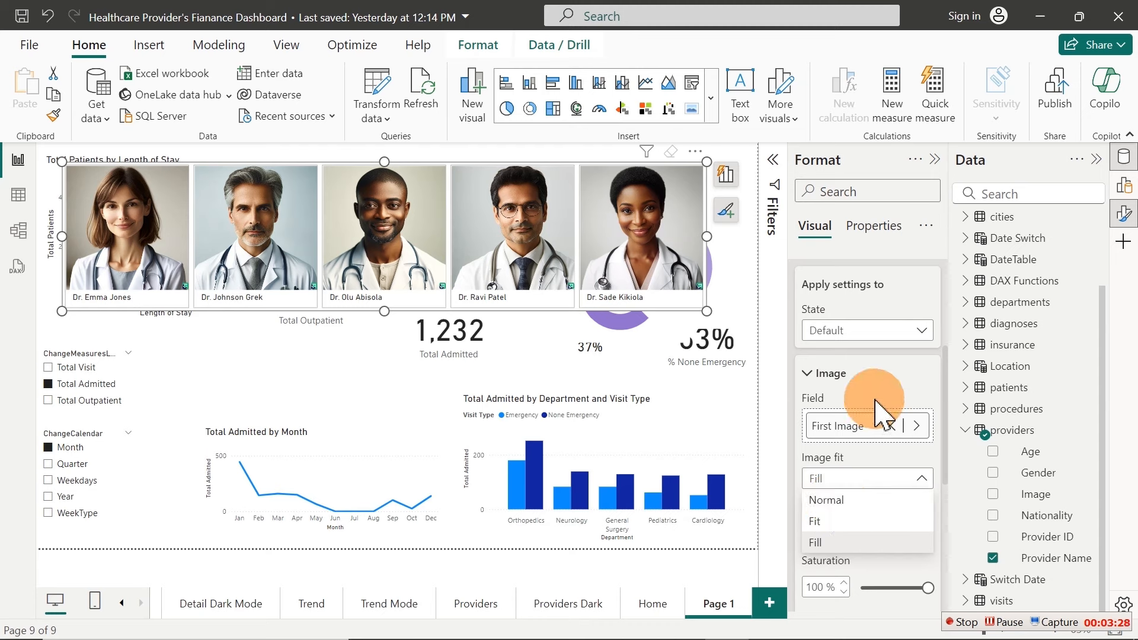
pyautogui.click(875, 382)
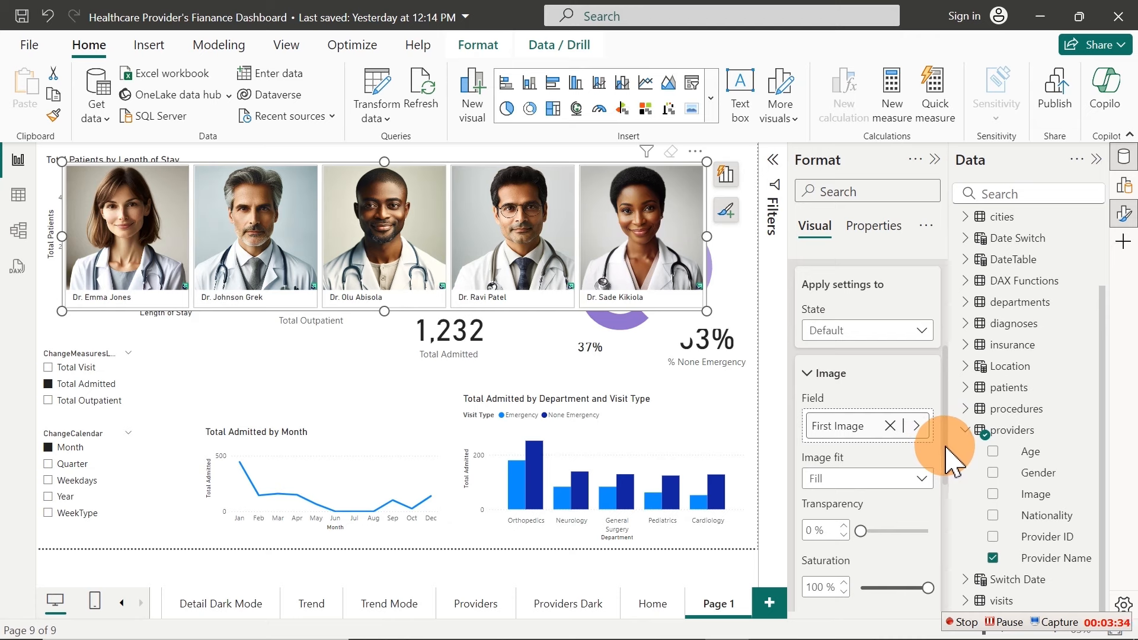
pyautogui.moveTo(946, 449); pyautogui.dragTo(929, 292)
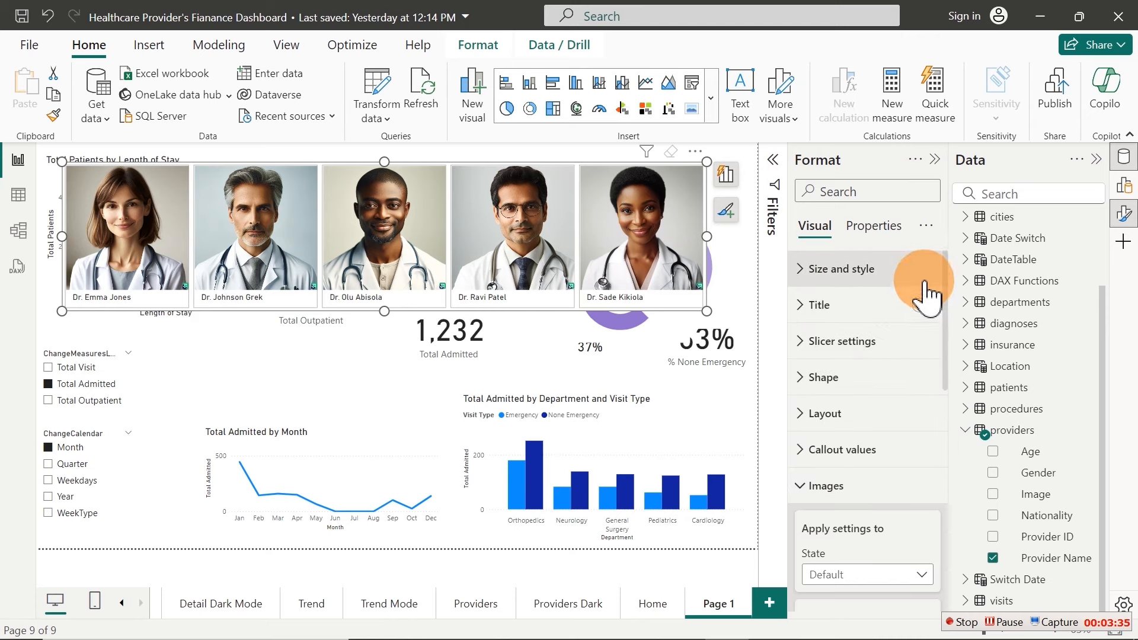
pyautogui.click(839, 490)
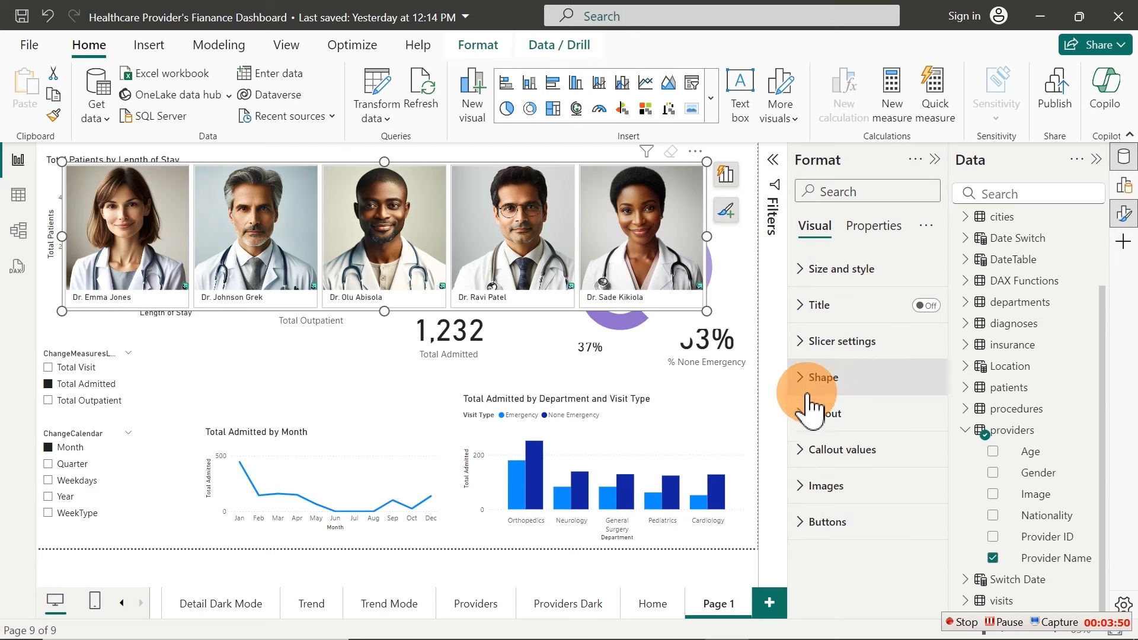
# Turn on the label in the button slicer's callout values and use the Avg Satisfaction Score measure as its field
pyautogui.click(814, 452)
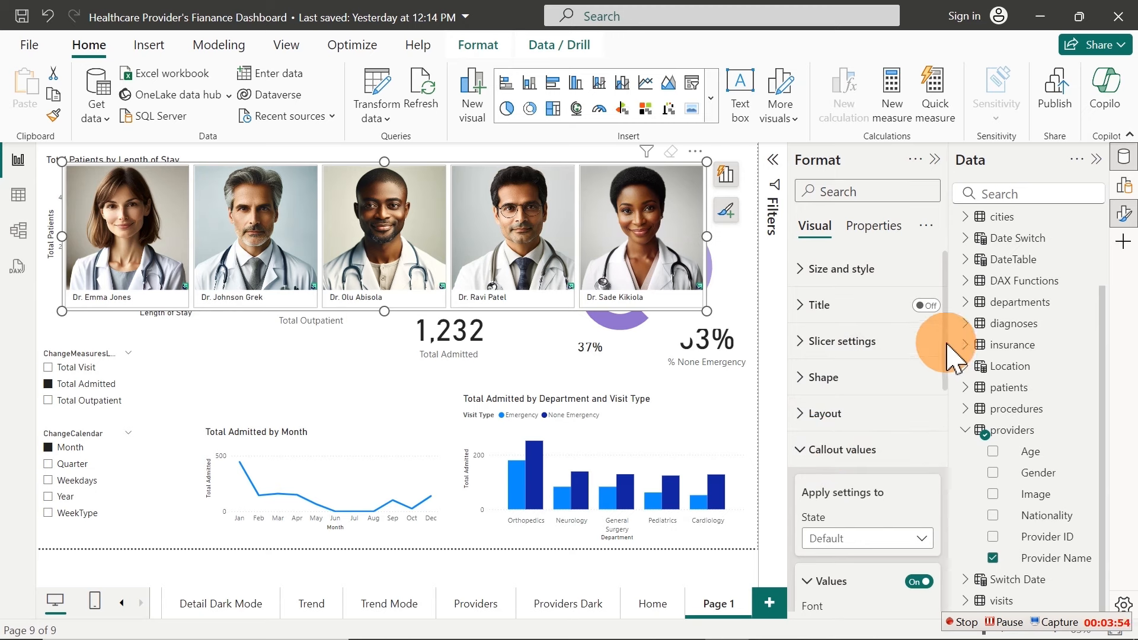
pyautogui.moveTo(949, 356); pyautogui.dragTo(936, 578)
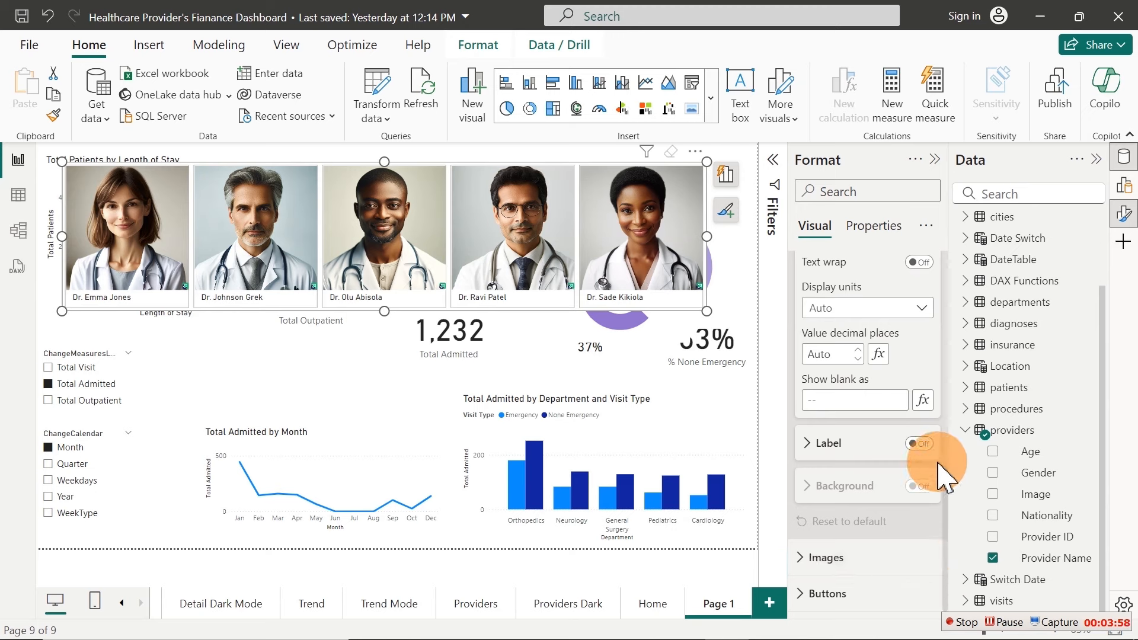
pyautogui.click(919, 444)
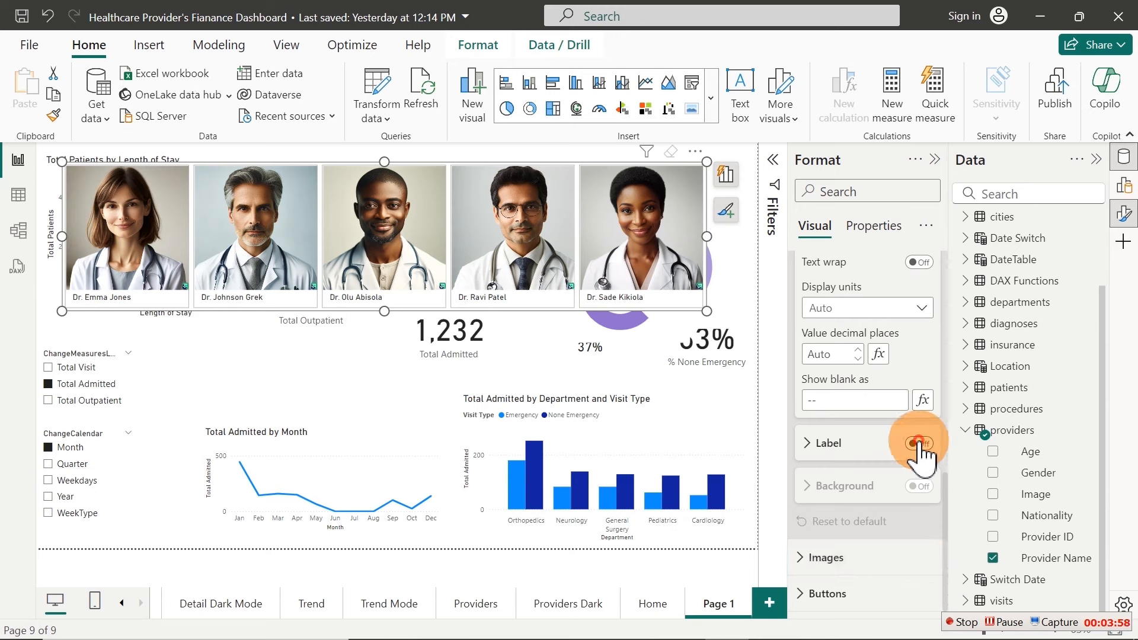
pyautogui.click(817, 446)
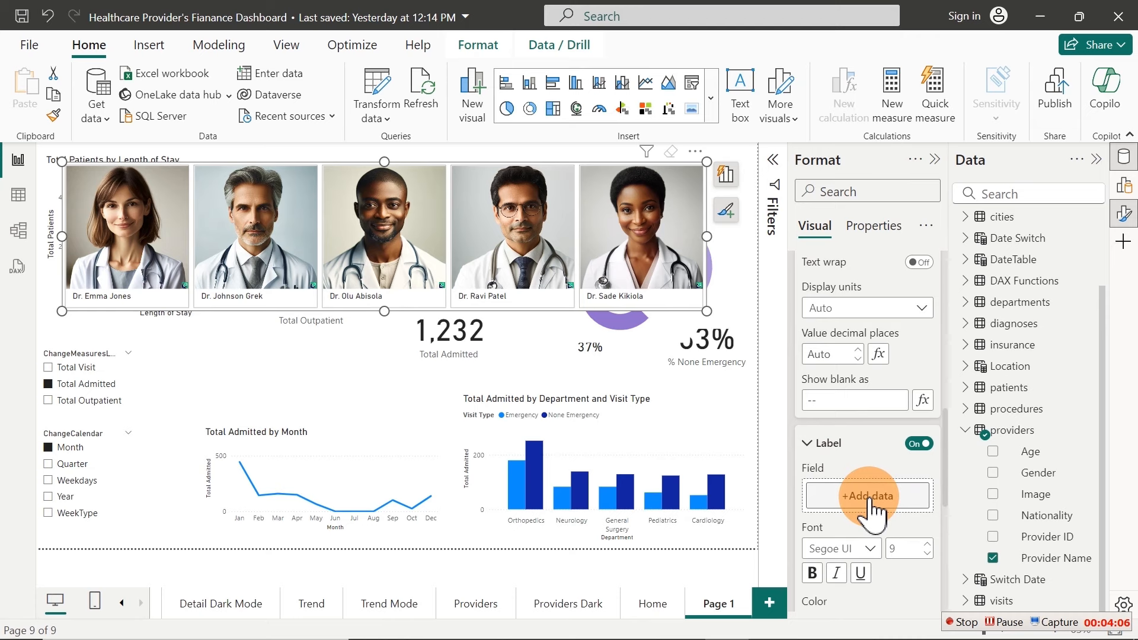
pyautogui.click(1025, 195)
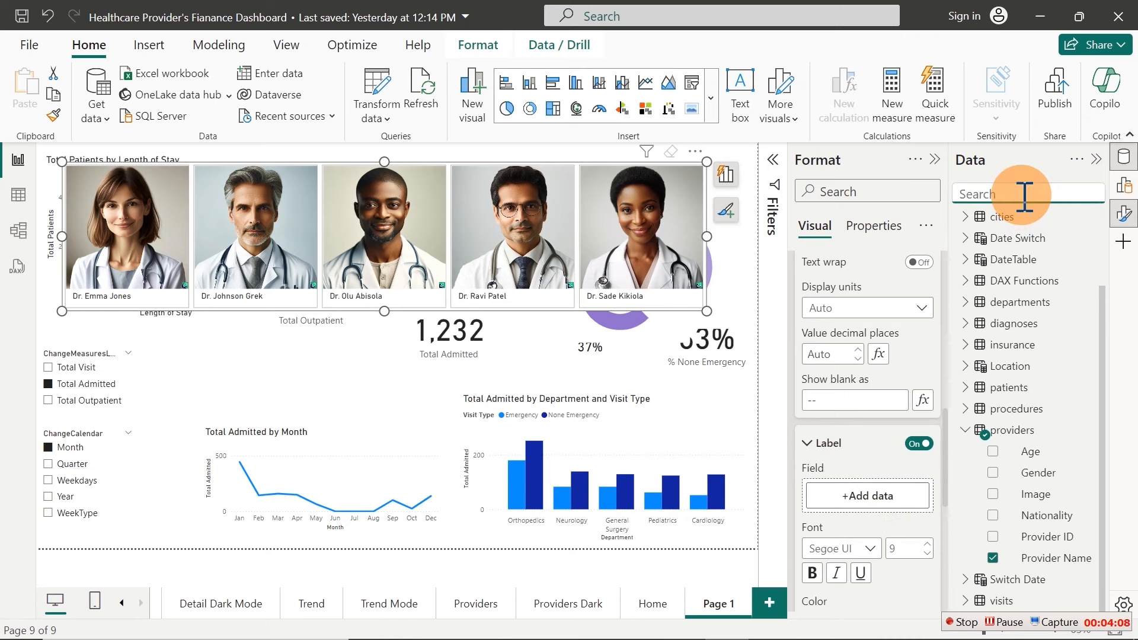
pyautogui.write('av')
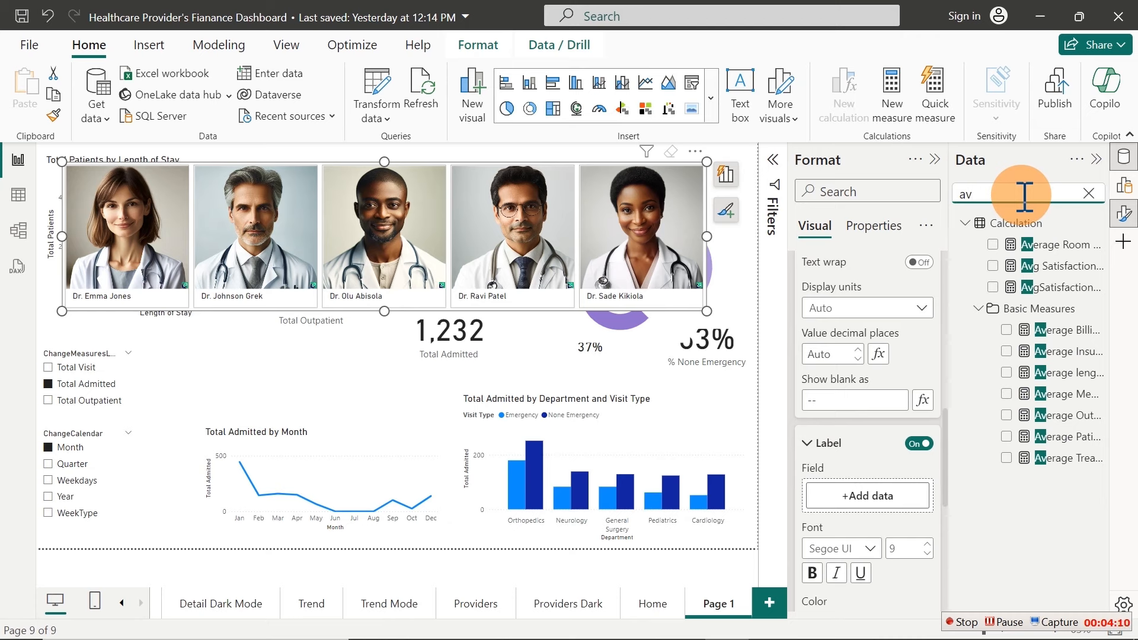
pyautogui.write('g')
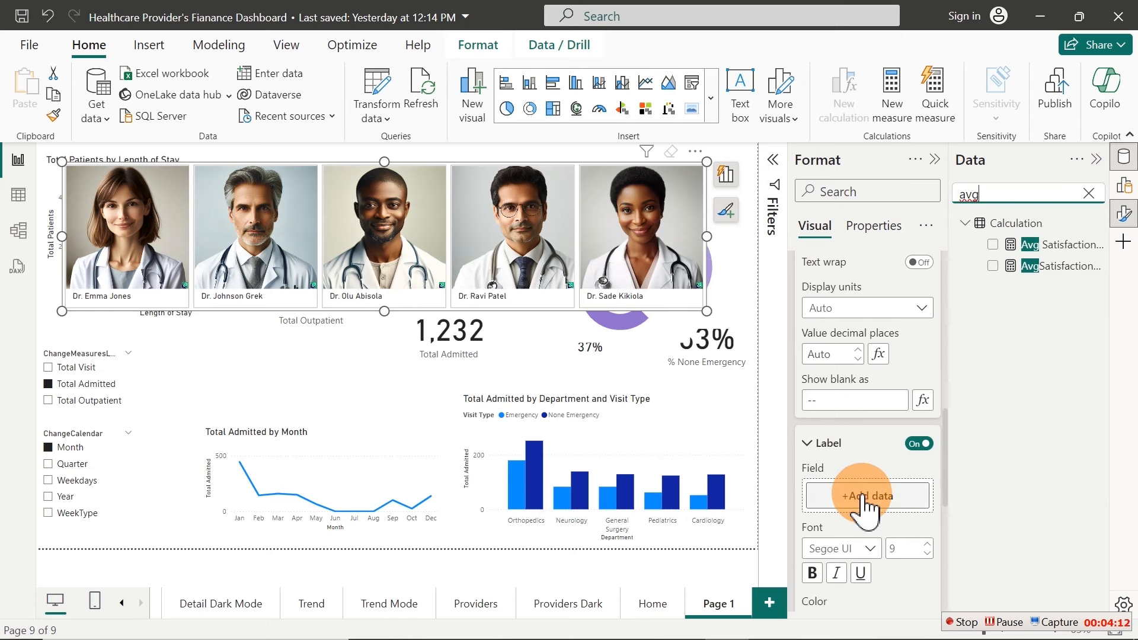
pyautogui.moveTo(1047, 244); pyautogui.dragTo(898, 504)
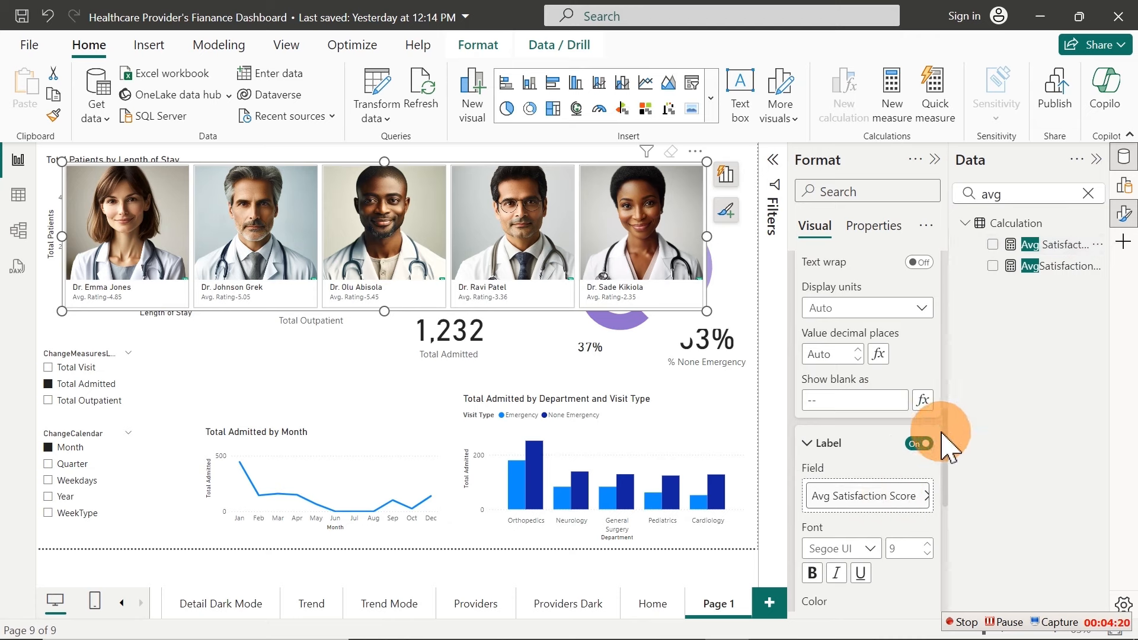
# Set the slicer callout label's font size to 11 and enlarge the button slicer to nearly the full page width
pyautogui.scroll(-3, 948, 450)
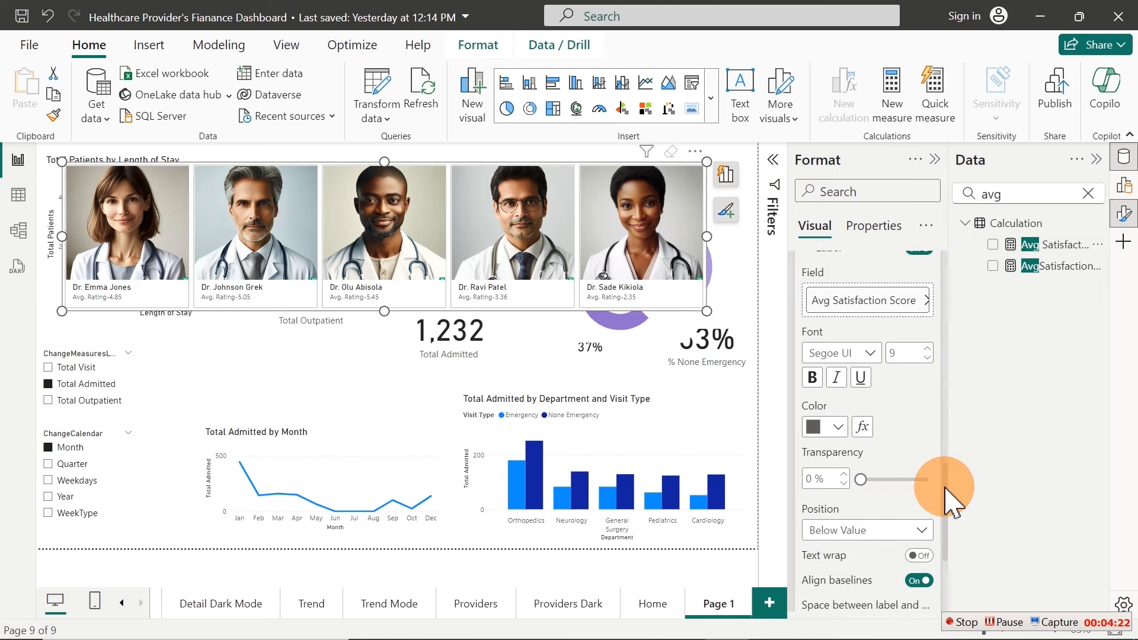
pyautogui.click(927, 342)
pyautogui.click(927, 342)
pyautogui.click(927, 343)
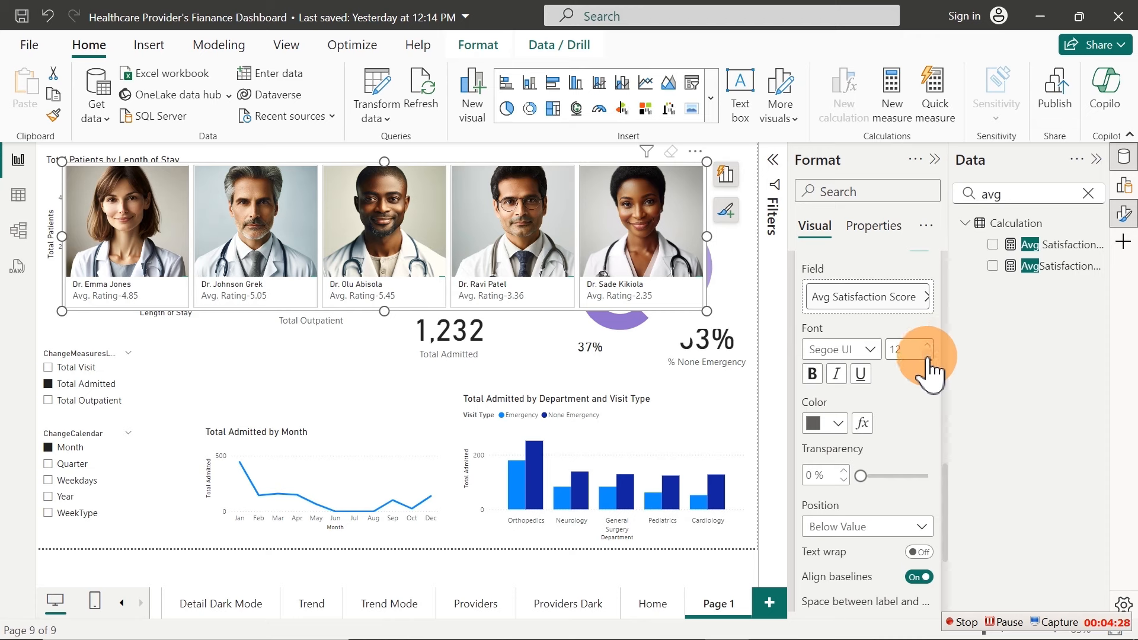
pyautogui.click(928, 354)
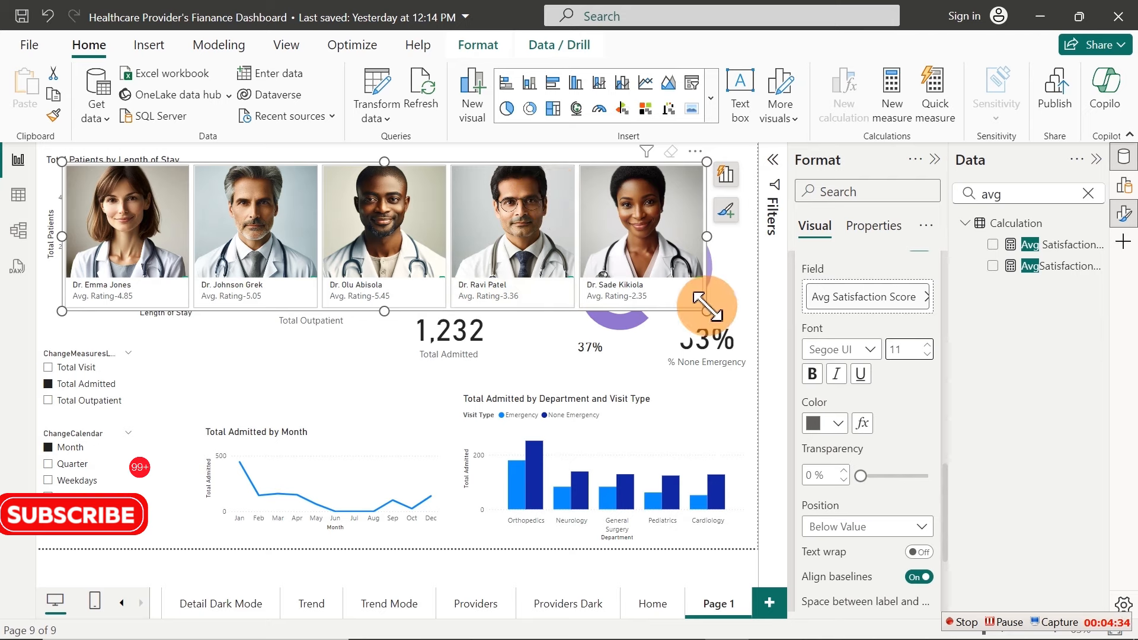
pyautogui.moveTo(707, 309); pyautogui.dragTo(752, 379)
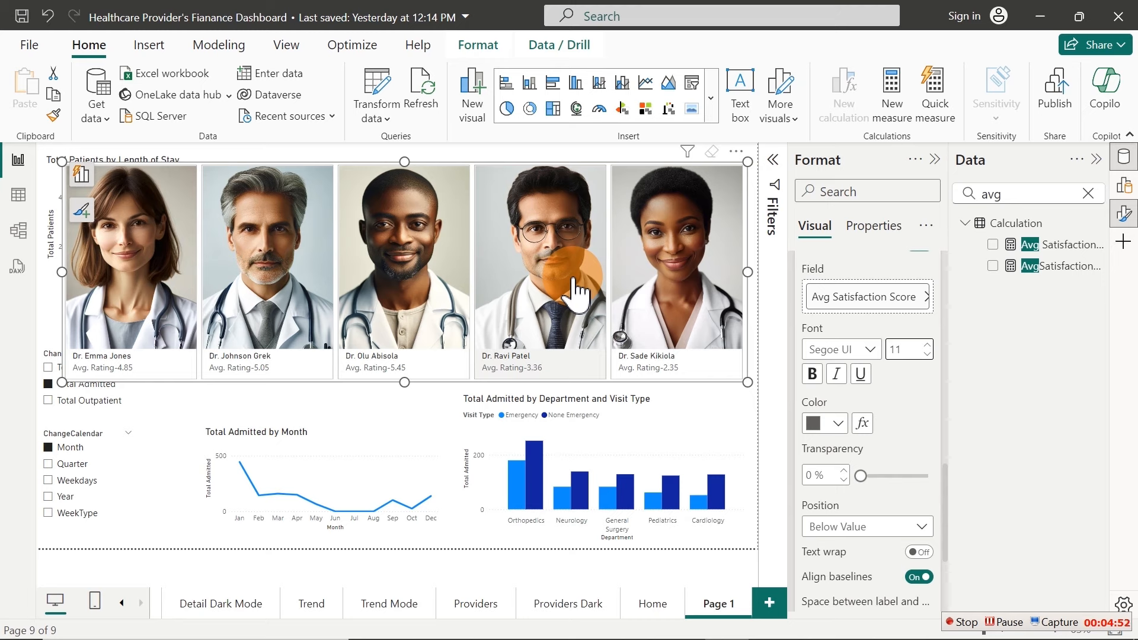
# Add a new report page and name it Provider Tooltip
pyautogui.click(769, 604)
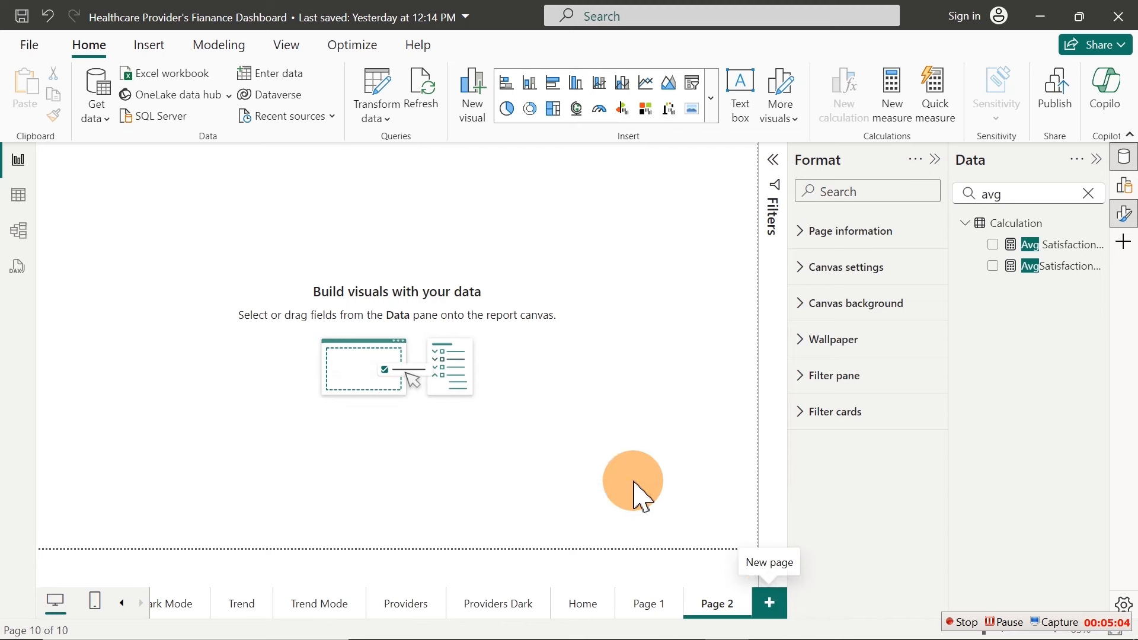
pyautogui.click(810, 236)
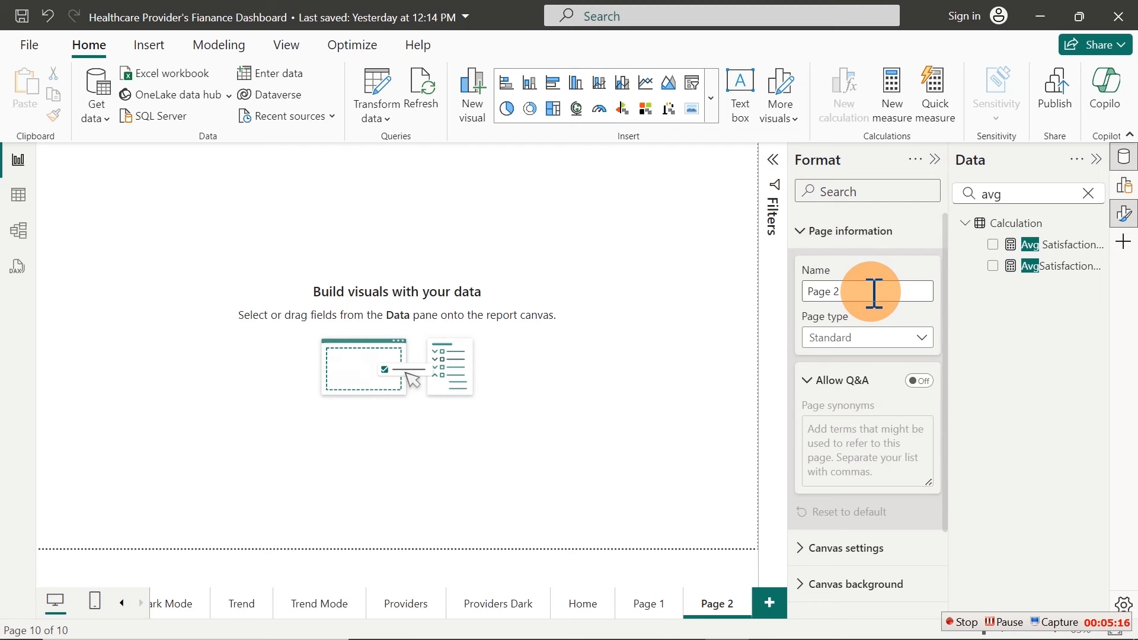
pyautogui.moveTo(874, 292); pyautogui.dragTo(789, 308)
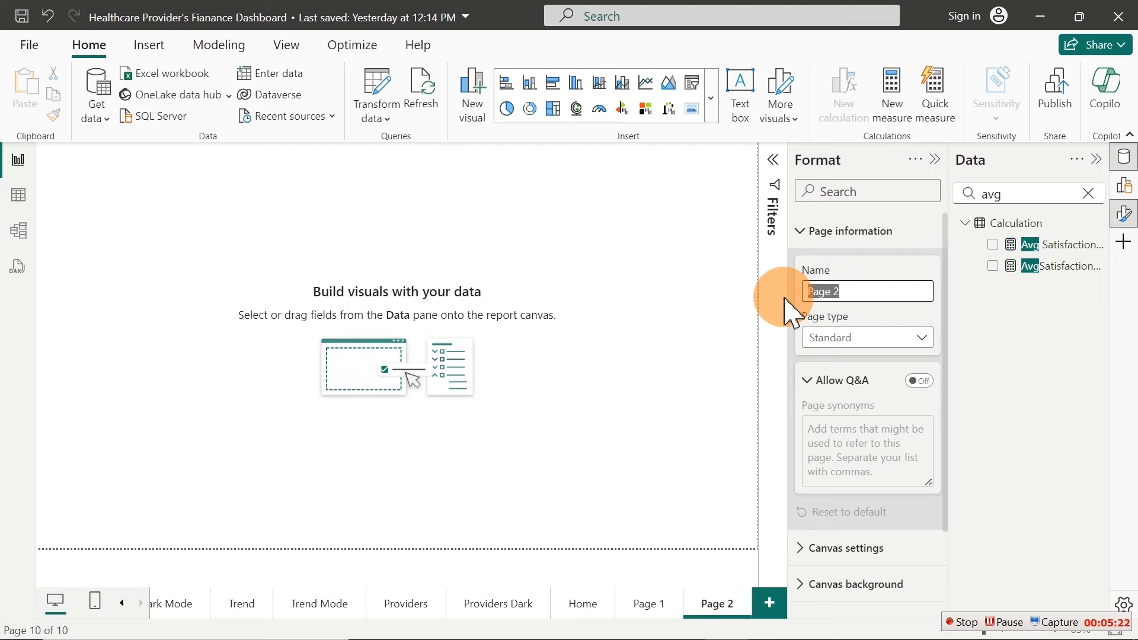
pyautogui.write('Ptob')
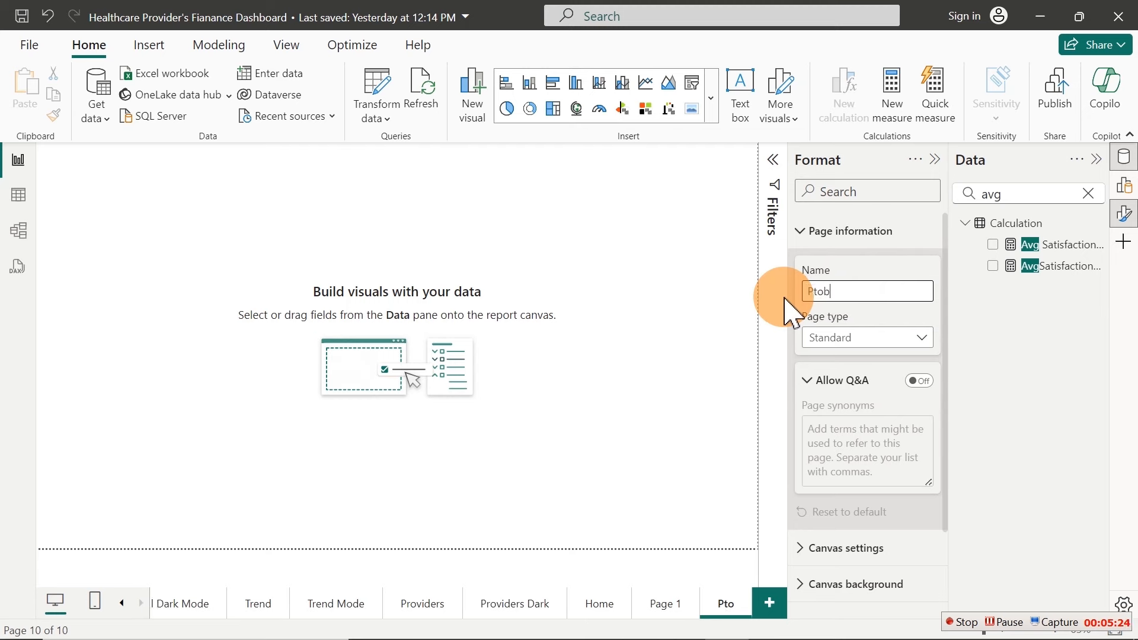
pyautogui.press('BackSpace')
pyautogui.write('vi')
pyautogui.press('BackSpace')
pyautogui.write('rove')
pyautogui.press('BackSpace')
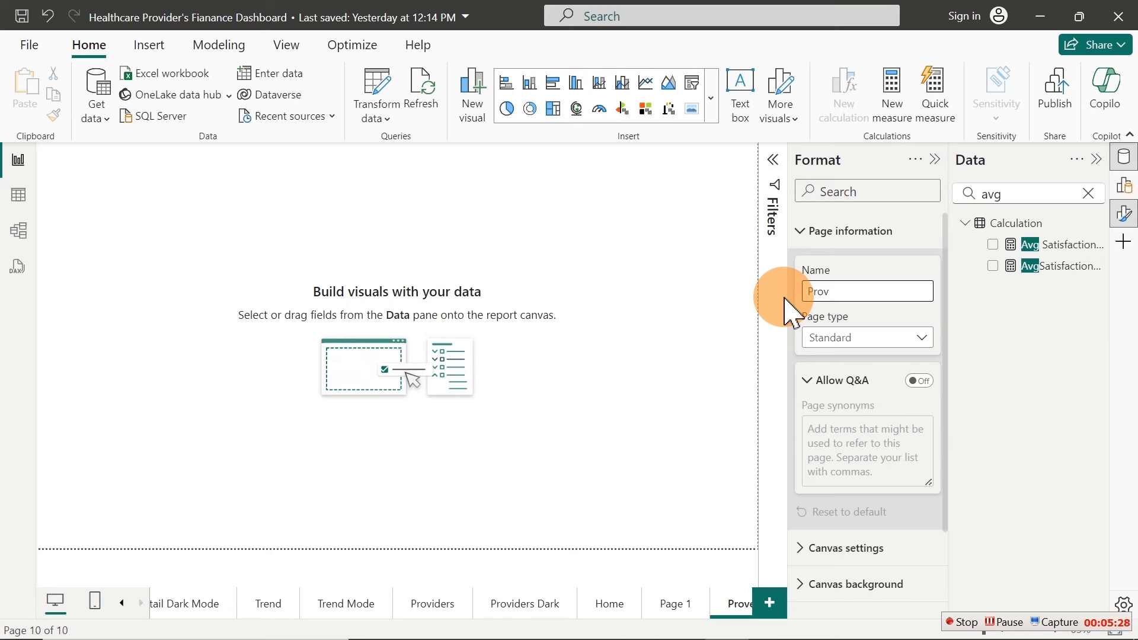
pyautogui.write('ider Tooltip')
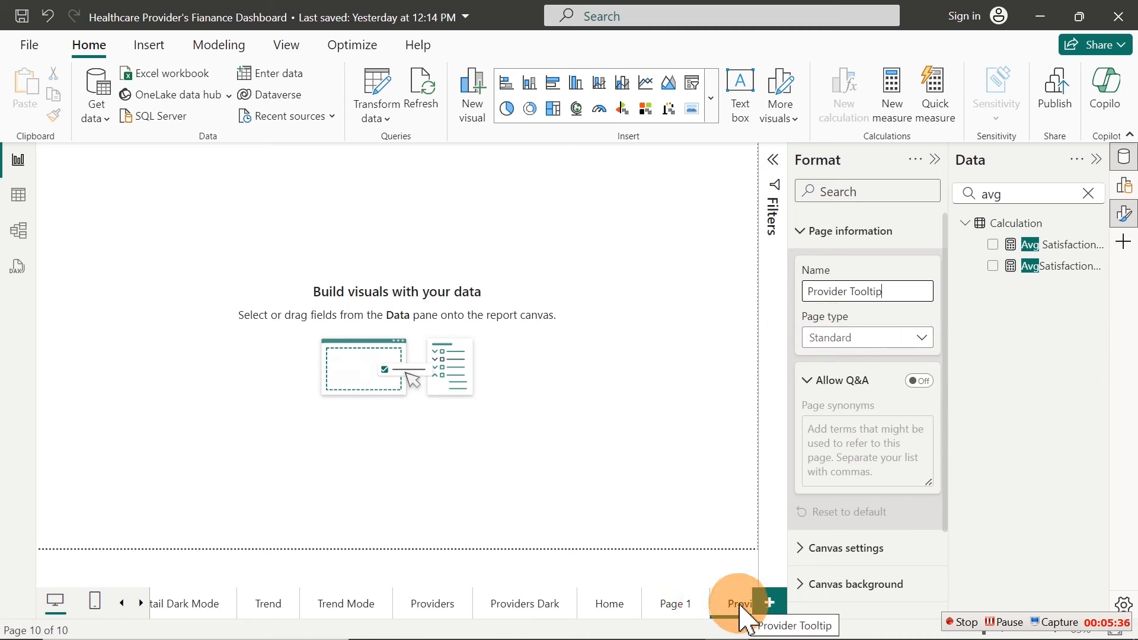
# Set the page type of the Provider Tooltip page to Tooltip
pyautogui.click(885, 343)
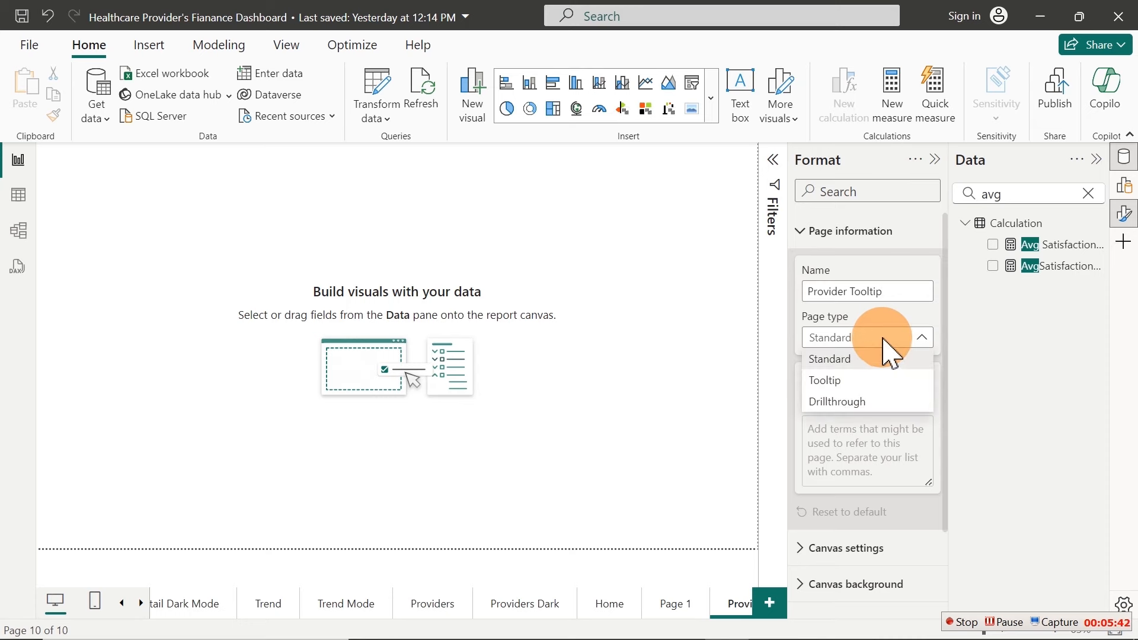
pyautogui.click(843, 379)
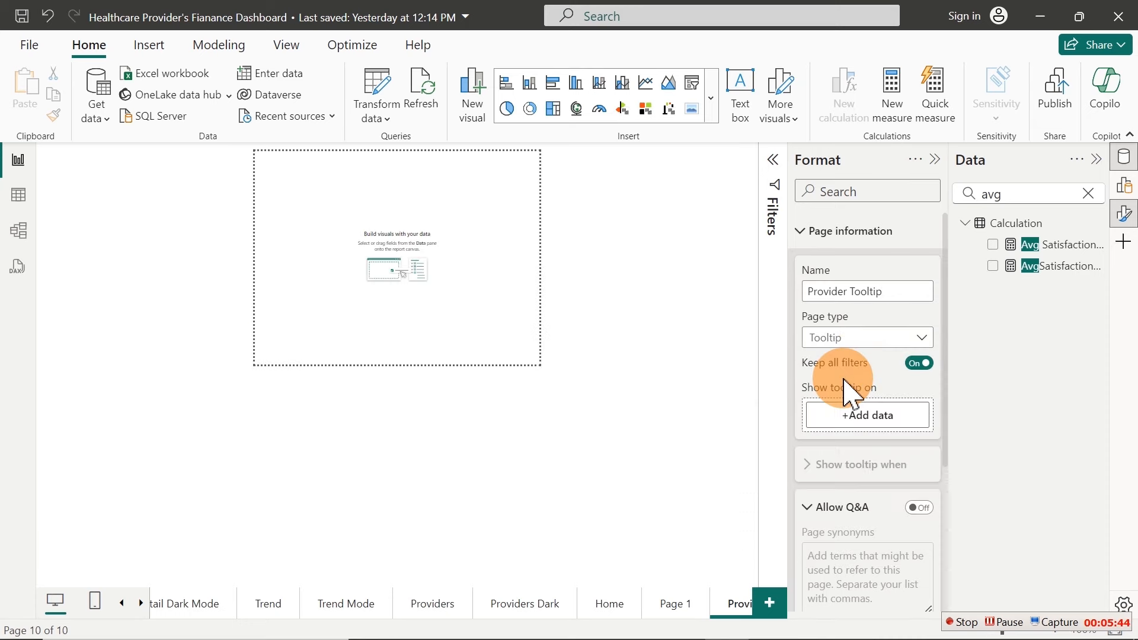
pyautogui.click(838, 235)
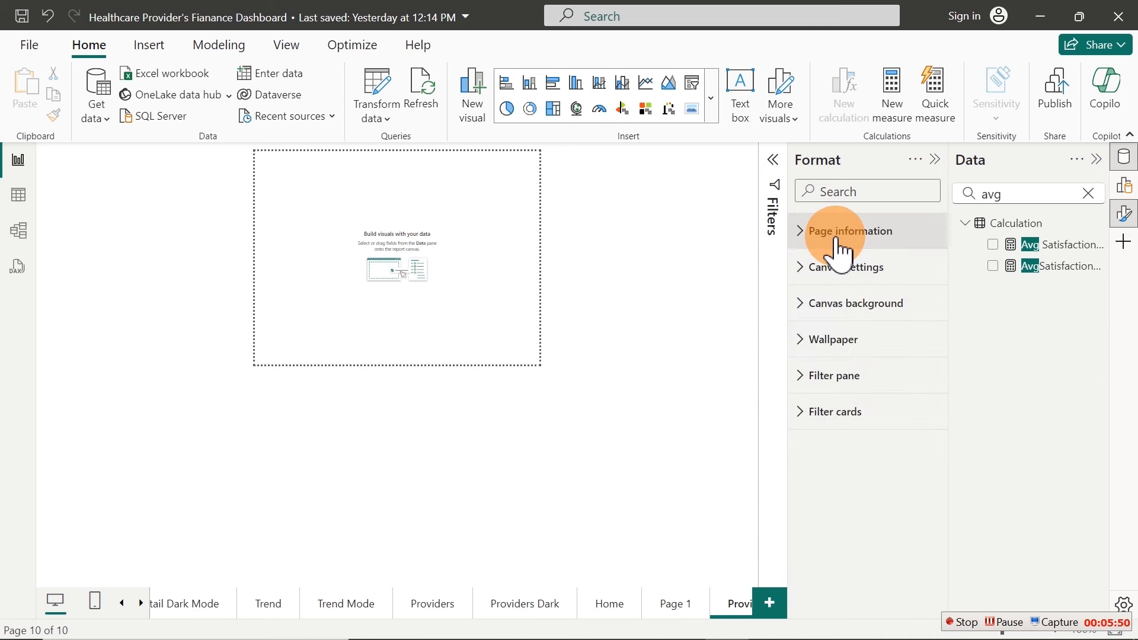
# Change the tooltip page's canvas type to Custom with a height of 450 px and a width of 200 px
pyautogui.click(833, 274)
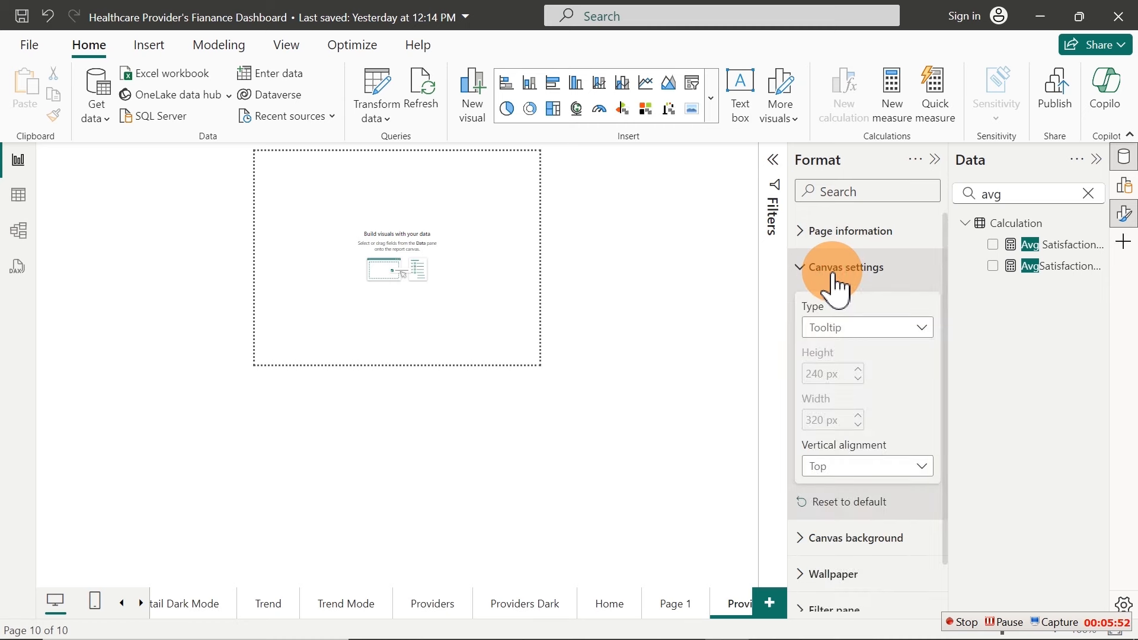
pyautogui.click(873, 327)
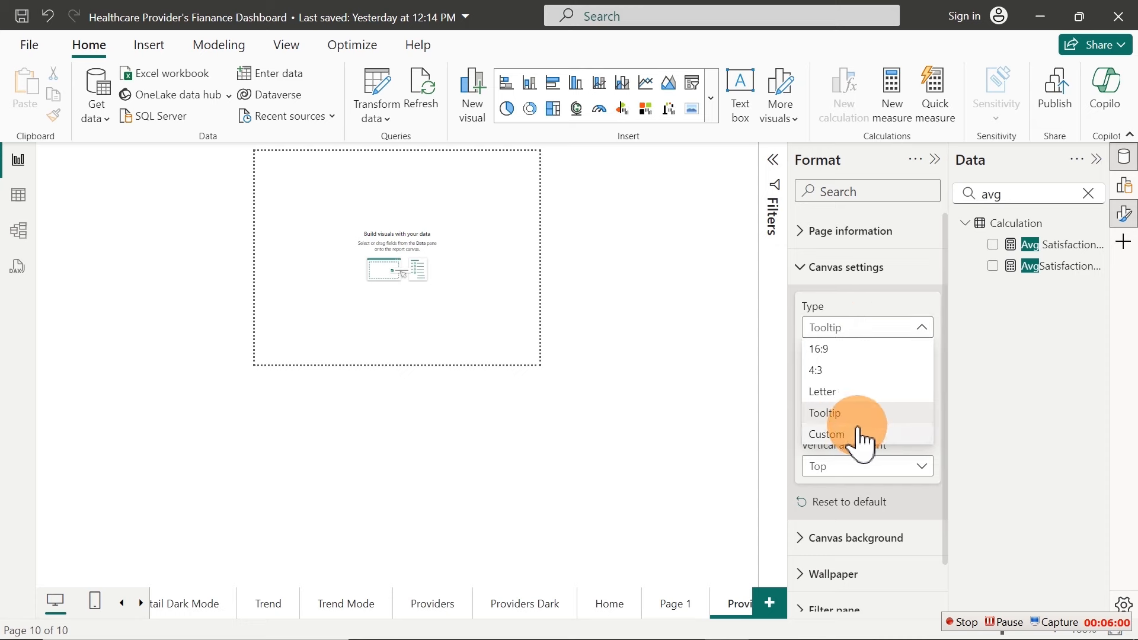
pyautogui.click(827, 436)
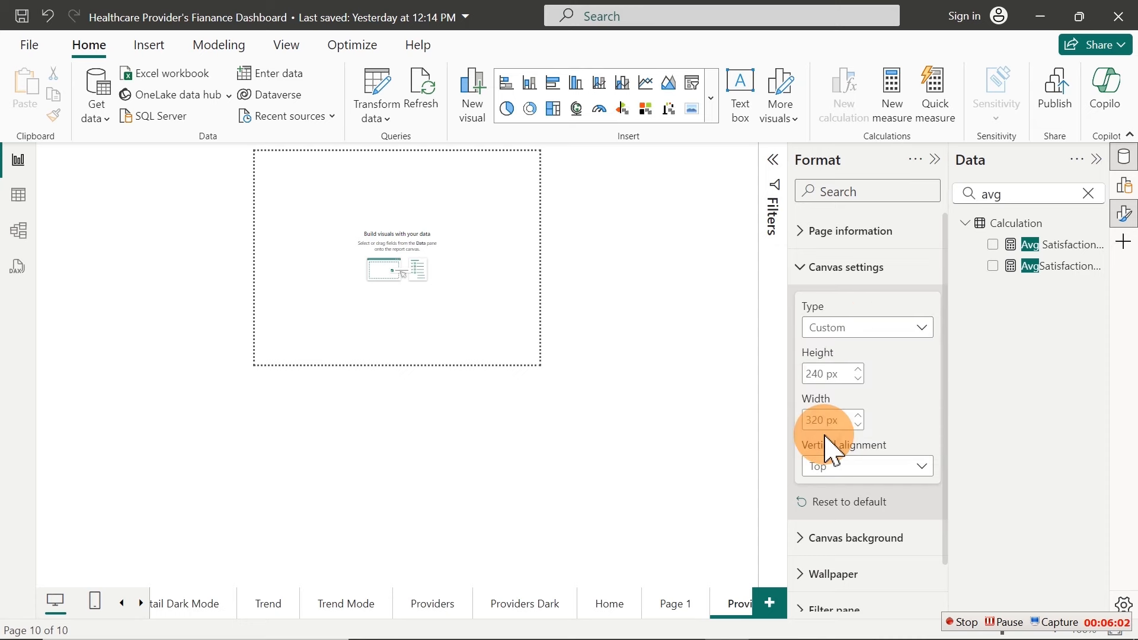
pyautogui.doubleClick(847, 372)
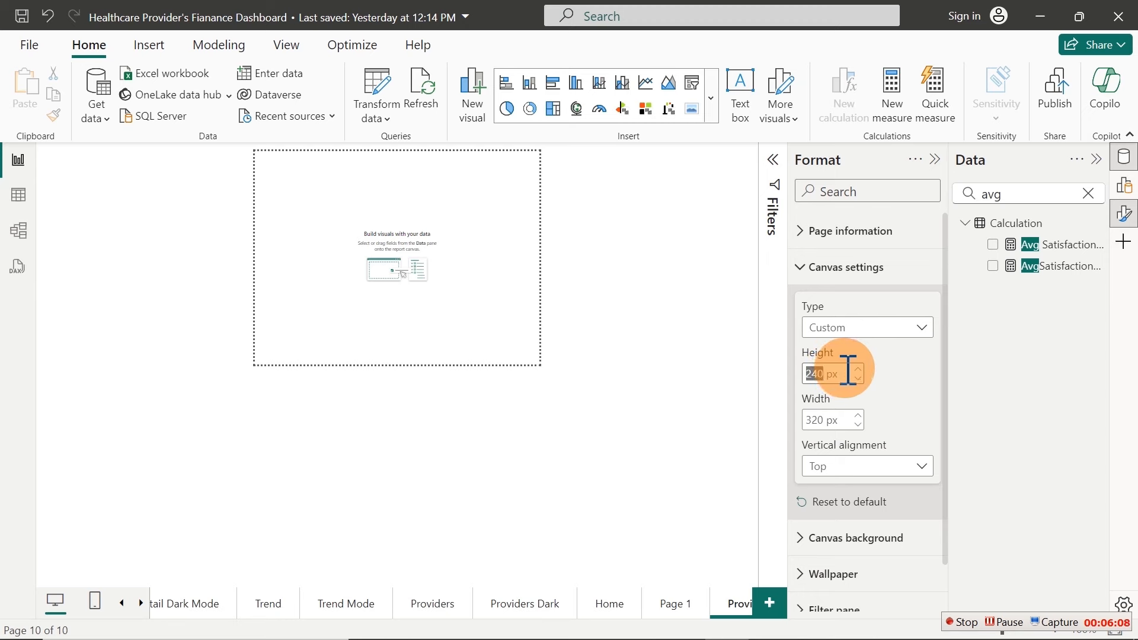
pyautogui.write('450')
pyautogui.click(820, 420)
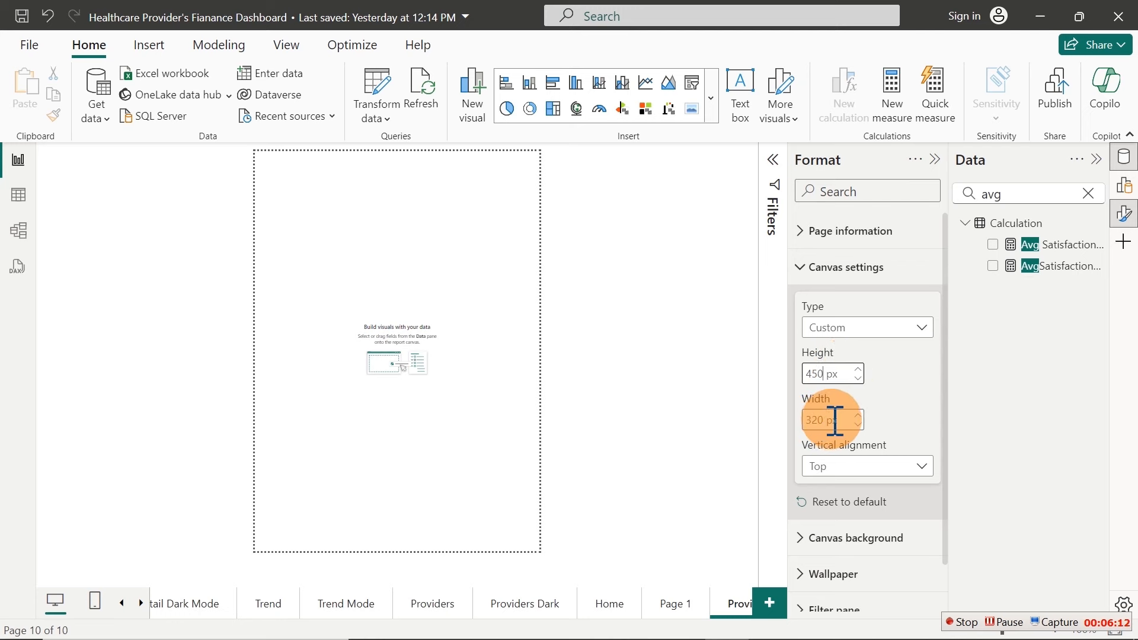
pyautogui.moveTo(828, 414); pyautogui.dragTo(787, 418)
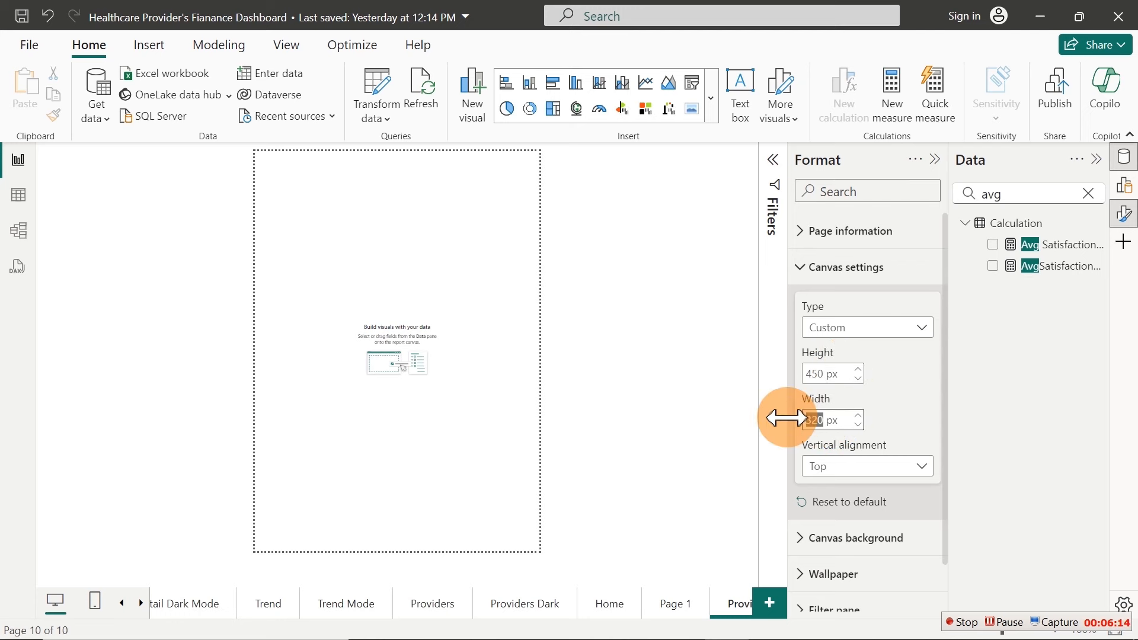
pyautogui.write('200')
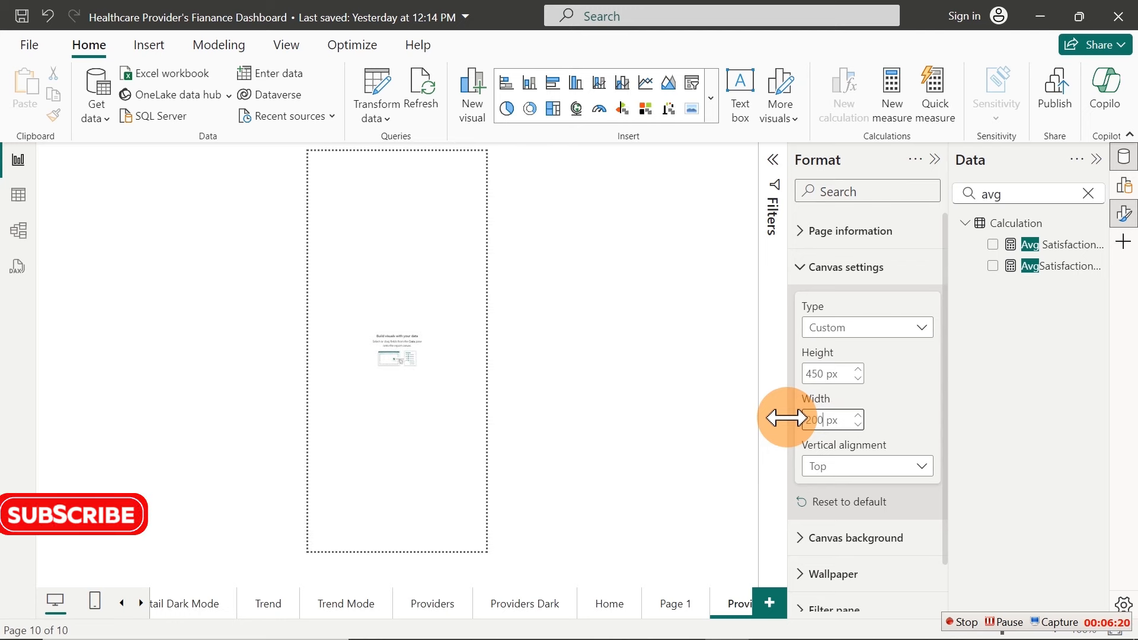
pyautogui.click(829, 269)
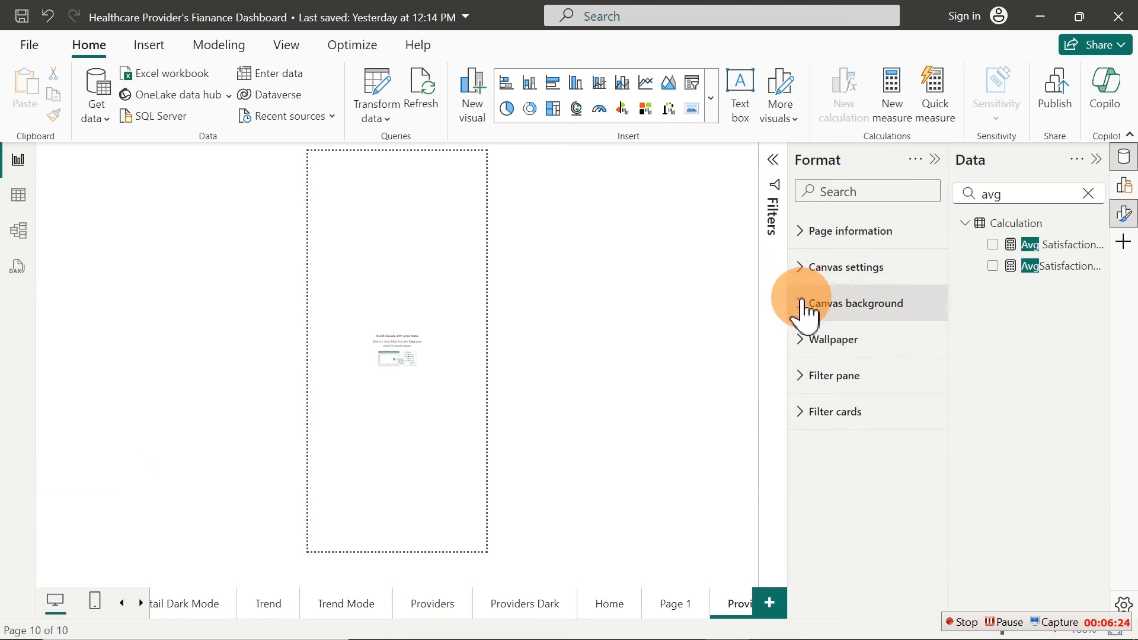
# Set the tooltip page canvas's vertical alignment to Middle
pyautogui.click(839, 234)
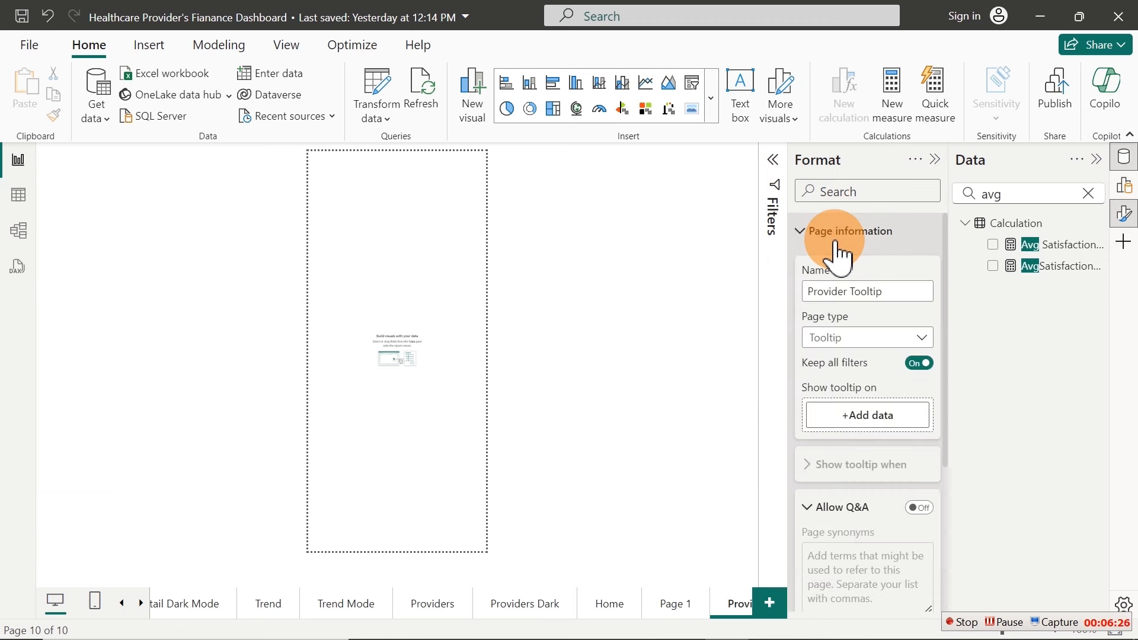
pyautogui.click(836, 237)
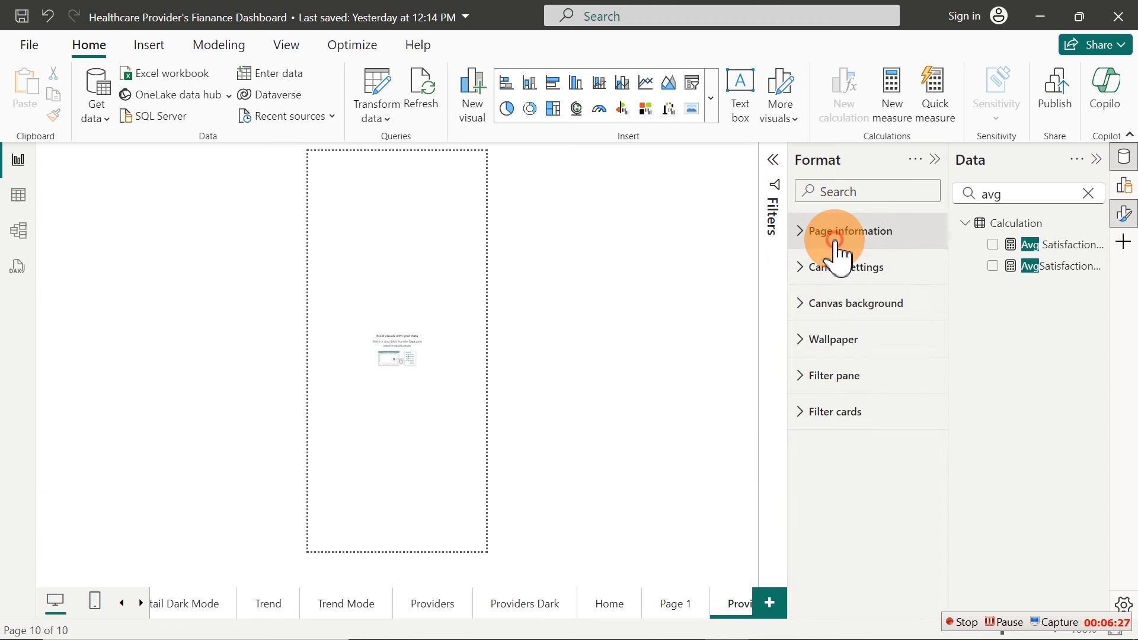
pyautogui.click(830, 306)
pyautogui.click(831, 306)
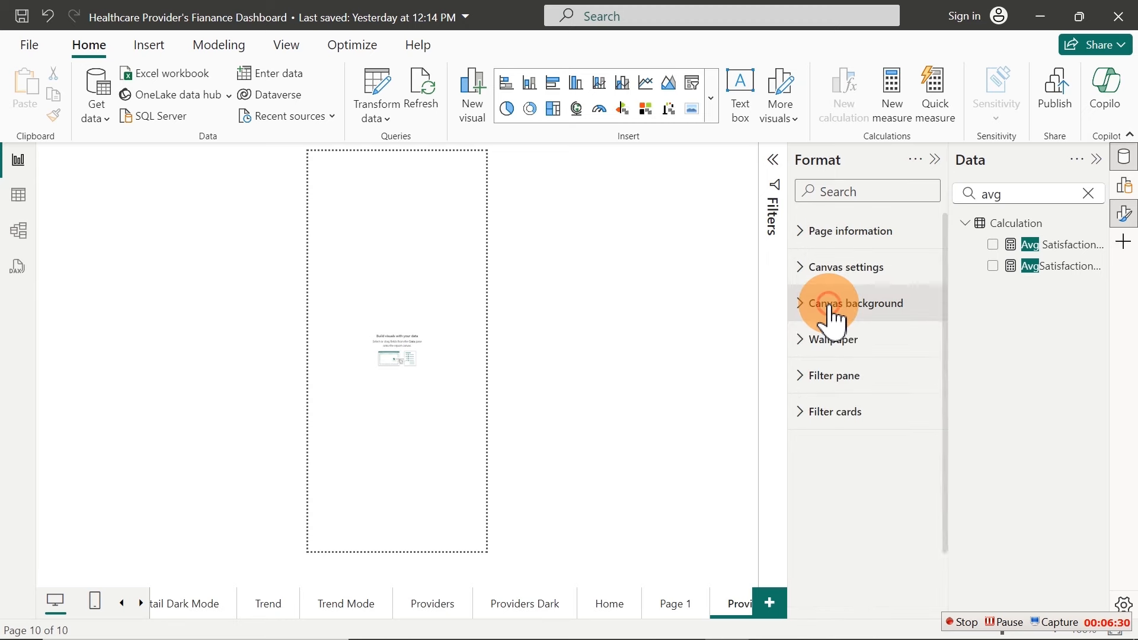
pyautogui.click(844, 270)
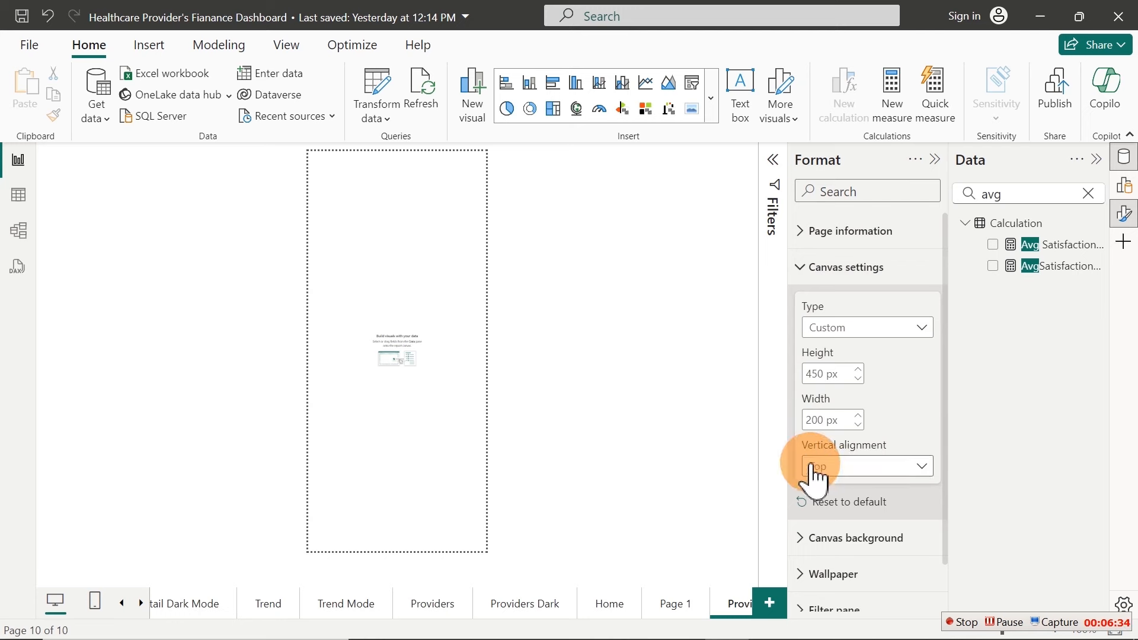
pyautogui.click(858, 471)
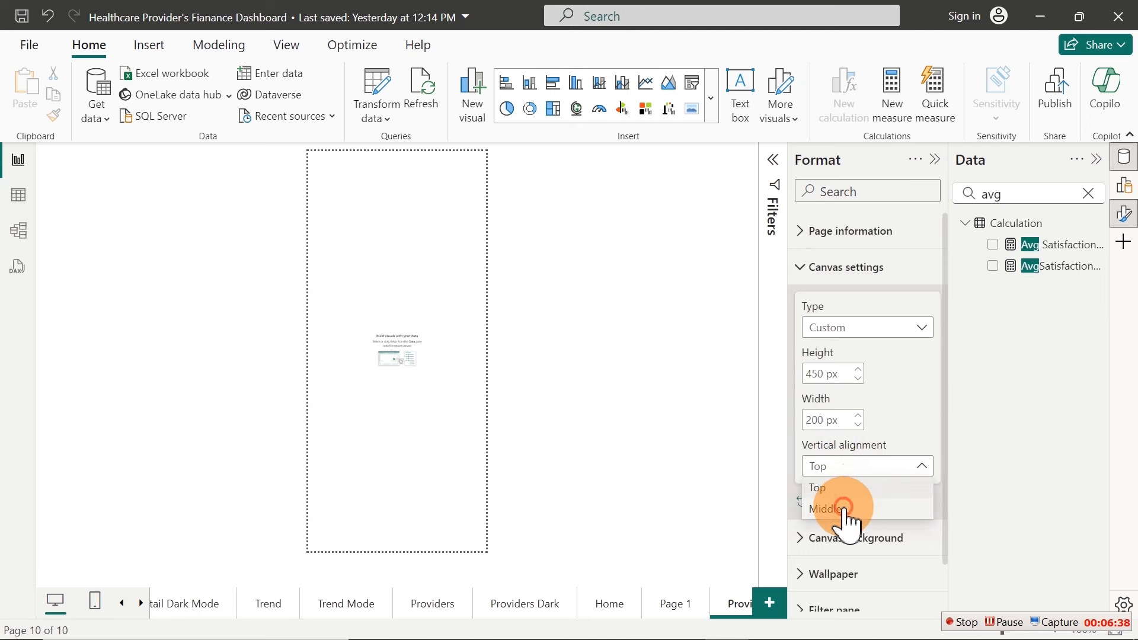
pyautogui.click(842, 510)
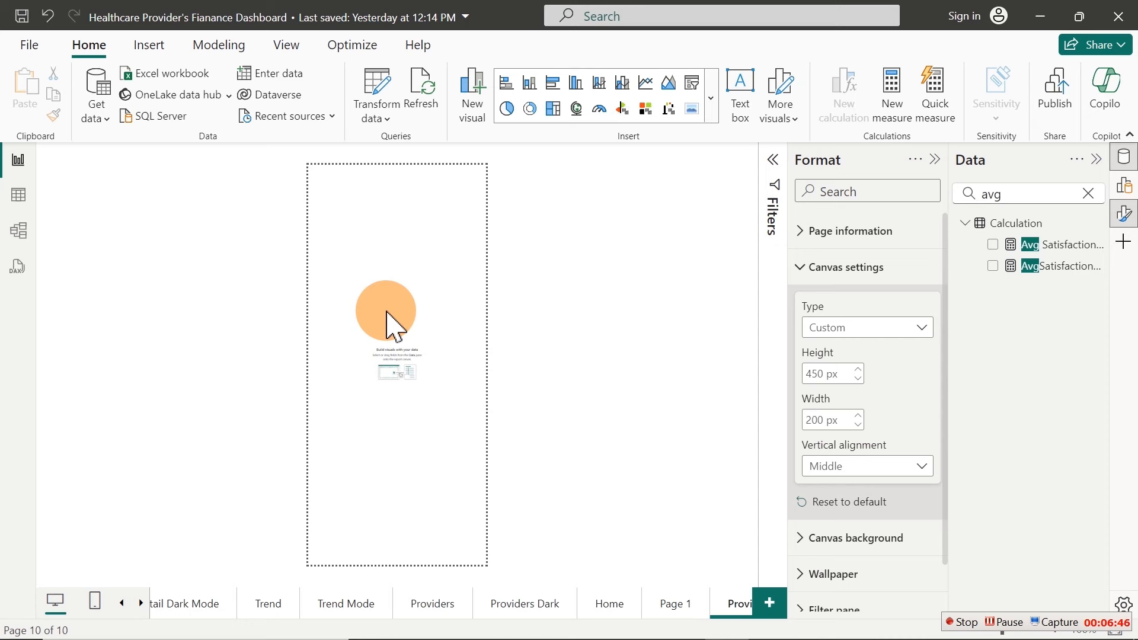
# Add a card visual to the Provider Tooltip page showing the Provider Name field from the providers table
pyautogui.click(935, 158)
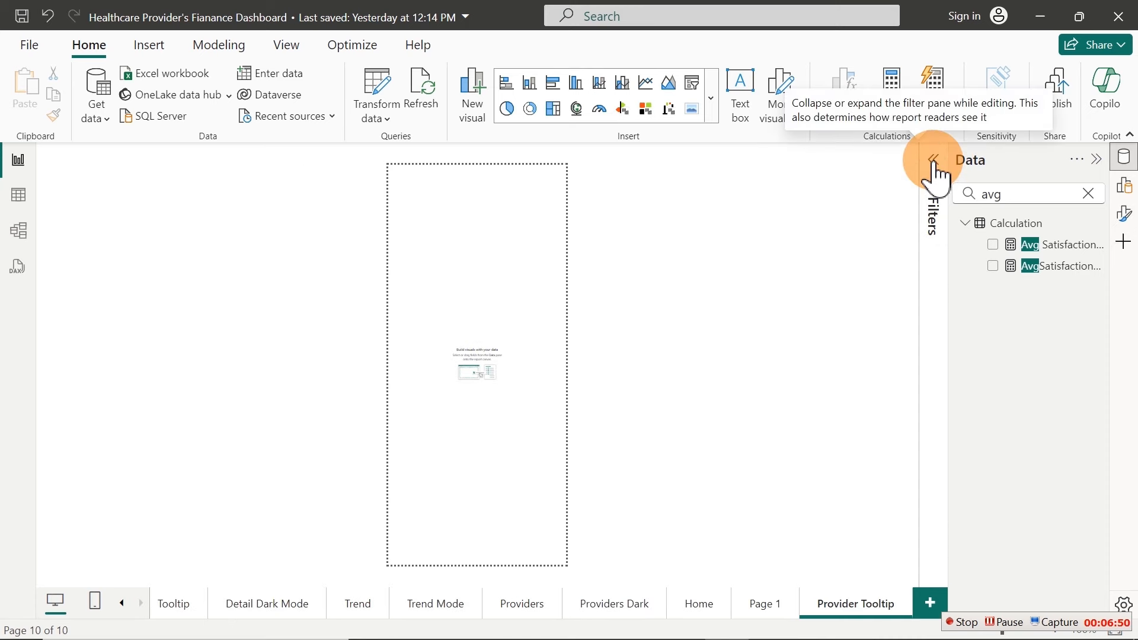
pyautogui.click(1089, 193)
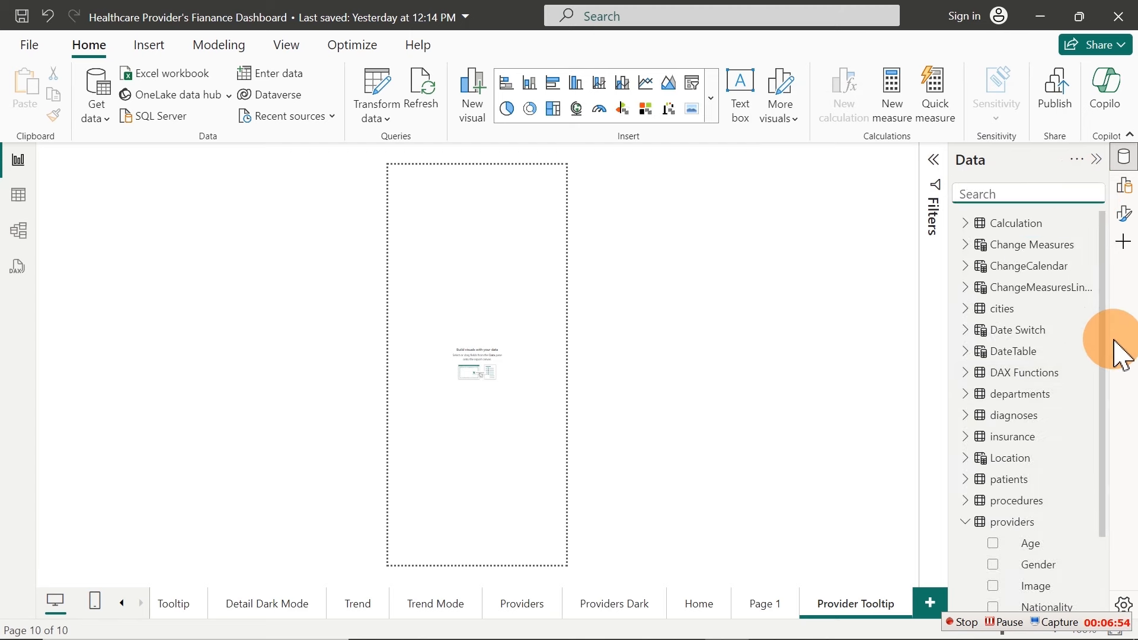
pyautogui.click(1101, 326)
pyautogui.moveTo(1102, 338); pyautogui.dragTo(1113, 464)
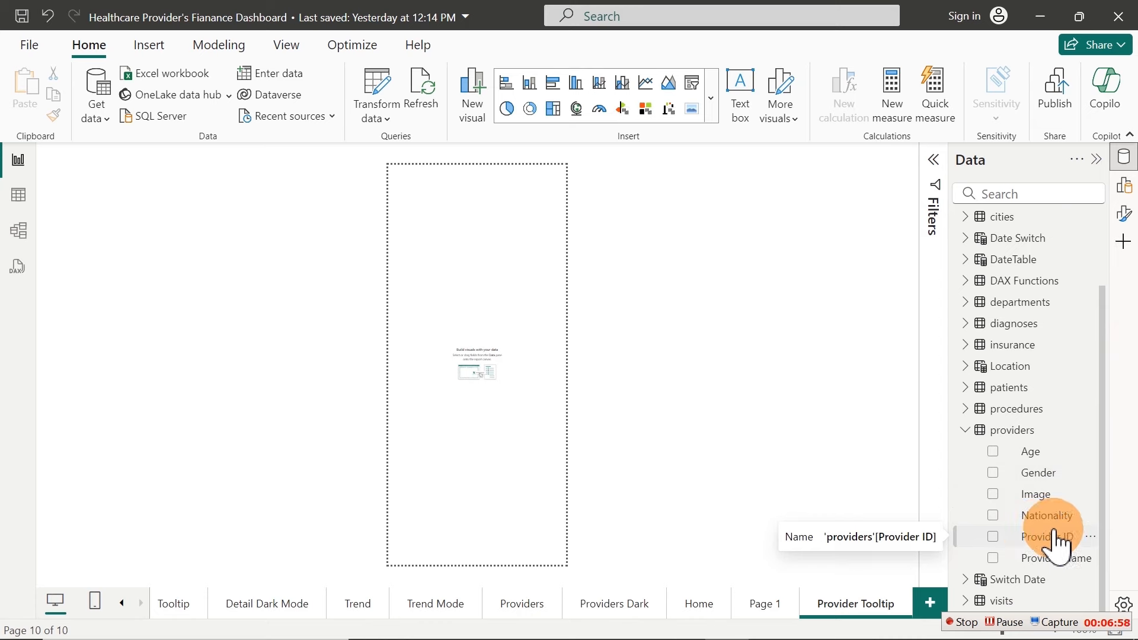
pyautogui.click(994, 558)
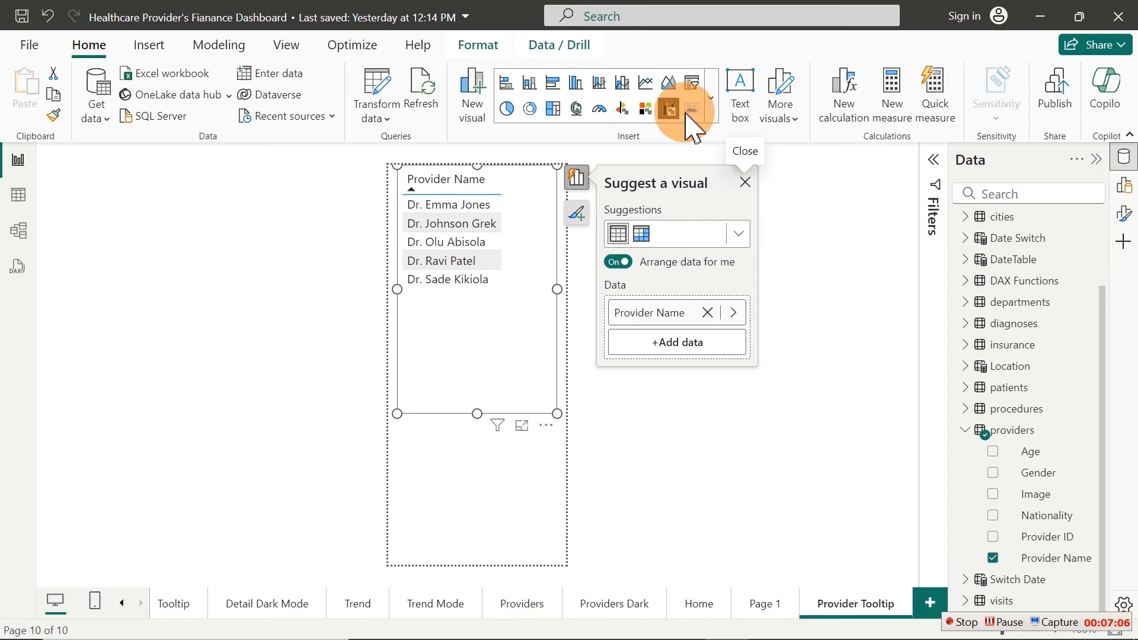
pyautogui.click(736, 232)
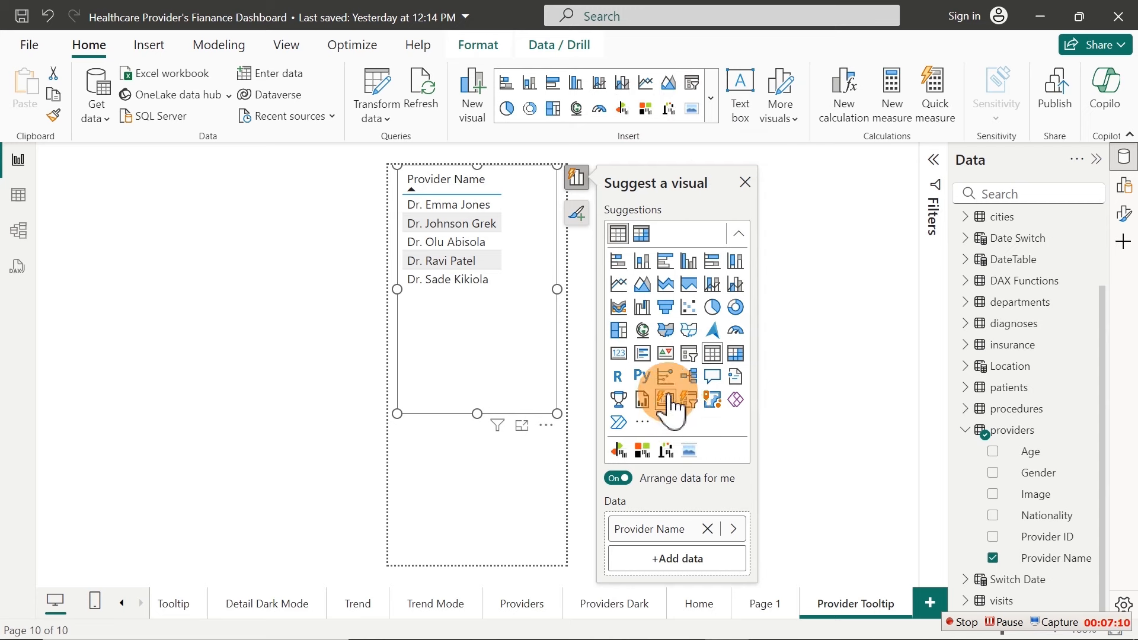
pyautogui.click(620, 353)
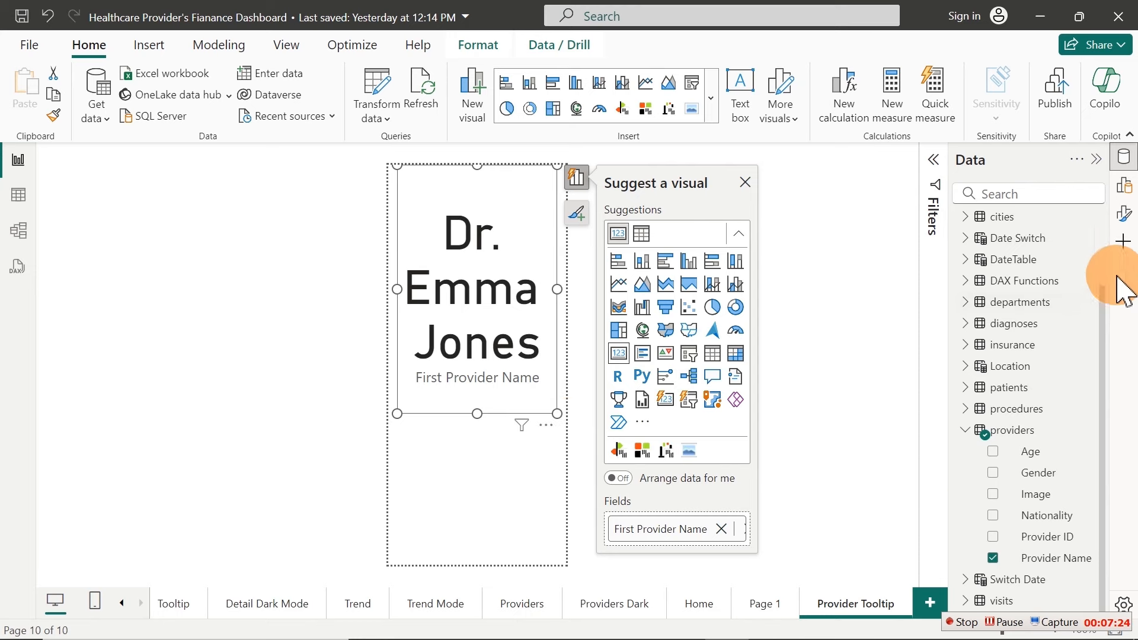
# Turn off the provider name card's category label and set its callout value font size to 20
pyautogui.click(1124, 214)
pyautogui.click(925, 378)
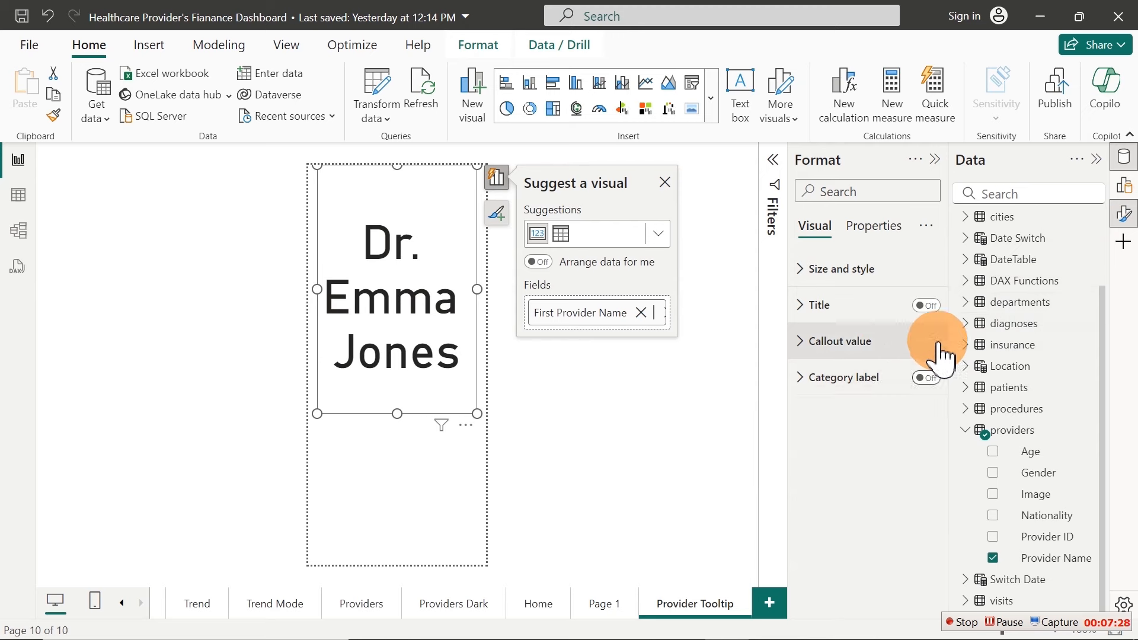
pyautogui.click(868, 341)
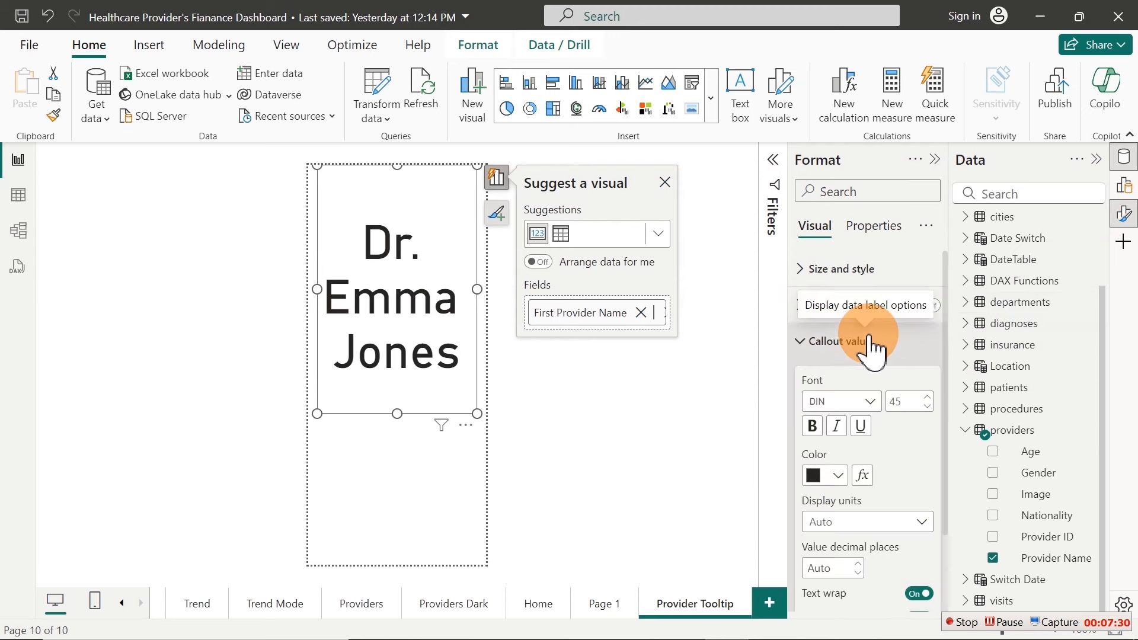
pyautogui.click(906, 403)
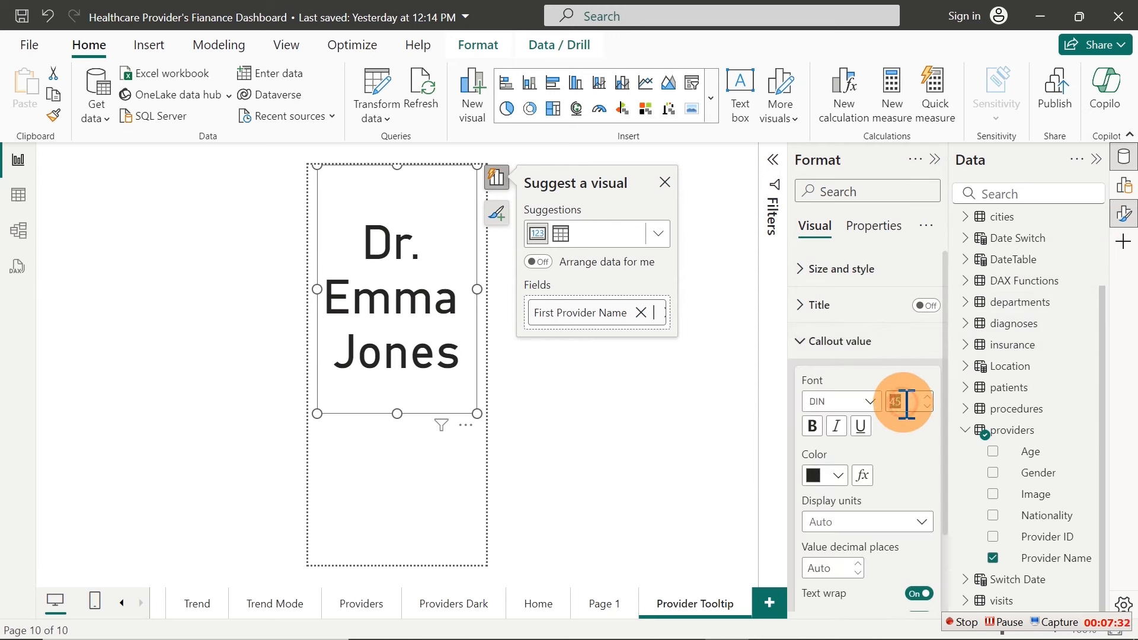
pyautogui.write('20')
pyautogui.press('Return')
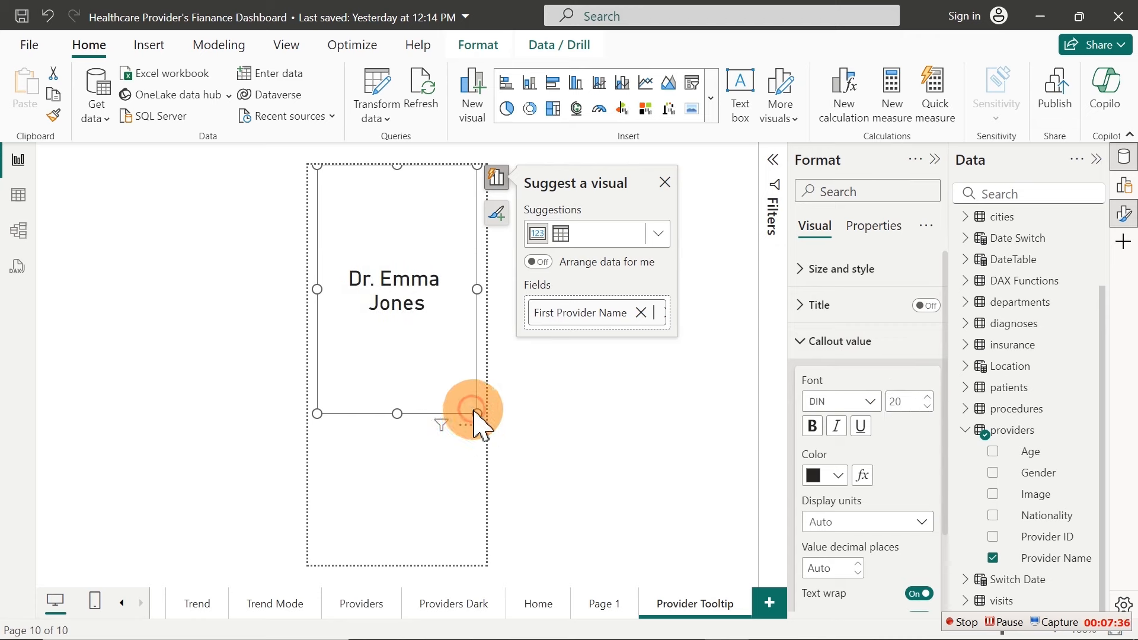
# Resize the provider name card into a header strip across the top of the tooltip page, about 200 wide and 34 high
pyautogui.moveTo(477, 414); pyautogui.dragTo(494, 201)
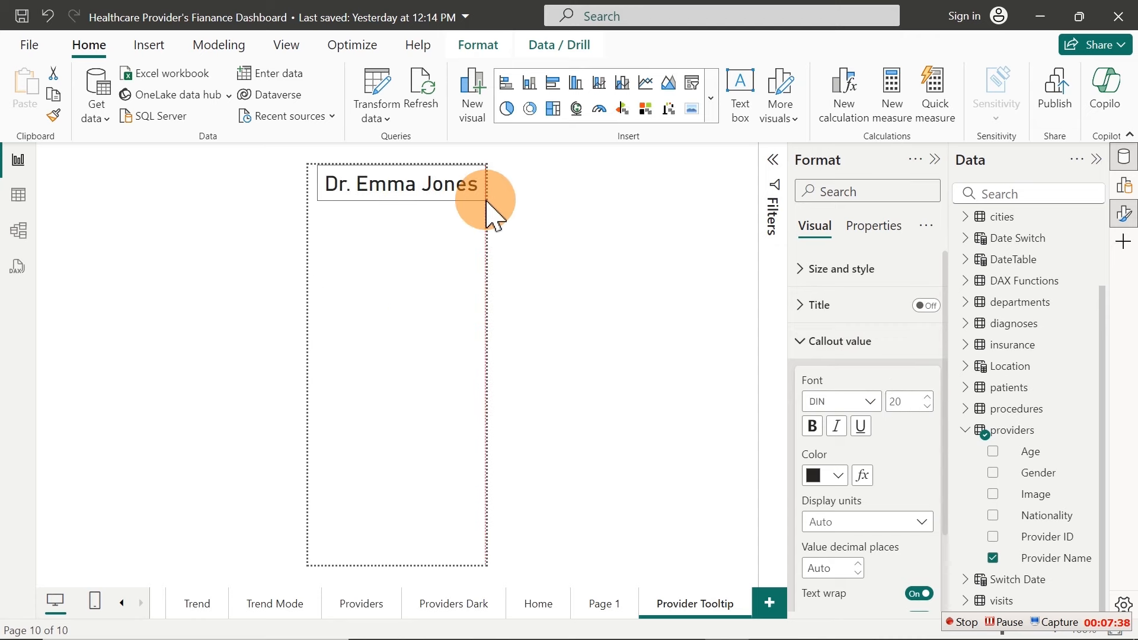
pyautogui.click(292, 185)
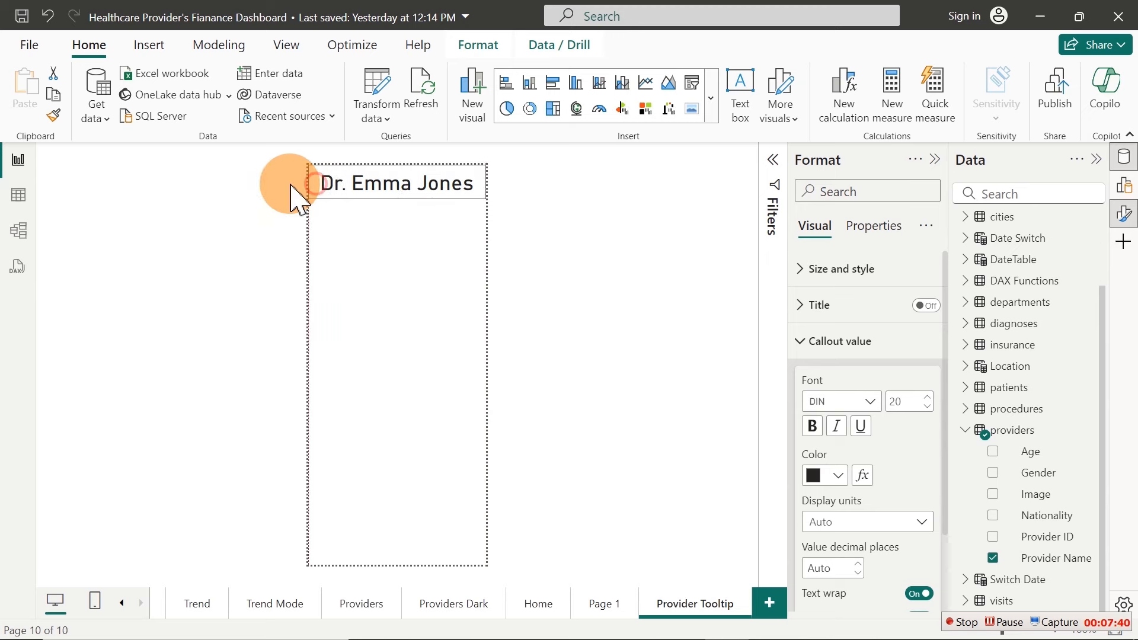
pyautogui.moveTo(289, 184); pyautogui.dragTo(290, 184)
pyautogui.moveTo(400, 199); pyautogui.dragTo(398, 196)
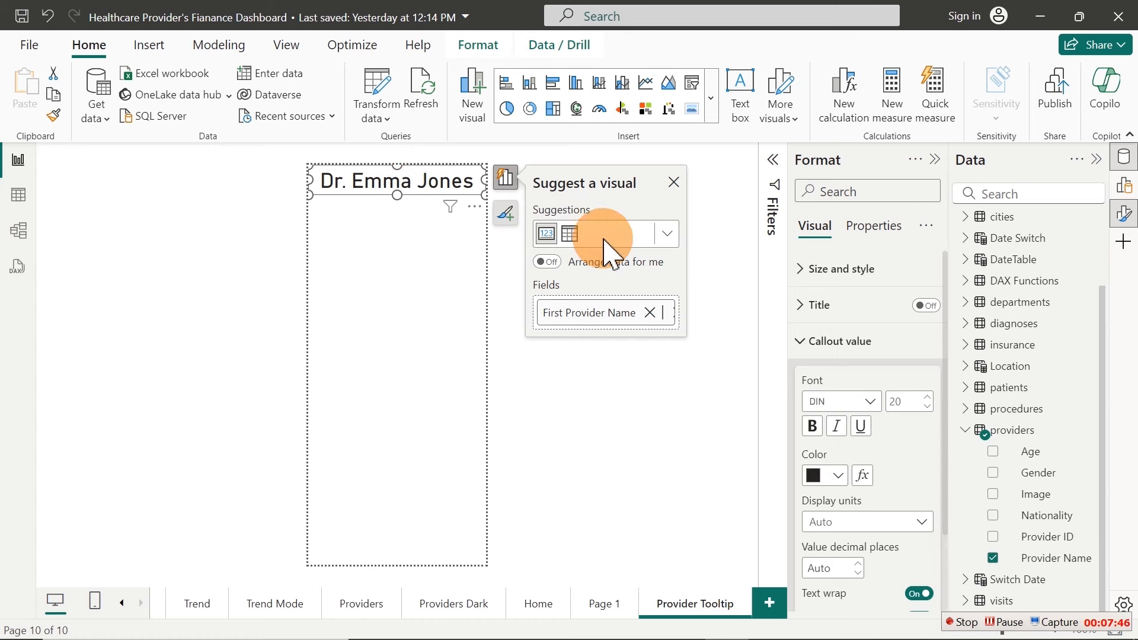
# Set the provider name card's background color to light blue #70bbff (Theme color 1, 40% lighter)
pyautogui.click(860, 350)
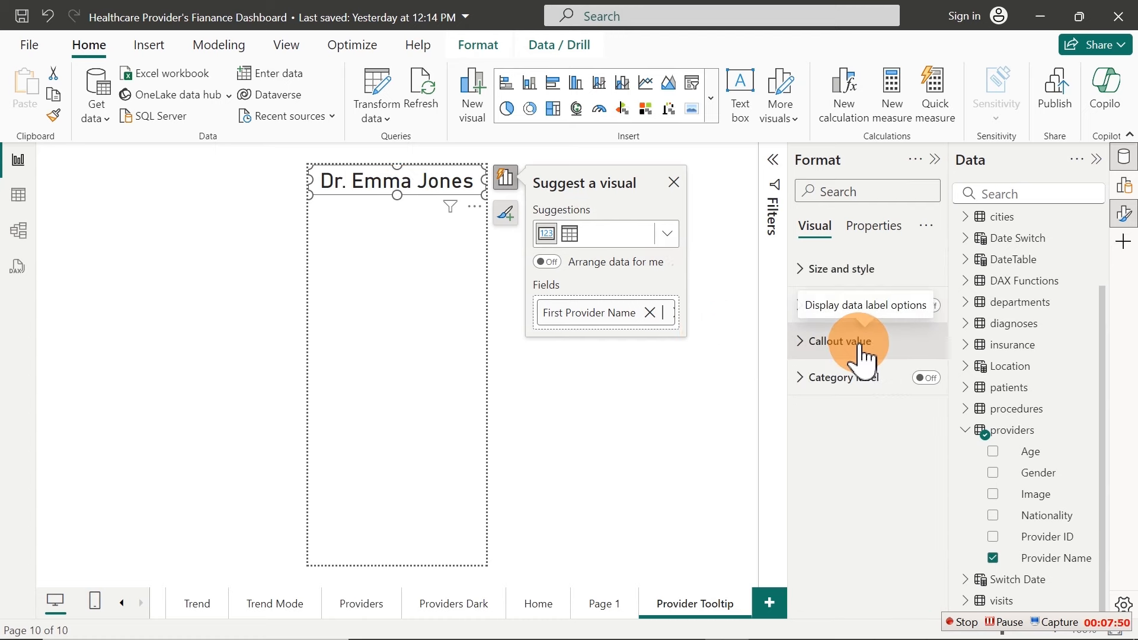
pyautogui.click(832, 274)
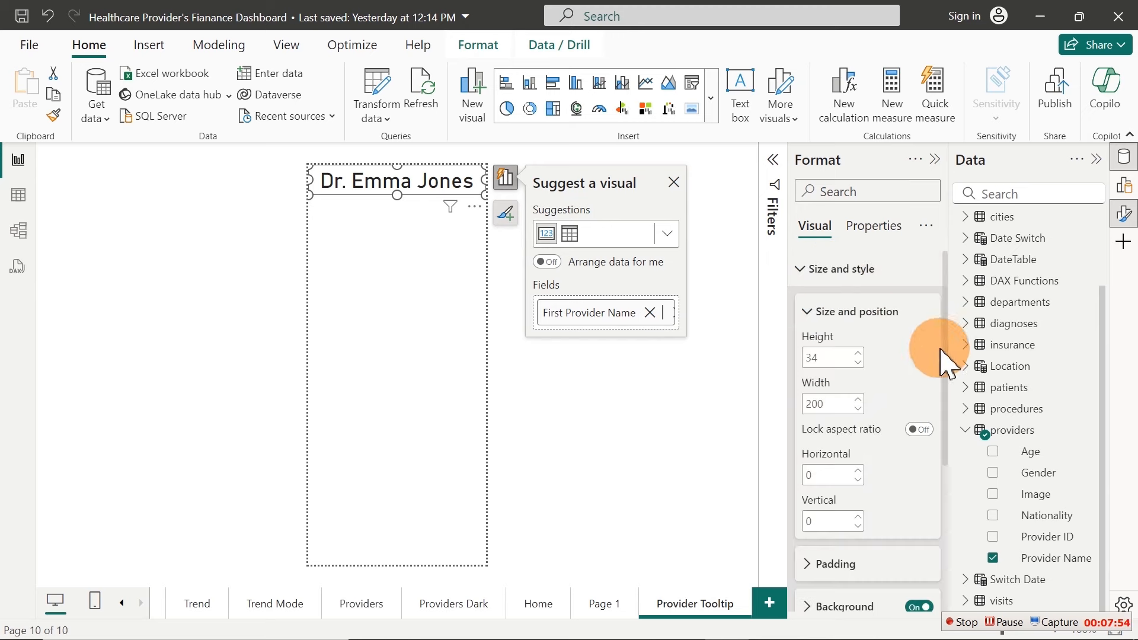
pyautogui.moveTo(948, 350); pyautogui.dragTo(945, 457)
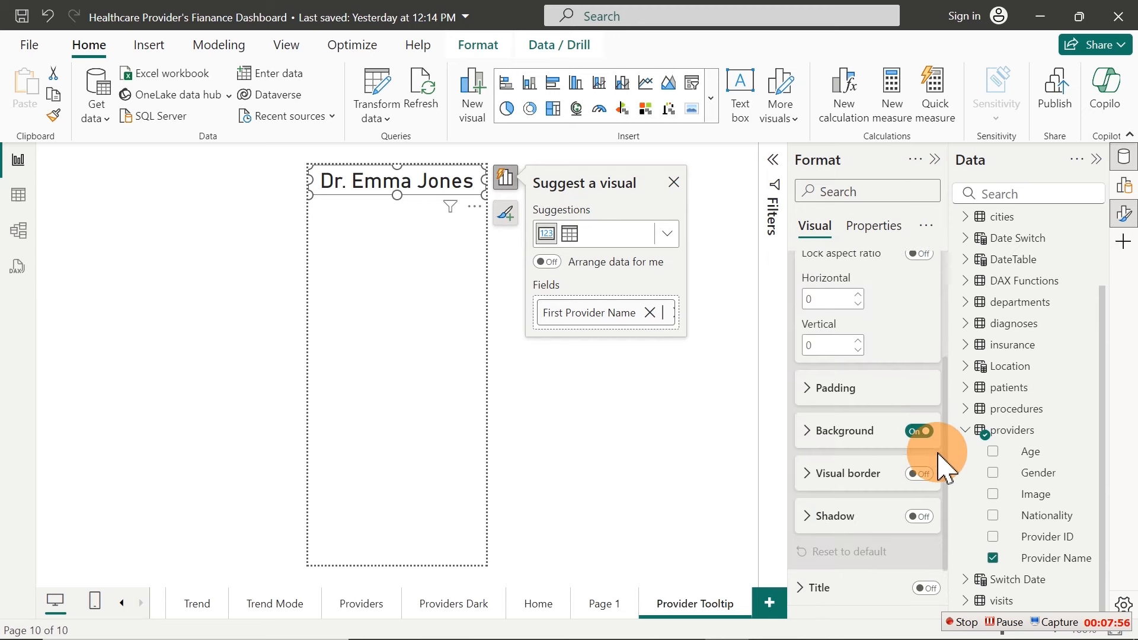
pyautogui.click(838, 452)
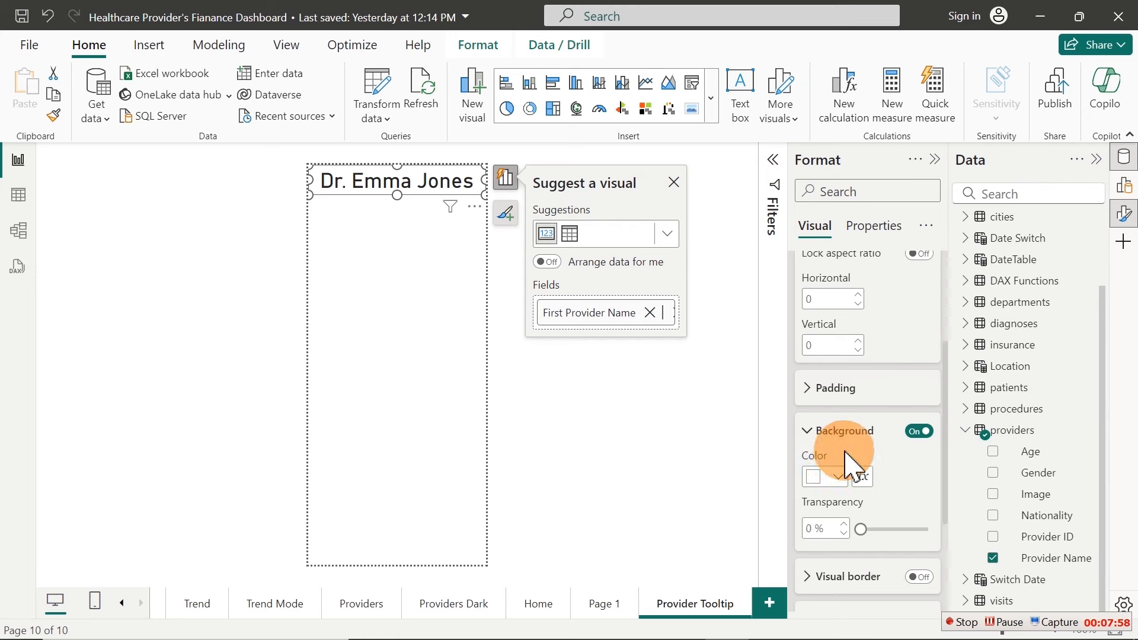
pyautogui.click(840, 477)
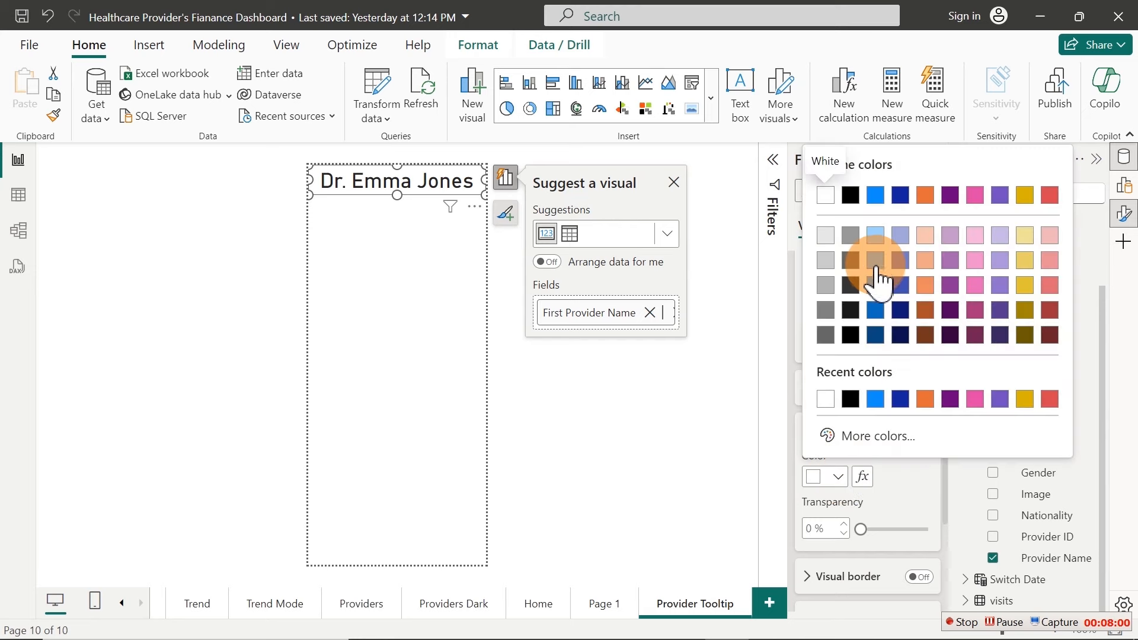
pyautogui.click(1002, 260)
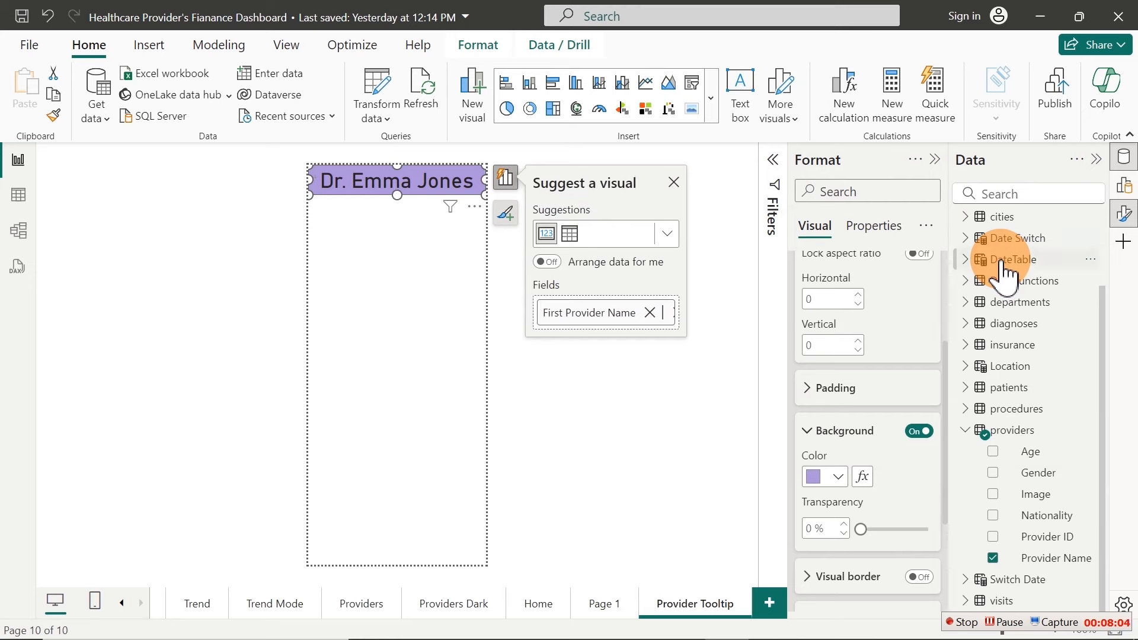
pyautogui.click(837, 478)
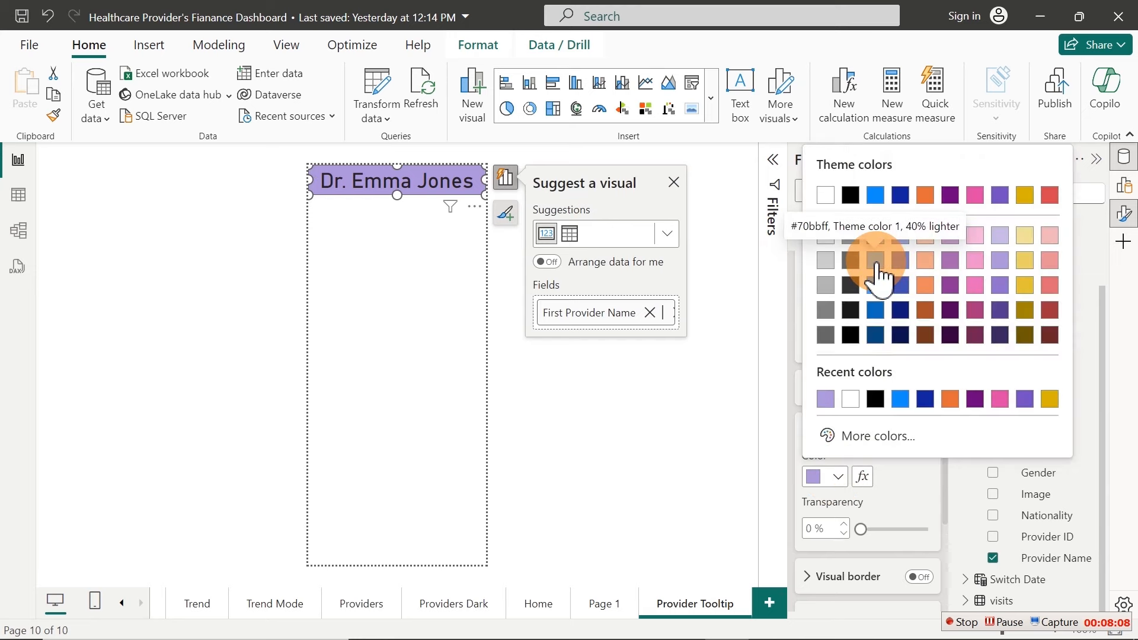
pyautogui.click(876, 262)
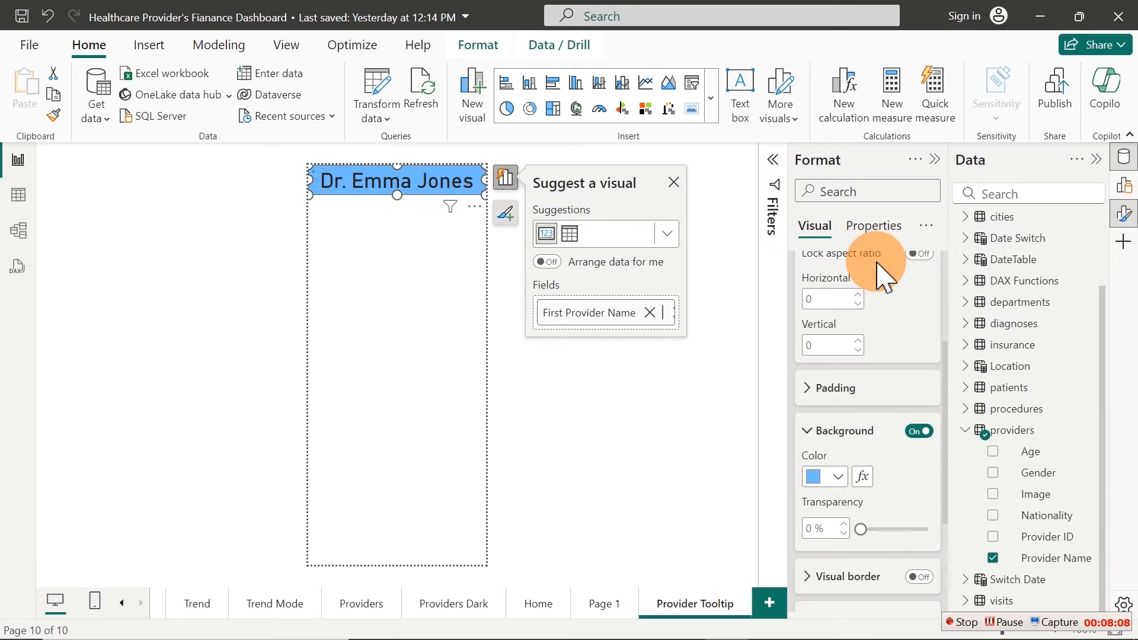
pyautogui.click(448, 291)
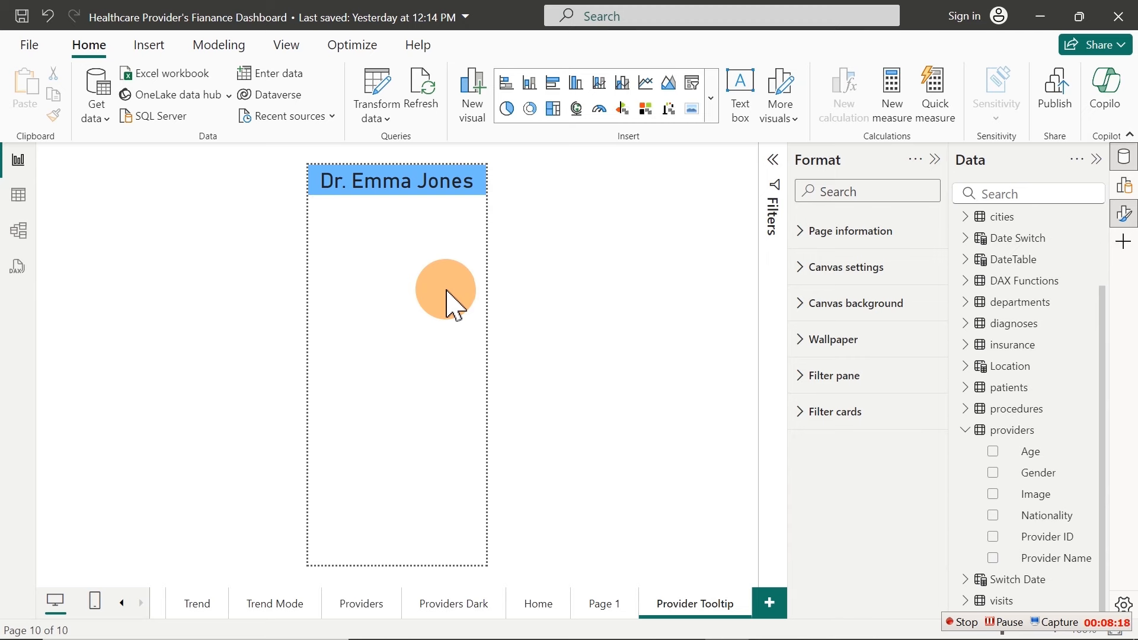
# Insert a Simple Image visual directly beneath the provider name card and enlarge its height to about 199
pyautogui.click(692, 110)
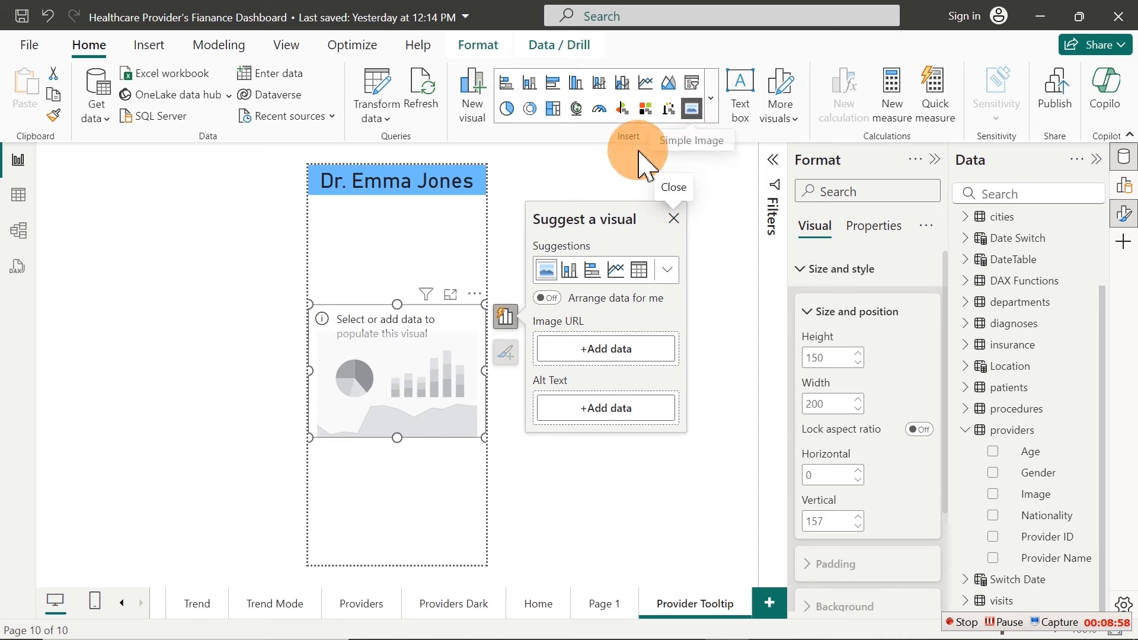
pyautogui.moveTo(422, 331); pyautogui.dragTo(414, 230)
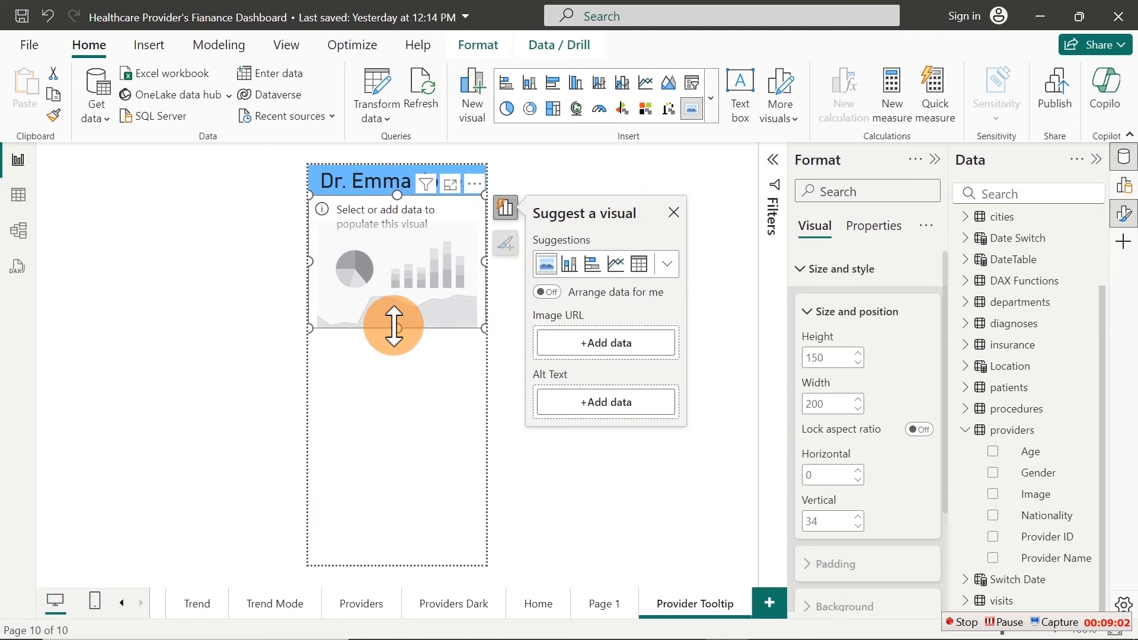
pyautogui.moveTo(394, 327); pyautogui.dragTo(398, 372)
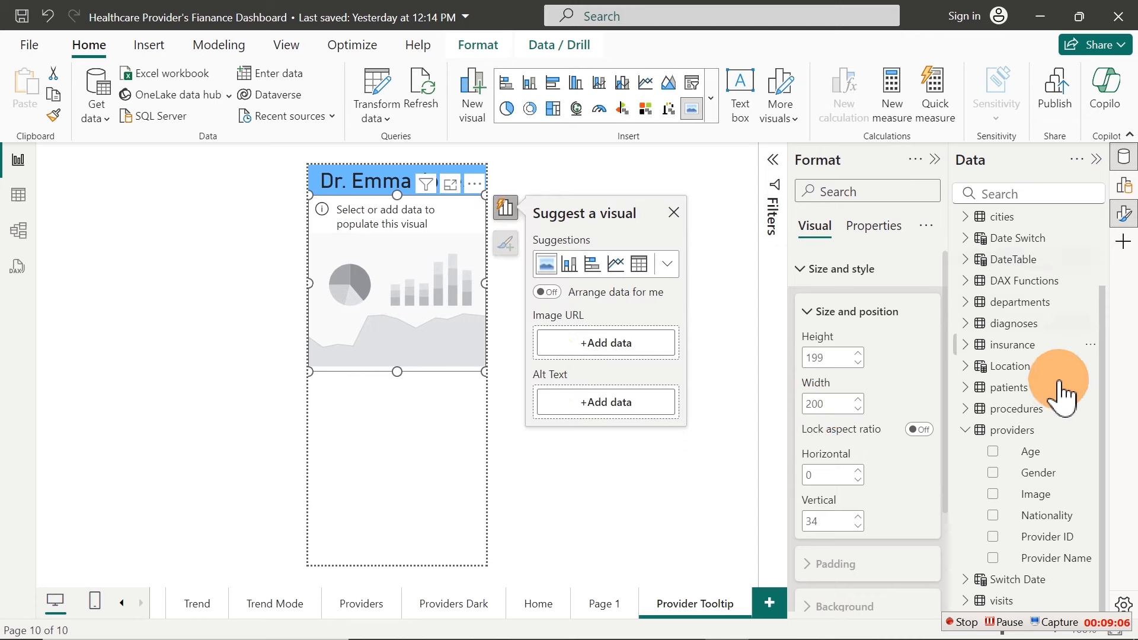
# Populate the image visual with the Image field from the providers table as its Image URL
pyautogui.click(994, 495)
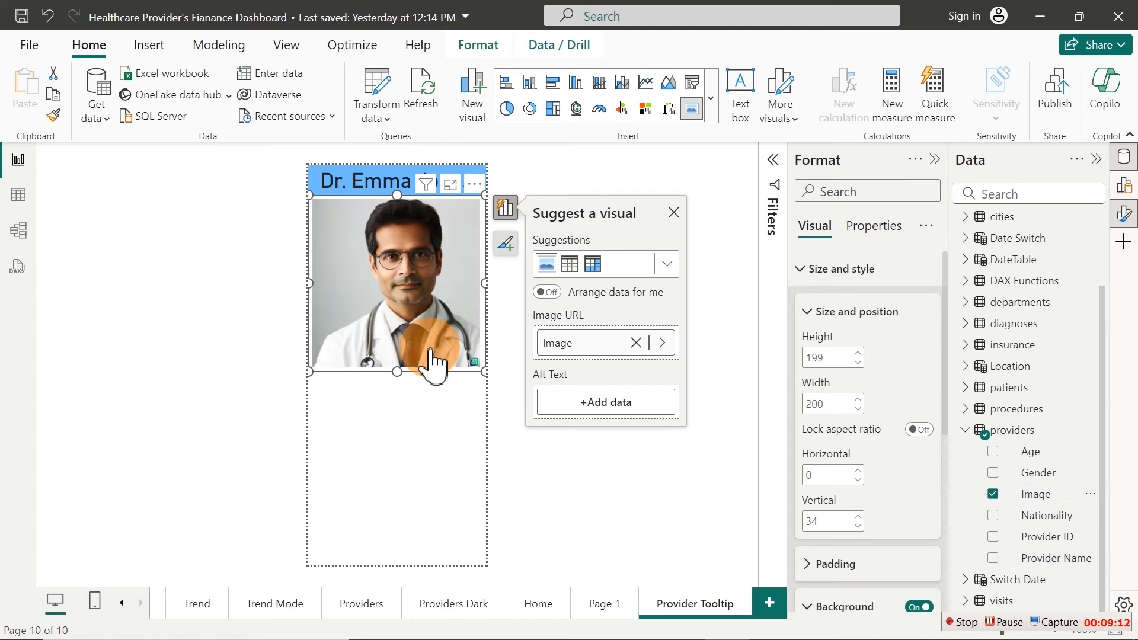
pyautogui.click(409, 409)
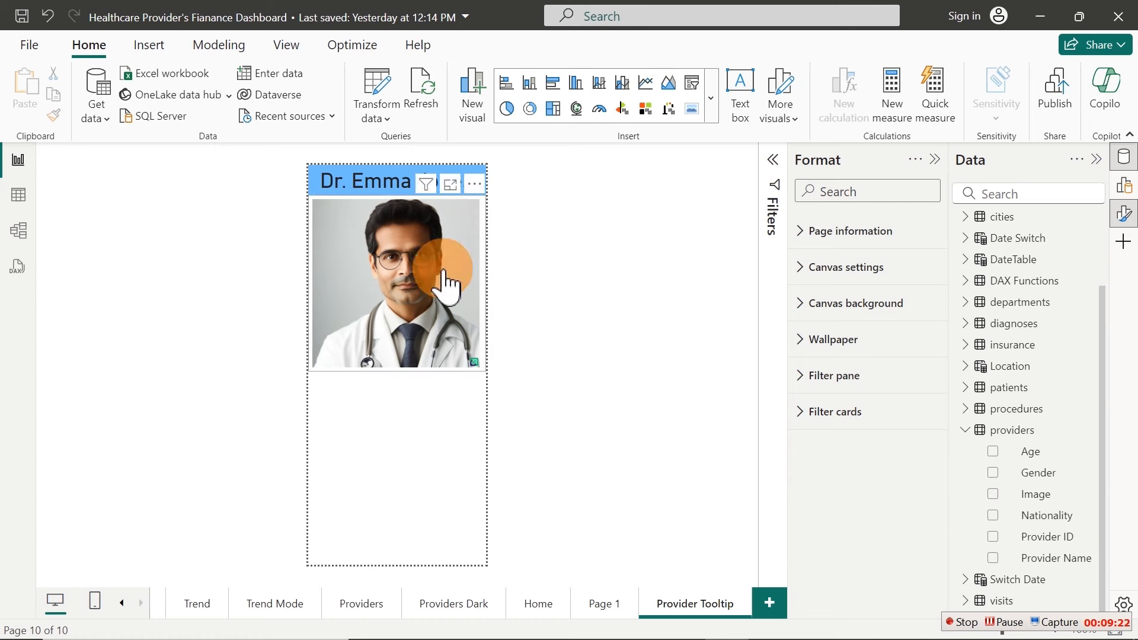
pyautogui.click(400, 414)
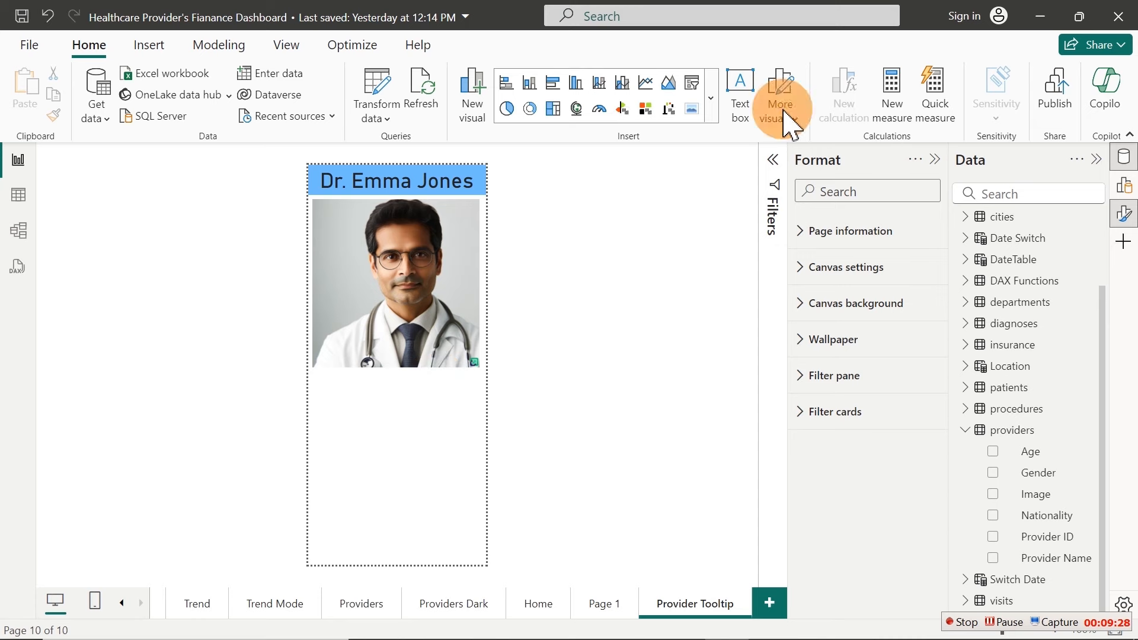
# Insert a table beneath the provider picture with the Age and Nationality fields from the providers table
pyautogui.click(711, 98)
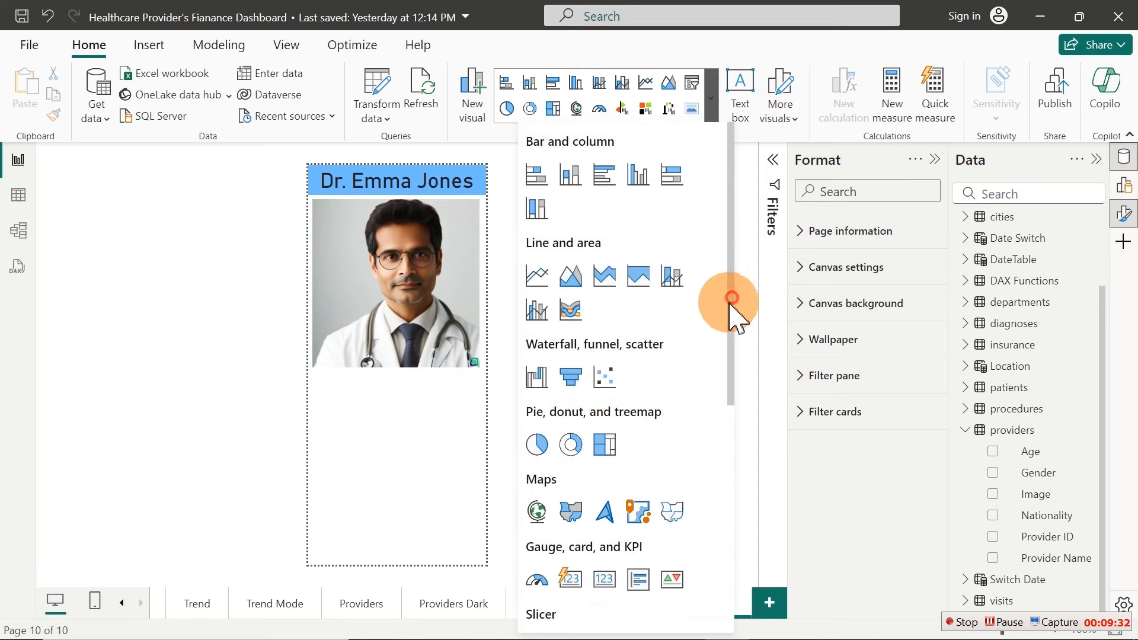
pyautogui.moveTo(731, 303); pyautogui.dragTo(740, 491)
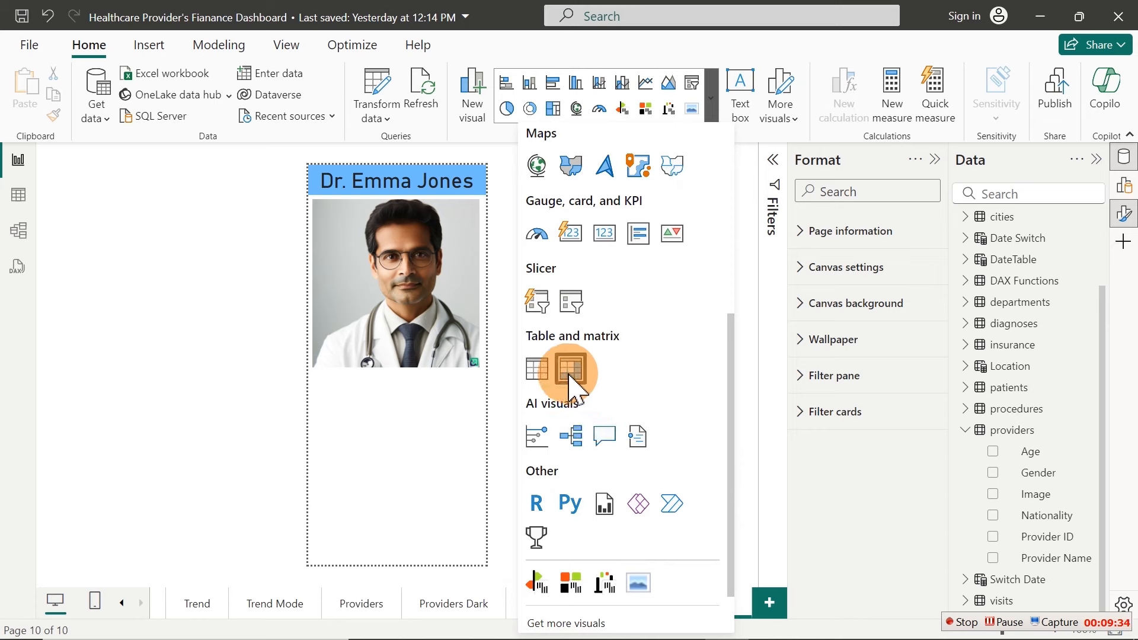
pyautogui.click(536, 370)
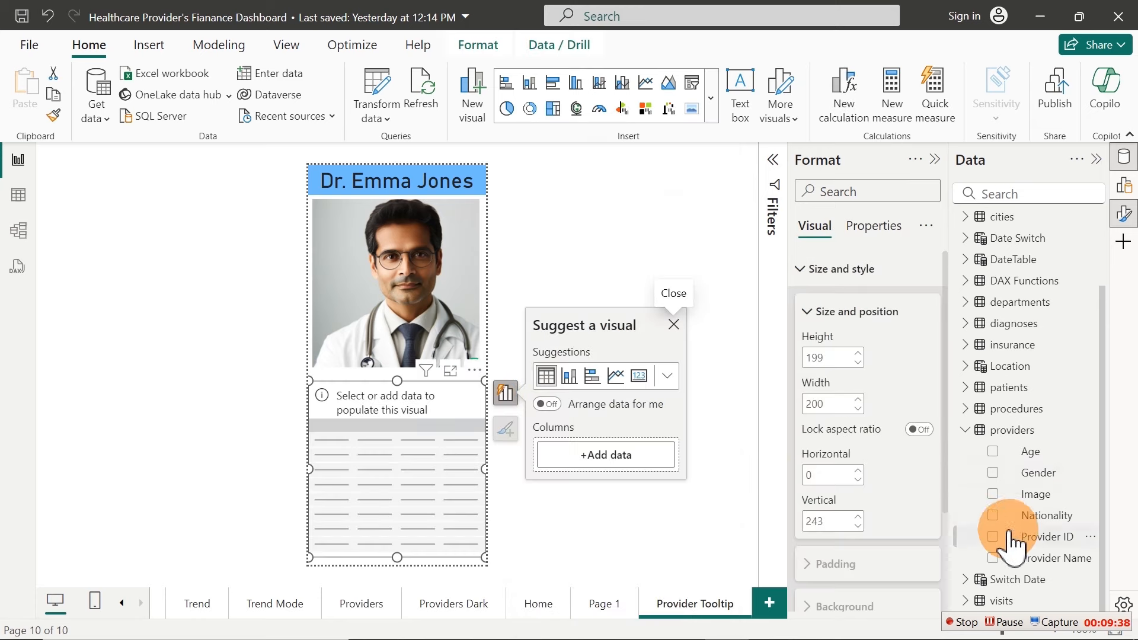
pyautogui.click(993, 452)
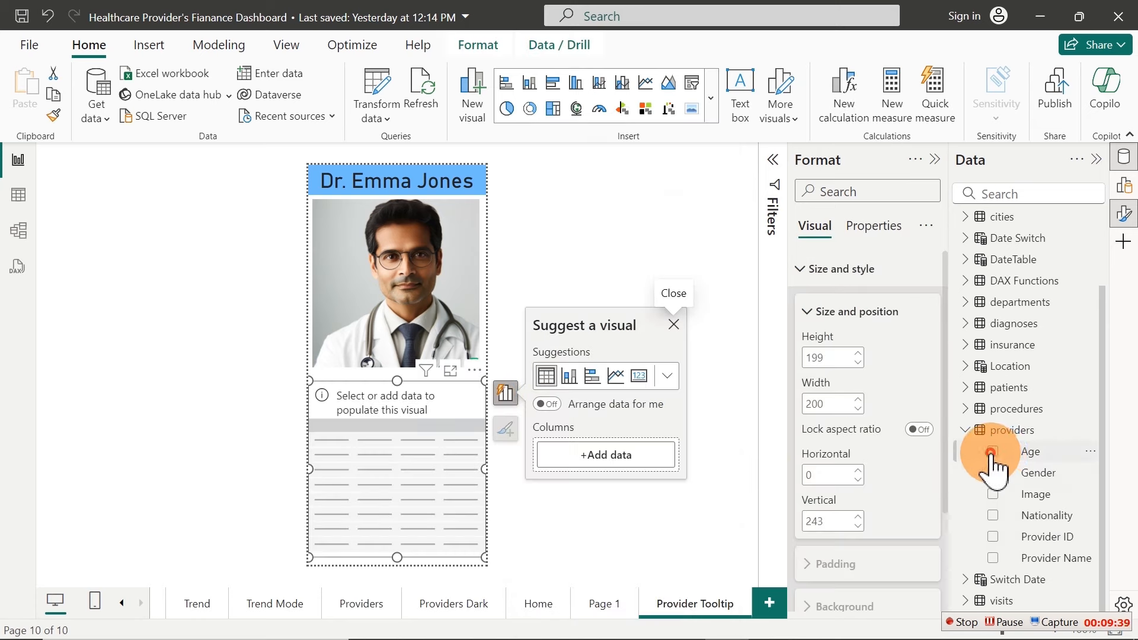
pyautogui.click(995, 515)
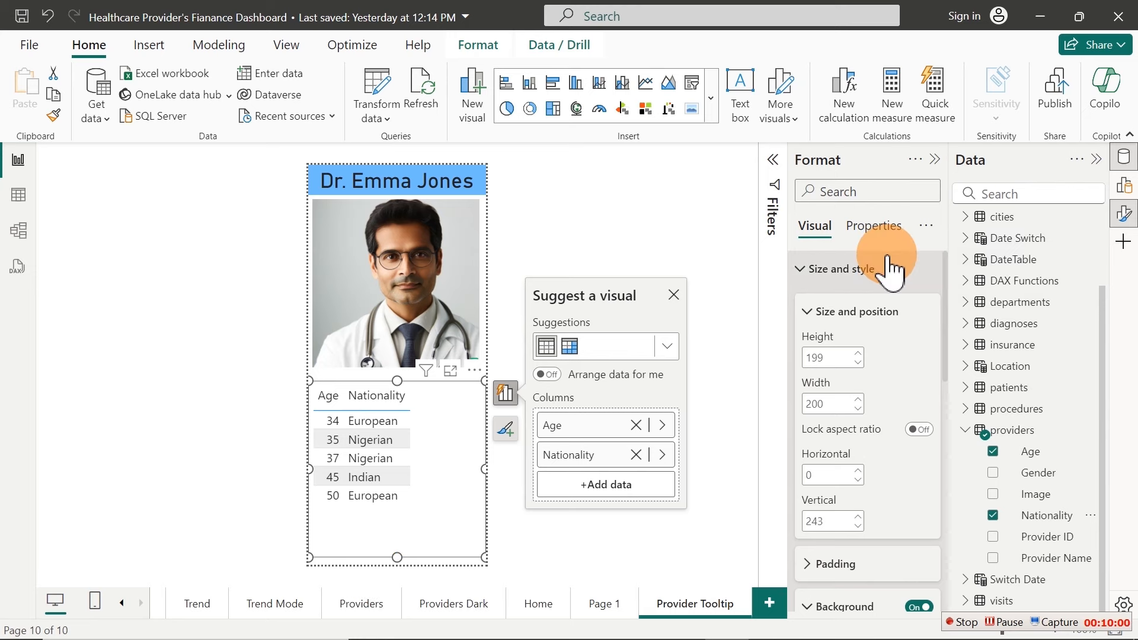
# Set the font size of the Age and Nationality table's values to 12
pyautogui.click(1123, 159)
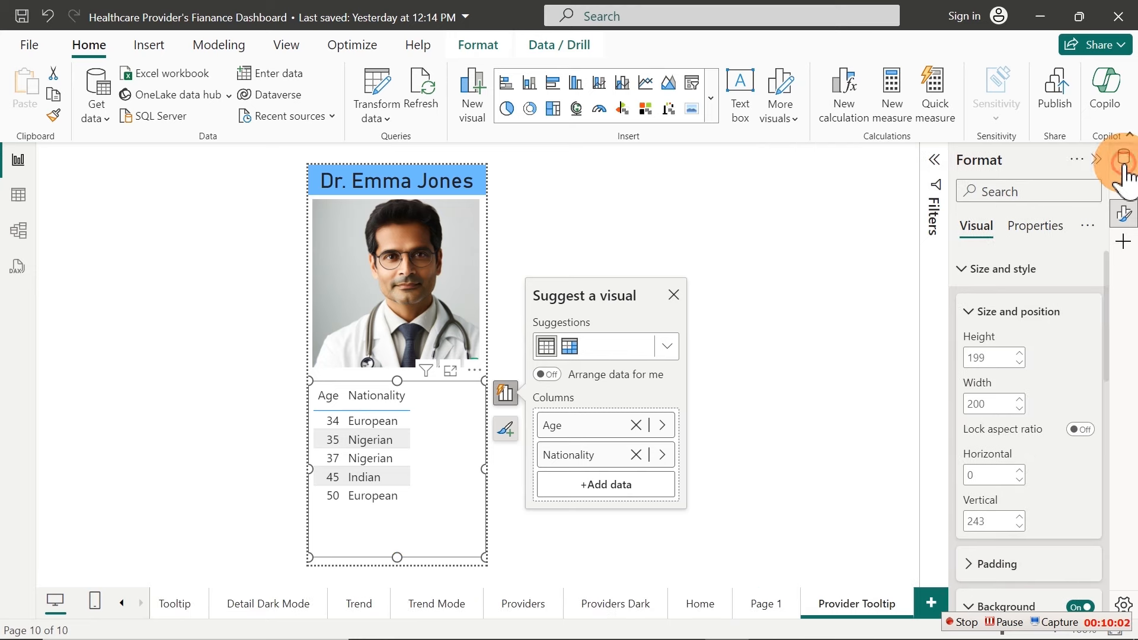
pyautogui.click(979, 276)
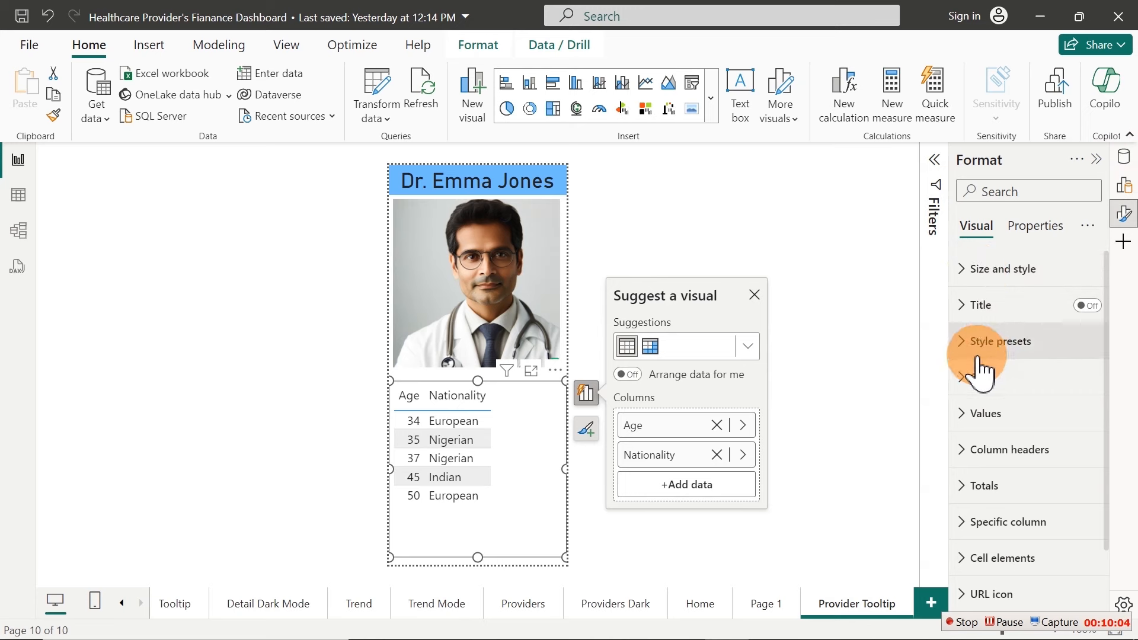
pyautogui.click(1008, 415)
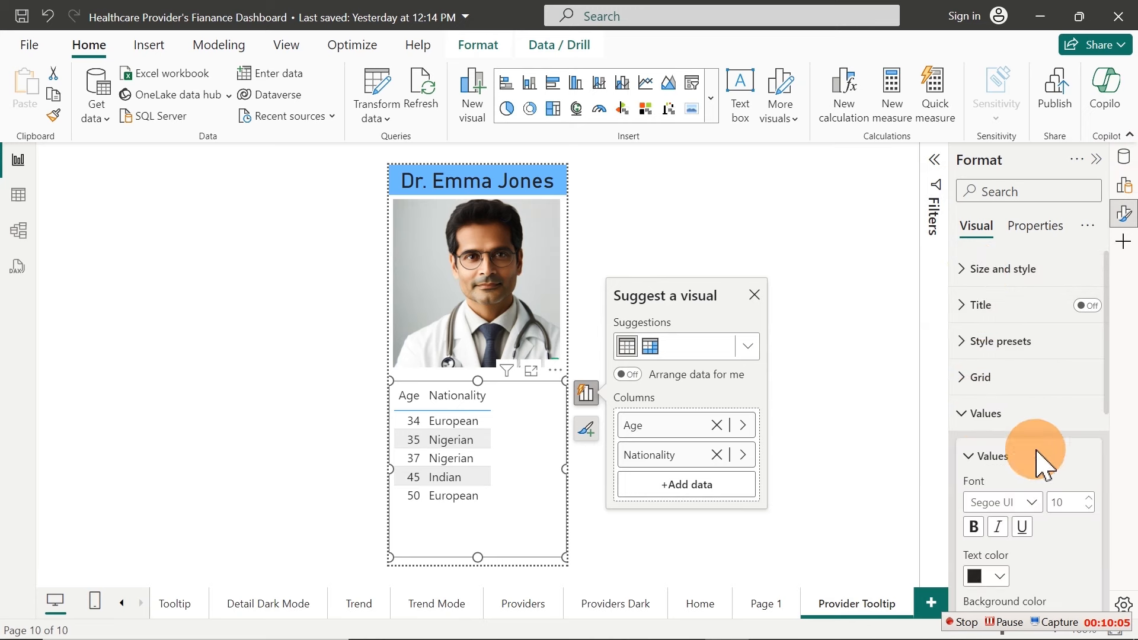
pyautogui.click(1093, 498)
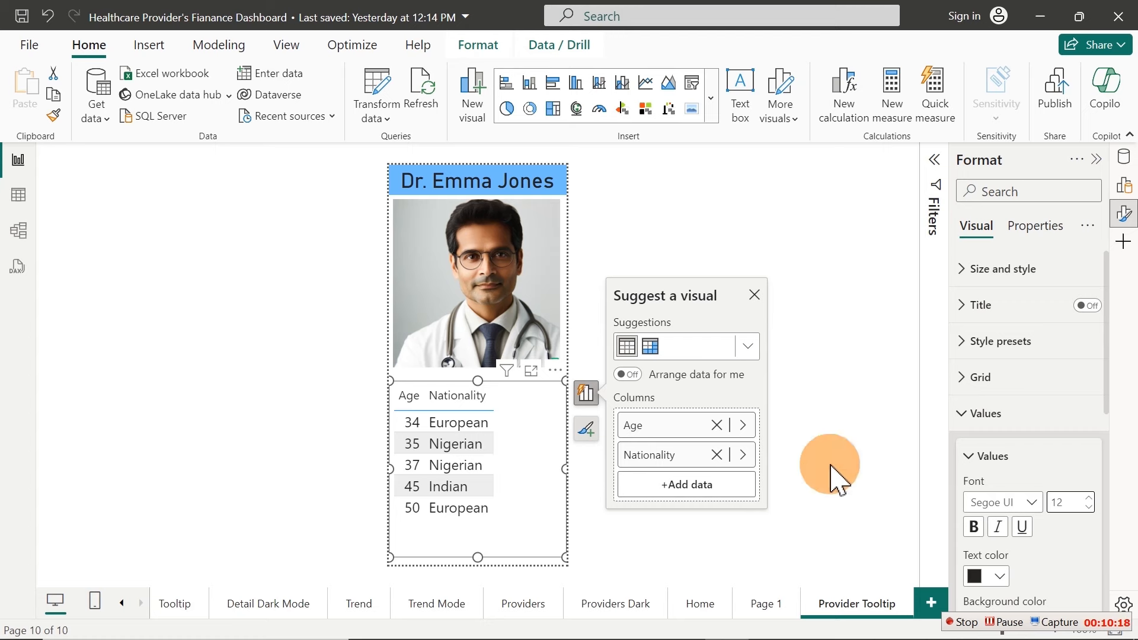
pyautogui.click(1012, 414)
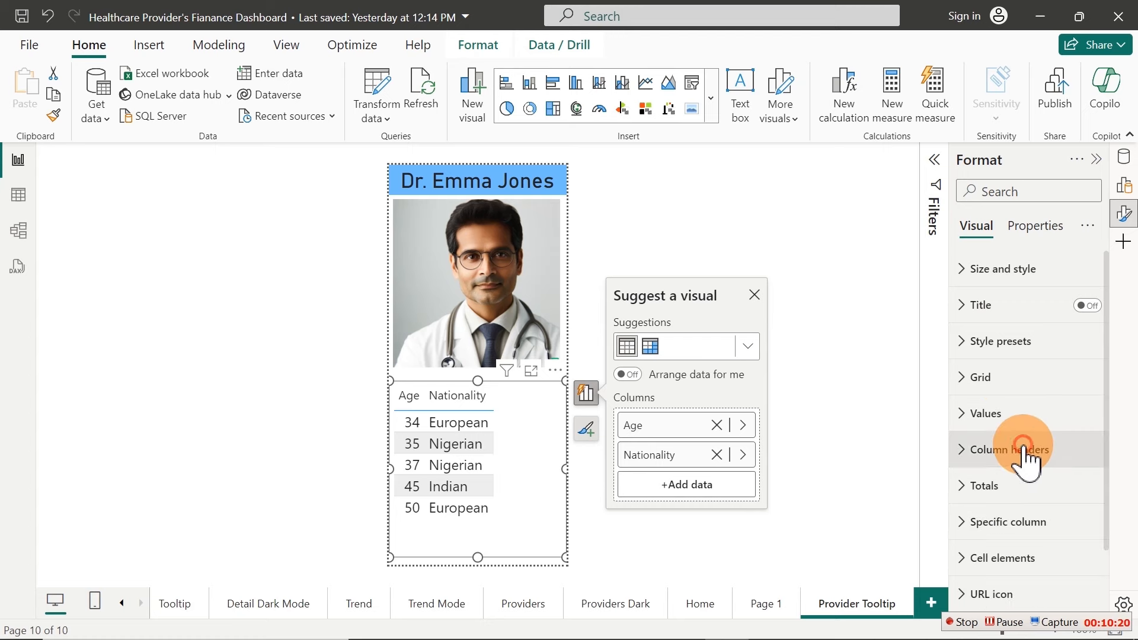
# Set the table's column header font size to 11 and widen the Age column so both columns span the visual
pyautogui.click(1026, 452)
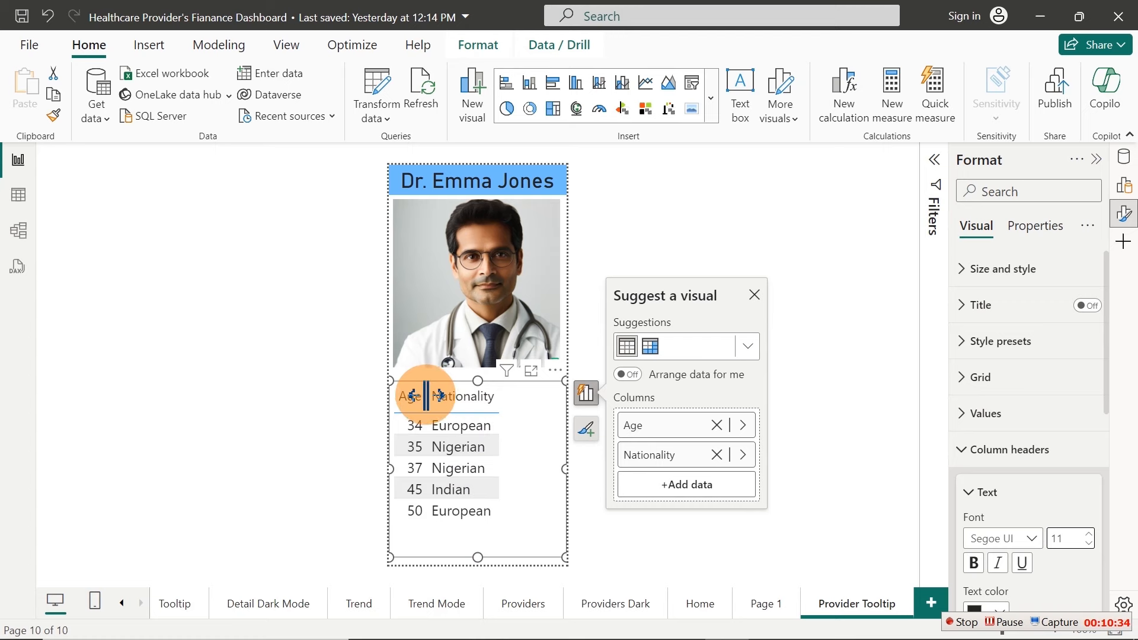
pyautogui.moveTo(425, 395); pyautogui.dragTo(484, 396)
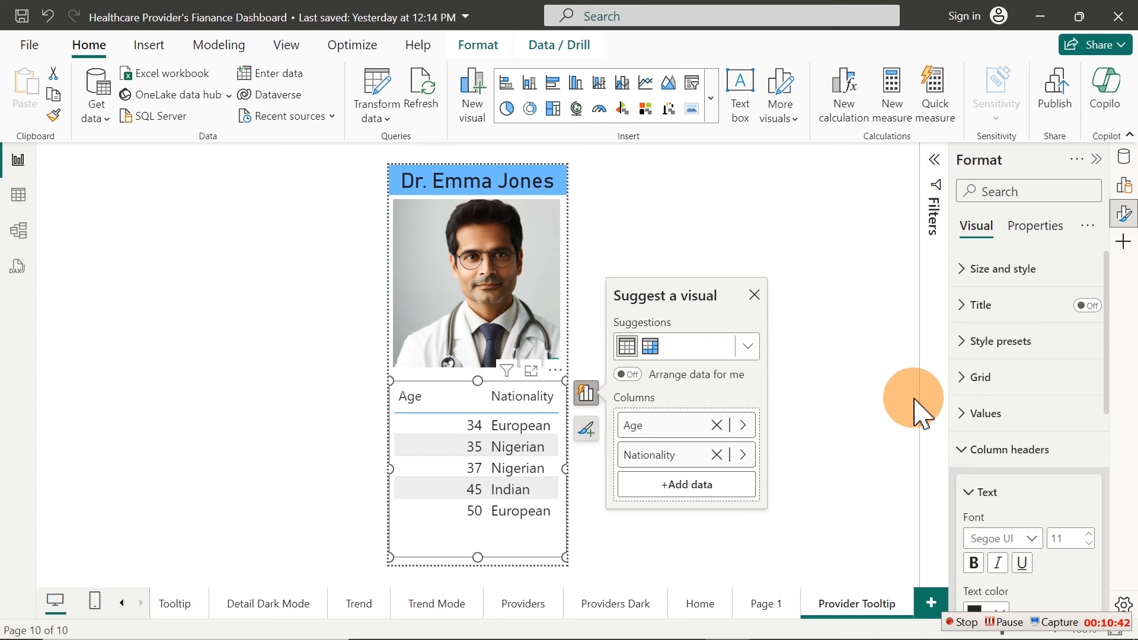
pyautogui.click(1006, 448)
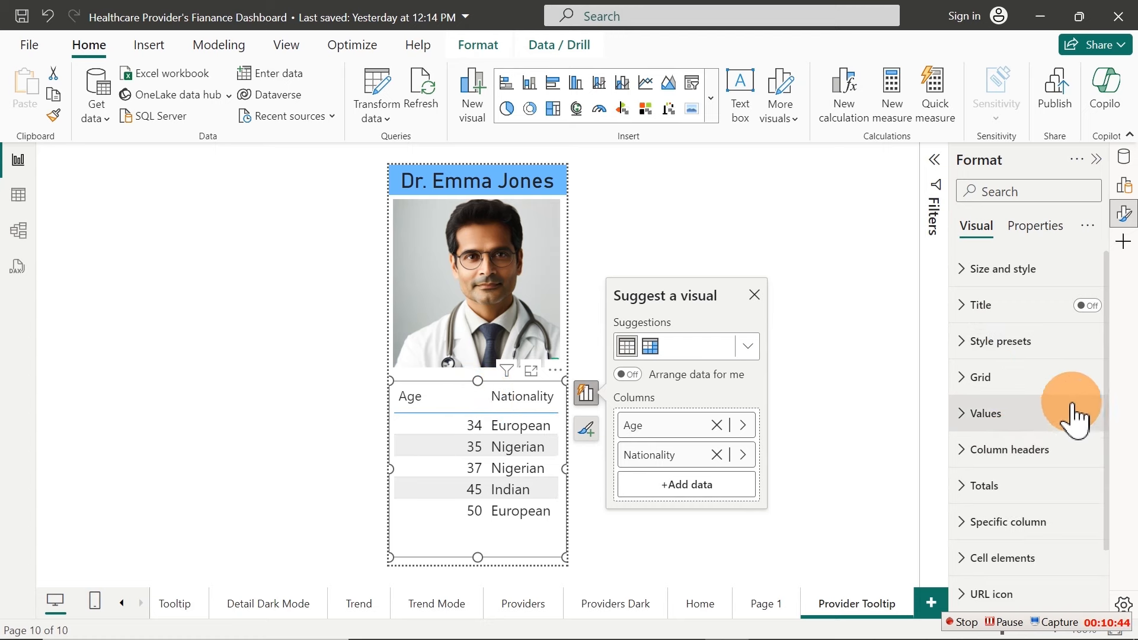
# Left-align the values of the Age column using the column-specific formatting
pyautogui.click(1107, 373)
pyautogui.moveTo(1106, 373); pyautogui.dragTo(1118, 470)
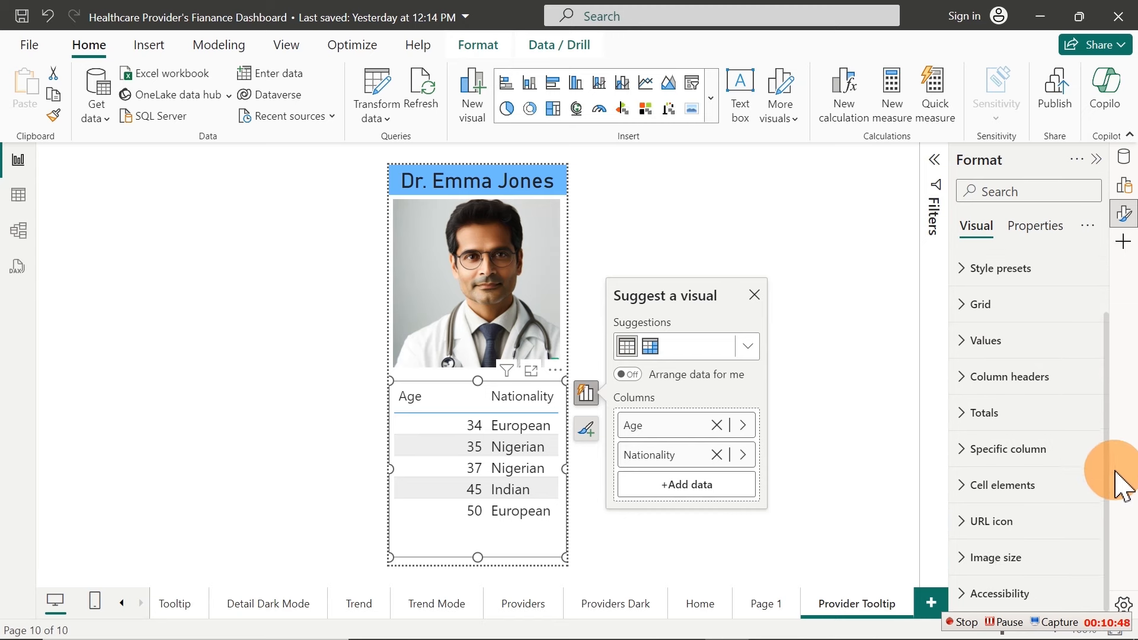
pyautogui.click(989, 456)
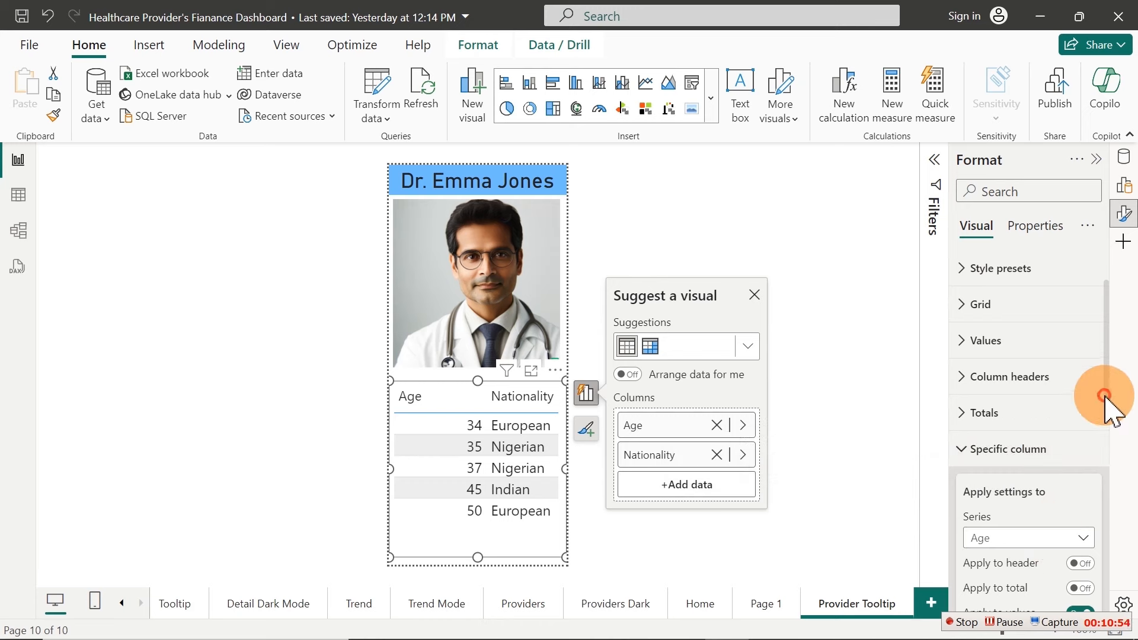
pyautogui.moveTo(1109, 401); pyautogui.dragTo(1108, 489)
pyautogui.scroll(-1, 1114, 534)
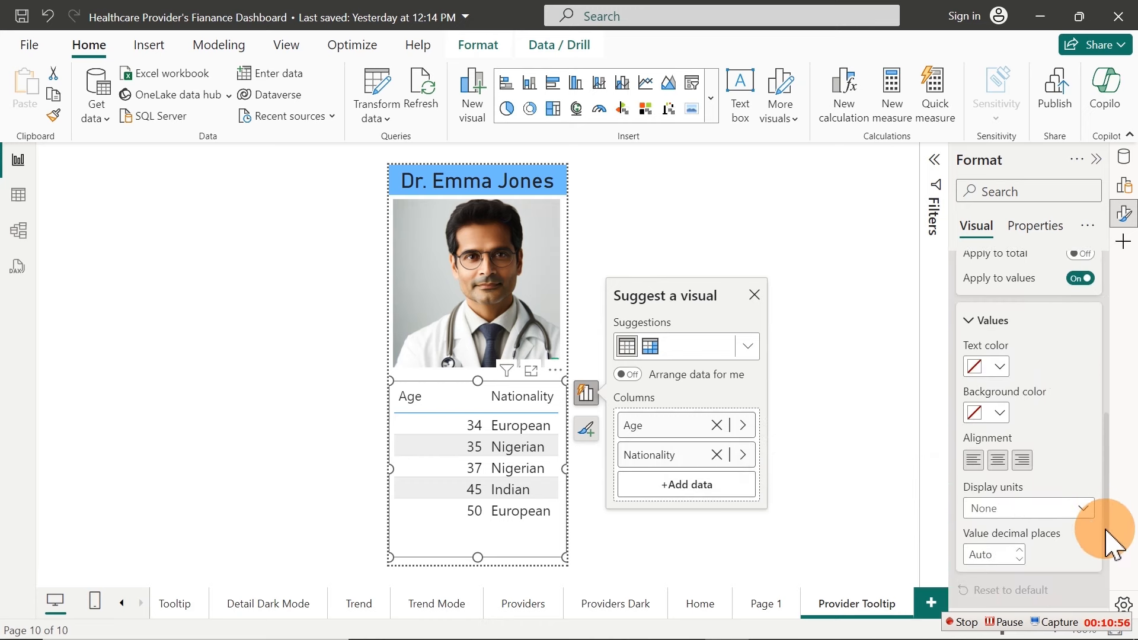
pyautogui.click(973, 461)
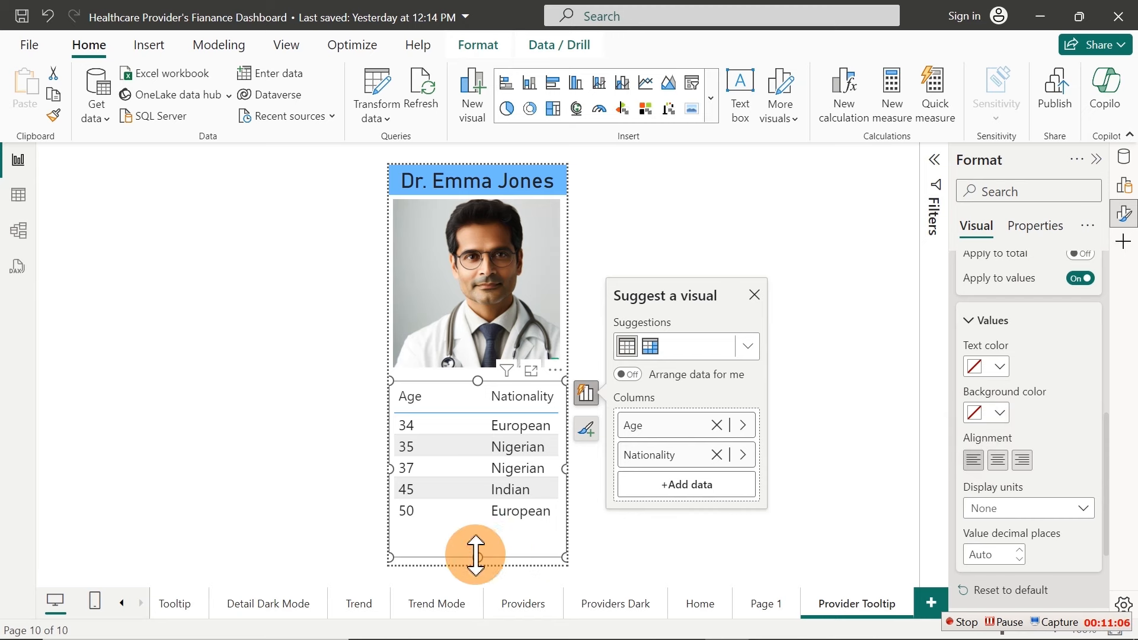
# Reduce the table's height beneath the provider picture until only the header and one data row fit
pyautogui.moveTo(479, 554); pyautogui.dragTo(484, 446)
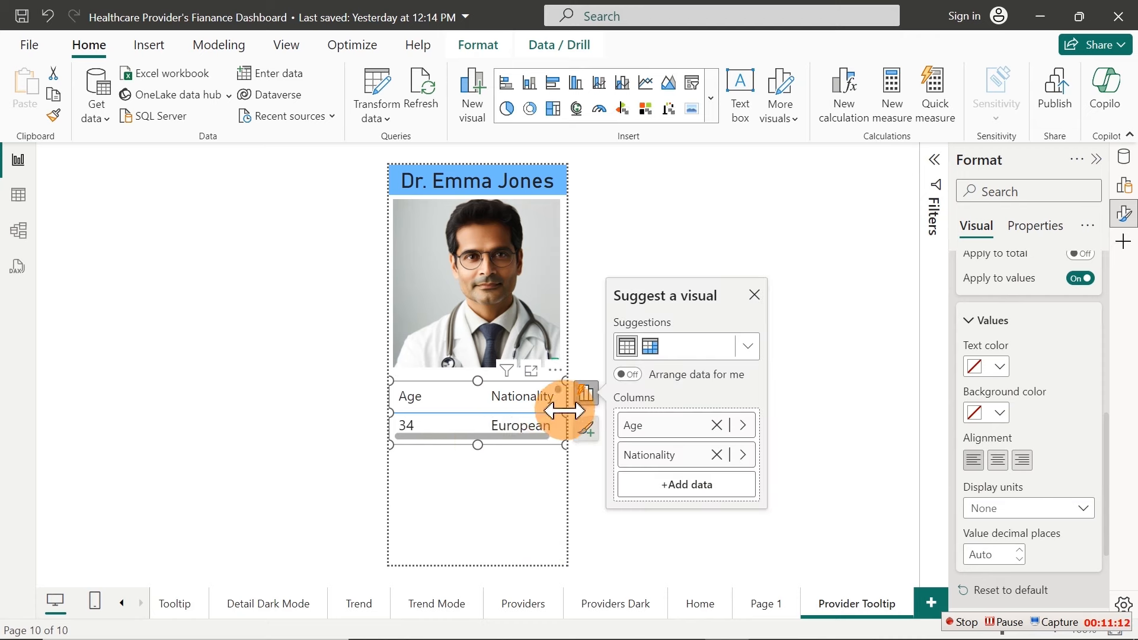
pyautogui.moveTo(565, 411); pyautogui.dragTo(573, 411)
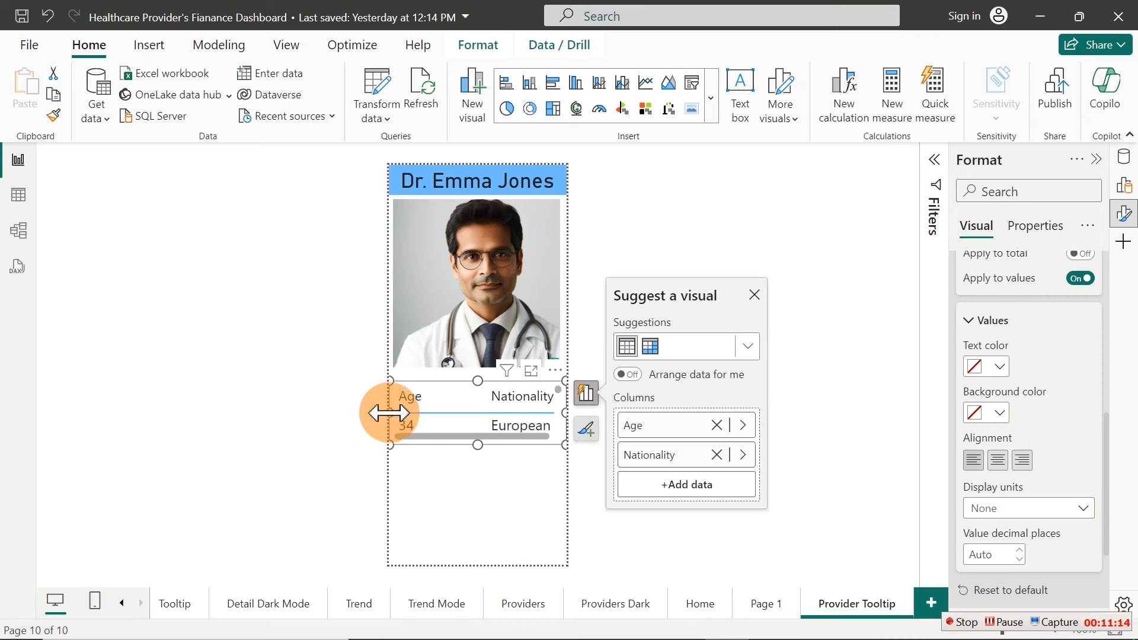
pyautogui.moveTo(389, 414); pyautogui.dragTo(386, 422)
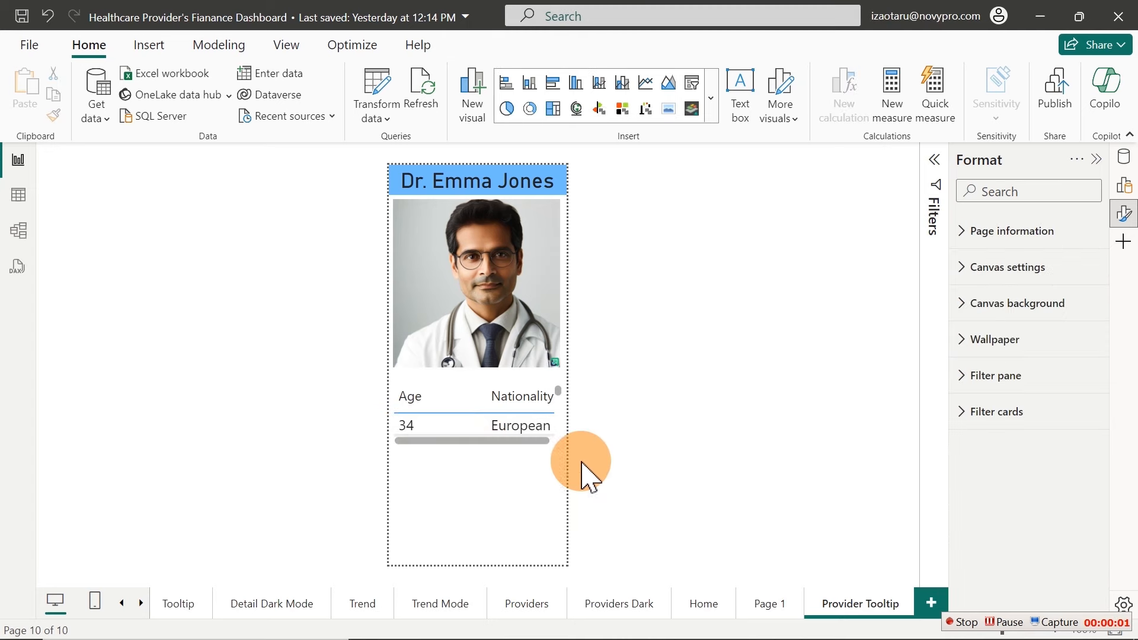
pyautogui.moveTo(444, 438)
pyautogui.mouseDown()
pyautogui.moveTo(469, 442)
pyautogui.moveTo(452, 453)
pyautogui.mouseUp()
pyautogui.click(558, 396)
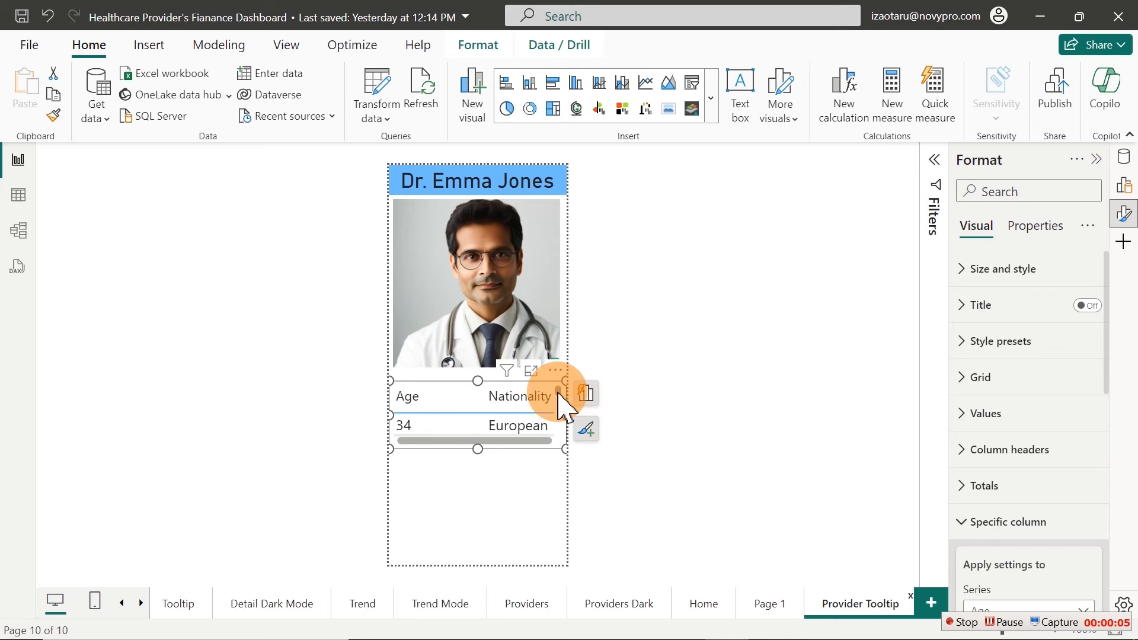
# Enable tooltips for the provider picture slicer on Page 1 and use Provider Tooltip as its report page tooltip
pyautogui.click(773, 604)
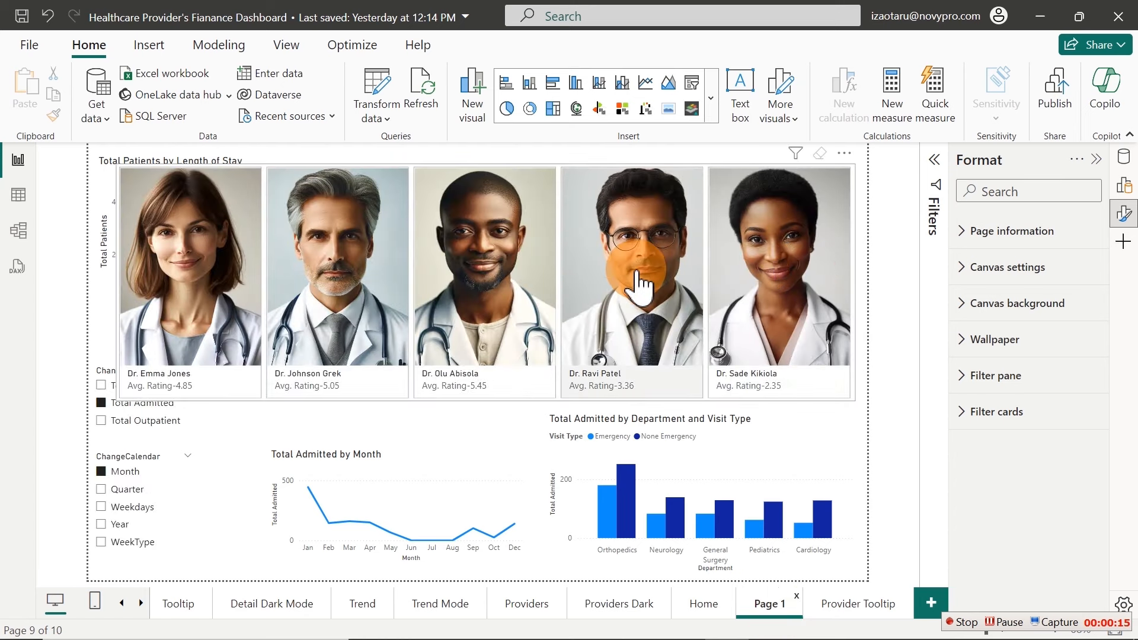
pyautogui.click(852, 315)
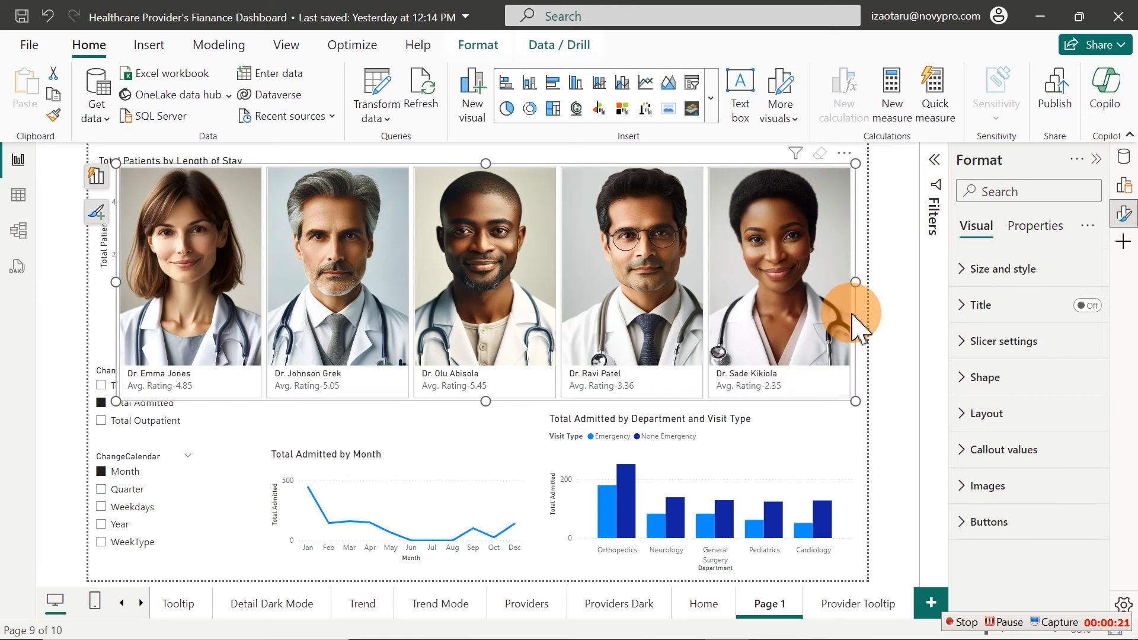
pyautogui.click(1039, 227)
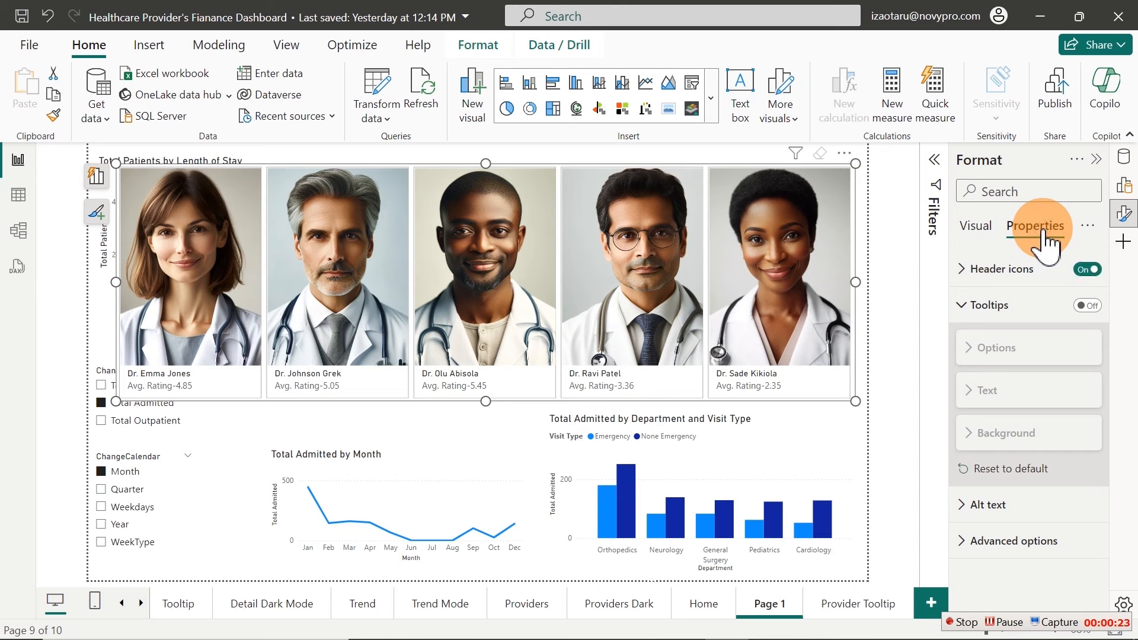
pyautogui.click(1084, 306)
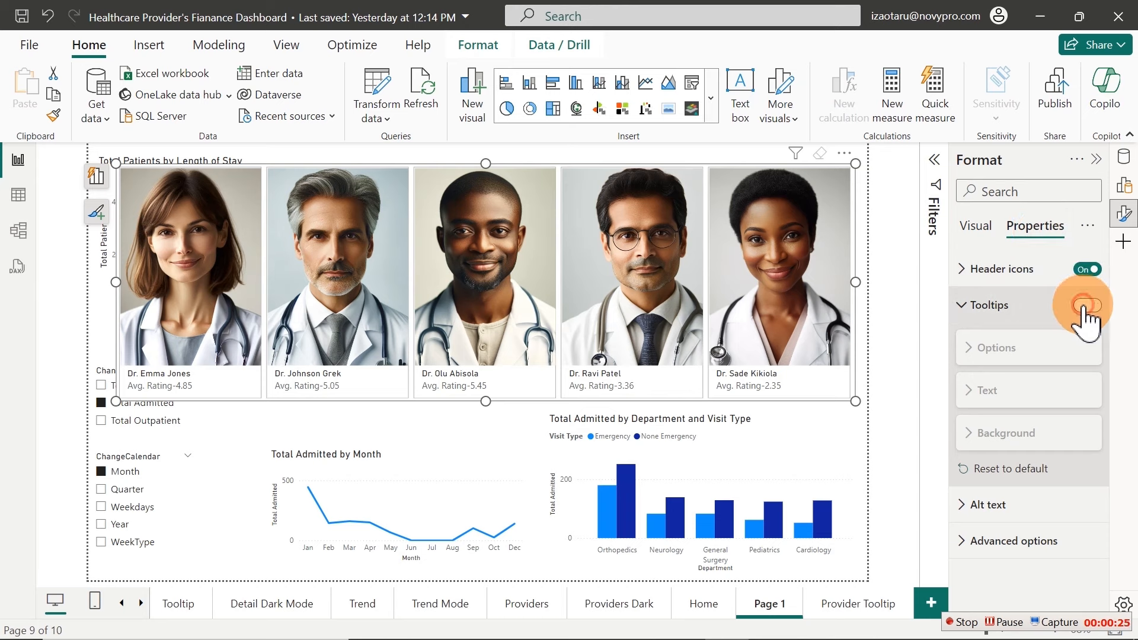
pyautogui.click(789, 270)
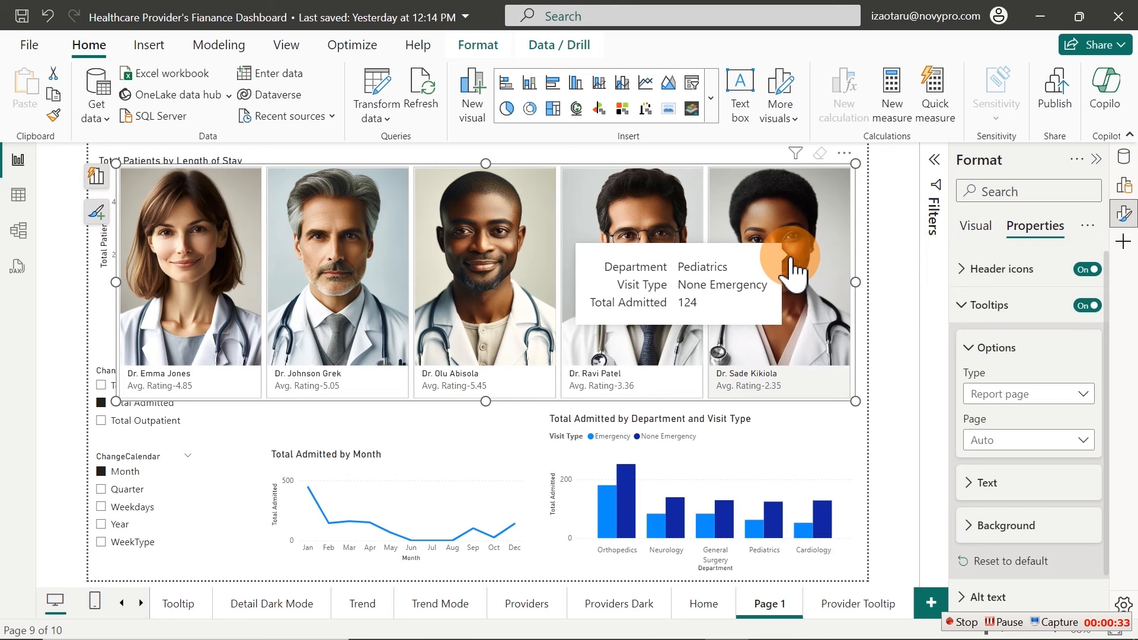
pyautogui.click(1047, 445)
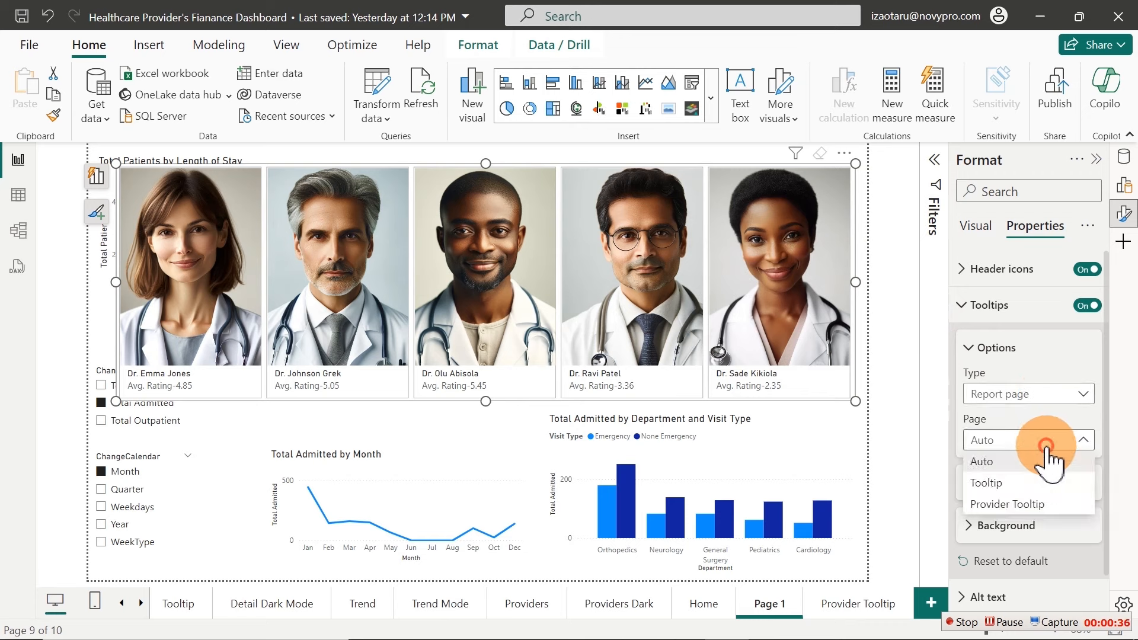
pyautogui.click(1004, 505)
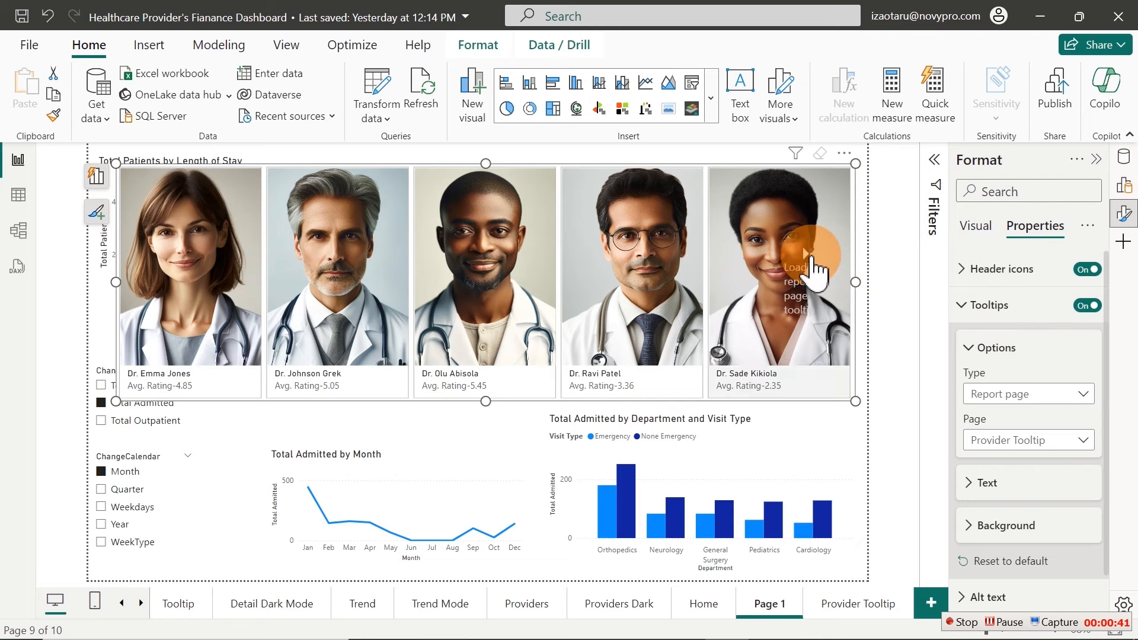
# Examine the report page tooltips for the individual provider pictures in the slicer
pyautogui.moveTo(814, 268)
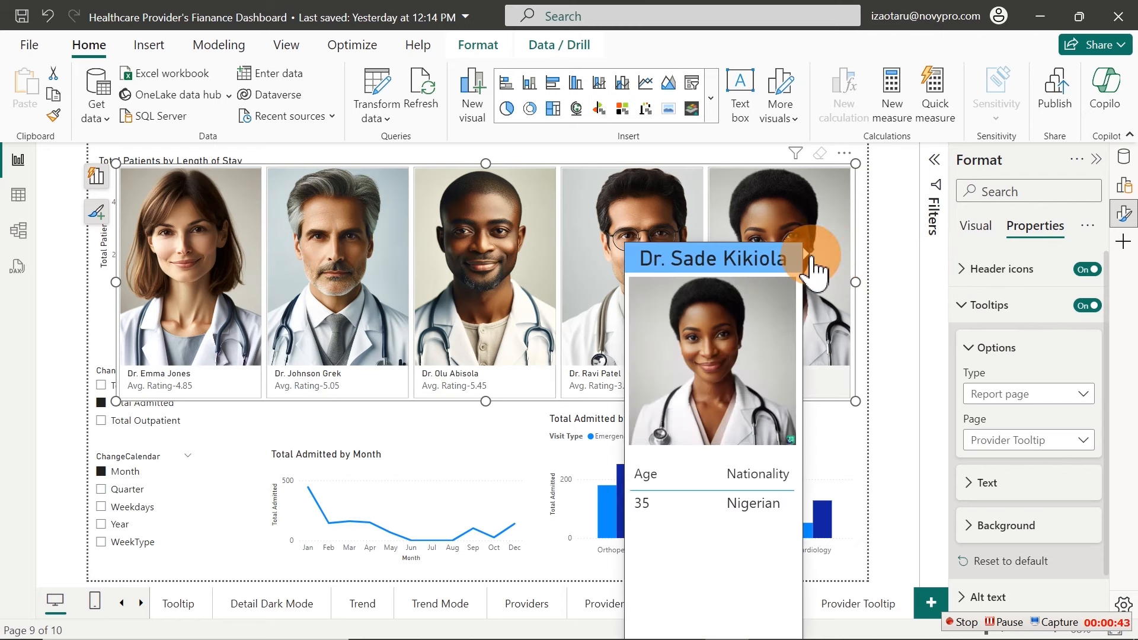
pyautogui.moveTo(646, 235)
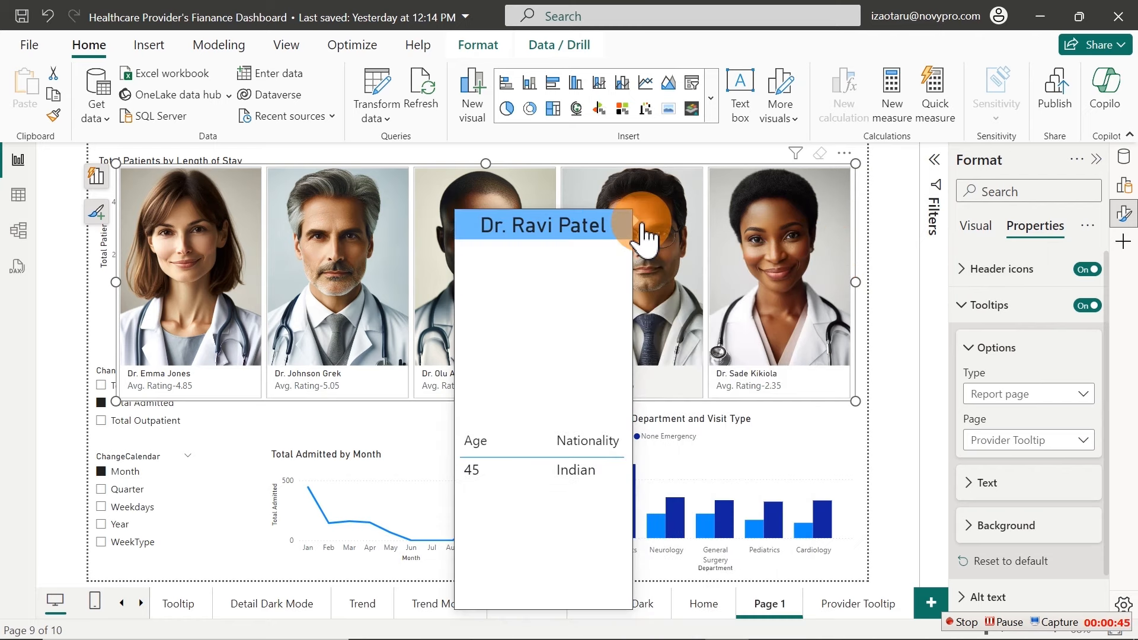
pyautogui.moveTo(495, 229)
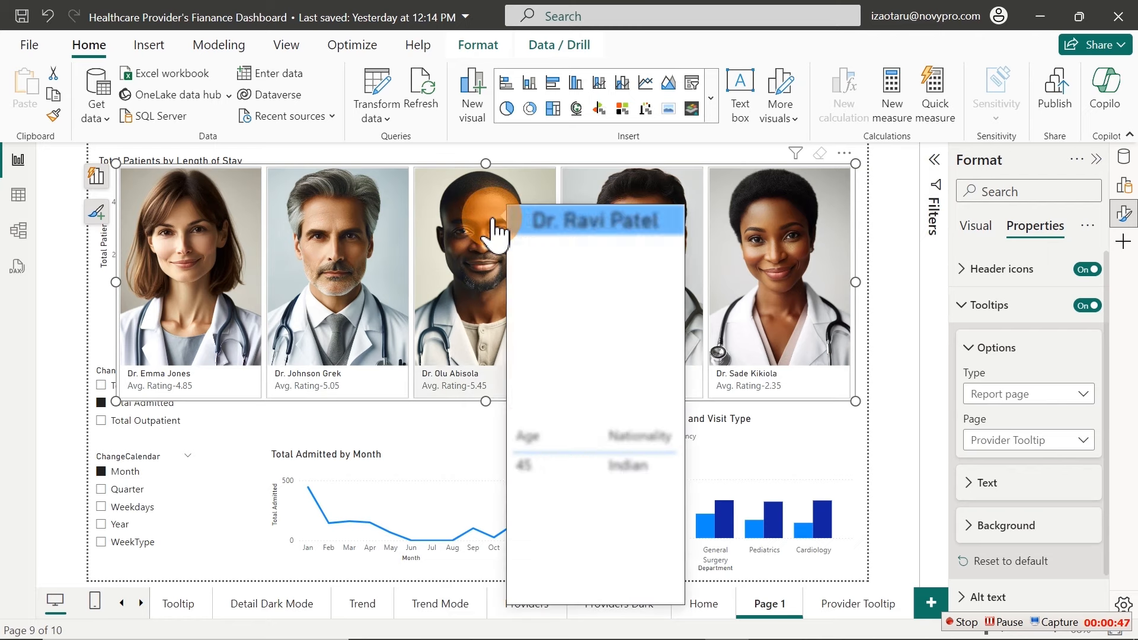
pyautogui.moveTo(342, 249)
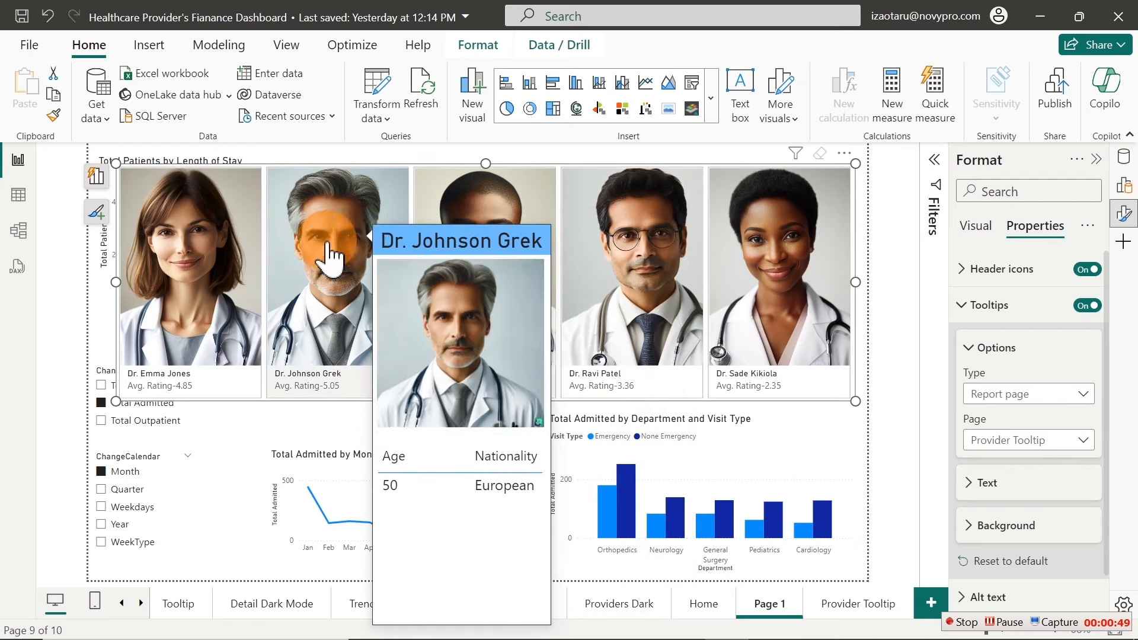
pyautogui.moveTo(234, 264)
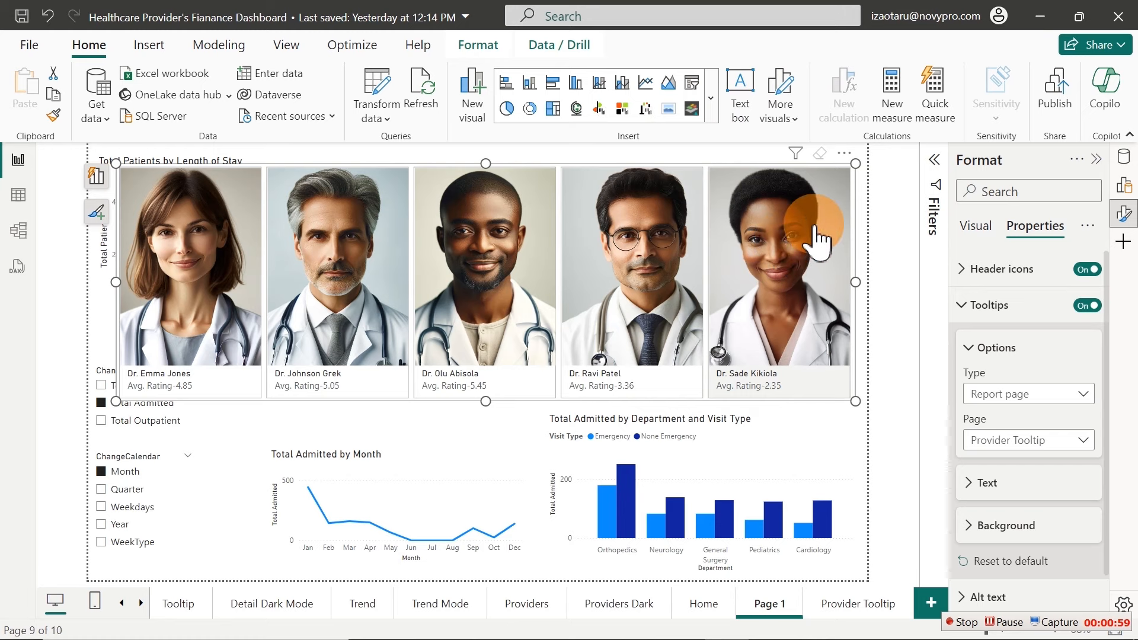
pyautogui.moveTo(818, 225)
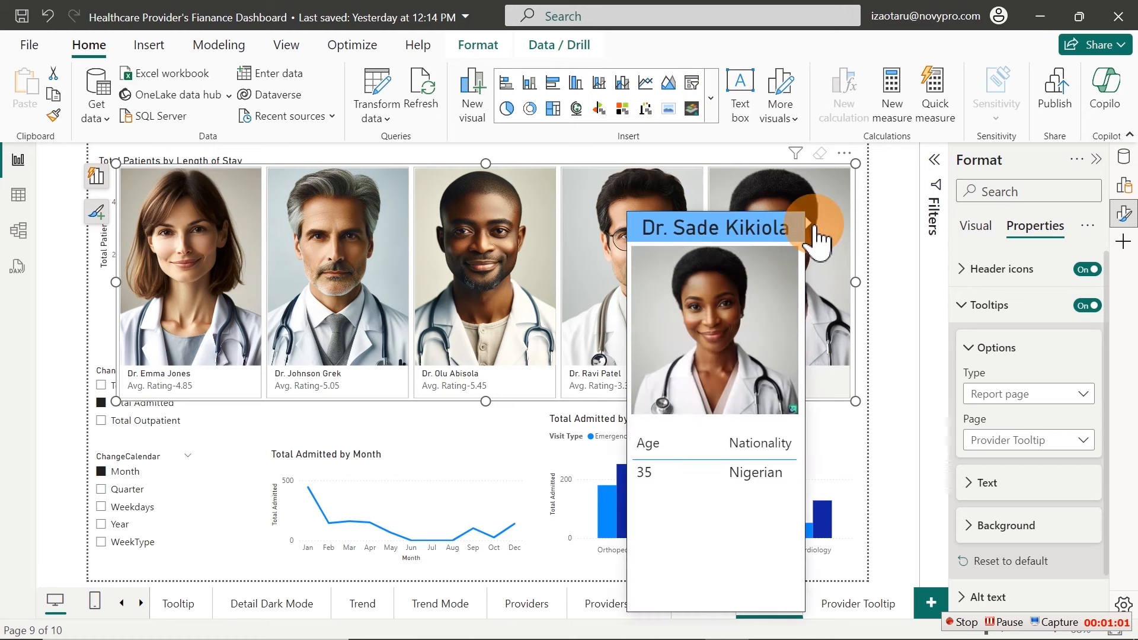
# Set both the background and alternate background colors of the Provider Tooltip table's values to Black, 20% lighter
pyautogui.click(855, 611)
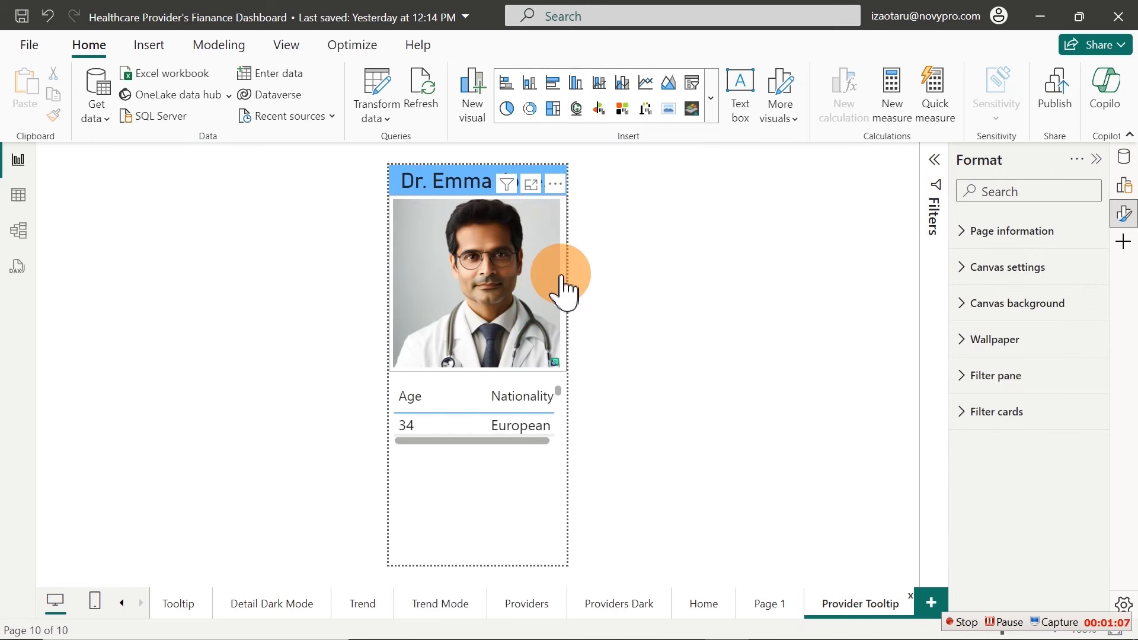
pyautogui.click(562, 285)
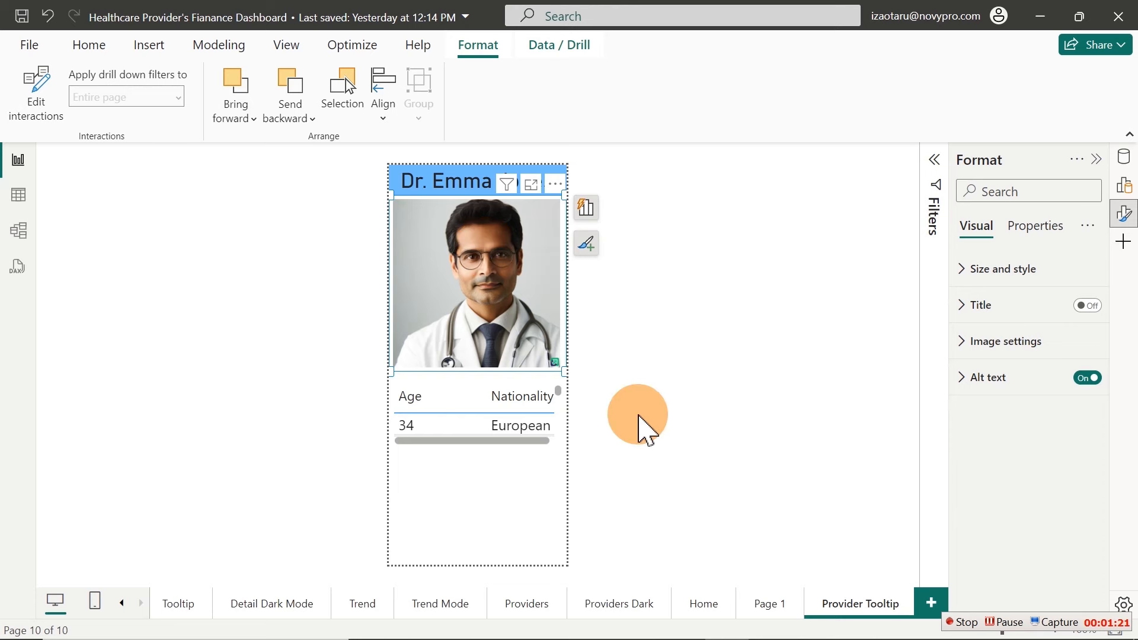
pyautogui.click(470, 444)
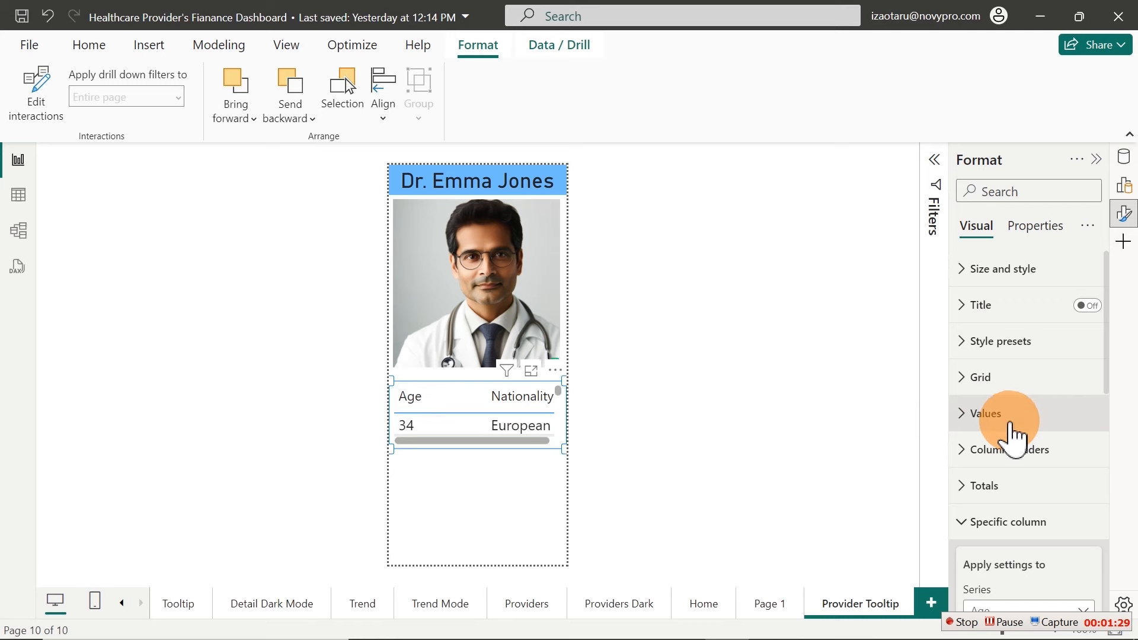
pyautogui.click(1012, 426)
pyautogui.moveTo(1109, 346); pyautogui.dragTo(1120, 399)
pyautogui.click(1001, 387)
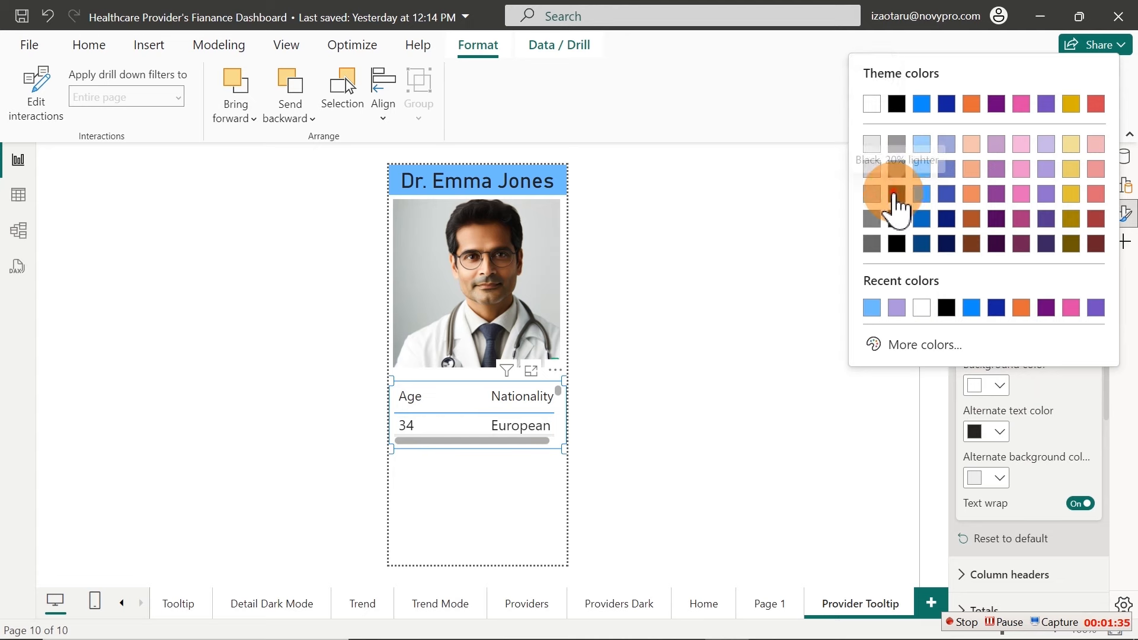
pyautogui.click(897, 194)
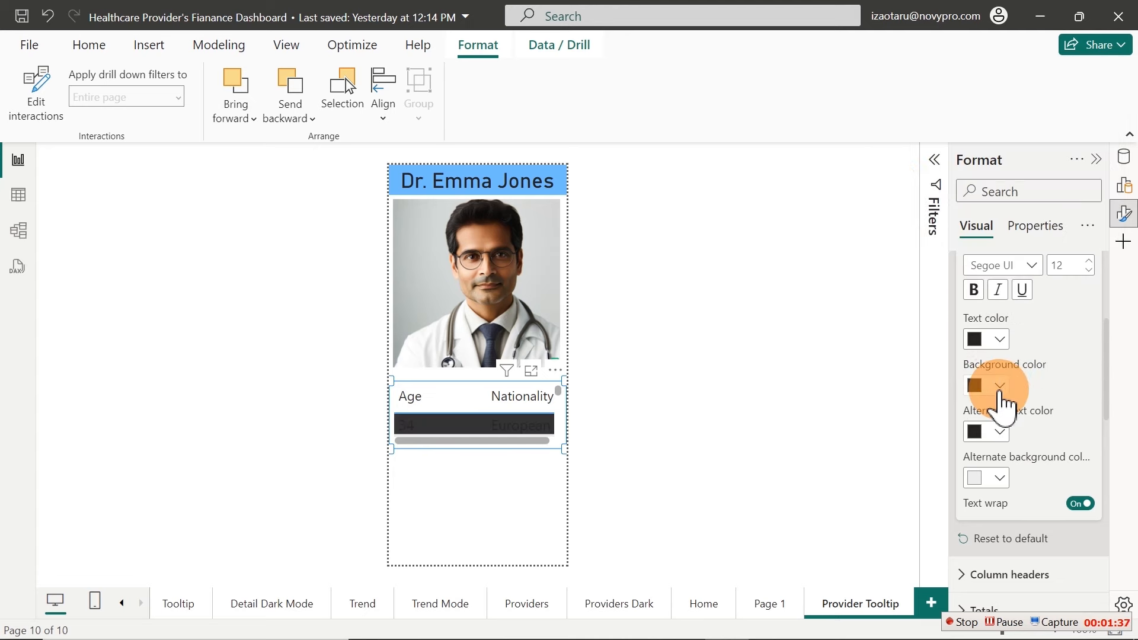
pyautogui.click(993, 480)
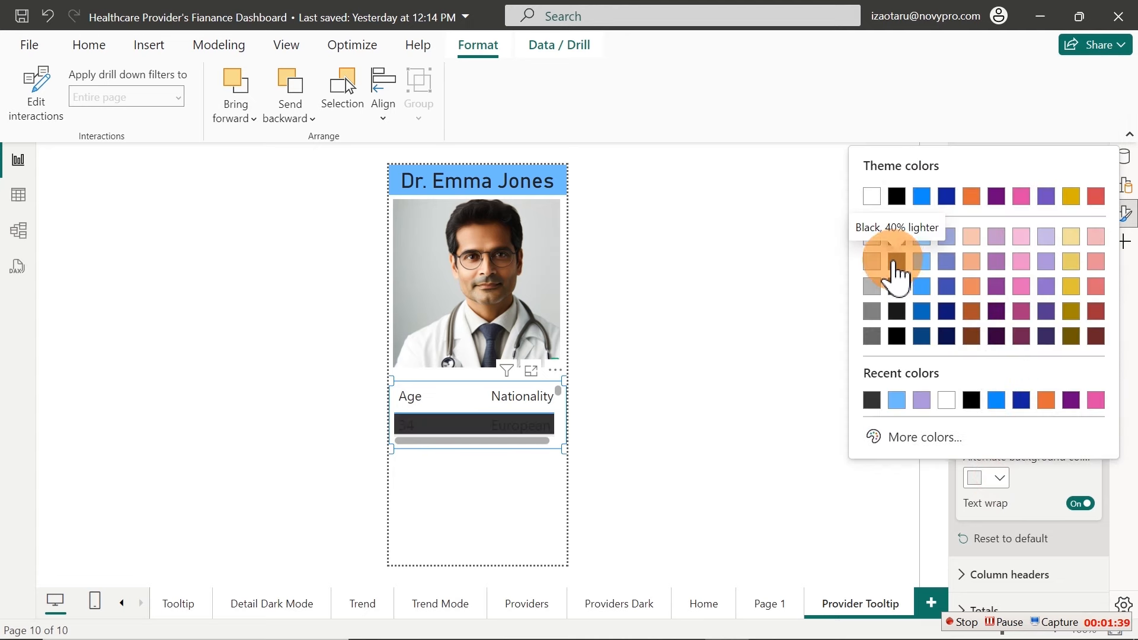
pyautogui.click(873, 400)
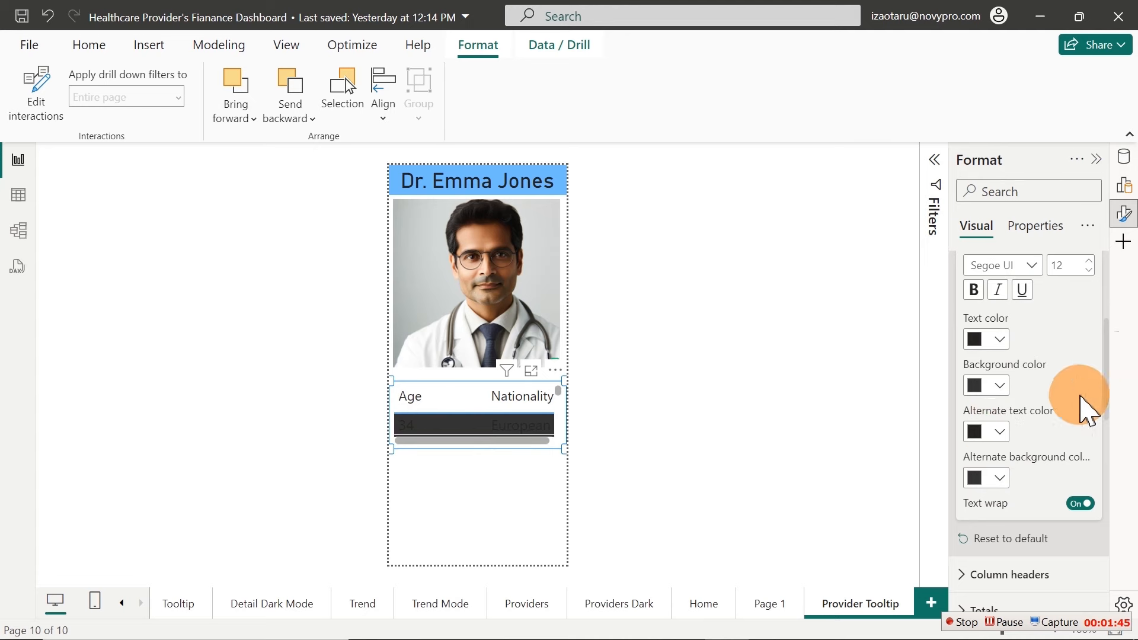
# Set the main text color of the table's values to white
pyautogui.click(1000, 339)
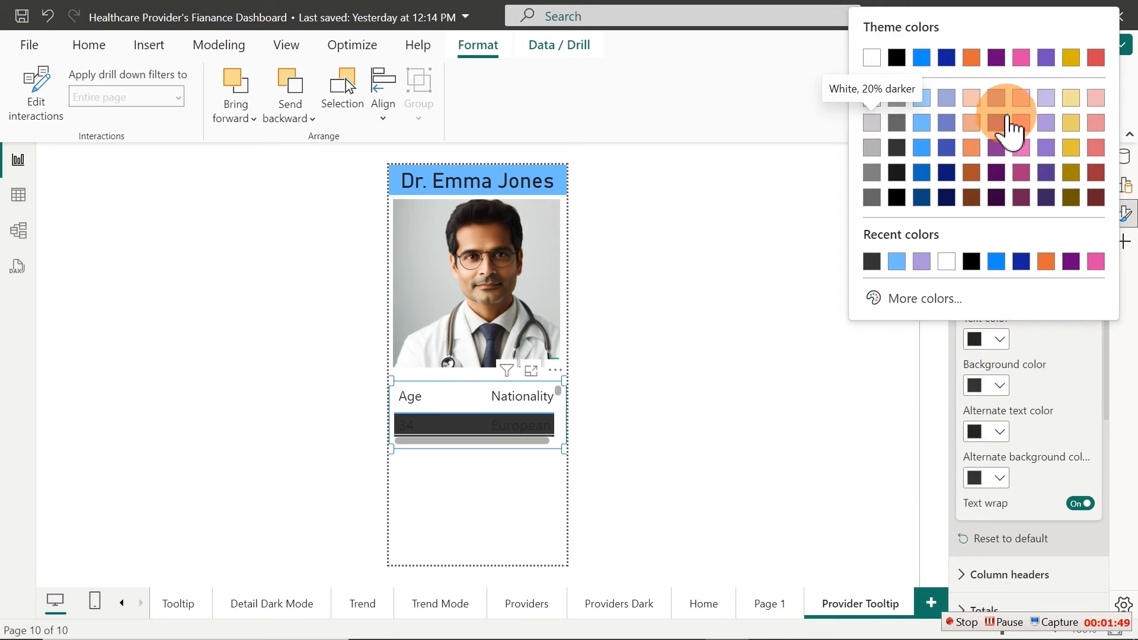
pyautogui.click(873, 59)
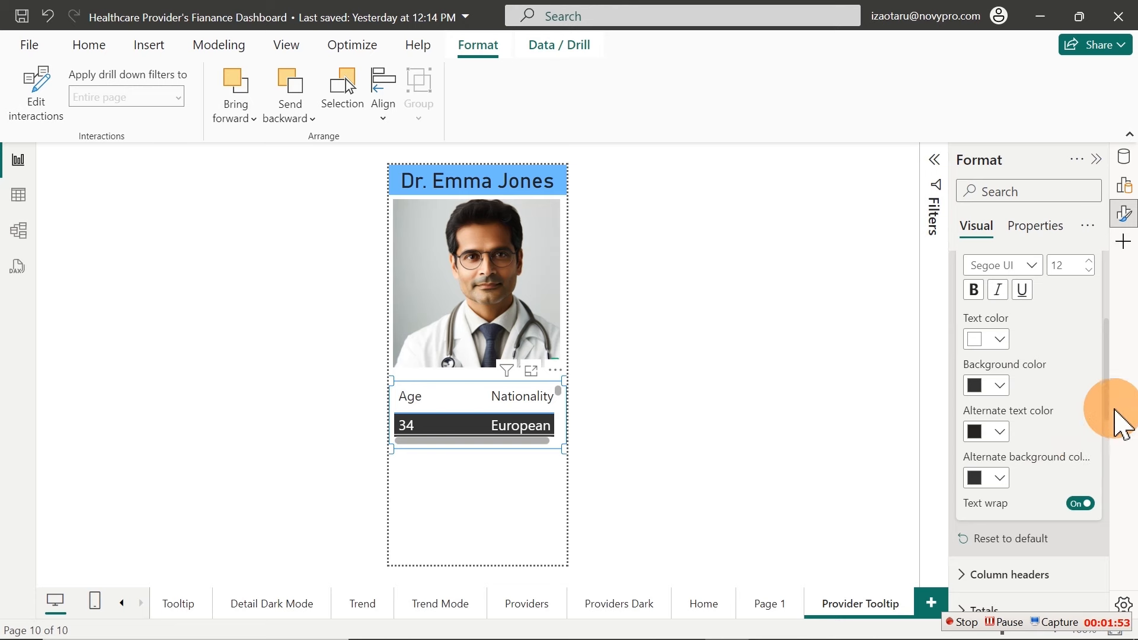
pyautogui.moveTo(1115, 410); pyautogui.dragTo(1120, 358)
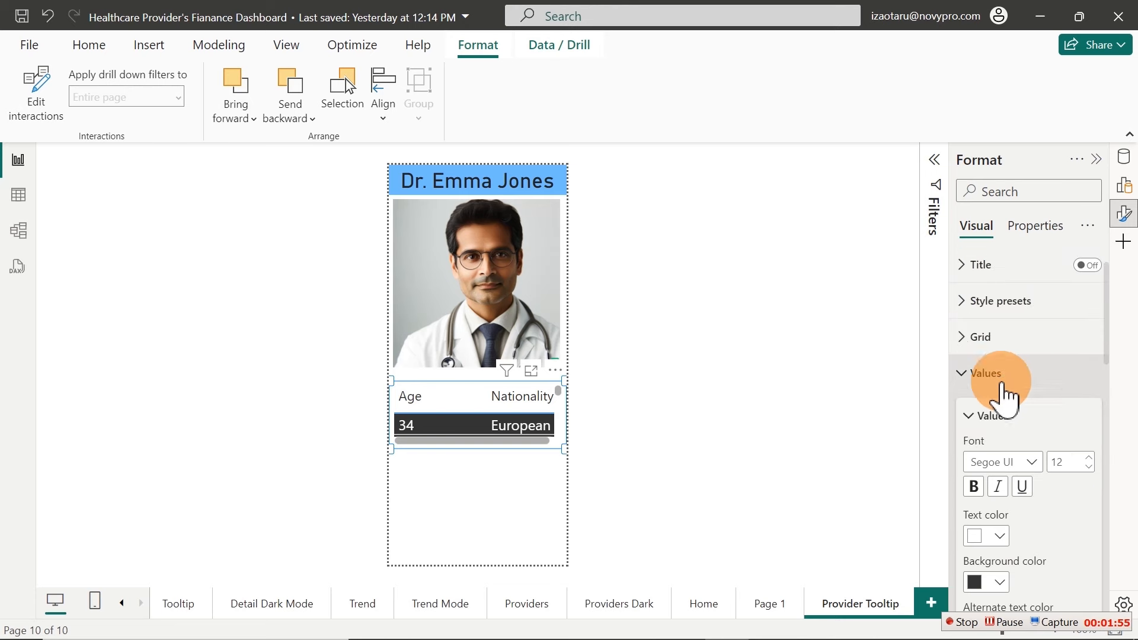
pyautogui.click(1002, 380)
# Format the table's column headers with White, 10% darker text on a Black, 20% lighter background
pyautogui.click(1006, 411)
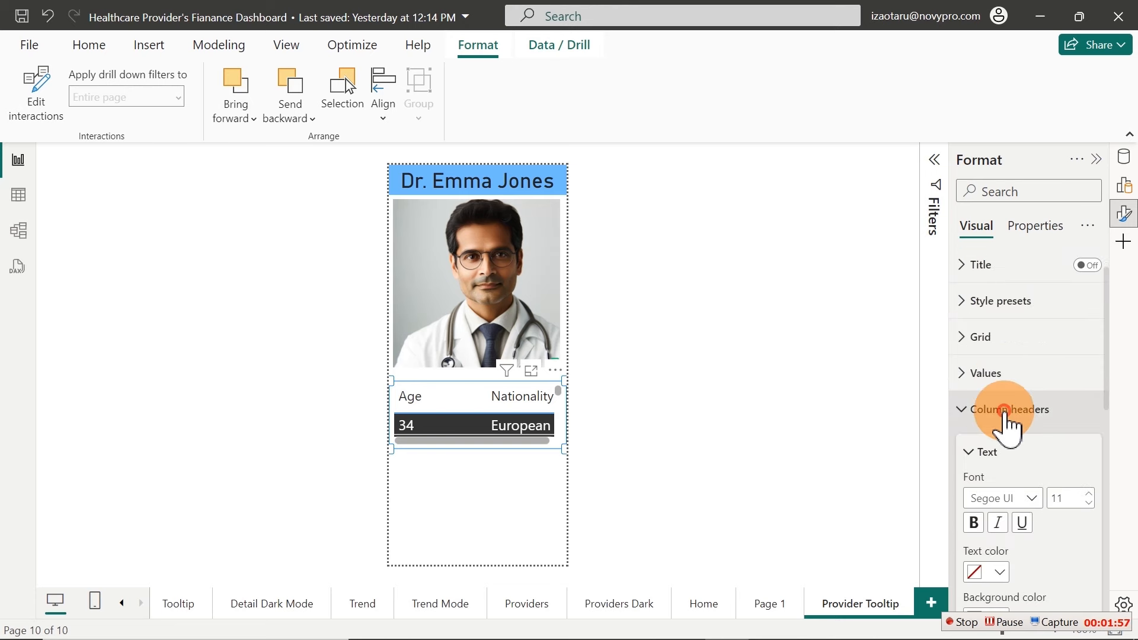
pyautogui.moveTo(1104, 348); pyautogui.dragTo(1098, 419)
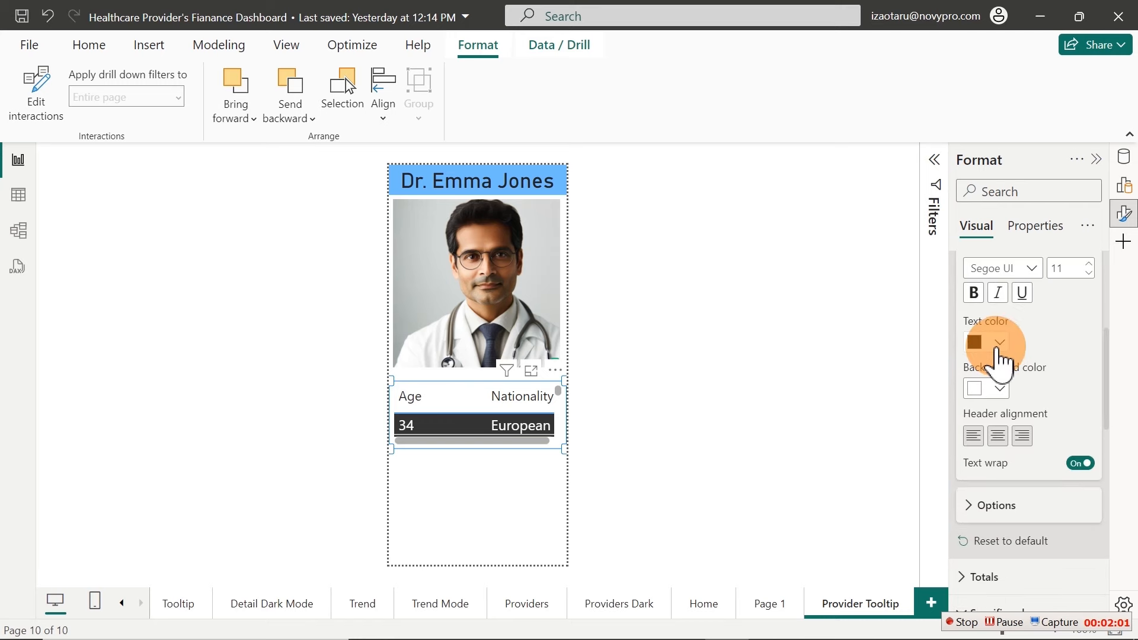
pyautogui.click(1000, 345)
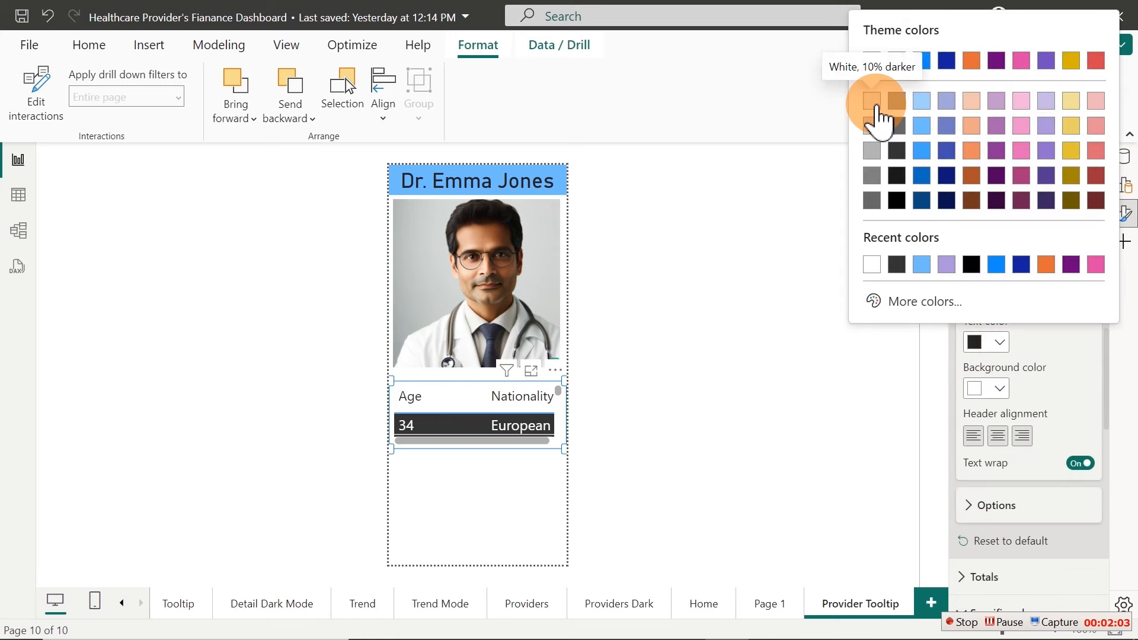
pyautogui.click(874, 102)
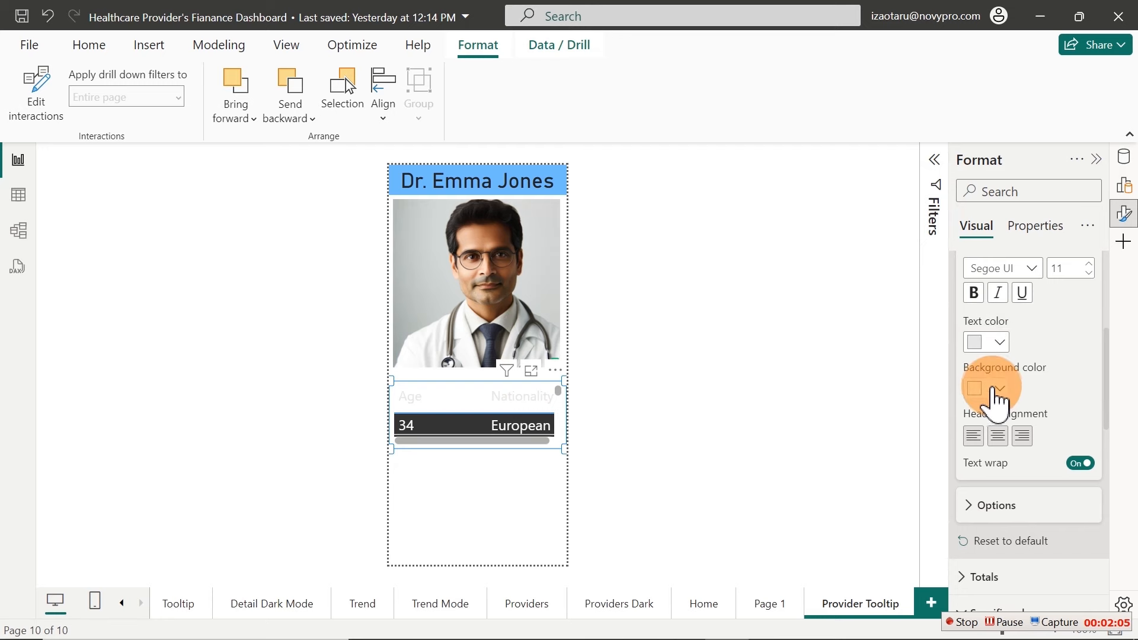
pyautogui.click(1000, 388)
pyautogui.click(921, 309)
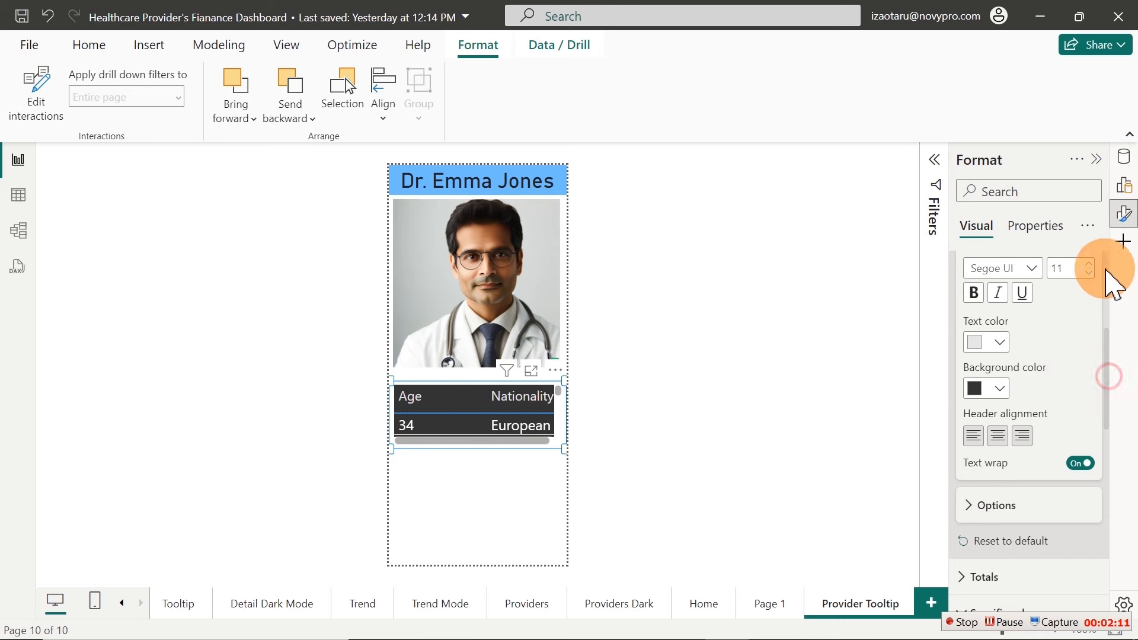
# Set the table visual's own background color to Black, 20% lighter, and check the provider tooltip on Page 1
pyautogui.moveTo(1107, 347); pyautogui.dragTo(1104, 279)
pyautogui.scroll(2, 1041, 254)
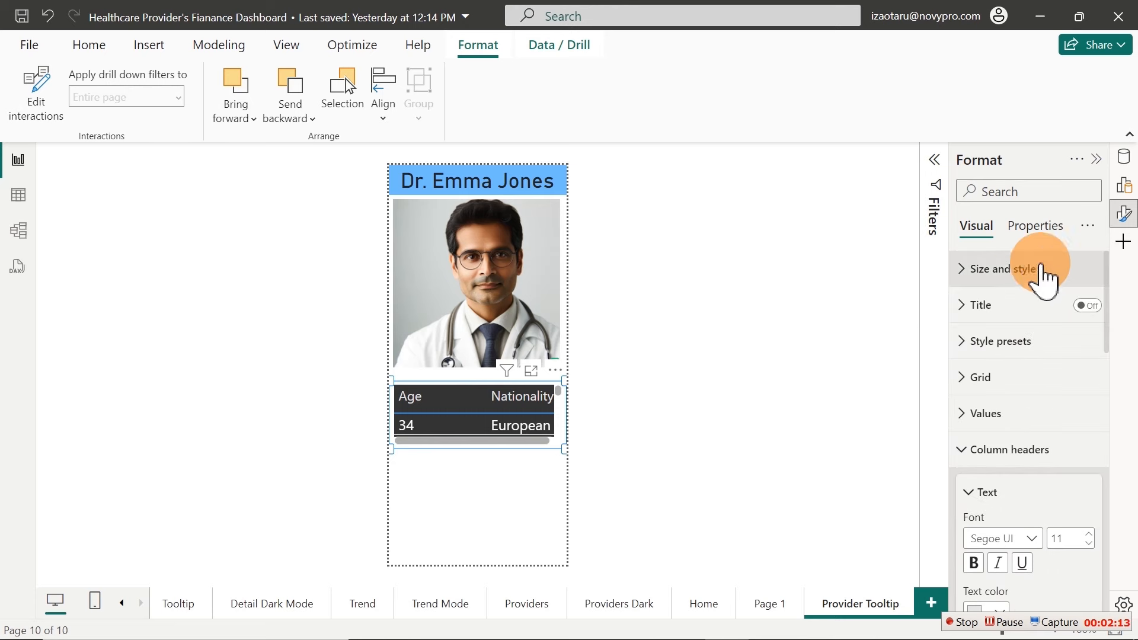
pyautogui.click(1009, 269)
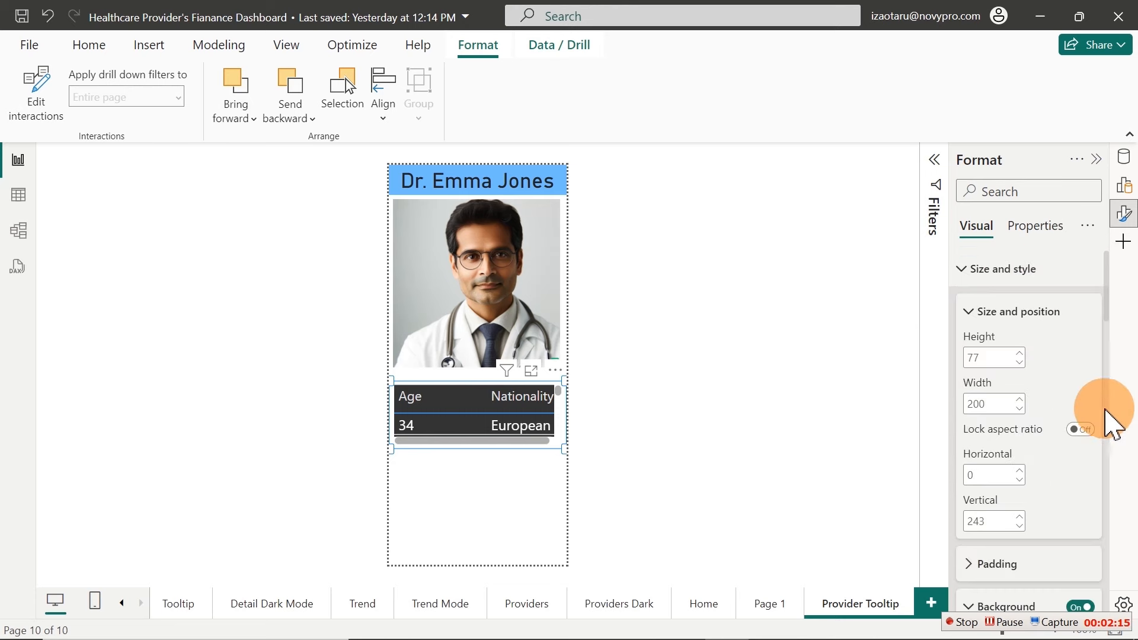
pyautogui.moveTo(1107, 308); pyautogui.dragTo(1004, 373)
pyautogui.click(994, 379)
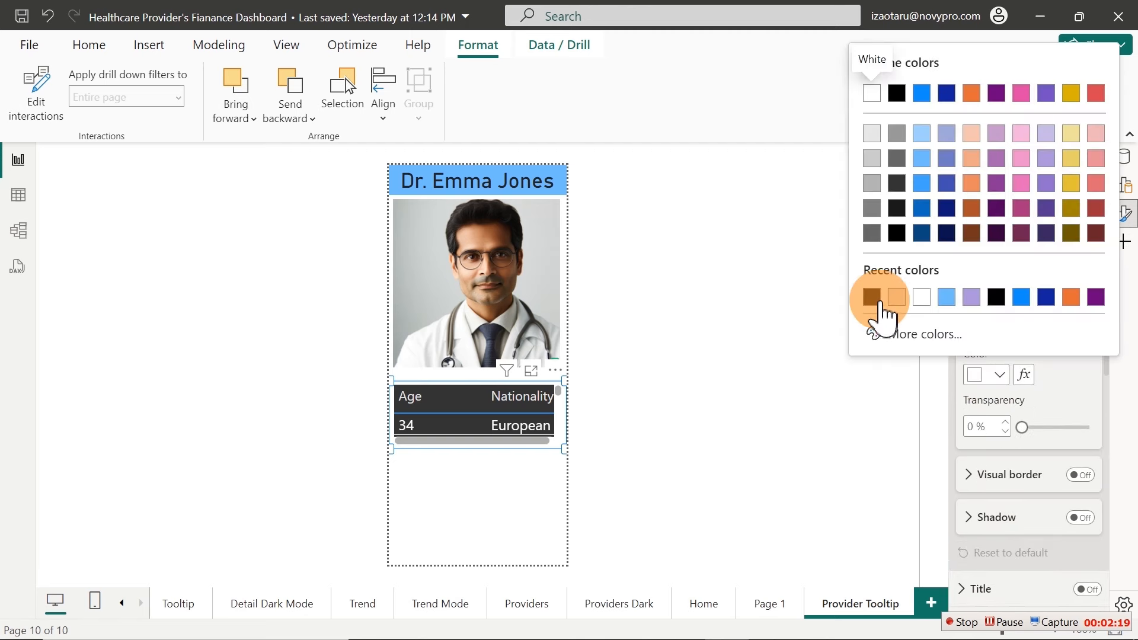
pyautogui.click(873, 298)
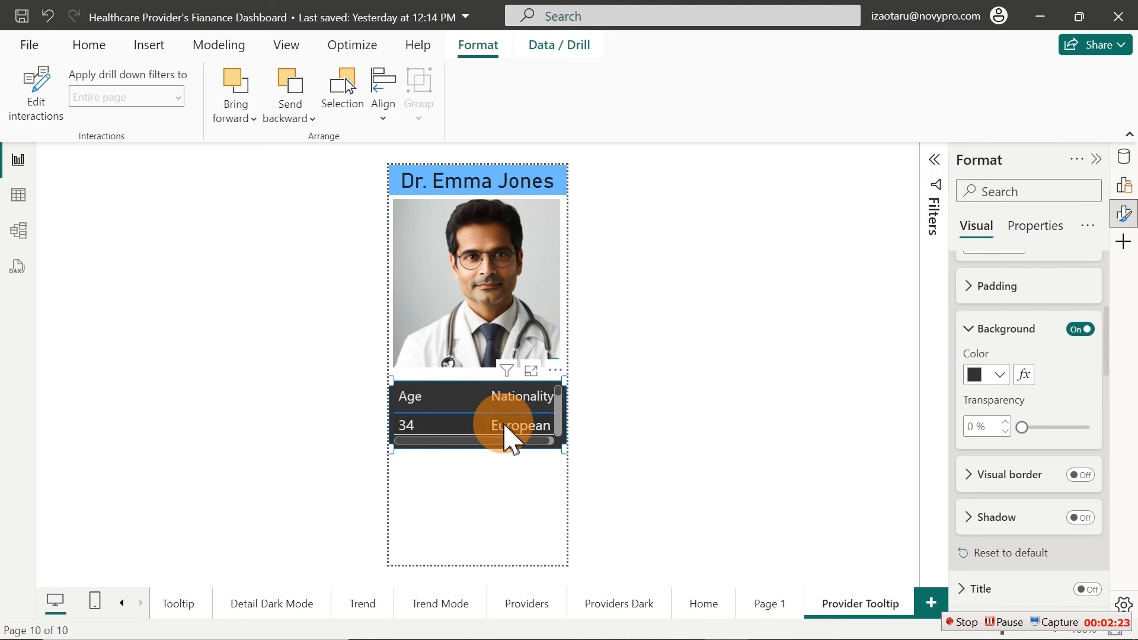
pyautogui.click(506, 427)
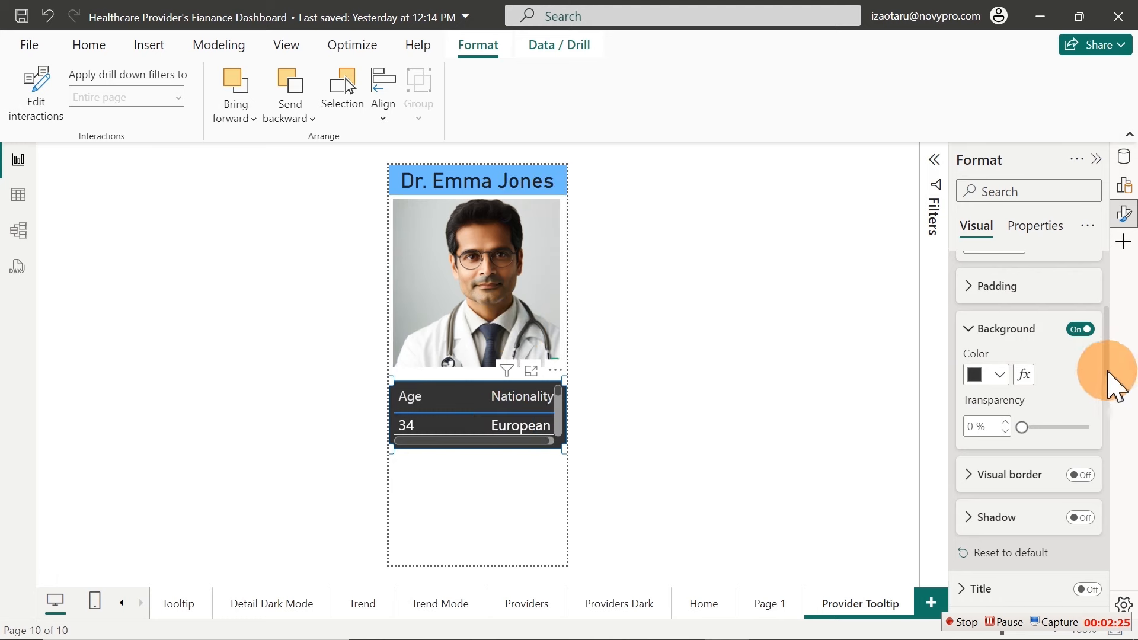
pyautogui.moveTo(1108, 362); pyautogui.dragTo(1109, 327)
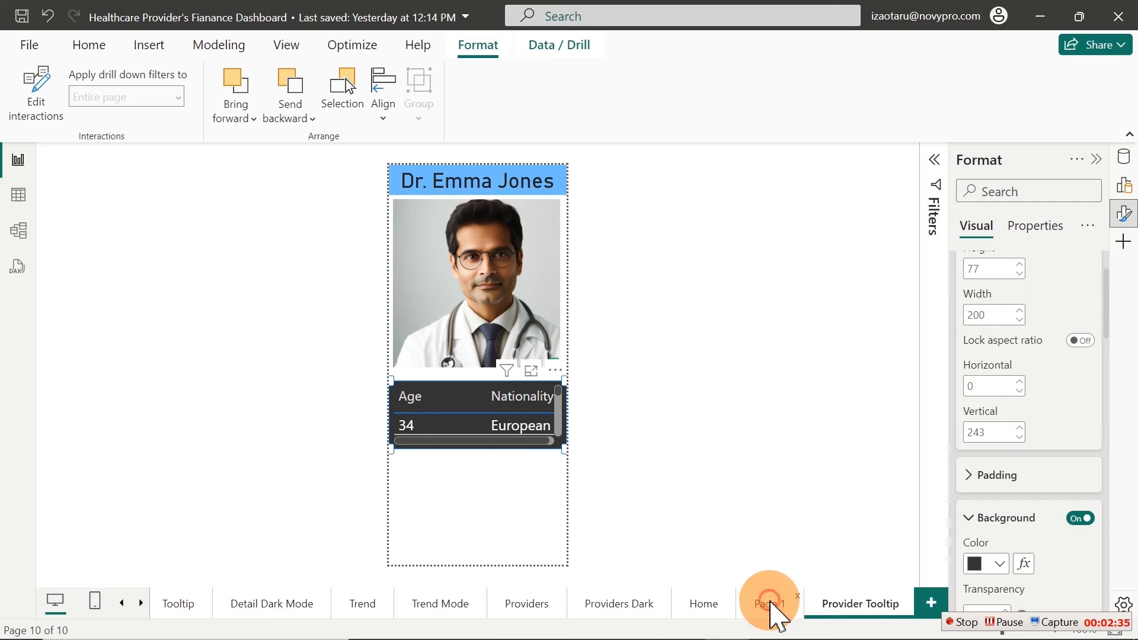
pyautogui.click(772, 605)
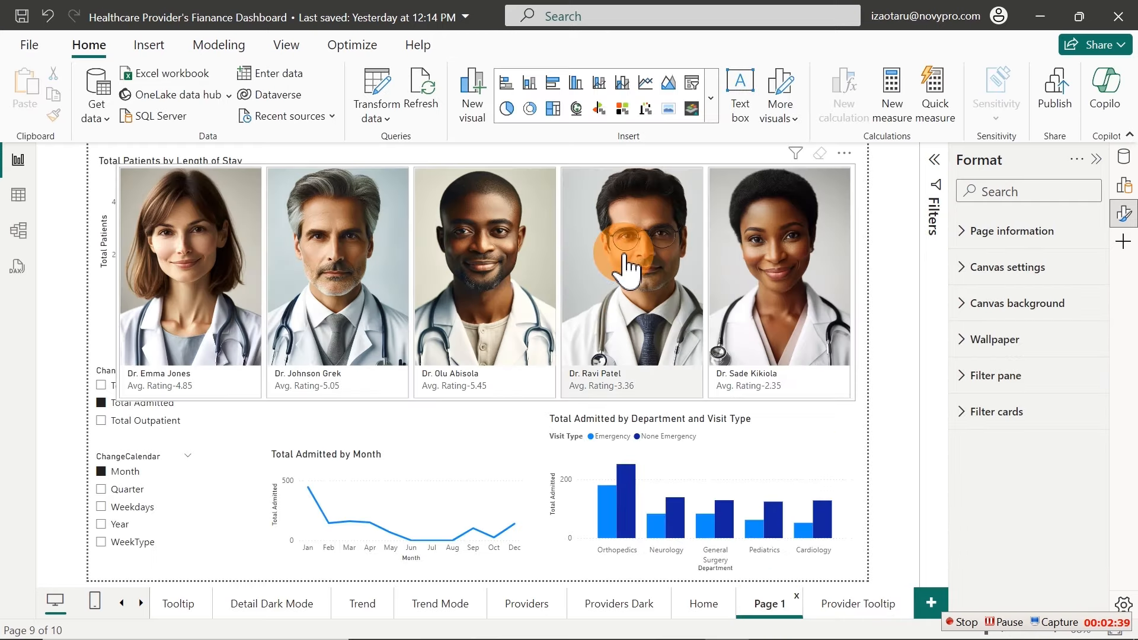
pyautogui.moveTo(626, 264)
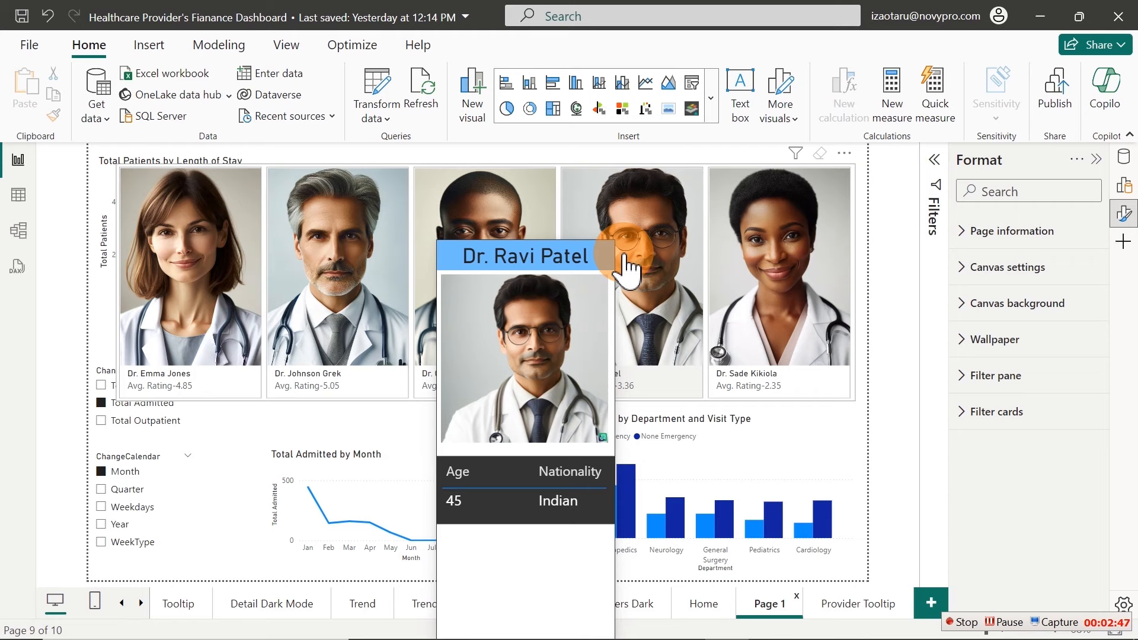
# Set the grid border color of the Provider Tooltip table to White, 30% darker for all sections
pyautogui.click(841, 606)
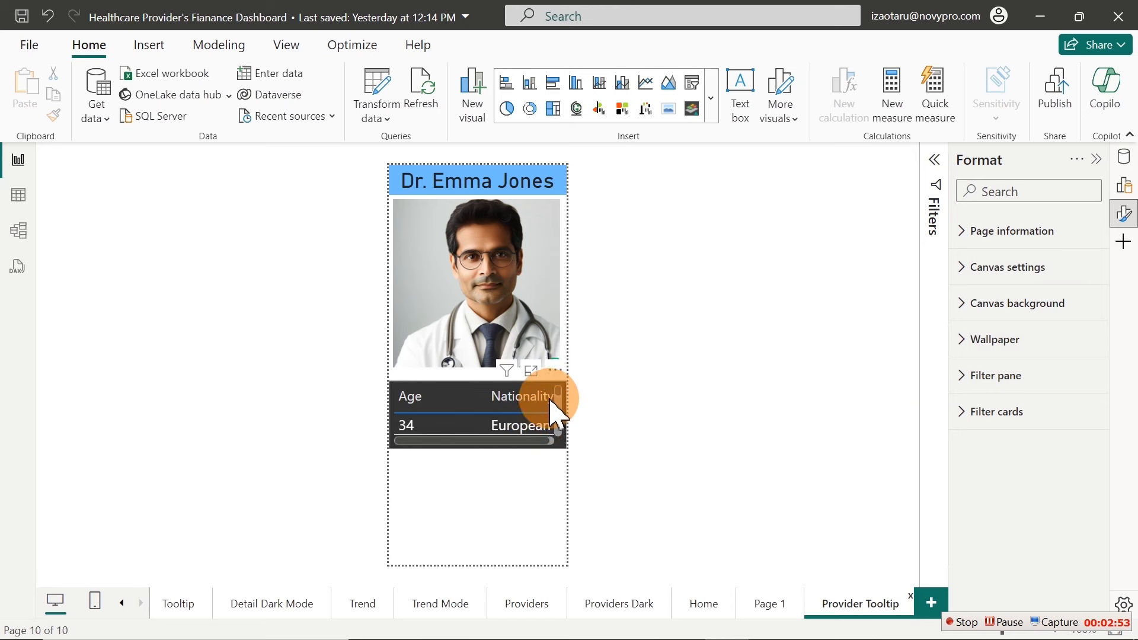
pyautogui.click(536, 455)
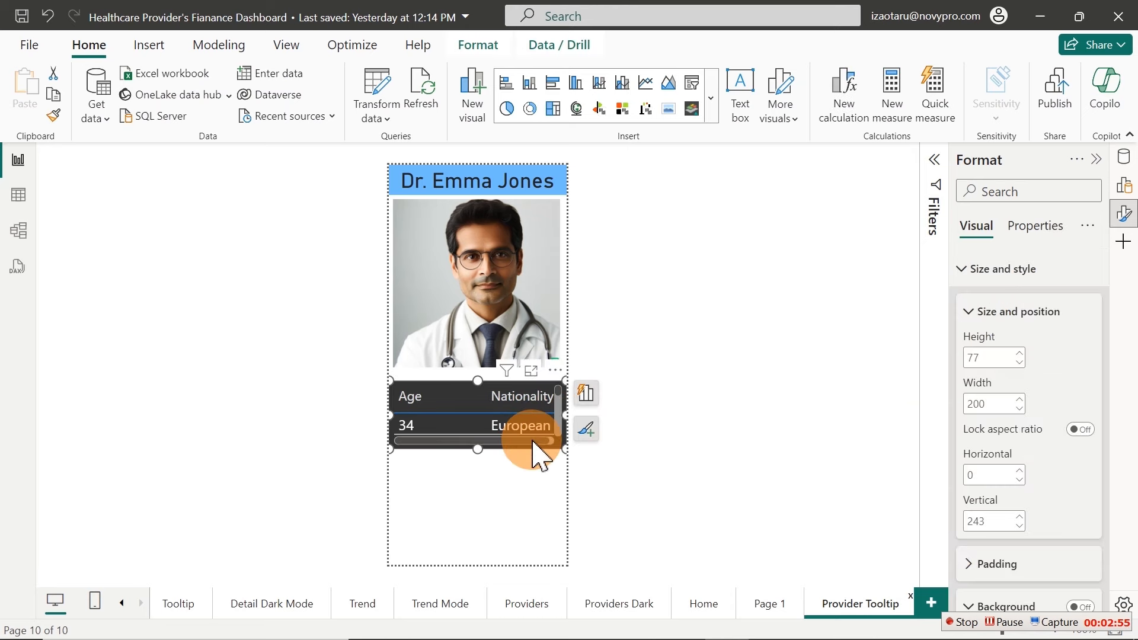
pyautogui.click(1031, 272)
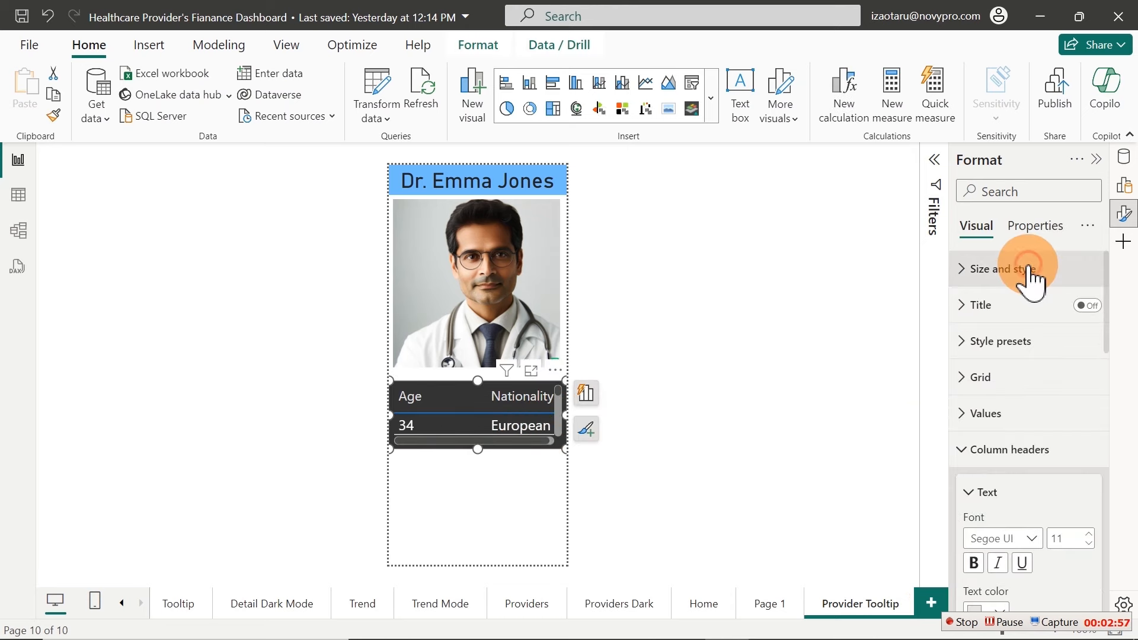
pyautogui.click(995, 379)
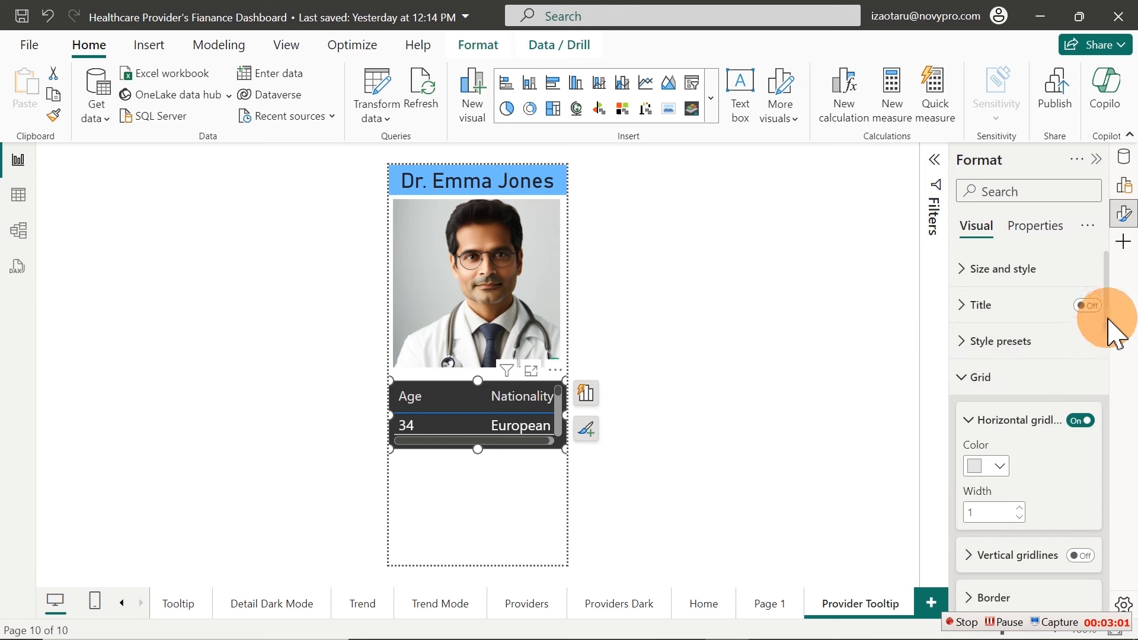
pyautogui.moveTo(1115, 336); pyautogui.dragTo(1113, 371)
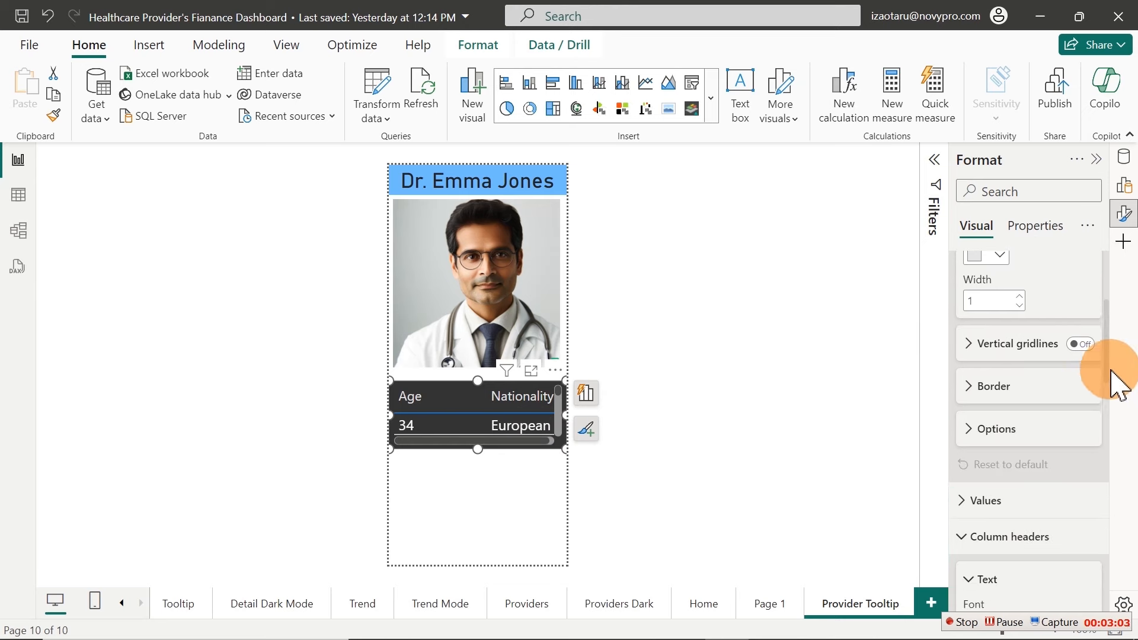
pyautogui.click(997, 373)
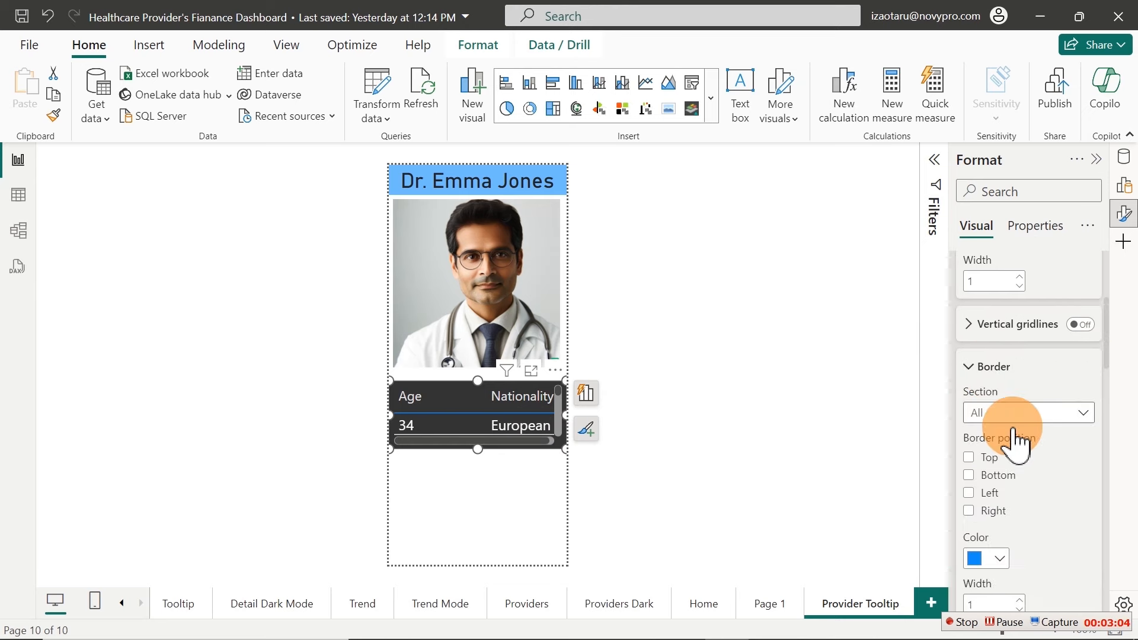
pyautogui.click(995, 560)
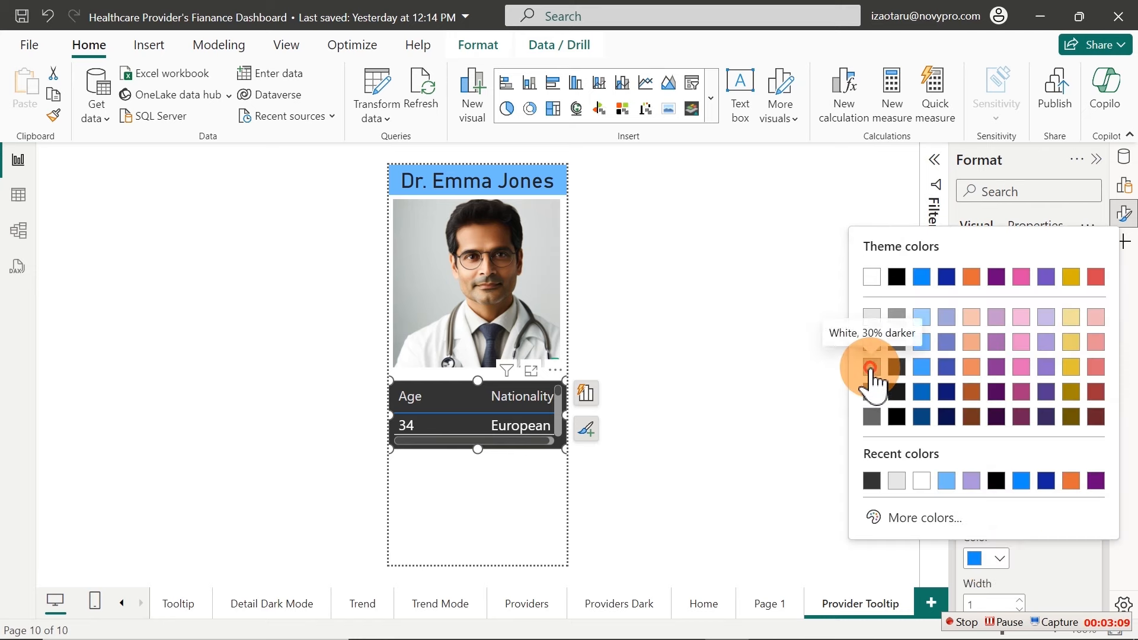
pyautogui.click(871, 373)
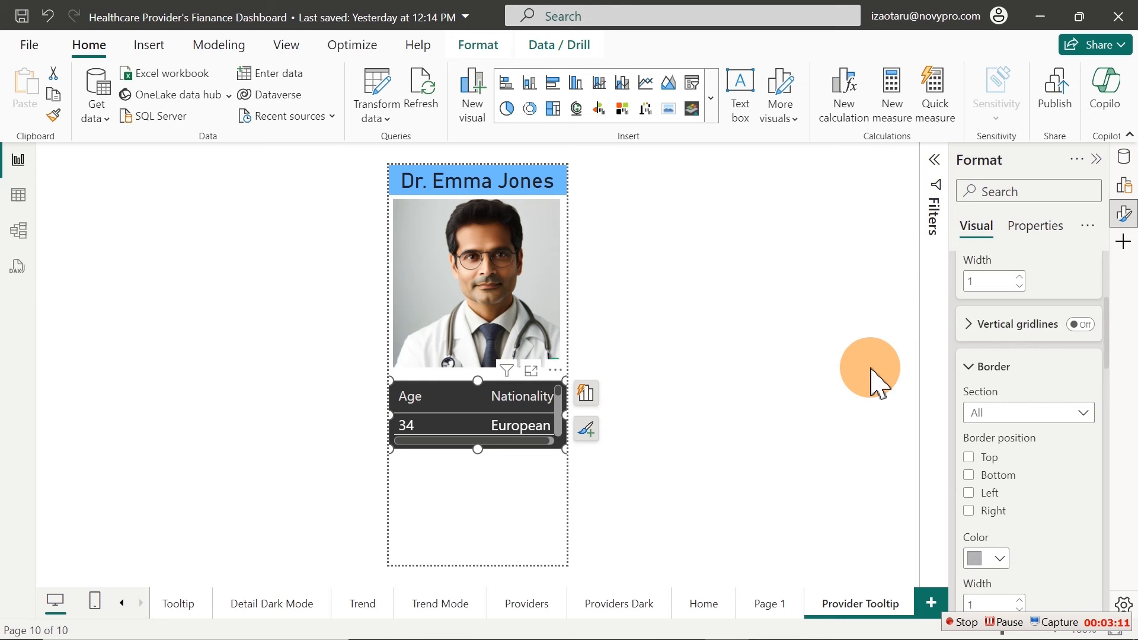
pyautogui.click(504, 474)
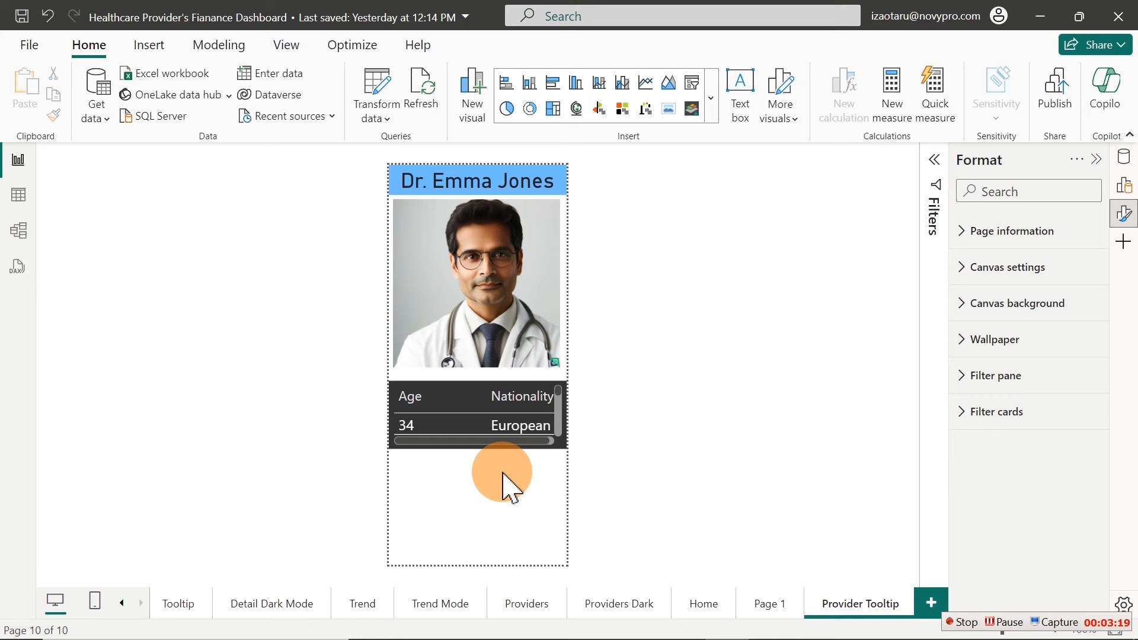
# Add a card visual showing the Total Patients measure to the Provider Tooltip page
pyautogui.click(1124, 159)
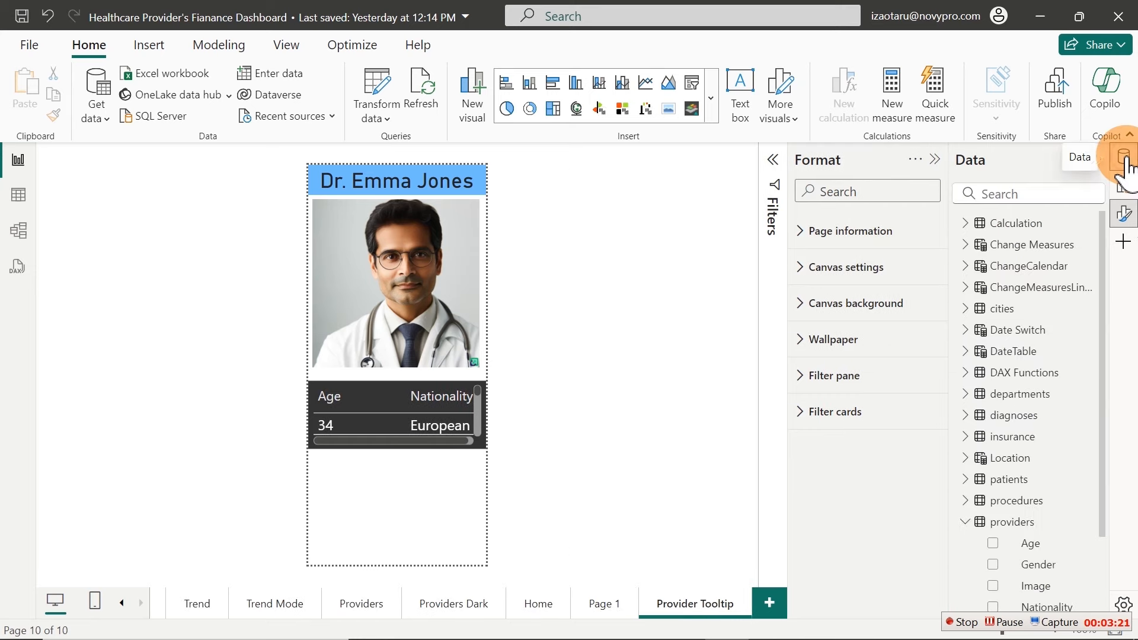
pyautogui.click(1018, 197)
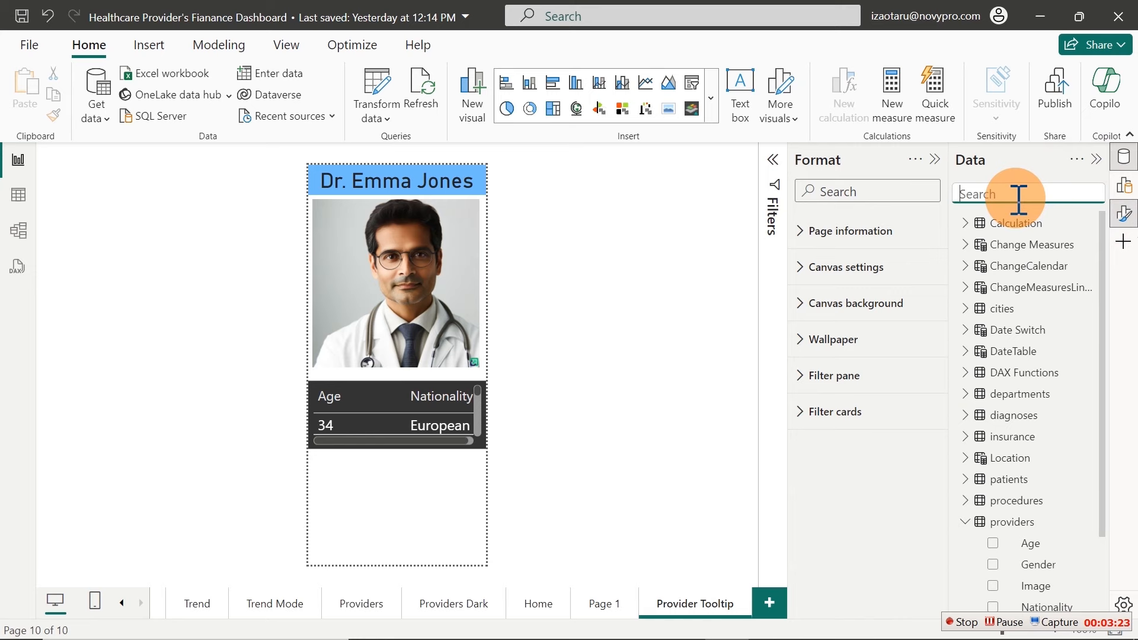
pyautogui.write('pat')
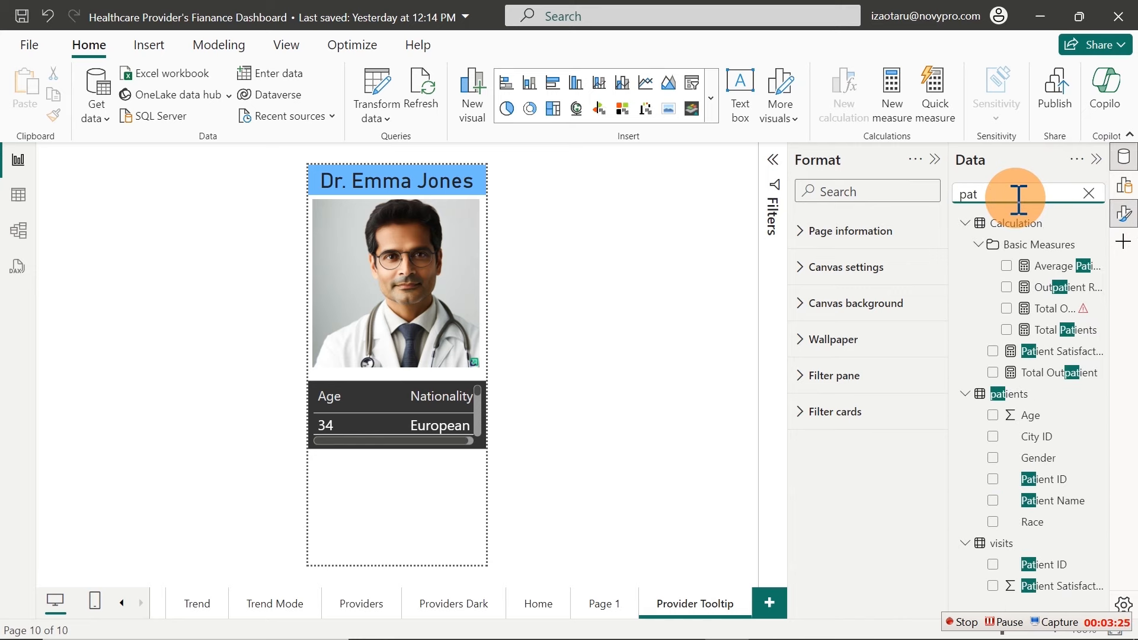
pyautogui.write('i')
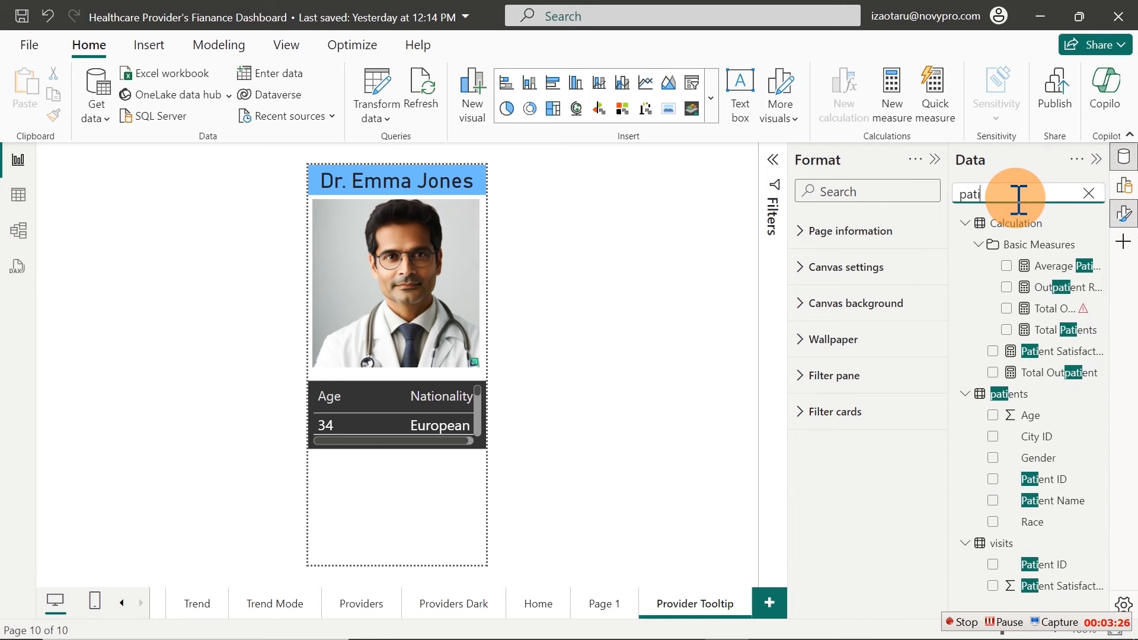
pyautogui.click(1007, 330)
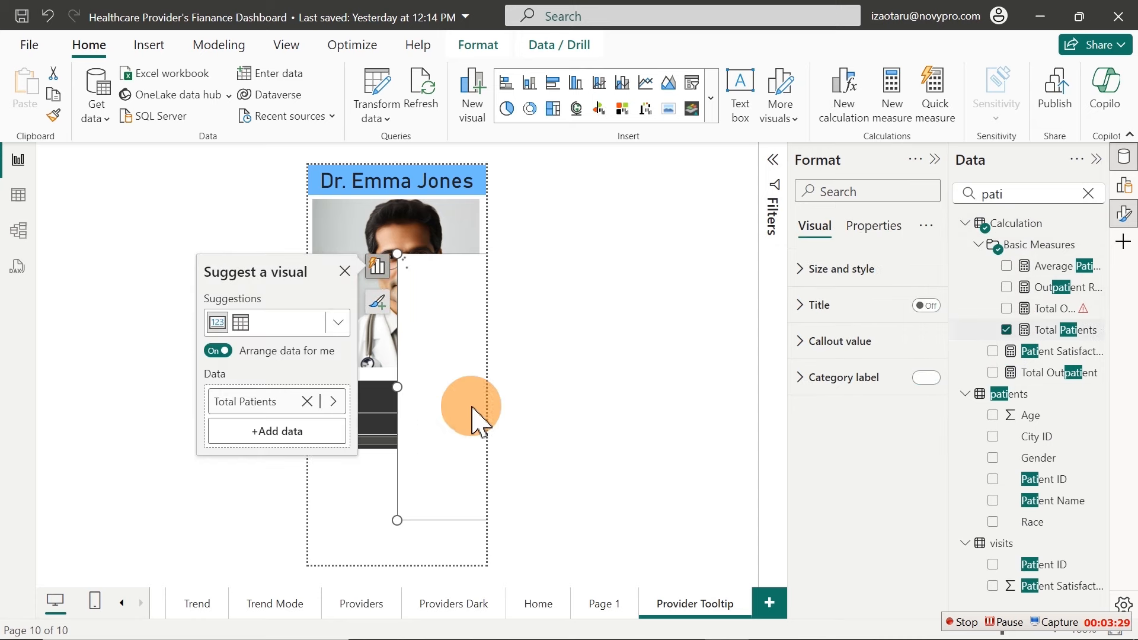
# Shrink the Total Patients card and position it directly beneath the Age and Nationality table
pyautogui.moveTo(397, 255); pyautogui.dragTo(391, 473)
pyautogui.moveTo(436, 510); pyautogui.dragTo(370, 470)
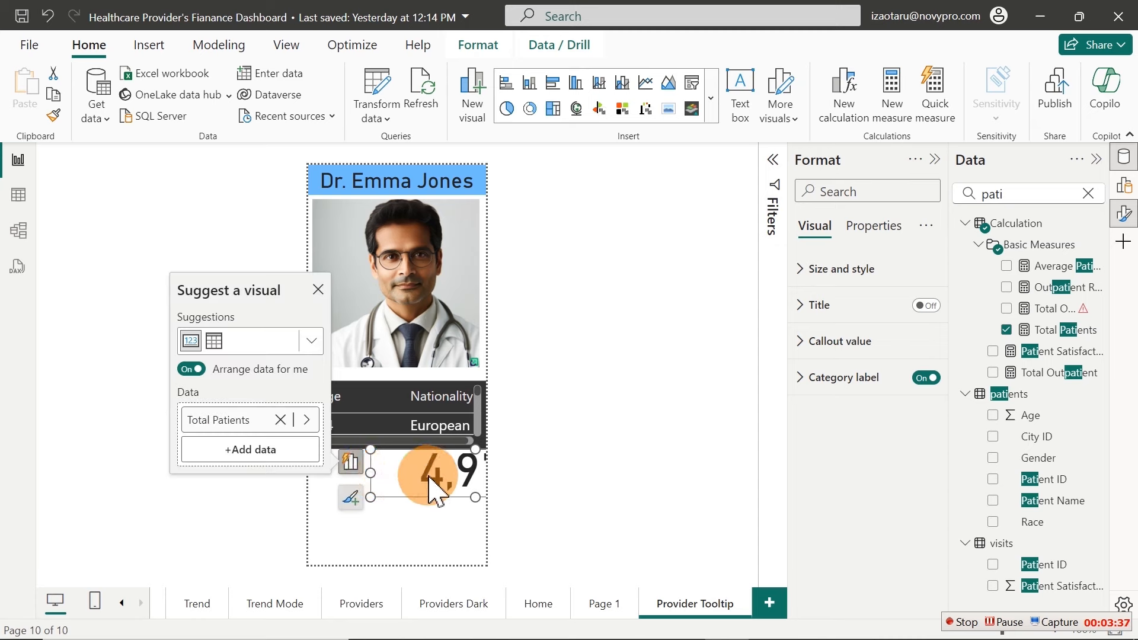
pyautogui.hotkey('ctrl', 'z')
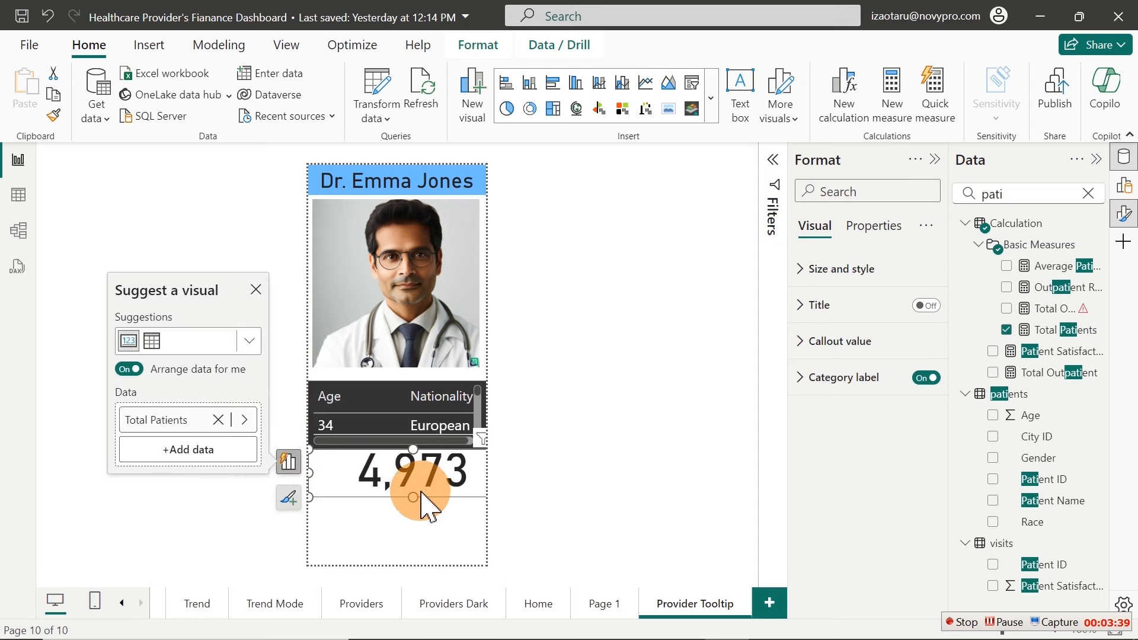
pyautogui.moveTo(412, 498); pyautogui.dragTo(426, 560)
pyautogui.click(412, 503)
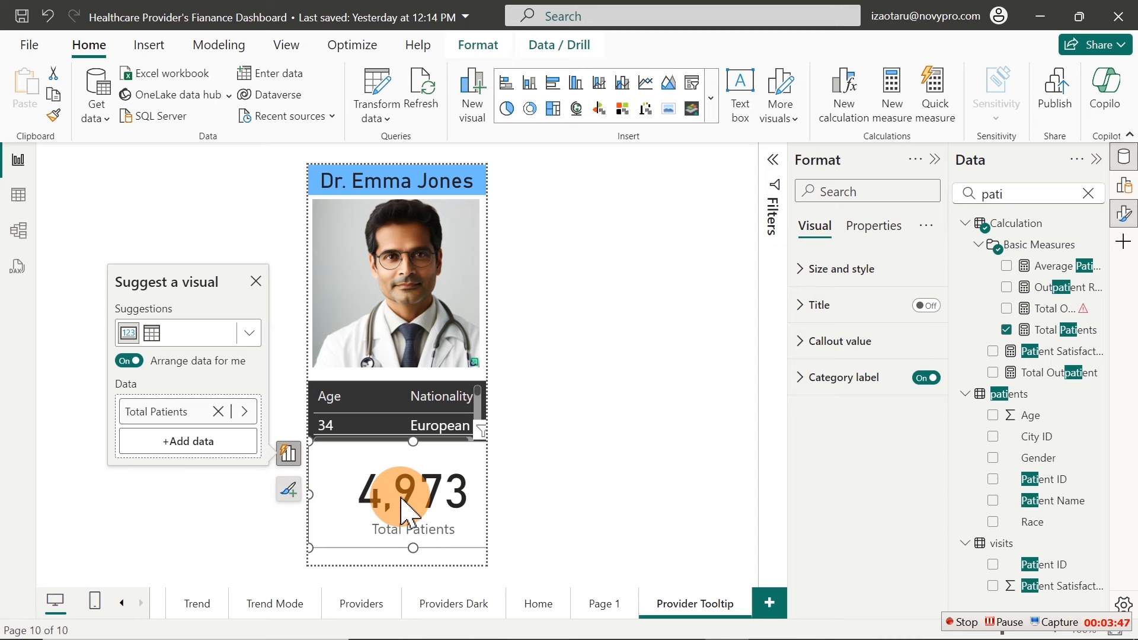
# Set the Total Patients card's callout value font size to 30 and turn off its category label
pyautogui.click(875, 349)
pyautogui.click(913, 401)
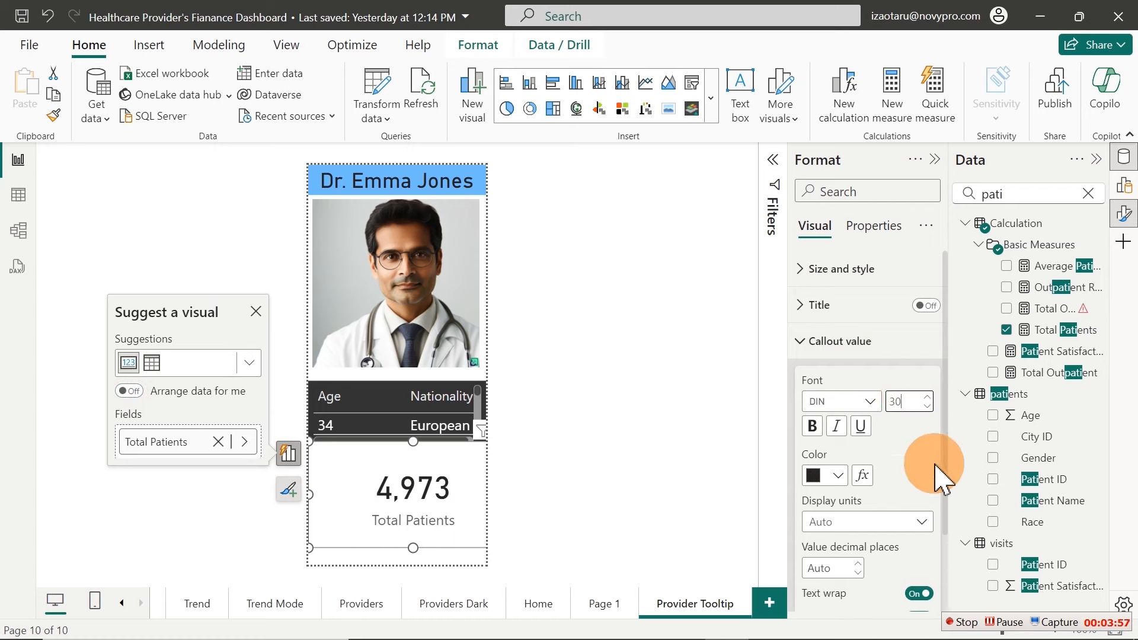
pyautogui.click(808, 341)
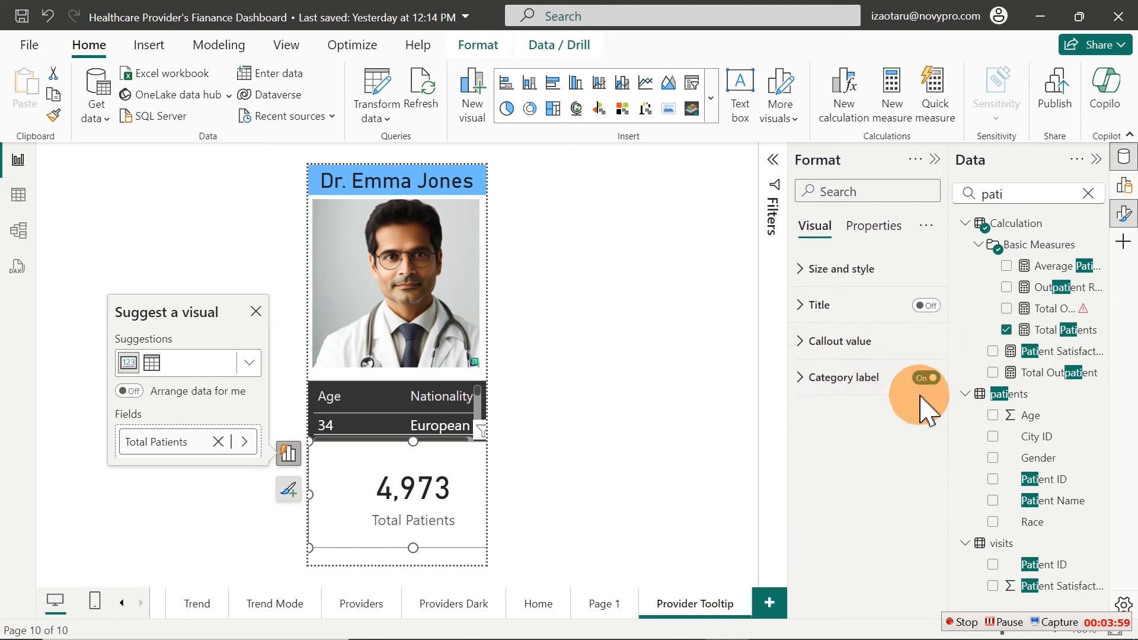
pyautogui.click(931, 379)
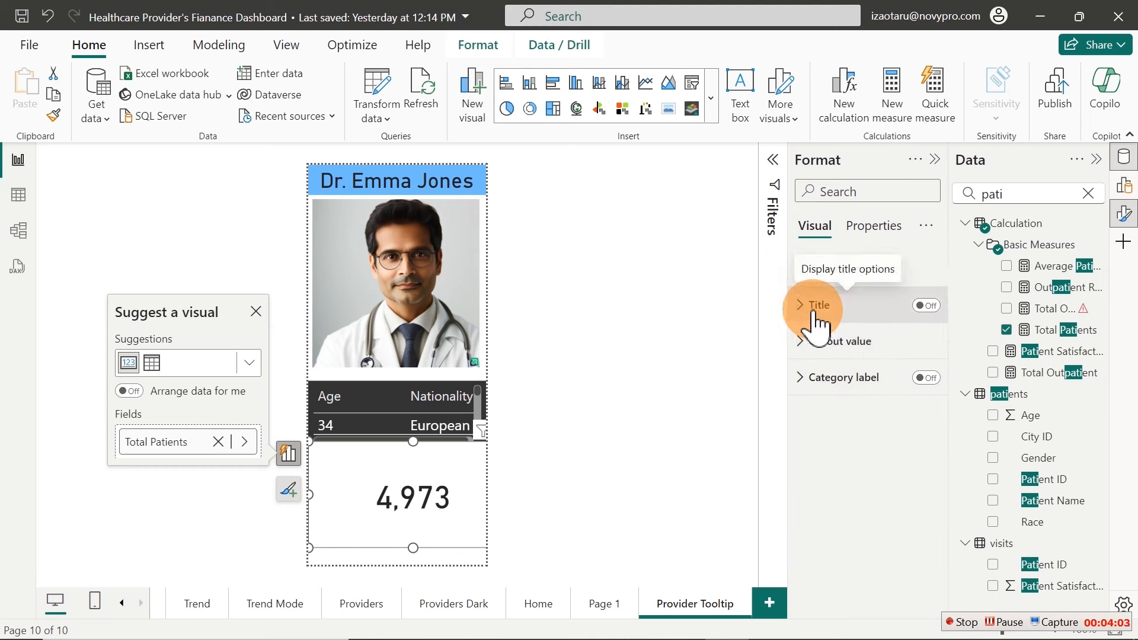
# Give the Total Patients card a centered title reading "Patients Attended to" with font size 13
pyautogui.click(926, 306)
pyautogui.click(852, 305)
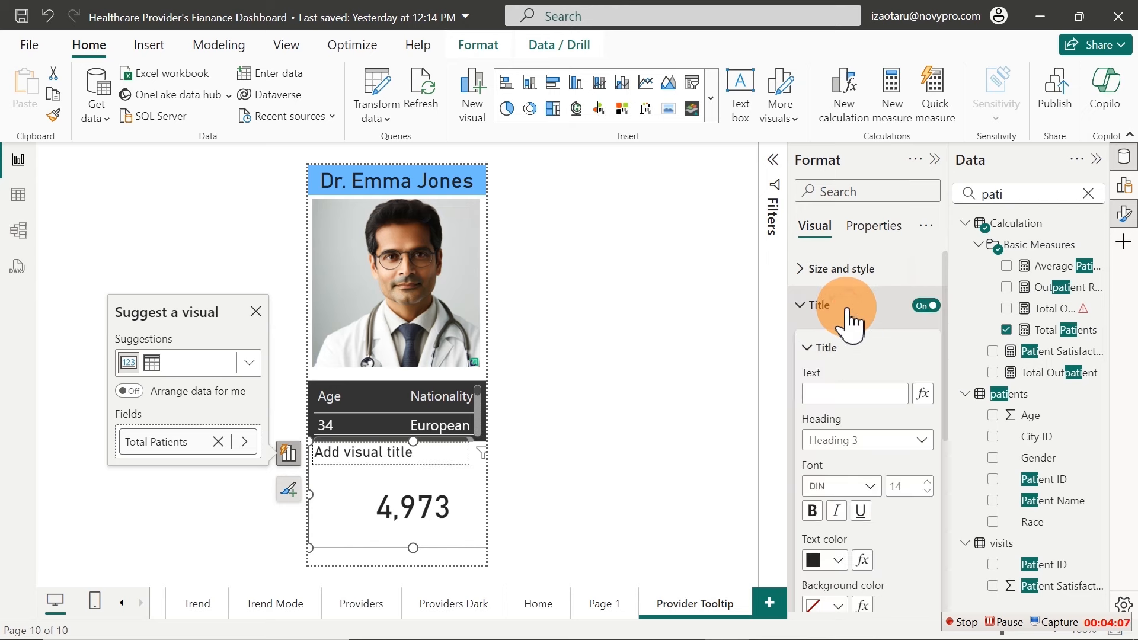
pyautogui.click(843, 393)
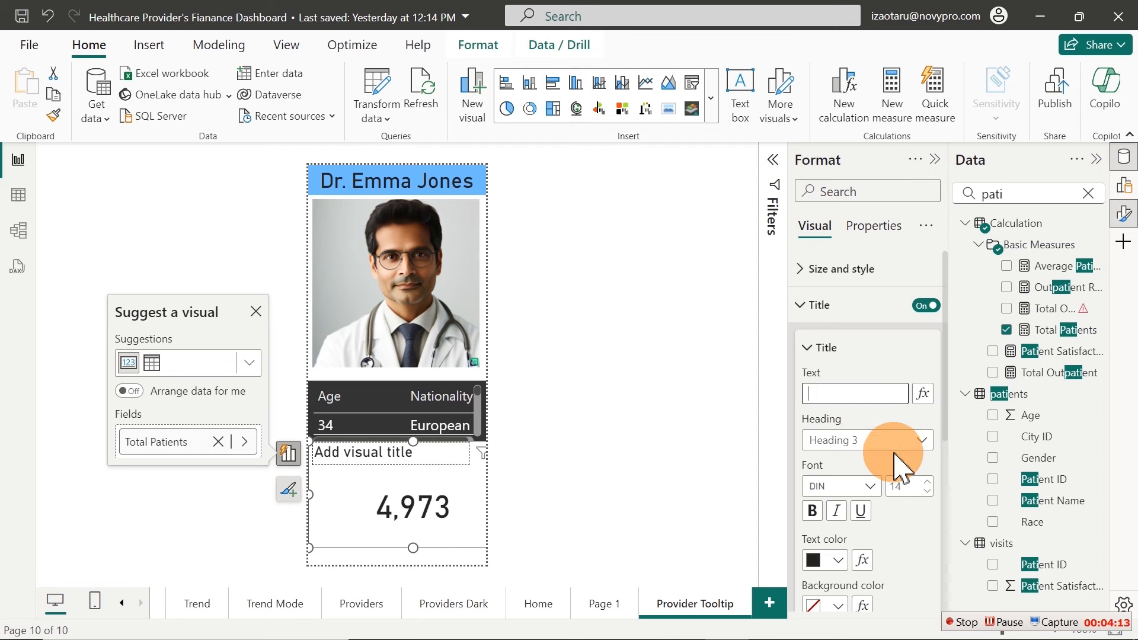
pyautogui.click(913, 492)
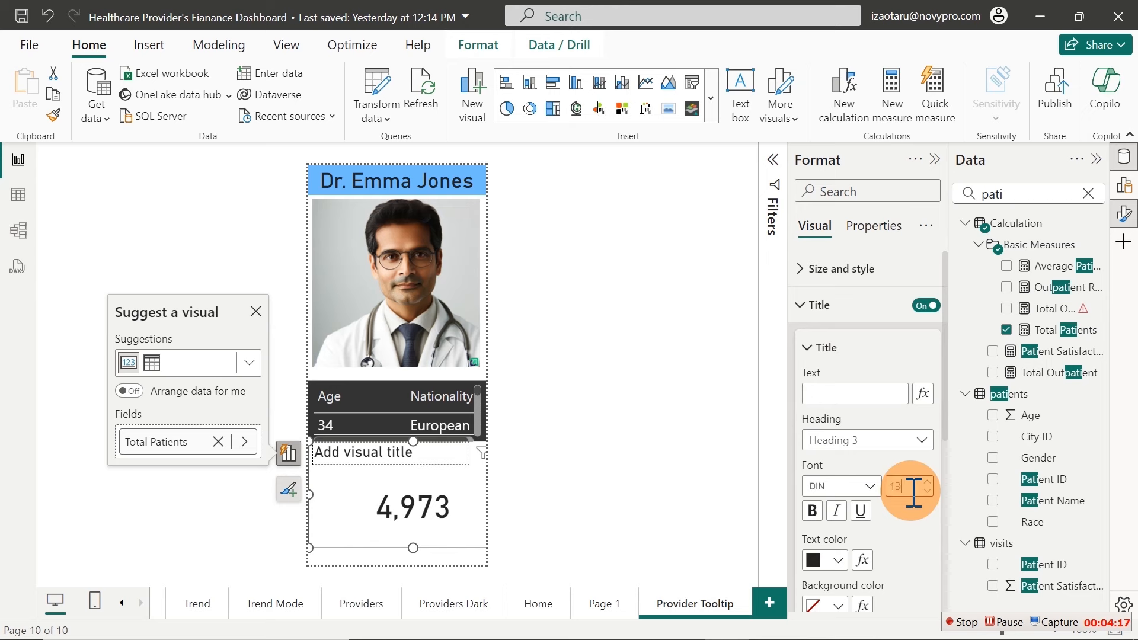
pyautogui.write('13')
pyautogui.click(846, 392)
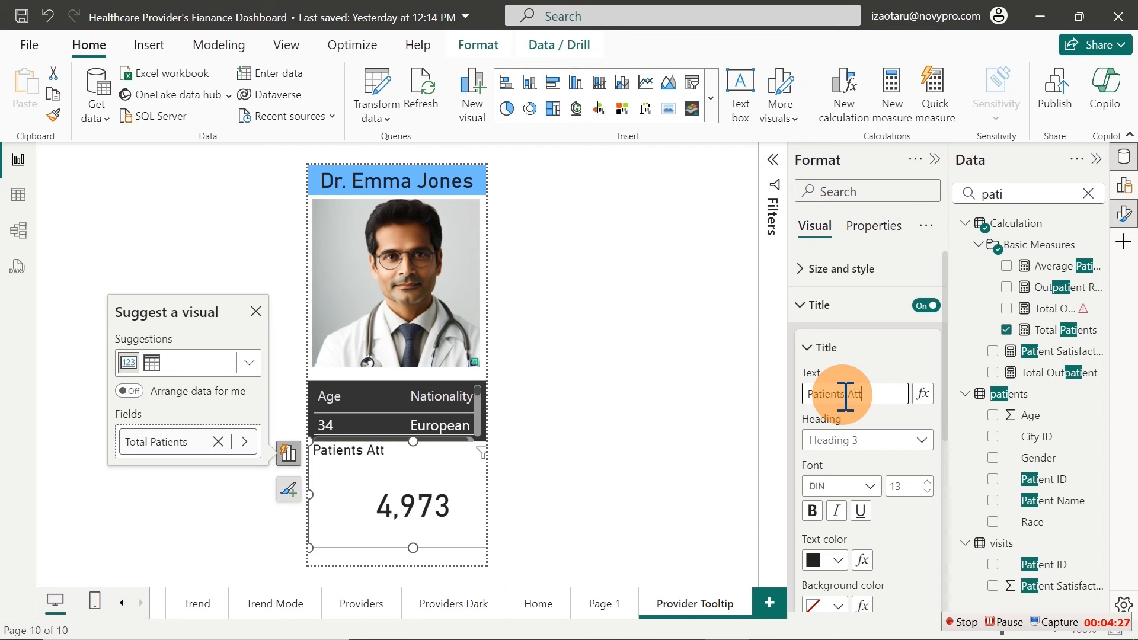
pyautogui.write('to')
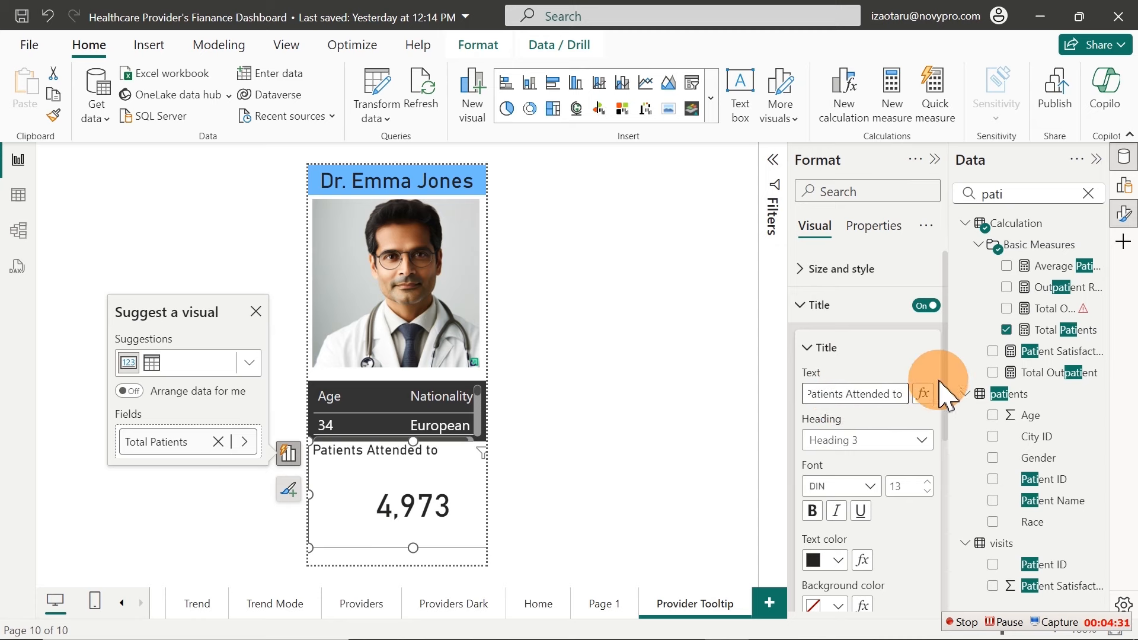
pyautogui.moveTo(947, 379); pyautogui.dragTo(889, 475)
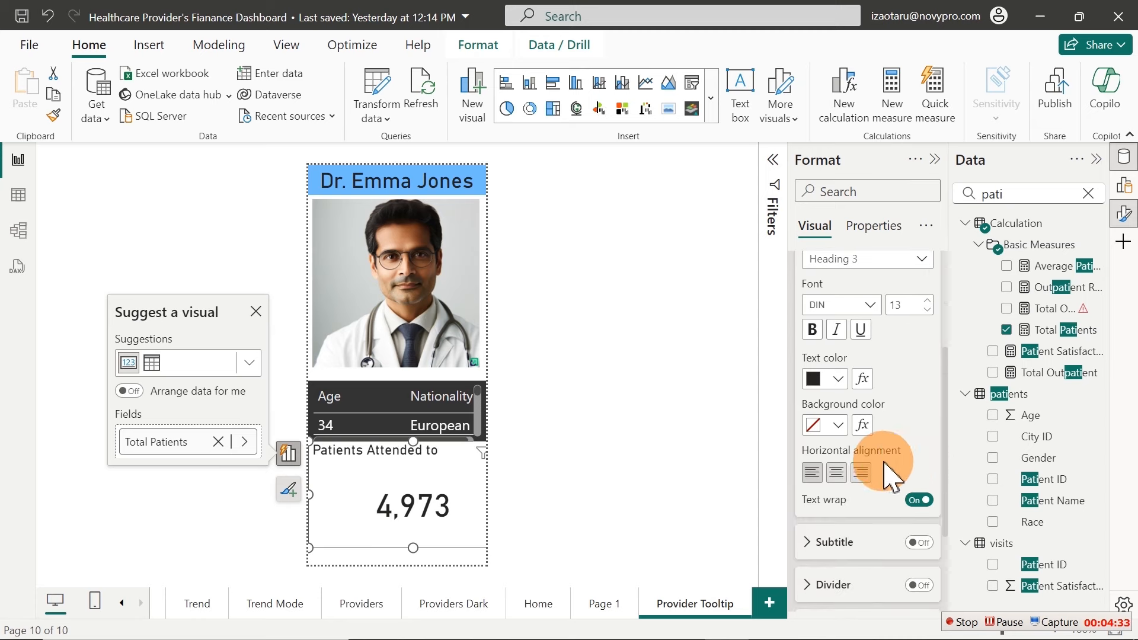
pyautogui.click(846, 474)
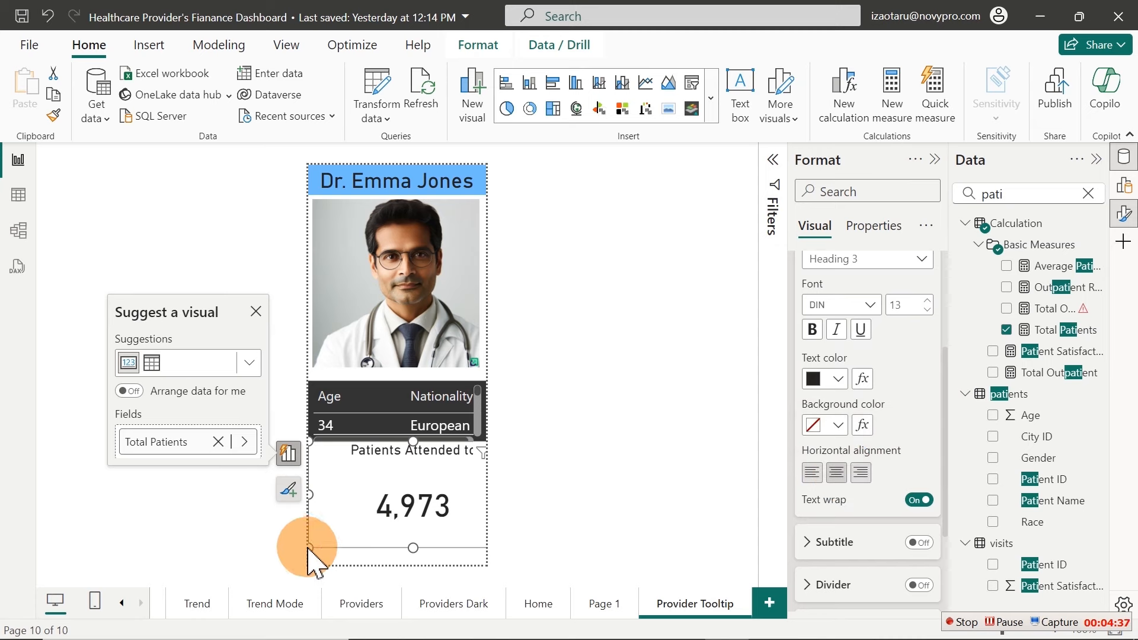
# Resize the "Patients Attended to" card to span the page width under the table, just tall enough for its title and value
pyautogui.moveTo(308, 548); pyautogui.dragTo(350, 484)
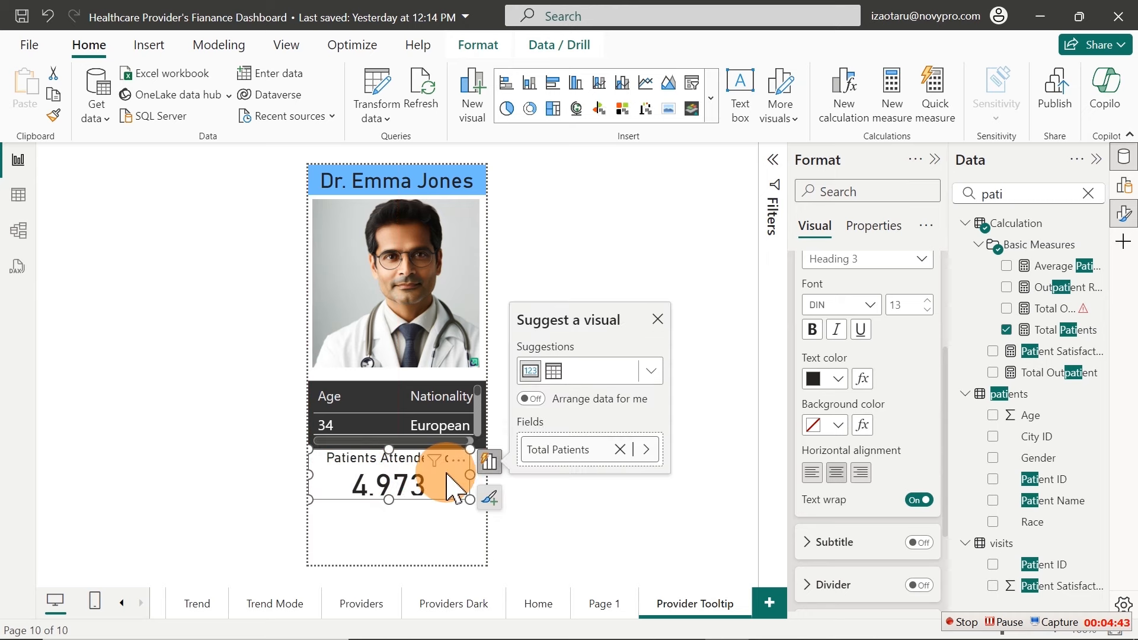
pyautogui.moveTo(470, 474); pyautogui.dragTo(485, 479)
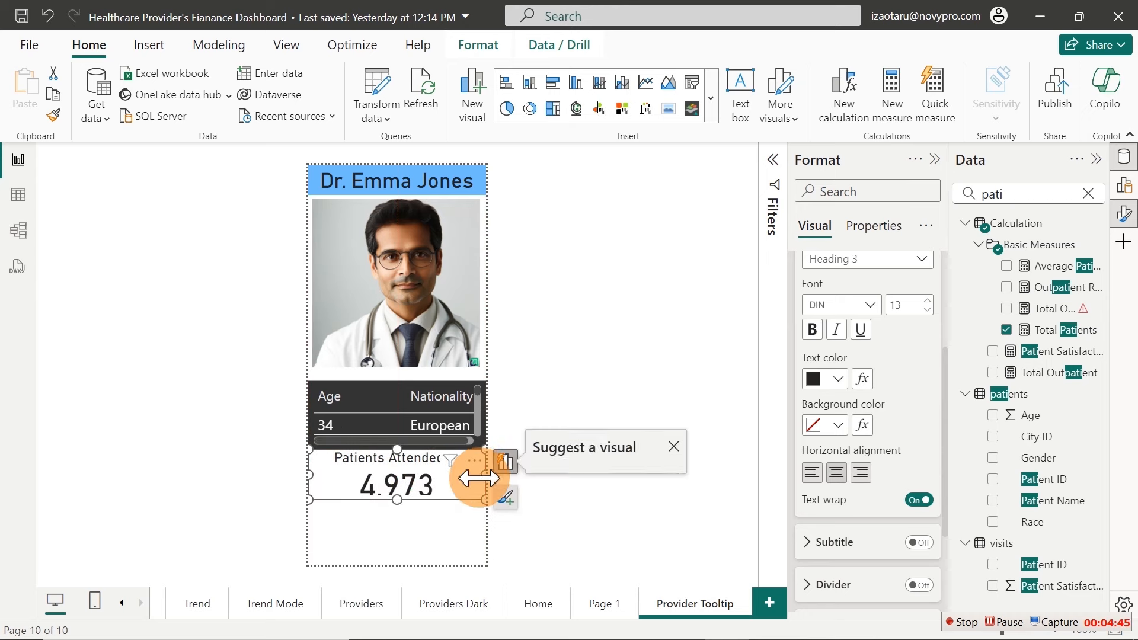
pyautogui.click(399, 509)
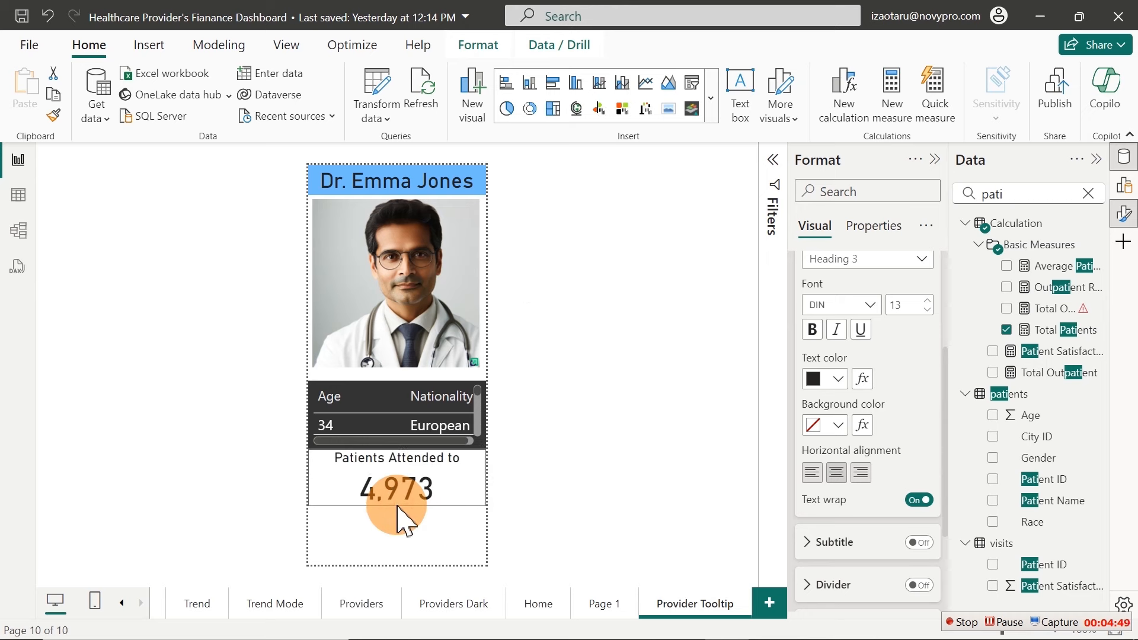
pyautogui.click(397, 505)
pyautogui.click(408, 525)
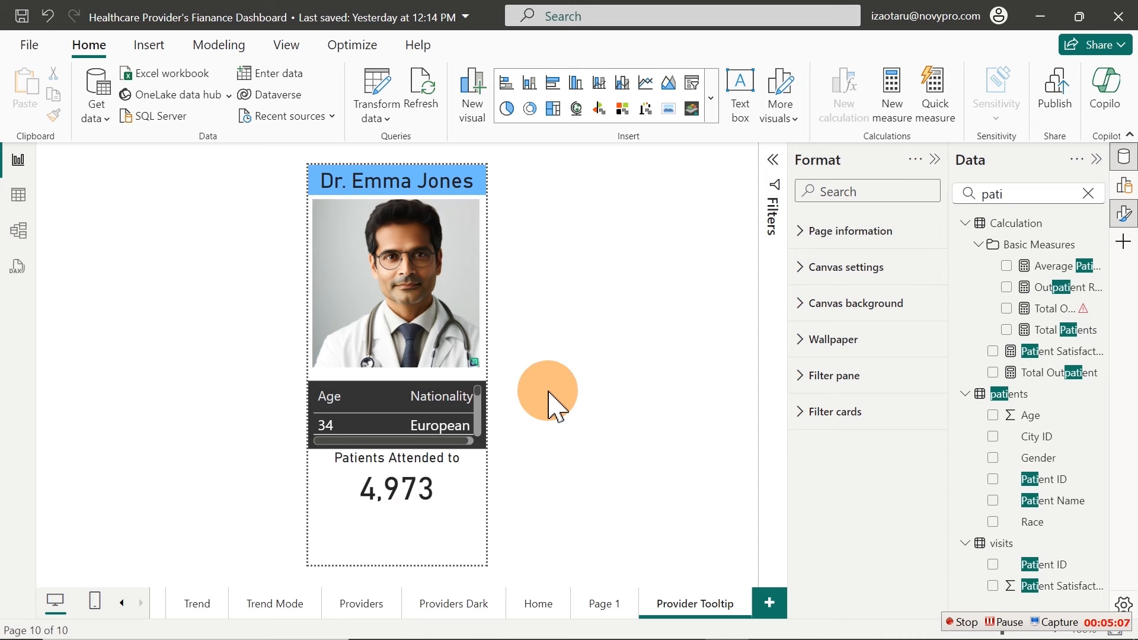
# Duplicate the "Patients Attended to" card and place the copy directly below the original at the page's lower edge
pyautogui.click(1088, 194)
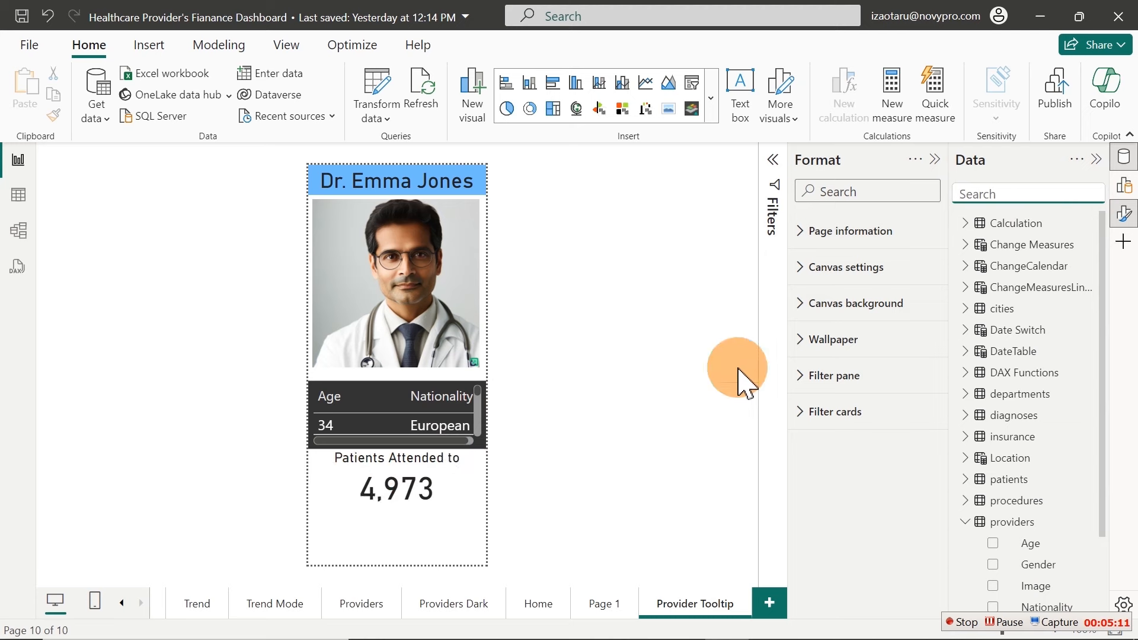
pyautogui.click(463, 501)
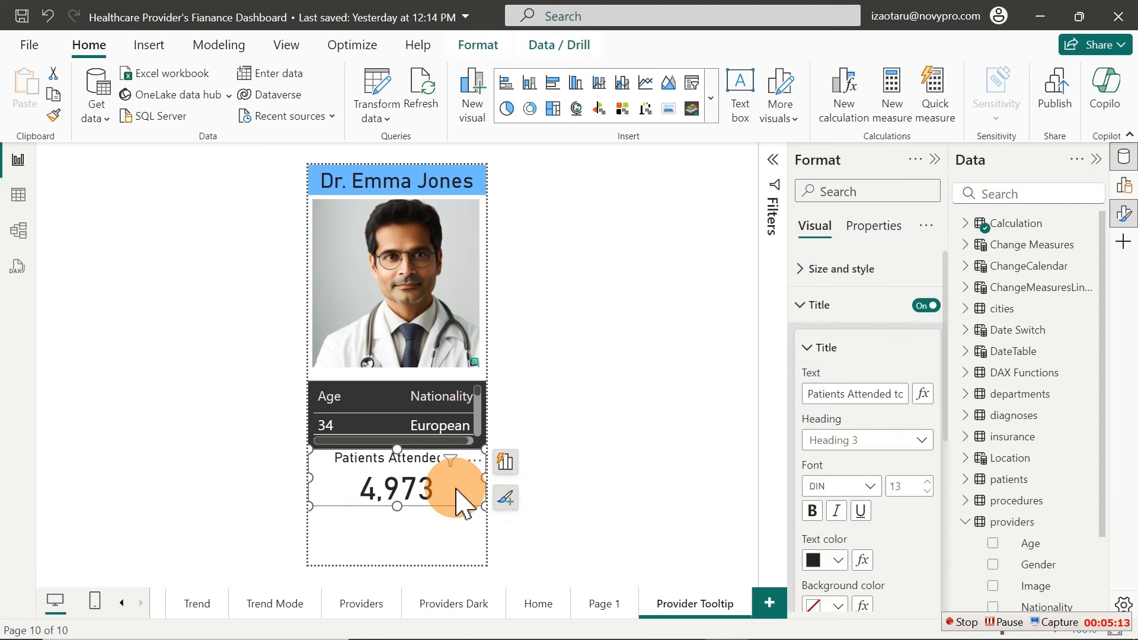
pyautogui.hotkey('ctrl', 'c')
pyautogui.hotkey('ctrl', 'v')
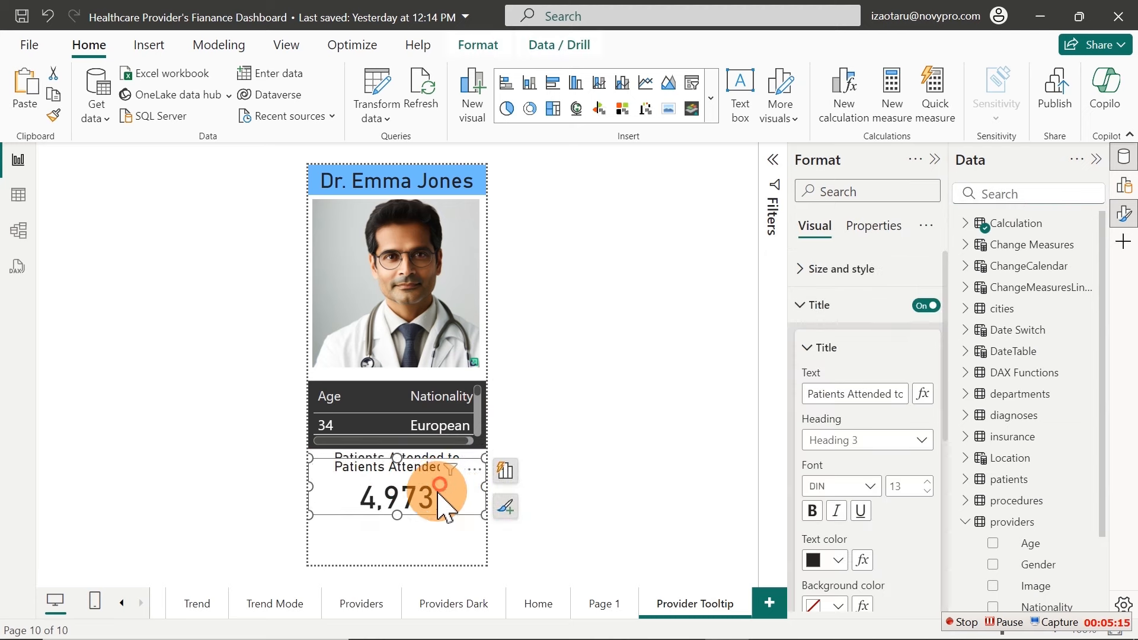
pyautogui.moveTo(444, 495); pyautogui.dragTo(442, 560)
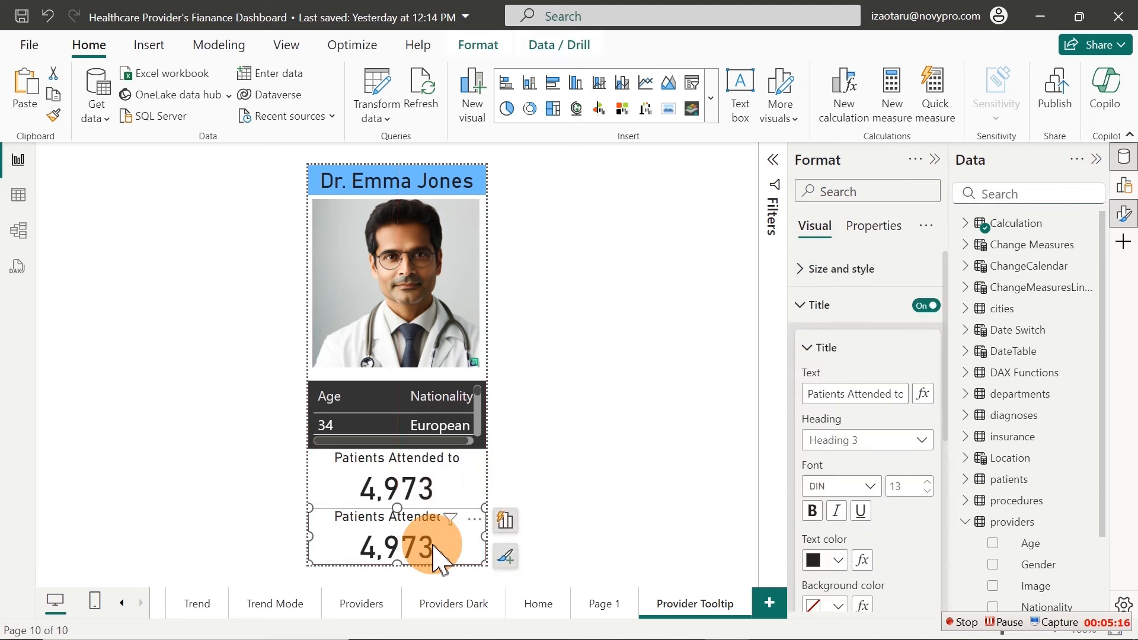
# Search the data fields for "patient s" and examine the formula of the Patient Satisfaction Score measure
pyautogui.click(1061, 196)
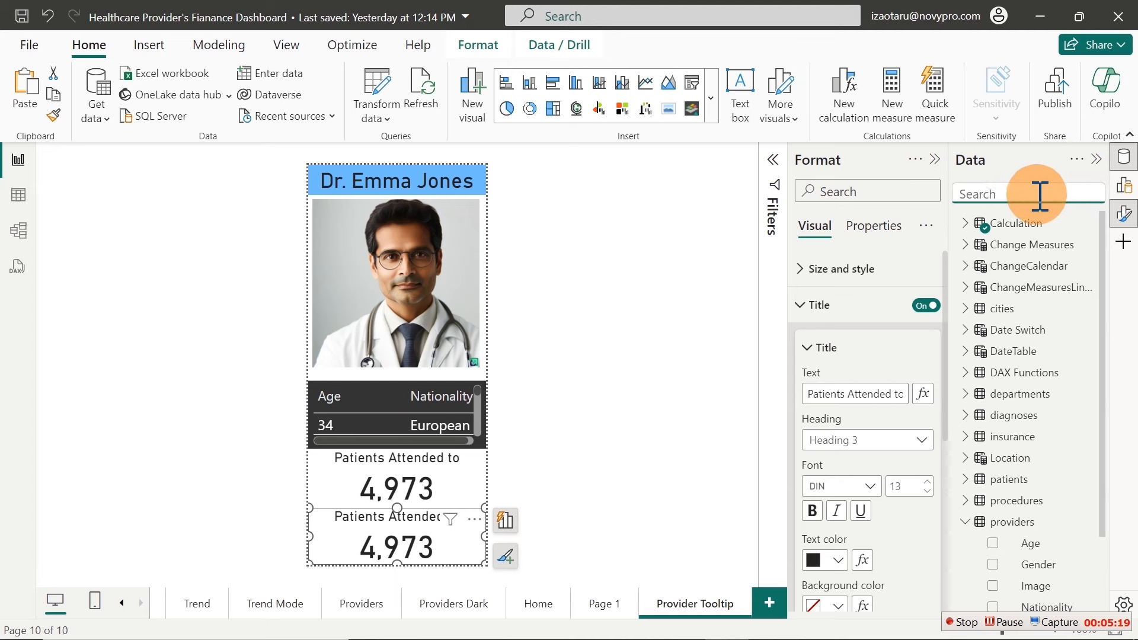
pyautogui.write('pat')
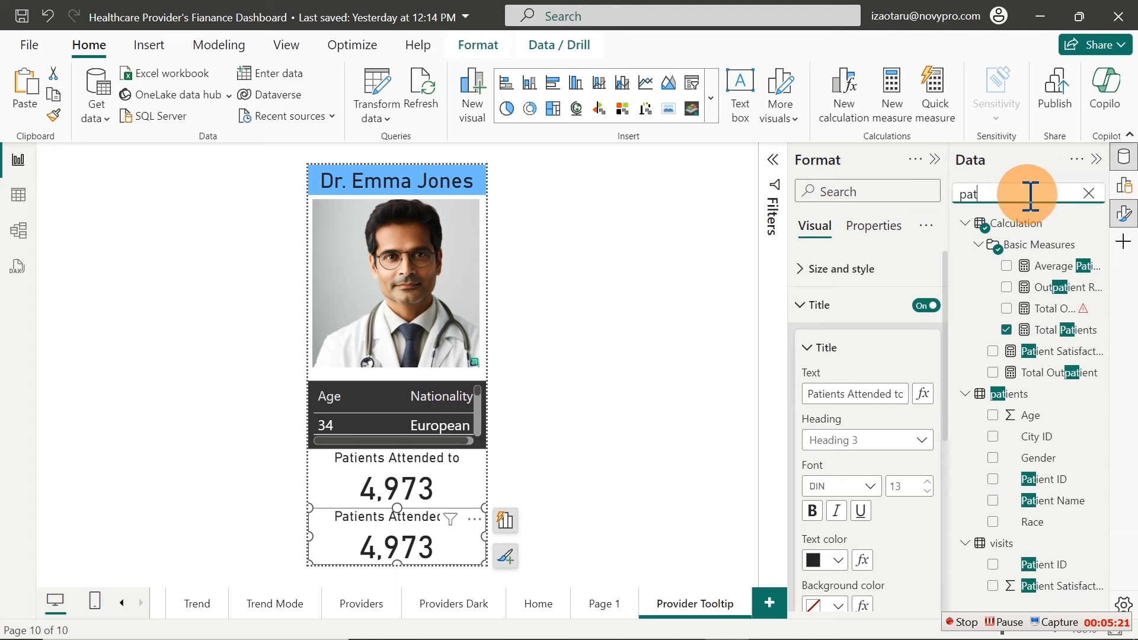
pyautogui.write('ient')
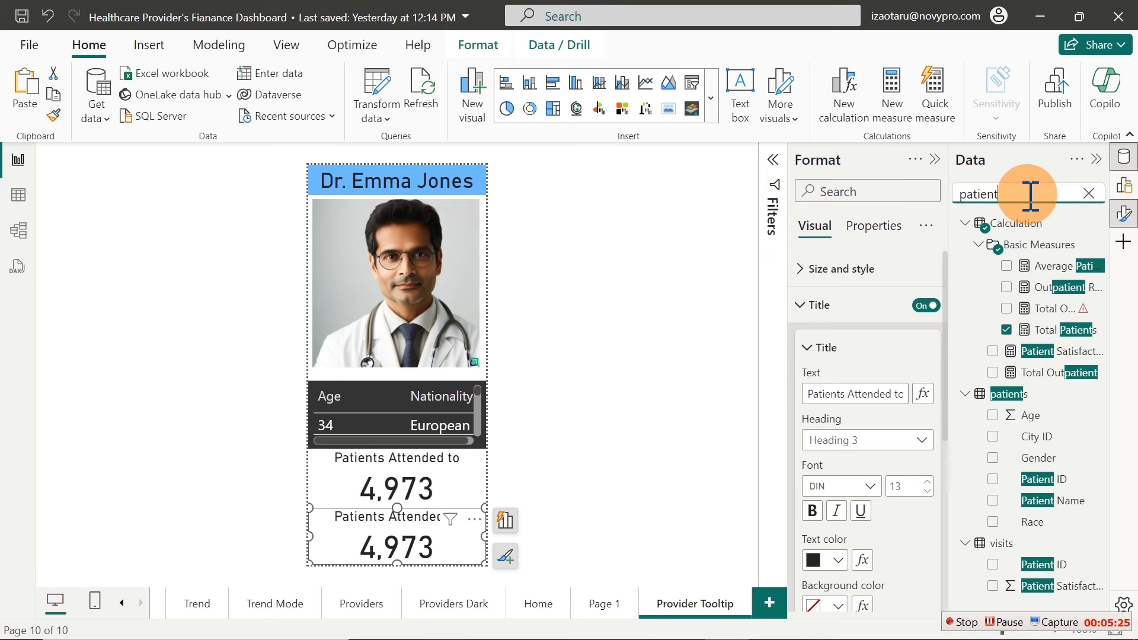
pyautogui.write(' s')
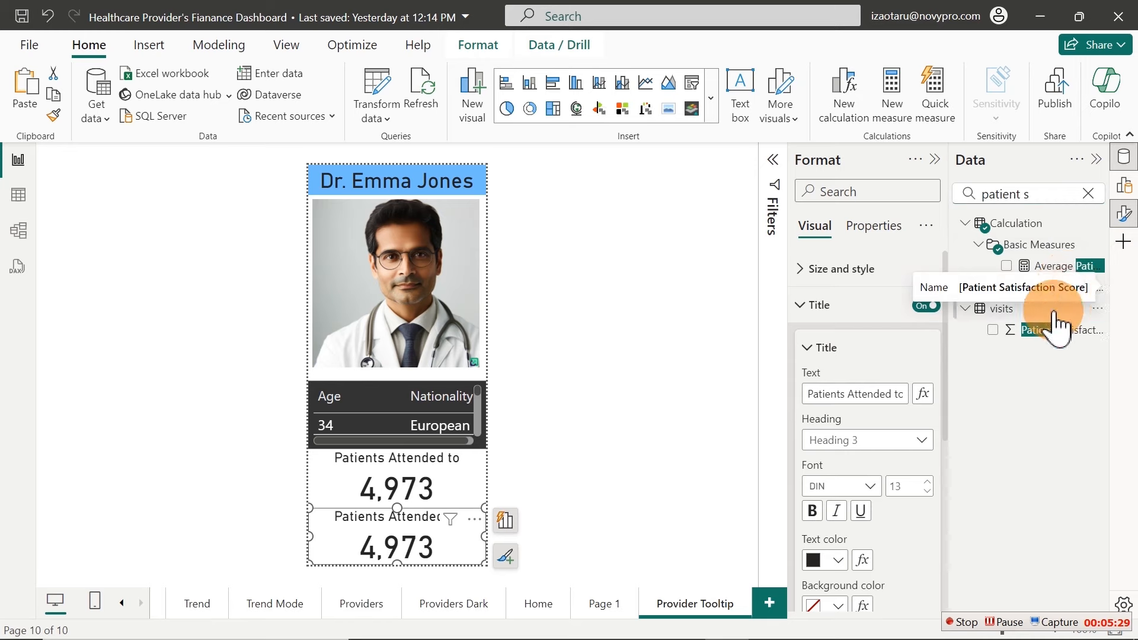
pyautogui.click(1052, 287)
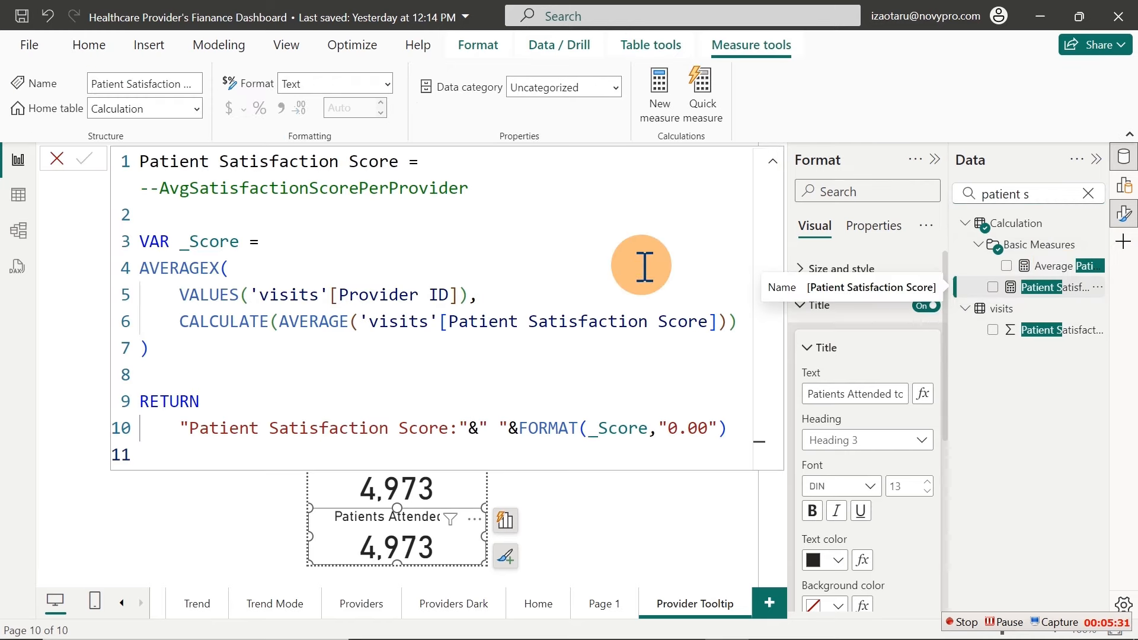
pyautogui.click(584, 295)
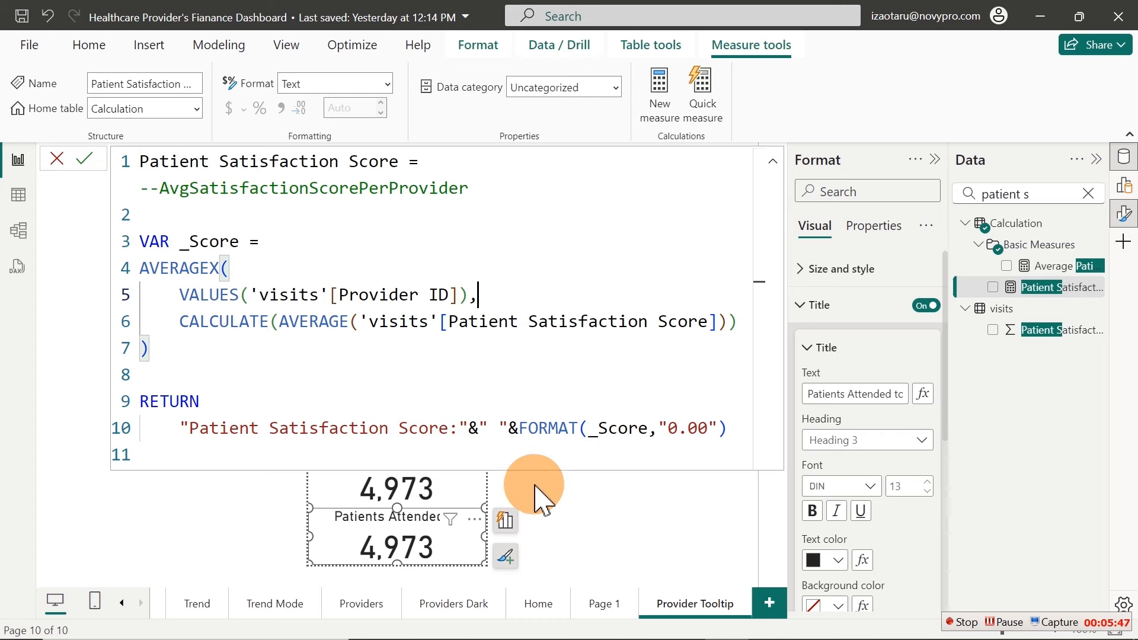
# Replace the Total Patients field in the duplicated card with the Patient Satisfaction Score measure
pyautogui.click(505, 523)
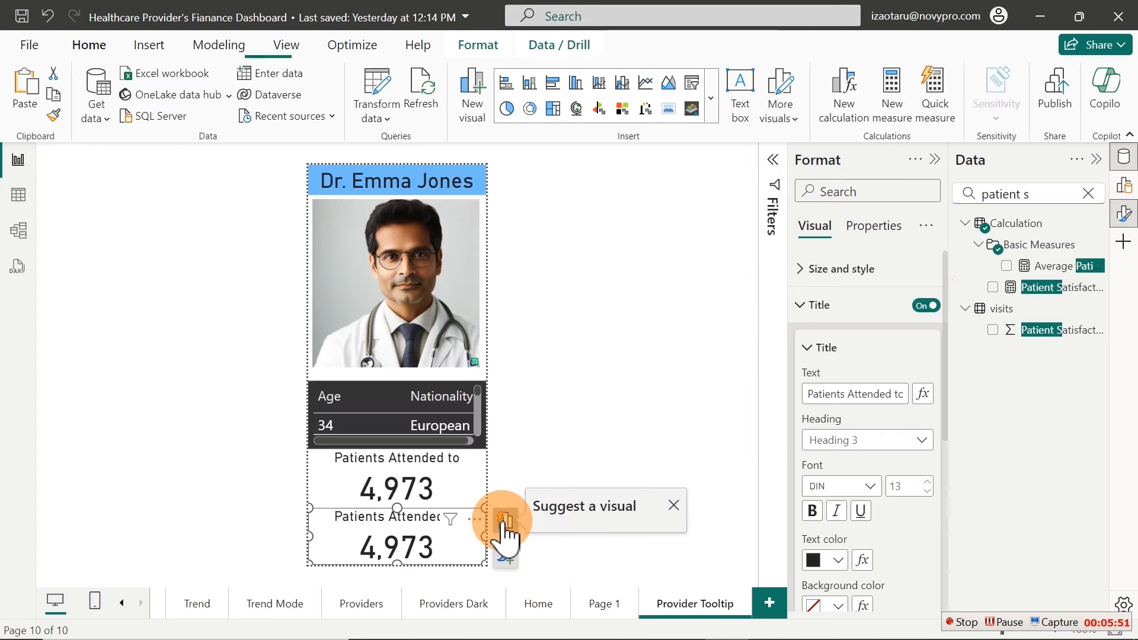
pyautogui.click(637, 508)
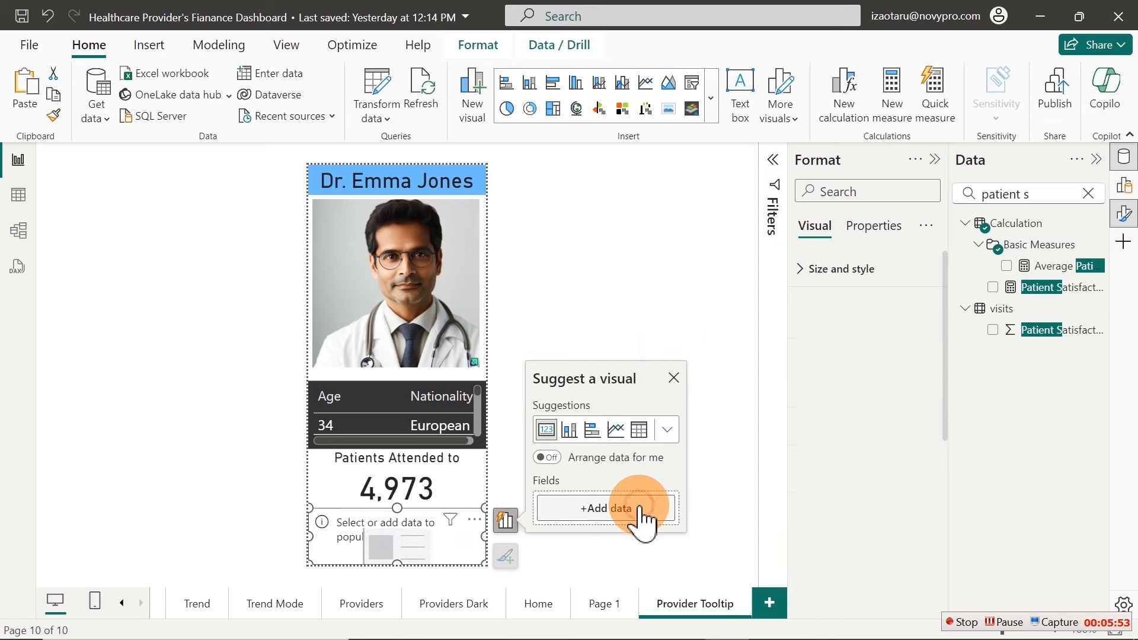
pyautogui.moveTo(1079, 296); pyautogui.dragTo(609, 511)
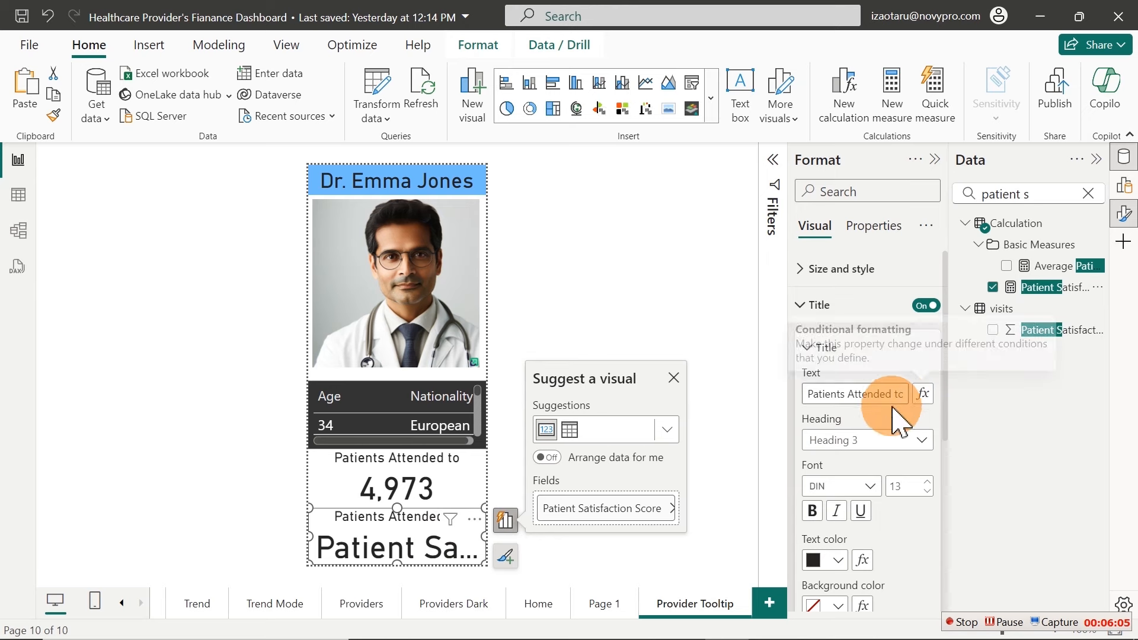
# Turn off the Patient Satisfaction Score card's title and set its callout value font size to 14
pyautogui.click(926, 306)
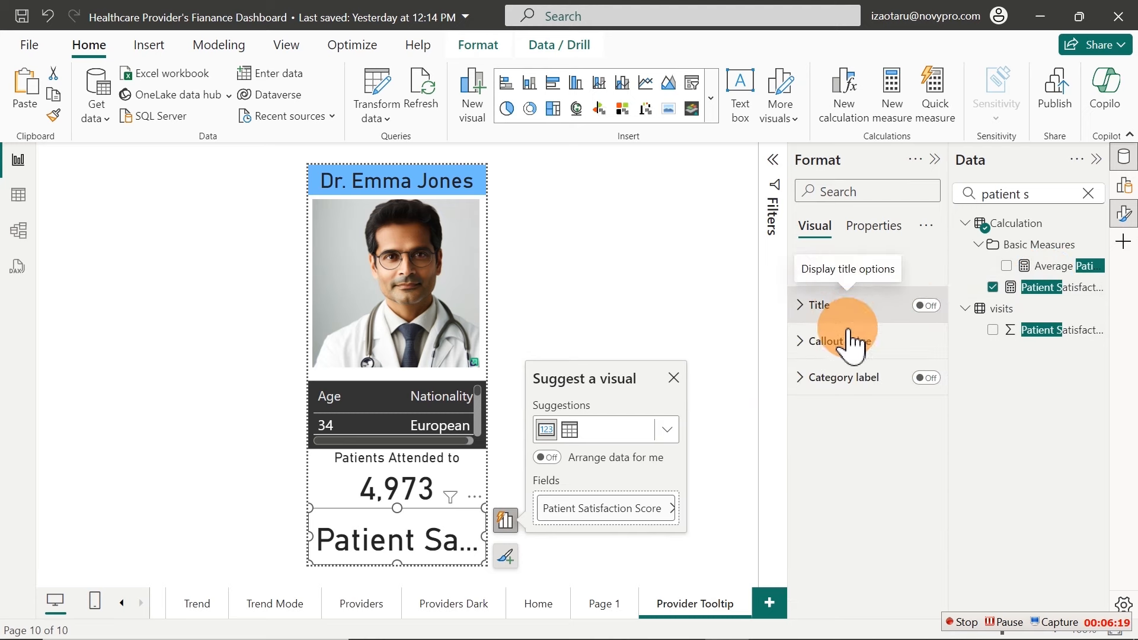
pyautogui.click(842, 342)
pyautogui.doubleClick(916, 408)
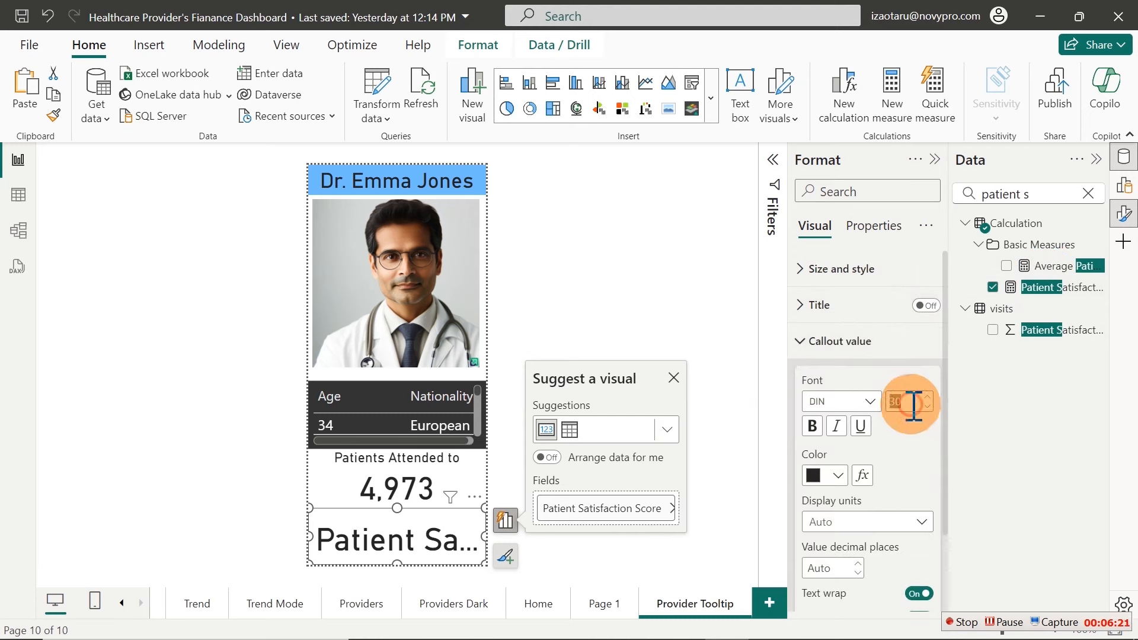
pyautogui.write('14')
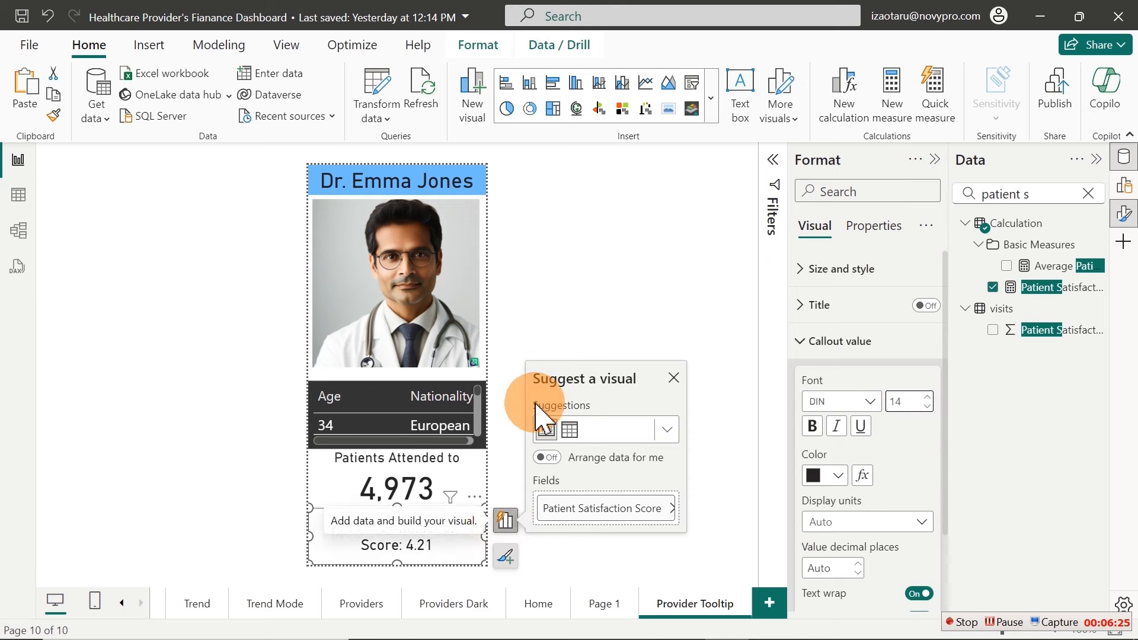
pyautogui.click(873, 350)
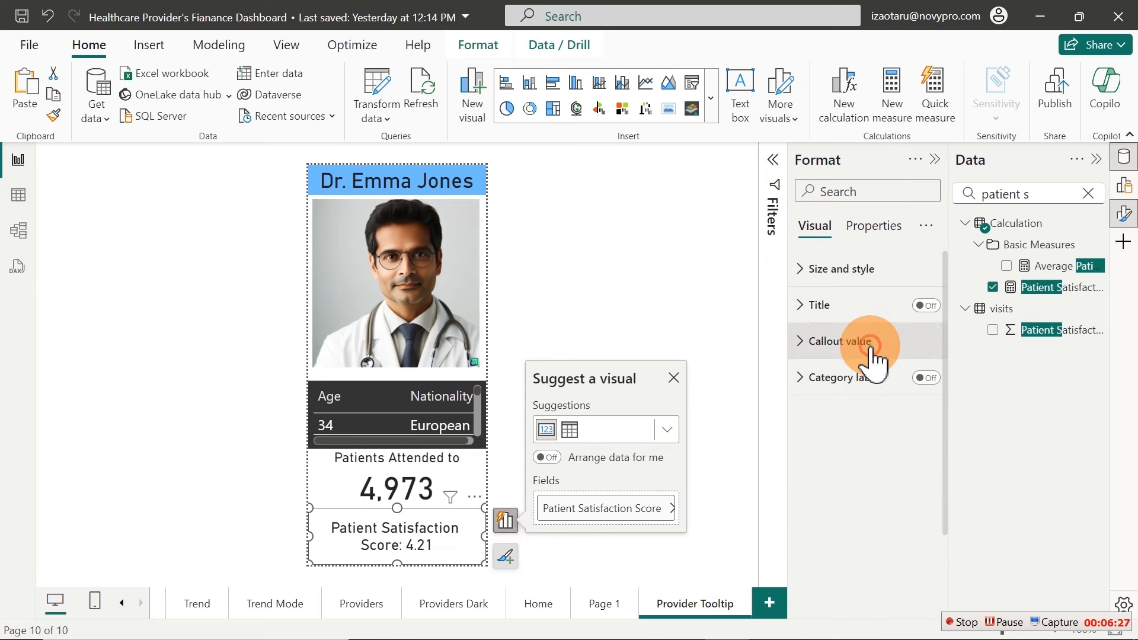
# Set the Patient Satisfaction Score card's background to the same light blue as the provider name header
pyautogui.click(875, 225)
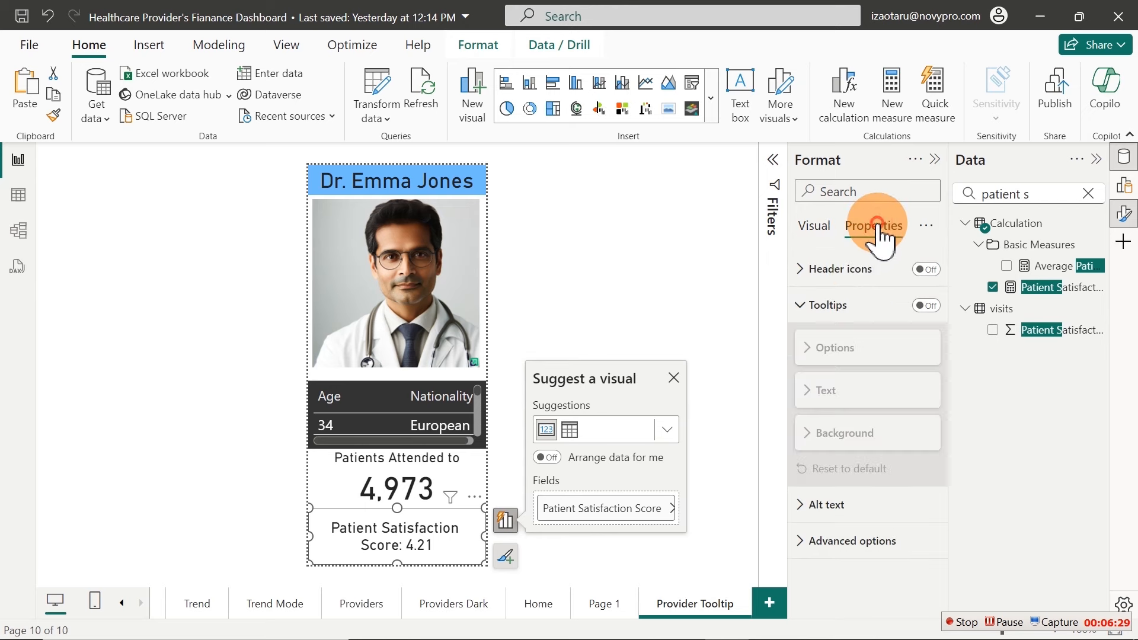
pyautogui.click(824, 227)
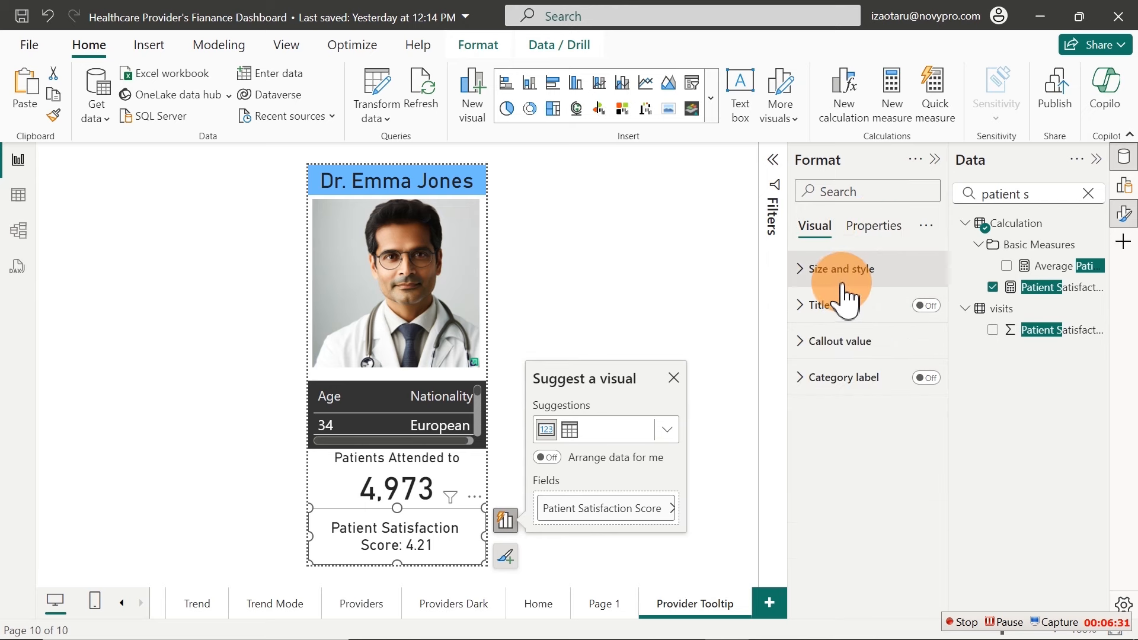
pyautogui.click(811, 268)
pyautogui.click(812, 269)
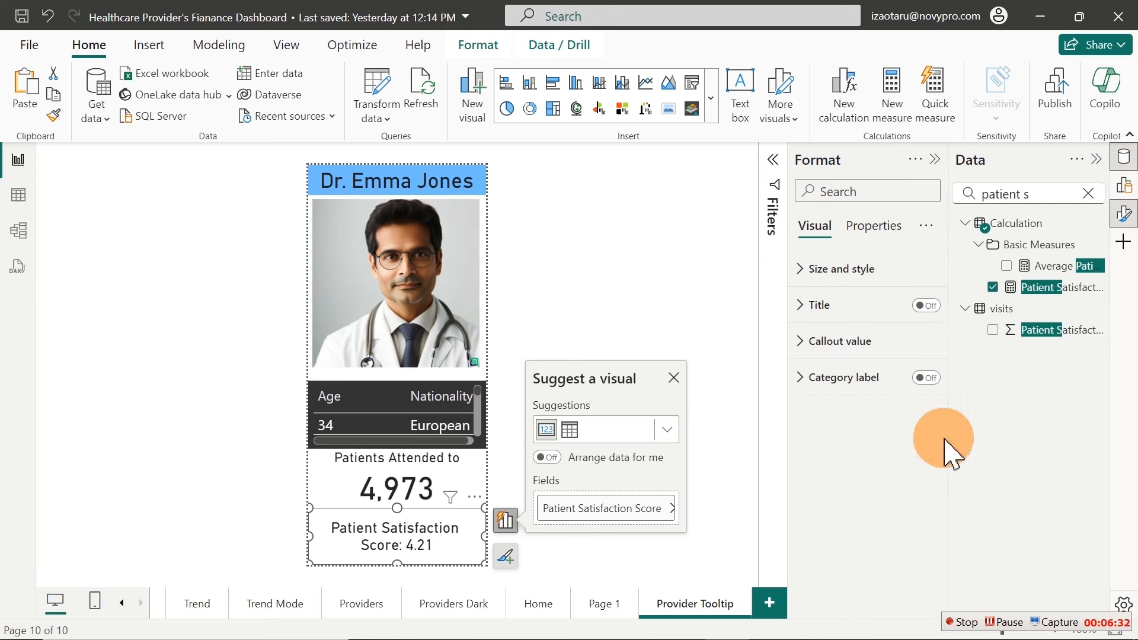
pyautogui.click(833, 269)
pyautogui.scroll(-4, 947, 344)
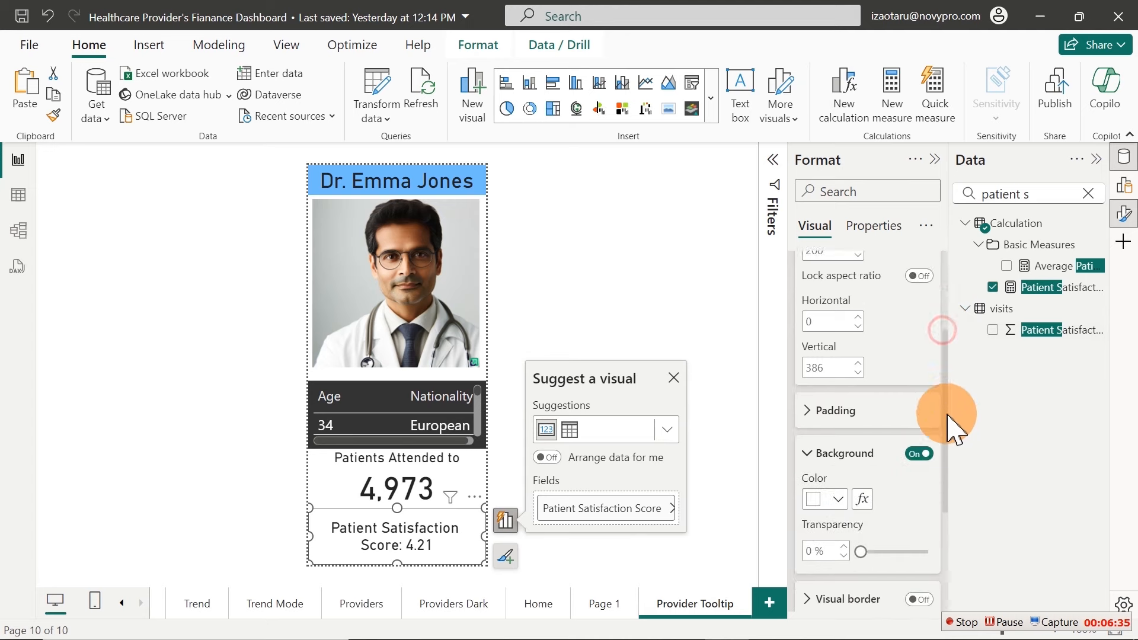
pyautogui.click(824, 467)
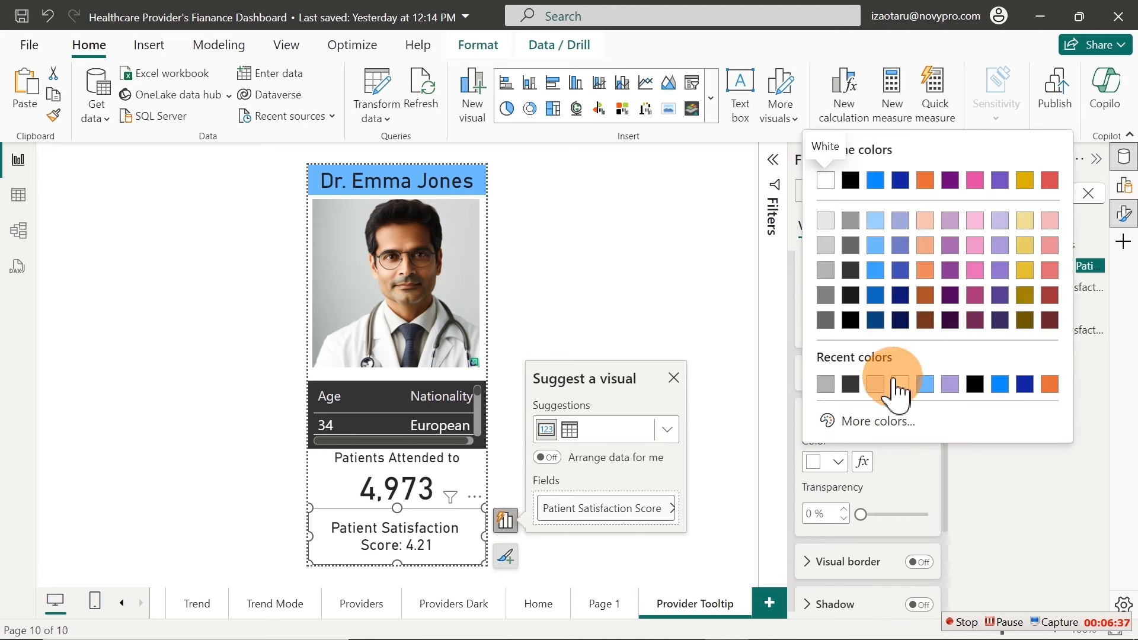
pyautogui.click(926, 385)
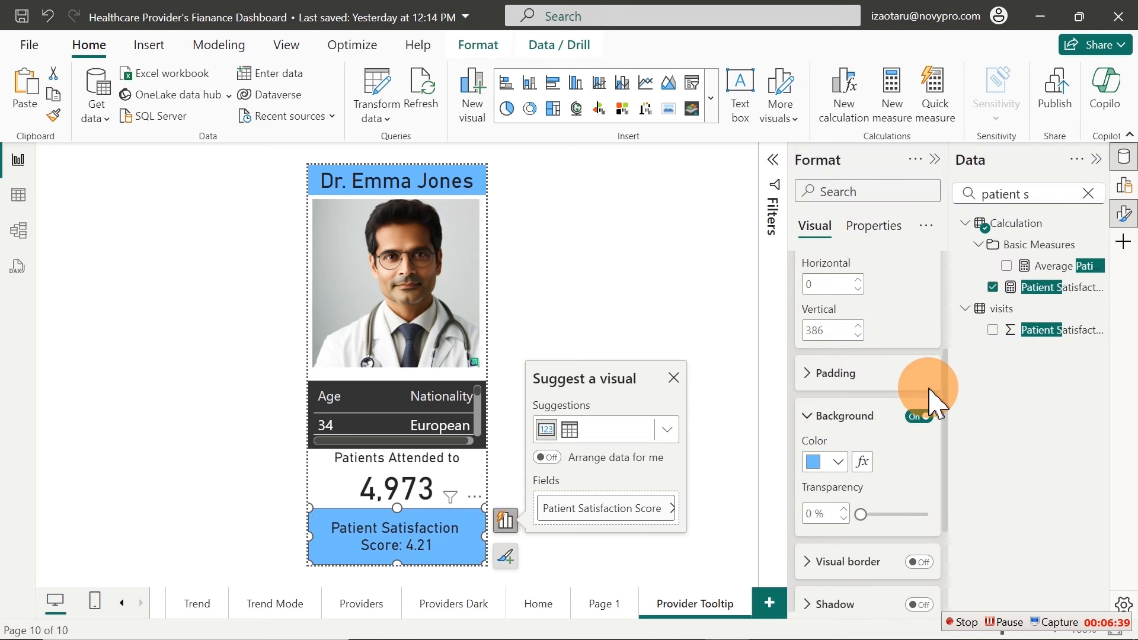
pyautogui.click(638, 335)
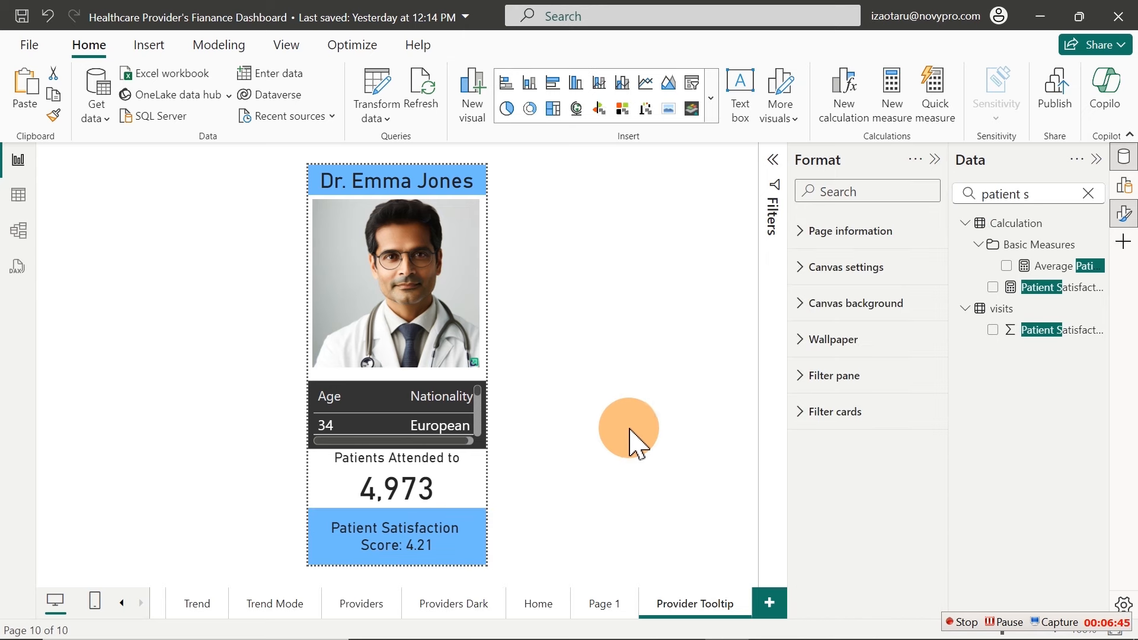
# Preview the provider tooltip on Page 1 for two of the doctors in the picture slicer
pyautogui.click(599, 606)
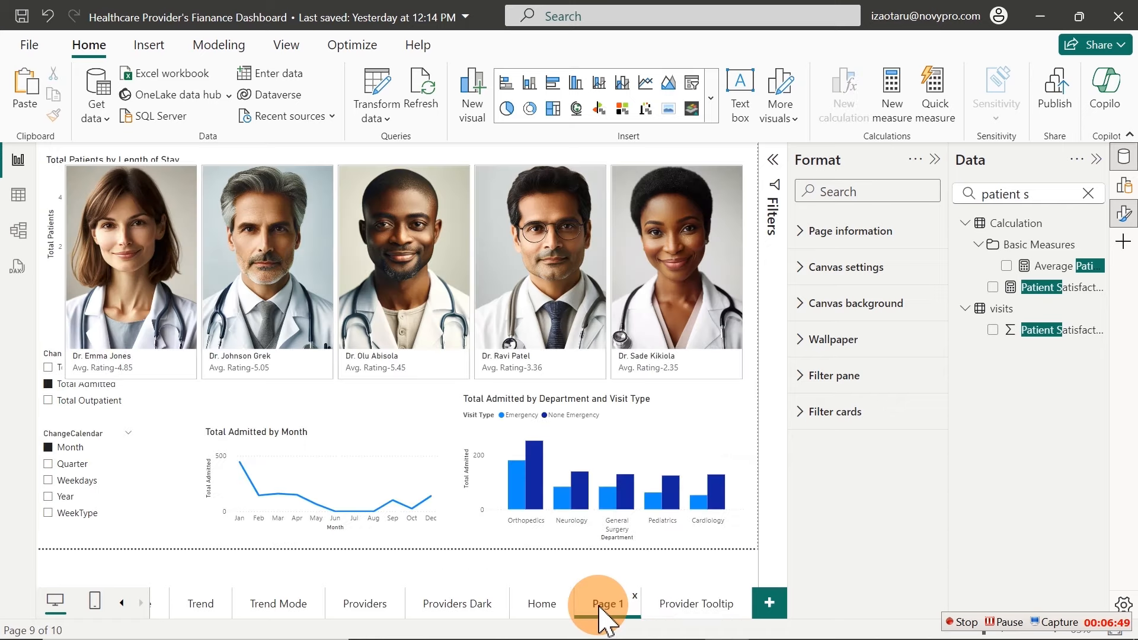
pyautogui.moveTo(539, 338)
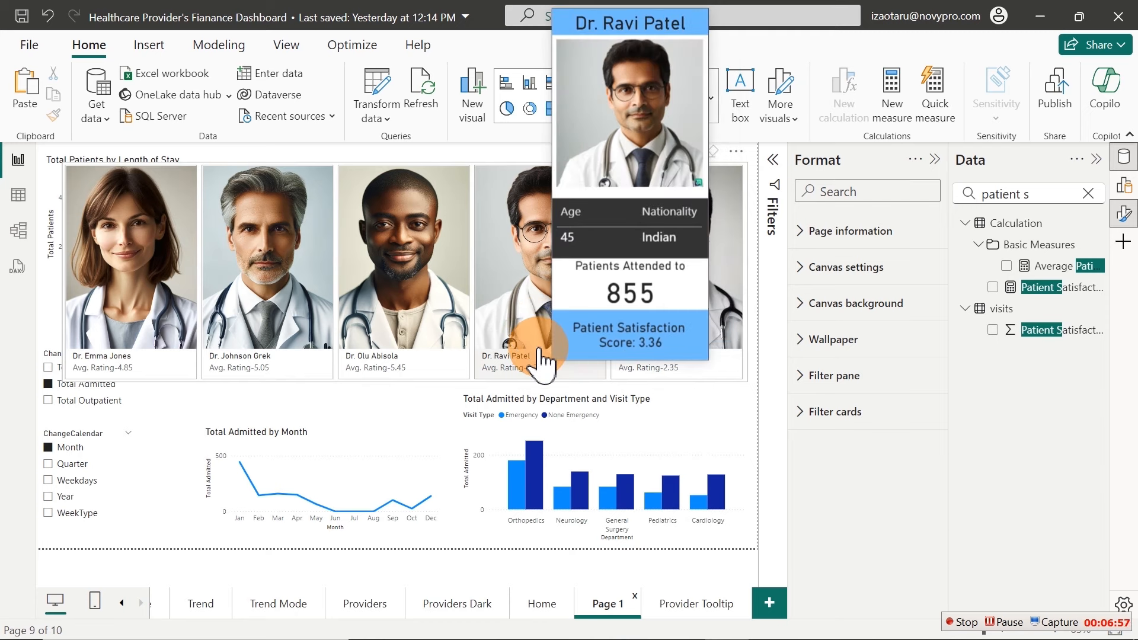
pyautogui.moveTo(396, 296)
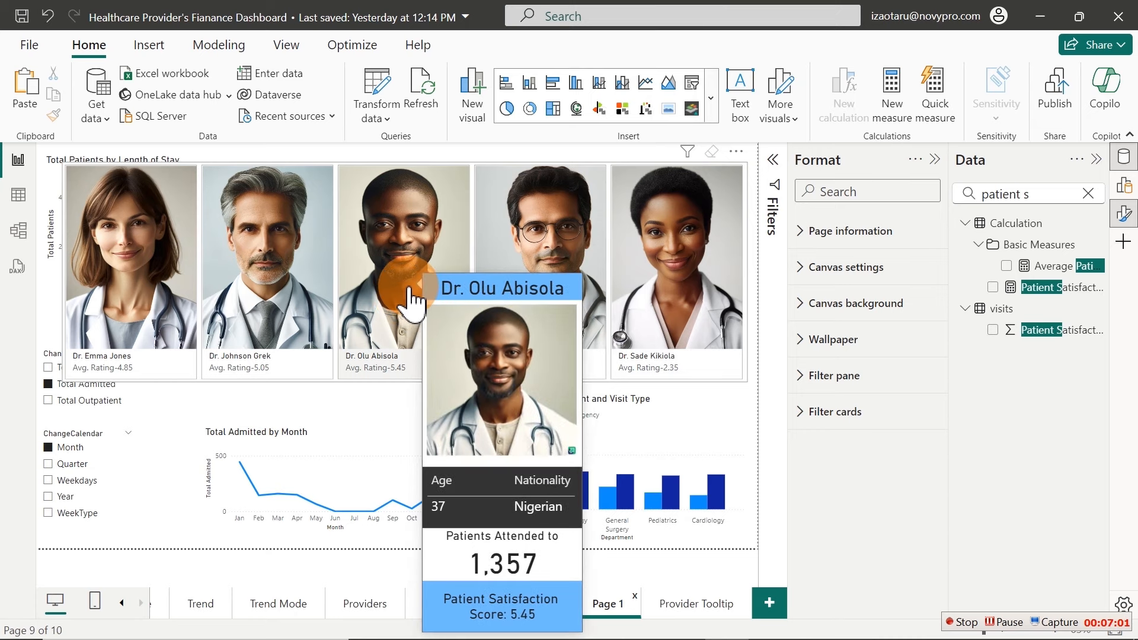
# Resize the provider picture slicer to about 835 wide by 223 high and move it up to about horizontal 425, vertical 37
pyautogui.click(206, 166)
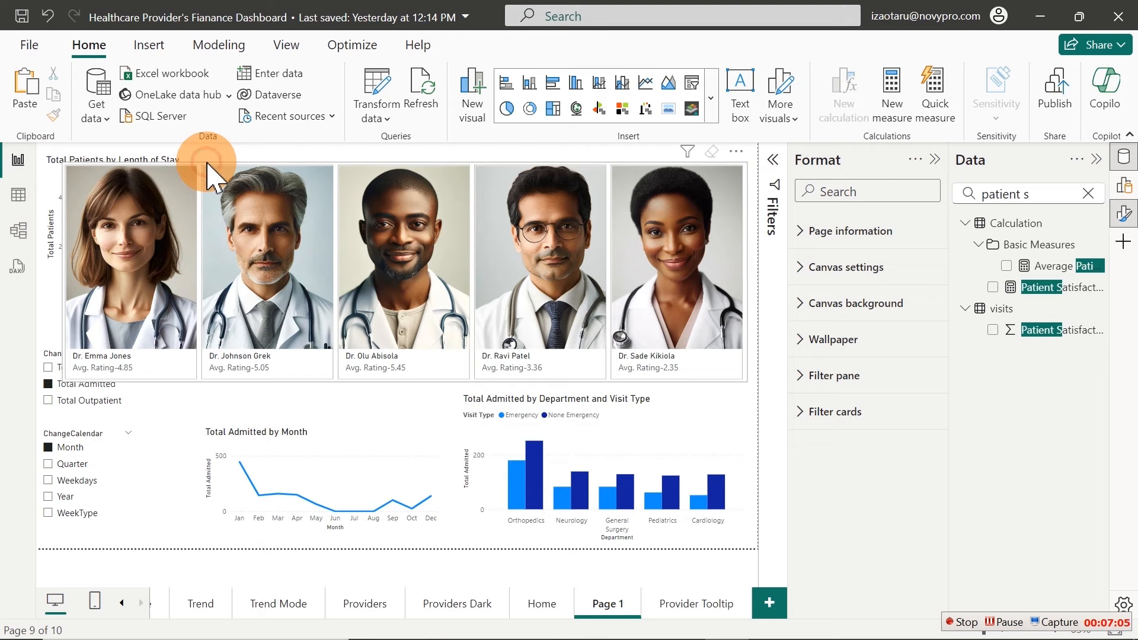
pyautogui.moveTo(61, 162); pyautogui.dragTo(277, 257)
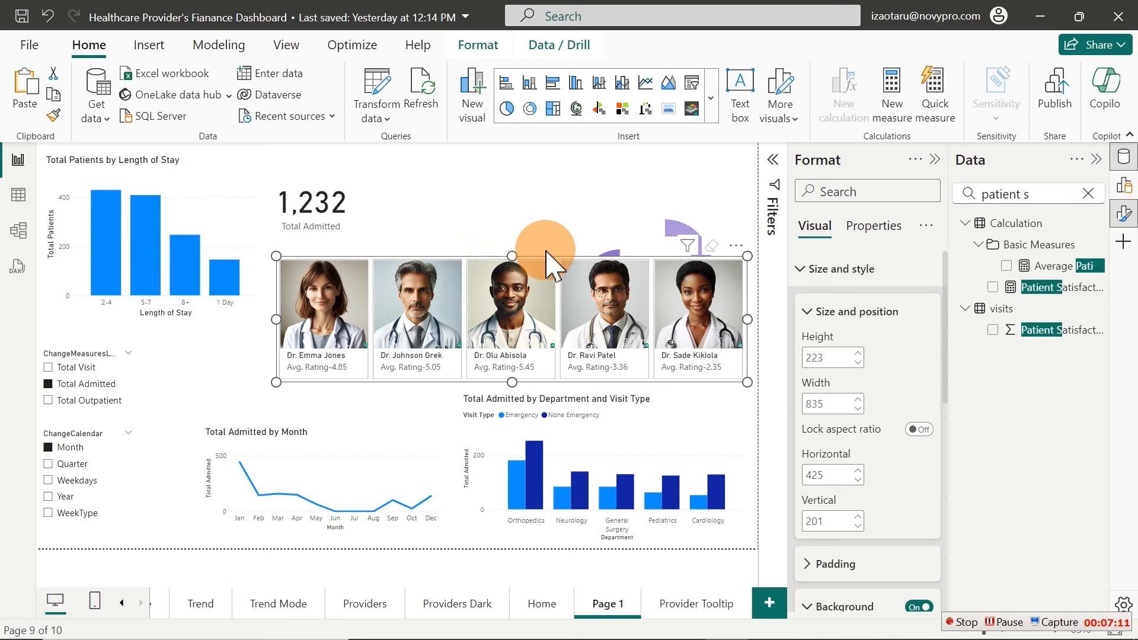
pyautogui.moveTo(737, 248); pyautogui.dragTo(736, 160)
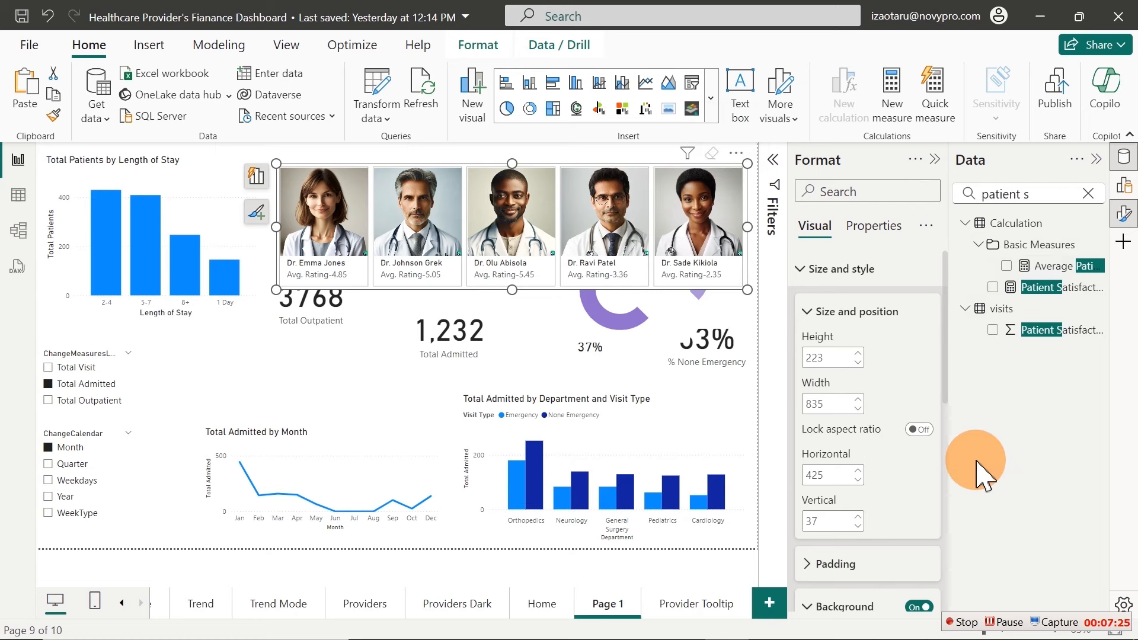
pyautogui.click(970, 627)
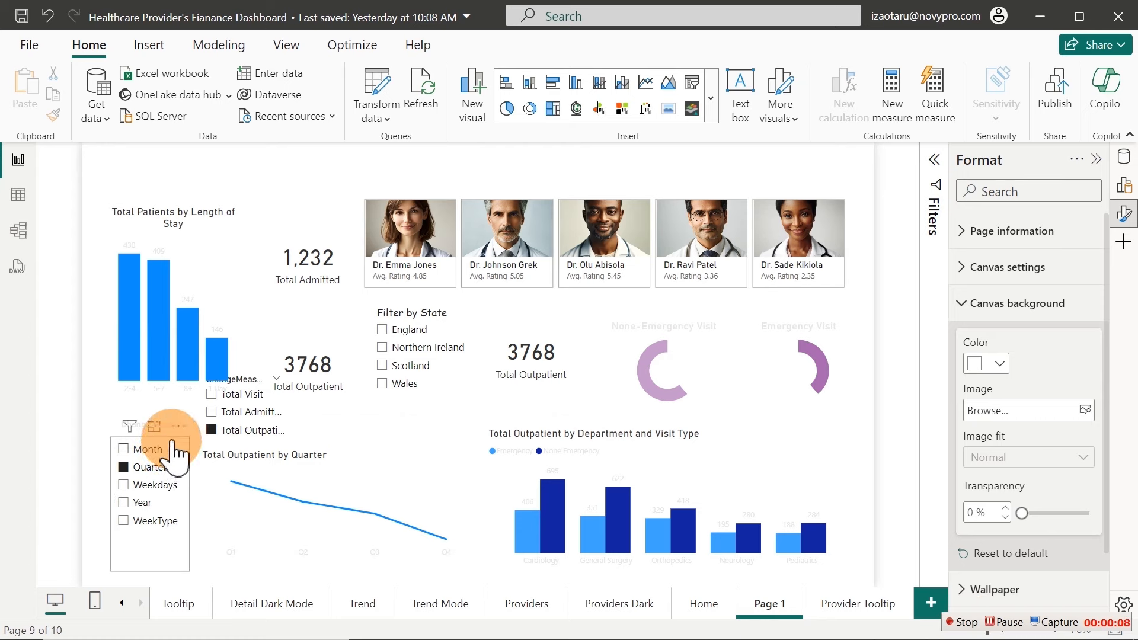
# Convert the calendar slicer listing Month, Quarter, Weekdays, Year and WeekType into a button slicer
pyautogui.click(164, 440)
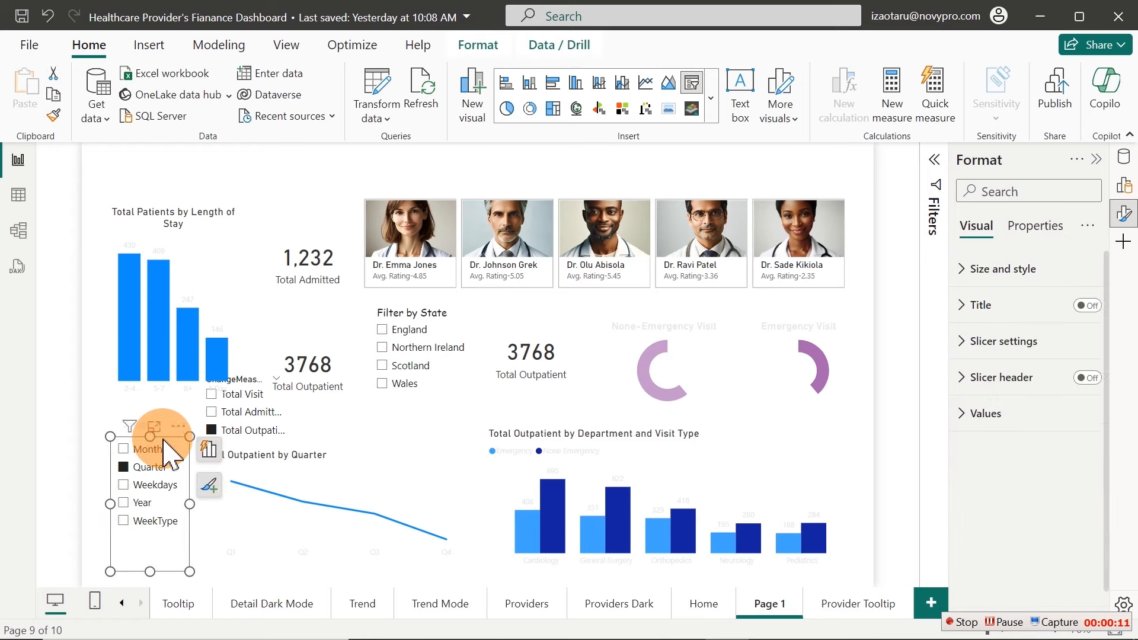
pyautogui.click(711, 99)
pyautogui.moveTo(735, 210); pyautogui.dragTo(721, 389)
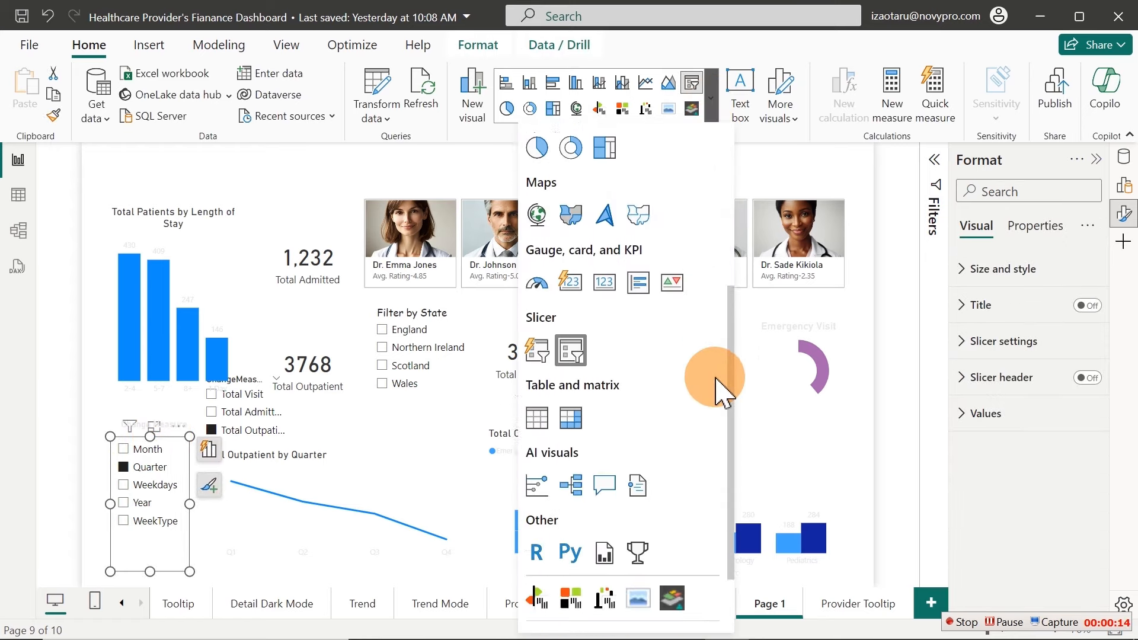
pyautogui.click(571, 328)
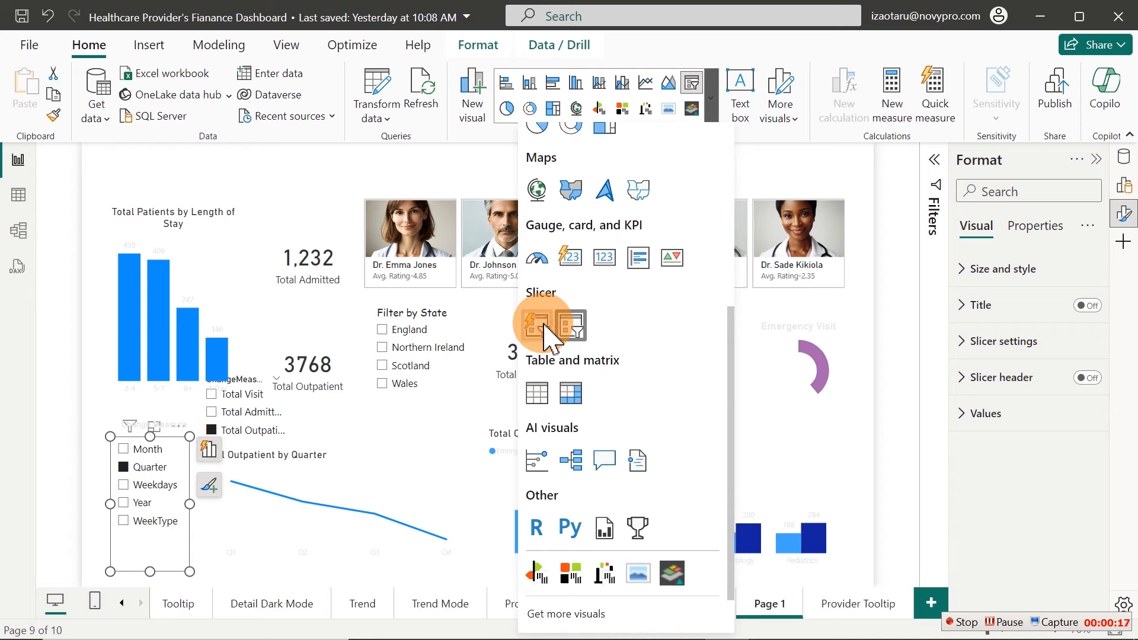
pyautogui.click(151, 490)
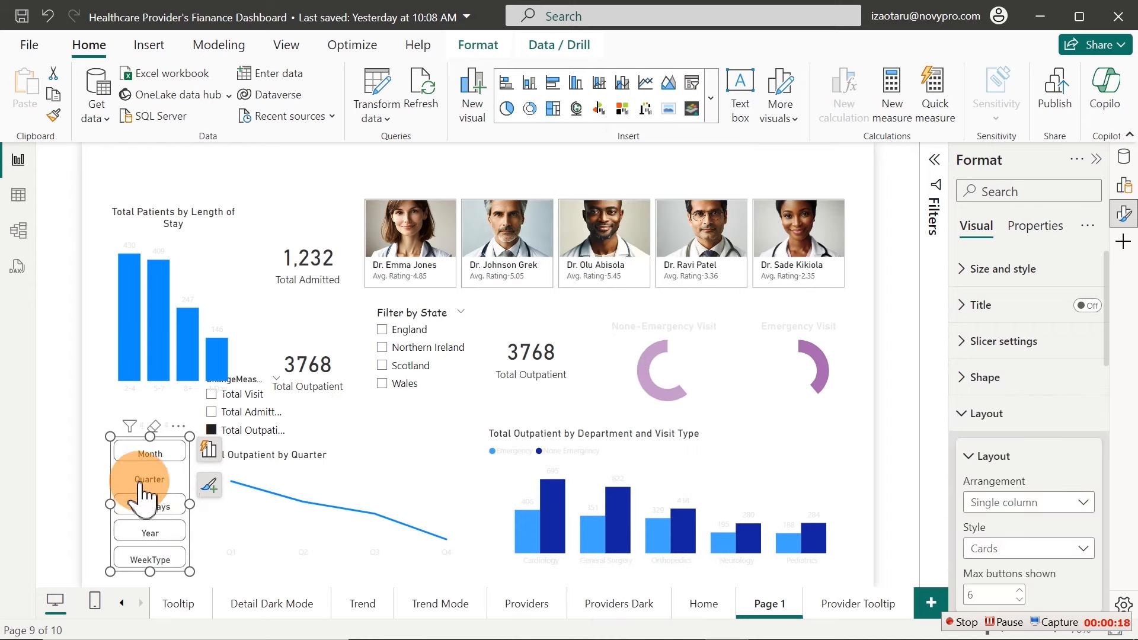
# Convert the measure slicer listing Total Visit, Total Admitted and Total Outpatient into a button slicer
pyautogui.click(290, 415)
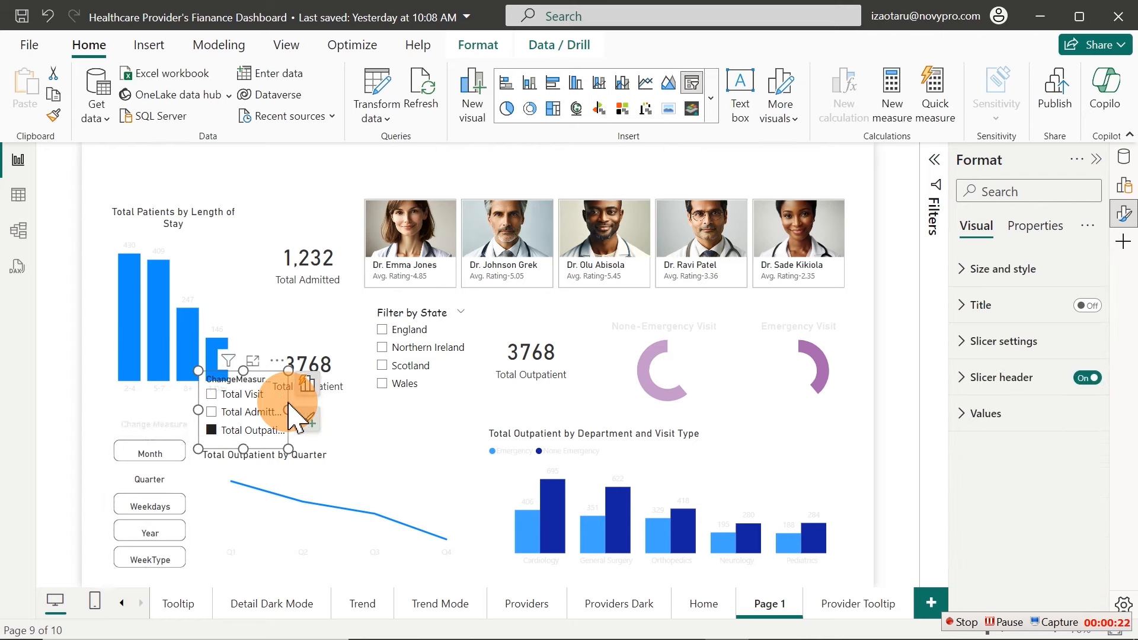
pyautogui.click(711, 98)
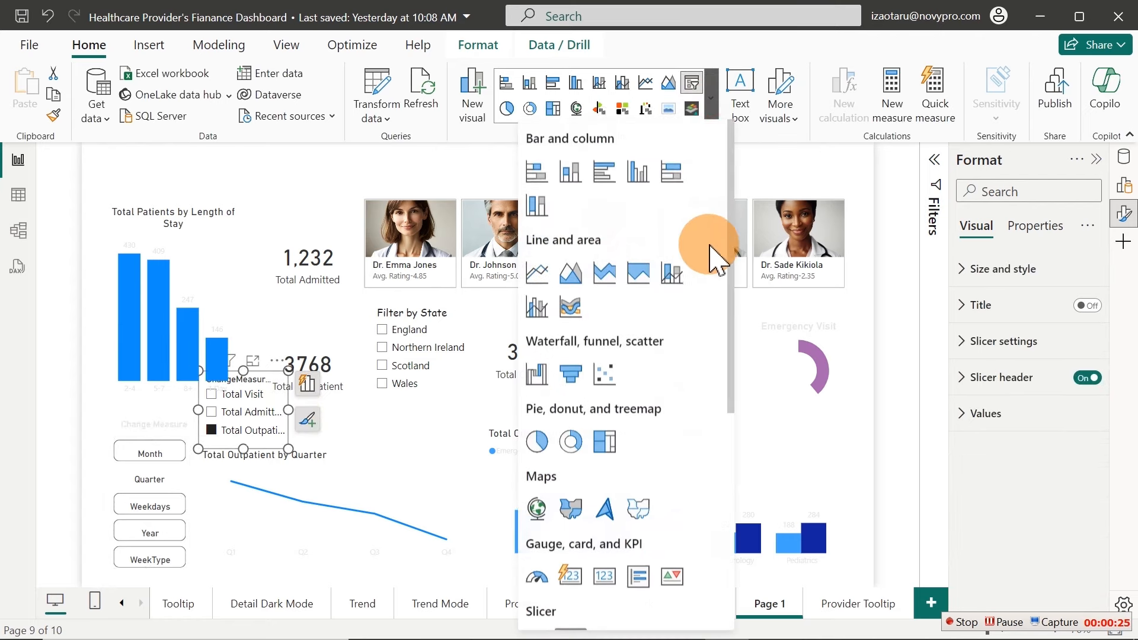
pyautogui.moveTo(732, 212); pyautogui.dragTo(738, 290)
pyautogui.scroll(-5, 732, 332)
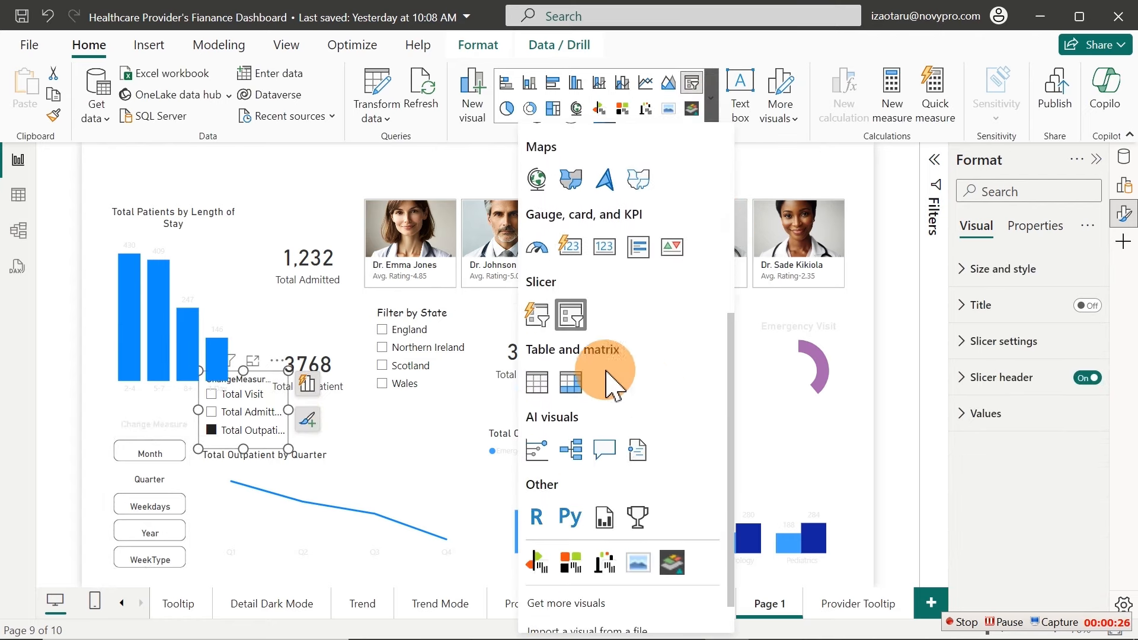
pyautogui.click(537, 313)
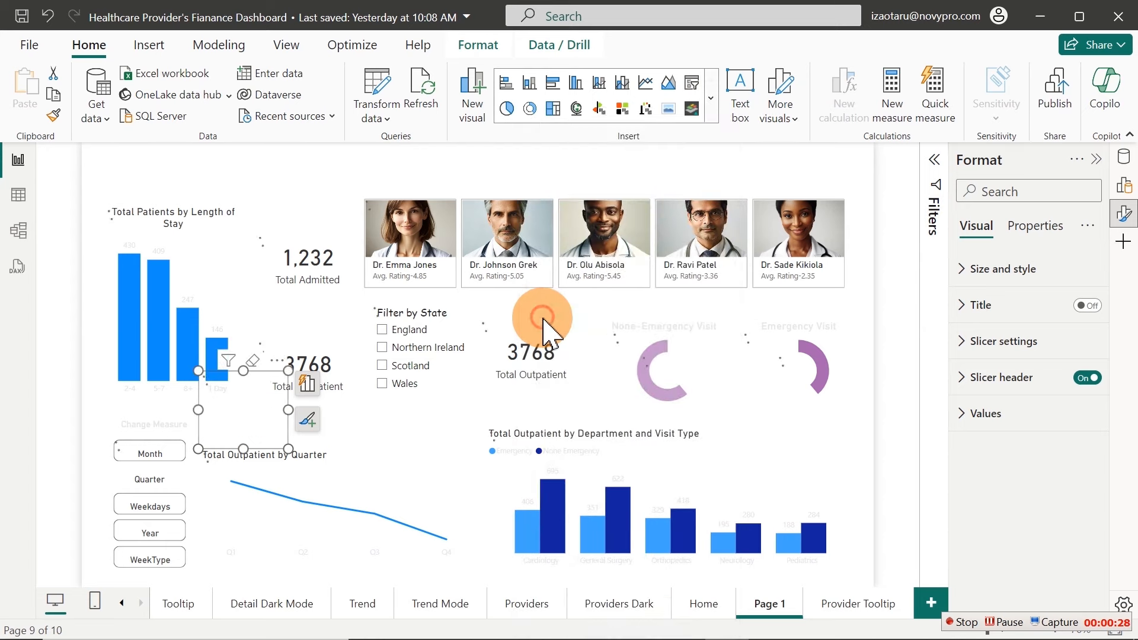
pyautogui.click(542, 320)
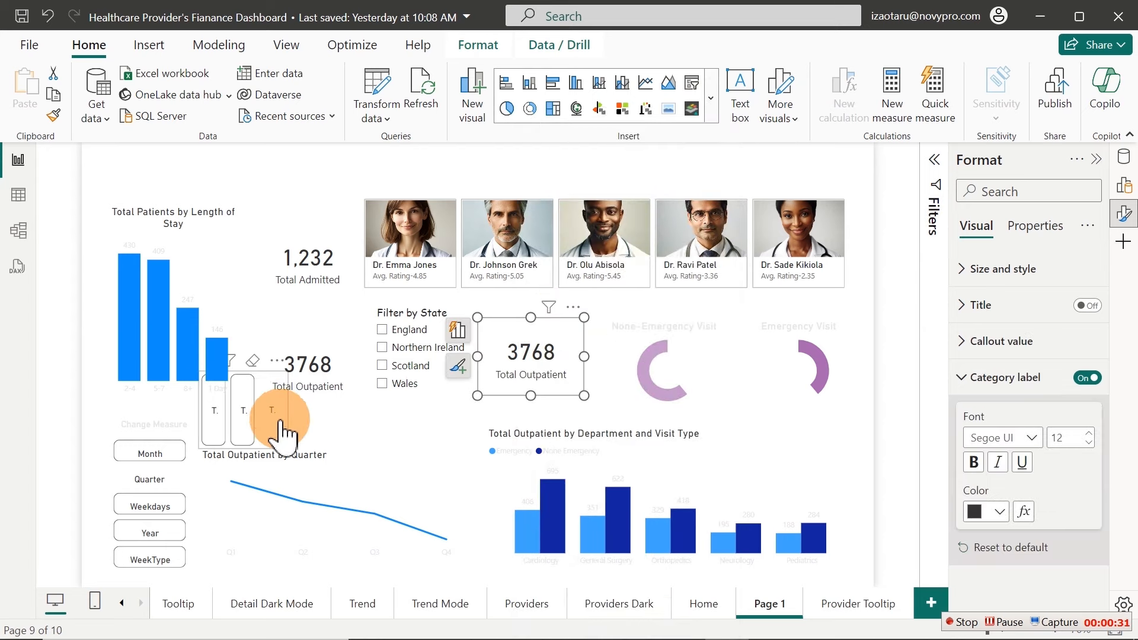
# Widen the measure button slicer until its three labels fit, and shorten it to a slim row above the quarter line chart
pyautogui.click(290, 427)
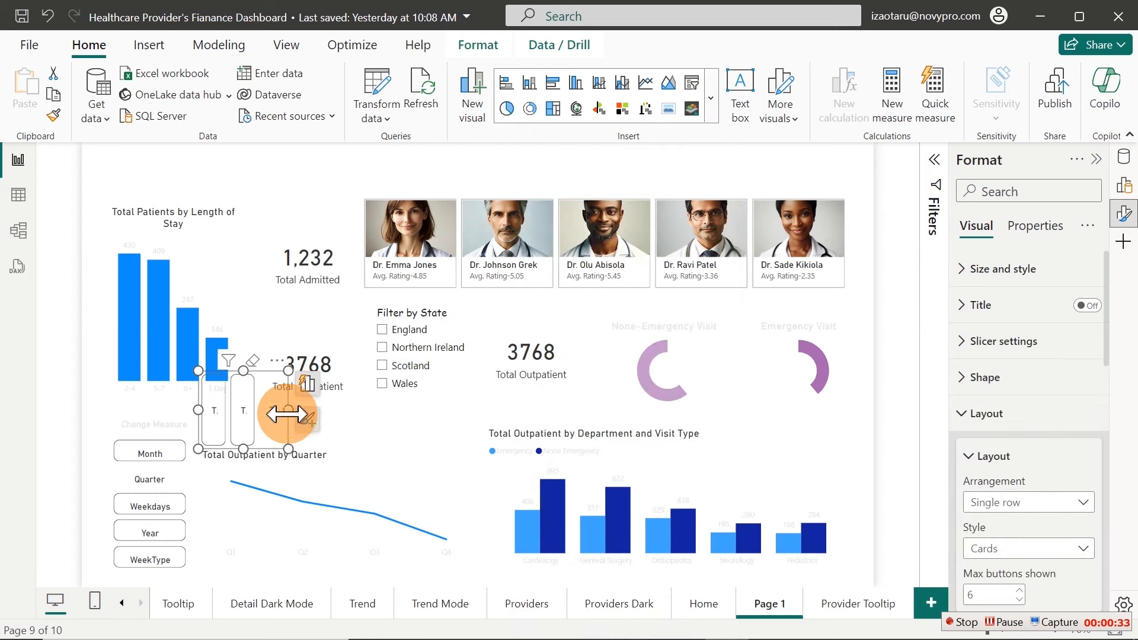
pyautogui.moveTo(286, 421); pyautogui.dragTo(467, 419)
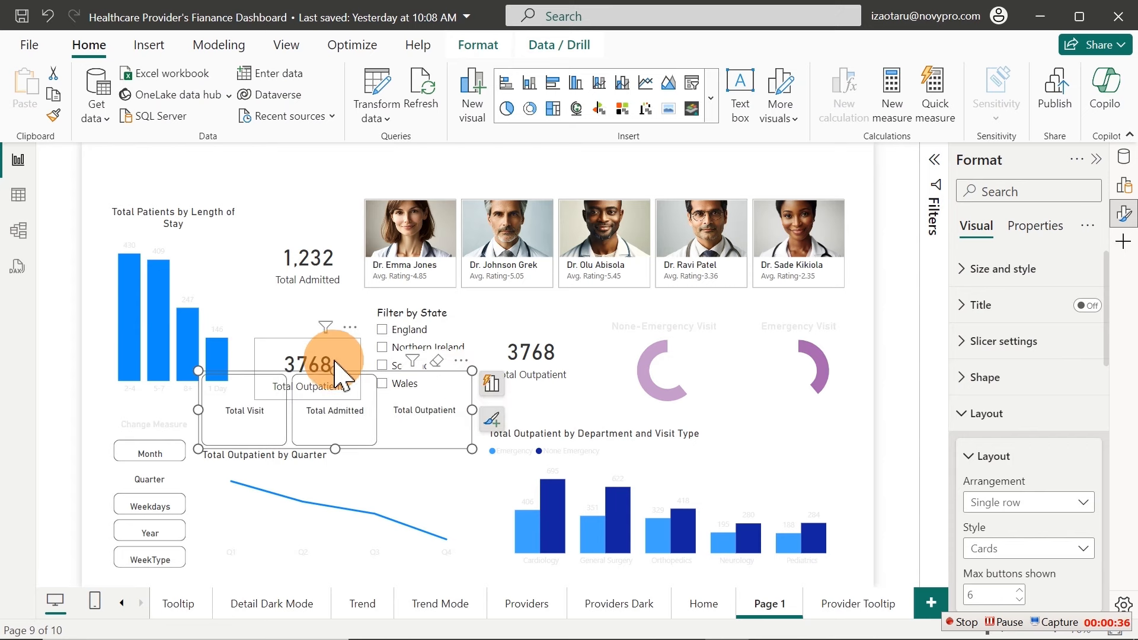
pyautogui.moveTo(332, 370); pyautogui.dragTo(332, 412)
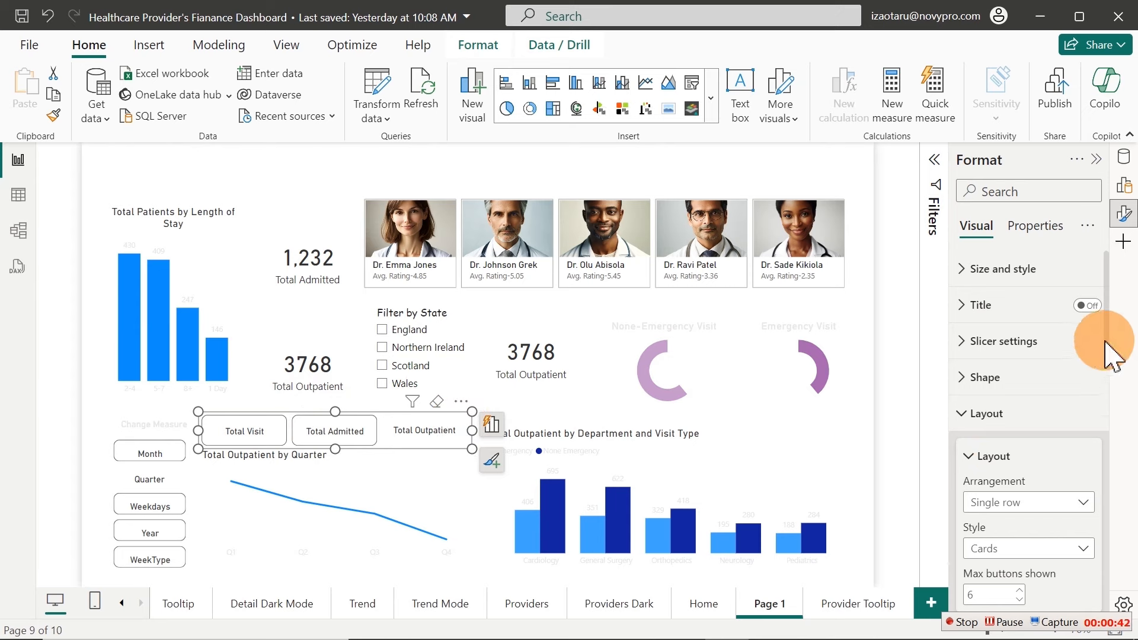
# Set the measure button slicer's maximum number of buttons shown to 3
pyautogui.scroll(-3, 1106, 356)
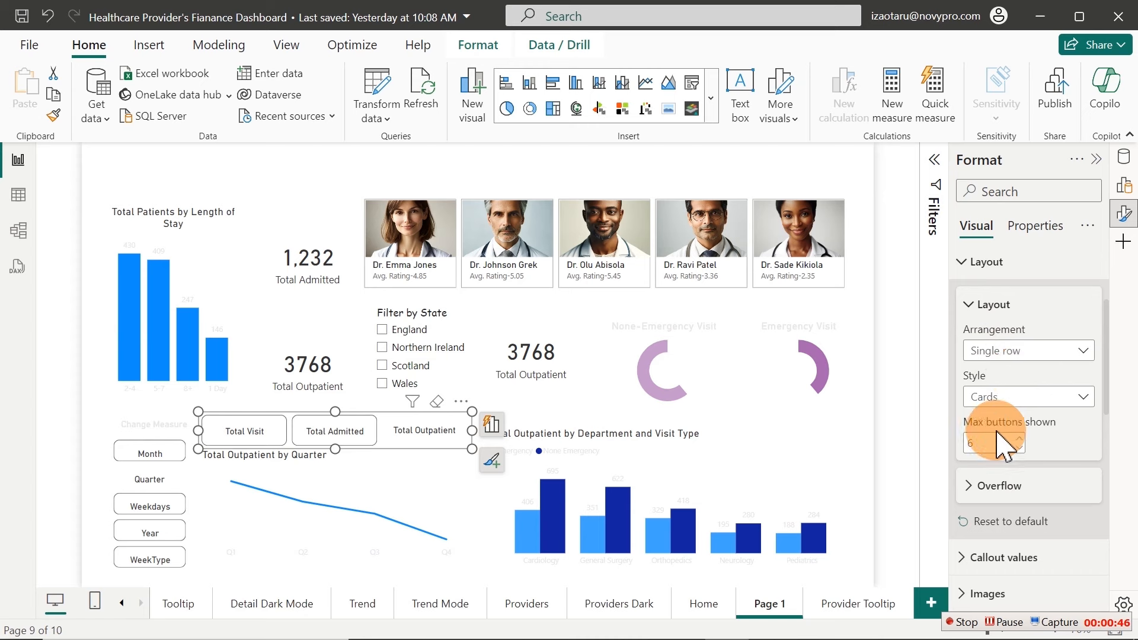
pyautogui.moveTo(983, 445); pyautogui.dragTo(956, 449)
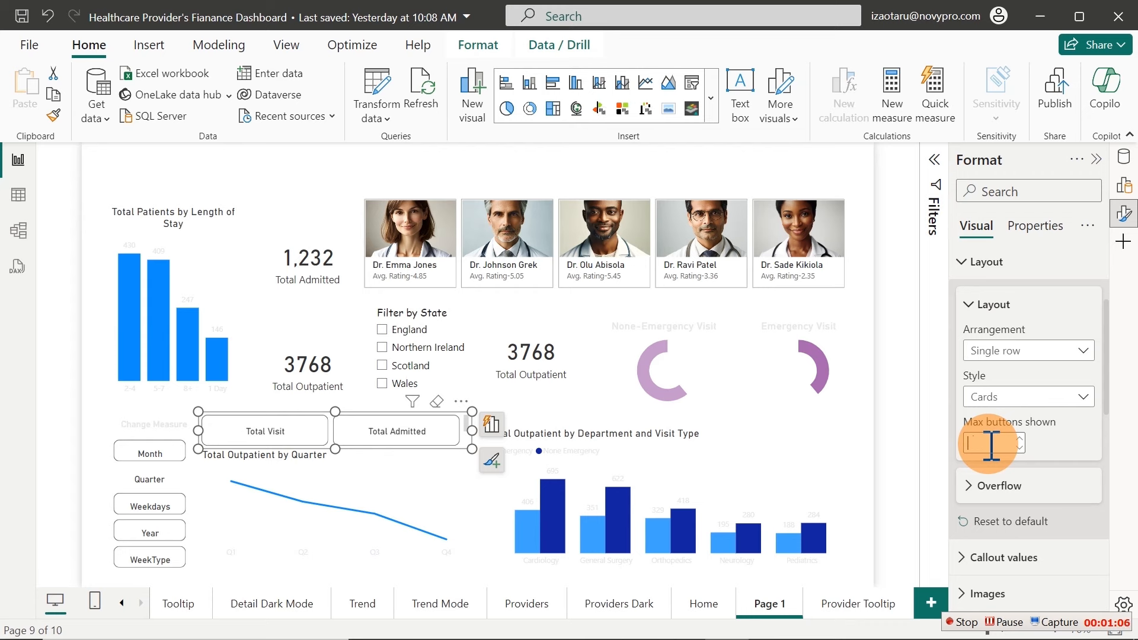
pyautogui.write('3')
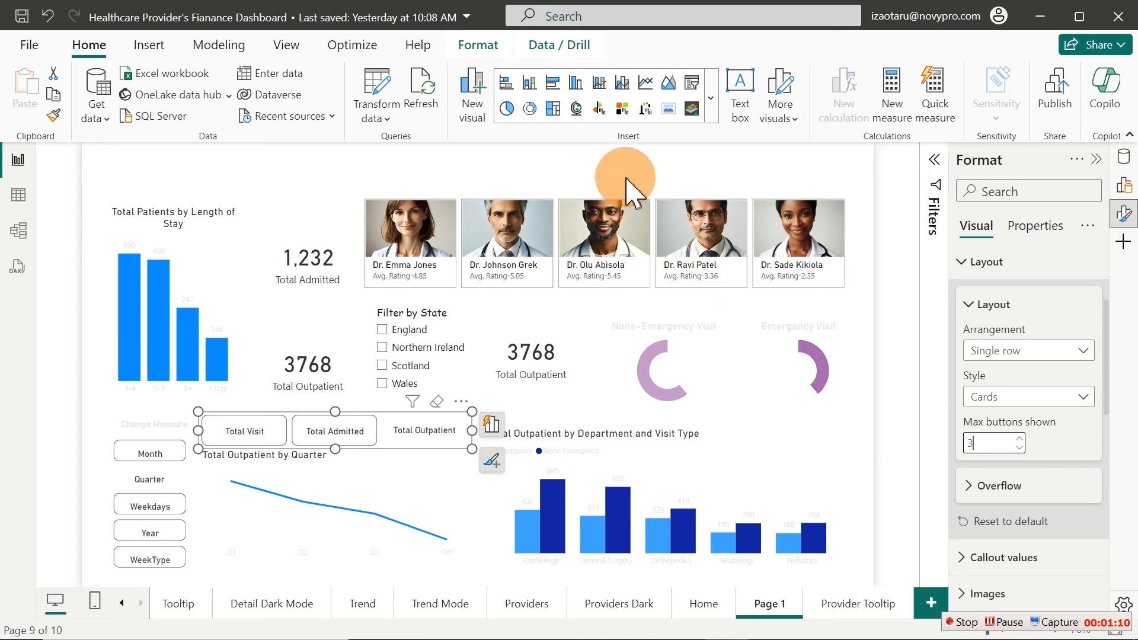
# Capture the whole report page area as a rectangular screen snip to the clipboard, and dismiss the snip notification
pyautogui.click(615, 161)
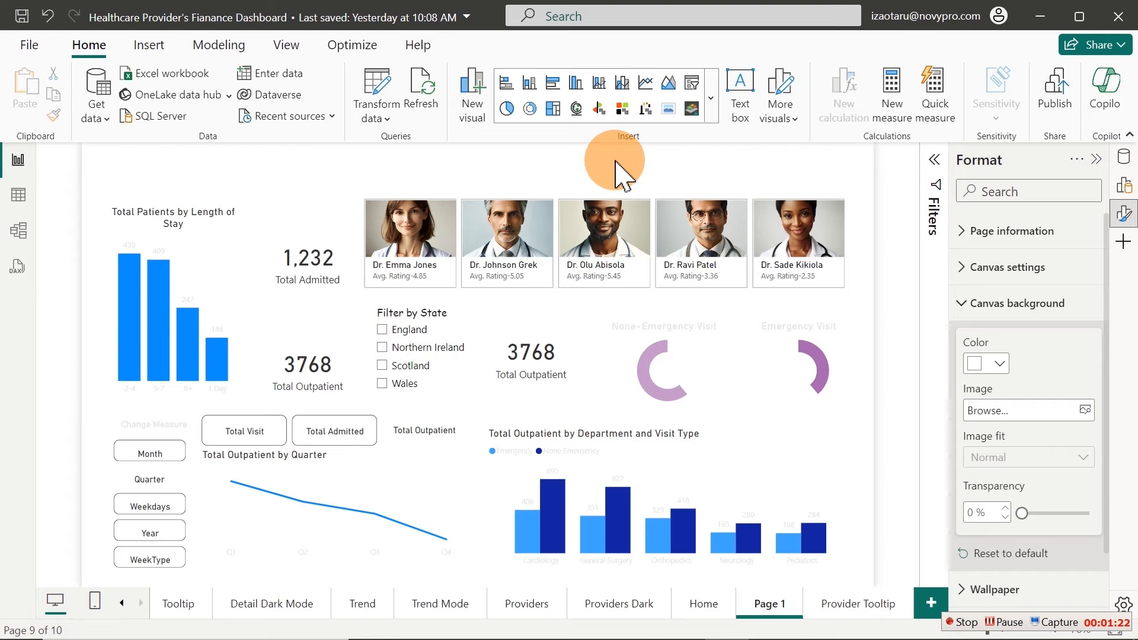
pyautogui.press('super+shift+s')
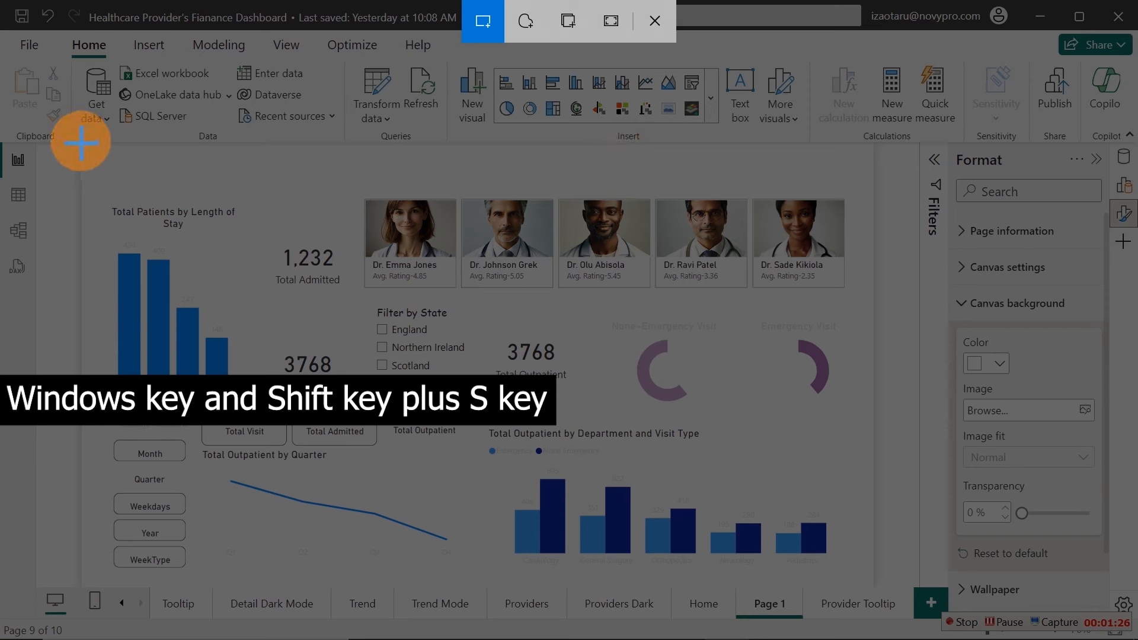
pyautogui.moveTo(81, 141); pyautogui.dragTo(876, 583)
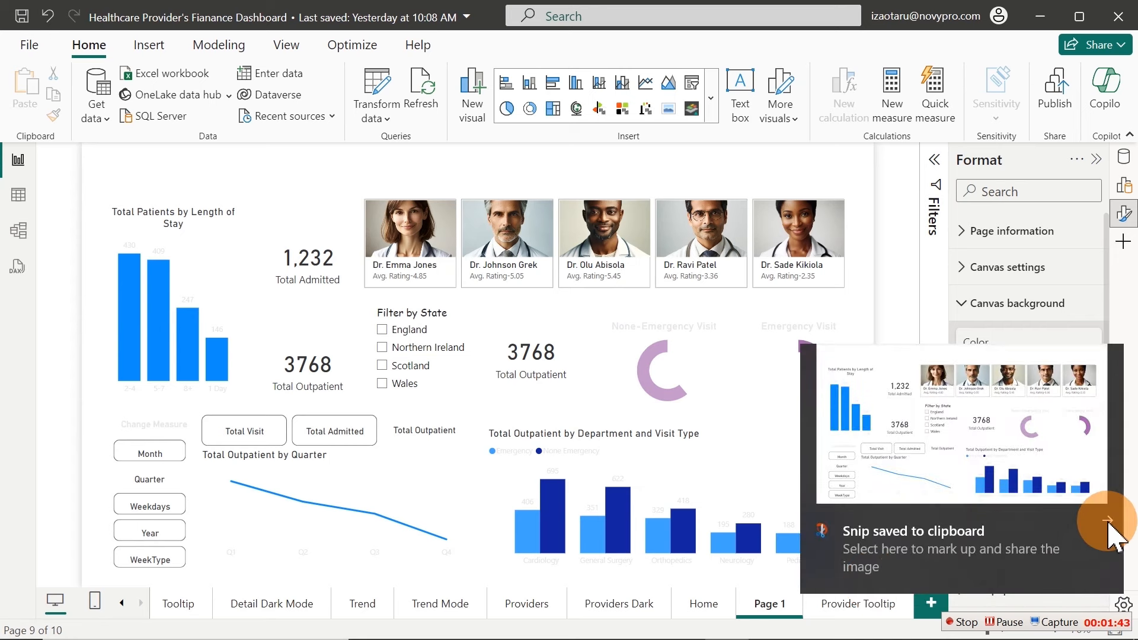
pyautogui.click(1108, 530)
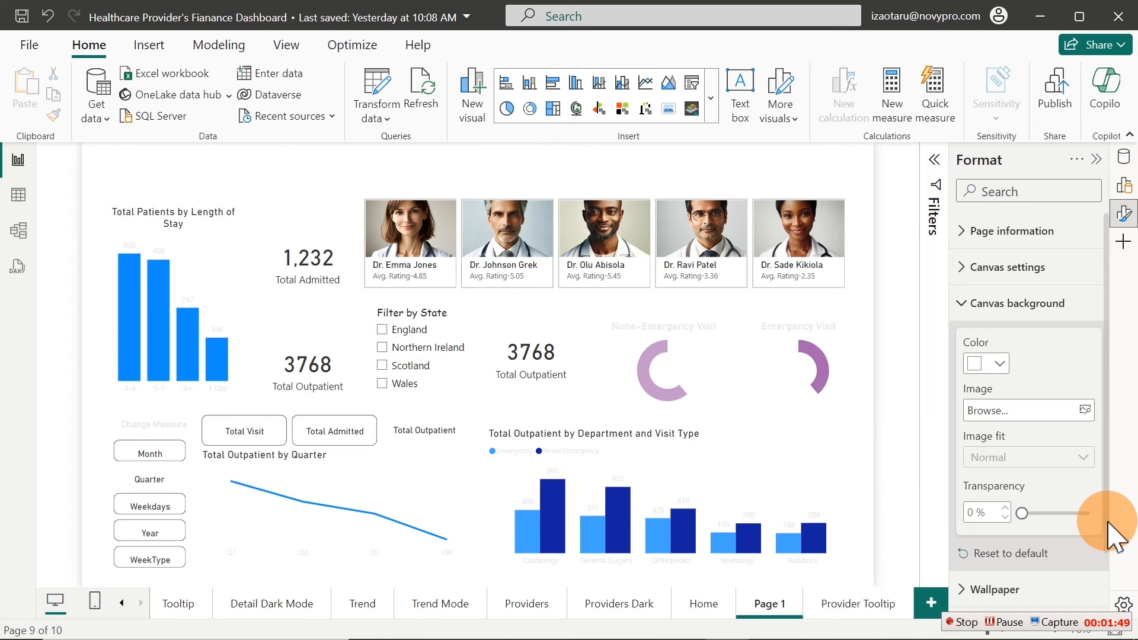
# Switch to the blank PowerPoint presentation and give the slide a solid background in the darkest shade of the black theme color
pyautogui.moveTo(831, 638)
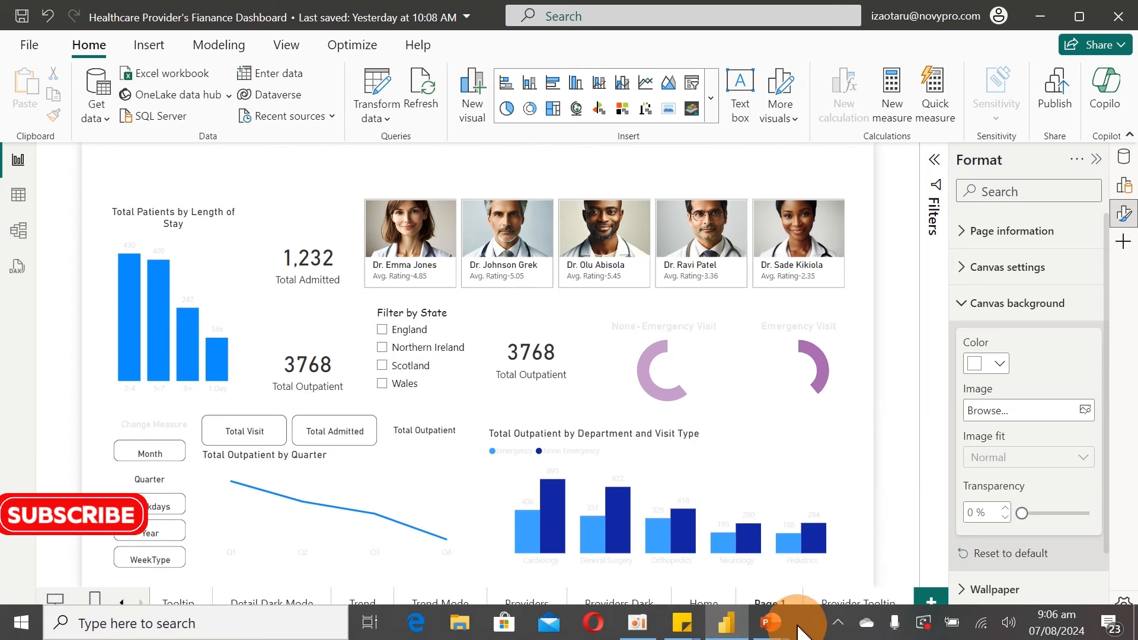
pyautogui.click(774, 623)
pyautogui.click(846, 560)
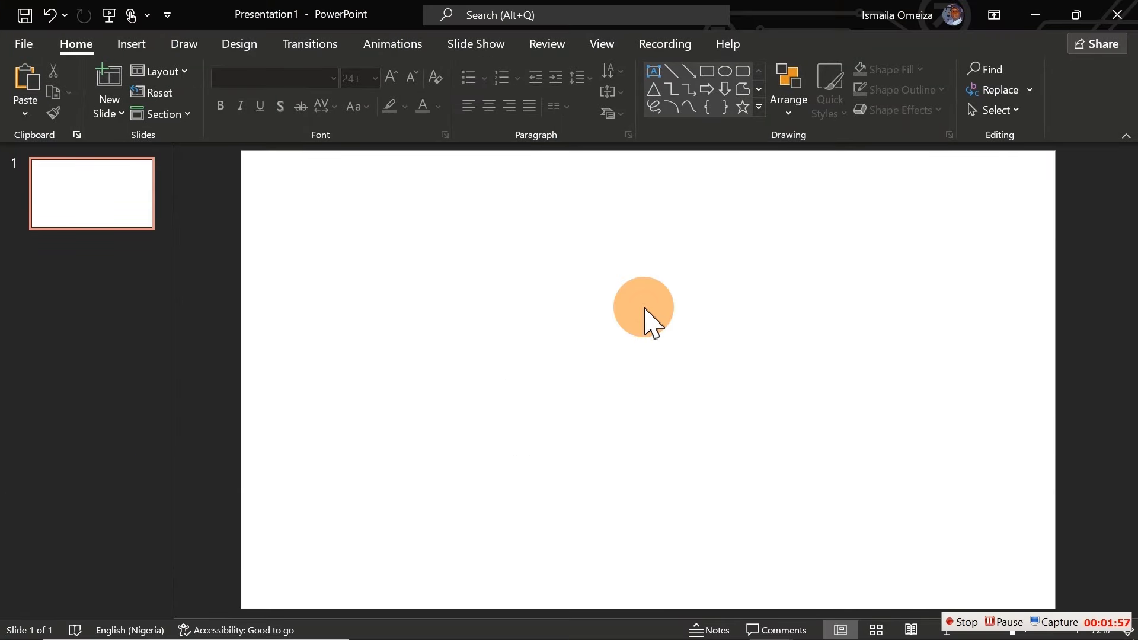
pyautogui.click(551, 286)
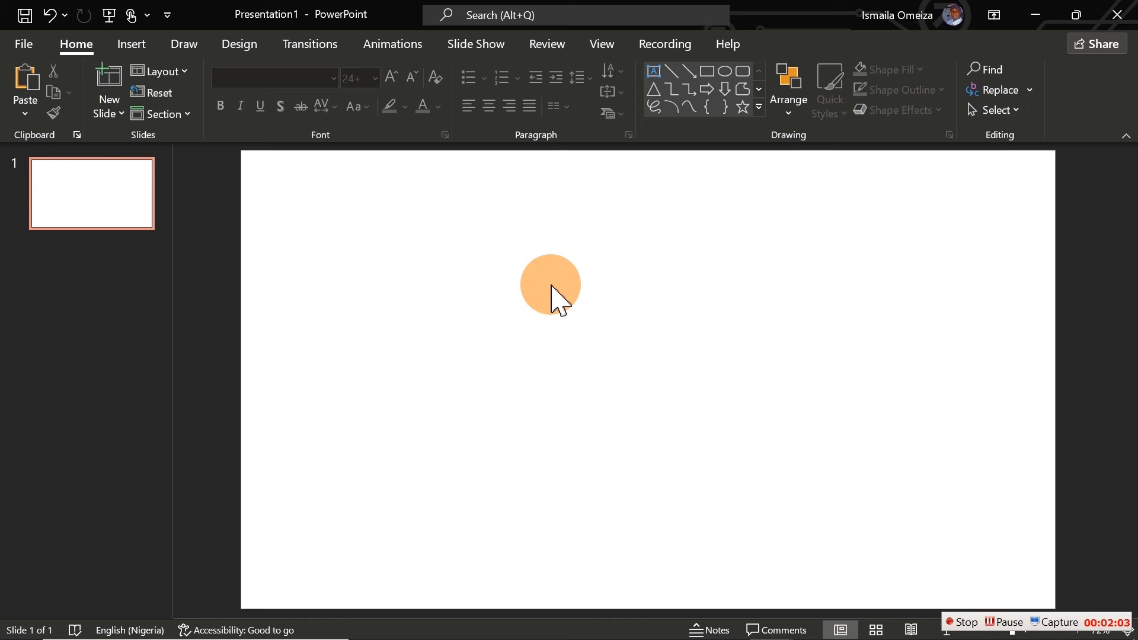
pyautogui.rightClick(552, 286)
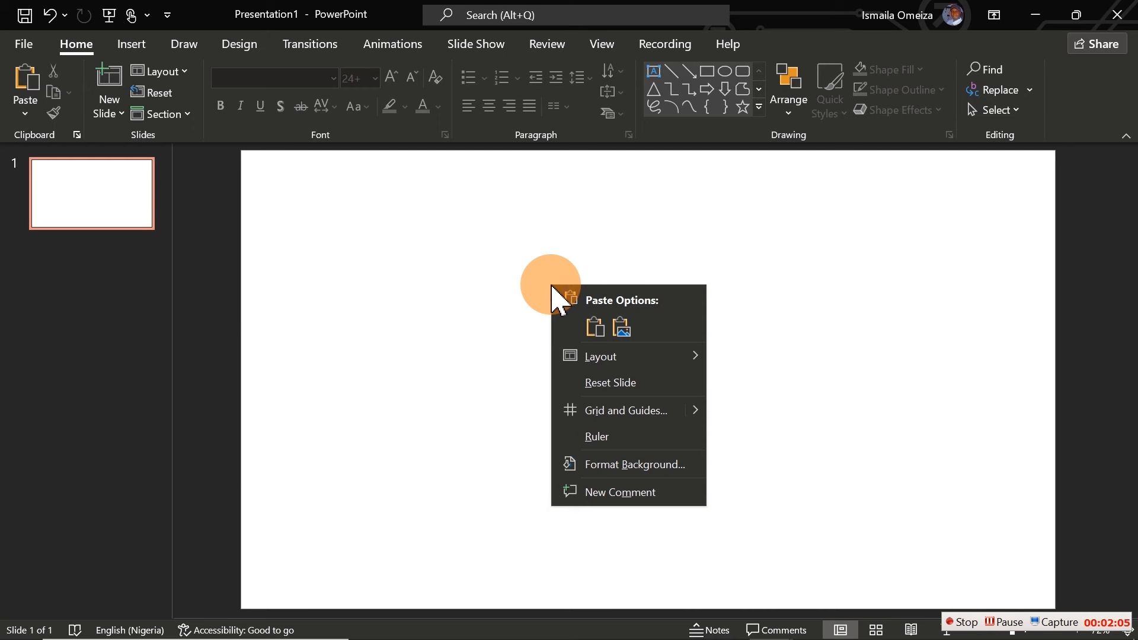
pyautogui.click(625, 474)
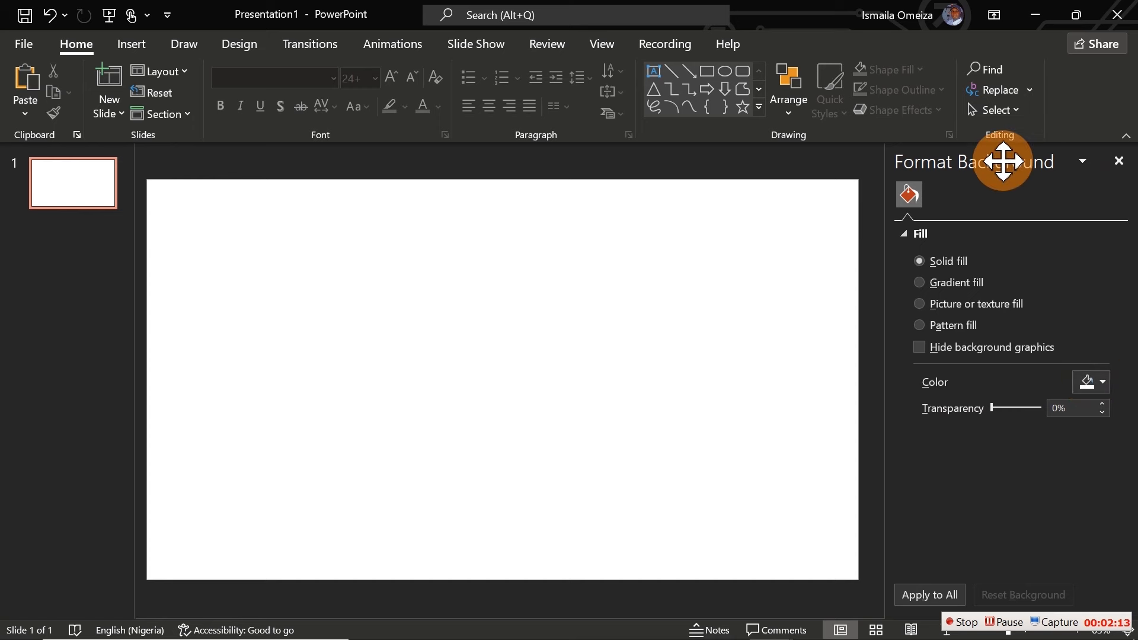
pyautogui.moveTo(1003, 162); pyautogui.dragTo(127, 183)
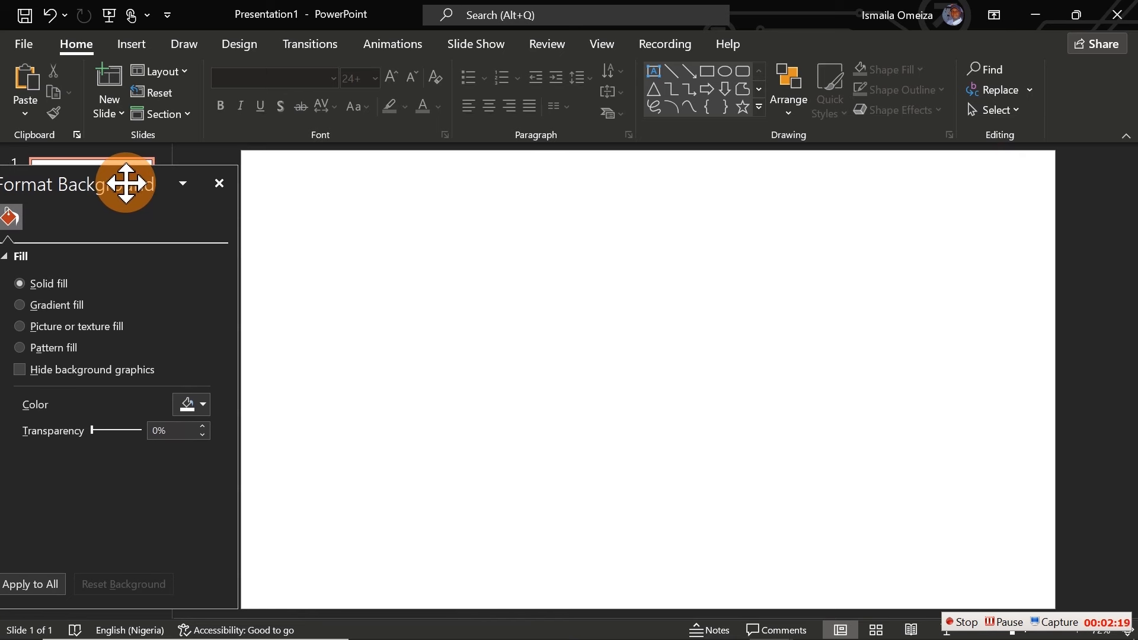
pyautogui.click(201, 399)
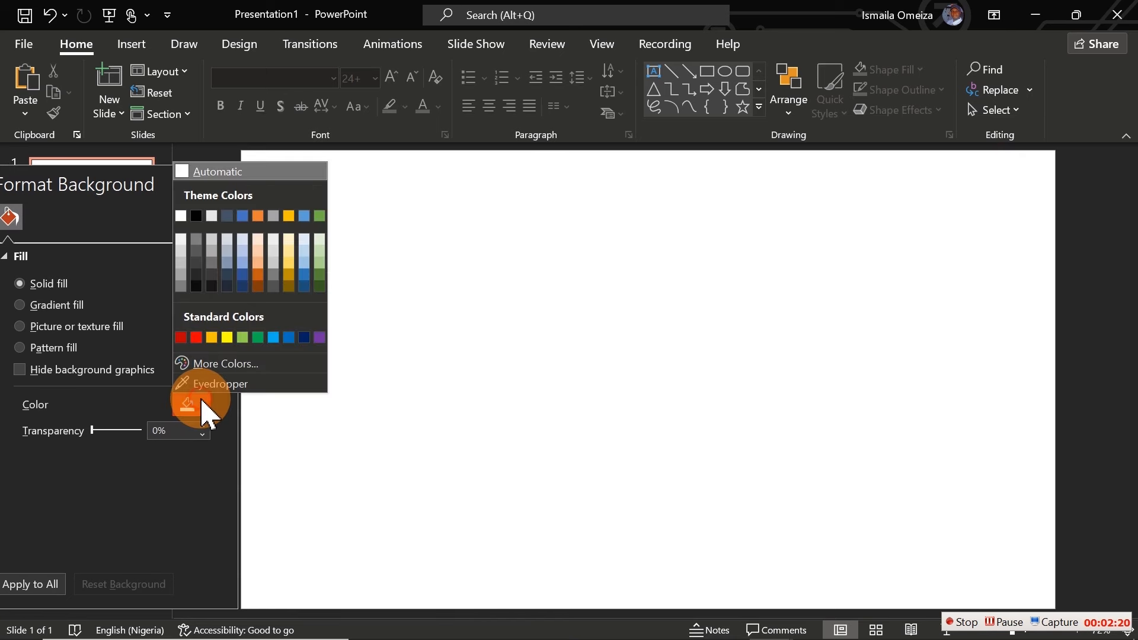
pyautogui.click(197, 286)
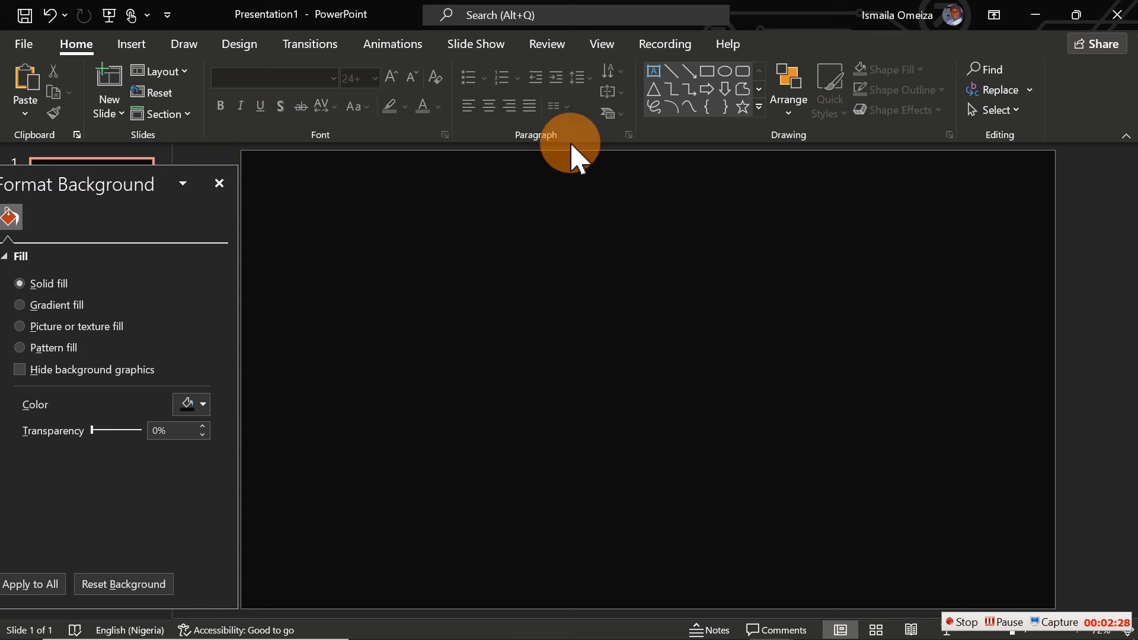
# Draw a rectangle on the slide and enlarge it to about 17.07 cm high by 32.87 cm wide, leaving a header strip above
pyautogui.click(707, 72)
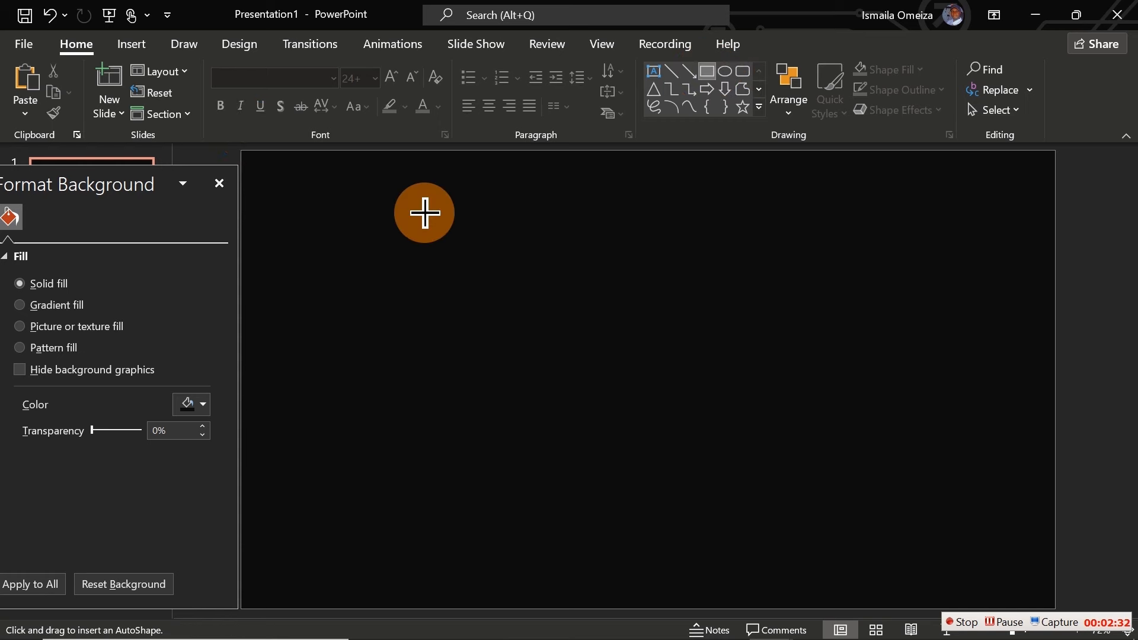
pyautogui.moveTo(424, 213)
pyautogui.mouseDown()
pyautogui.moveTo(668, 358)
pyautogui.moveTo(712, 406)
pyautogui.mouseUp()
pyautogui.moveTo(569, 327); pyautogui.dragTo(399, 274)
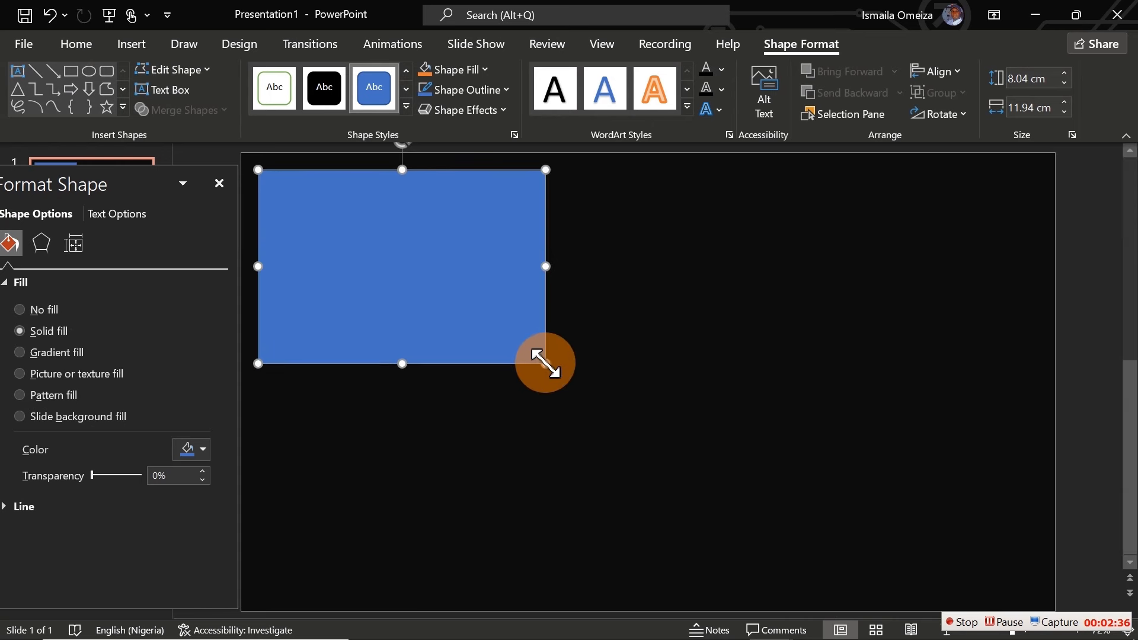
pyautogui.moveTo(546, 364); pyautogui.dragTo(955, 551)
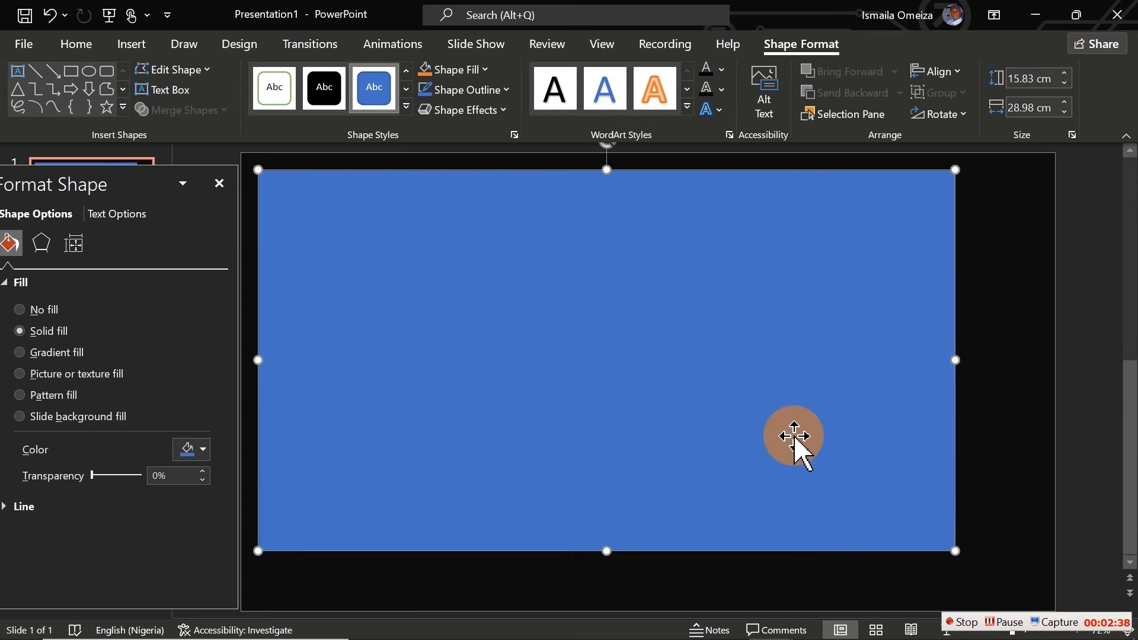
pyautogui.moveTo(795, 439); pyautogui.dragTo(874, 485)
pyautogui.moveTo(354, 414); pyautogui.dragTo(248, 408)
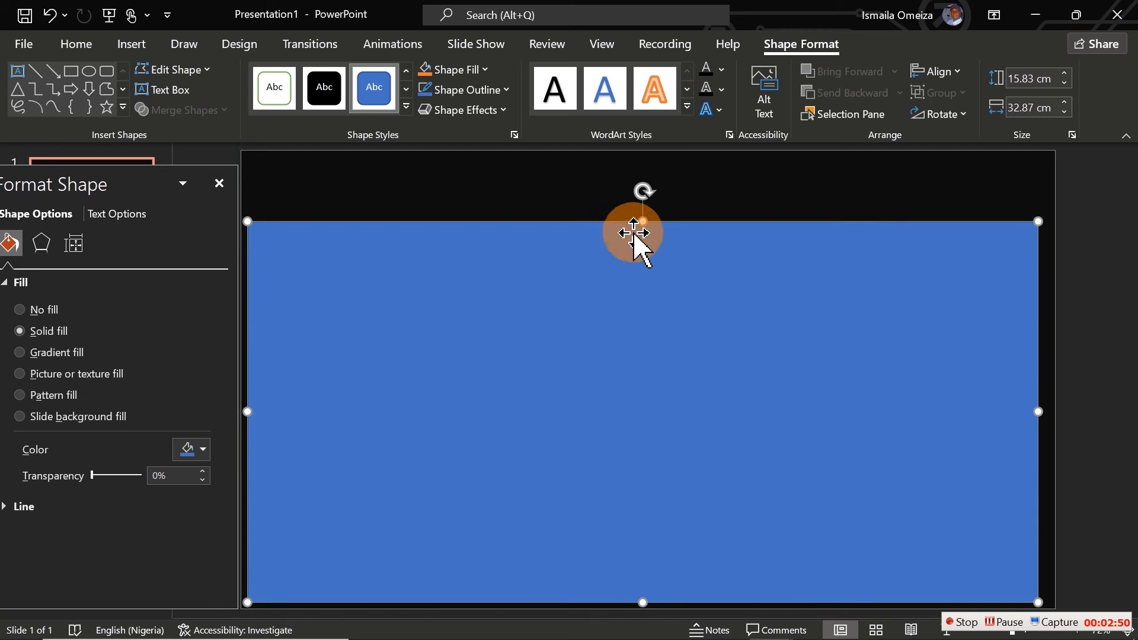
pyautogui.moveTo(641, 220); pyautogui.dragTo(643, 192)
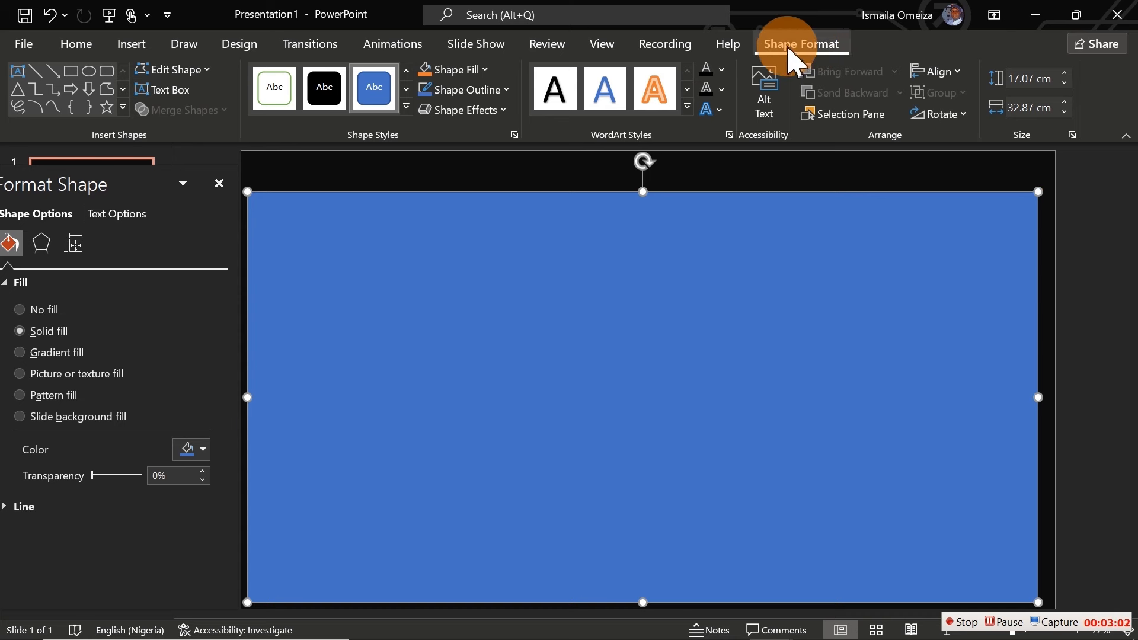
# Center the rectangle horizontally on the slide and shorten it from its lower edge to about 16.84 cm high
pyautogui.click(942, 74)
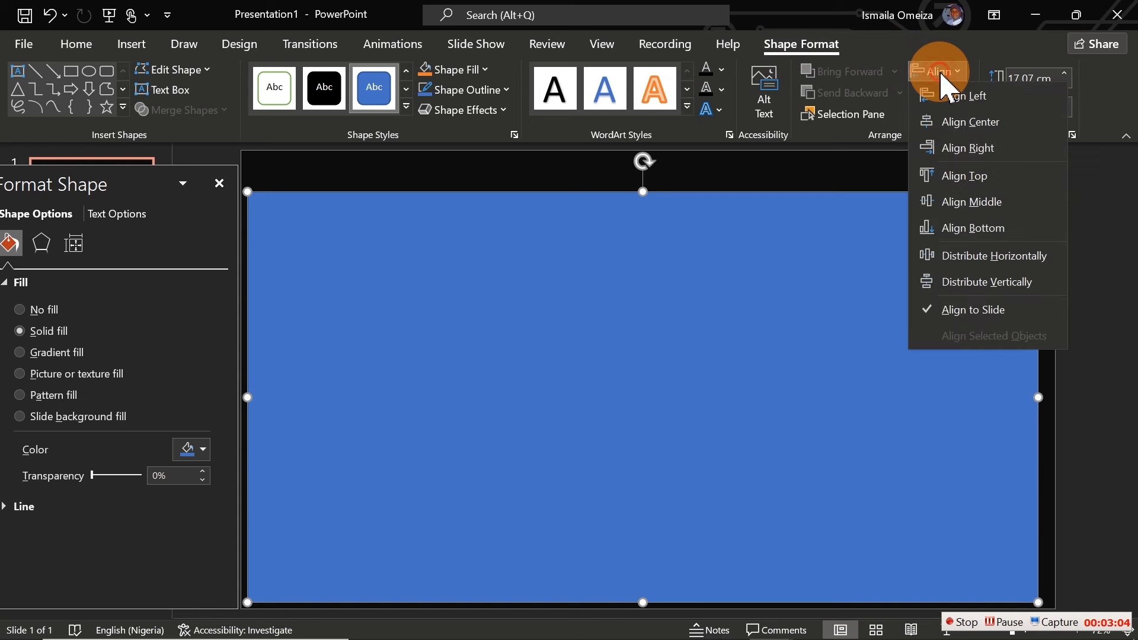
pyautogui.click(980, 124)
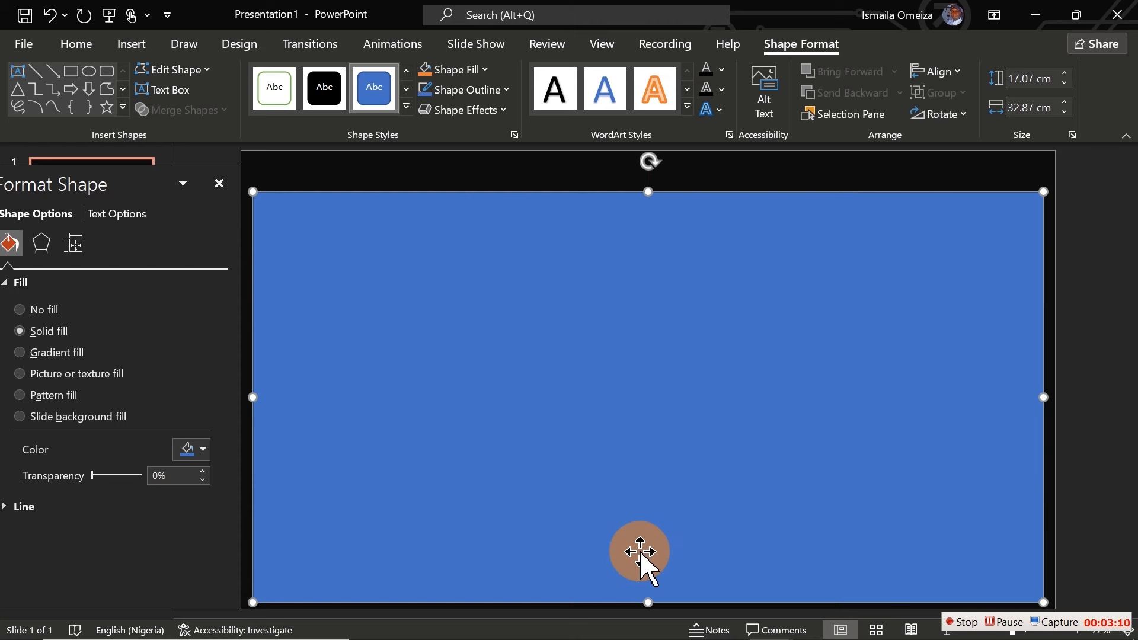
pyautogui.moveTo(648, 602); pyautogui.dragTo(649, 597)
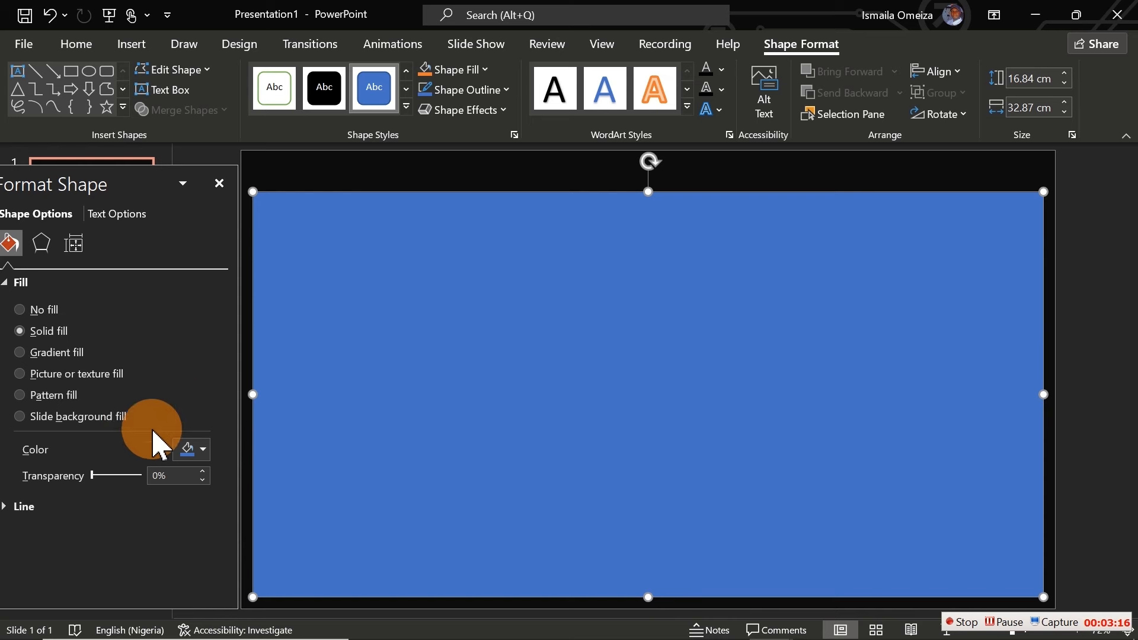
# Fill the rectangle with the second-darkest shade of the black theme color and remove its outline
pyautogui.click(189, 451)
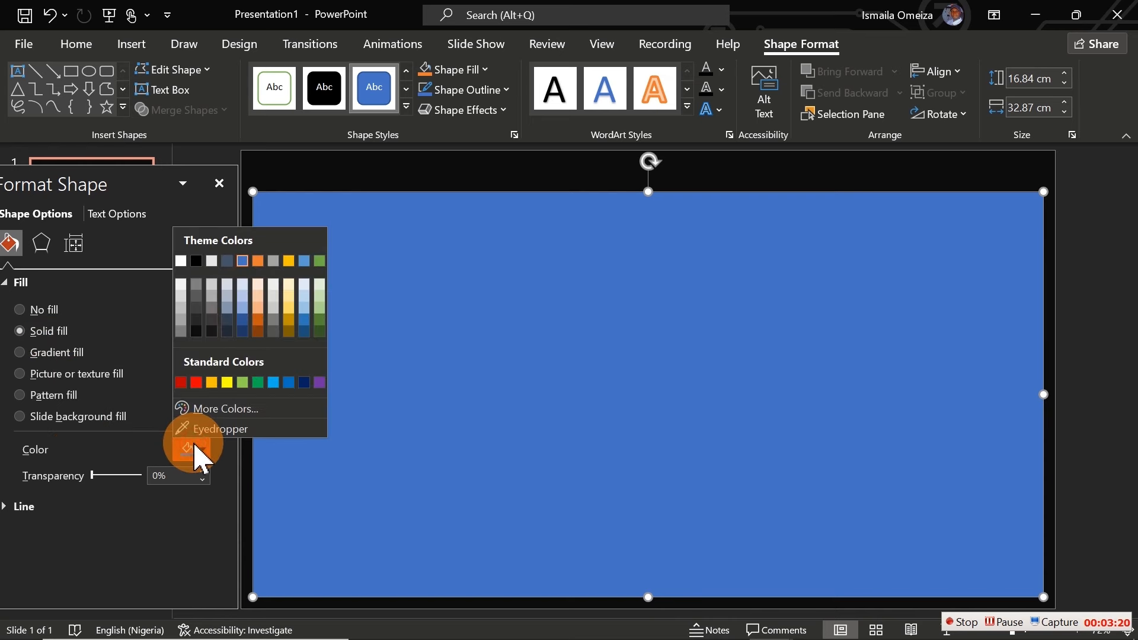
pyautogui.click(196, 320)
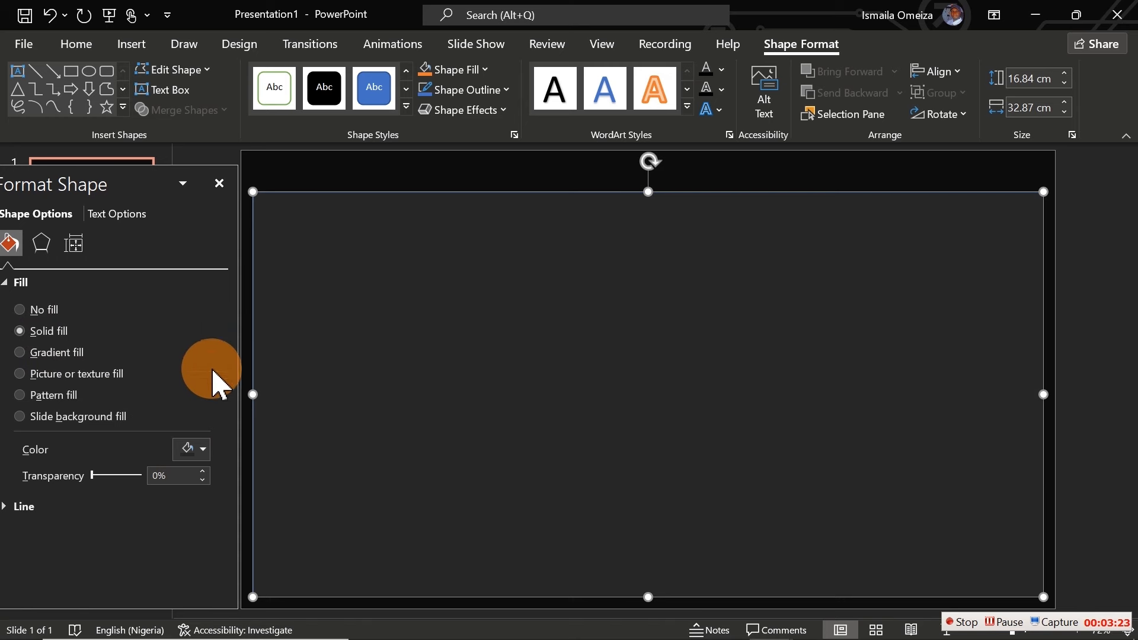
pyautogui.click(27, 506)
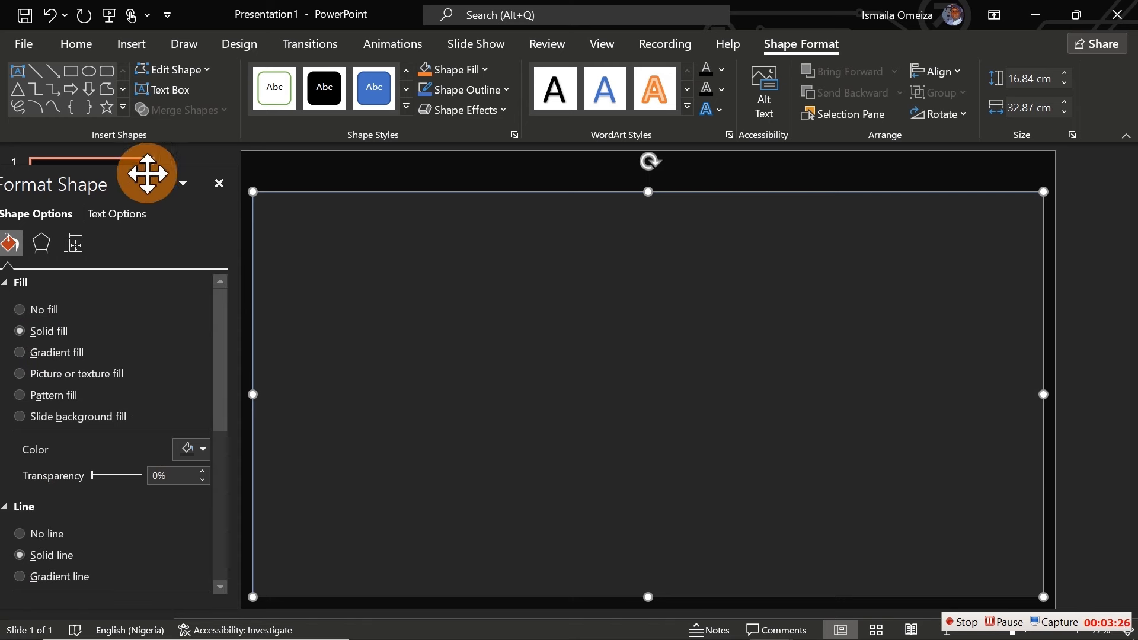
pyautogui.moveTo(147, 173); pyautogui.dragTo(155, 173)
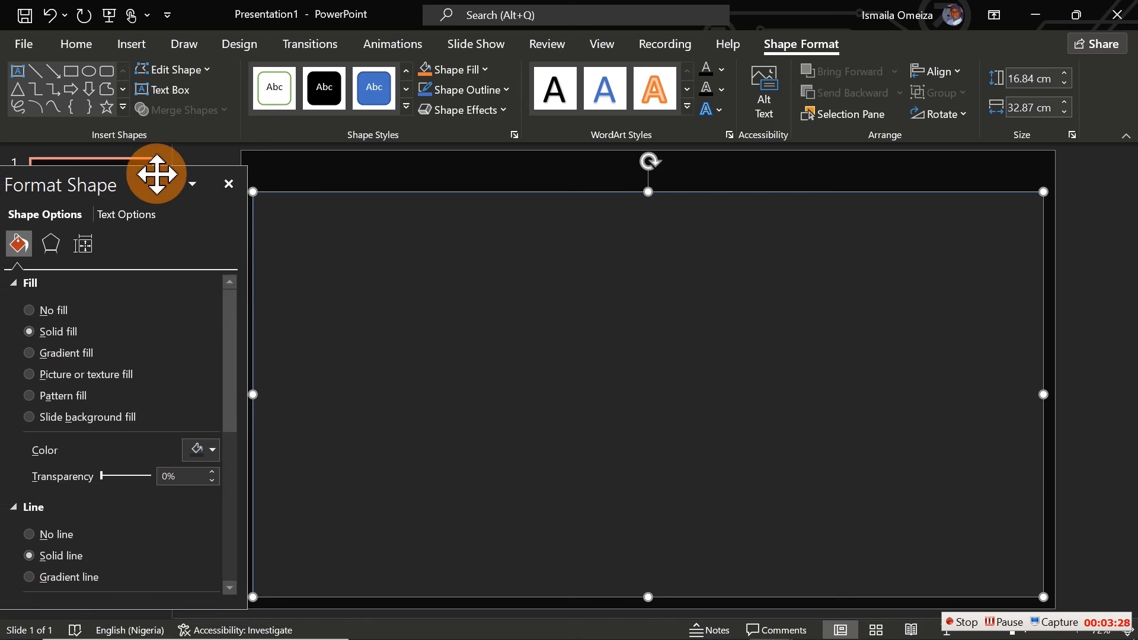
pyautogui.click(64, 533)
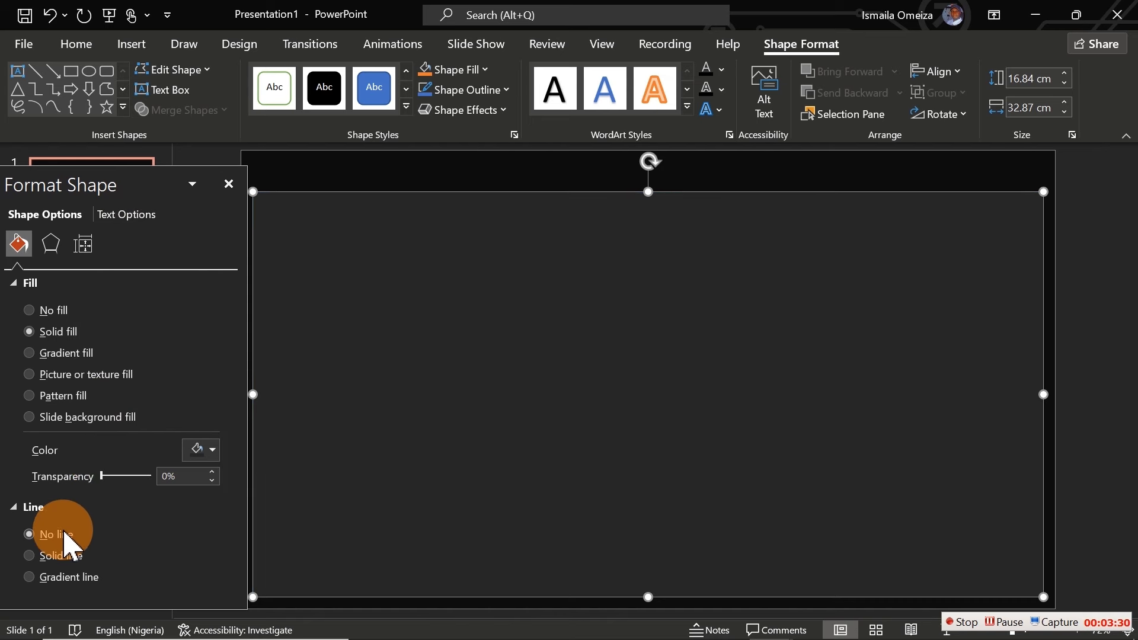
pyautogui.click(444, 178)
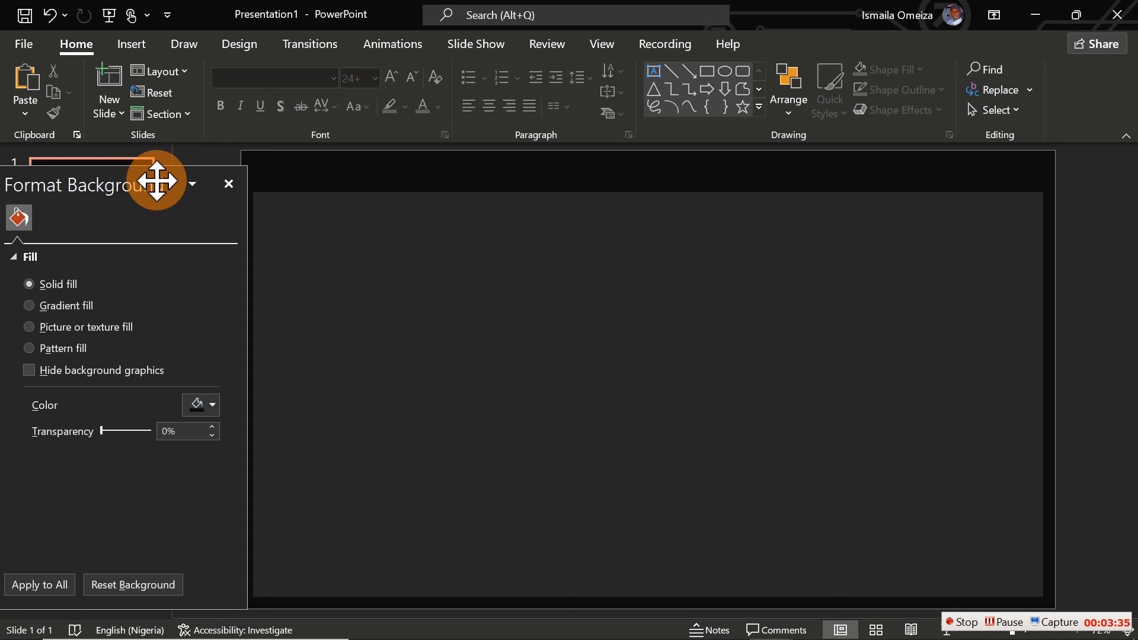
# Paste the dashboard snip onto the slide, align it with the slide's upper-left corner, and enlarge it to about 19.05 by 34.27 cm
pyautogui.moveTo(155, 178); pyautogui.dragTo(126, 181)
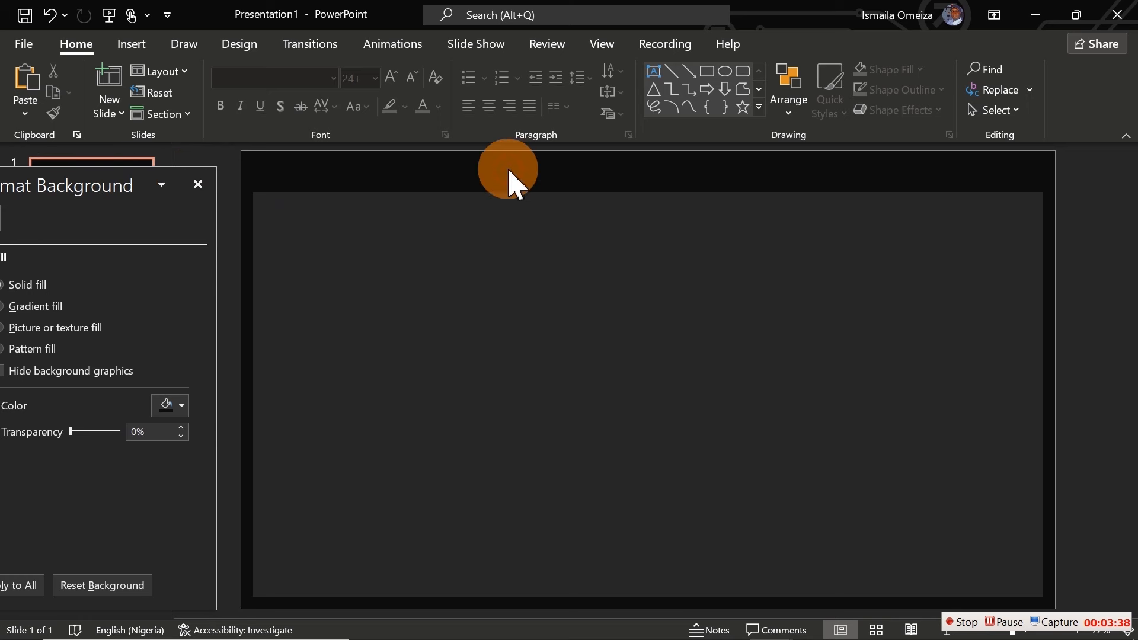
pyautogui.hotkey('ctrl', 'v')
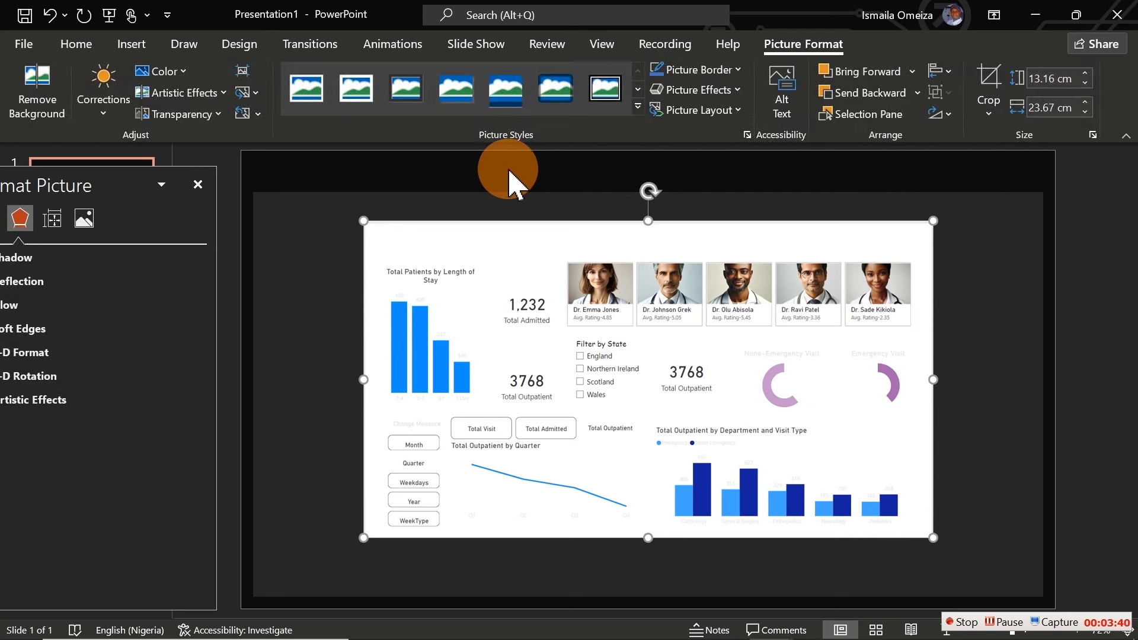
pyautogui.moveTo(554, 272); pyautogui.dragTo(408, 199)
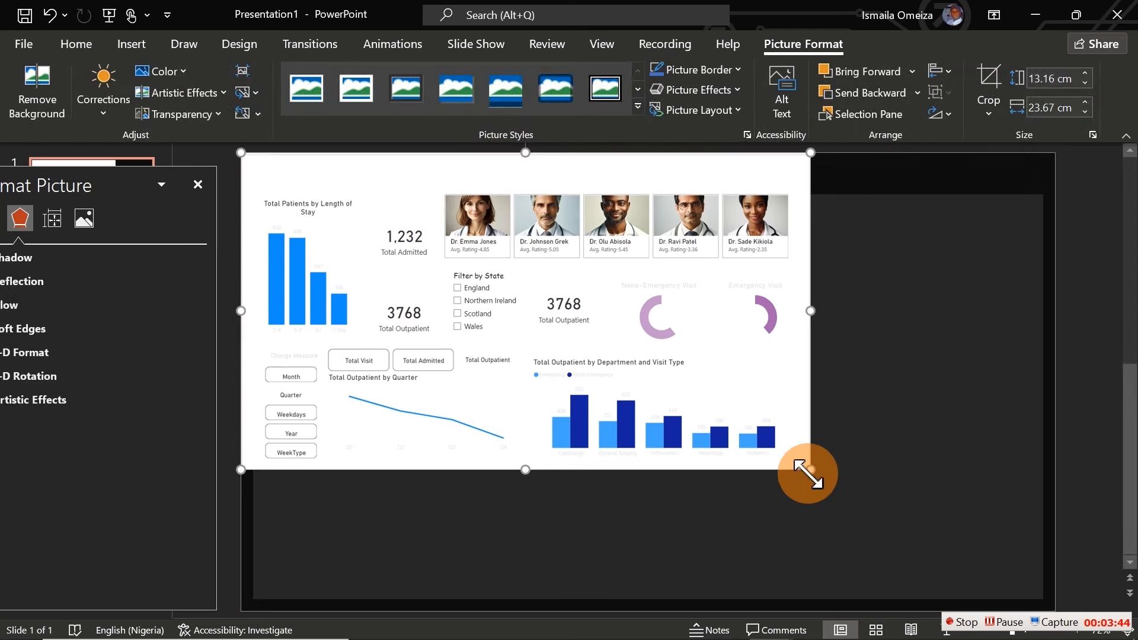
pyautogui.moveTo(810, 470); pyautogui.dragTo(1066, 610)
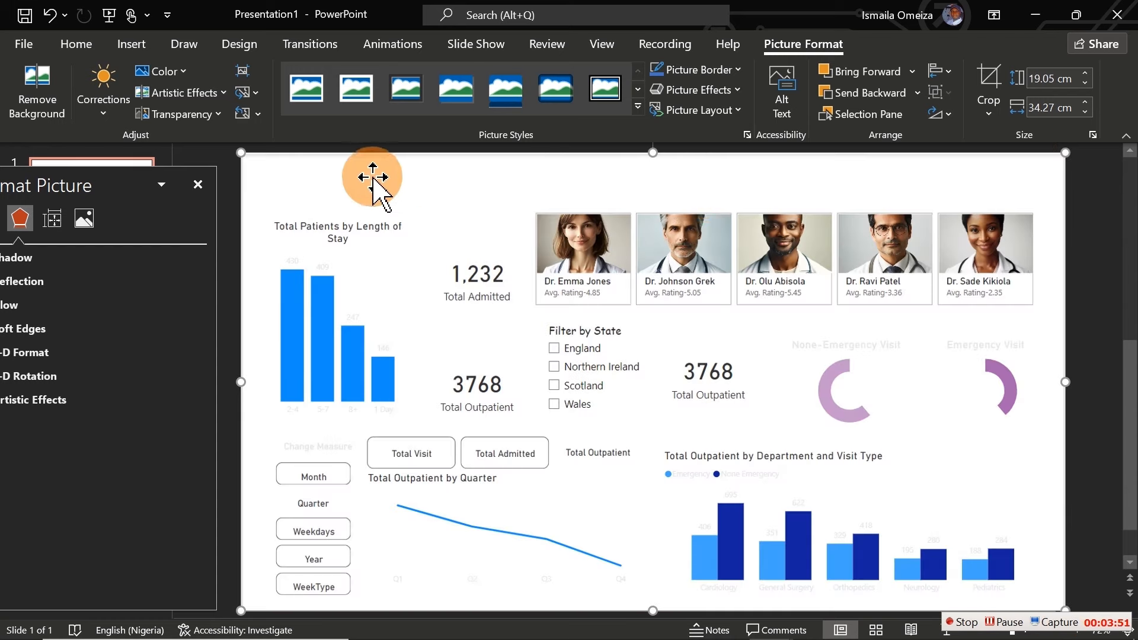
# Draw a rectangle about 4.17 cm high and 21.06 cm wide over the row of doctor cards
pyautogui.moveTo(653, 153); pyautogui.dragTo(652, 227)
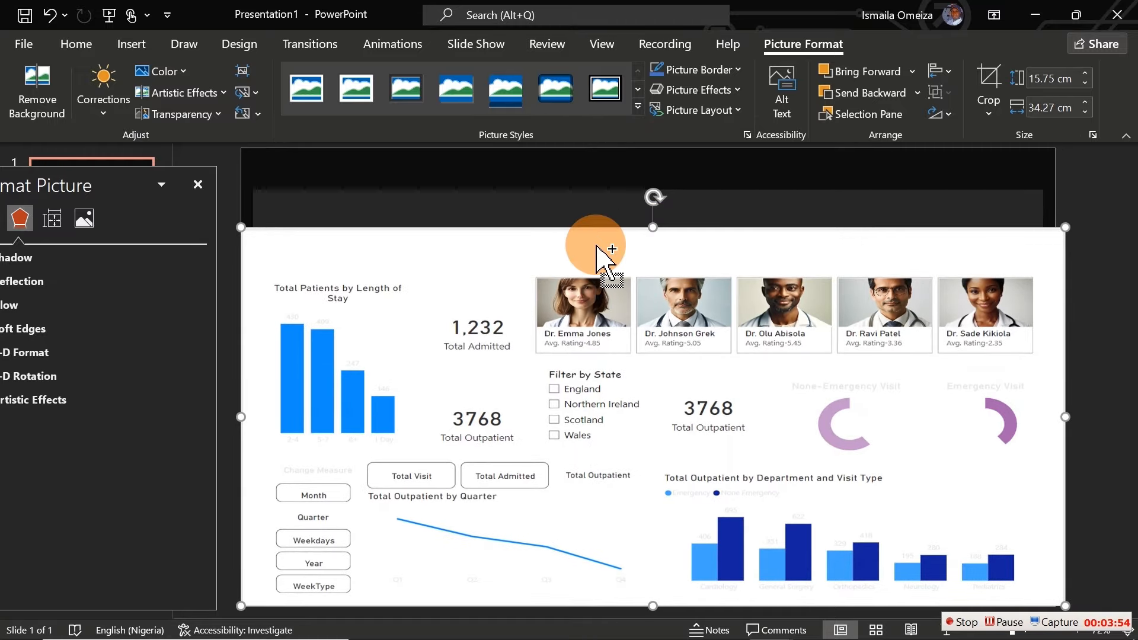
pyautogui.hotkey('ctrl', 'z')
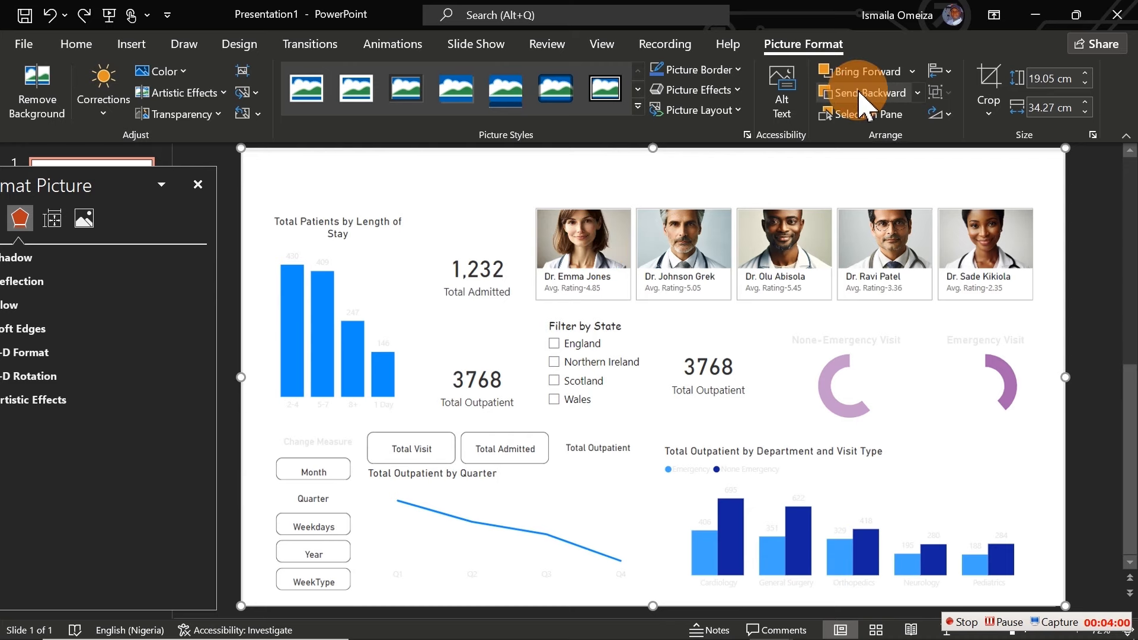
pyautogui.click(144, 46)
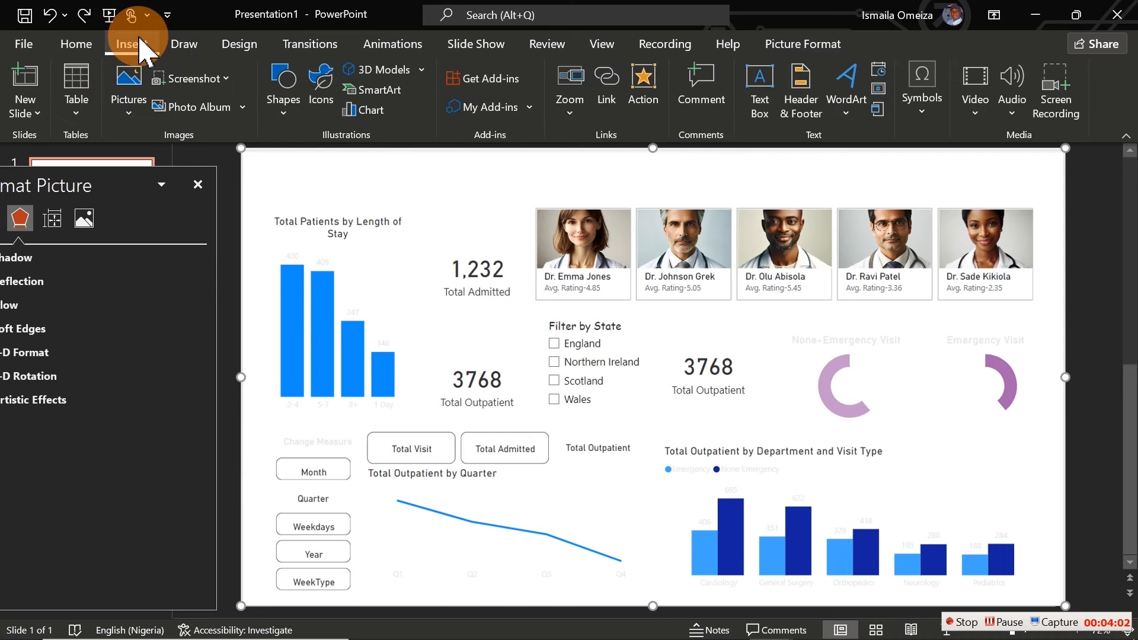
pyautogui.click(287, 116)
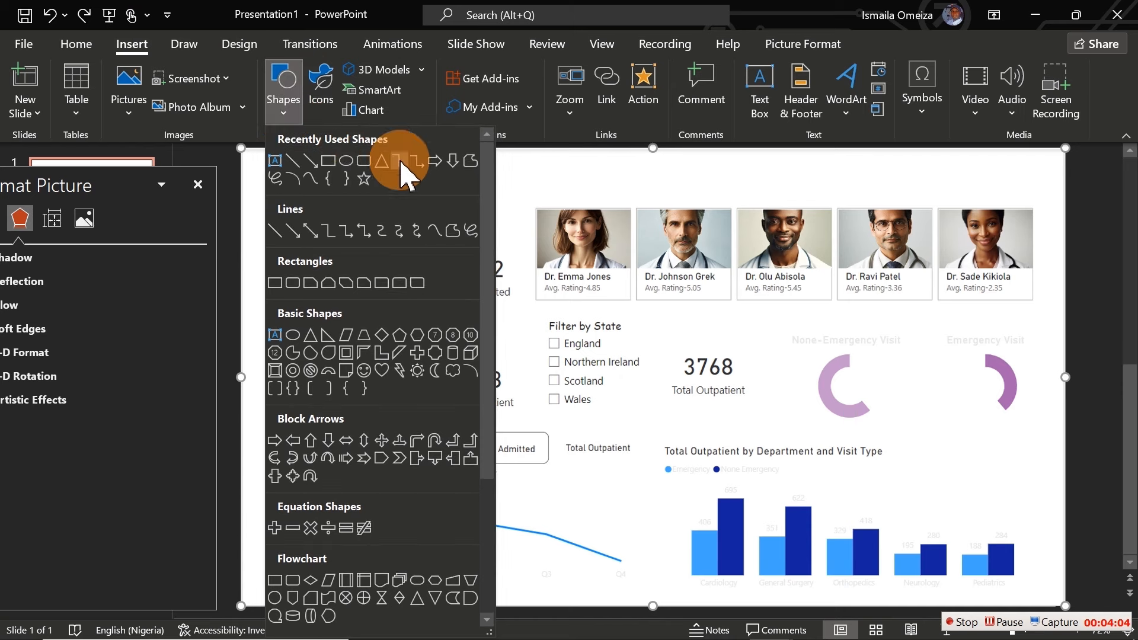
pyautogui.click(328, 161)
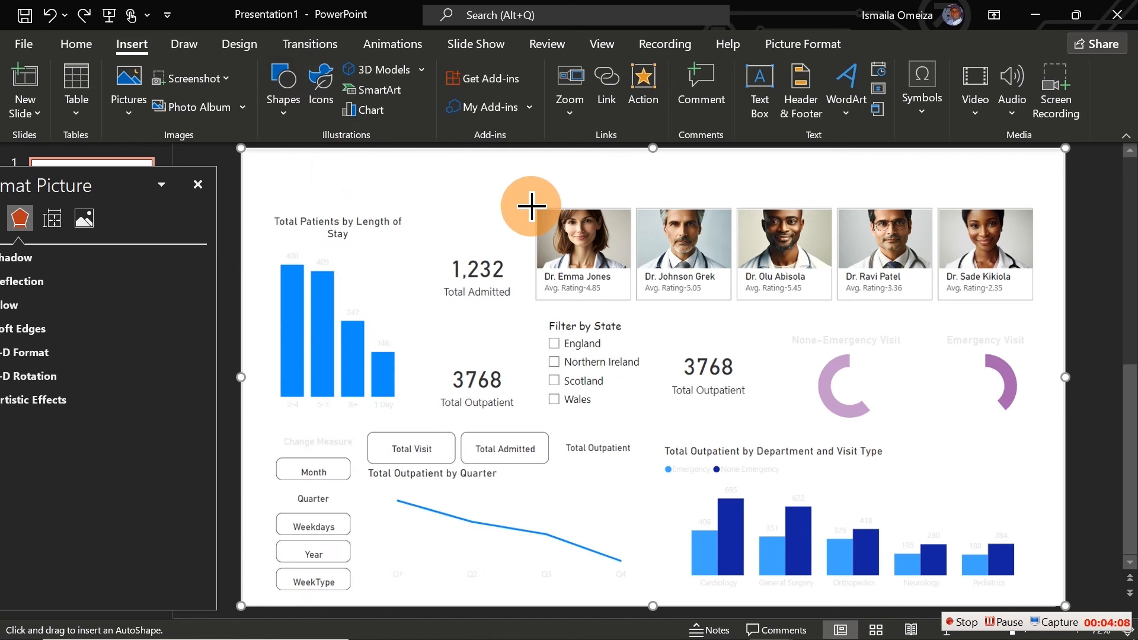
pyautogui.moveTo(531, 205); pyautogui.dragTo(1038, 306)
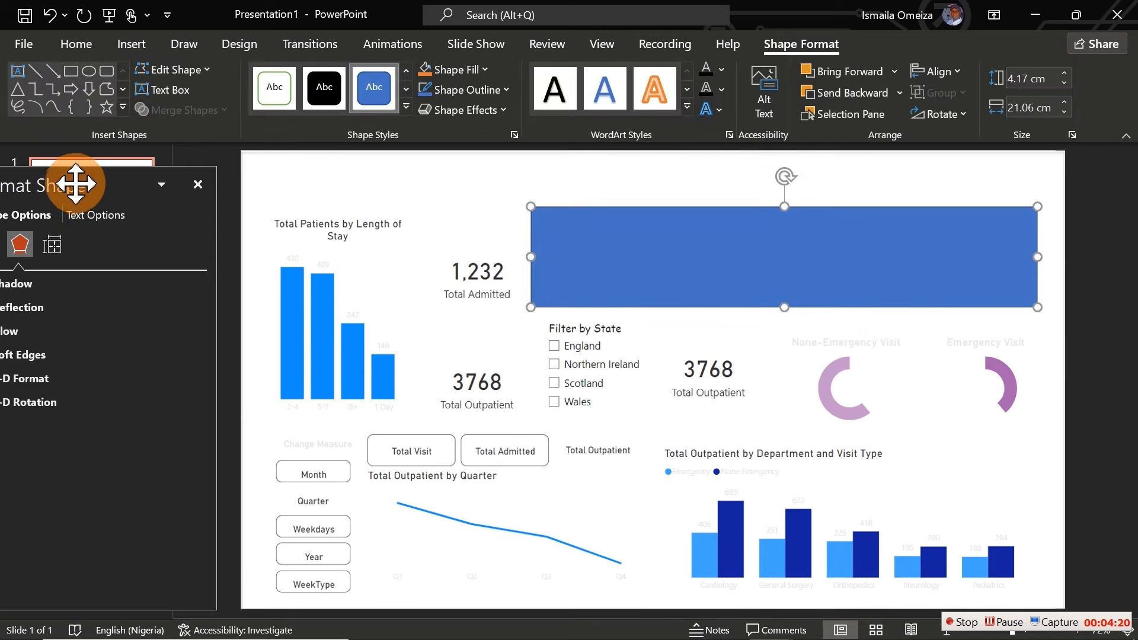
# Set the rectangle's fill transparency to 38% so the doctor cards show through
pyautogui.moveTo(76, 183); pyautogui.dragTo(132, 163)
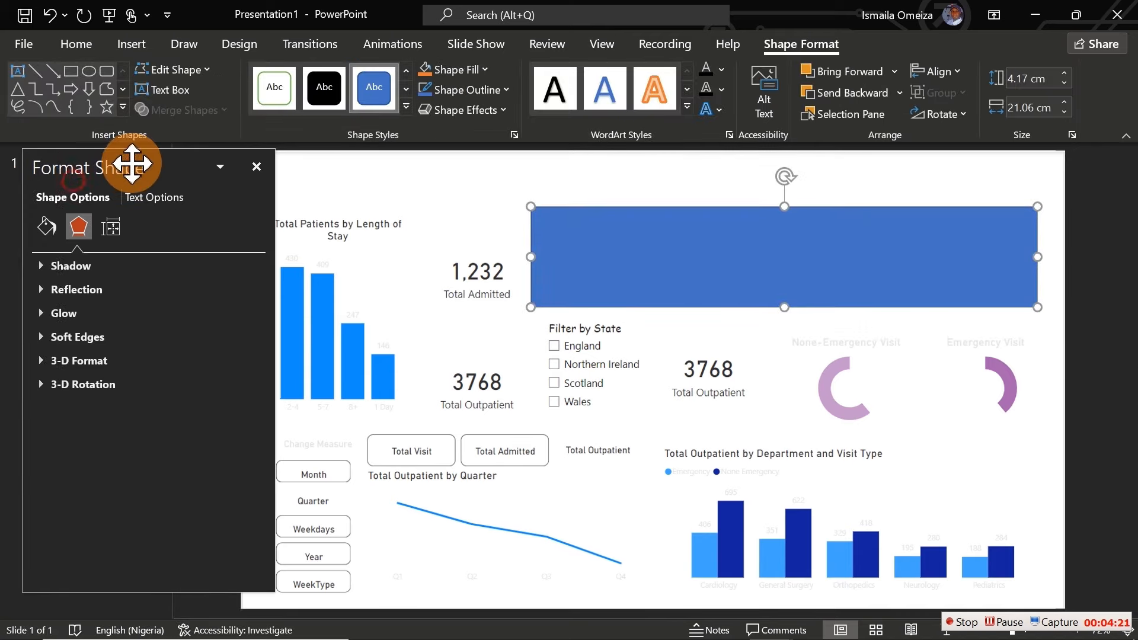
pyautogui.click(48, 230)
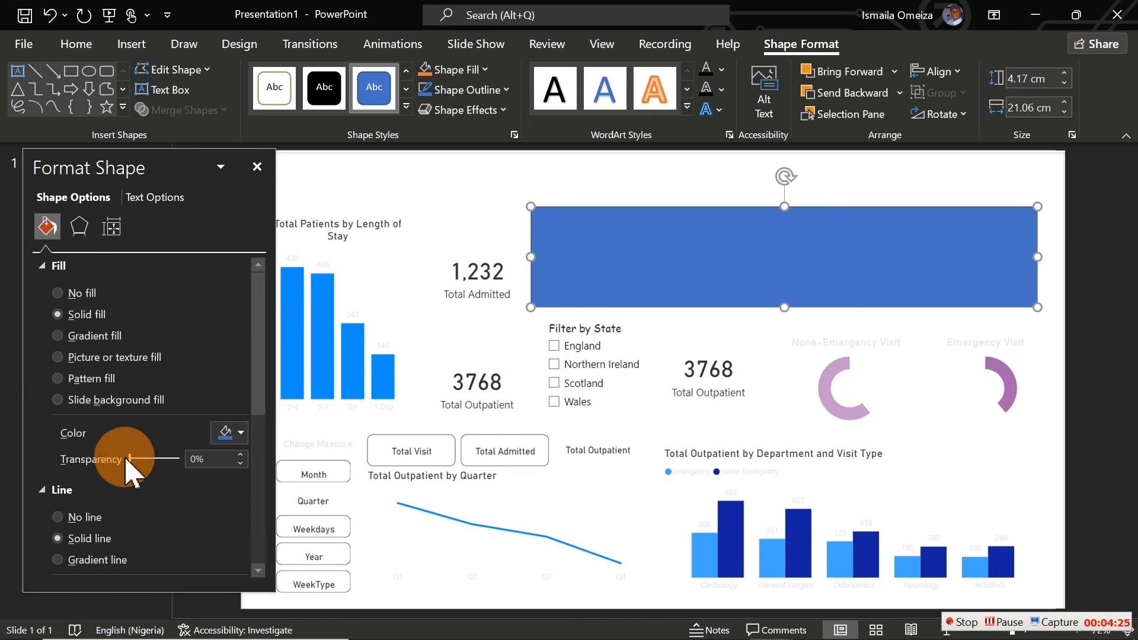
pyautogui.moveTo(126, 458); pyautogui.dragTo(155, 465)
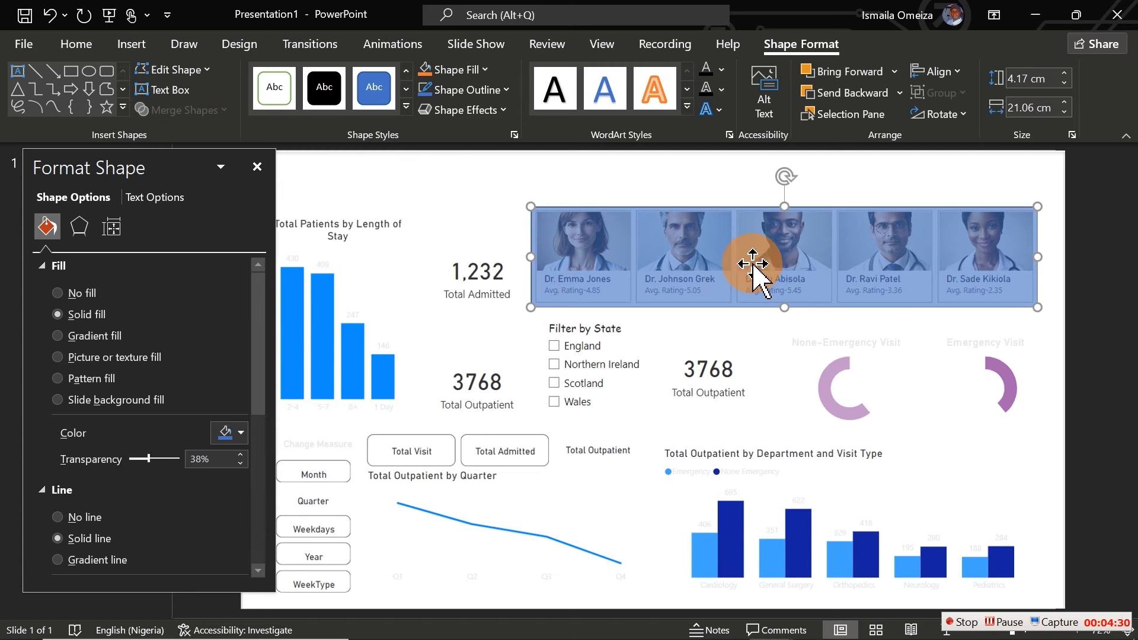
pyautogui.moveTo(183, 151); pyautogui.dragTo(115, 164)
# Duplicate the rectangle, align the copy over the Total Admitted card and narrow it to about 4.53 cm
pyautogui.click(732, 246)
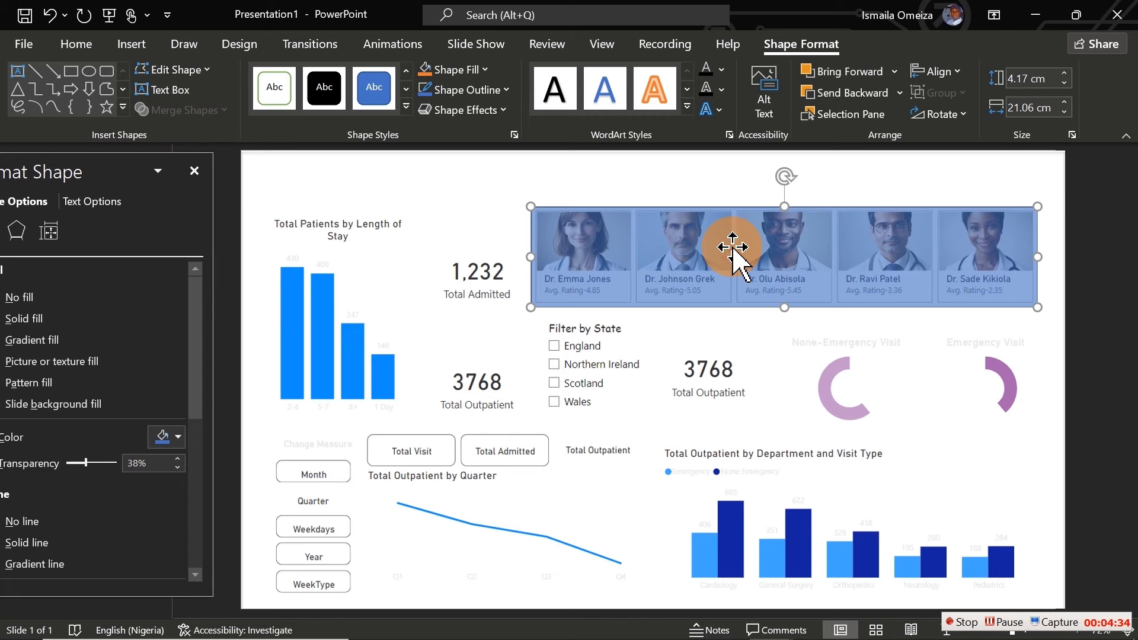
pyautogui.hotkey('ctrl', 'd')
pyautogui.moveTo(738, 248); pyautogui.dragTo(624, 243)
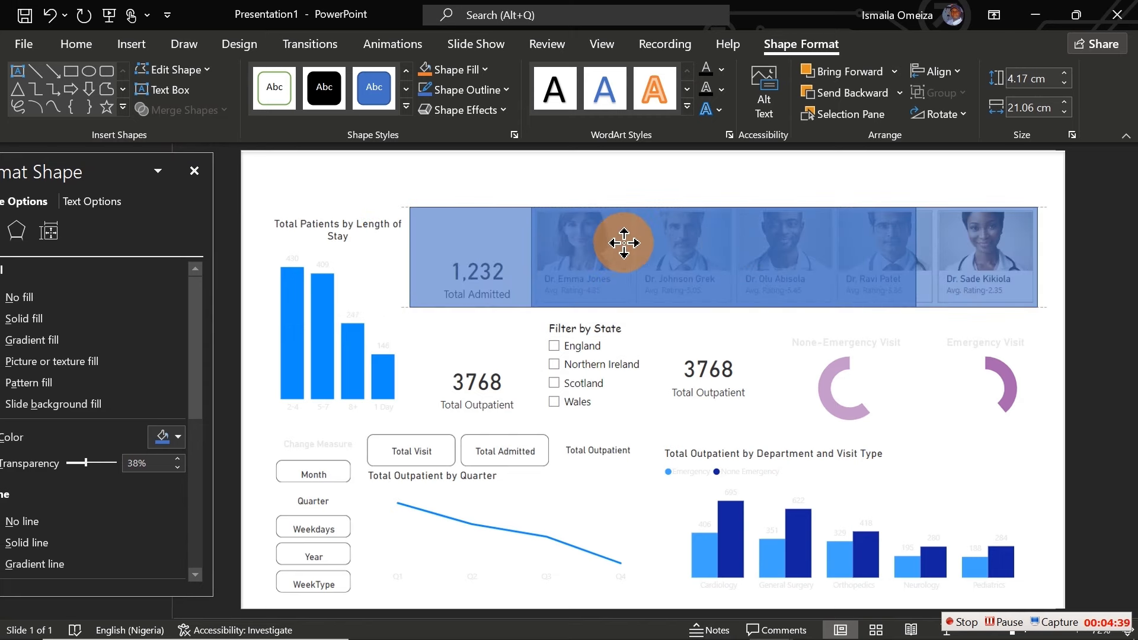
pyautogui.moveTo(631, 243); pyautogui.dragTo(631, 243)
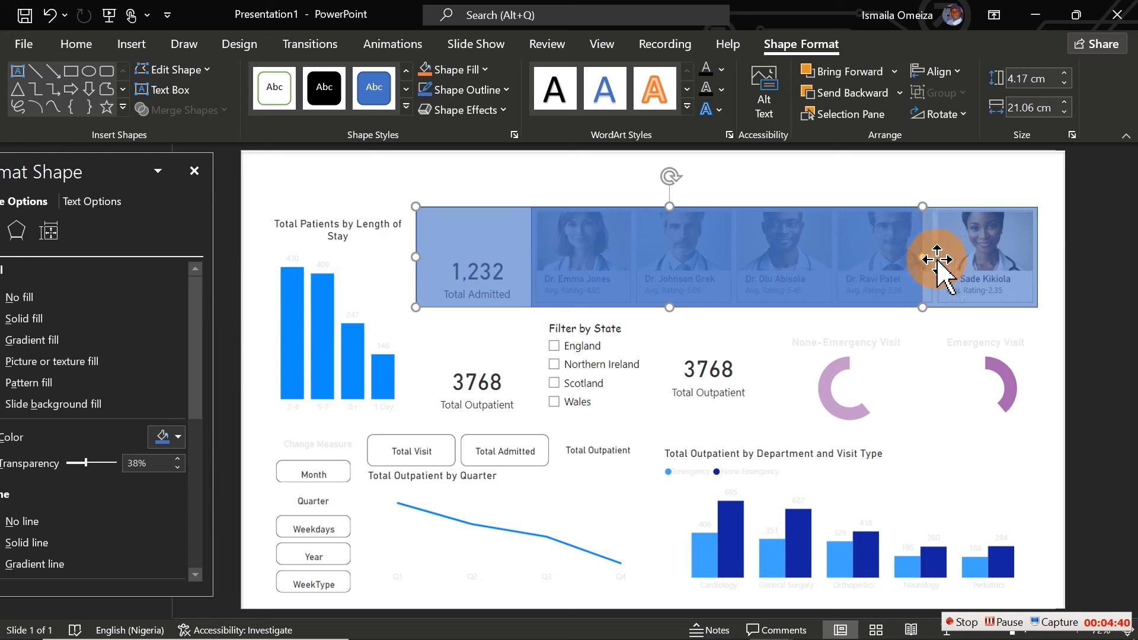
pyautogui.moveTo(920, 257); pyautogui.dragTo(523, 272)
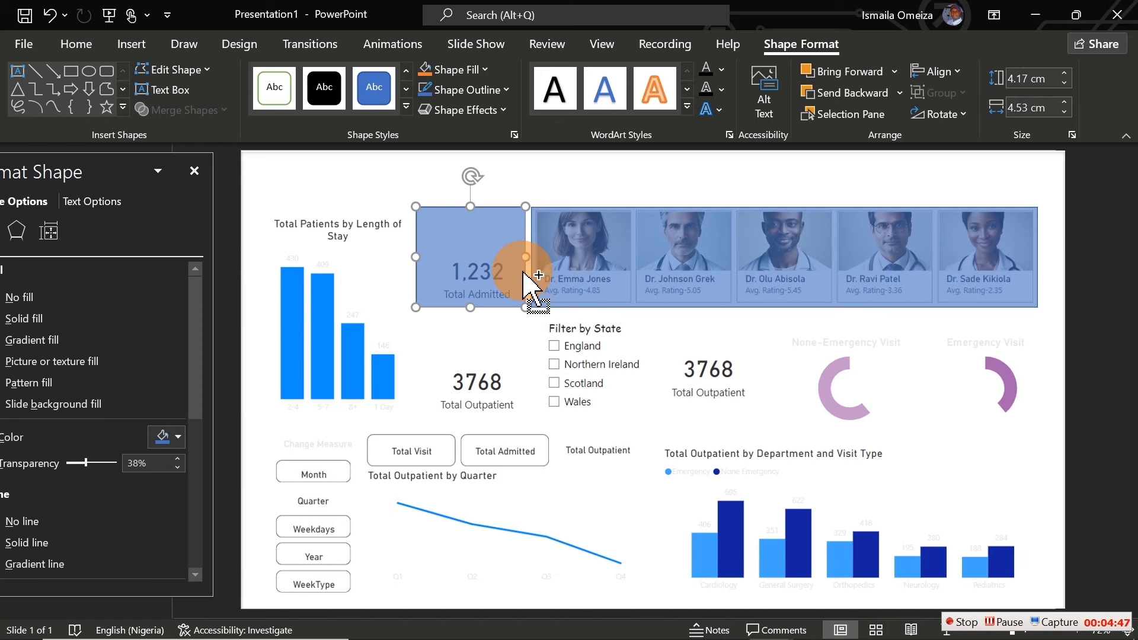
# Duplicate the narrow rectangle to cover the Total Outpatient card below it and the Filter by State slicer
pyautogui.hotkey('ctrl', 'd')
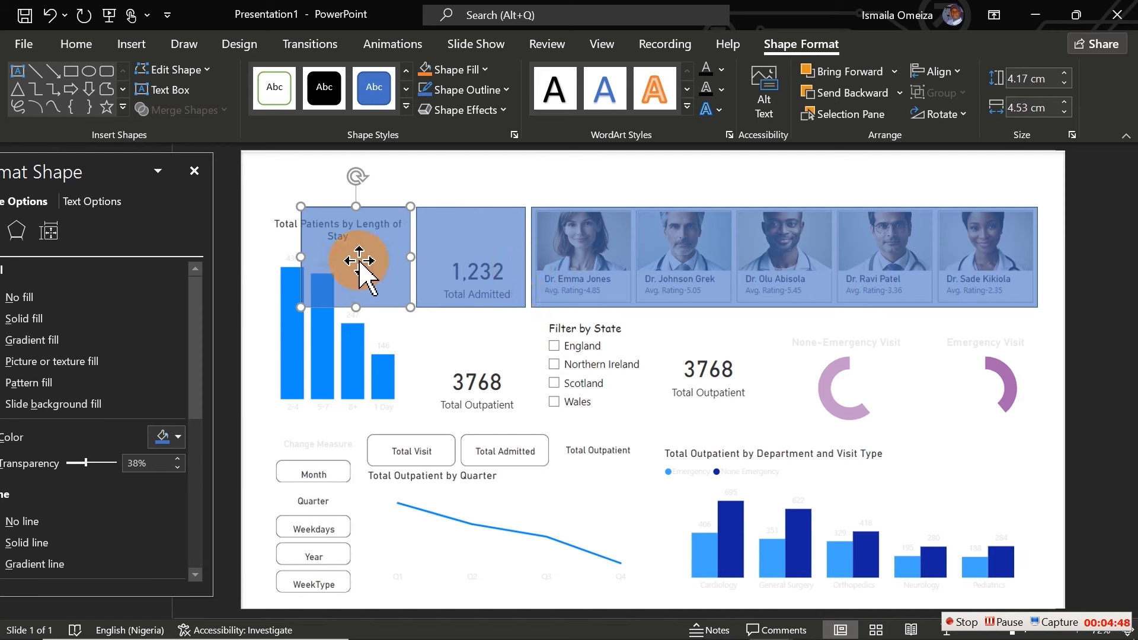
pyautogui.moveTo(356, 261); pyautogui.dragTo(472, 367)
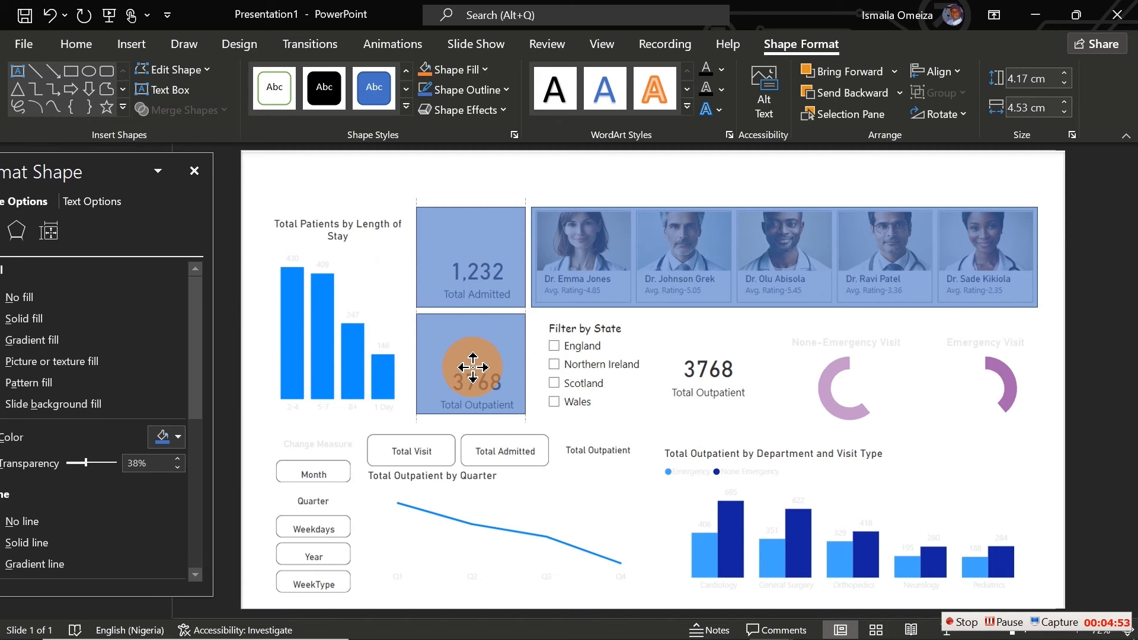
pyautogui.moveTo(473, 367); pyautogui.dragTo(473, 368)
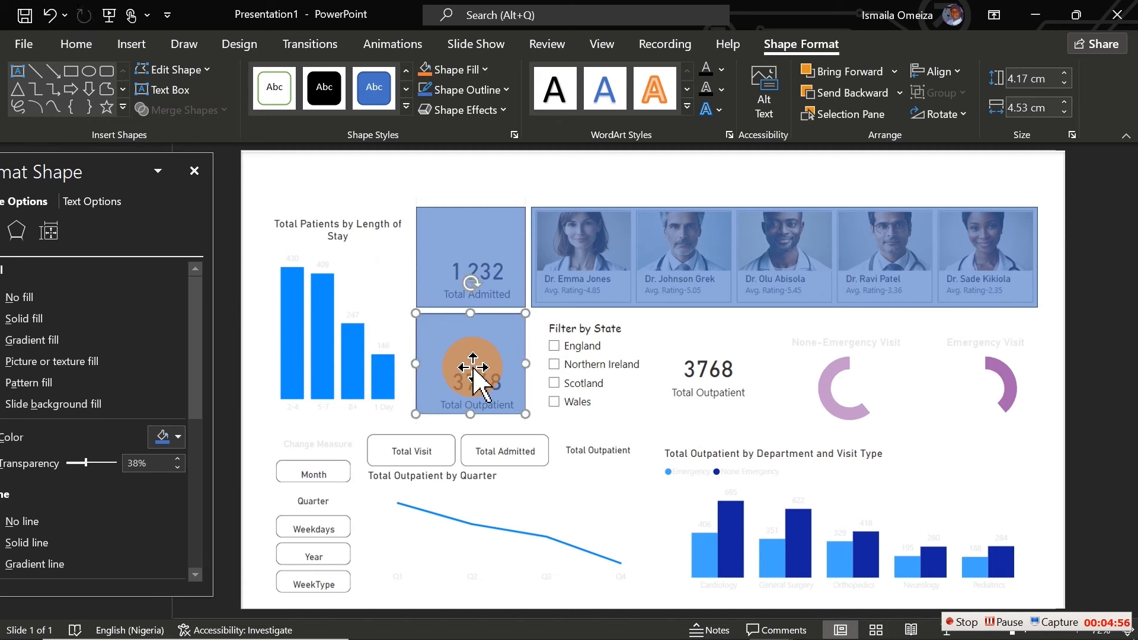
pyautogui.hotkey('ctrl', 'd')
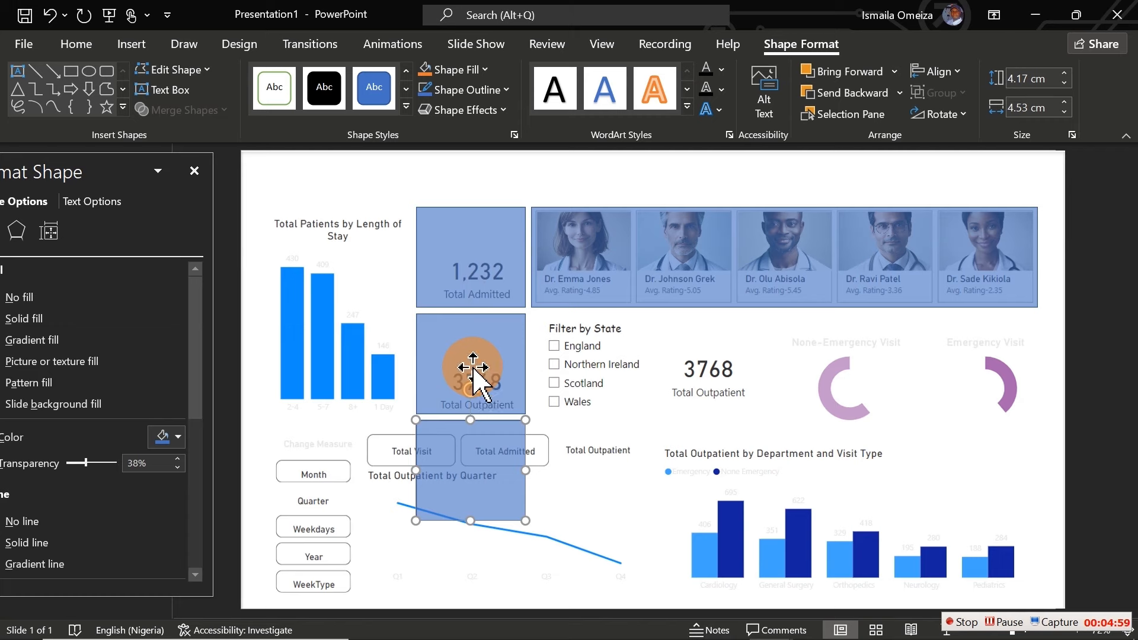
pyautogui.click(468, 456)
pyautogui.moveTo(477, 494); pyautogui.dragTo(593, 388)
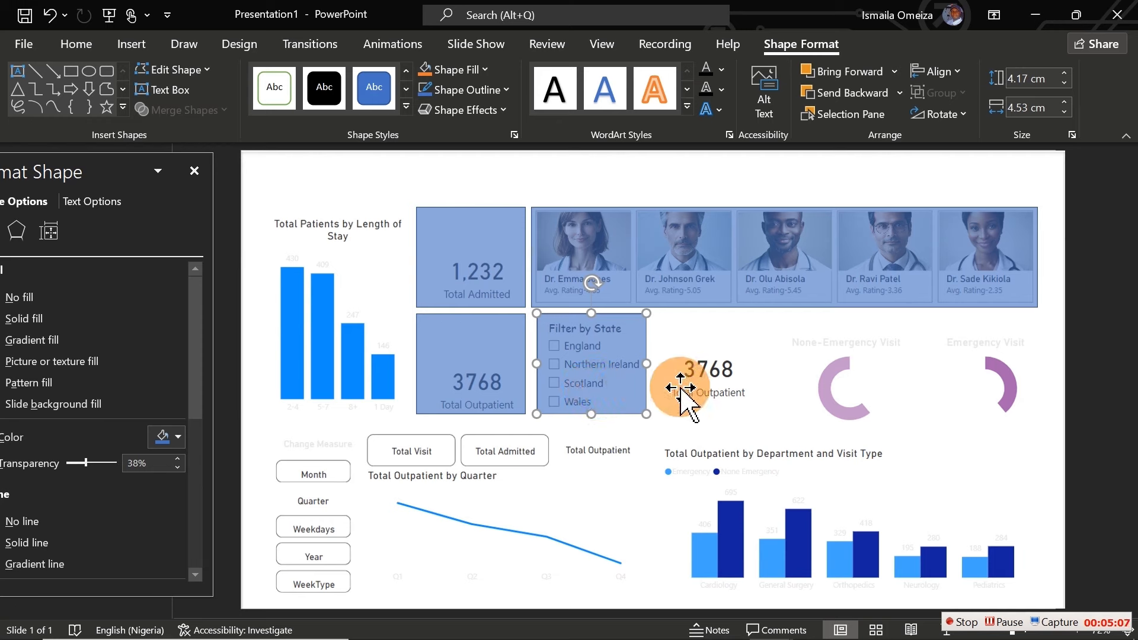
# Place another copy over the Total Patients by Length of Stay chart and resize it to about 8.61 × 6.28 cm
pyautogui.moveTo(680, 389); pyautogui.dragTo(683, 393)
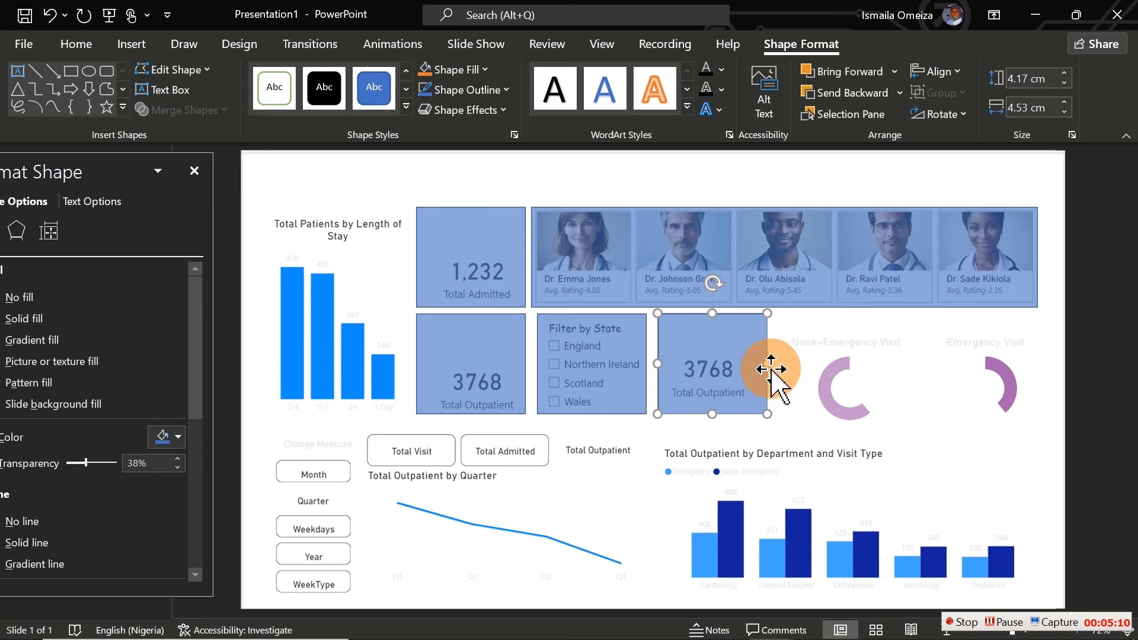
pyautogui.moveTo(726, 374); pyautogui.dragTo(410, 257)
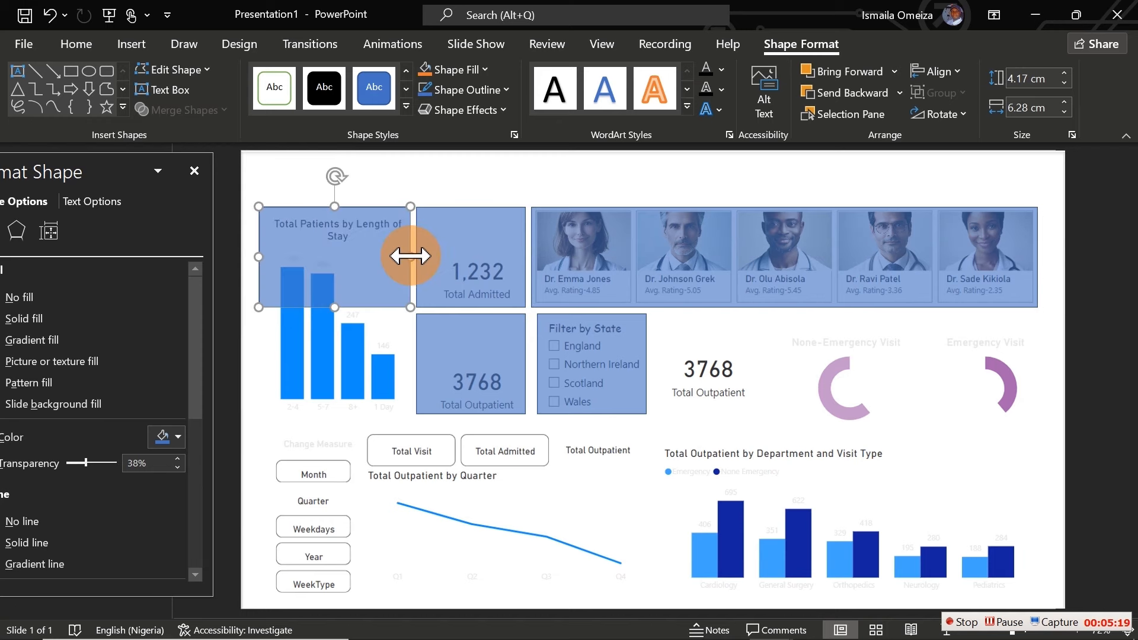
pyautogui.moveTo(334, 306); pyautogui.dragTo(339, 414)
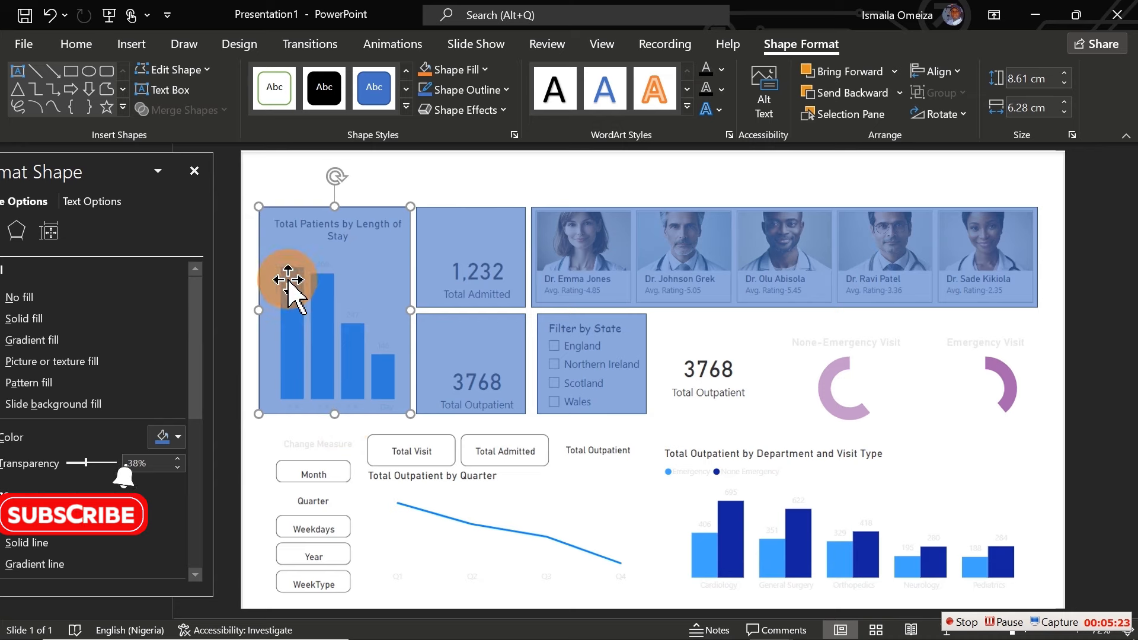
pyautogui.moveTo(259, 311); pyautogui.dragTo(261, 313)
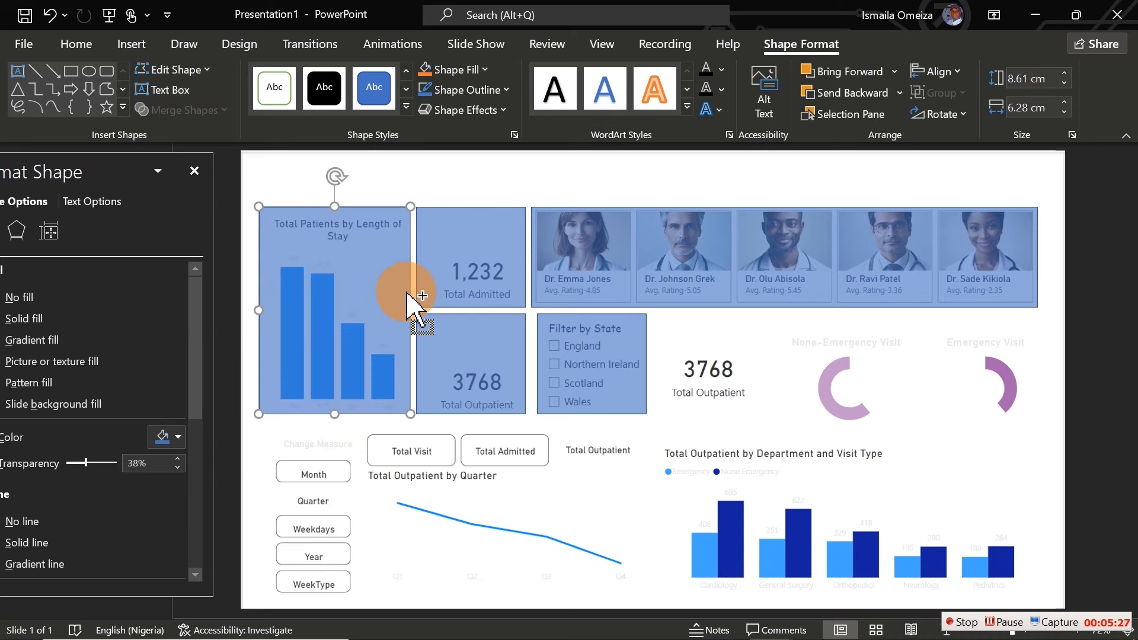
pyautogui.moveTo(406, 291); pyautogui.dragTo(407, 292)
# Place a copy over the Total Outpatient by Quarter chart and its buttons, and resize it to about 7.35 × 16.09 cm
pyautogui.moveTo(441, 338); pyautogui.dragTo(356, 506)
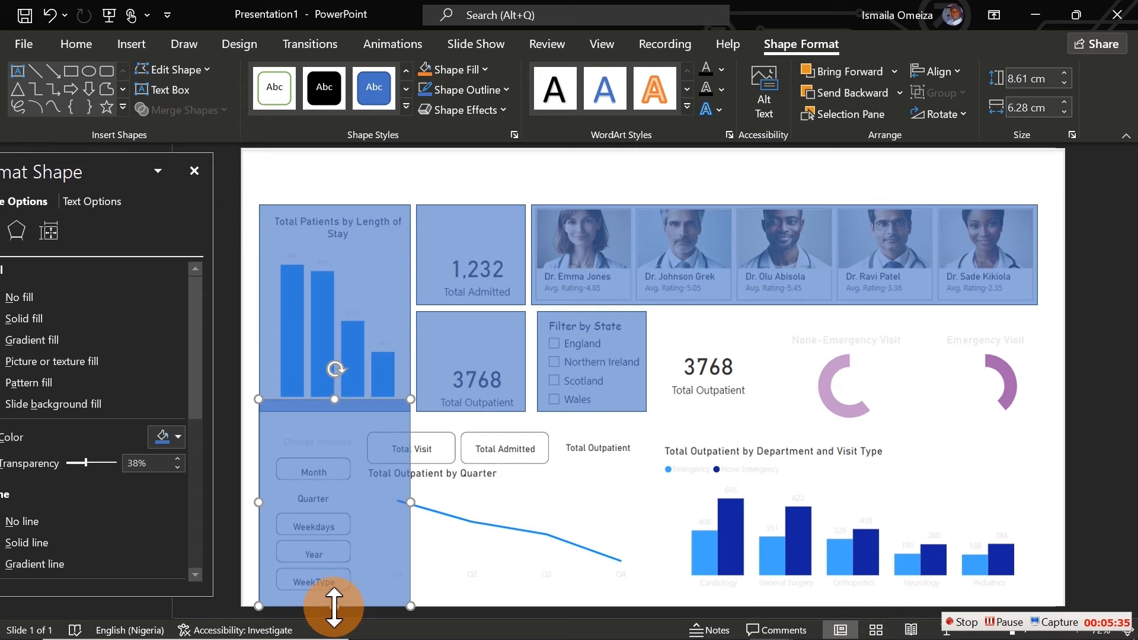
pyautogui.moveTo(334, 606); pyautogui.dragTo(334, 595)
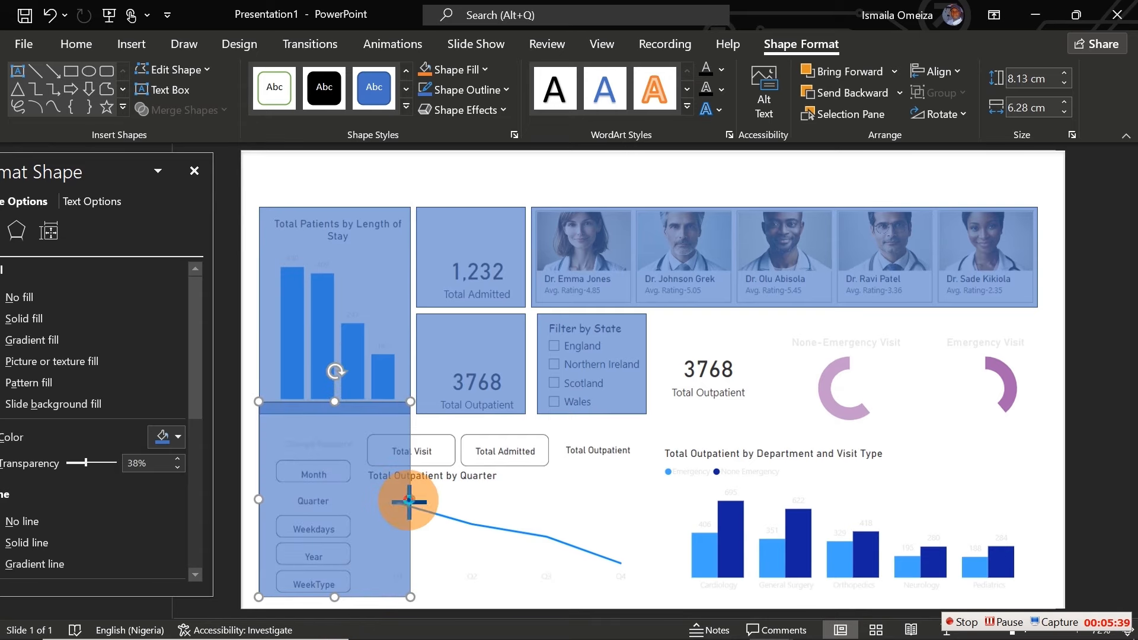
pyautogui.moveTo(409, 502); pyautogui.dragTo(646, 508)
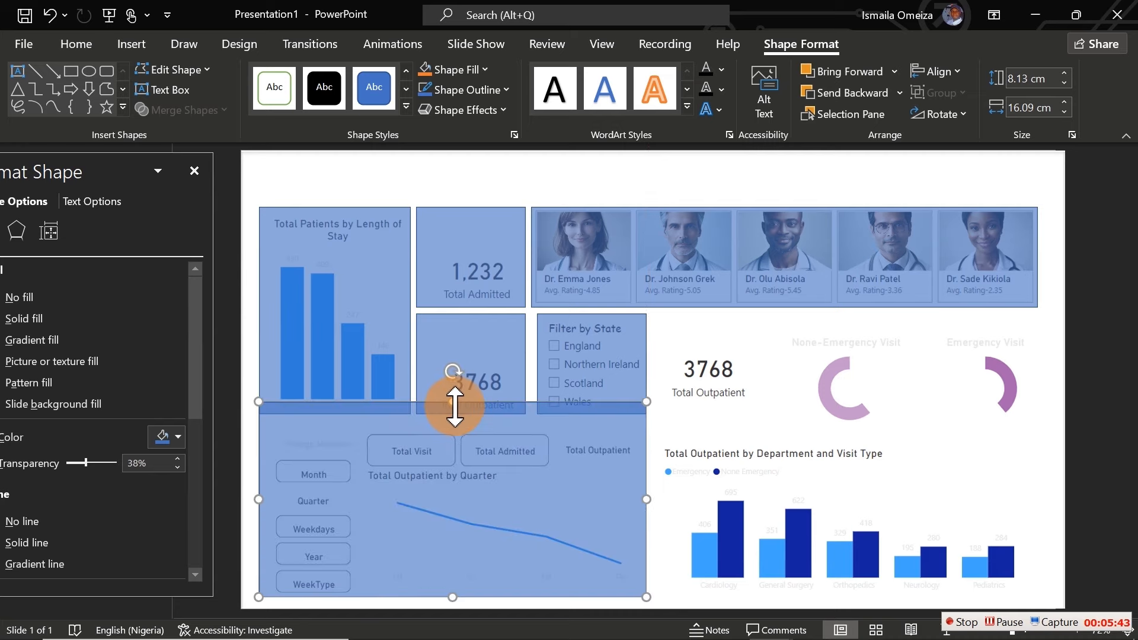
pyautogui.moveTo(454, 406); pyautogui.dragTo(456, 423)
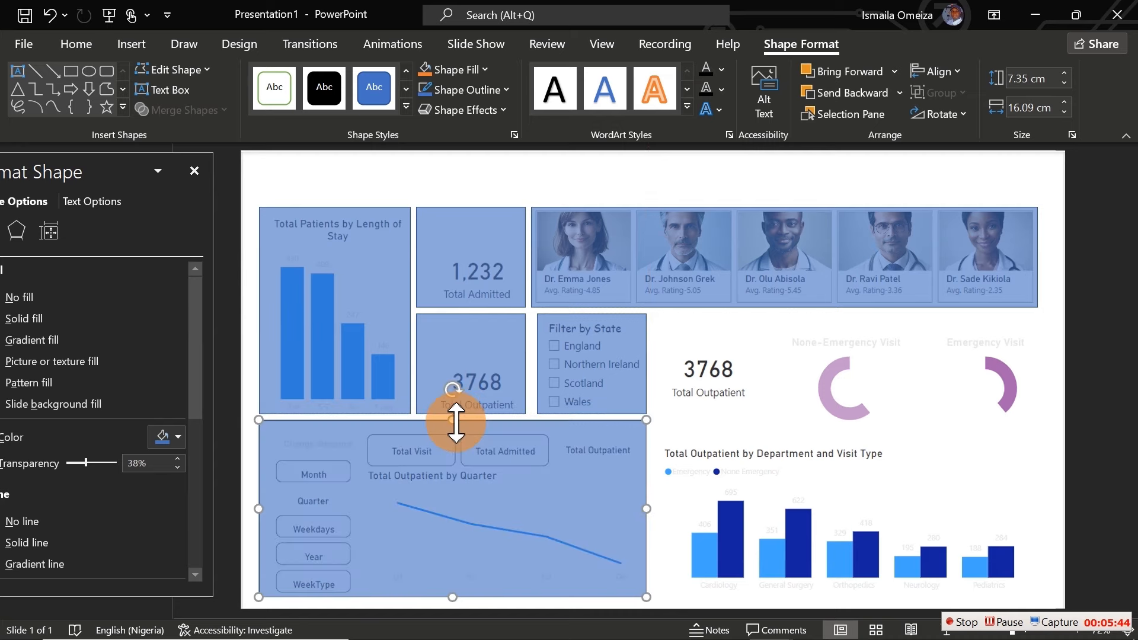
# Duplicate the quarter-chart rectangle over the donut and department charts and extend its height to about 11.79 cm
pyautogui.hotkey('ctrl', 'd')
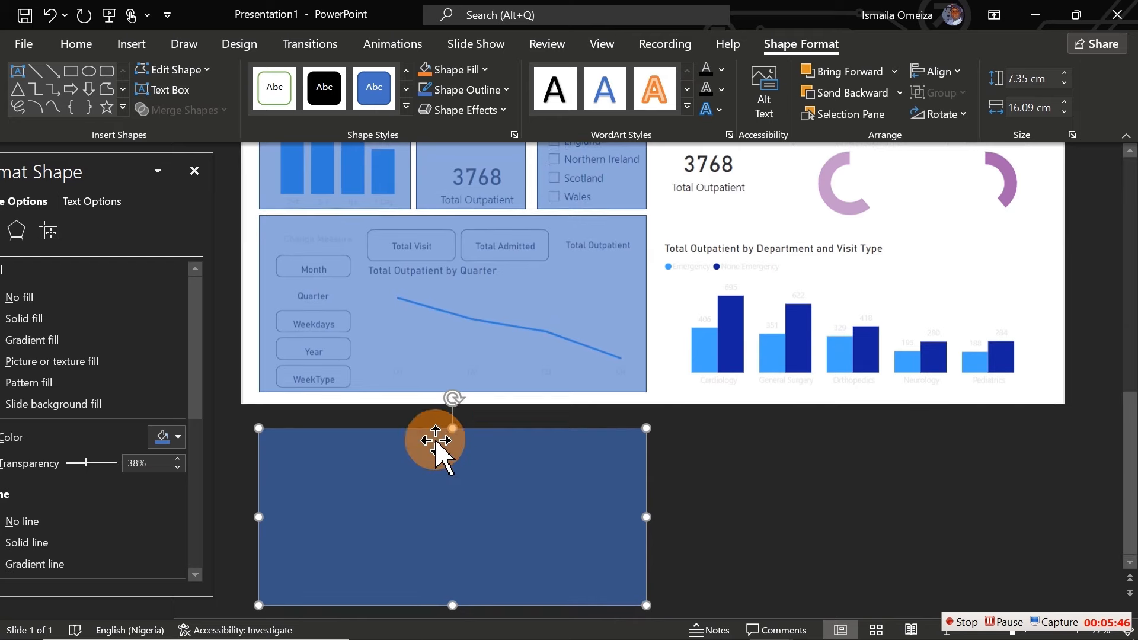
pyautogui.moveTo(430, 467); pyautogui.dragTo(810, 221)
pyautogui.scroll(3, 810, 222)
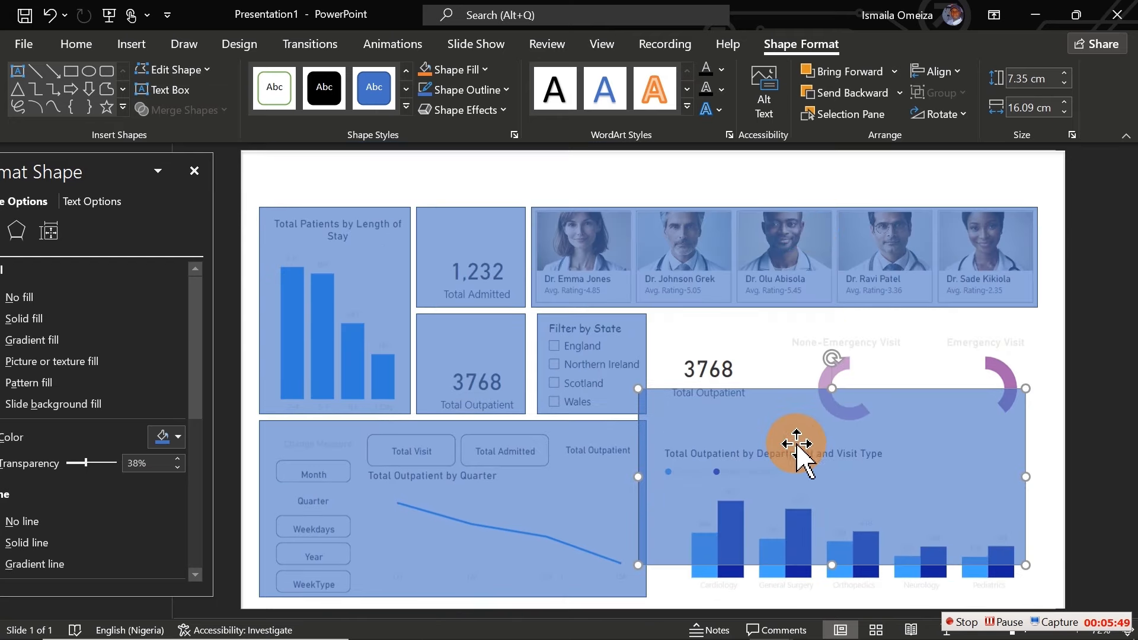
pyautogui.moveTo(795, 450); pyautogui.dragTo(808, 368)
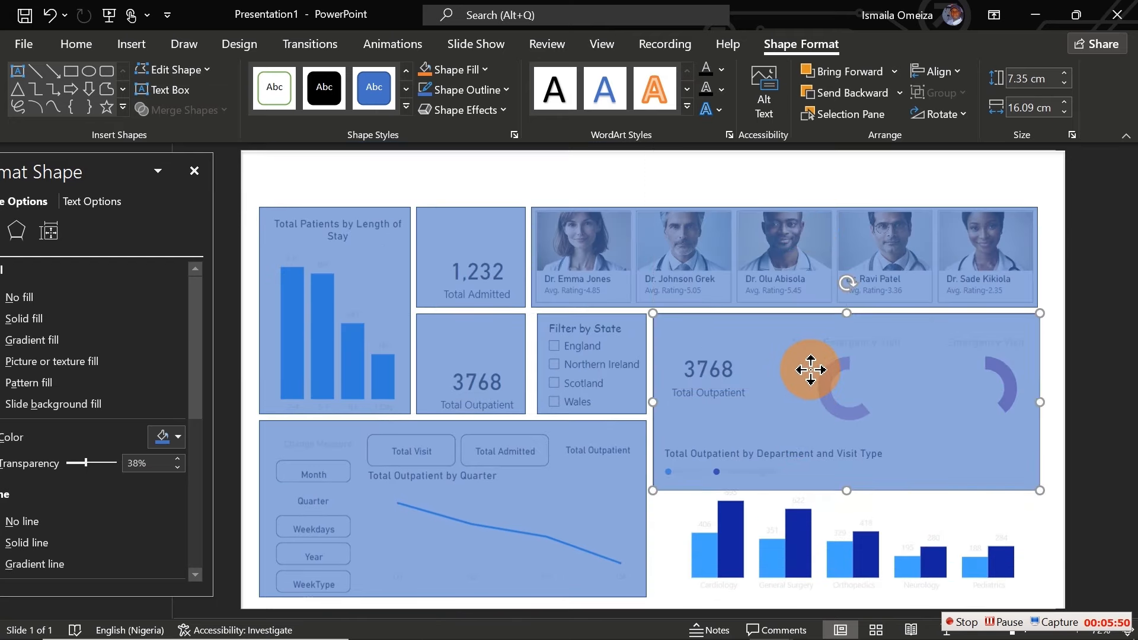
pyautogui.moveTo(847, 491); pyautogui.dragTo(868, 598)
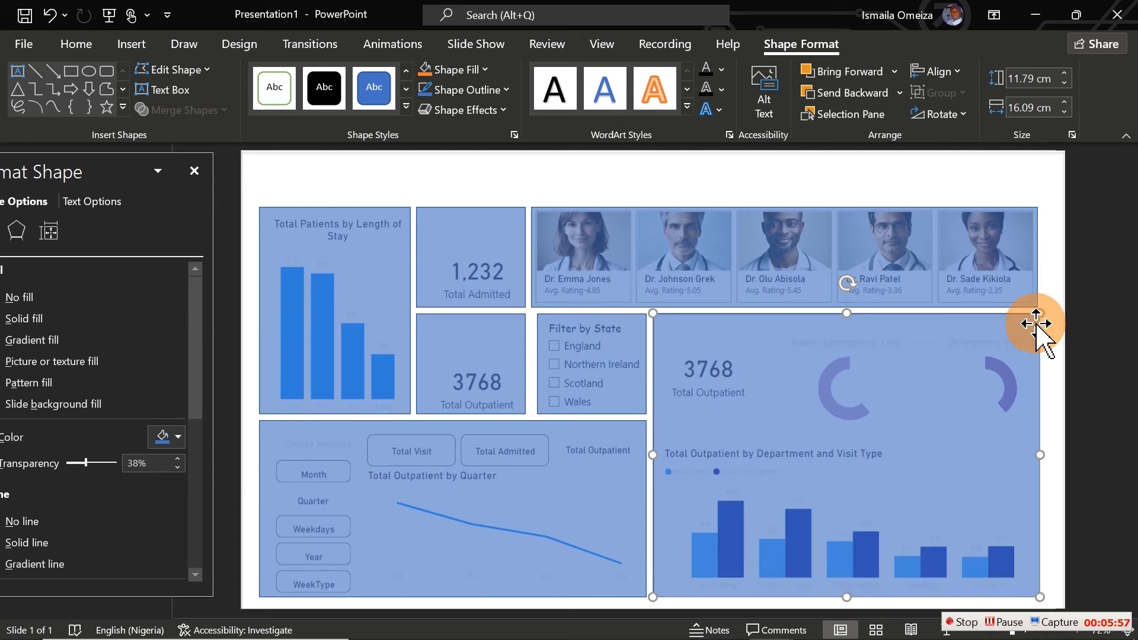
# Draw a rounded rectangle over the two donut charts with fully rounded ends, sized about 4.62 × 10.79 cm
pyautogui.click(878, 181)
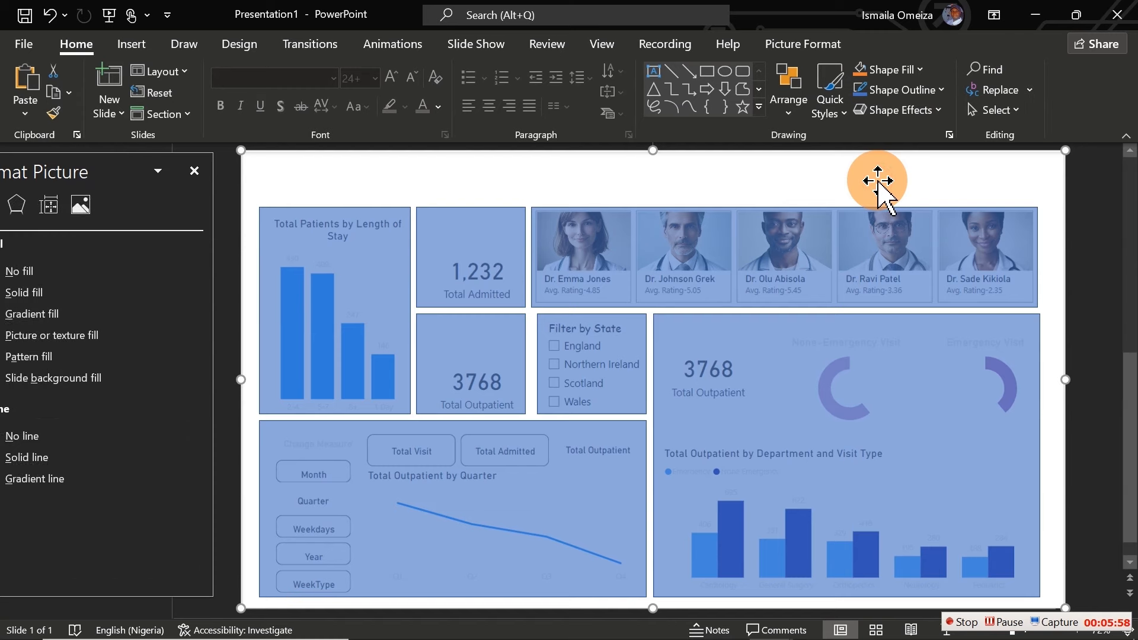
pyautogui.click(760, 105)
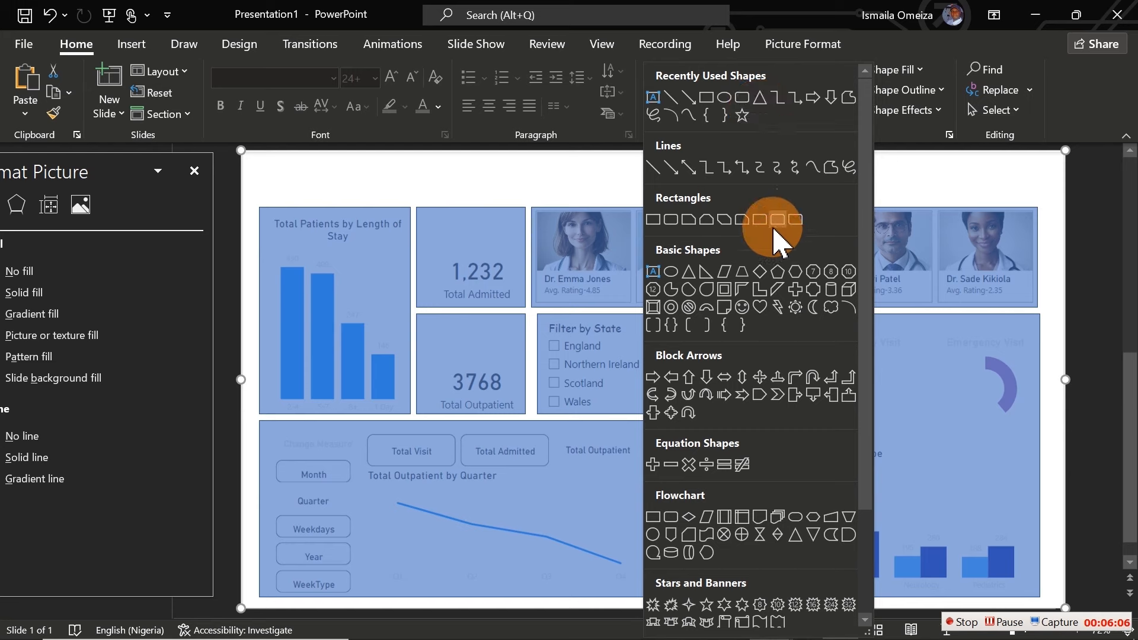
pyautogui.click(671, 219)
pyautogui.moveTo(569, 285)
pyautogui.mouseDown()
pyautogui.moveTo(727, 350)
pyautogui.moveTo(823, 408)
pyautogui.mouseUp()
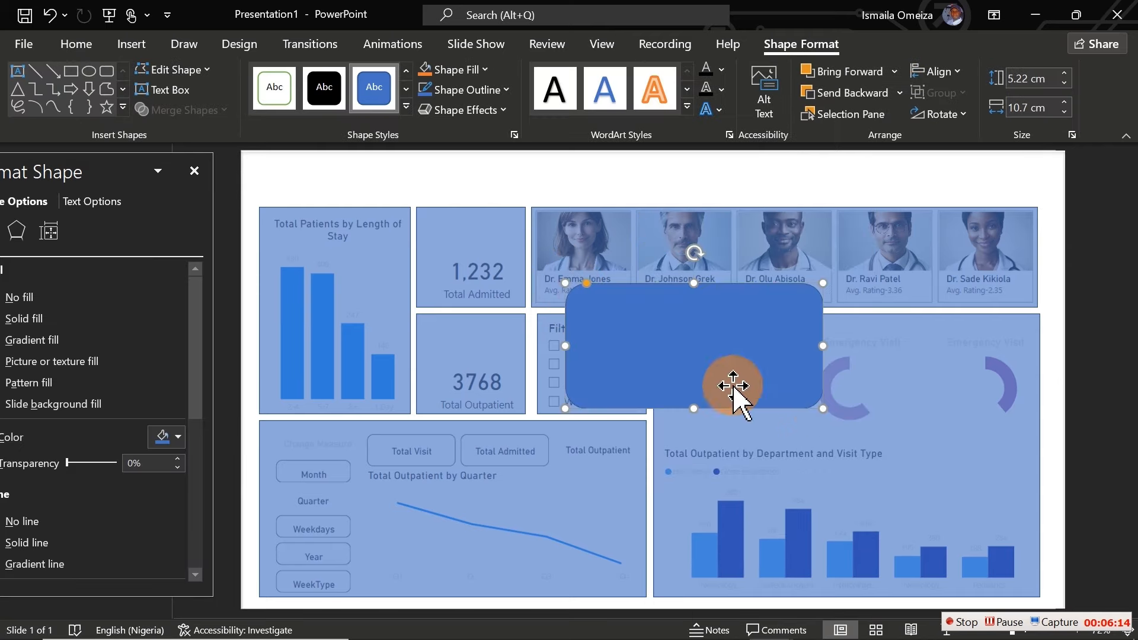
pyautogui.moveTo(587, 286); pyautogui.dragTo(919, 363)
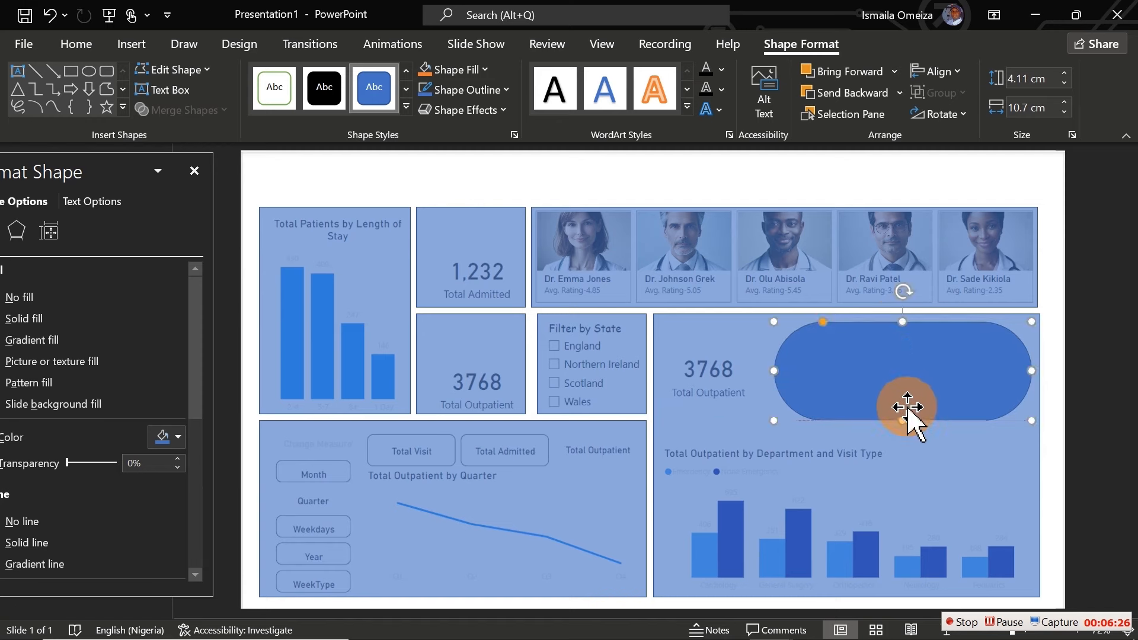
pyautogui.moveTo(904, 421); pyautogui.dragTo(903, 433)
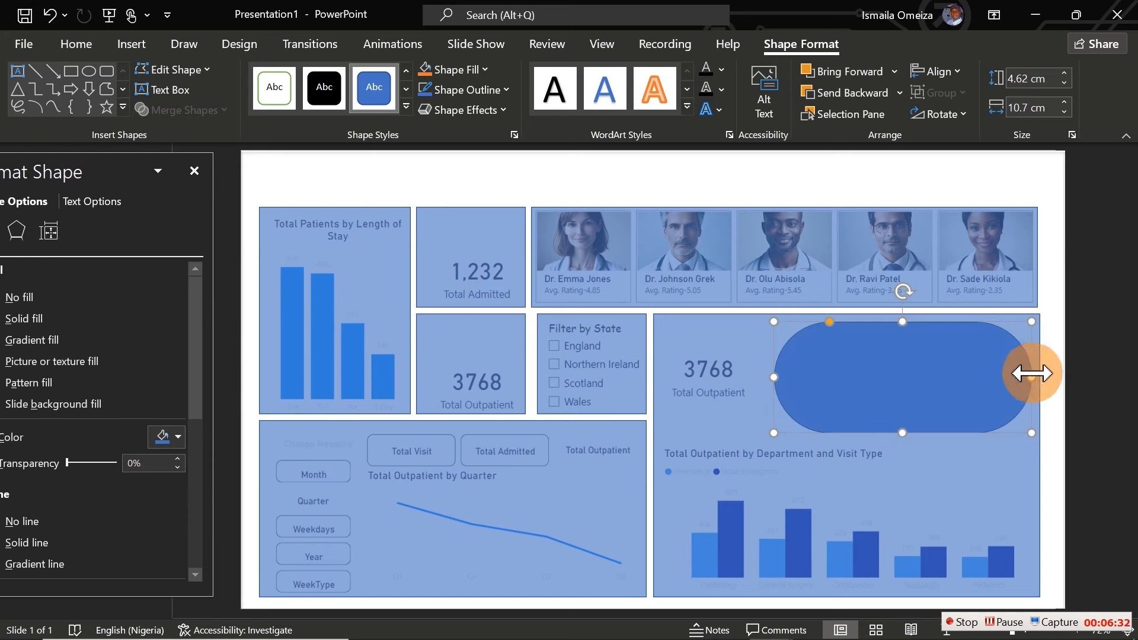
pyautogui.moveTo(1032, 374); pyautogui.dragTo(1033, 374)
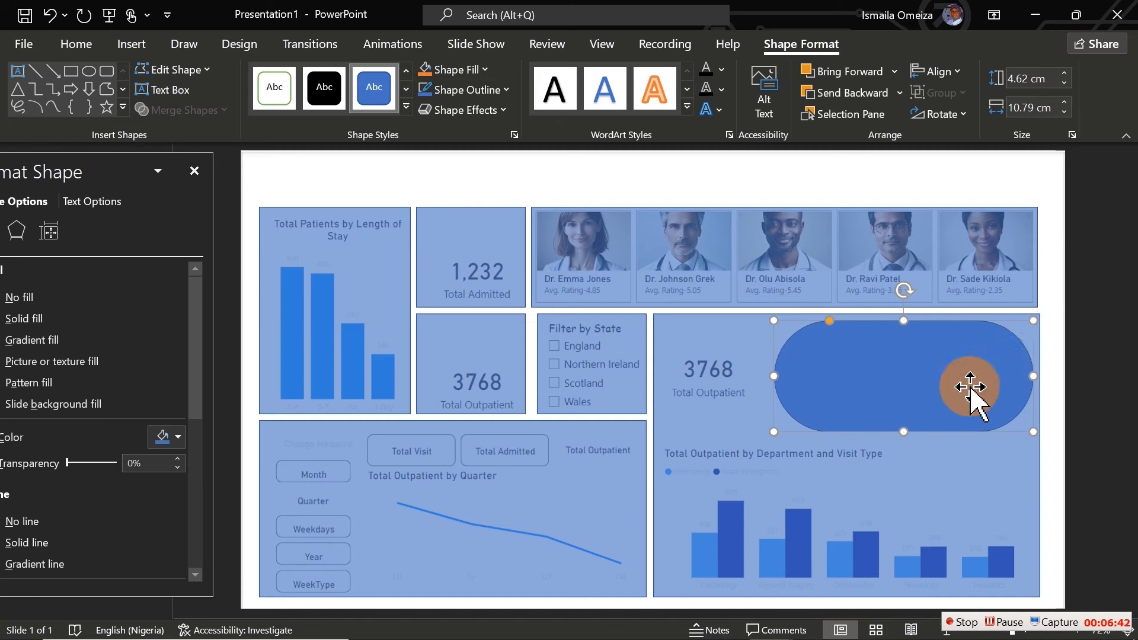
pyautogui.click(498, 269)
pyautogui.hotkey('ctrl', 'd')
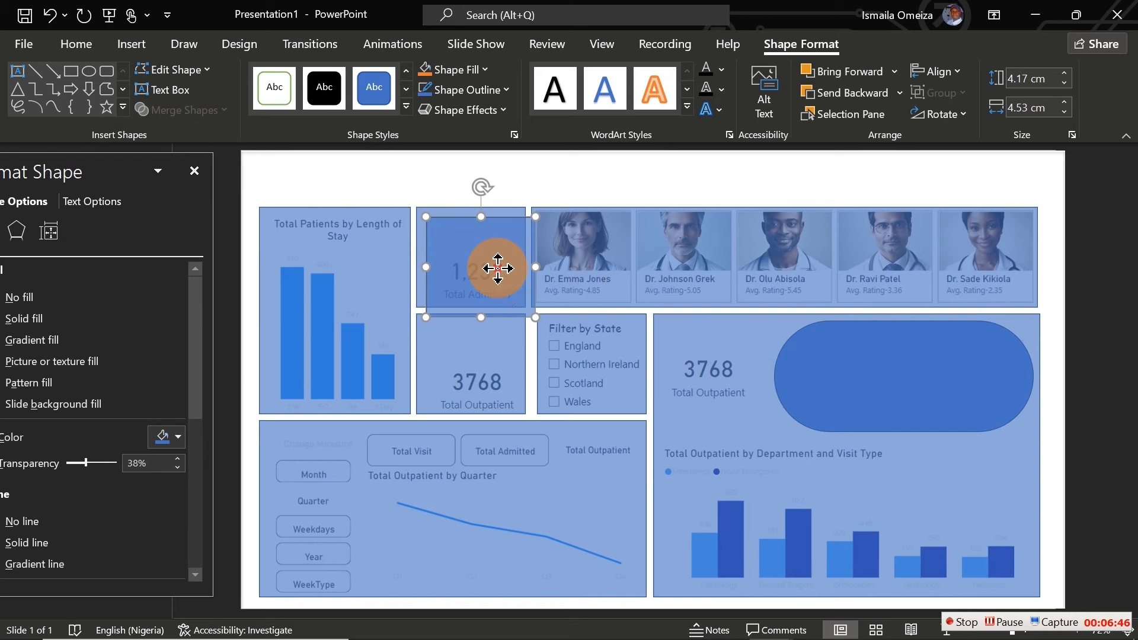
pyautogui.moveTo(498, 268); pyautogui.dragTo(998, 381)
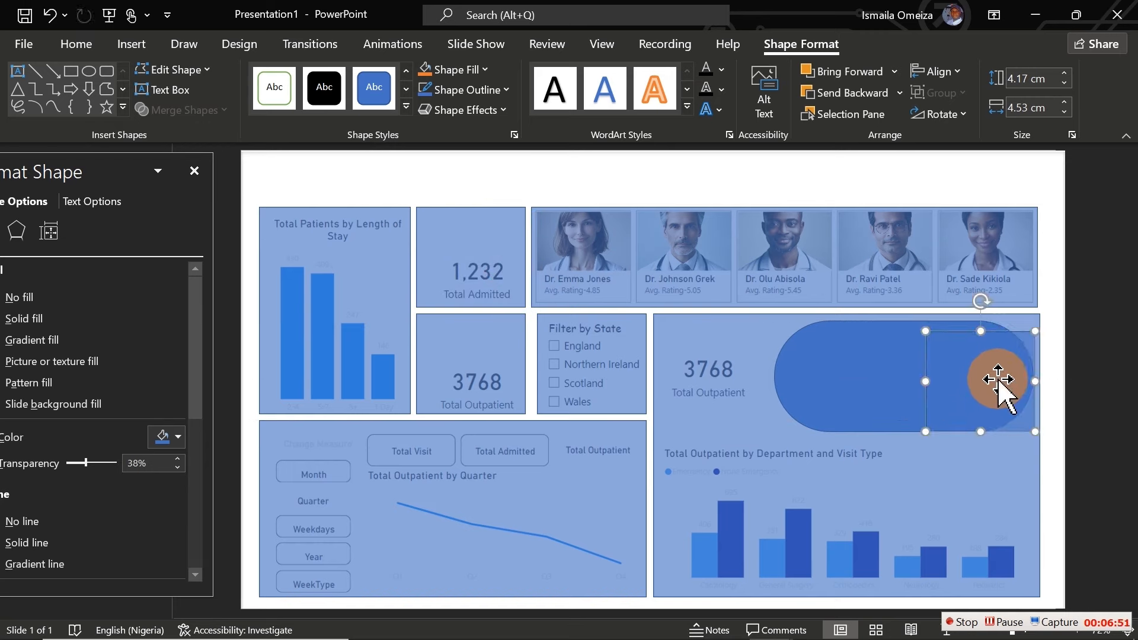
pyautogui.moveTo(981, 332); pyautogui.dragTo(981, 333)
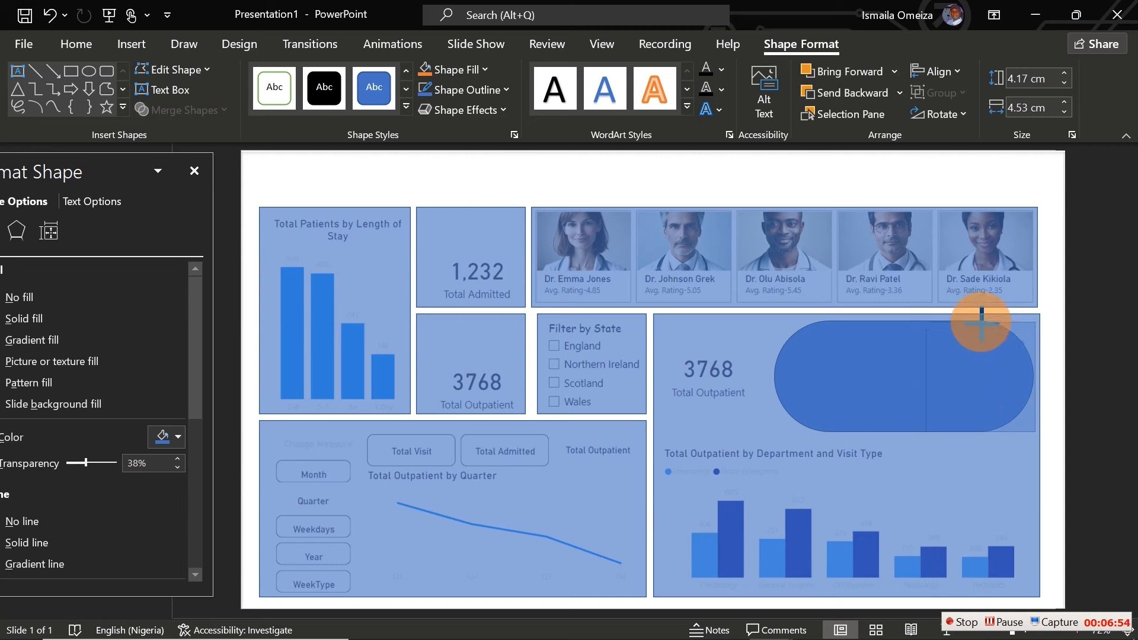
pyautogui.moveTo(981, 323); pyautogui.dragTo(981, 322)
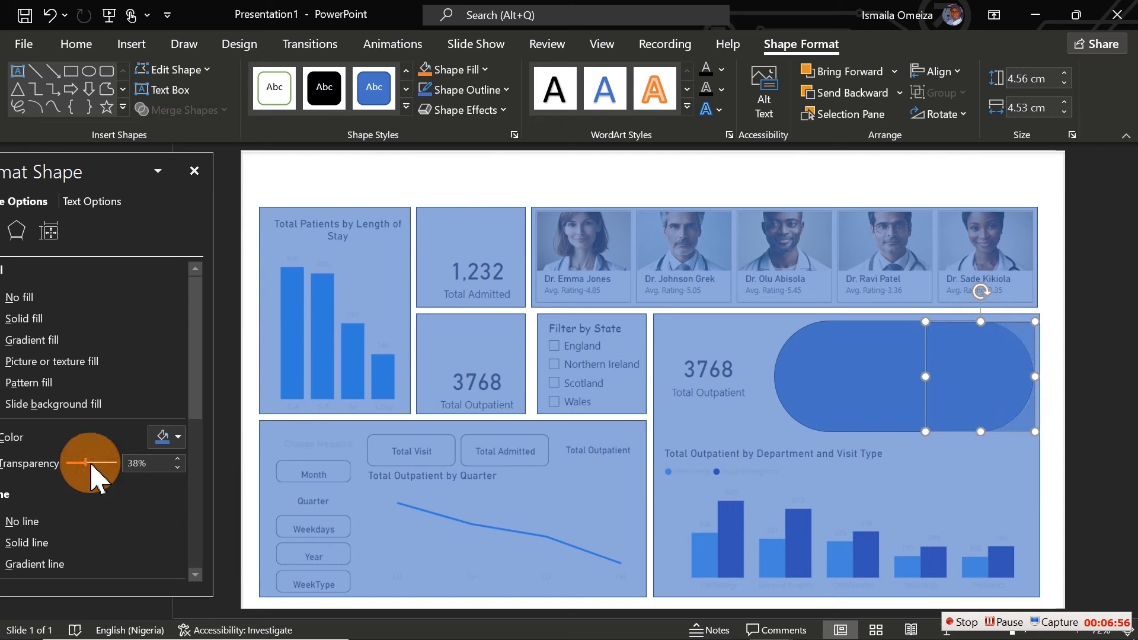
pyautogui.moveTo(88, 464); pyautogui.dragTo(47, 464)
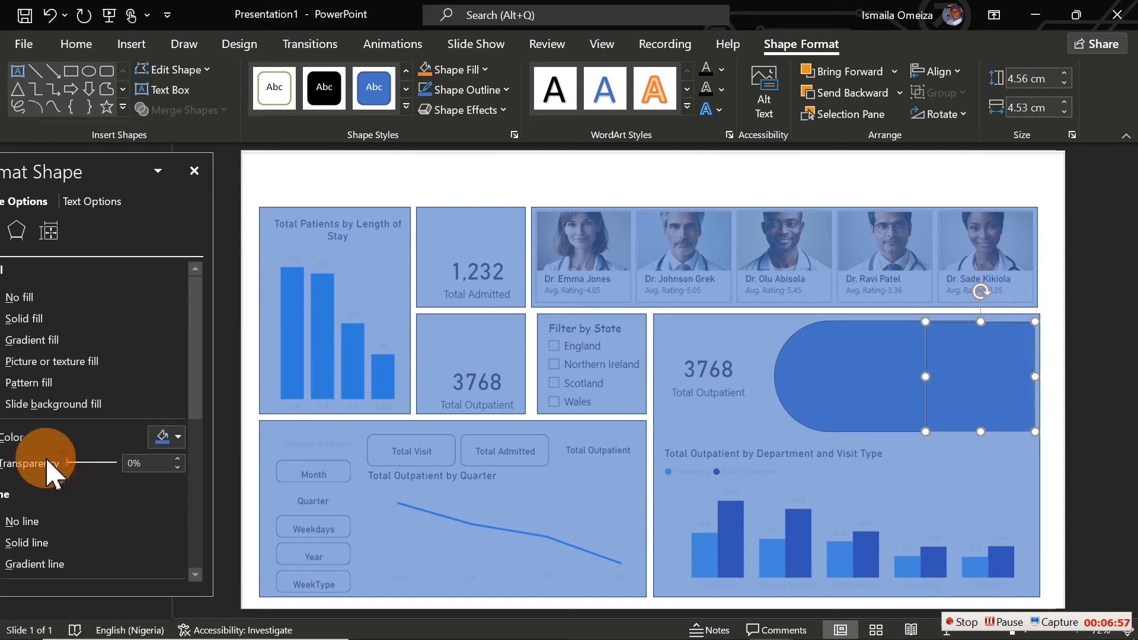
pyautogui.click(670, 185)
pyautogui.click(981, 364)
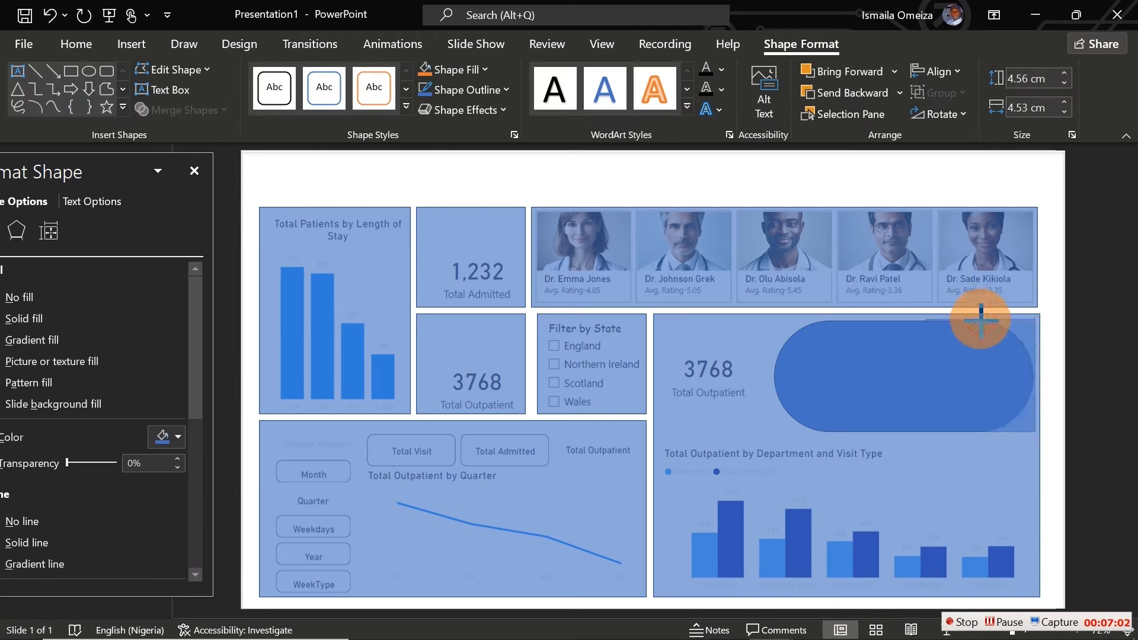
pyautogui.moveTo(981, 325); pyautogui.dragTo(982, 324)
pyautogui.press('Delete')
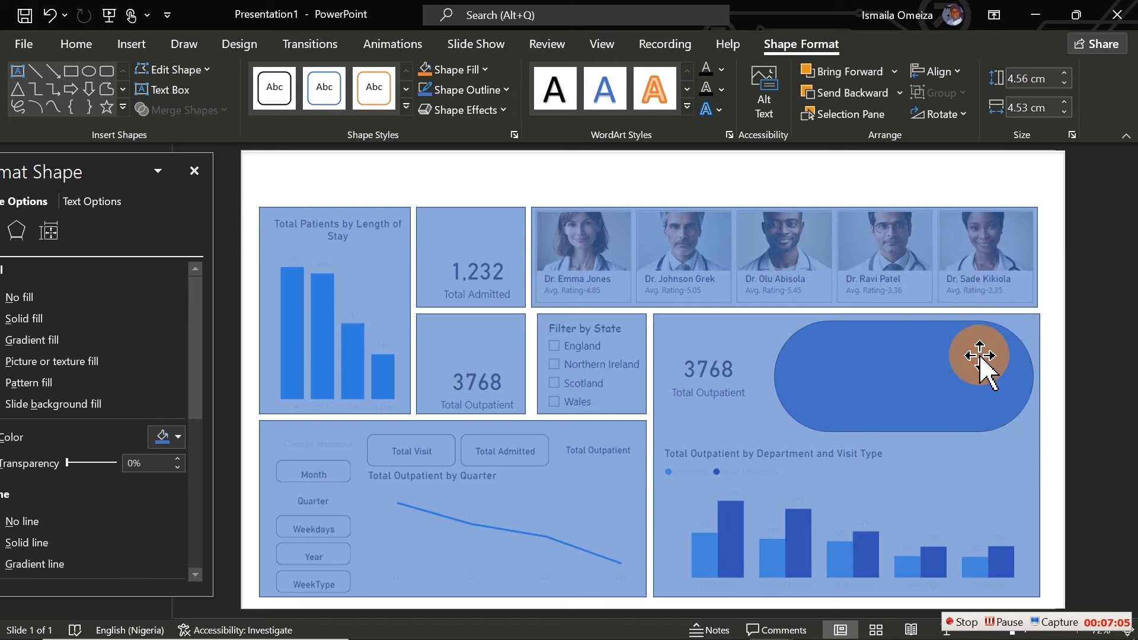
# Duplicate the rounded shape, square its corners, narrow it to about 3.85 cm, and place it over the original's right end
pyautogui.click(980, 355)
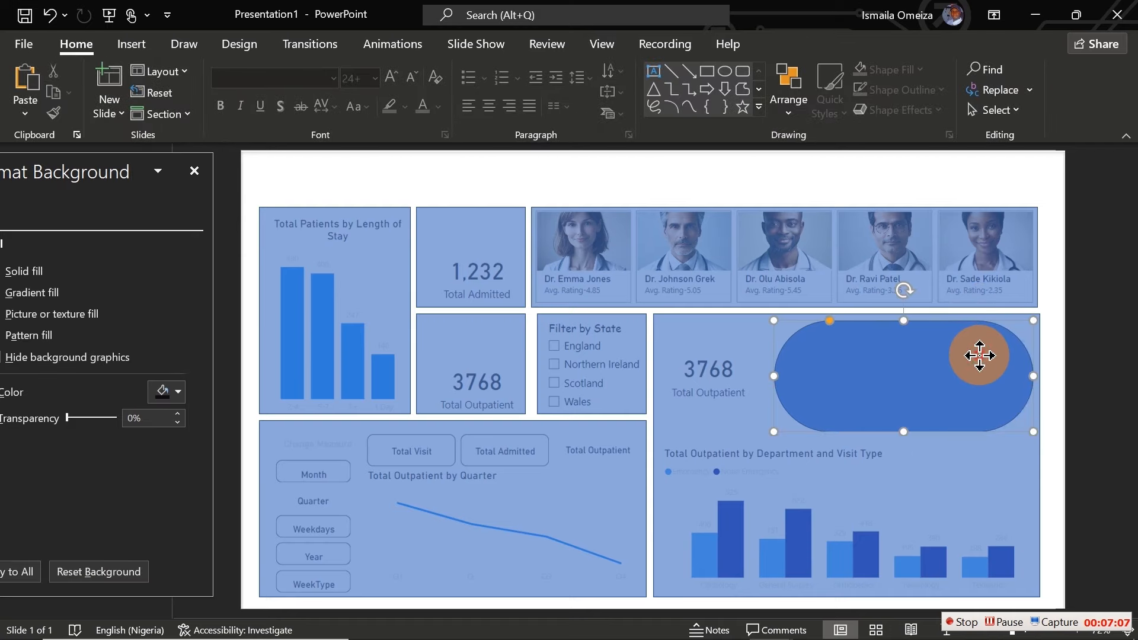
pyautogui.hotkey('ctrl', 'd')
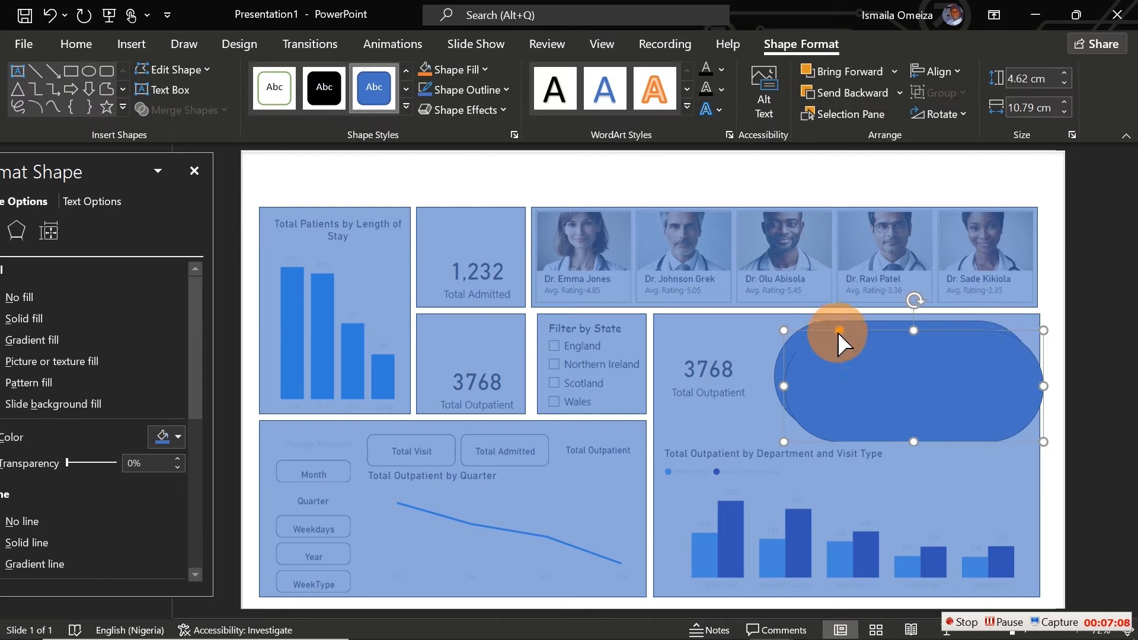
pyautogui.moveTo(842, 330); pyautogui.dragTo(977, 378)
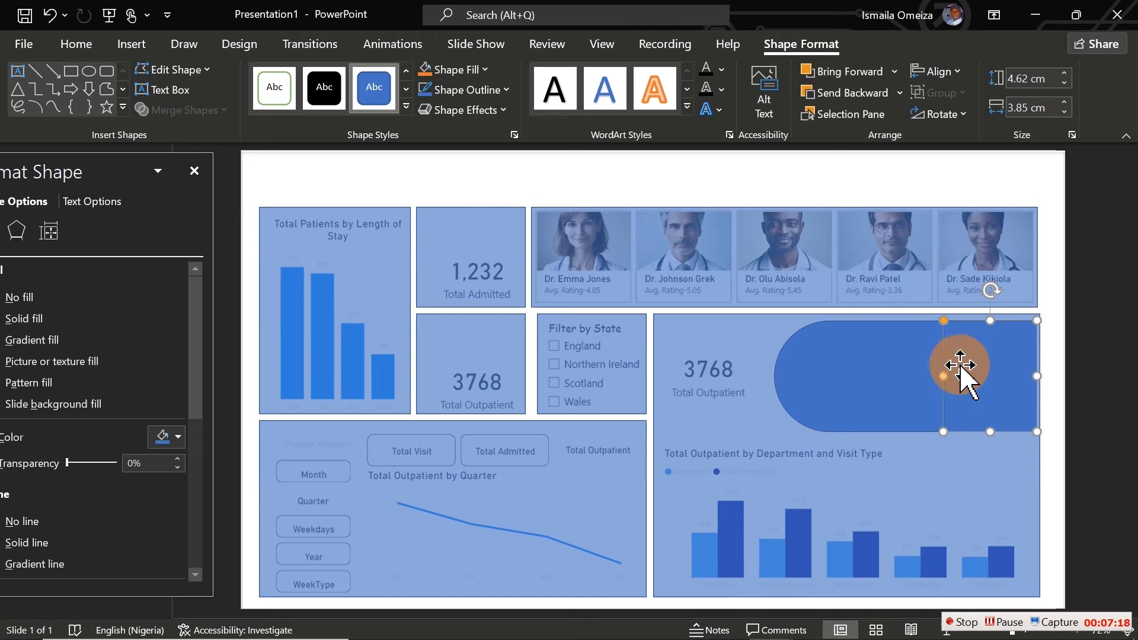
pyautogui.click(774, 169)
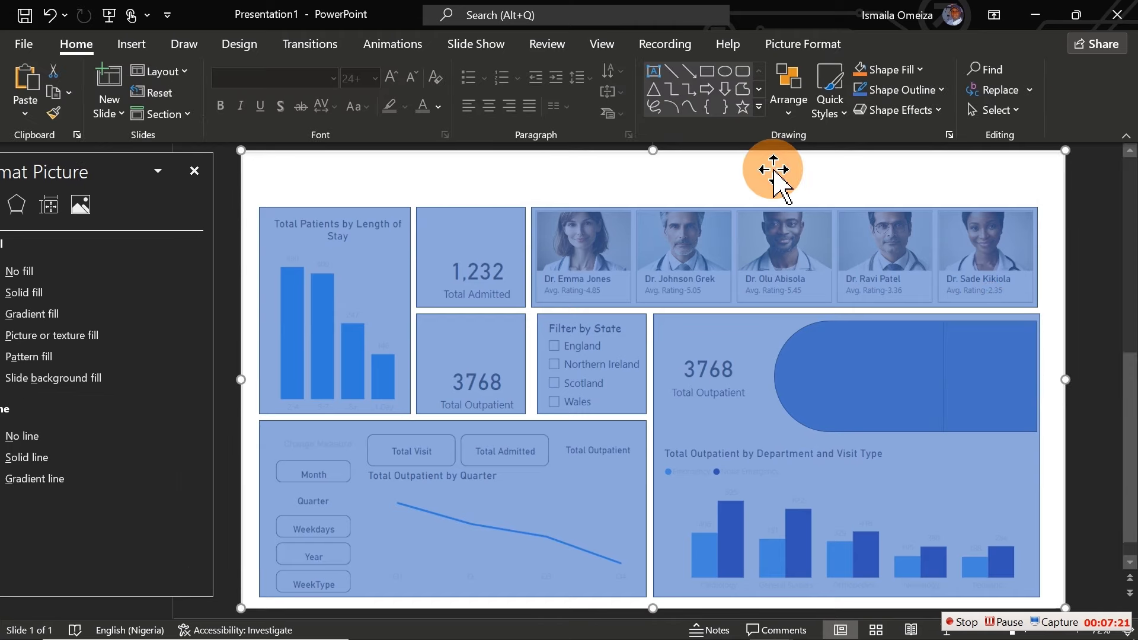
# Remove the outline from both the rounded shape and the square-cornered shape covering its right end
pyautogui.click(961, 368)
pyautogui.keyDown('shift'); pyautogui.click(895, 368); pyautogui.keyUp('shift')
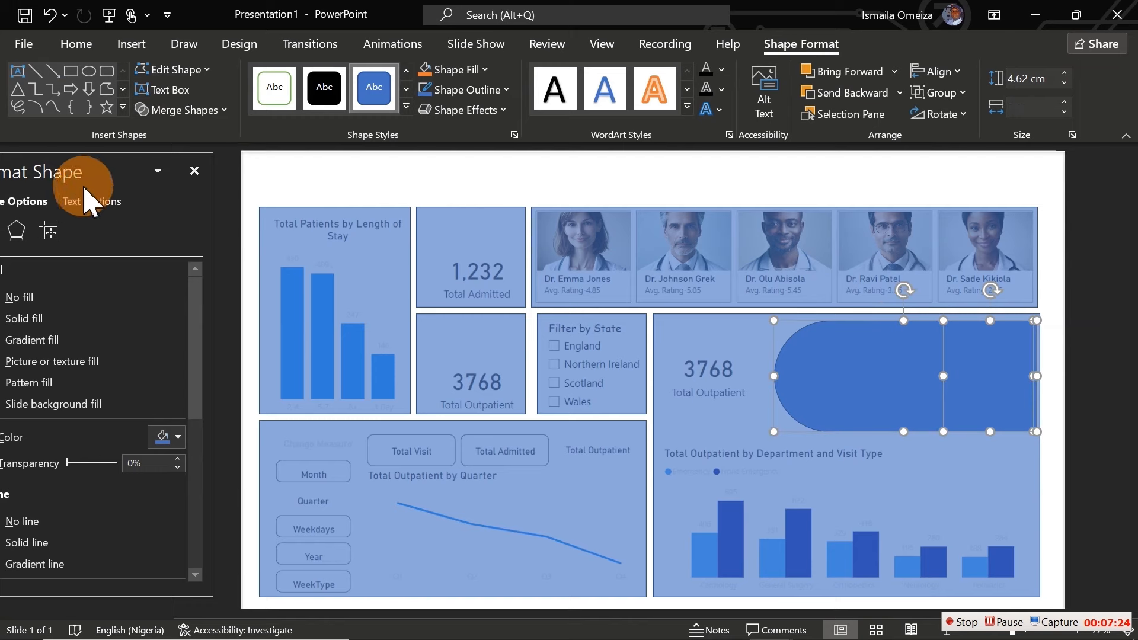
pyautogui.moveTo(76, 170); pyautogui.dragTo(221, 166)
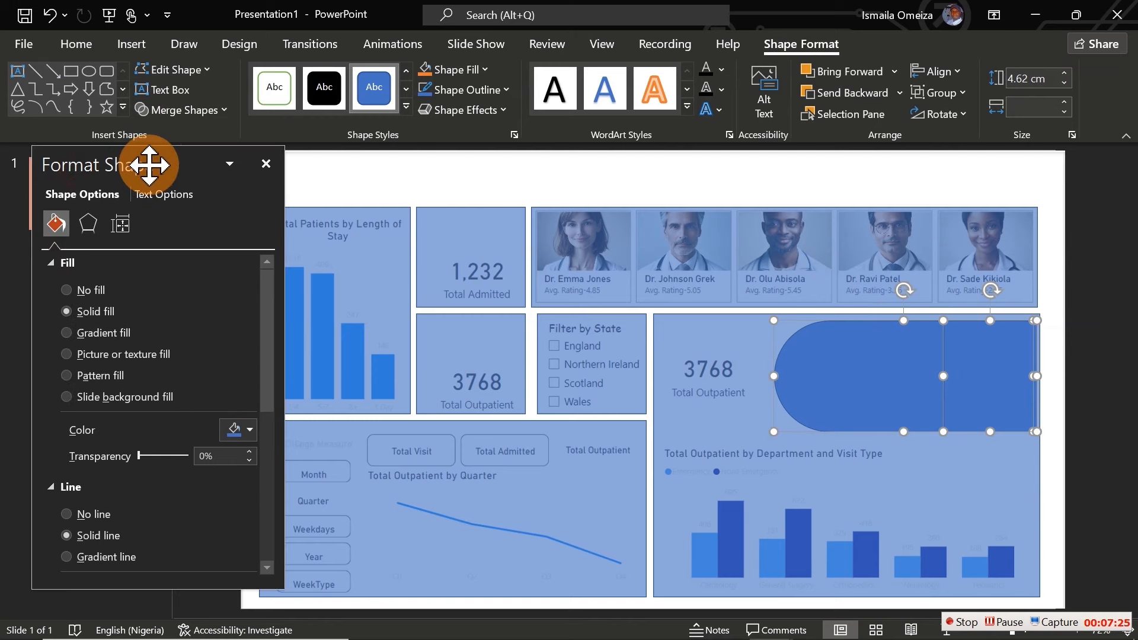
pyautogui.click(83, 514)
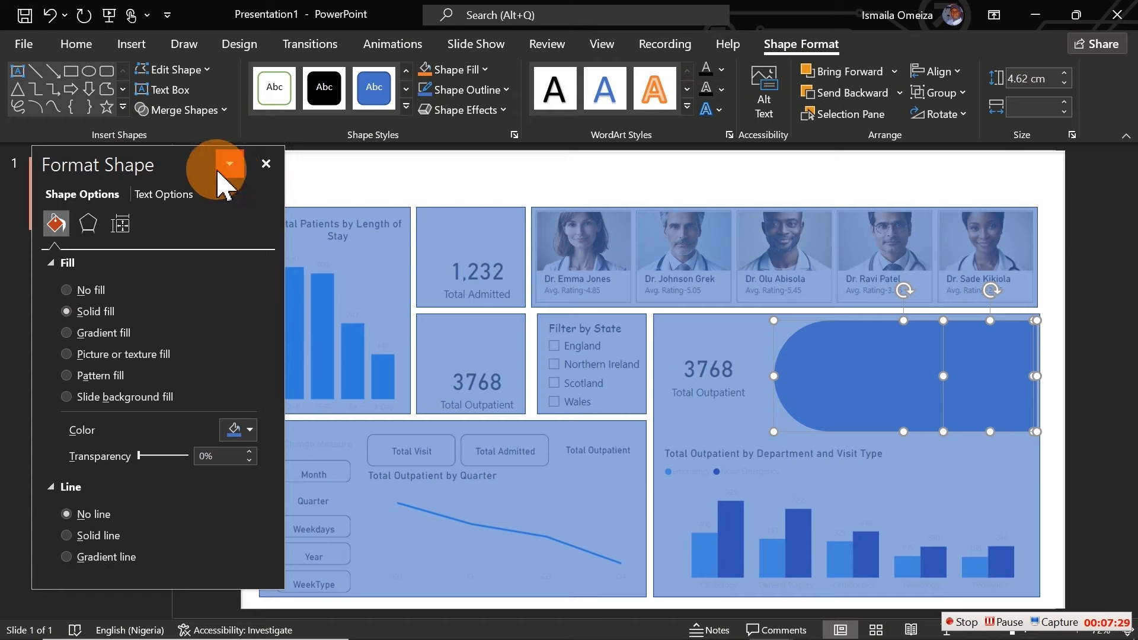
pyautogui.moveTo(190, 160); pyautogui.dragTo(35, 167)
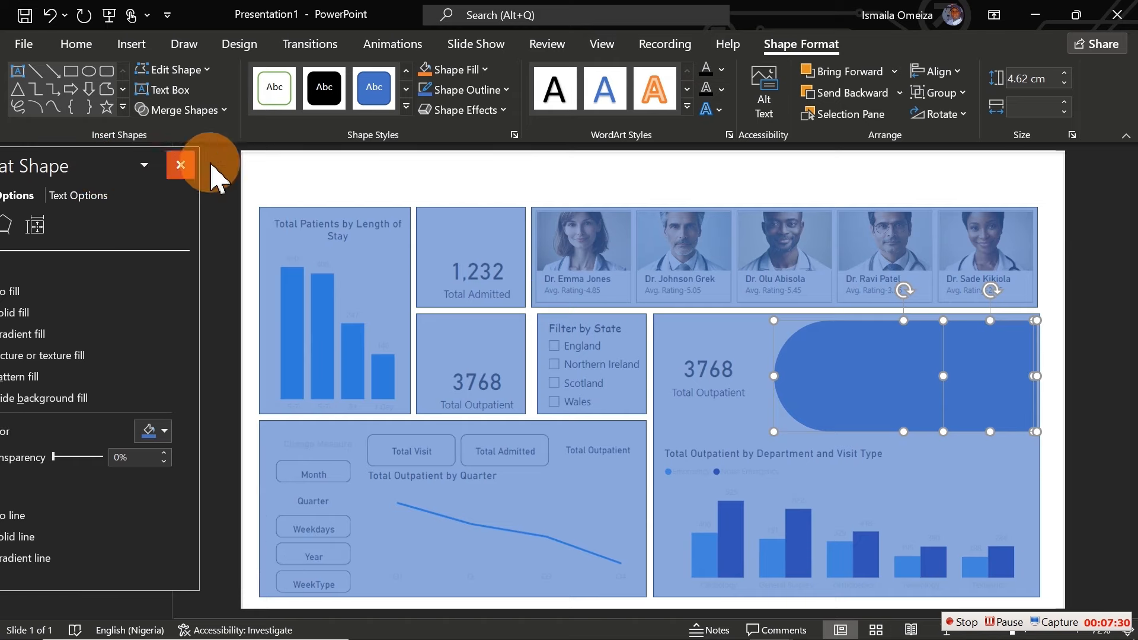
pyautogui.click(444, 157)
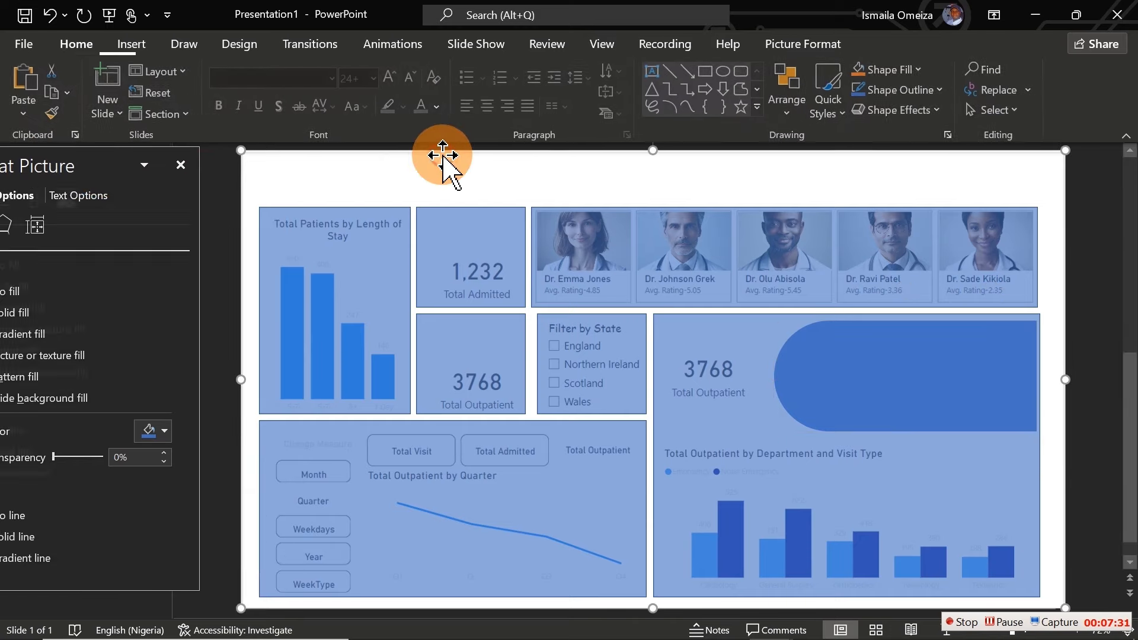
# Slightly narrow the rectangles over the Total Patients by Length of Stay chart and the Total Admitted card from their right edges
pyautogui.click(392, 268)
pyautogui.moveTo(409, 313); pyautogui.dragTo(406, 315)
pyautogui.click(478, 286)
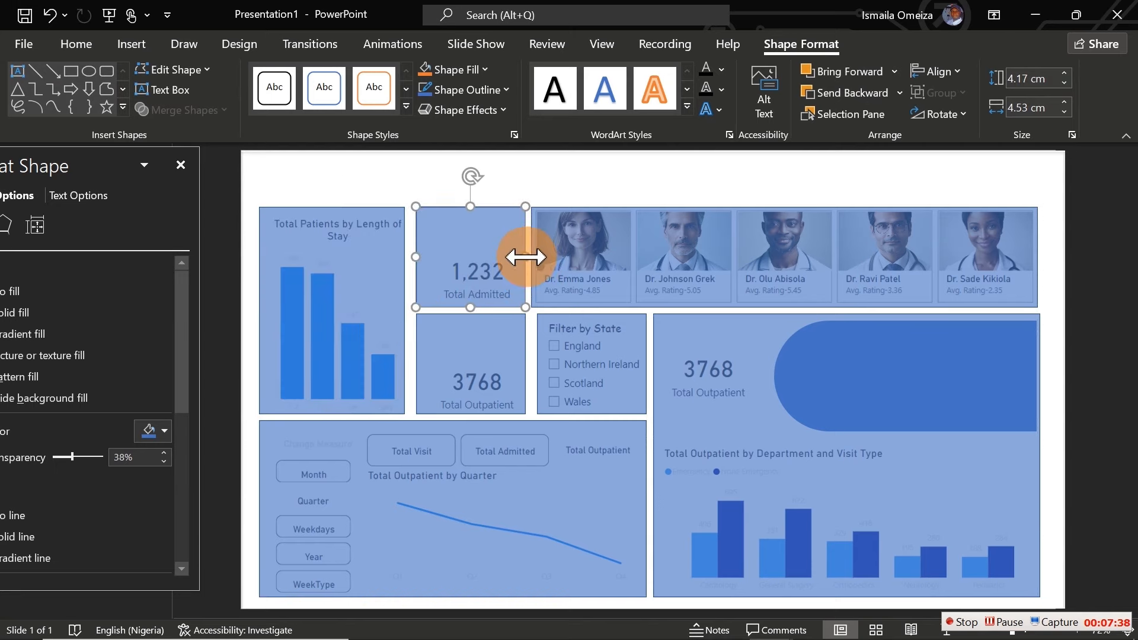
pyautogui.moveTo(525, 256); pyautogui.dragTo(517, 271)
# Narrow the Total Outpatient card's rectangle to match the one above it, and extend the Filter by State rectangle's left edge toward it
pyautogui.click(508, 338)
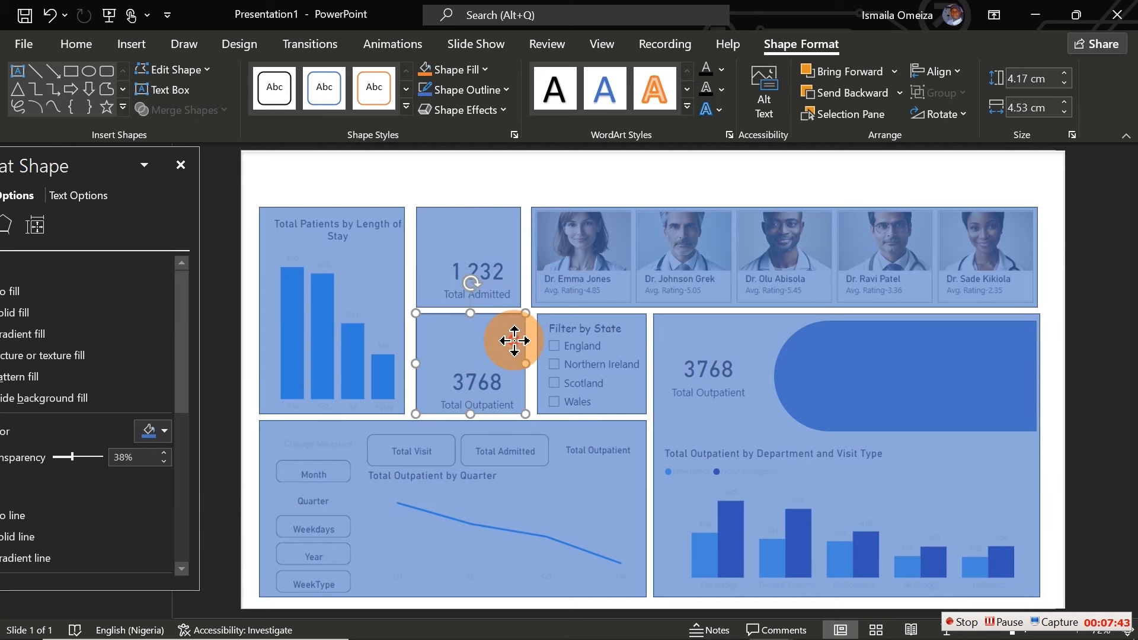
pyautogui.moveTo(525, 367)
pyautogui.mouseDown()
pyautogui.moveTo(537, 368)
pyautogui.moveTo(529, 364)
pyautogui.mouseUp()
pyautogui.click(547, 369)
pyautogui.click(701, 169)
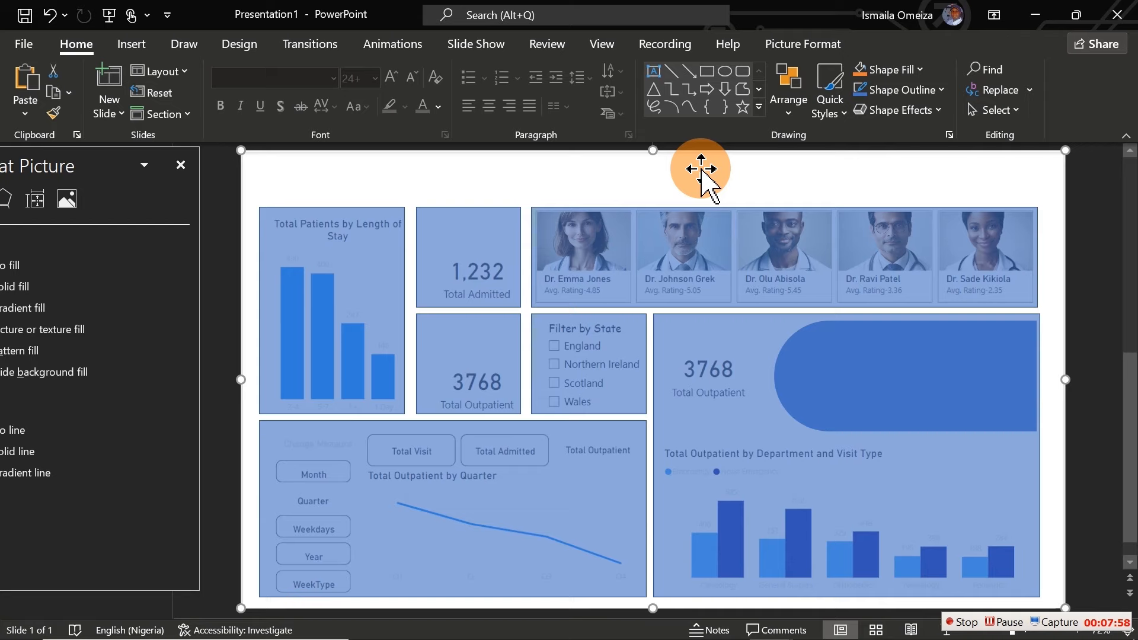
pyautogui.moveTo(701, 173); pyautogui.dragTo(664, 173)
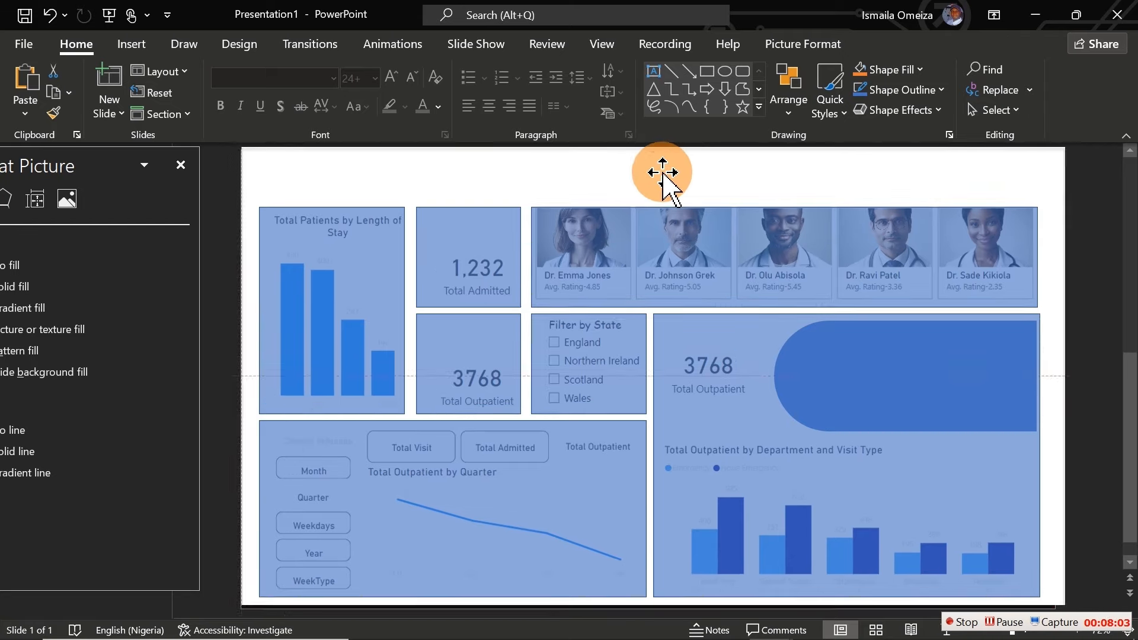
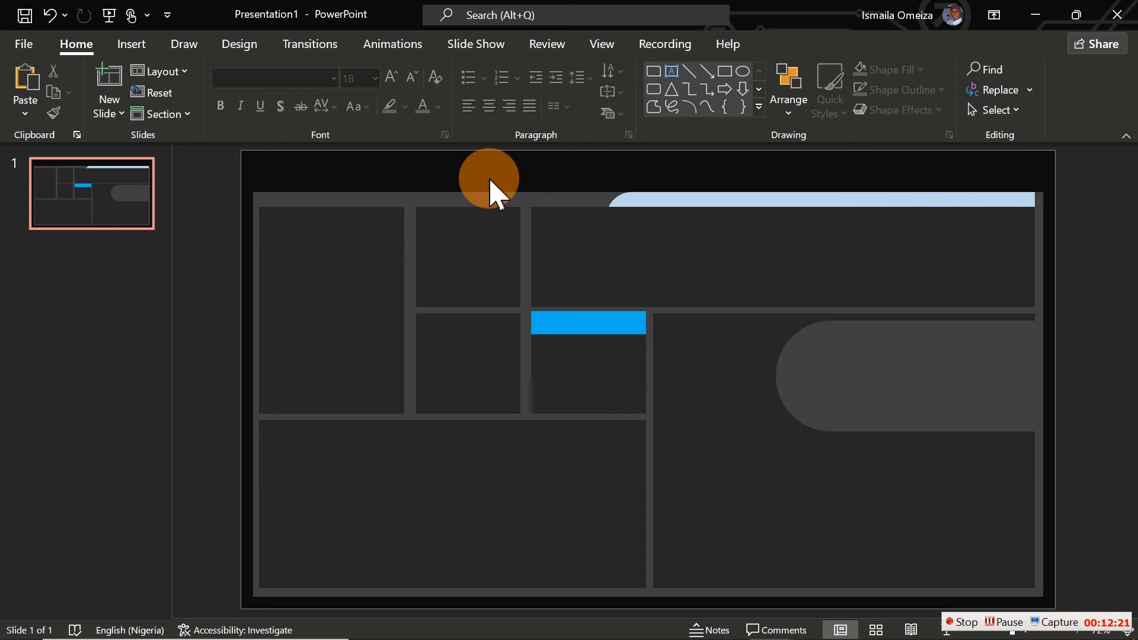
# Switch to the Power BI report and set the B3 image as the canvas background of Page 1
pyautogui.click(1032, 24)
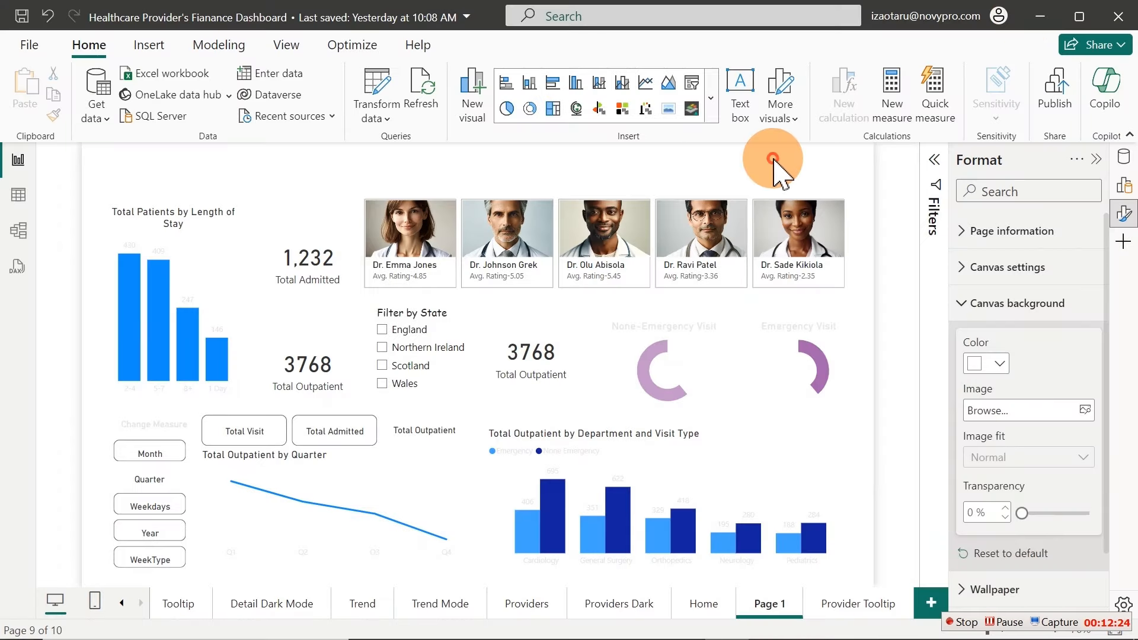
pyautogui.click(1085, 411)
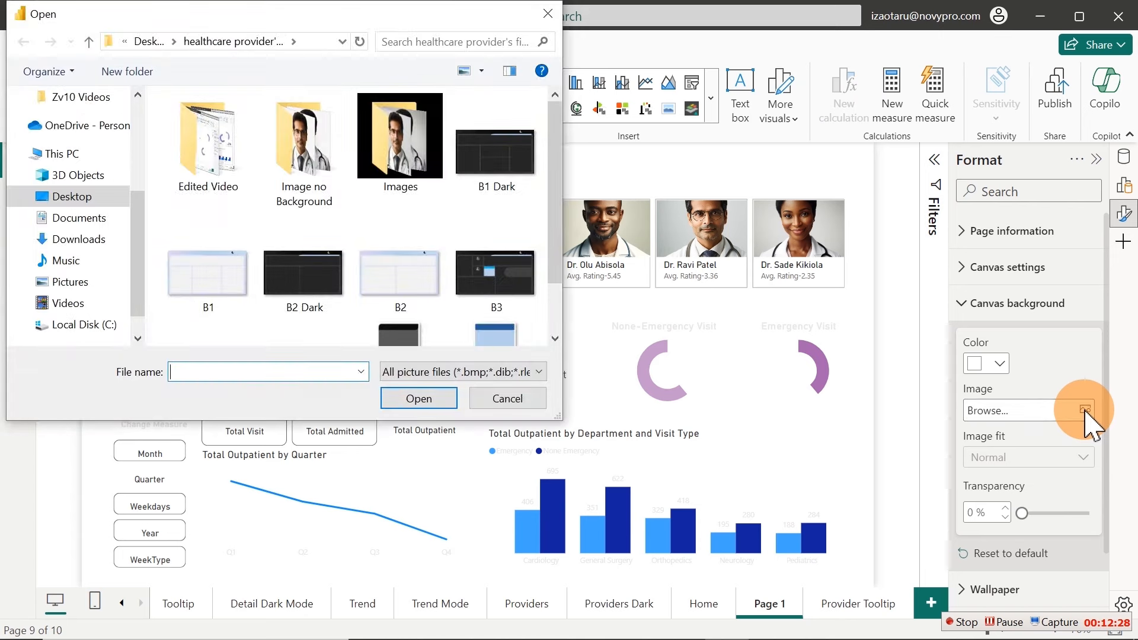
pyautogui.doubleClick(504, 291)
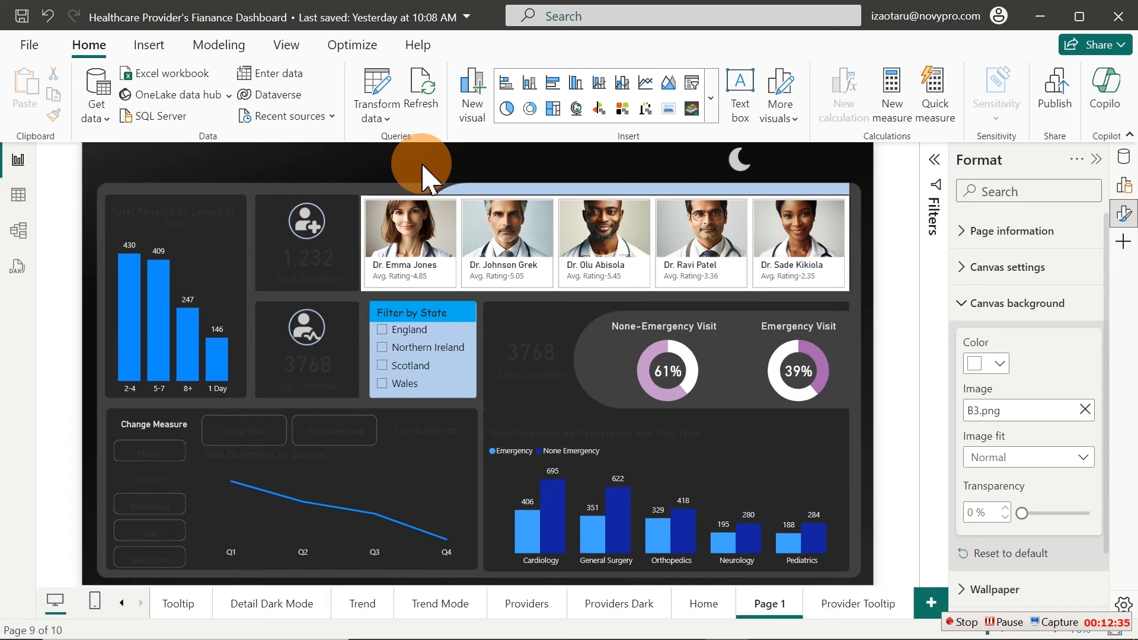
# Set the category label color of the Total Admitted card and both Total Outpatient cards to light gray
pyautogui.click(325, 261)
pyautogui.keyDown('ctrl'); pyautogui.click(318, 351); pyautogui.keyUp('ctrl')
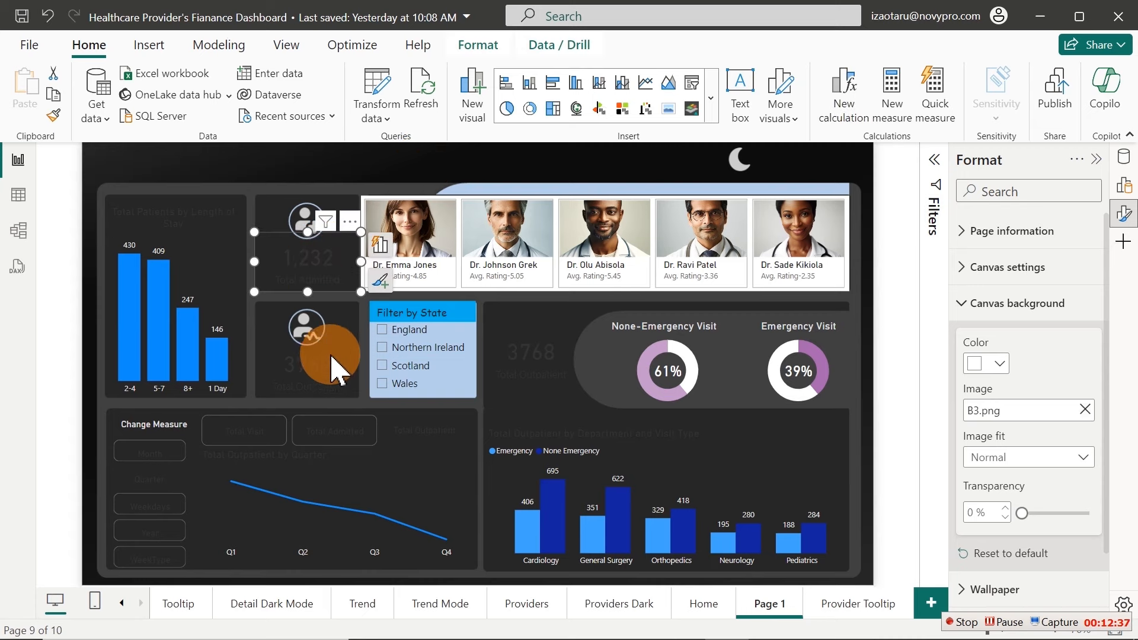
pyautogui.keyDown('ctrl'); pyautogui.click(540, 365); pyautogui.keyUp('ctrl')
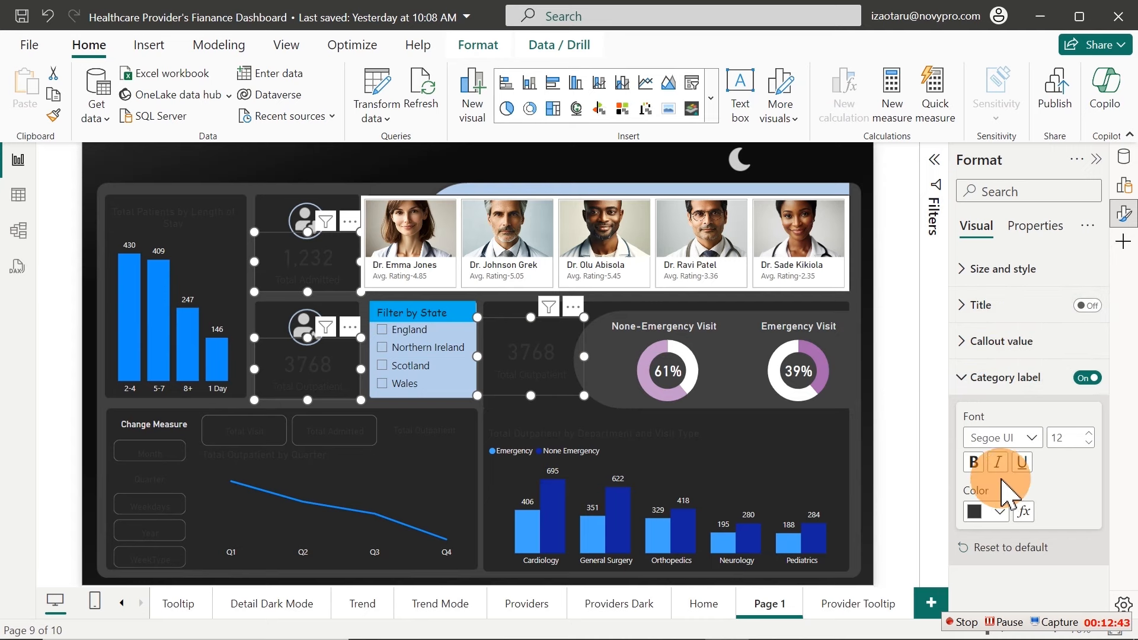
pyautogui.click(1000, 513)
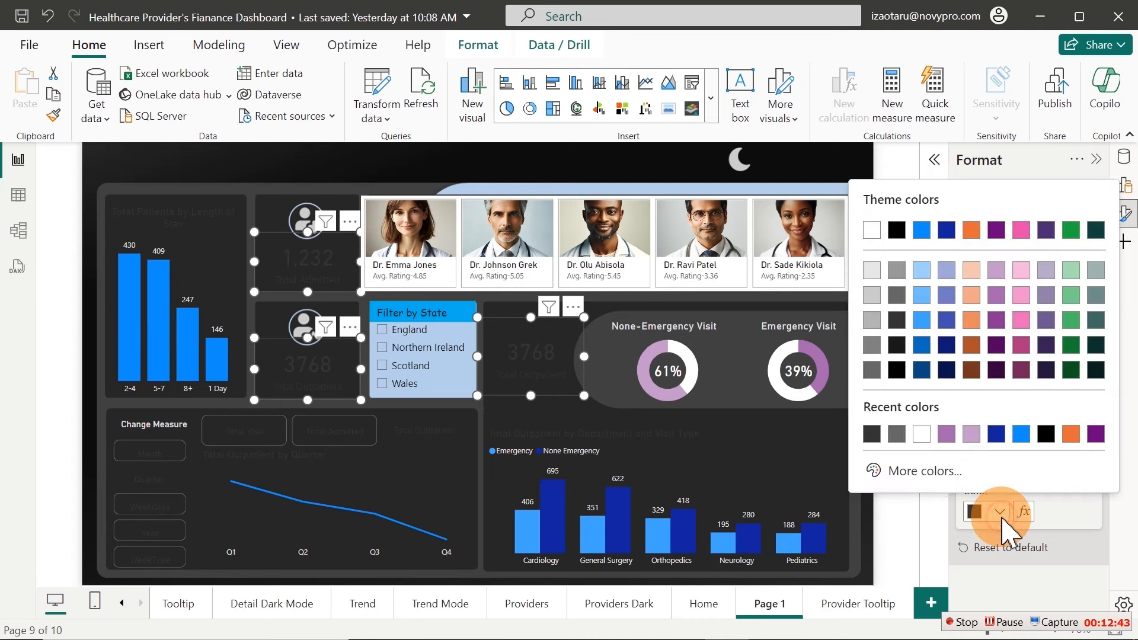
pyautogui.click(872, 272)
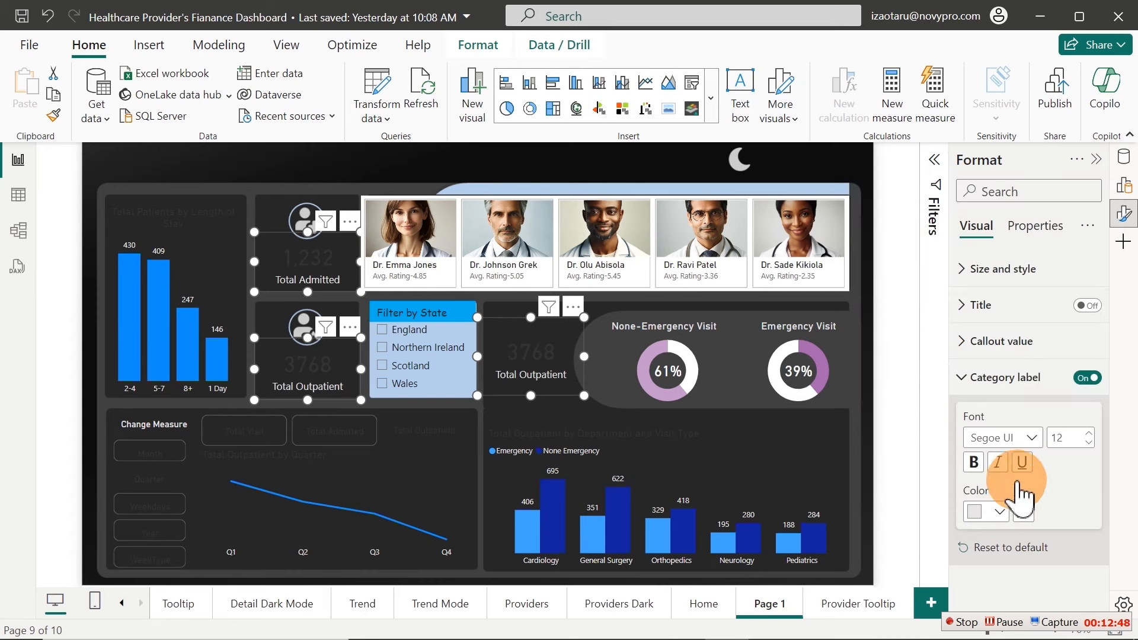
# Set the callout value color of the same three cards to the matching light gray
pyautogui.click(1001, 513)
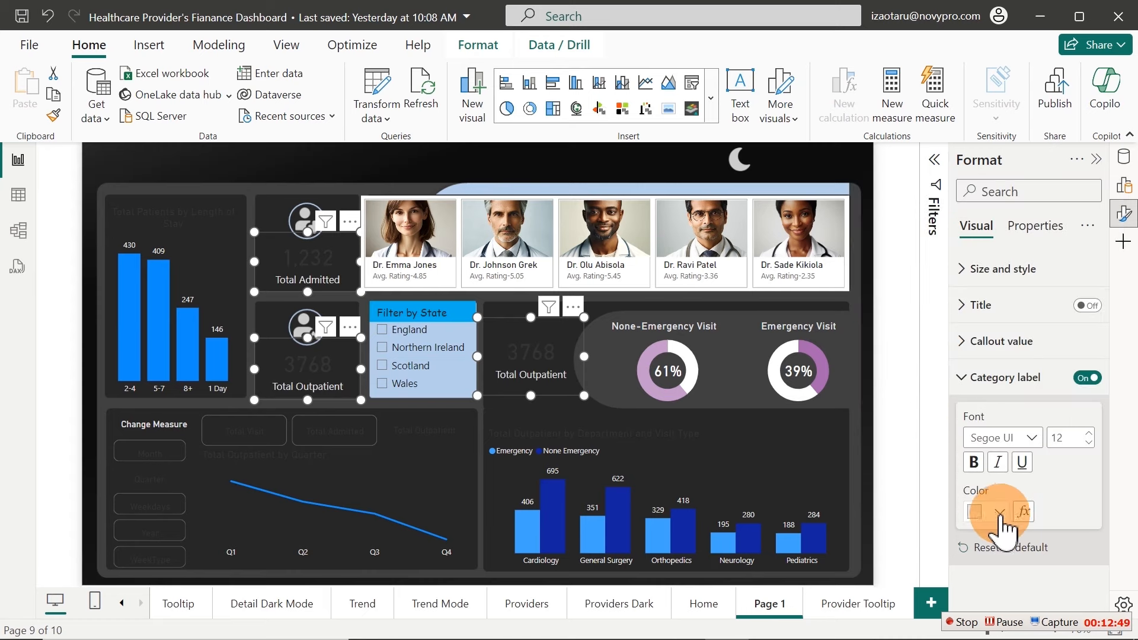
pyautogui.click(1008, 377)
pyautogui.click(1000, 355)
pyautogui.click(999, 476)
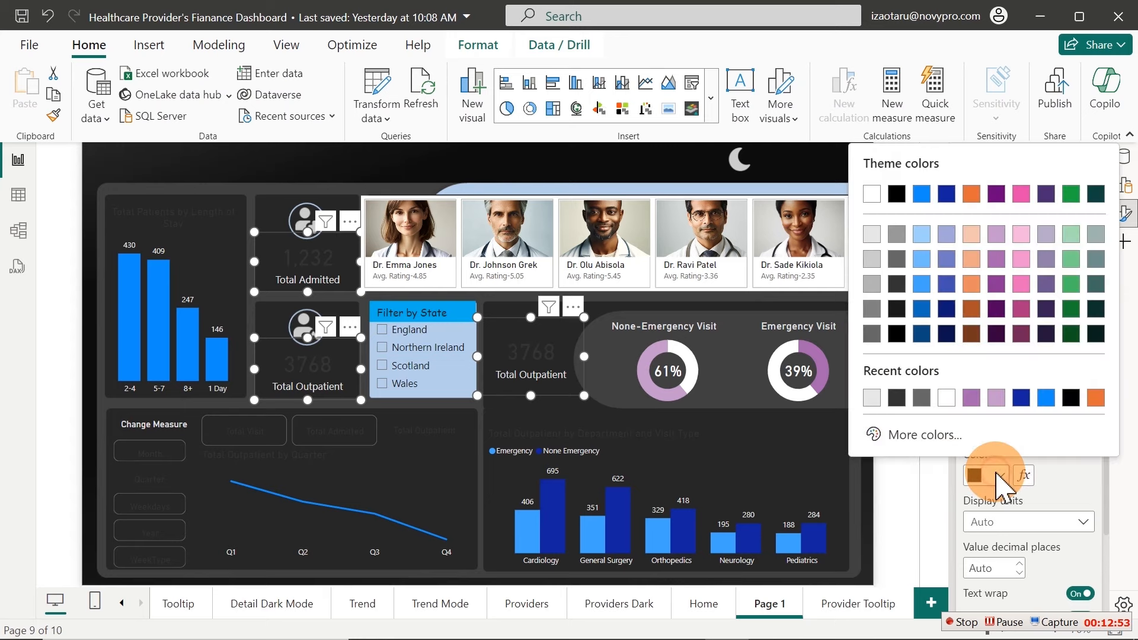
pyautogui.click(872, 234)
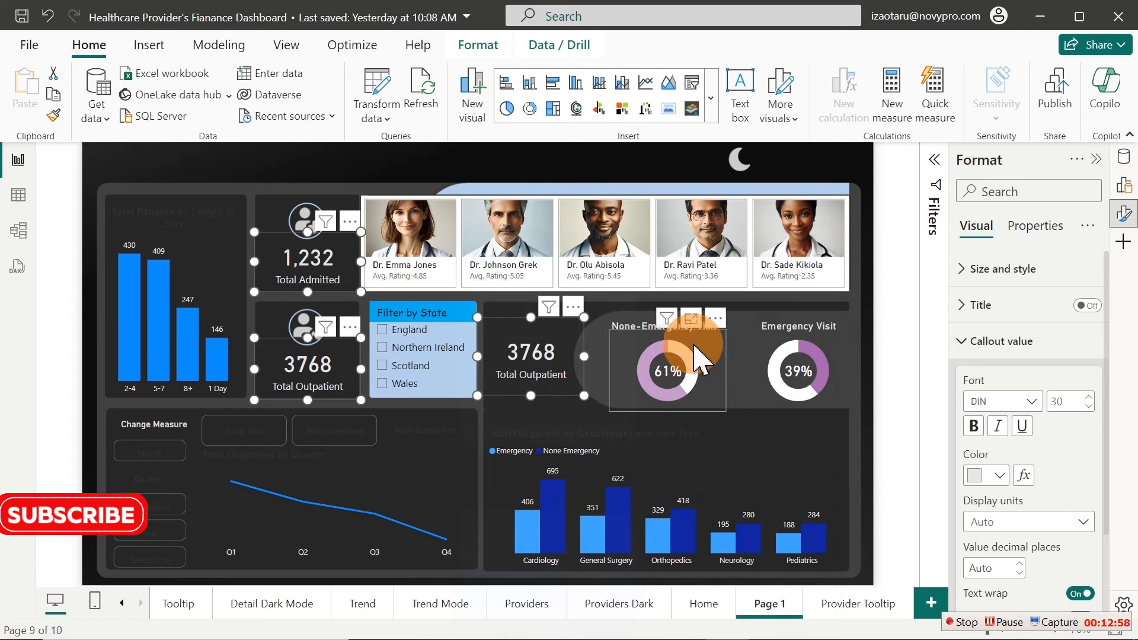
# Open the slice color settings of the None-Emergency Visit donut chart
pyautogui.click(715, 381)
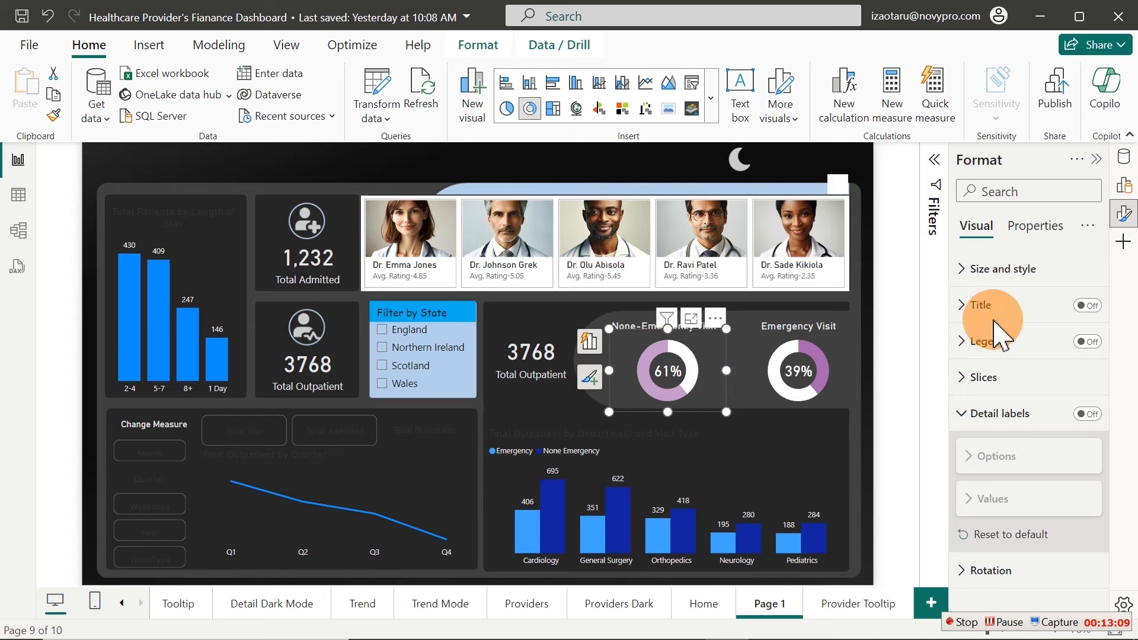
pyautogui.click(1003, 416)
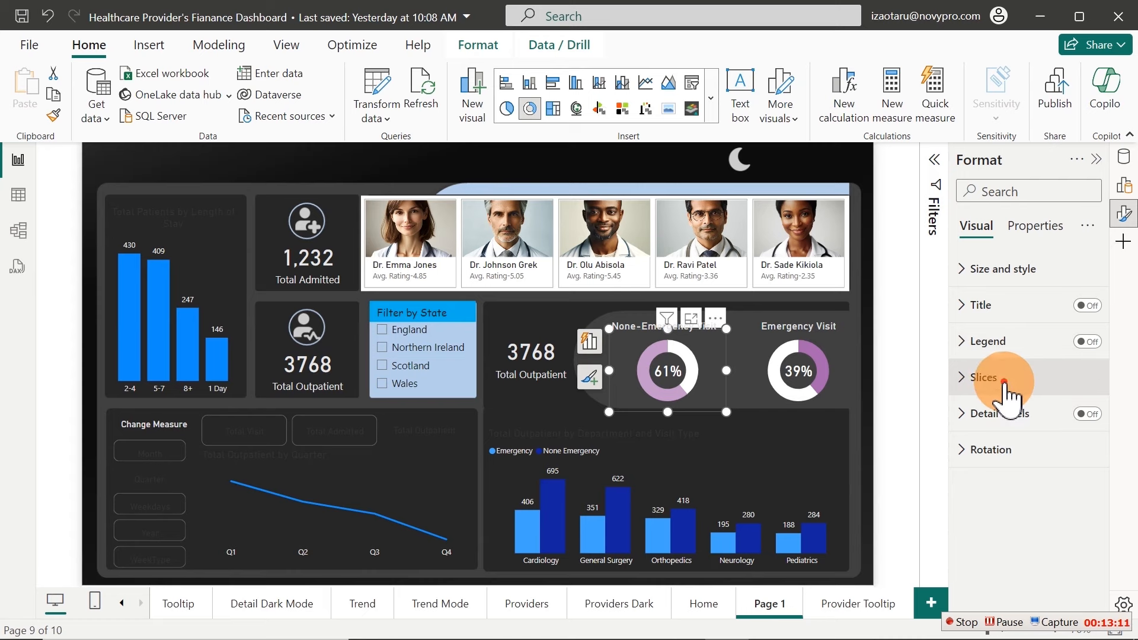
pyautogui.click(1008, 391)
pyautogui.click(999, 513)
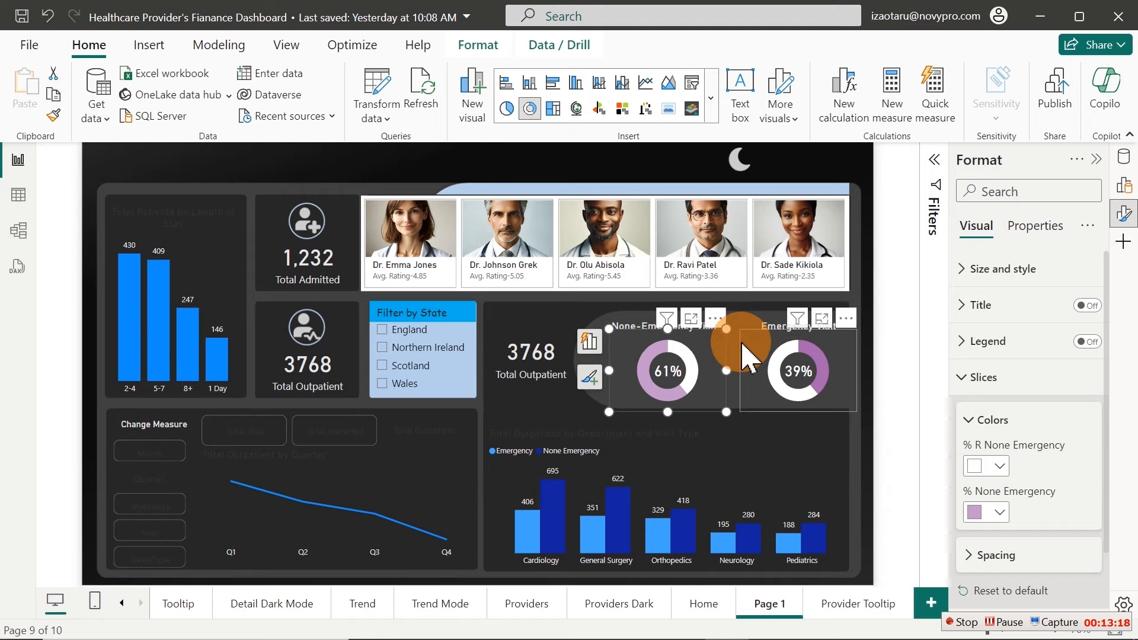
# Switch to the PowerPoint background slide and open the shape formatting options for the rounded gray shape
pyautogui.moveTo(652, 638)
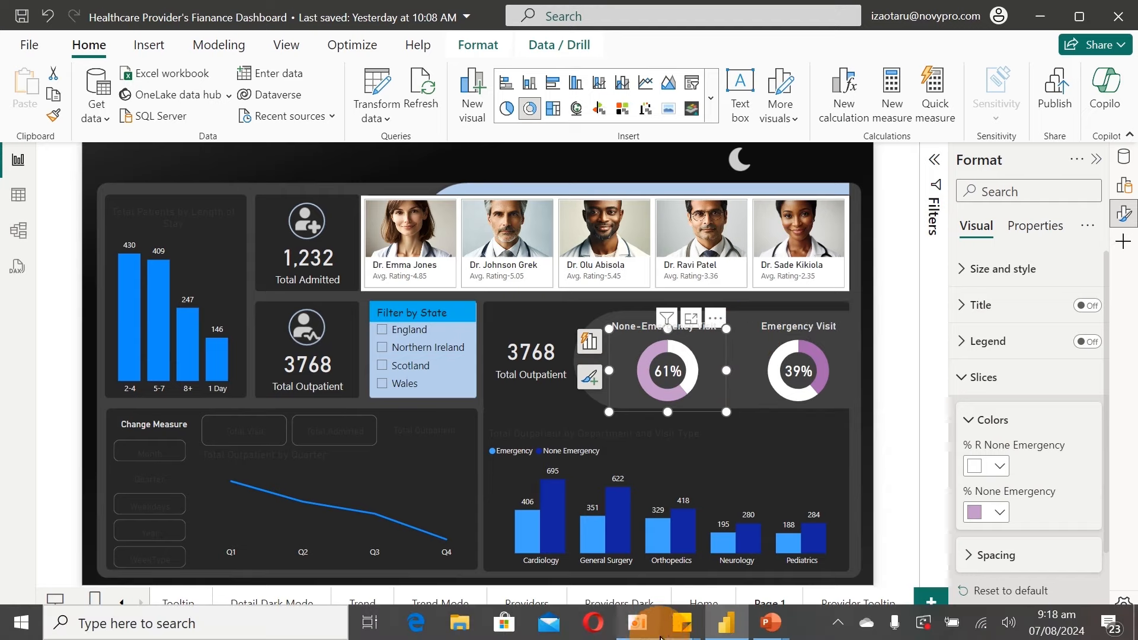
pyautogui.click(783, 636)
pyautogui.click(859, 574)
pyautogui.click(911, 371)
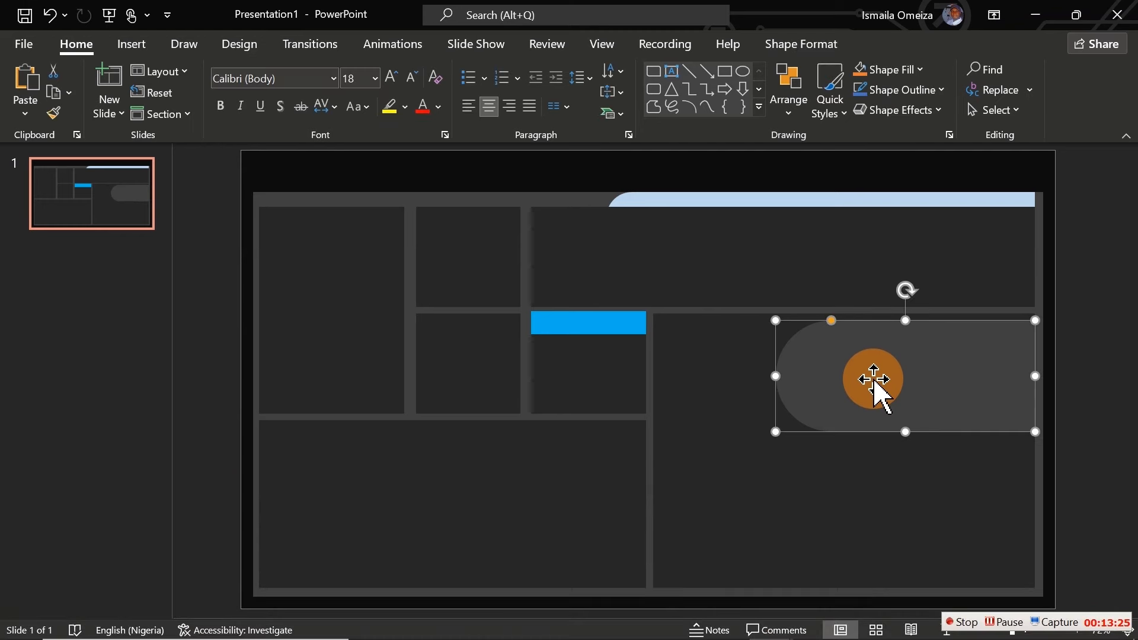
pyautogui.rightClick(874, 379)
pyautogui.click(914, 363)
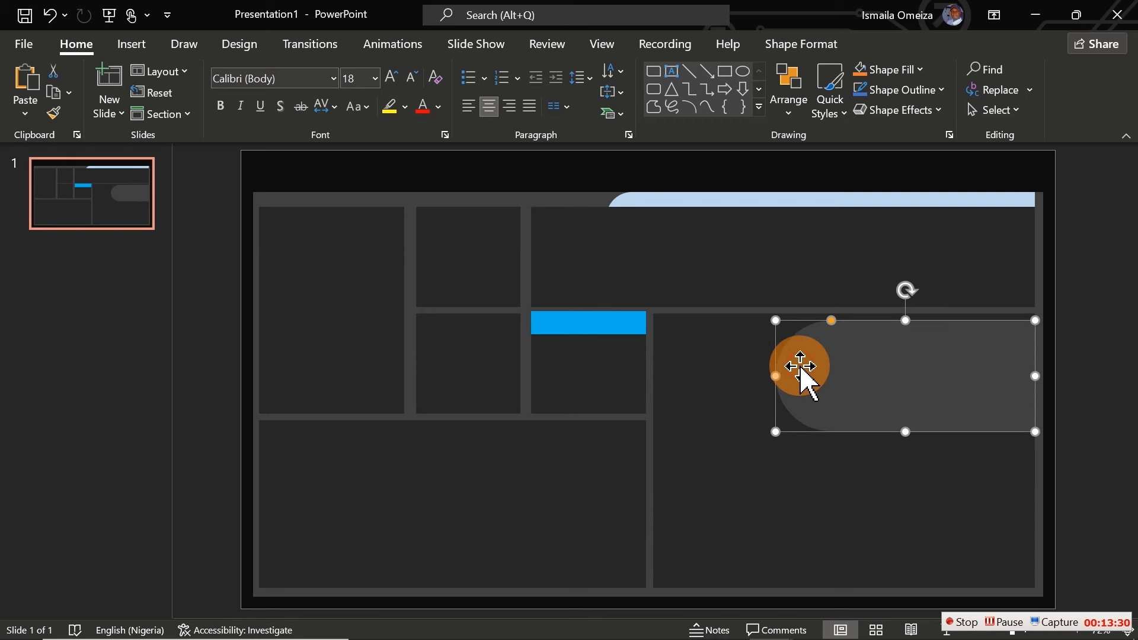
pyautogui.rightClick(800, 366)
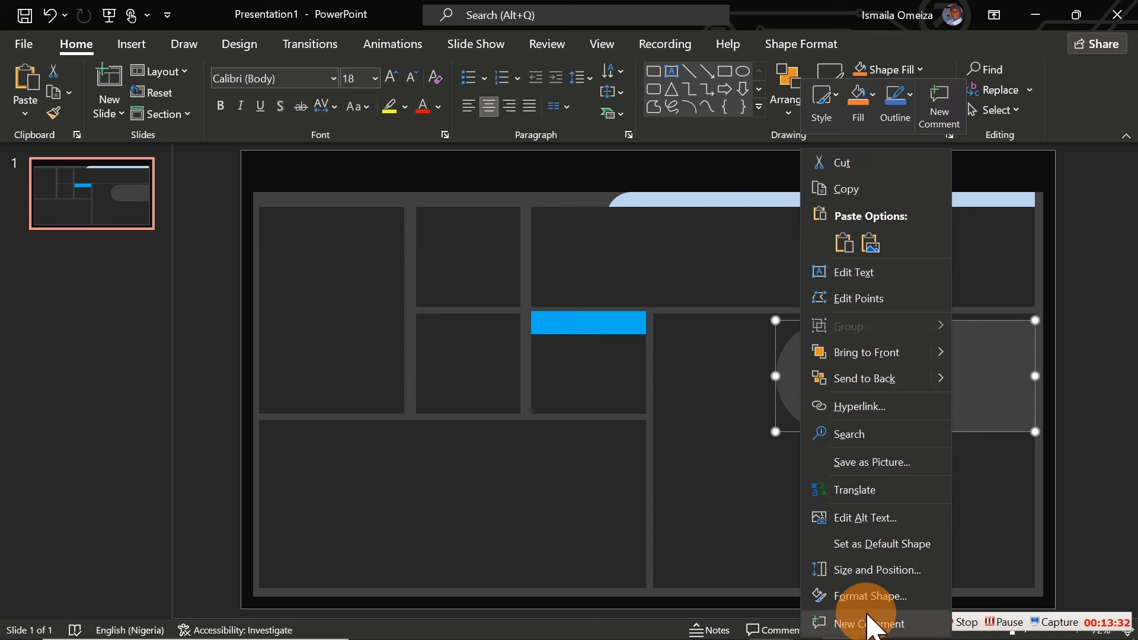
pyautogui.click(882, 595)
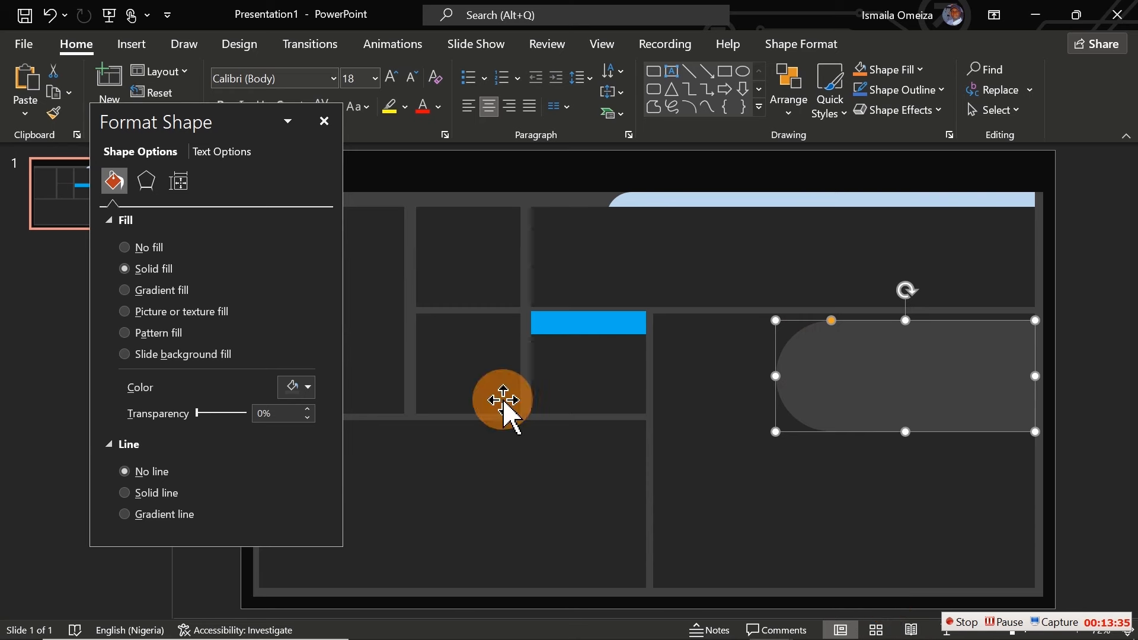
# Copy the hex code #404040 from the rounded shape's custom fill color and close the color dialog
pyautogui.click(299, 386)
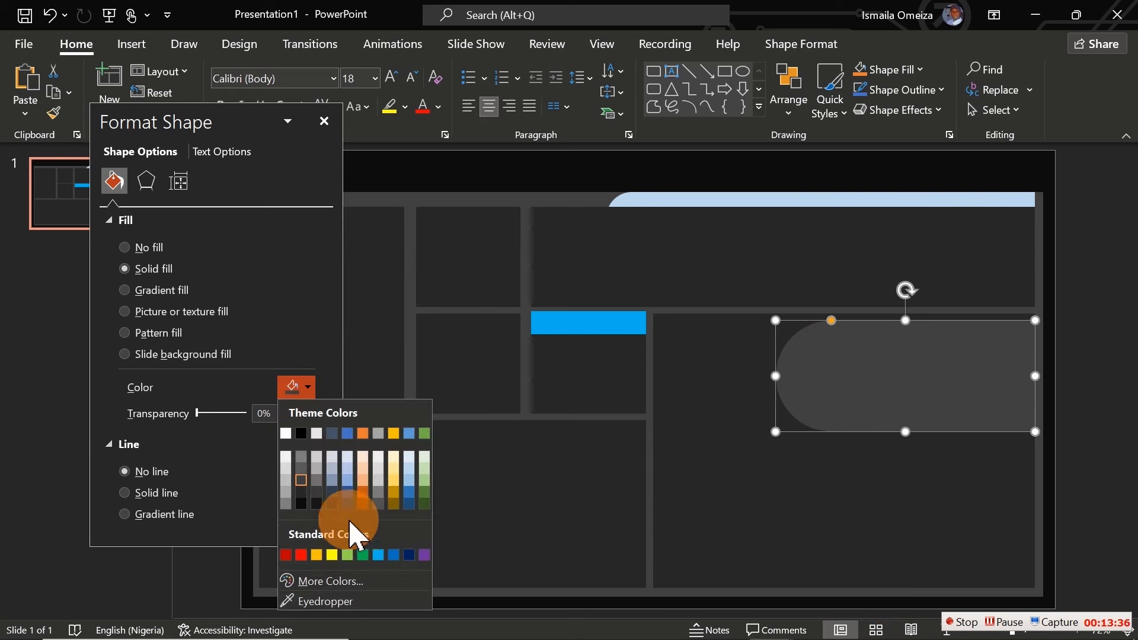
pyautogui.click(348, 587)
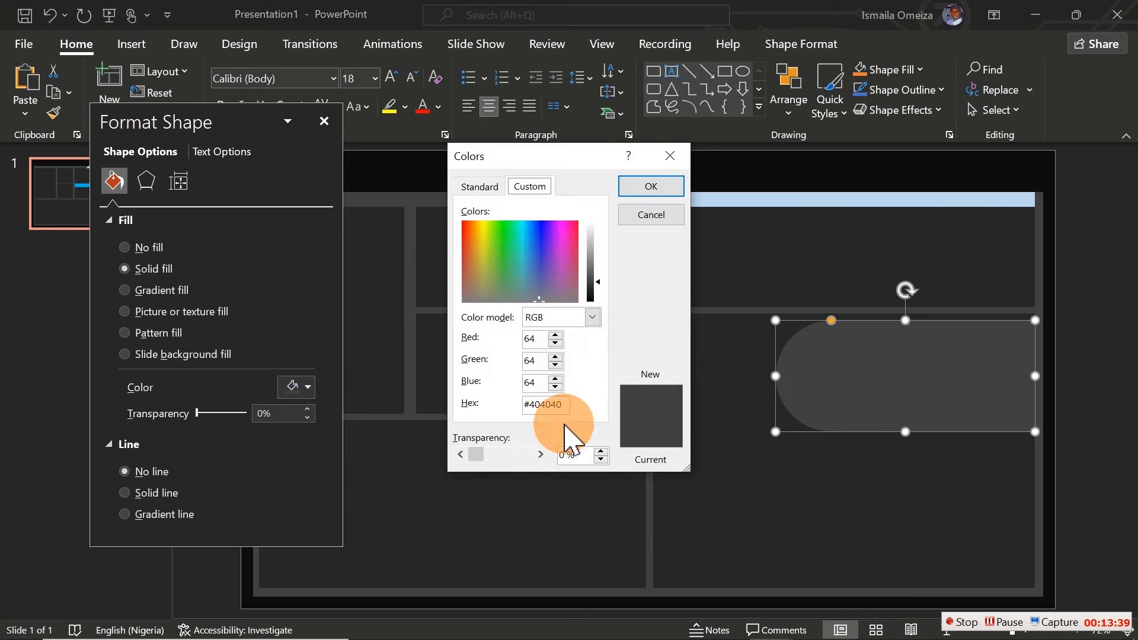
pyautogui.click(568, 404)
pyautogui.moveTo(569, 405); pyautogui.dragTo(516, 405)
pyautogui.hotkey('ctrl', 'c')
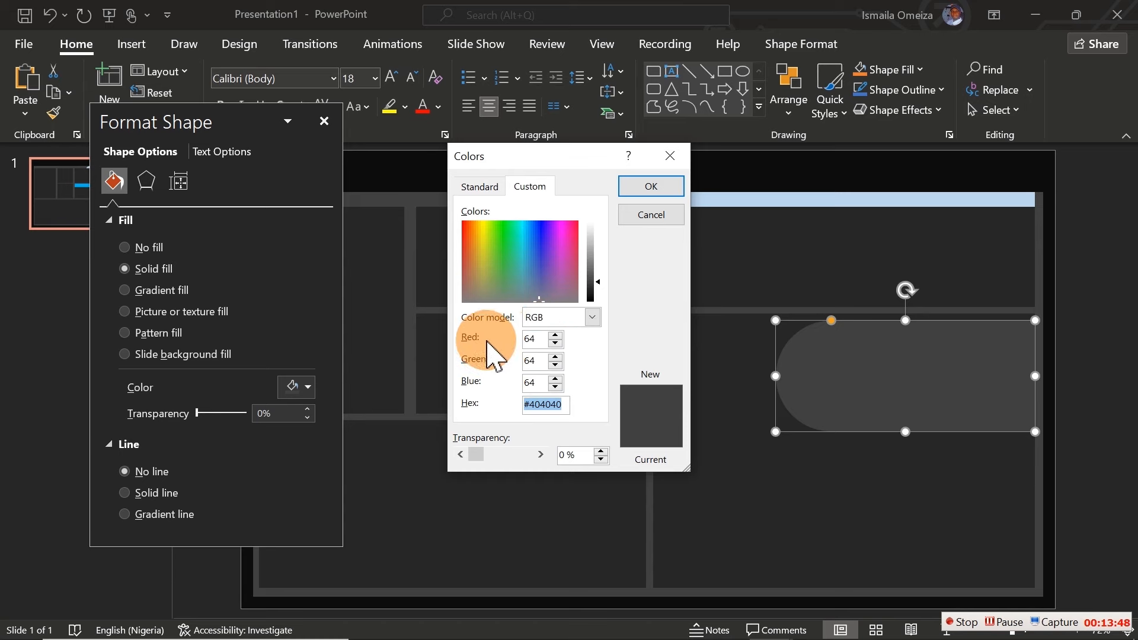
pyautogui.click(651, 186)
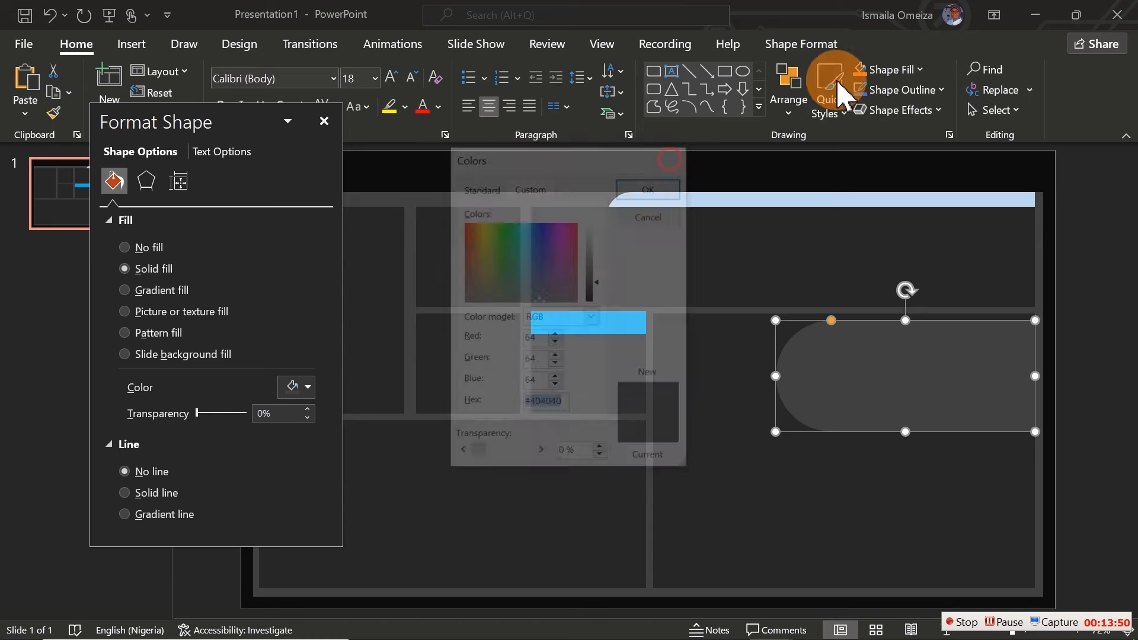
# Return to the Power BI report and set the None-Emergency donut's % R None Emergency slice color to #404040
pyautogui.click(1035, 15)
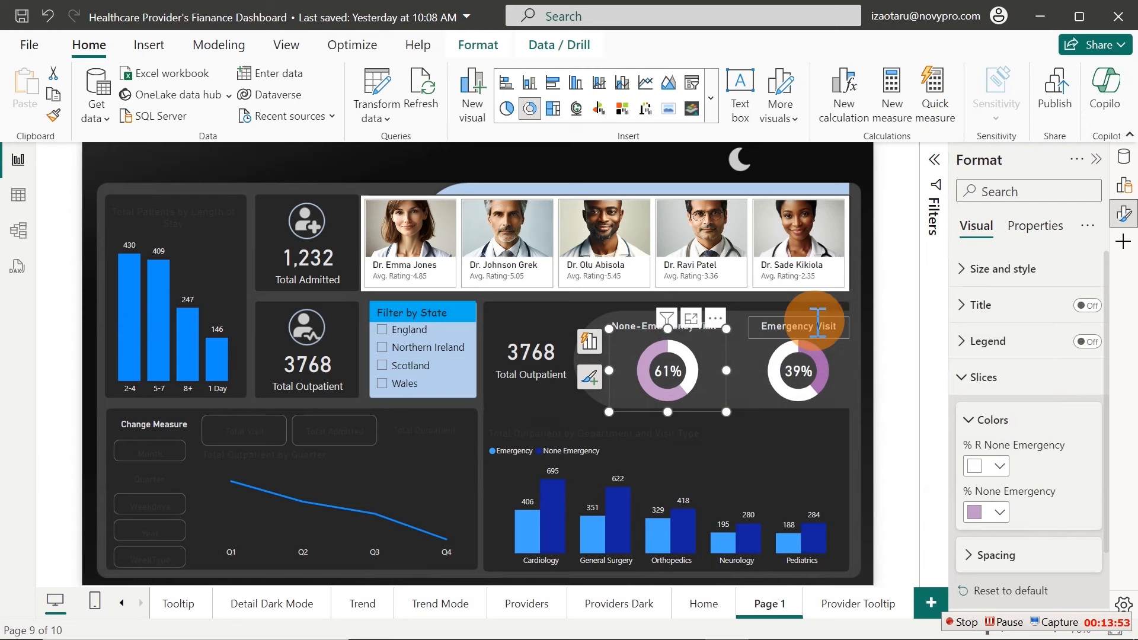
pyautogui.click(990, 470)
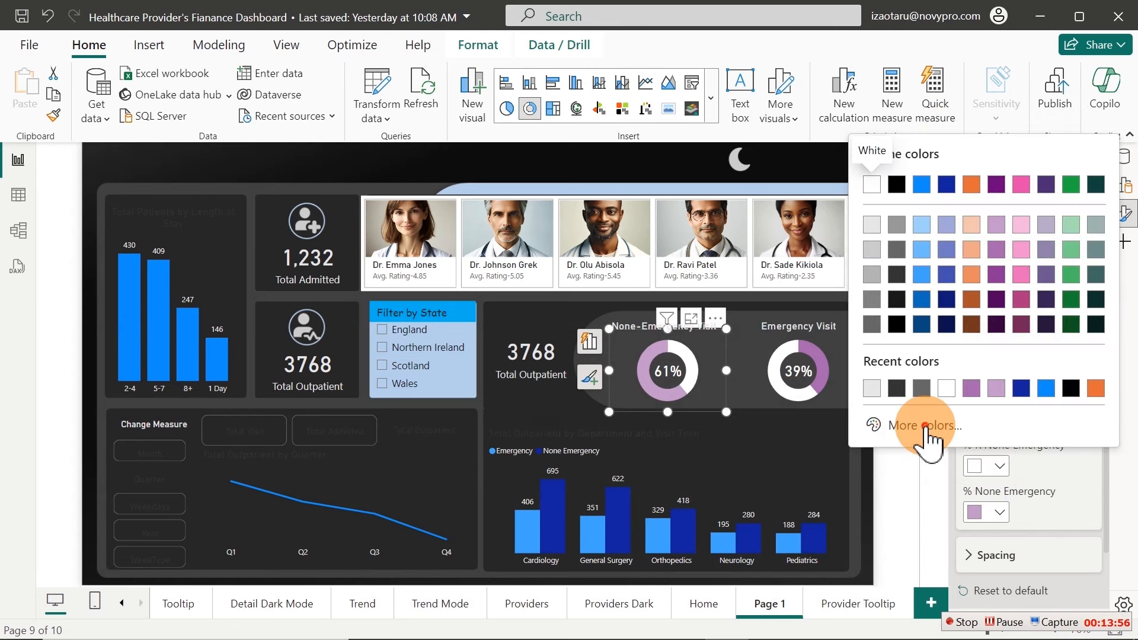
pyautogui.click(926, 425)
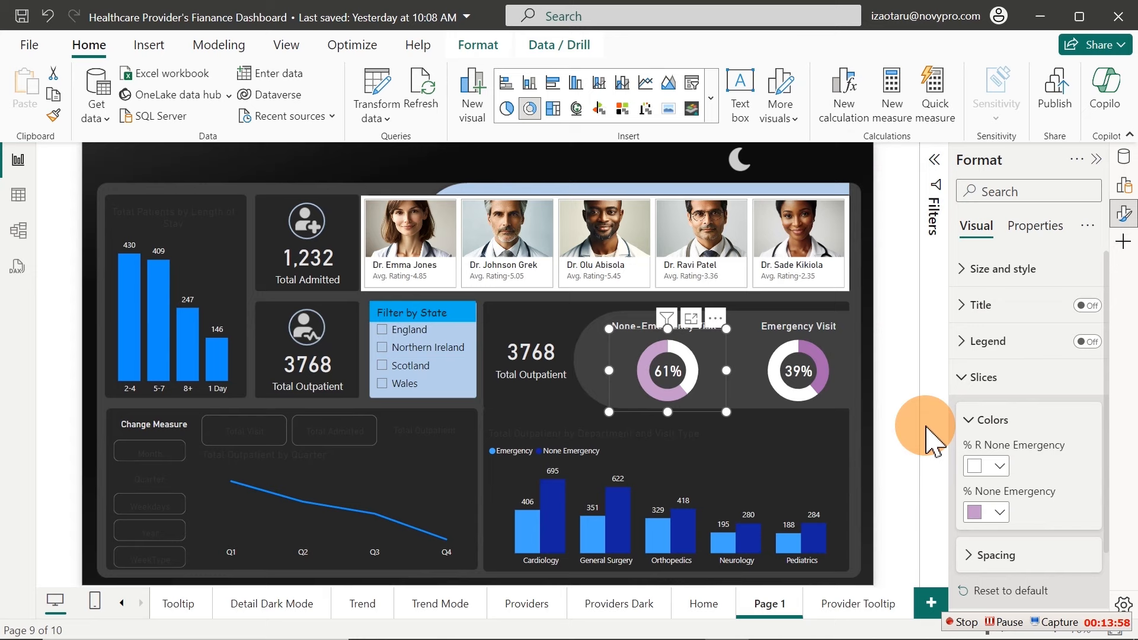
pyautogui.click(993, 466)
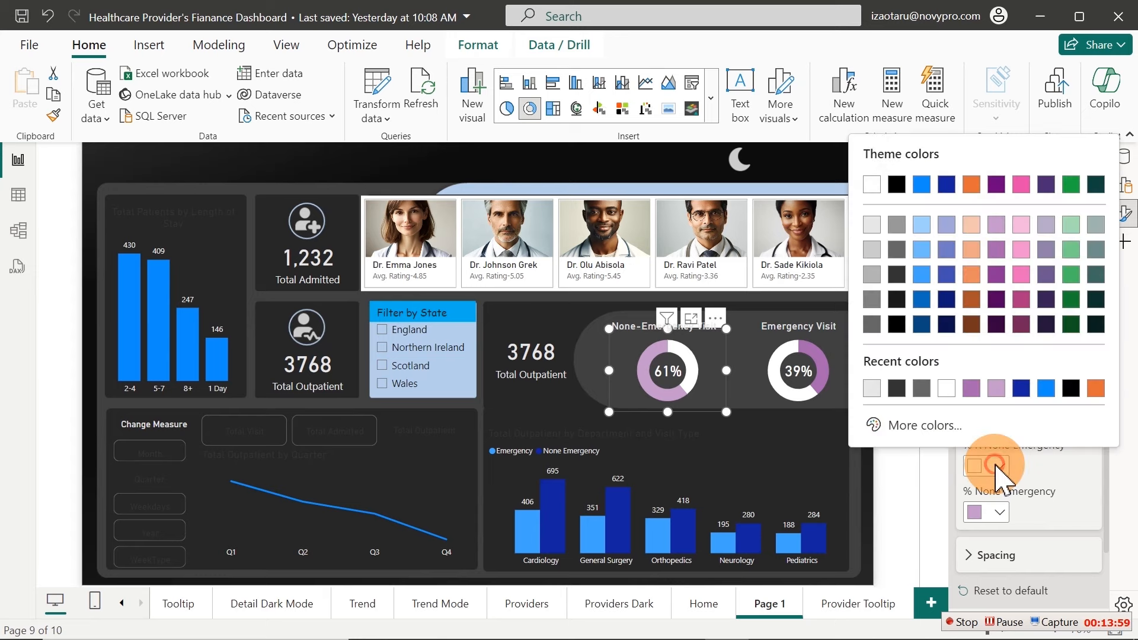
pyautogui.click(948, 427)
pyautogui.hotkey('ctrl', 'v')
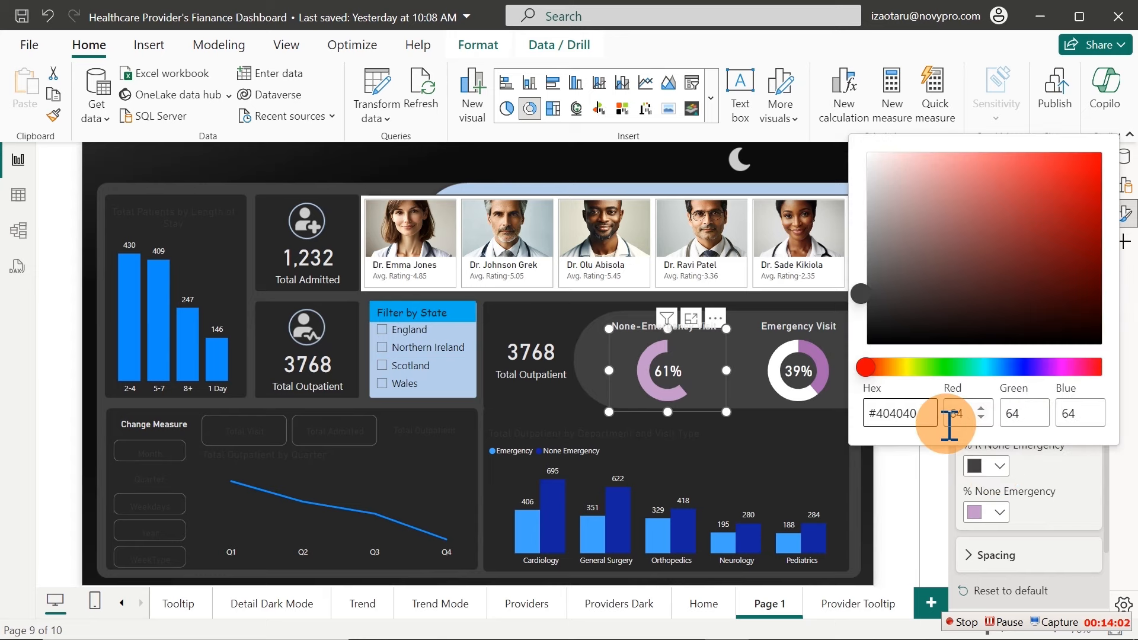
# Set the Emergency Visit donut's % R Emergency slice color to #404040
pyautogui.click(832, 370)
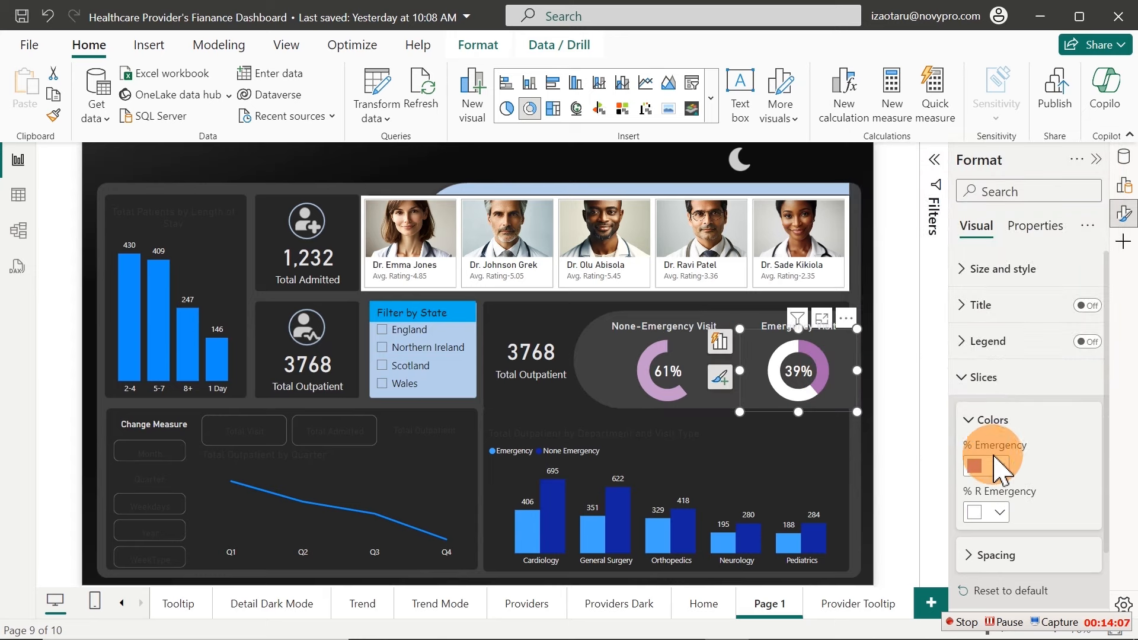
pyautogui.click(1000, 467)
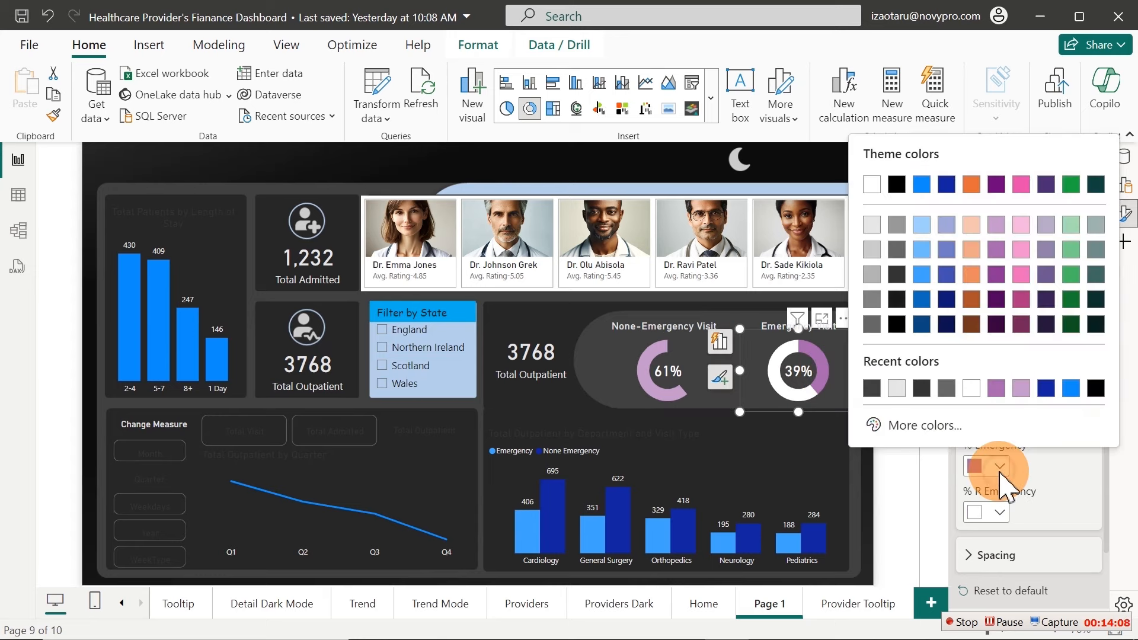
pyautogui.click(1000, 514)
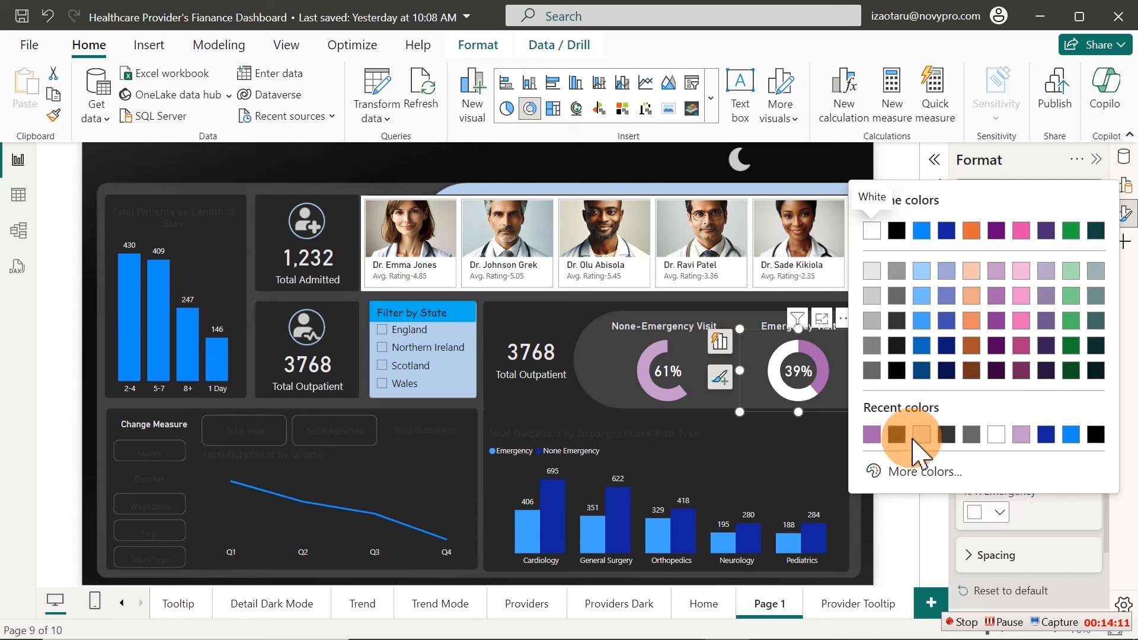
pyautogui.click(907, 472)
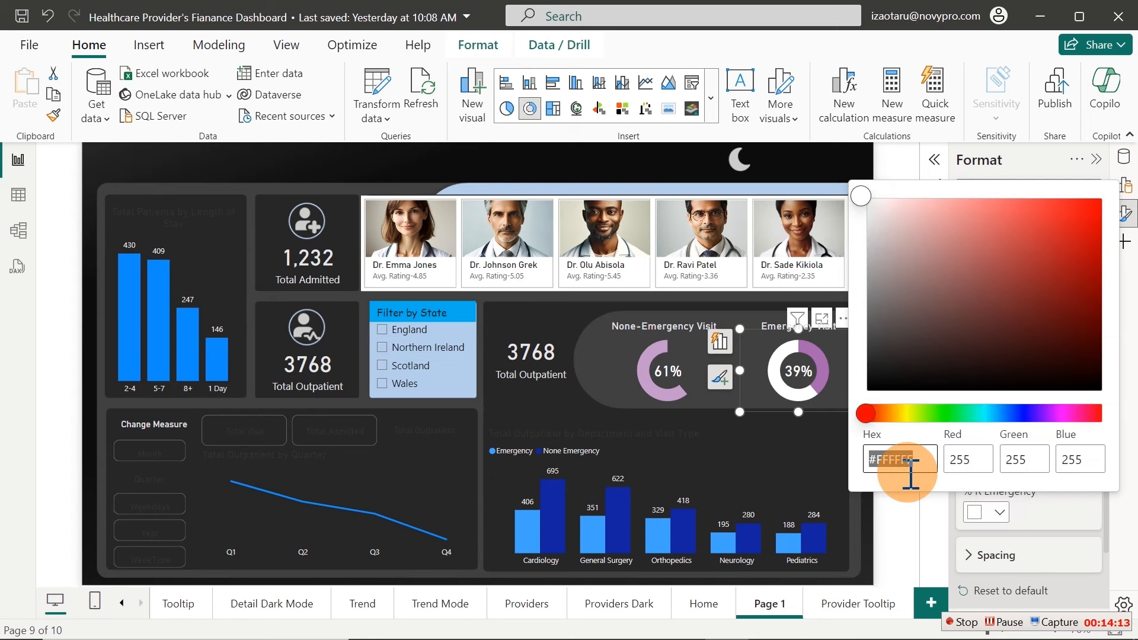
pyautogui.hotkey('ctrl', 'v')
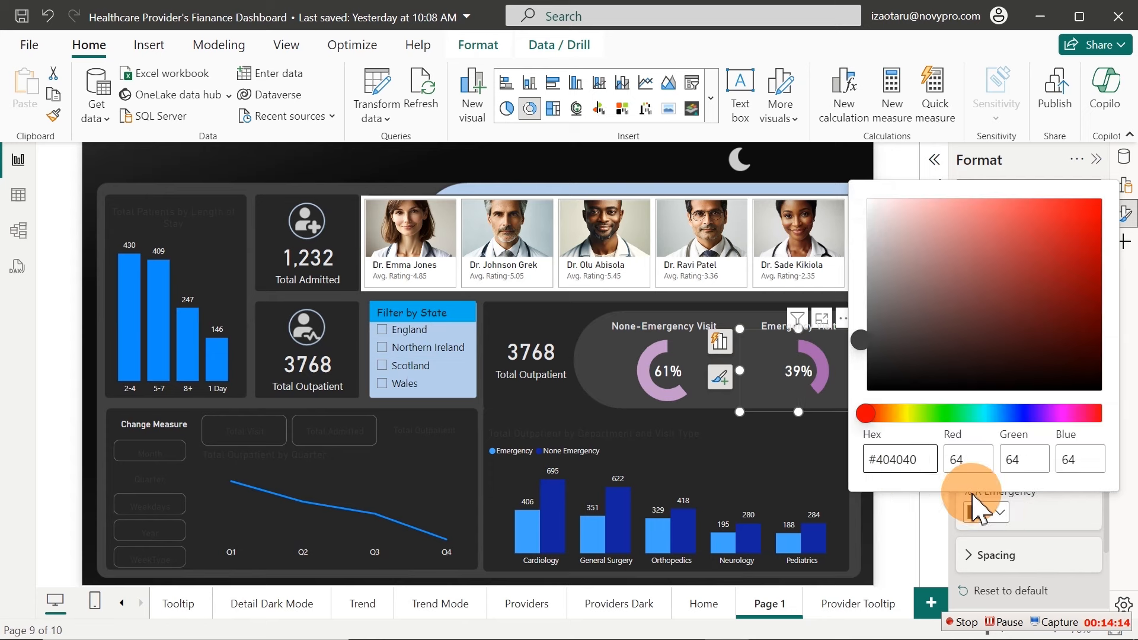
pyautogui.click(1056, 521)
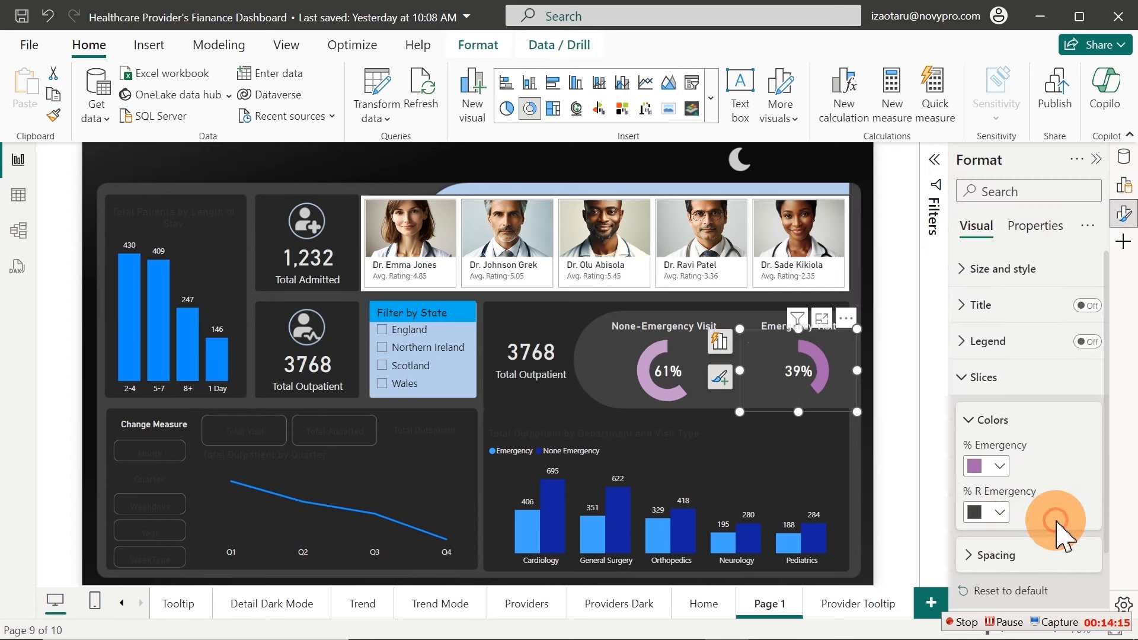
# Recolor the Emergency donut's % Emergency slice and the None-Emergency donut's % None Emergency slice to light blue #a0d1ff
pyautogui.click(1001, 464)
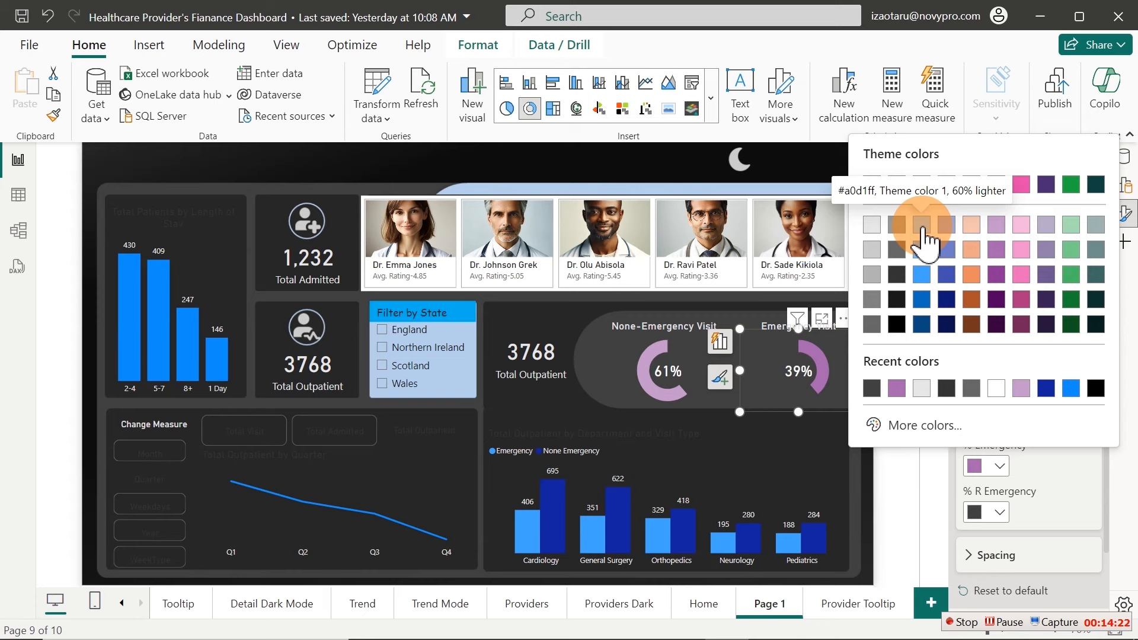
pyautogui.click(929, 233)
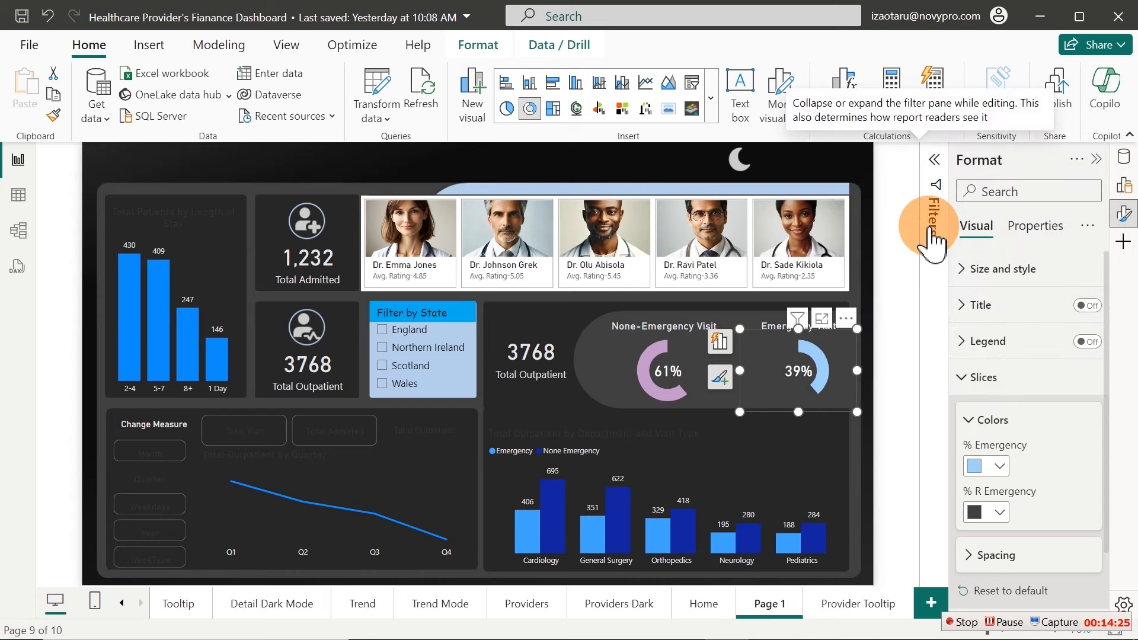
pyautogui.click(631, 406)
pyautogui.click(999, 513)
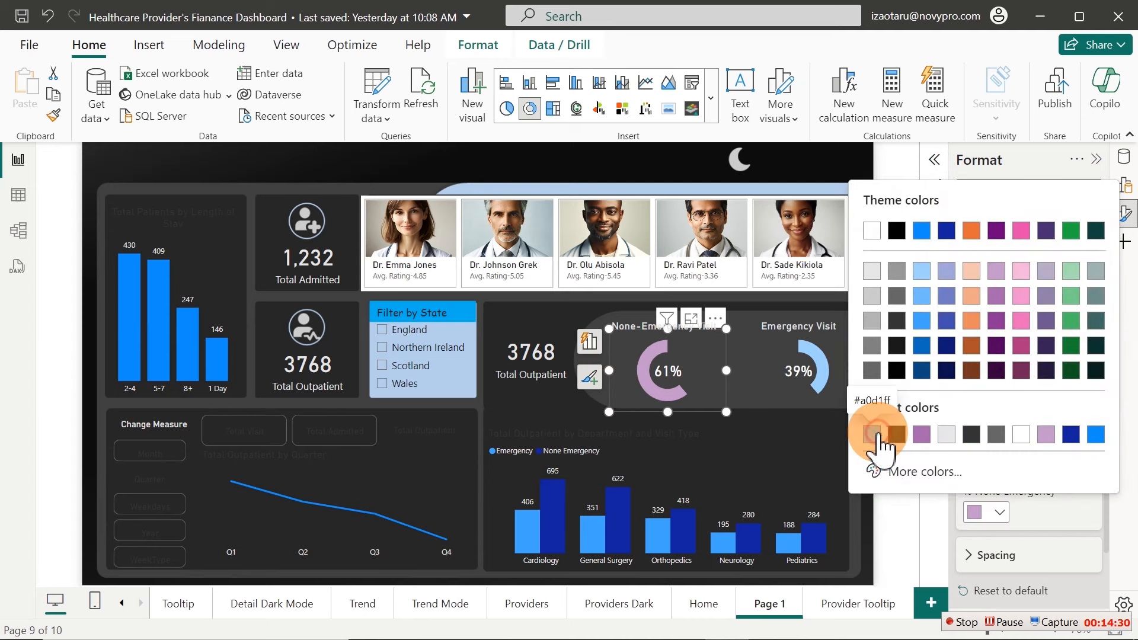
pyautogui.click(872, 434)
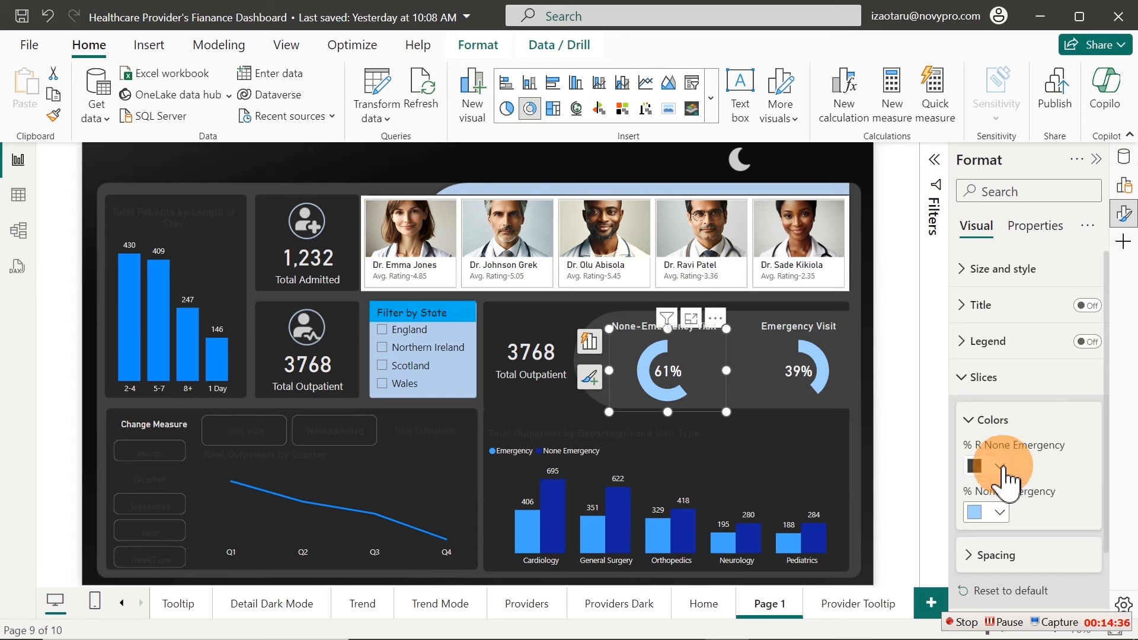
# Darken the None-Emergency donut's % None Emergency slice with the custom blue #508DC7
pyautogui.click(1001, 514)
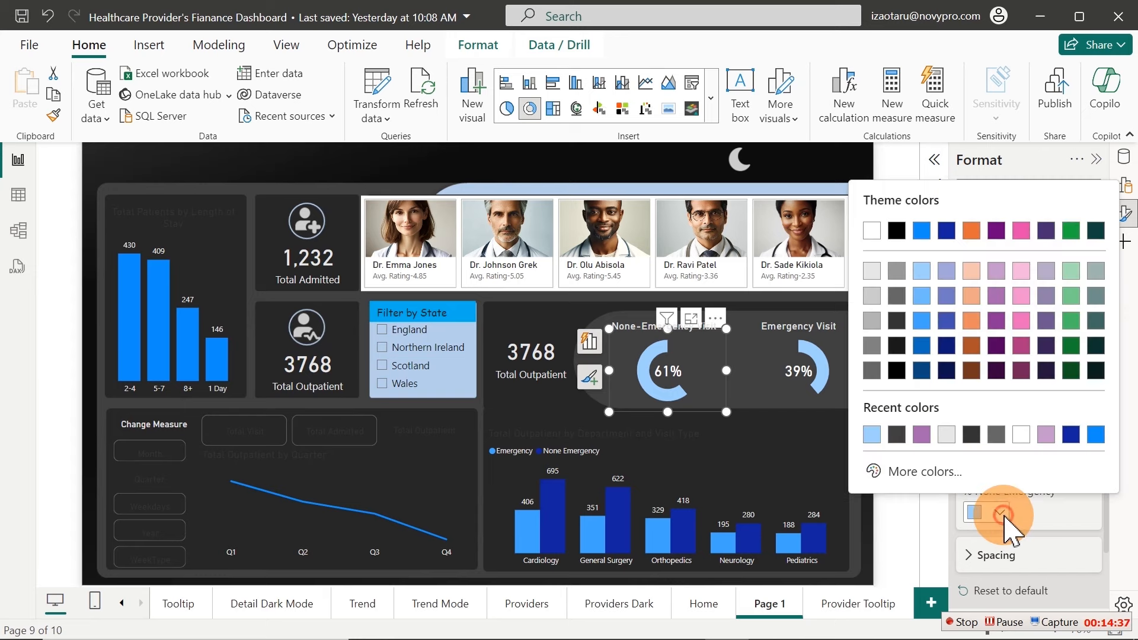
pyautogui.click(935, 473)
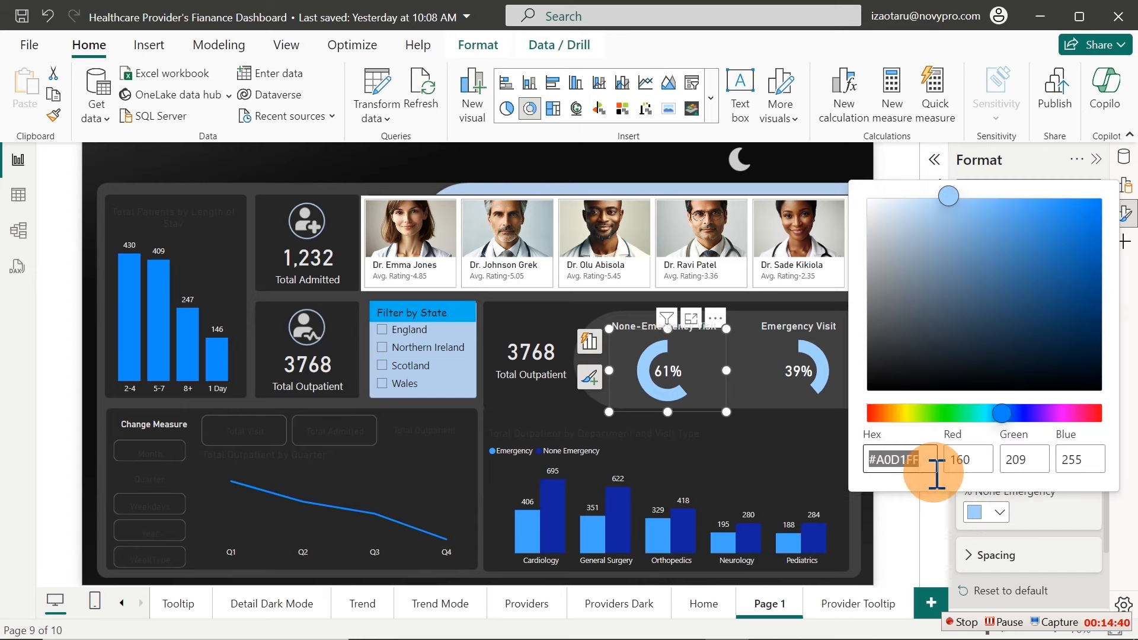
pyautogui.click(947, 198)
pyautogui.moveTo(949, 201)
pyautogui.mouseDown()
pyautogui.moveTo(986, 221)
pyautogui.moveTo(1010, 215)
pyautogui.moveTo(1006, 239)
pyautogui.mouseUp()
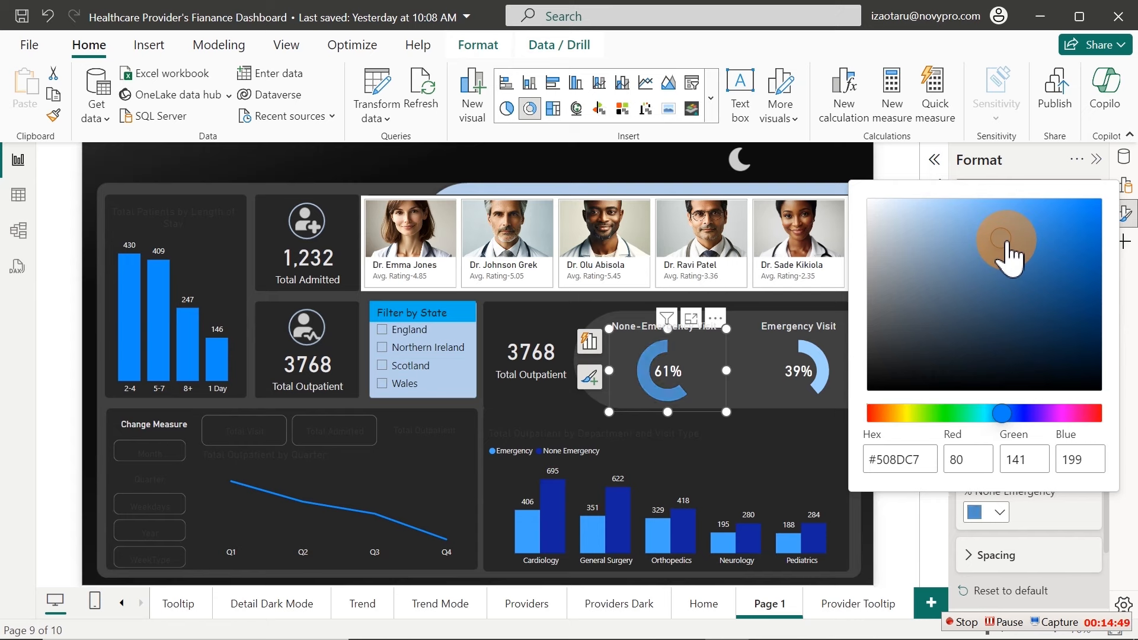
pyautogui.click(1074, 520)
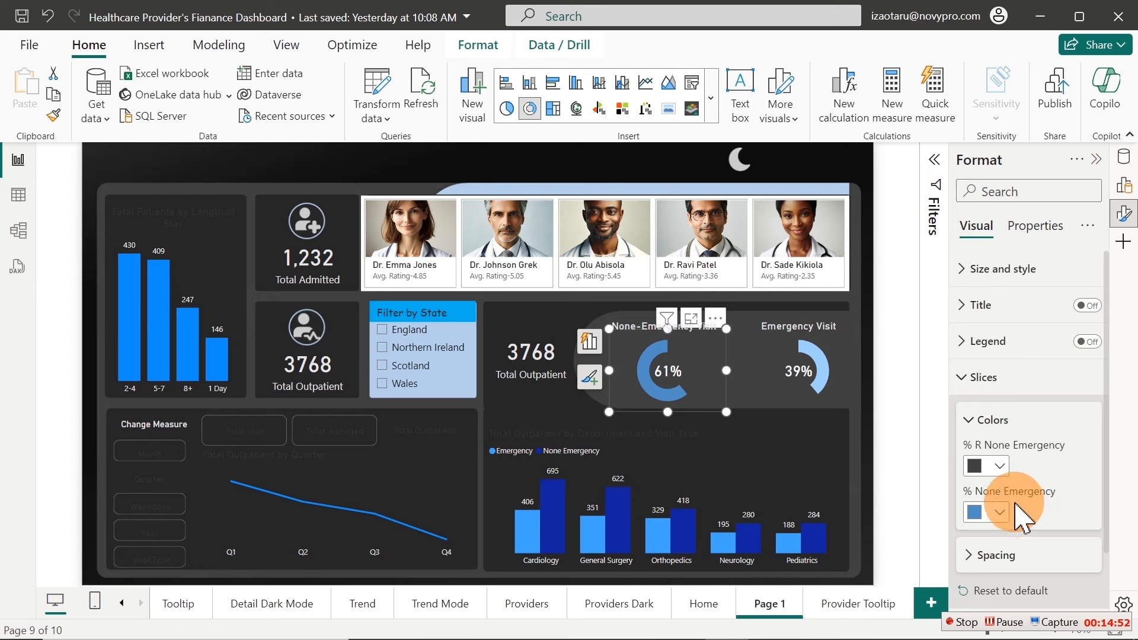
# Recolor the None Emergency columns in the department column chart with the recent medium blue #508DC7
pyautogui.click(801, 467)
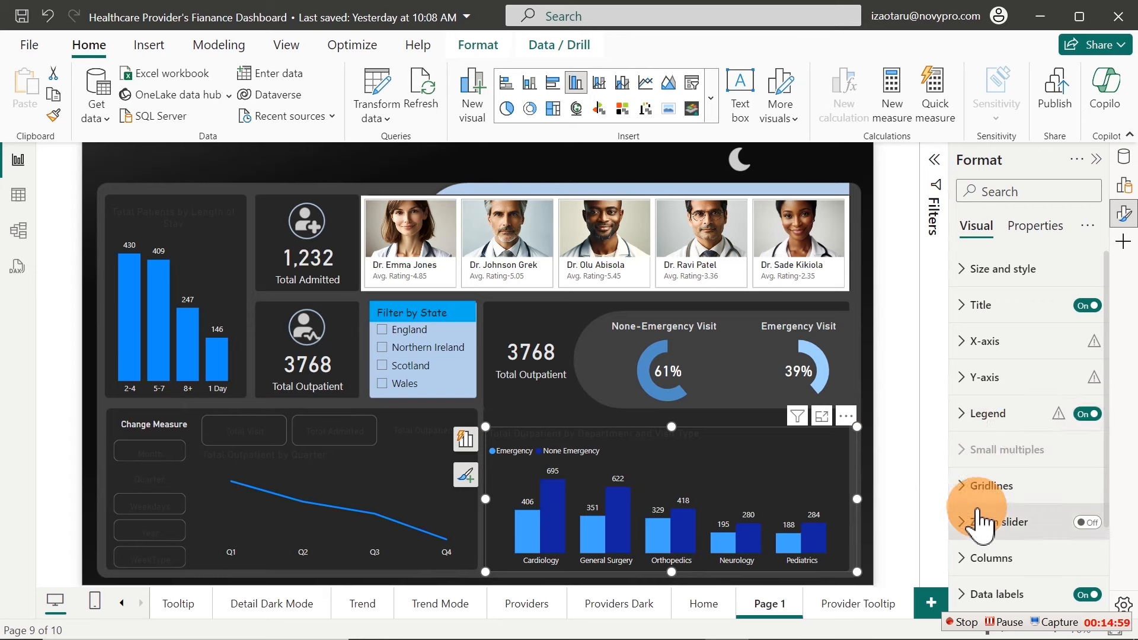
pyautogui.click(971, 558)
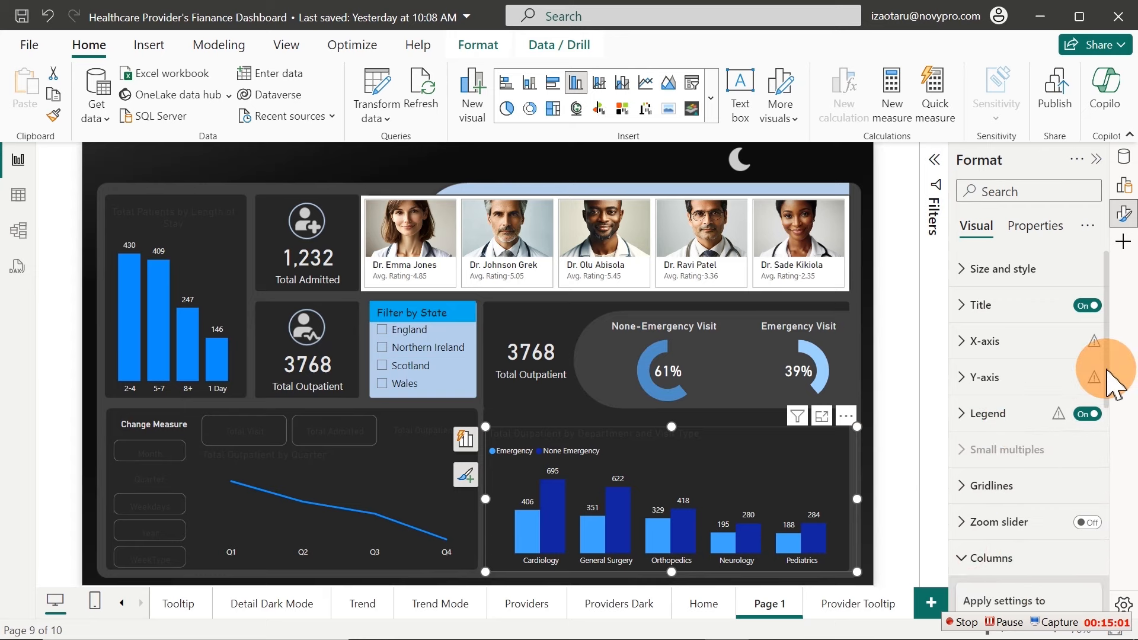
pyautogui.moveTo(1107, 369); pyautogui.dragTo(1108, 490)
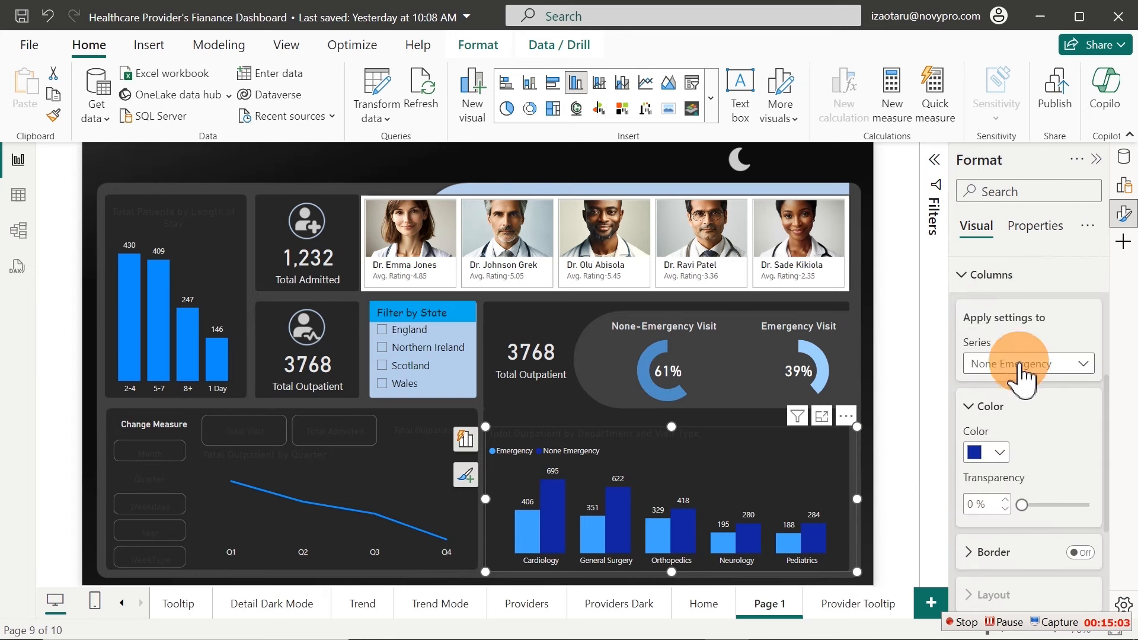
pyautogui.click(999, 454)
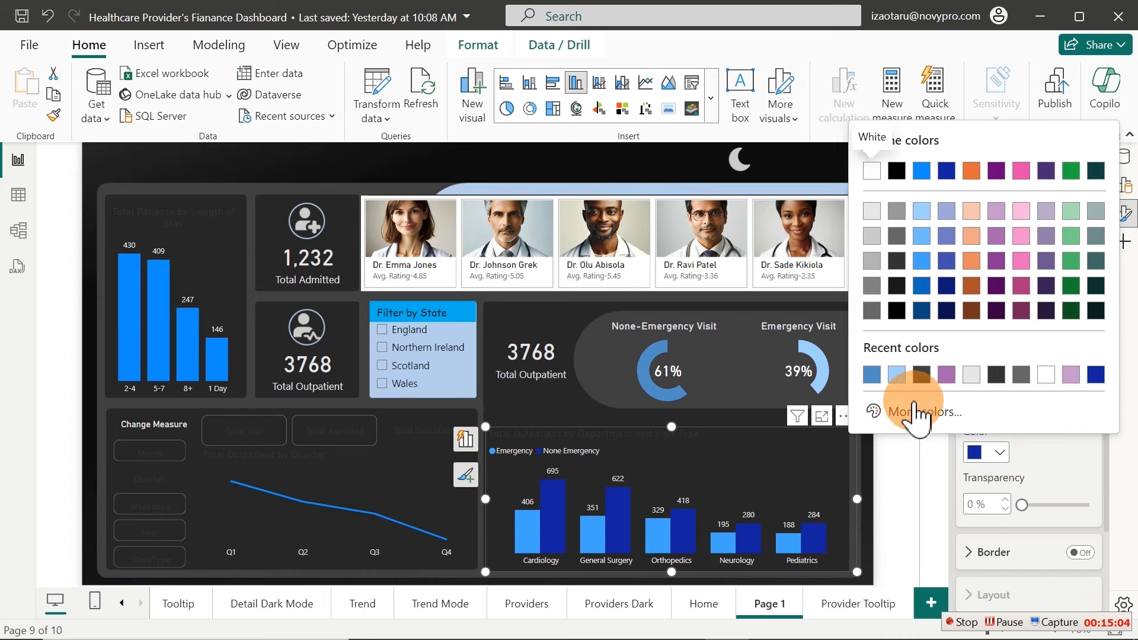
pyautogui.click(872, 374)
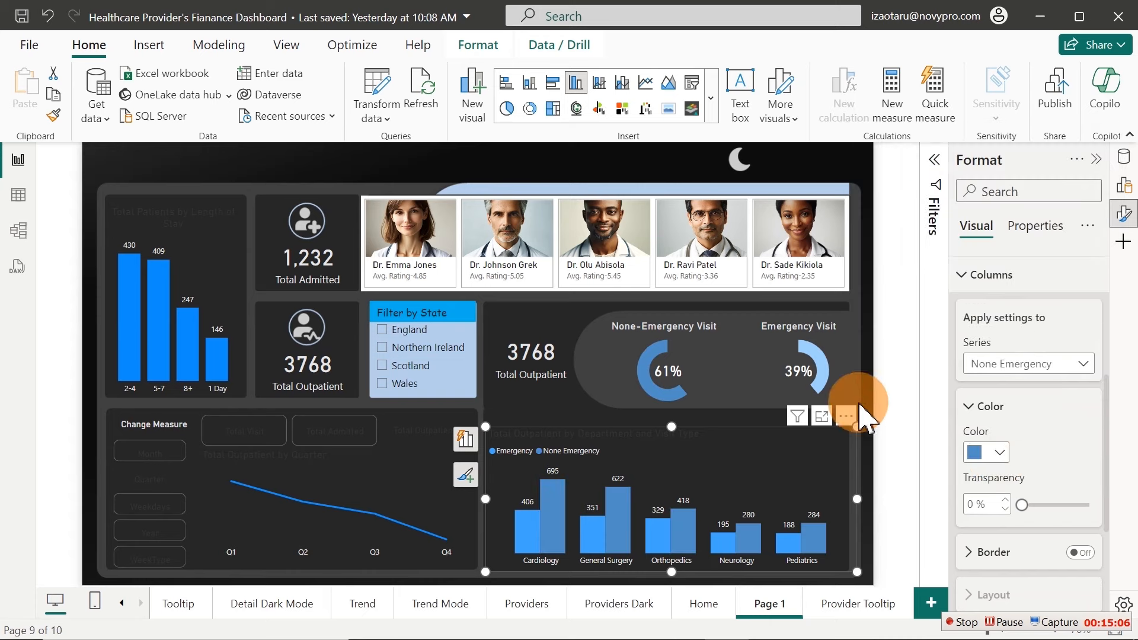
# Recolor the Emergency columns in the department column chart with the recent light blue #A0D1FF
pyautogui.click(1021, 367)
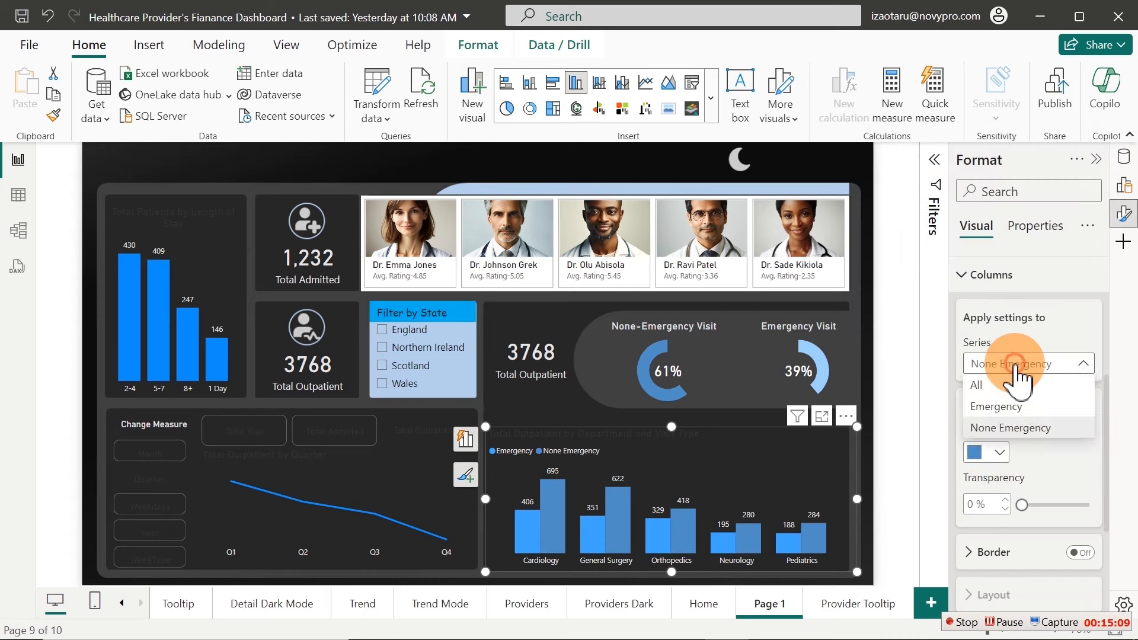
pyautogui.click(1013, 408)
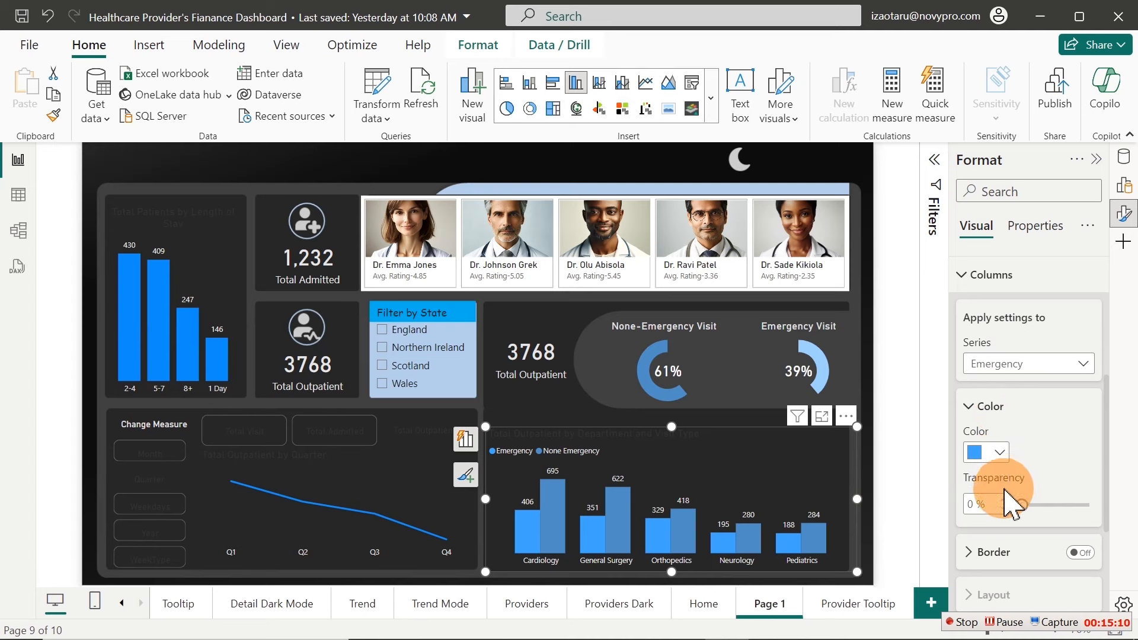
pyautogui.click(1000, 456)
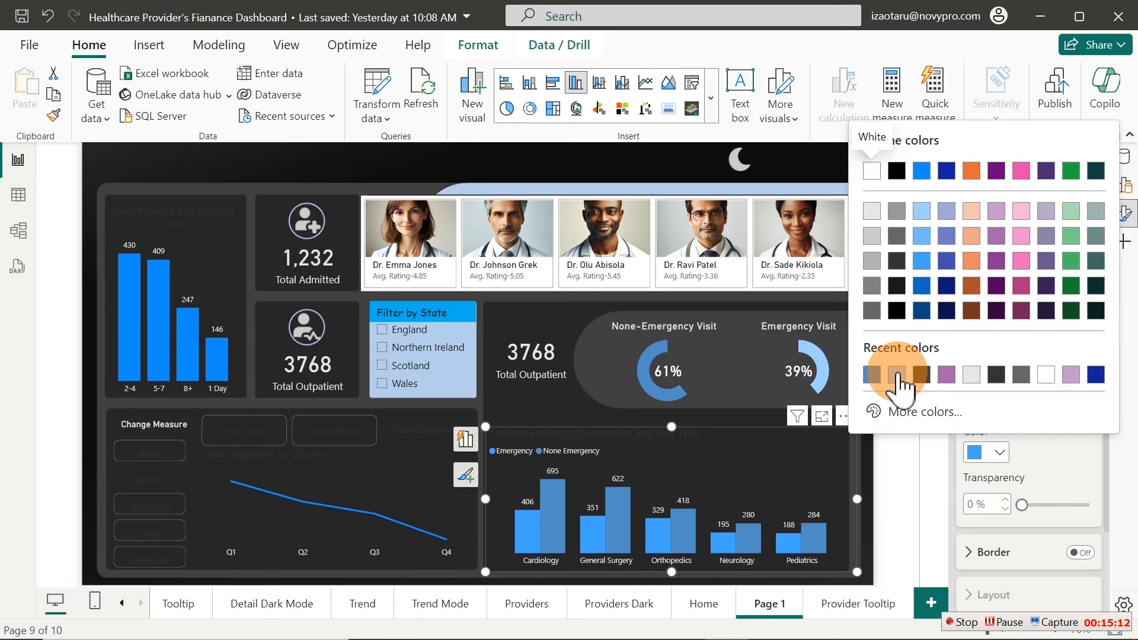
pyautogui.click(897, 374)
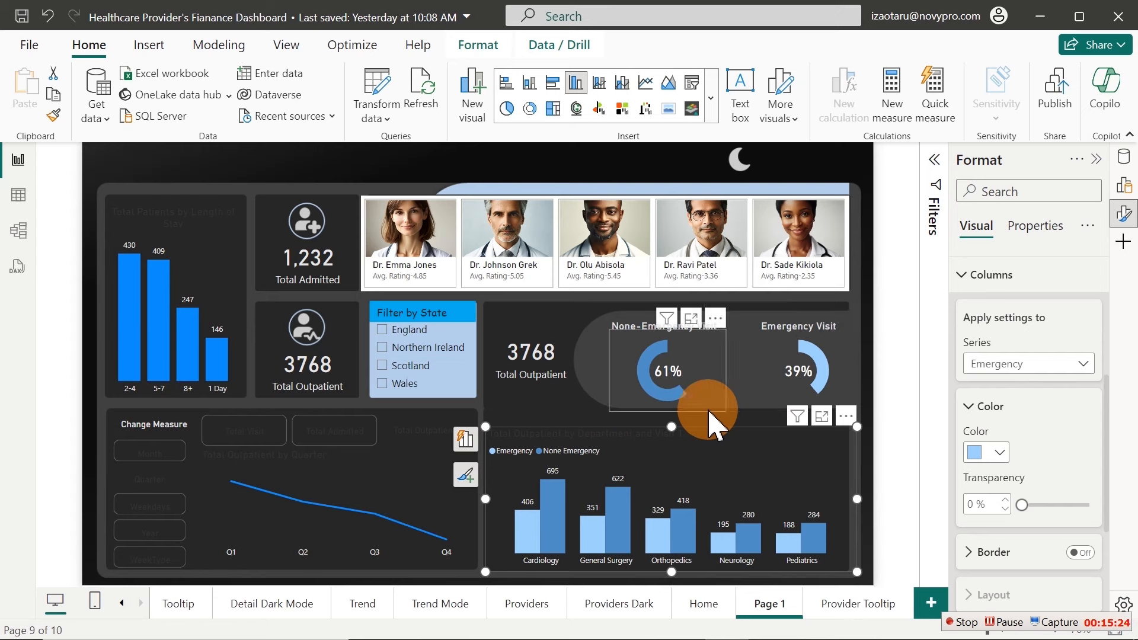
# Set the callout value color of the None-Emergency Visit percentage card to the recent medium blue #508DC7
pyautogui.click(668, 385)
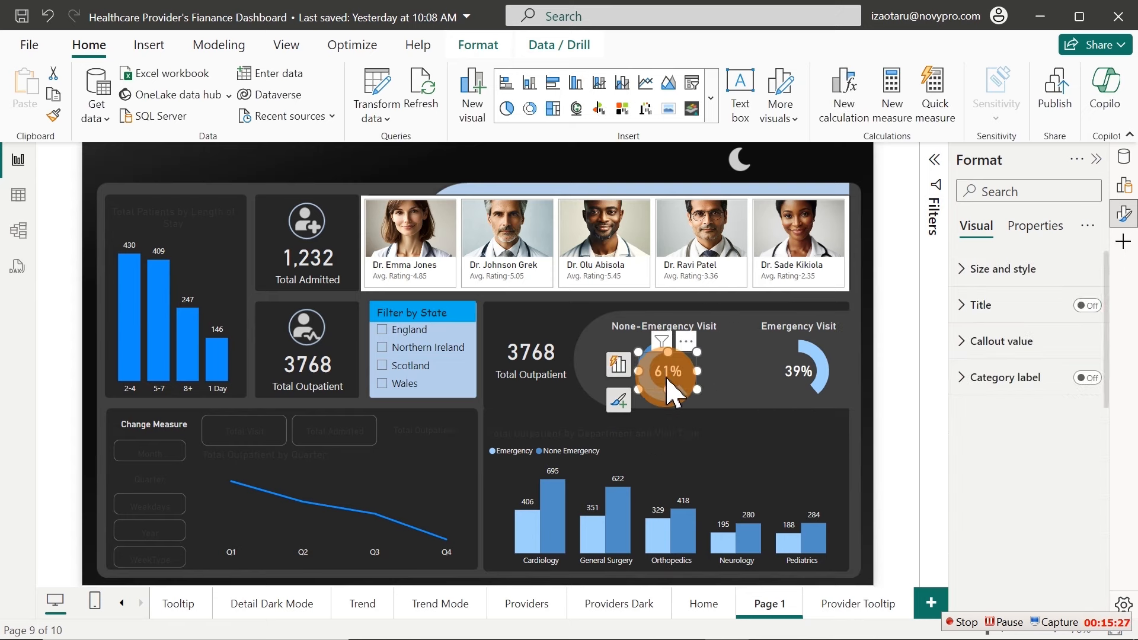
pyautogui.click(1006, 346)
pyautogui.click(996, 473)
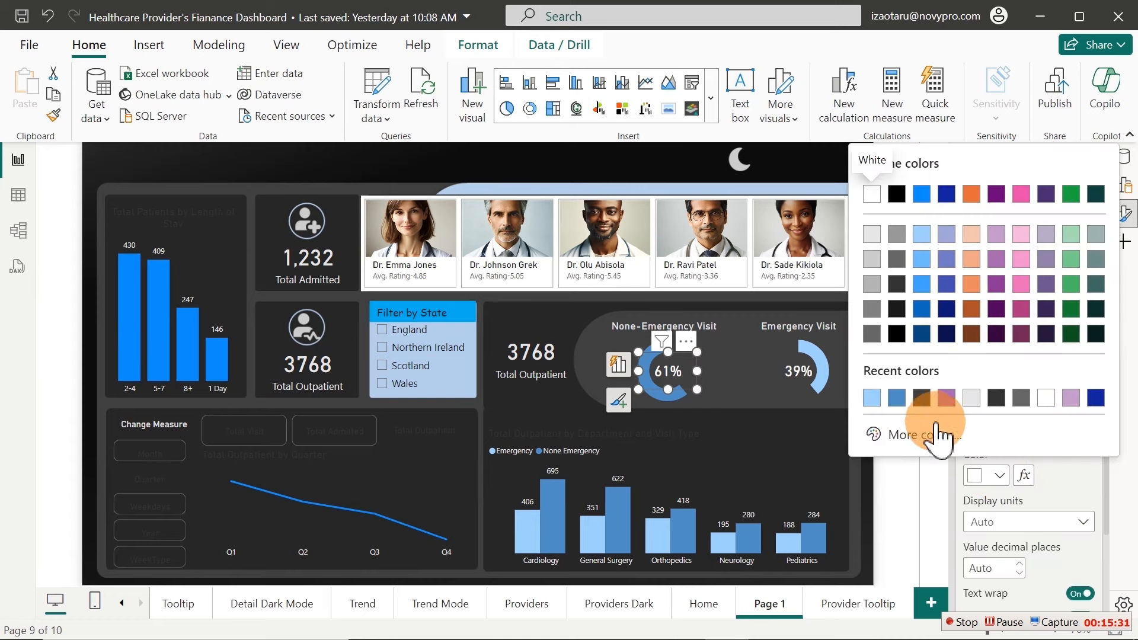
pyautogui.click(896, 398)
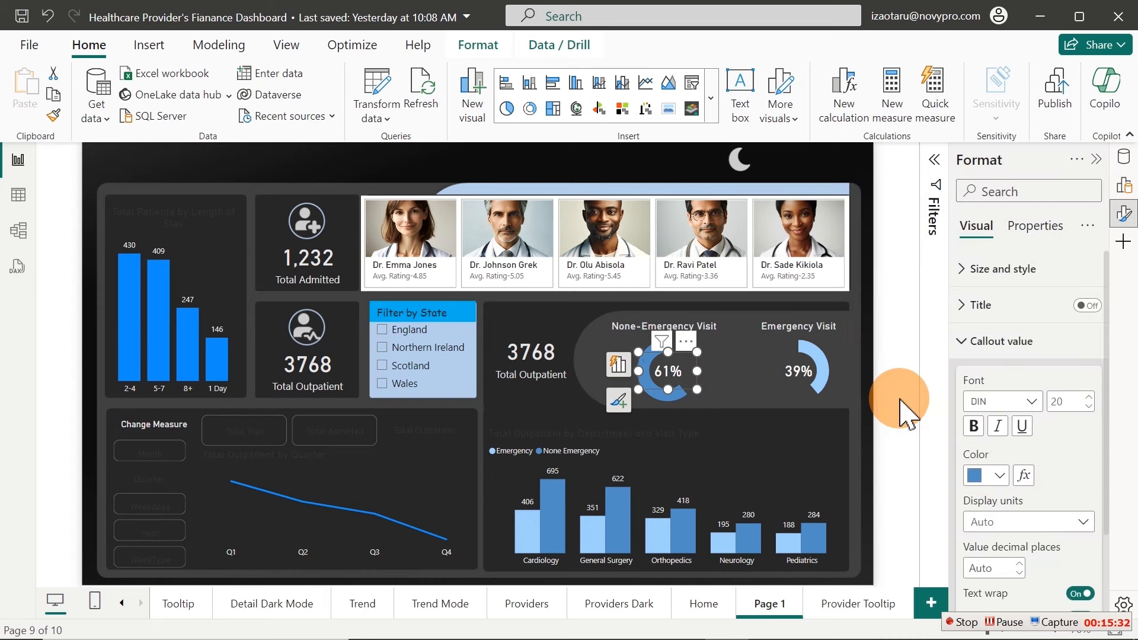
# Set the callout value color of the Emergency Visit percentage card to the recent light blue #A0D1FF and deselect the card
pyautogui.click(815, 386)
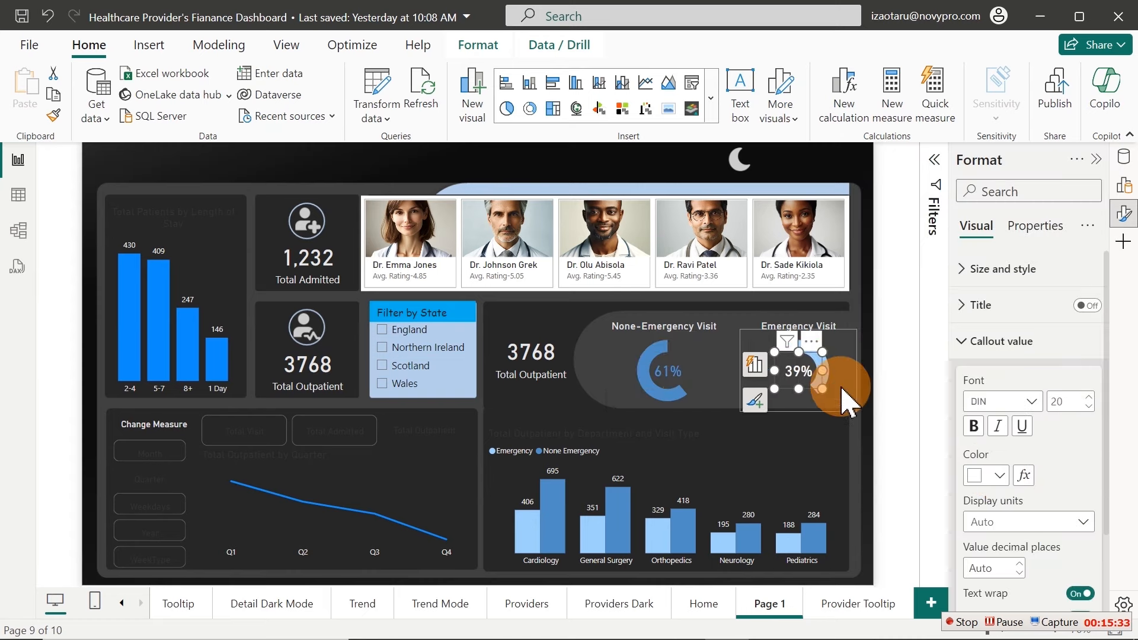
pyautogui.click(985, 476)
pyautogui.click(897, 398)
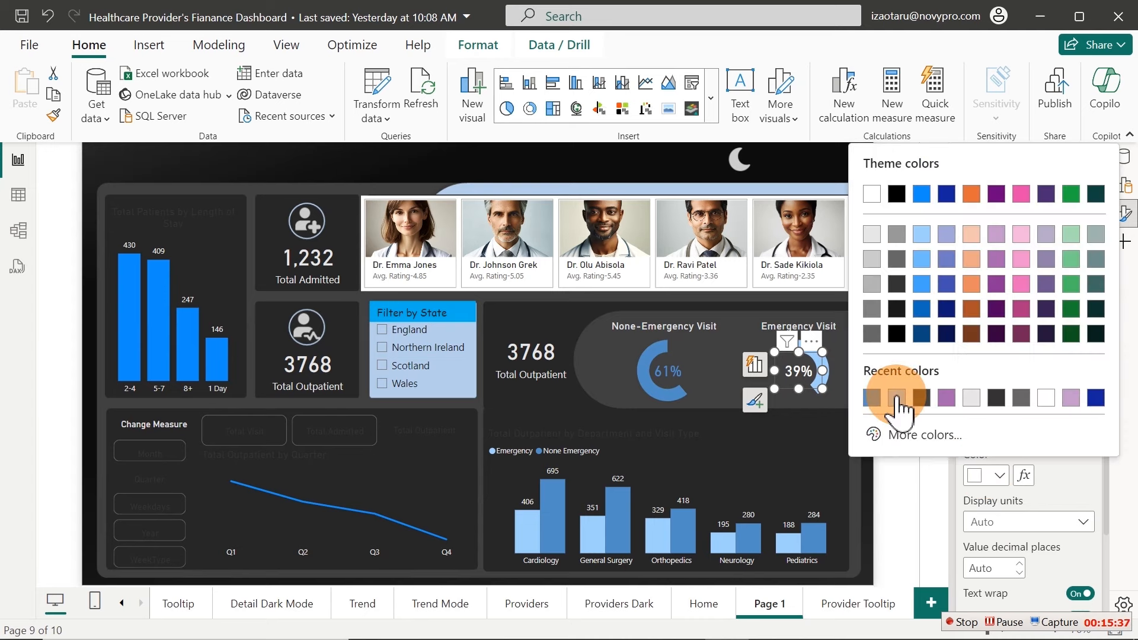
pyautogui.click(897, 399)
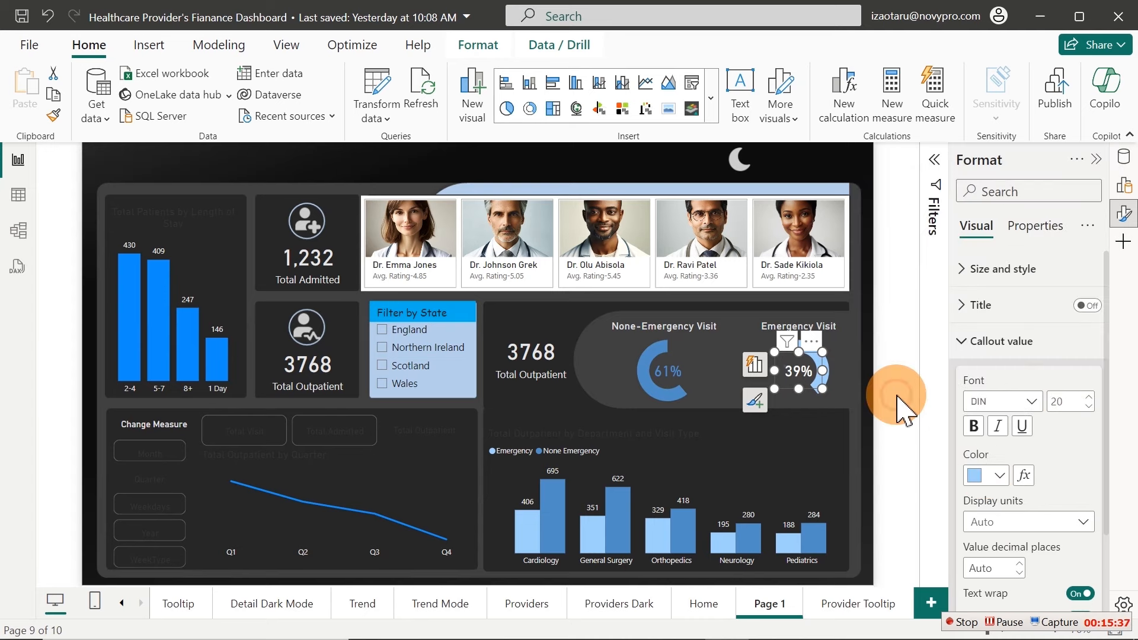
pyautogui.click(576, 178)
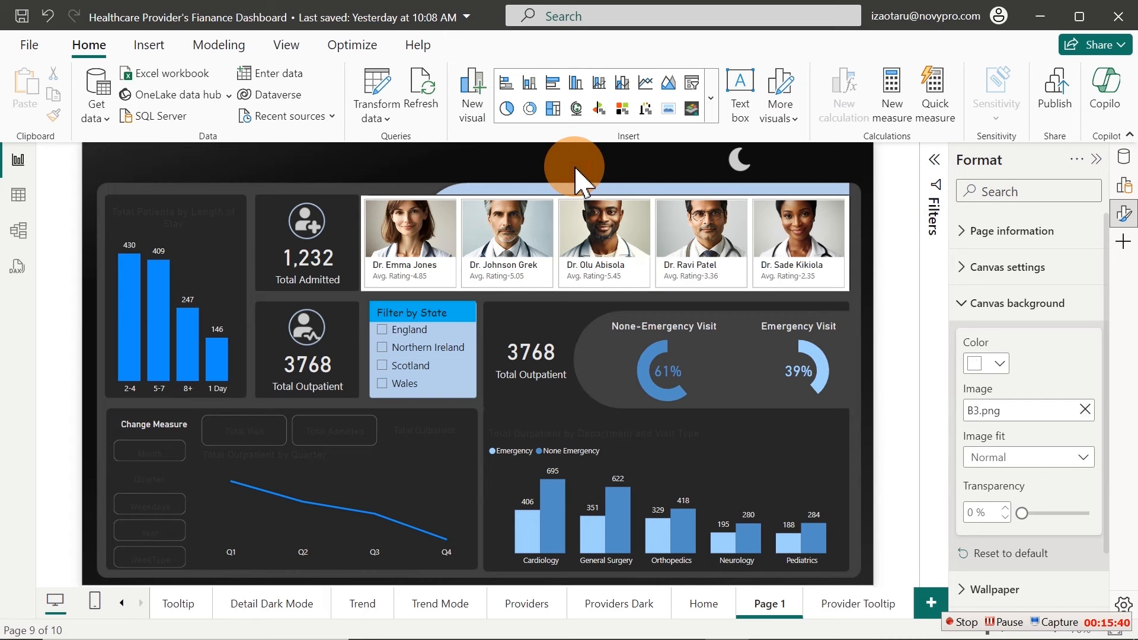
# Change the outpatient line chart's line interpolation type to Smooth
pyautogui.click(395, 477)
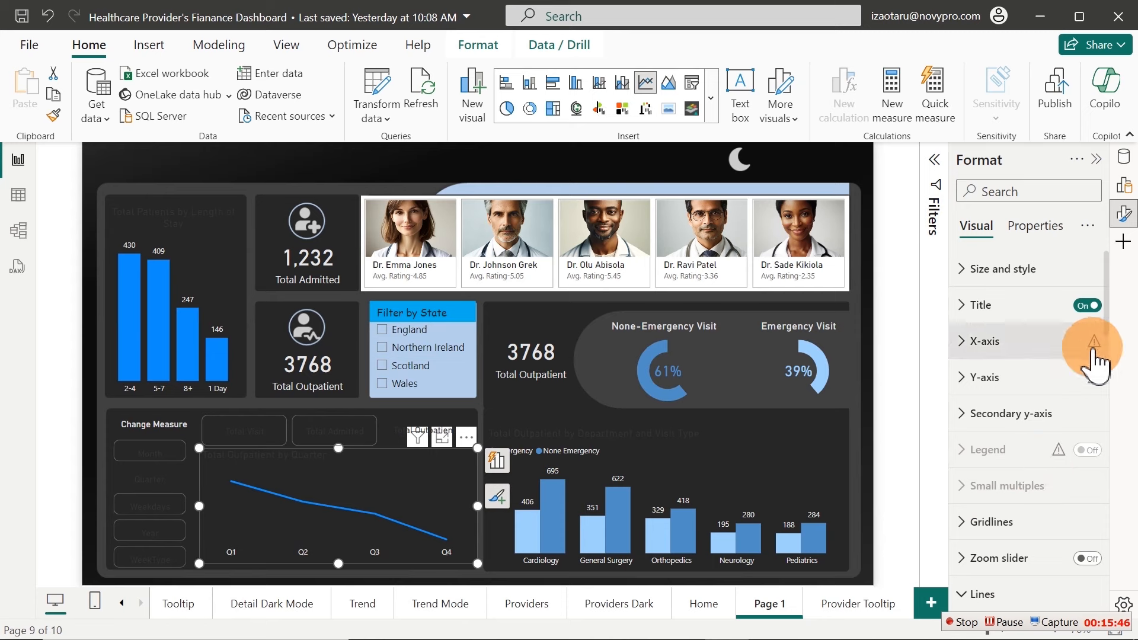
pyautogui.moveTo(1106, 321); pyautogui.dragTo(1107, 385)
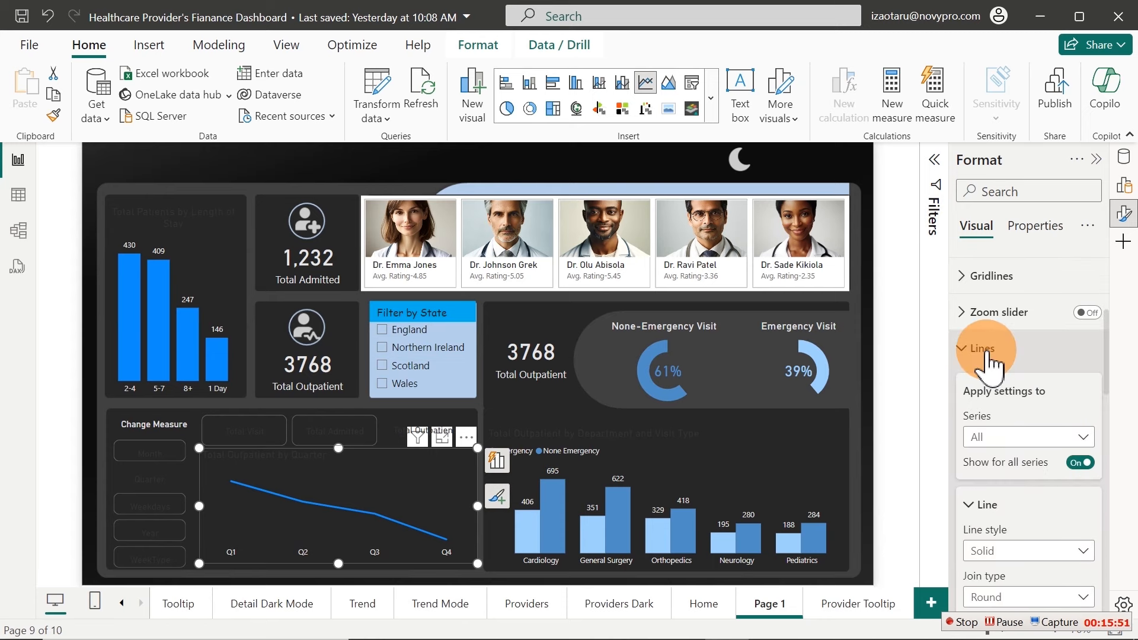
pyautogui.moveTo(1112, 362); pyautogui.dragTo(1095, 394)
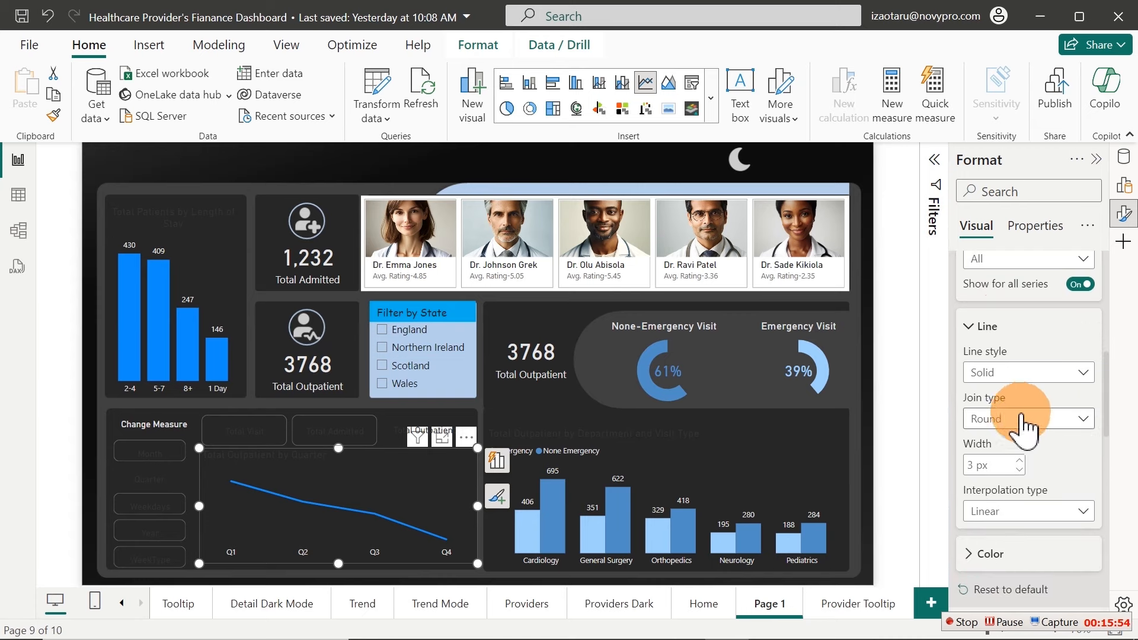
pyautogui.click(1011, 513)
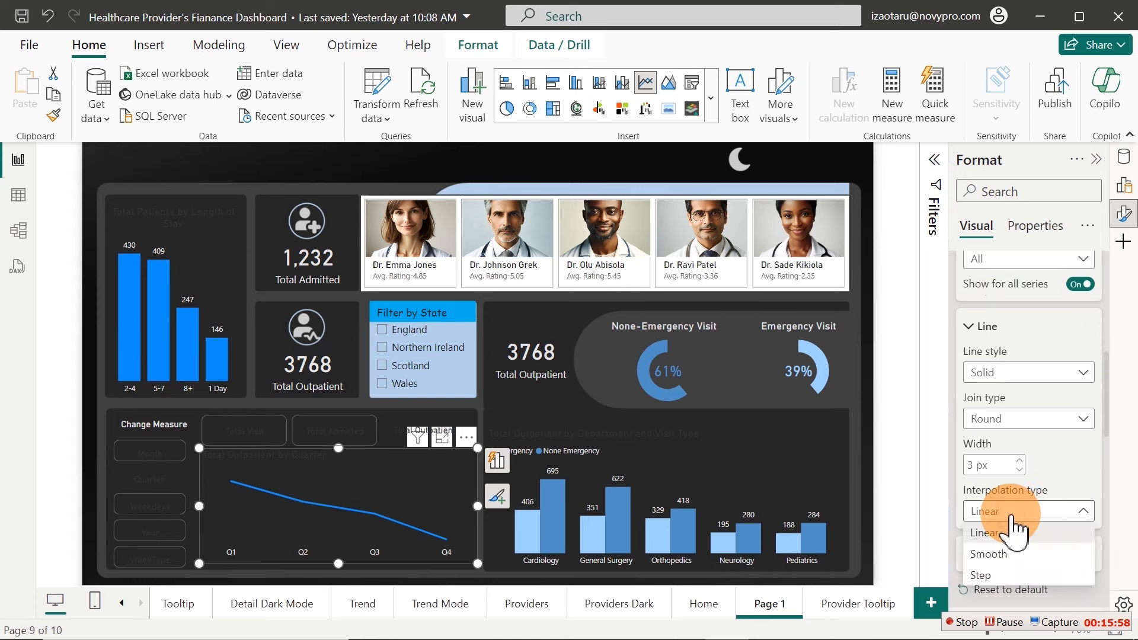
pyautogui.click(1000, 557)
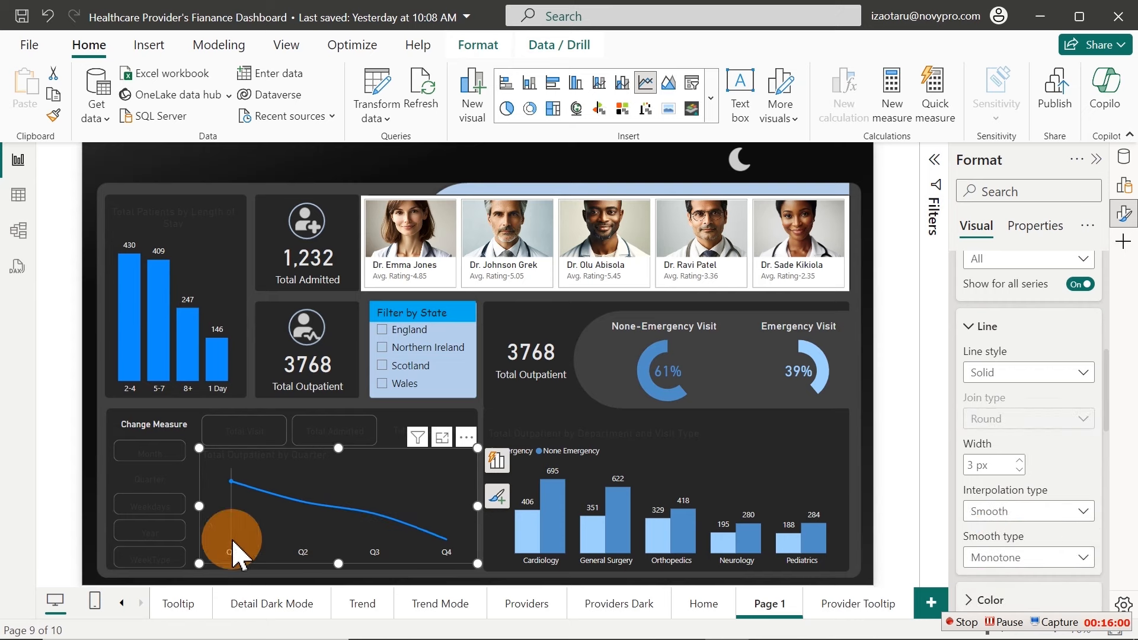
# Switch the outpatient line chart to the weekday breakdown and turn on its shade area
pyautogui.click(151, 522)
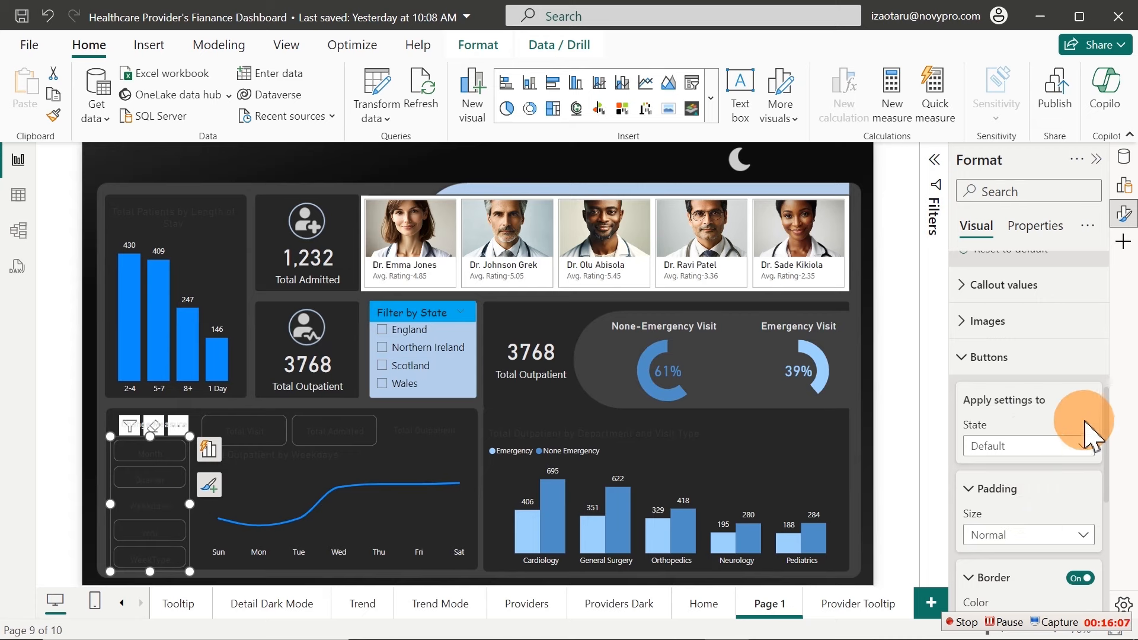
pyautogui.scroll(-3, 1115, 448)
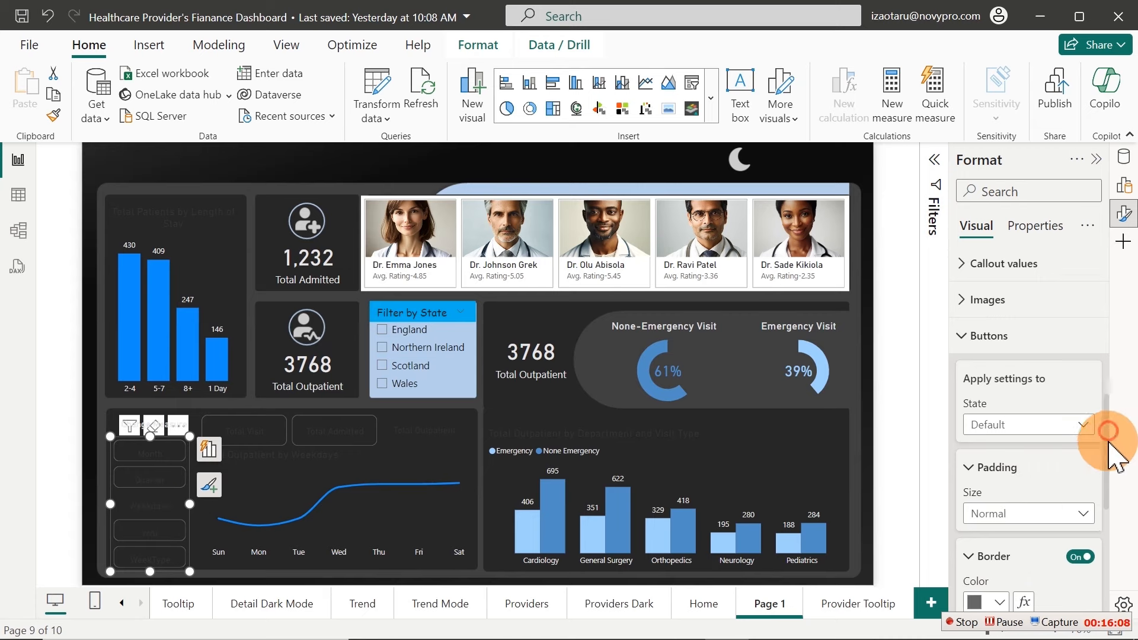
pyautogui.click(459, 481)
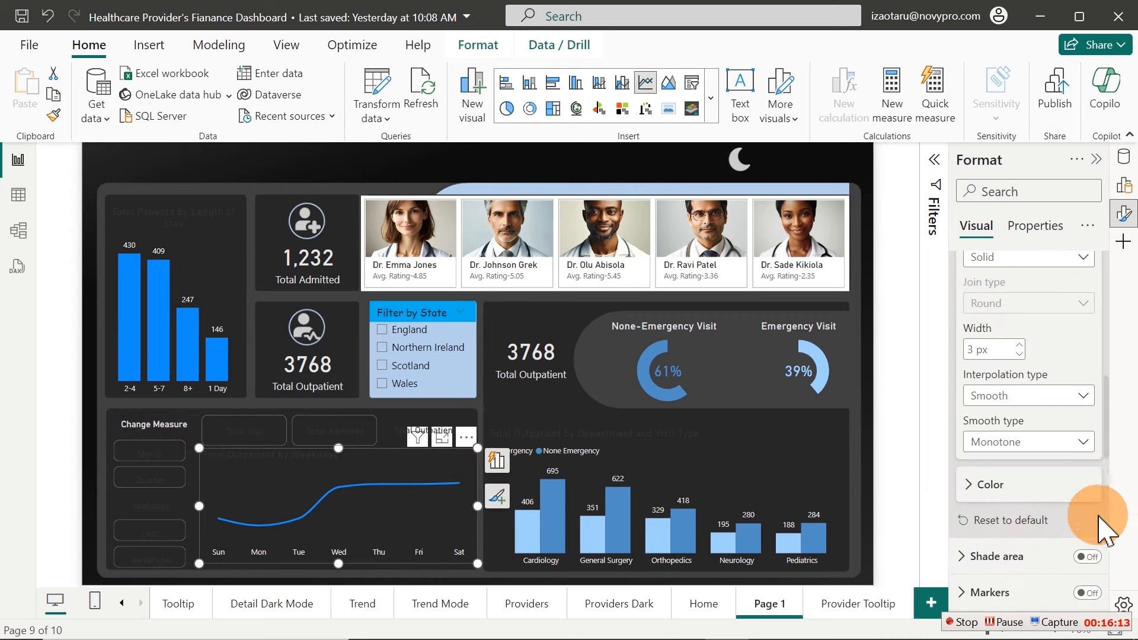
pyautogui.click(1087, 557)
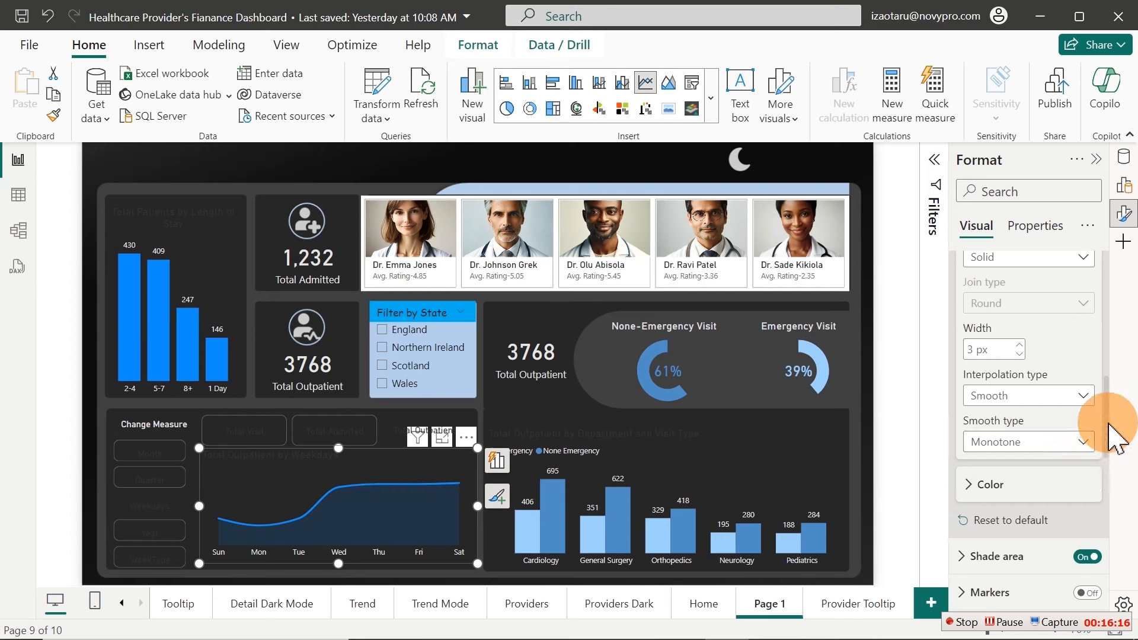
# Set the area transparency of the outpatient line chart's shade area to 80%
pyautogui.moveTo(1108, 418); pyautogui.dragTo(1088, 469)
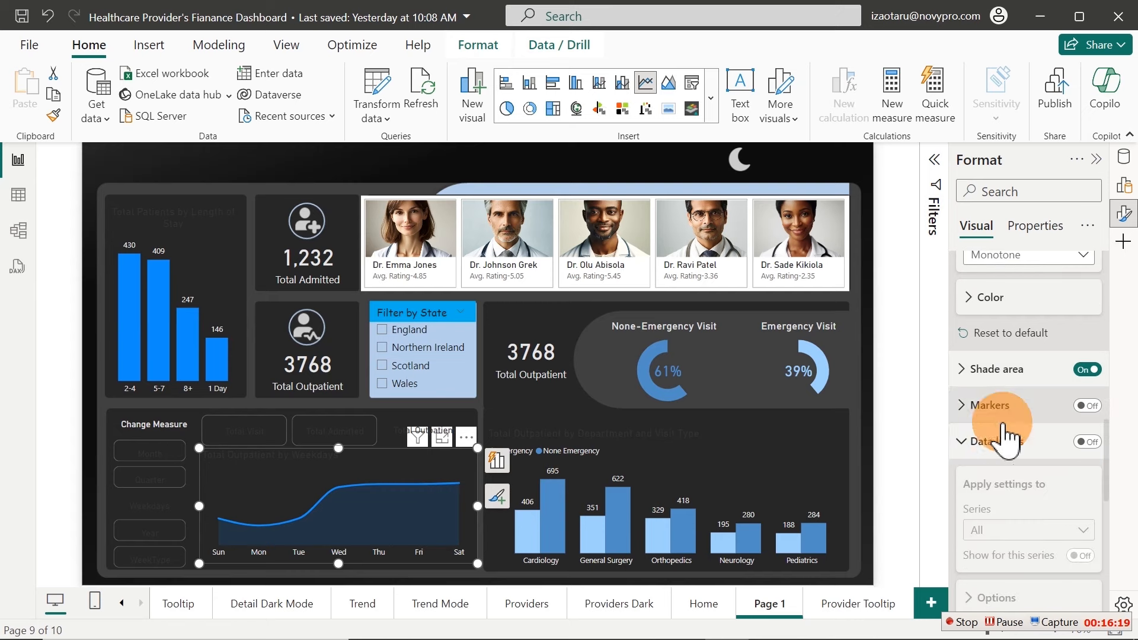
pyautogui.click(1008, 370)
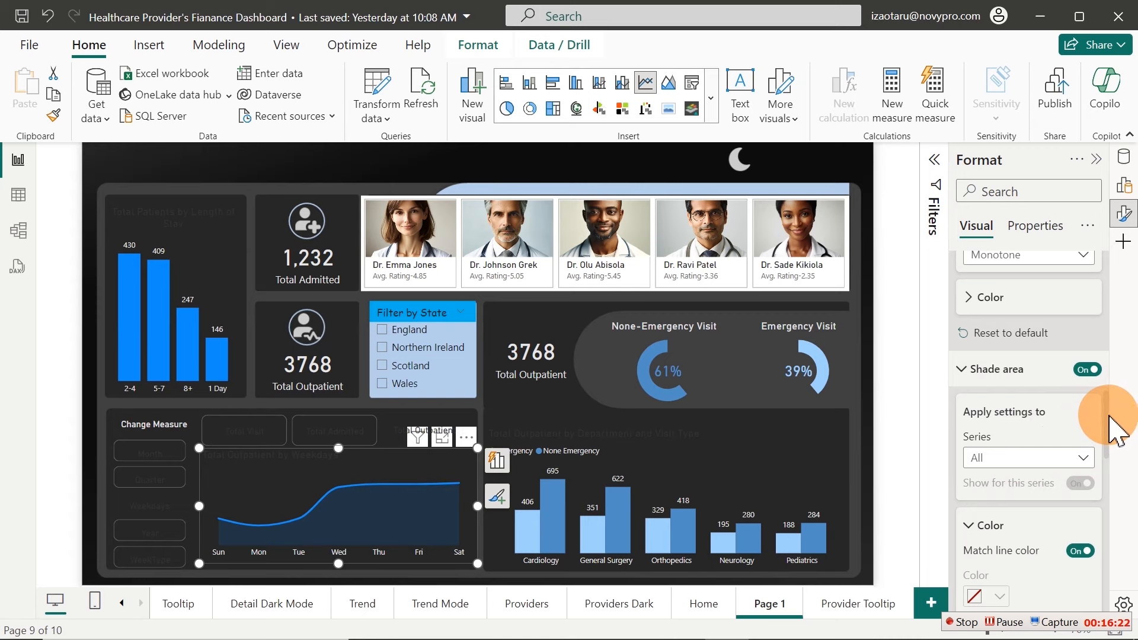
pyautogui.scroll(-4, 1110, 429)
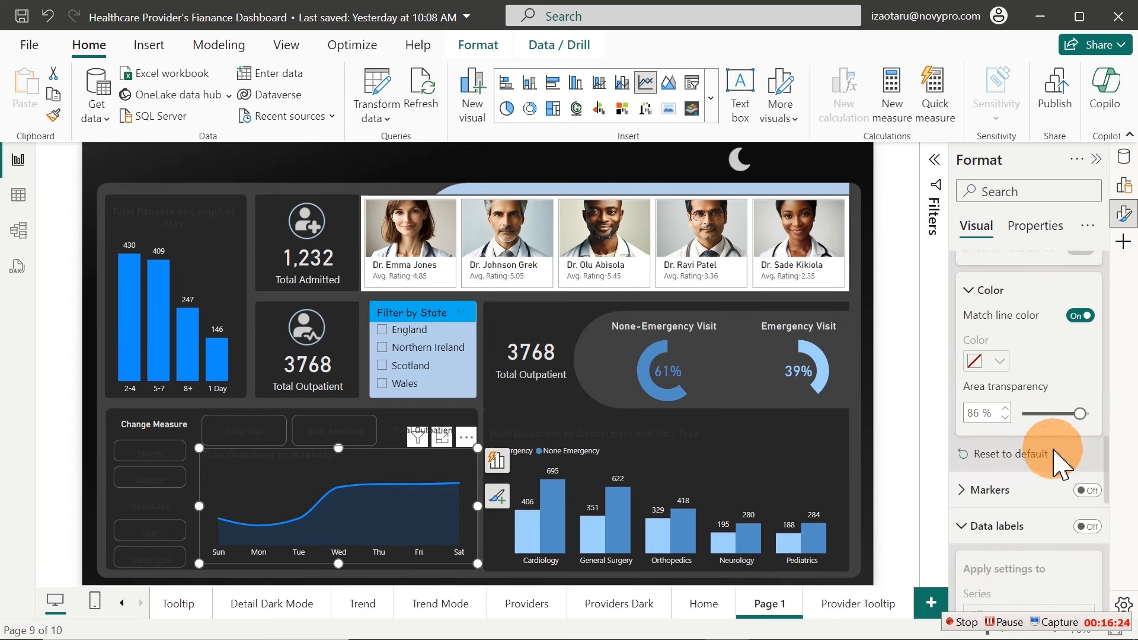
pyautogui.moveTo(1074, 422)
pyautogui.mouseDown()
pyautogui.moveTo(1014, 423)
pyautogui.moveTo(1073, 415)
pyautogui.mouseUp()
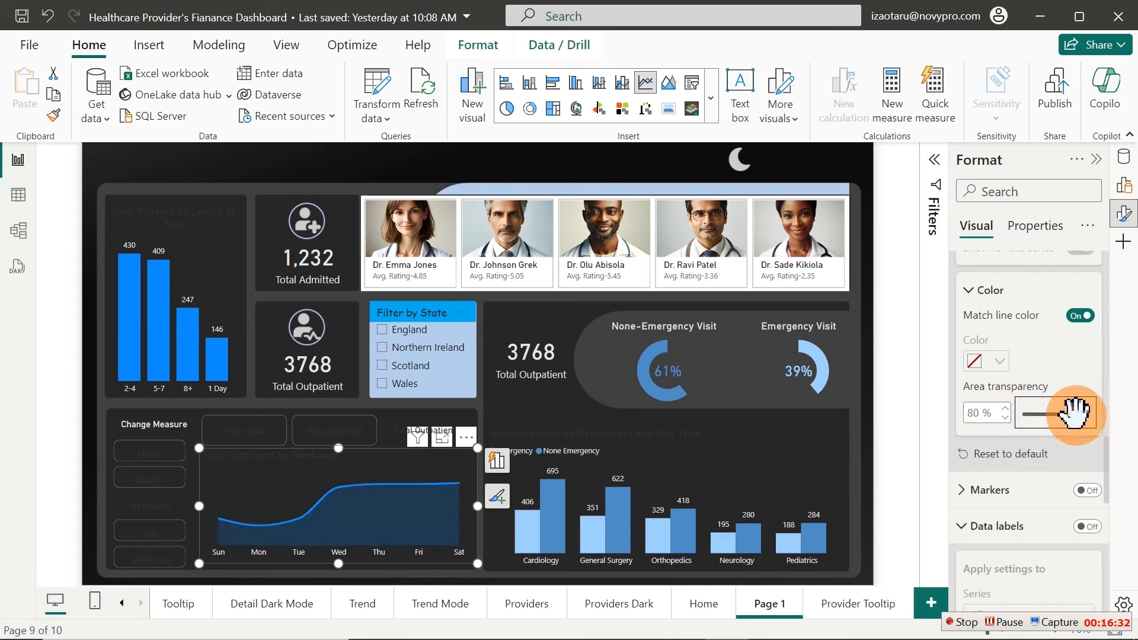
# Set the outpatient line chart's line color to the recent blue #508DC7
pyautogui.moveTo(1106, 444); pyautogui.dragTo(1106, 367)
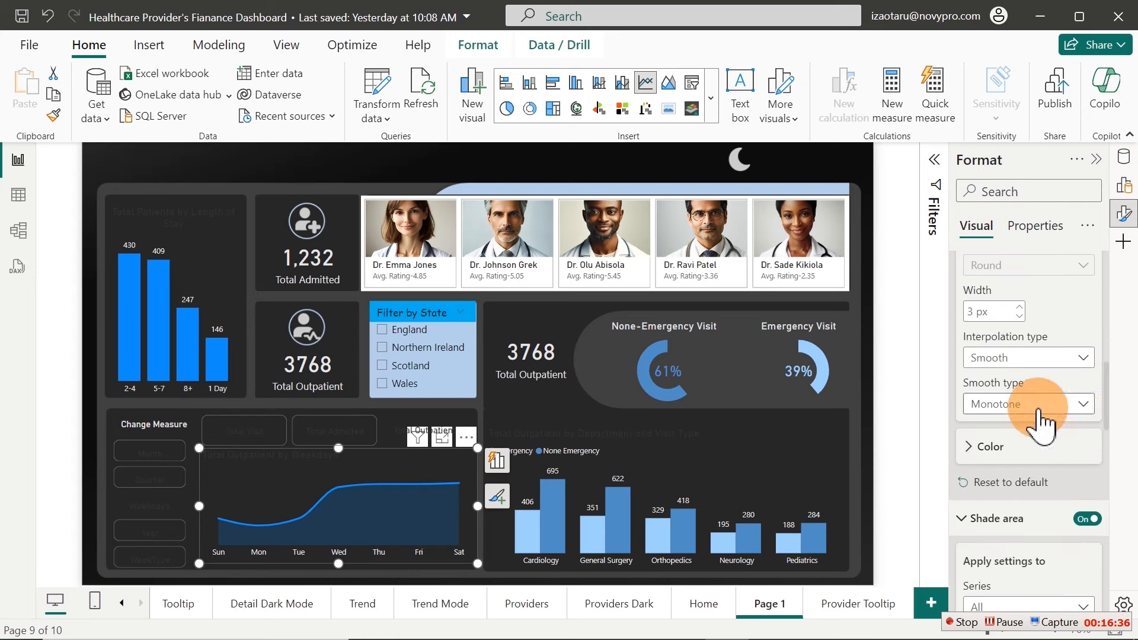
pyautogui.click(979, 447)
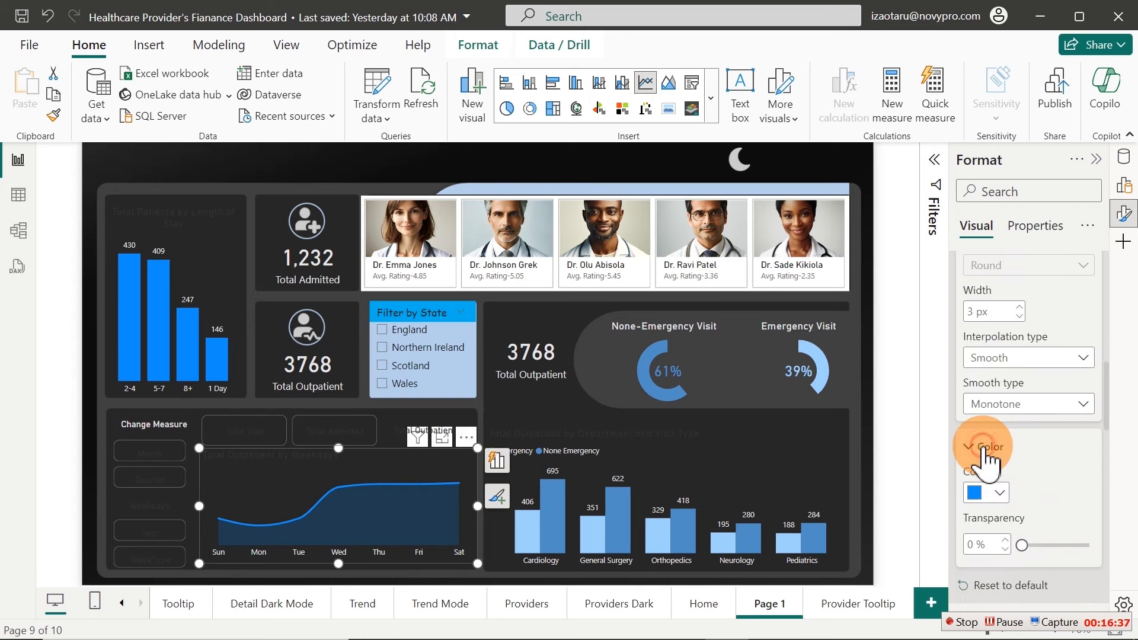
pyautogui.click(987, 493)
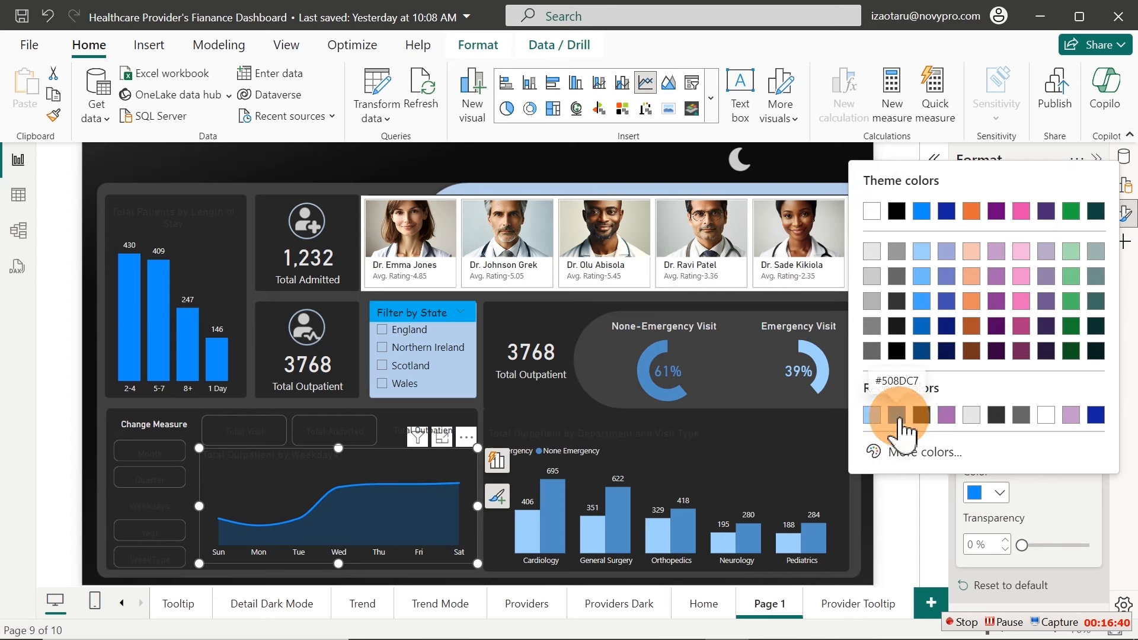
pyautogui.click(897, 415)
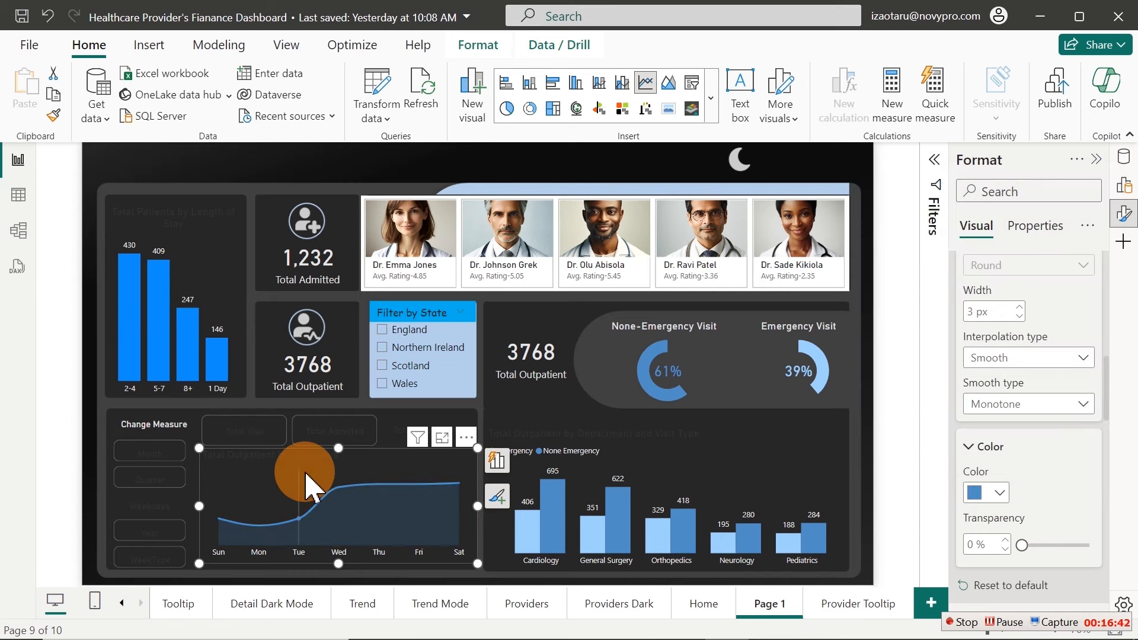
# Set the callout values color of the Change Measure button slicer to light gray for the Default state
pyautogui.click(191, 478)
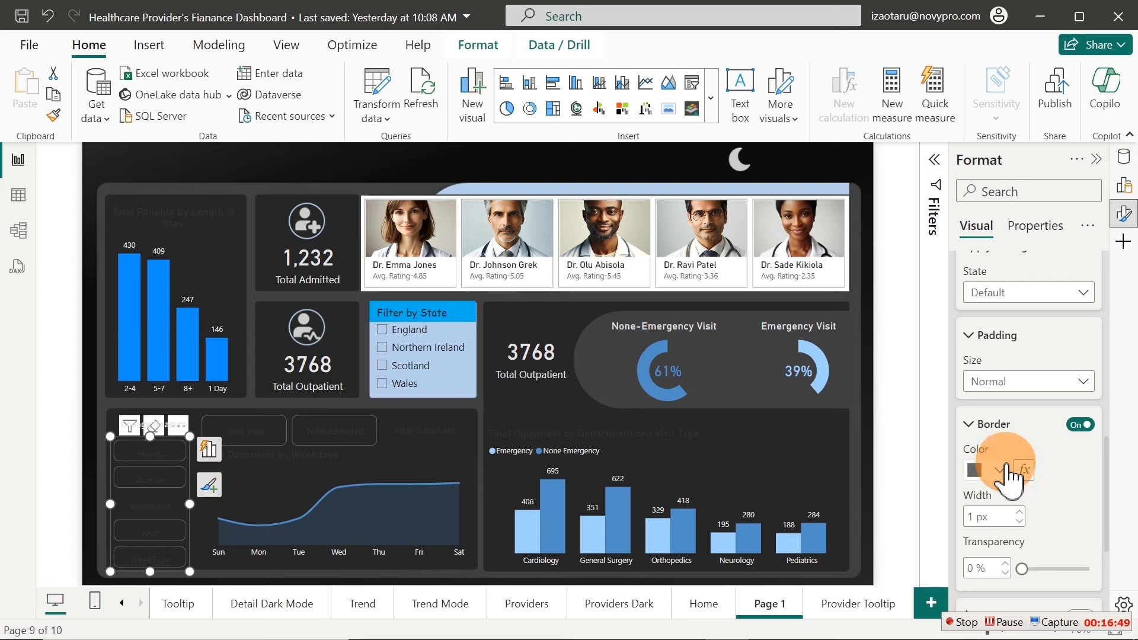
pyautogui.moveTo(1111, 456); pyautogui.dragTo(1102, 237)
pyautogui.click(1106, 454)
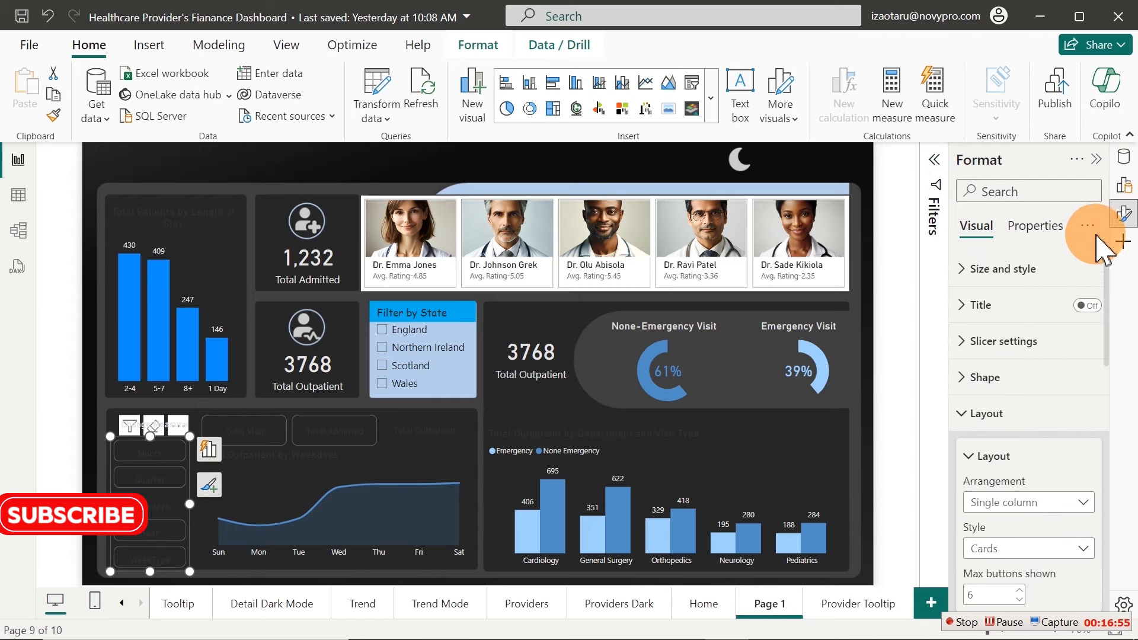
pyautogui.click(1026, 413)
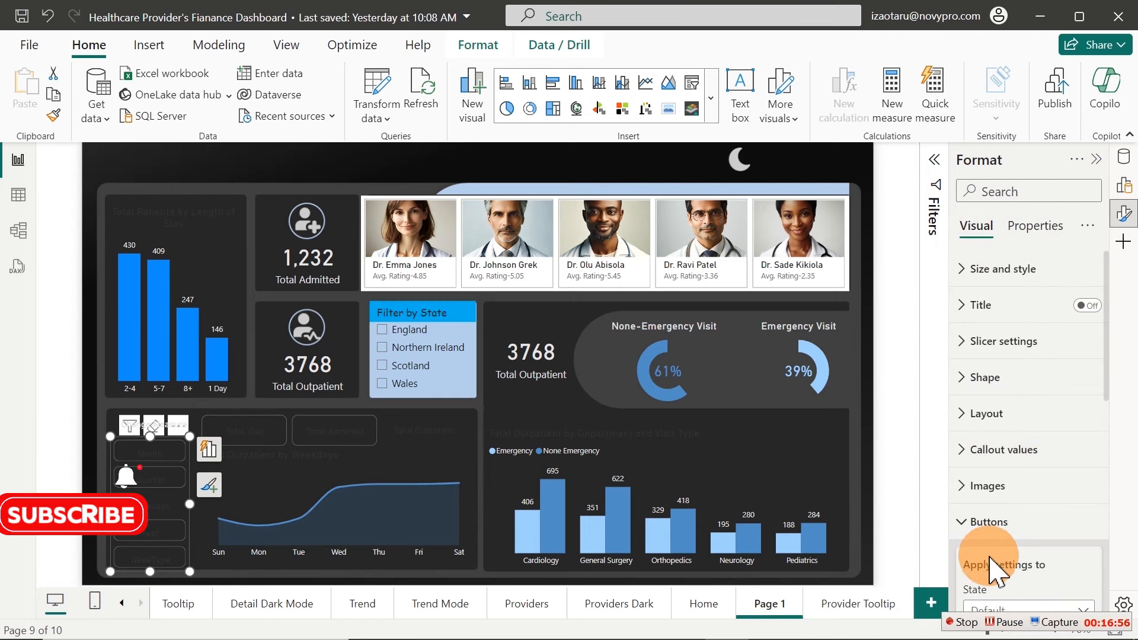
pyautogui.click(988, 523)
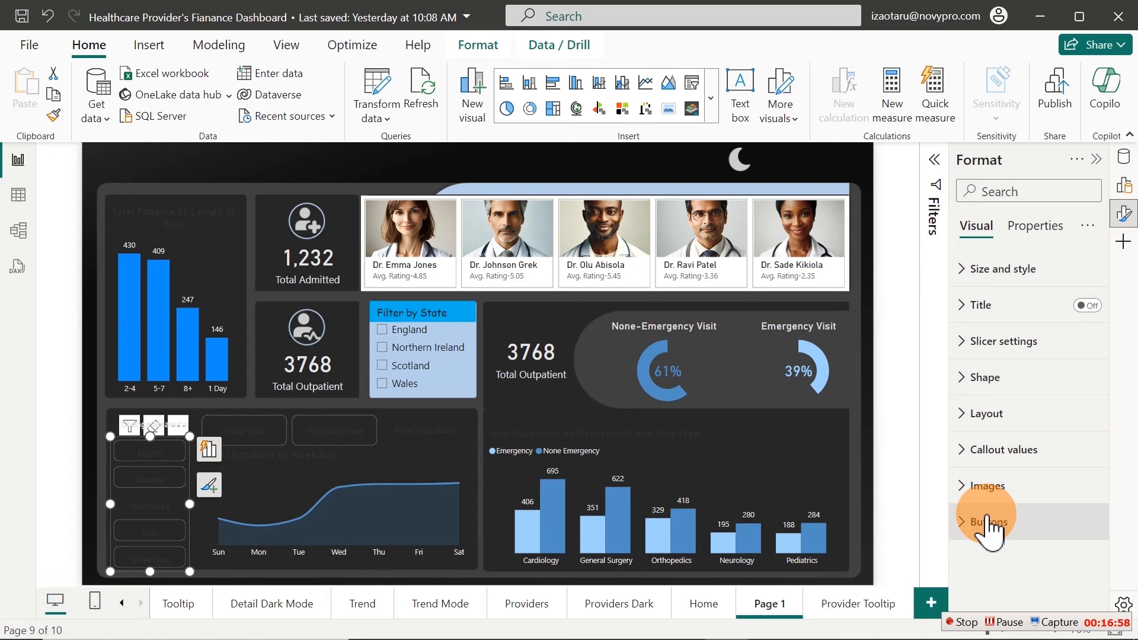
pyautogui.click(1002, 451)
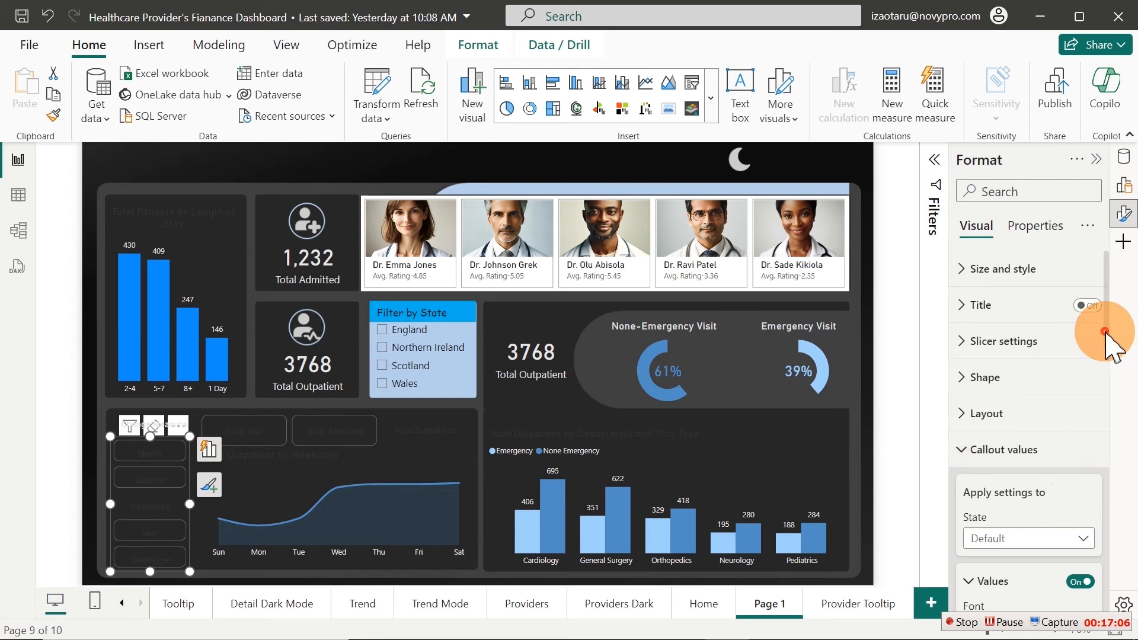
pyautogui.moveTo(1105, 332); pyautogui.dragTo(1105, 410)
pyautogui.click(979, 519)
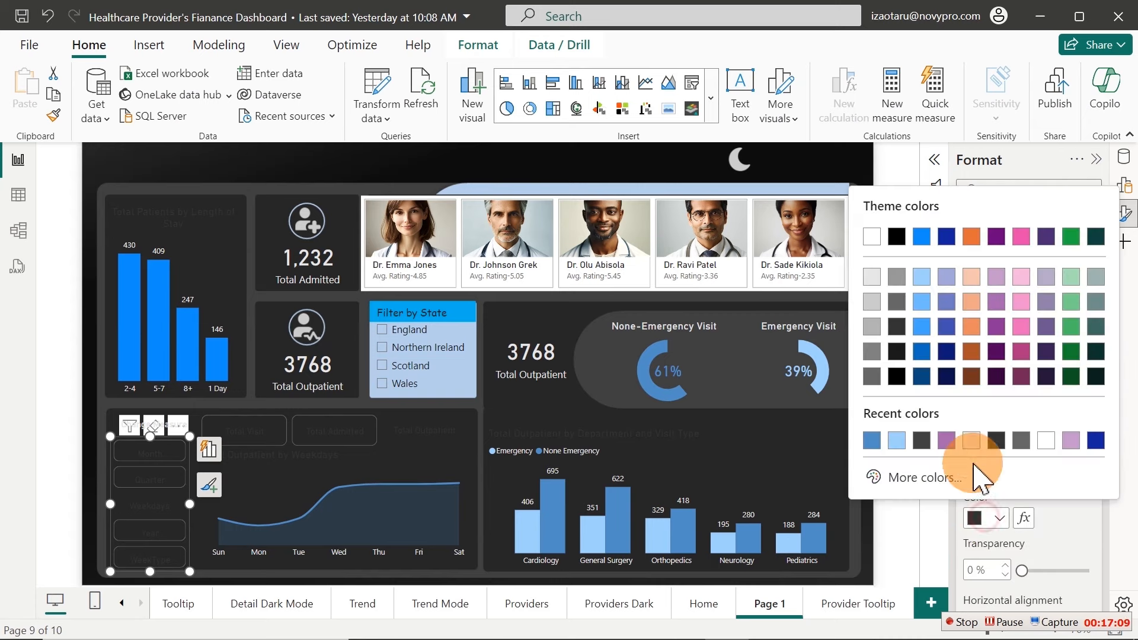
pyautogui.click(871, 302)
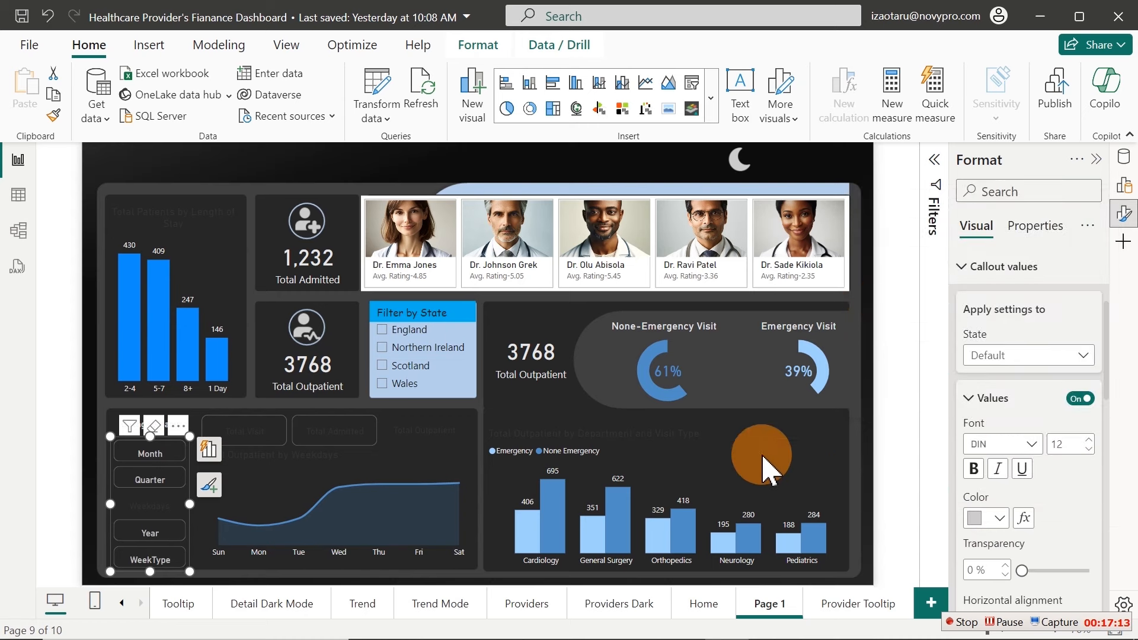
# Set the Change Measure slicer's callout values color to the lightest gray theme shade for the Selected state
pyautogui.click(1082, 357)
pyautogui.click(997, 450)
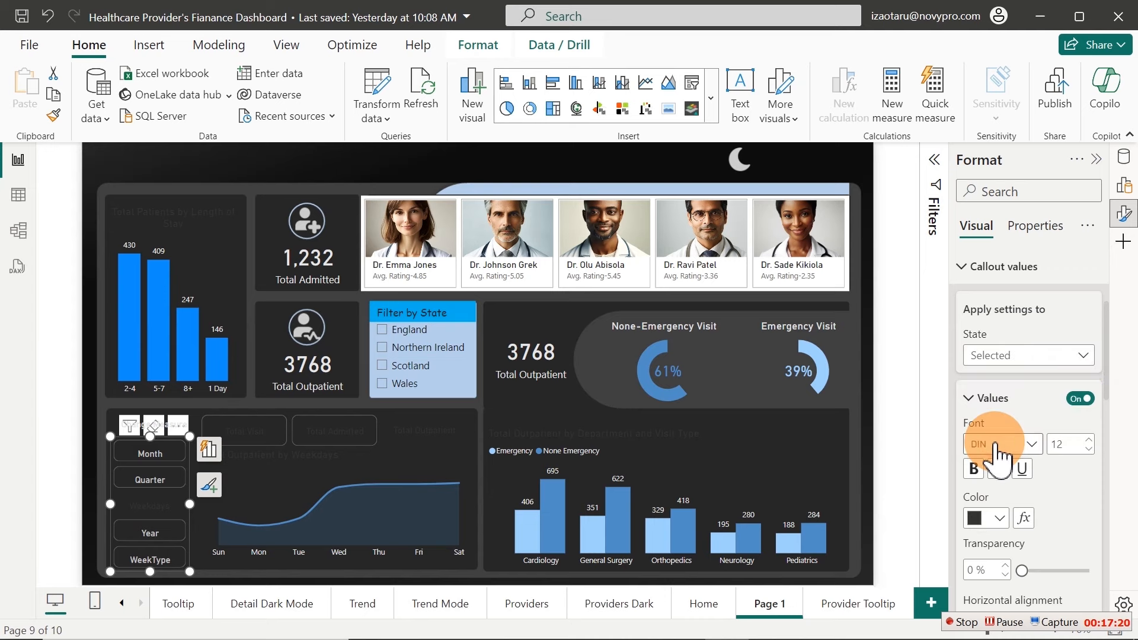
pyautogui.click(987, 519)
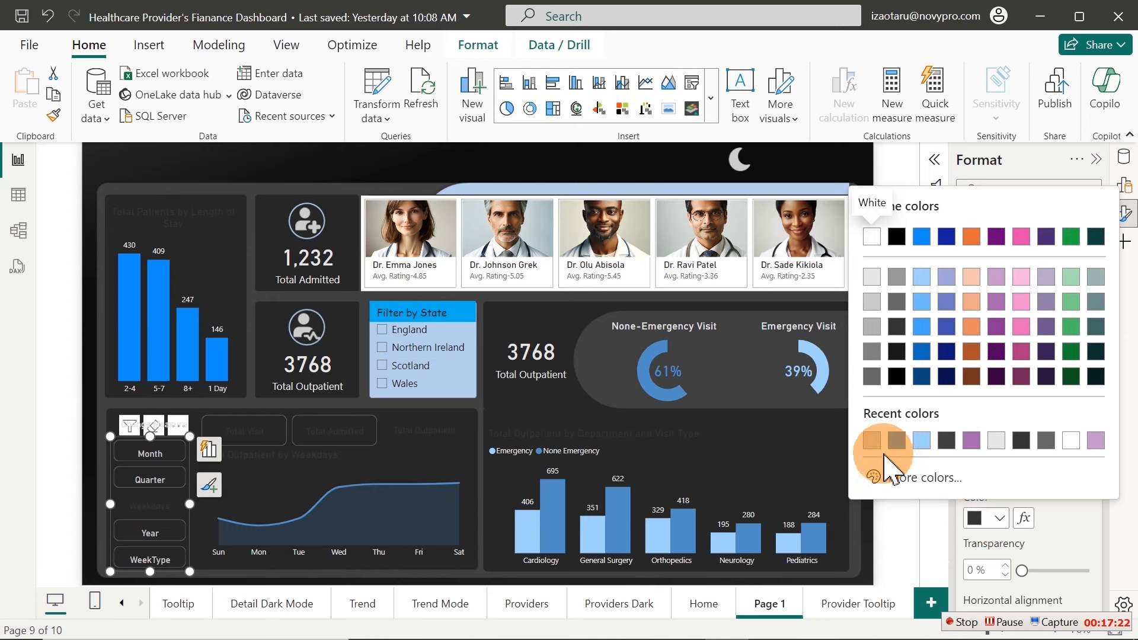
pyautogui.click(871, 277)
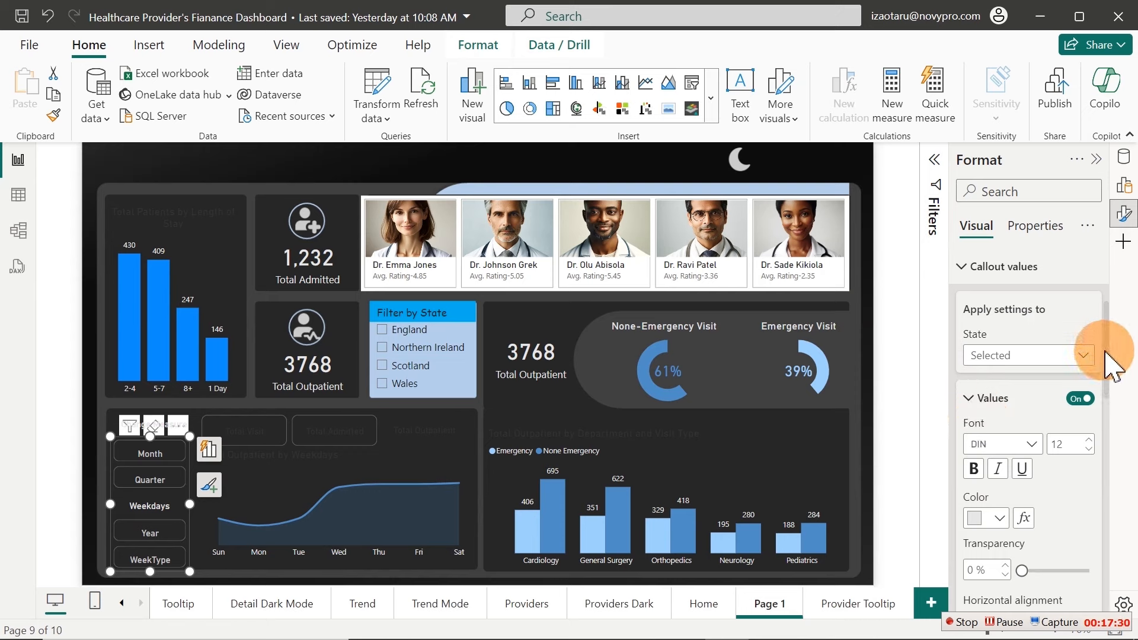
# Turn on the button fill of the Change Measure slicer for the Selected state
pyautogui.moveTo(1106, 350); pyautogui.dragTo(1112, 592)
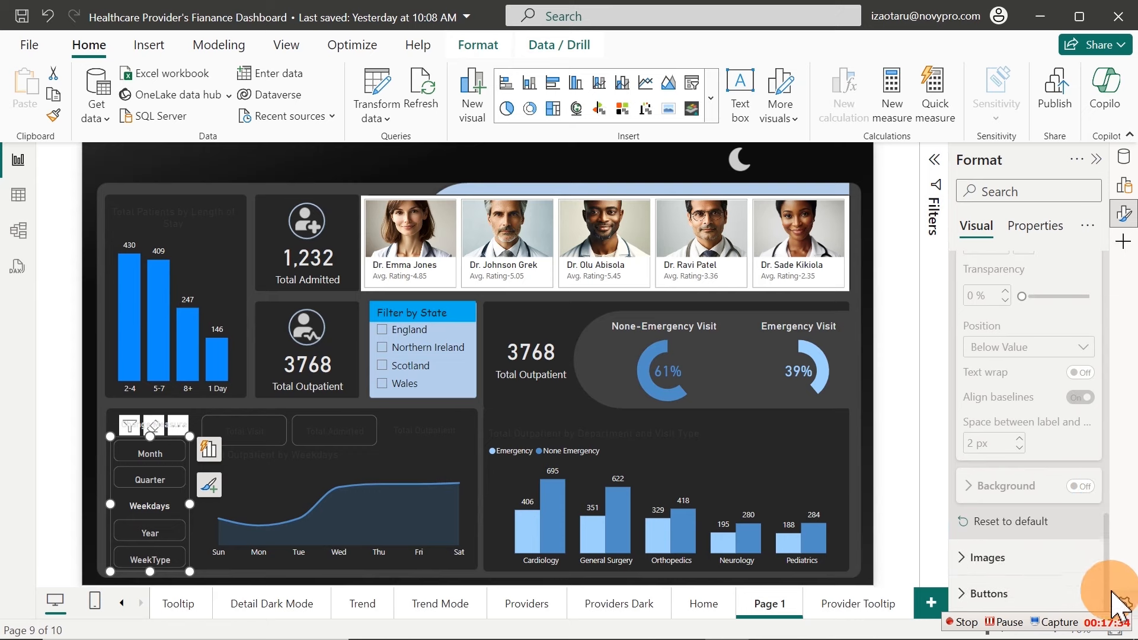
pyautogui.click(1092, 595)
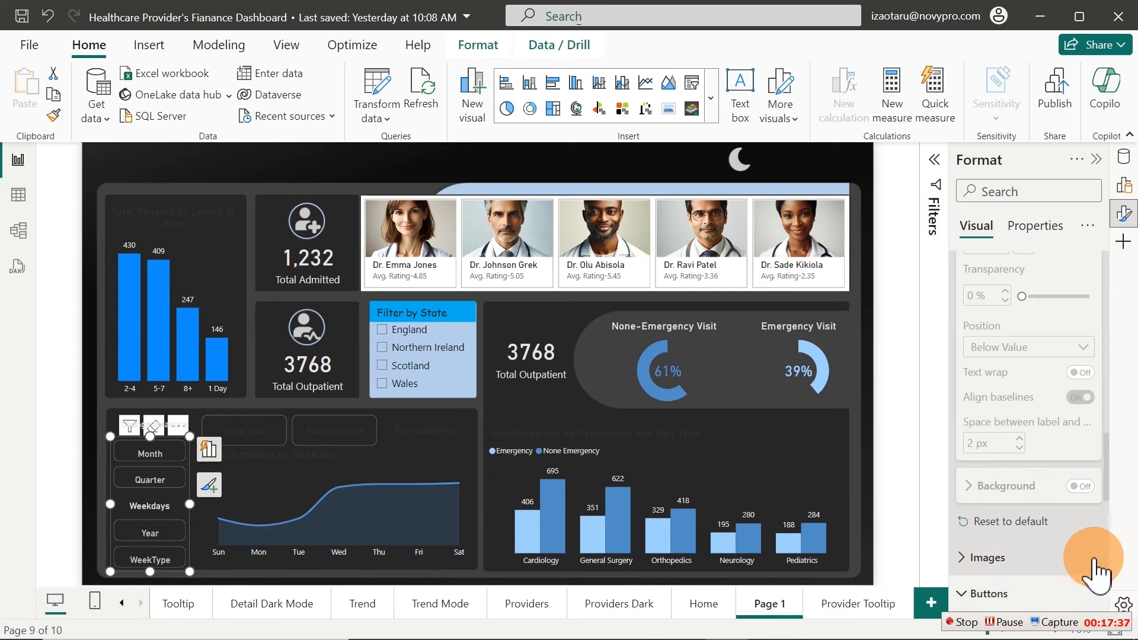
pyautogui.moveTo(1106, 463); pyautogui.dragTo(1107, 538)
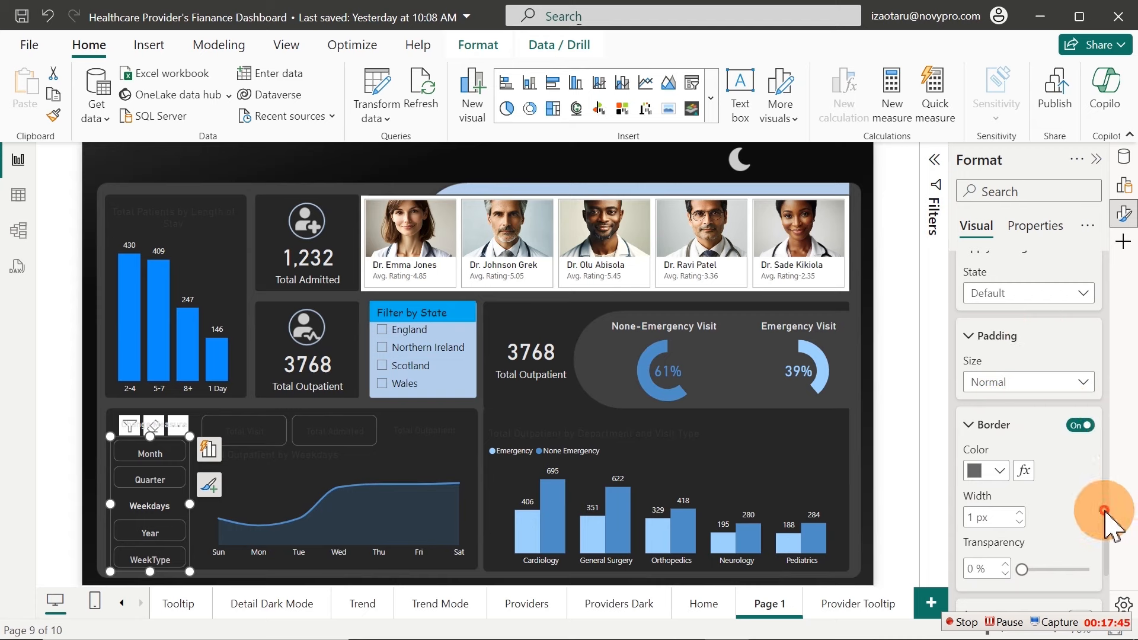
pyautogui.moveTo(1105, 509); pyautogui.dragTo(1108, 538)
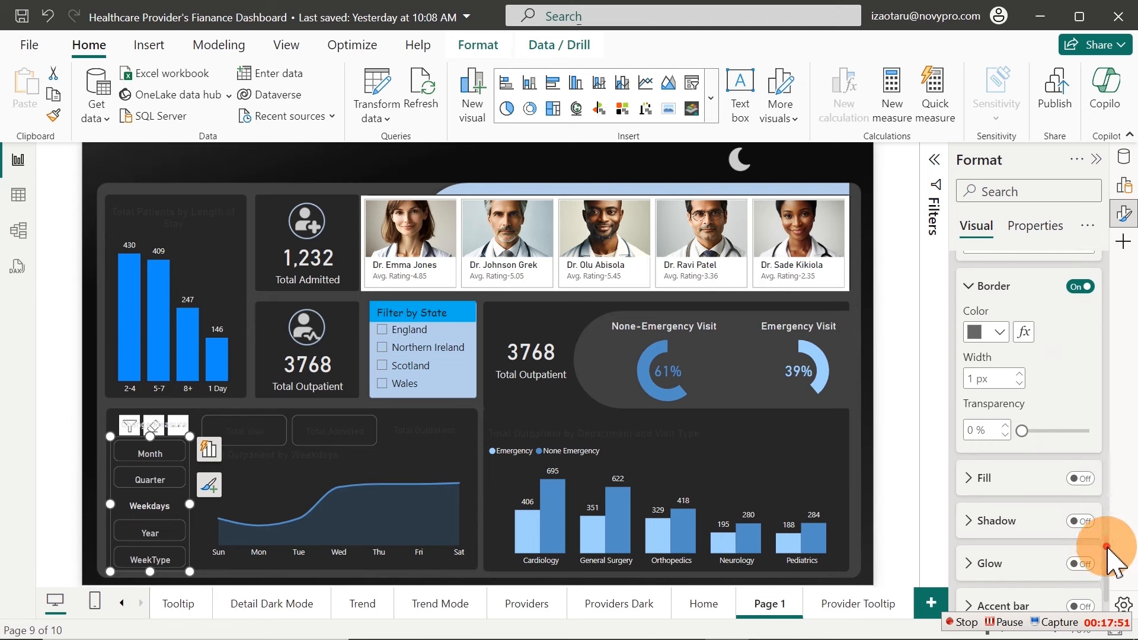
pyautogui.moveTo(1106, 560); pyautogui.dragTo(1106, 532)
pyautogui.click(1015, 326)
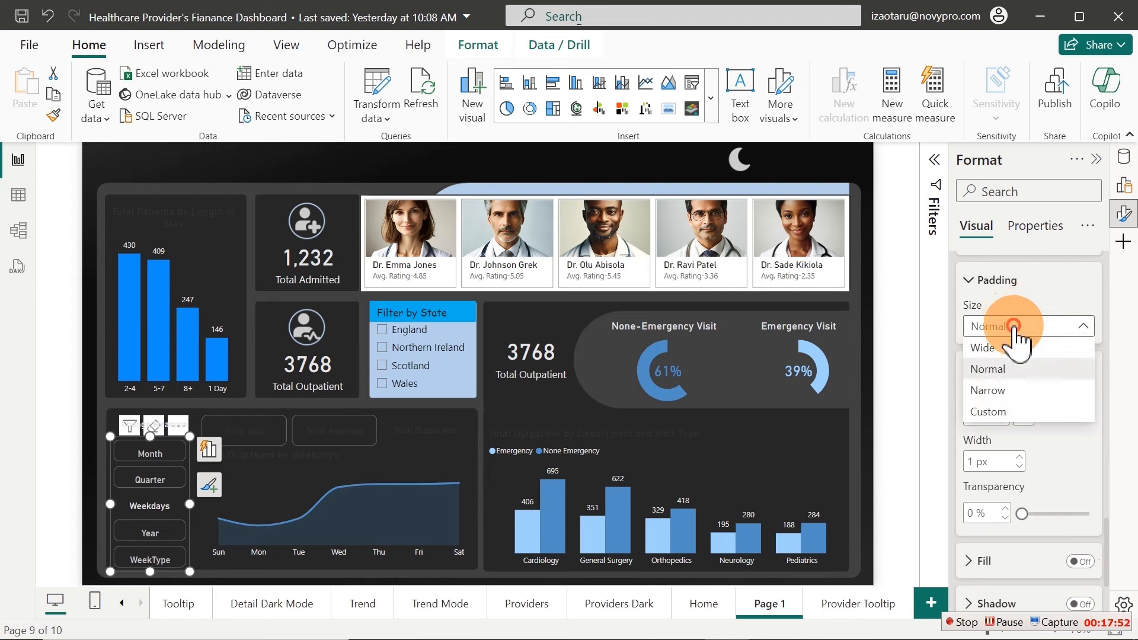
pyautogui.click(1043, 325)
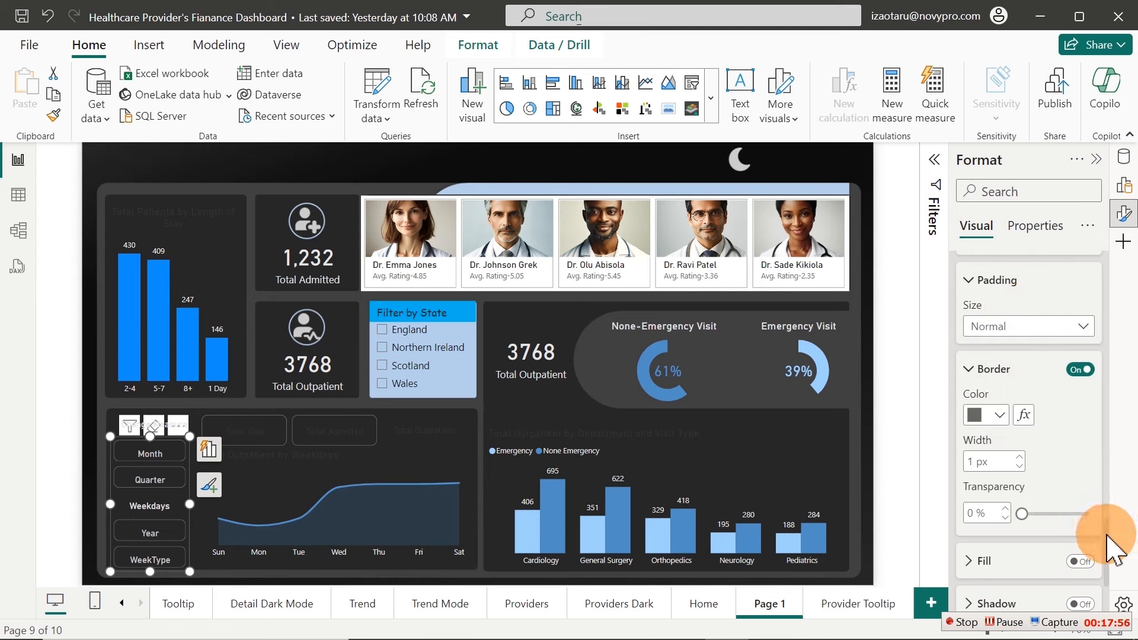
pyautogui.moveTo(1112, 548); pyautogui.dragTo(1105, 500)
pyautogui.click(1028, 366)
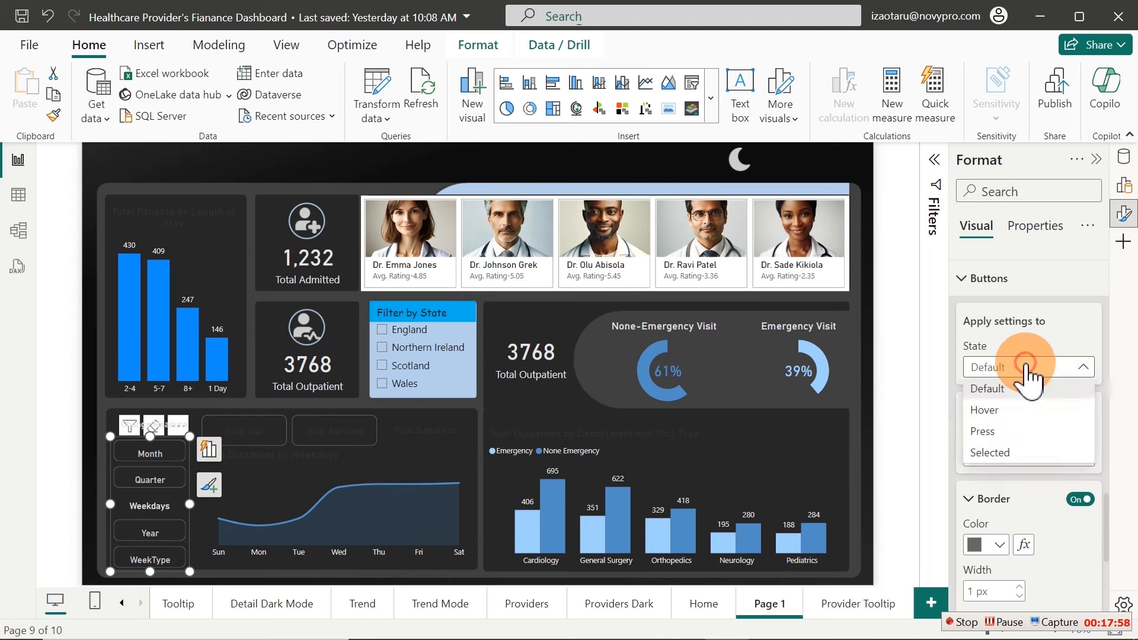
pyautogui.click(994, 454)
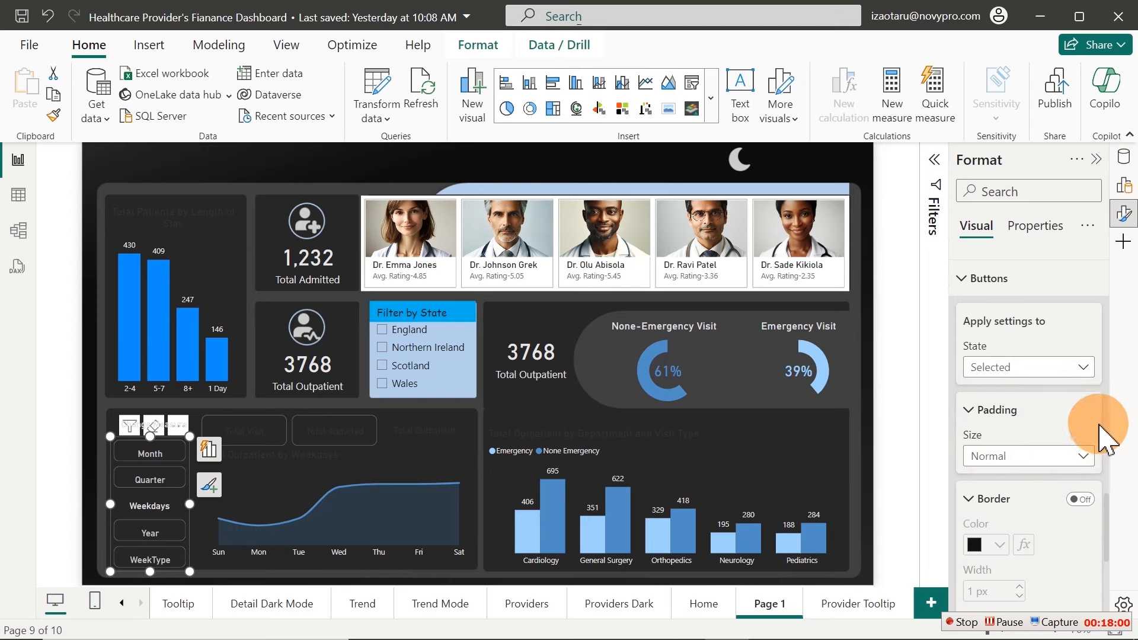
pyautogui.moveTo(1106, 500); pyautogui.dragTo(1107, 558)
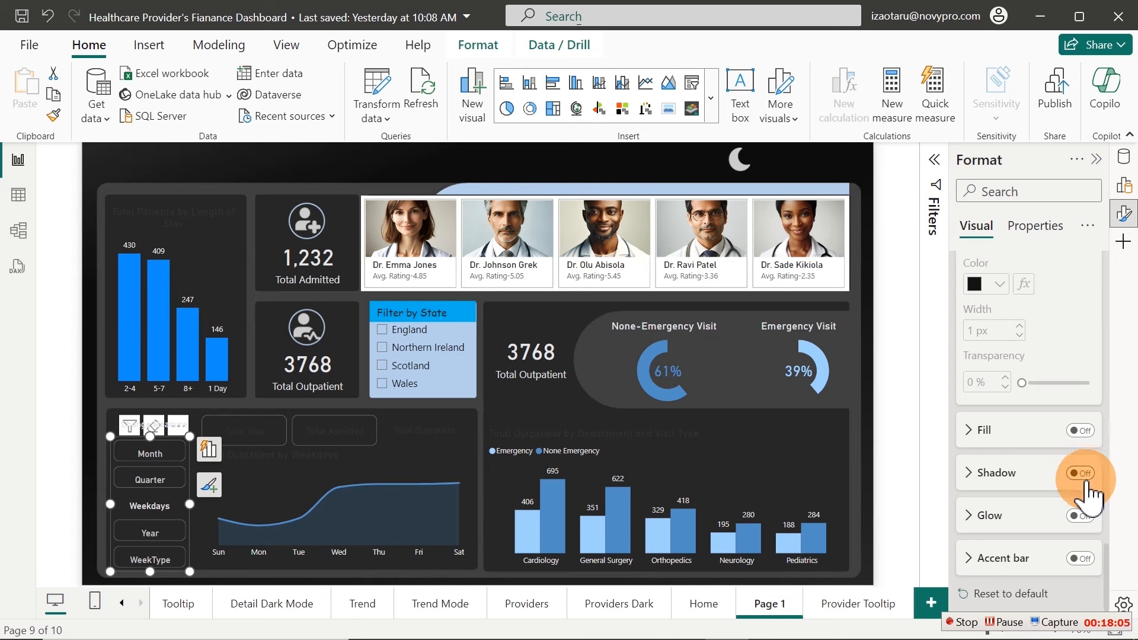
pyautogui.click(1078, 431)
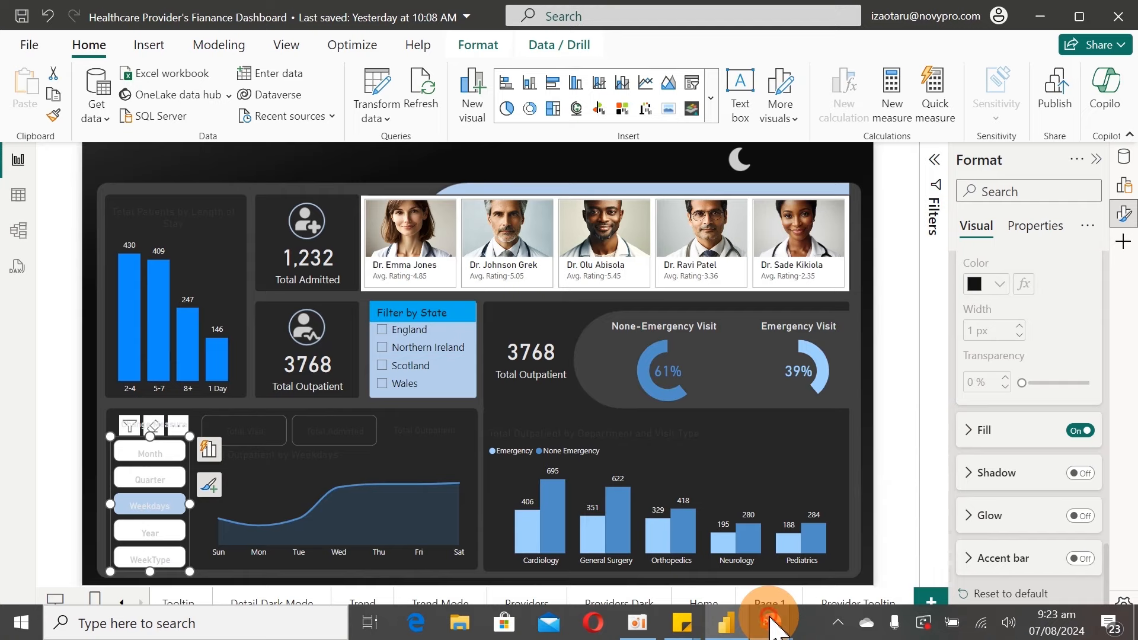
# Switch to PowerPoint, copy the hex code of the large lower-left panel's fill color, and return to Power BI
pyautogui.click(773, 626)
pyautogui.click(872, 542)
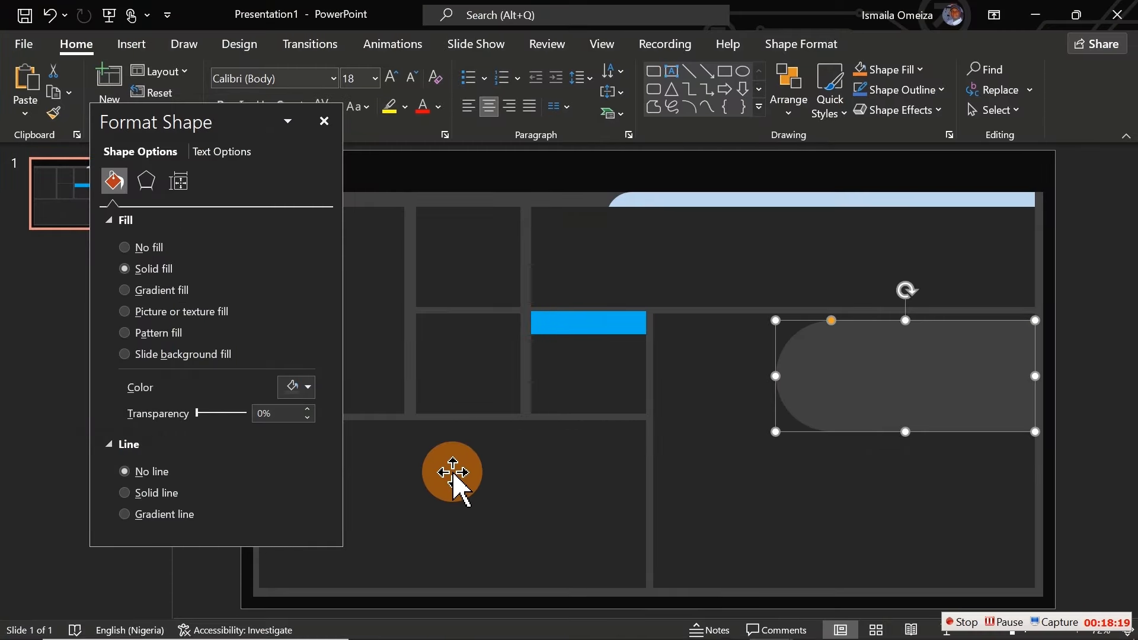
pyautogui.click(452, 473)
pyautogui.click(301, 393)
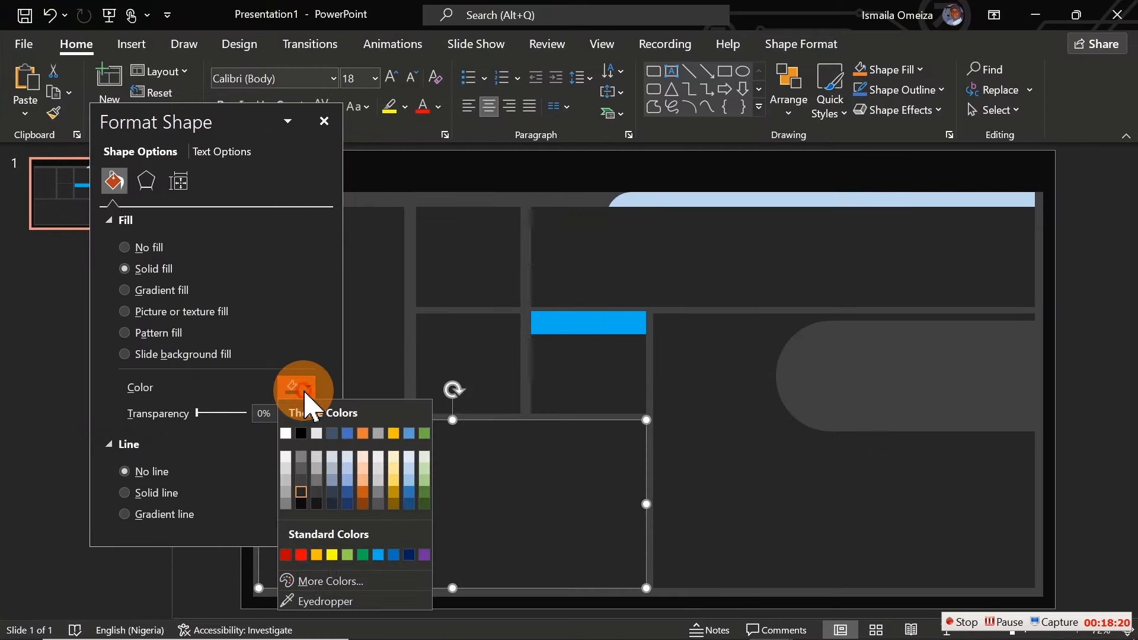
pyautogui.click(324, 582)
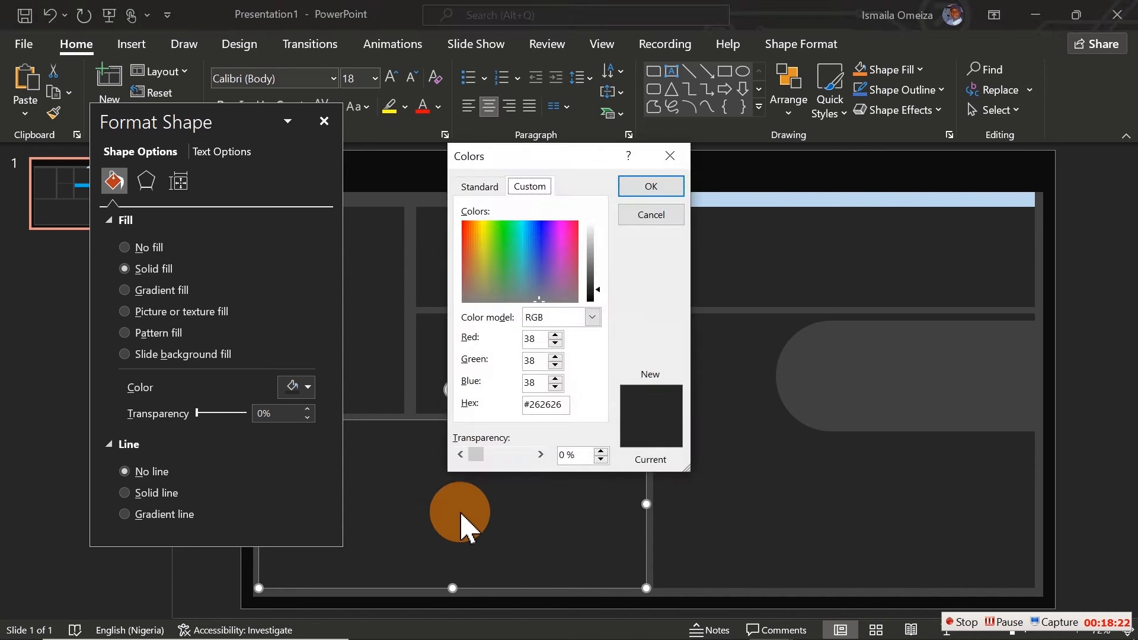
pyautogui.moveTo(562, 404); pyautogui.dragTo(500, 409)
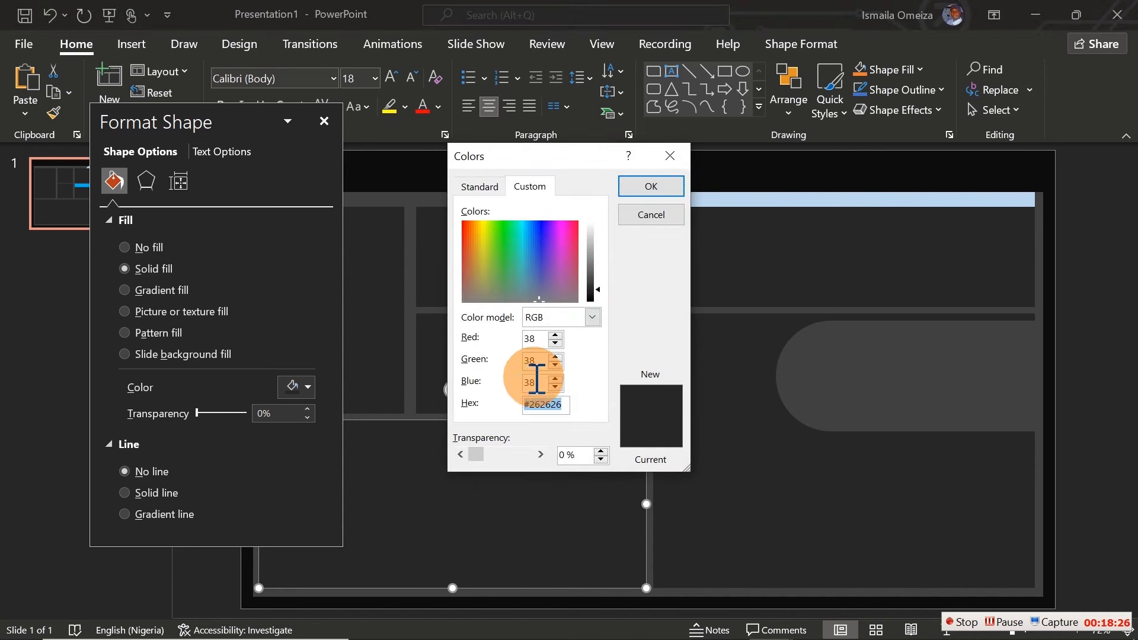
pyautogui.click(652, 187)
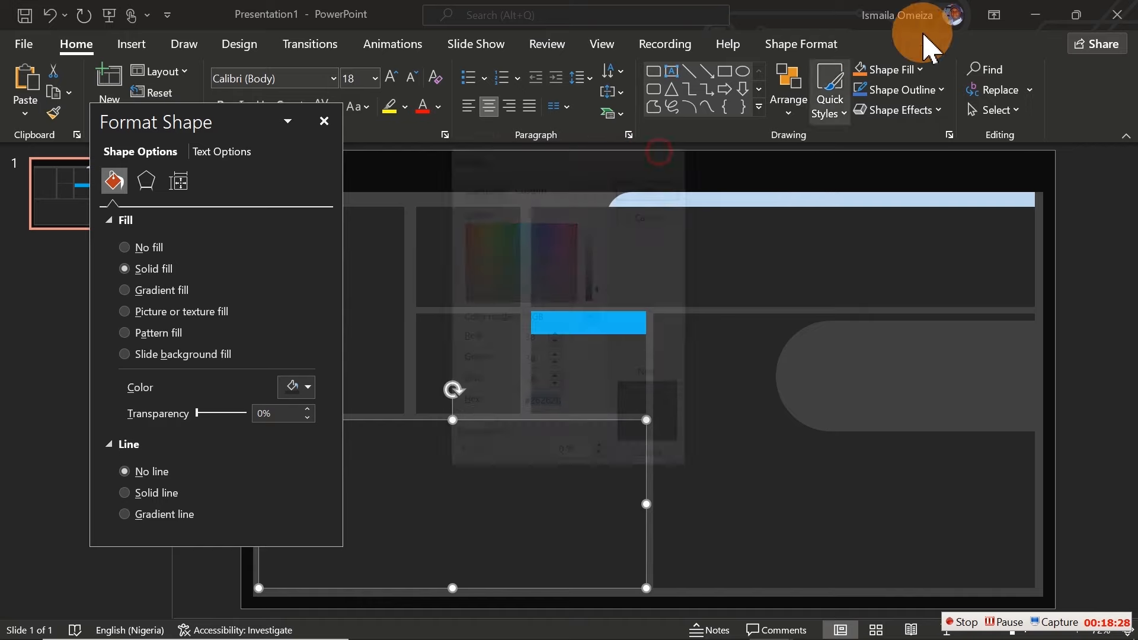
pyautogui.click(1037, 16)
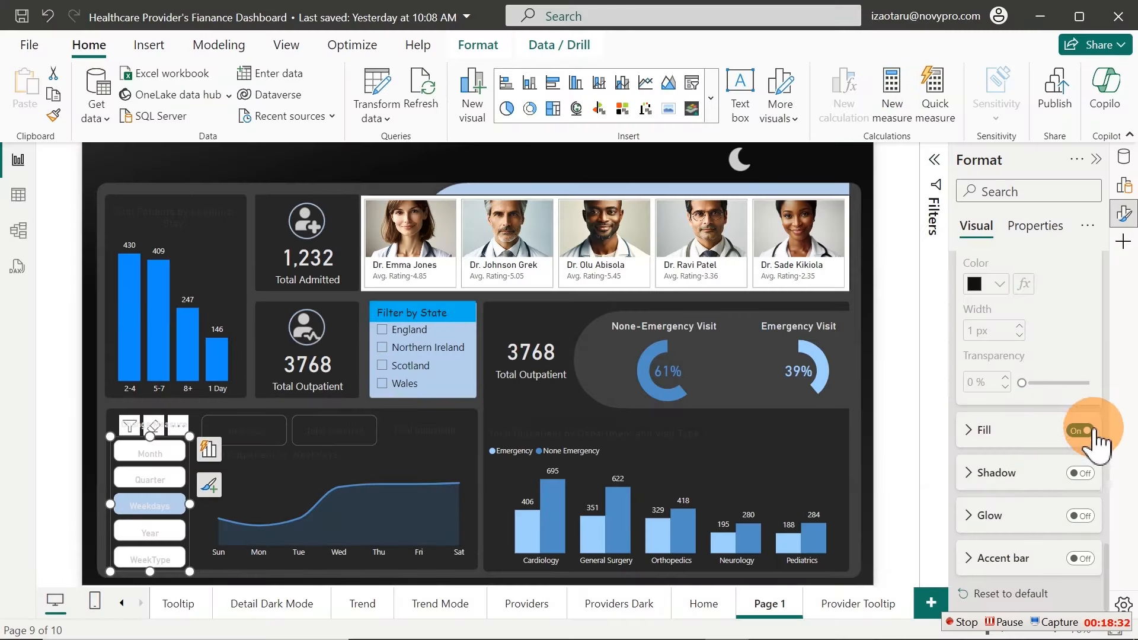
# Set the button border color of the Change Measure slicer to light blue for the Default state
pyautogui.moveTo(1107, 563); pyautogui.dragTo(1106, 495)
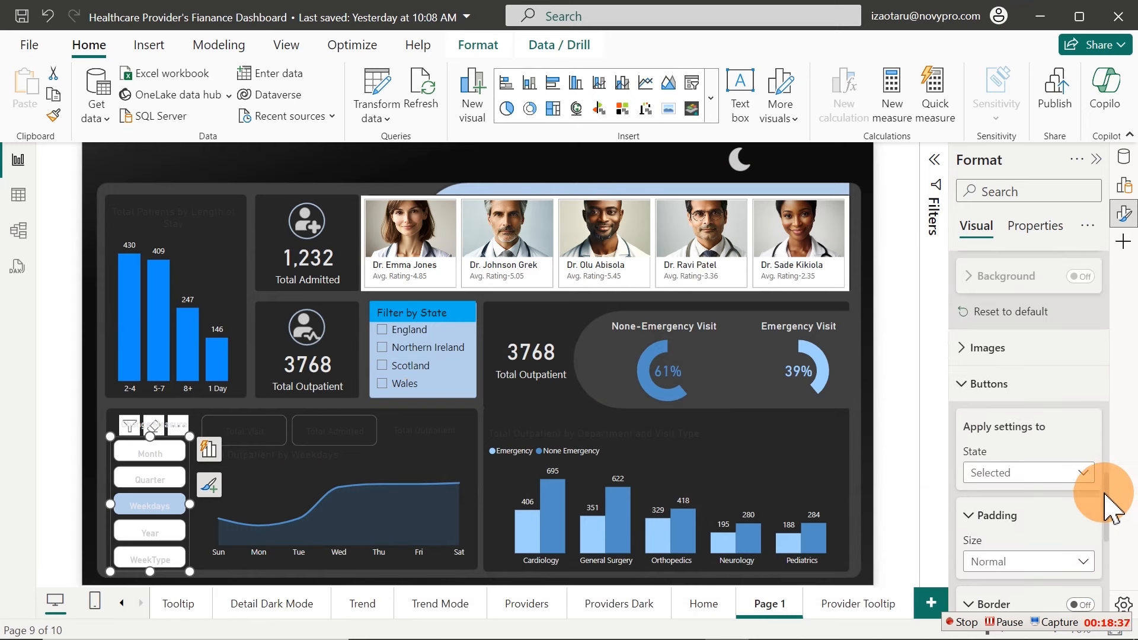
pyautogui.click(1052, 483)
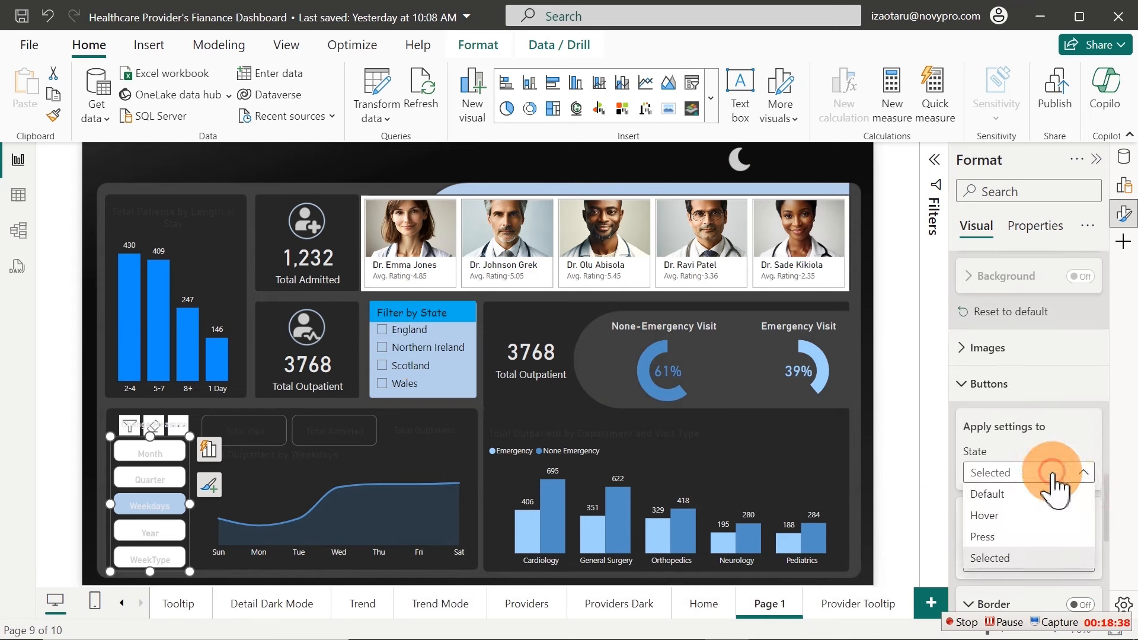
pyautogui.click(1002, 498)
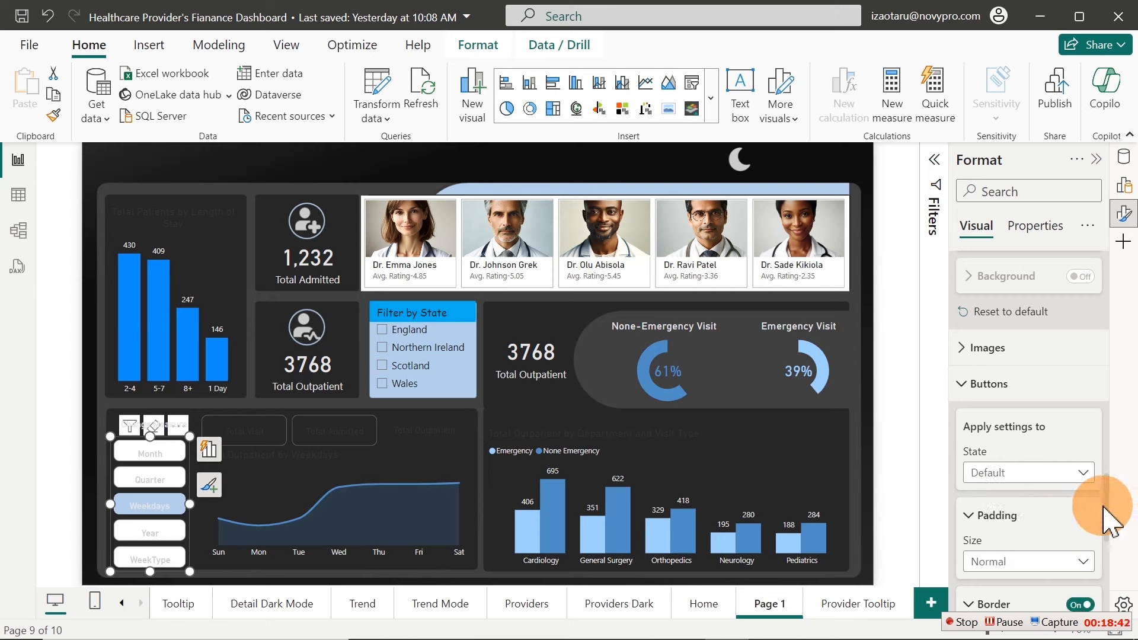
pyautogui.moveTo(1108, 487); pyautogui.dragTo(1108, 554)
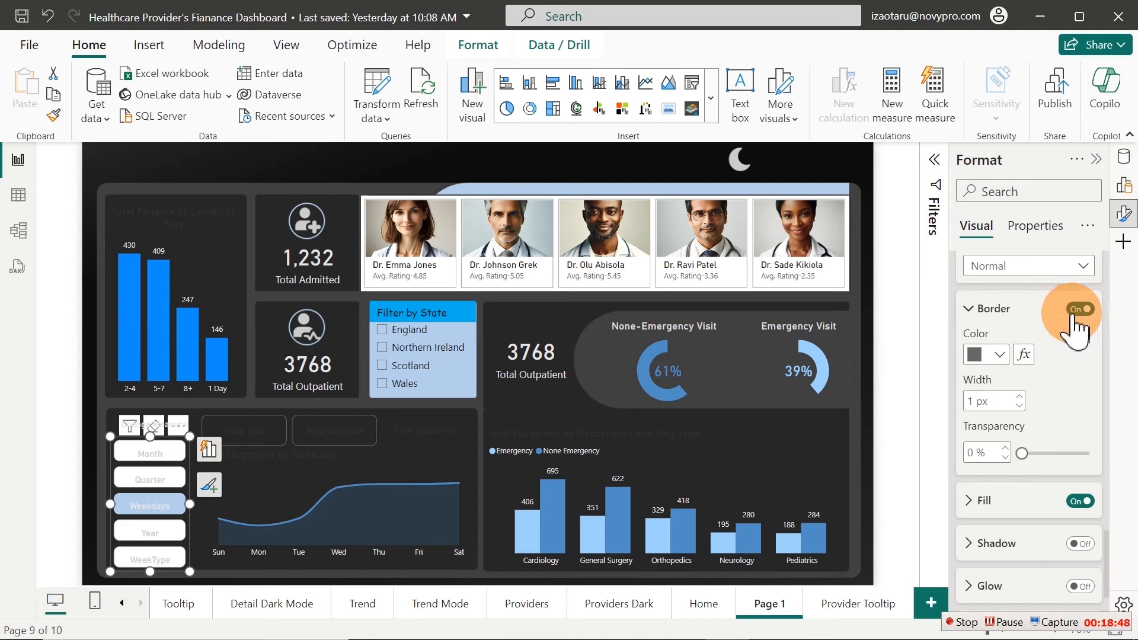
pyautogui.click(1000, 357)
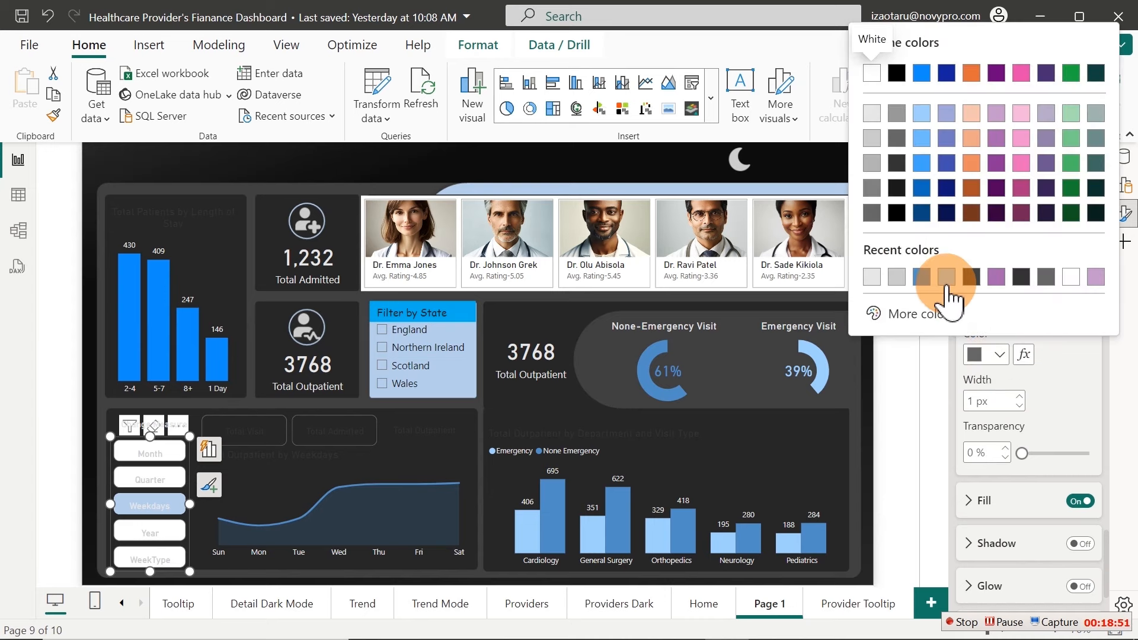
pyautogui.click(947, 276)
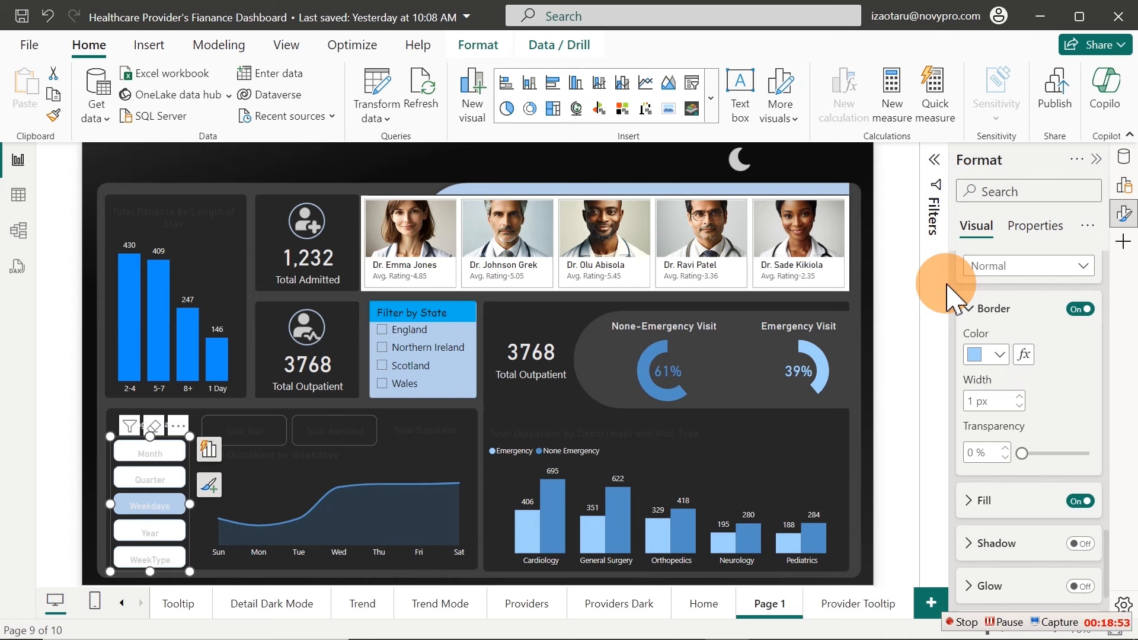
# Set the Change Measure slicer's button fill color to #262626 for the Default state
pyautogui.click(1003, 506)
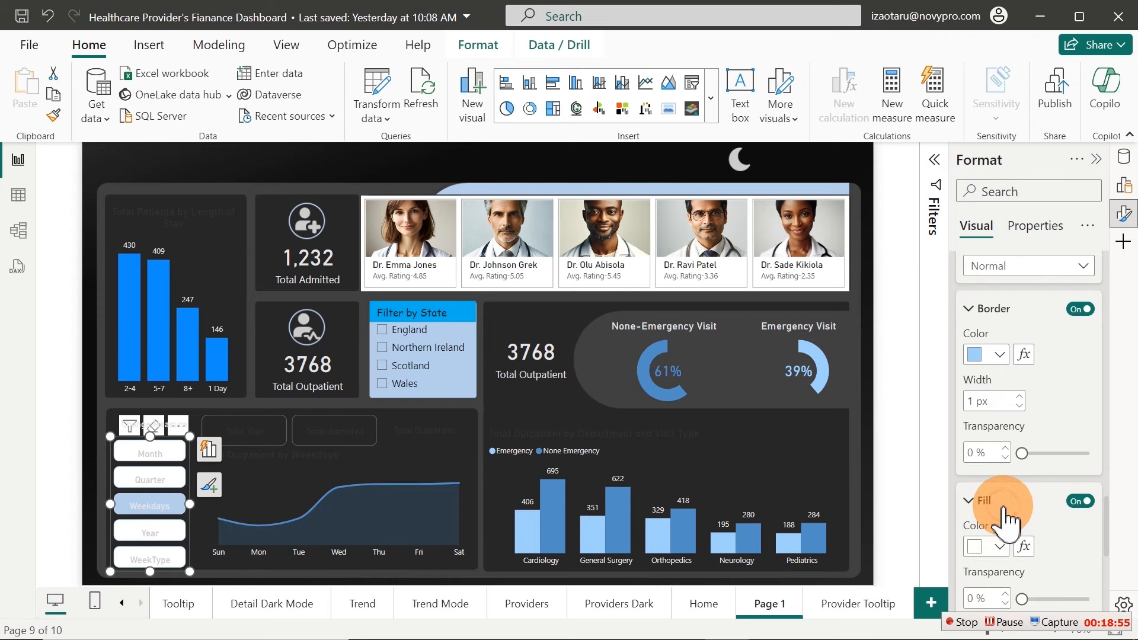
pyautogui.click(999, 547)
pyautogui.click(935, 508)
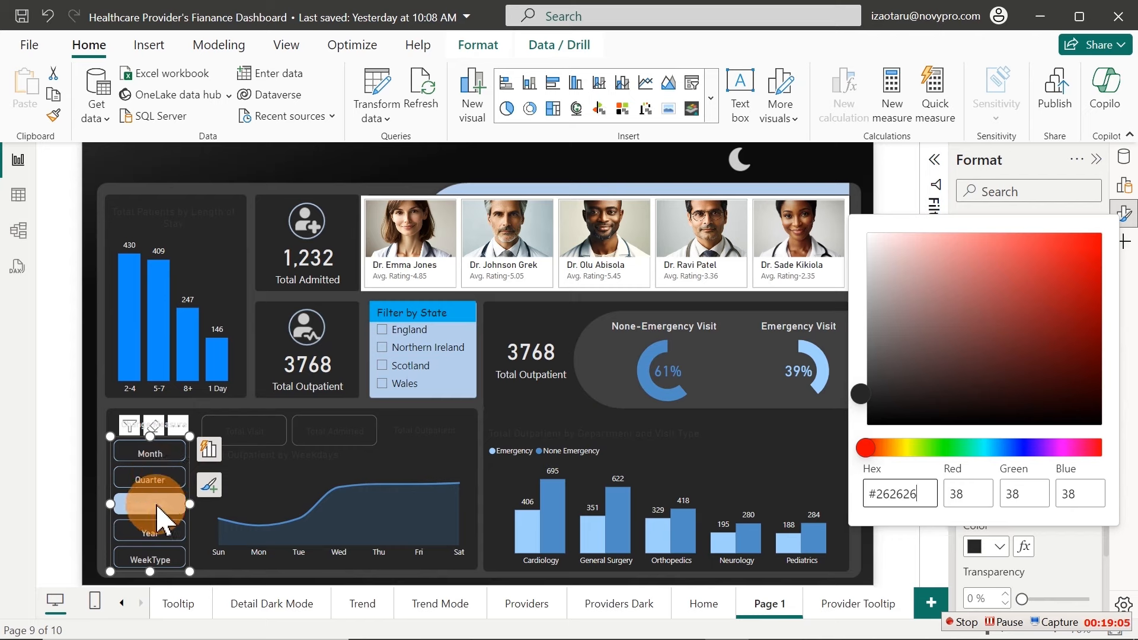
pyautogui.click(1073, 533)
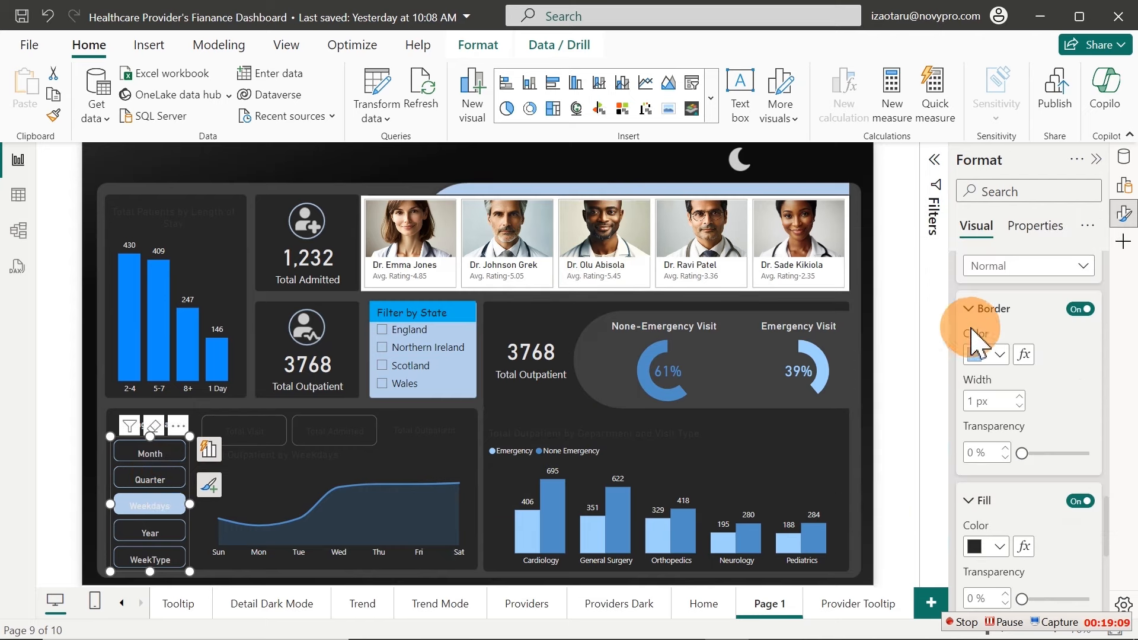
pyautogui.click(1000, 310)
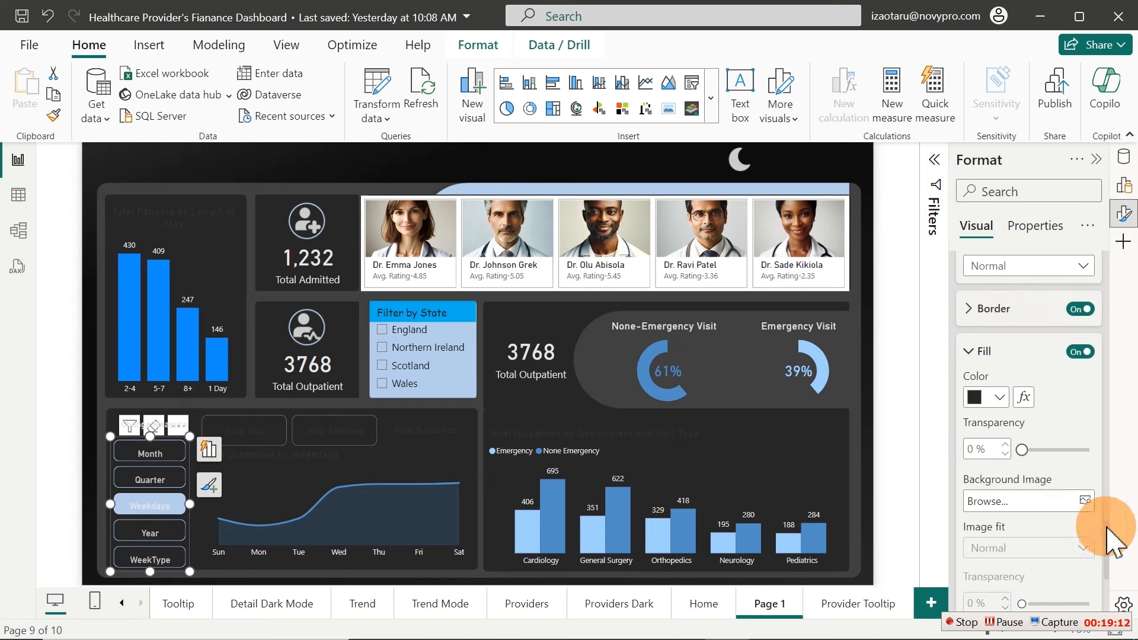
# Set the Change Measure slicer's callout values color to #262626 for the Selected state and choose Quarter in the slicer
pyautogui.moveTo(1106, 534); pyautogui.dragTo(1103, 315)
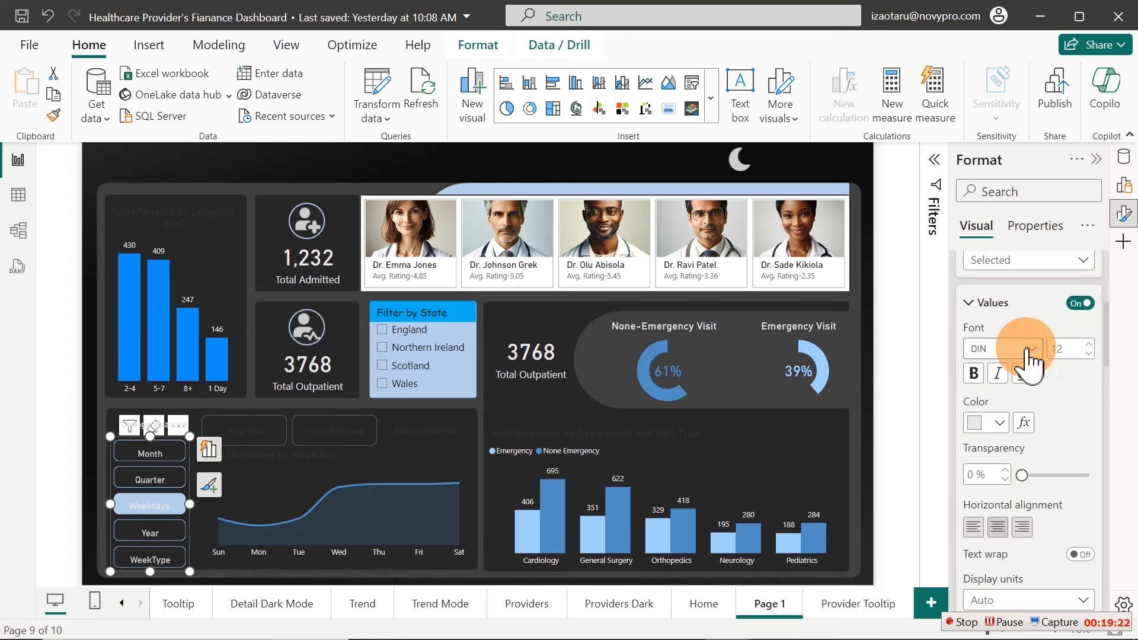
pyautogui.click(998, 424)
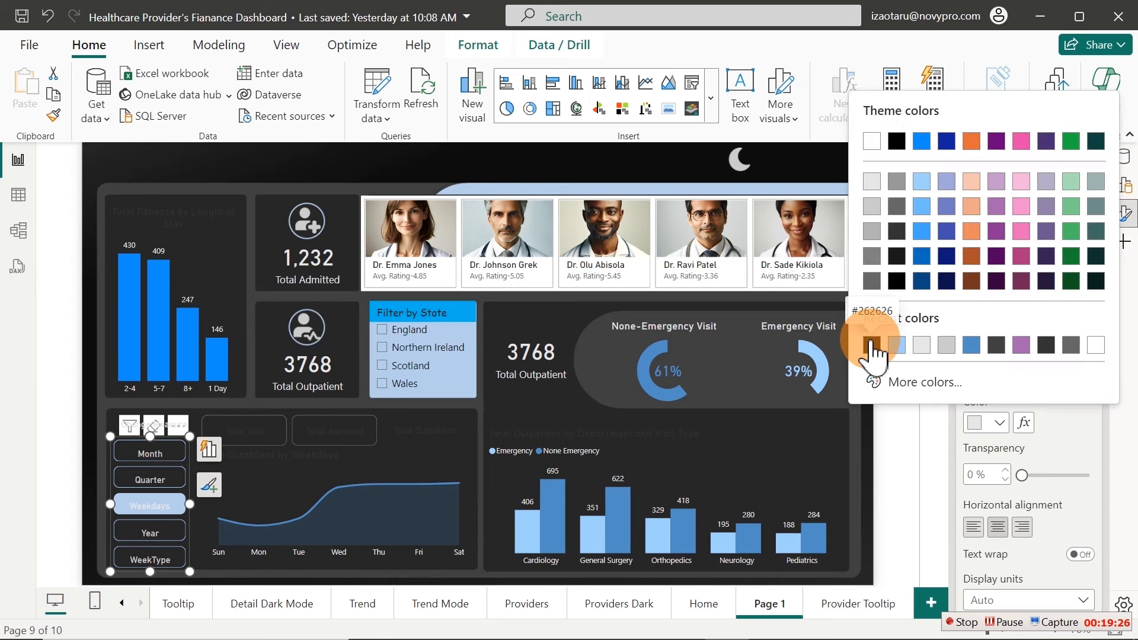
pyautogui.click(871, 346)
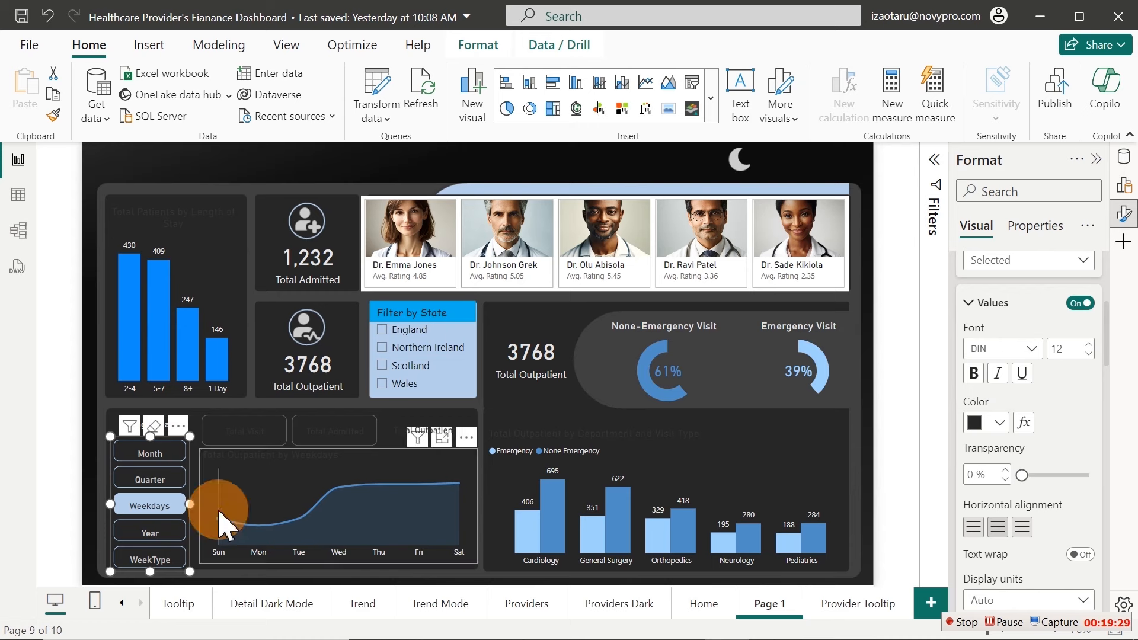
pyautogui.click(143, 475)
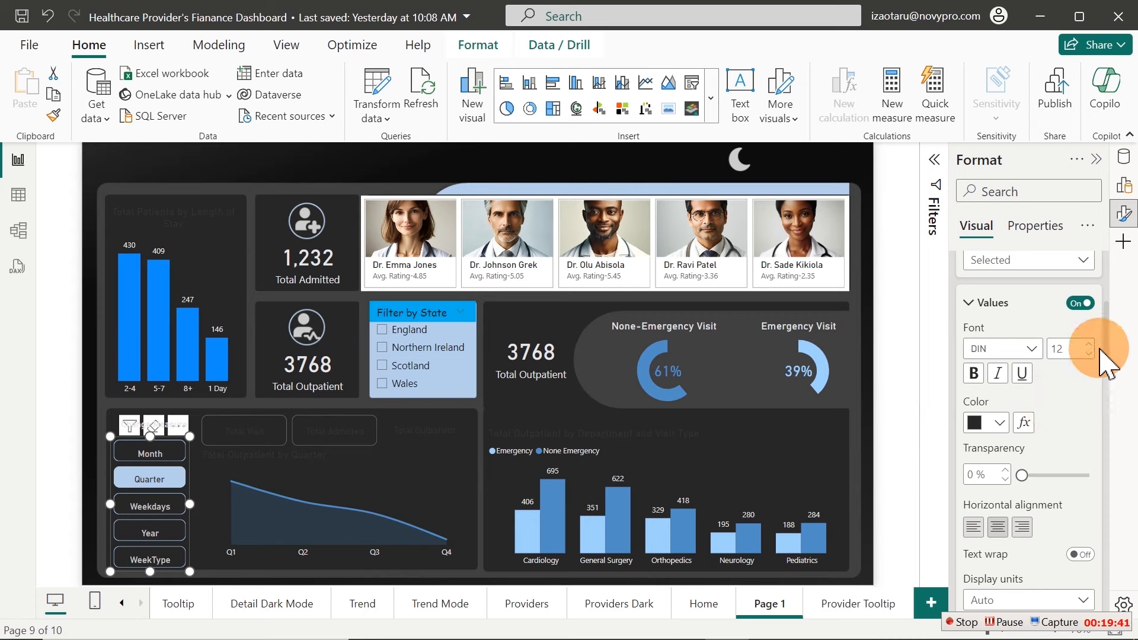
# Set the button fill color of the Change Measure slicer to #508DC7 for the Hover state
pyautogui.moveTo(1108, 350); pyautogui.dragTo(1108, 575)
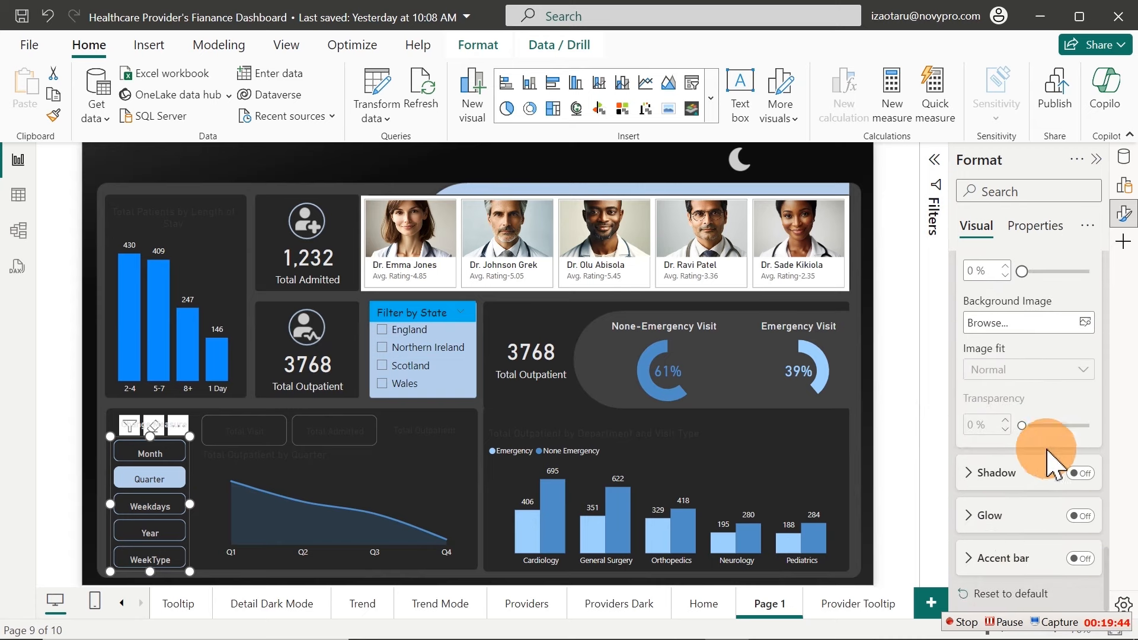
pyautogui.moveTo(1108, 567); pyautogui.dragTo(1109, 512)
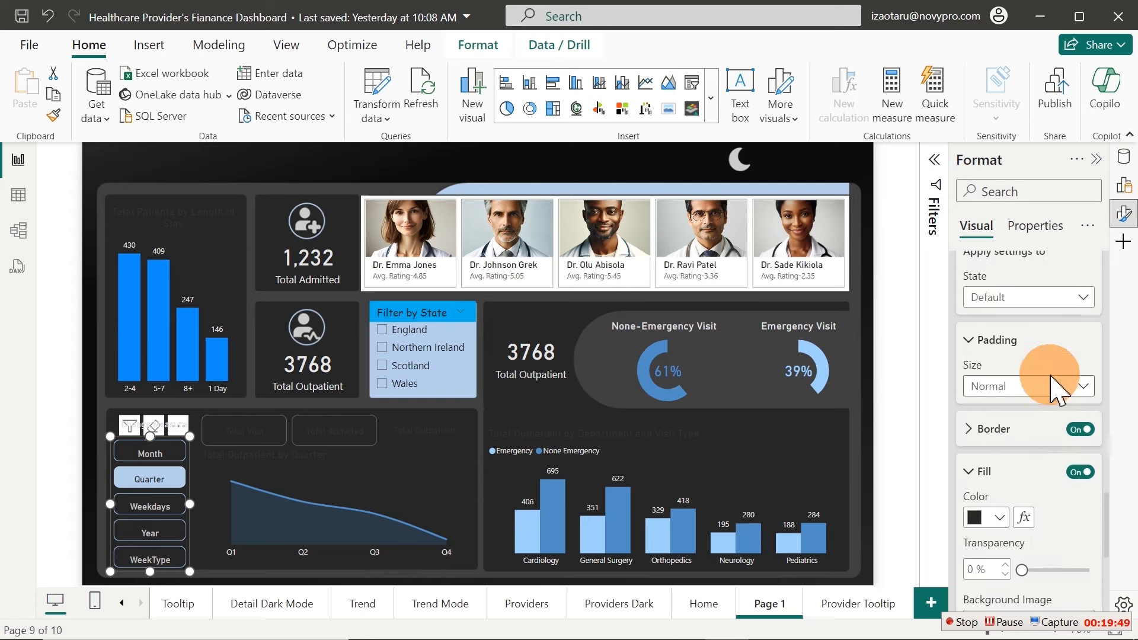
pyautogui.click(1027, 296)
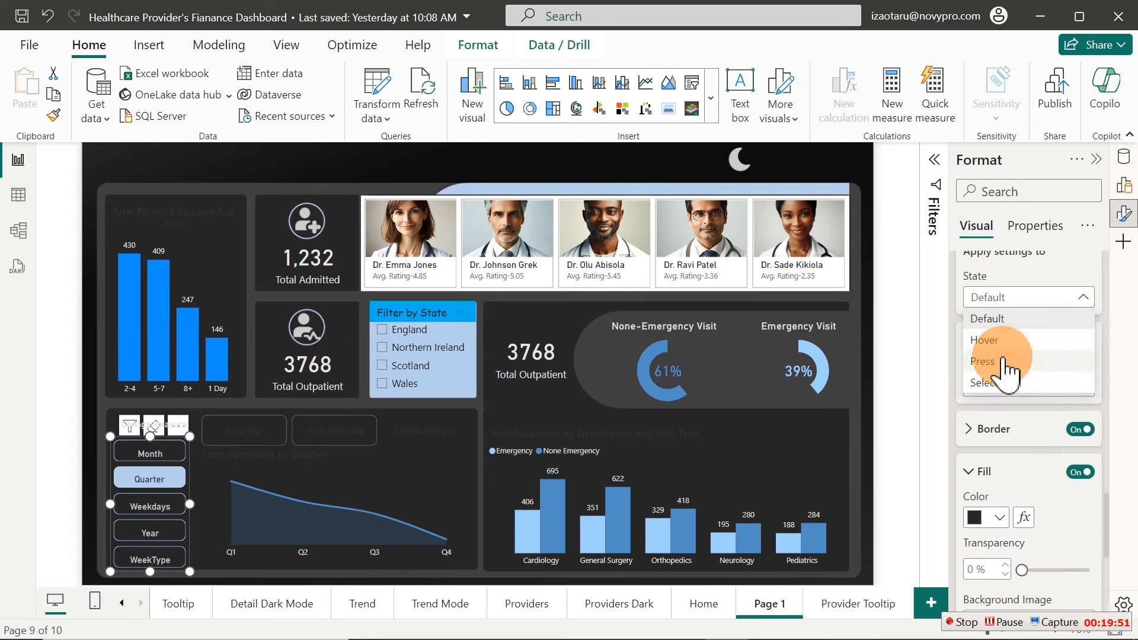
pyautogui.click(988, 340)
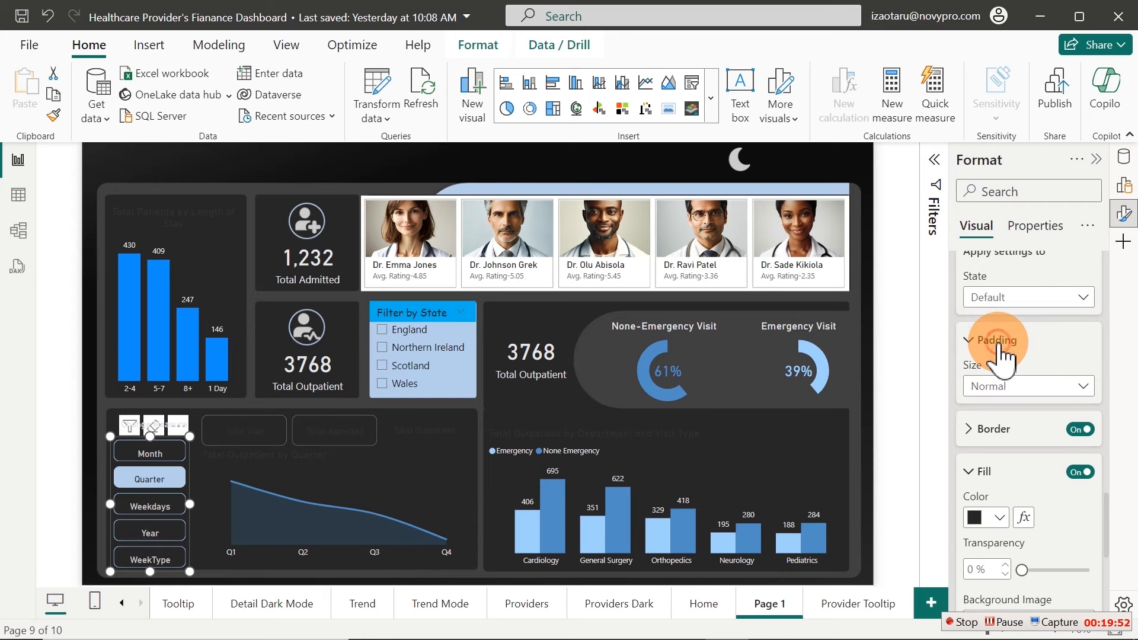
pyautogui.click(1000, 519)
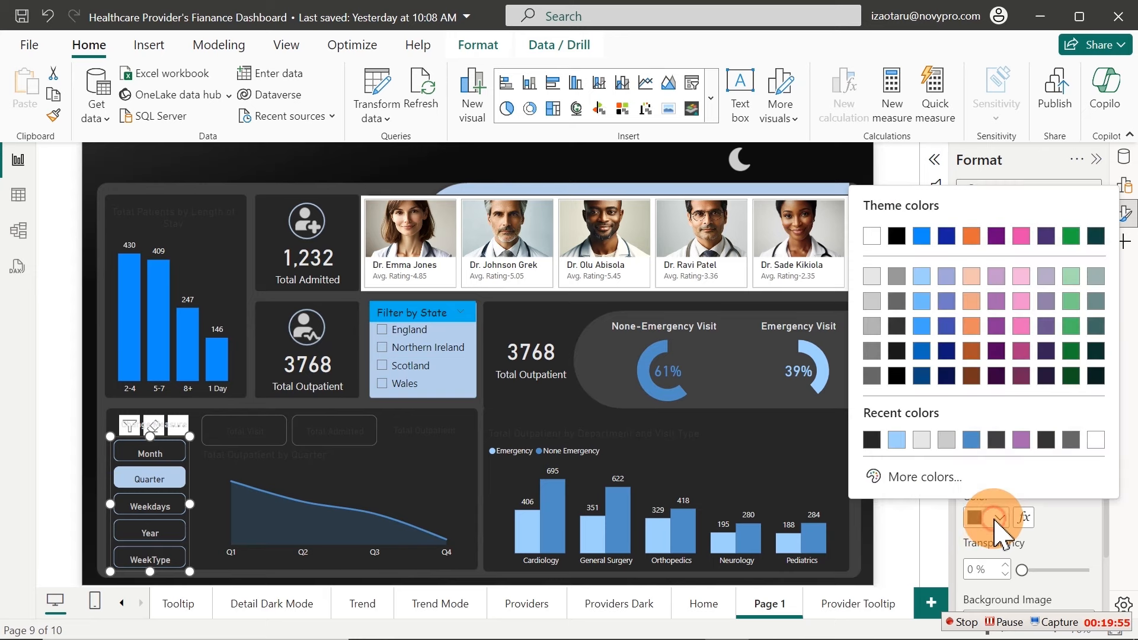
pyautogui.click(972, 440)
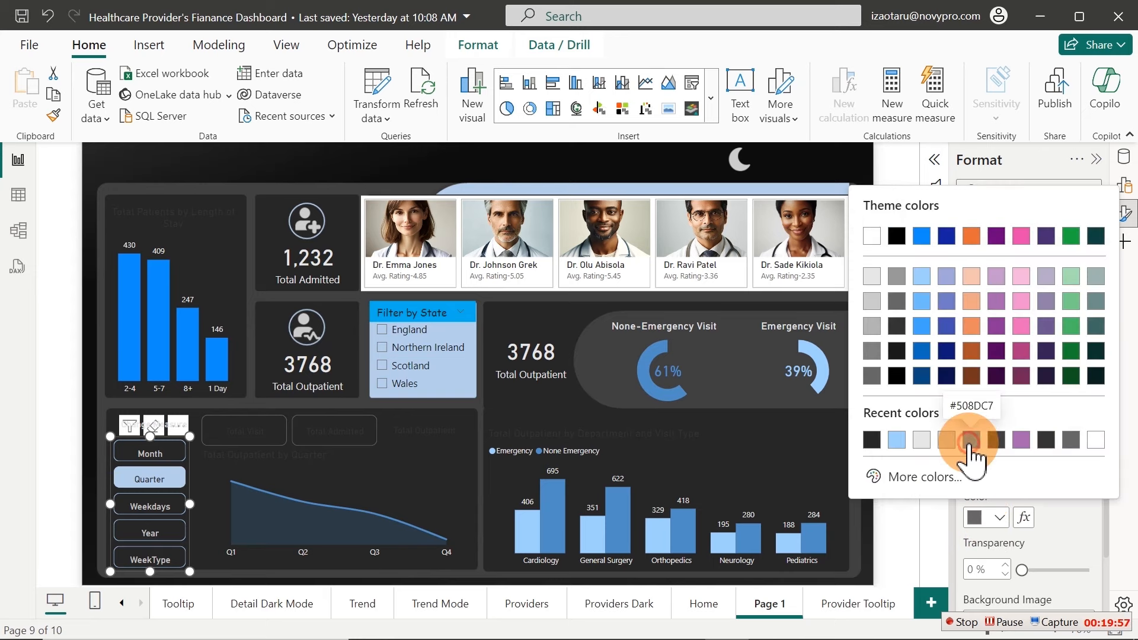
pyautogui.click(971, 440)
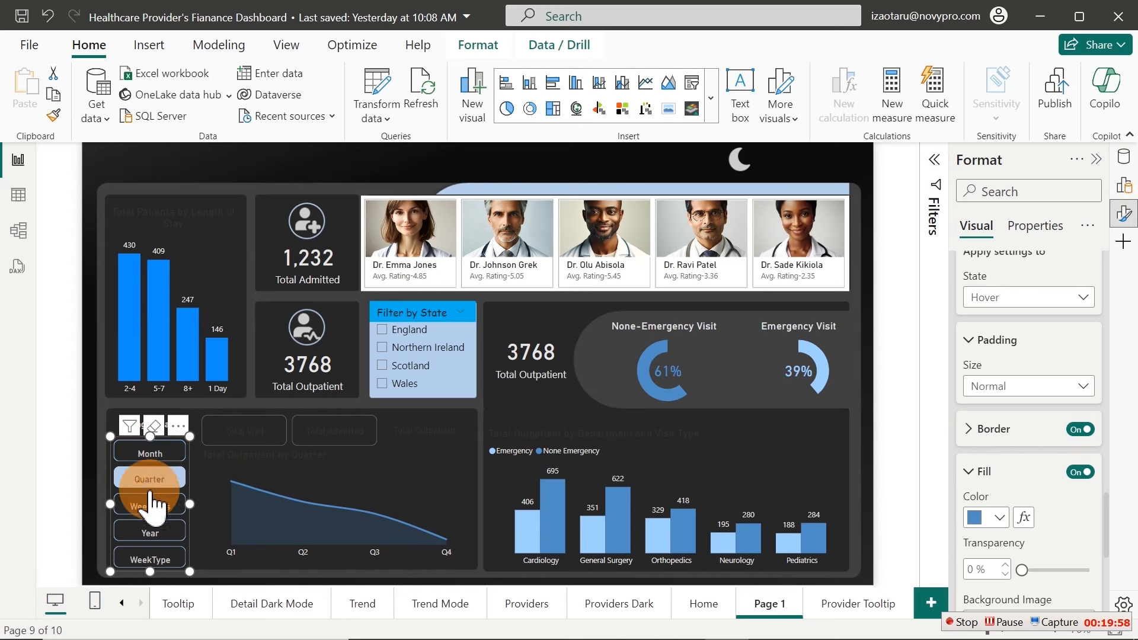
# Copy the Change Measure slicer's formatting onto the button slicer above the line chart and set its layout arrangement to Single row
pyautogui.moveTo(423, 482)
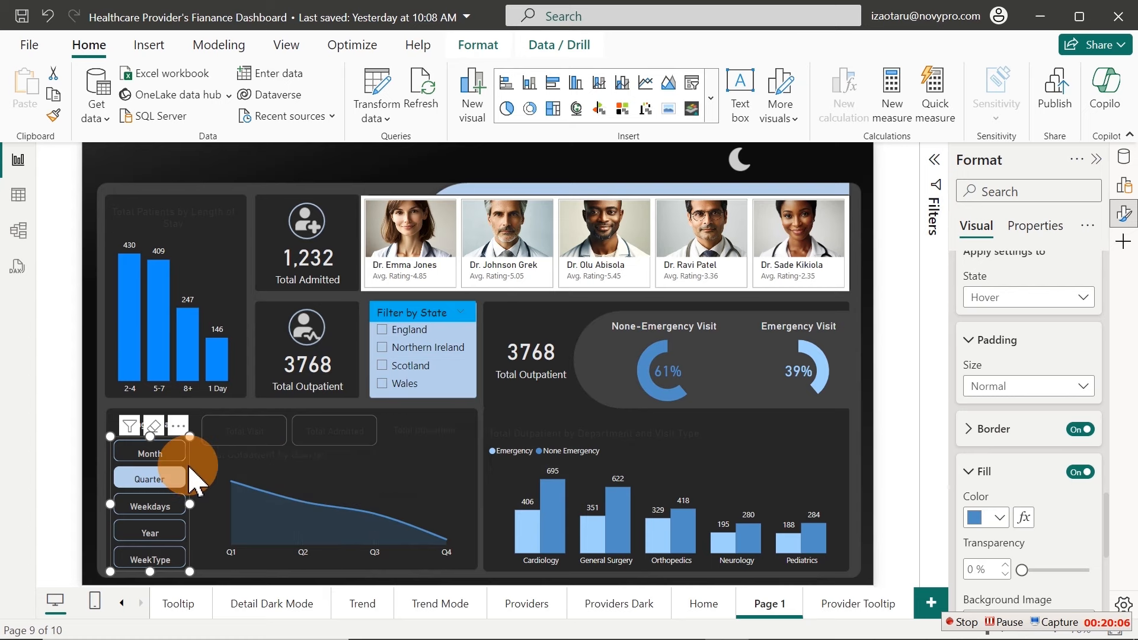
pyautogui.click(53, 121)
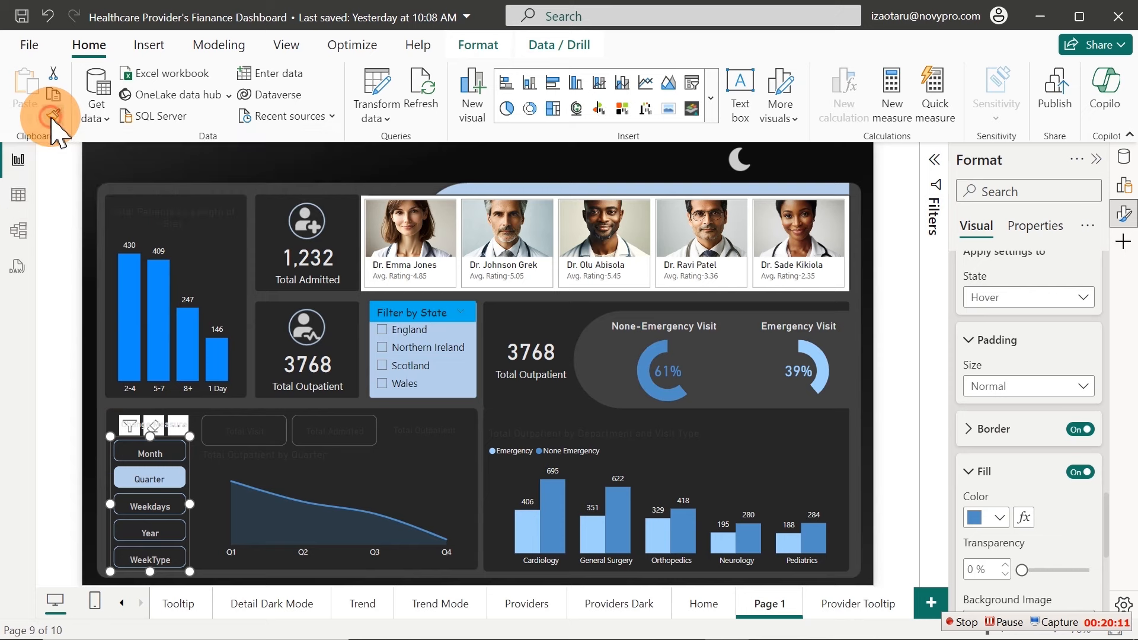
pyautogui.click(403, 435)
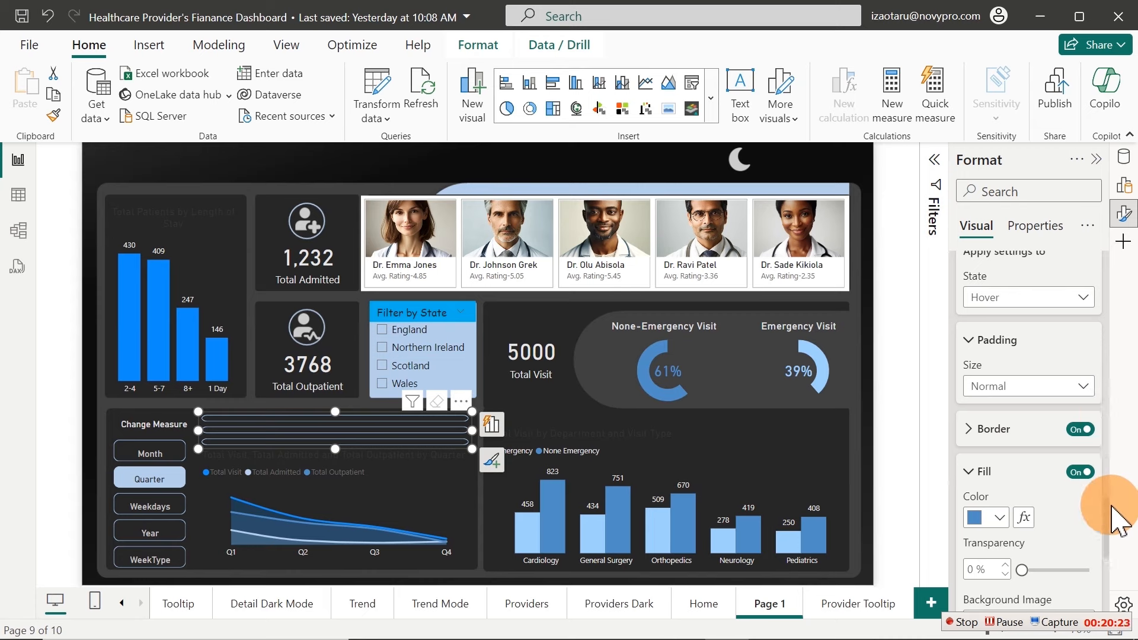
pyautogui.moveTo(1107, 513); pyautogui.dragTo(1119, 281)
pyautogui.click(993, 401)
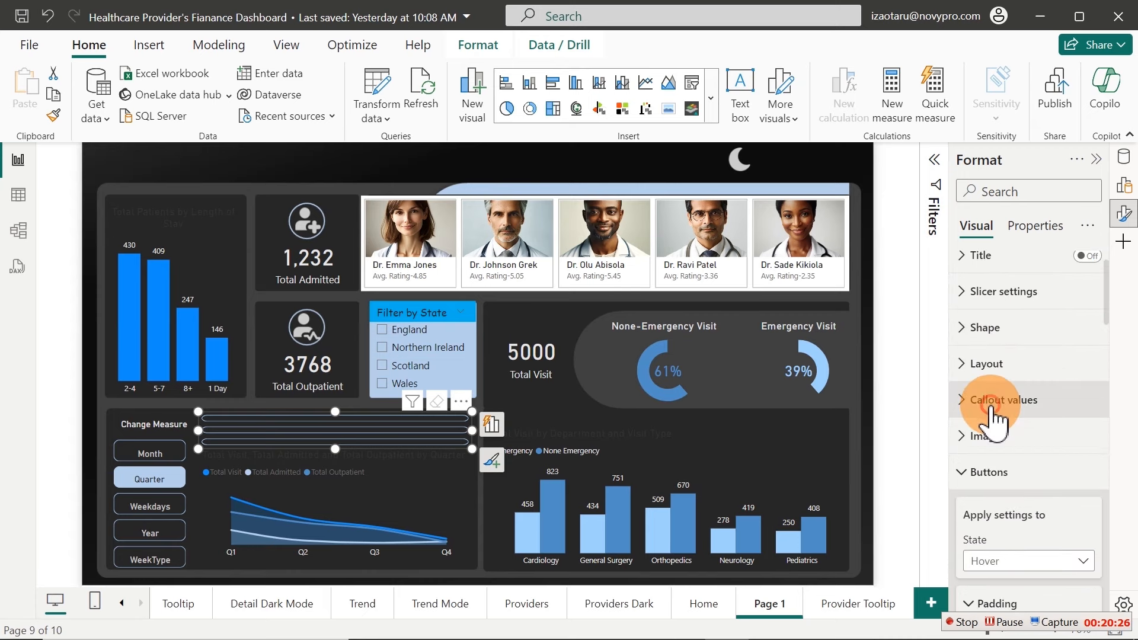
pyautogui.click(986, 364)
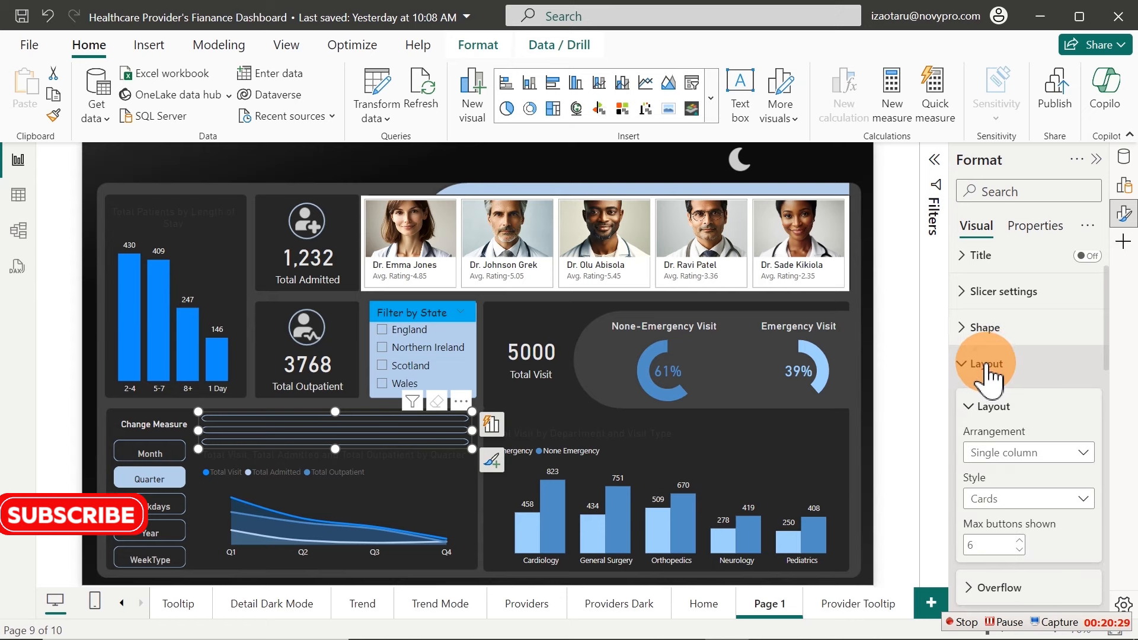
pyautogui.click(1016, 454)
pyautogui.click(1008, 500)
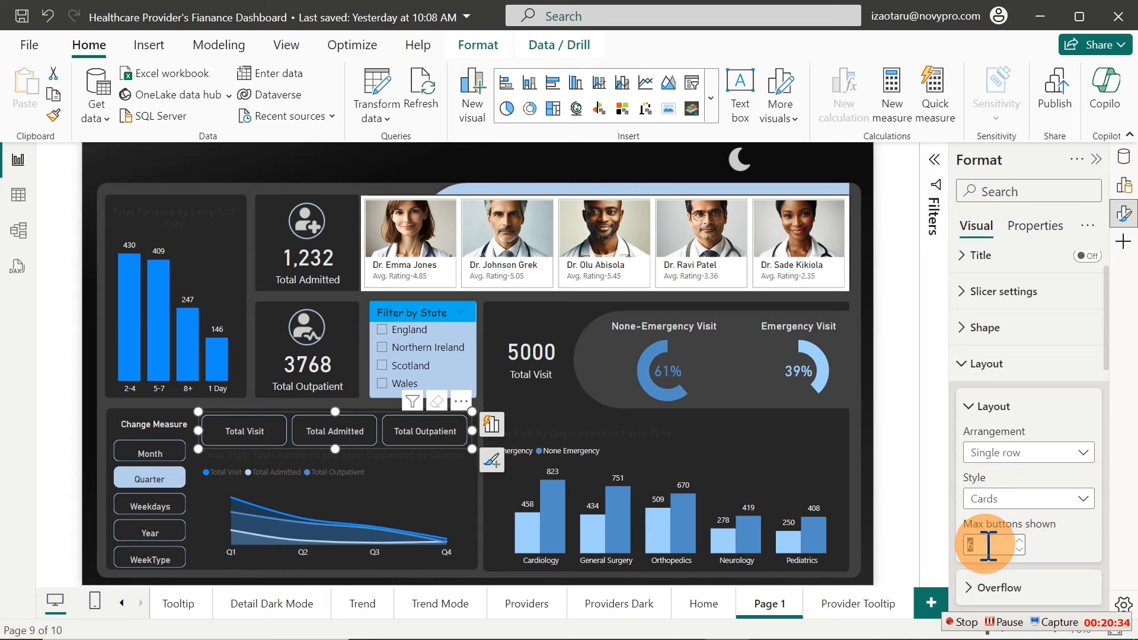
pyautogui.click(550, 170)
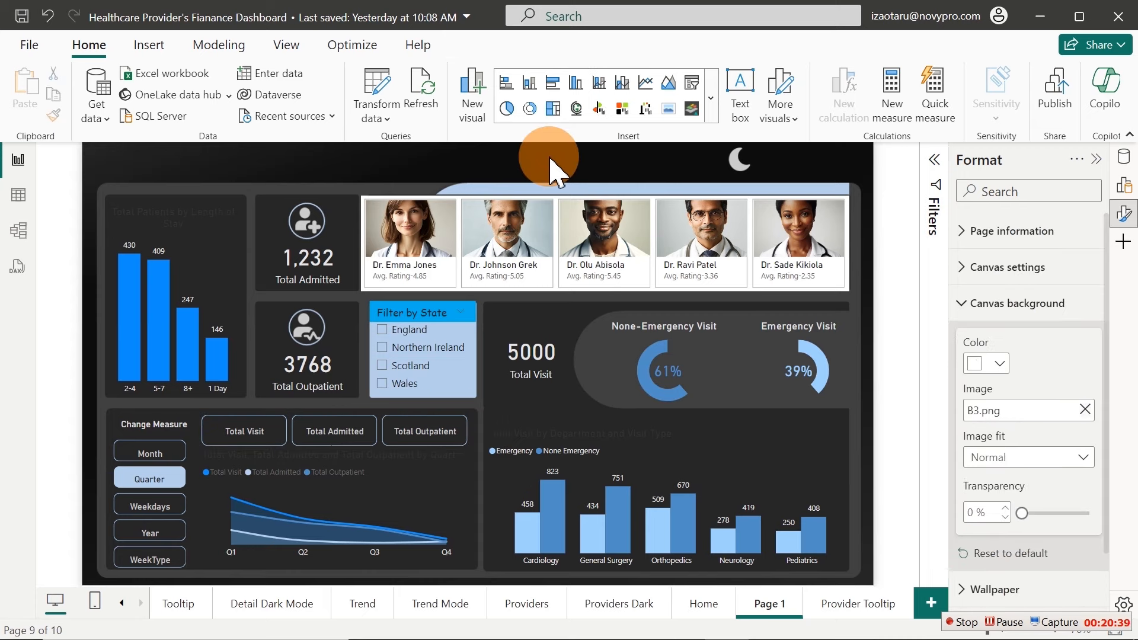
# Test the single-row button slicer by switching between Total Visit, Total Admitted and Total Outpatient
pyautogui.click(240, 434)
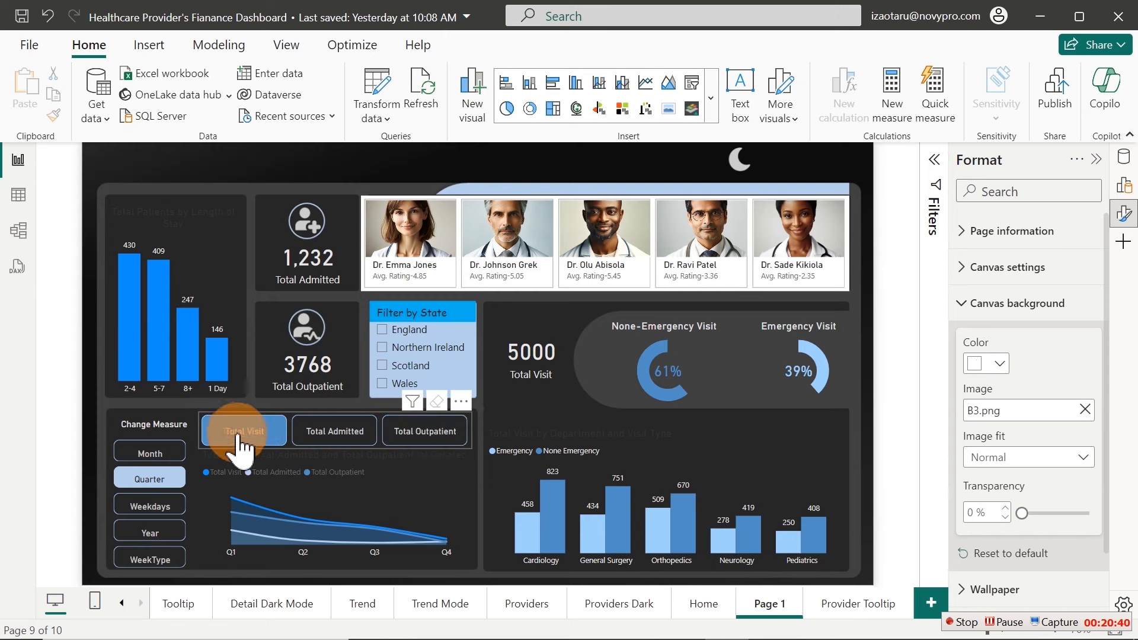
pyautogui.click(317, 431)
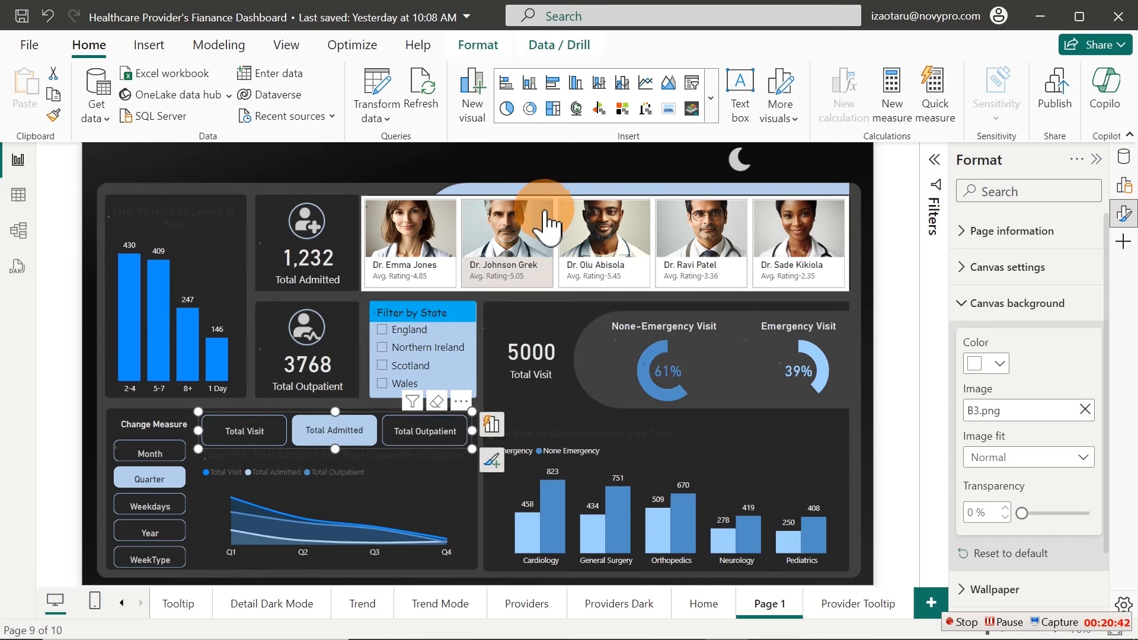
pyautogui.click(261, 432)
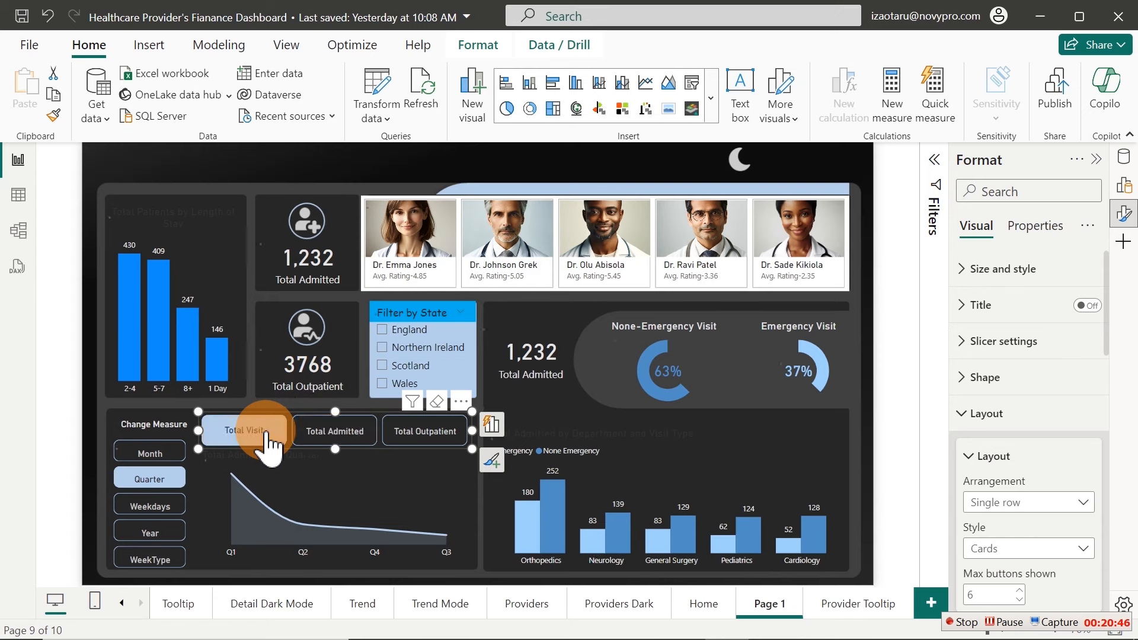
pyautogui.click(394, 439)
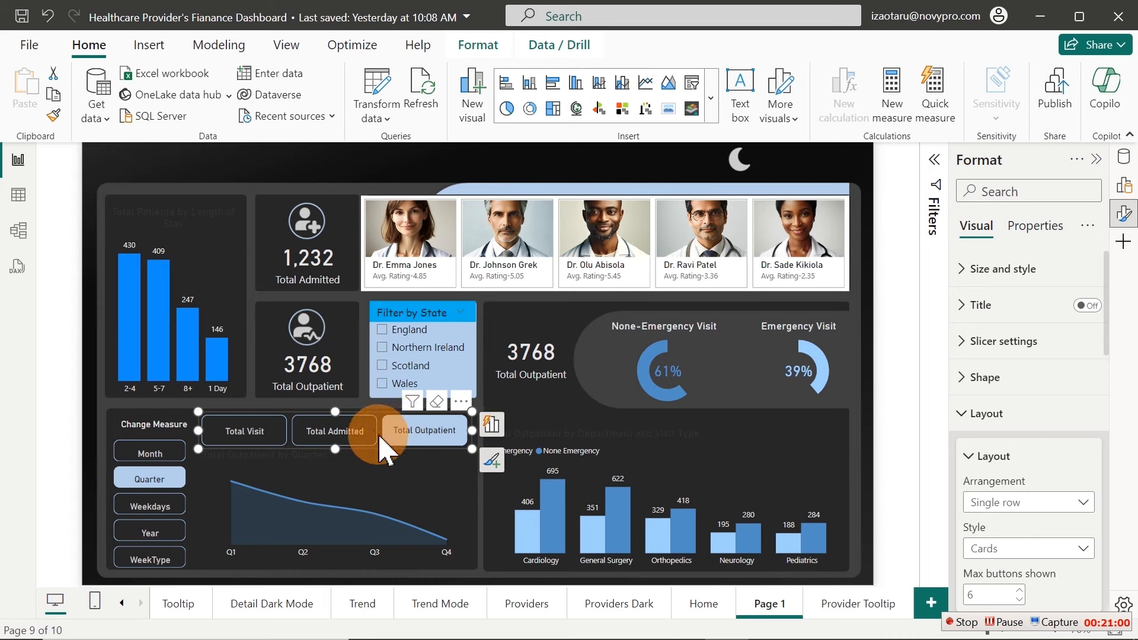
pyautogui.click(361, 429)
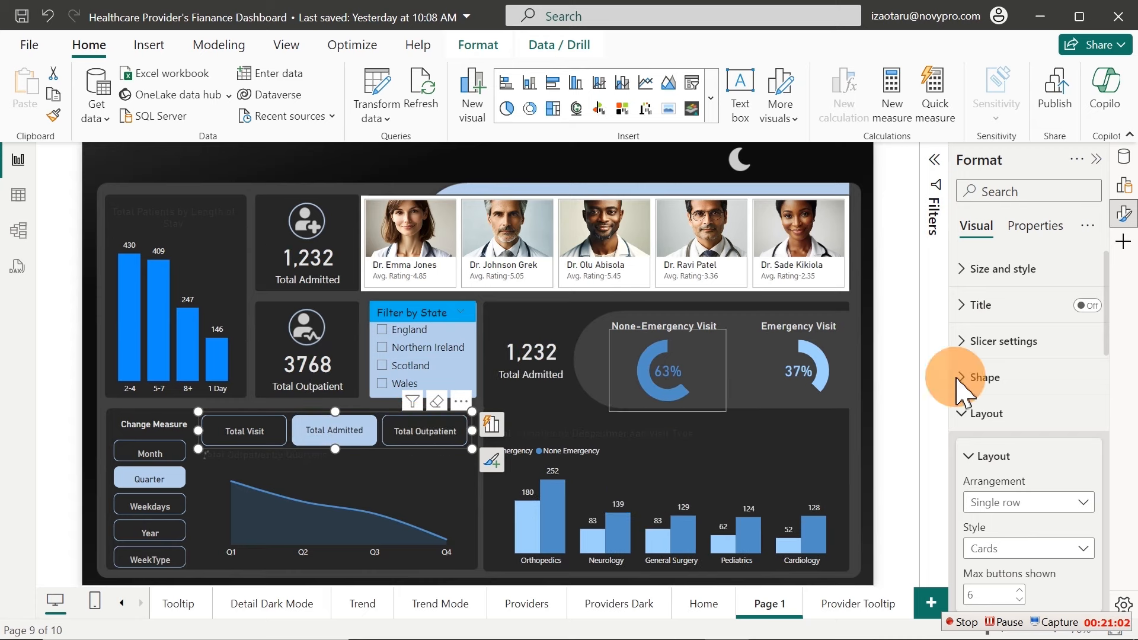
# Set the callout values color of the single-row button slicer to dark gray for the Press state and choose Total Visit
pyautogui.click(999, 415)
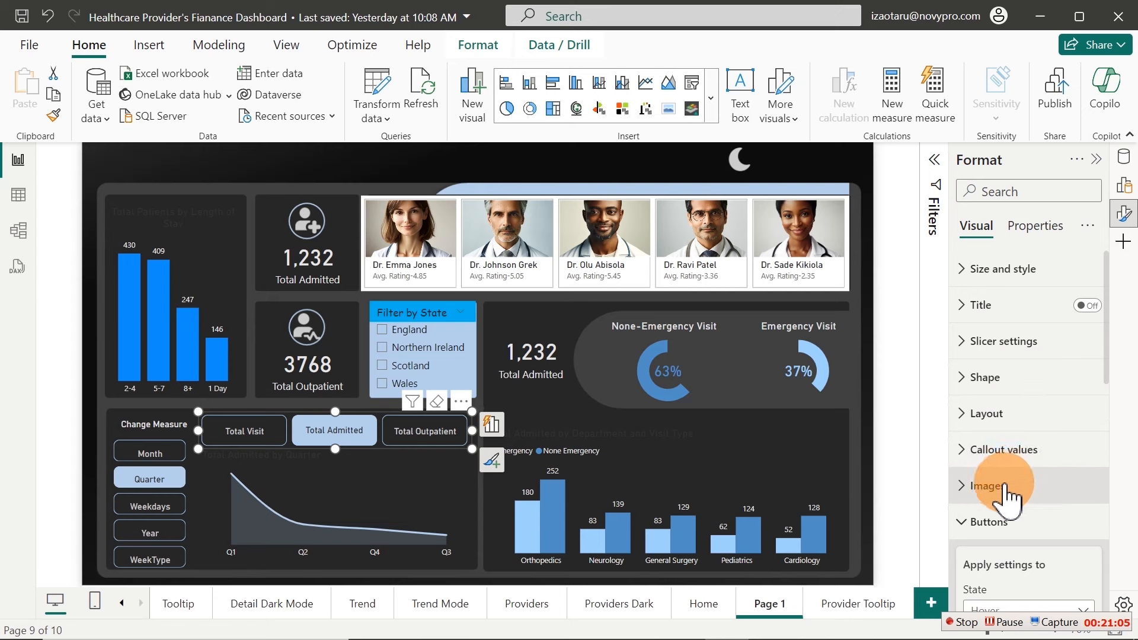
pyautogui.click(1013, 450)
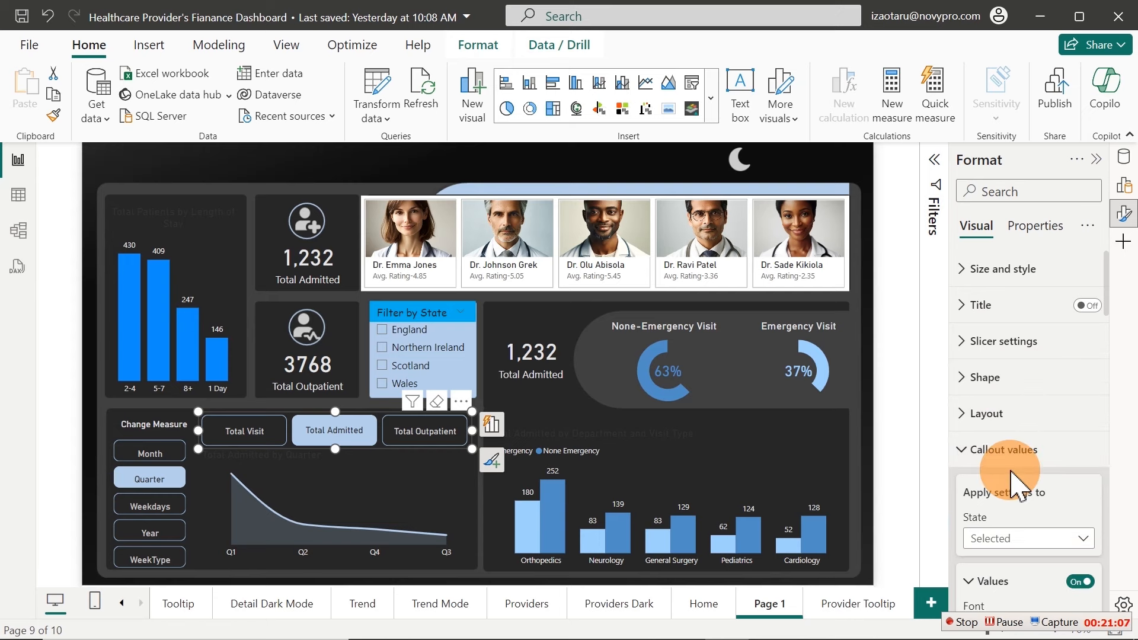
pyautogui.moveTo(1113, 309); pyautogui.dragTo(1079, 343)
pyautogui.click(1030, 308)
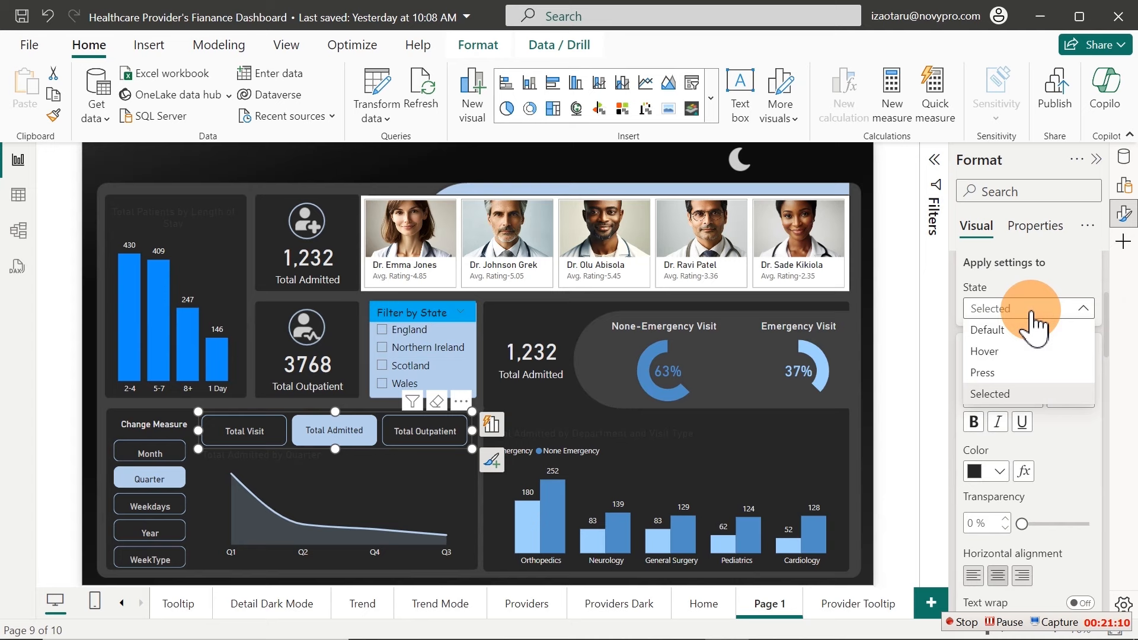
pyautogui.click(999, 374)
pyautogui.click(999, 471)
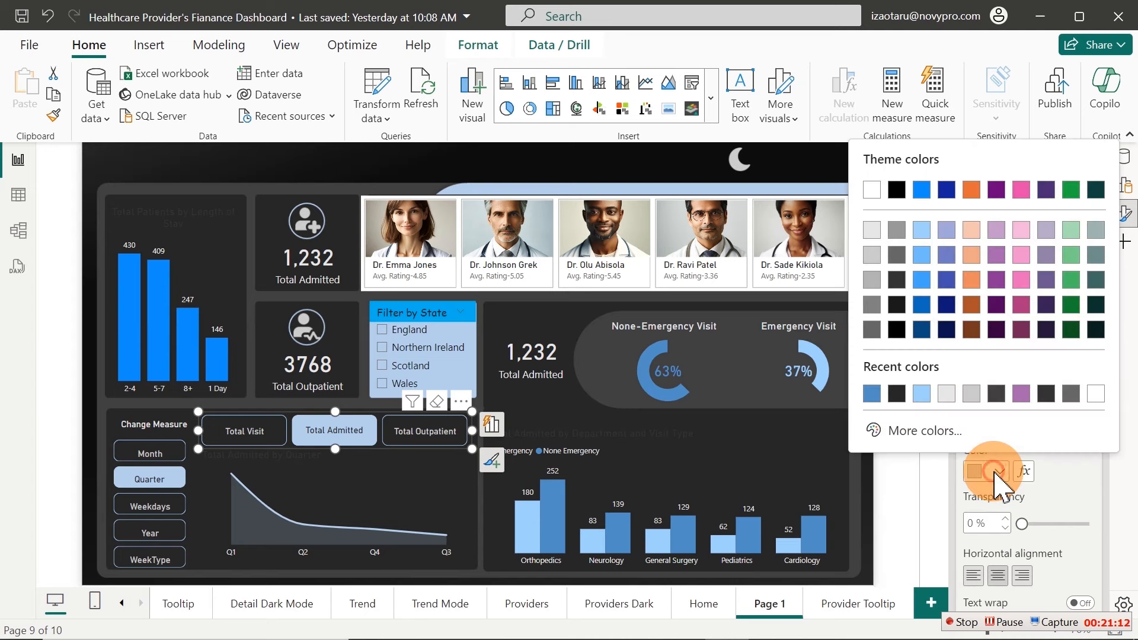
pyautogui.click(897, 393)
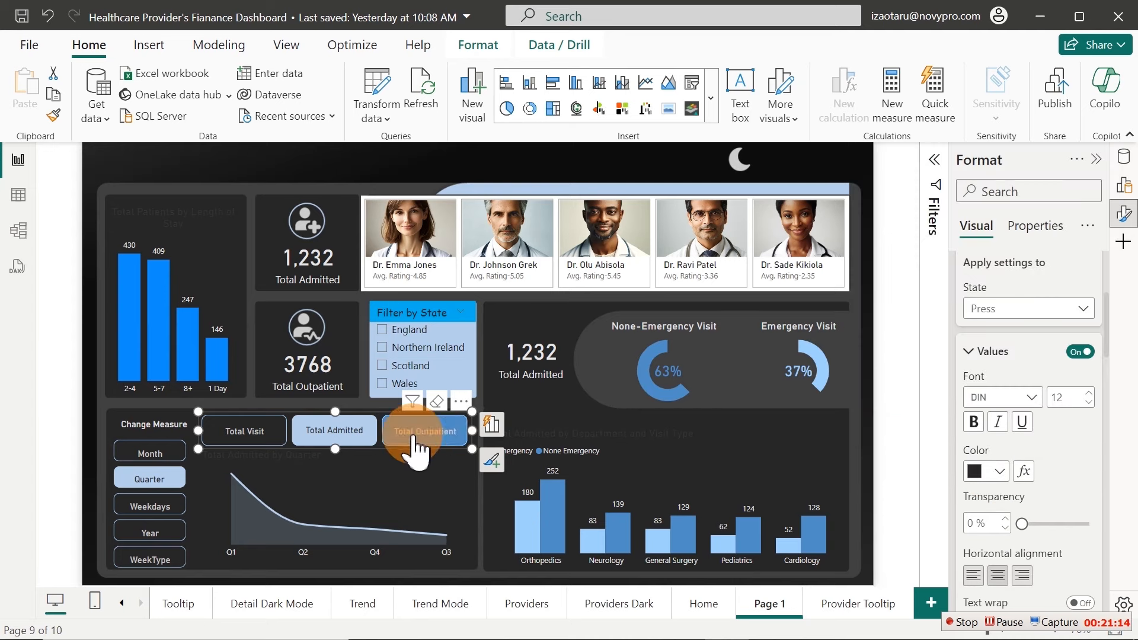
pyautogui.click(261, 430)
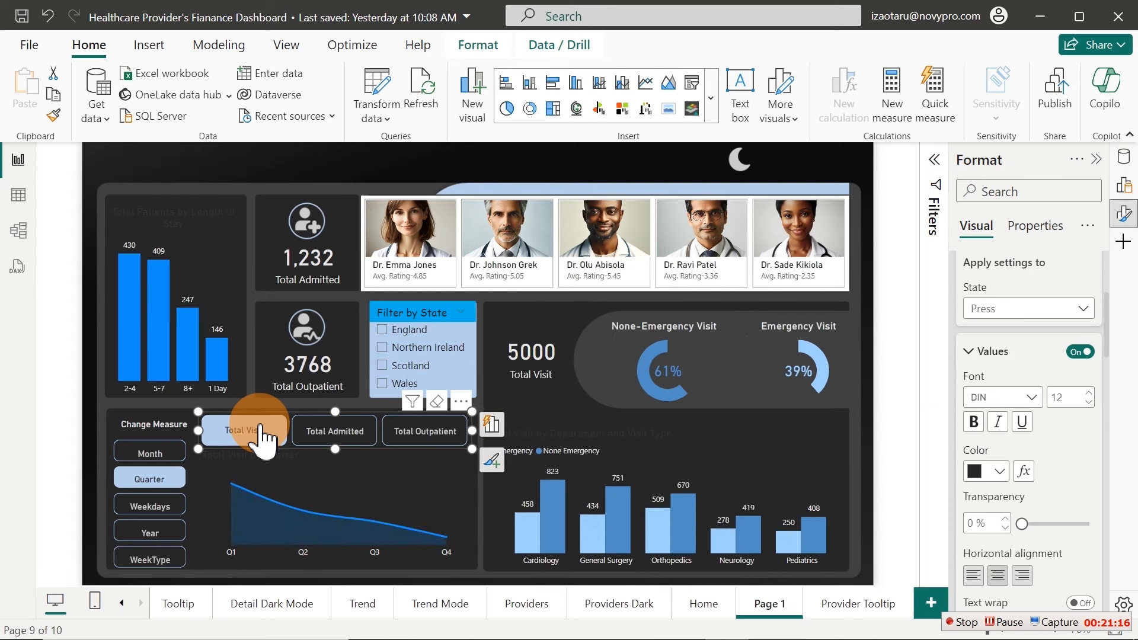
# Set the column color of the Total Patients by Length of Stay chart to #a0d1ff
pyautogui.click(197, 274)
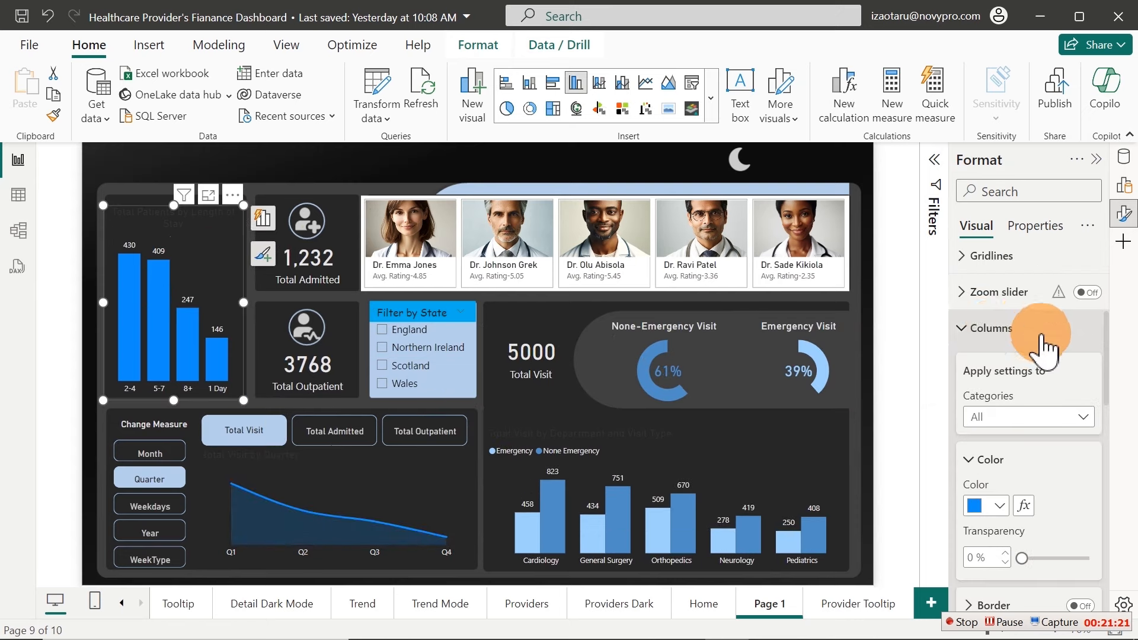
pyautogui.click(990, 329)
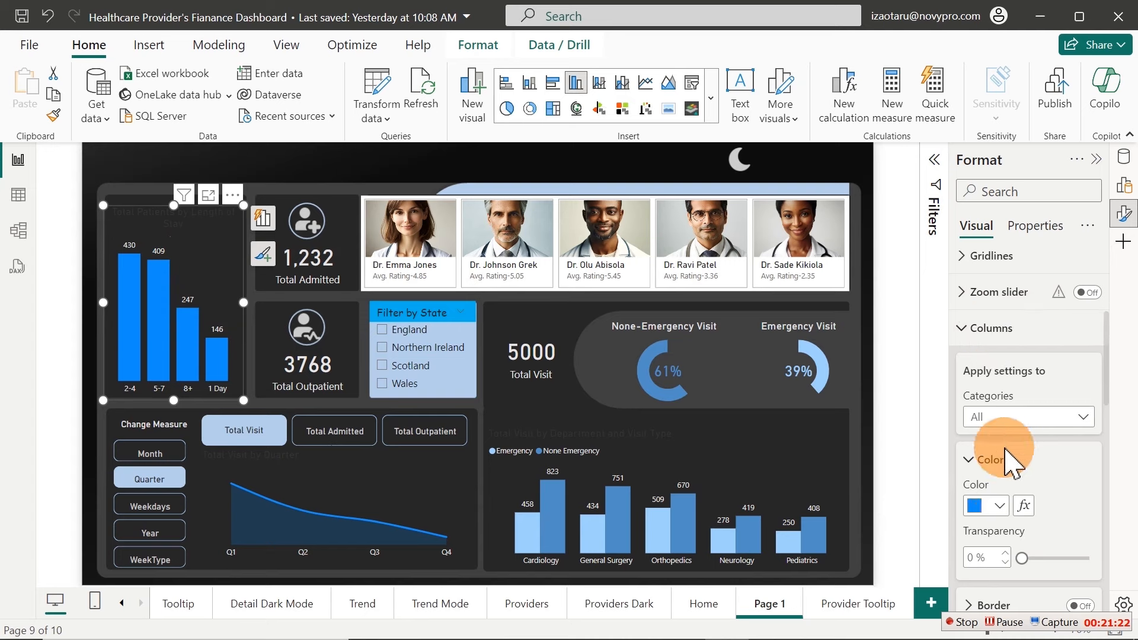
pyautogui.click(996, 505)
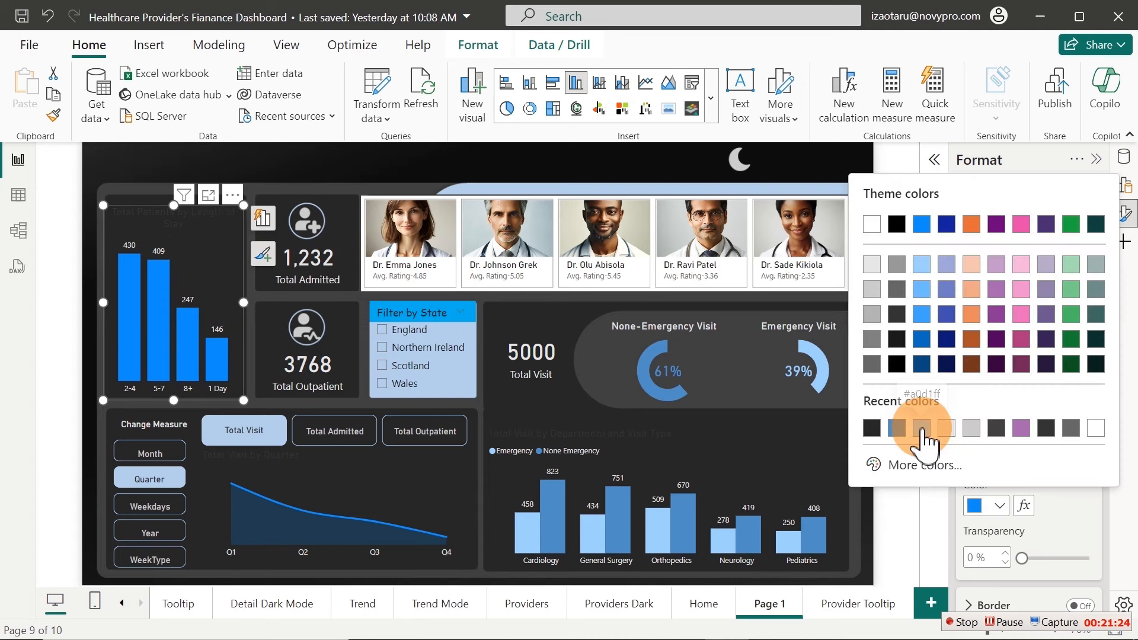
pyautogui.click(922, 428)
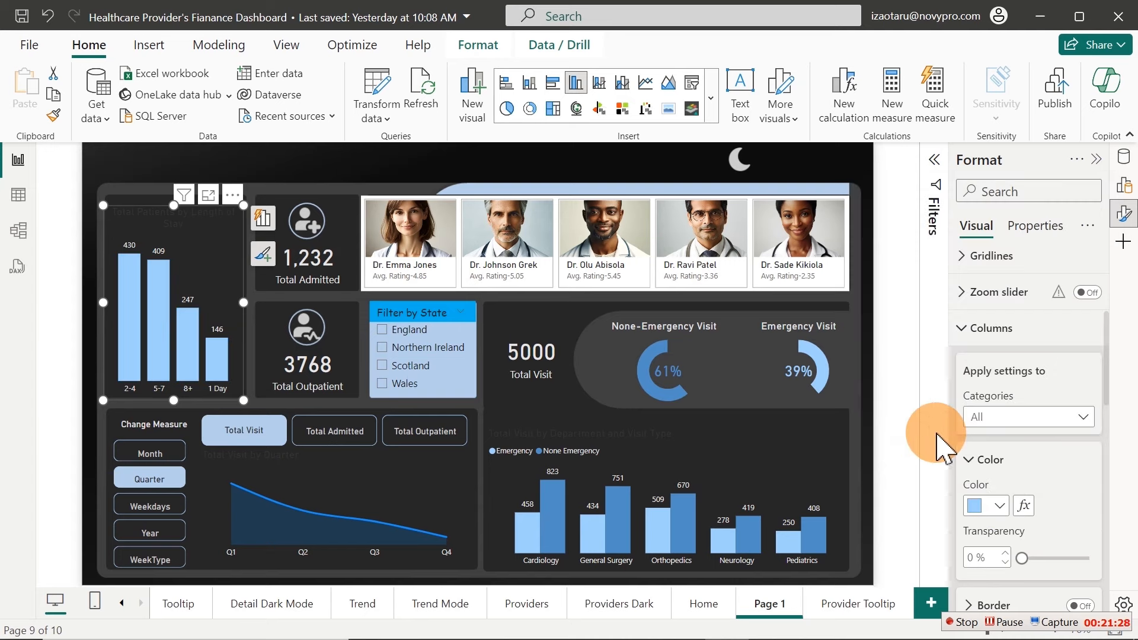
# Apply a Gradient color to the length-of-stay columns, with White, 20% darker for the lowest value and #70bbff for the highest value
pyautogui.click(1024, 505)
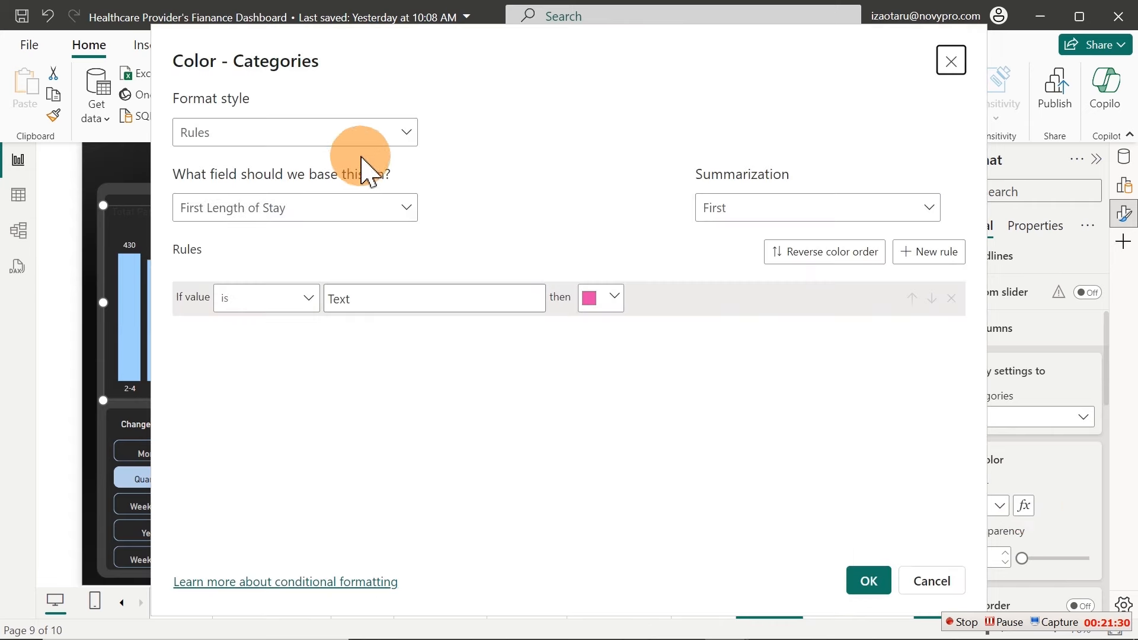
pyautogui.click(369, 132)
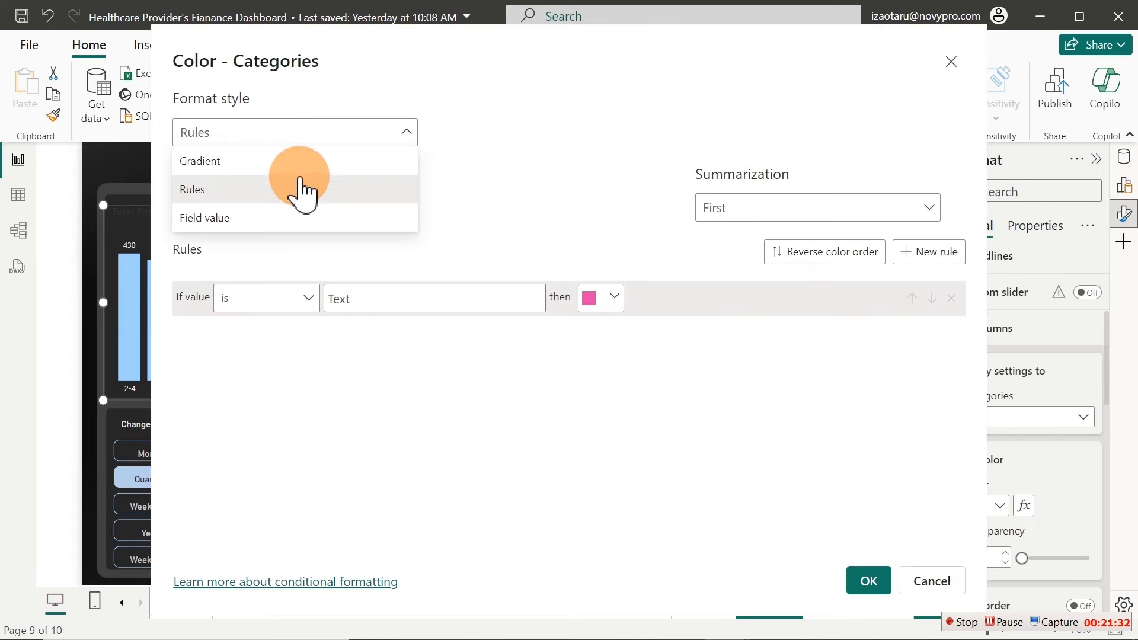
pyautogui.click(243, 166)
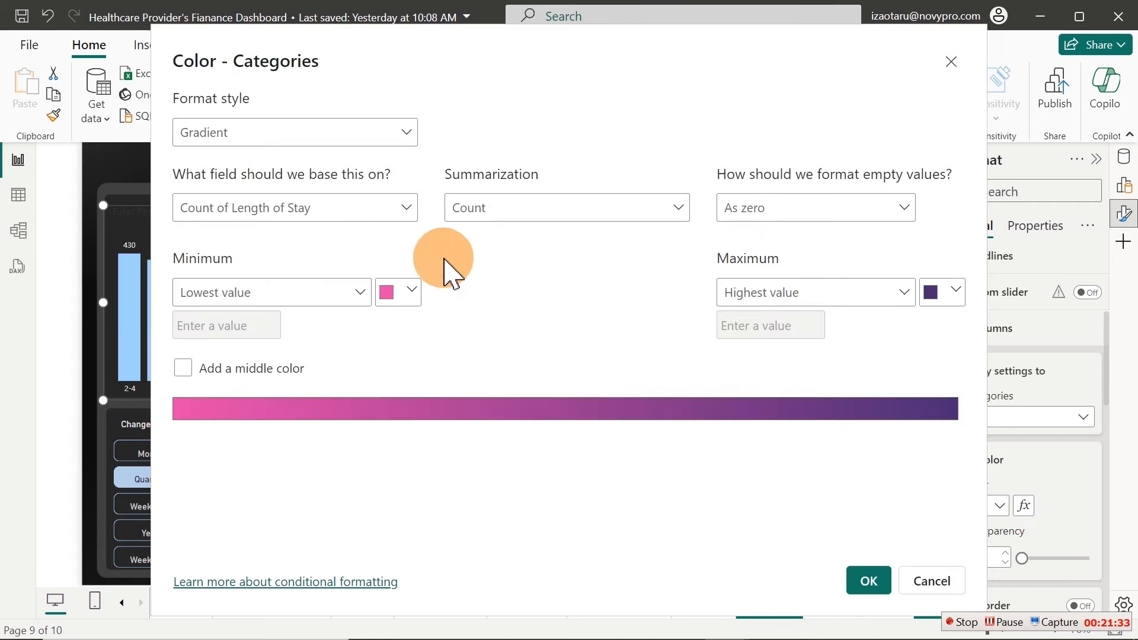
pyautogui.click(956, 293)
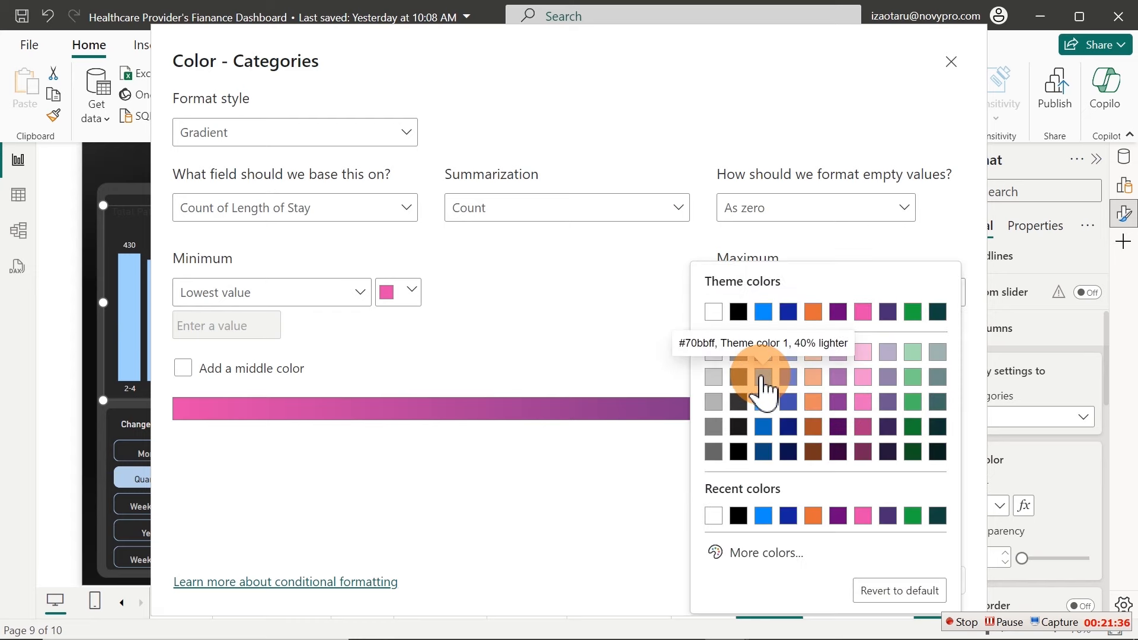
pyautogui.click(764, 377)
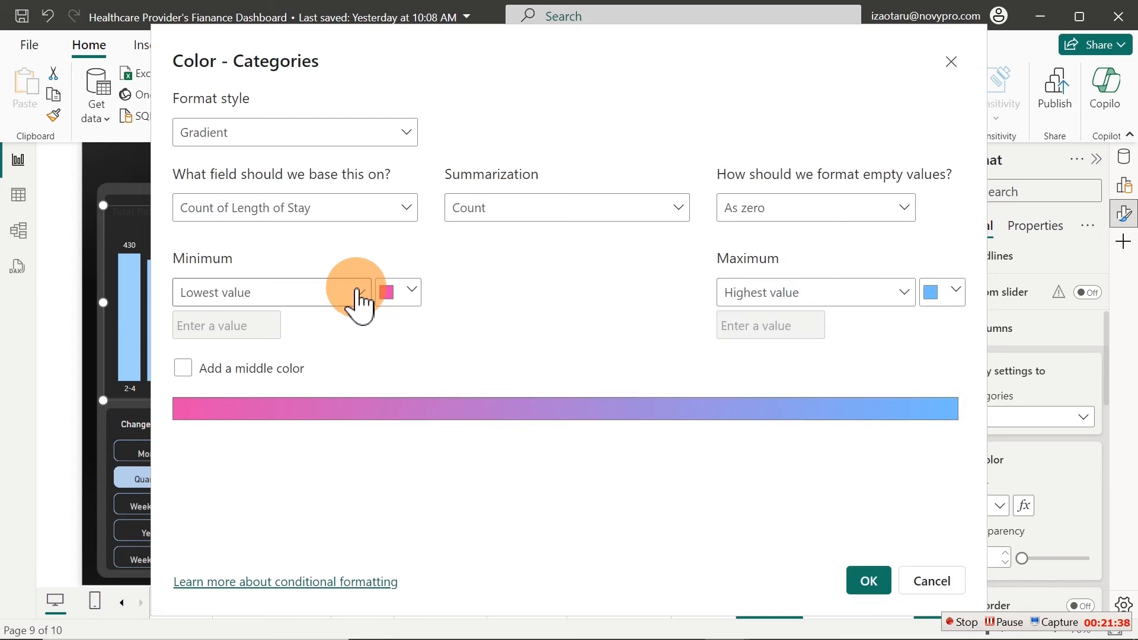
pyautogui.click(398, 293)
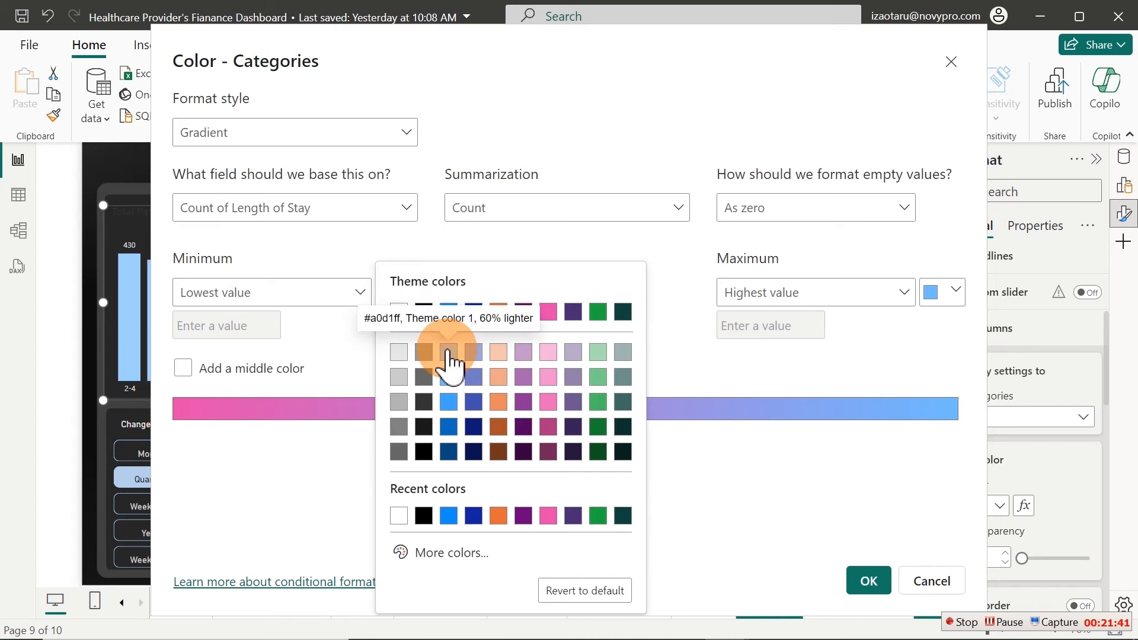
pyautogui.click(447, 350)
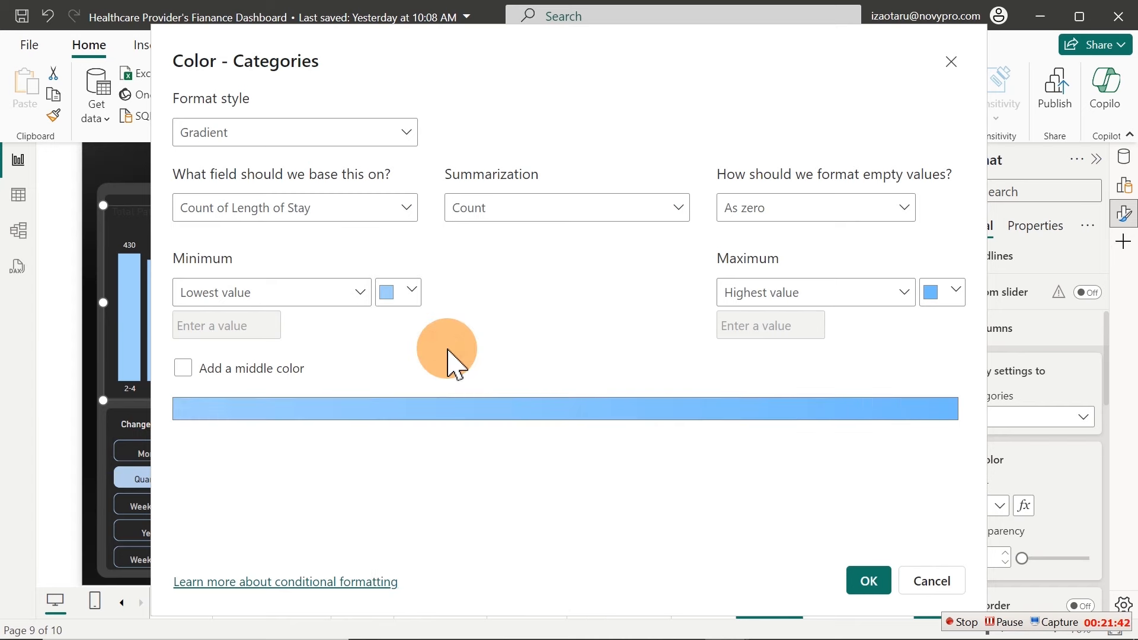
pyautogui.click(409, 293)
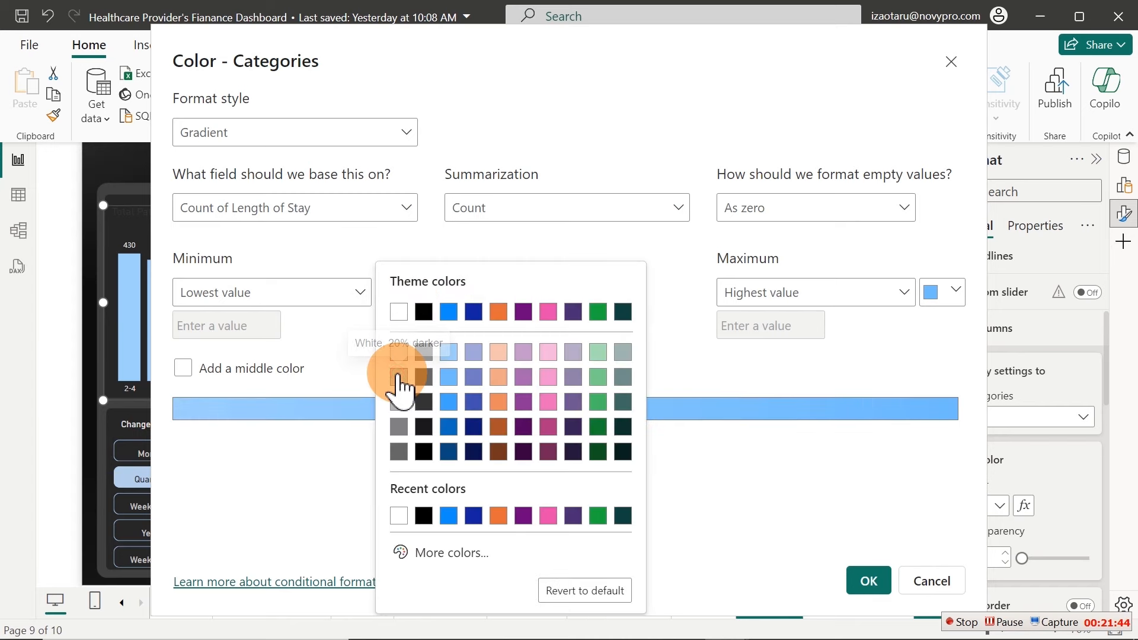
pyautogui.click(399, 374)
pyautogui.click(868, 581)
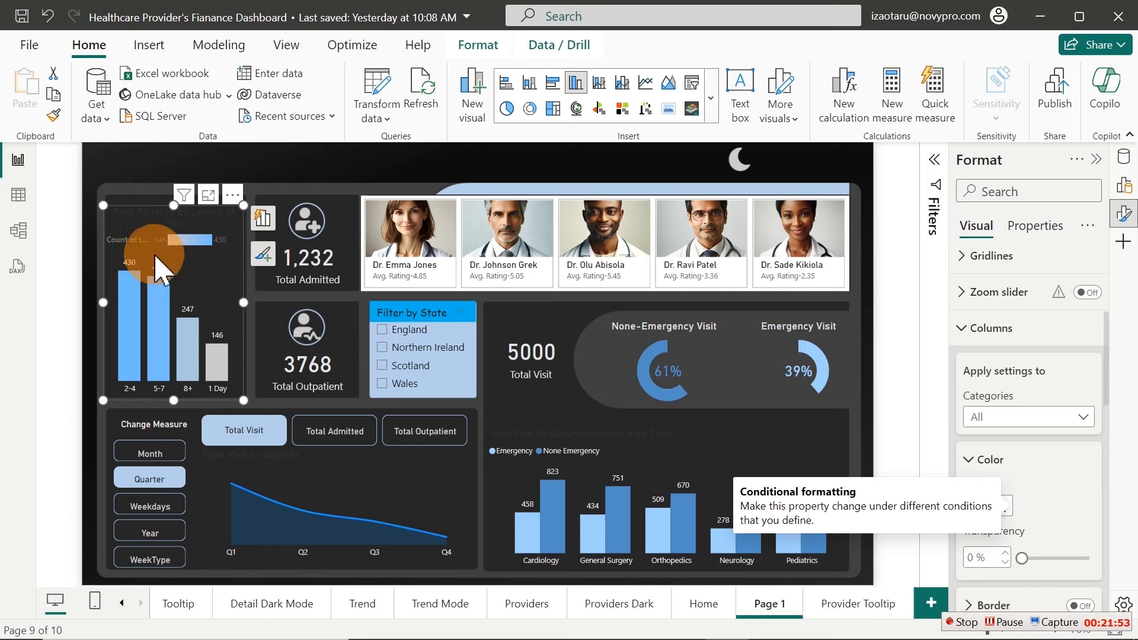
# Turn off the legend of the Total Patients by Length of Stay chart
pyautogui.click(985, 332)
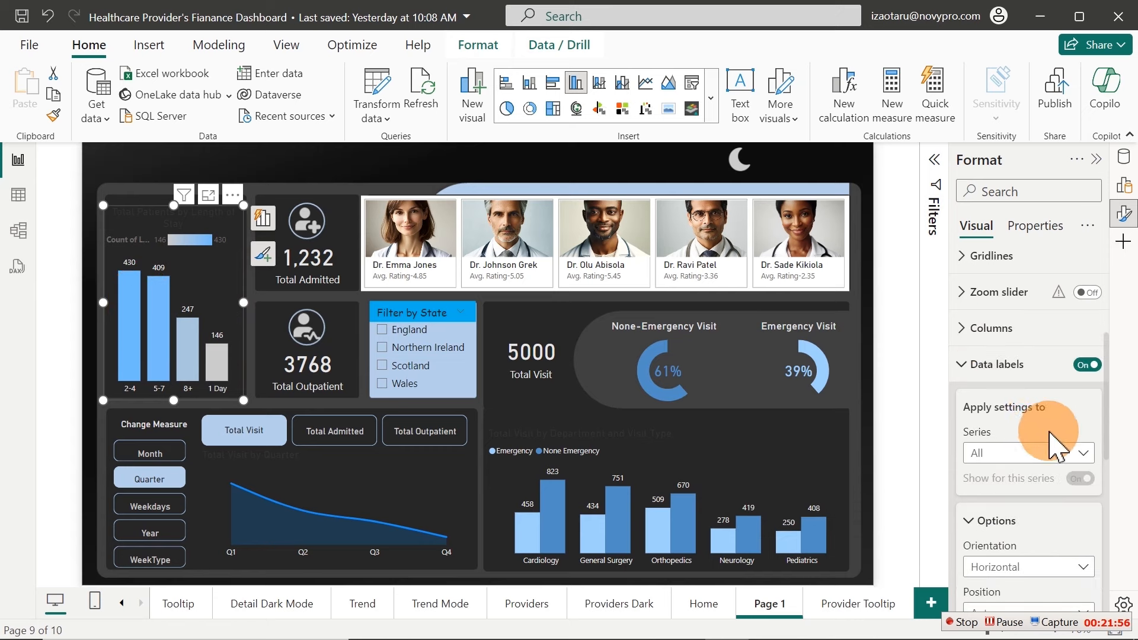
pyautogui.click(1008, 369)
pyautogui.click(1008, 373)
pyautogui.click(1002, 307)
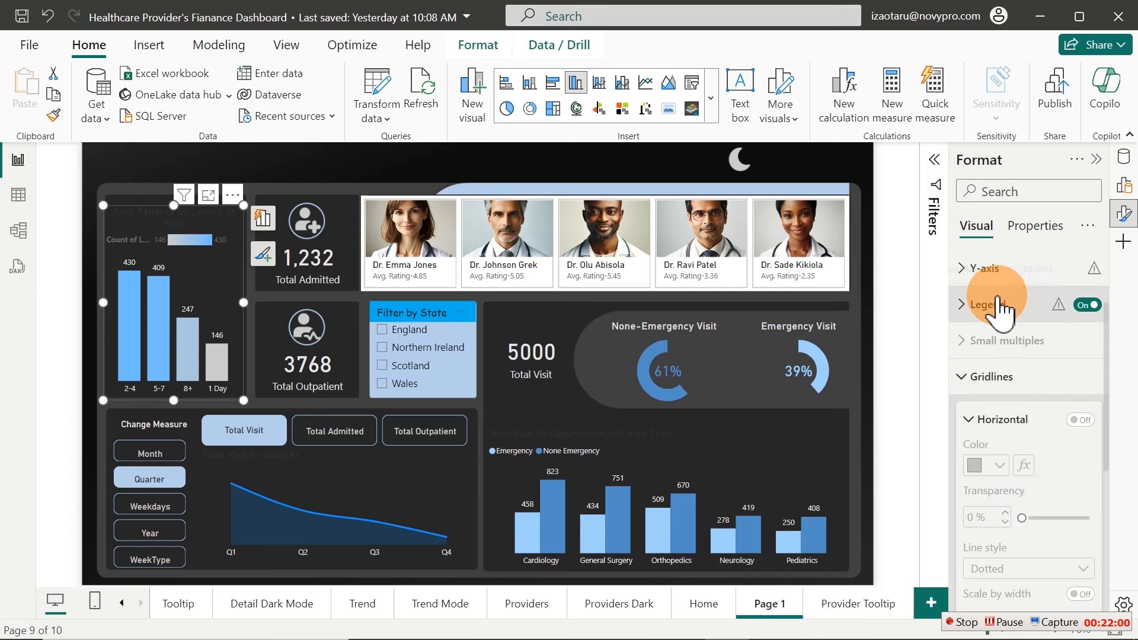
pyautogui.click(1091, 317)
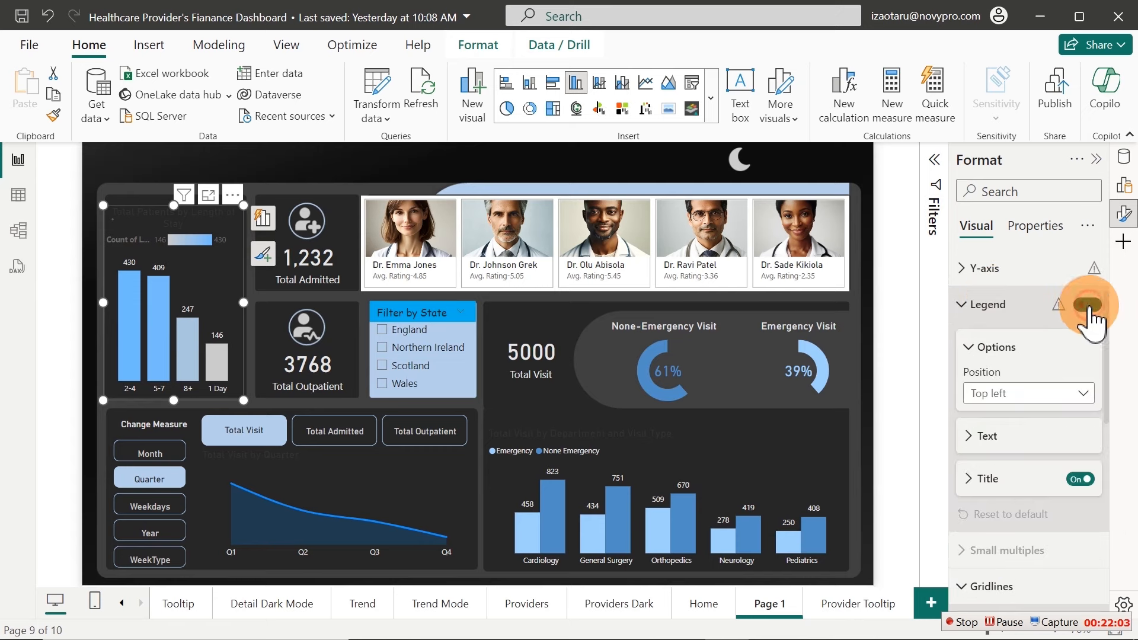
pyautogui.click(1090, 306)
# Set the title text color of the Total Visit by Quarter line chart to light gray
pyautogui.click(432, 477)
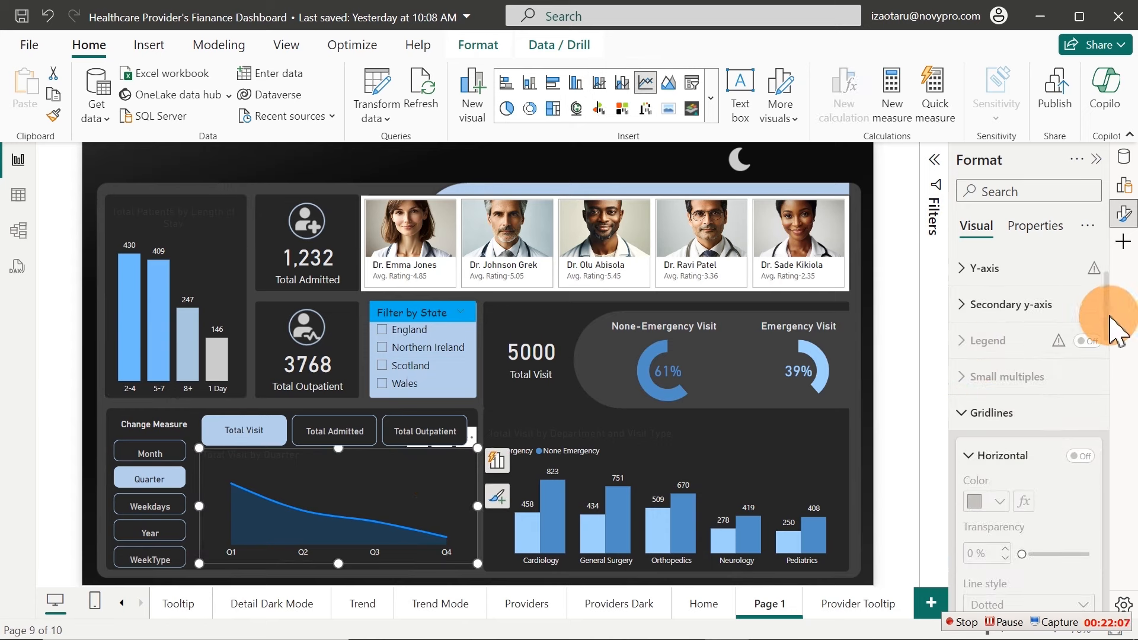
pyautogui.moveTo(1115, 330); pyautogui.dragTo(1118, 223)
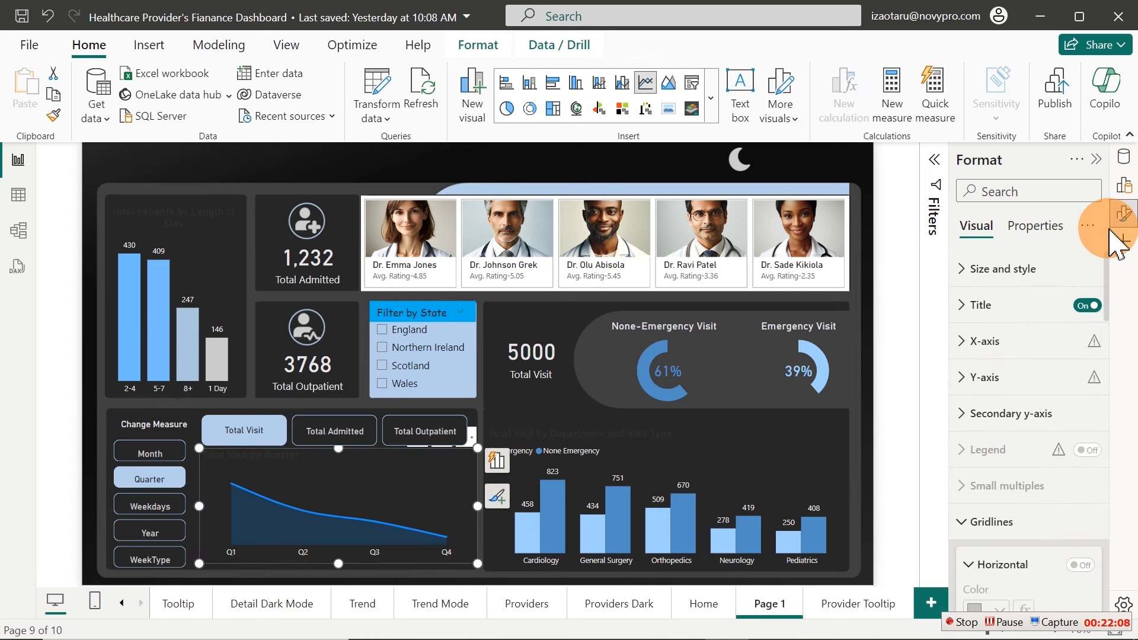
pyautogui.click(993, 305)
pyautogui.click(998, 560)
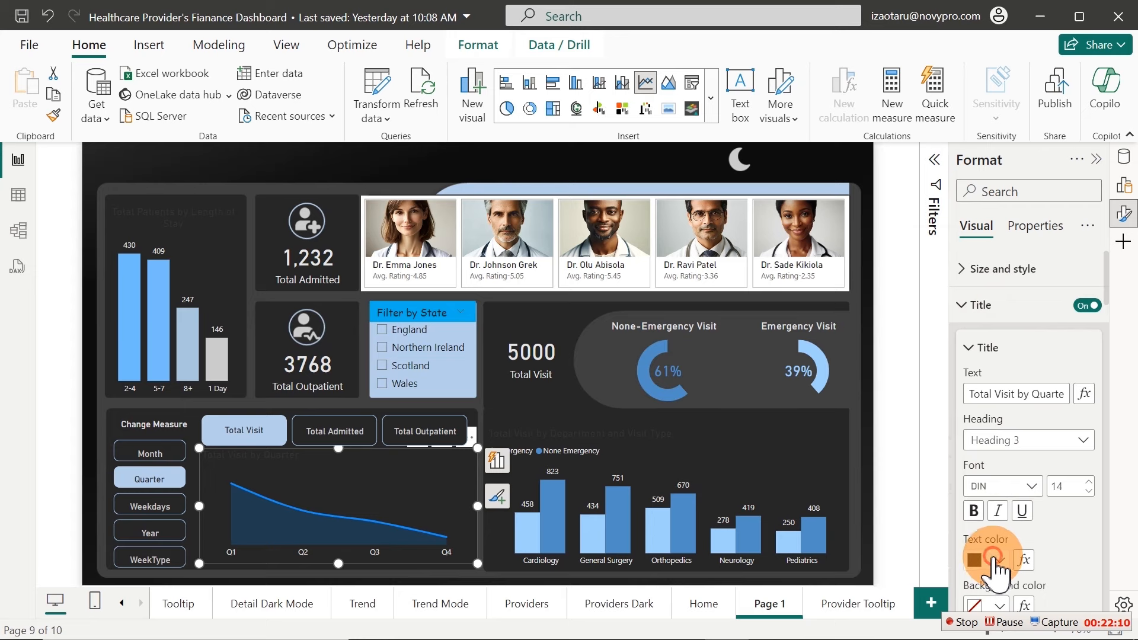
pyautogui.click(950, 483)
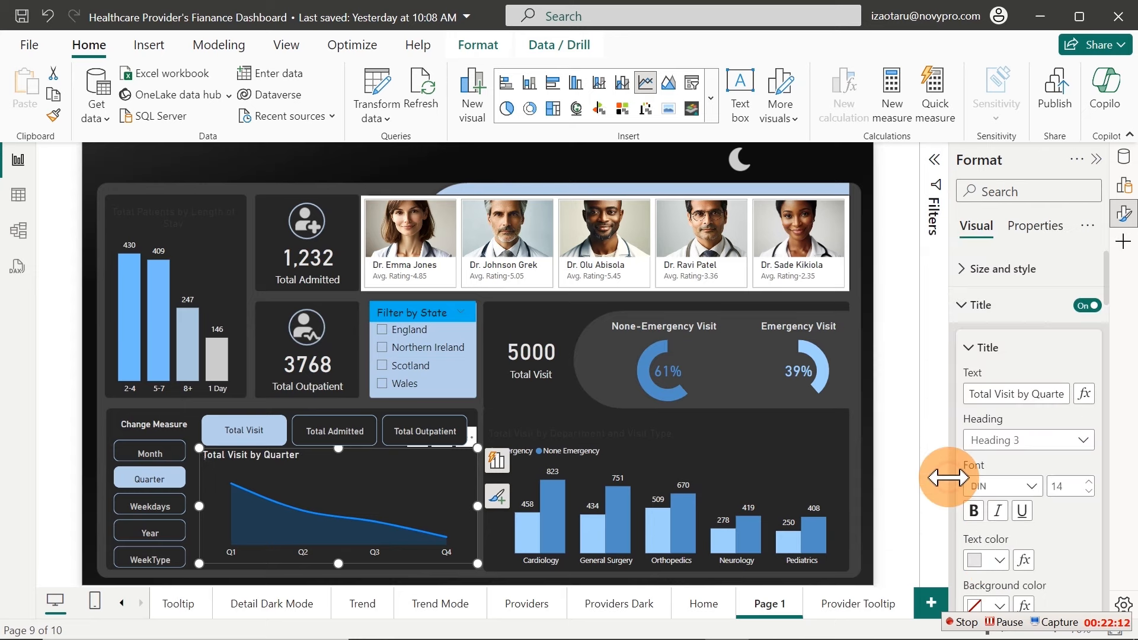
# Set the title text color of the Total Visit by Department and Visit Type chart to the same light gray
pyautogui.click(720, 462)
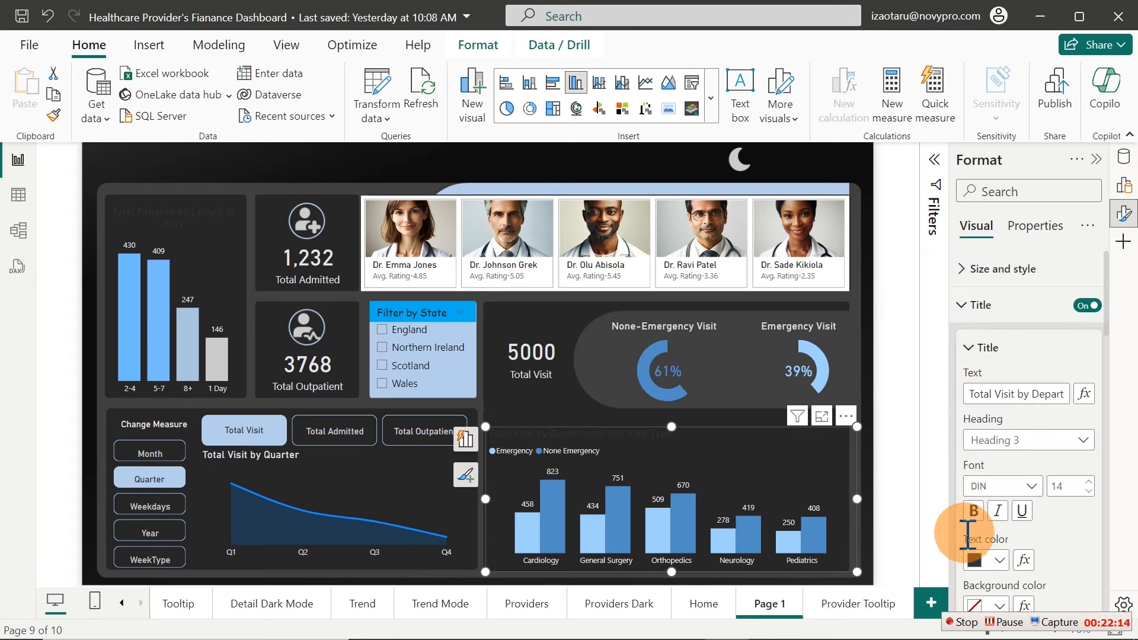
pyautogui.click(997, 561)
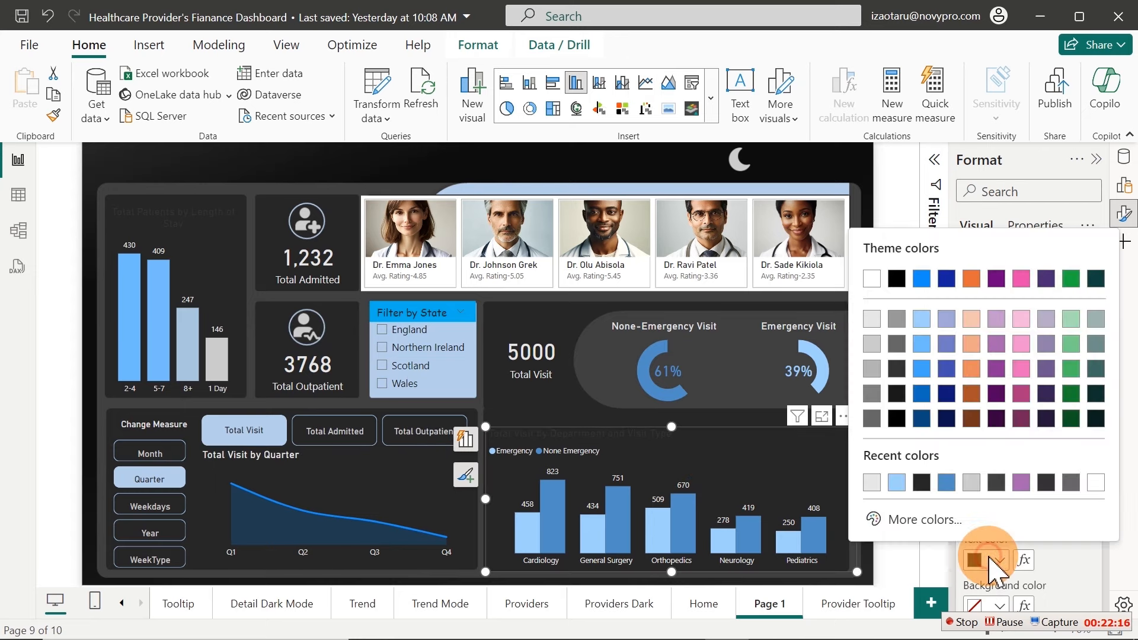
pyautogui.click(872, 483)
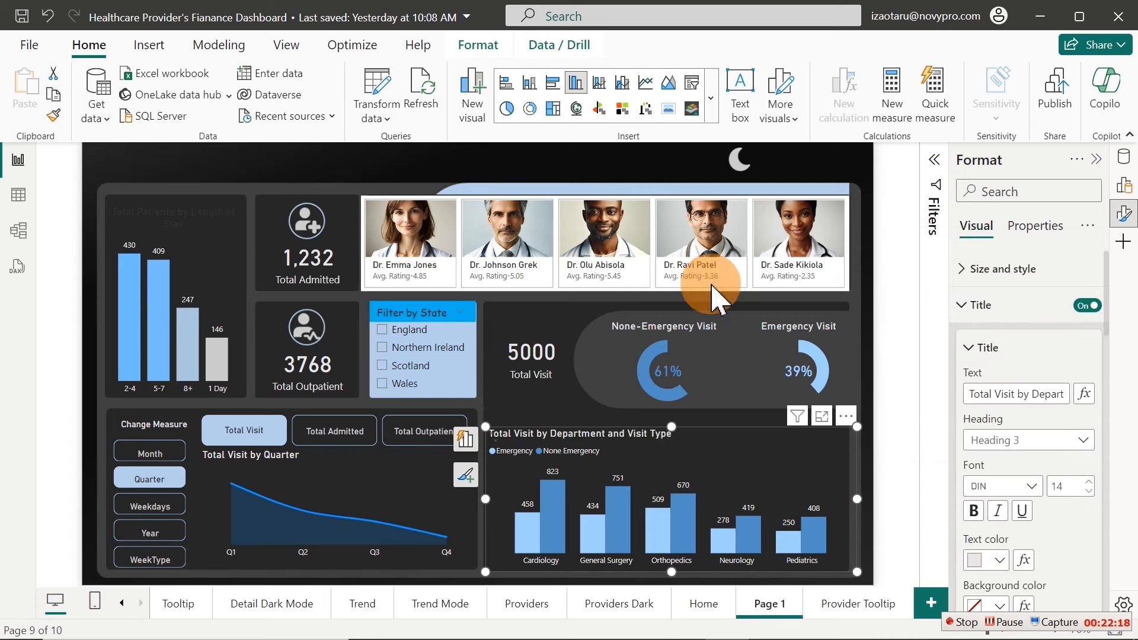
# Apply the light gray title text color to the Total Patients by Length of Stay chart and deselect it
pyautogui.click(572, 178)
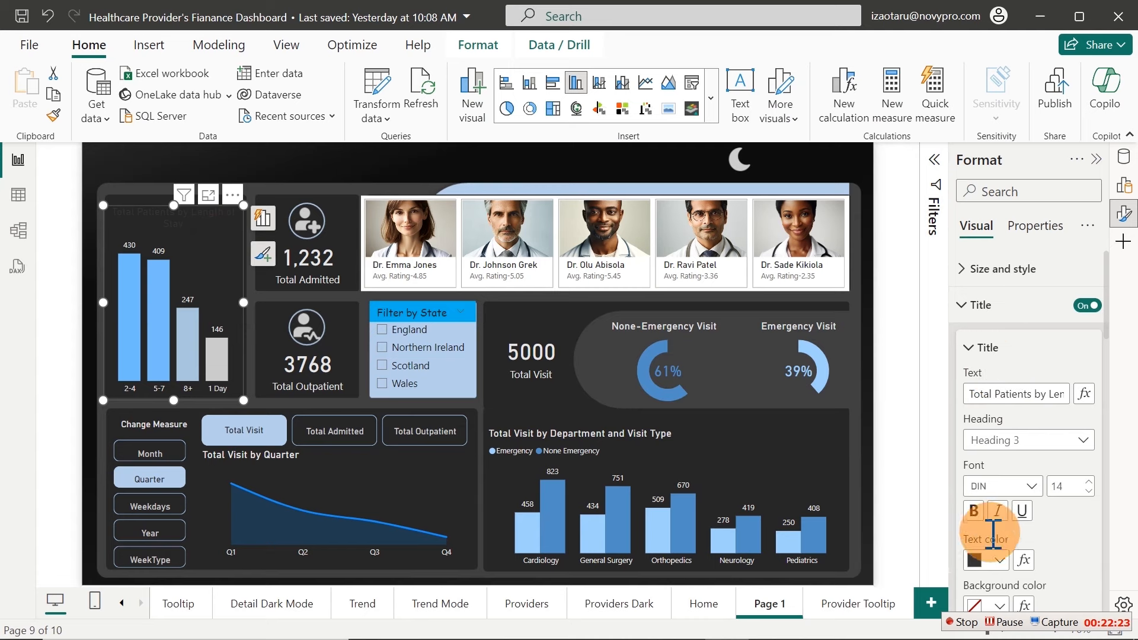
pyautogui.click(996, 562)
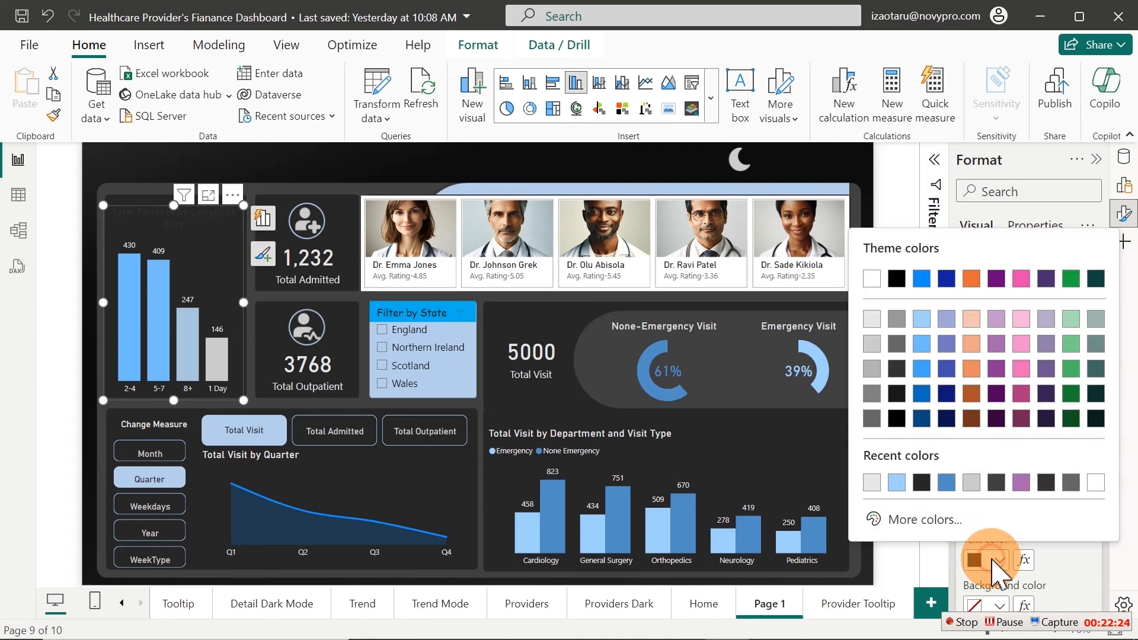
pyautogui.click(865, 483)
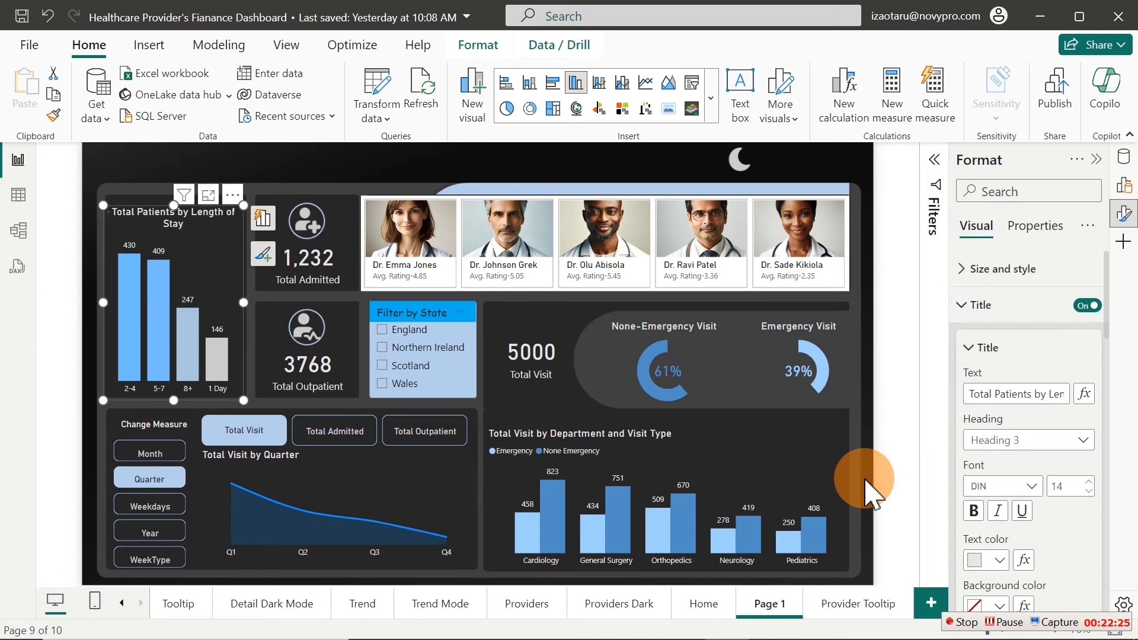
pyautogui.click(520, 163)
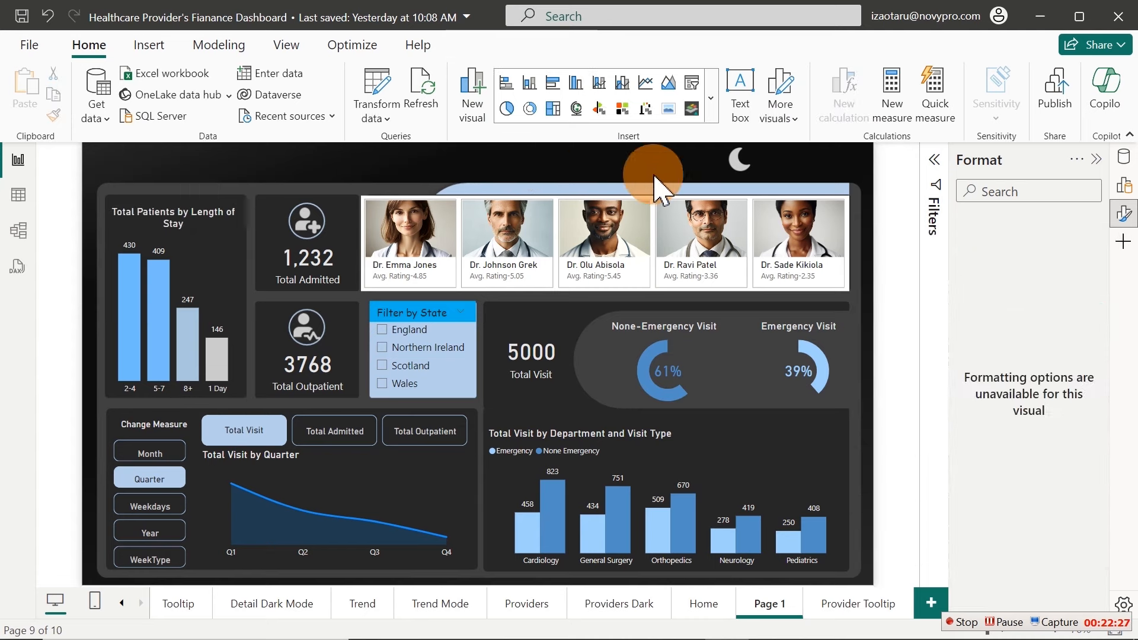
# Turn off the background of the doctor card slicer
pyautogui.click(848, 225)
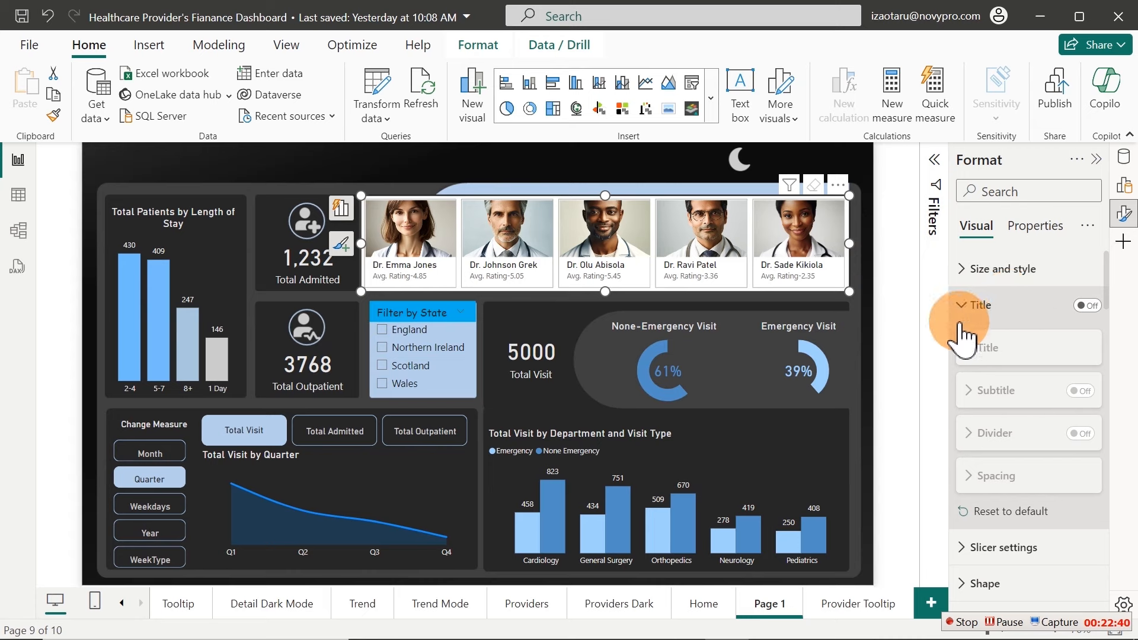
pyautogui.click(1031, 232)
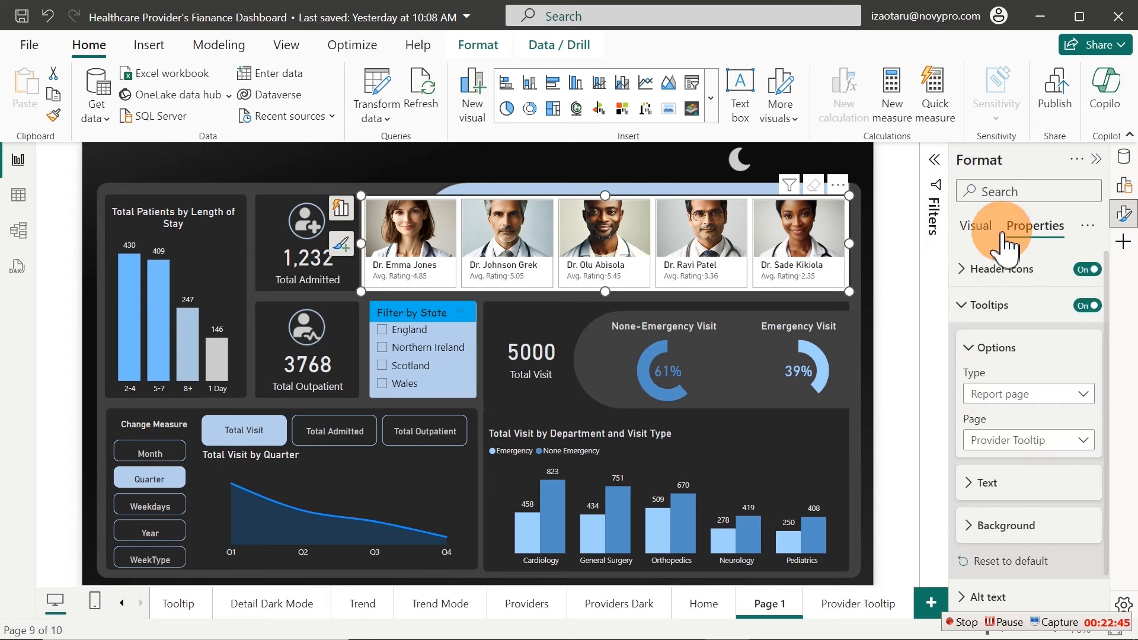
pyautogui.click(986, 231)
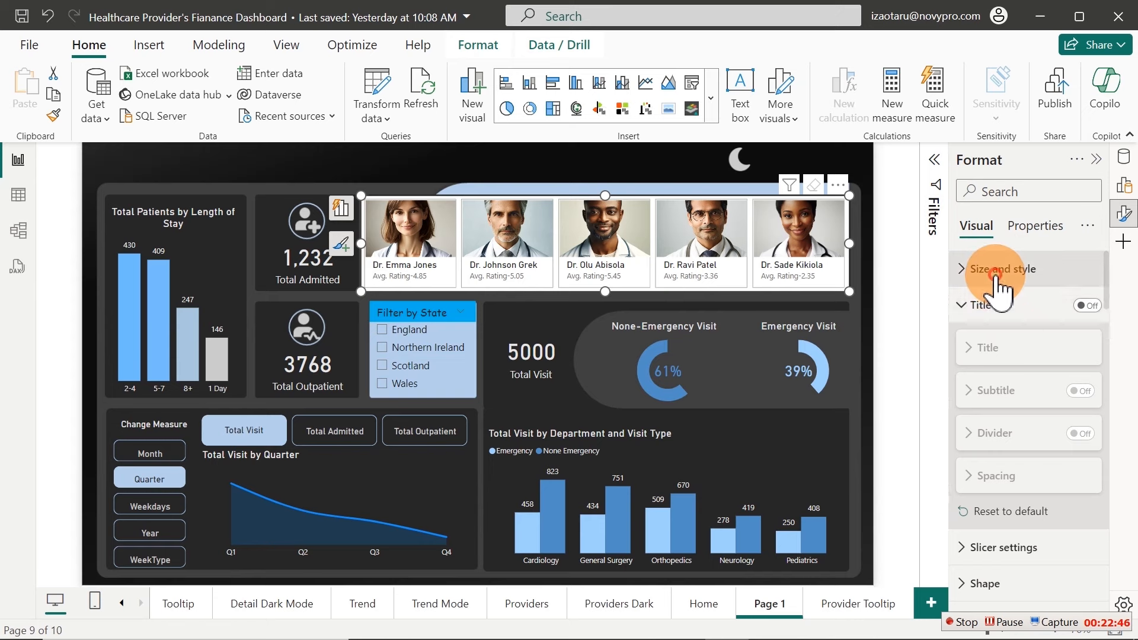
pyautogui.click(996, 274)
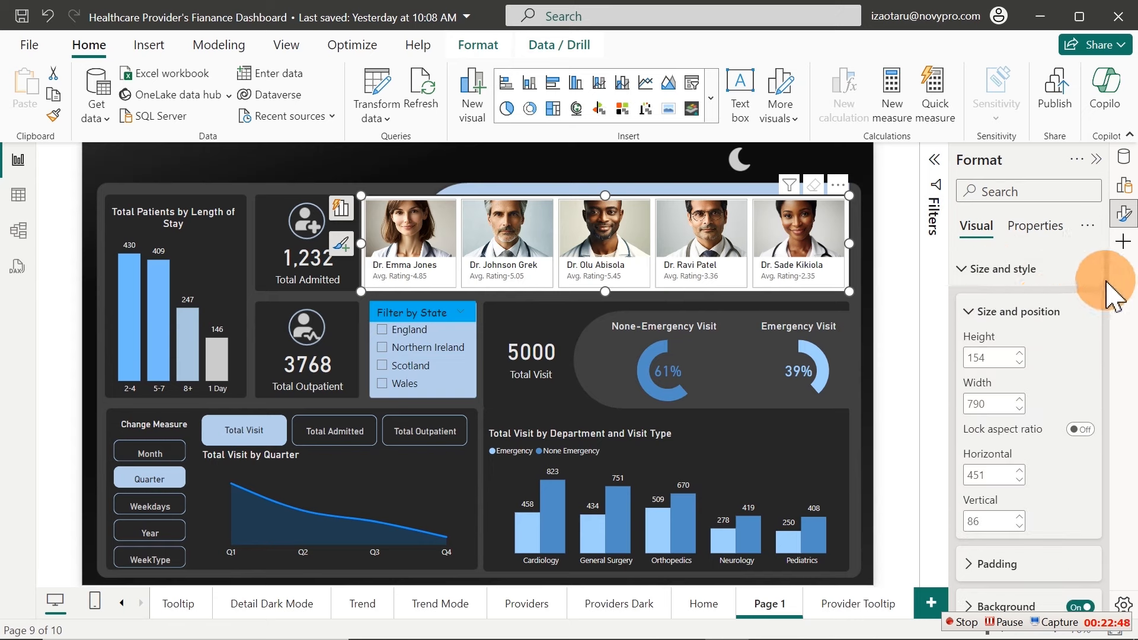
pyautogui.moveTo(1106, 279); pyautogui.dragTo(1107, 328)
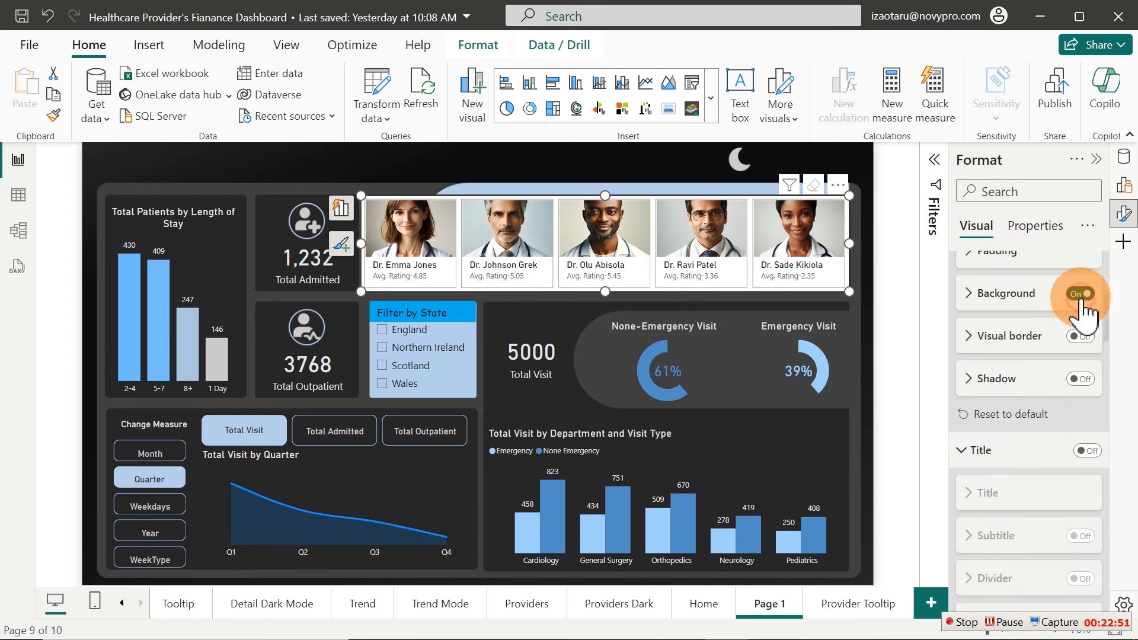
pyautogui.click(1081, 294)
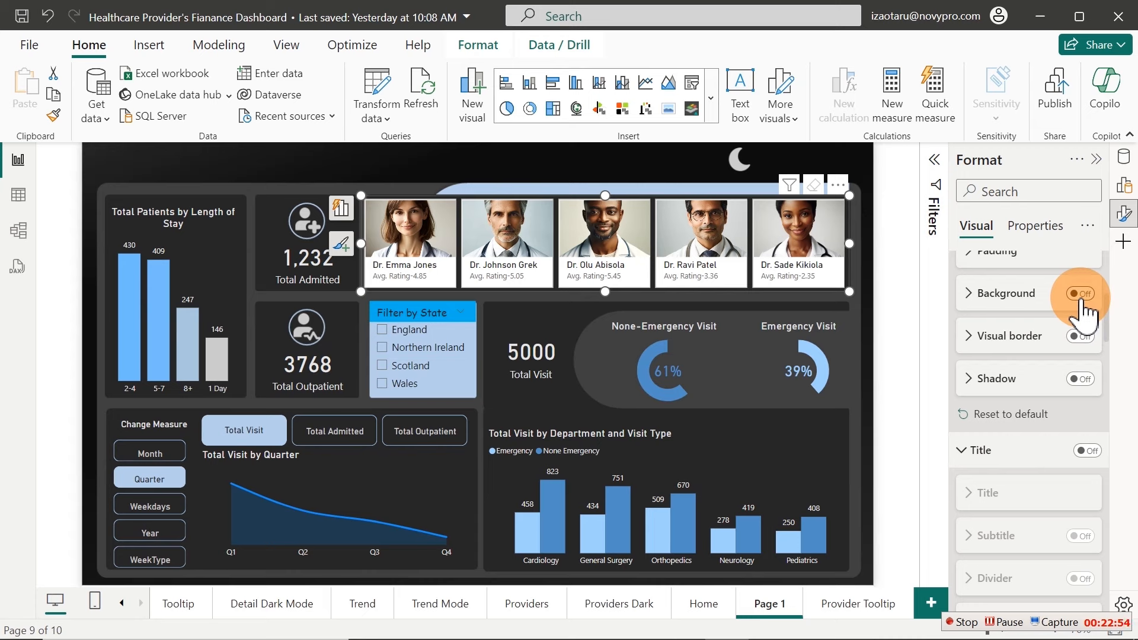
# Select the fourth doctor's card and set the slicer's button formatting to apply to the Default state
pyautogui.click(705, 234)
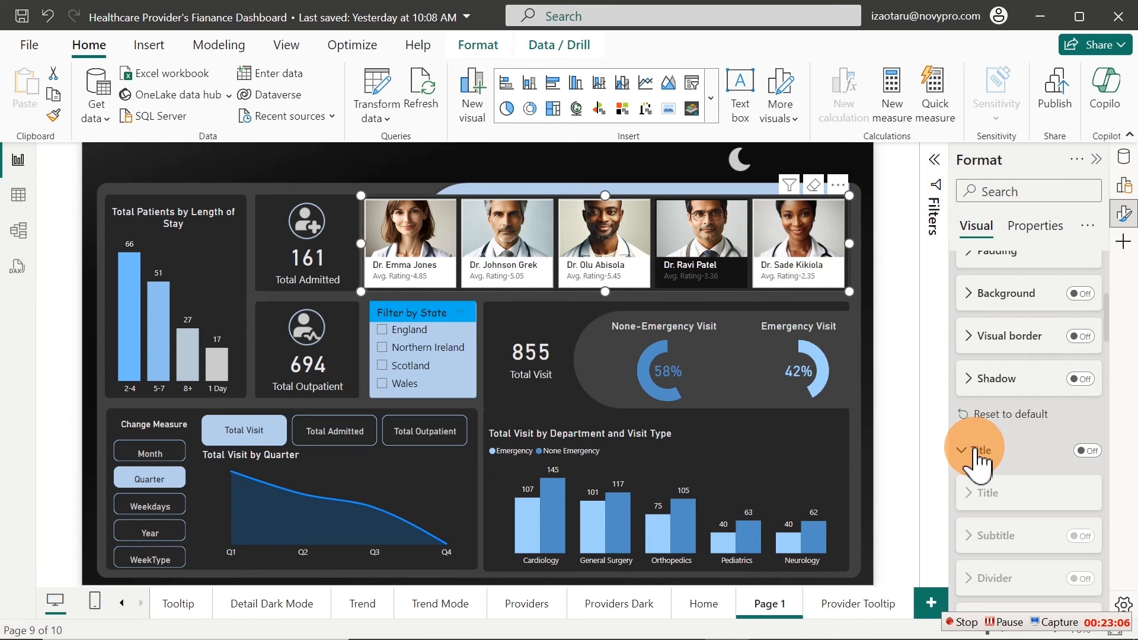
pyautogui.moveTo(1104, 327); pyautogui.dragTo(1118, 381)
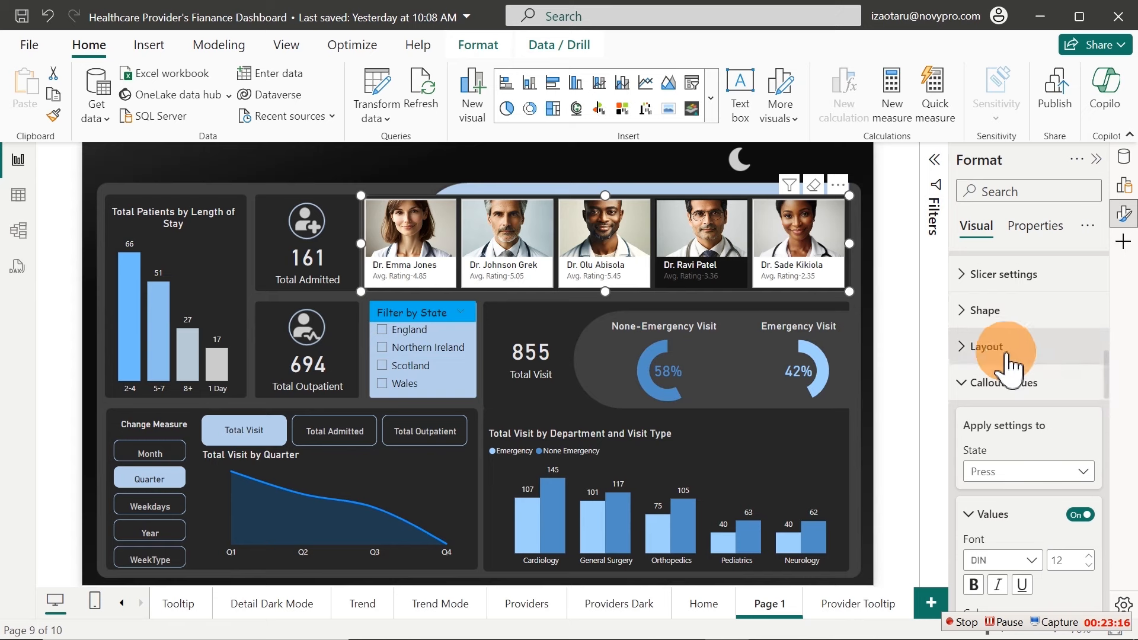
pyautogui.click(1002, 384)
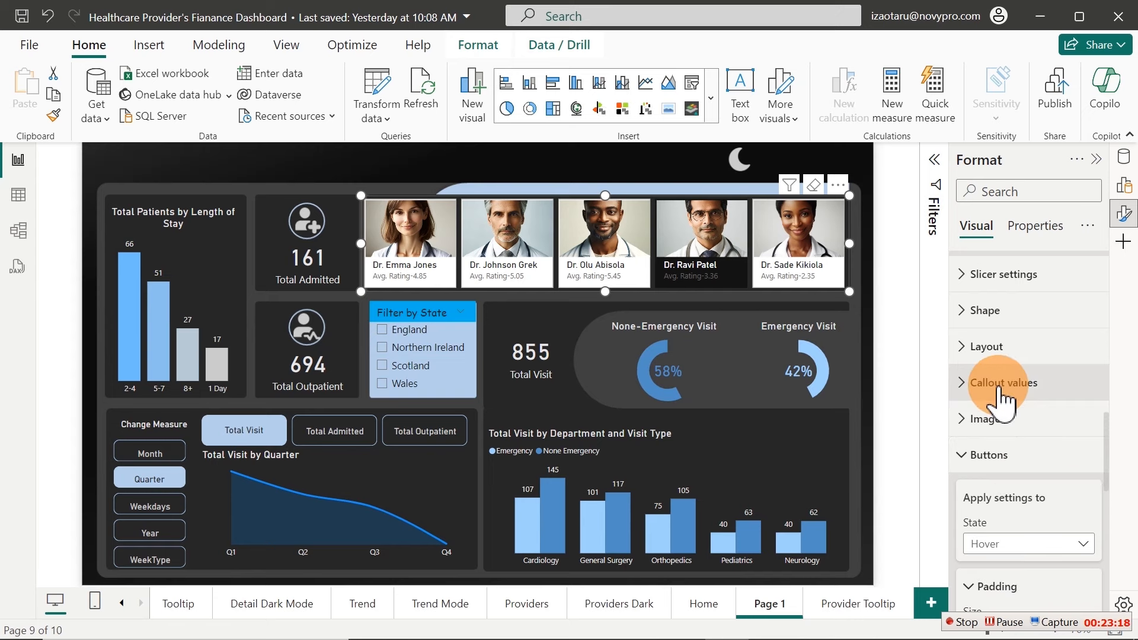
pyautogui.click(988, 457)
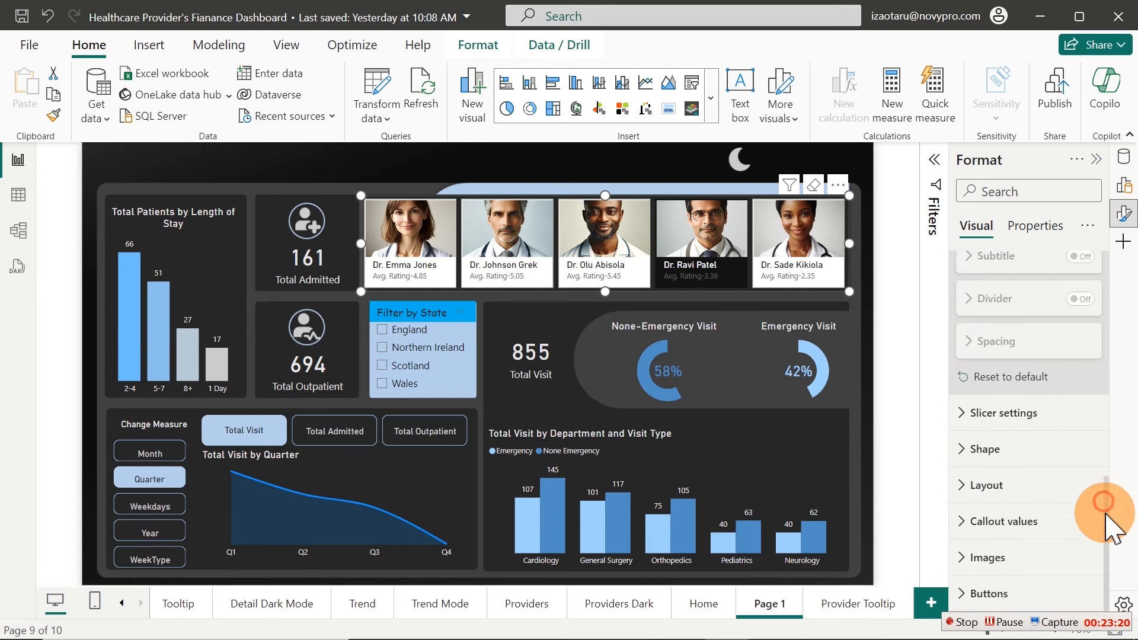
pyautogui.click(989, 592)
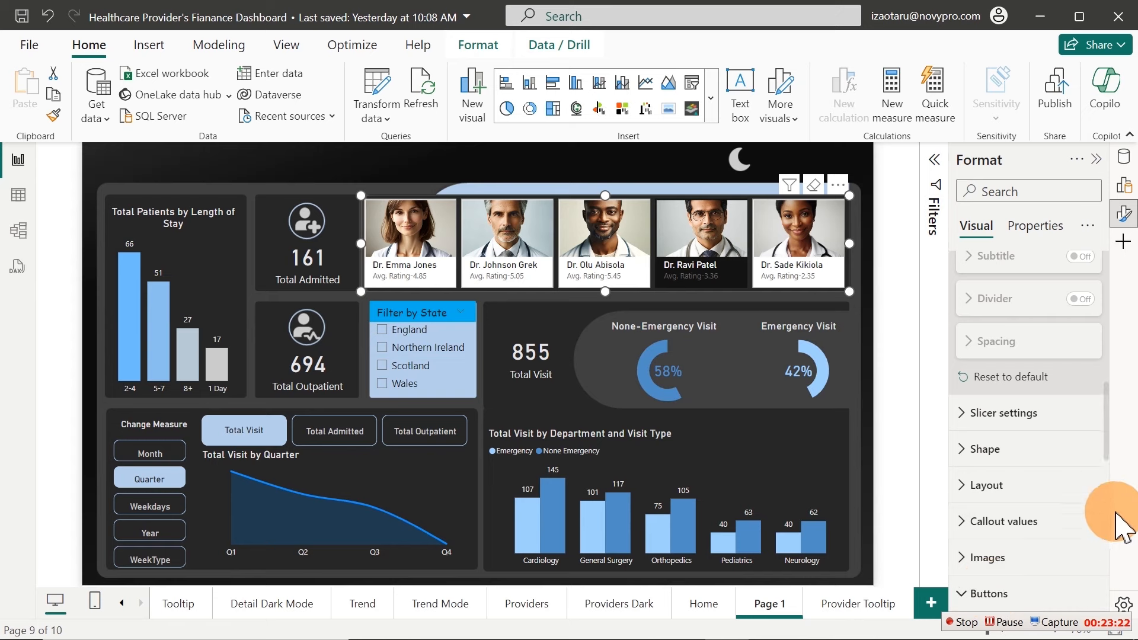
pyautogui.moveTo(1108, 454); pyautogui.dragTo(1120, 540)
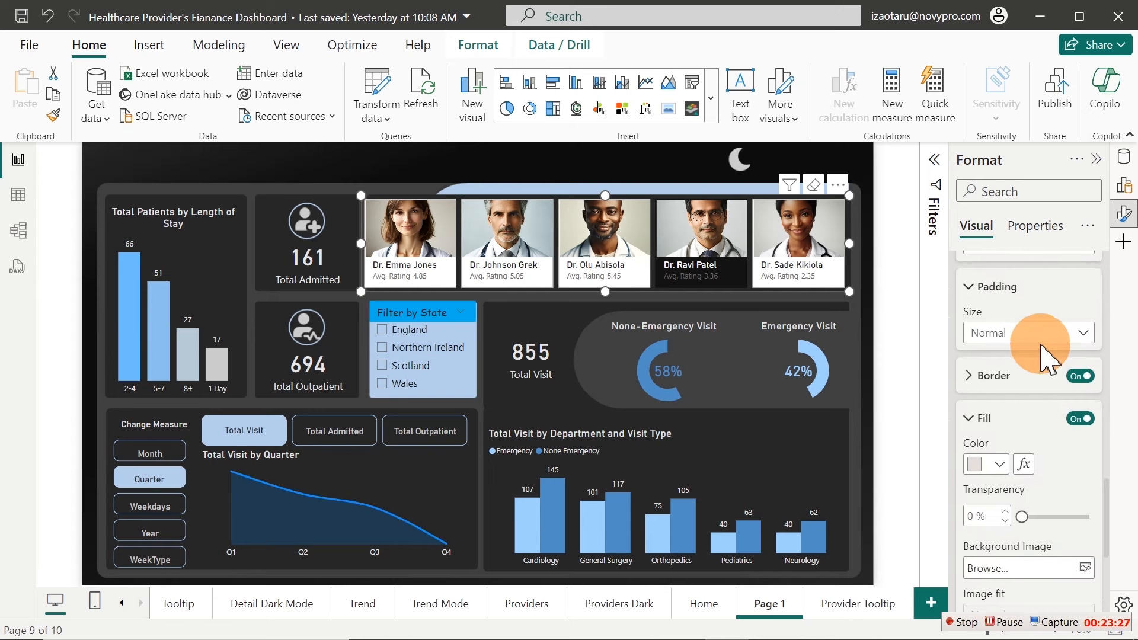
pyautogui.moveTo(1109, 502); pyautogui.dragTo(1087, 475)
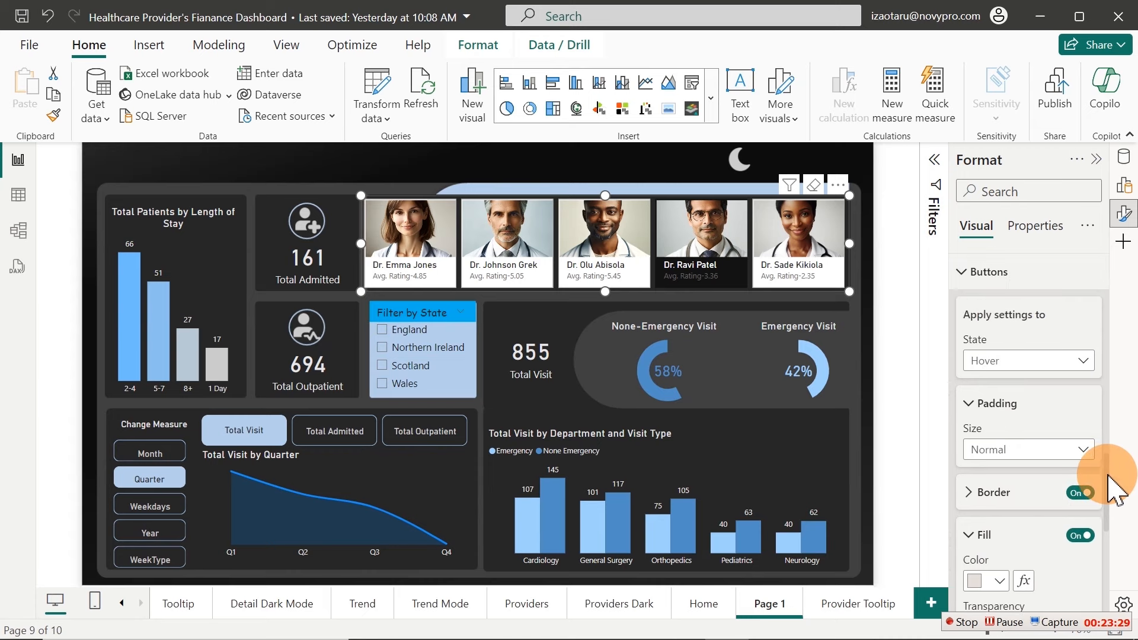
pyautogui.click(1002, 358)
pyautogui.click(998, 386)
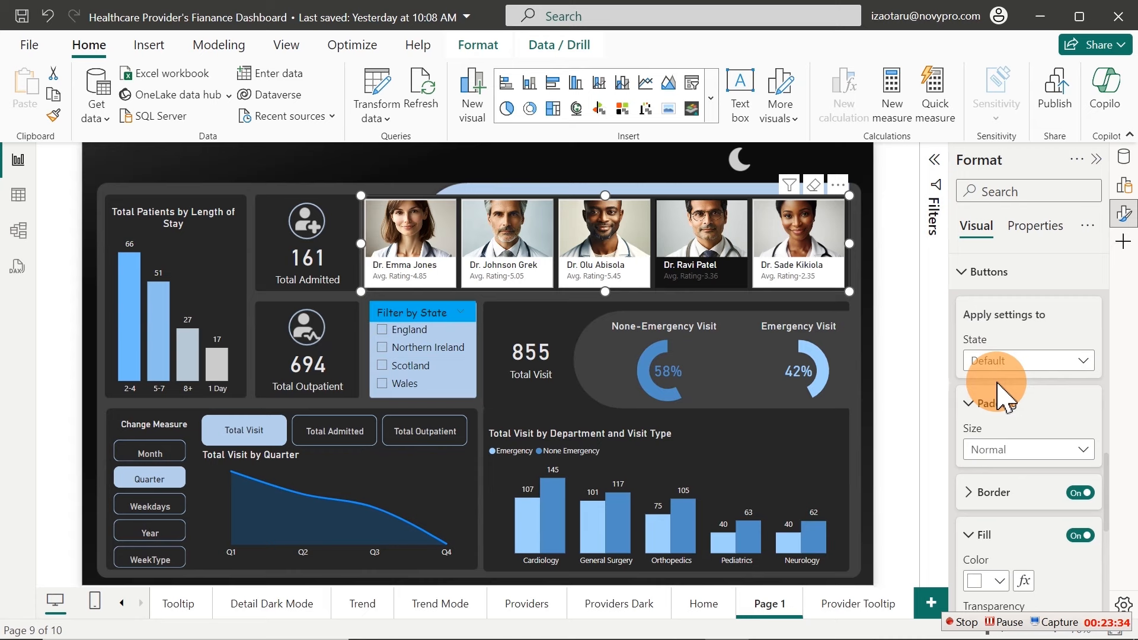
# Set the doctor slicer's default-state button fill to a dark charcoal gray from the black theme shades
pyautogui.click(989, 583)
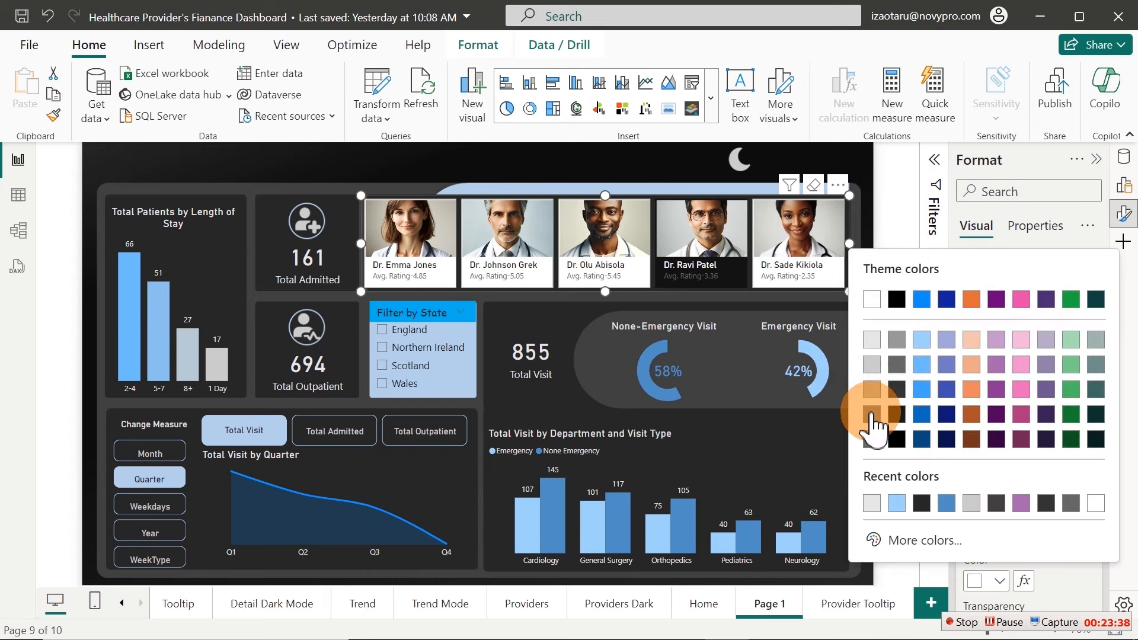
pyautogui.click(872, 414)
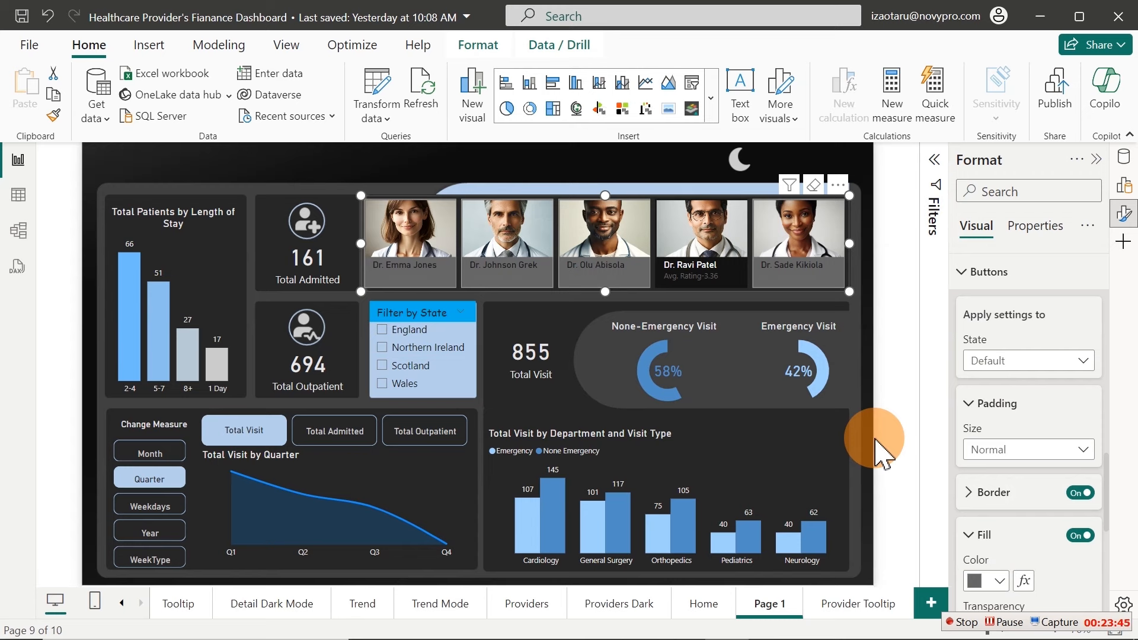
pyautogui.click(996, 583)
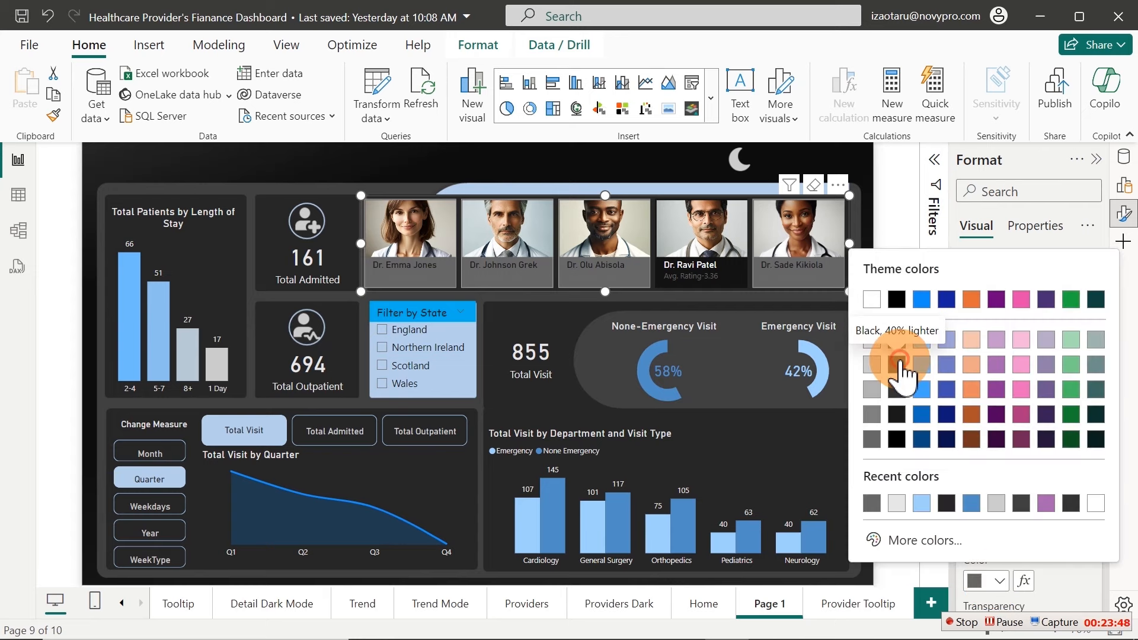
pyautogui.click(899, 363)
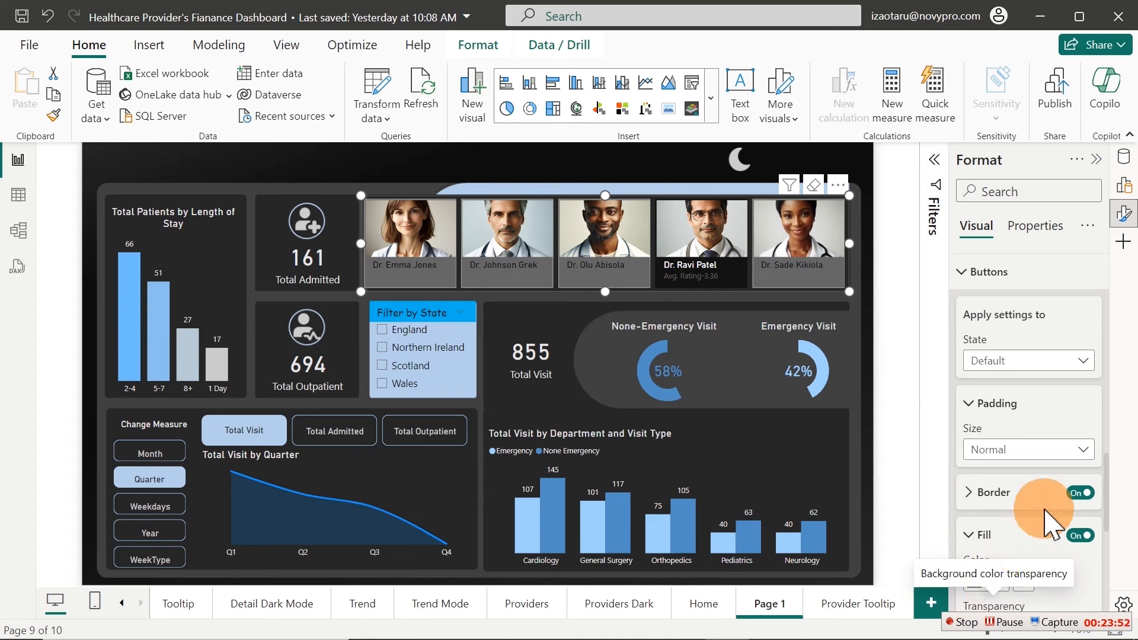
pyautogui.click(997, 582)
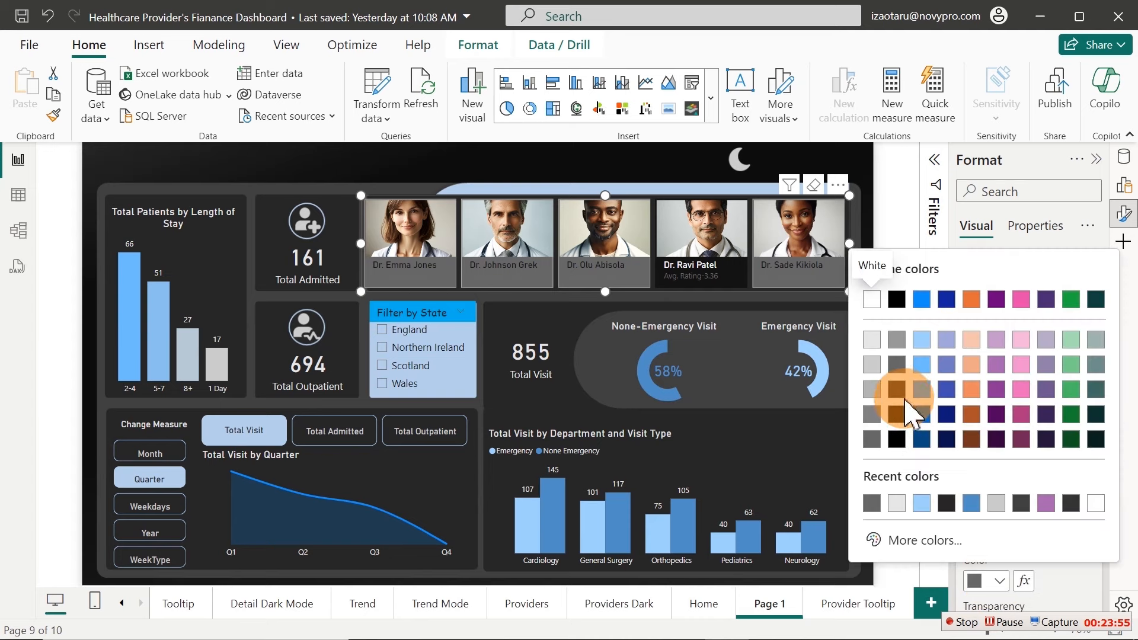
pyautogui.click(897, 390)
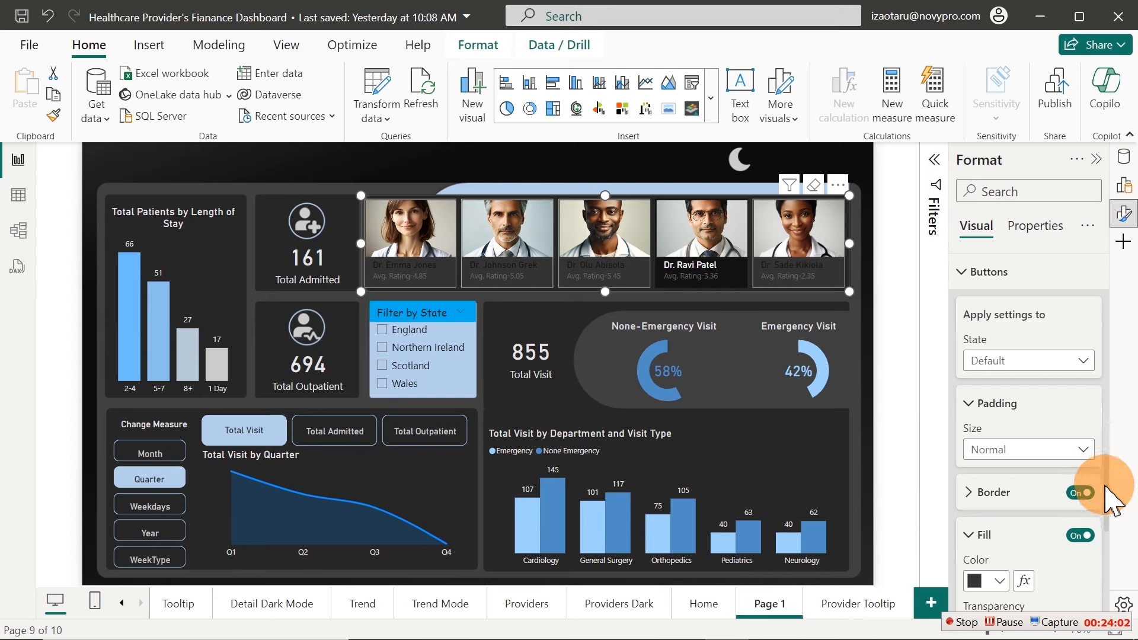
# Set the doctor slicer's callout value text to light gray for the Default state
pyautogui.moveTo(1104, 486); pyautogui.dragTo(1068, 264)
pyautogui.click(1013, 283)
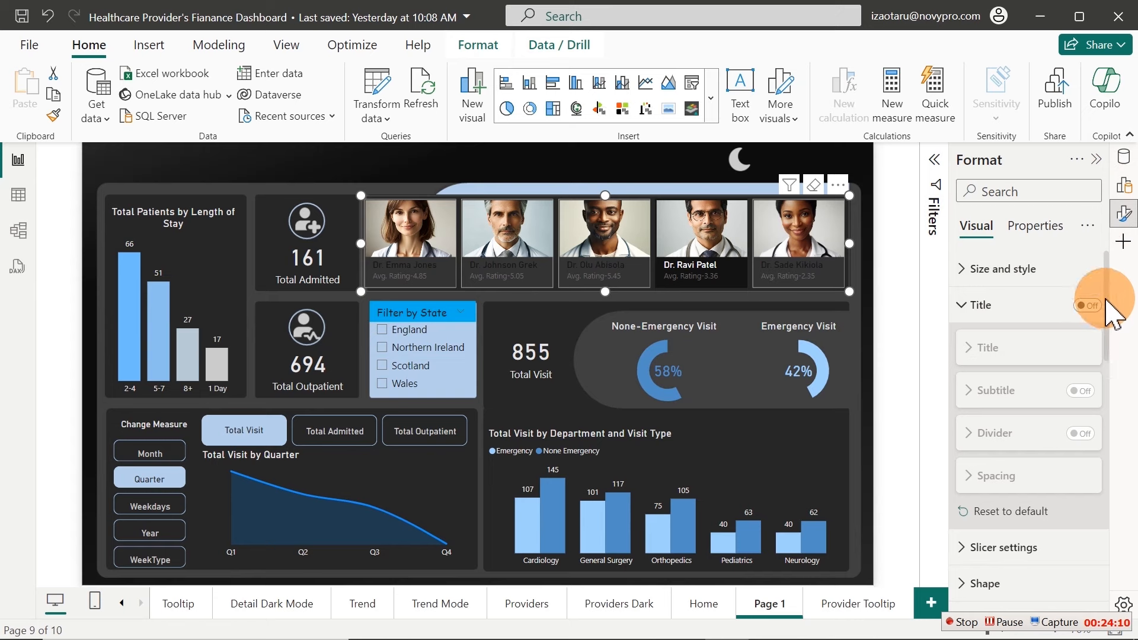
pyautogui.moveTo(1109, 303); pyautogui.dragTo(998, 363)
pyautogui.click(994, 363)
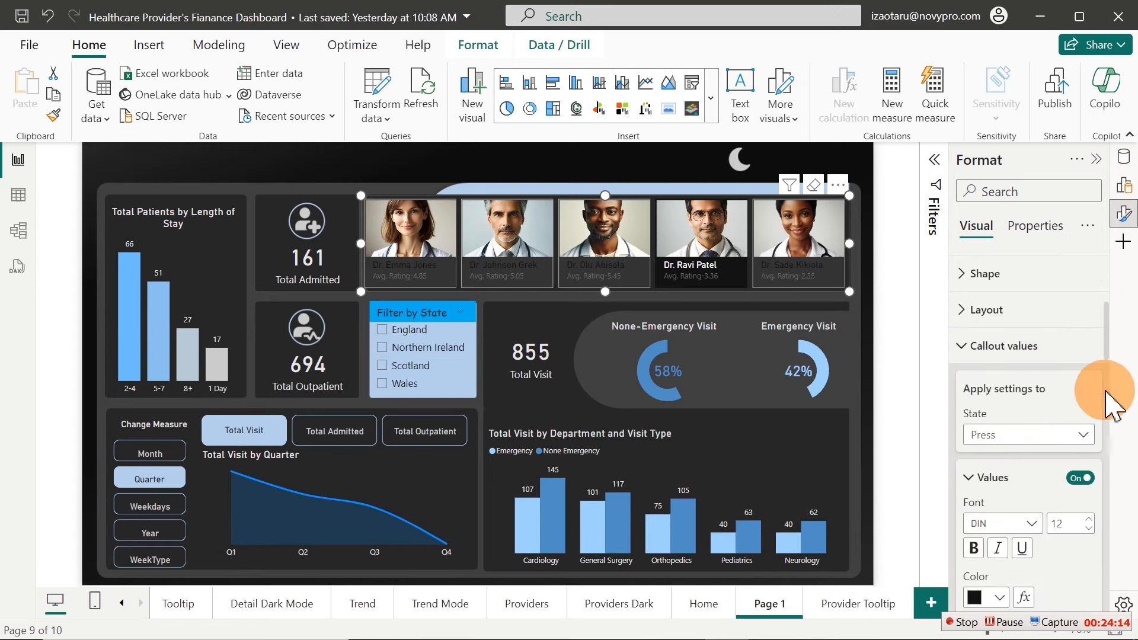
pyautogui.moveTo(1100, 353); pyautogui.dragTo(1106, 355)
pyautogui.scroll(-2, 1091, 356)
pyautogui.click(1050, 320)
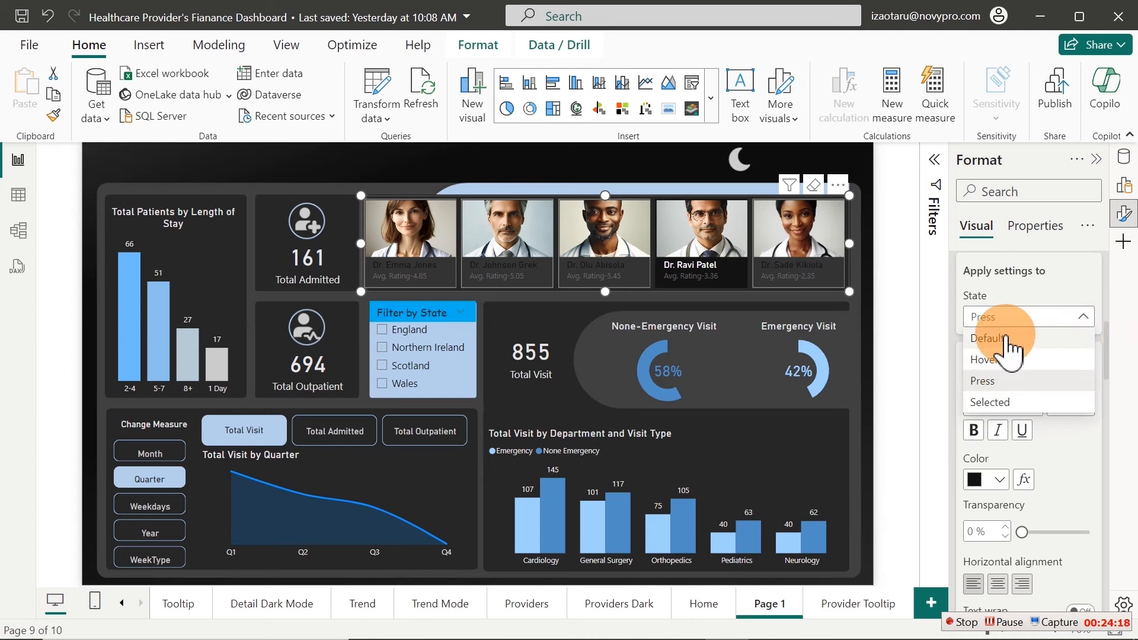
pyautogui.click(1001, 349)
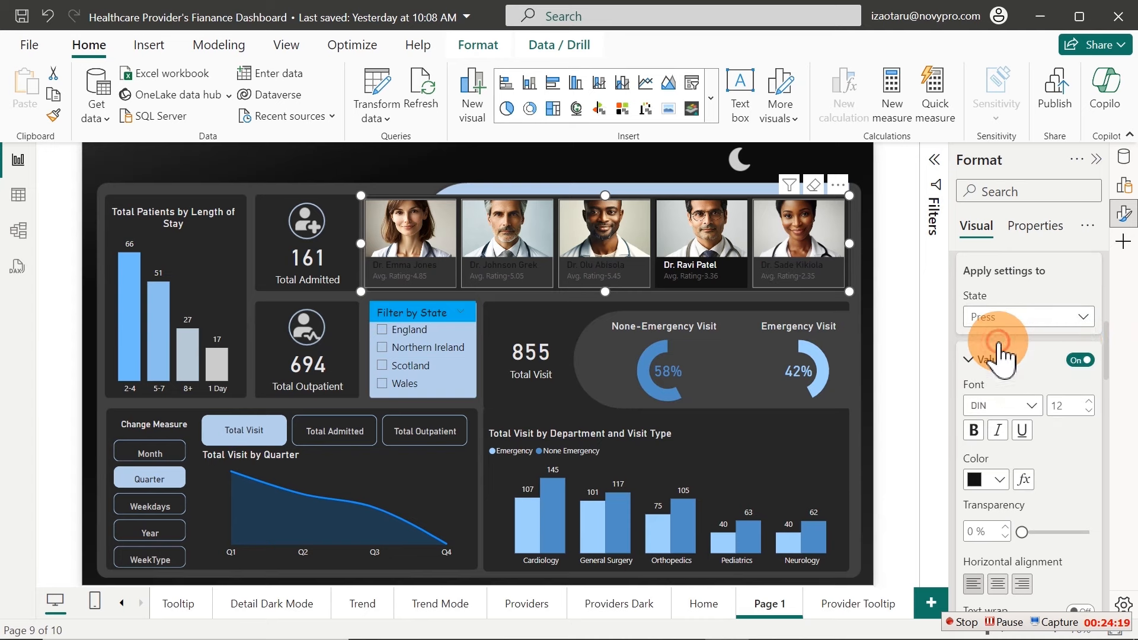
pyautogui.click(1000, 479)
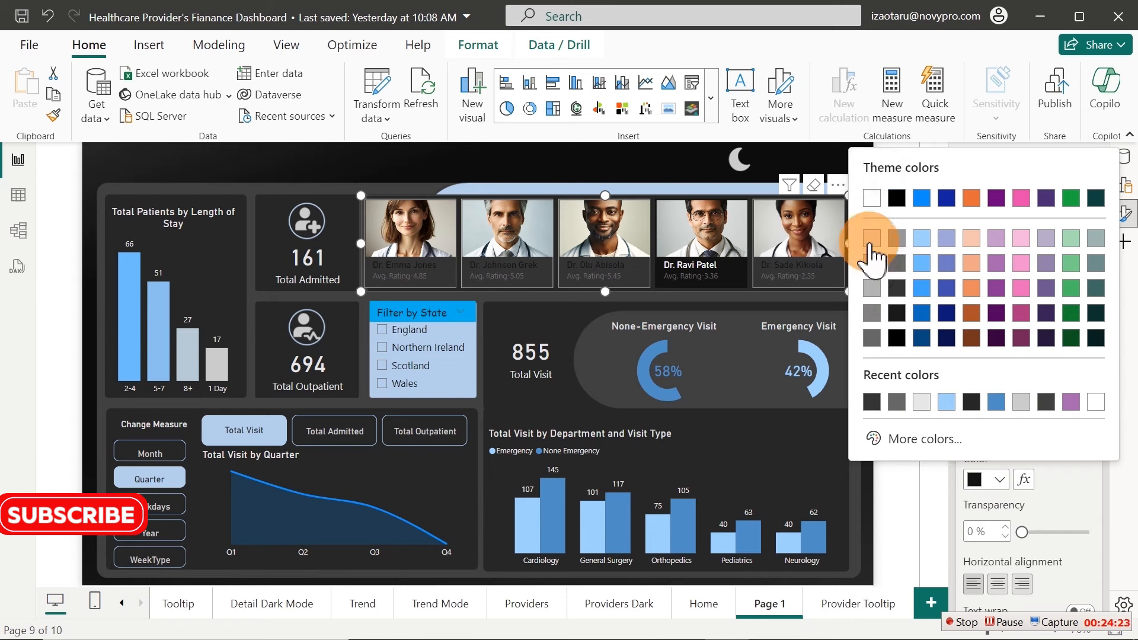
pyautogui.click(871, 242)
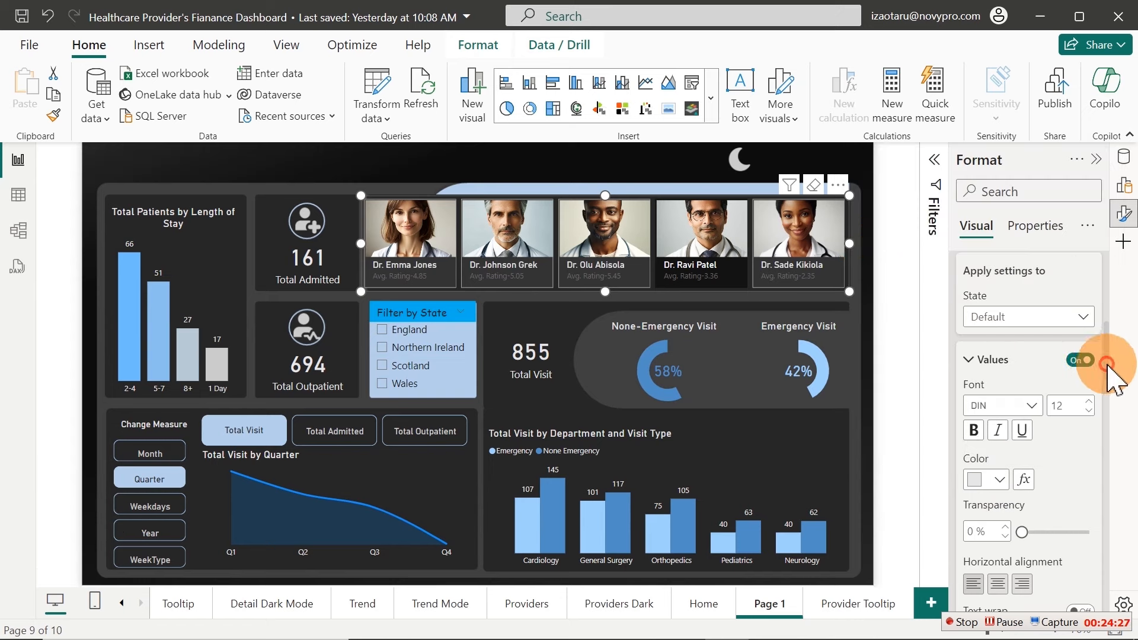
# Set the Avg Satisfaction Score label color on the doctor cards to light gray
pyautogui.moveTo(1106, 367); pyautogui.dragTo(1108, 452)
pyautogui.click(999, 436)
pyautogui.click(872, 221)
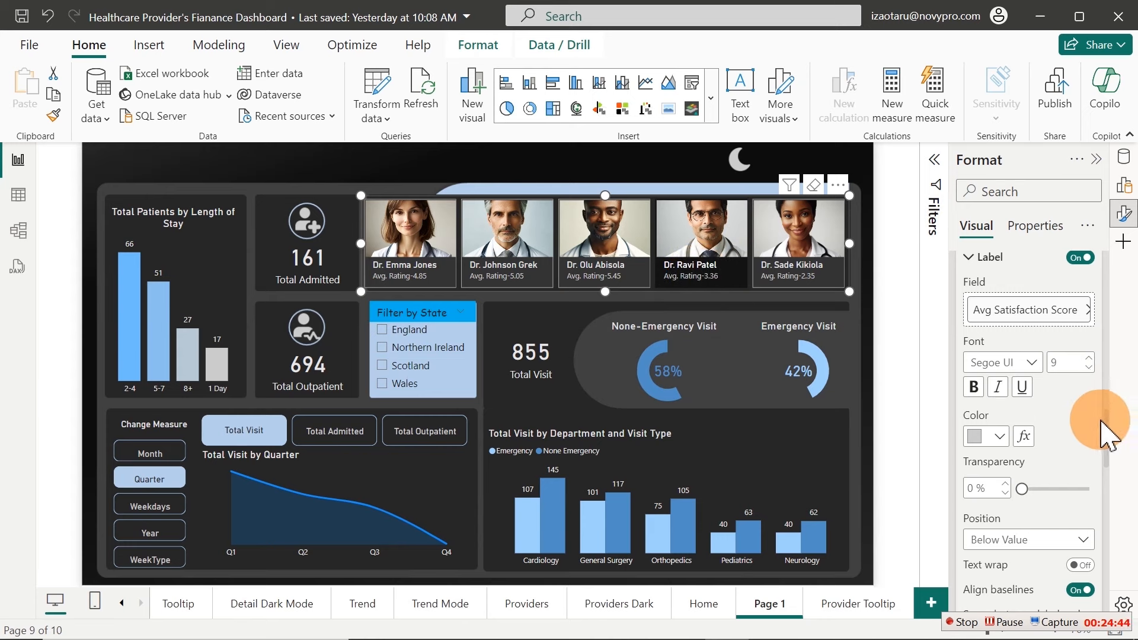
pyautogui.click(1001, 437)
pyautogui.click(988, 475)
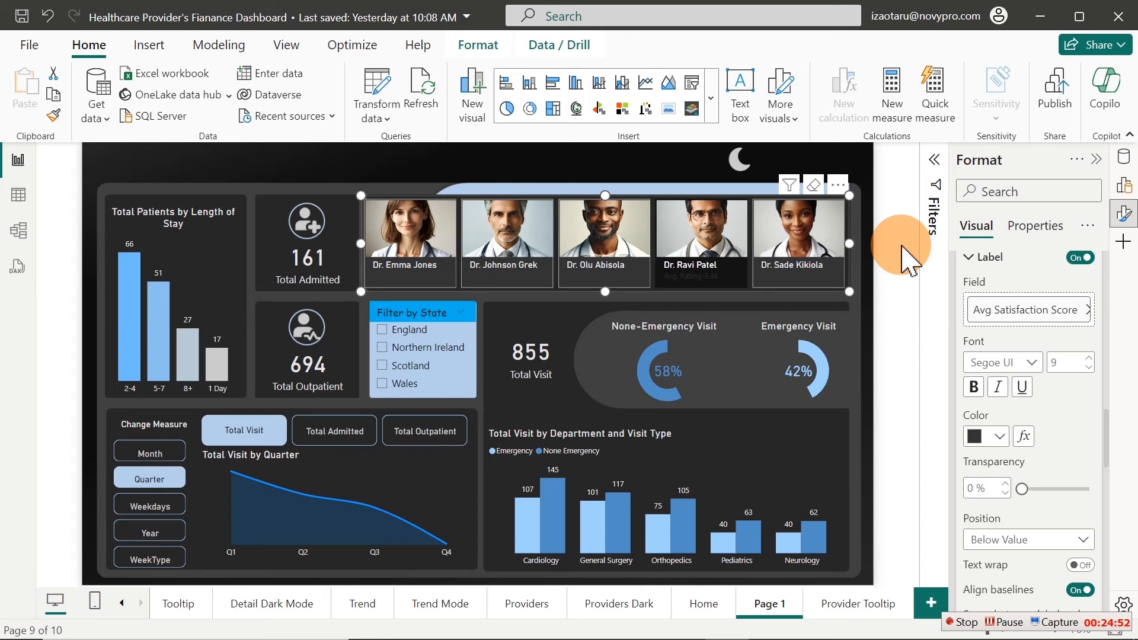
pyautogui.click(1000, 437)
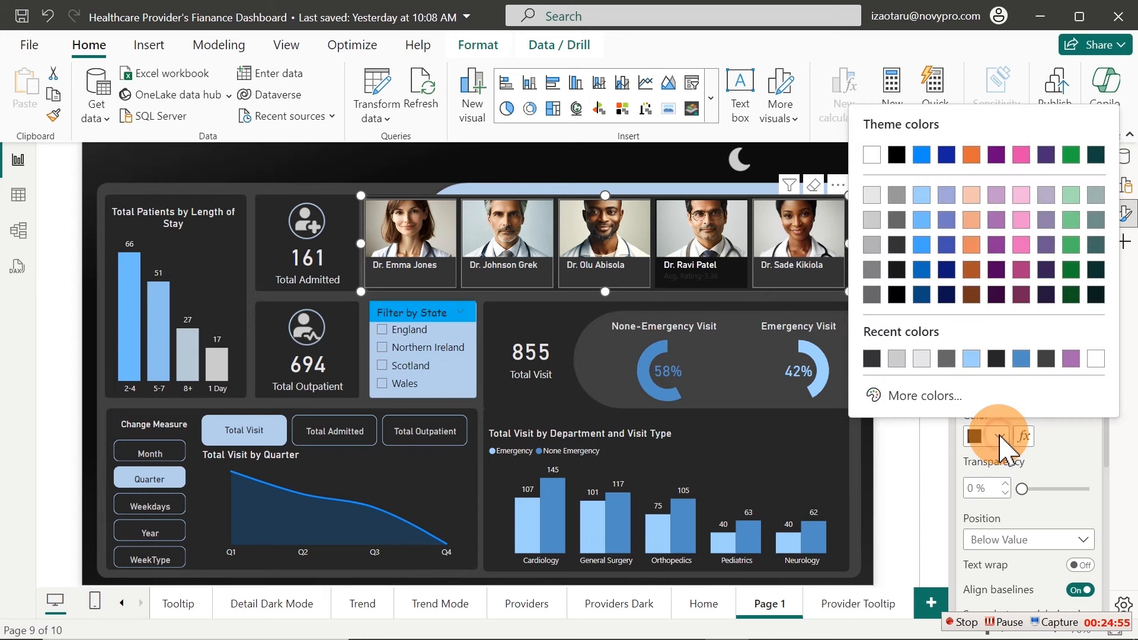
pyautogui.click(900, 359)
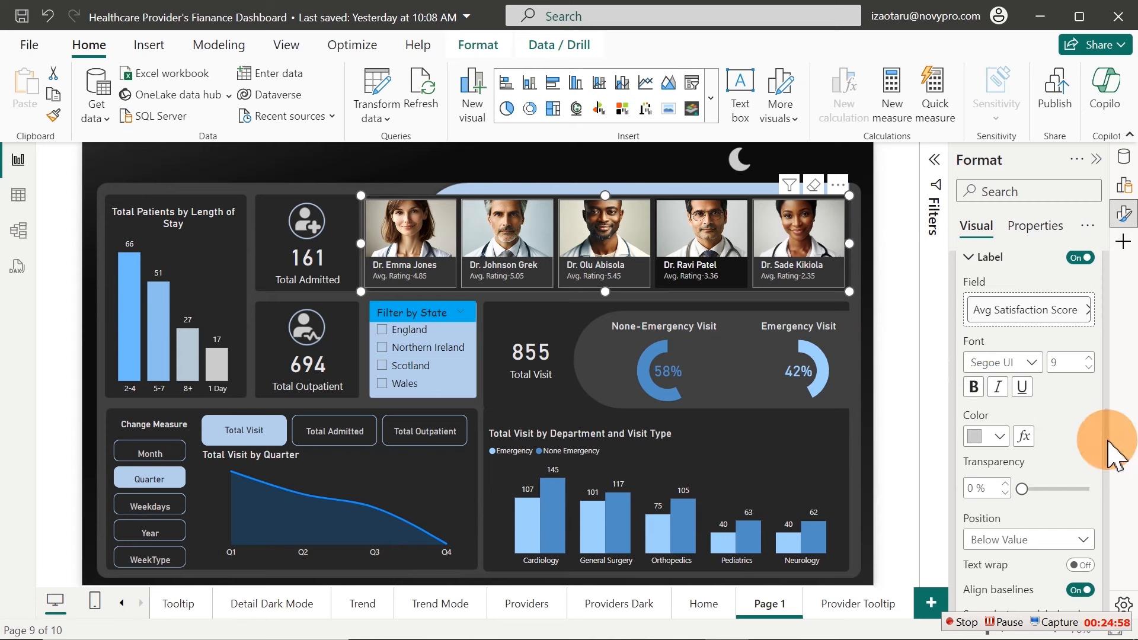
# Set the doctor slicer's callout value text to near-black from the black theme shades for the Selected state
pyautogui.scroll(5, 1114, 456)
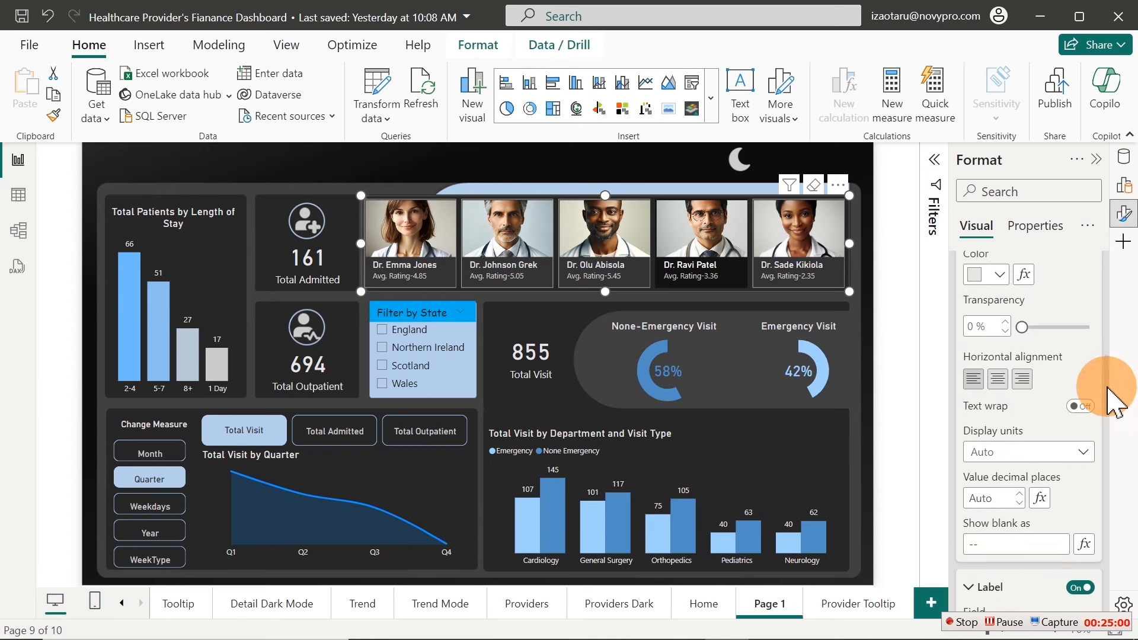
pyautogui.scroll(5, 1107, 384)
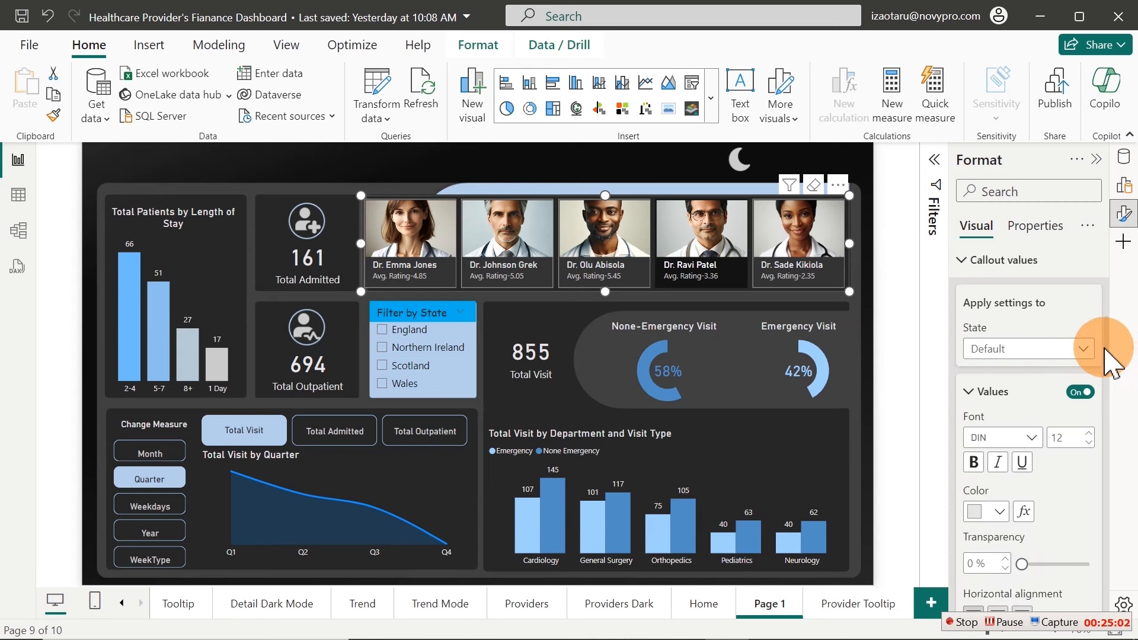
pyautogui.click(1071, 349)
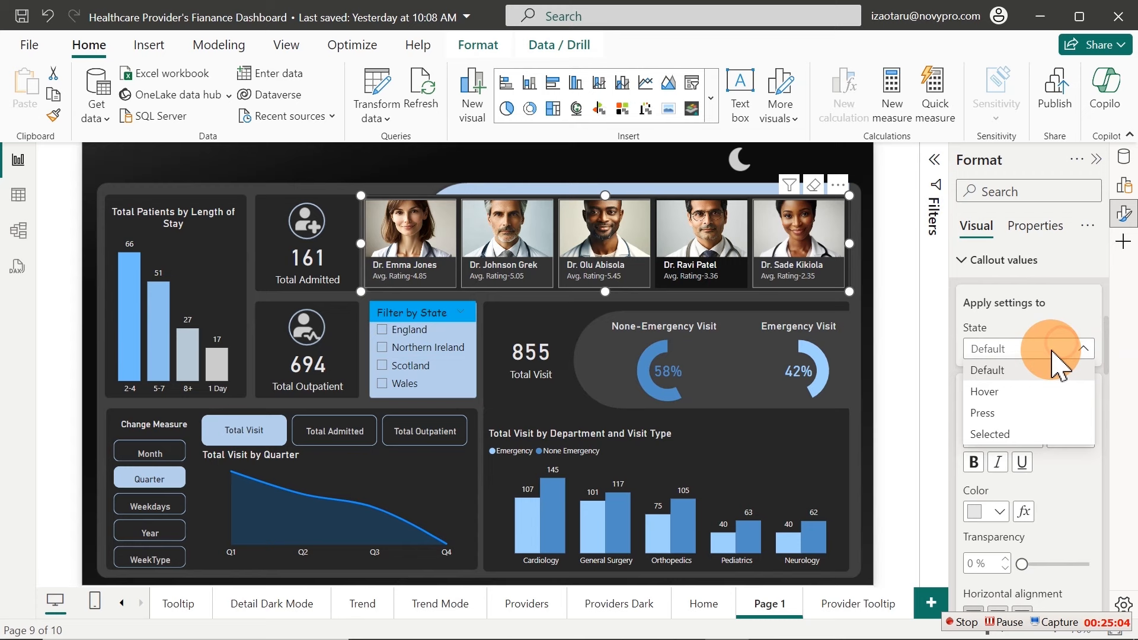
pyautogui.click(989, 435)
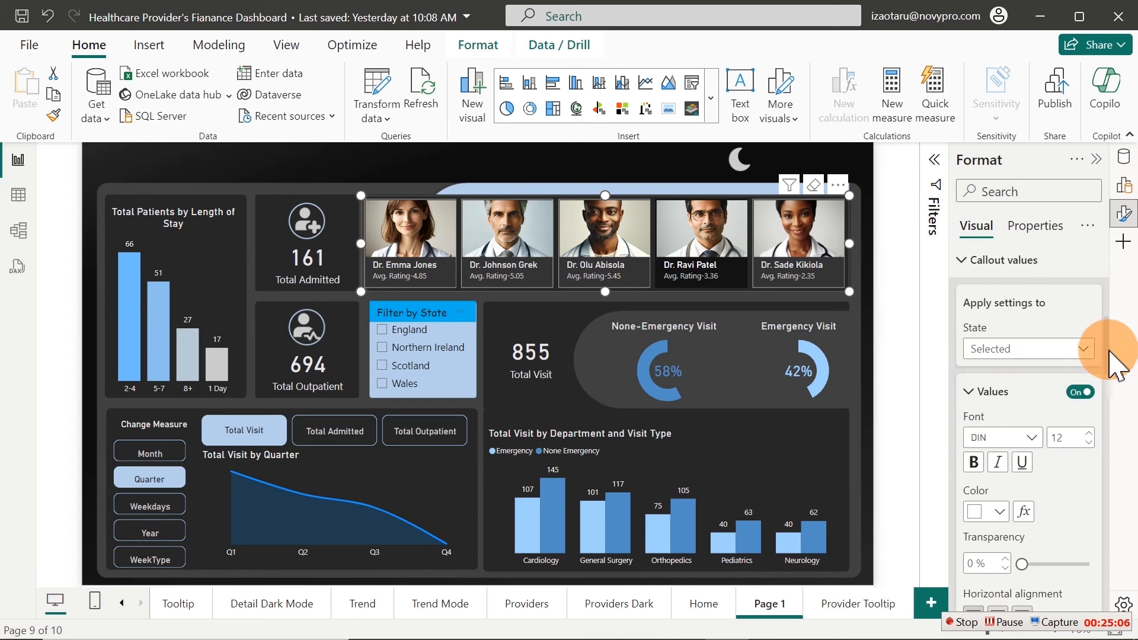
pyautogui.moveTo(1105, 356); pyautogui.dragTo(1088, 389)
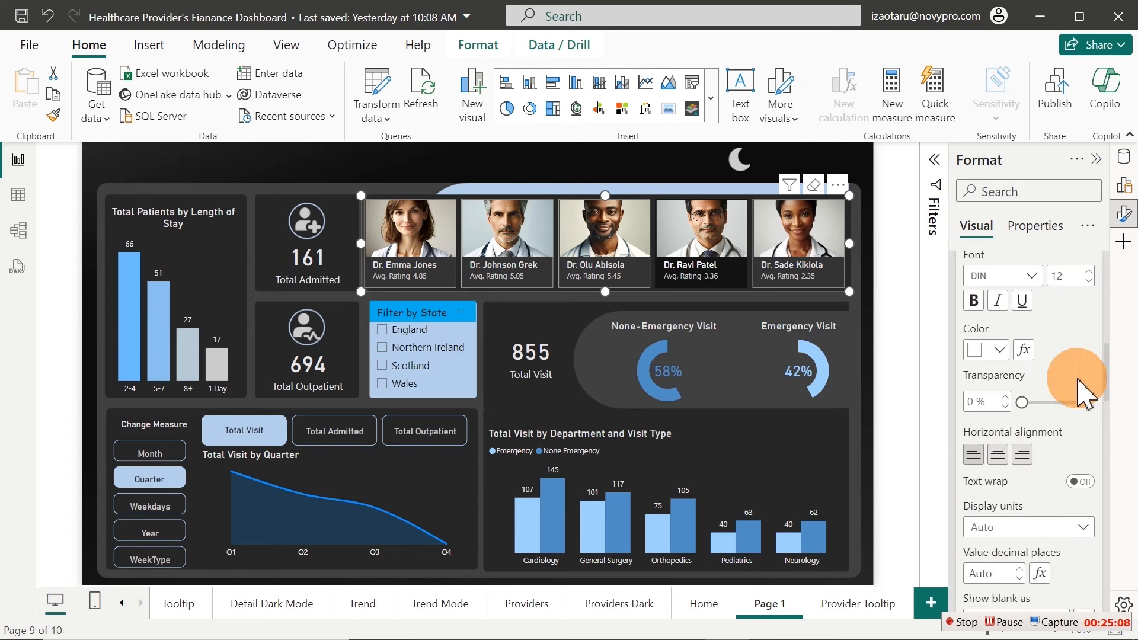
pyautogui.click(997, 351)
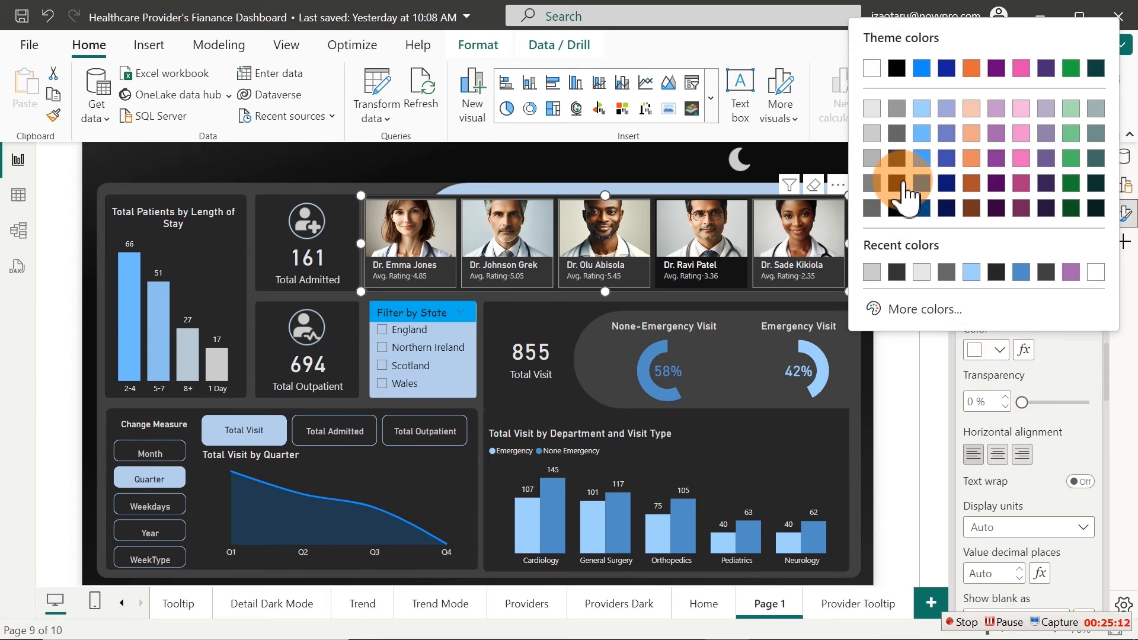
pyautogui.click(897, 183)
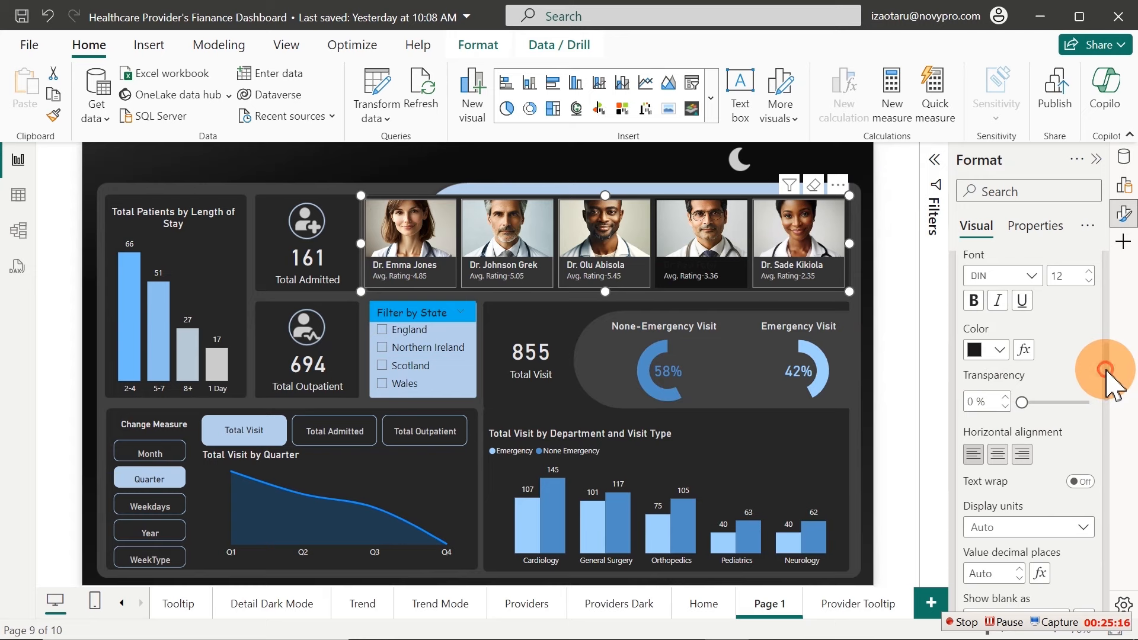
# Set the Avg Satisfaction Score label color to dark charcoal gray for the doctor slicer's Selected state
pyautogui.moveTo(1106, 369); pyautogui.dragTo(1115, 472)
pyautogui.click(1001, 368)
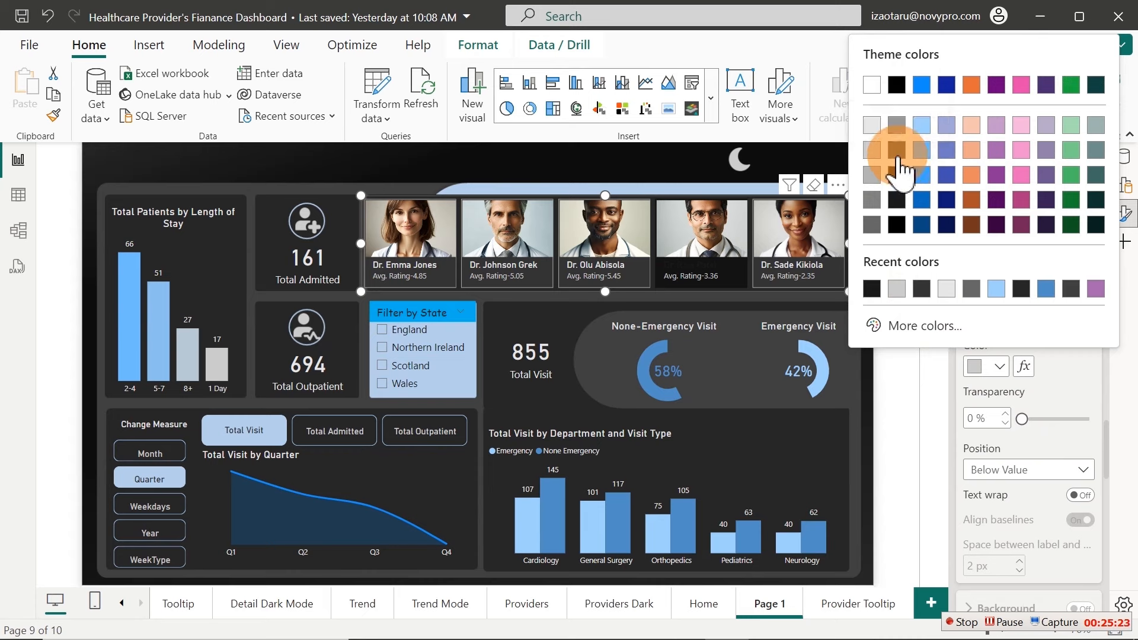
pyautogui.click(898, 175)
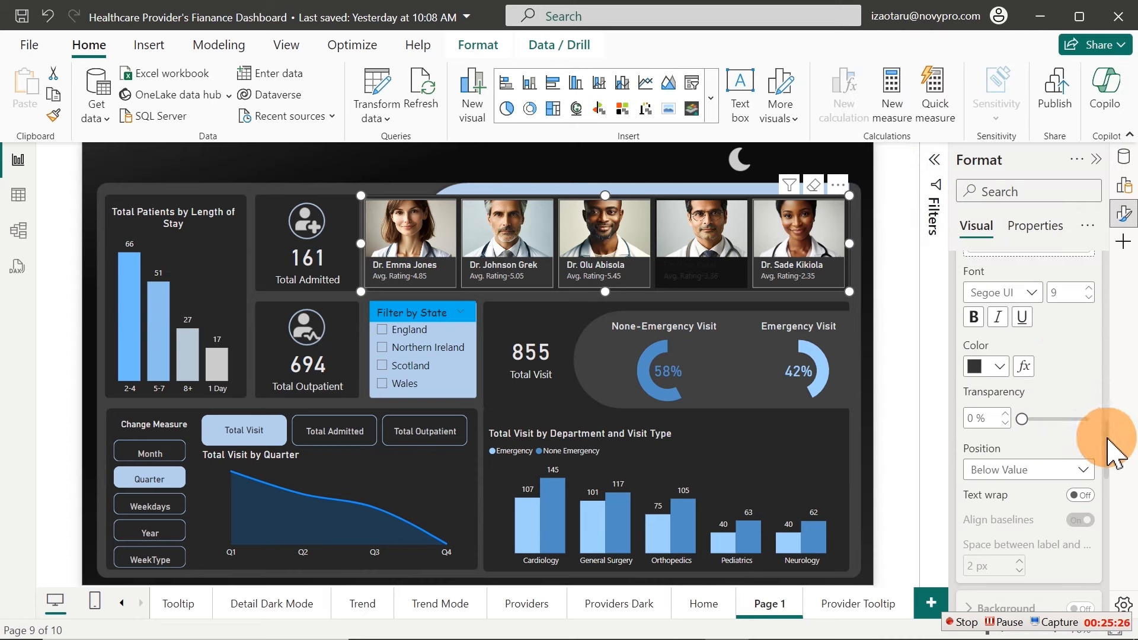
# Fill the doctor slicer's buttons with the recently used light blue for the Selected state
pyautogui.moveTo(1106, 437); pyautogui.dragTo(1119, 472)
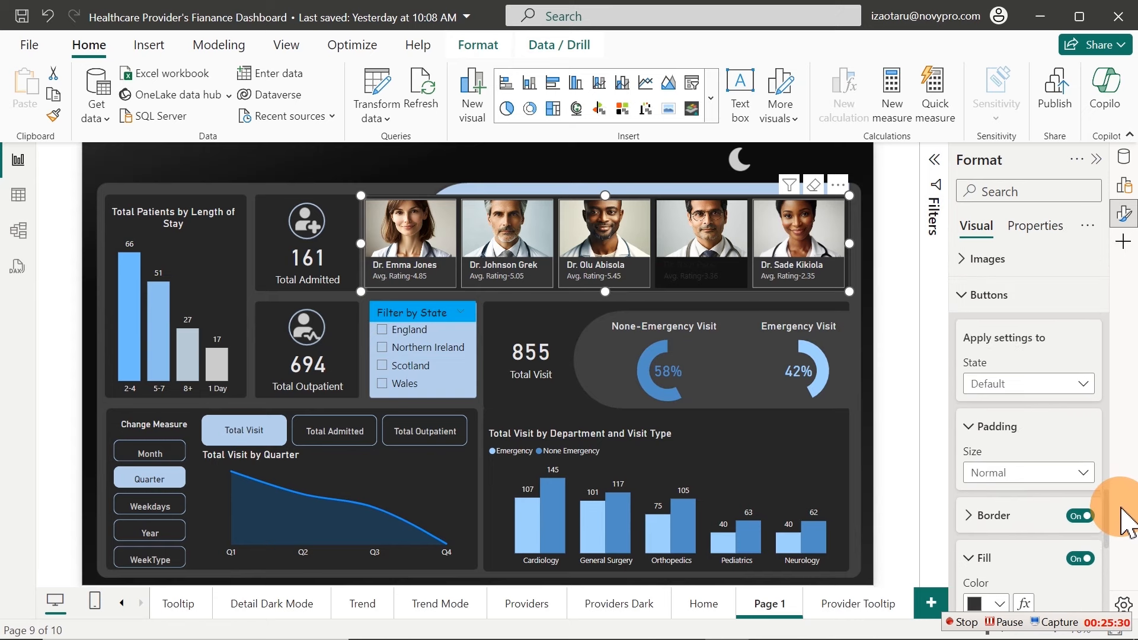
pyautogui.click(1011, 390)
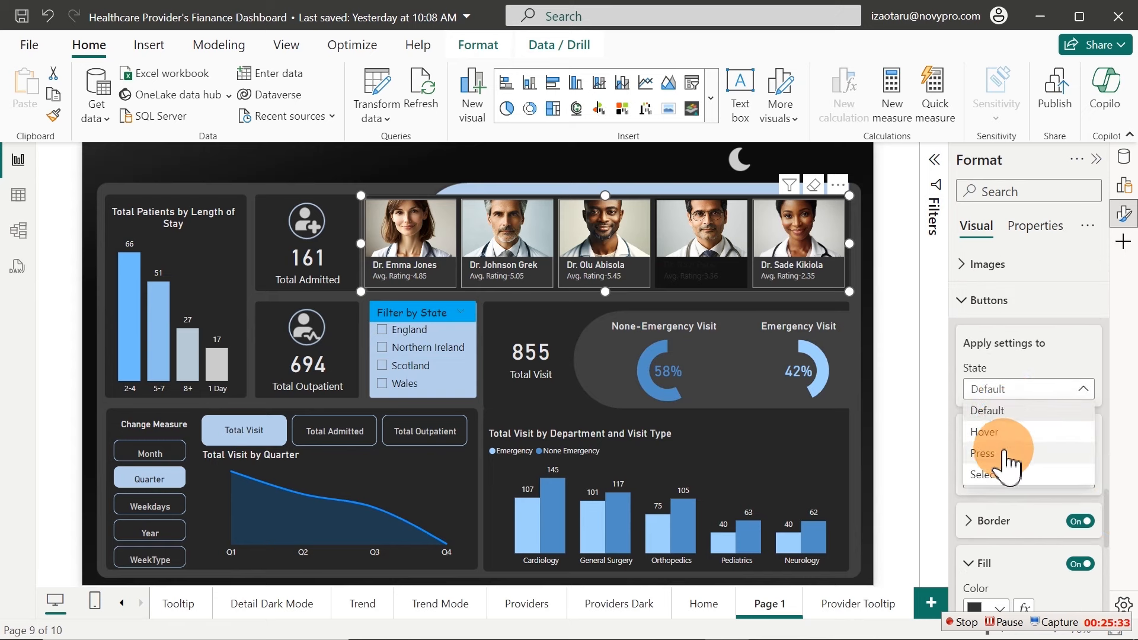
pyautogui.click(1007, 480)
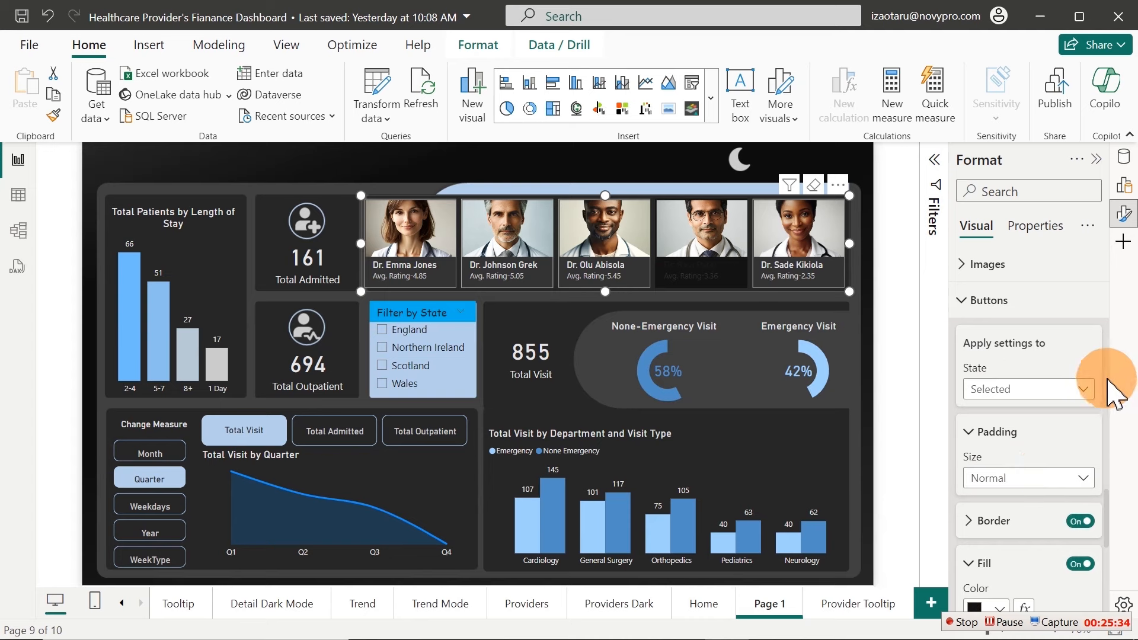
pyautogui.scroll(-3, 1115, 510)
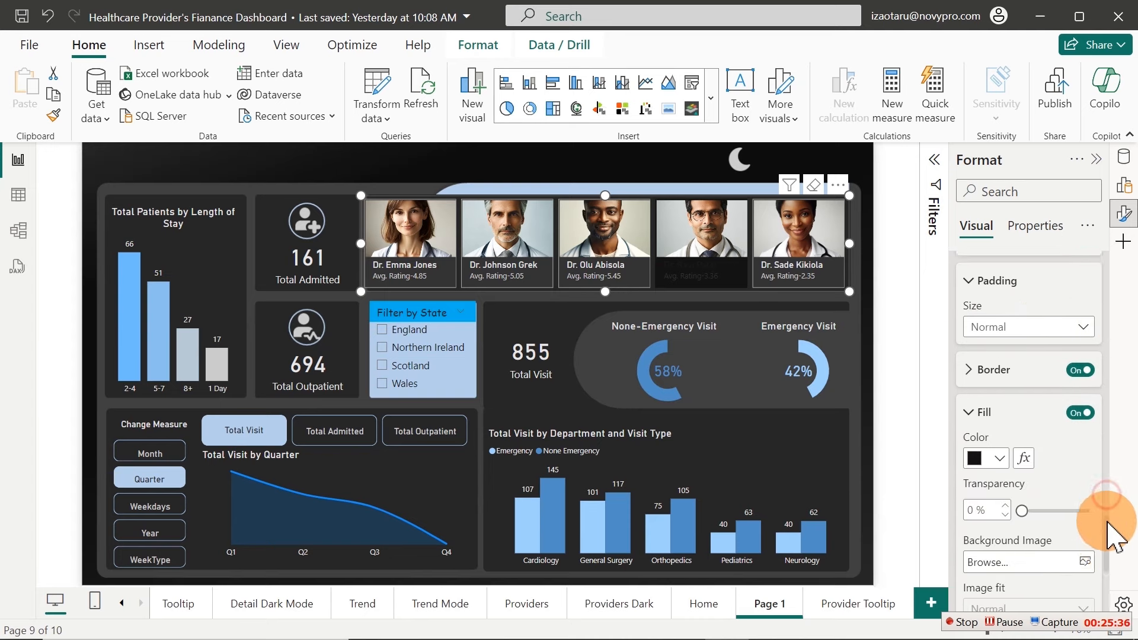
pyautogui.click(1002, 444)
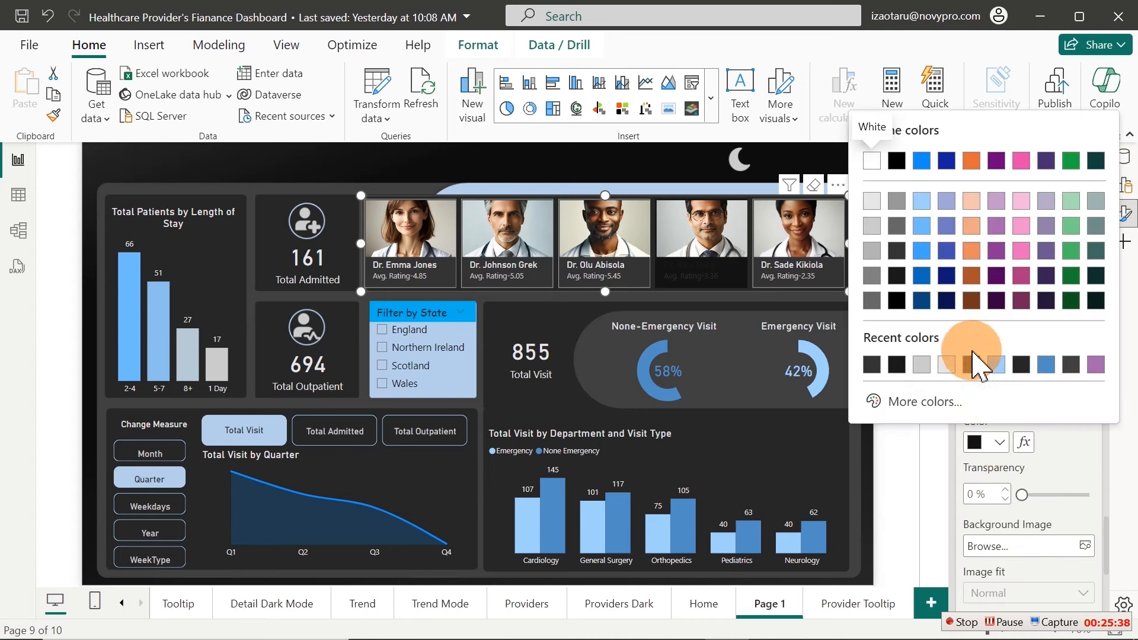
pyautogui.click(999, 365)
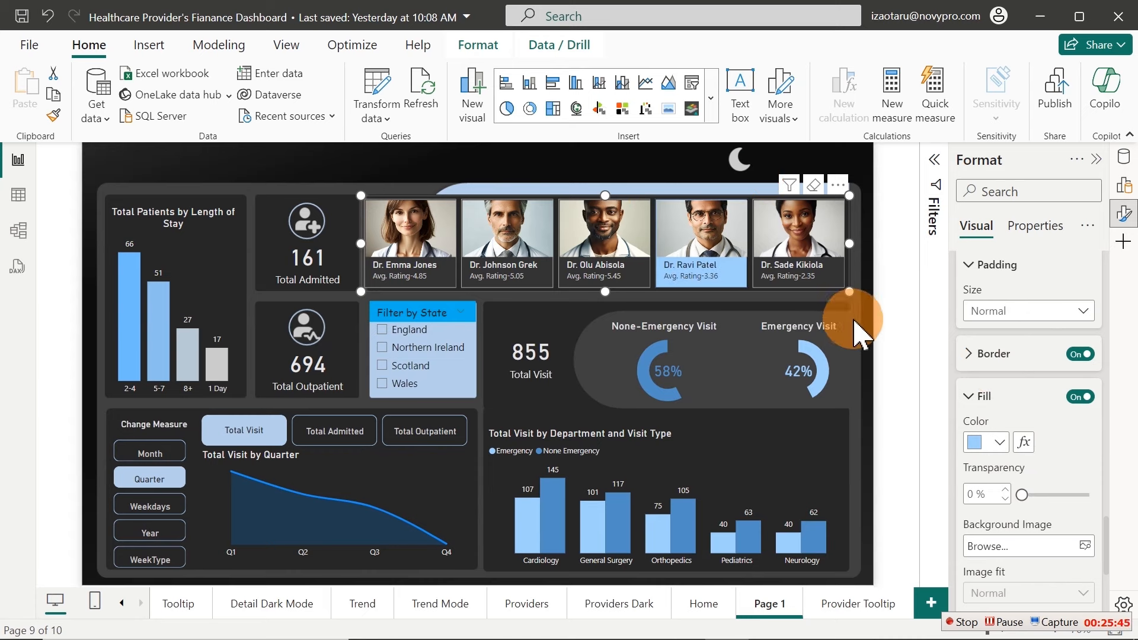
pyautogui.click(654, 166)
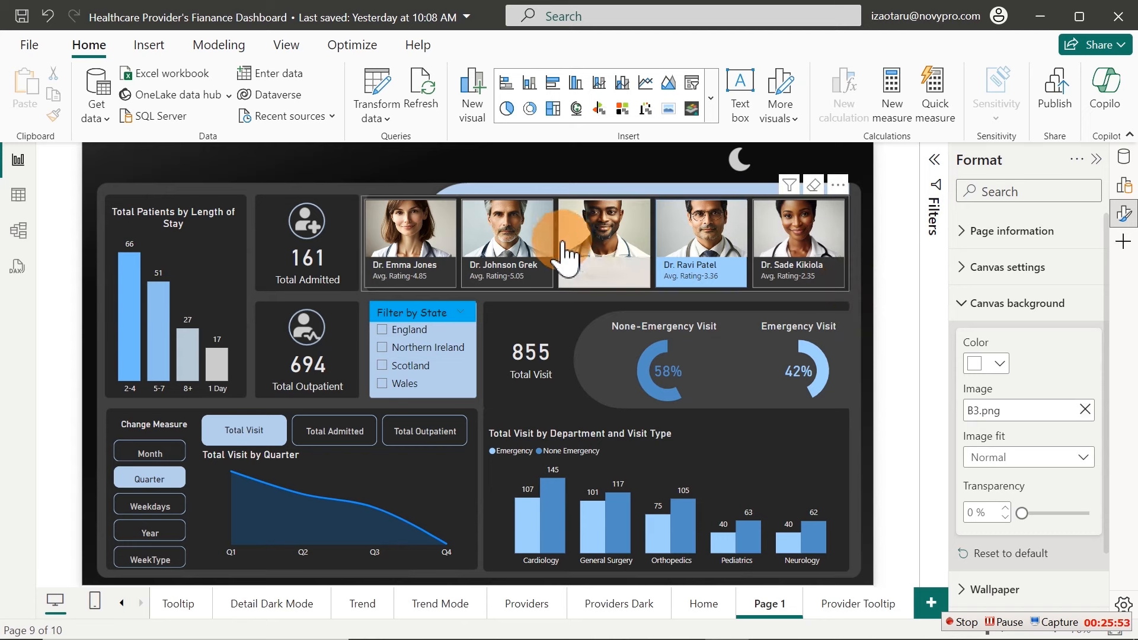
# Turn off the button border for the doctor slicer's Selected state
pyautogui.click(654, 289)
pyautogui.click(958, 301)
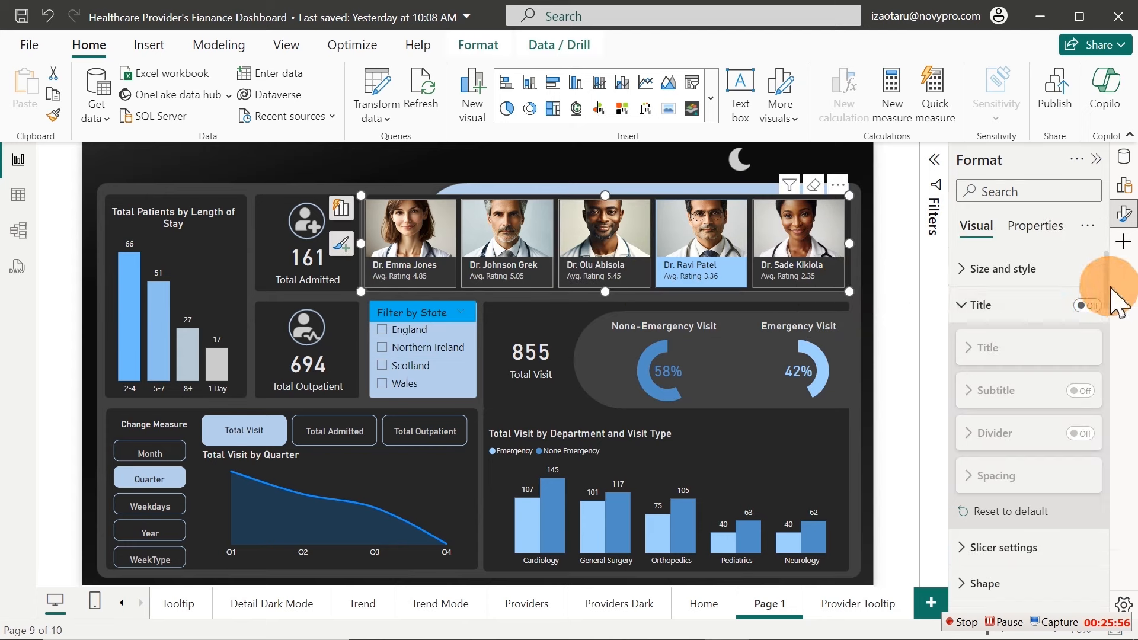
pyautogui.moveTo(1105, 282); pyautogui.dragTo(1122, 538)
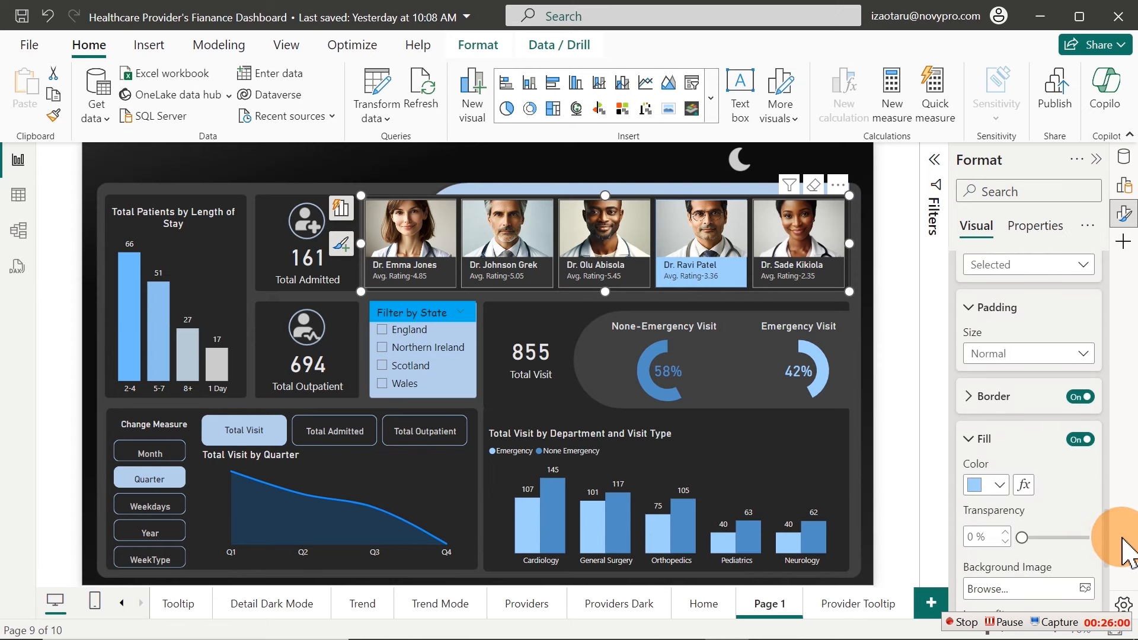
pyautogui.click(1080, 398)
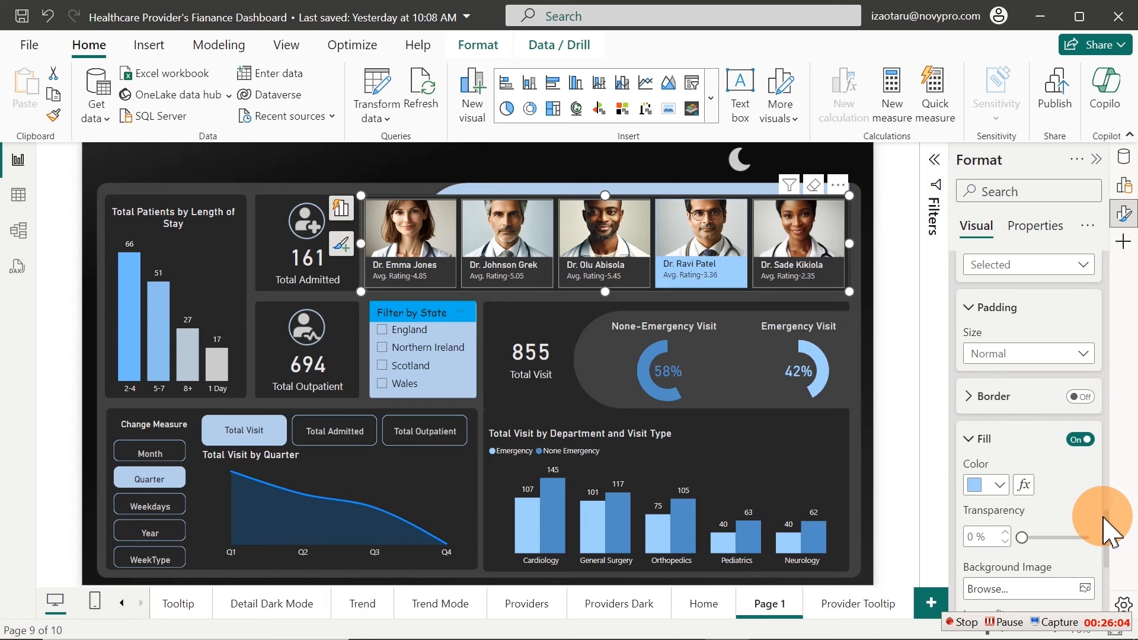
# Turn off the button border for the doctor slicer's Default state and deselect the slicer
pyautogui.moveTo(1107, 517); pyautogui.dragTo(1107, 496)
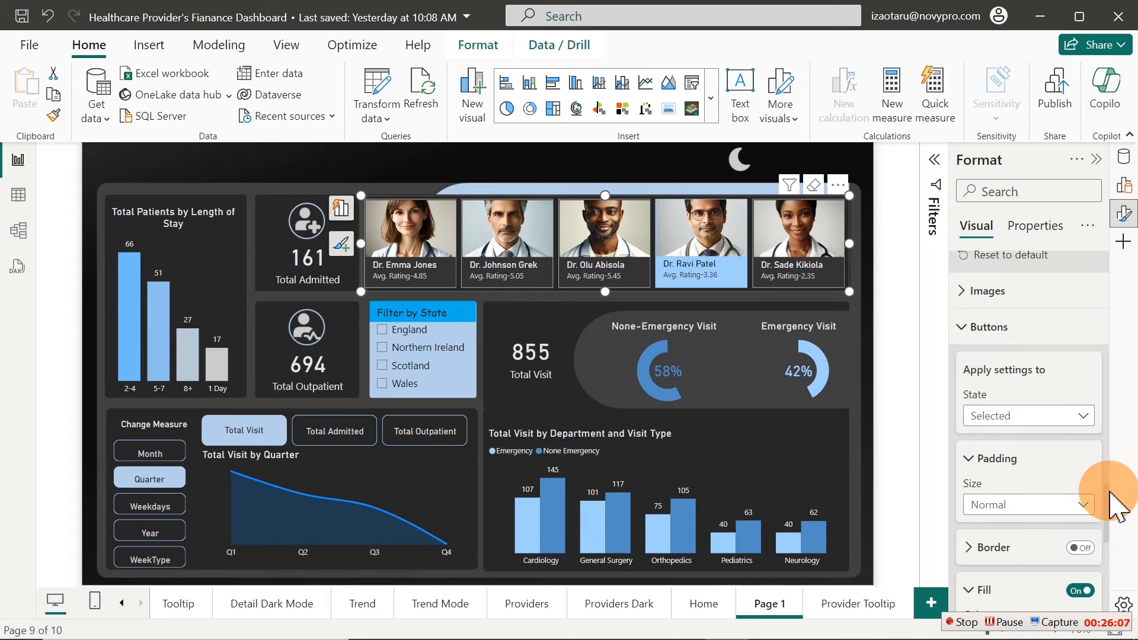
pyautogui.click(1058, 418)
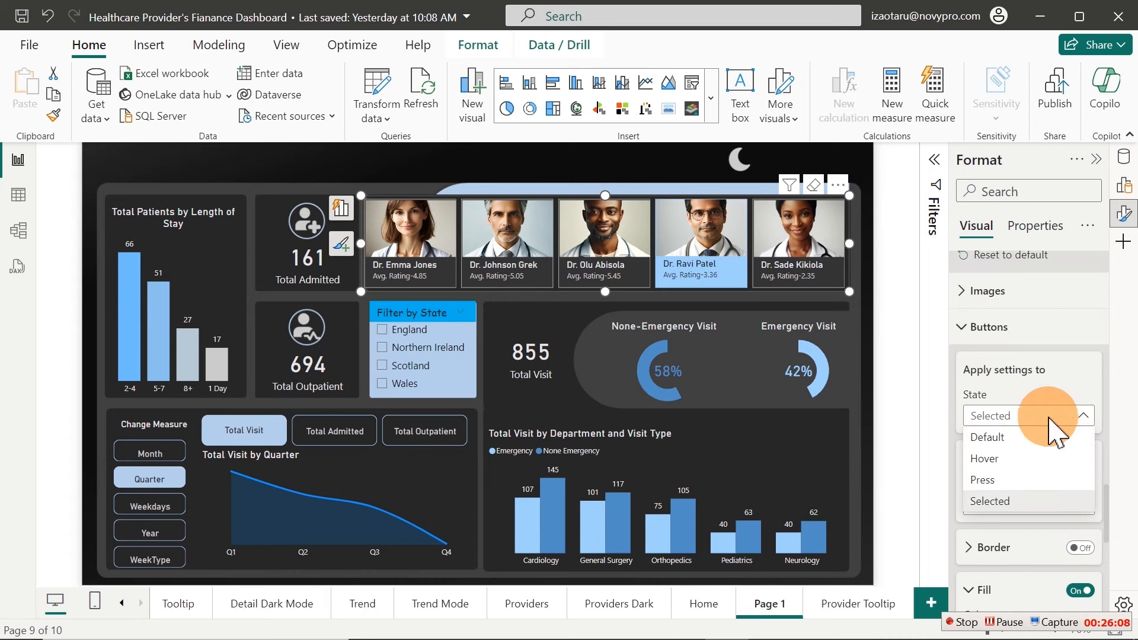
pyautogui.click(1016, 443)
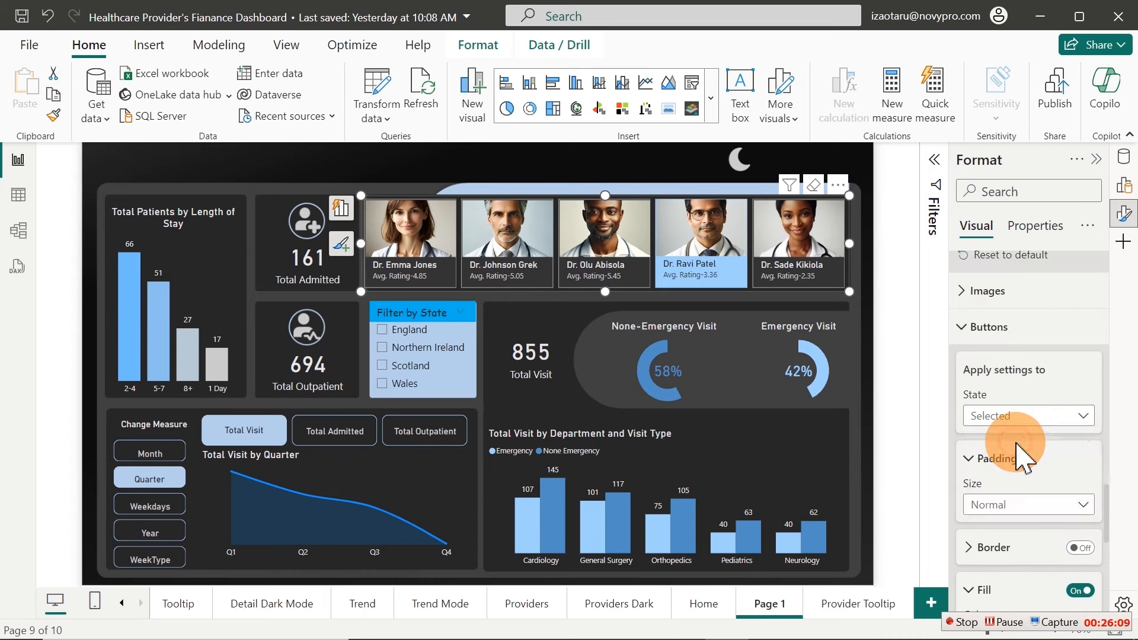
pyautogui.click(1087, 549)
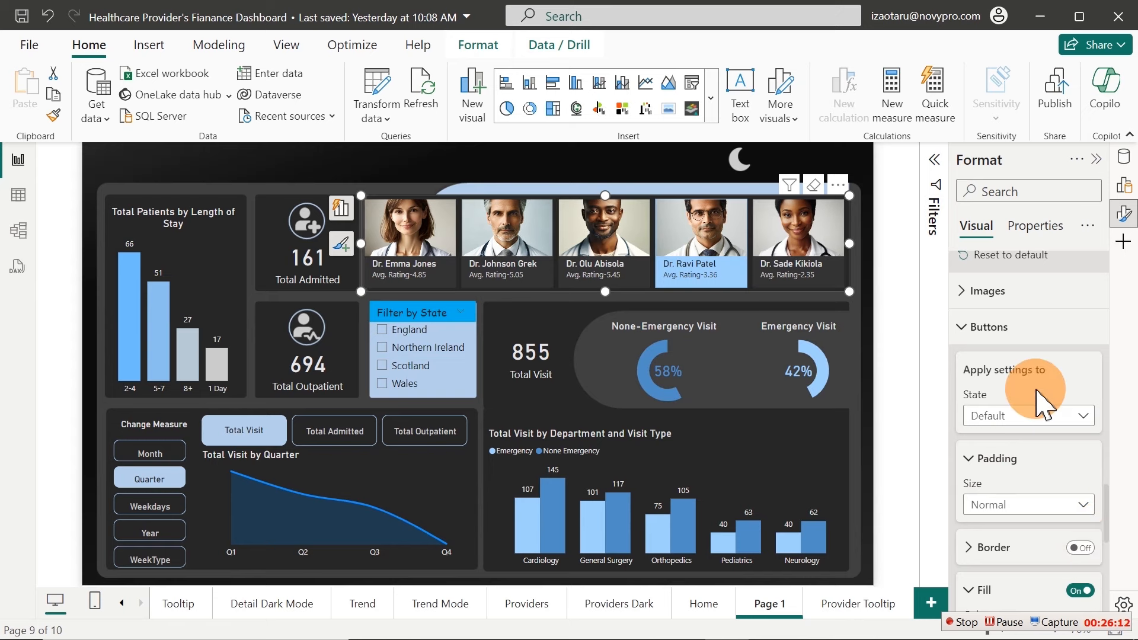
pyautogui.click(667, 161)
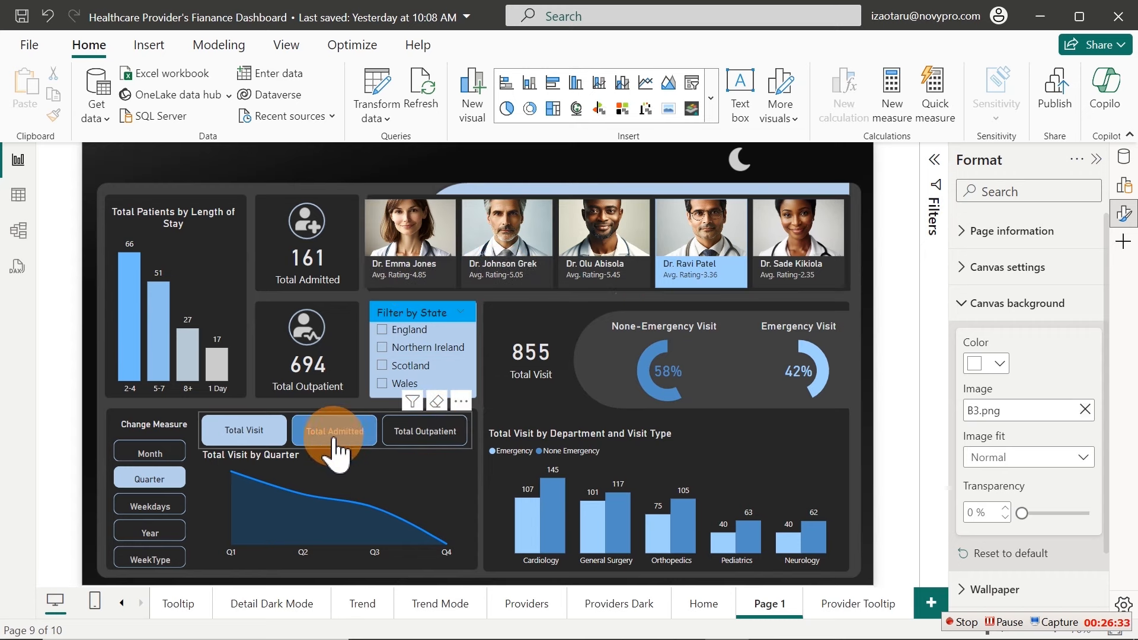
# Fill the doctor slicer's buttons with the recently used medium blue for the Hover state
pyautogui.click(852, 236)
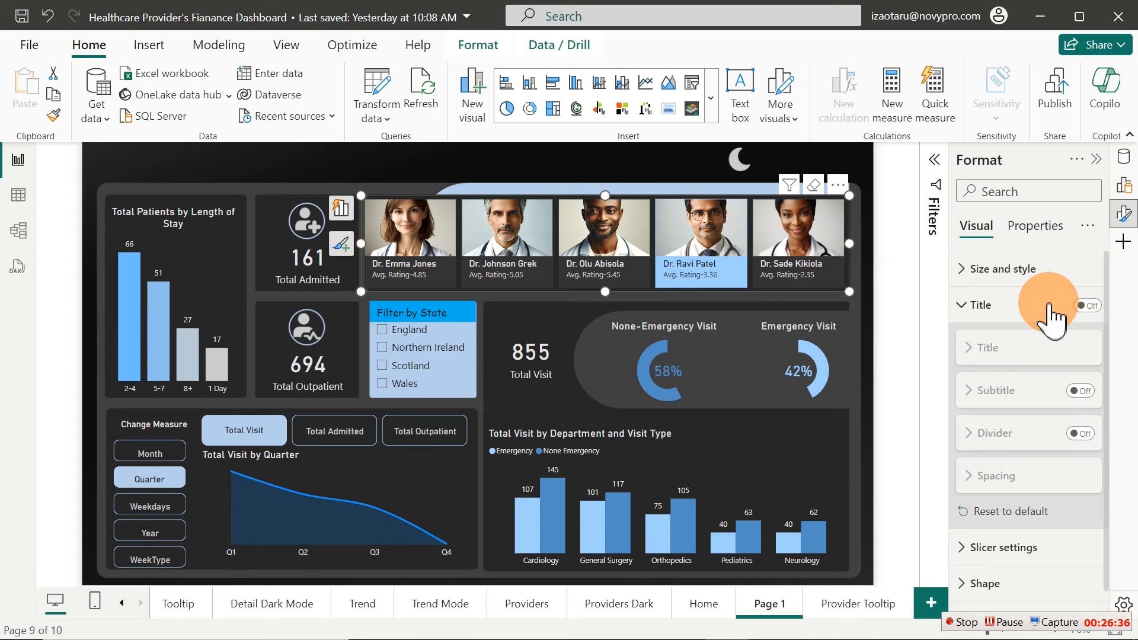
pyautogui.moveTo(1110, 290); pyautogui.dragTo(1118, 541)
pyautogui.click(1035, 305)
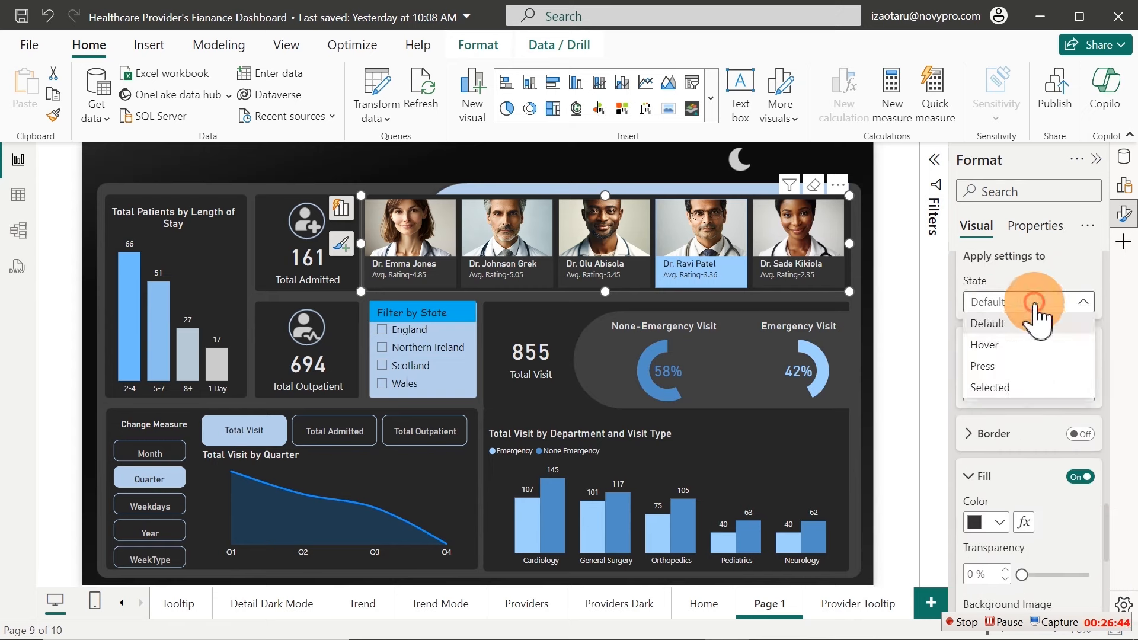
pyautogui.click(1002, 348)
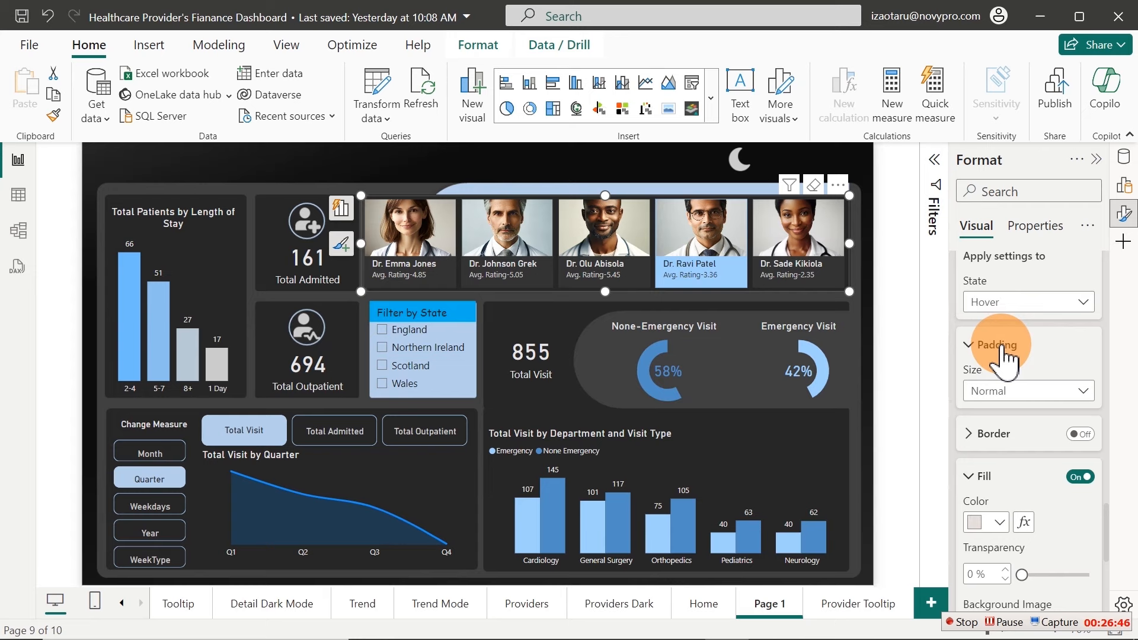
pyautogui.click(1001, 522)
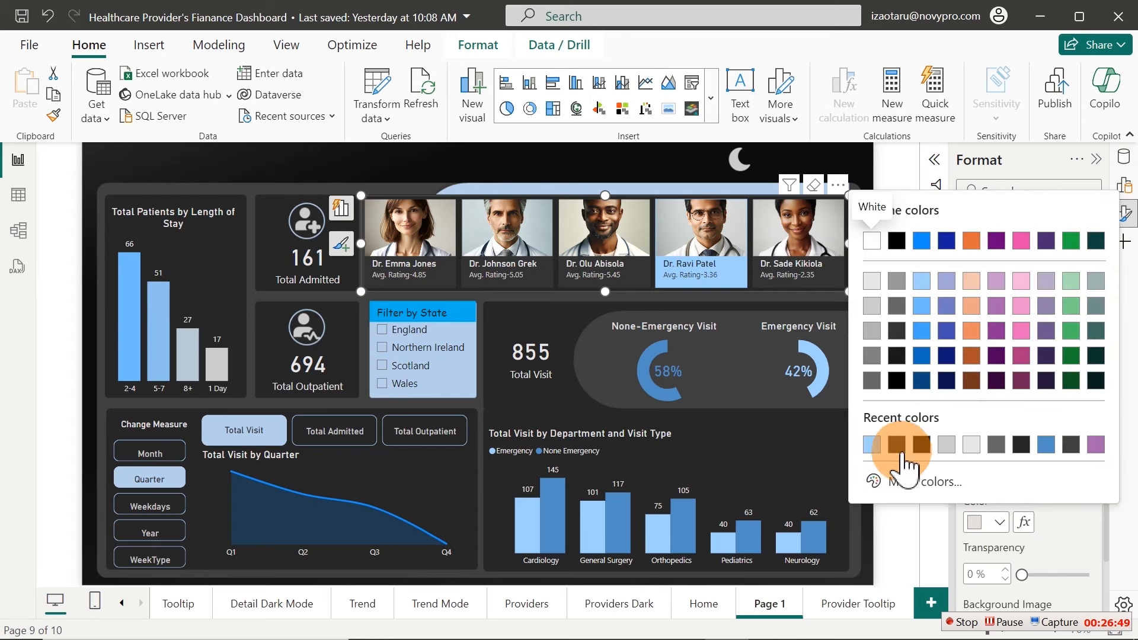
pyautogui.click(1047, 445)
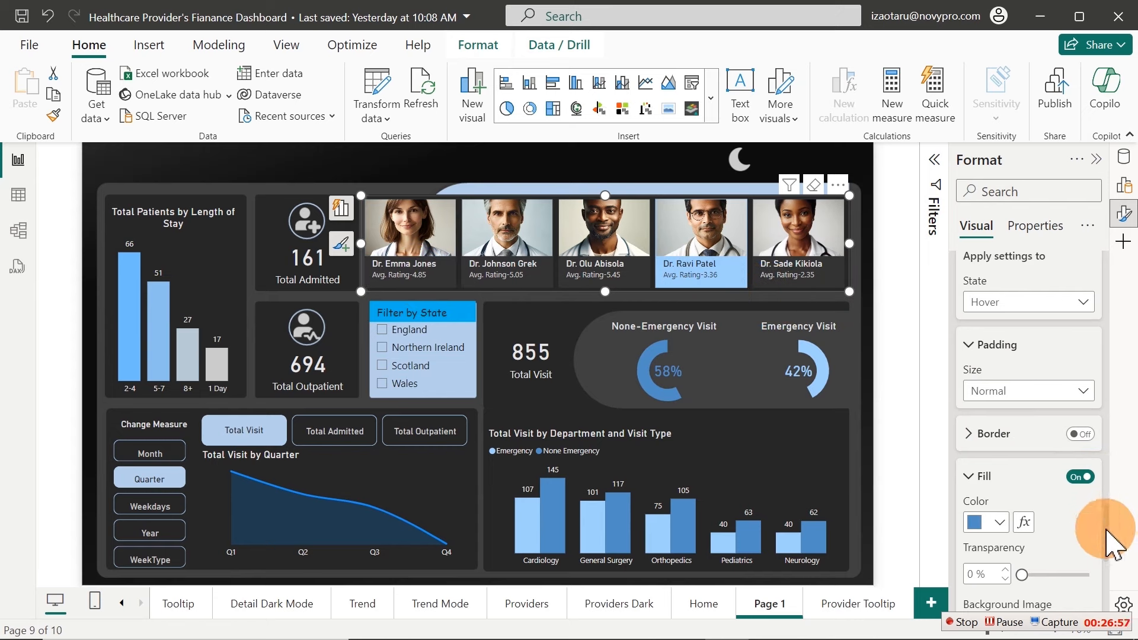
# Try lowering the doctor images' saturation to 47% for the Default state, and return it to 100%
pyautogui.moveTo(1107, 530); pyautogui.dragTo(1086, 333)
pyautogui.click(1018, 361)
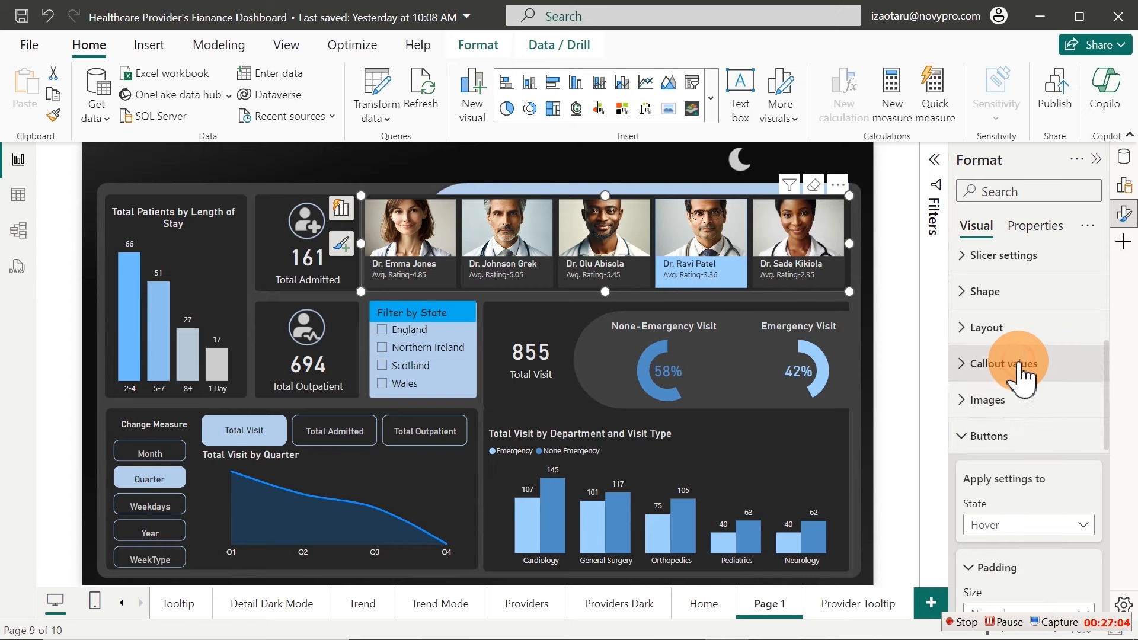
pyautogui.click(976, 437)
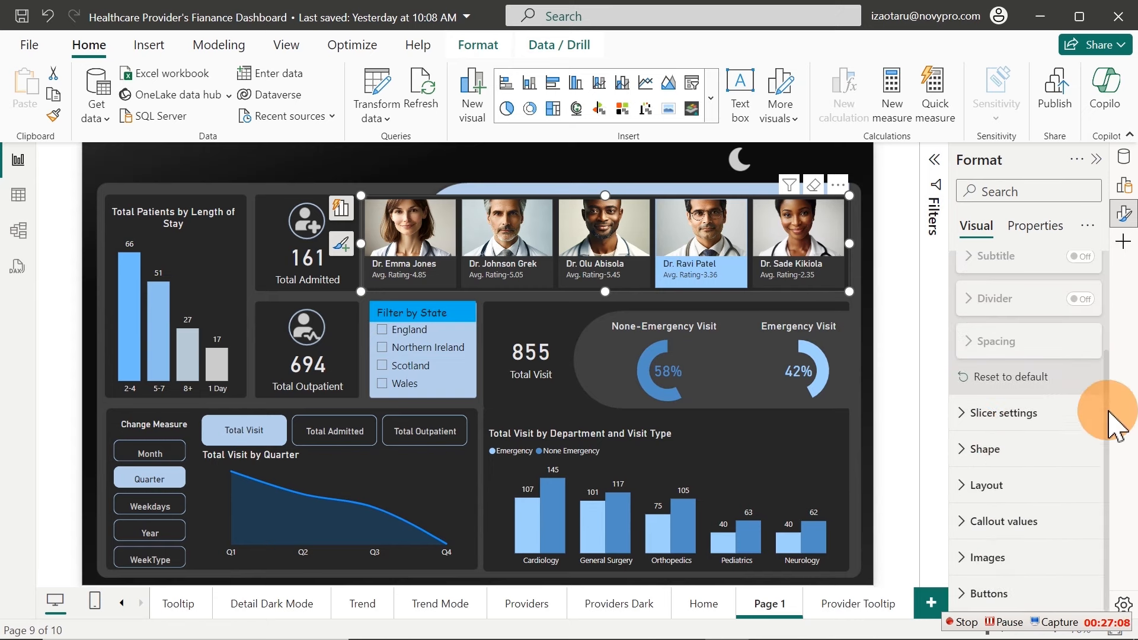
pyautogui.click(964, 561)
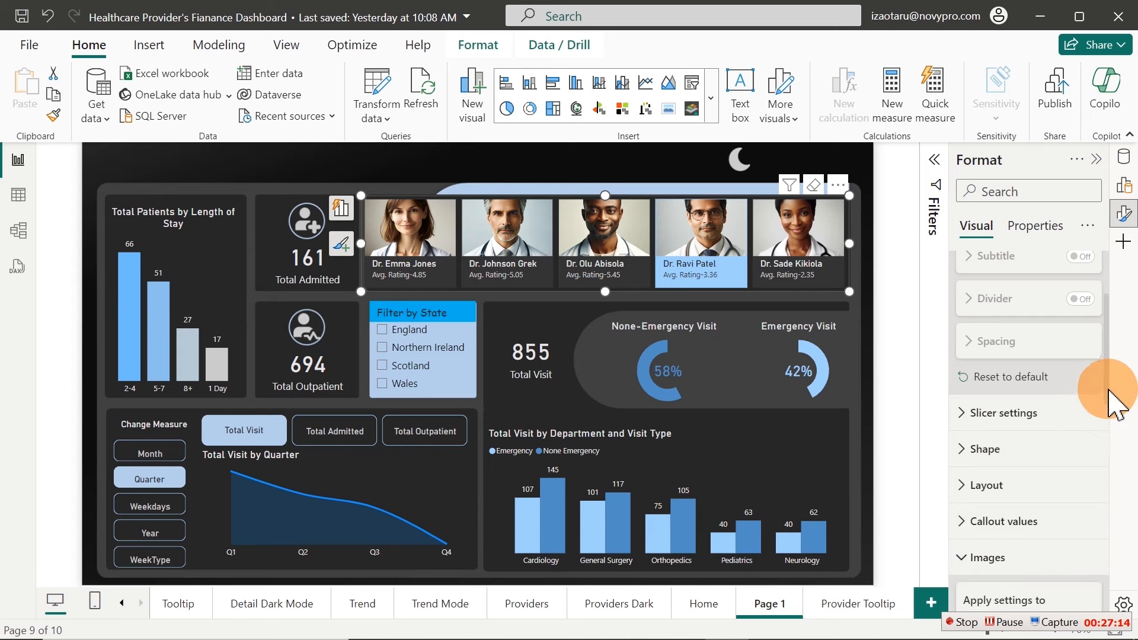
pyautogui.moveTo(1107, 380); pyautogui.dragTo(1129, 504)
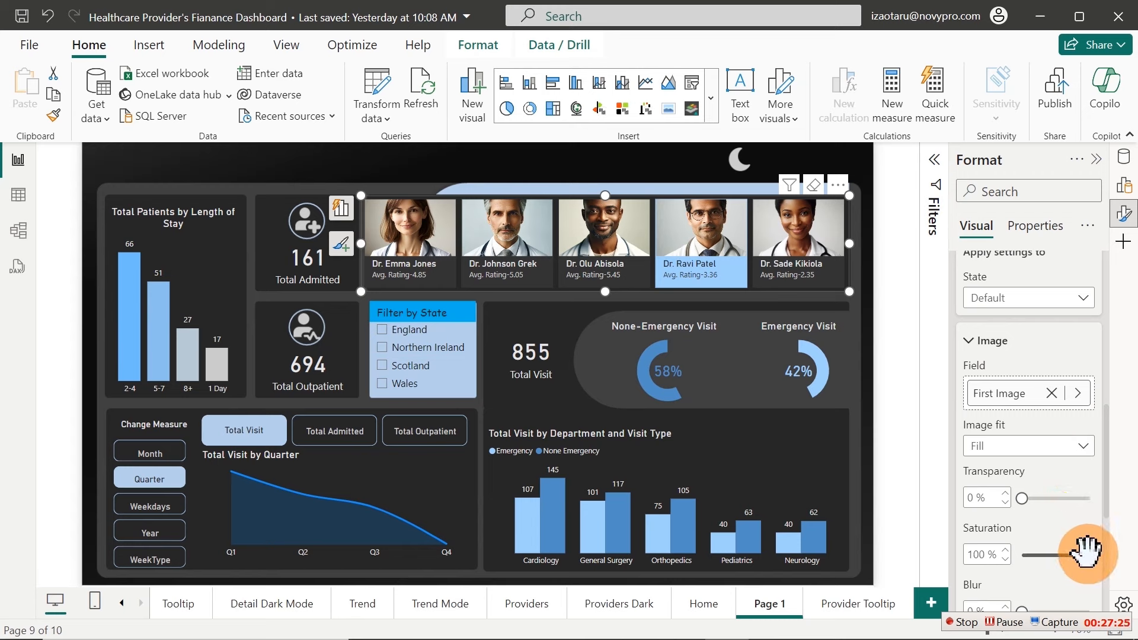
pyautogui.moveTo(1093, 556); pyautogui.dragTo(1056, 558)
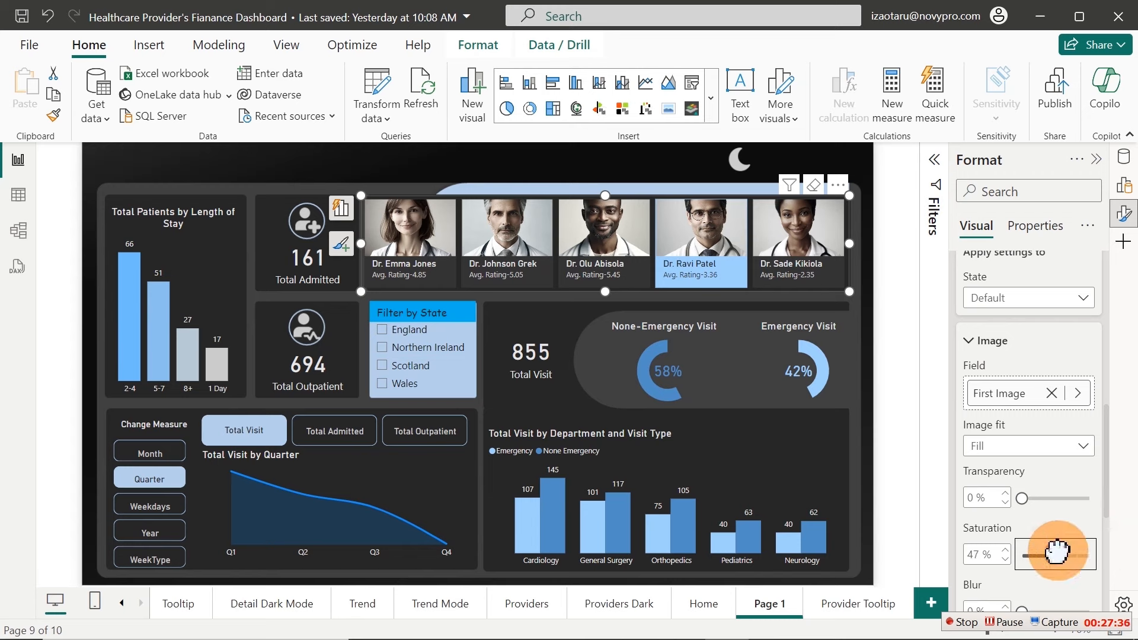
pyautogui.moveTo(1057, 552); pyautogui.dragTo(1109, 569)
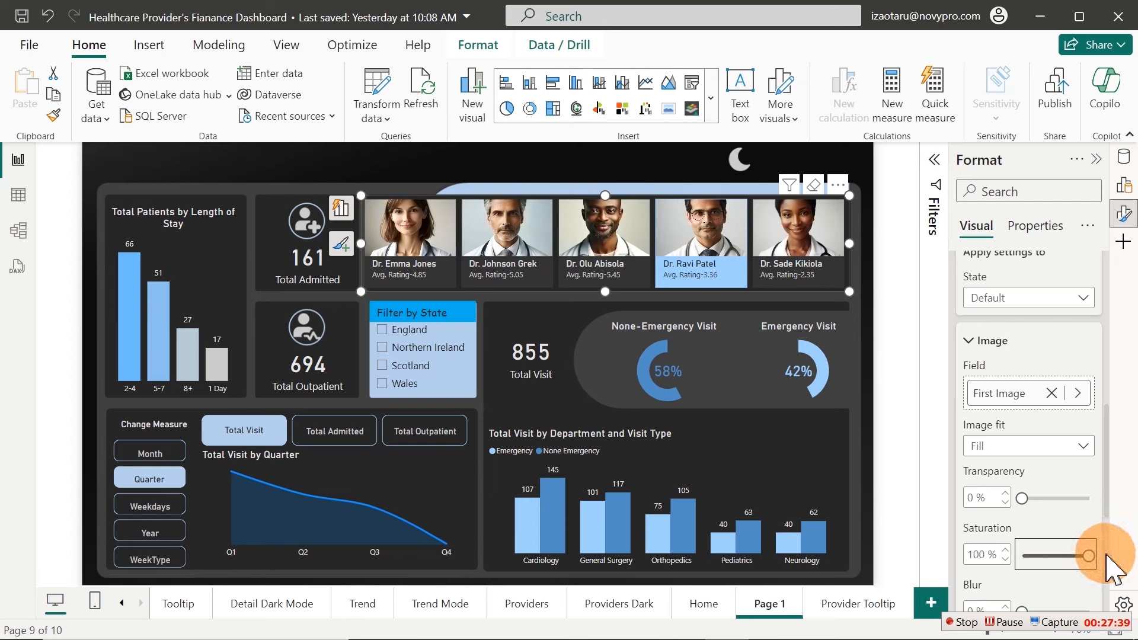
# Try lowering the doctor images' saturation to 39% for the Selected state, and return it to 100%
pyautogui.click(1044, 302)
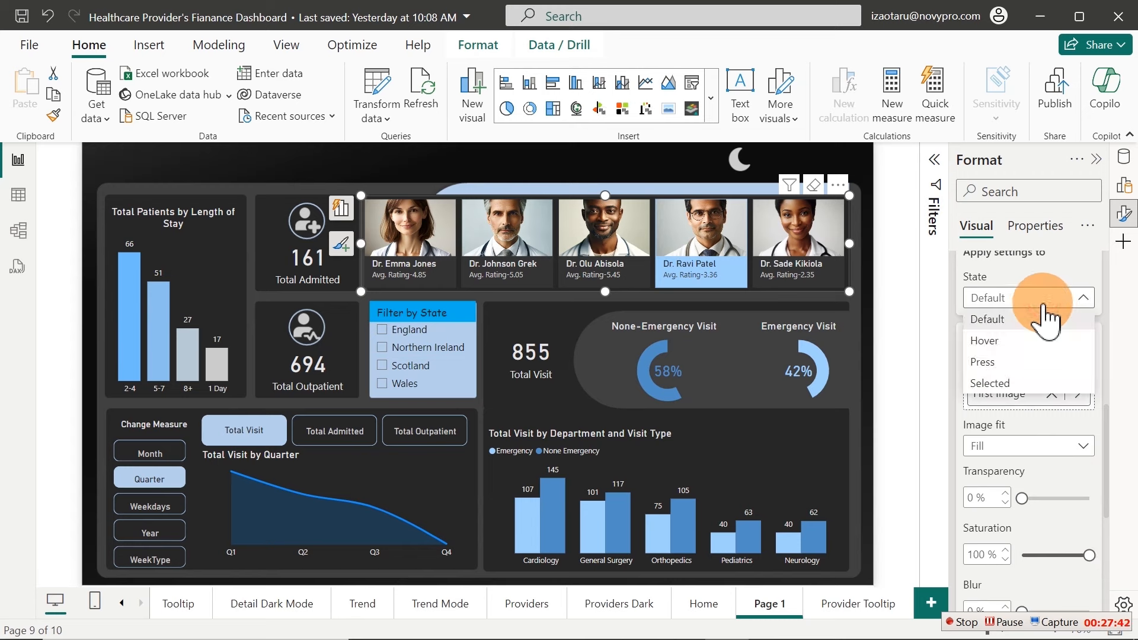
pyautogui.click(1012, 384)
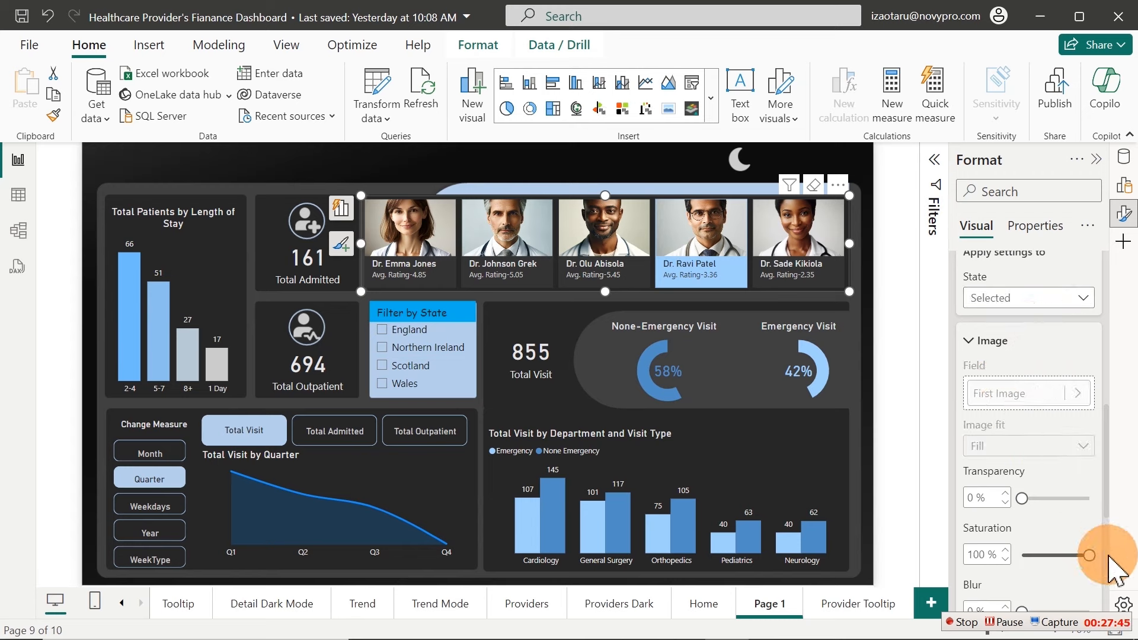
pyautogui.moveTo(1089, 553); pyautogui.dragTo(1047, 562)
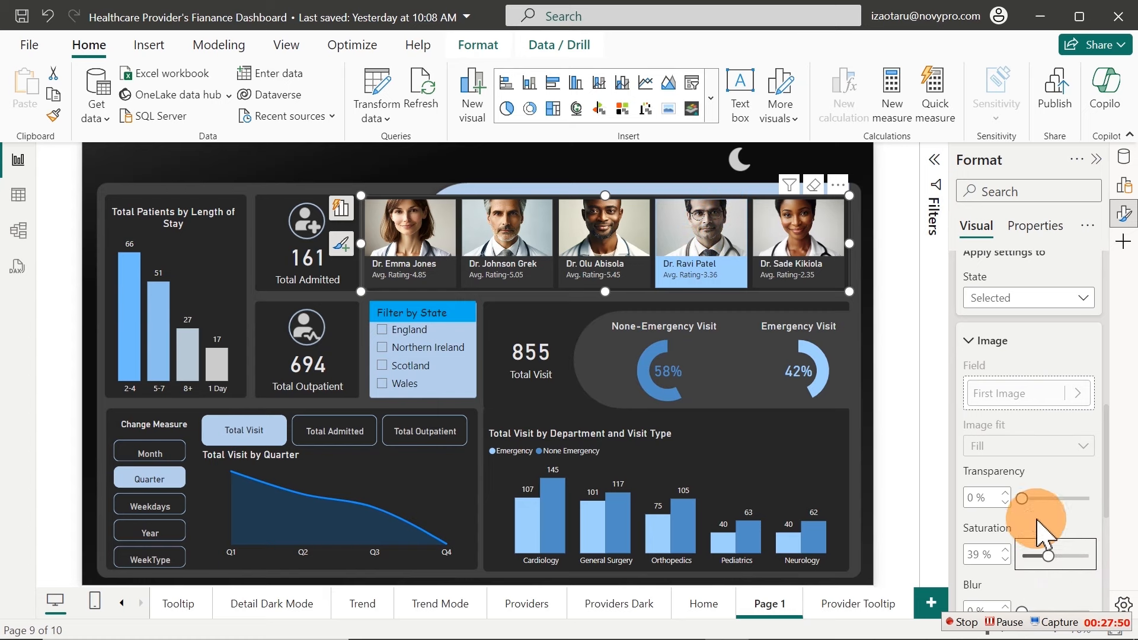
pyautogui.moveTo(1050, 555); pyautogui.dragTo(1091, 556)
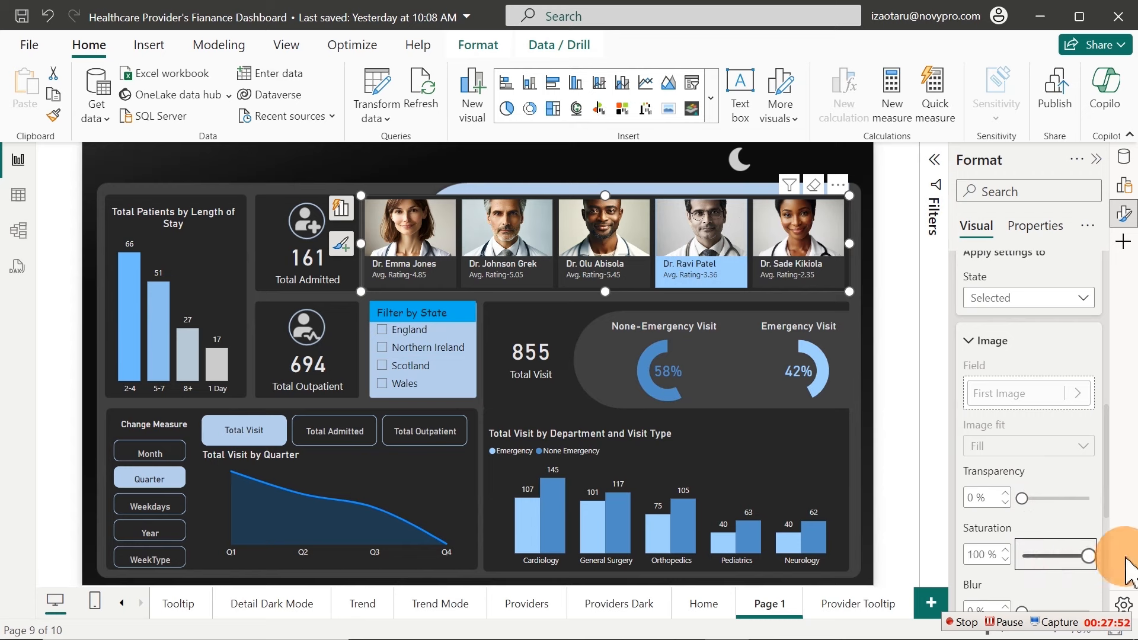
# Set the doctor images' saturation to 43% for the Default state and test the slicer by selecting the third doctor
pyautogui.click(1027, 298)
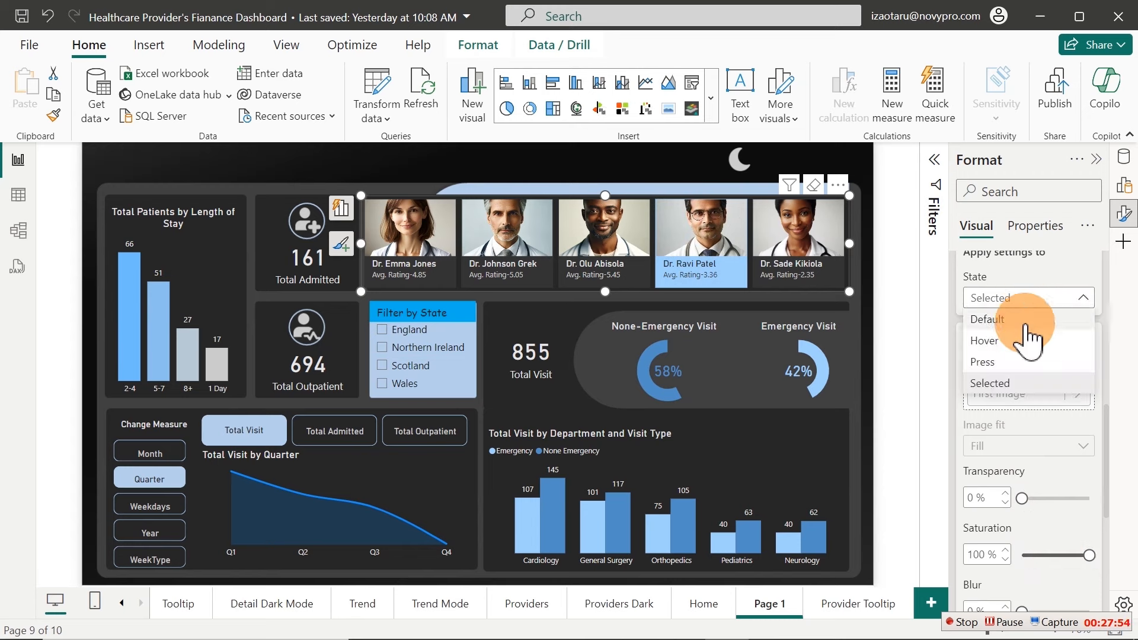
pyautogui.click(1001, 323)
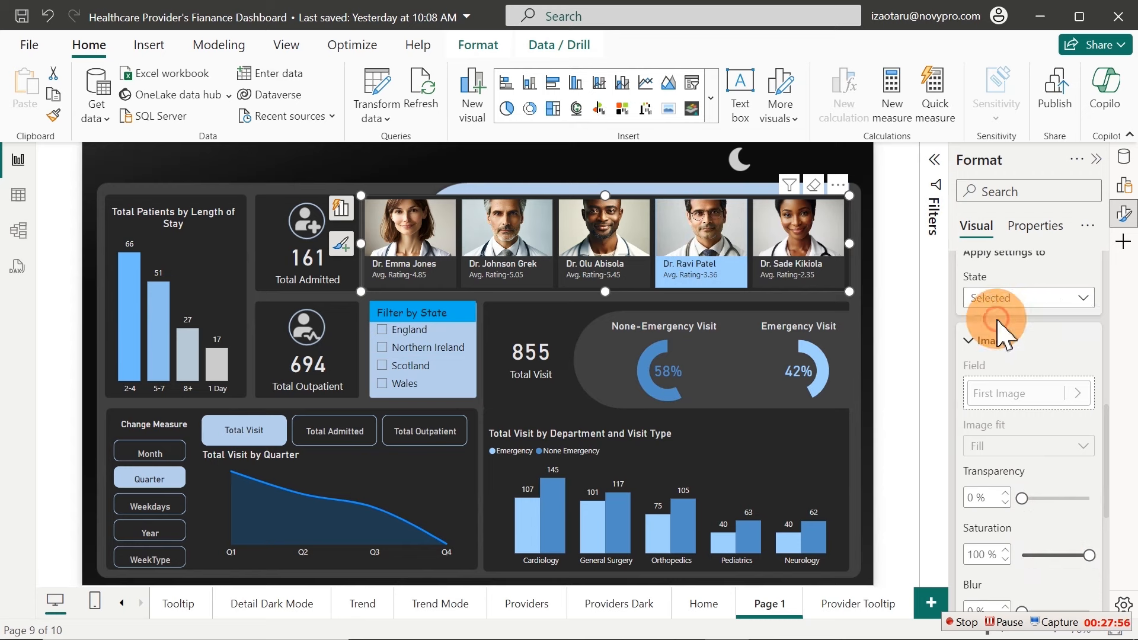
pyautogui.click(1090, 554)
pyautogui.moveTo(1086, 554); pyautogui.dragTo(1050, 555)
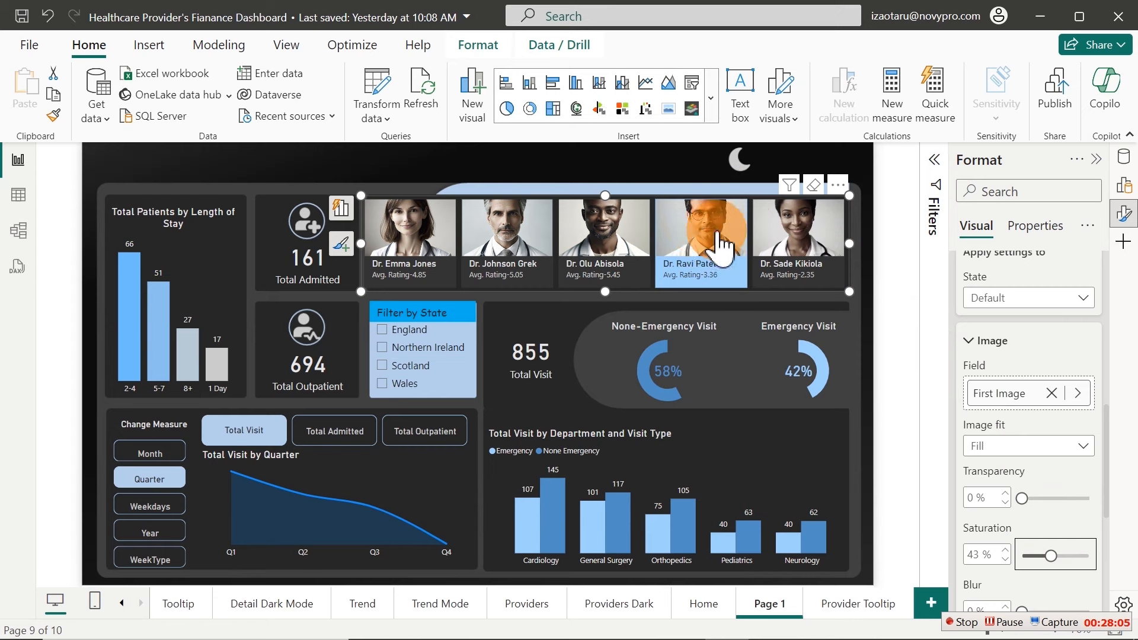
pyautogui.click(610, 229)
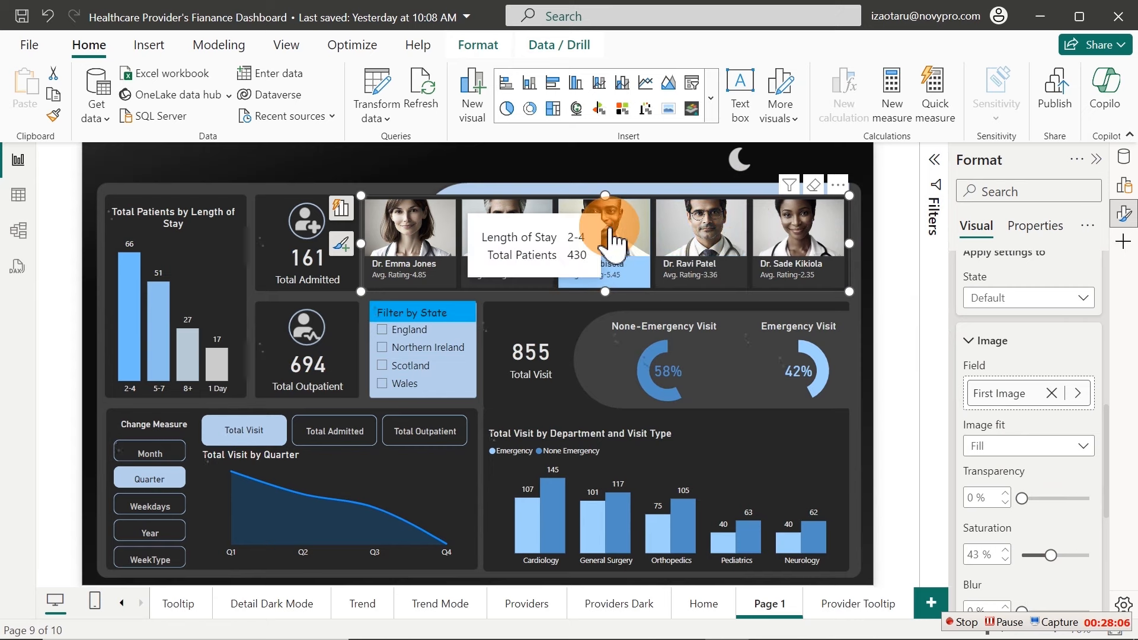
pyautogui.click(717, 242)
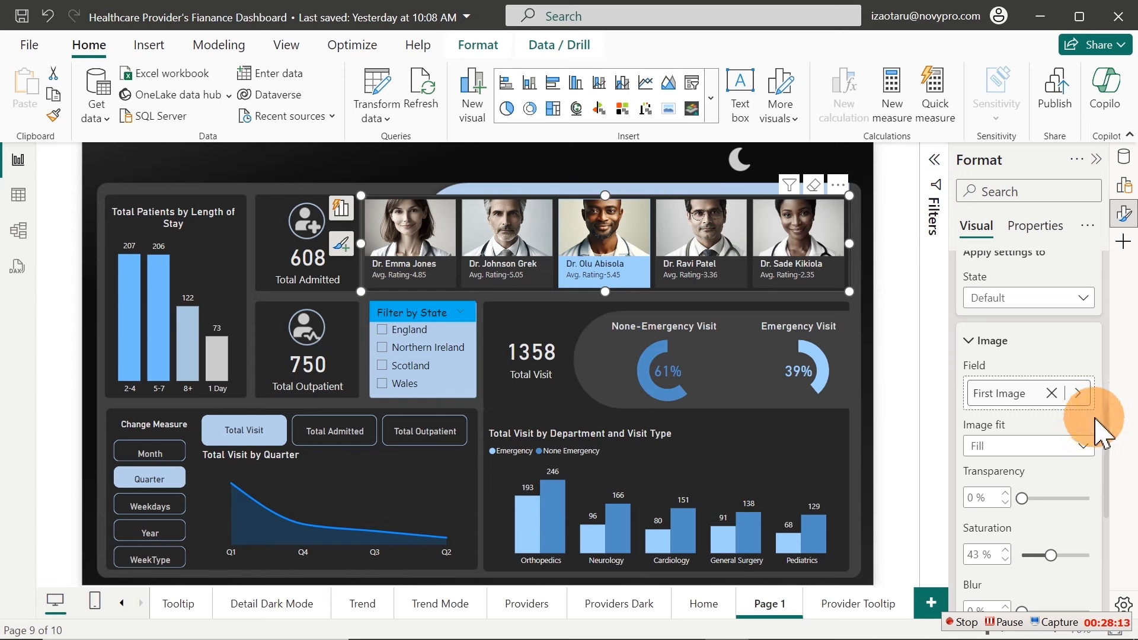
# Try adjusting the doctor images' blur for the Selected state, and return it to 0%
pyautogui.click(1012, 299)
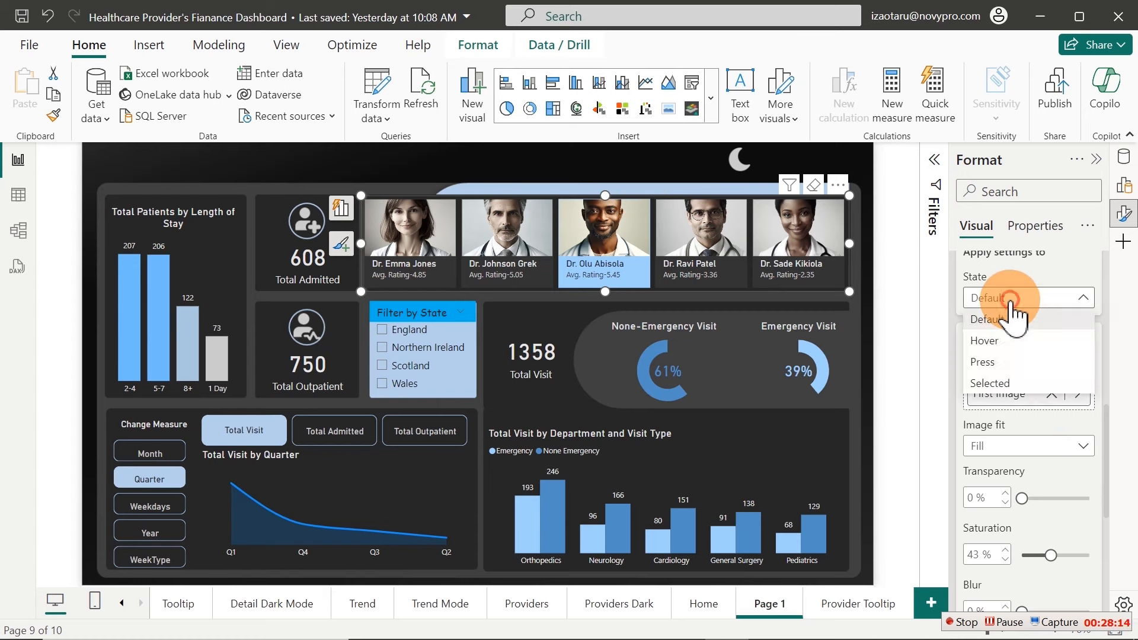
pyautogui.click(1011, 383)
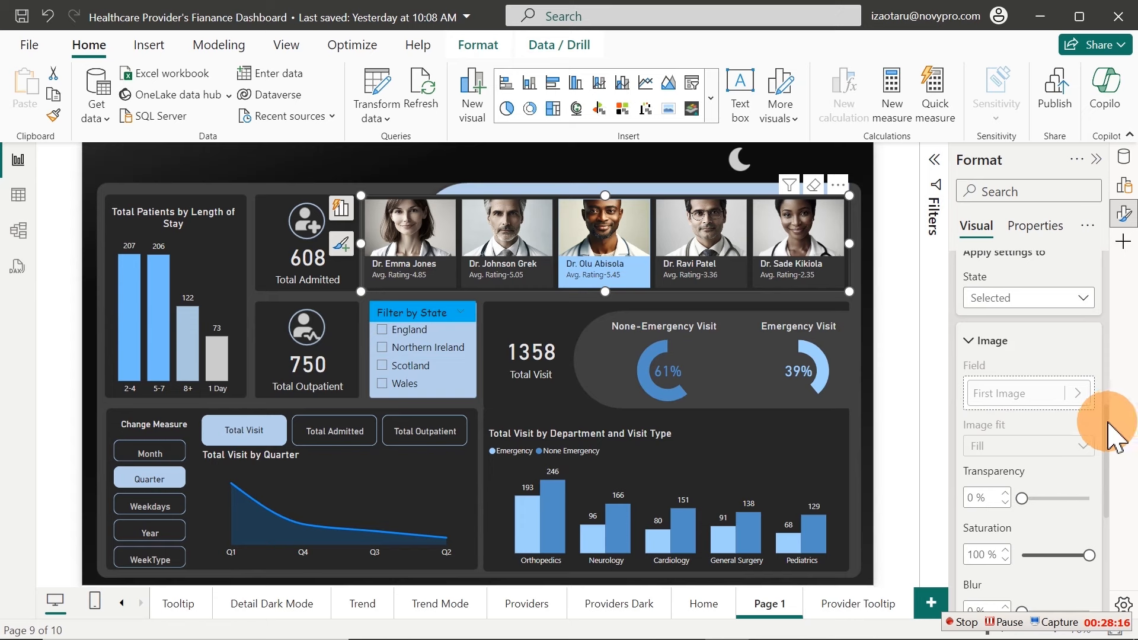
pyautogui.scroll(-2, 1104, 423)
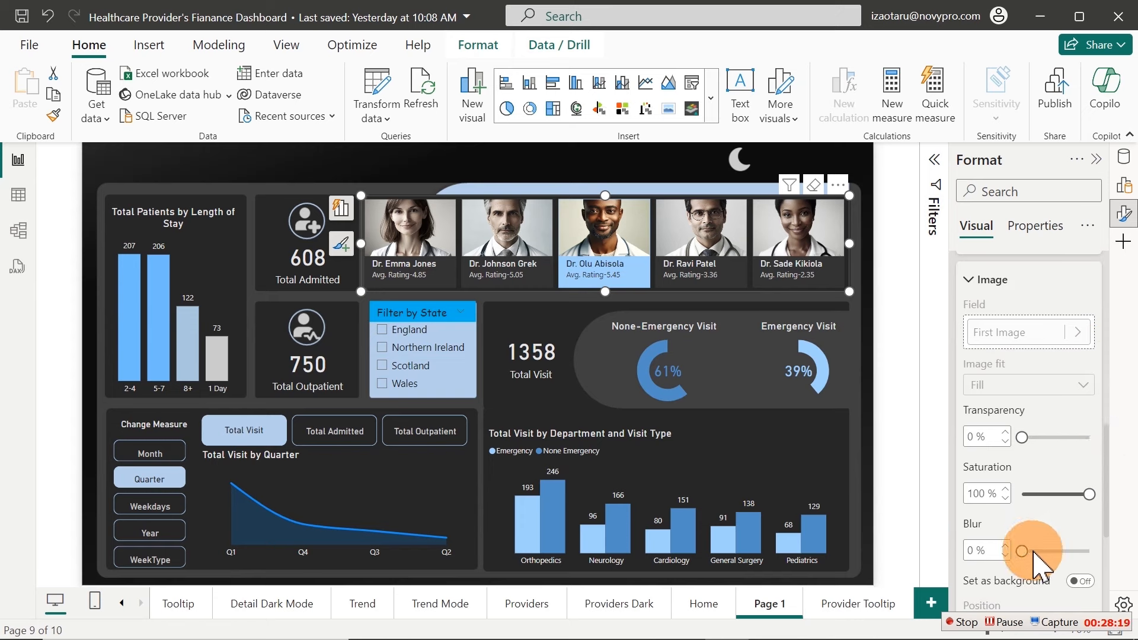
pyautogui.moveTo(1033, 551)
pyautogui.mouseDown()
pyautogui.moveTo(1060, 552)
pyautogui.moveTo(1016, 552)
pyautogui.mouseUp()
pyautogui.scroll(3, 1109, 492)
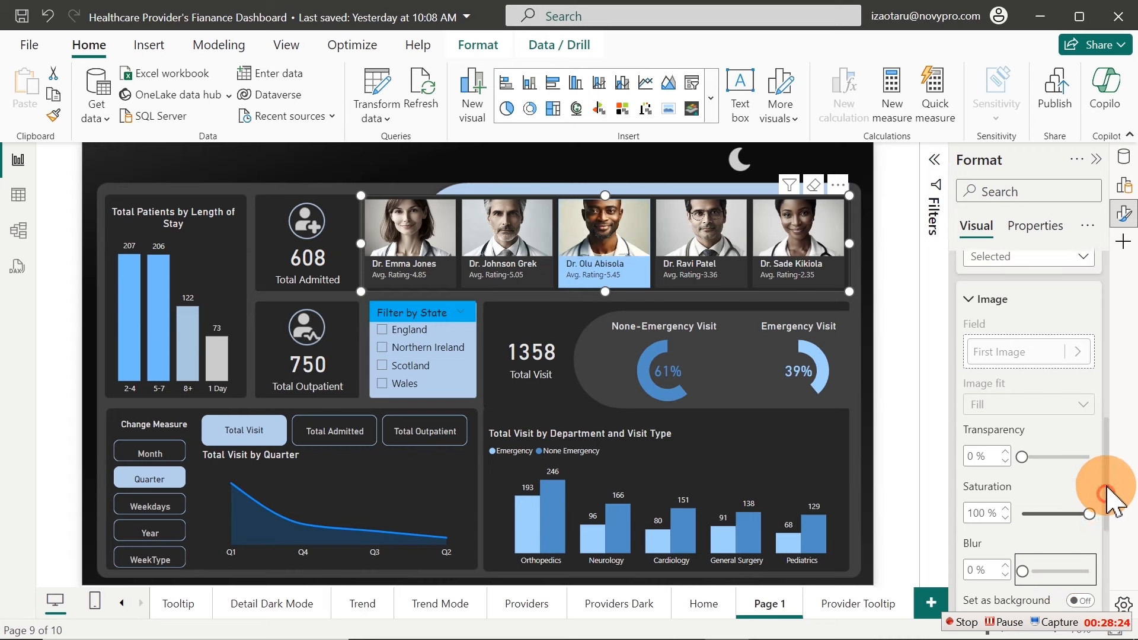
# Set the doctor images' blur to 17% for the Default state and deselect the slicer
pyautogui.click(1067, 341)
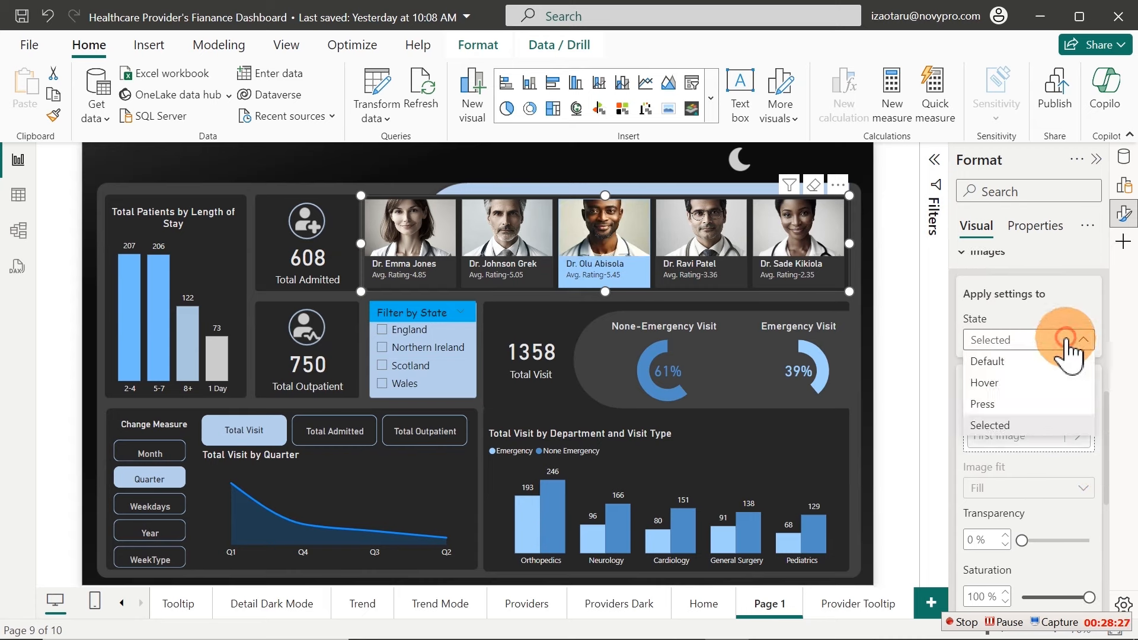
pyautogui.click(1008, 362)
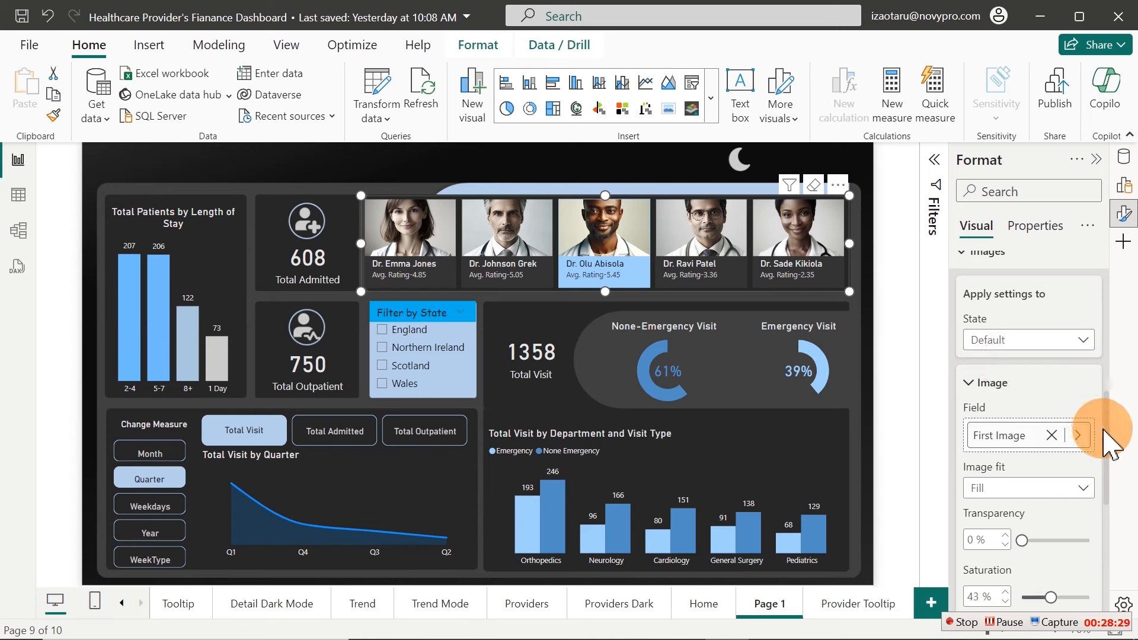
pyautogui.scroll(-5, 1112, 452)
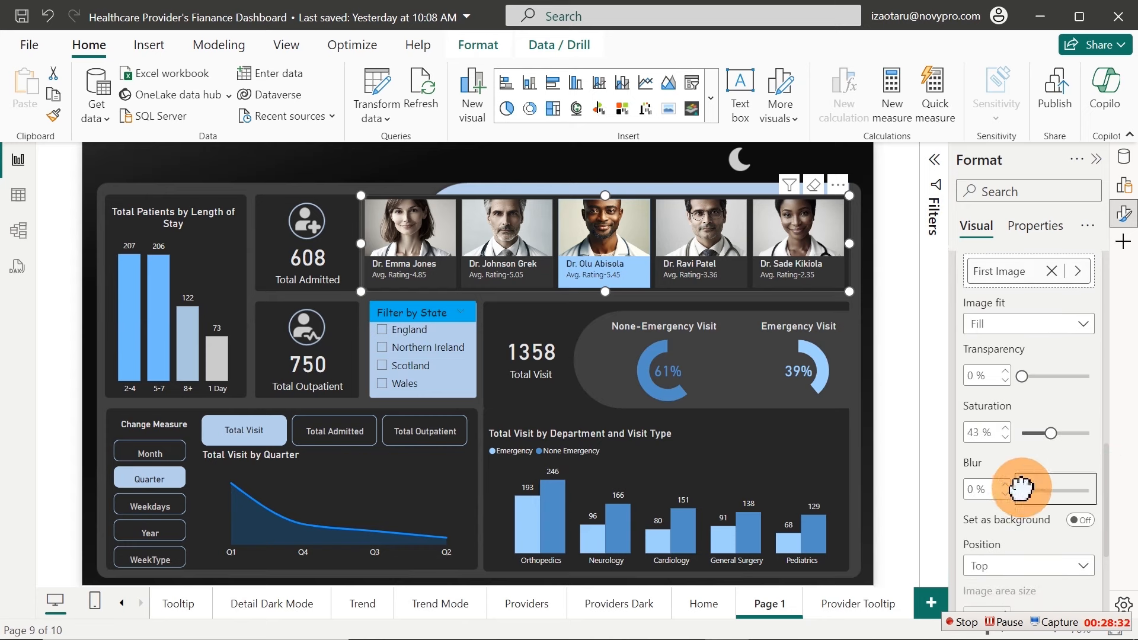
pyautogui.moveTo(1021, 490); pyautogui.dragTo(1029, 490)
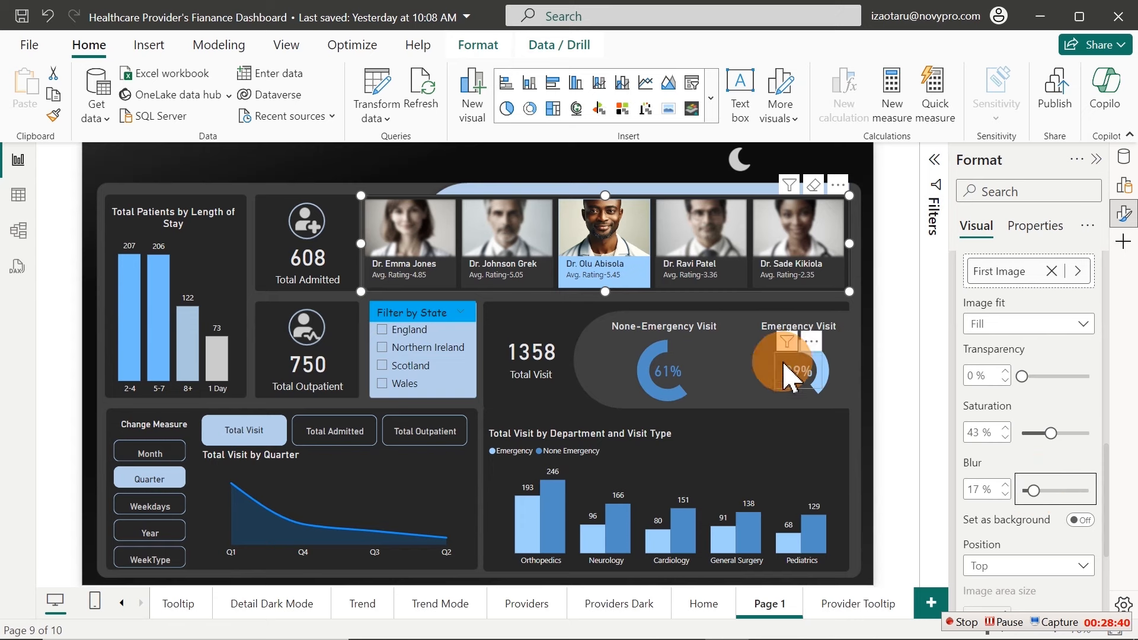
pyautogui.click(618, 174)
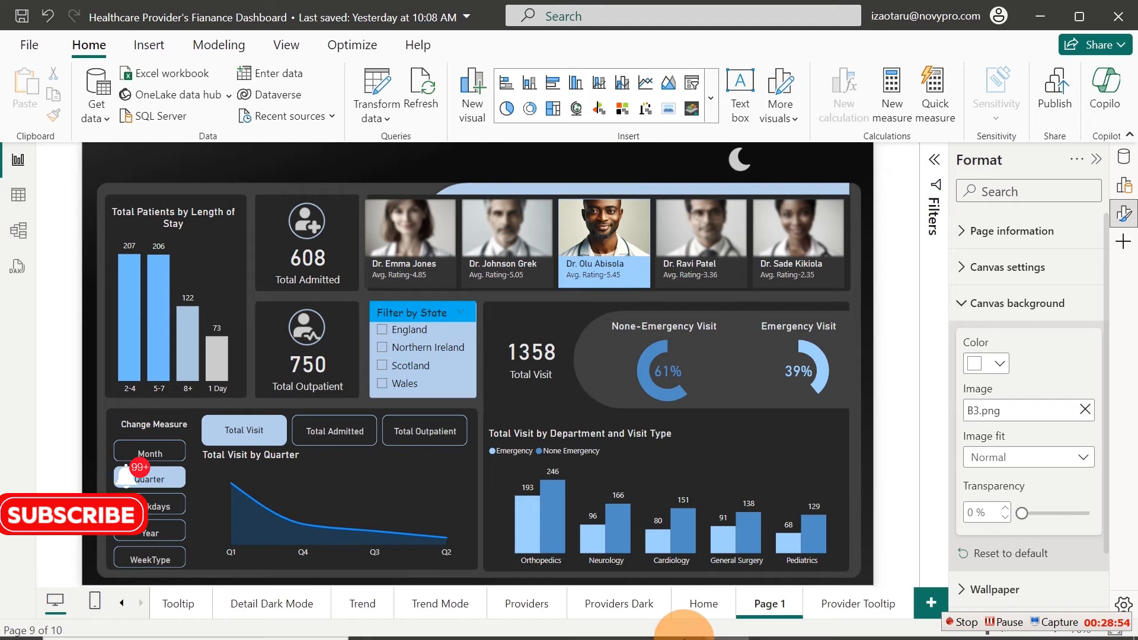
# Switch to PowerPoint and compare the Presentation1 slide with slide 6 of Editable Background, examining its patient icons
pyautogui.moveTo(723, 620)
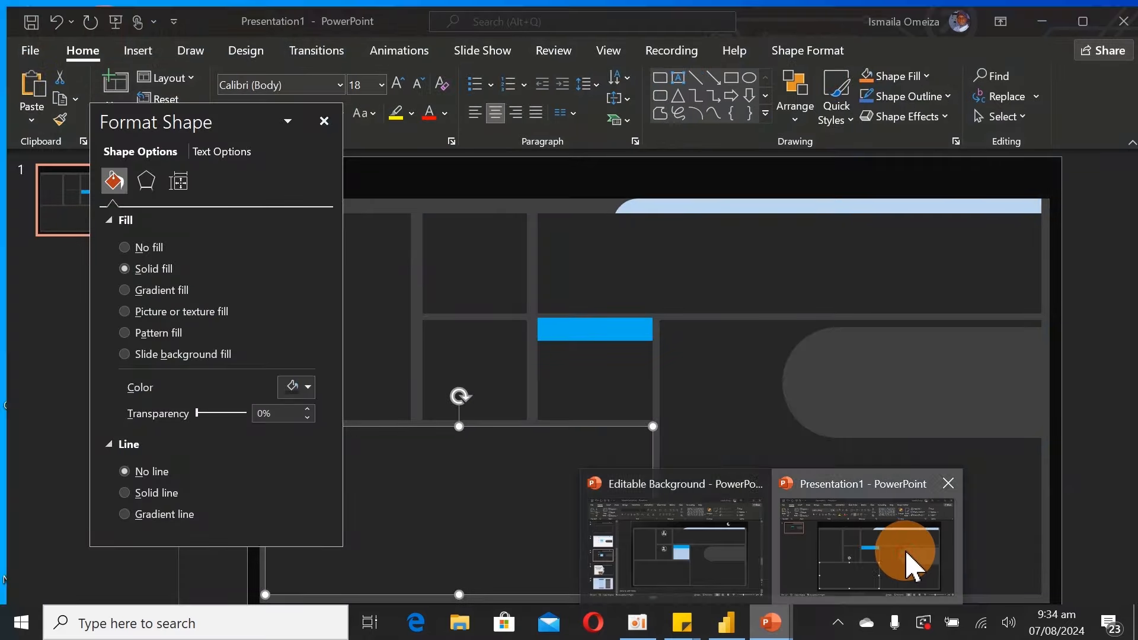
pyautogui.click(902, 561)
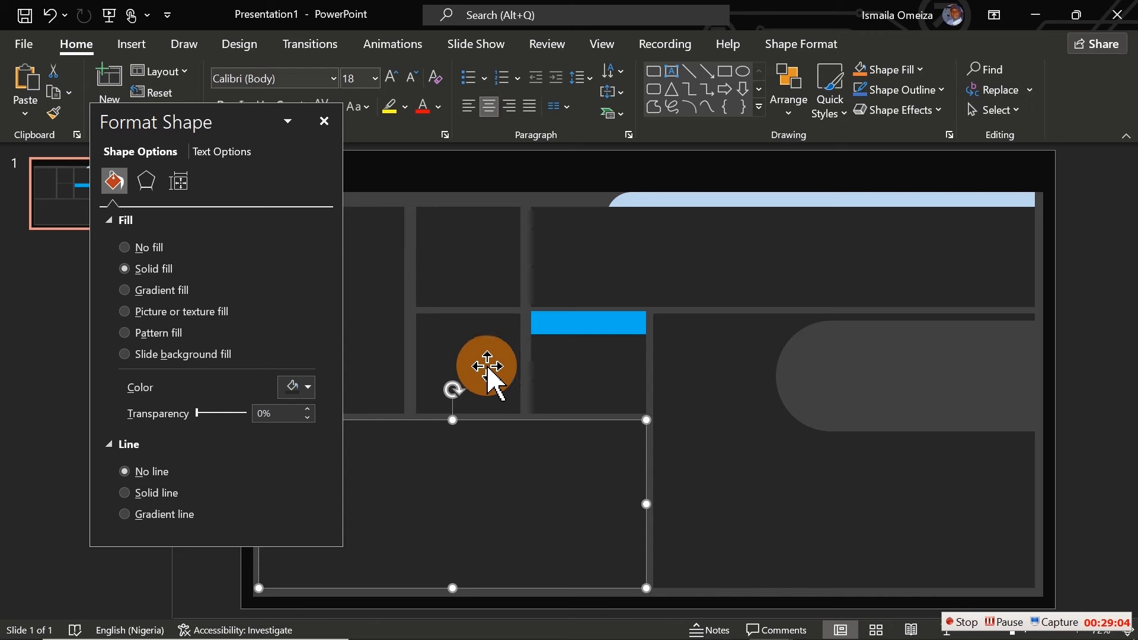
pyautogui.moveTo(681, 632)
pyautogui.click(762, 623)
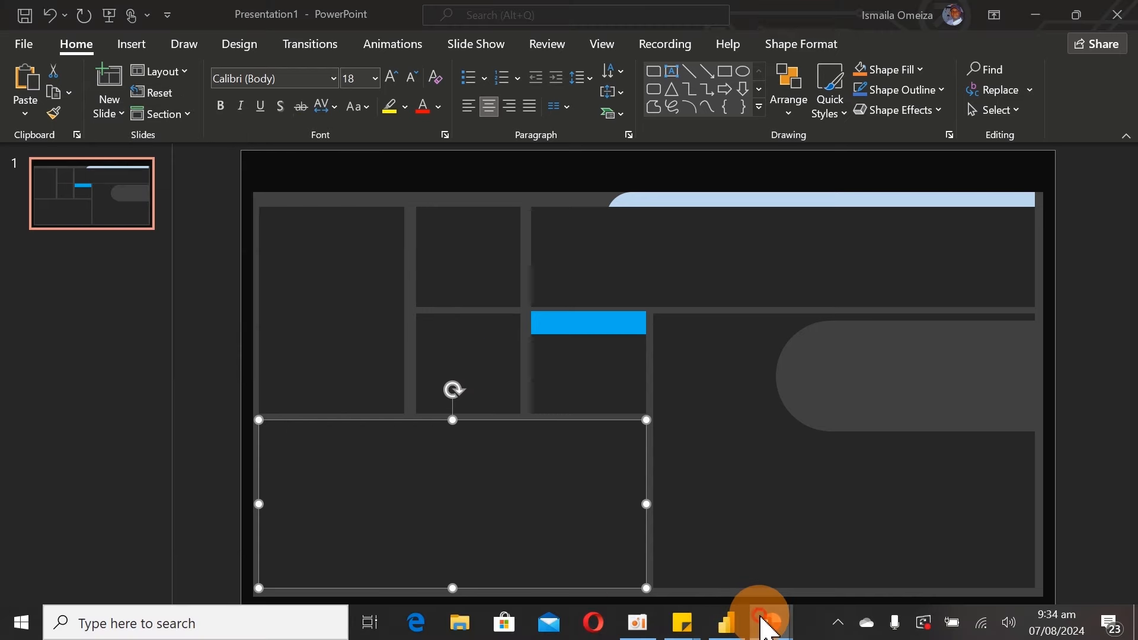
pyautogui.click(668, 565)
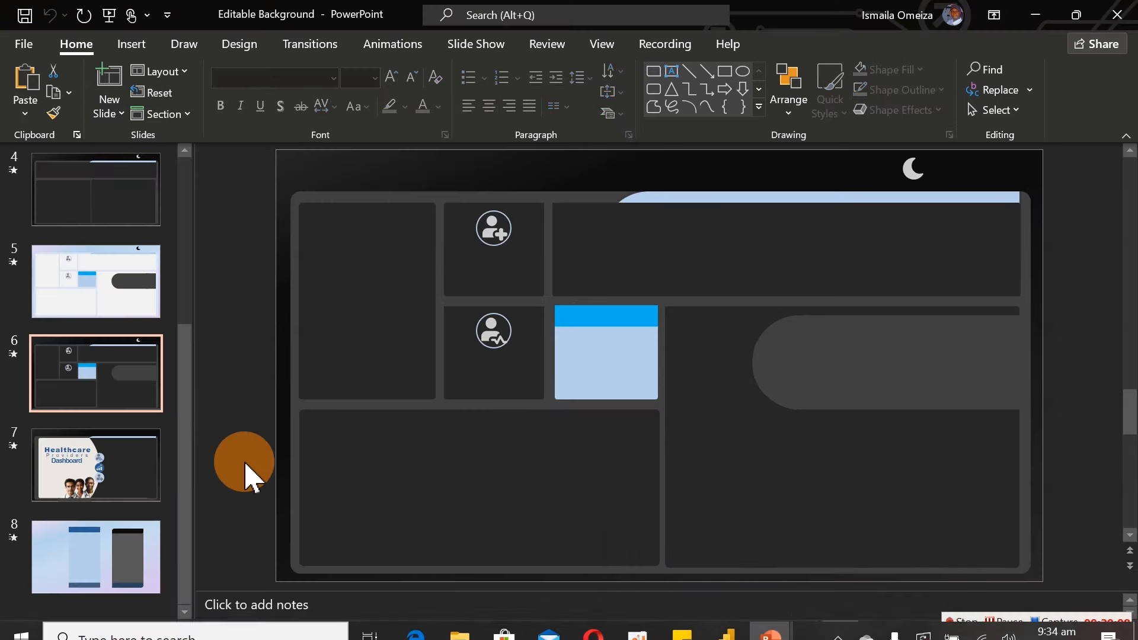
pyautogui.click(501, 243)
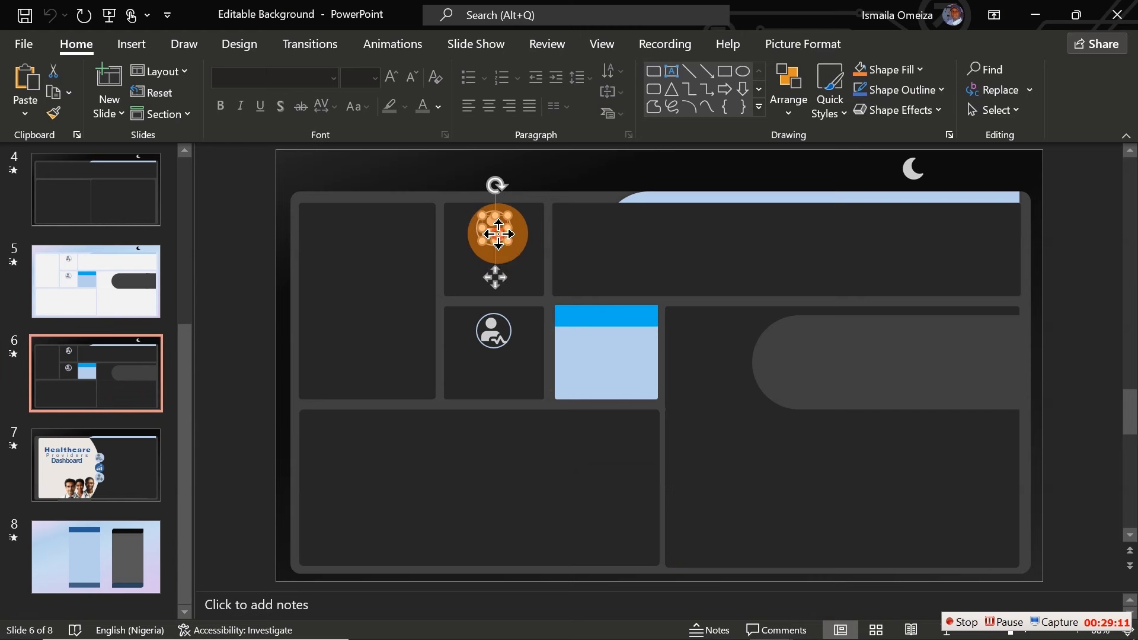
pyautogui.moveTo(501, 237)
pyautogui.mouseDown()
pyautogui.moveTo(376, 274)
pyautogui.moveTo(514, 255)
pyautogui.moveTo(499, 261)
pyautogui.moveTo(501, 237)
pyautogui.mouseUp()
pyautogui.click(450, 197)
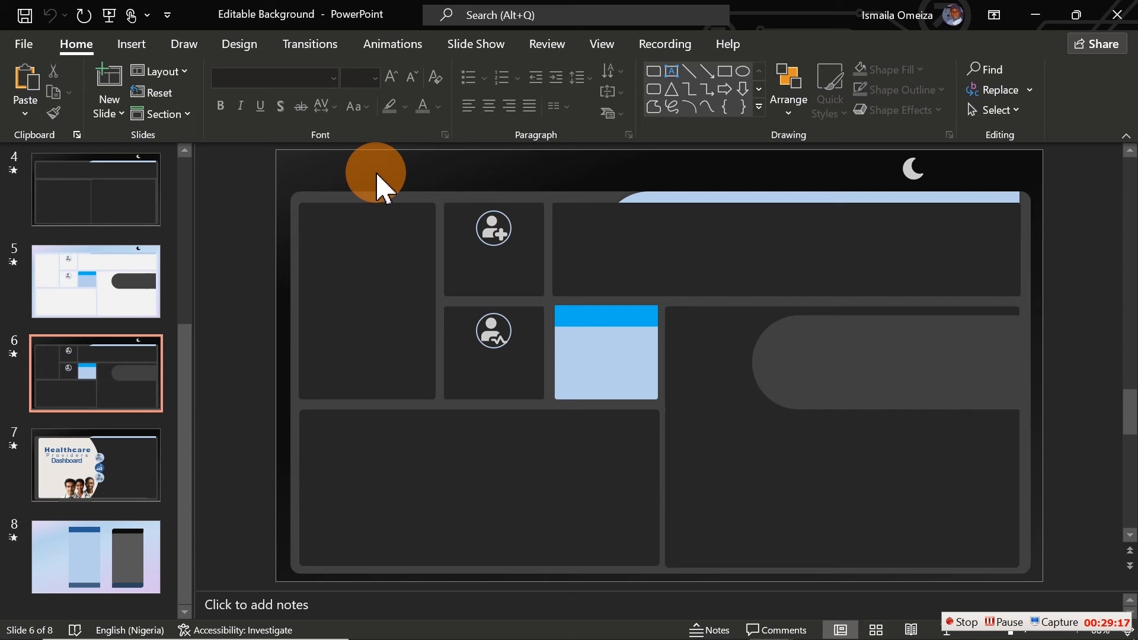
# Look through slides 1 to 7 of Editable Background, and minimize both presentations to return to Power BI
pyautogui.moveTo(186, 402); pyautogui.dragTo(181, 188)
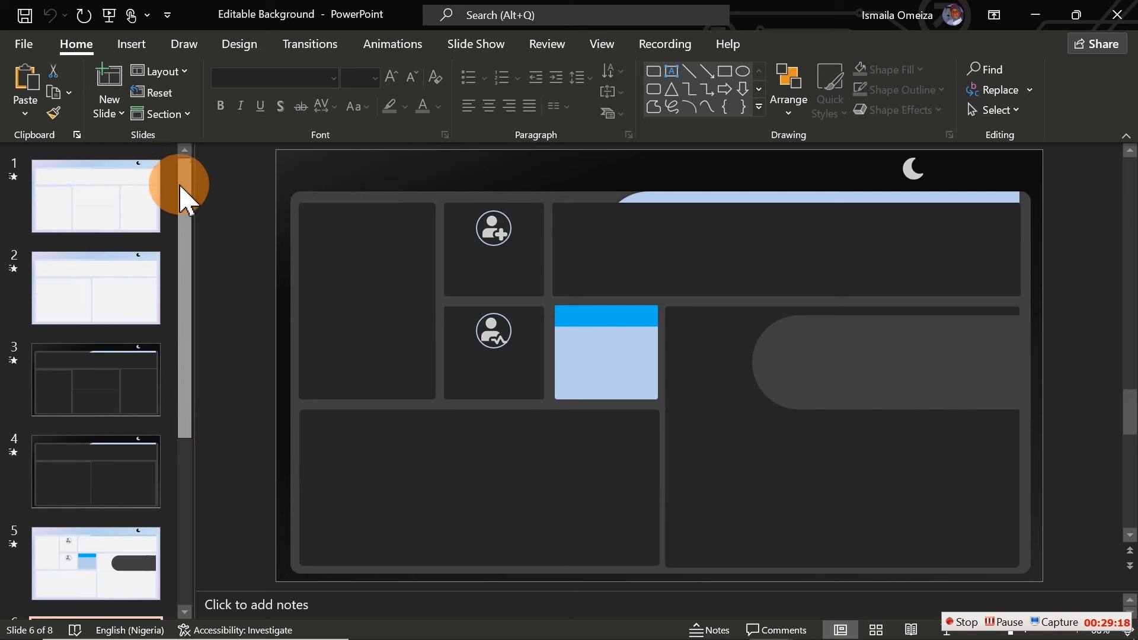
pyautogui.click(112, 190)
pyautogui.press('Down')
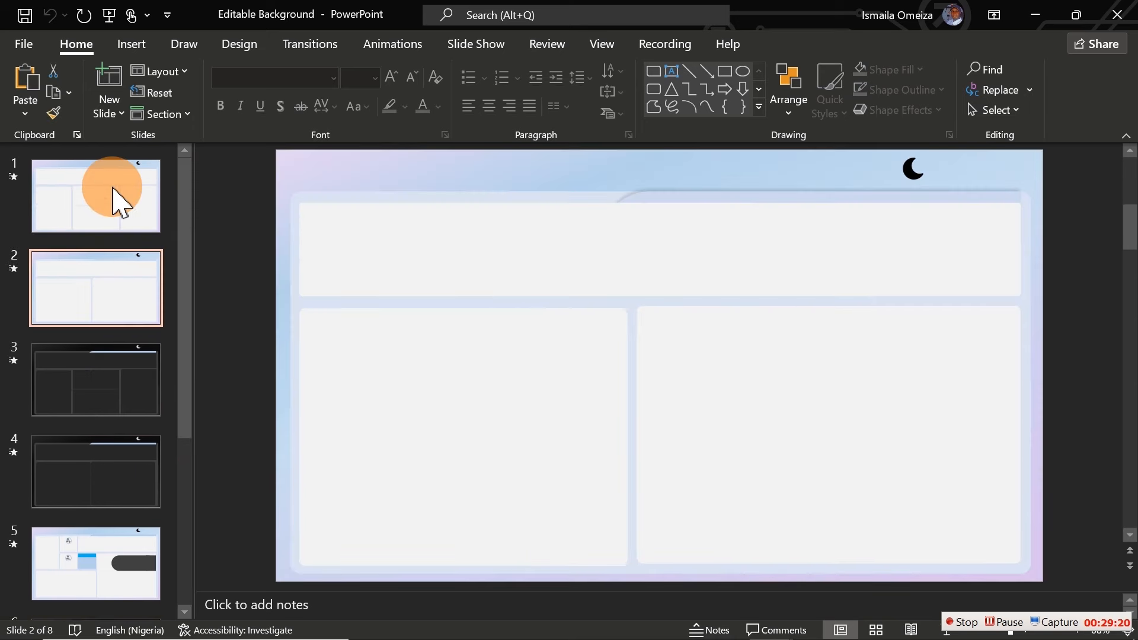
pyautogui.press('Down')
pyautogui.press('Down')
pyautogui.press('Down')
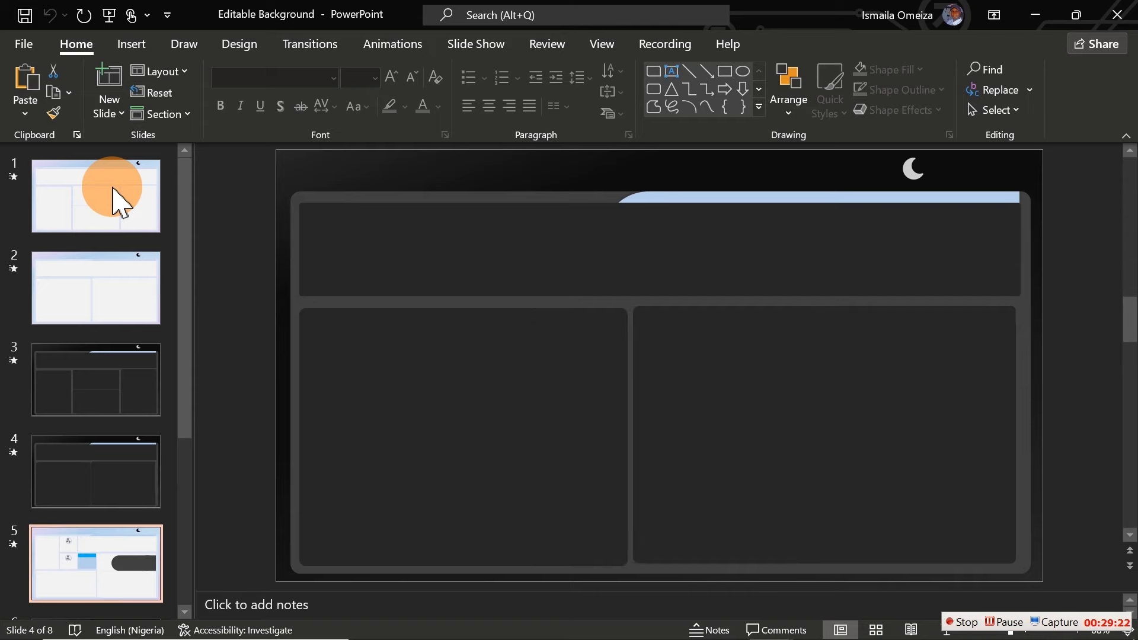
pyautogui.press('Down')
pyautogui.press('Down')
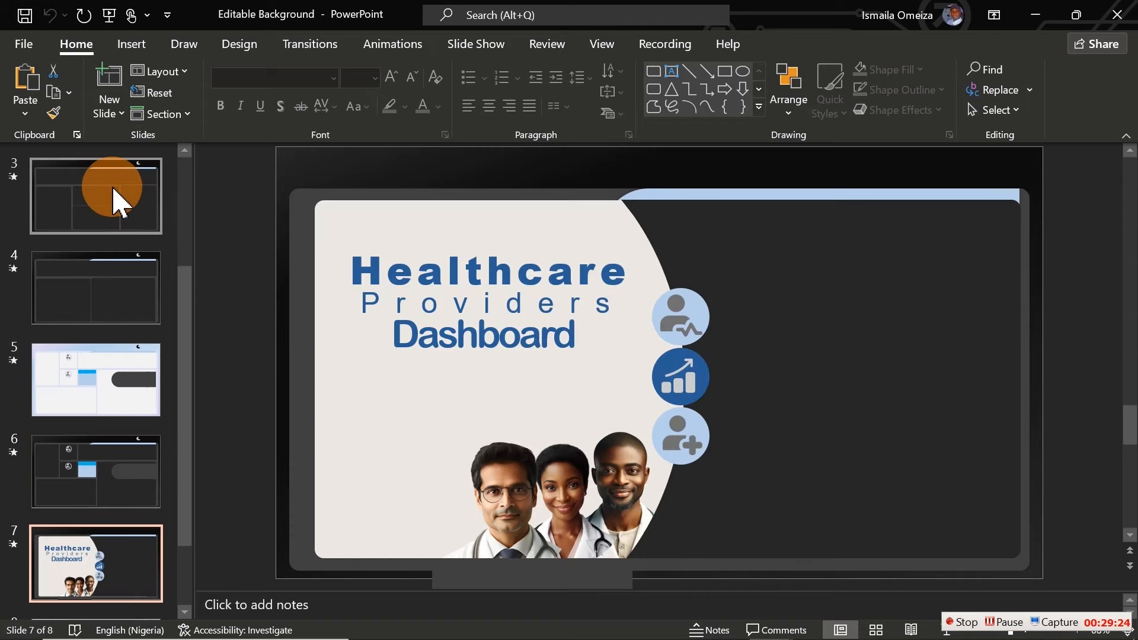
pyautogui.click(1037, 15)
pyautogui.click(564, 178)
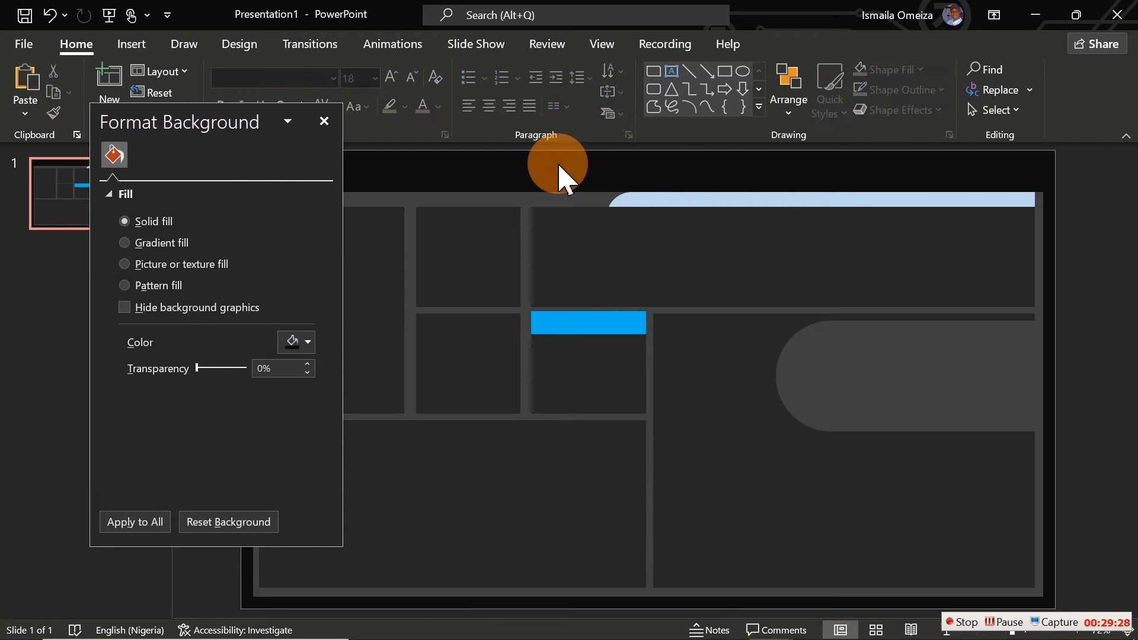
pyautogui.click(1037, 16)
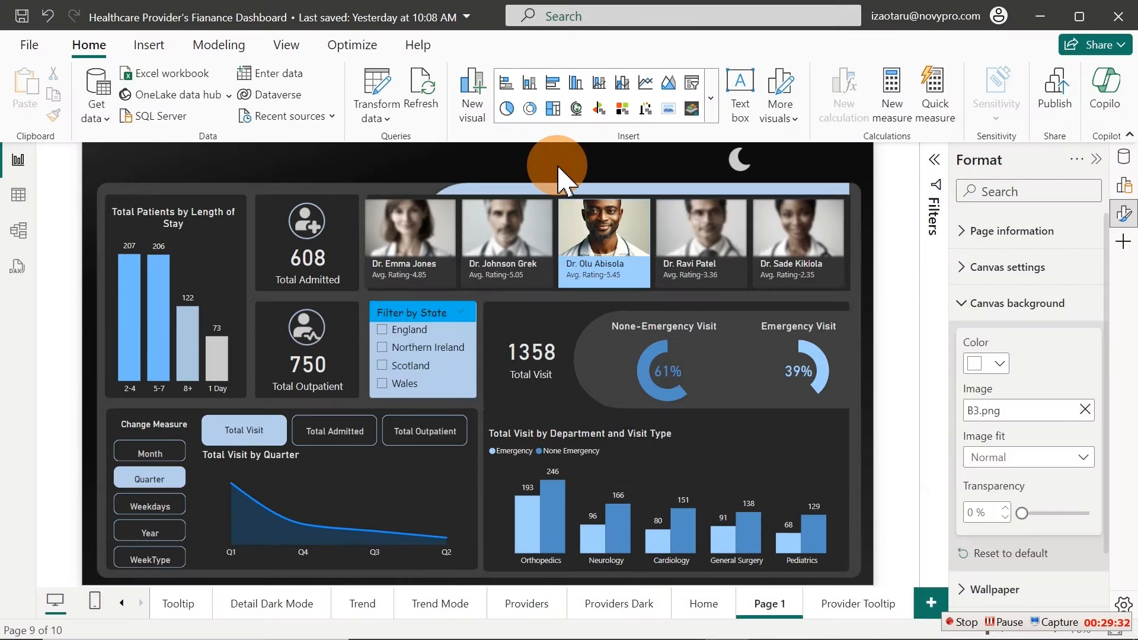
# Copy the "Healthcare provider Dashboard" title text box from the Detail Dark Mode page and paste it onto Page 1
pyautogui.moveTo(627, 537)
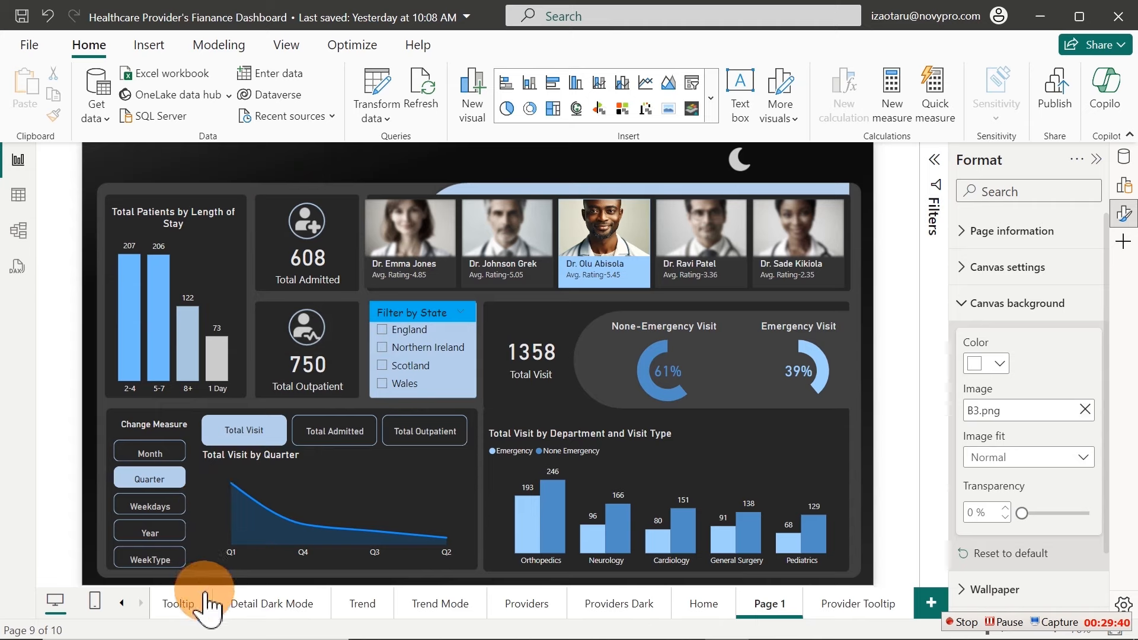
pyautogui.click(254, 604)
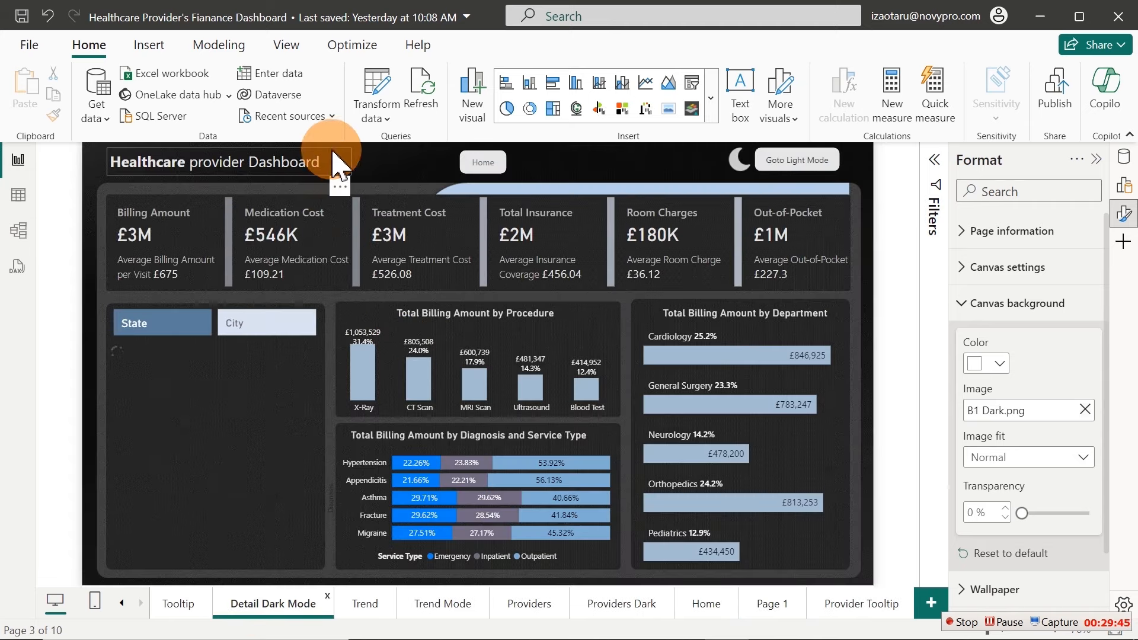
pyautogui.click(337, 152)
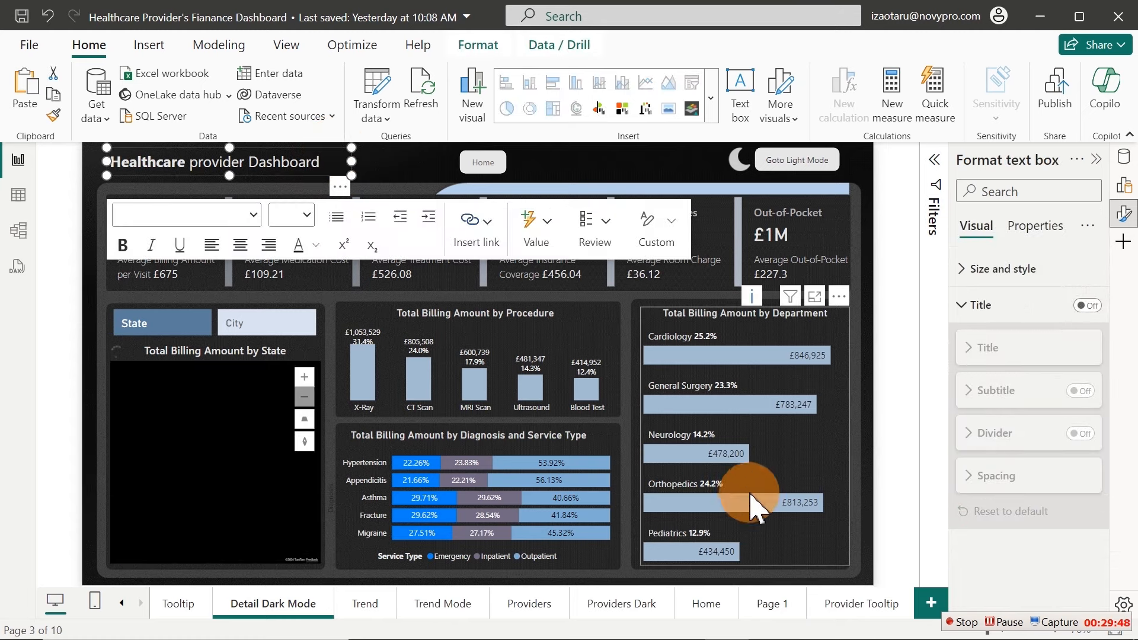
pyautogui.click(770, 605)
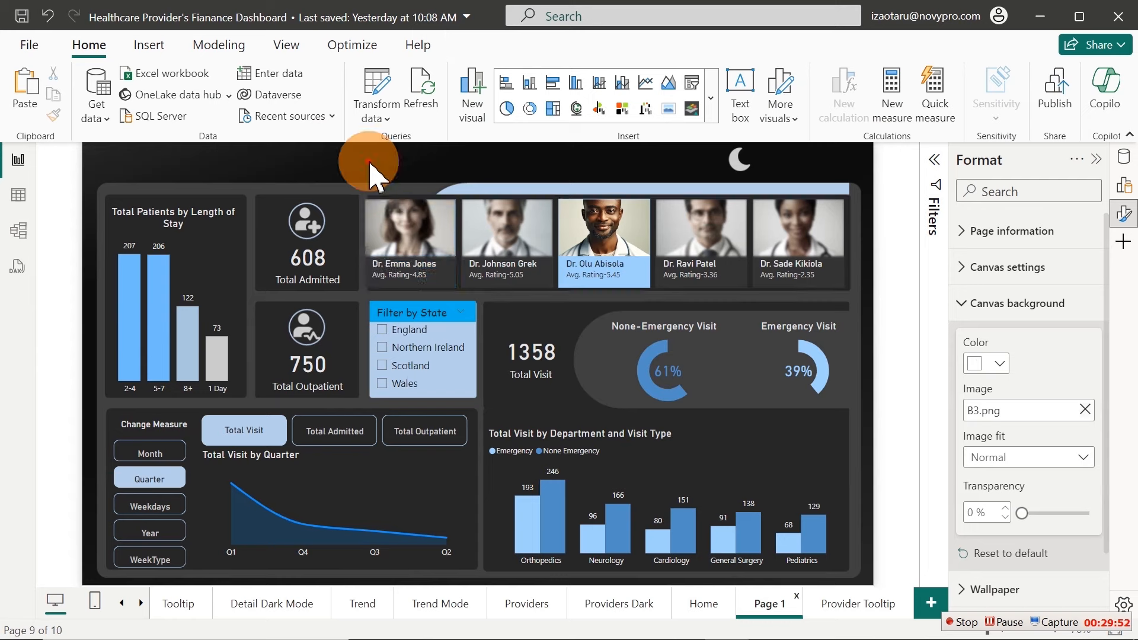
pyautogui.hotkey('ctrl', 'v')
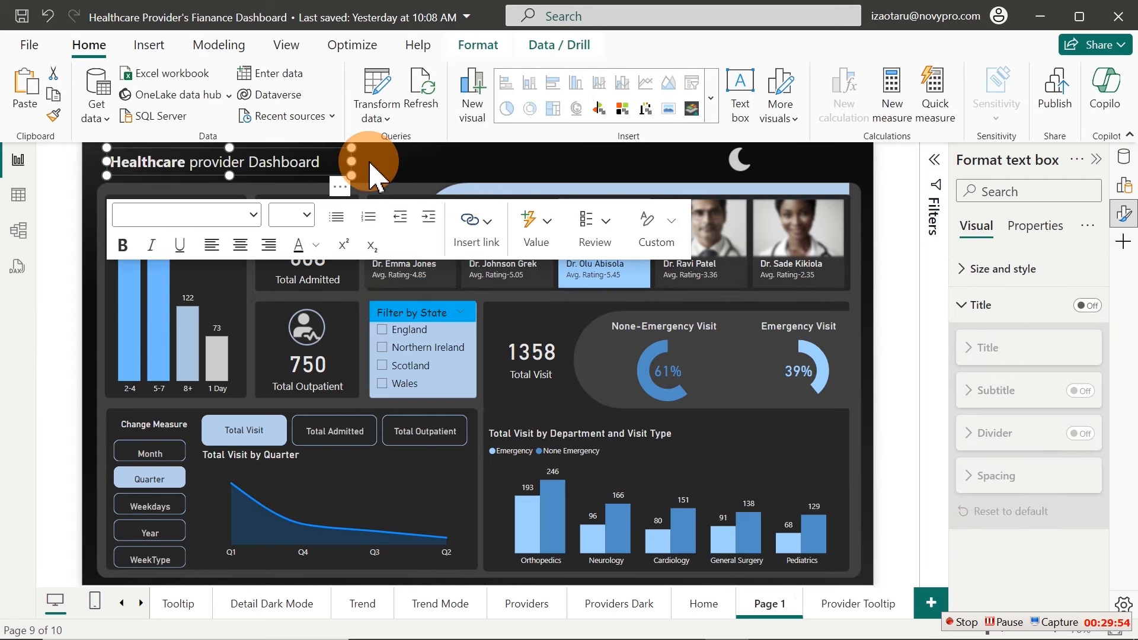
pyautogui.click(431, 147)
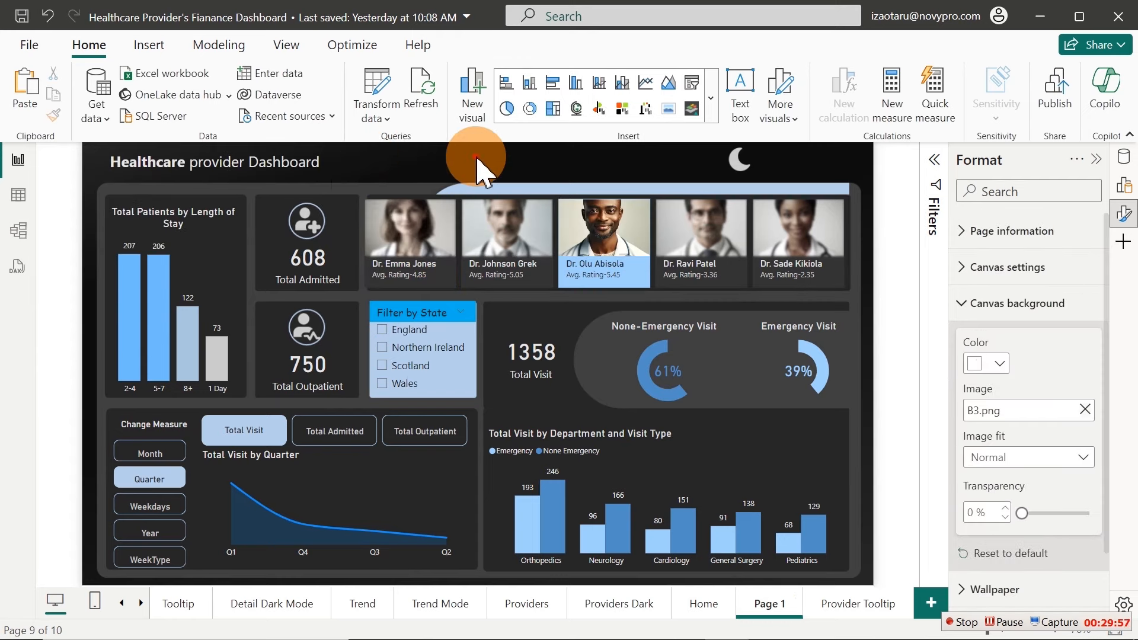